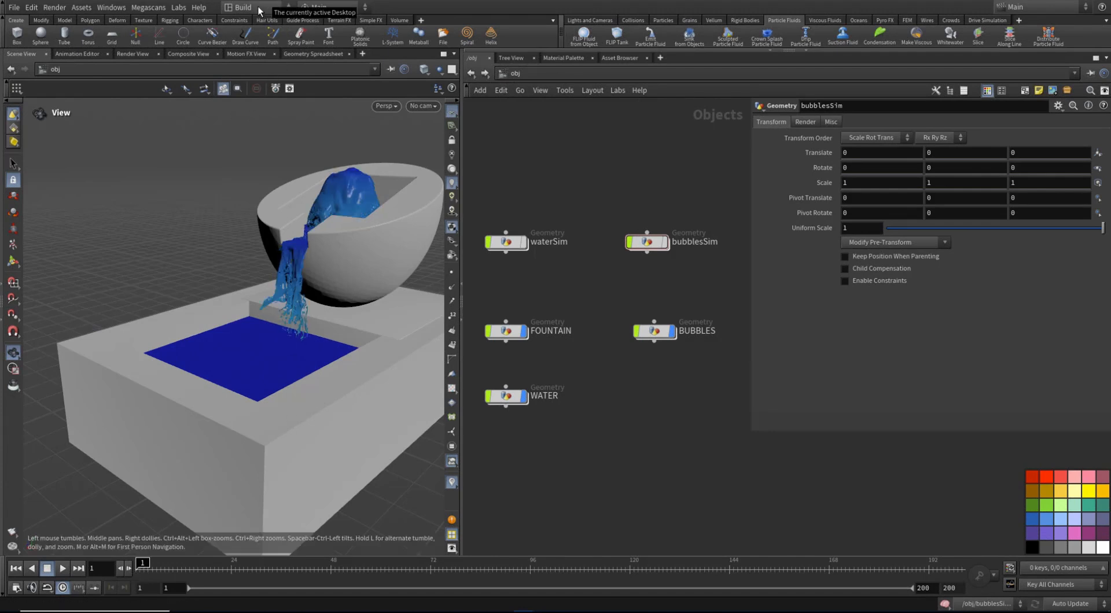
Line up the bubblesSim node above BUBBLES in the object network and switch the desktop layout to Solaris.
left_click_drag(275, 278, 304, 270)
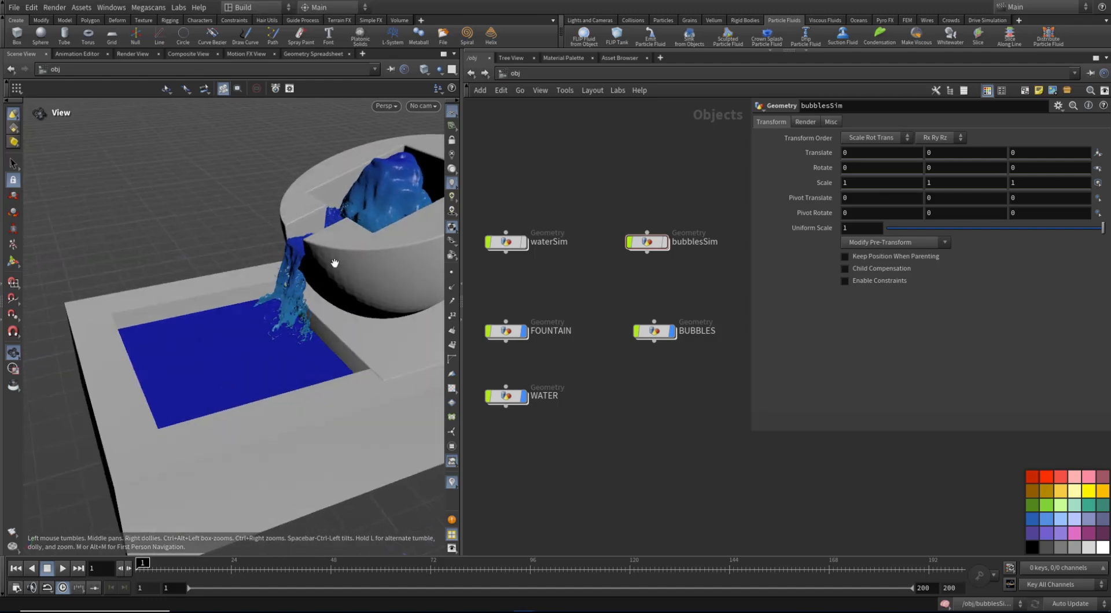
left_click_drag(647, 242, 654, 242)
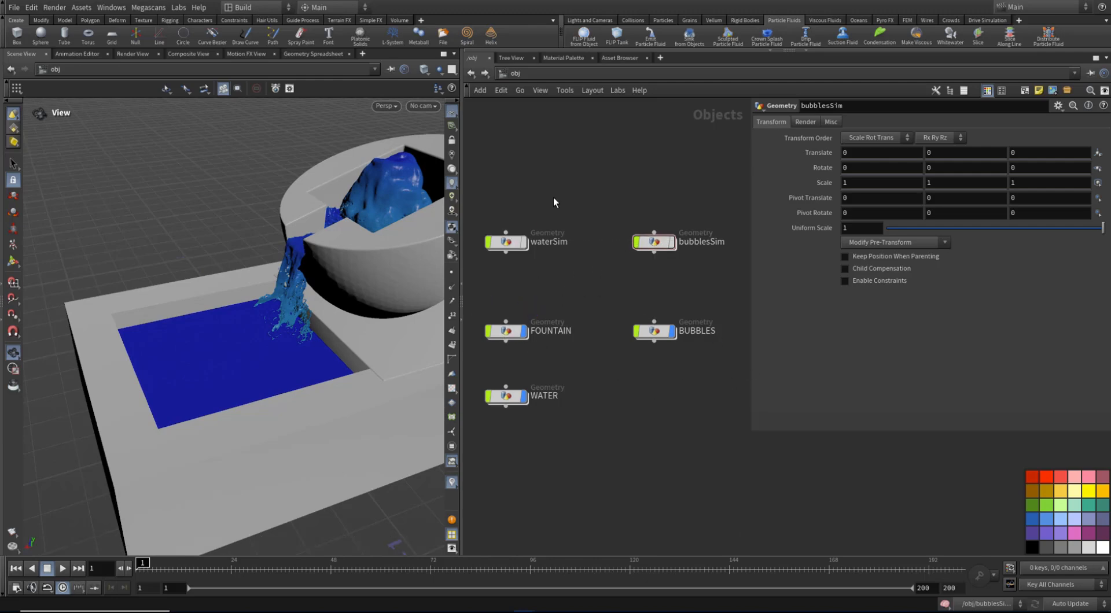
left_click(249, 8)
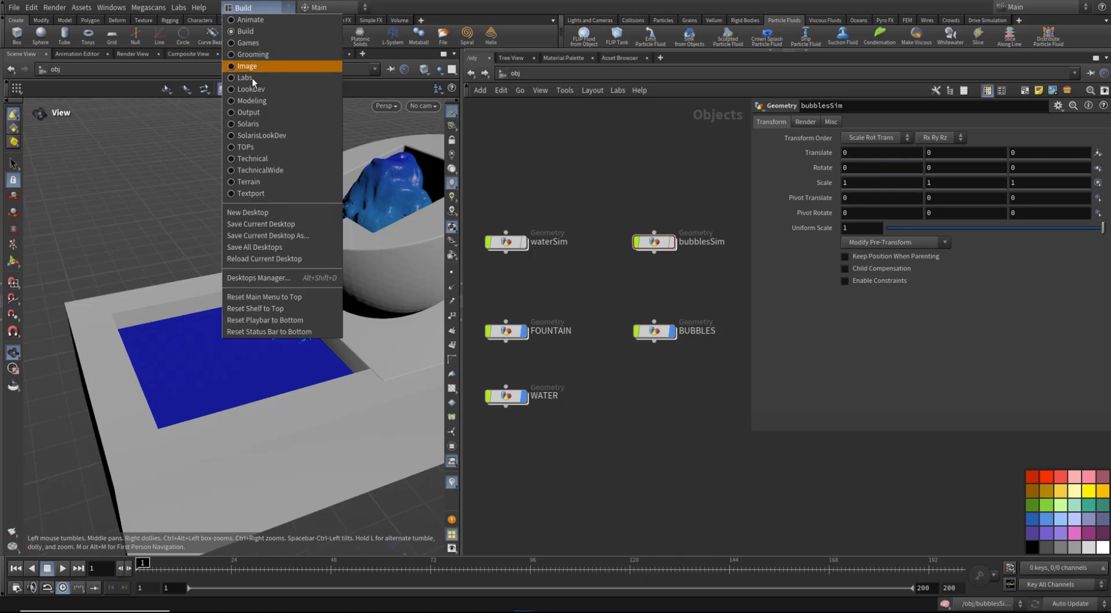
left_click(262, 124)
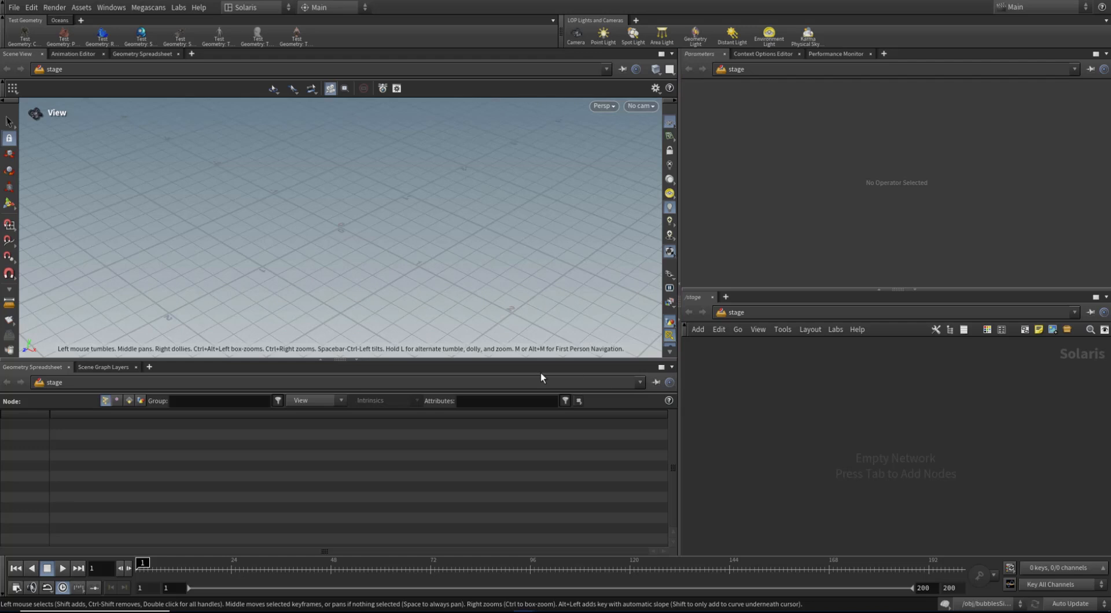
Narrow the scene view to widen the network side, and set the viewport background color scheme to Dark Grey.
left_click_drag(678, 375, 508, 377)
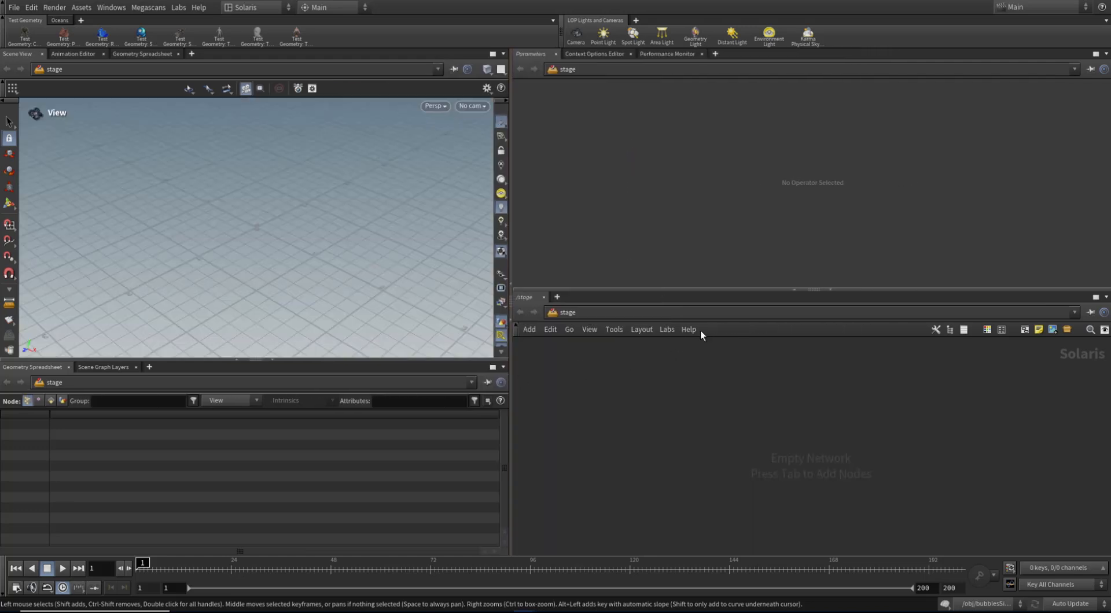
mouse_move(240, 215)
left_mouse_down()
mouse_move(298, 226)
mouse_move(279, 224)
left_mouse_up()
key("d")
left_click(297, 105)
left_click(125, 121)
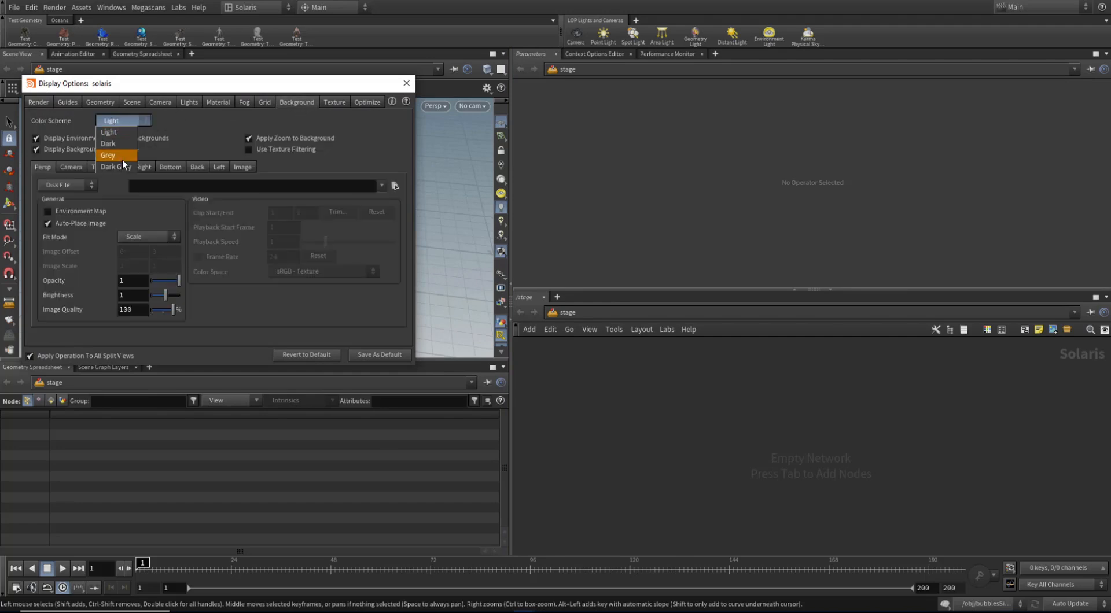
left_click(114, 169)
left_click(406, 83)
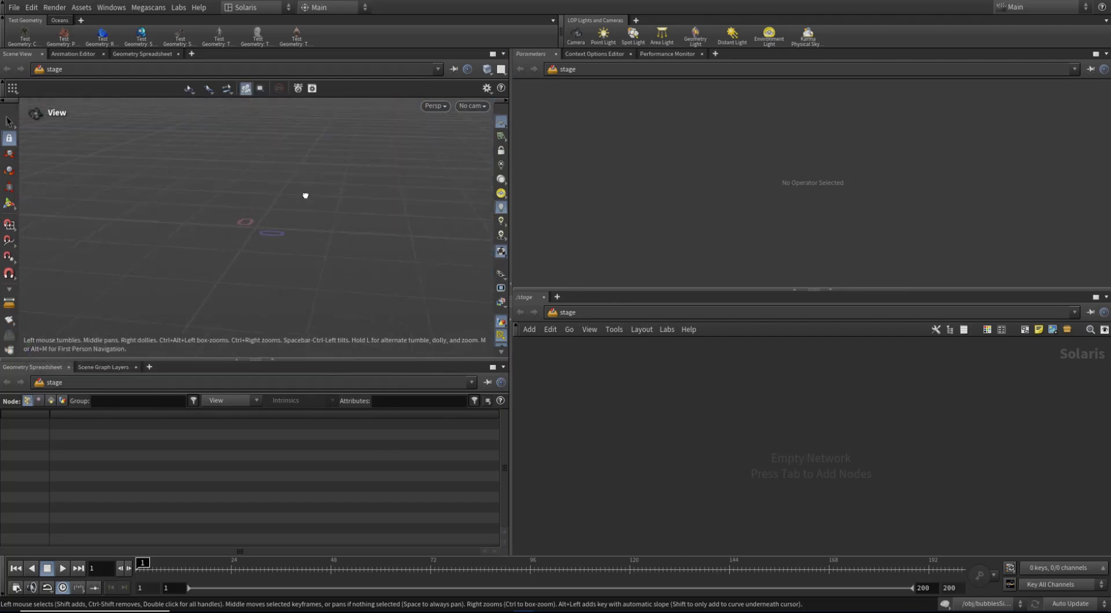
left_click_drag(314, 202, 326, 218)
Enlarge the scene view, collapse the separate parameters pane and show the parameters inside the network editor.
left_click_drag(310, 362, 312, 392)
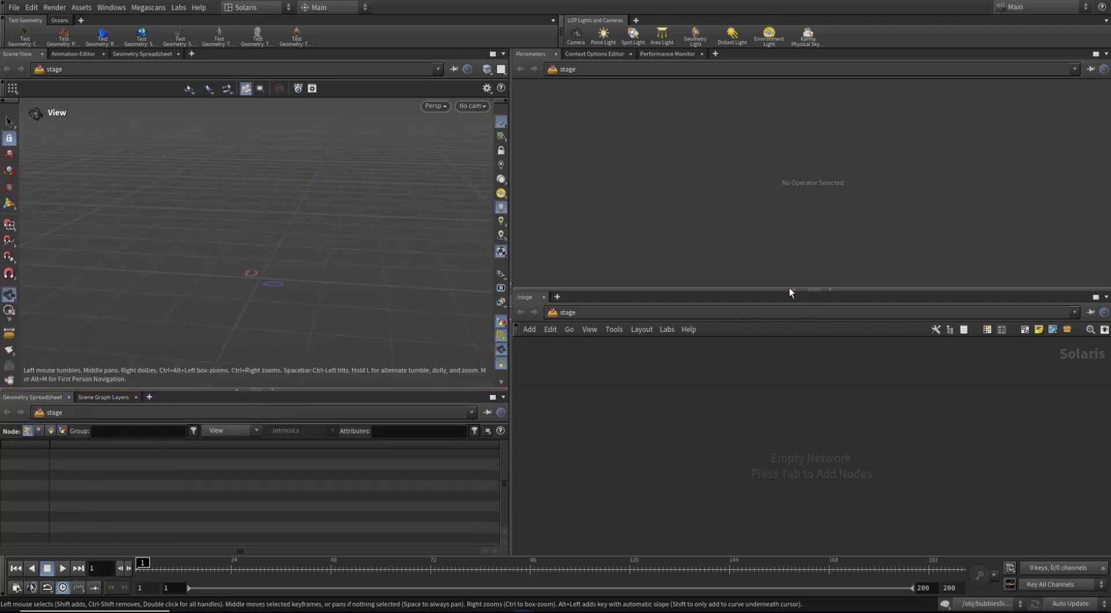
left_click(790, 287)
key("p")
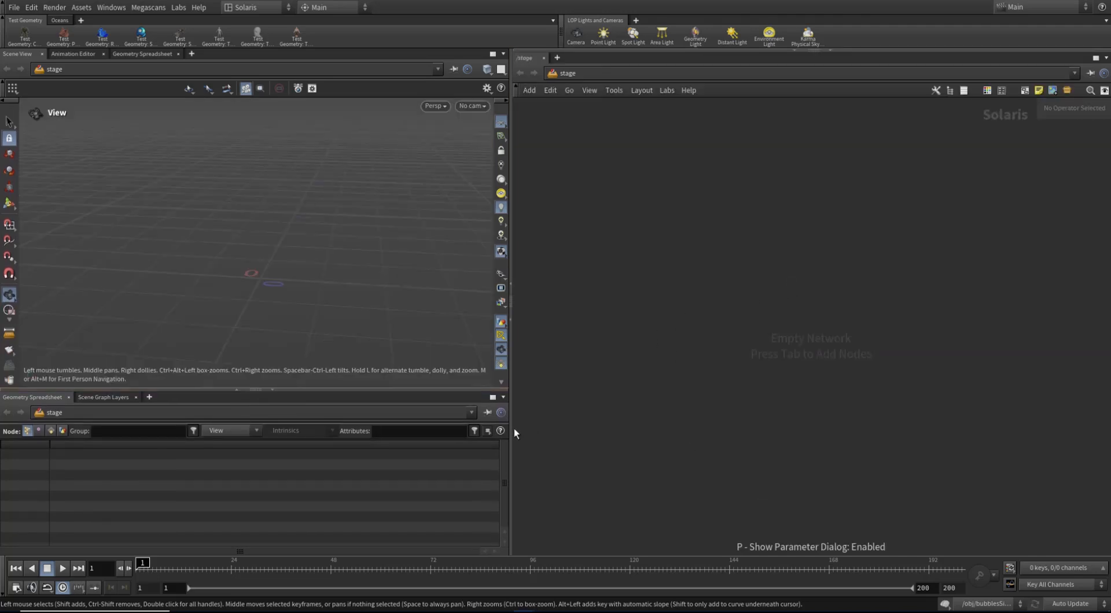
left_click_drag(511, 429, 532, 424)
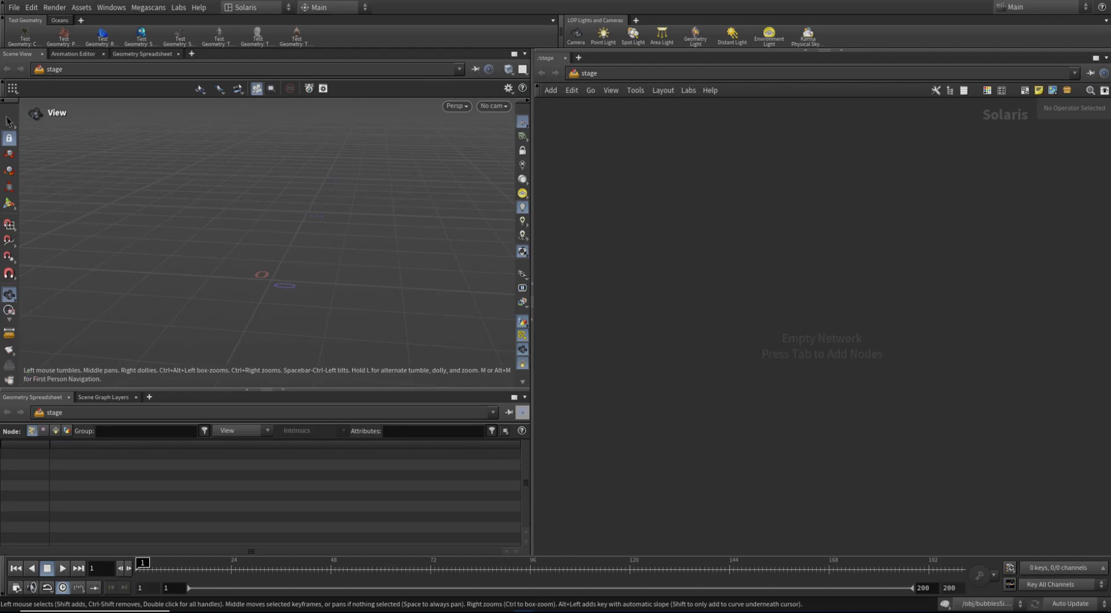
Add a Scene Import (All) node to the empty stage network.
key("Tab")
type("scim")
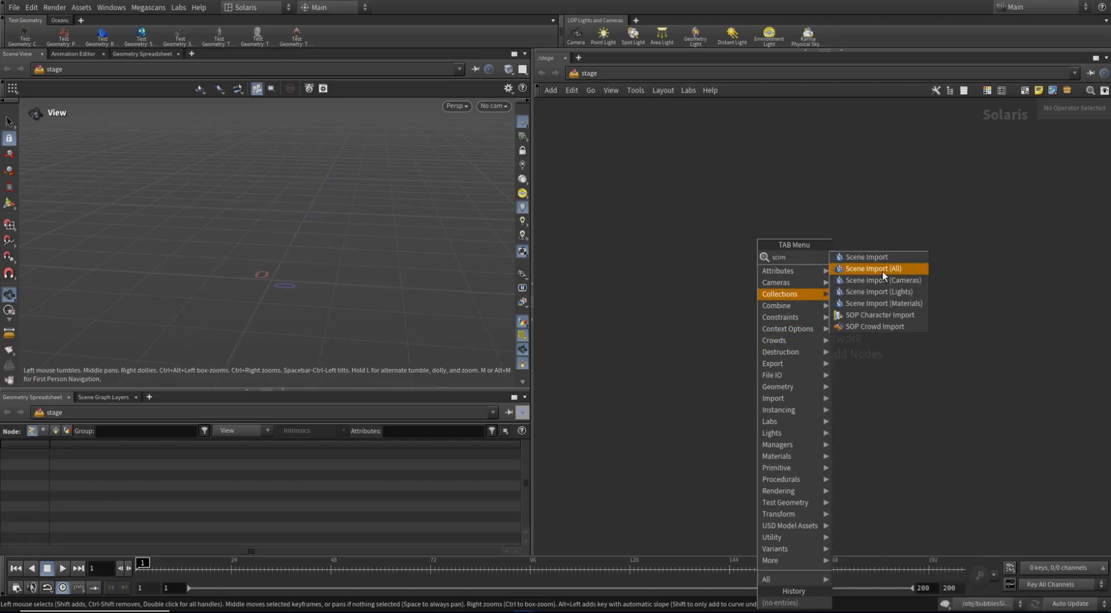
left_click(883, 269)
left_click(696, 307)
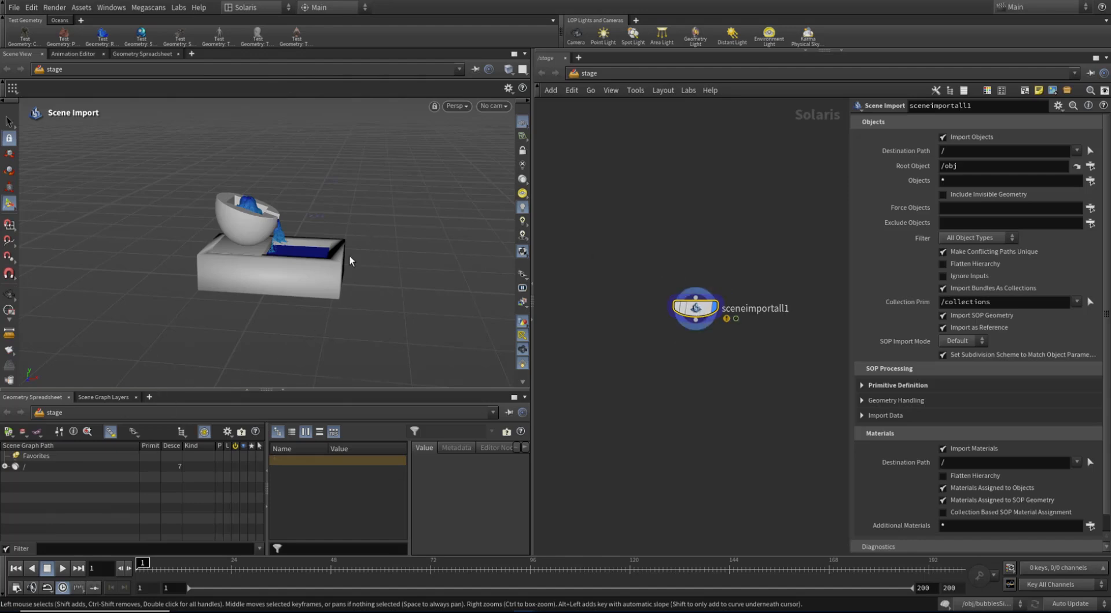
Check the source objects in the obj network, return to the stage and expand the scene graph root to compare.
left_click(572, 74)
left_click(604, 129)
scroll(696, 337, "down", 3)
middle_click_drag(756, 374, 668, 388)
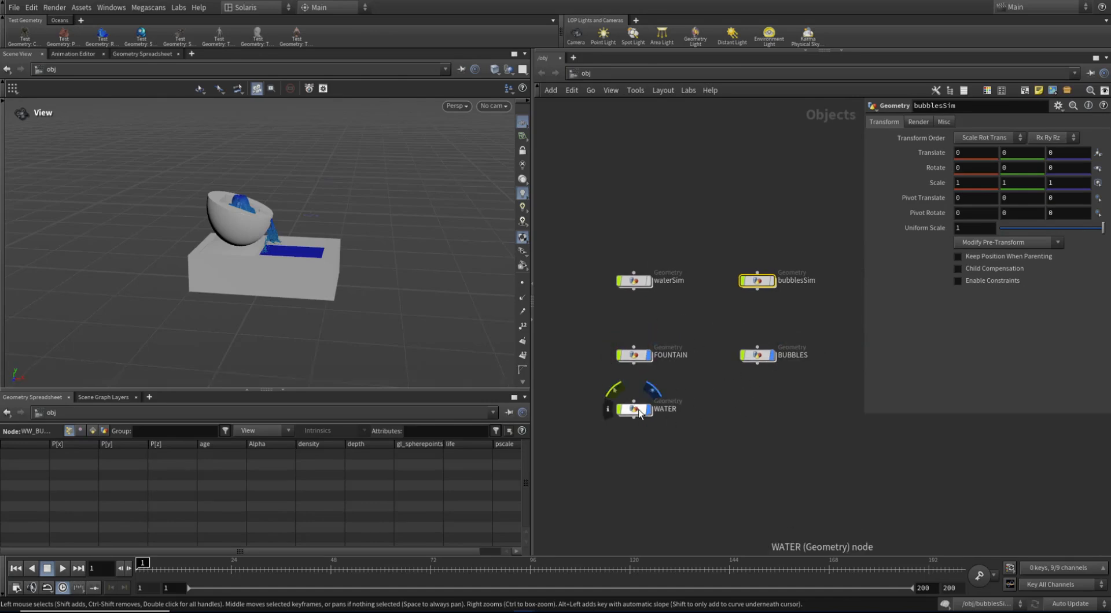
left_click(542, 73)
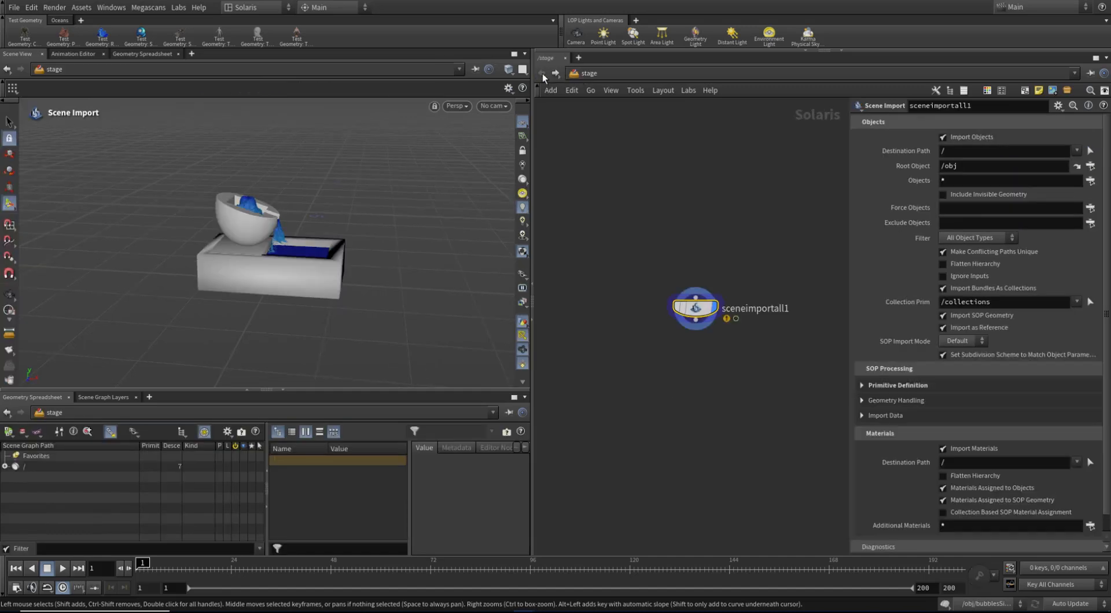
left_click(5, 466)
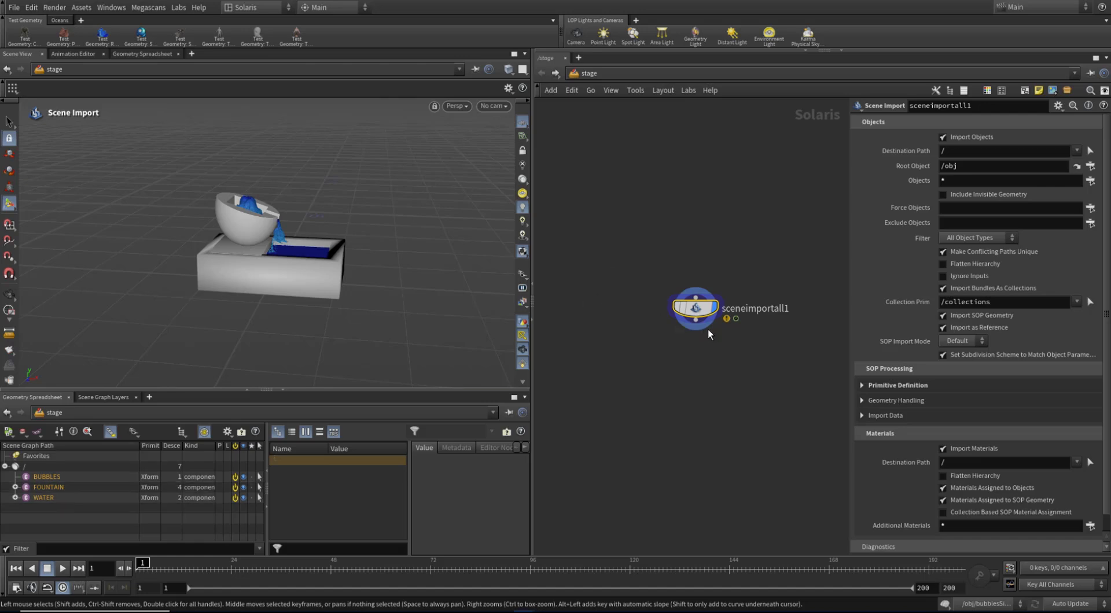
Set the object Destination Path of the scene import to /Geometry and check the resulting branch in the scene graph.
middle_click_drag(666, 359, 636, 360)
scroll(814, 271, "up", 1)
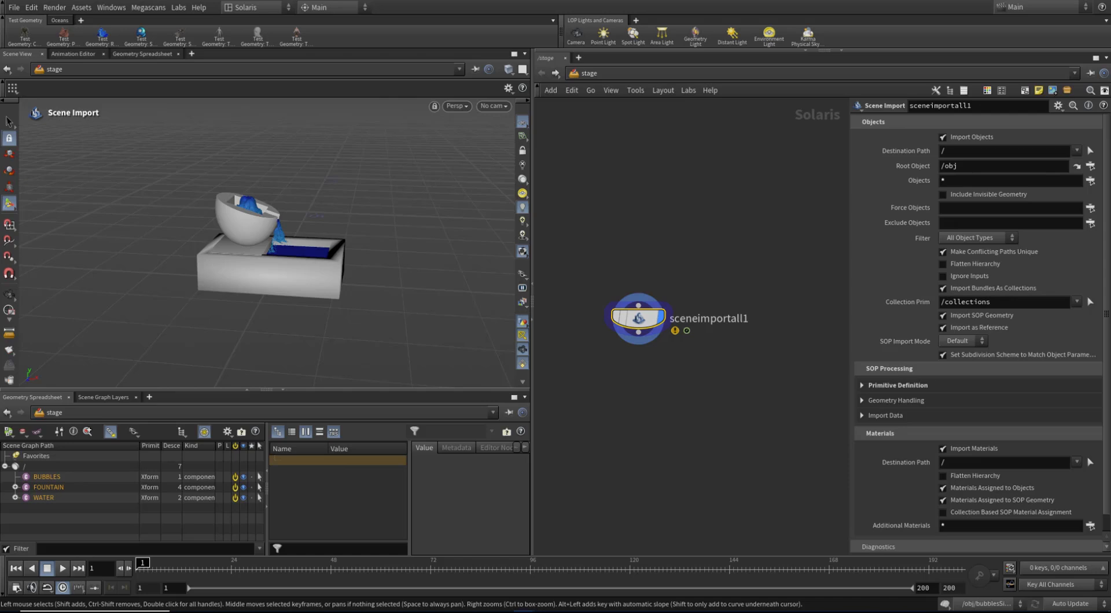
left_click(977, 152)
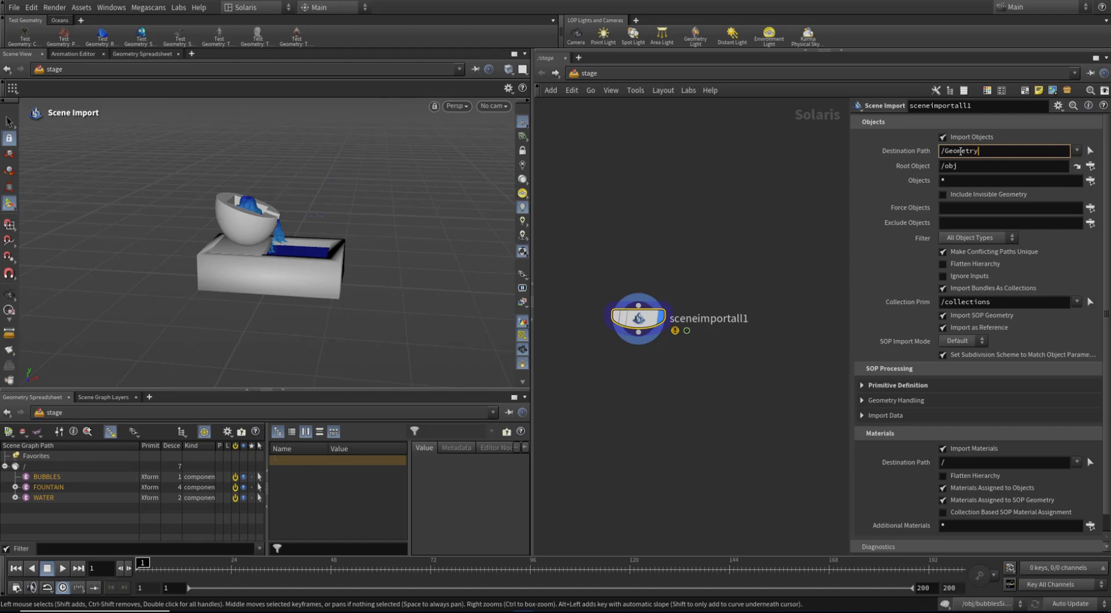
key("Return")
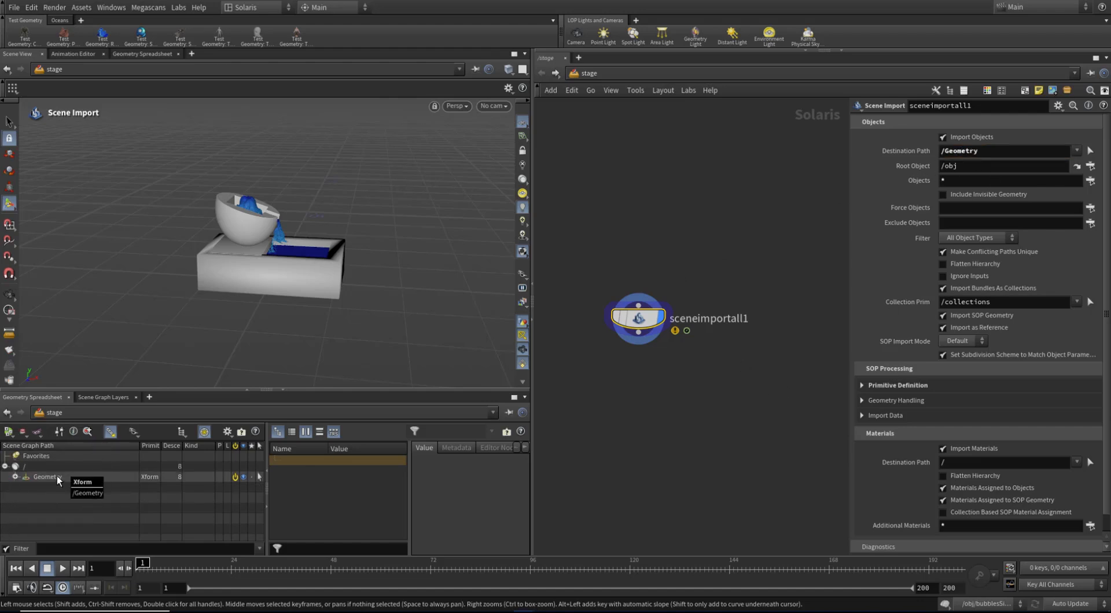
left_click(15, 476)
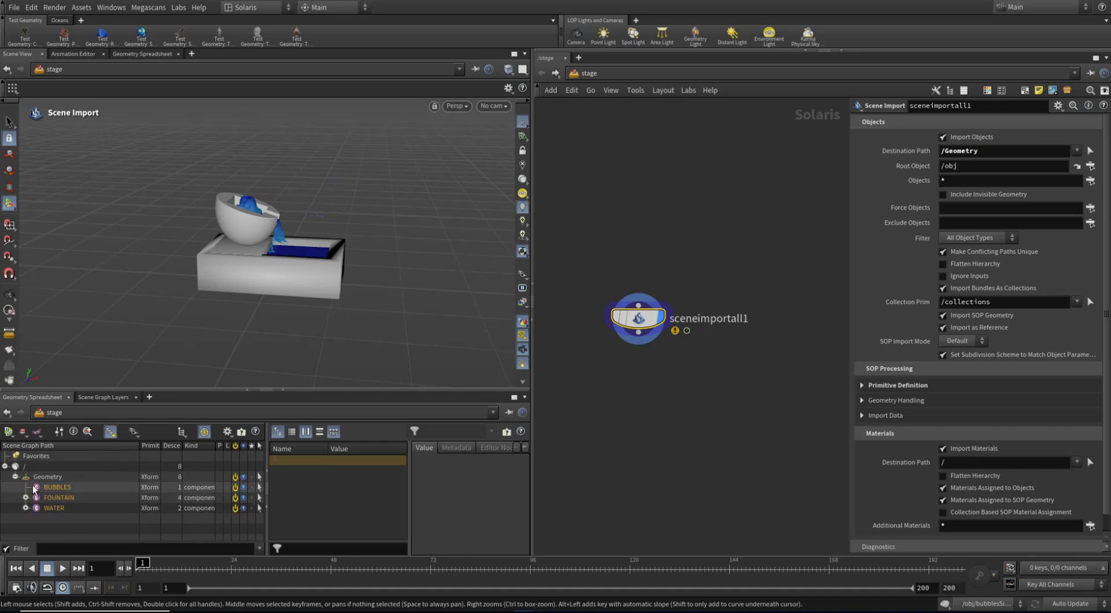
left_click(15, 477)
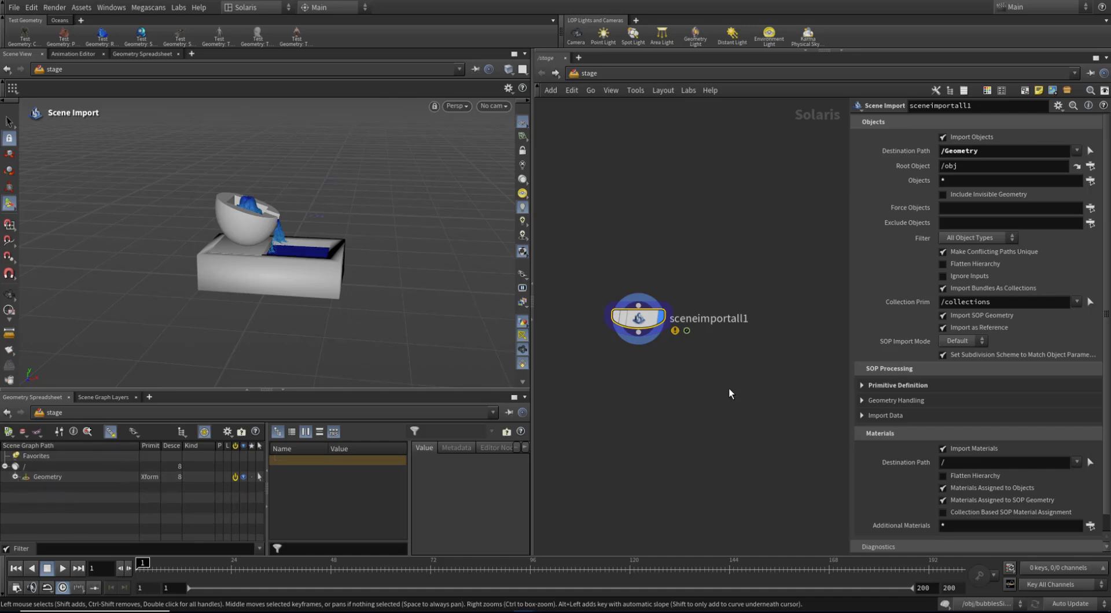
Expand the Geometry branch in the scene graph and hide the WATER and FOUNTAIN prims.
scroll(728, 387, "up", 2)
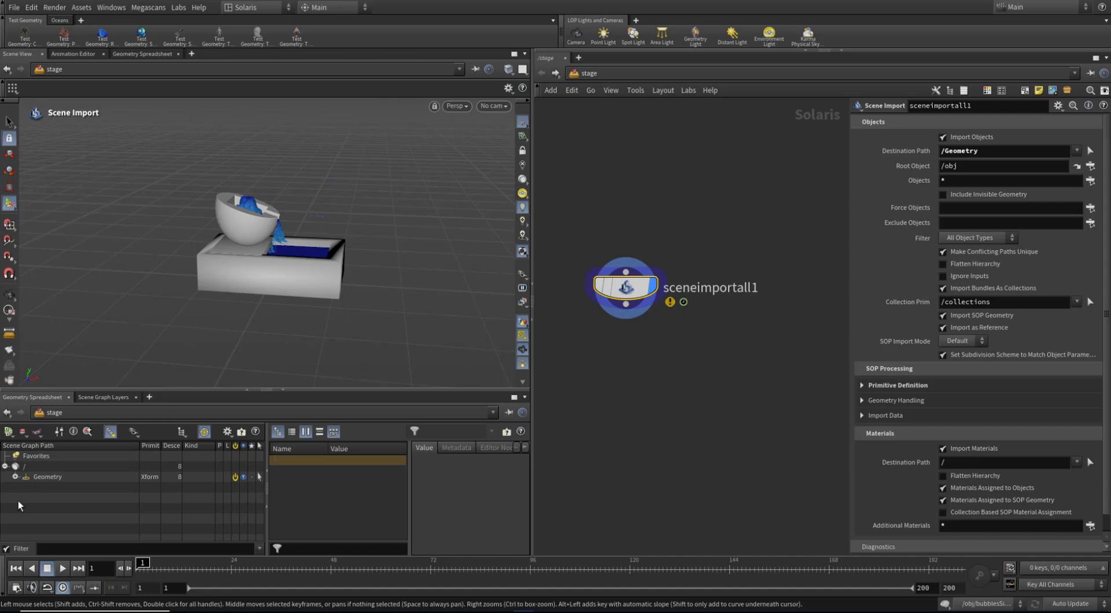
left_click(15, 477)
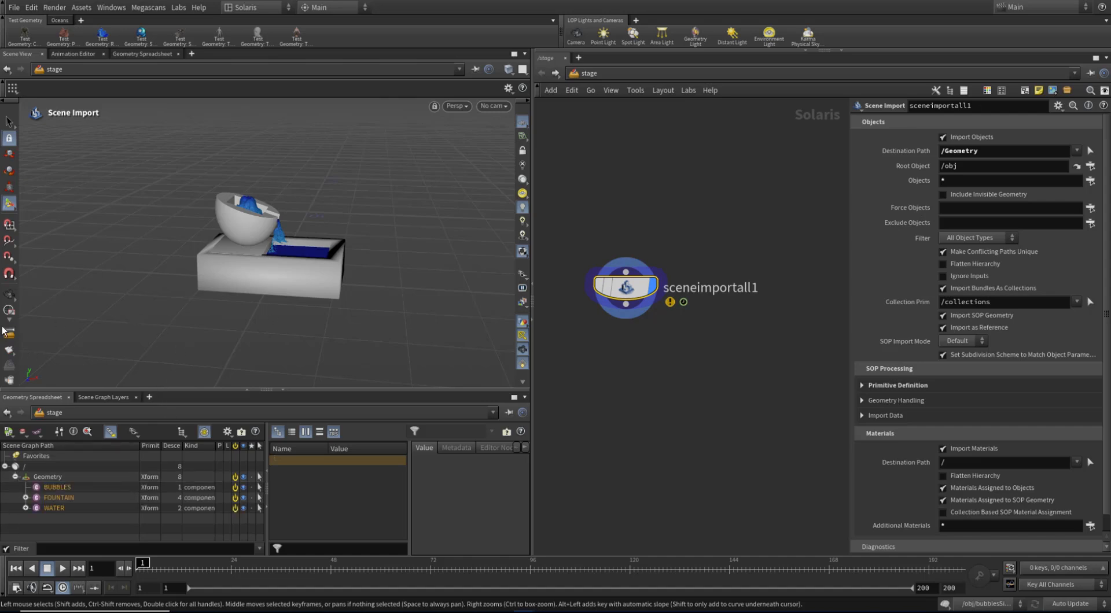
left_click(9, 295)
scroll(313, 235, "up", 4)
left_click_drag(315, 255, 246, 228)
scroll(245, 228, "up", 4)
middle_click_drag(359, 228, 366, 276)
right_click_drag(366, 275, 386, 275)
left_click(243, 508)
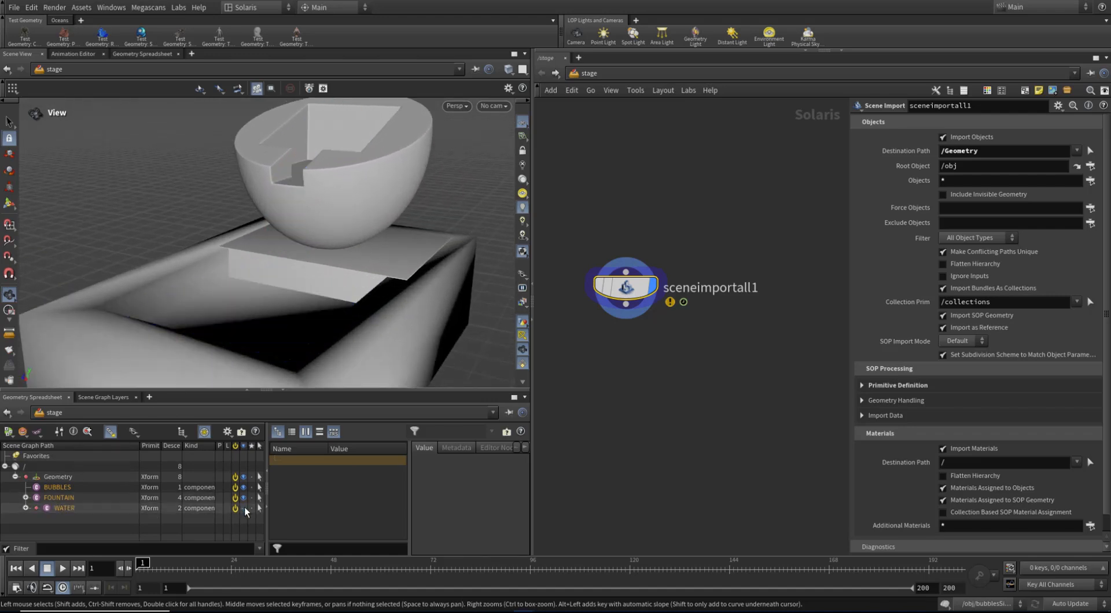
left_click(242, 508)
left_click(242, 508)
left_click(244, 497)
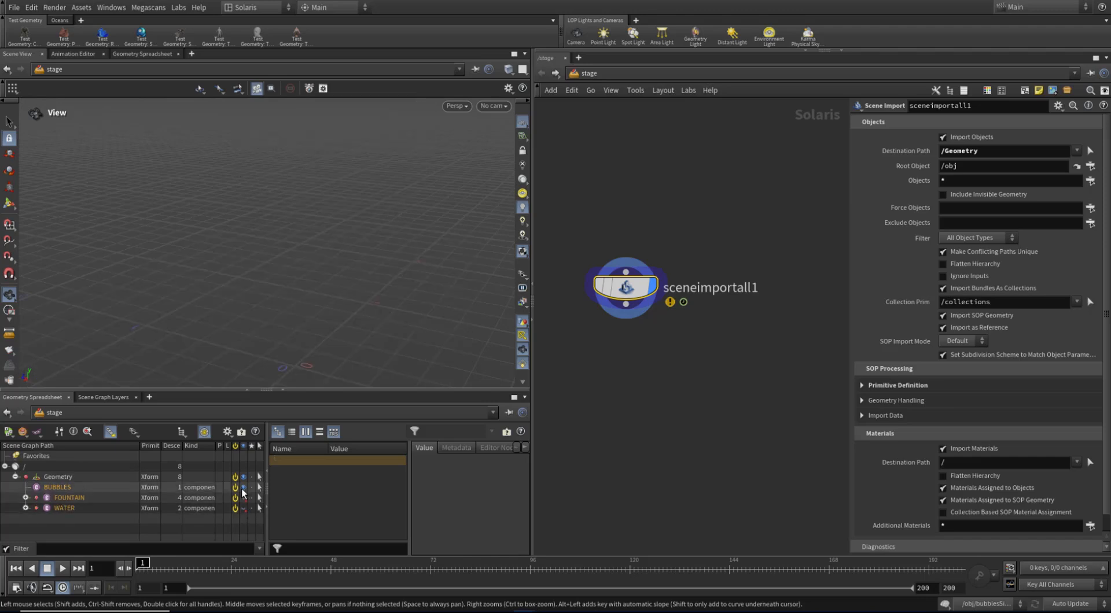
Move the timeline to frame 34 and make the FOUNTAIN and WATER prims visible again.
left_click_drag(265, 565, 300, 555)
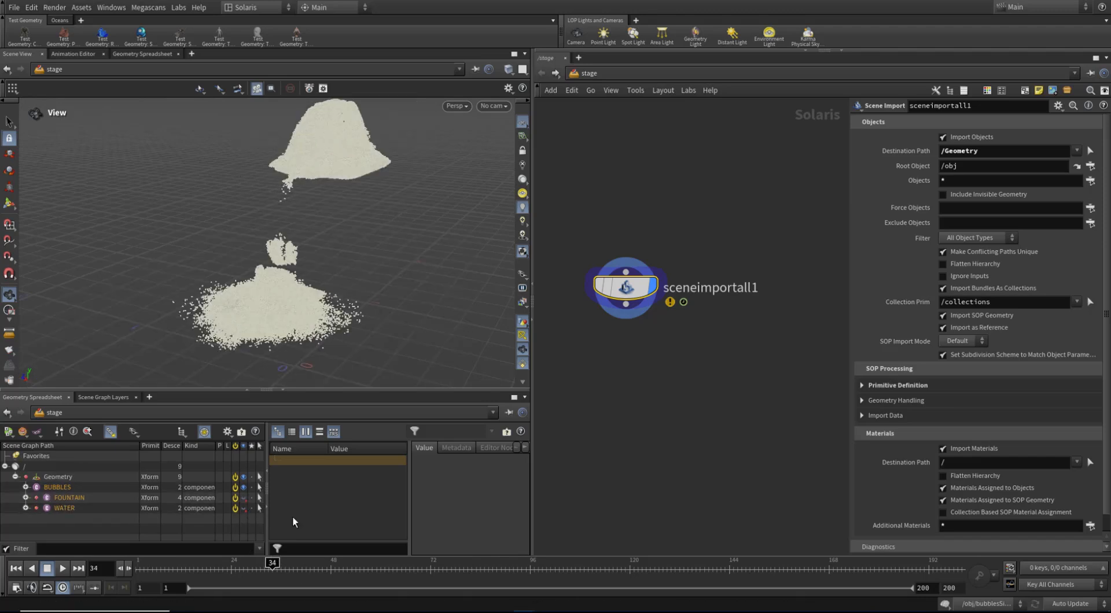
left_click(243, 498)
left_click(243, 508)
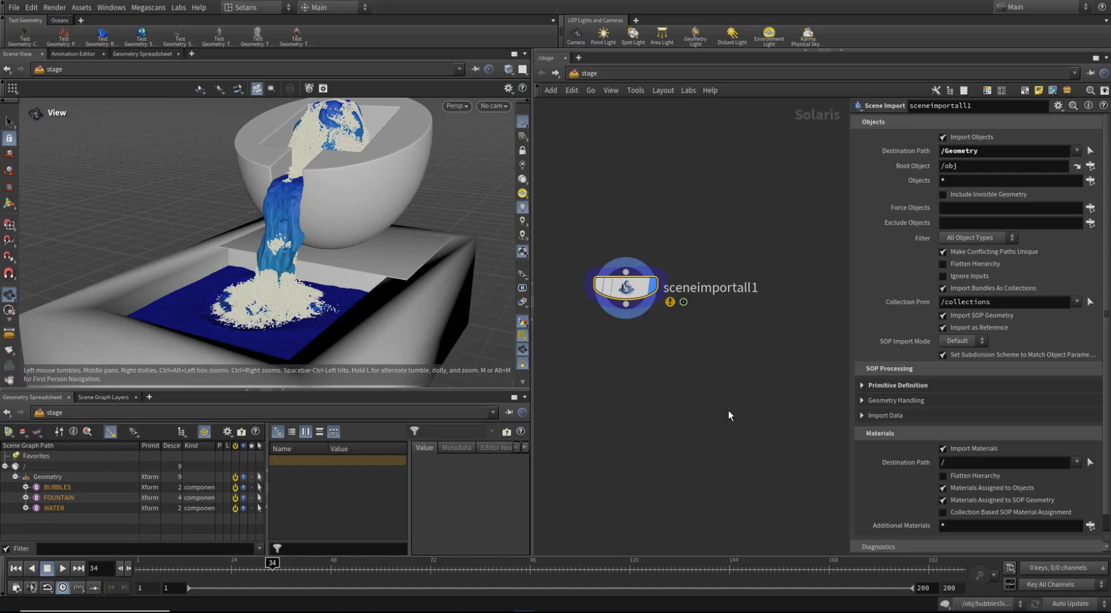
Add a Grid node to the stage network beside the scene import node.
scroll(307, 292, "down", 5)
middle_click_drag(682, 396, 675, 397)
key("Tab")
type("gr")
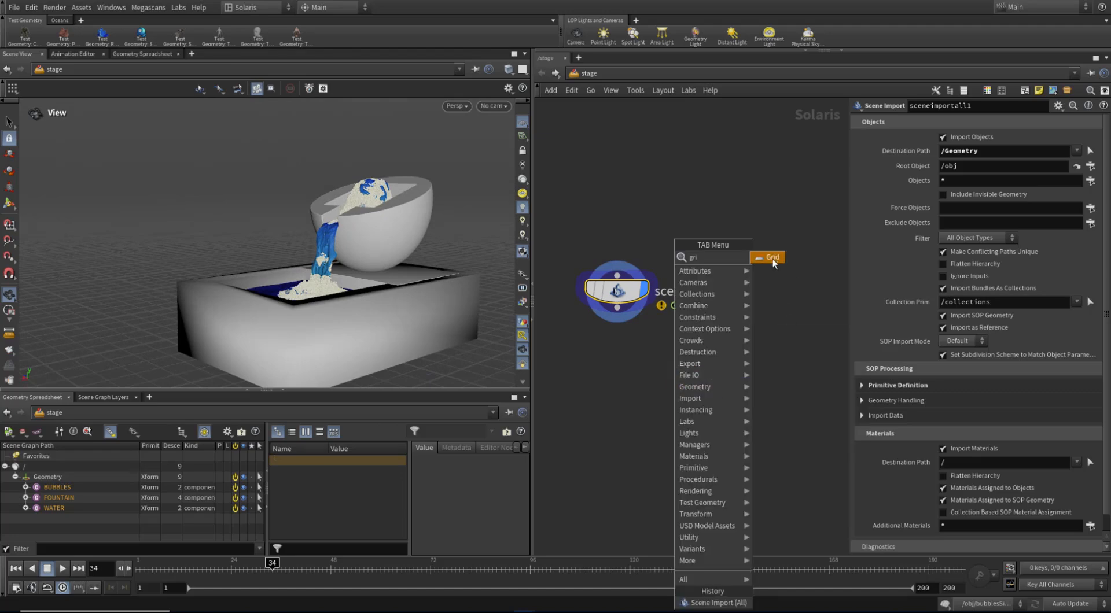
left_click(773, 258)
left_click(759, 347)
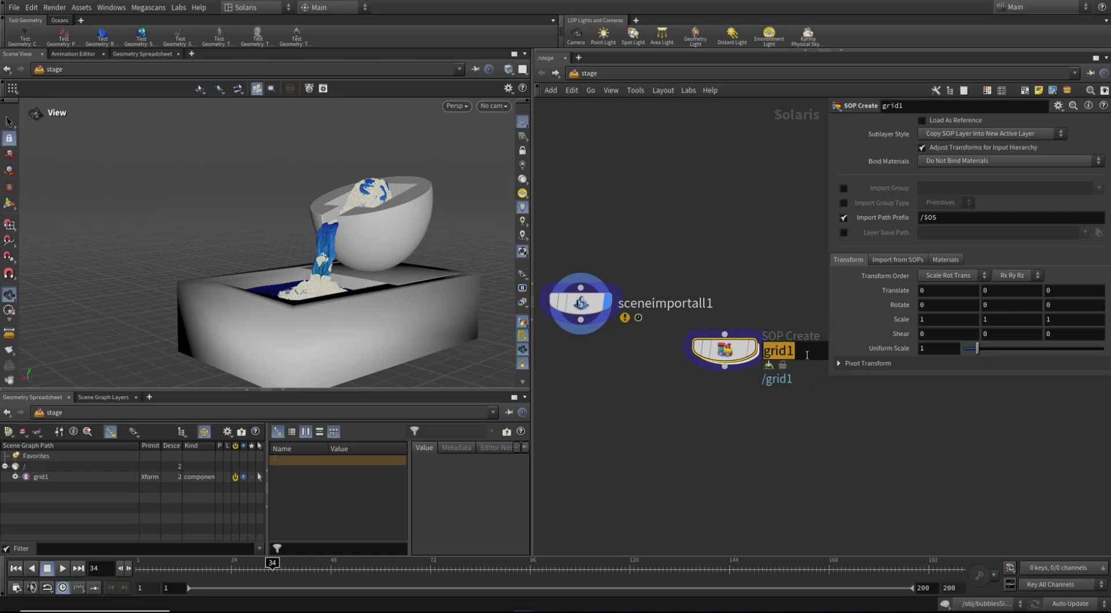
Rename the new grid node to ground.
mouse_move(709, 352)
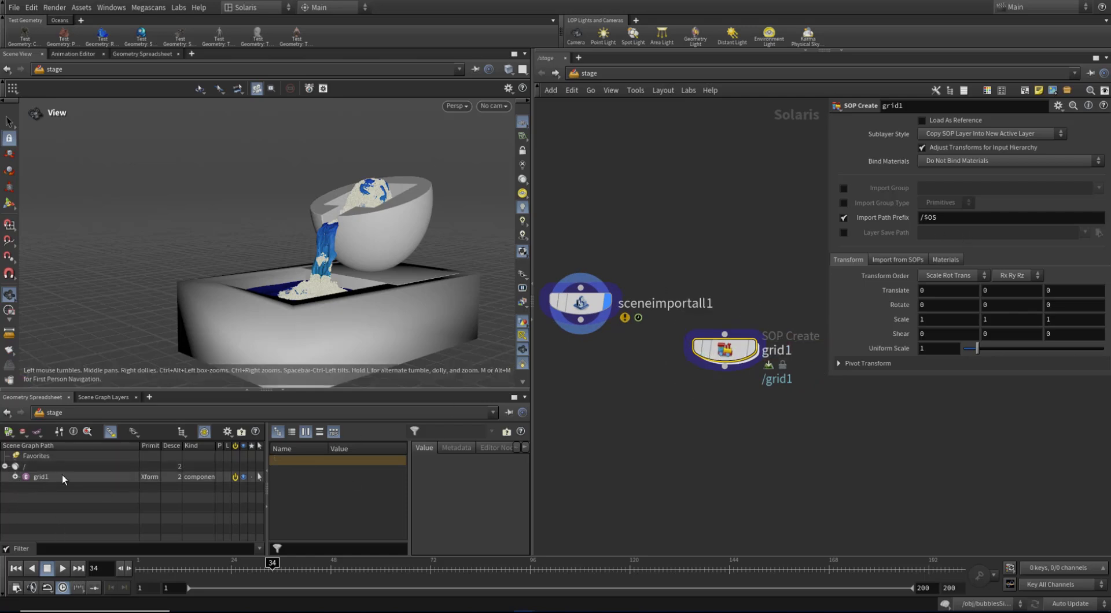
left_click_drag(947, 223, 881, 244)
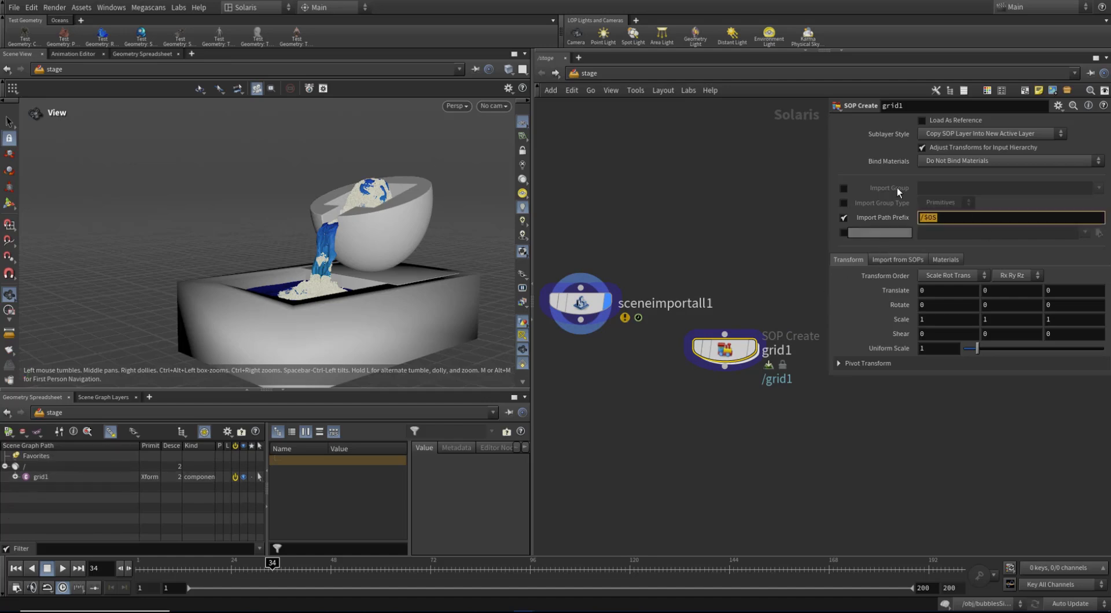
left_click_drag(915, 106, 815, 104)
type("ground")
key("Return")
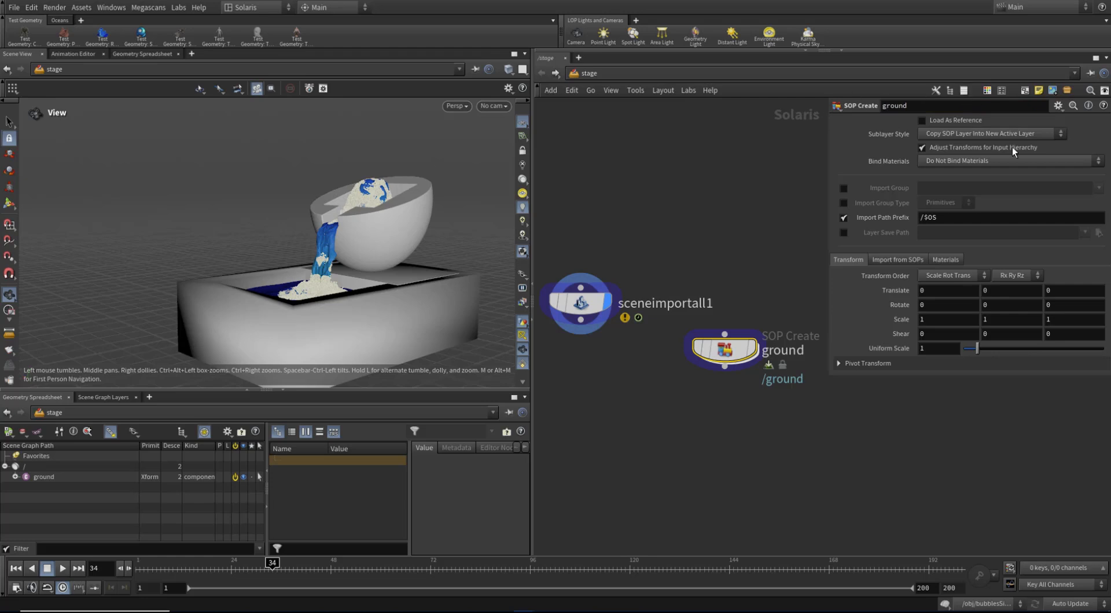
Compare the ground node's name and Import Path Prefix with the destination path of the scene import node.
left_click_drag(939, 220, 926, 221)
key("ctrl")
left_click_drag(912, 106, 880, 106)
key("ctrl")
key("ctrl")
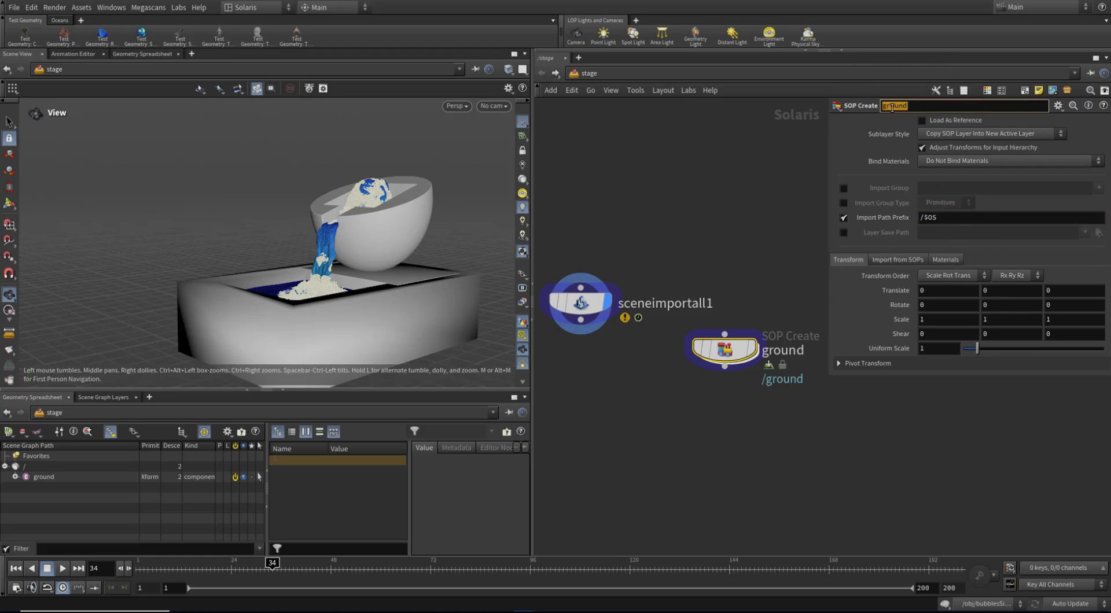
key("ctrl")
key("ctrl")
left_click(572, 312)
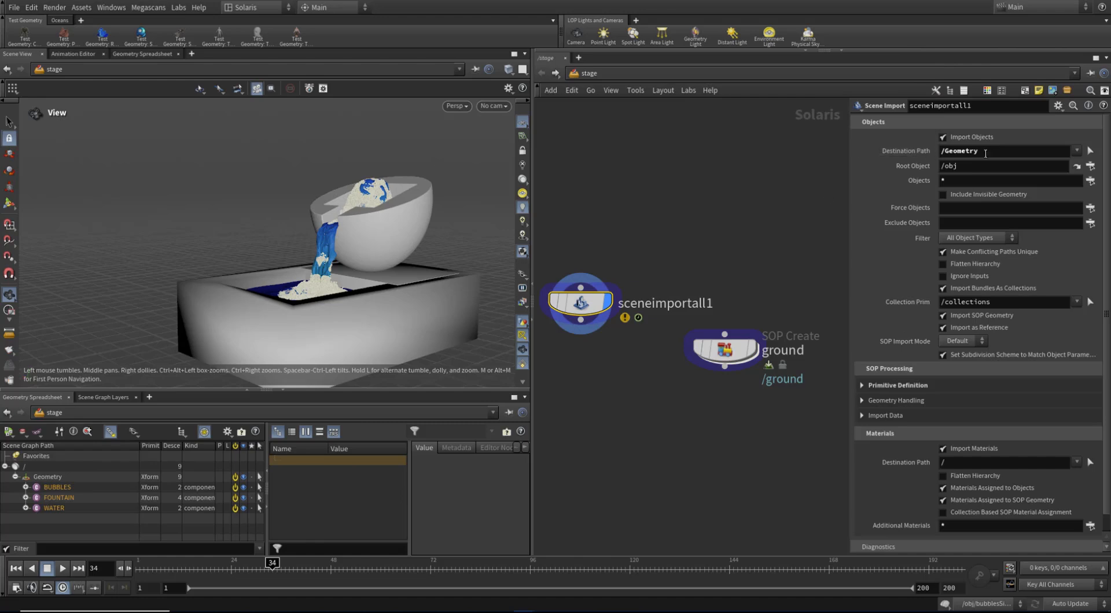
left_click(724, 350)
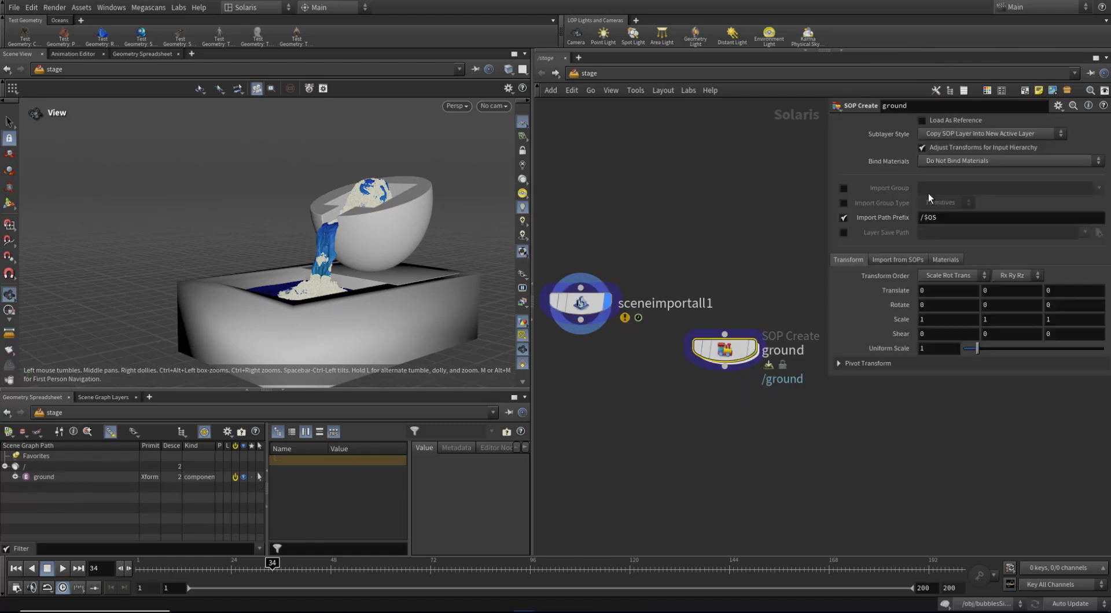
Set the ground node's Import Path Prefix to /Geometry/$OS.
left_click(923, 217)
type("Geometry")
key("Return")
left_click(954, 218)
type("/")
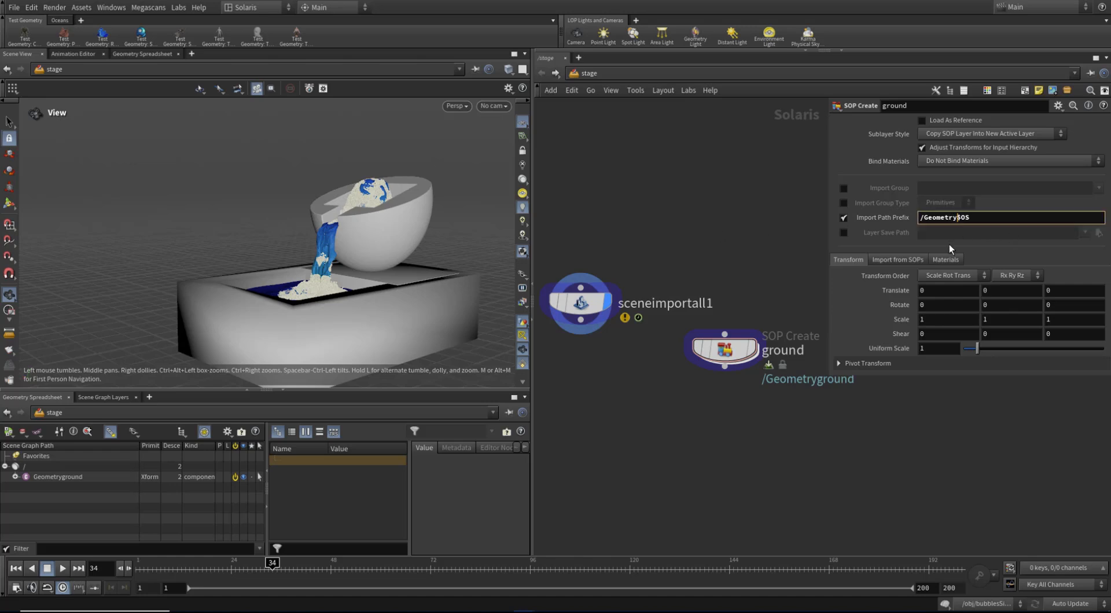
key("Return")
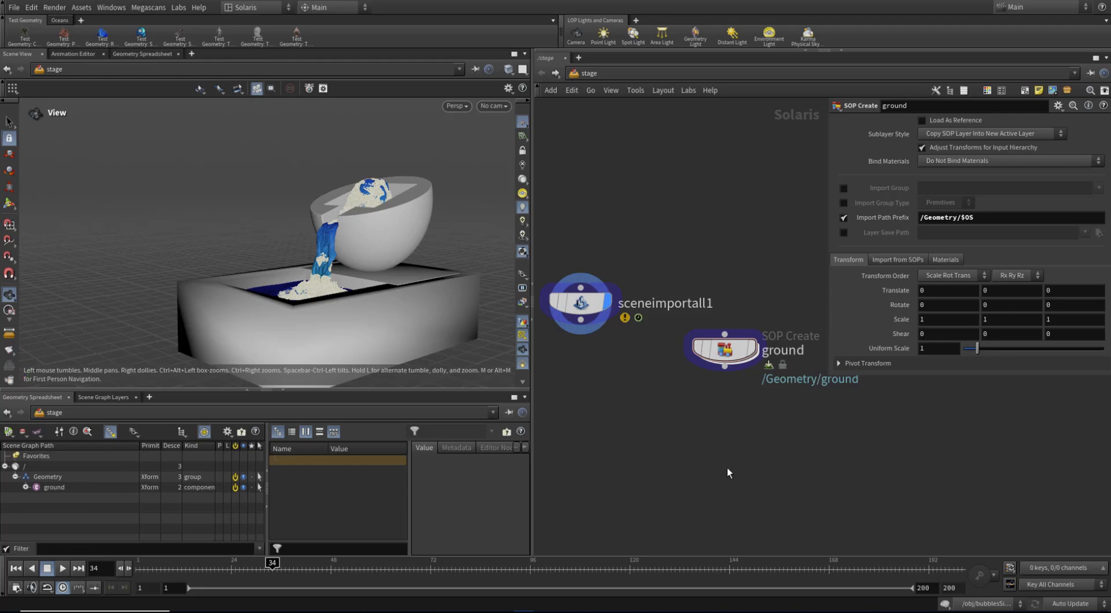
Add a Merge node below the scene import and ground nodes and connect both of their outputs to it.
key("Tab")
type("mer")
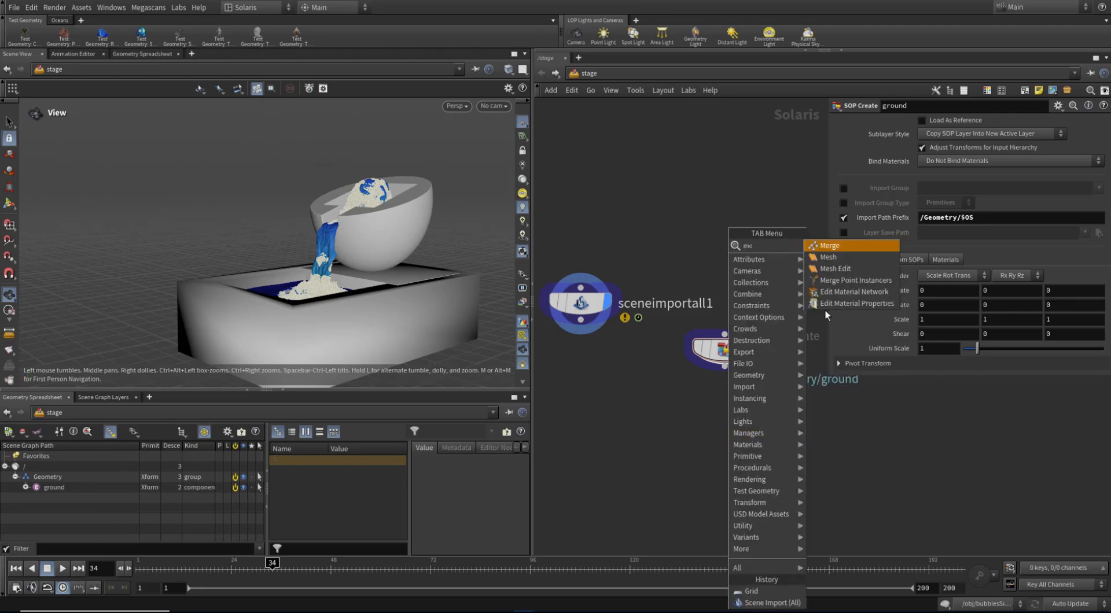
left_click(832, 246)
left_click(665, 443)
left_click_drag(581, 320, 667, 429)
left_click_drag(725, 371, 666, 441)
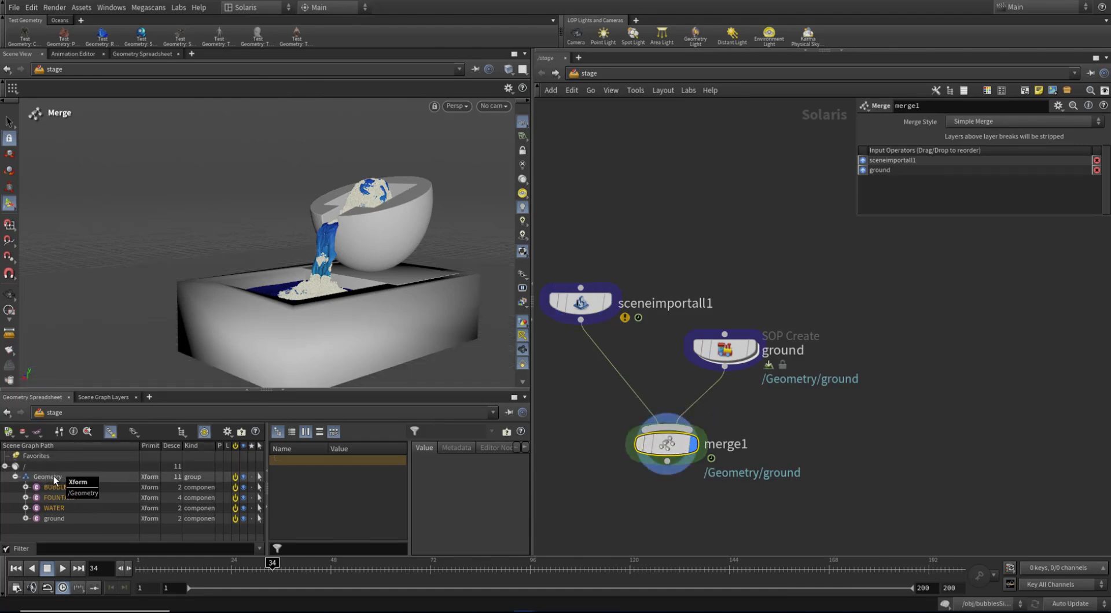
Lay out the nodes in the stage network and change the wiring style to Rounded.
key("l")
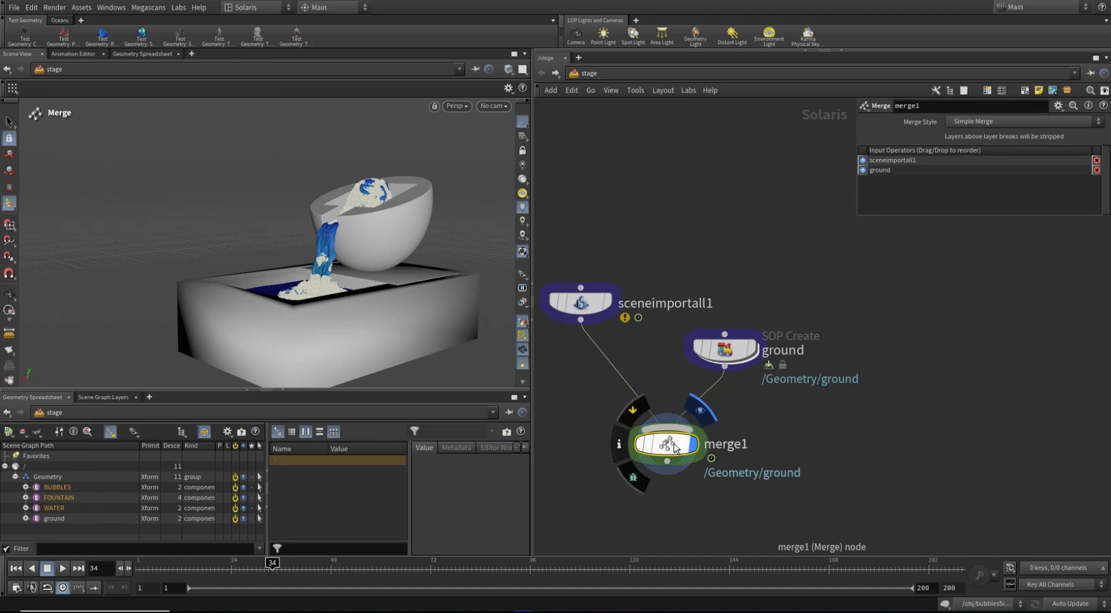
key("shift+s")
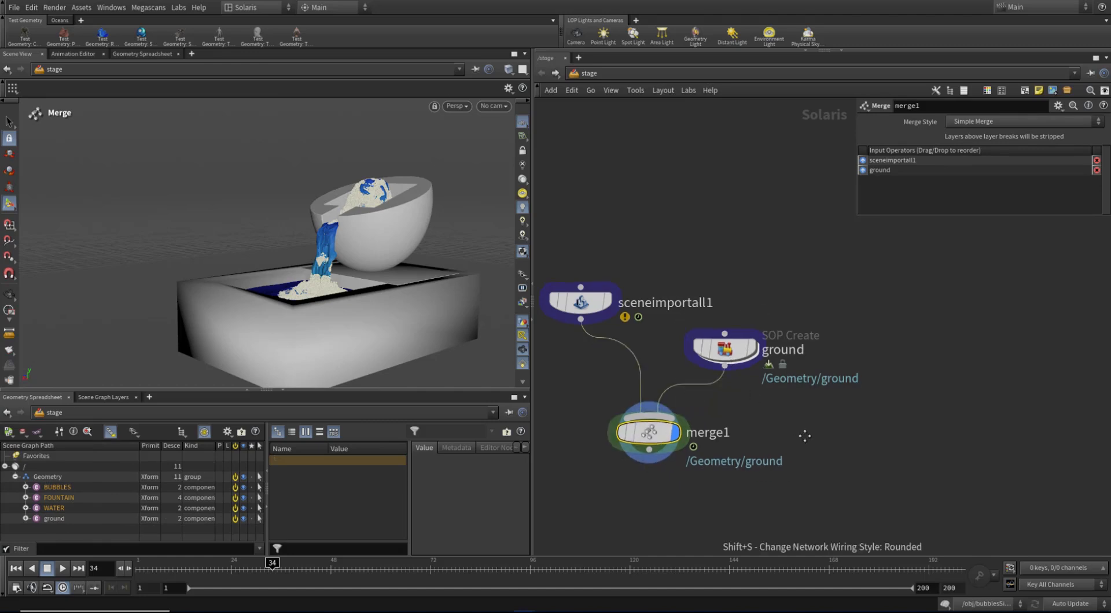
middle_click_drag(691, 449, 687, 368)
Turn off Import Materials on the sceneimportall1 node.
left_click(577, 223)
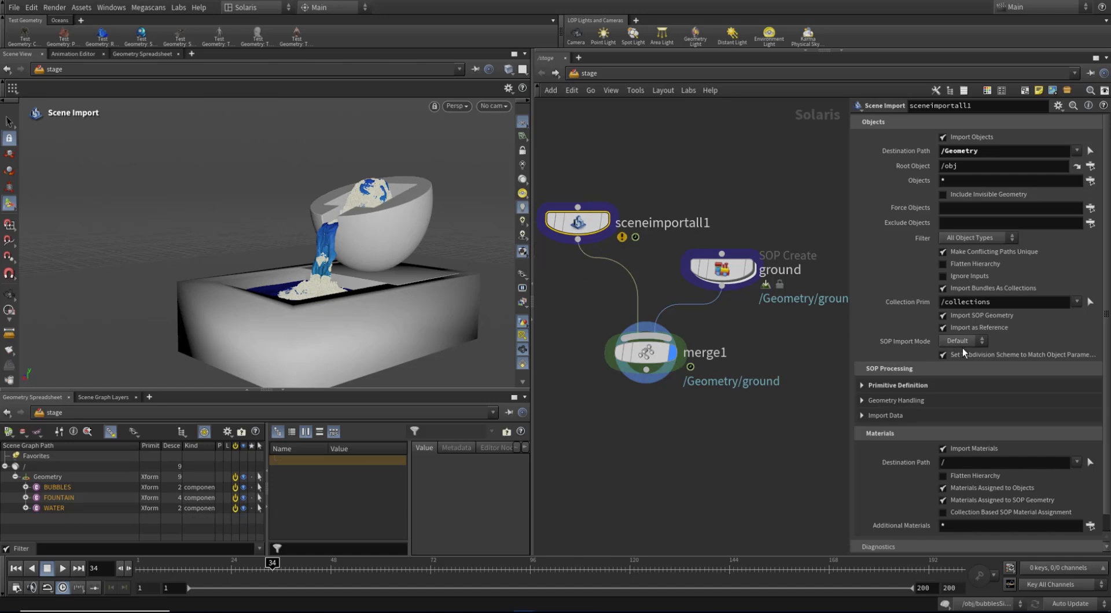
scroll(964, 349, "down", 1)
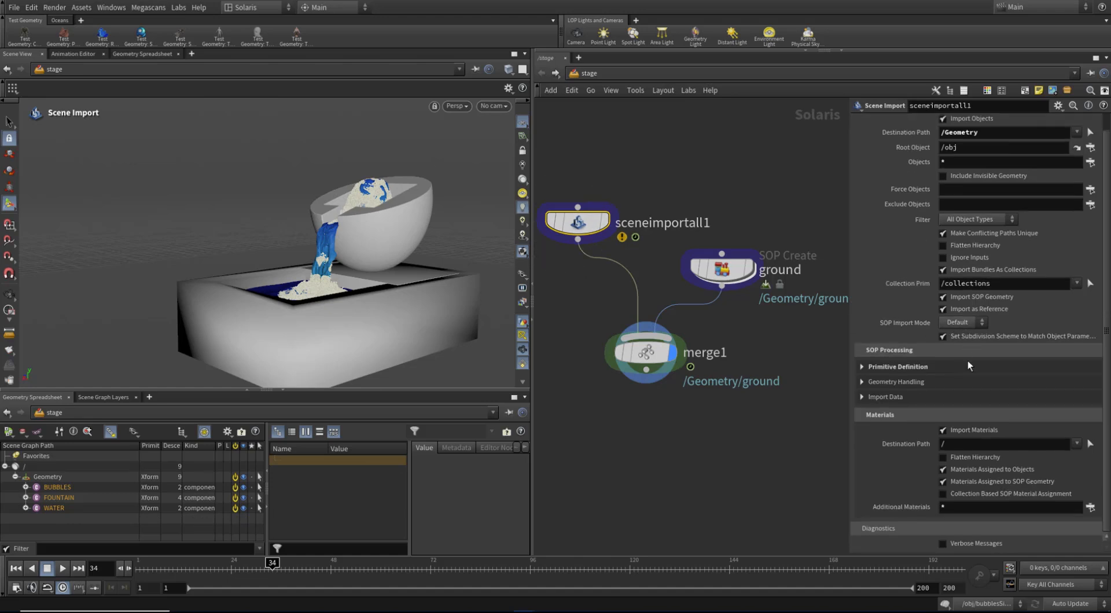
left_click(943, 430)
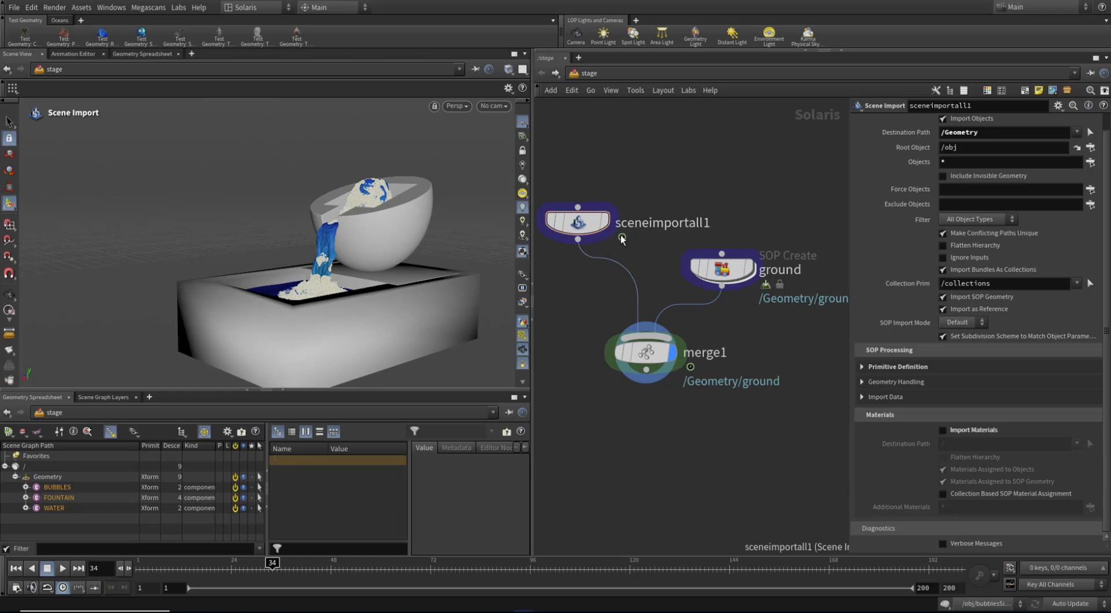
Restrict the scene import node's Objects pattern to /obj/BUBBLES using the operator chooser.
left_click(953, 163)
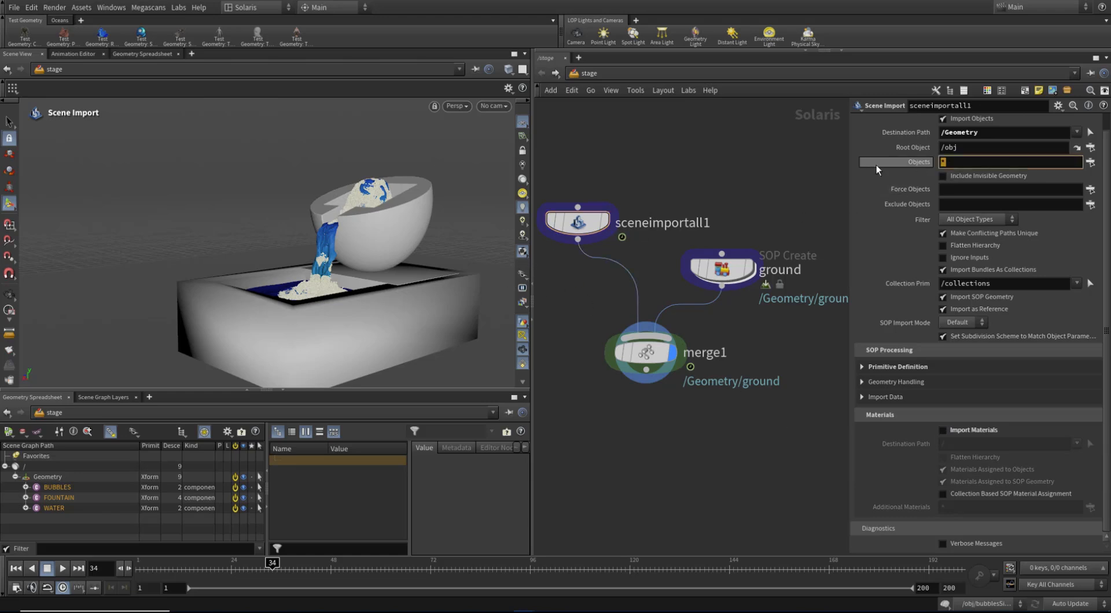
left_click(1090, 162)
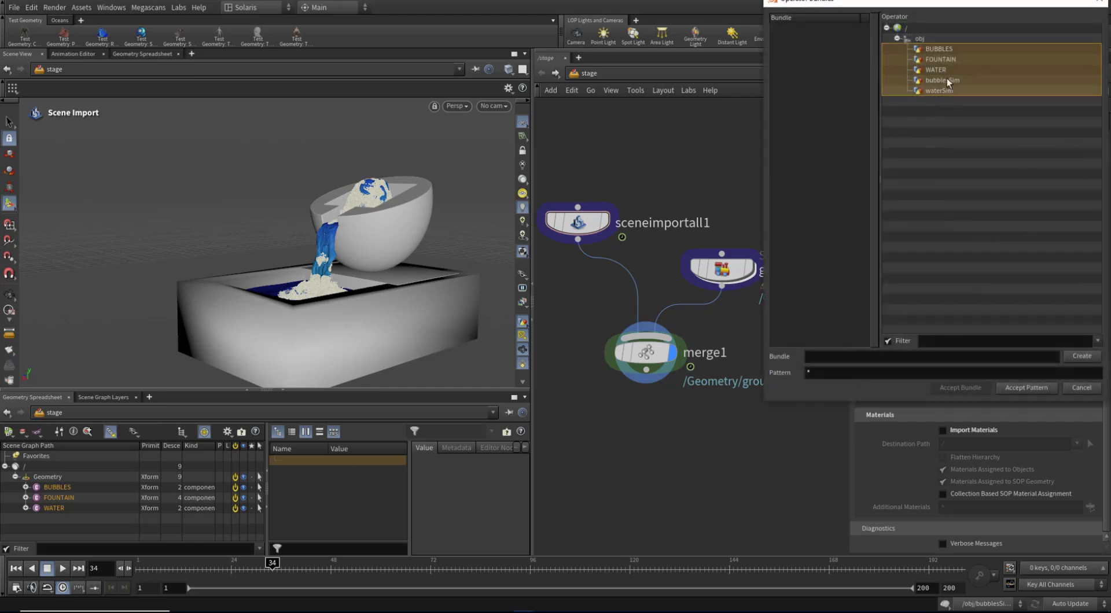
left_click(949, 50)
left_click(1019, 388)
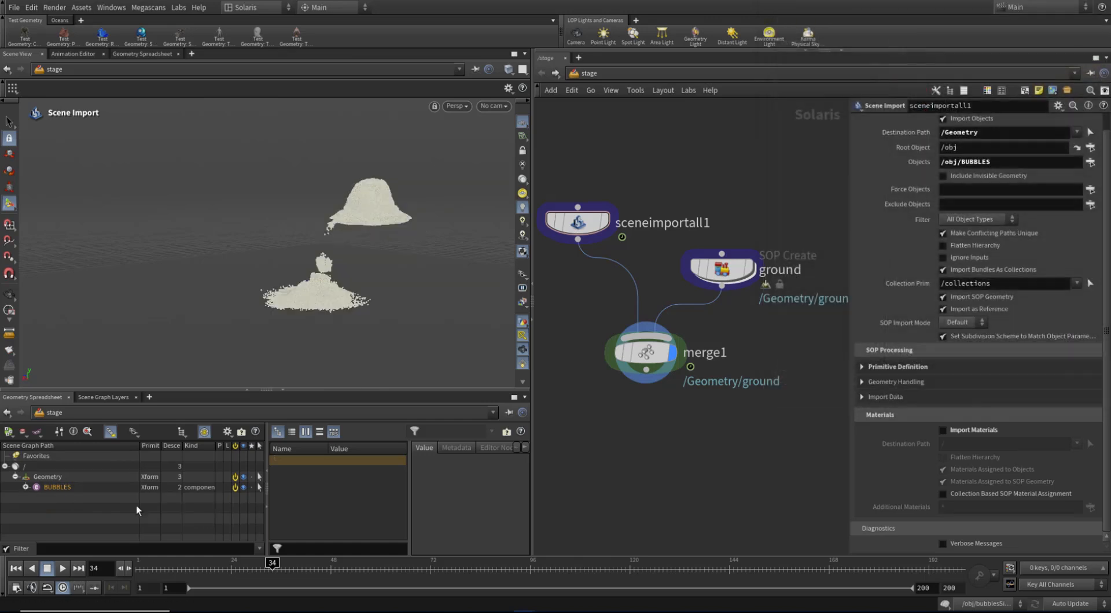
Add FOUNTAIN and WATER to the Objects pattern so it reads /obj/WATER /obj/FOUNTAIN /obj/BUBBLES.
left_click(1090, 162)
left_click(940, 59, "ctrl")
left_click(936, 70, "ctrl")
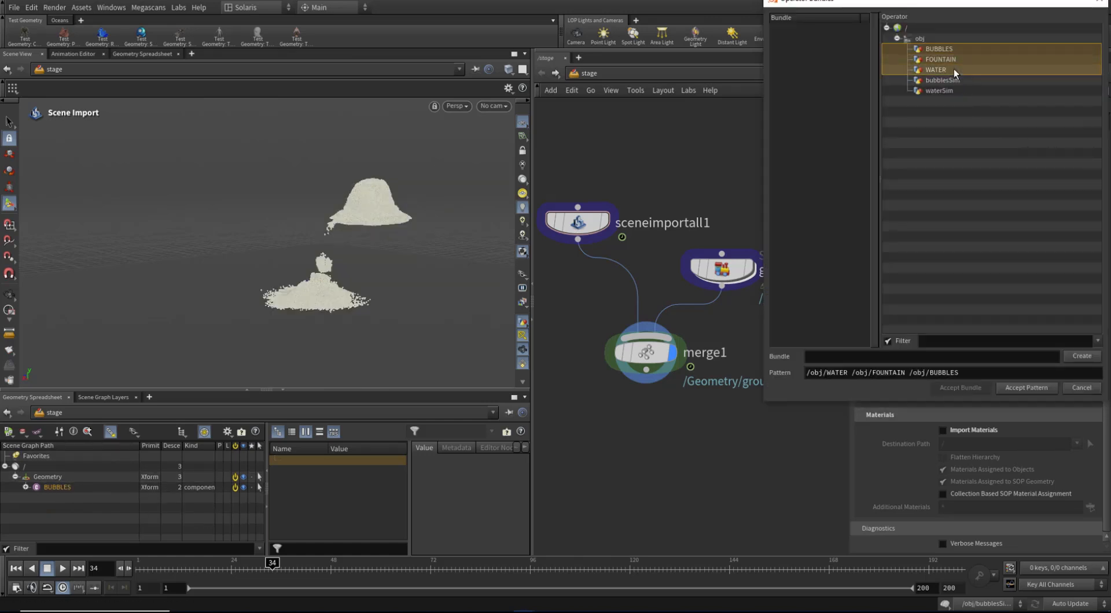
left_click(1033, 387)
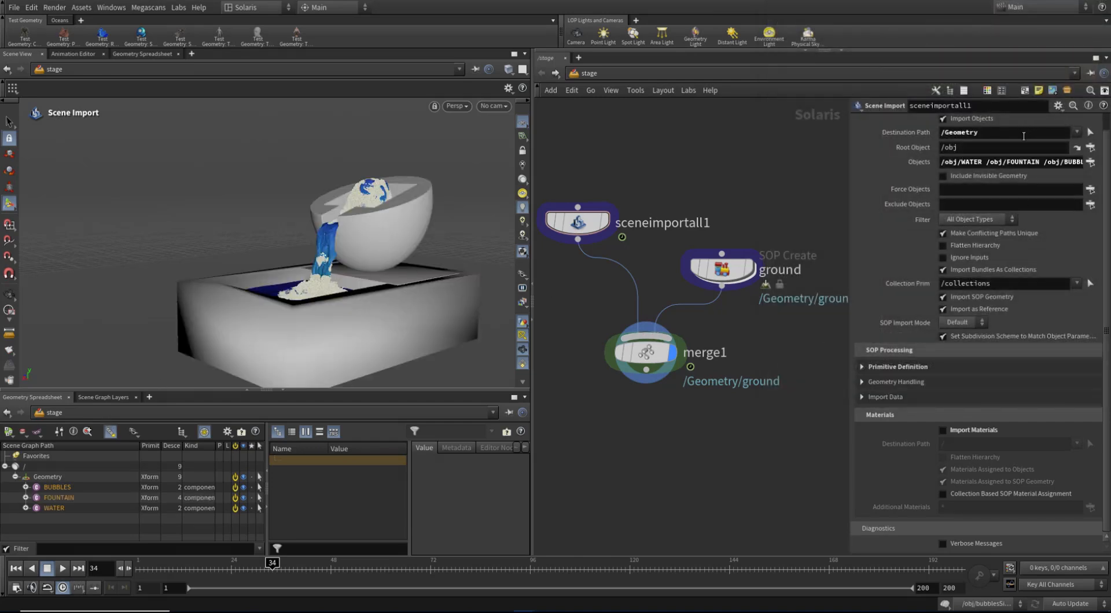
left_click_drag(1031, 163, 941, 162)
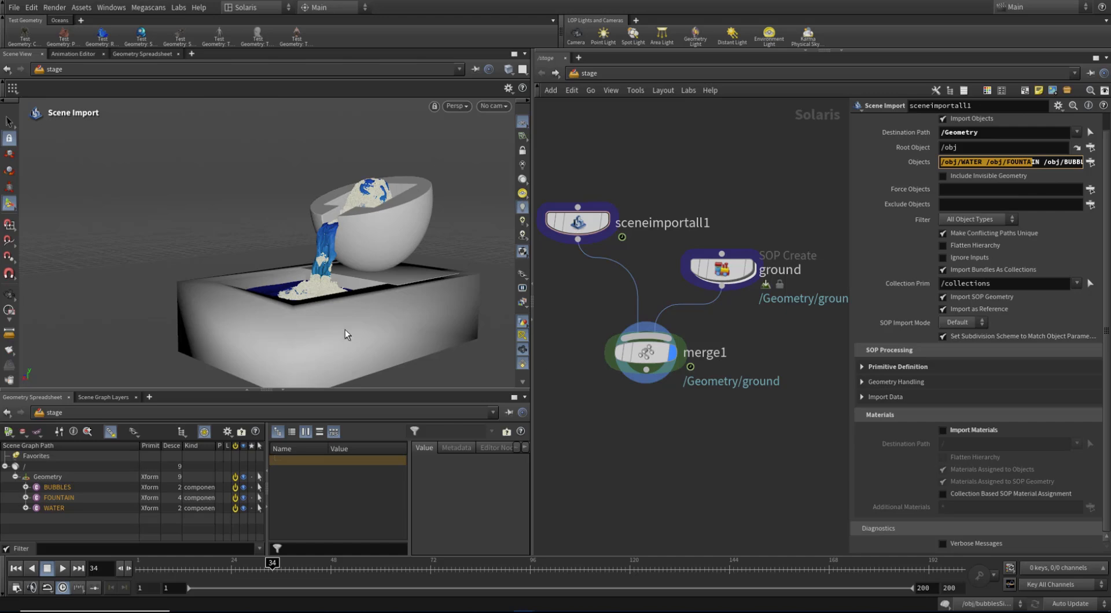
Set the ground node's Uniform Scale to 100.
mouse_move(325, 262)
left_mouse_down("alt")
mouse_move(303, 288)
mouse_move(320, 268)
mouse_move(308, 271)
left_mouse_up("alt")
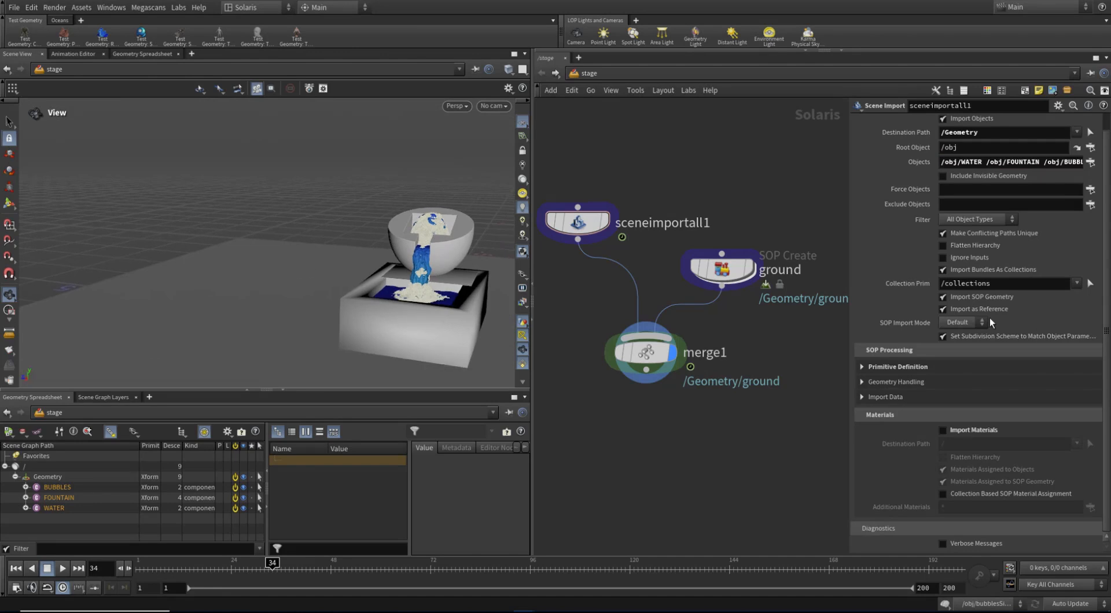
left_click(721, 269)
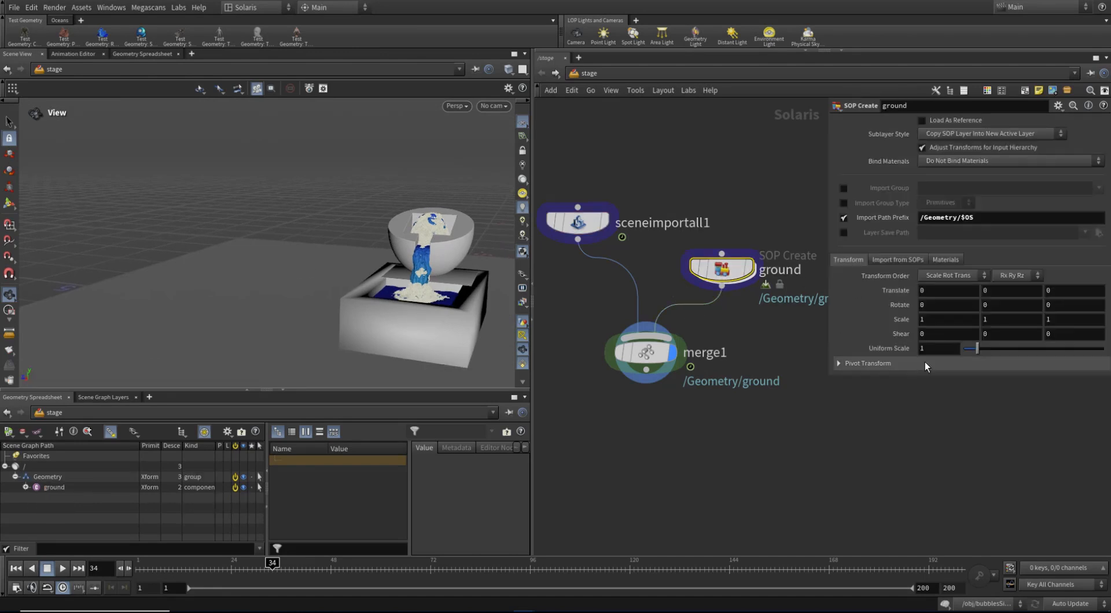
left_click(945, 349)
type("00")
key("Return")
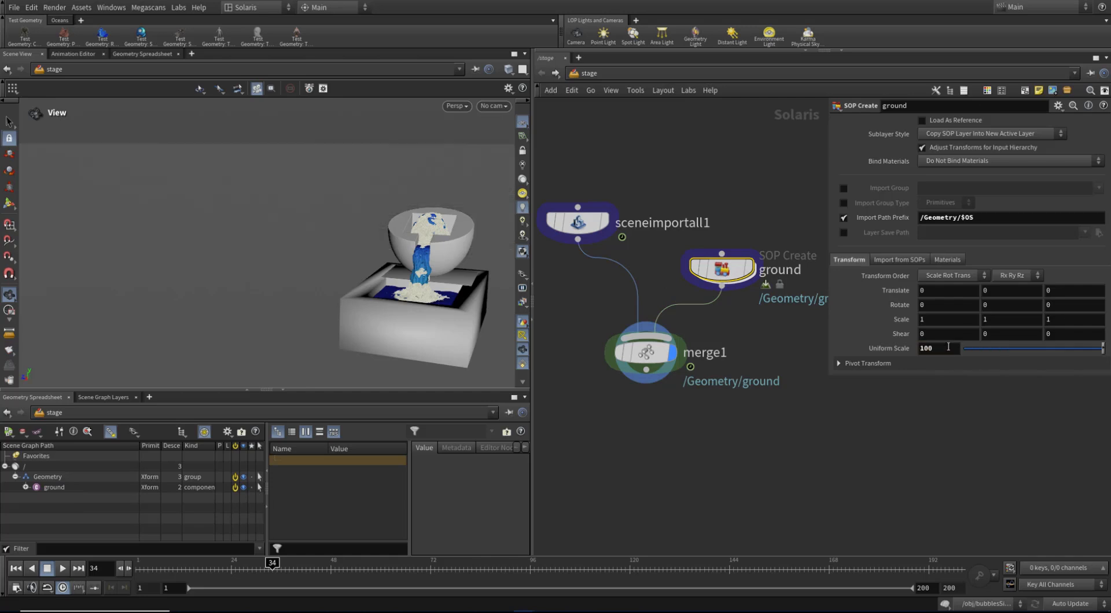
Enlarge the viewport pane and frame the fountain closely from an elevated corner view.
middle_click_drag(392, 279, 276, 236)
scroll(313, 239, "up", 5)
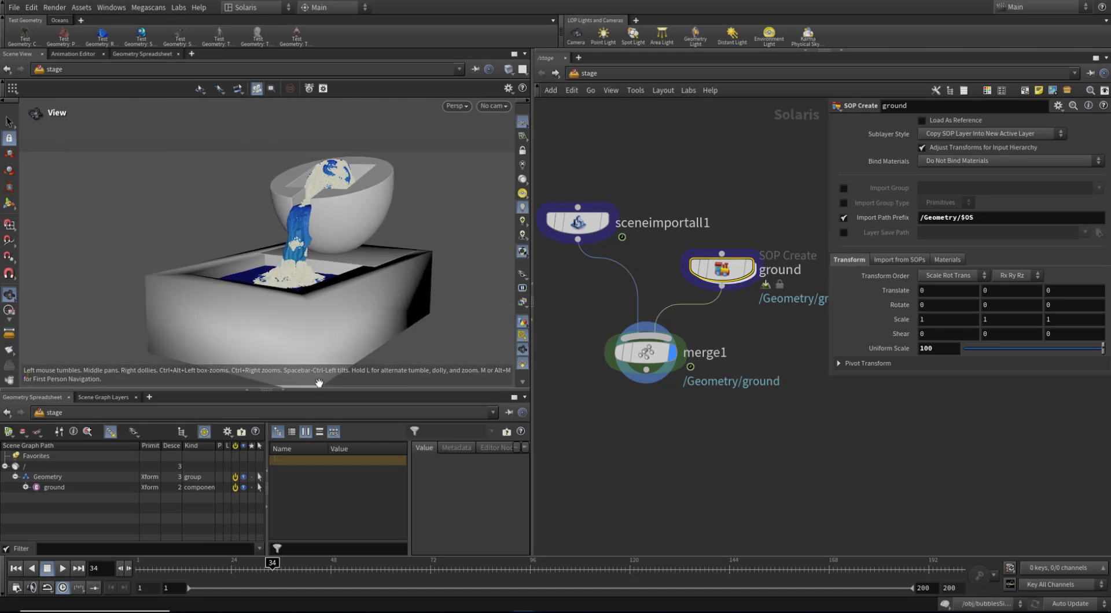
left_click_drag(337, 390, 338, 427)
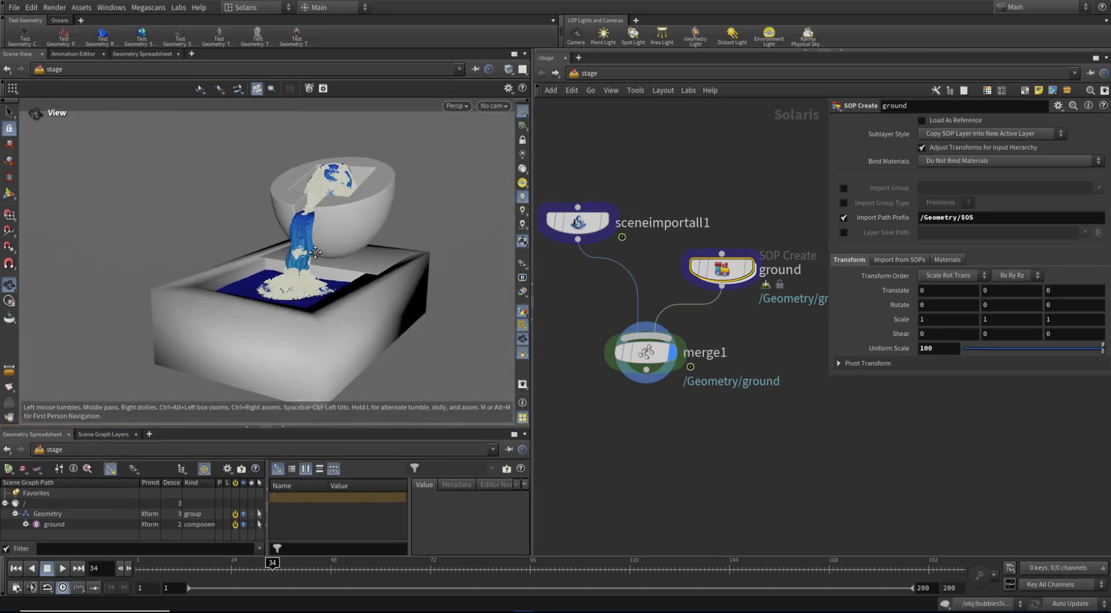
scroll(311, 255, "up", 4)
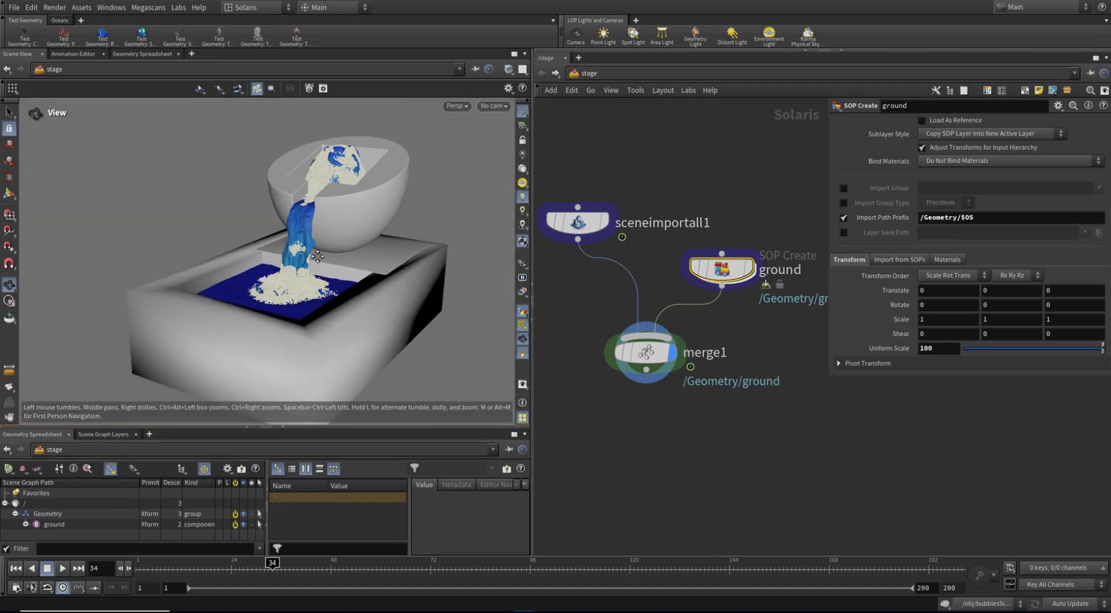
Create a camera from the current view, disconnect its node from merge1 and place it beside the node chain.
left_click(574, 36)
mouse_move(656, 357)
left_click_drag(655, 357, 782, 428)
key("y")
left_click_drag(799, 338, 699, 368)
left_click_drag(774, 433, 794, 435)
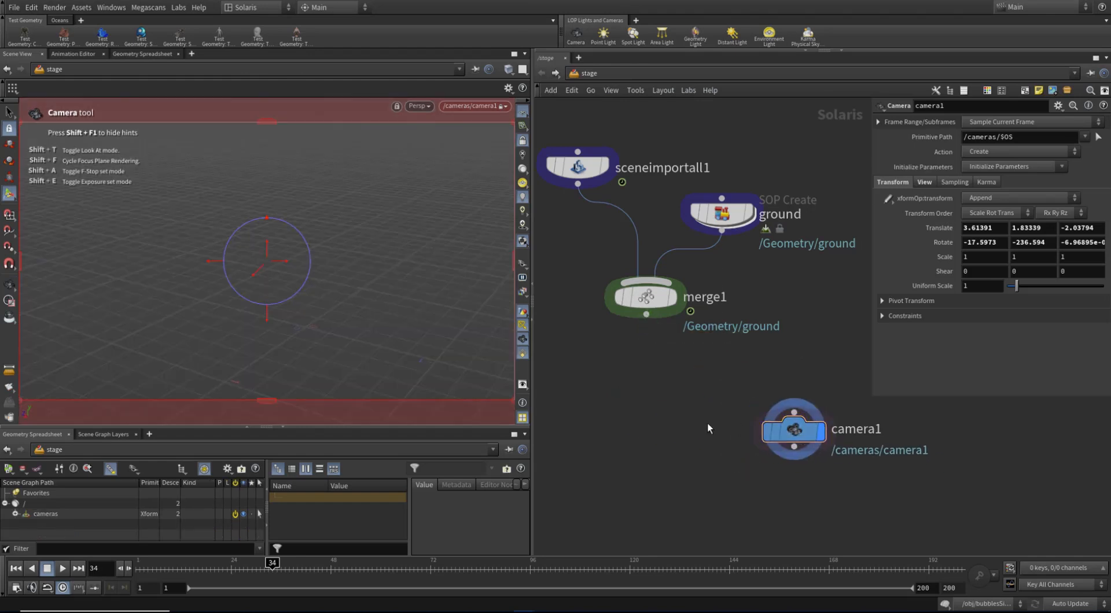
Add a Merge node below merge1, duplicate it further down, and chain the merge nodes together.
key("Tab")
left_click(735, 584)
left_click(655, 428)
left_click_drag(655, 434, 668, 510, "alt")
left_click_drag(646, 315, 658, 539)
Connect camera1 to merge2, set the display flag on merge3 and arrange the camera and merge3 nodes.
left_click(646, 411)
left_click(793, 446)
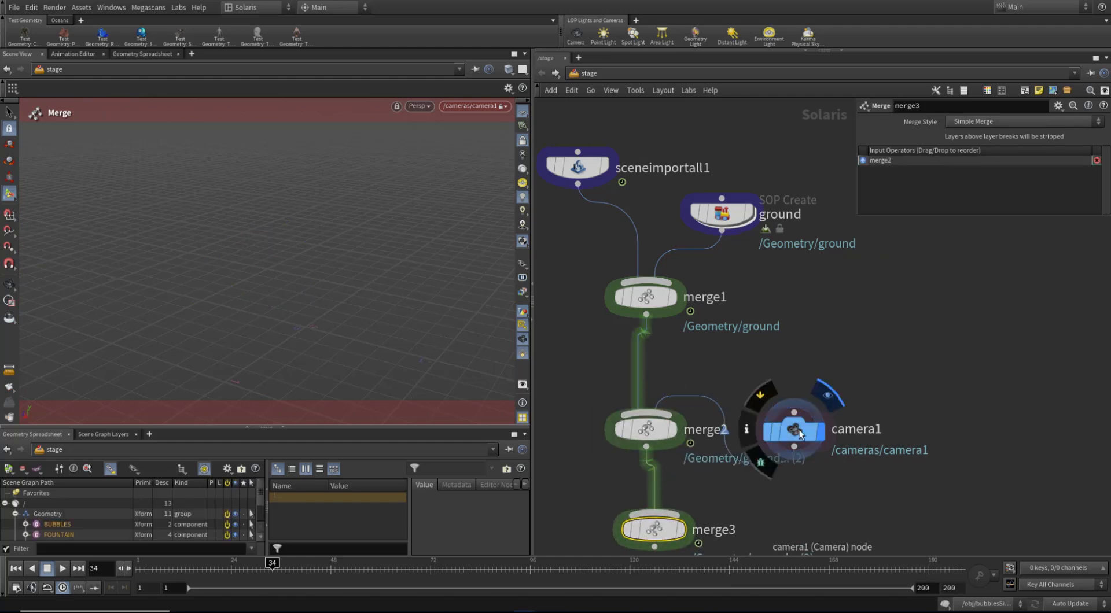
left_click_drag(800, 433, 800, 354)
middle_click_drag(830, 446, 798, 328)
left_click(648, 413)
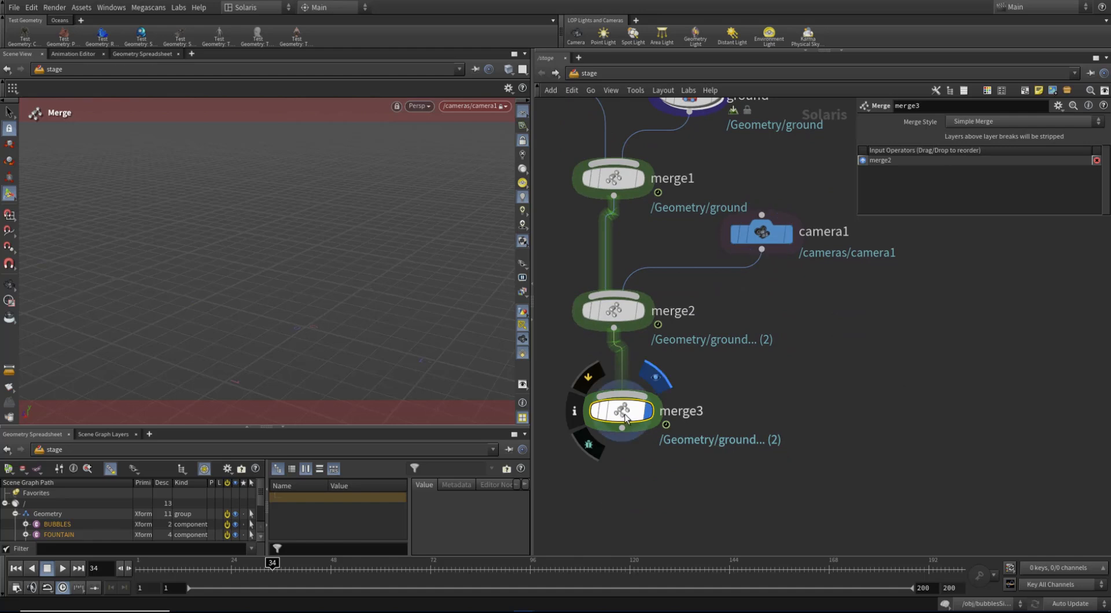
left_click_drag(635, 414, 627, 453)
middle_click_drag(762, 386, 751, 401)
Add a Dome Light node beside the merge chain and connect its output to merge3.
key("Tab")
type("d")
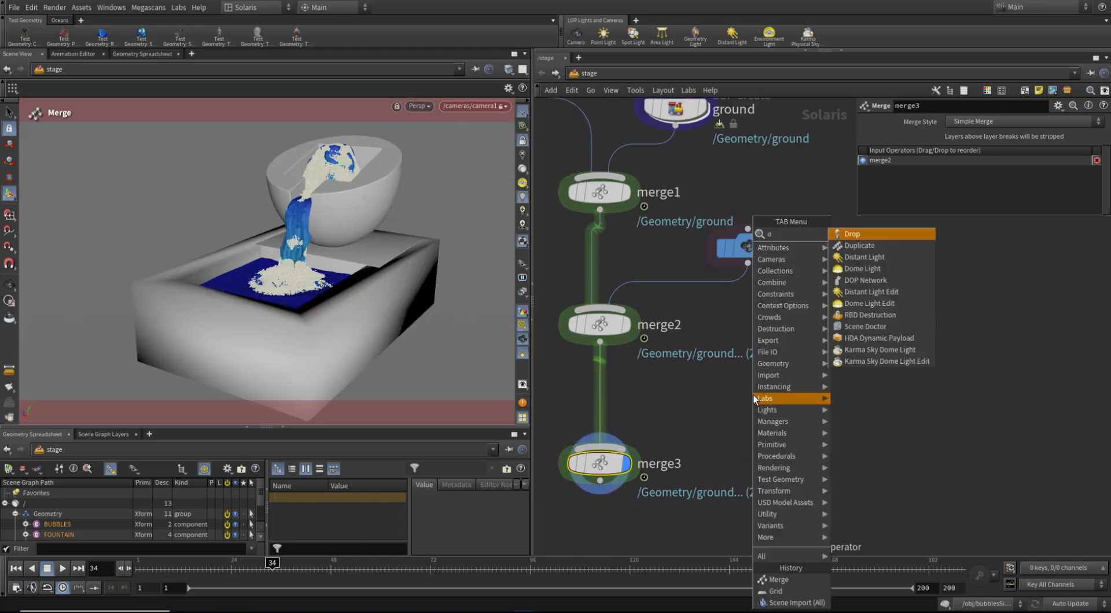
type("ome")
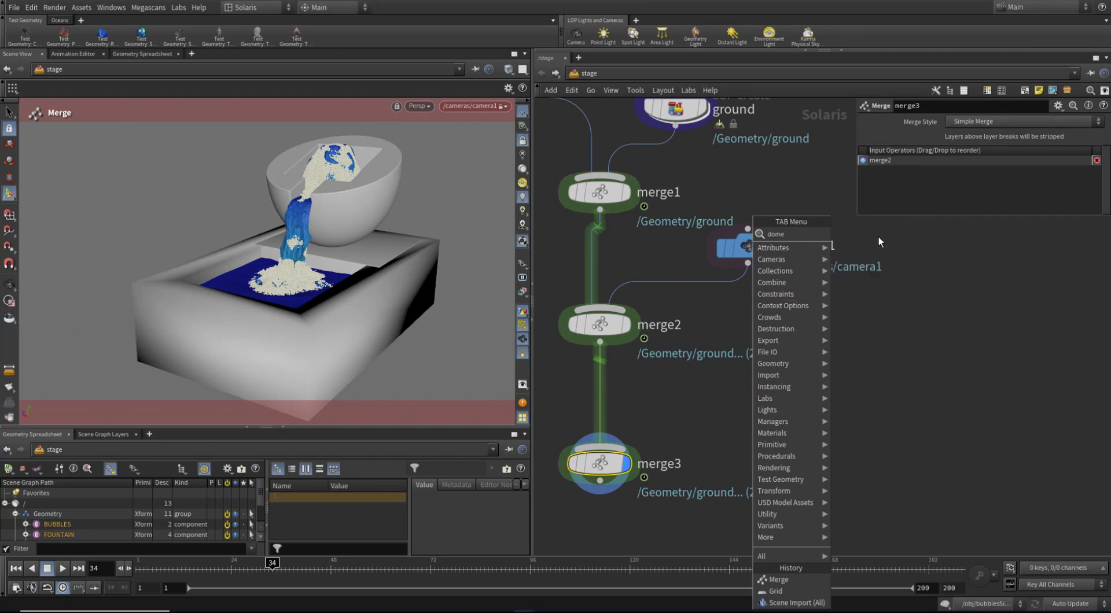
left_click(878, 235)
left_click(725, 366)
left_click(726, 389)
left_click(600, 447)
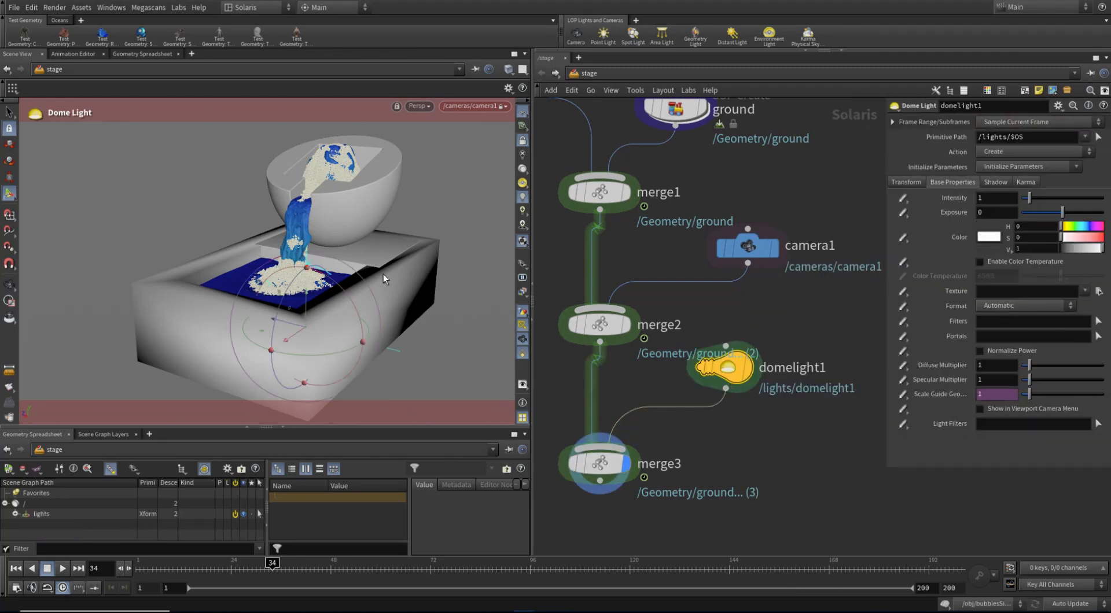
key("Escape")
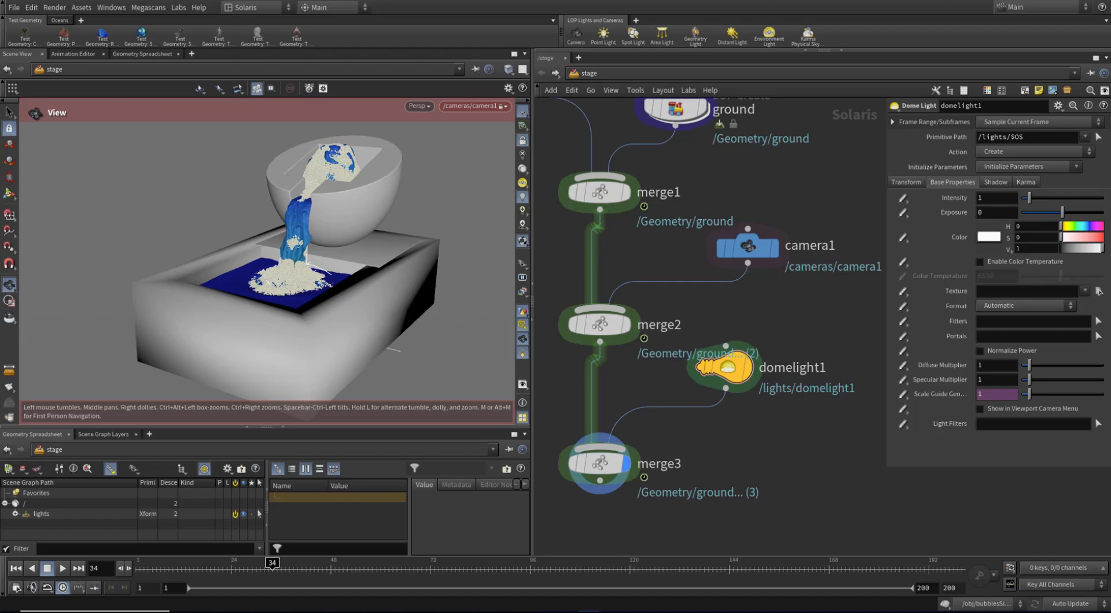
Switch to the browser window showing Poly Haven and open its HDRIs library.
left_click_drag(1110, 74, 529, 31)
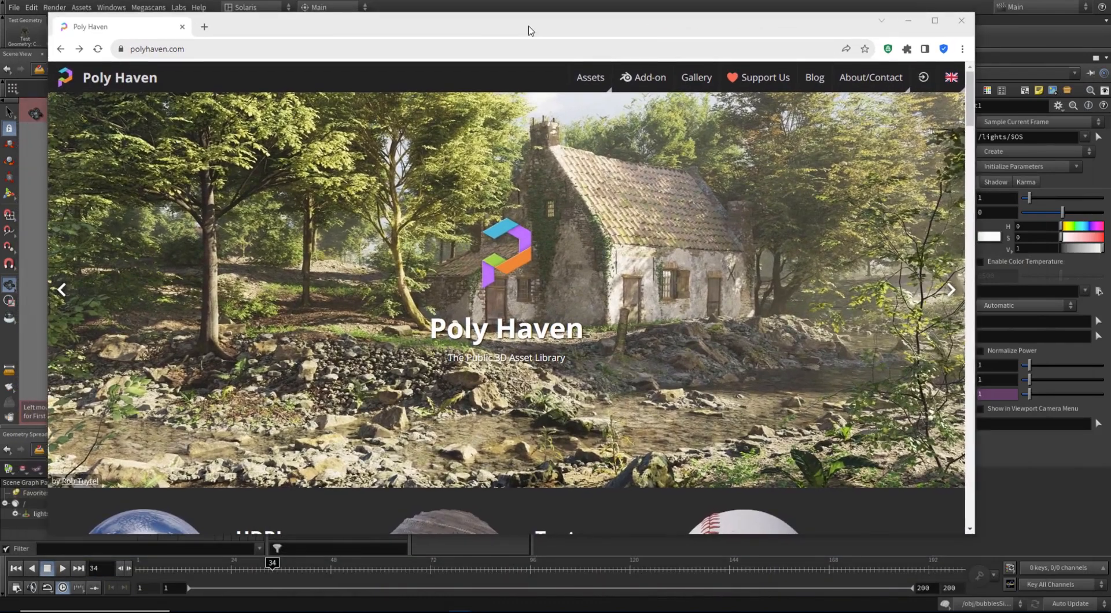
scroll(194, 268, "down", 5)
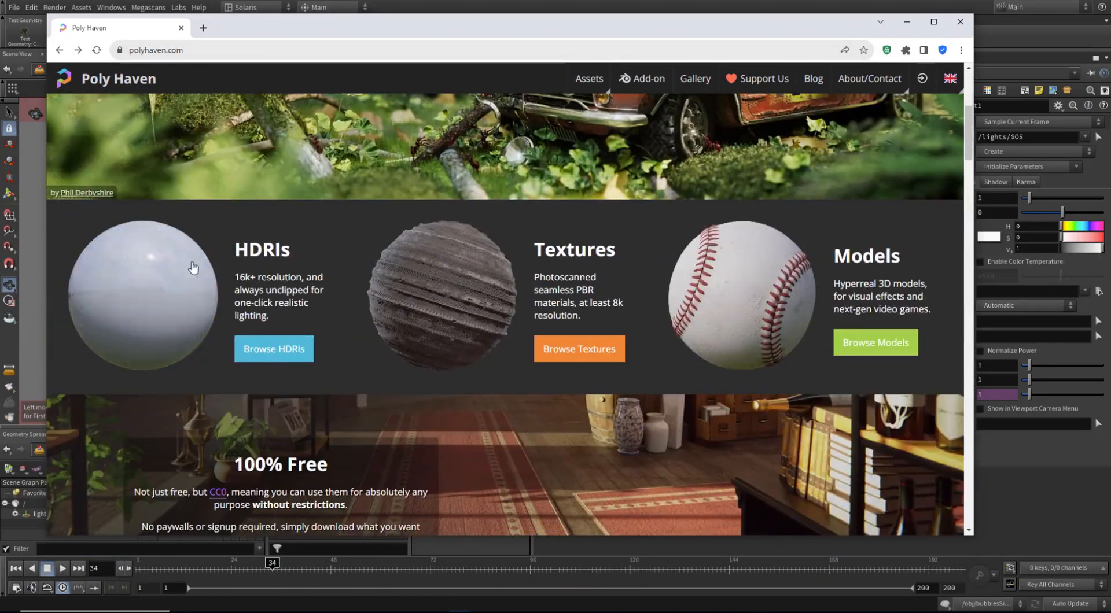
left_click(141, 278)
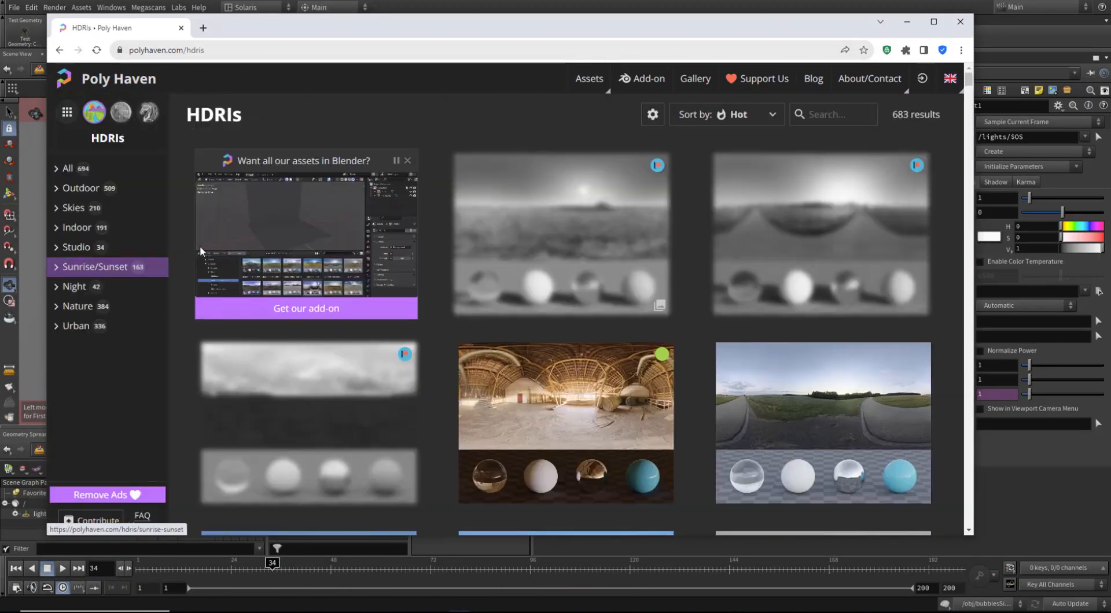
Find the Rural Asphalt Road HDRI, download it as a 2K EXR and return to Houdini.
scroll(548, 317, "down", 6)
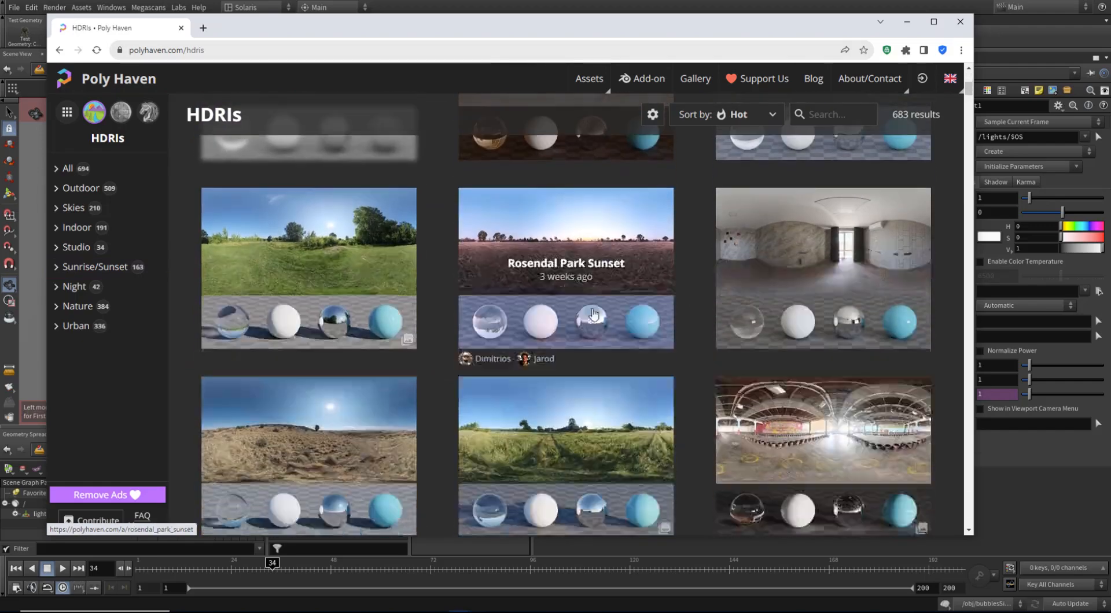
scroll(548, 317, "down", 1)
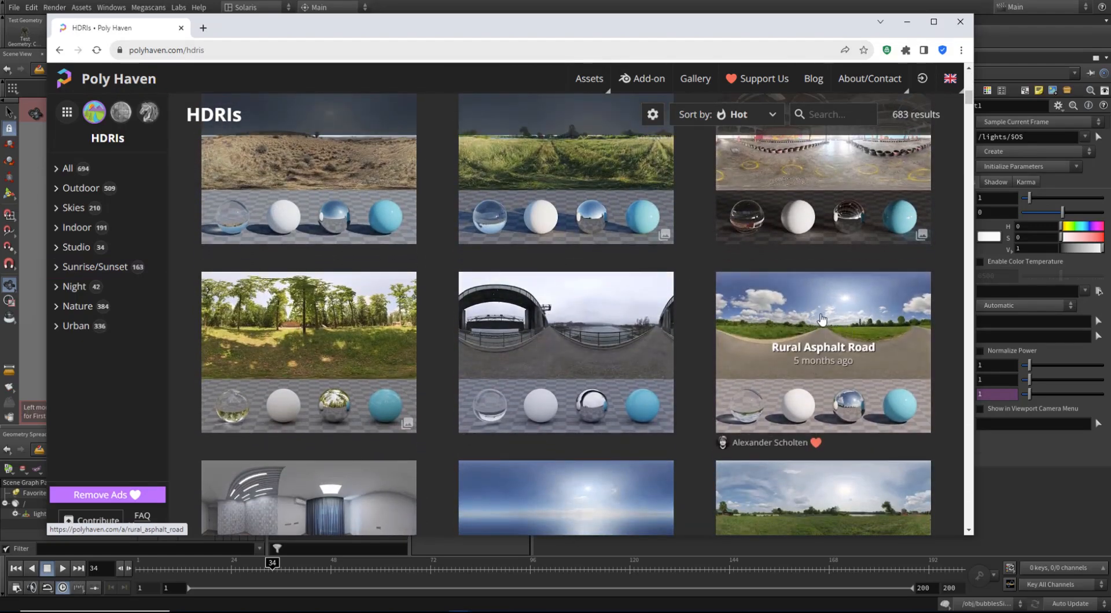
left_click(852, 323)
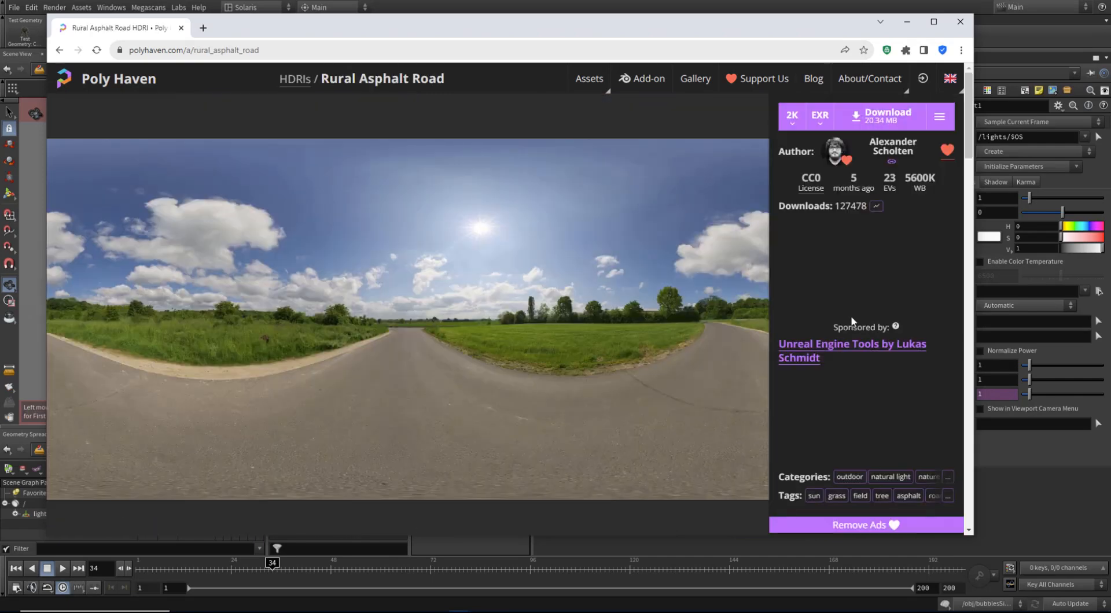
left_click(796, 117)
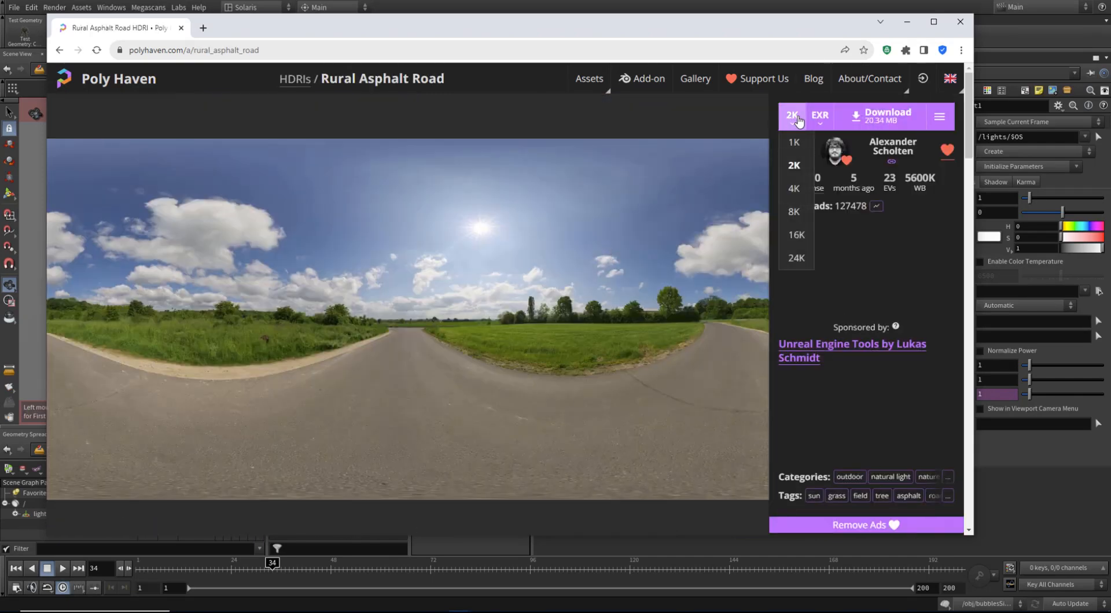
left_click(794, 117)
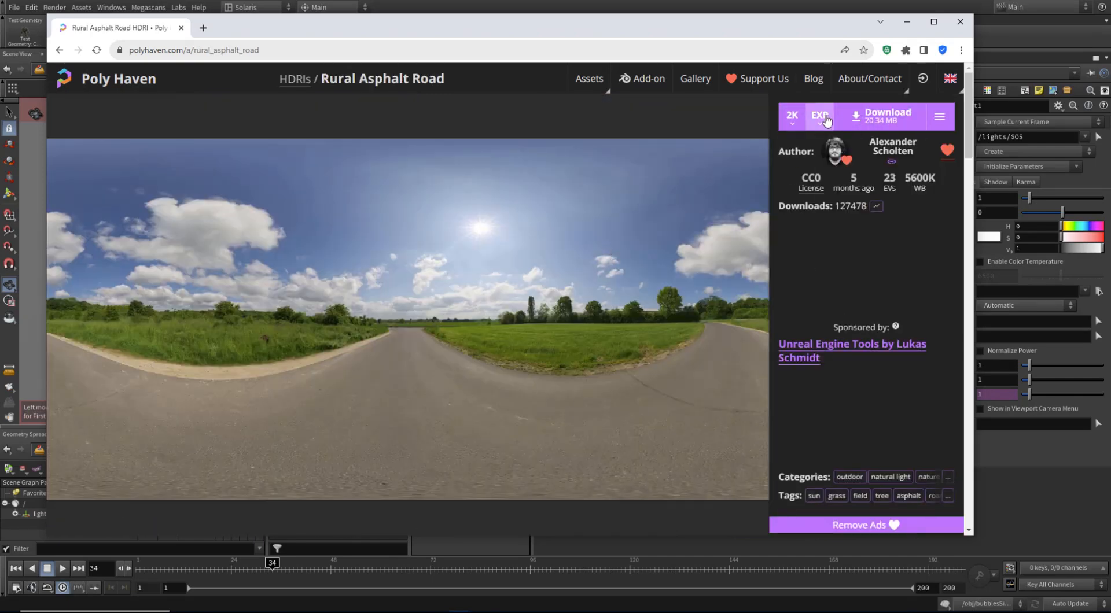
left_click(881, 122)
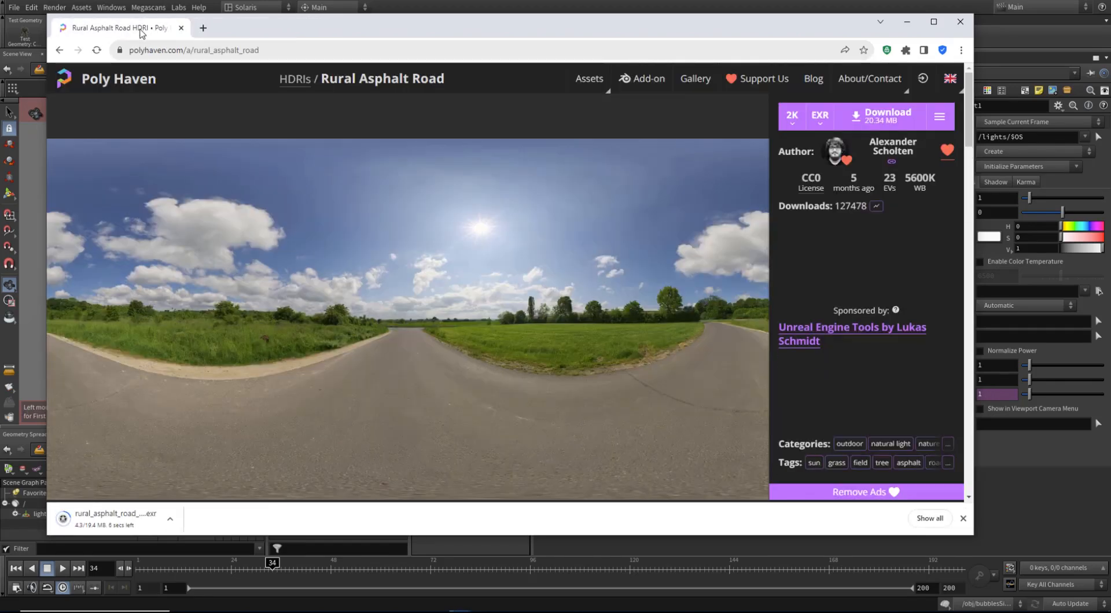
left_click(907, 23)
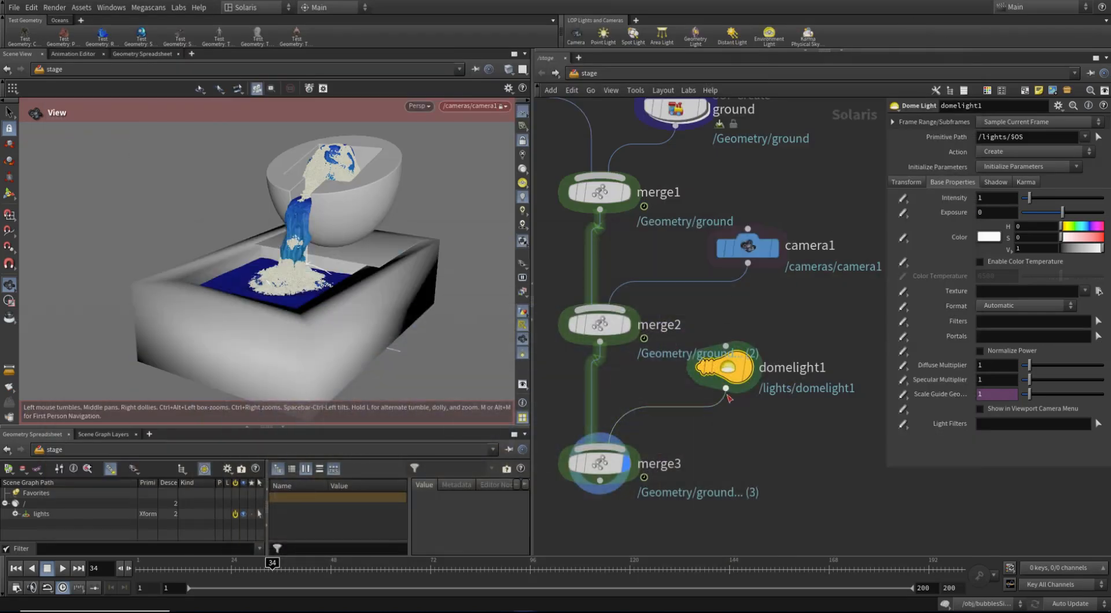
Widen domelight1's parameter area and load rural_asphalt_road_4k.exr from the project's images folder as the light's texture.
left_click_drag(886, 467, 762, 434)
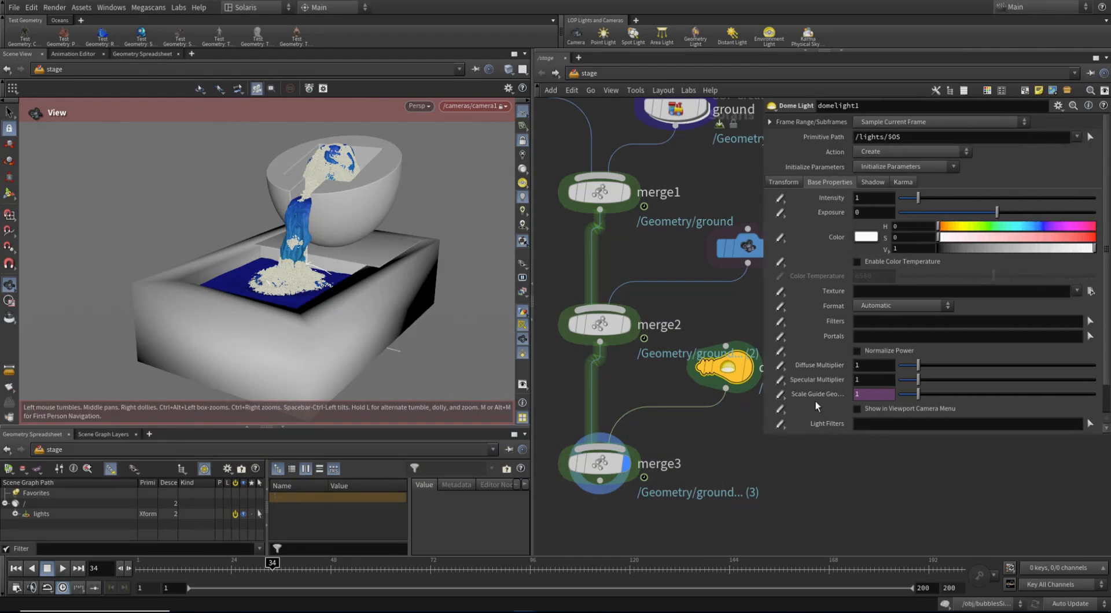
left_click(1091, 291)
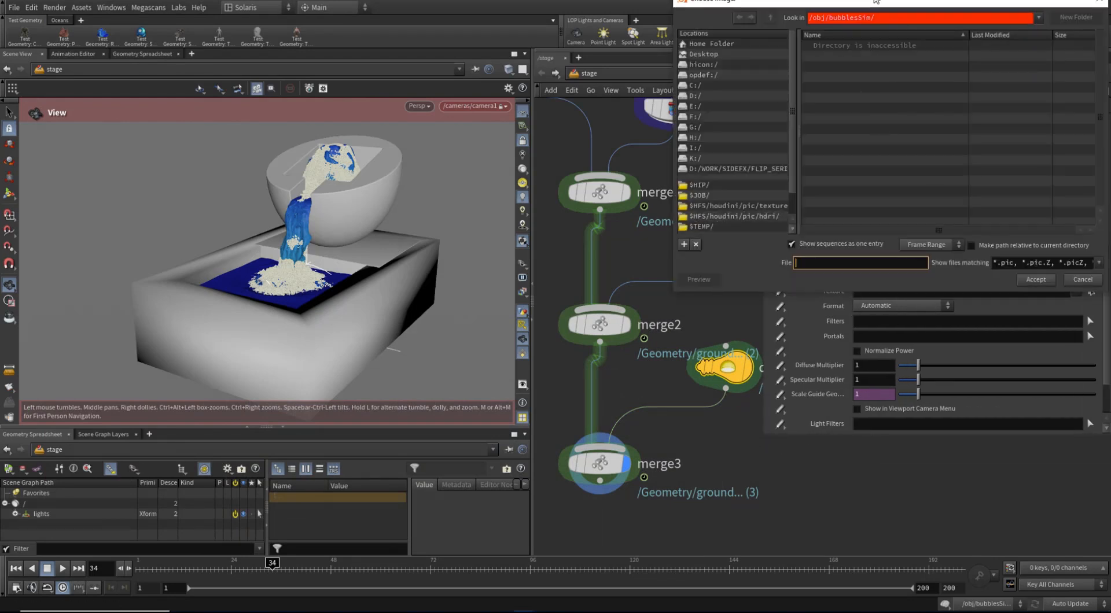
left_click_drag(819, 5, 1110, 145)
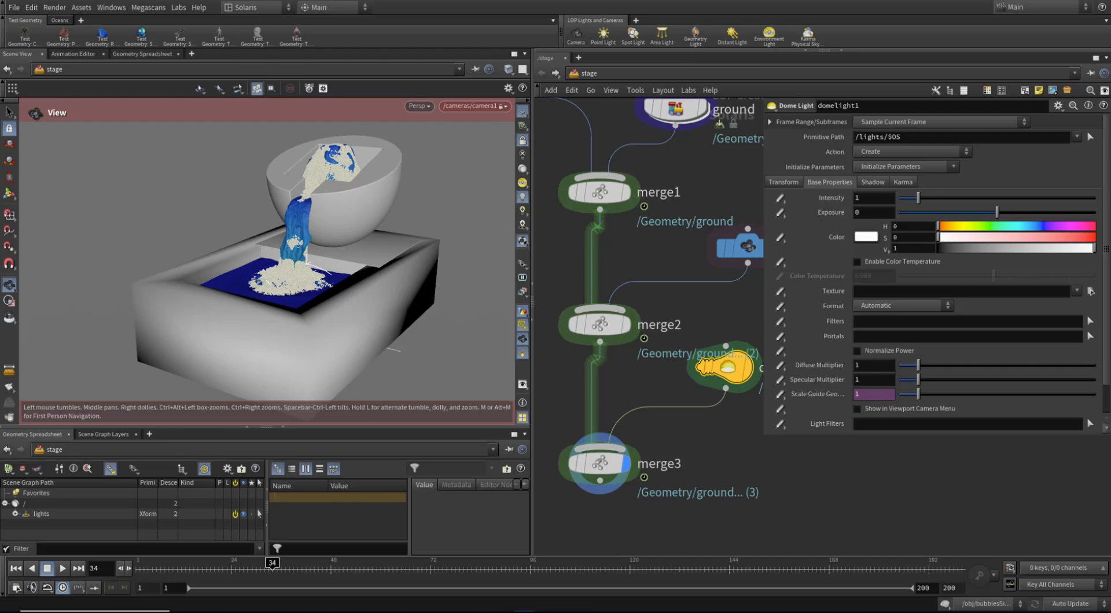
left_click(1090, 291)
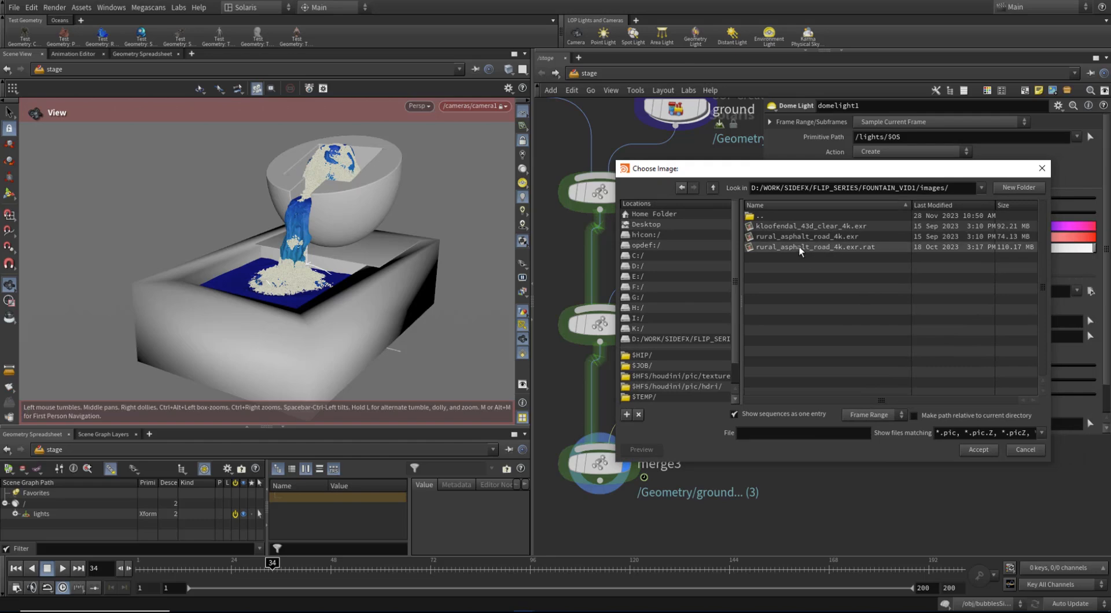
left_click(804, 239)
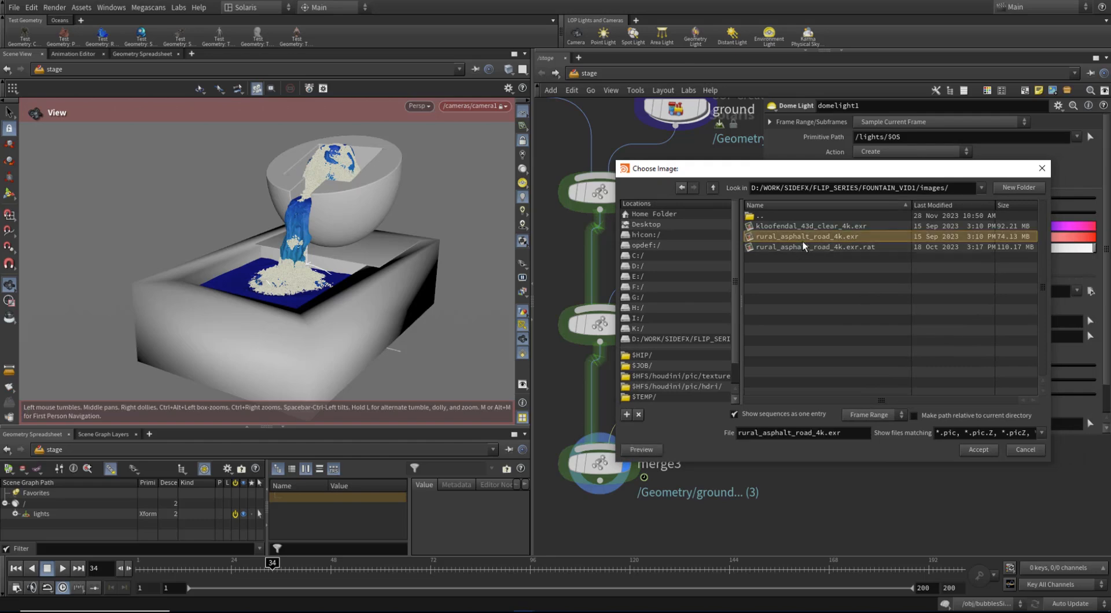
left_click(978, 451)
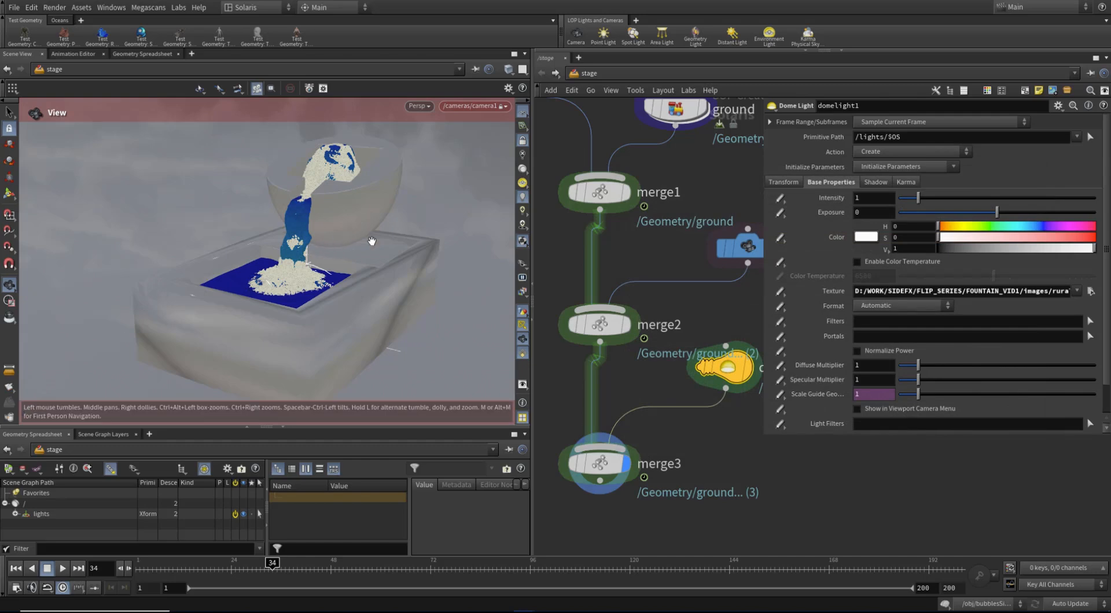
Unlock the view from camera1 and move out around the fountain to inspect the HDRI surroundings.
left_click(523, 141)
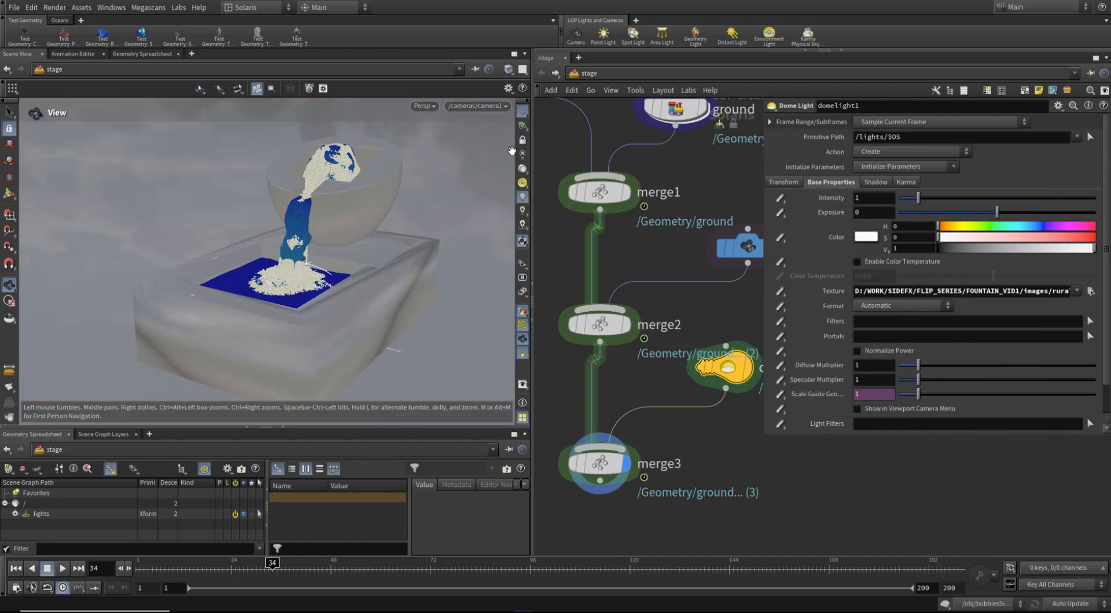
scroll(179, 196, "down", 3)
left_click_drag(179, 197, 287, 301)
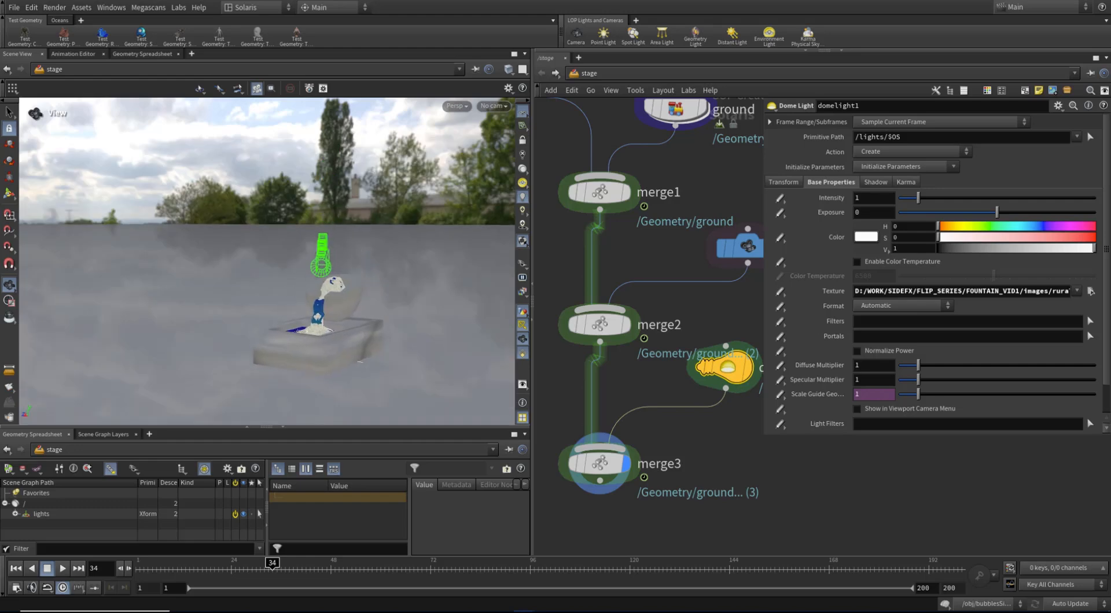
left_click_drag(338, 300, 321, 313)
Look through camera1 again and save the scene.
left_click(497, 107)
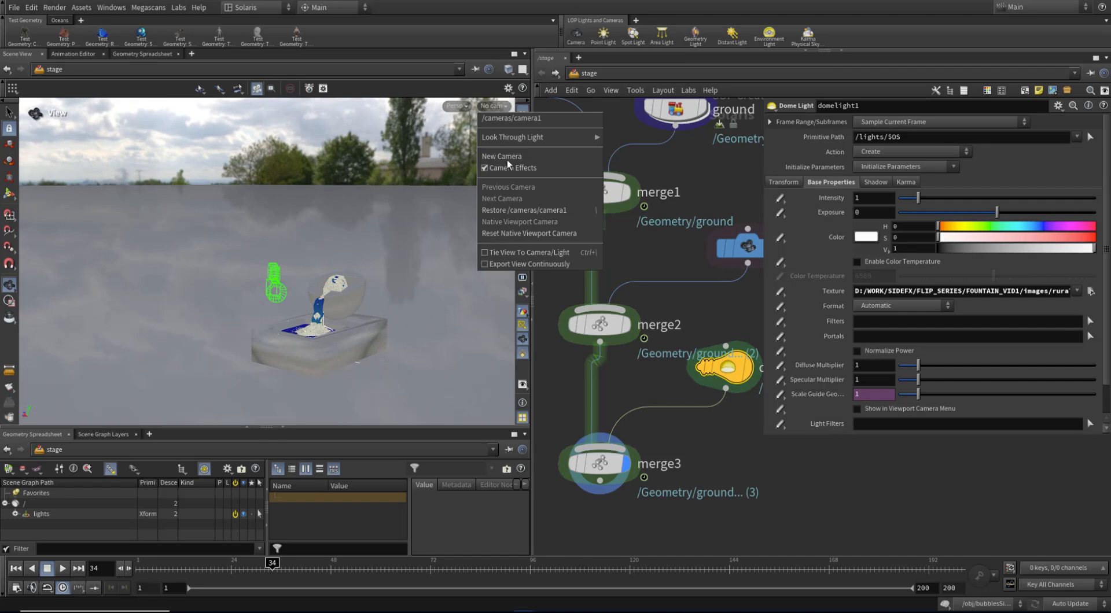
left_click(511, 118)
key("ctrl+s")
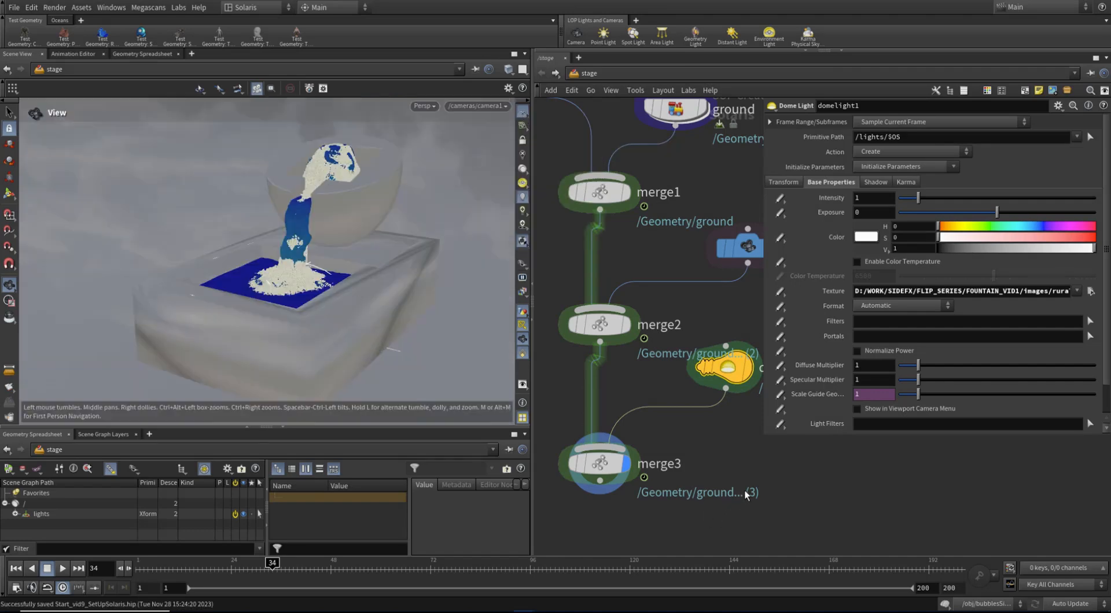
Add a Material Library node and insert it on the wire between merge1 and merge2.
middle_click_drag(749, 493, 747, 471)
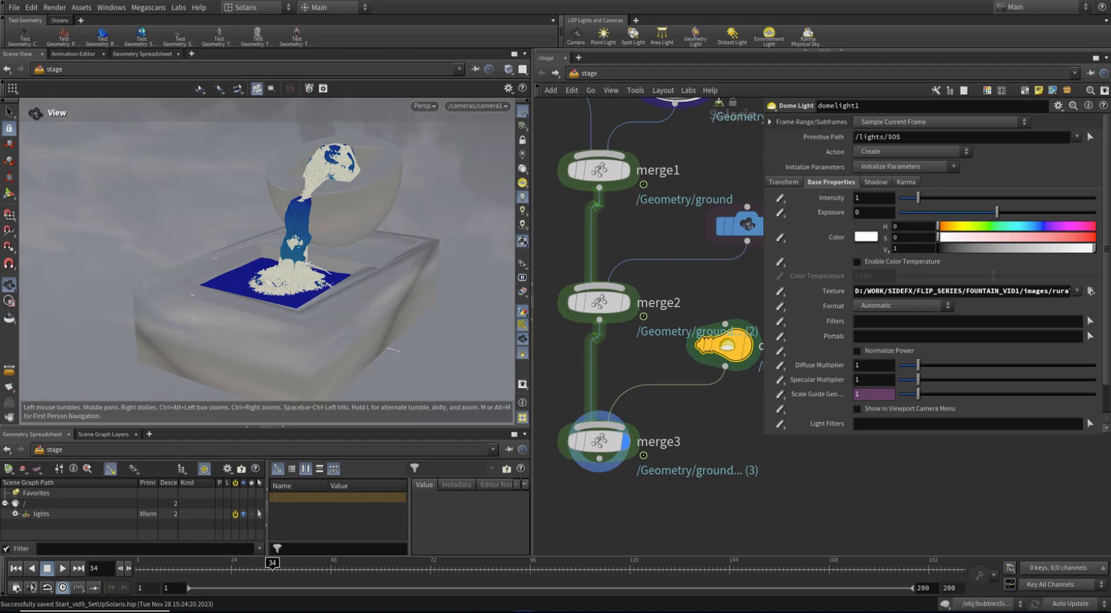
scroll(685, 411, "down", 3)
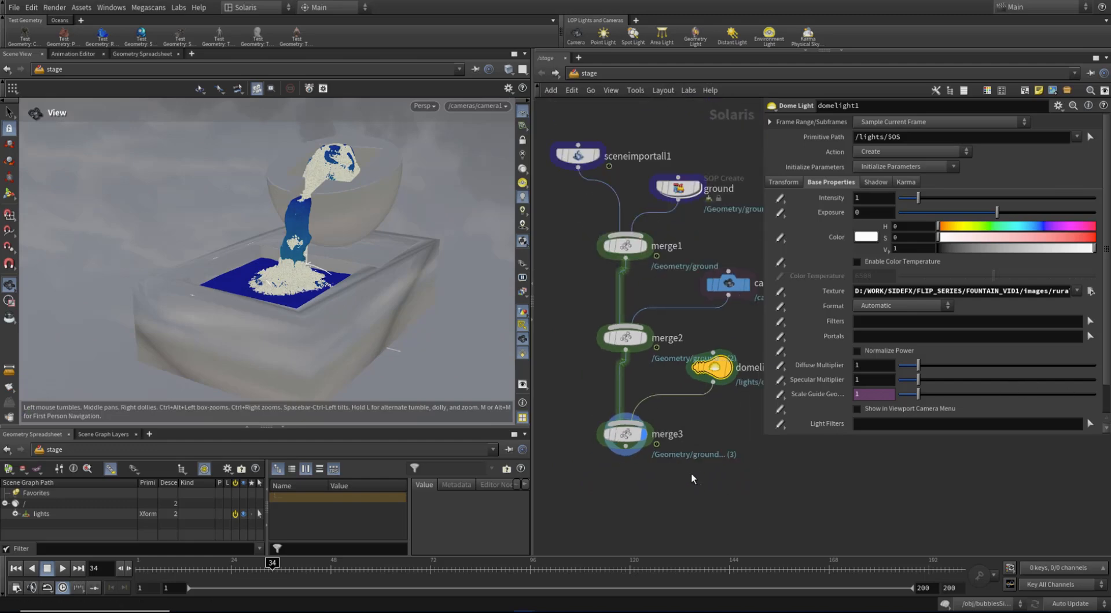
middle_click_drag(690, 466, 692, 452)
key("Tab")
mouse_move(696, 450)
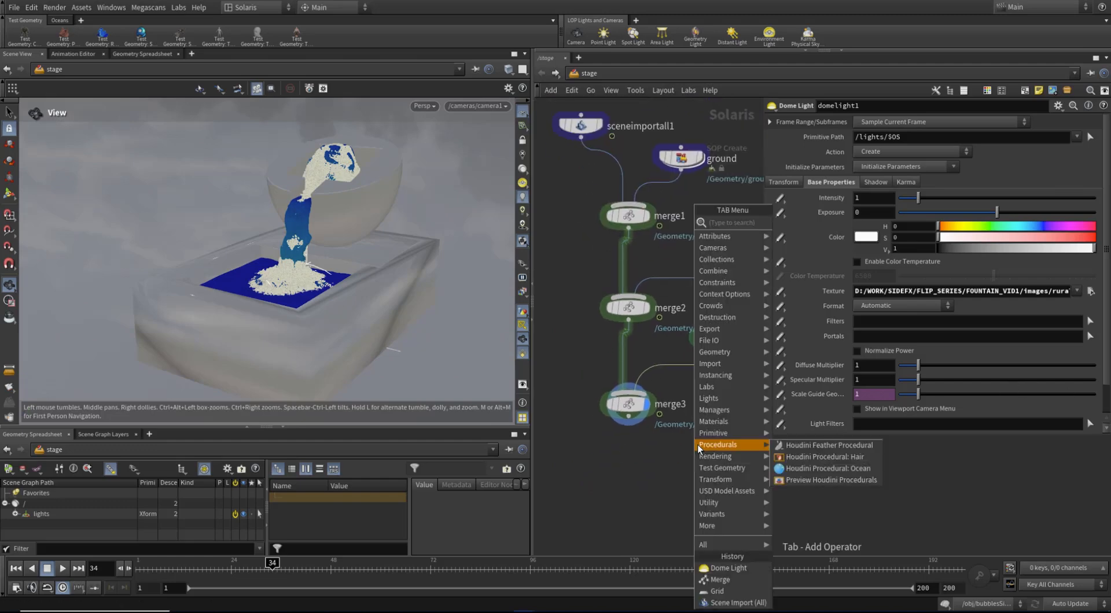
type("mat")
left_click(828, 236)
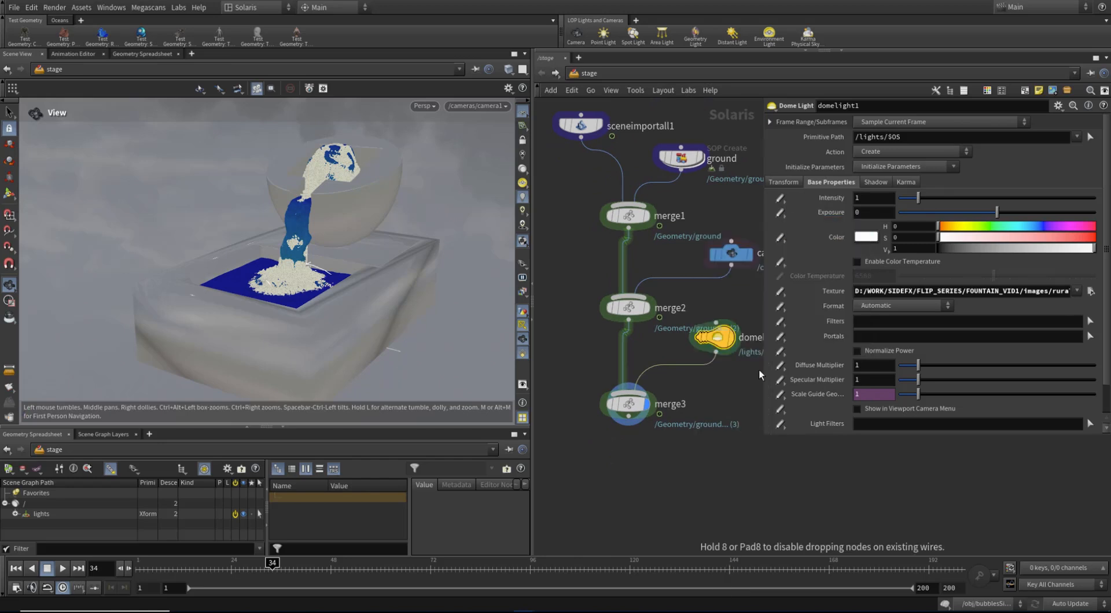
left_click(645, 493)
left_click_drag(629, 426, 619, 260)
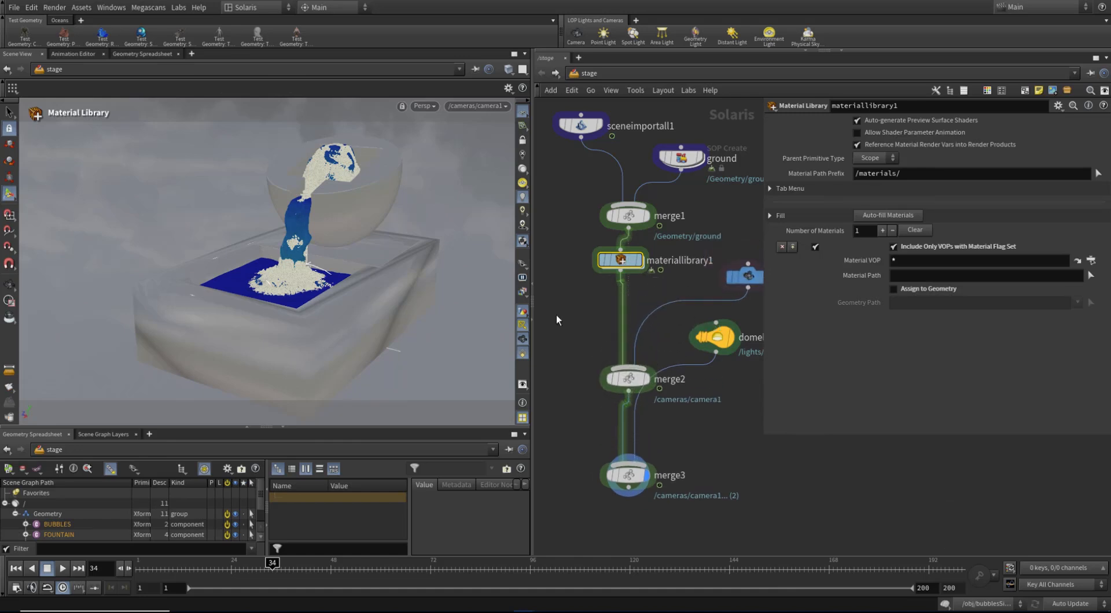
Add an Assign Material node on the wire between materiallibrary1 and merge2.
key("Tab")
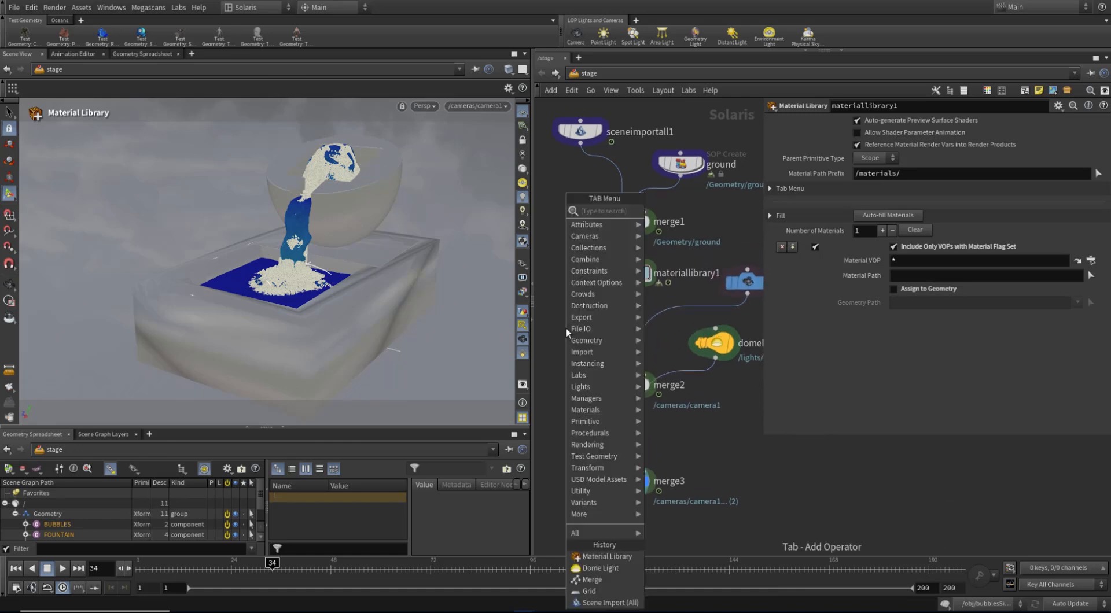
type("assi")
left_click(688, 212)
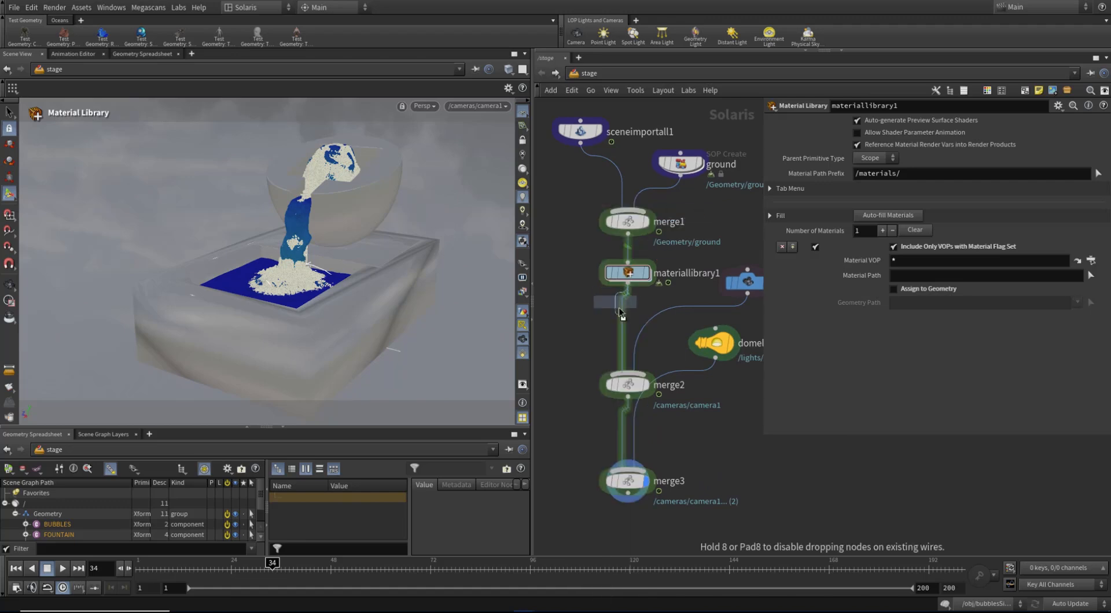
left_click(615, 305)
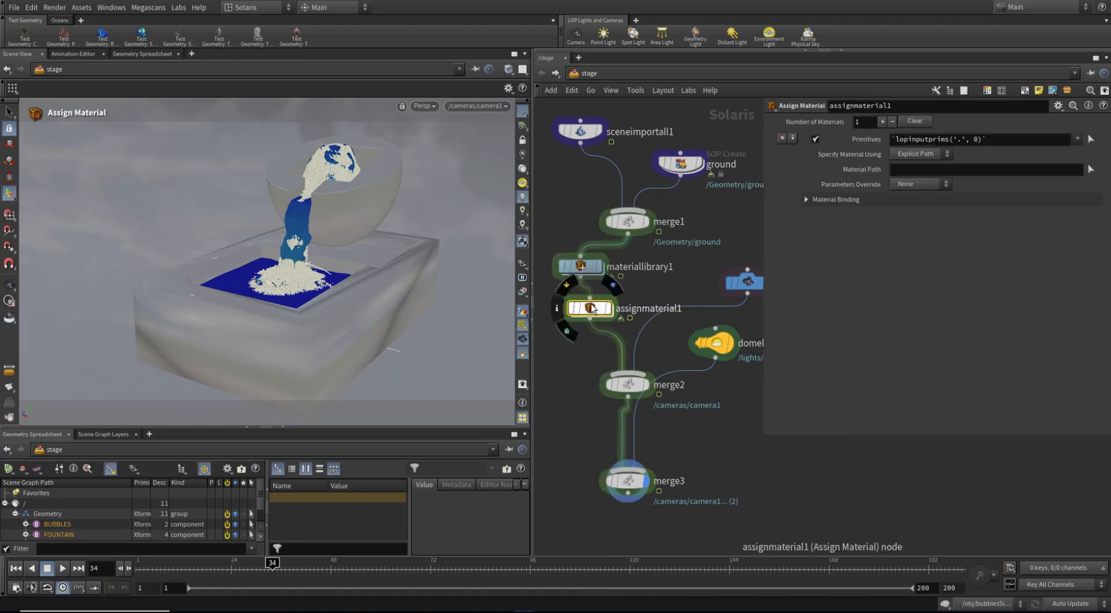
Add the Karma render nodes below merge3 and set the display flag on the Karma Render Settings node.
key("Tab")
type("karm")
key("Return")
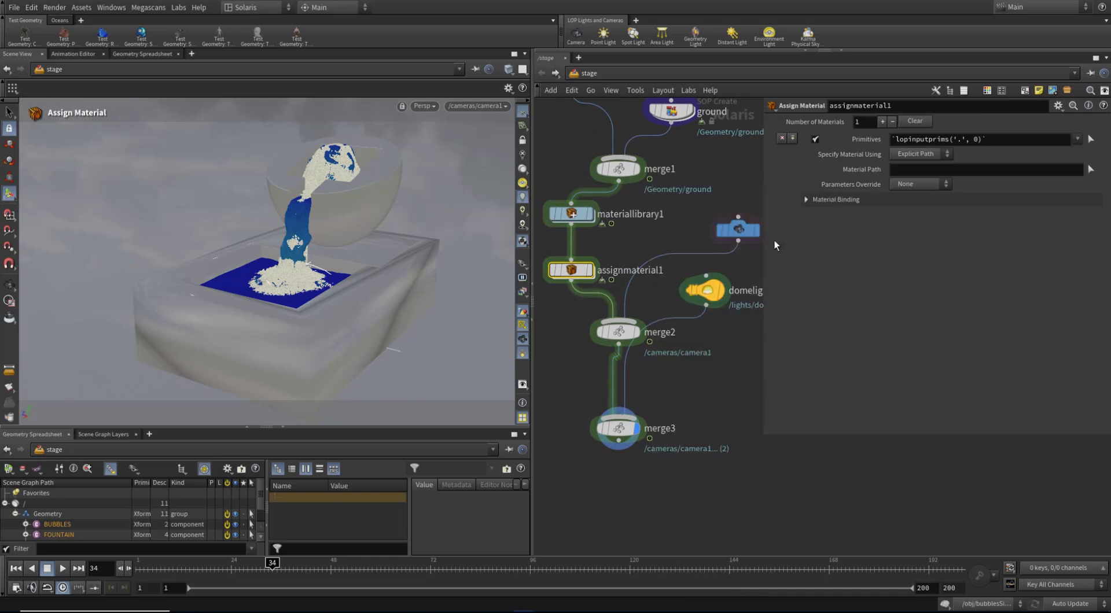
left_click(626, 499)
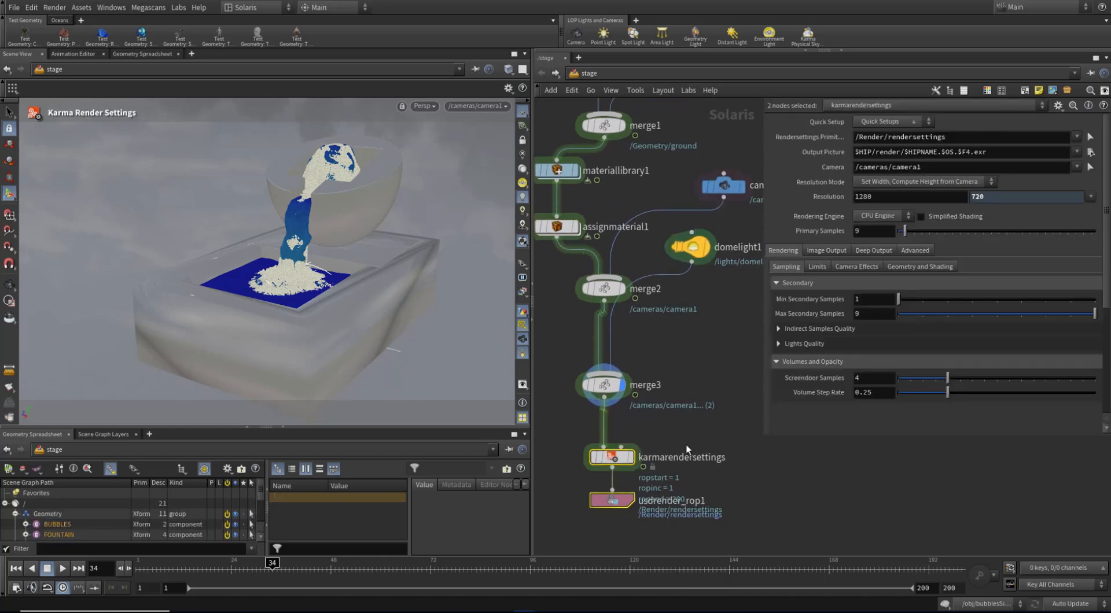
left_click(630, 457)
left_click(607, 457)
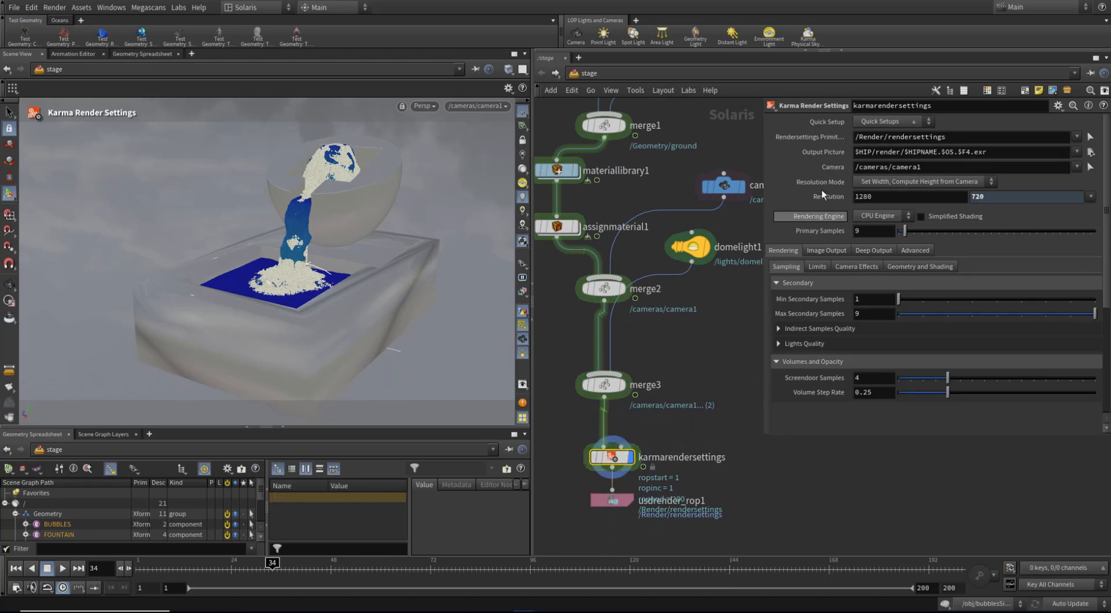
Temporarily enlarge the scene graph area and expand the cameras group to examine the stage's contents.
left_click_drag(201, 427, 197, 368)
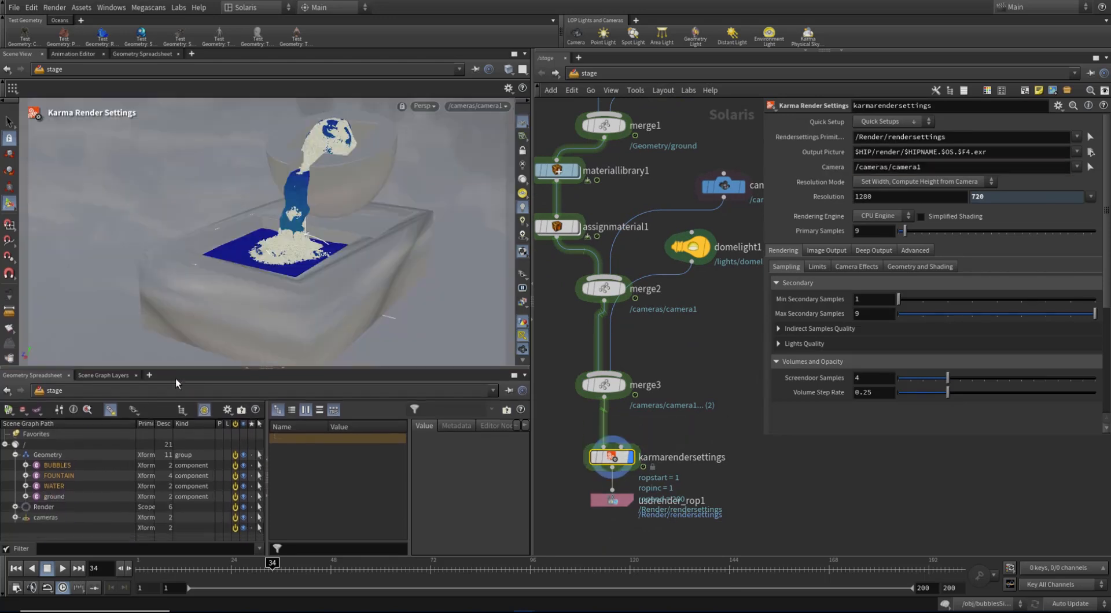
left_click(15, 518)
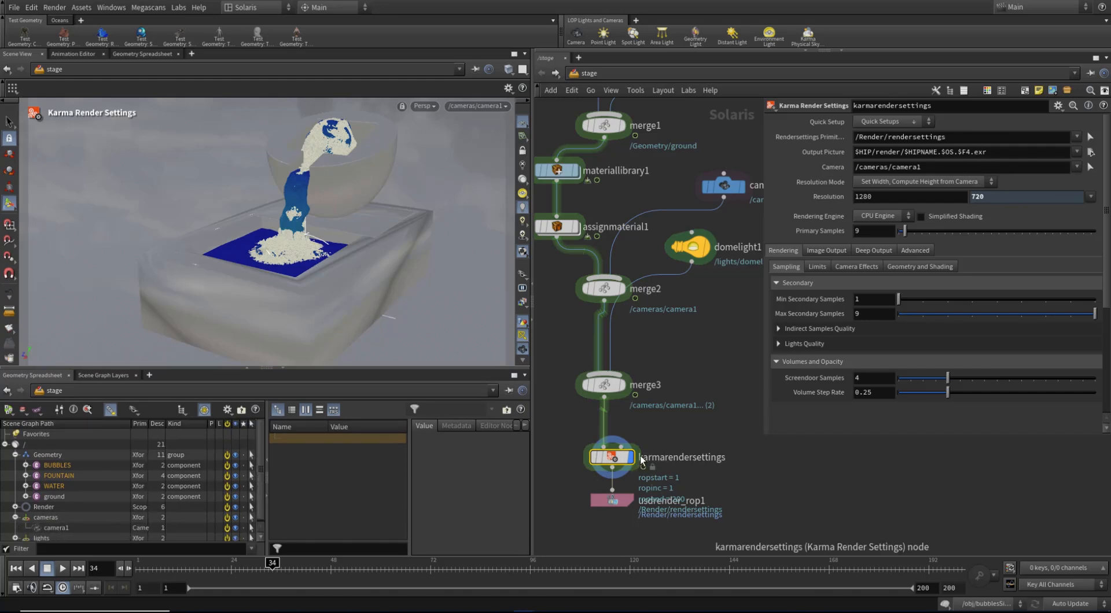
left_click_drag(366, 369, 366, 409)
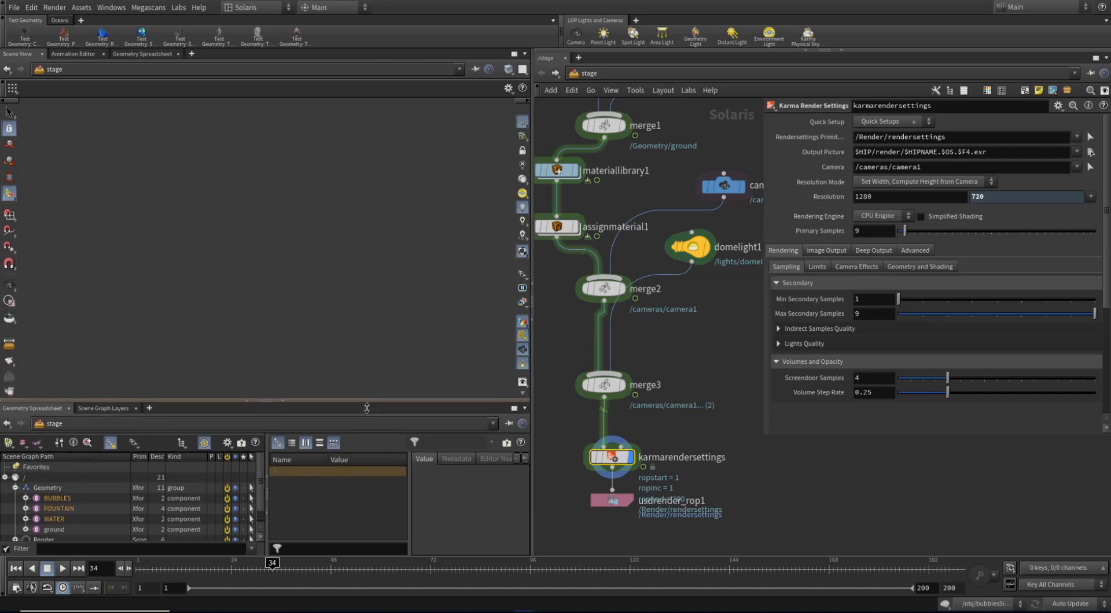
Tidy the network by narrowing the parameter area and moving domelight1 down between merge2 and merge3, and save the scene.
scroll(703, 394, "down", 2)
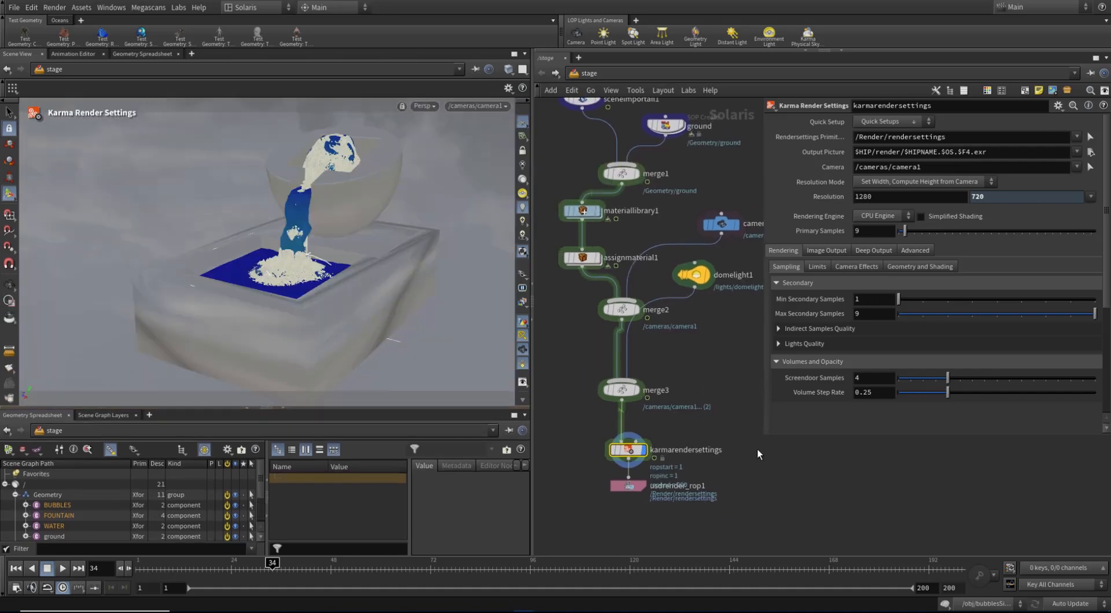
left_click_drag(763, 444, 795, 454)
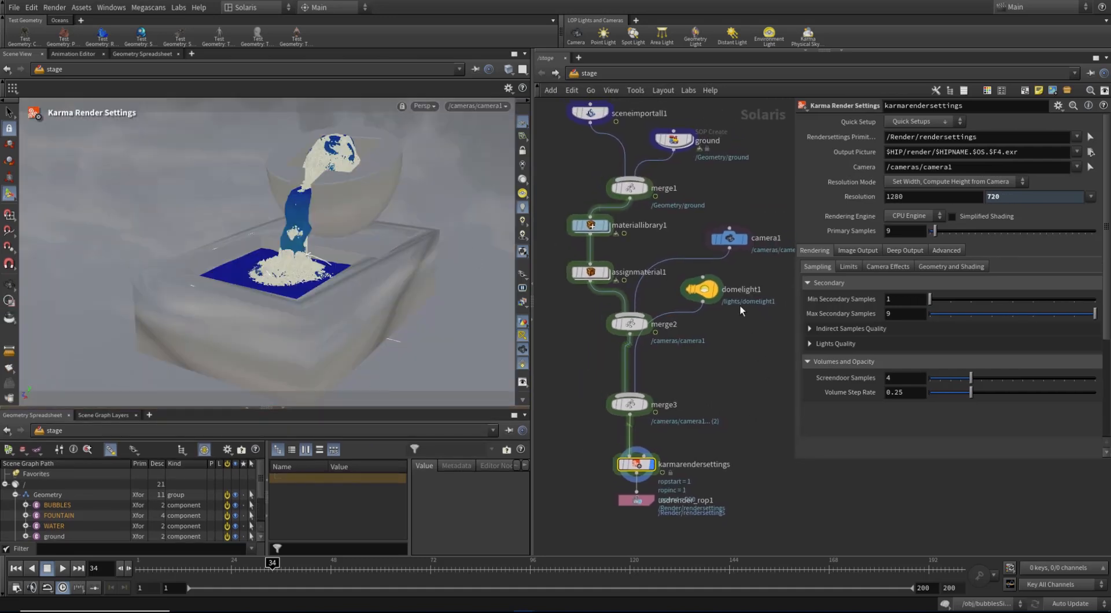
left_click_drag(707, 294, 729, 327)
key("ctrl+s")
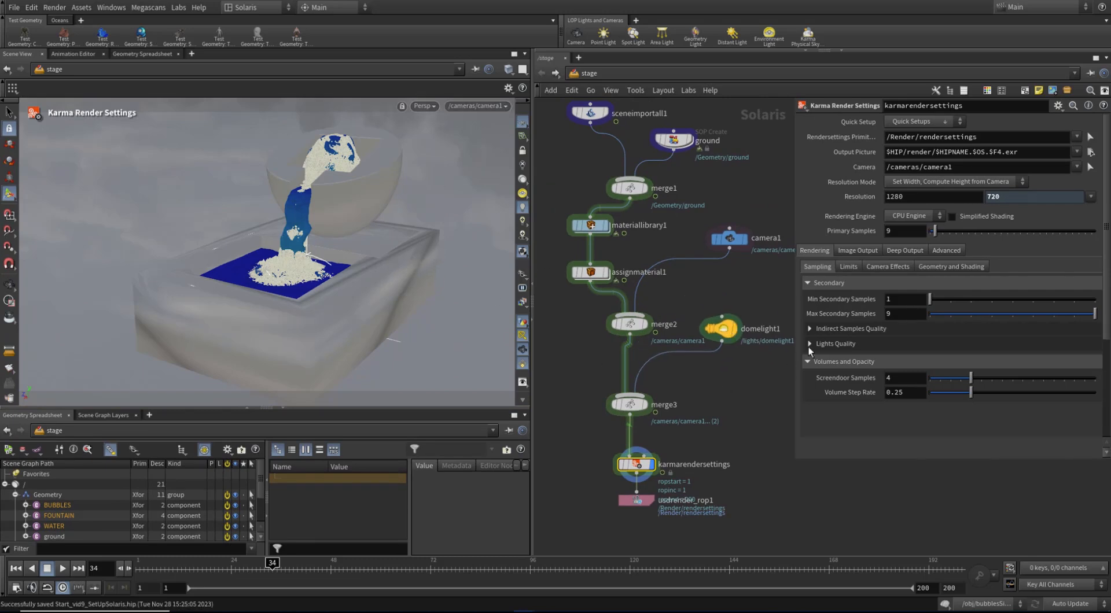
Render the camera view with Karma CPU, briefly trying Karma XPU before returning to Karma CPU.
left_click(424, 106)
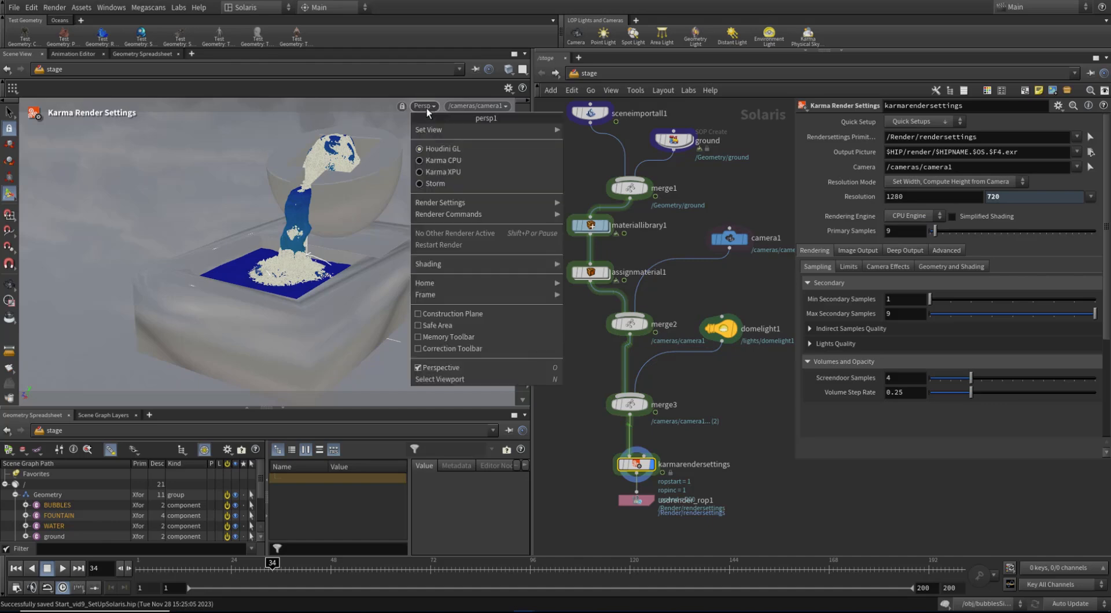
left_click(461, 161)
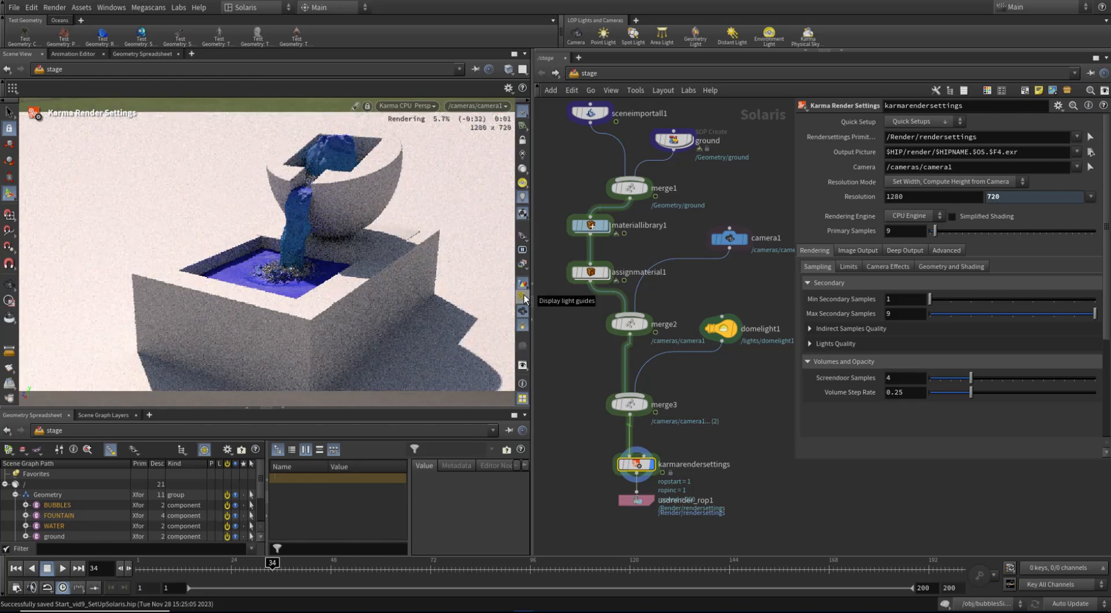
left_click(425, 107)
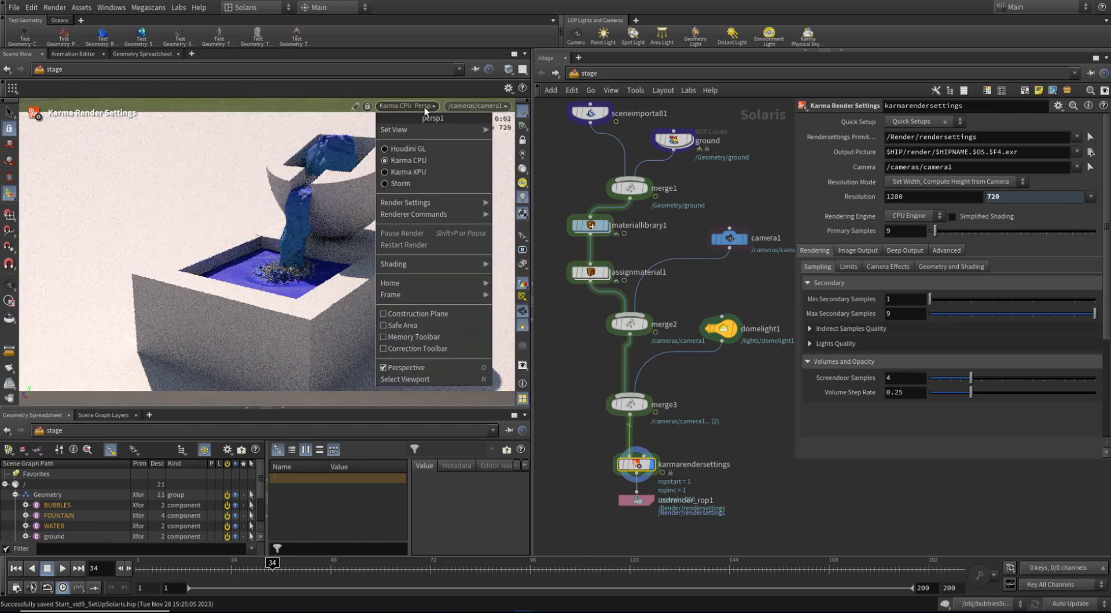
left_click(433, 169)
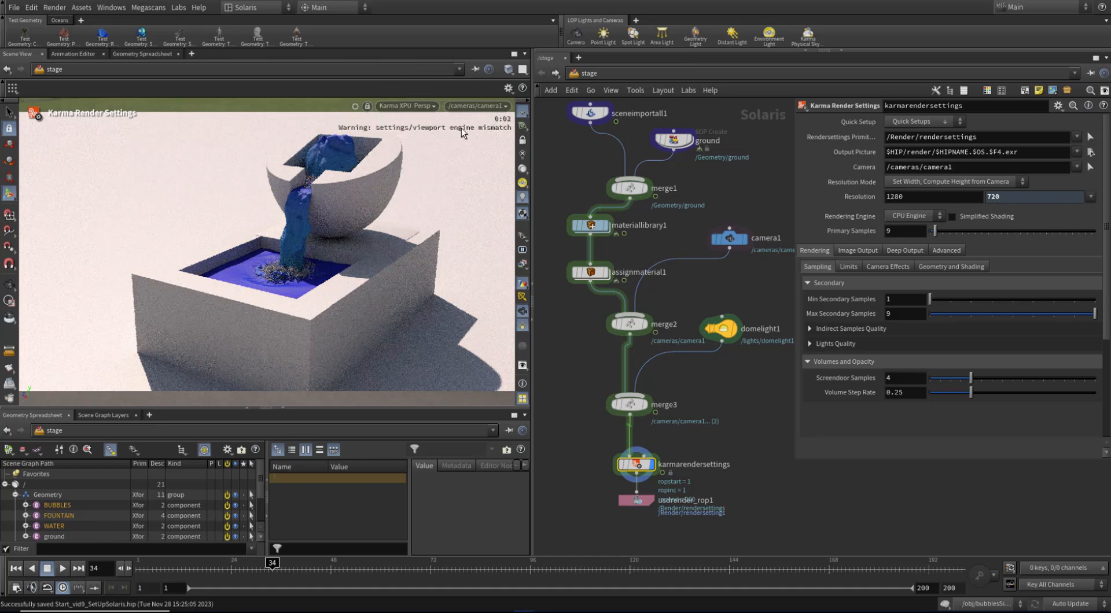
left_click(418, 108)
left_click(415, 152)
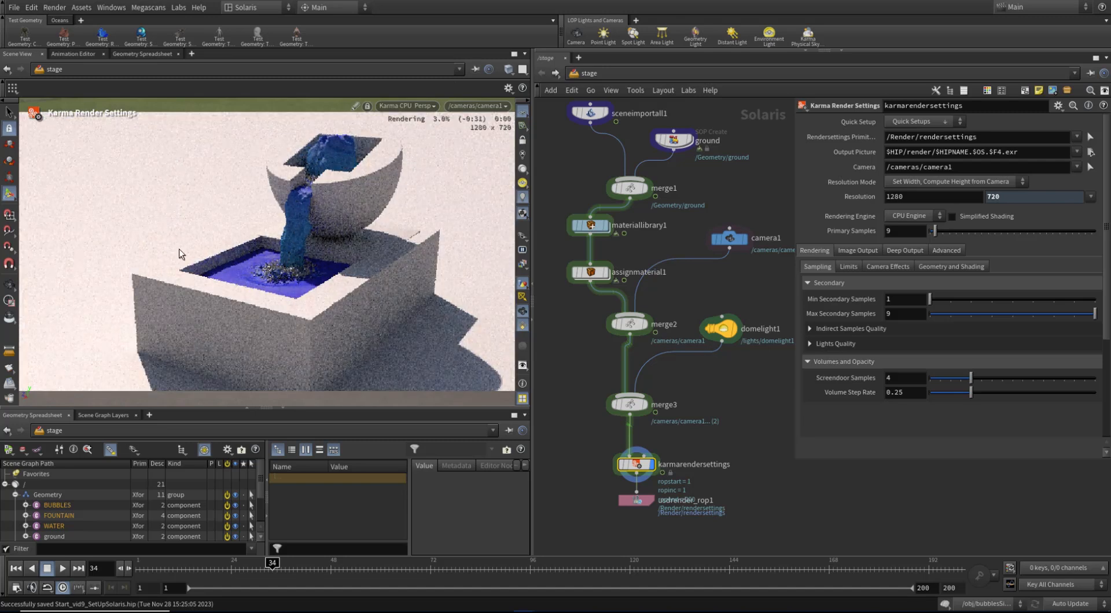
Rotate domelight1 around its Y axis, trying 90 first and settling on 120.
left_click(721, 328)
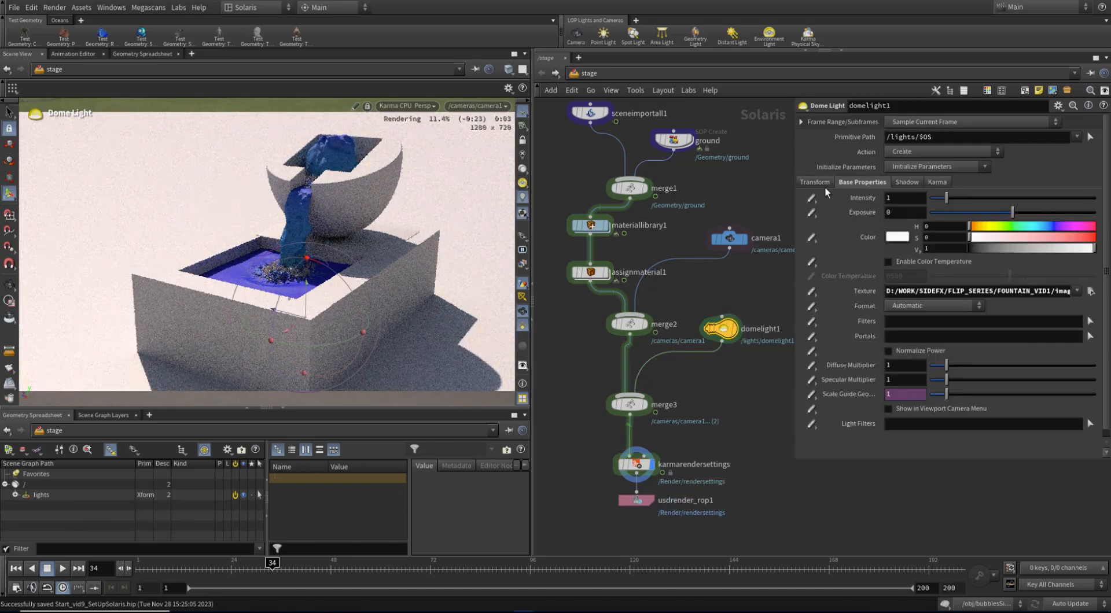
left_click(815, 182)
left_click(993, 246)
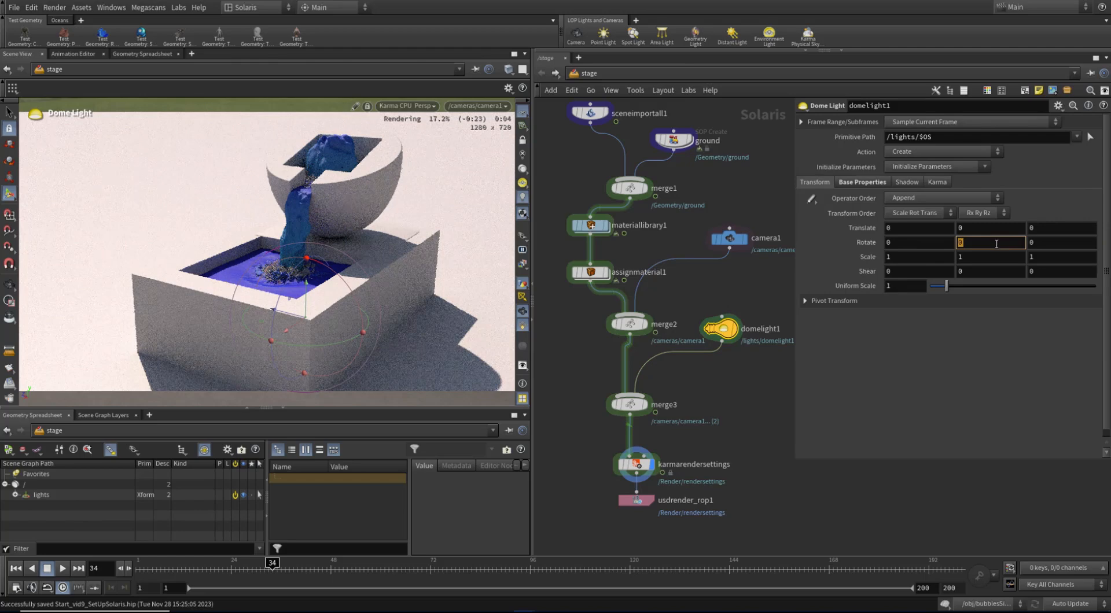
type("90")
key("Return")
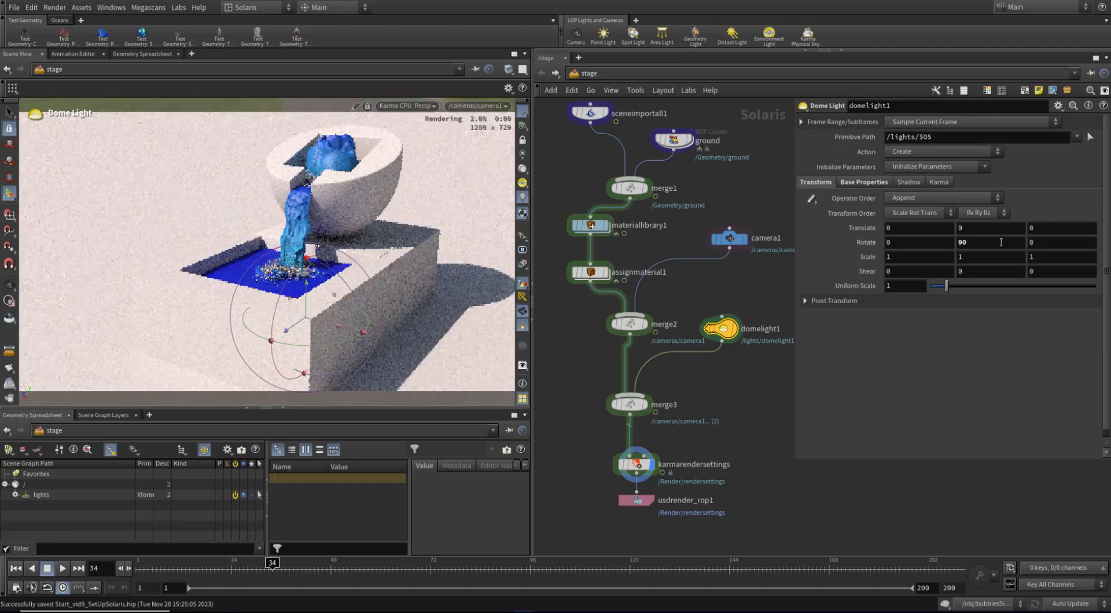
type("120")
key("Return")
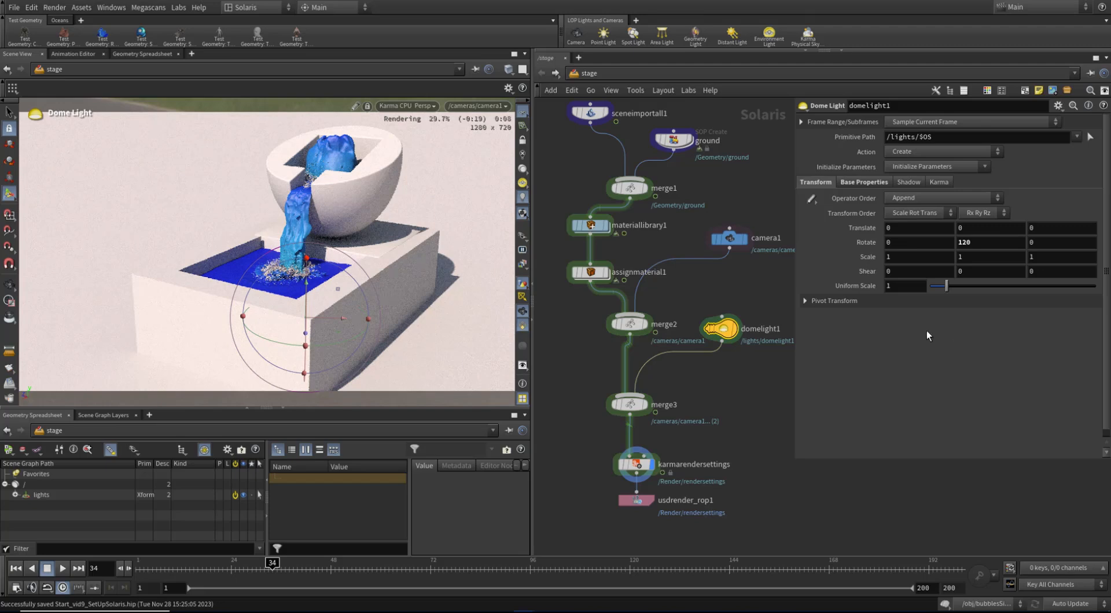
Return to the dome light's base properties and enlarge the viewport area downward to show more of the render.
left_click(862, 182)
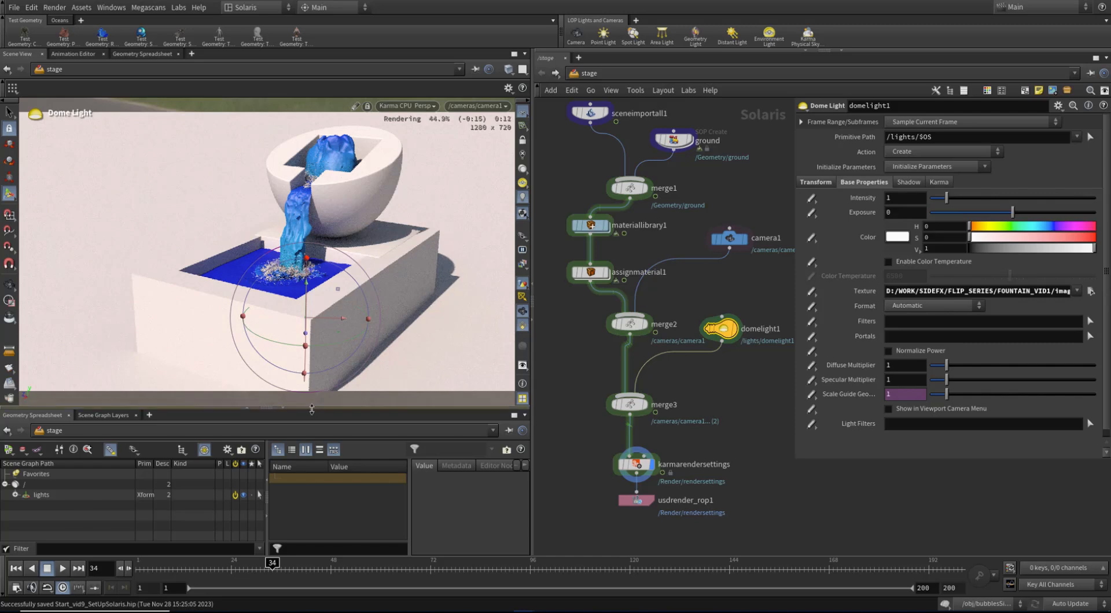
left_click_drag(312, 408, 312, 441)
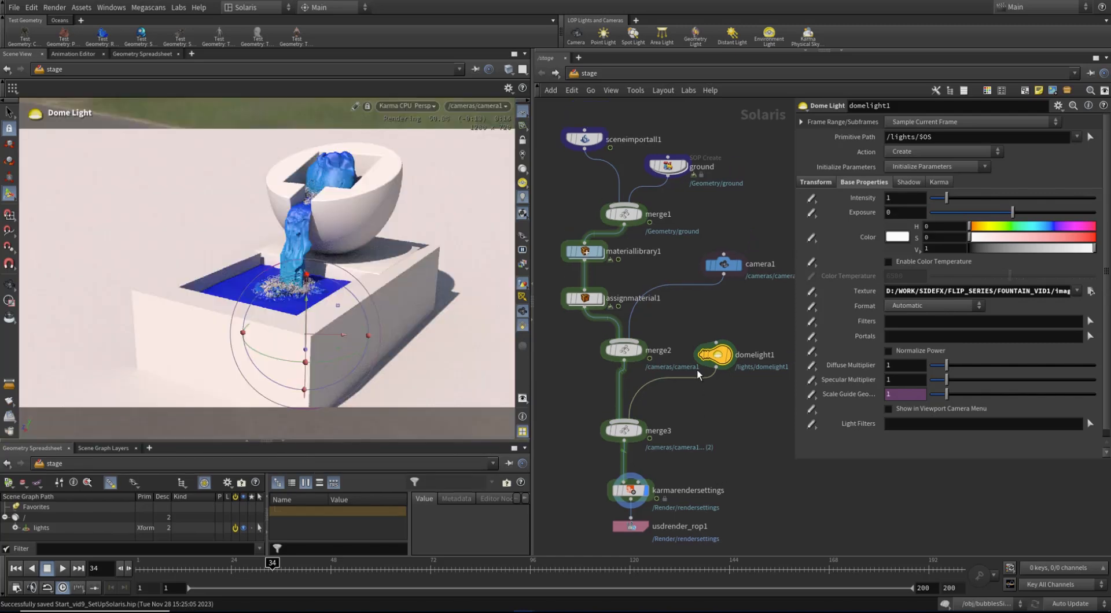
key("Escape")
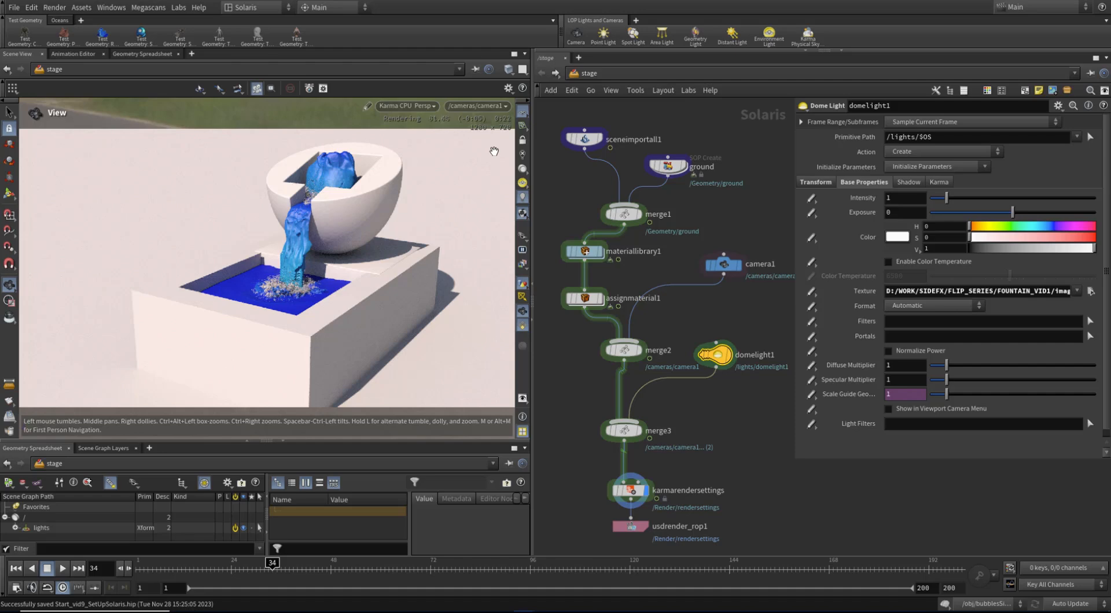
middle_click_drag(739, 315, 737, 320)
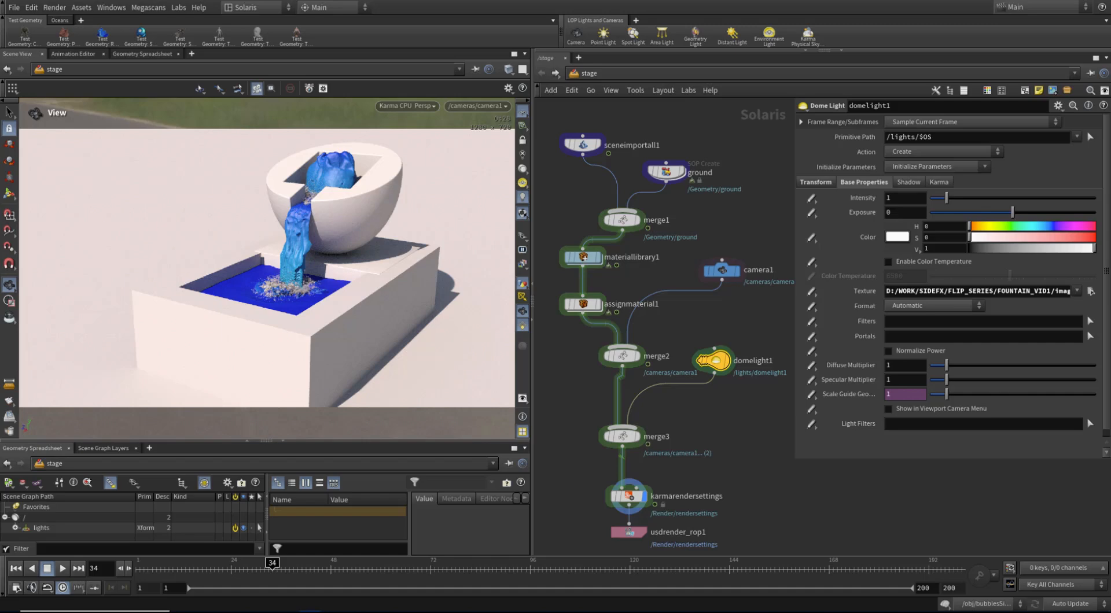
Switch to Quixel Bridge and look over its editing commands for managing plugins and export settings.
key("alt+Tab")
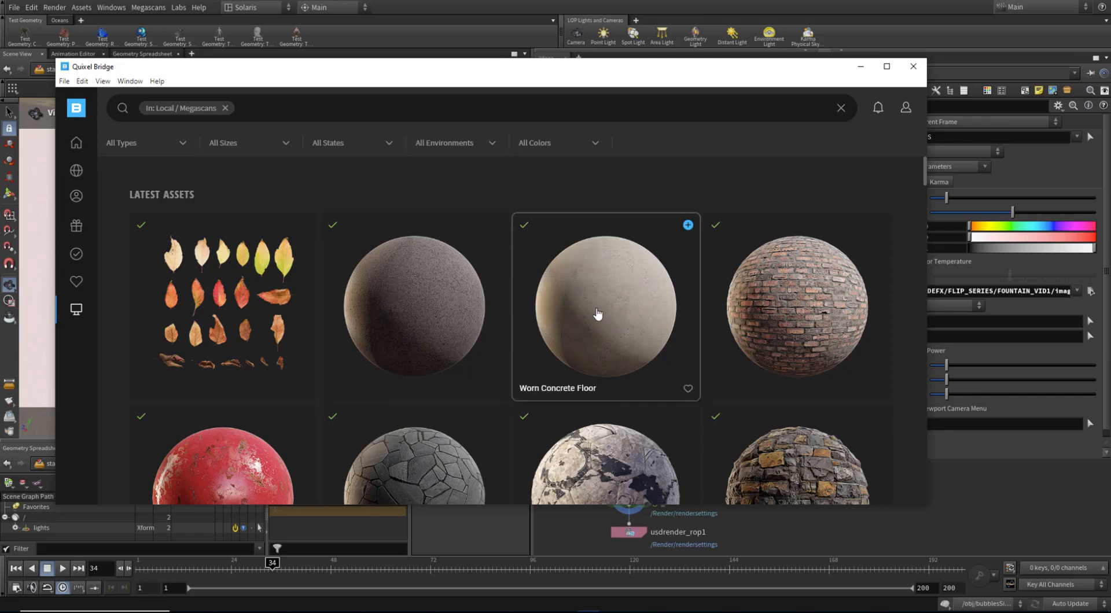
left_click(82, 82)
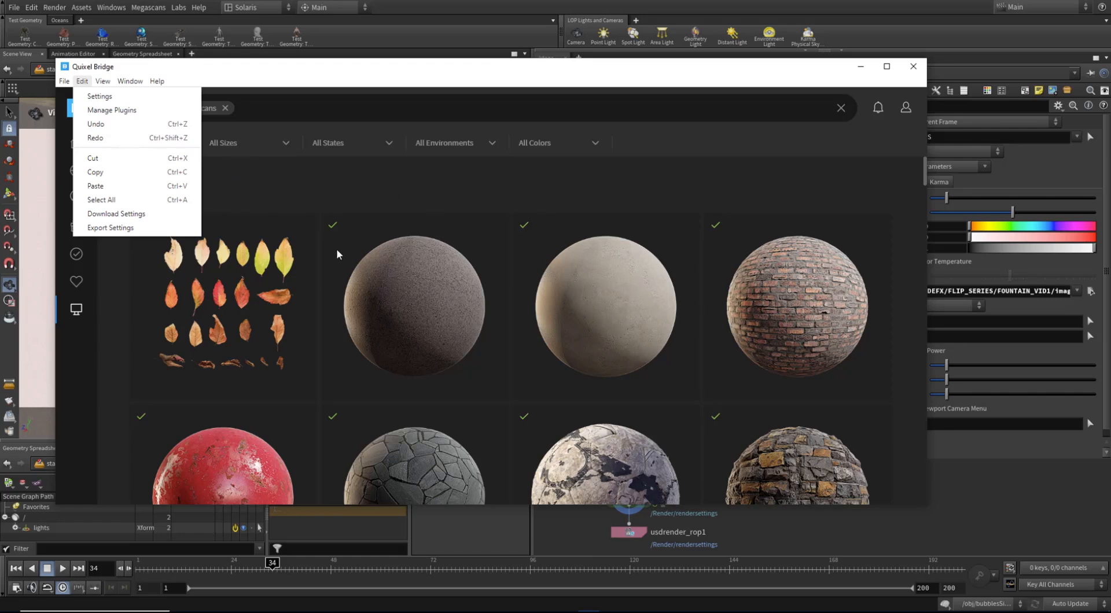
key("Escape")
key("Escape")
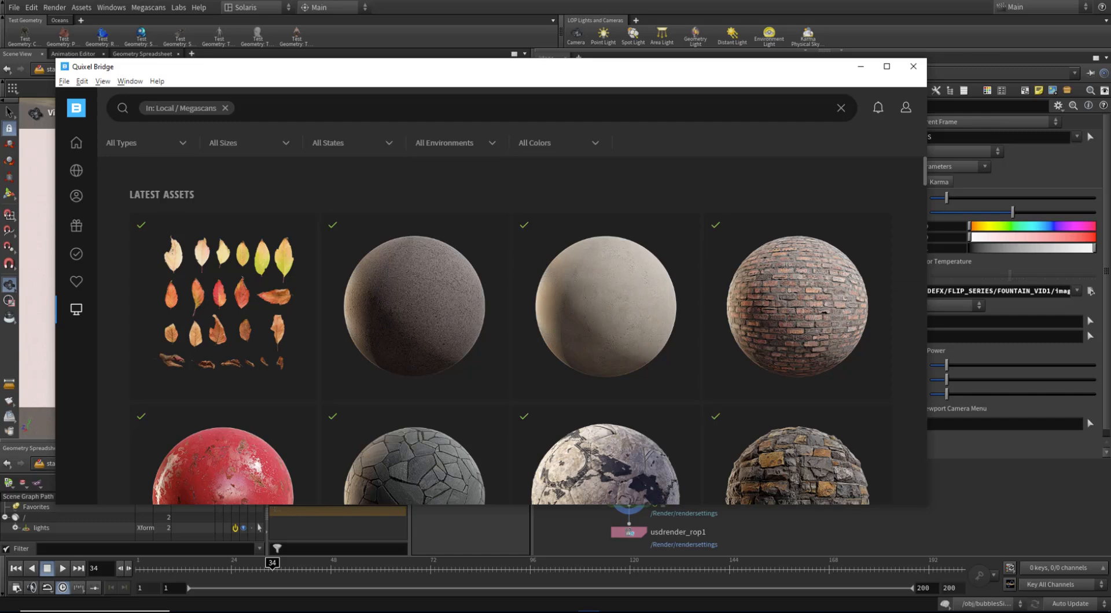
Switch to File Explorer and locate MegascansPlugin.json in the houdini19.5 packages folder.
left_click(310, 612)
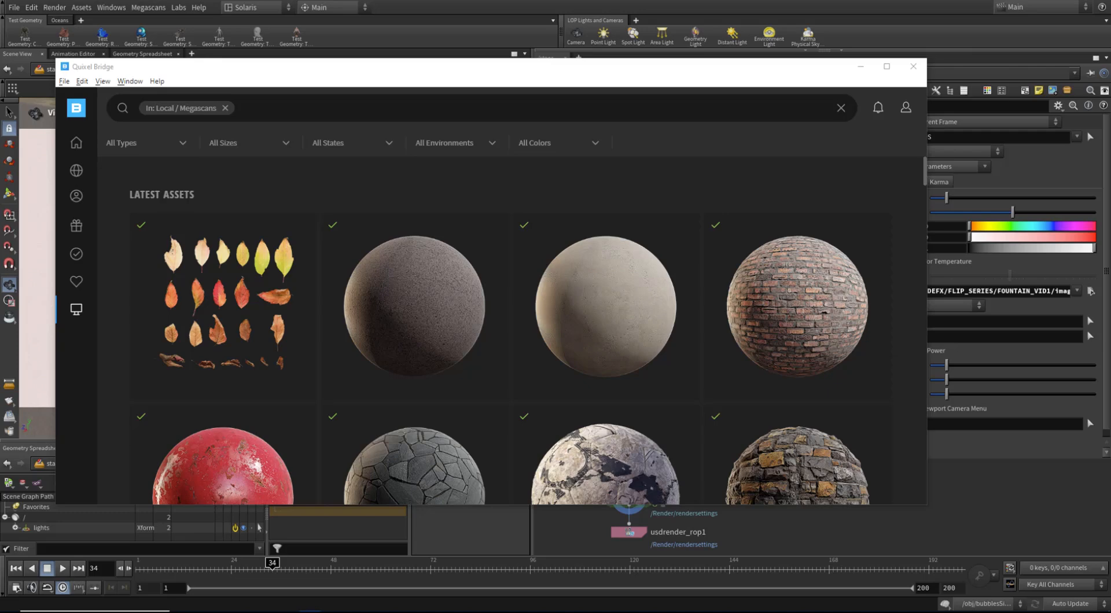
left_click_drag(1110, 78, 840, 99)
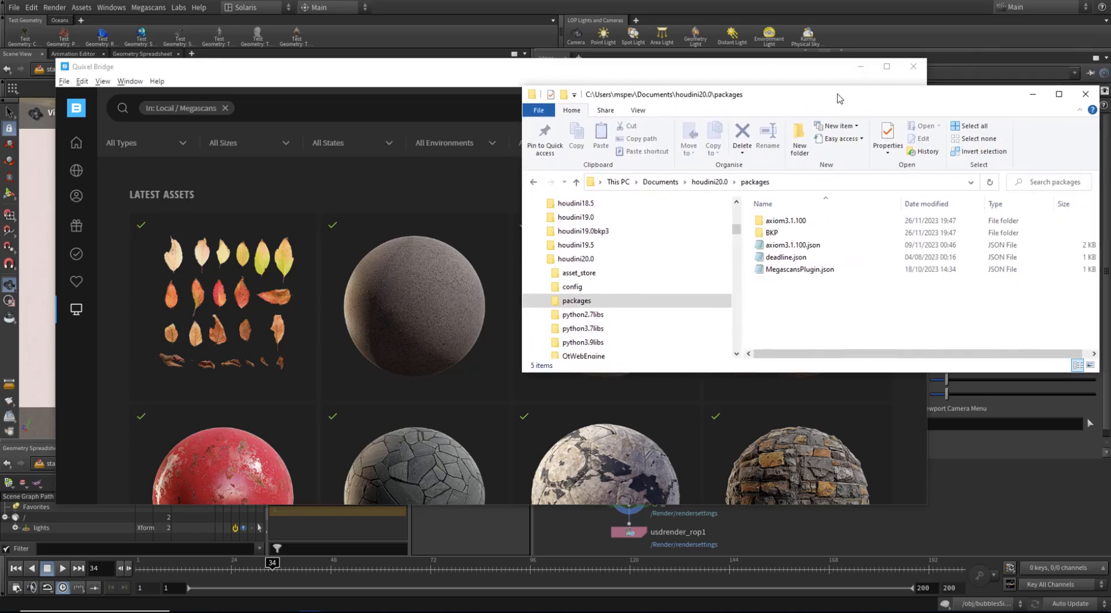
left_click(585, 248)
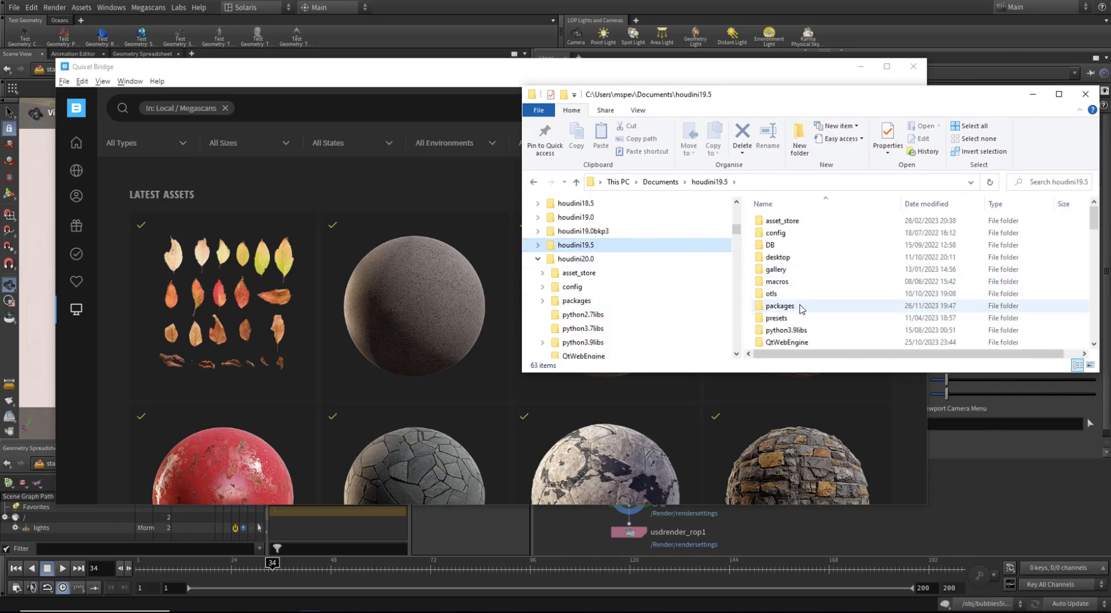
left_click(798, 312)
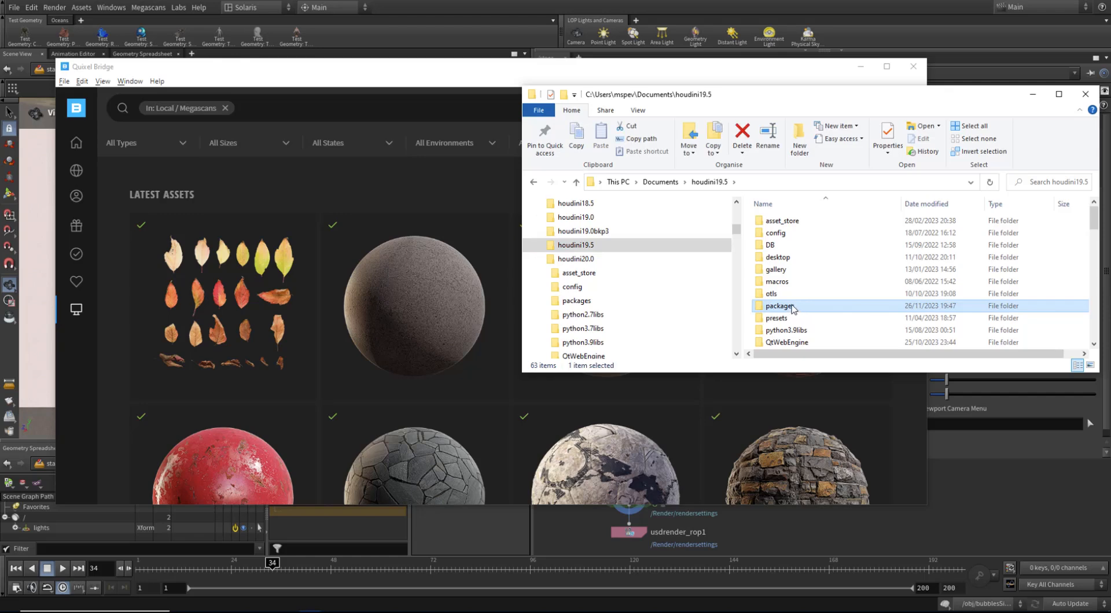
double_click(795, 308)
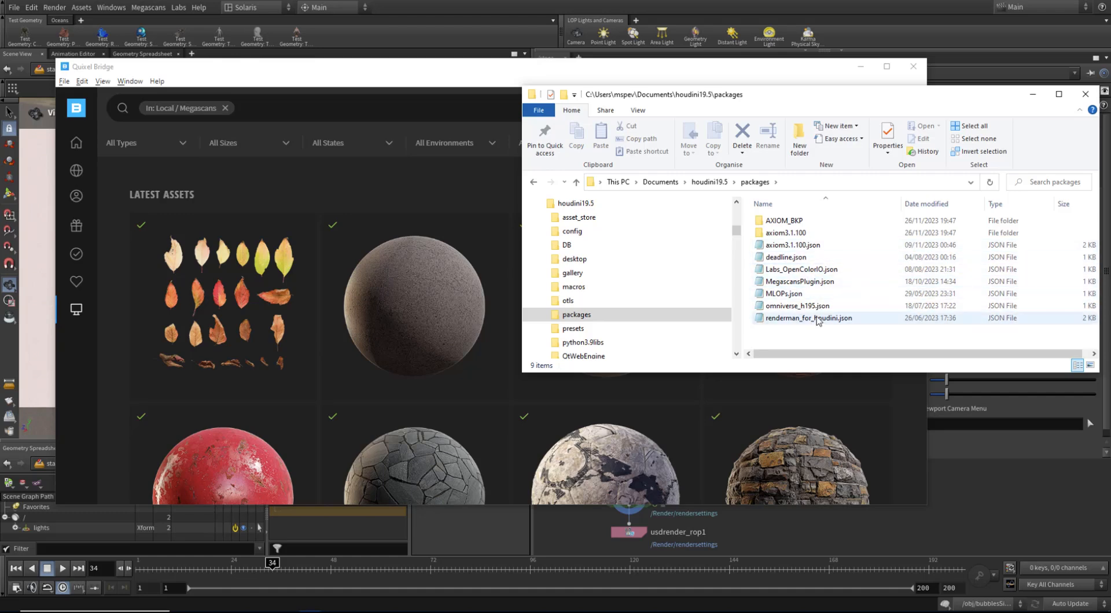
left_click(809, 283)
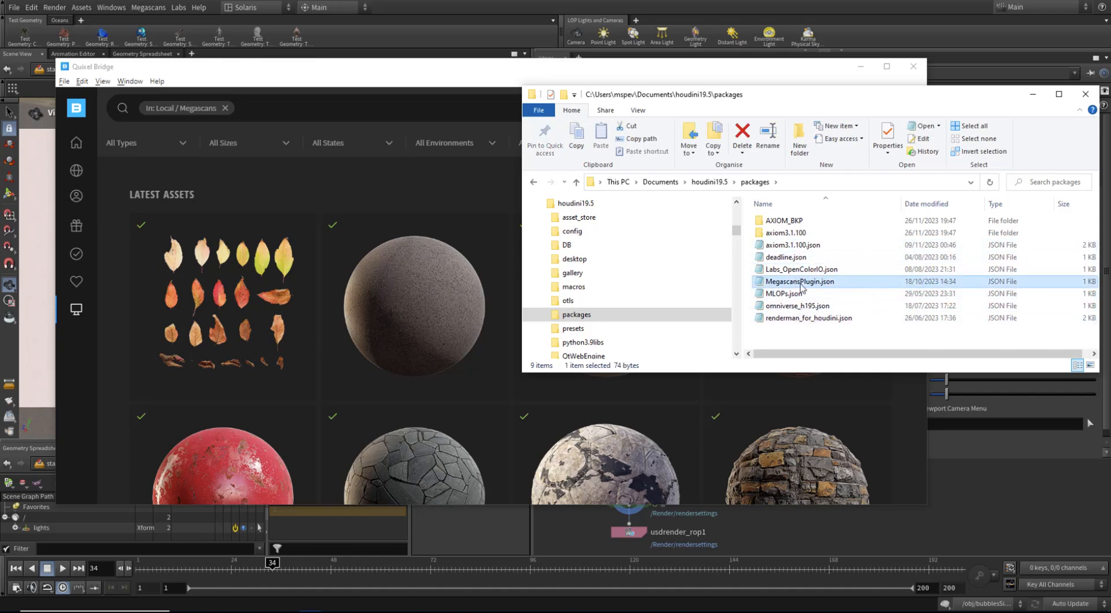
Locate MegascansPlugin.json in the houdini20.0 packages folder.
left_click(537, 204)
left_click(573, 217)
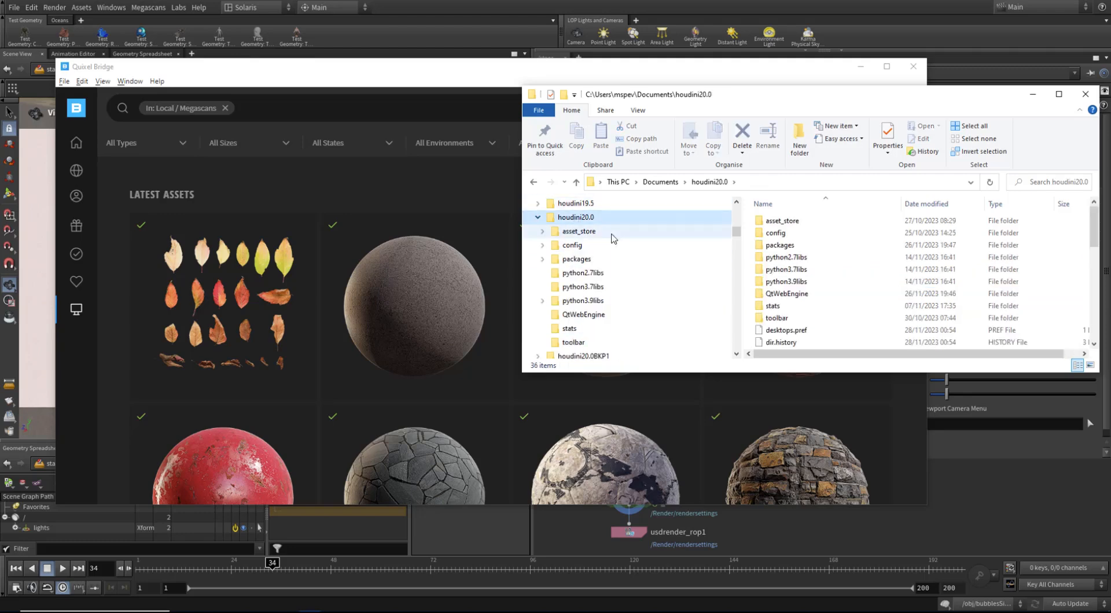
left_click(803, 247)
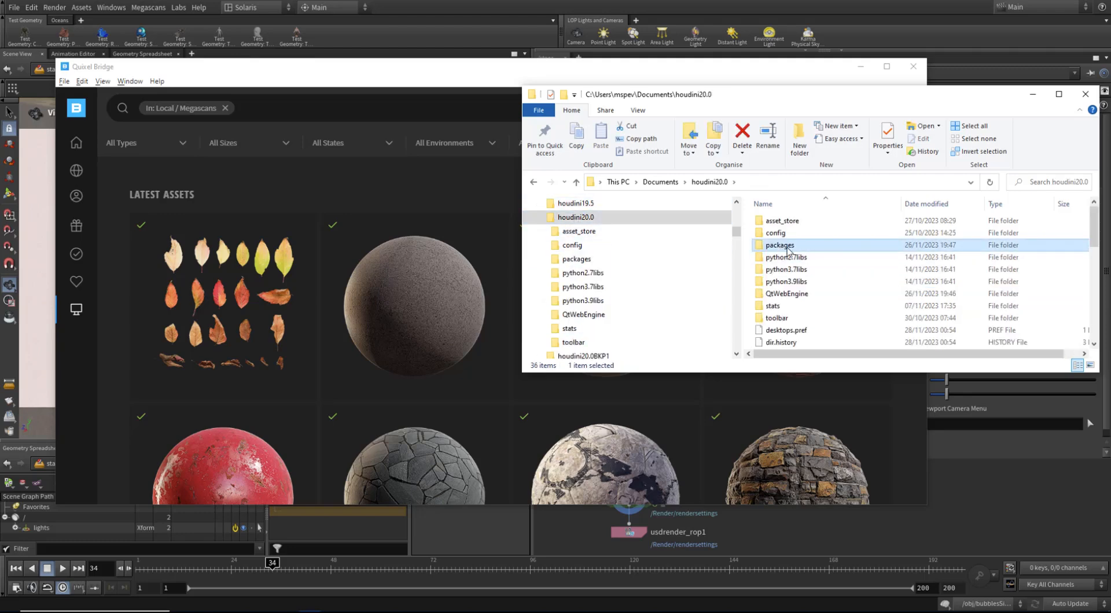
double_click(790, 248)
left_click(804, 269)
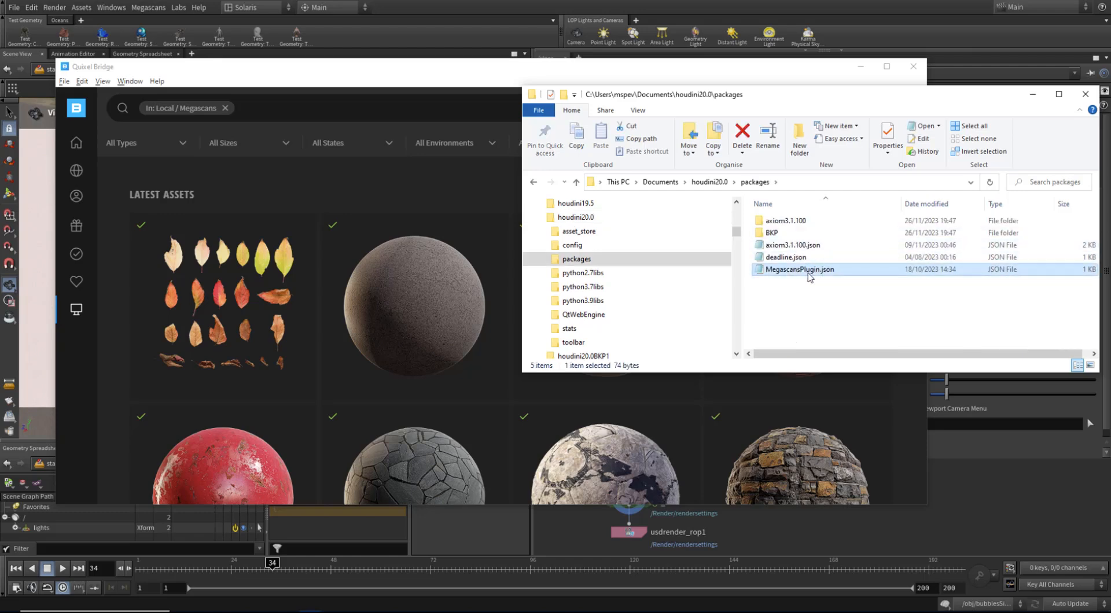
Open MegascansPlugin.json in Notepad to examine the plugin path, then close it and move the folder window out of the way.
right_click(799, 272)
left_click(845, 293)
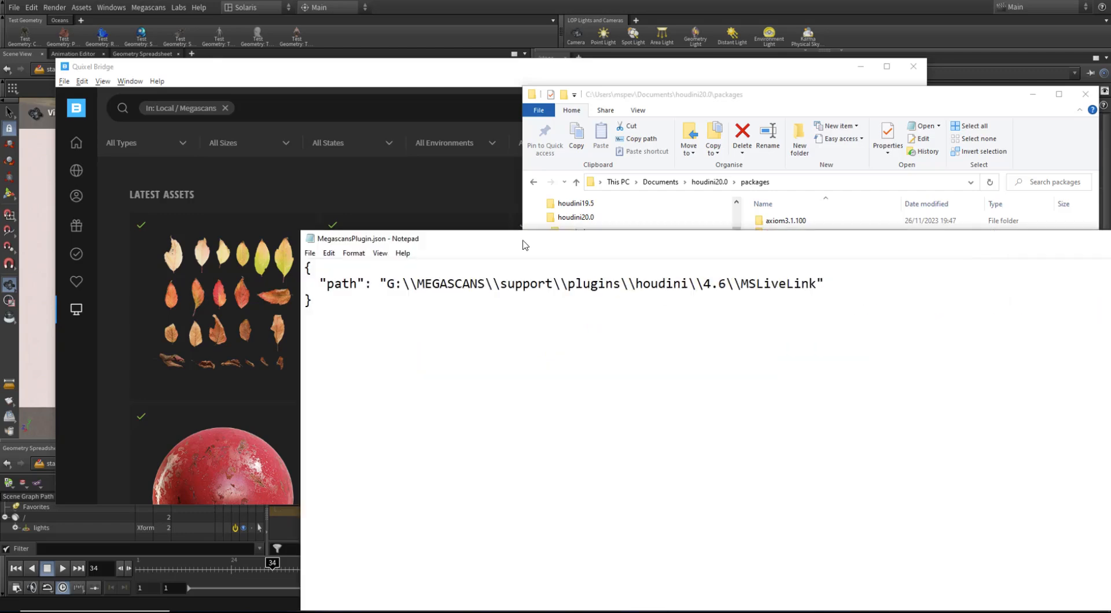
left_click_drag(789, 286, 425, 273)
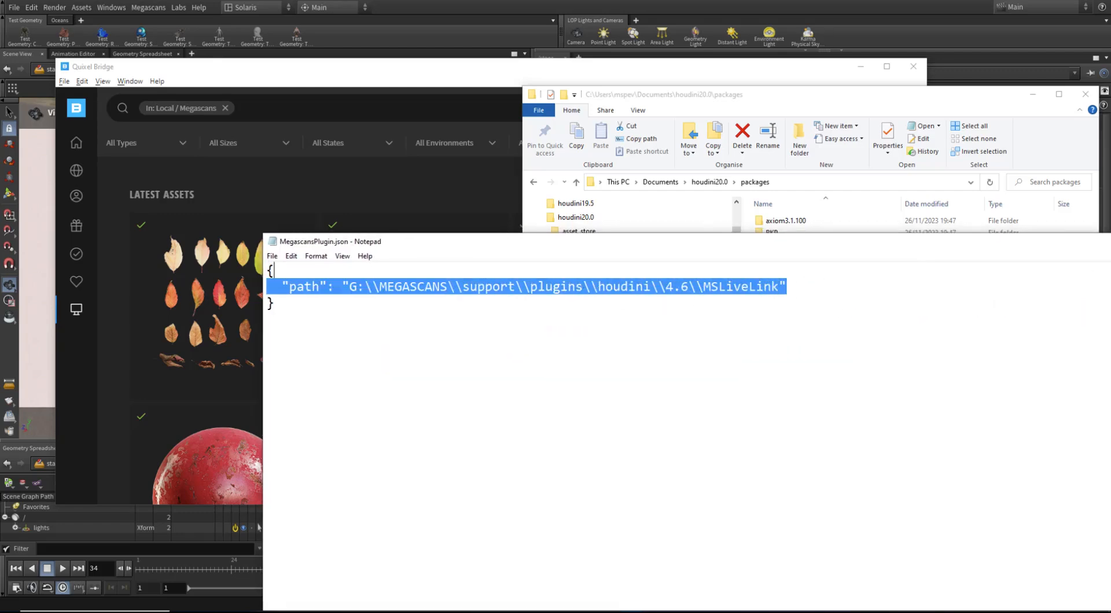
key("alt+F4")
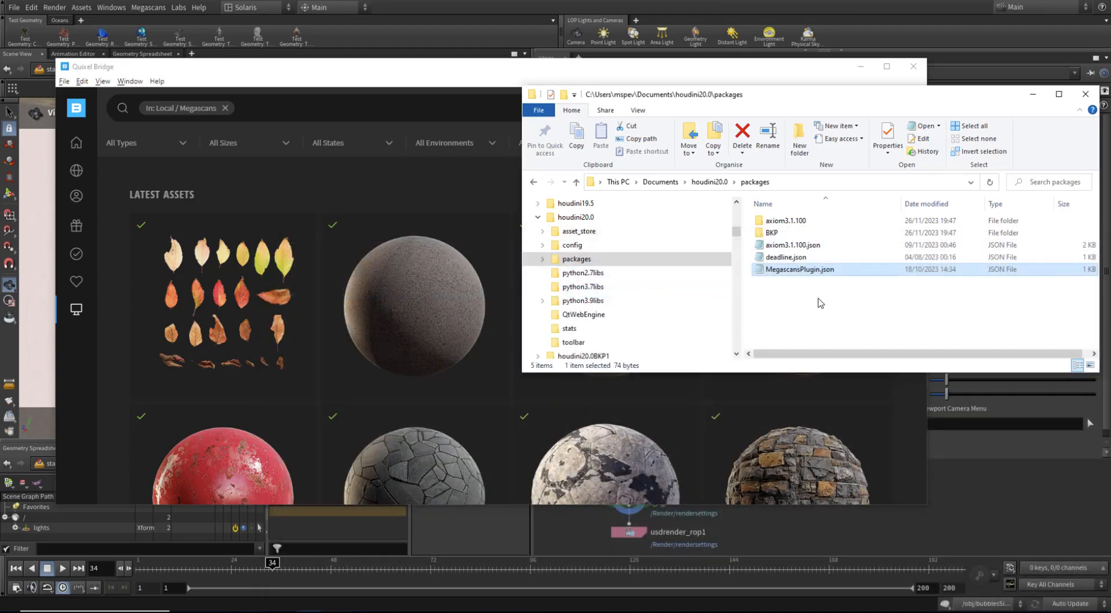
left_click(822, 302)
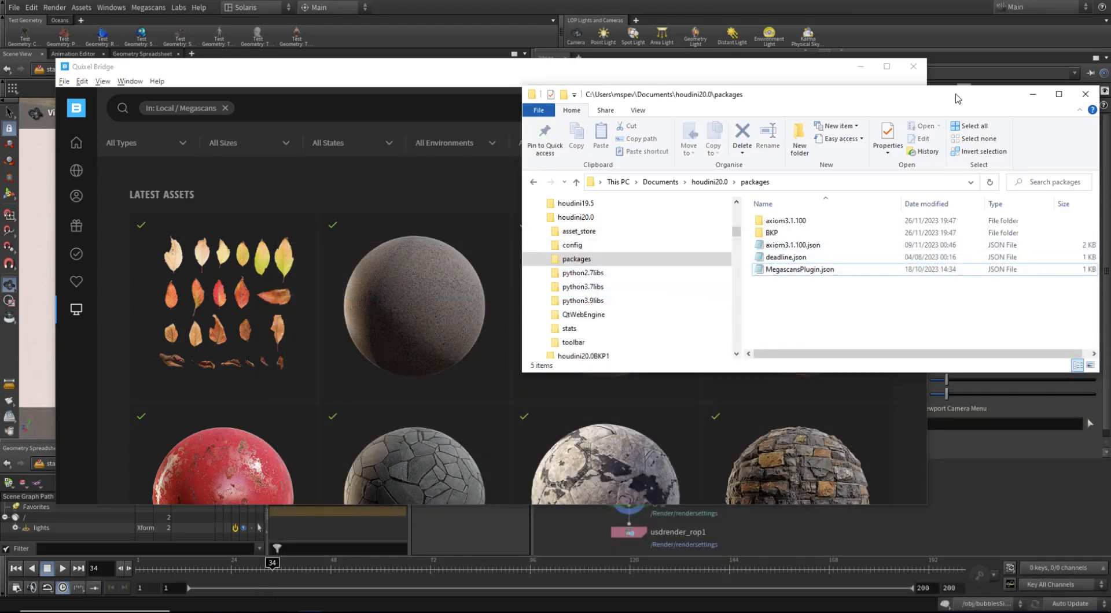
left_click_drag(943, 97, 1110, 98)
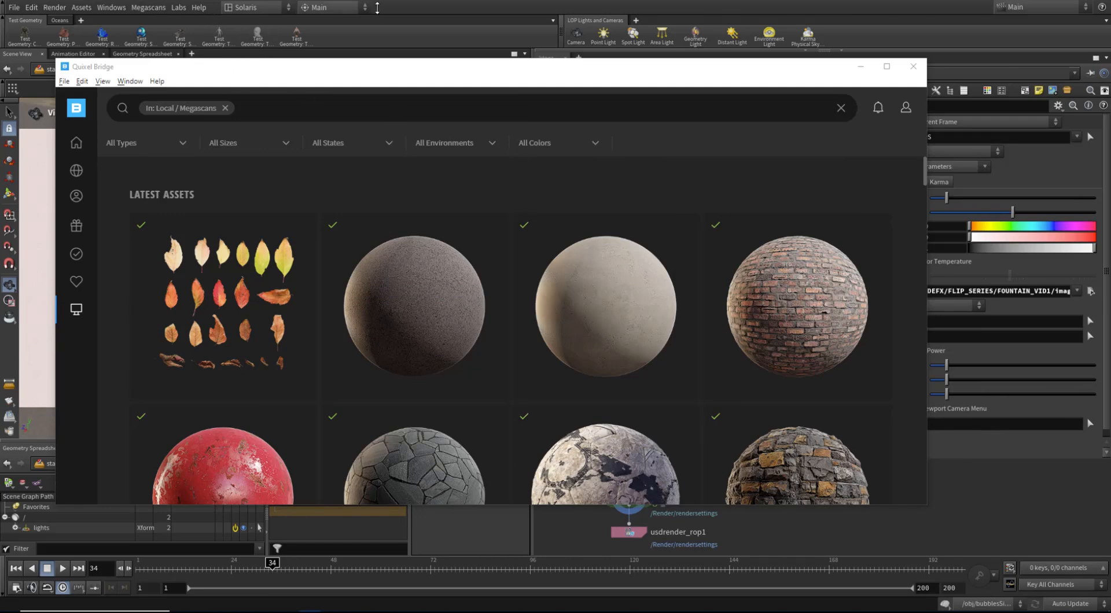
Switch to Houdini, open the MS Plugin import options and choose the material type and renderer.
left_click(417, 6)
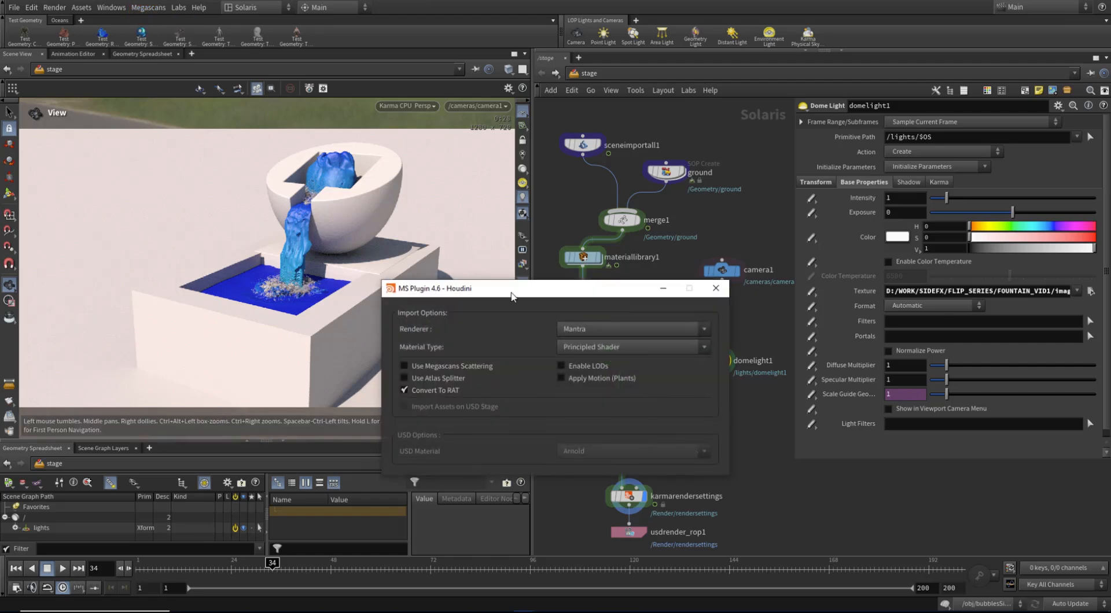
left_click_drag(507, 284, 396, 160)
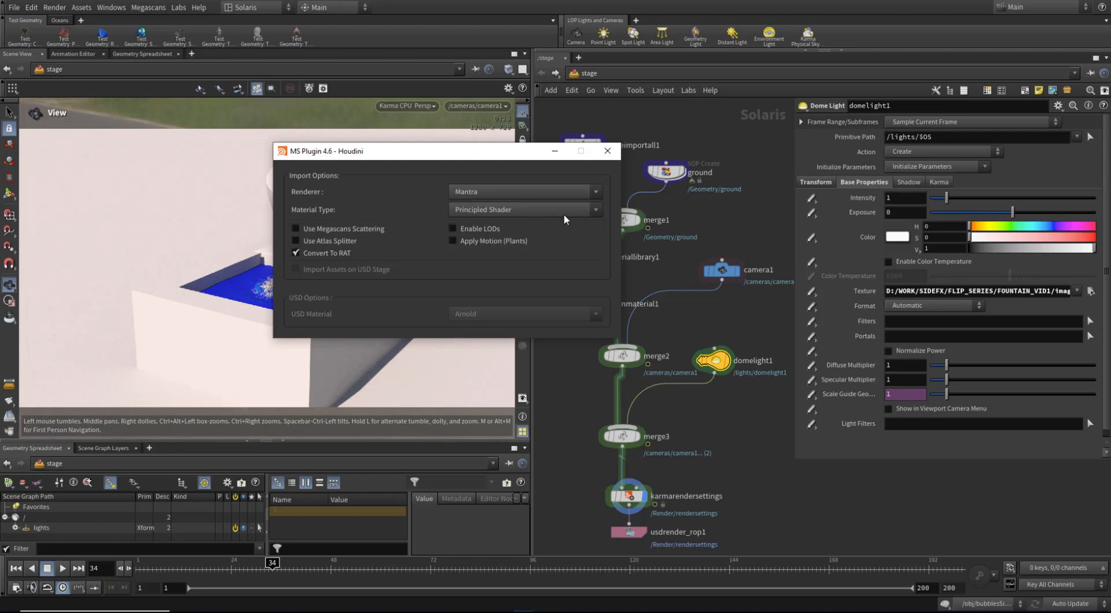
left_click(526, 207)
left_click(547, 256)
left_click(529, 190)
left_click(551, 226)
Switch to Quixel Bridge and export the Rough Asphalt and Worn Concrete Floor surfaces to Houdini.
left_click(588, 612)
mouse_move(503, 230)
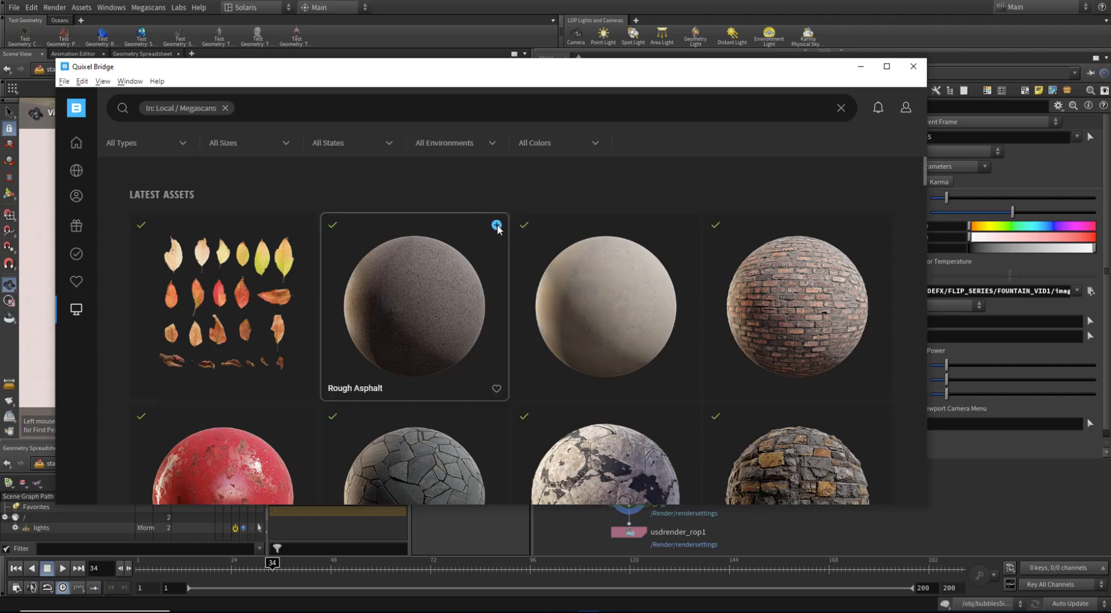
left_click(496, 226)
mouse_move(608, 269)
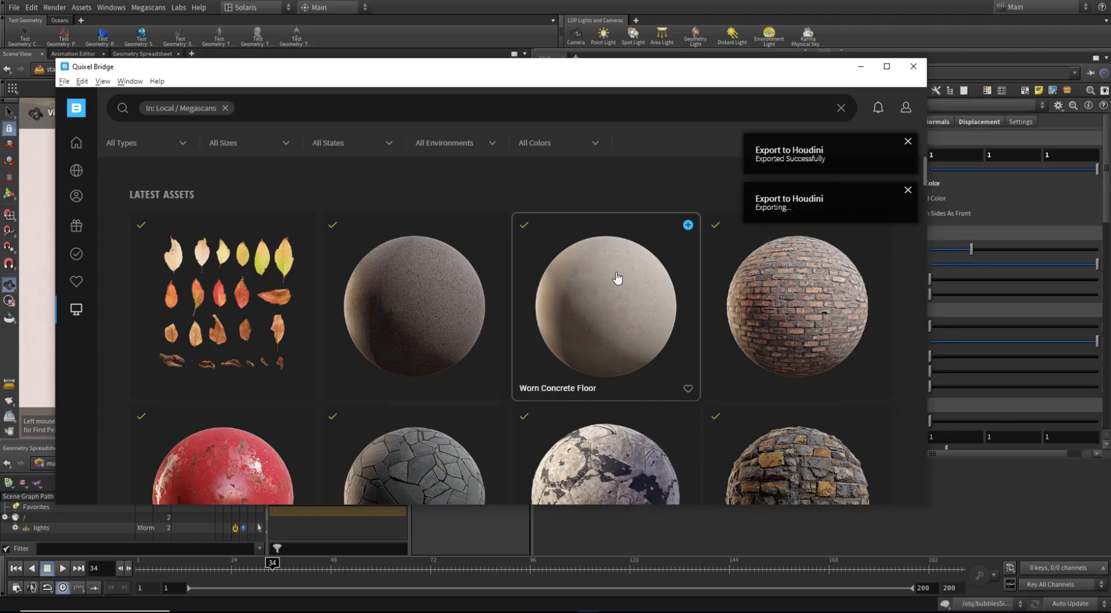
left_click(688, 226)
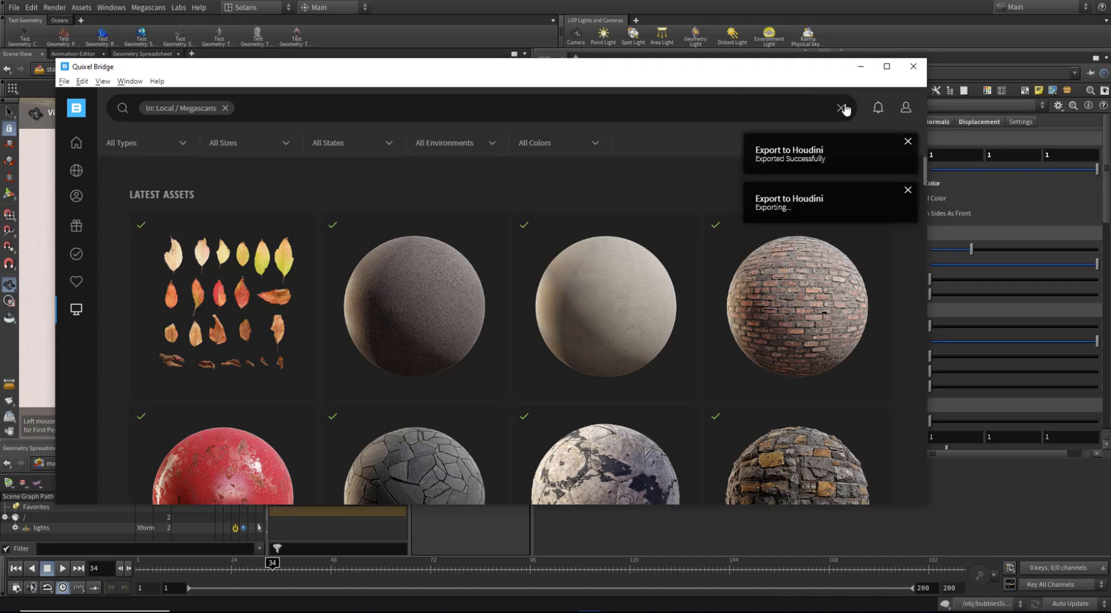
Return from Quixel Bridge to Houdini, close the MS Plugin import options and deselect the imported shaders in the mat network.
left_click(862, 69)
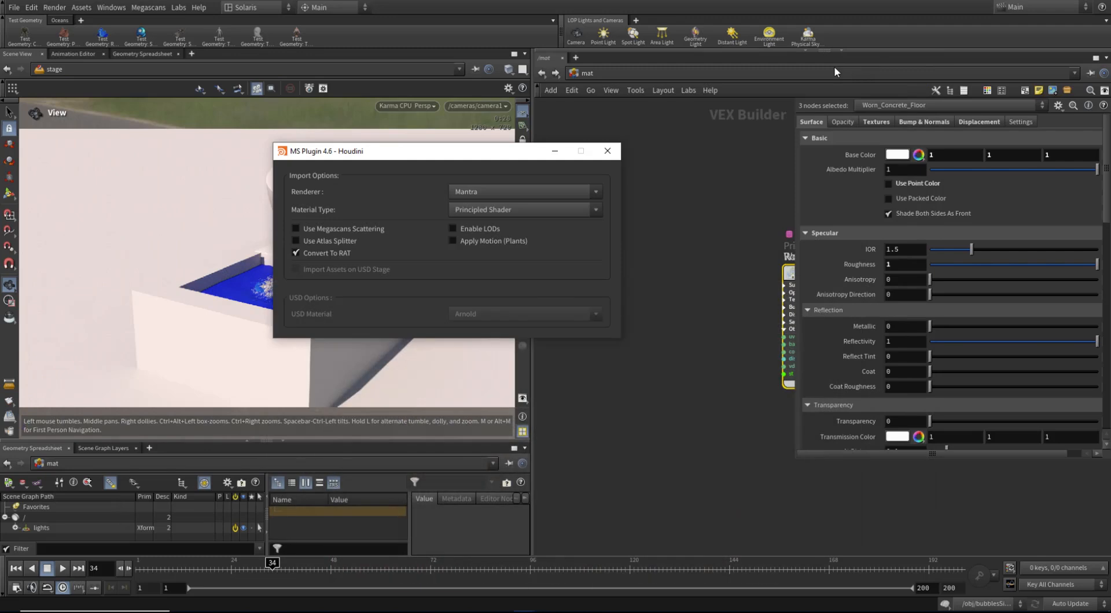
left_click(614, 156)
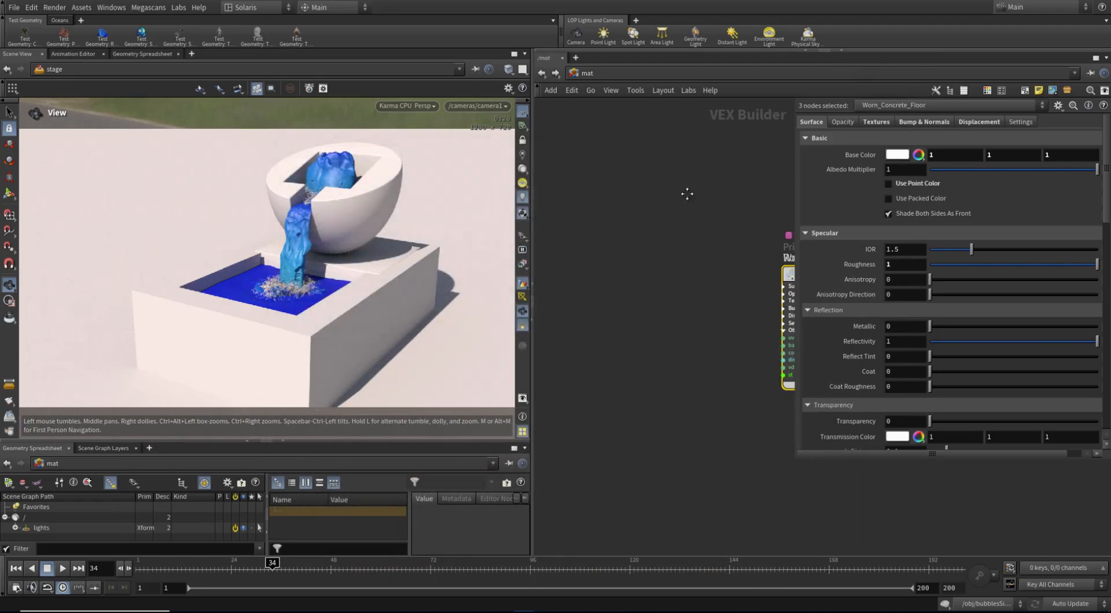
left_click_drag(619, 282, 696, 397)
left_click(598, 311)
middle_click_drag(606, 241, 604, 230)
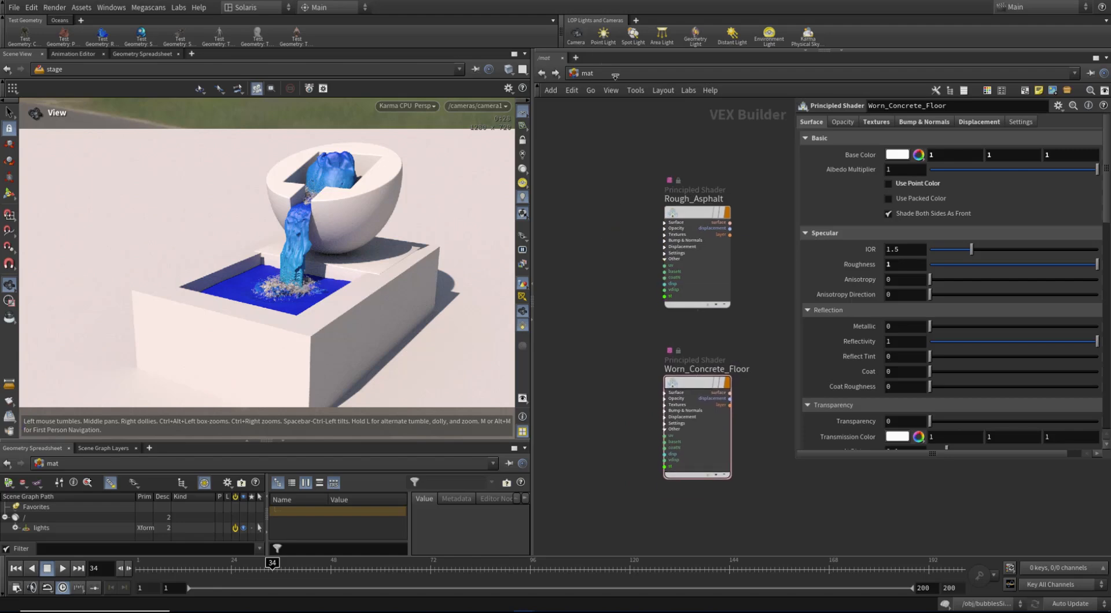
Copy the Rough_Asphalt and Worn_Concrete_Floor principled shaders from the mat network.
left_click(614, 75)
left_click(580, 294)
left_click_drag(668, 363, 678, 357)
left_click_drag(611, 161, 770, 549)
key("ctrl+c")
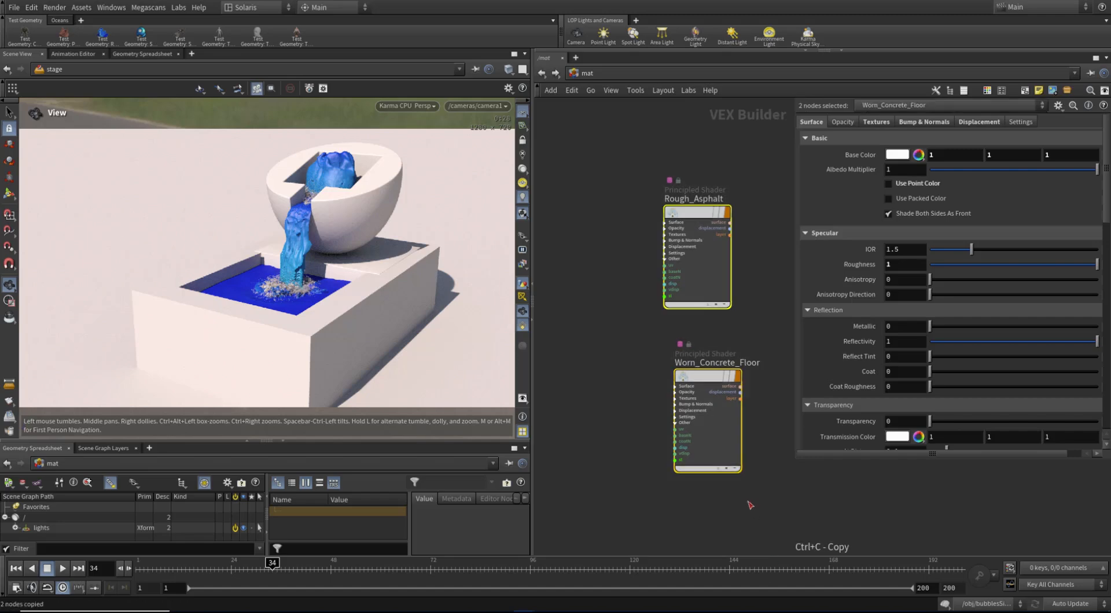
Go to the stage network and paste the copied shaders inside materiallibrary1.
left_click(614, 76)
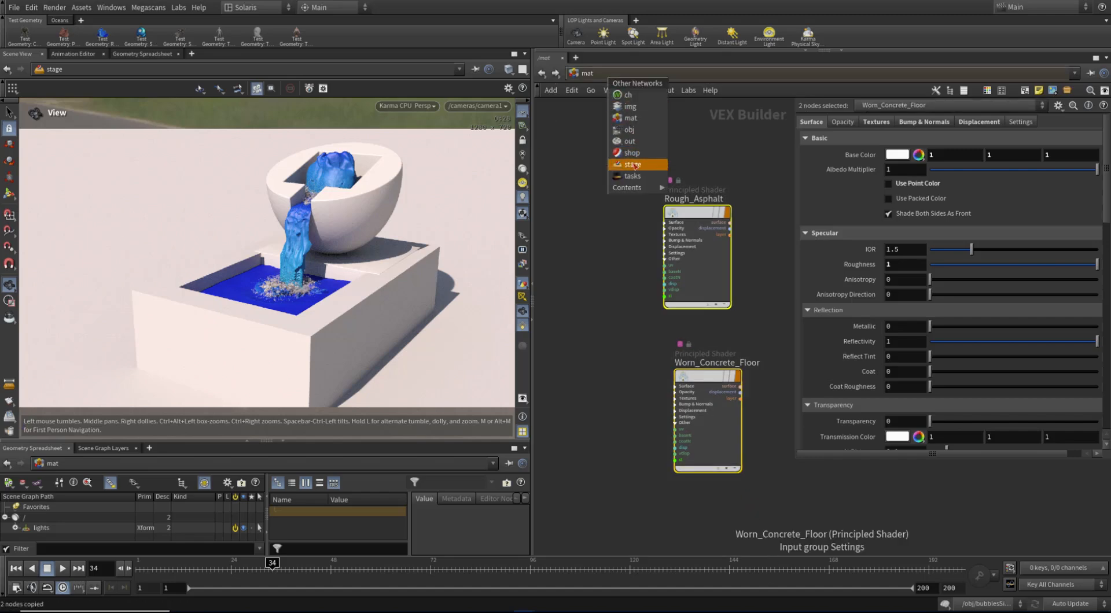
left_click(632, 165)
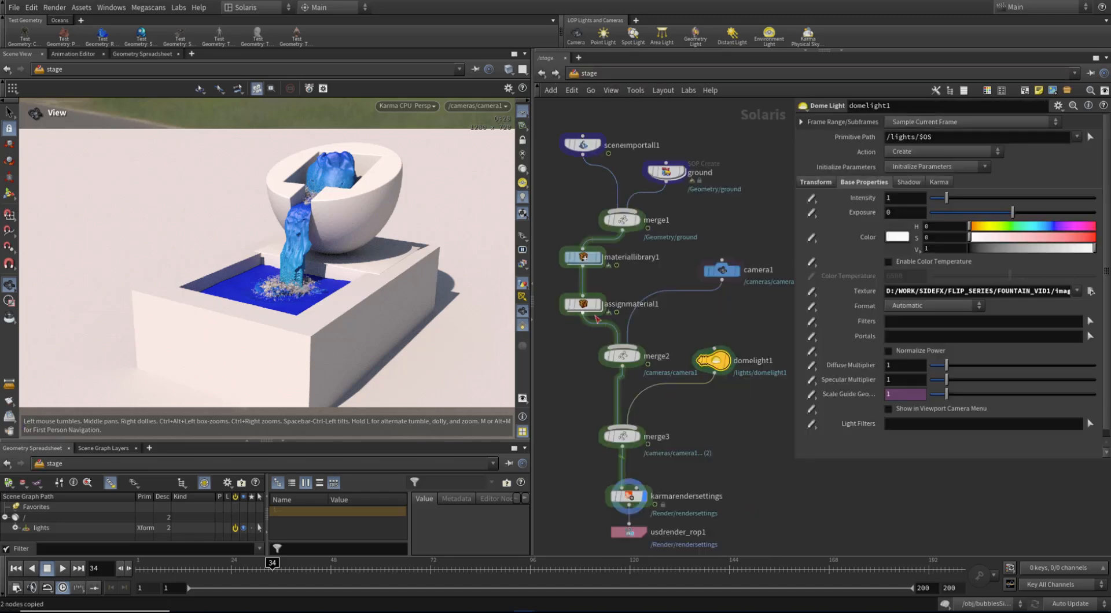
left_click(574, 249)
key("i")
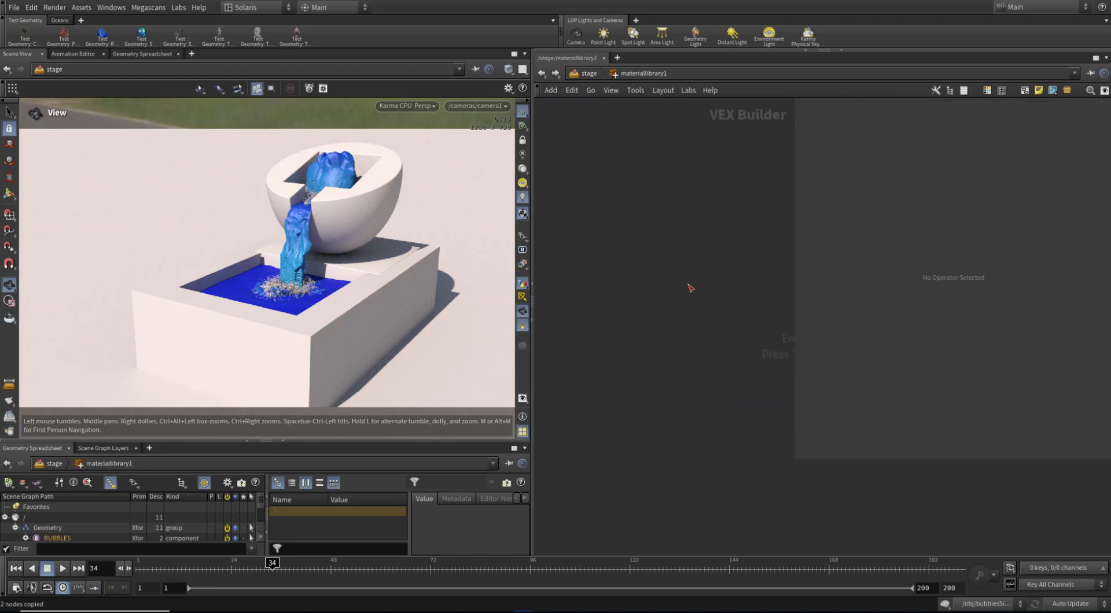
key("ctrl+v")
left_click(736, 278)
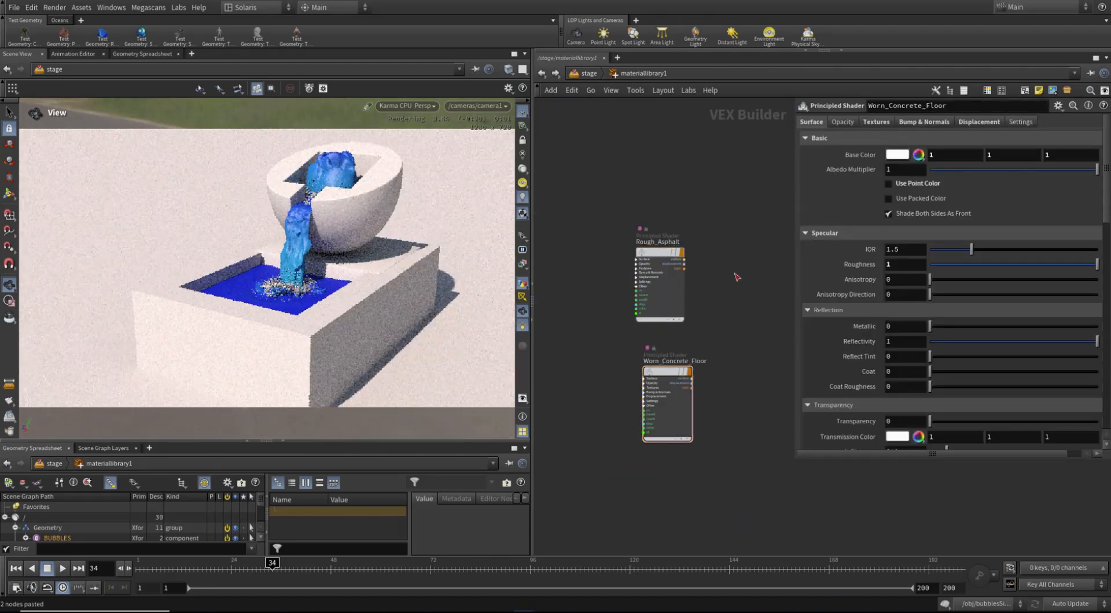
Switch the viewport from Karma CPU to the standard viewport renderer and save the scene file.
left_click(396, 106)
left_click(427, 149)
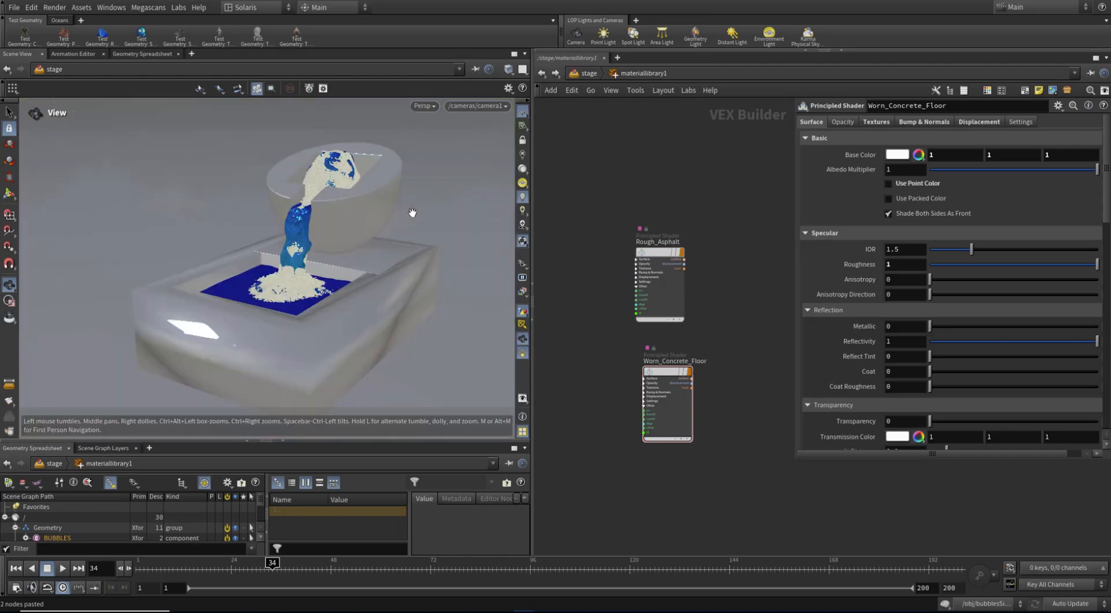
middle_click_drag(708, 174, 700, 188)
key("ctrl+s")
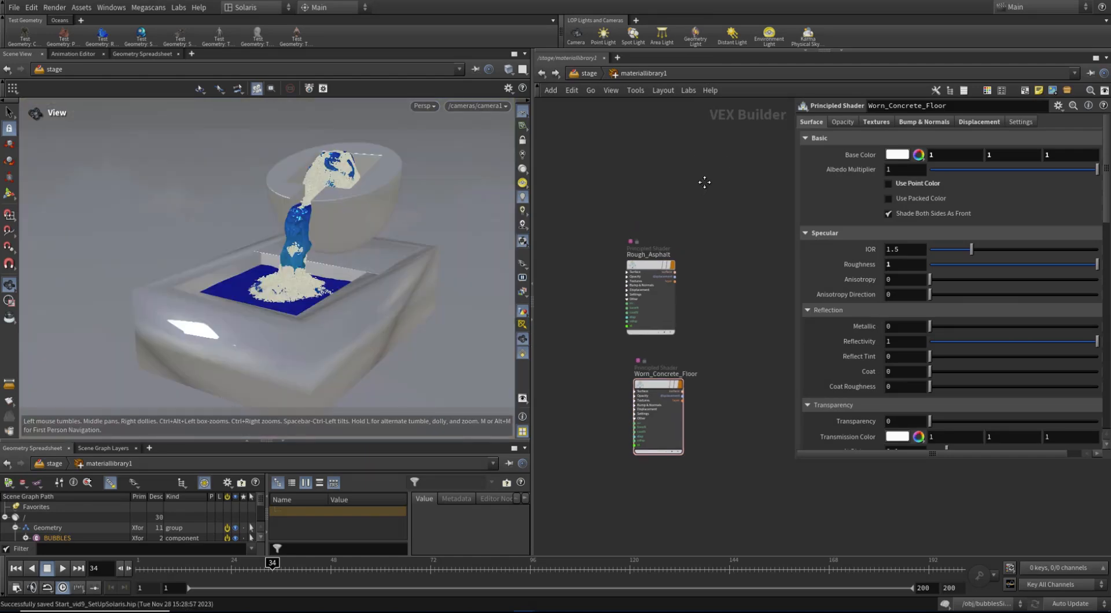
Align the Rough_Asphalt and Worn_Concrete_Floor shaders in one column inside the material library.
left_click(662, 296)
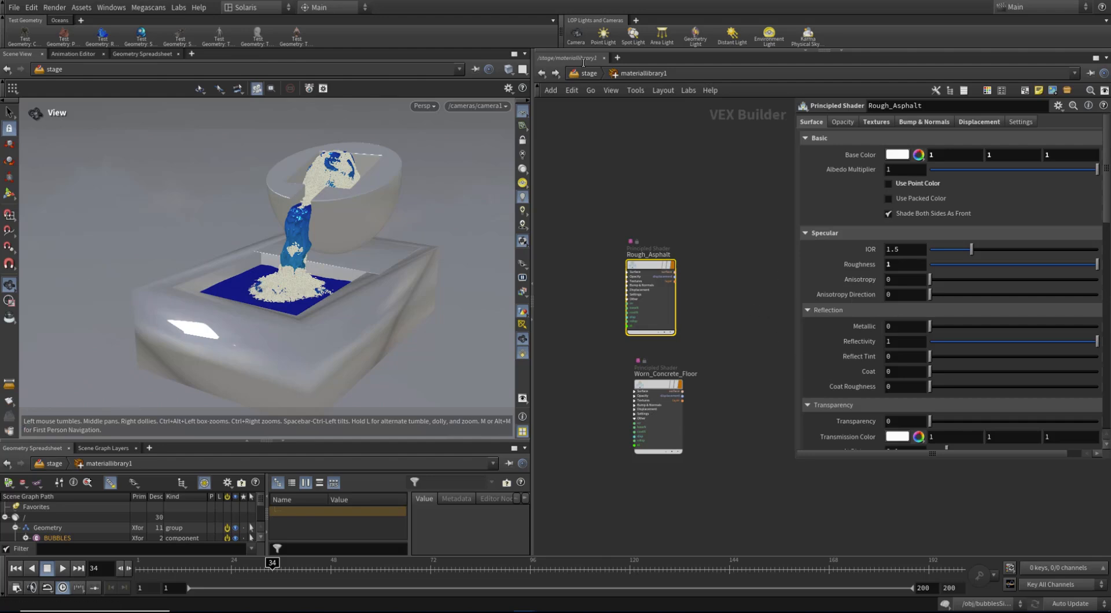
left_click_drag(655, 384, 642, 424)
left_click_drag(637, 266, 631, 308)
Add a Karma Material Builder above the Rough_Asphalt shader in the material library.
middle_click_drag(667, 164, 673, 173)
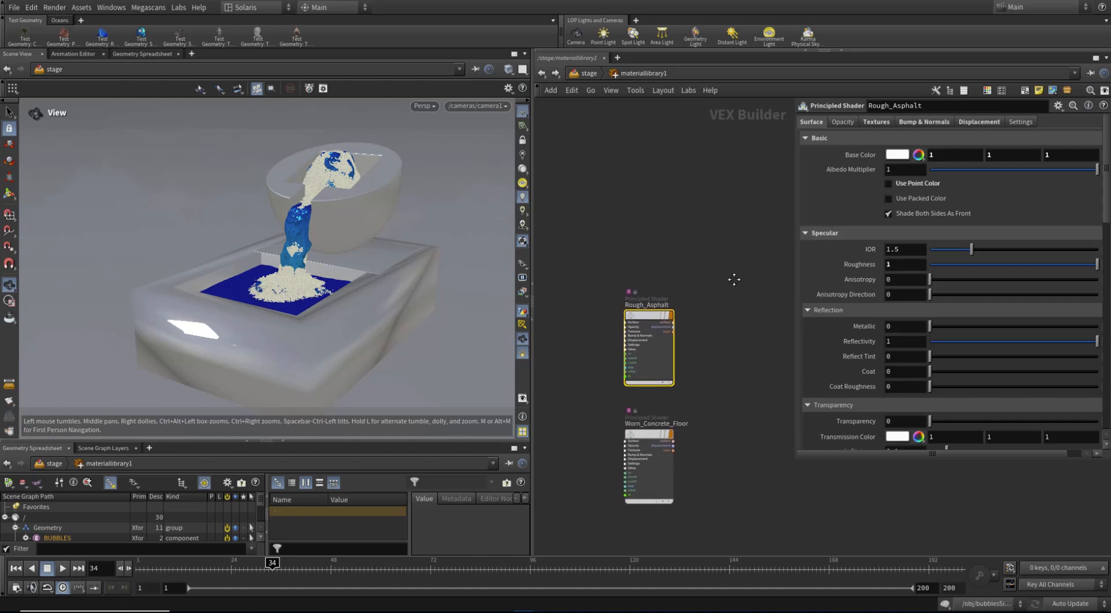
middle_click_drag(688, 260, 694, 287)
key("Tab")
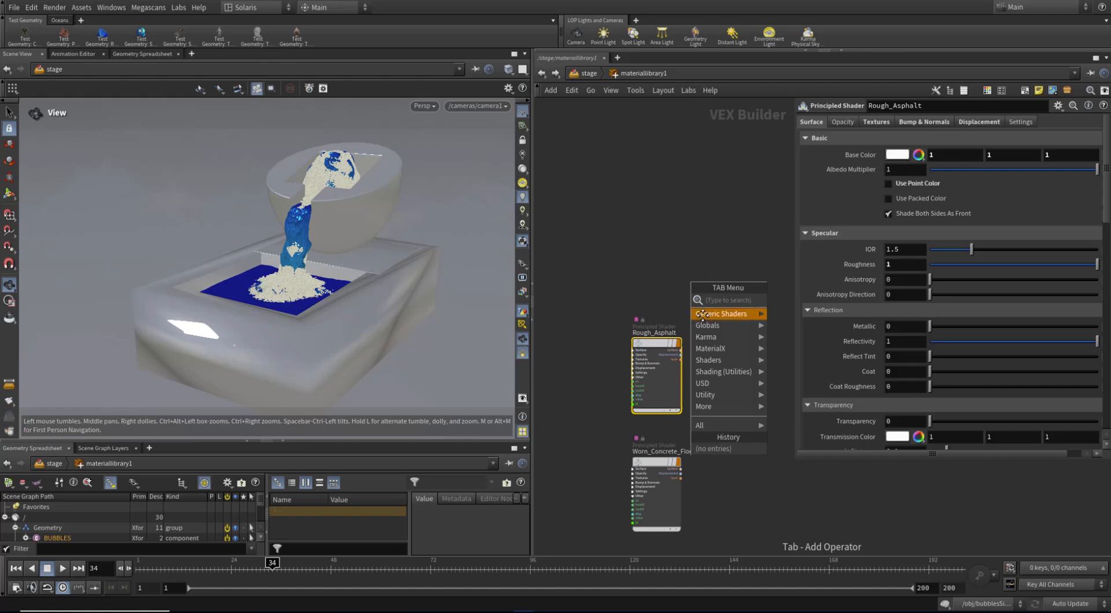
mouse_move(720, 335)
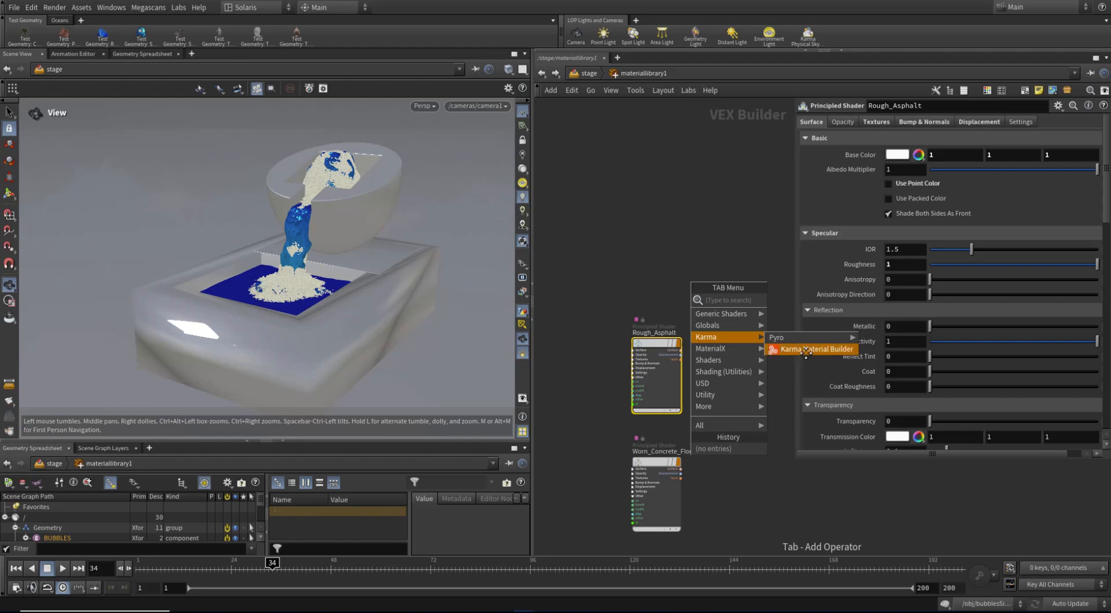
mouse_move(807, 337)
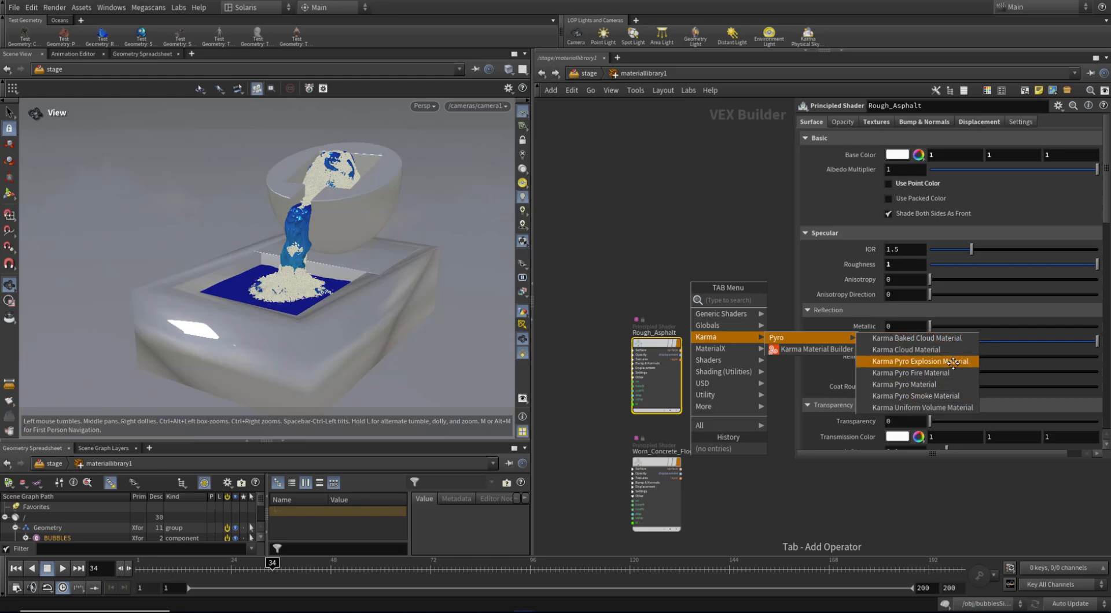
left_click(817, 349)
left_click(635, 235)
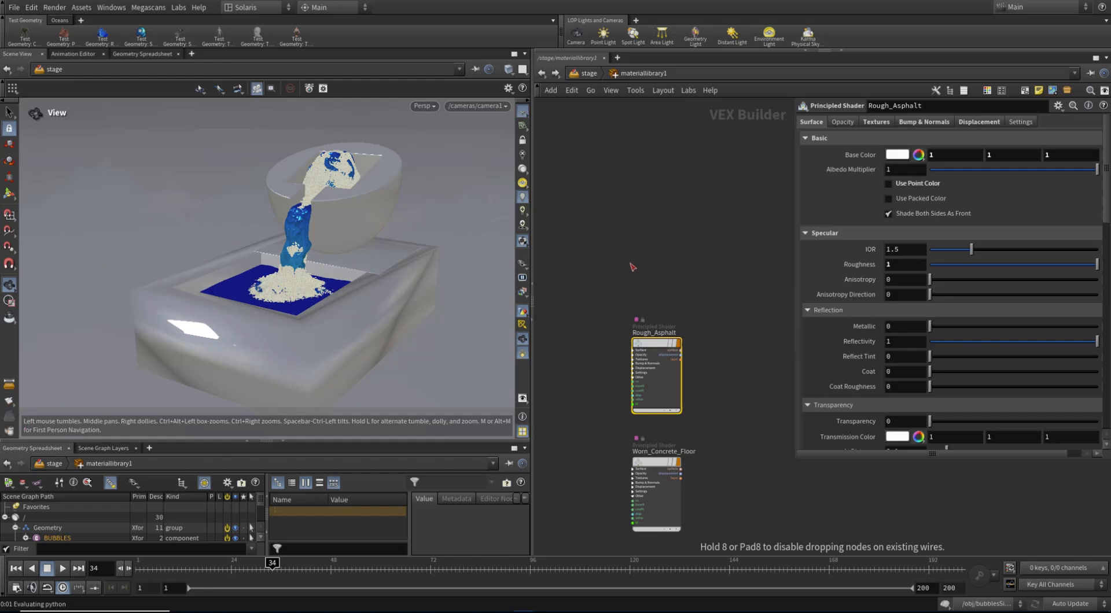
scroll(647, 267, "up", 3)
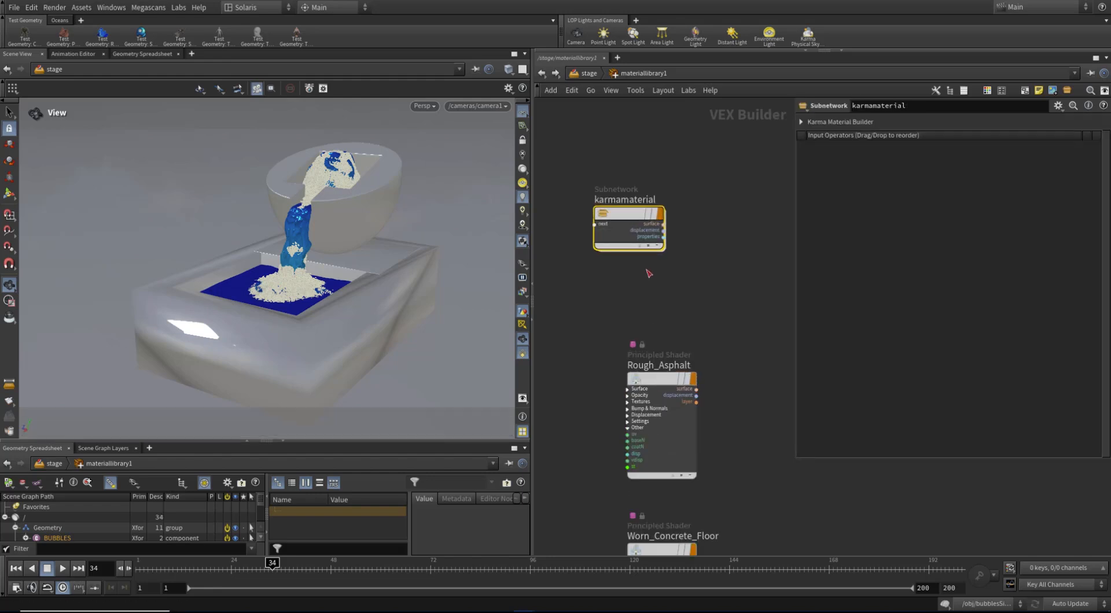
Rename the Karma material subnetwork karmaRough_Asphalt, reusing the name of the Rough_Asphalt shader.
double_click(681, 367)
left_click_drag(718, 366, 537, 353)
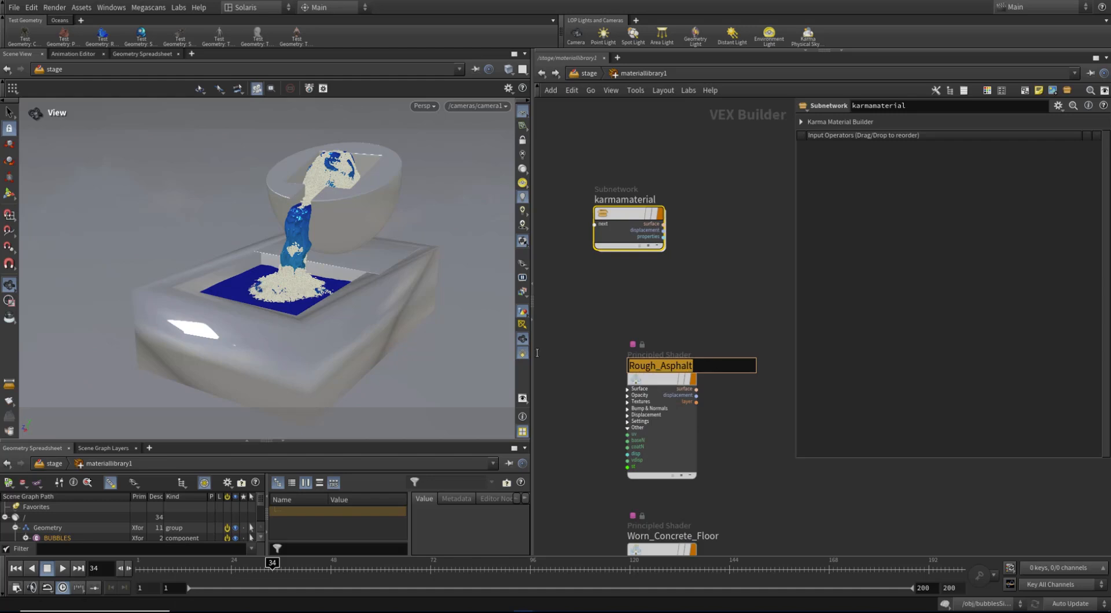
double_click(655, 199)
left_click_drag(622, 200, 740, 213)
key("ctrl+v")
left_click(723, 284)
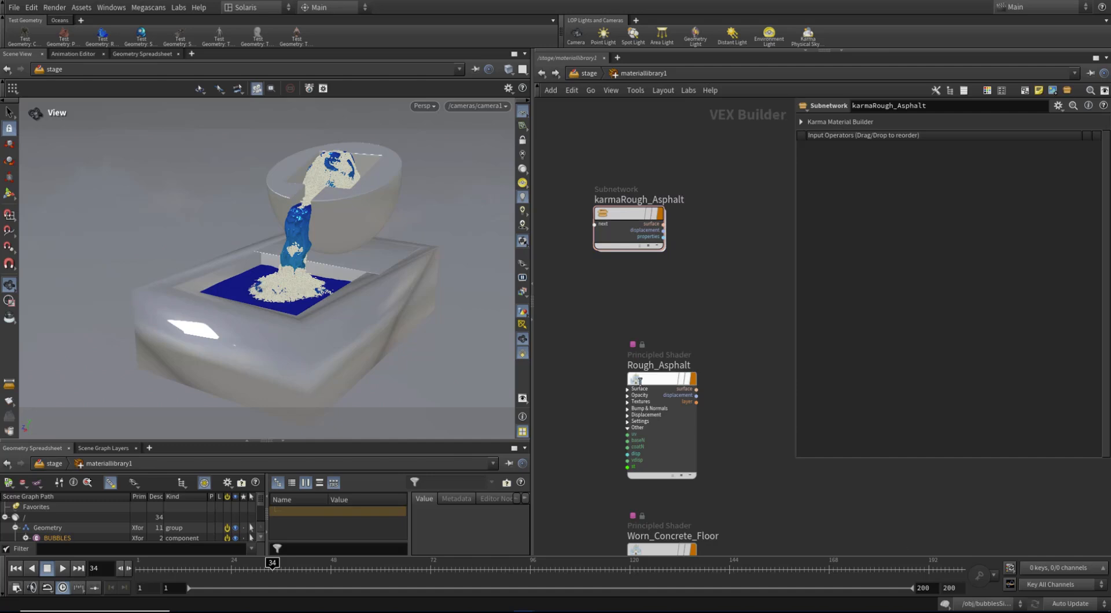
Move the Rough_Asphalt and Worn_Concrete_Floor shaders apart from the Karma subnetwork and turn off their material flags.
left_click_drag(659, 380, 707, 351)
left_click_drag(661, 549, 810, 502)
left_click_drag(707, 350, 751, 322)
middle_click_drag(661, 362, 565, 362)
left_click(708, 326)
left_click(759, 502)
Enlarge the scene graph pane to examine the stage's materials branch at karmarendersettings, and go back inside materiallibrary1.
left_click_drag(209, 441, 215, 310)
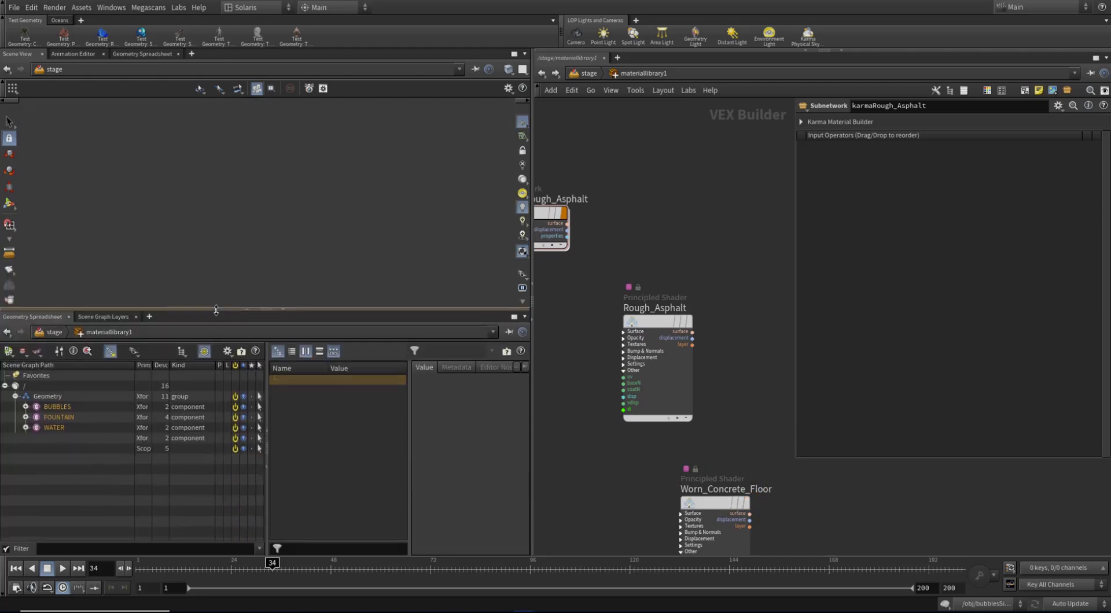
left_click(585, 73)
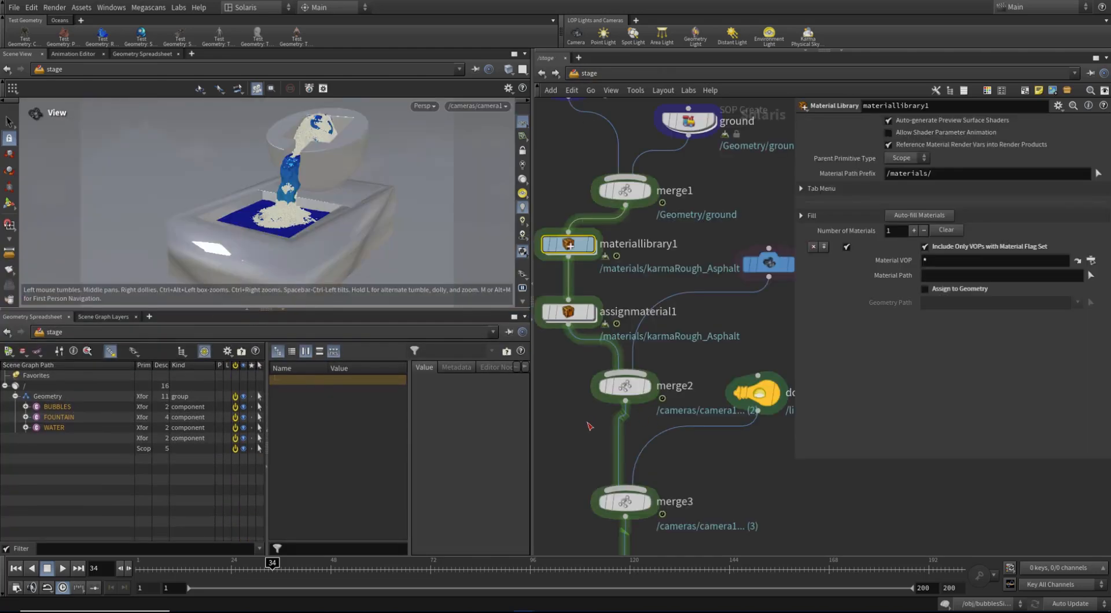
left_click(569, 313)
middle_click_drag(551, 425, 590, 302)
left_click(673, 519)
left_click(671, 466)
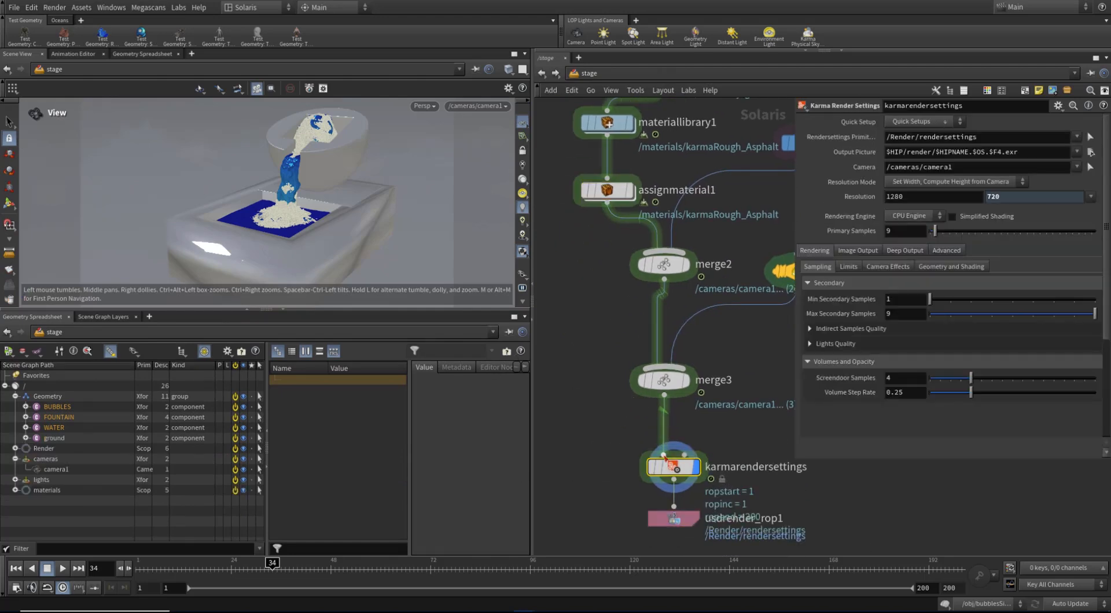
left_click(15, 490)
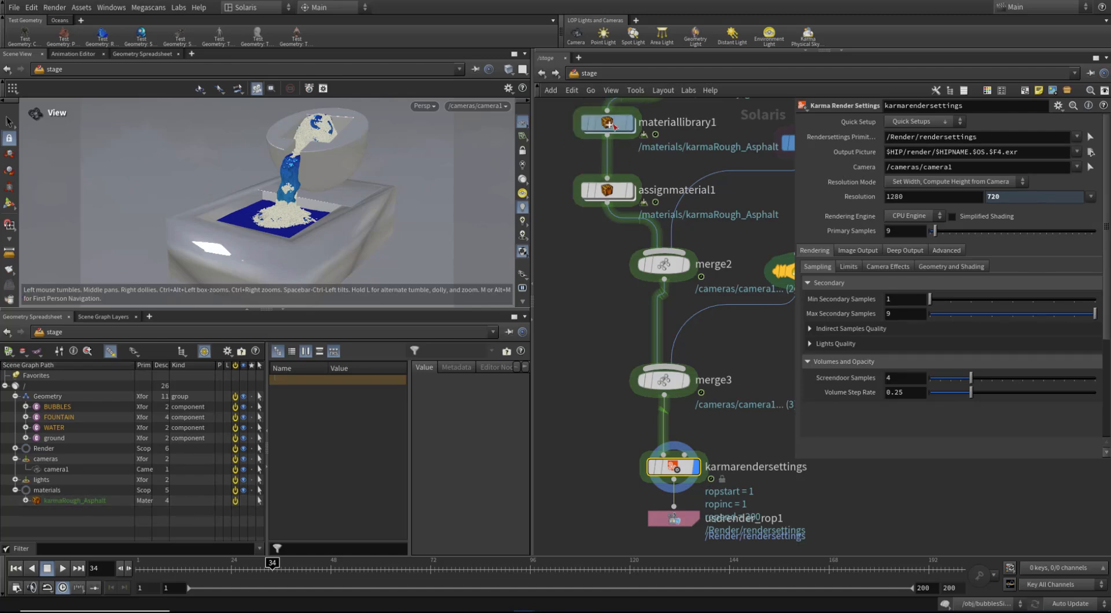
double_click(606, 123)
Test the material flags of Rough_Asphalt and Worn_Concrete_Floor by turning them on and off again.
left_click(687, 321)
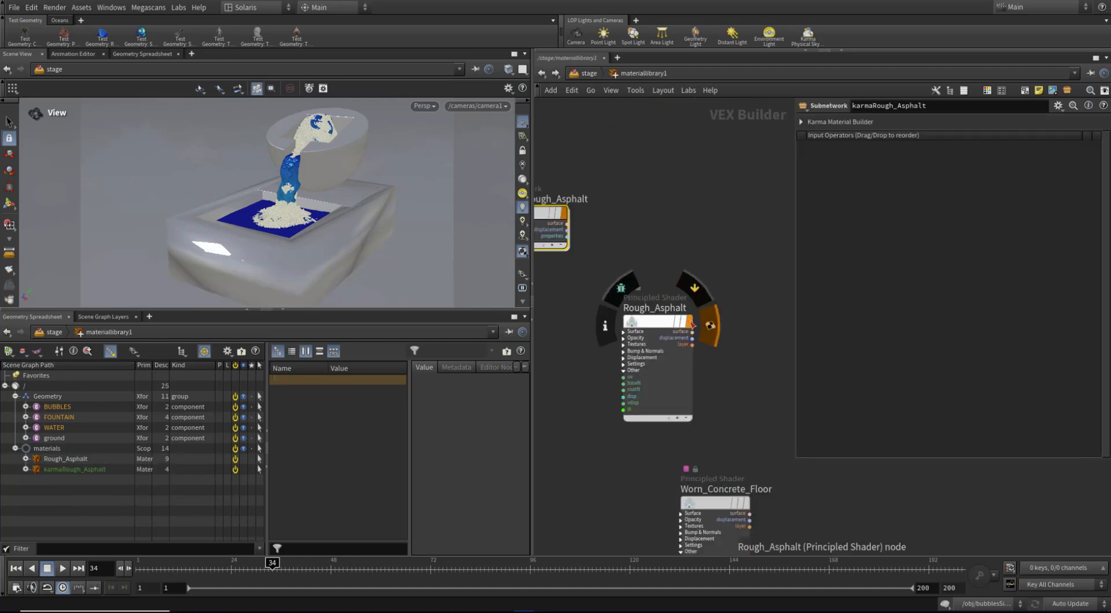
left_click(745, 502)
left_click_drag(580, 339, 767, 507)
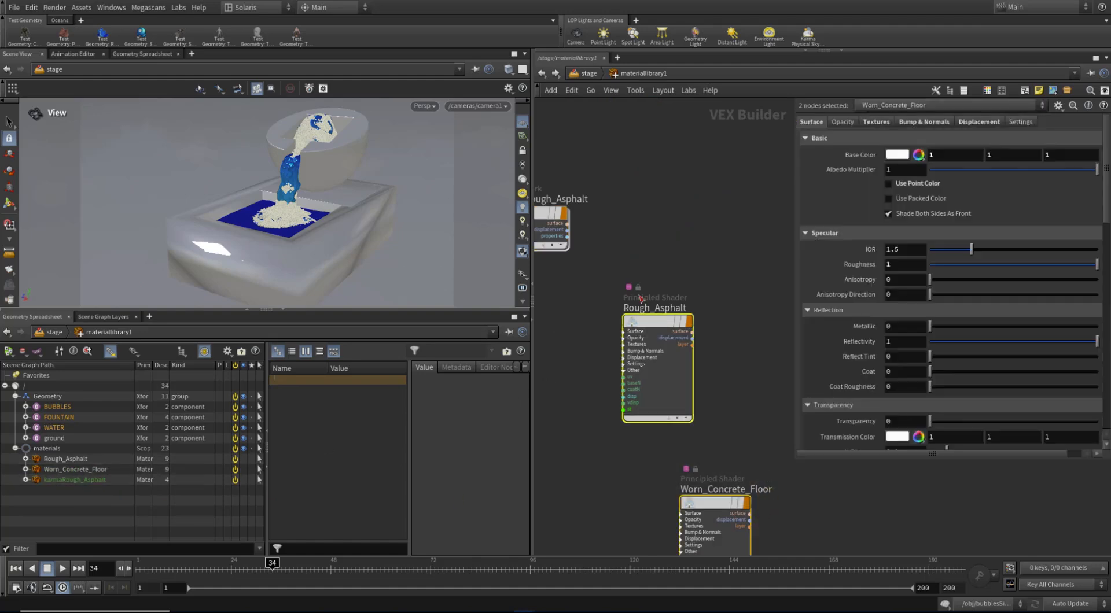
left_click(707, 325)
left_click(626, 469)
left_click_drag(628, 465, 720, 366)
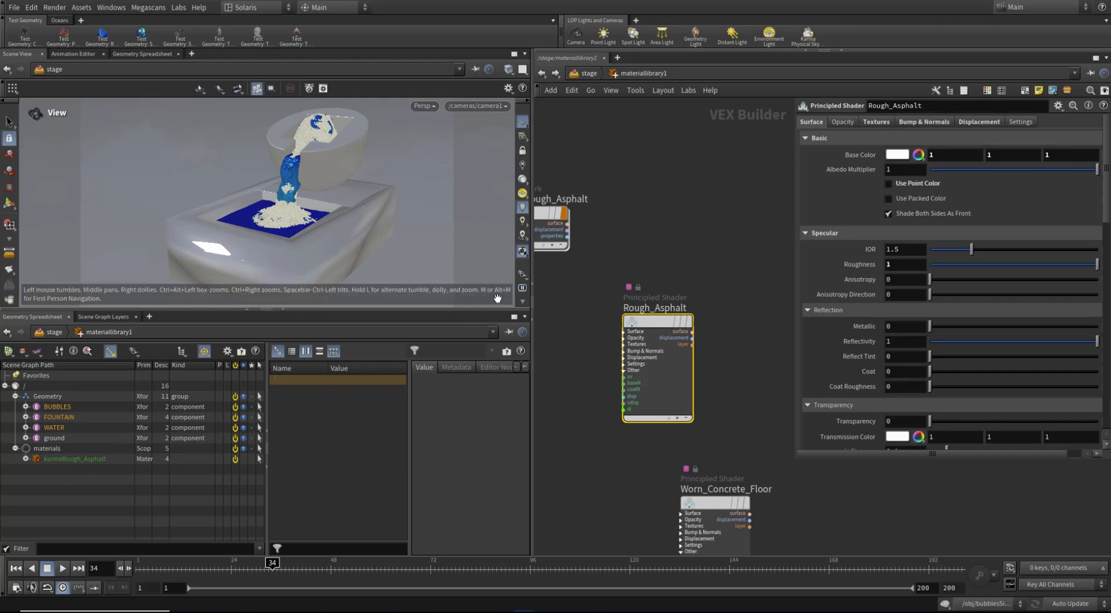
Examine the texture, bump and normals, and displacement settings of the Rough_Asphalt shader.
left_click(877, 122)
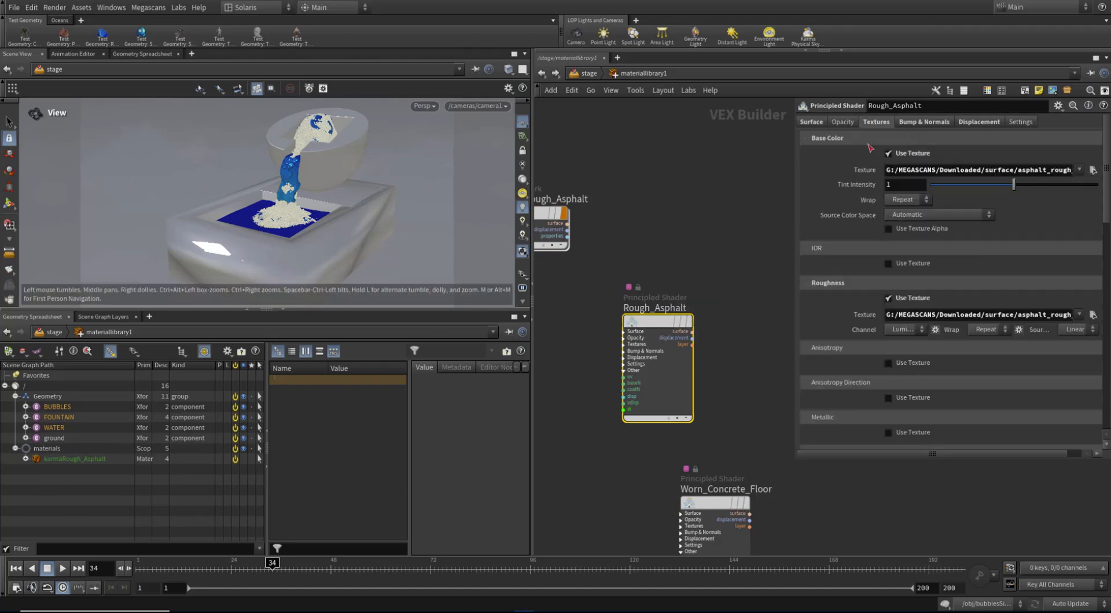
left_click(925, 123)
left_click(975, 124)
left_click(877, 122)
Widen the network editor pane and place the Rough_Asphalt shader beside karmaRough_Asphalt, leaving Rough_Asphalt selected.
left_click_drag(531, 429, 424, 430)
mouse_move(613, 328)
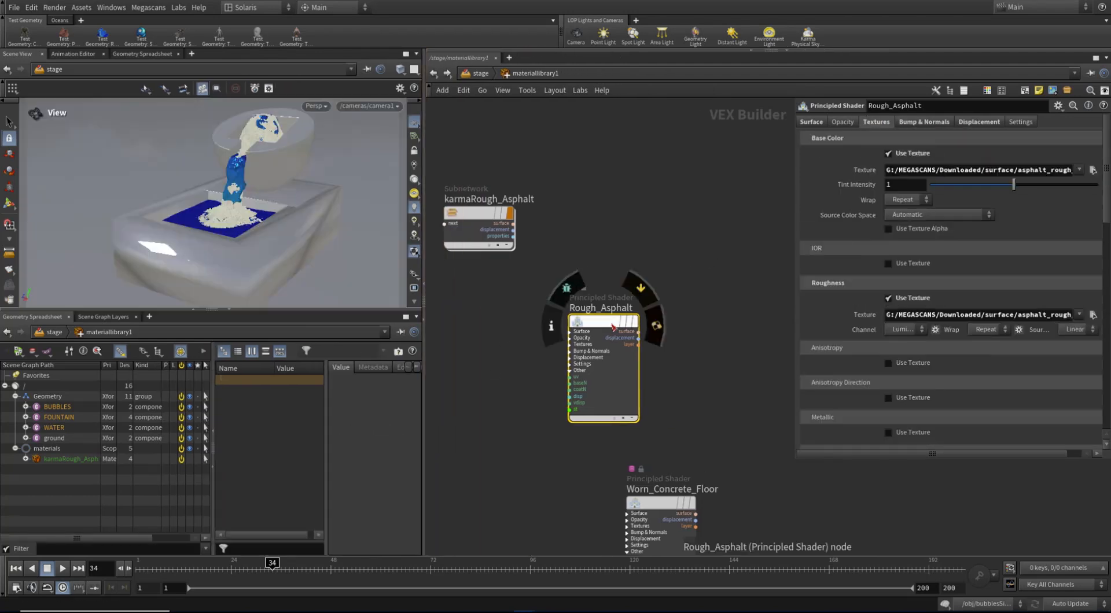
left_click_drag(614, 328, 653, 229)
left_click_drag(478, 215, 482, 215)
left_click(480, 221)
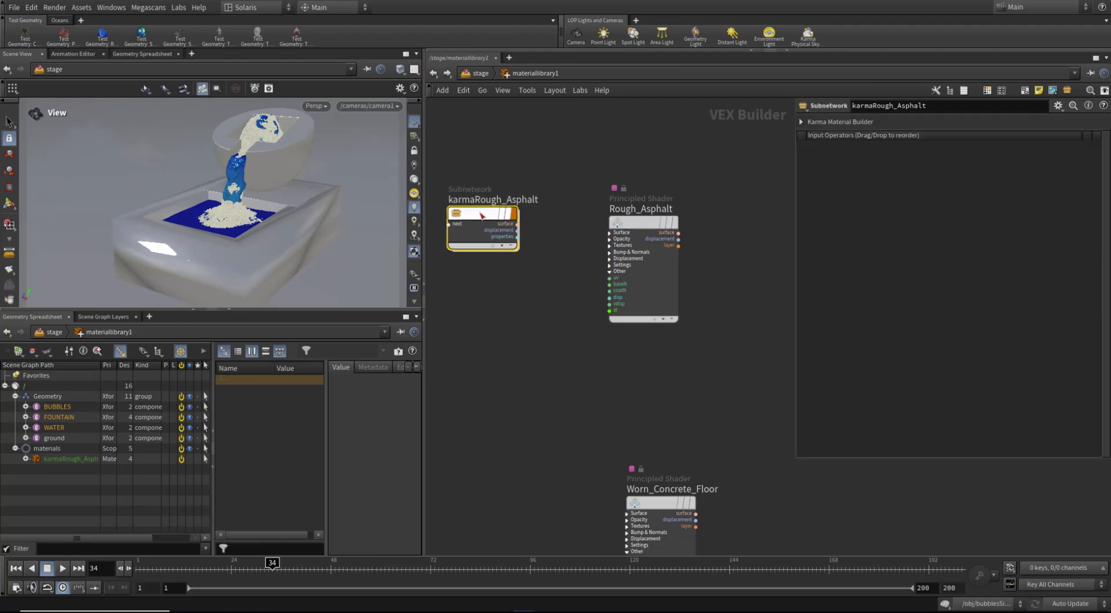
left_click(644, 227)
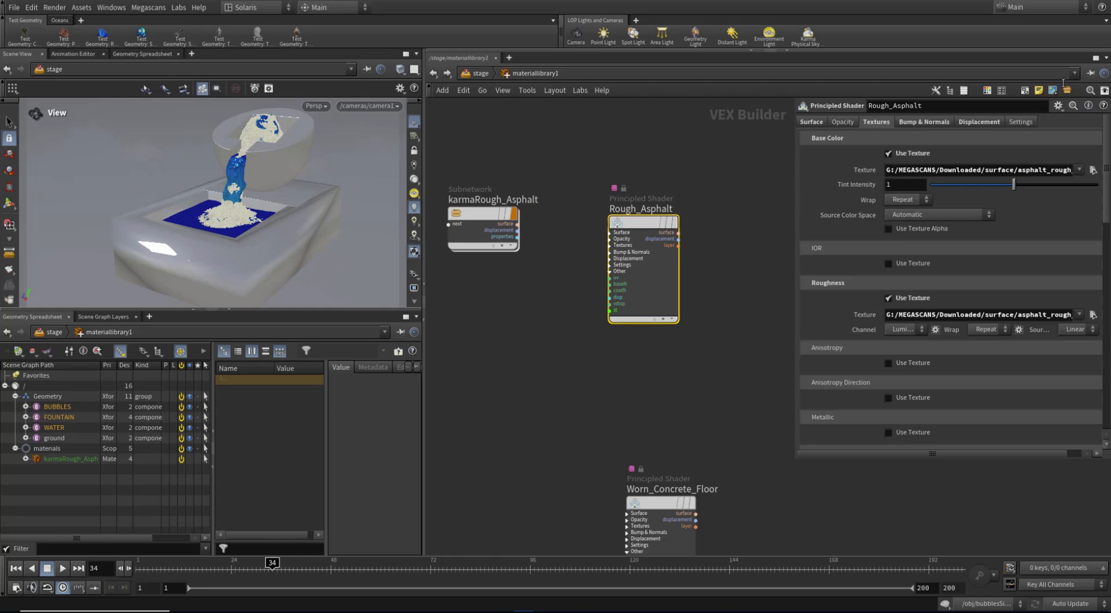
left_click(1106, 56)
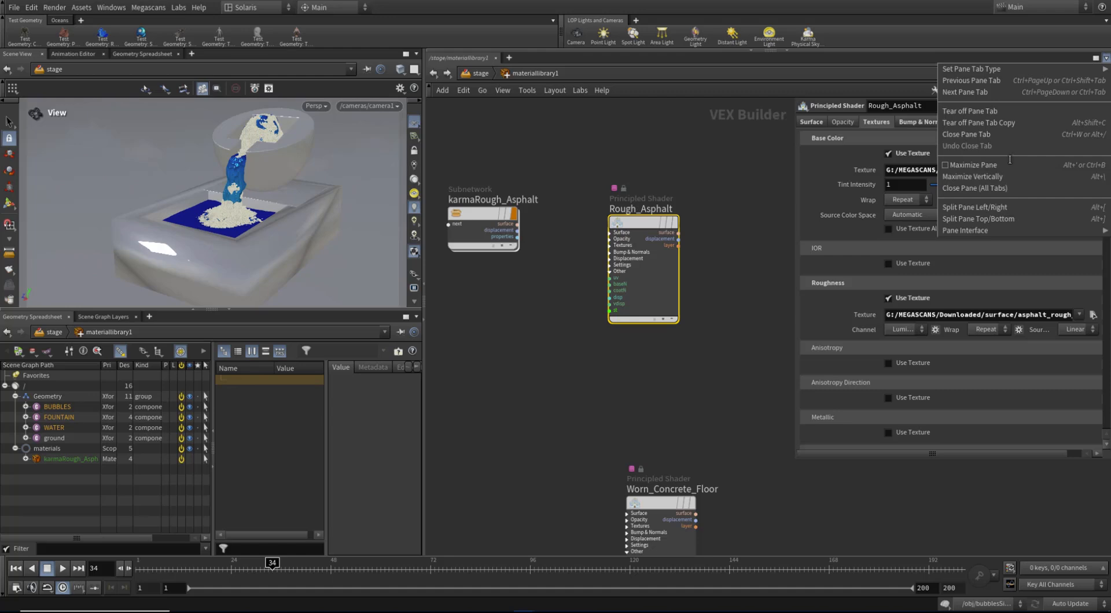
left_click(1017, 219)
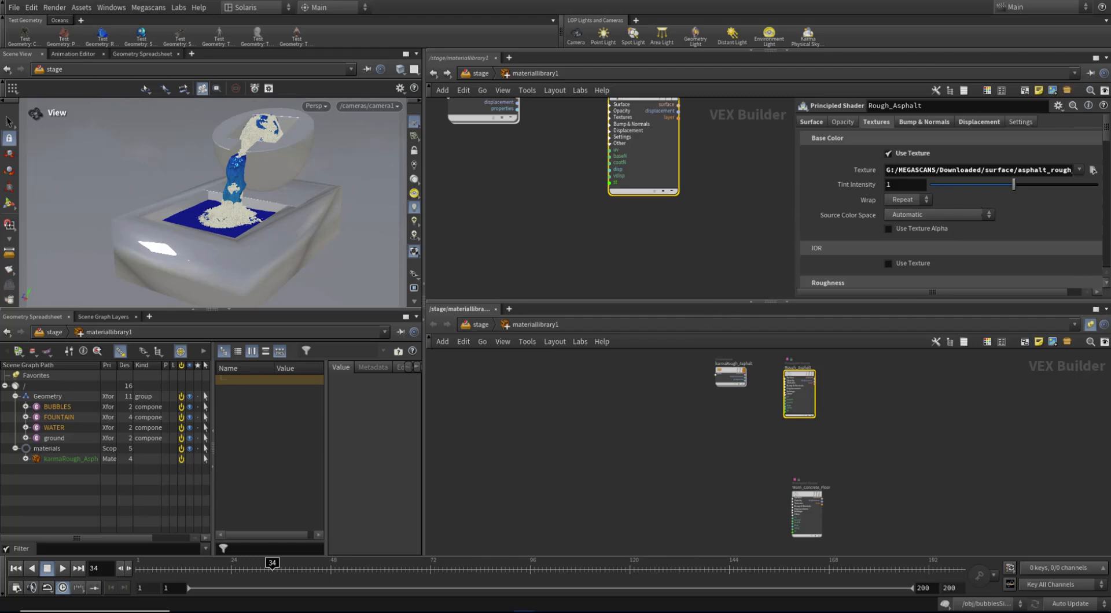
left_click(1106, 308)
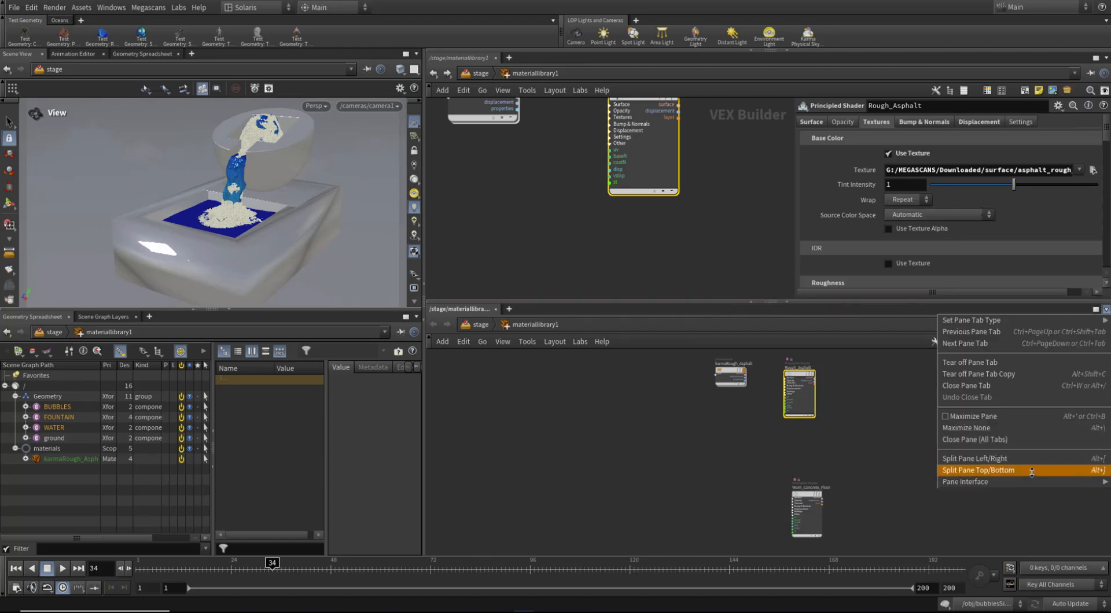
left_click(1039, 439)
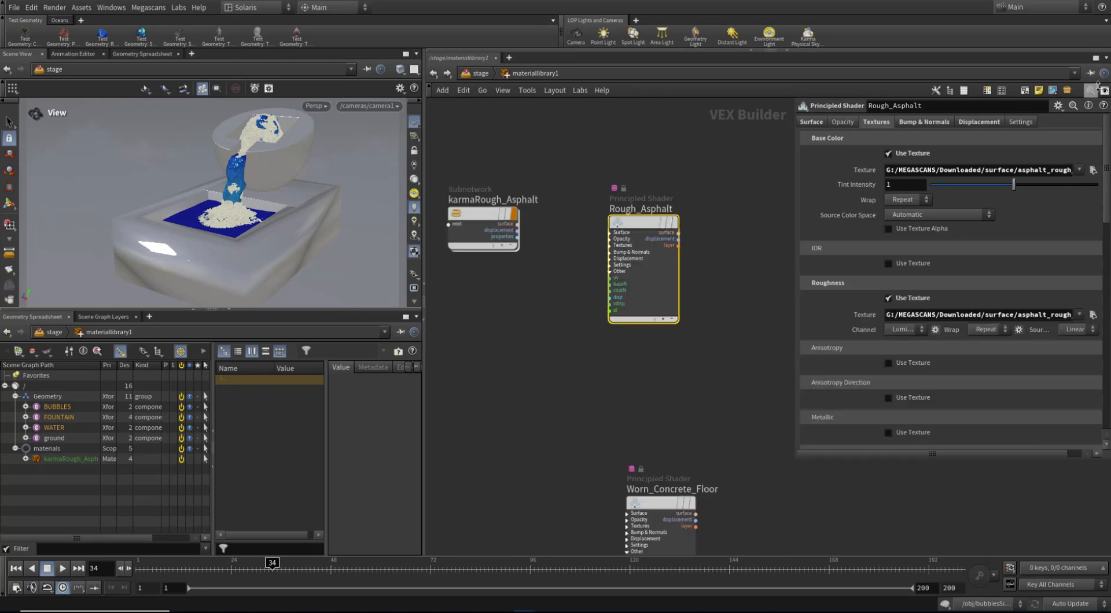
Split the network editor pane side by side, widen the pair, and show Rough_Asphalt's parameters in the second pane.
left_click(1106, 58)
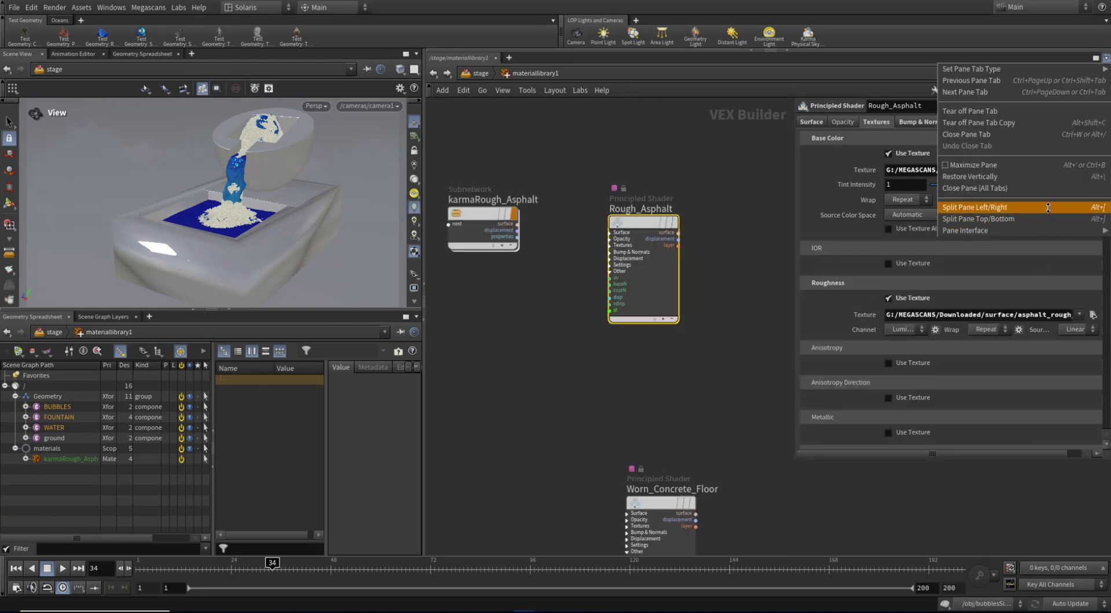
left_click(1030, 207)
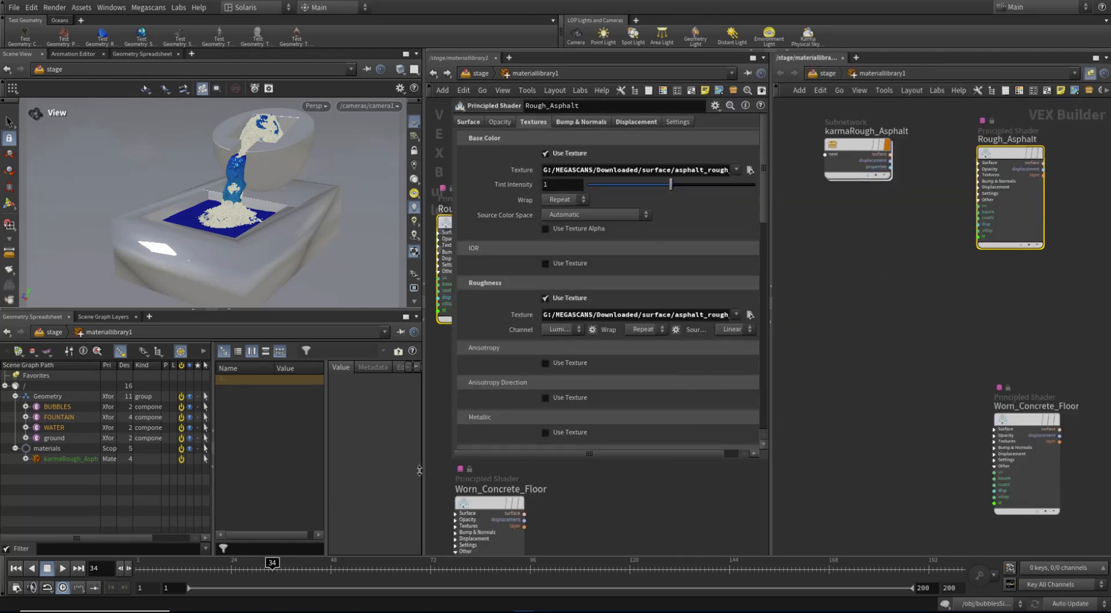
left_click_drag(424, 470, 560, 417)
middle_click_drag(891, 243, 766, 307)
key("p")
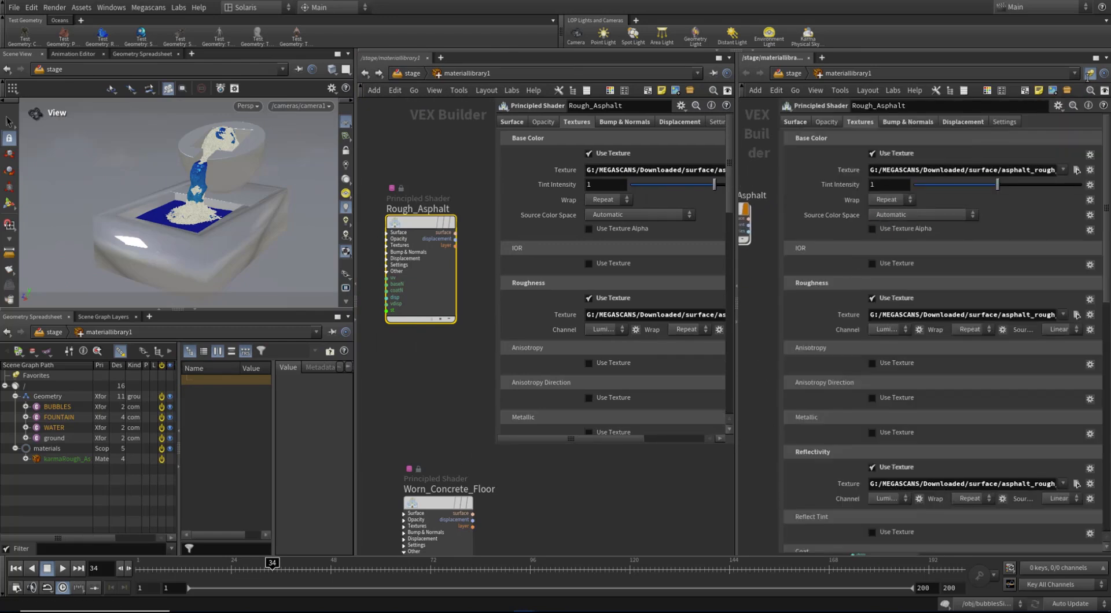
Go up to the stage and back inside materiallibrary1, and pin the second network pane there with Rough_Asphalt's parameters showing.
key("u")
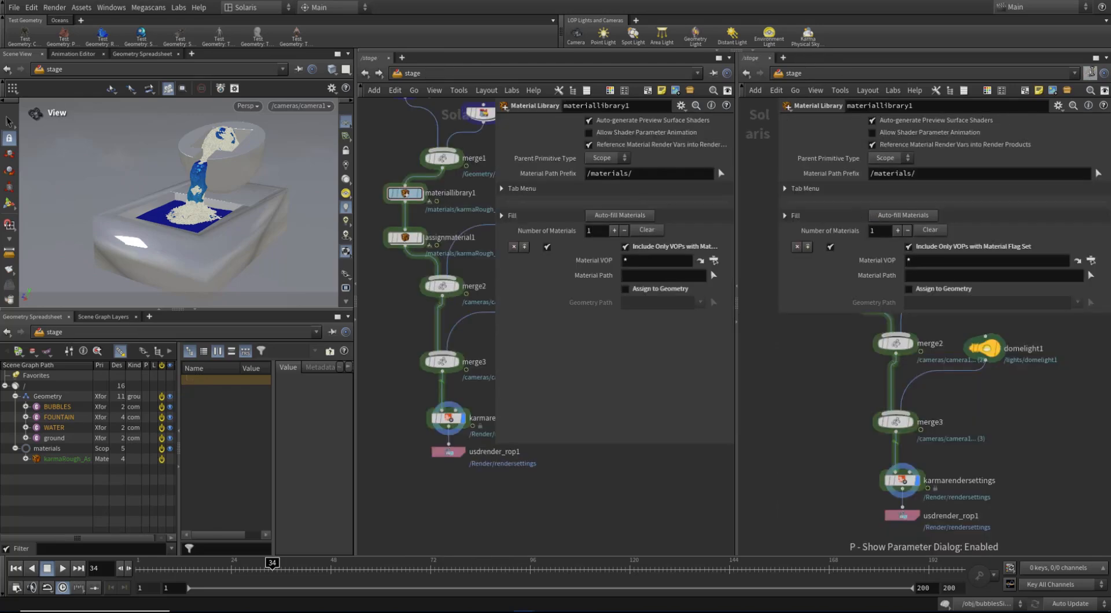
middle_click_drag(825, 357, 724, 538)
double_click(761, 433)
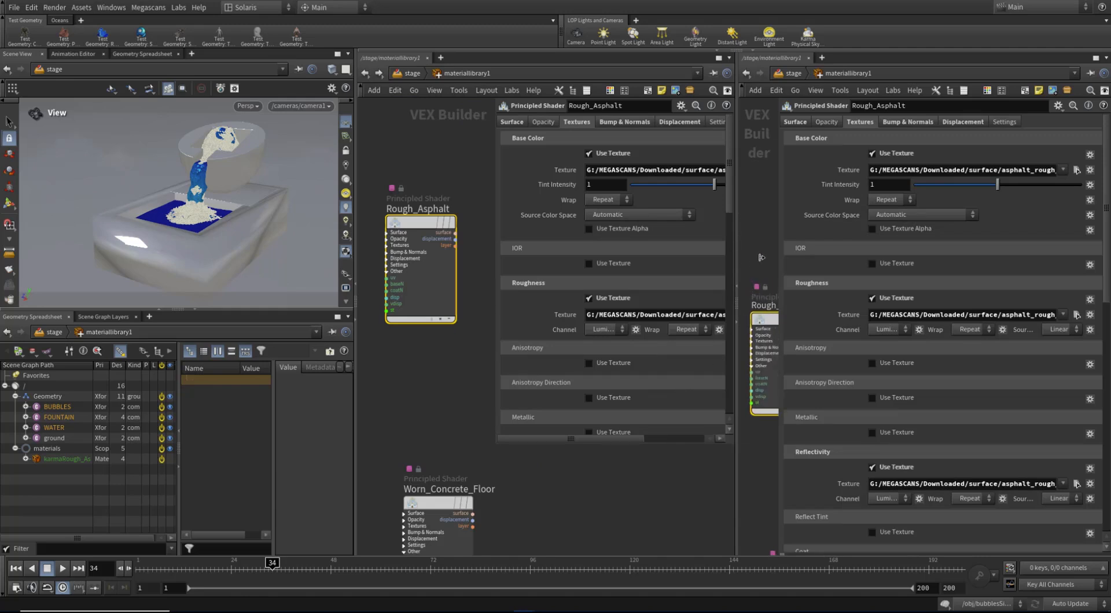
middle_click_drag(773, 263, 754, 250)
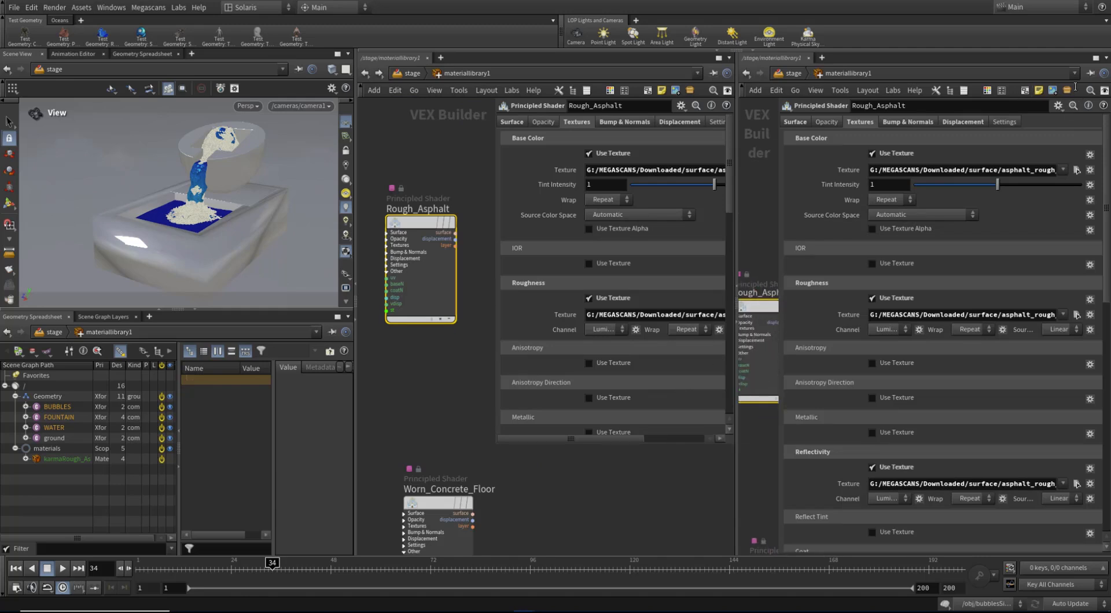
left_click(1090, 73)
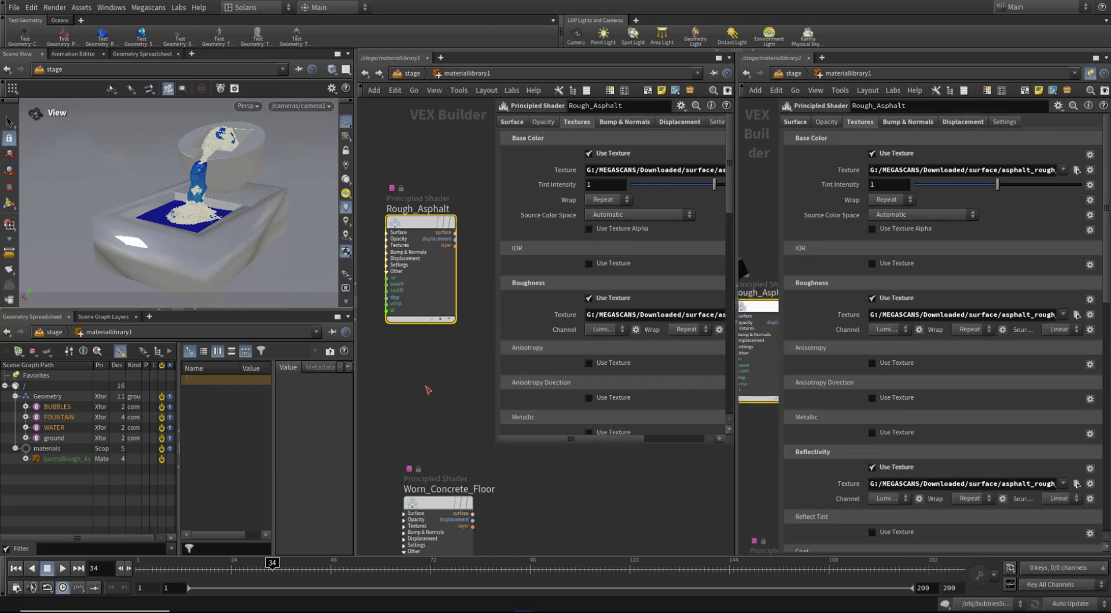
Select karmaRough_Asphalt in the first network pane, narrow its parameter overlay, and go inside the subnetwork.
left_click(438, 505)
middle_click_drag(428, 407, 523, 474)
left_click(373, 288)
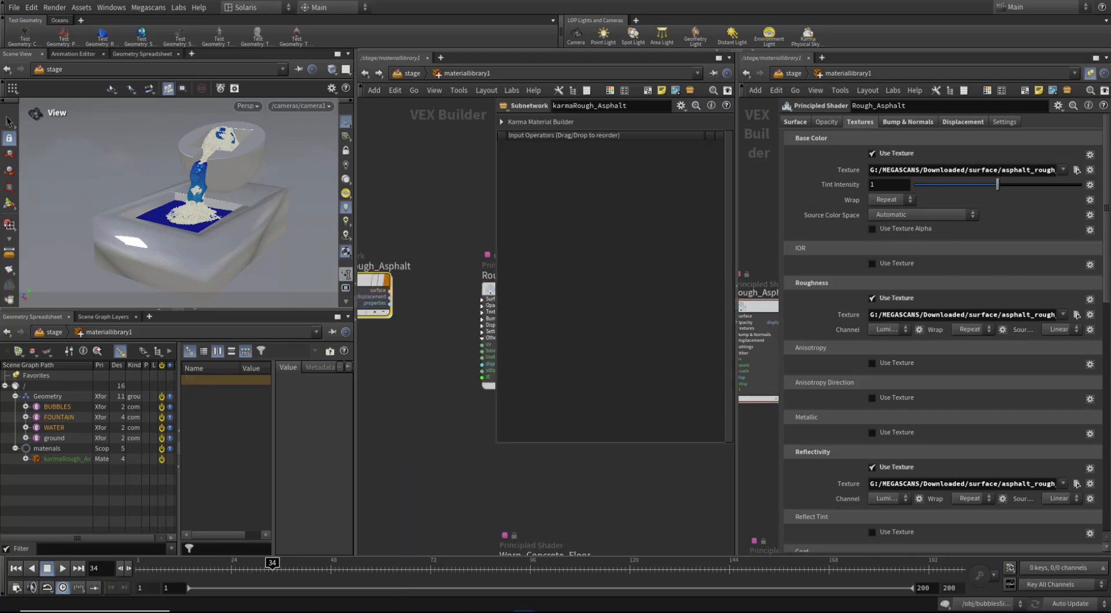
middle_click_drag(435, 317, 480, 345)
left_click_drag(497, 444, 572, 452)
scroll(452, 393, "up", 2)
middle_click_drag(451, 394, 454, 398)
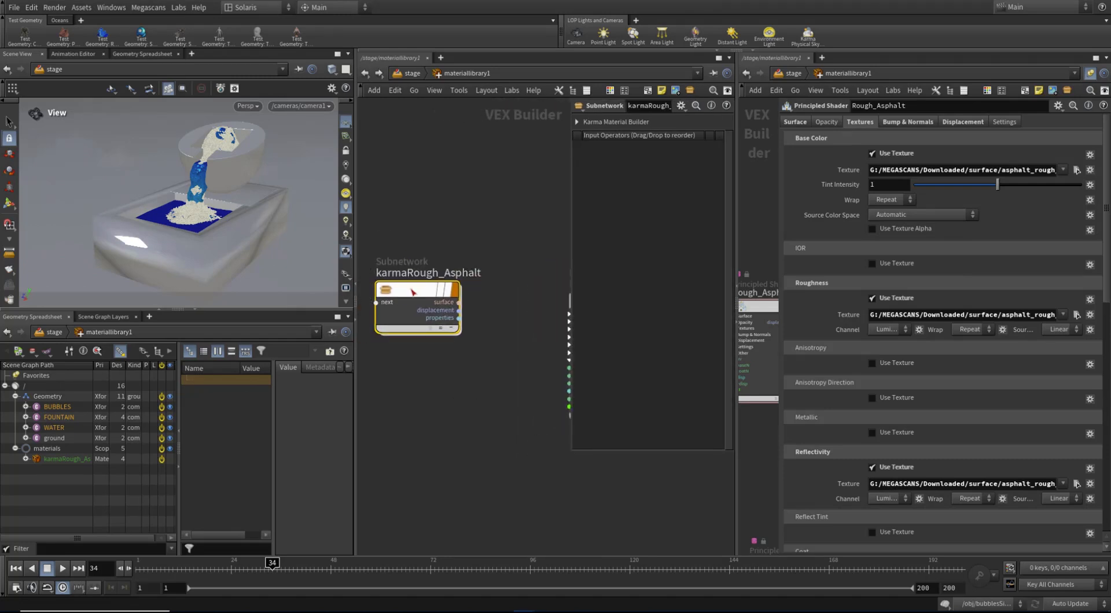
double_click(414, 292)
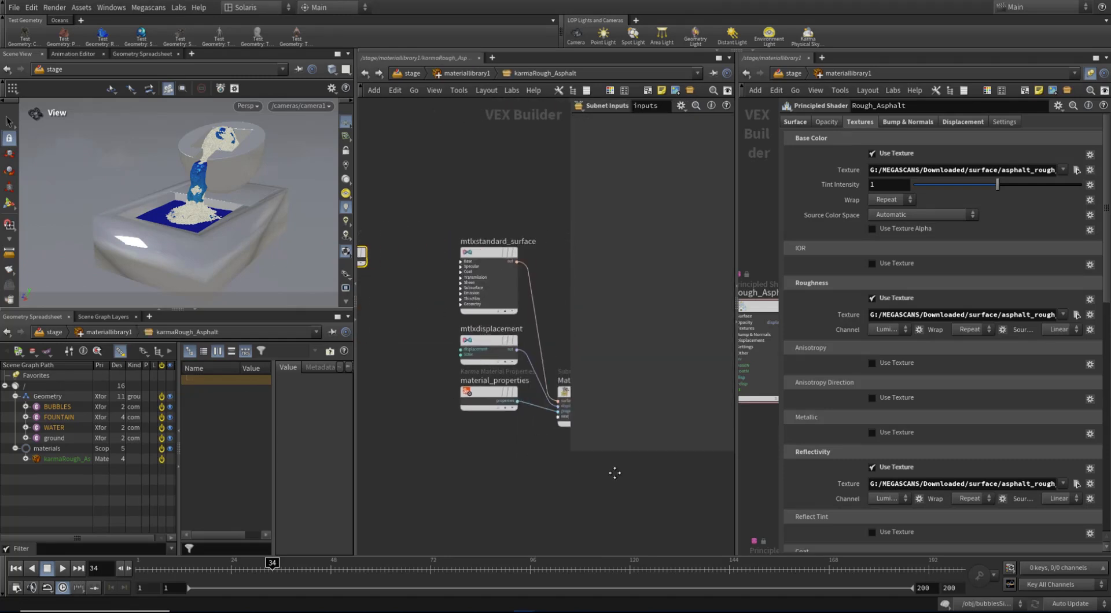
Widen the network view and place the Material_Outputs node beside the mtlxstandard_surface, mtlxdisplacement and material_properties nodes.
left_click_drag(353, 499, 328, 498)
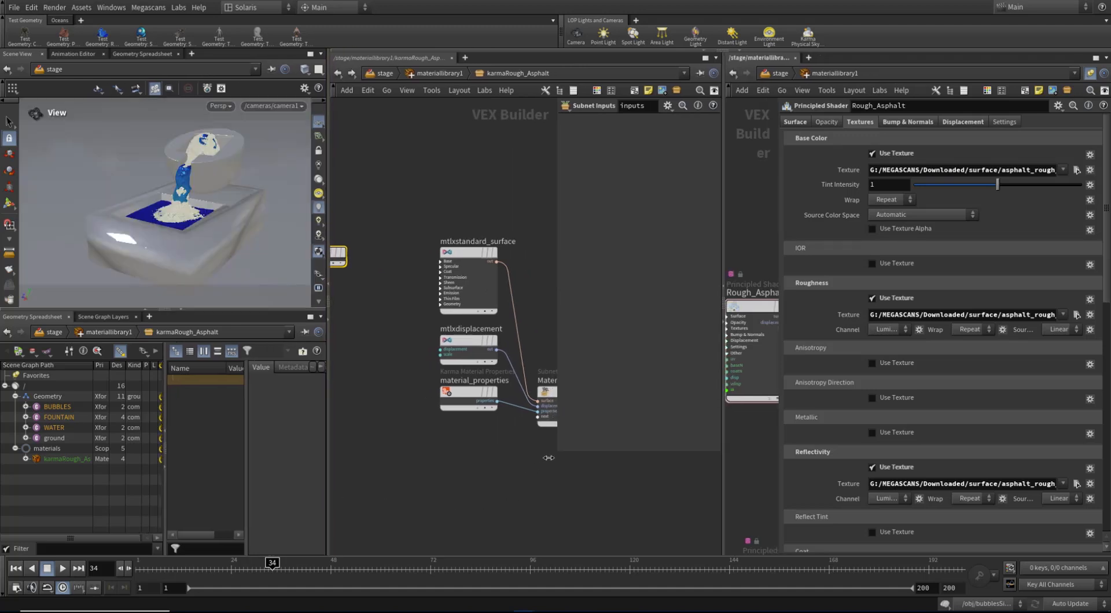
left_click_drag(555, 456, 619, 446)
left_click_drag(572, 394, 589, 323)
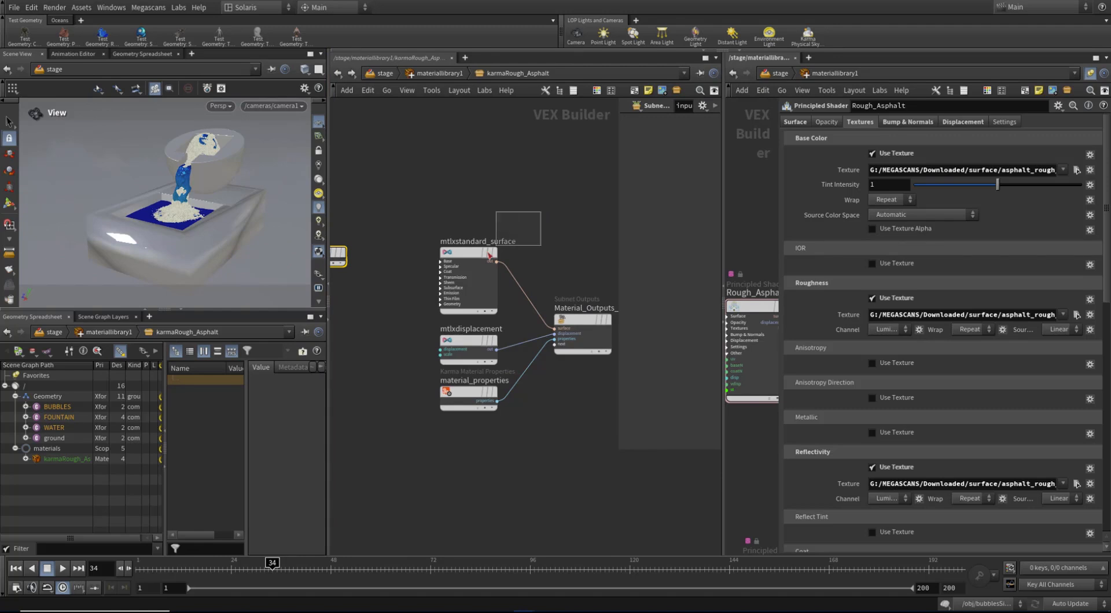
Widen the parameter overlay and examine the settings of mtlxstandard_surface, the material outputs node and mtlxdisplacement.
left_click(464, 270)
left_click_drag(618, 265, 490, 242)
key("h")
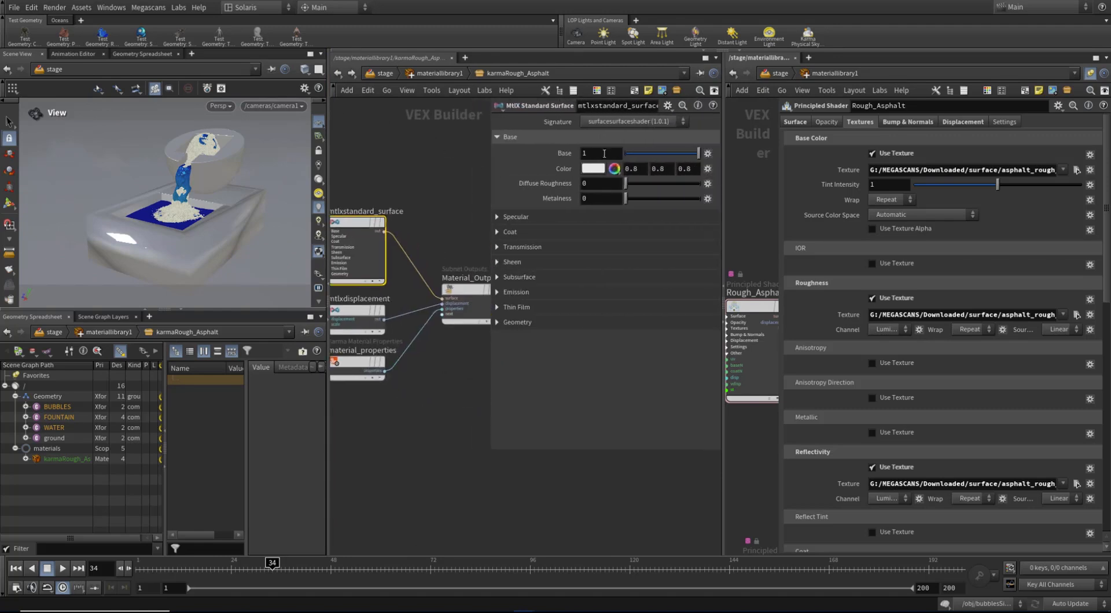
middle_click_drag(447, 360, 454, 381)
left_click(443, 298)
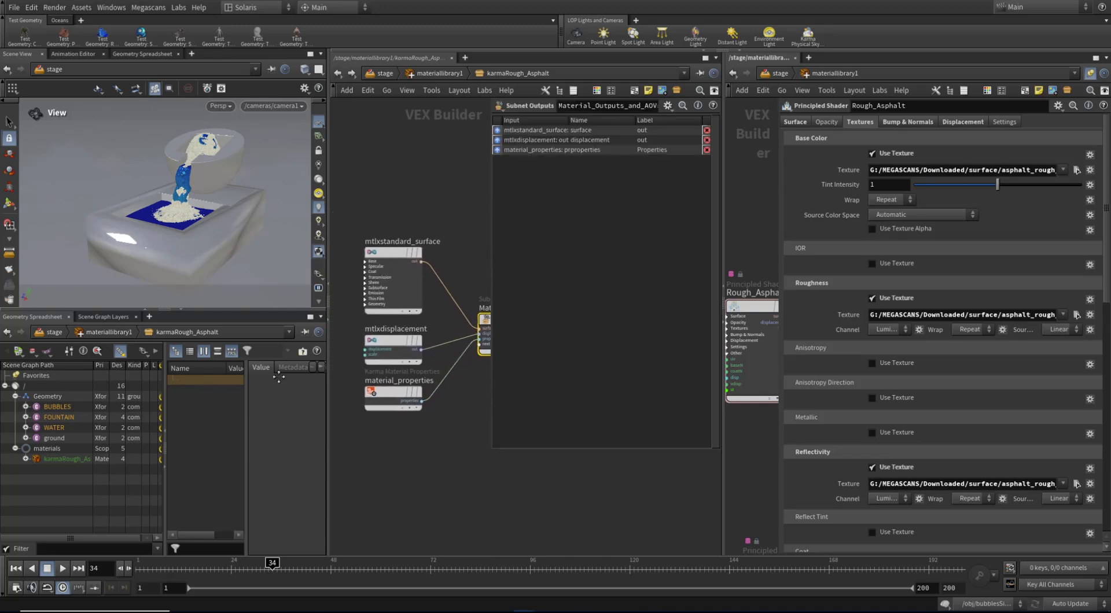
left_click_drag(338, 355, 406, 360)
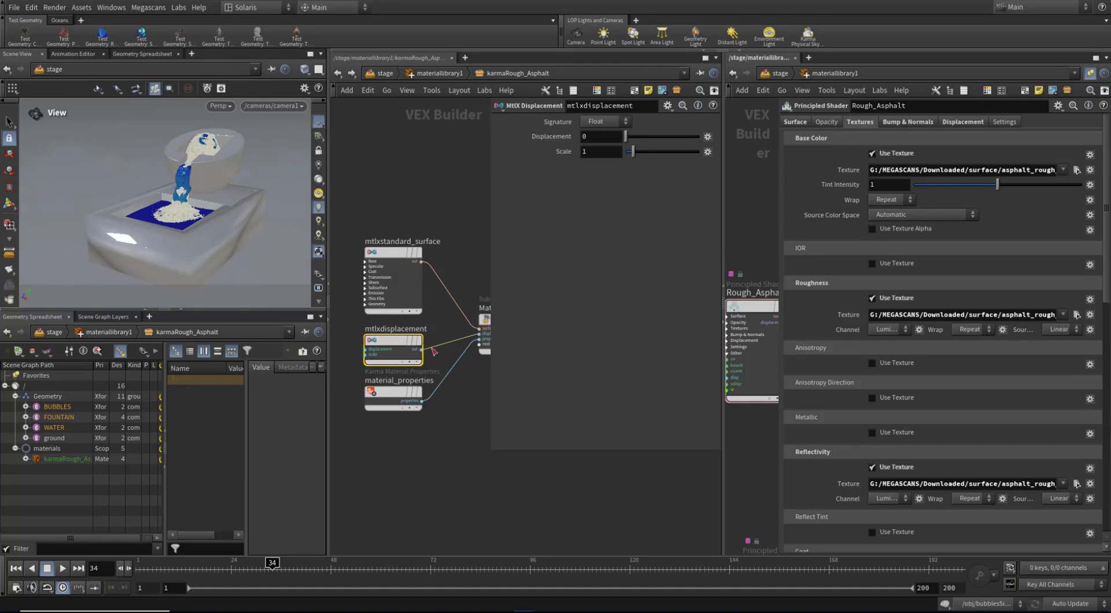
Examine the sampling, limits, uniform volume, shading and light settings of the material_properties node.
left_click(405, 398)
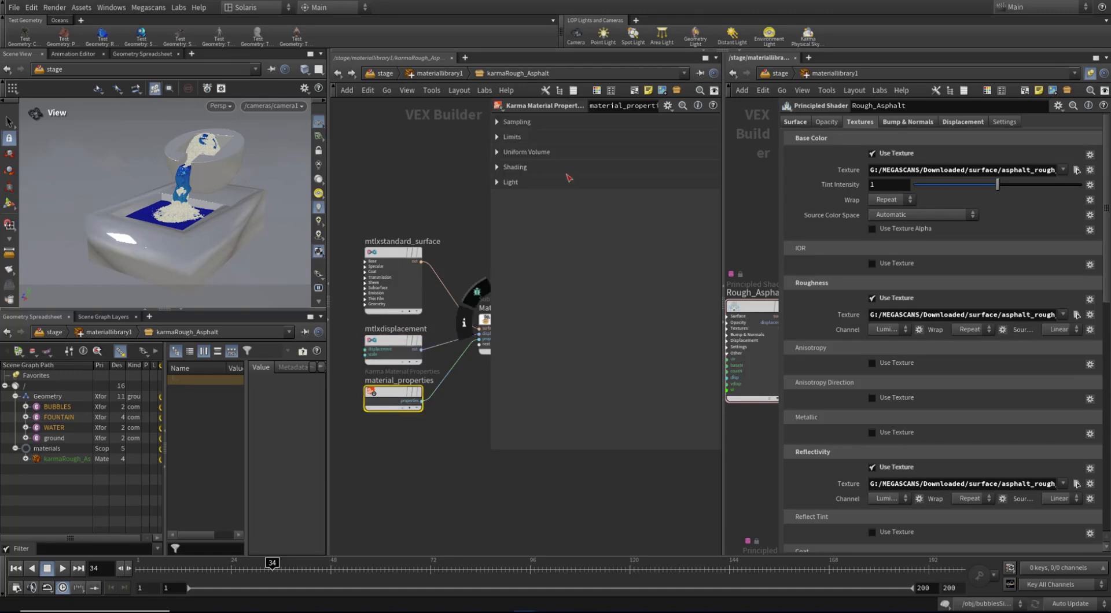
left_click(497, 123)
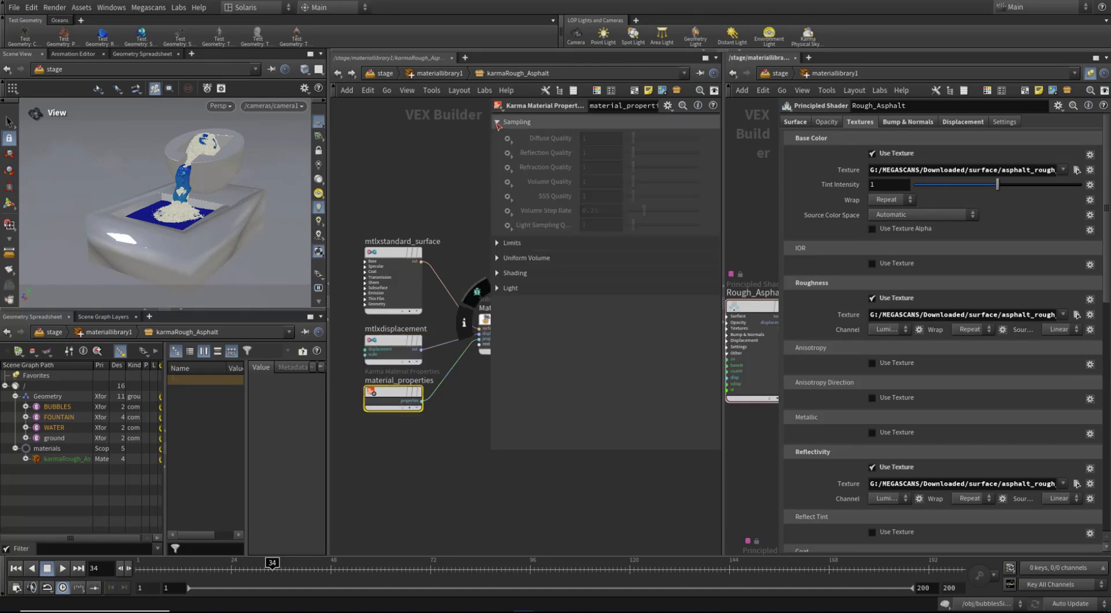
left_click(497, 288)
left_click(497, 273)
left_click(496, 258)
left_click(496, 243)
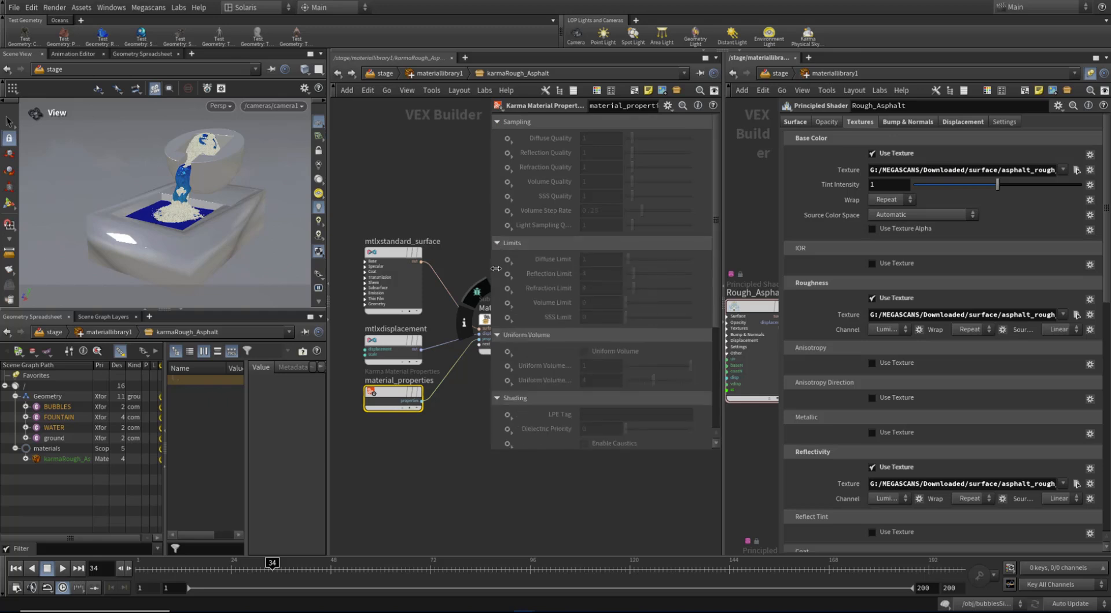
left_click(496, 243)
left_click(496, 258)
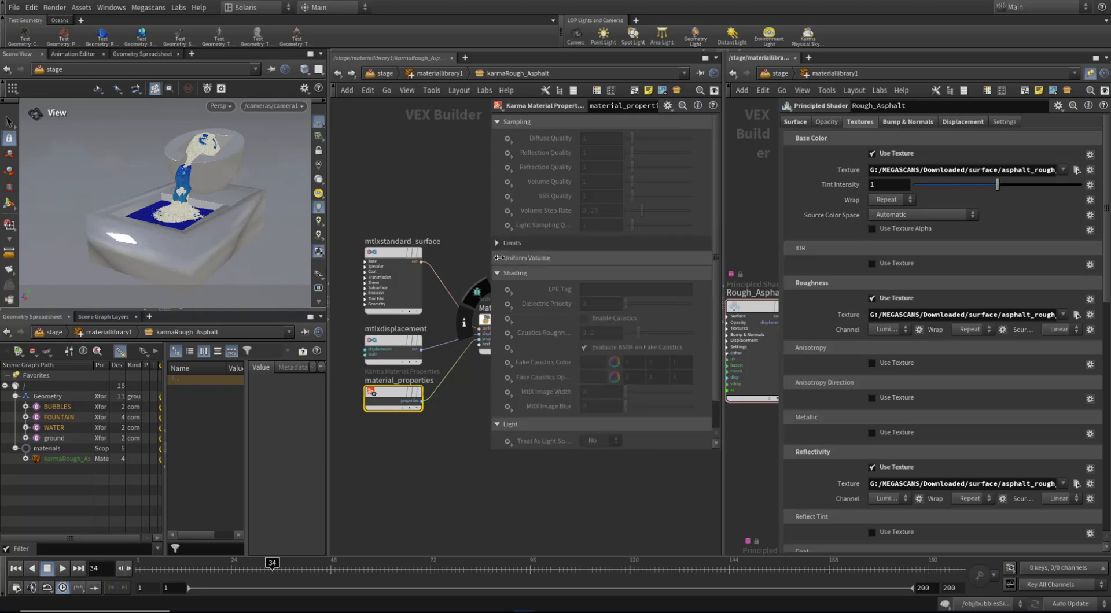
left_click(497, 273)
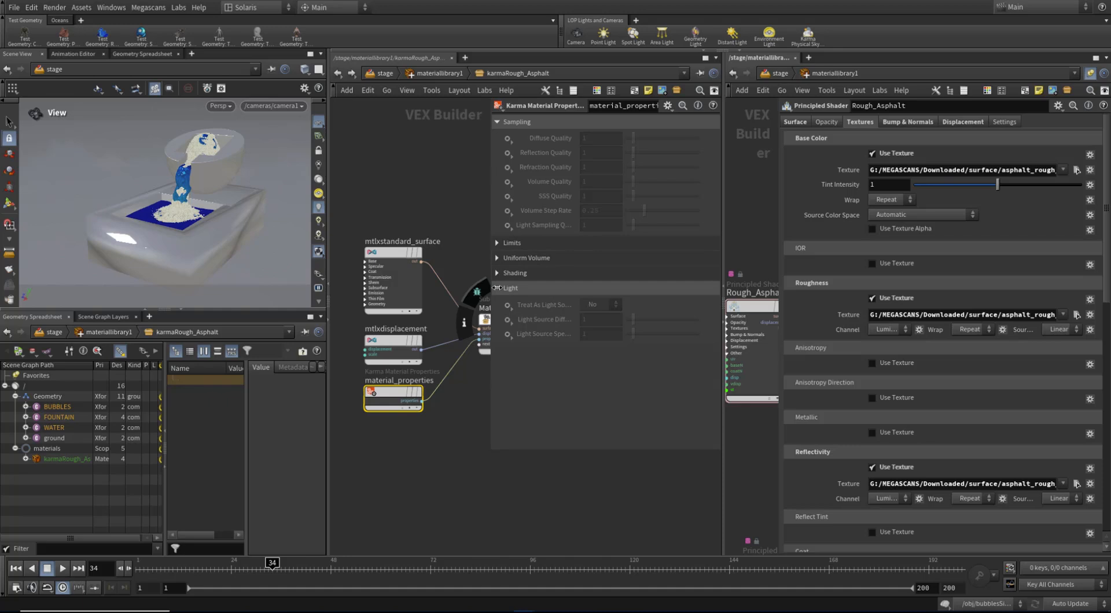
left_click(496, 288)
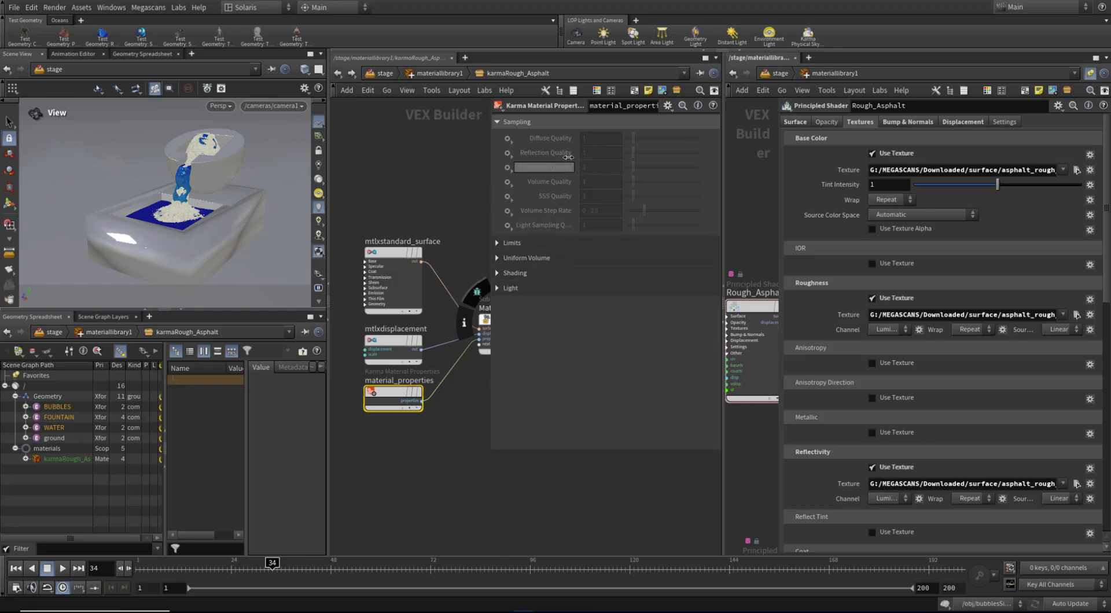
left_click(495, 243)
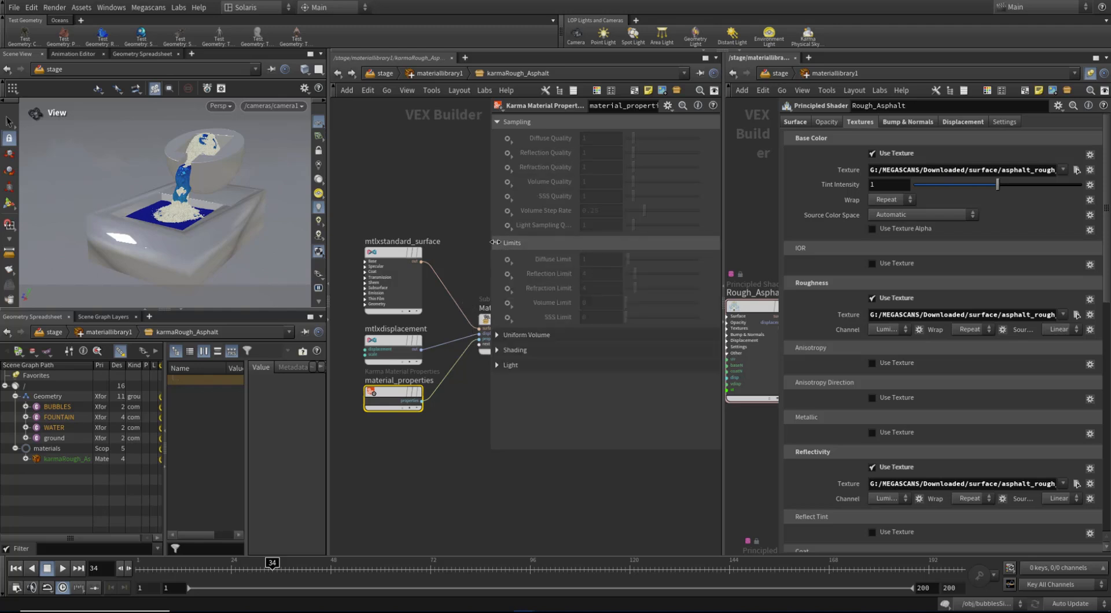
left_click(496, 242)
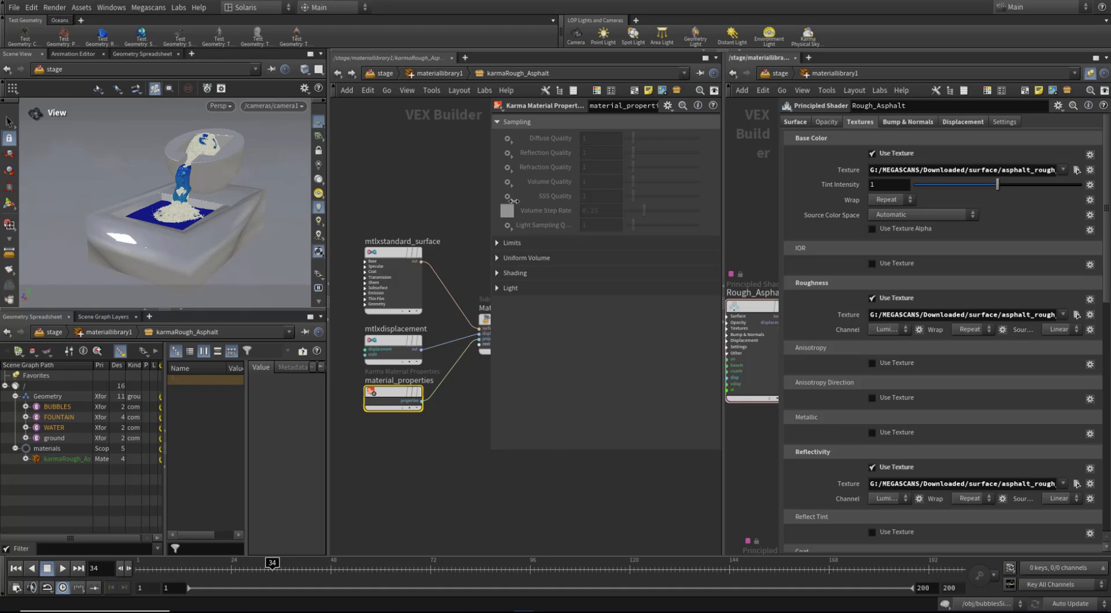
left_click(496, 122)
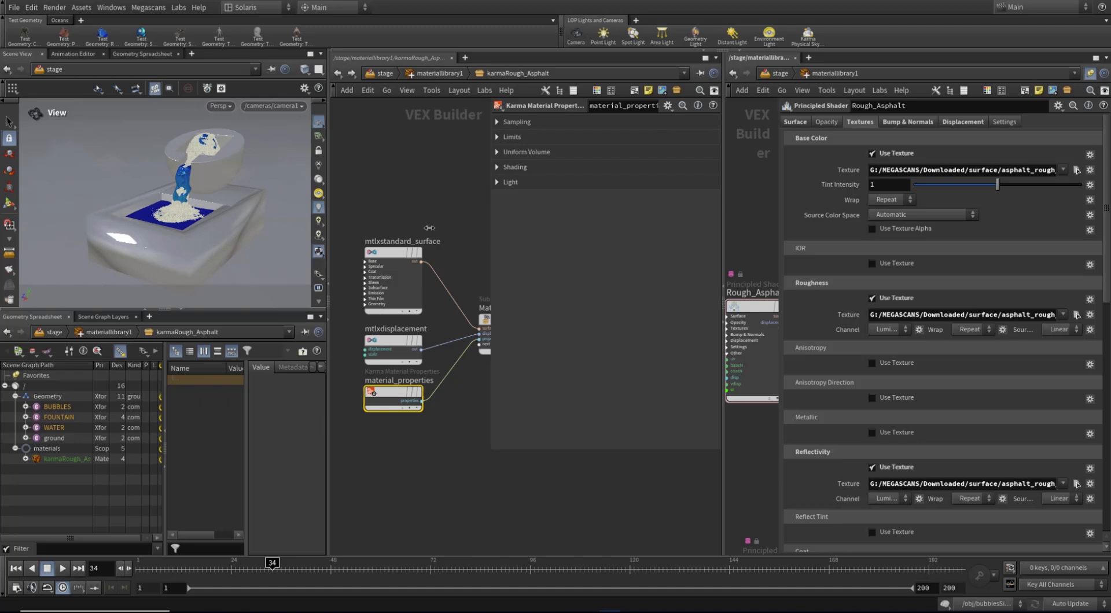
Narrow the parameter overlay and add an MtlX Tiled Image node to the left of mtlxstandard_surface.
left_click_drag(489, 450, 521, 446)
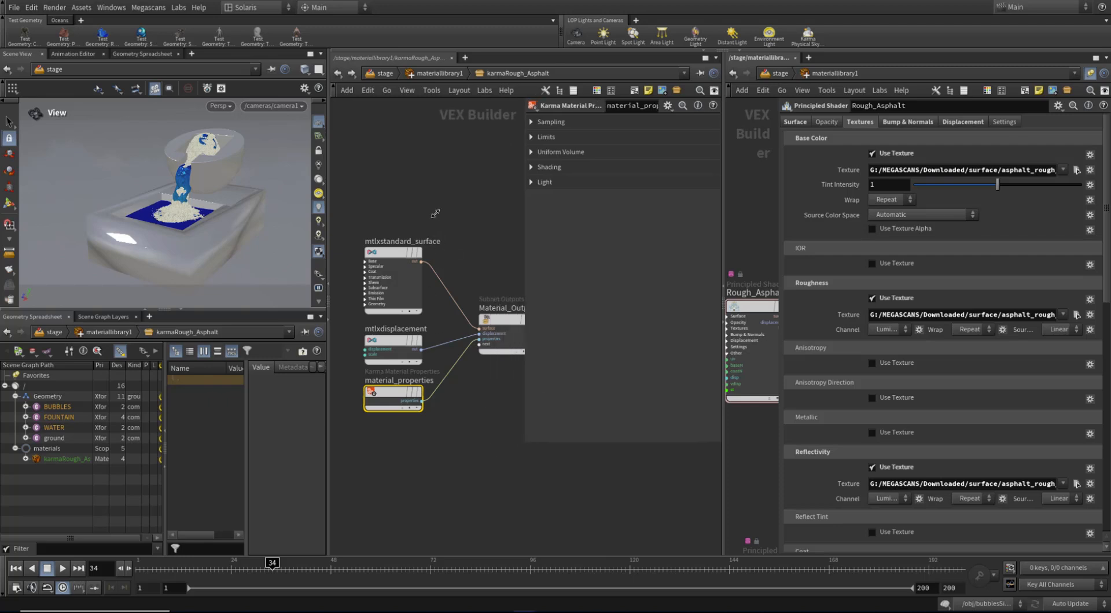
middle_click_drag(429, 205, 499, 256)
left_click(453, 338)
scroll(412, 346, "up", 2)
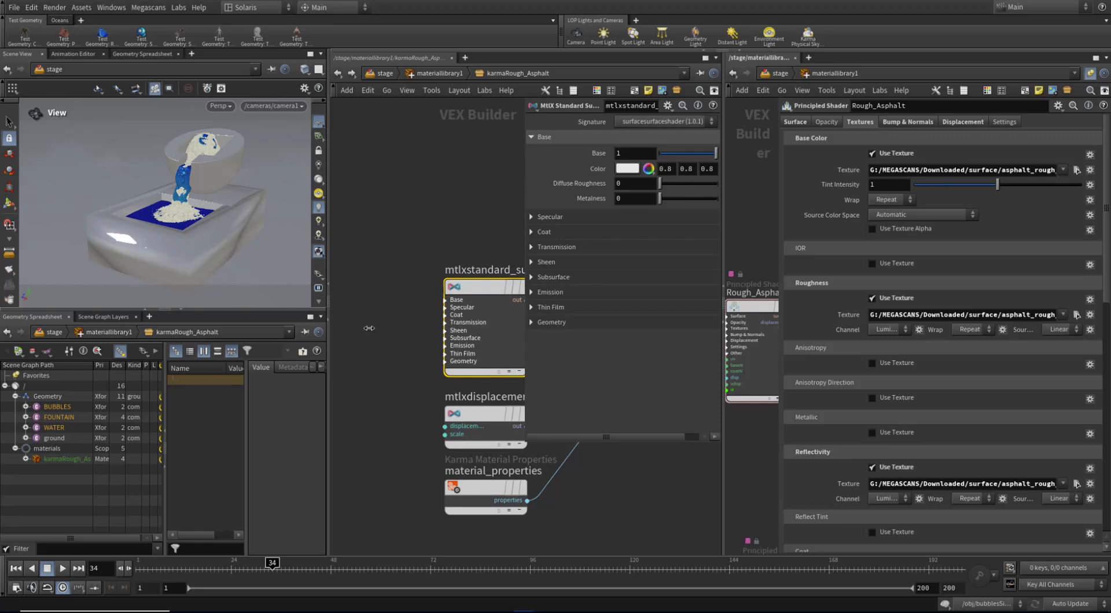
middle_click_drag(390, 322, 369, 312)
key("Tab")
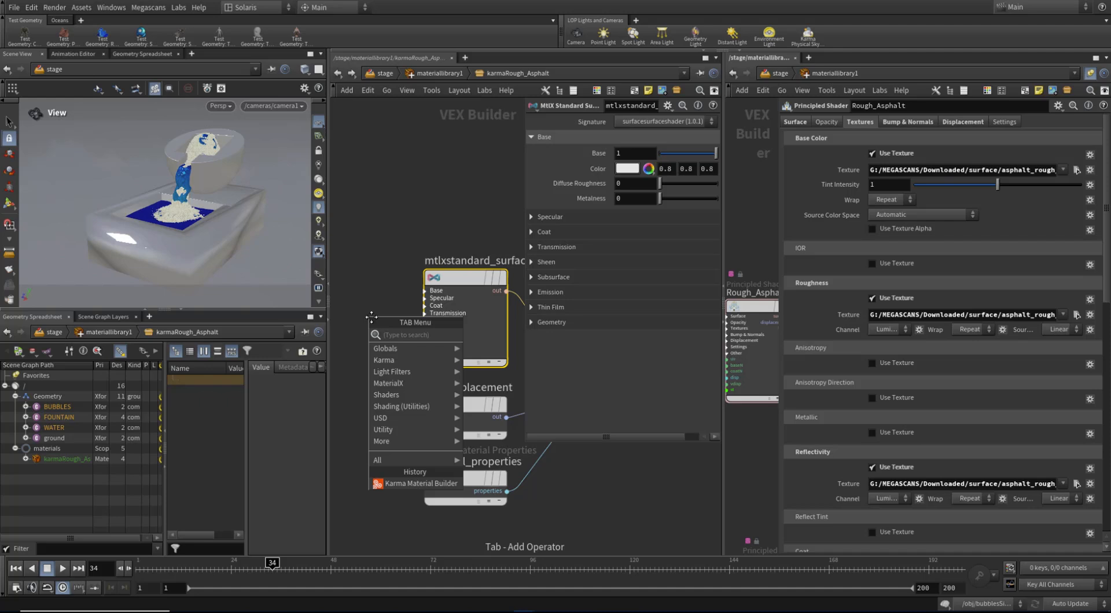
type("im")
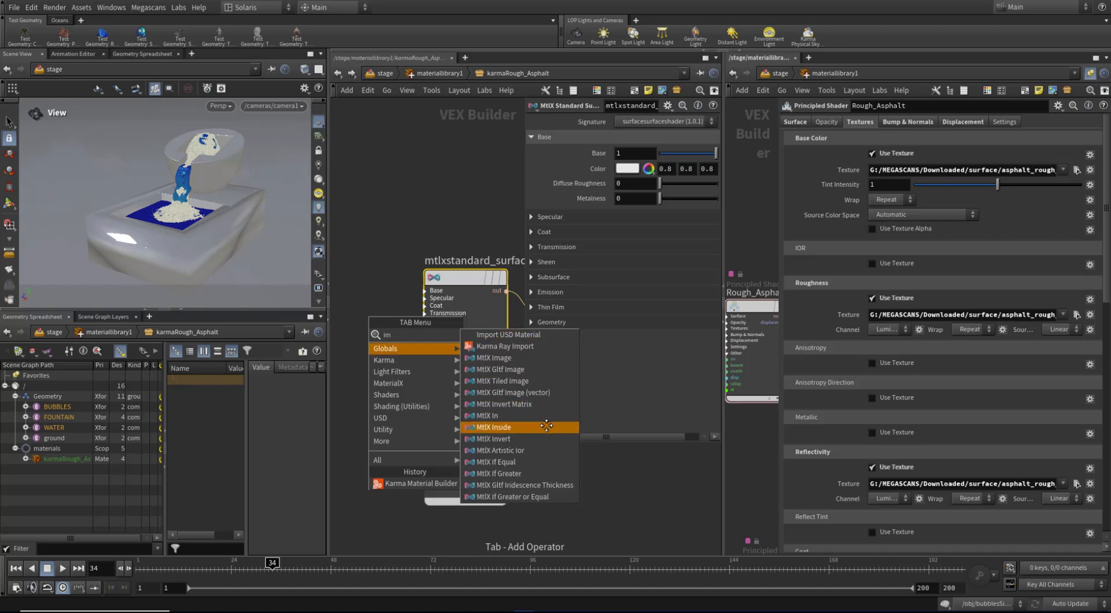
left_click(528, 381)
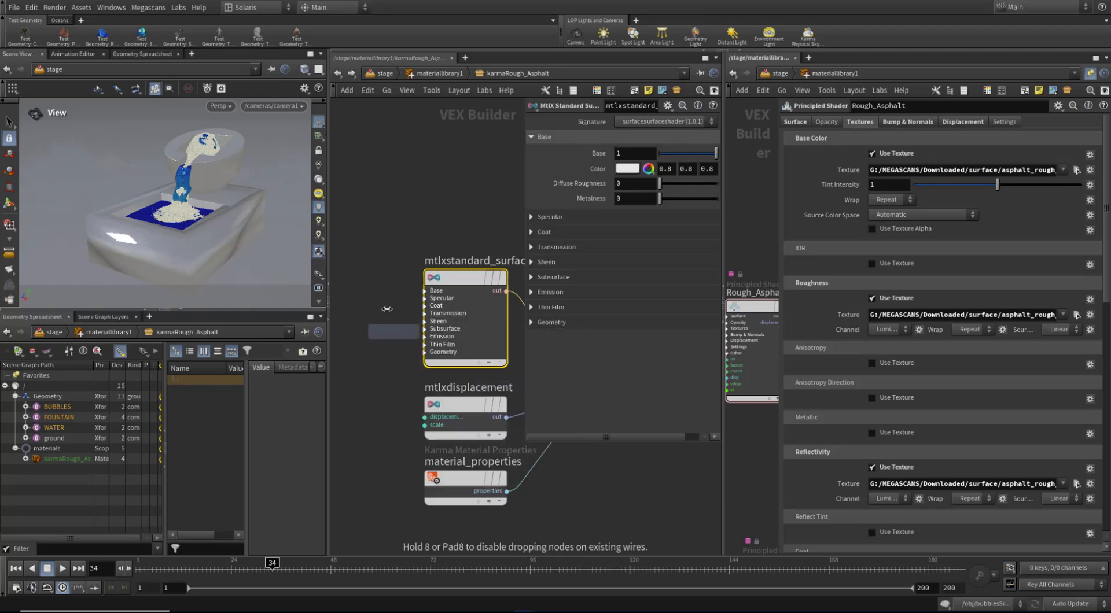
left_click(364, 269)
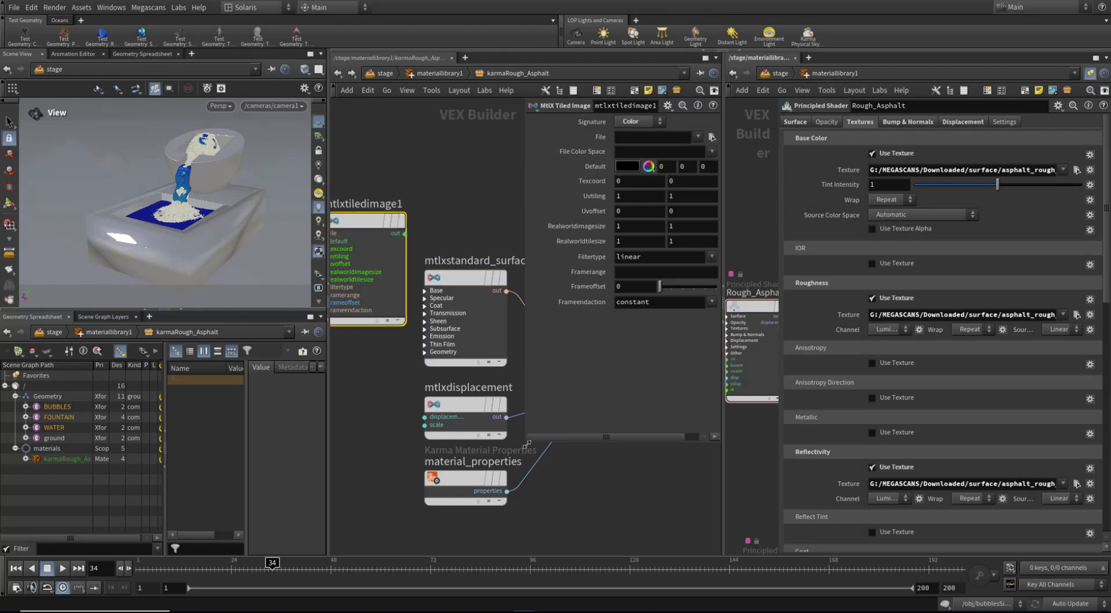
Enlarge the network editor pane, move the inputs node out of the way, and place mtlxtiledimage1 beside mtlxstandard_surface.
left_click_drag(527, 442, 570, 439)
middle_click_drag(369, 379, 456, 408)
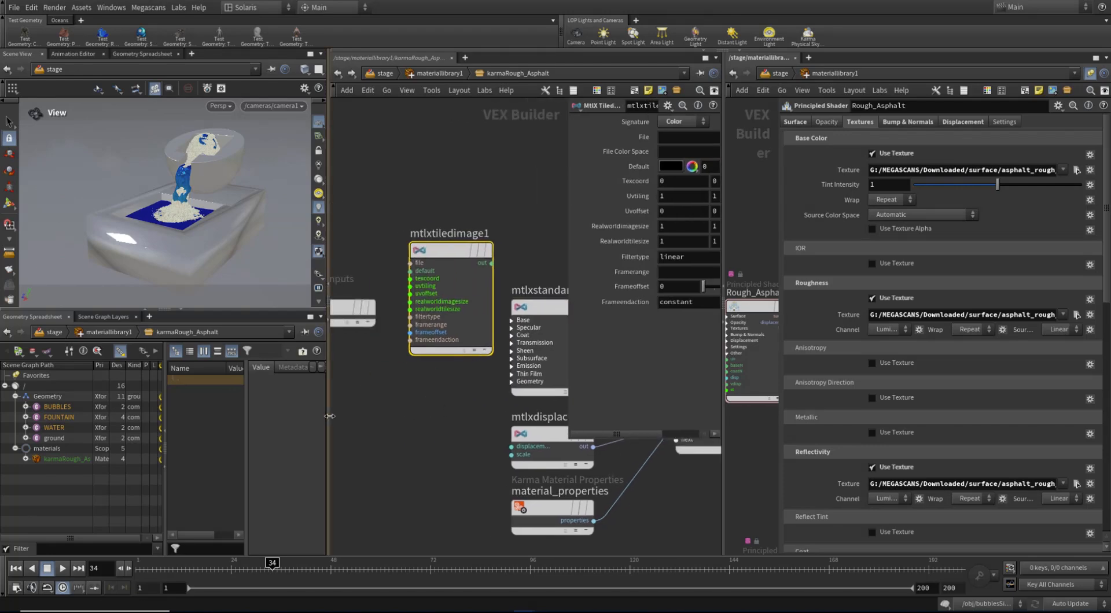
left_click_drag(319, 420, 225, 420)
left_click_drag(379, 232, 309, 347)
middle_click_drag(308, 266, 342, 226)
scroll(343, 226, "up", 1)
left_click_drag(278, 272, 245, 168)
middle_click_drag(347, 228, 301, 198)
left_click_drag(289, 269, 279, 236)
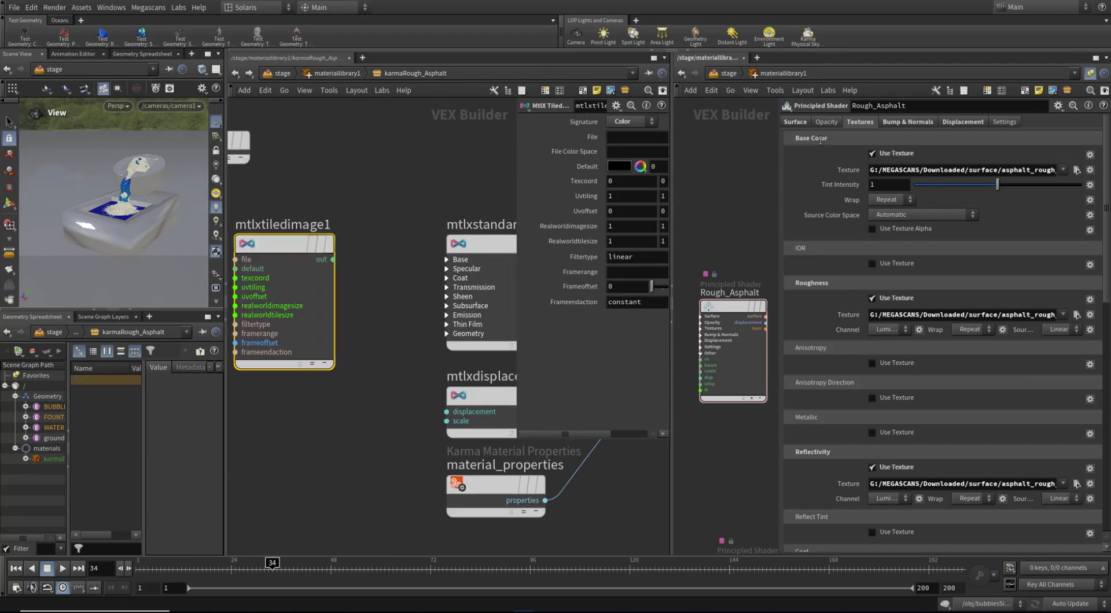
Rename the mtlxtiledimage1 node as BASE.
double_click(270, 226)
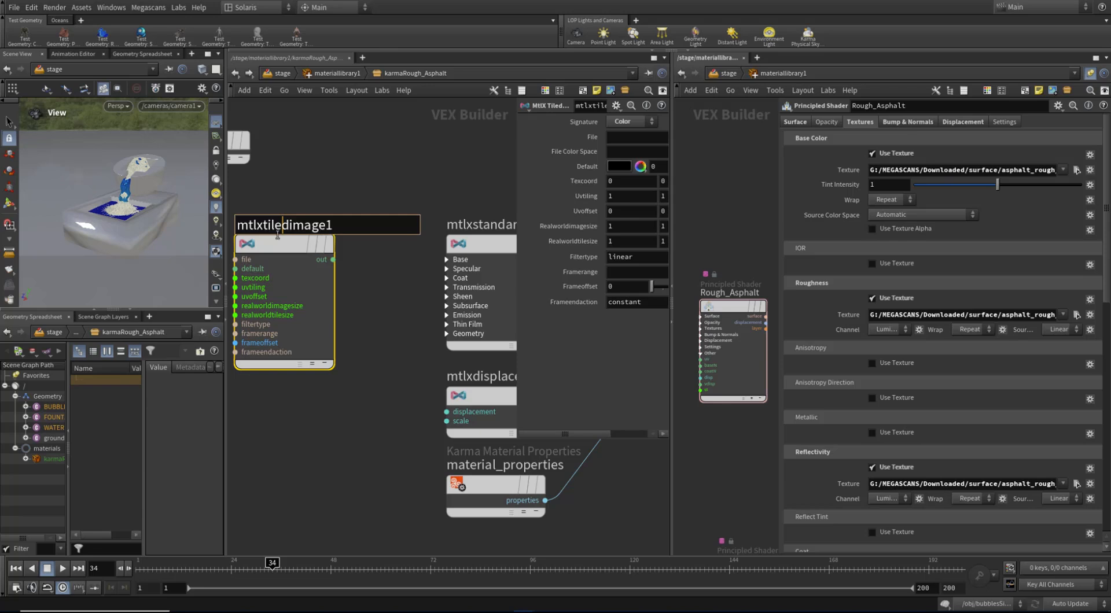
double_click(307, 226)
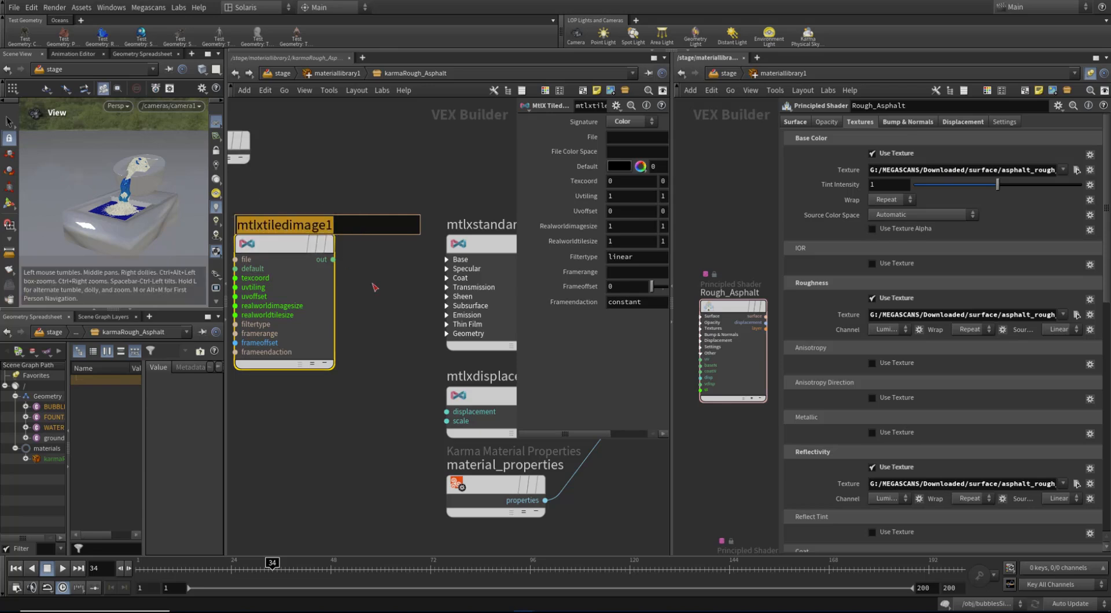
type("BASE")
key("Return")
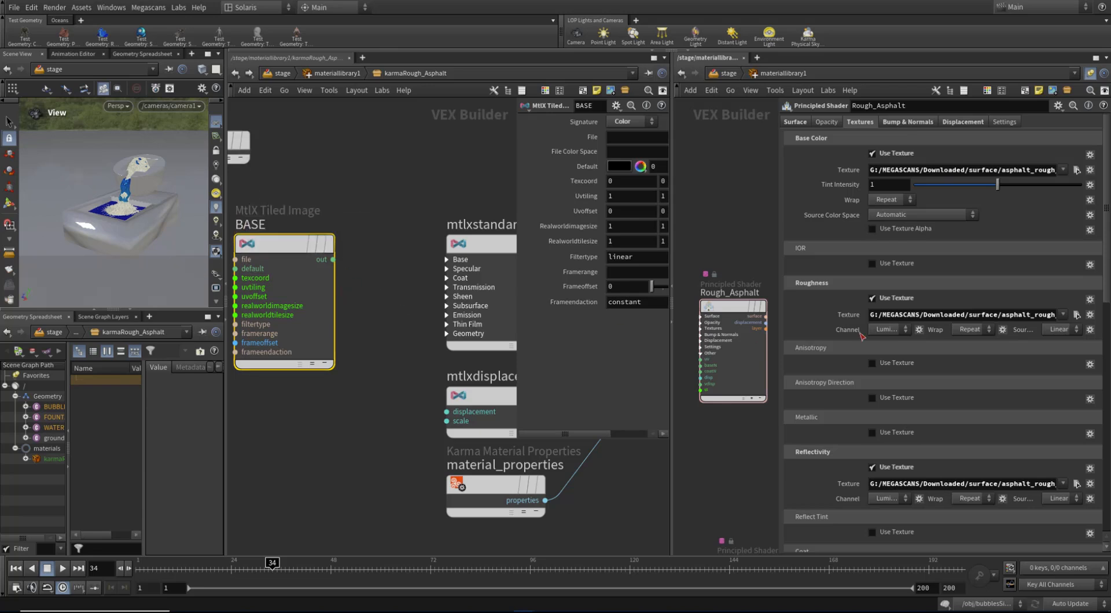
Duplicate the BASE tiled image node below itself, rename the copy as ROUGH, and arrange both nodes beside mtlxstandard_surface.
left_click_drag(268, 242, 274, 444, "alt")
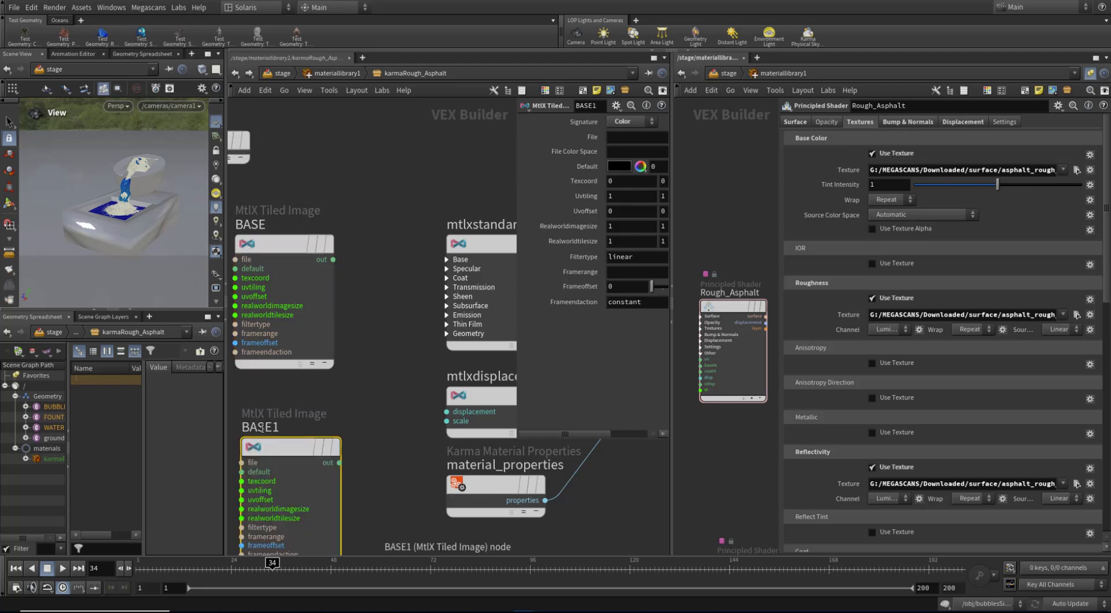
double_click(265, 428)
type("ROUGH")
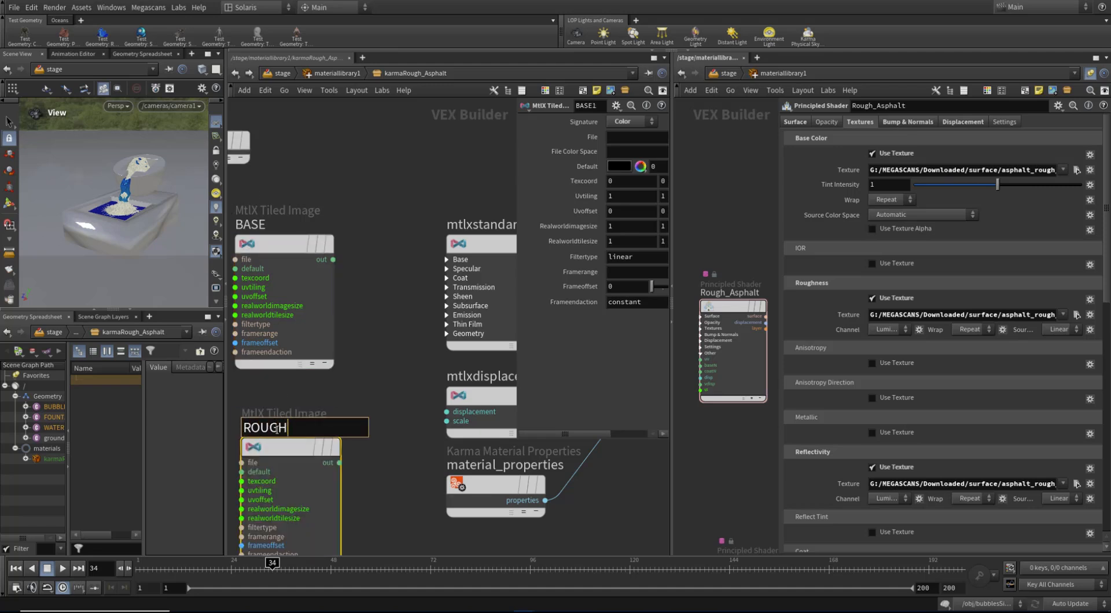
key("Return")
left_click_drag(413, 209, 325, 409)
left_click_drag(373, 322, 324, 342)
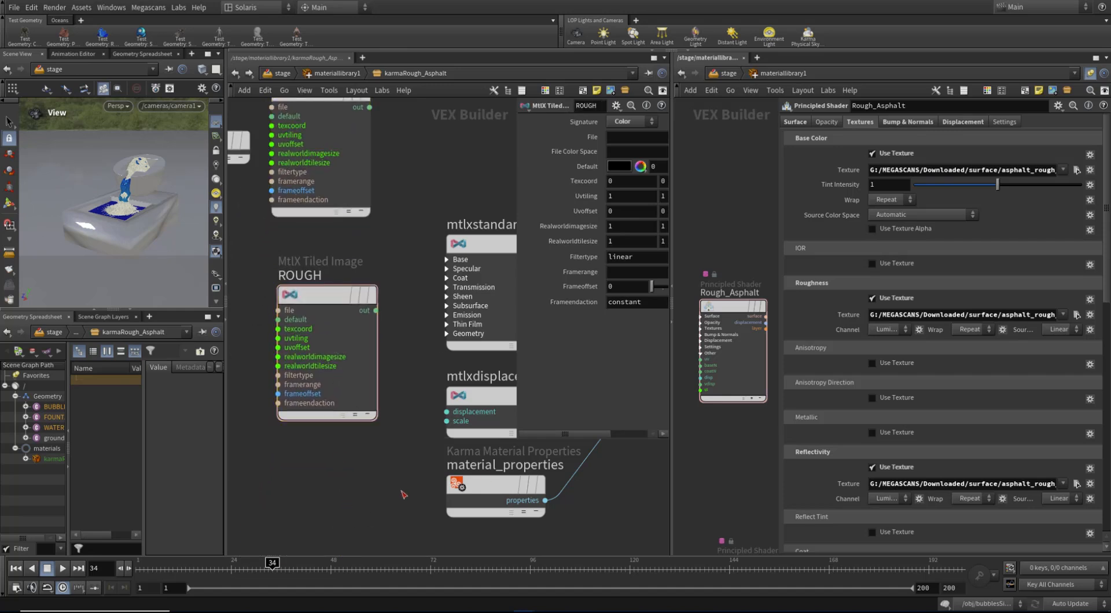
Duplicate the ROUGH node for the reflectivity texture, rename the copy as SPEC, and place it directly below ROUGH.
left_click(323, 347)
scroll(919, 408, "down", 3)
scroll(919, 408, "down", 2)
mouse_move(346, 302)
left_click_drag(346, 302, 338, 450, "alt")
double_click(304, 430)
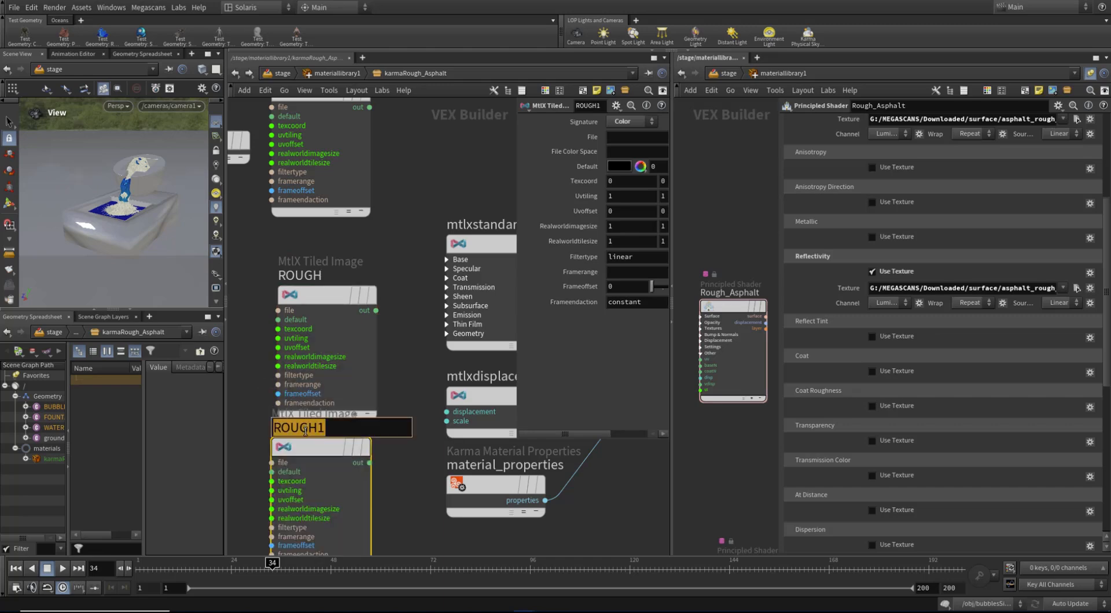
type("SPEC")
key("Return")
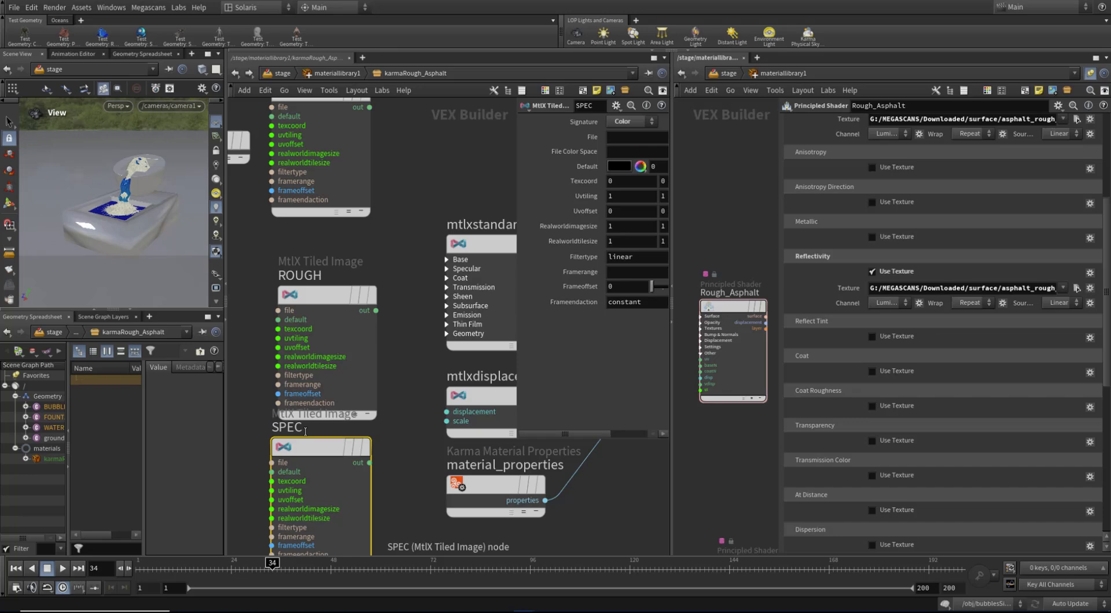
left_click_drag(303, 444, 310, 457)
Examine the Specular parameters of mtlxstandard_surface and compare them with the texture slots of the Rough_Asphalt shader.
left_click(466, 269)
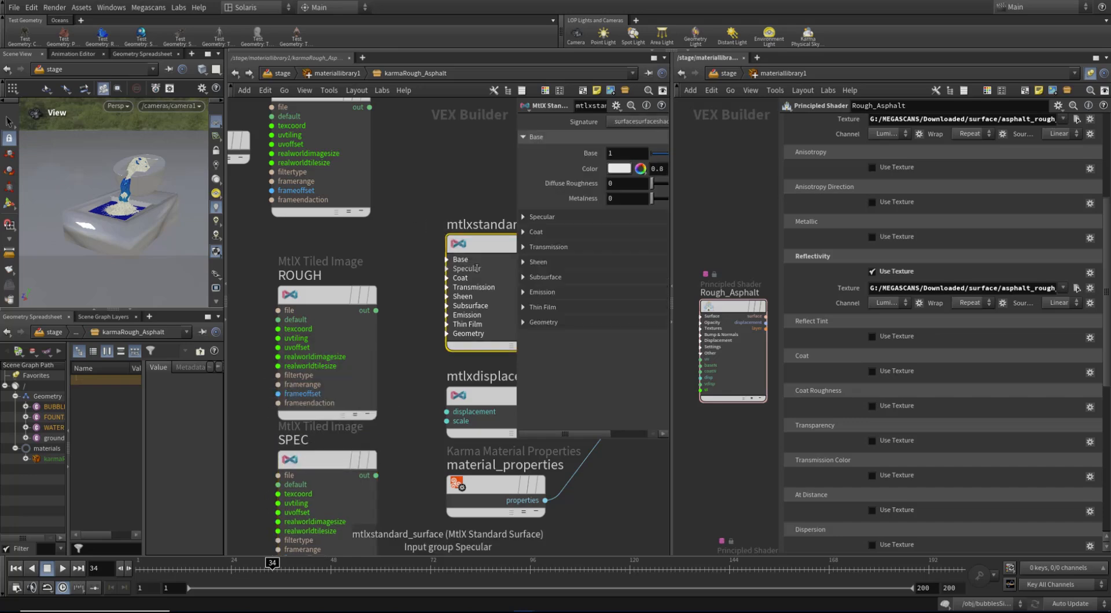
left_click(525, 216)
left_click(627, 233)
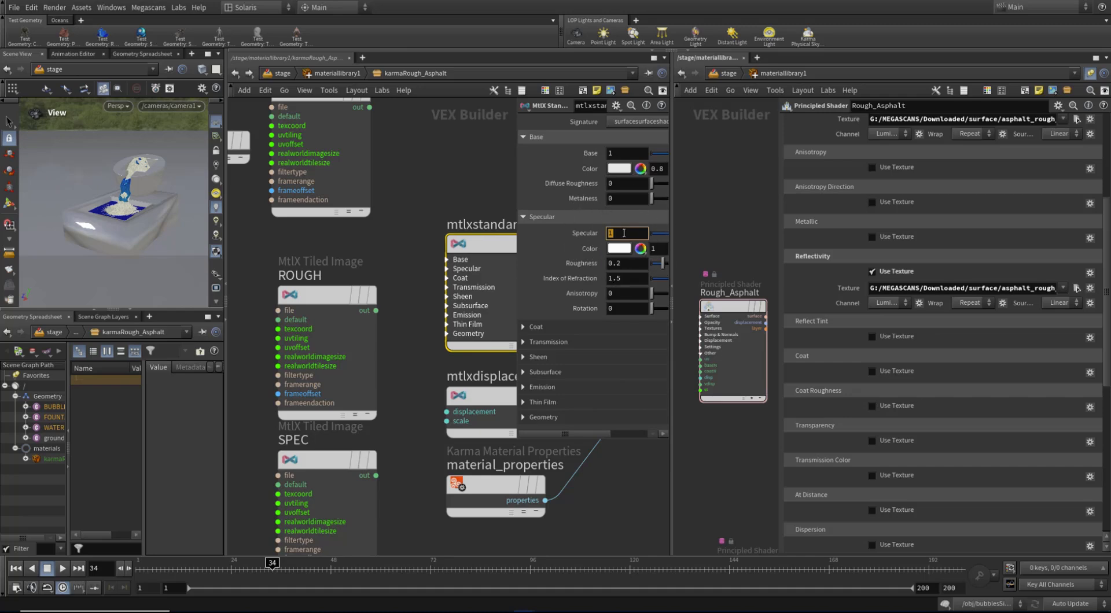
scroll(840, 386, "down", 1)
scroll(840, 386, "down", 2)
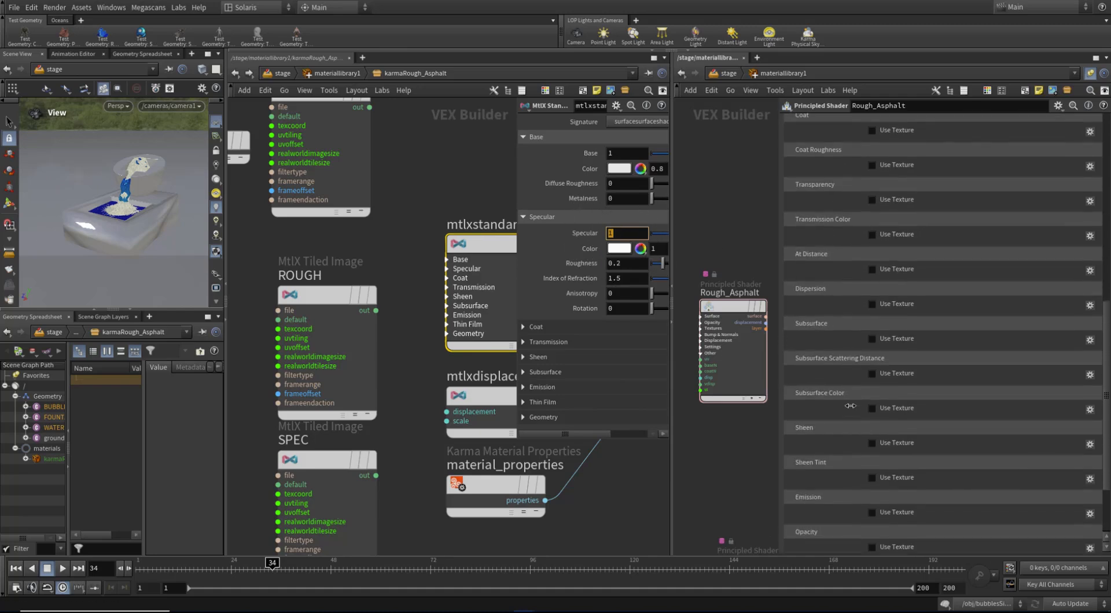
scroll(844, 395, "up", 10)
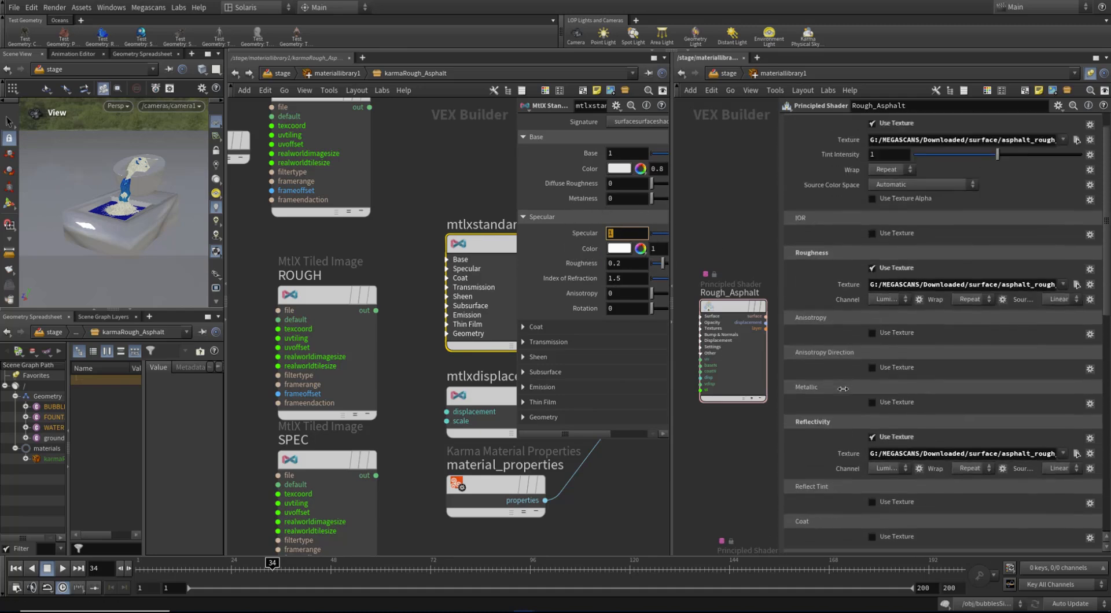
Check Rough_Asphalt's bump and normal settings, duplicate the SPEC node below the others, and rename the copy as NORMAL.
left_click(904, 122)
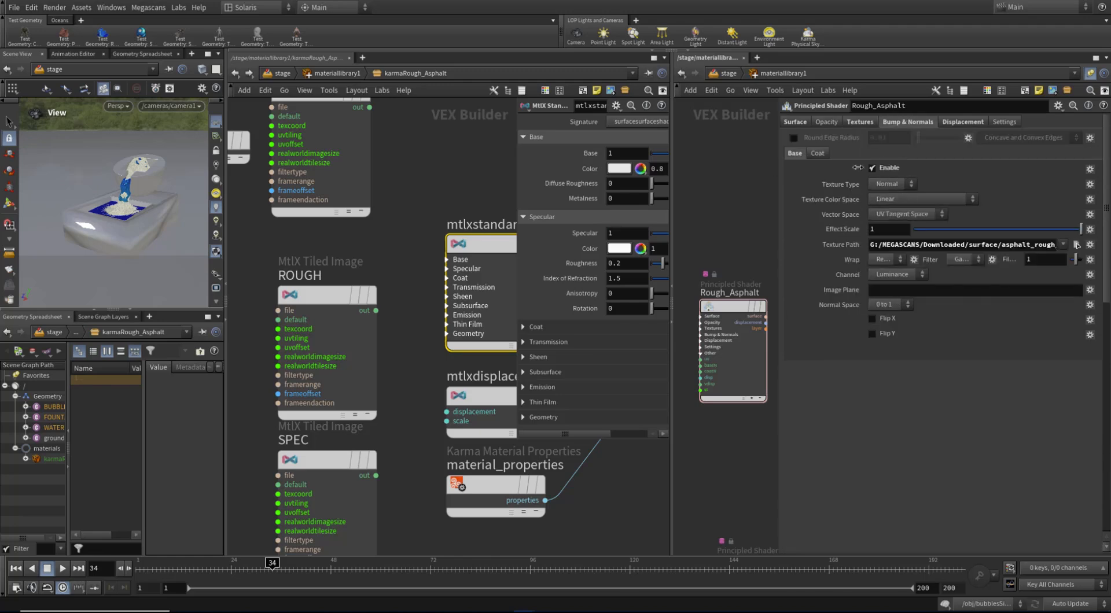
scroll(414, 400, "down", 3)
middle_click_drag(414, 402, 417, 313)
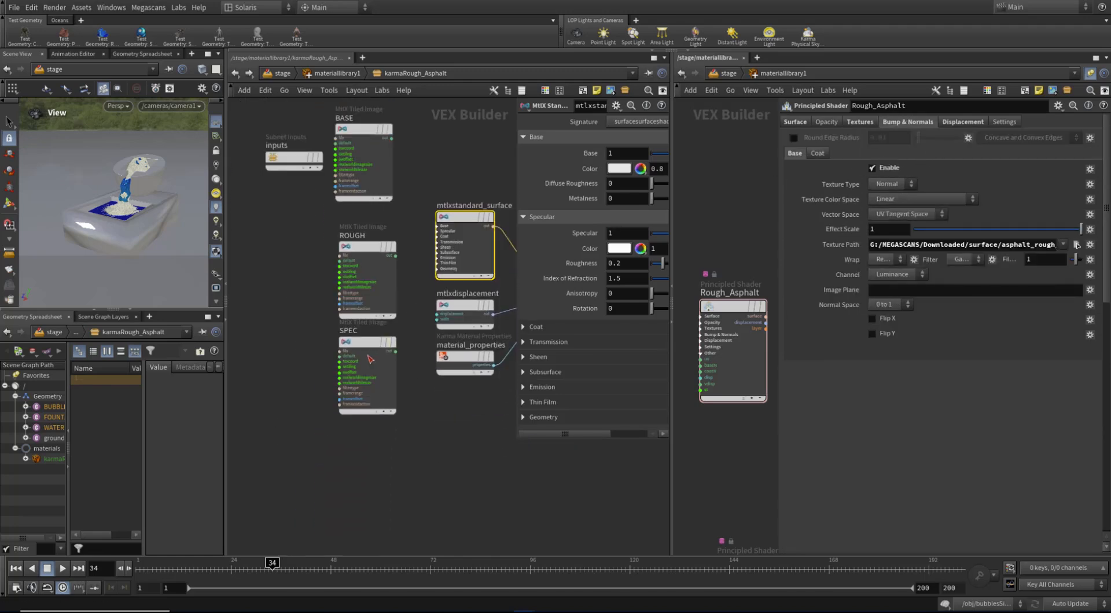
left_click_drag(373, 345, 282, 458, "alt")
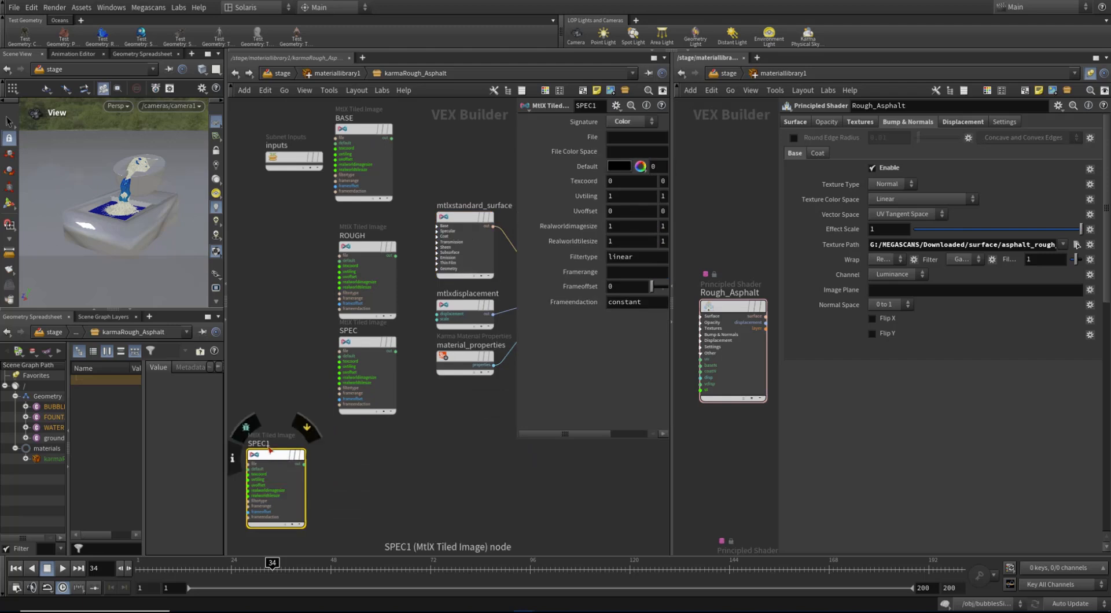
double_click(267, 444)
type("NORMAL")
key("Return")
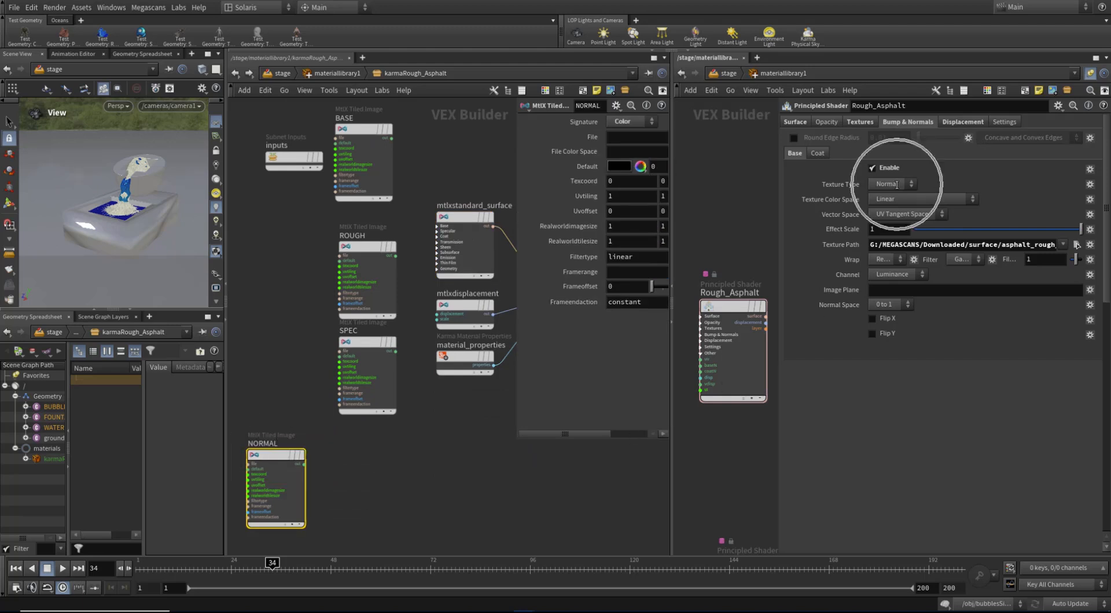
Show Rough_Asphalt's displacement settings, duplicate the NORMAL node, and rename the copy as DISPLACEMENT.
left_click(962, 122)
left_click_drag(275, 457, 387, 503)
double_click(385, 483)
type("DIS")
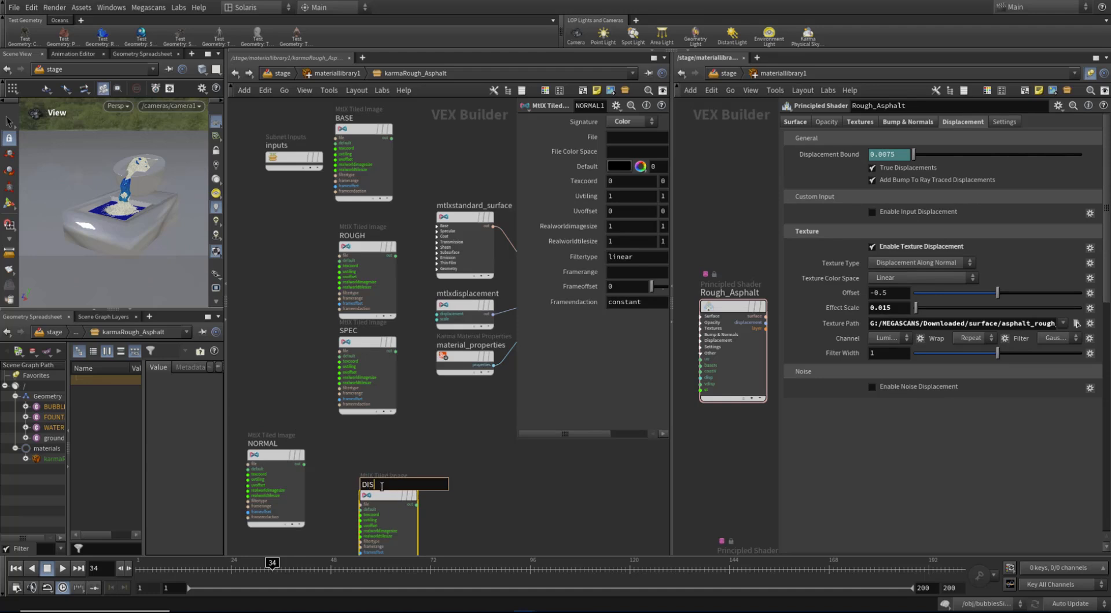
type("PLACEMENT")
key("Return")
scroll(429, 461, "down", 2)
middle_click_drag(410, 461, 391, 414)
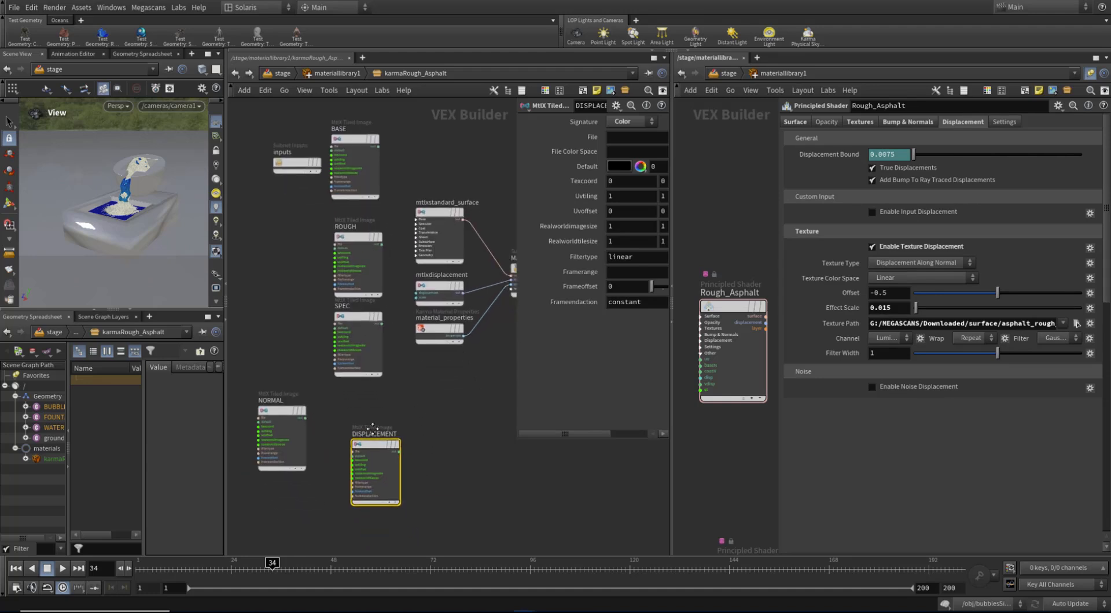
Stack the NORMAL and DISPLACEMENT nodes in a column below SPEC.
left_click_drag(376, 445, 323, 496)
left_click_drag(281, 414, 358, 414)
middle_click_drag(291, 131, 310, 191)
left_click_drag(212, 230, 201, 225)
Move the BASE node clear of ROUGH and widen the parameter overlay to show its full settings.
left_click(336, 192)
left_click_drag(315, 225, 254, 225)
left_click_drag(387, 158, 323, 217)
left_click_drag(517, 200, 432, 195)
middle_click_drag(409, 207, 391, 220)
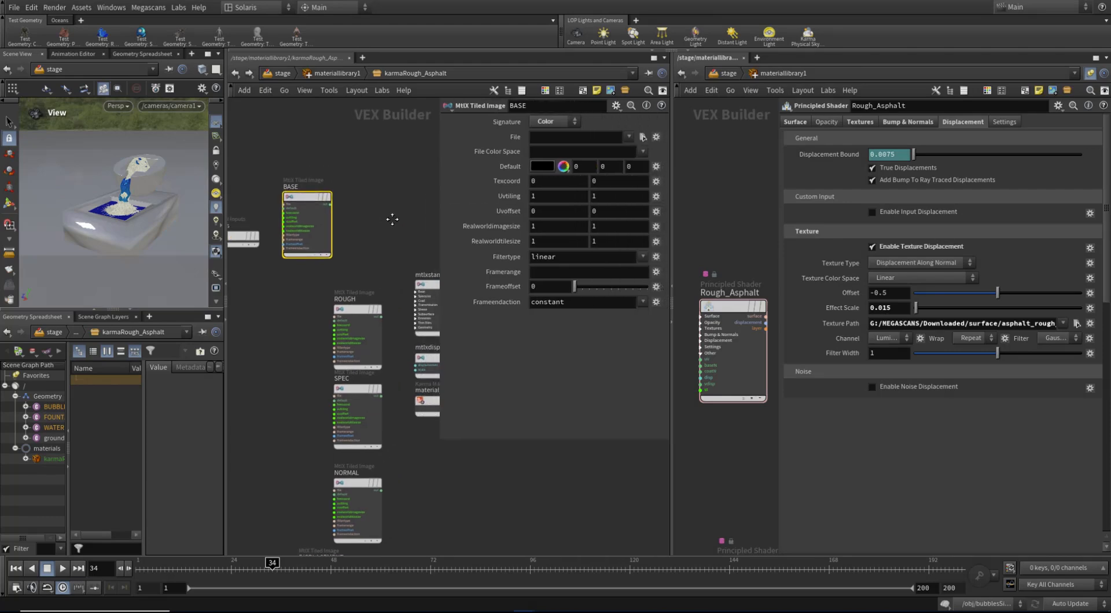
Copy the Base Color texture path from Rough_Asphalt into the File parameter of the BASE node.
left_click(856, 122)
left_click(929, 169)
key("ctrl+c")
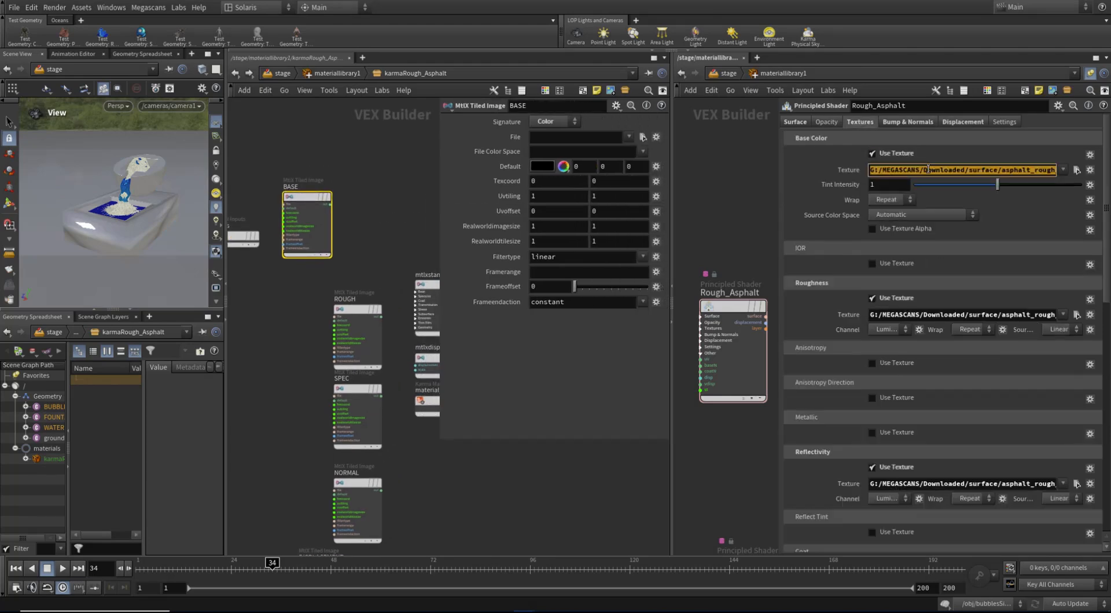
left_click(567, 138)
key("ctrl+v")
left_click(357, 156)
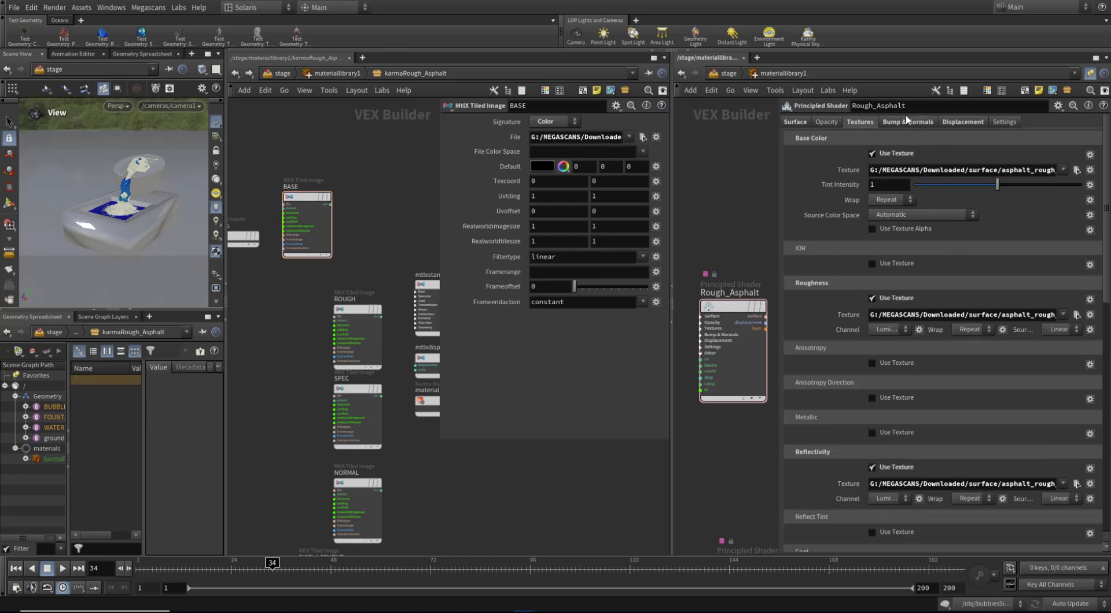
Check the file name at the end of BASE's texture path and set its File Color Space to Linear Rec.709 (sRGB).
left_click(580, 141)
left_click_drag(575, 139, 751, 145)
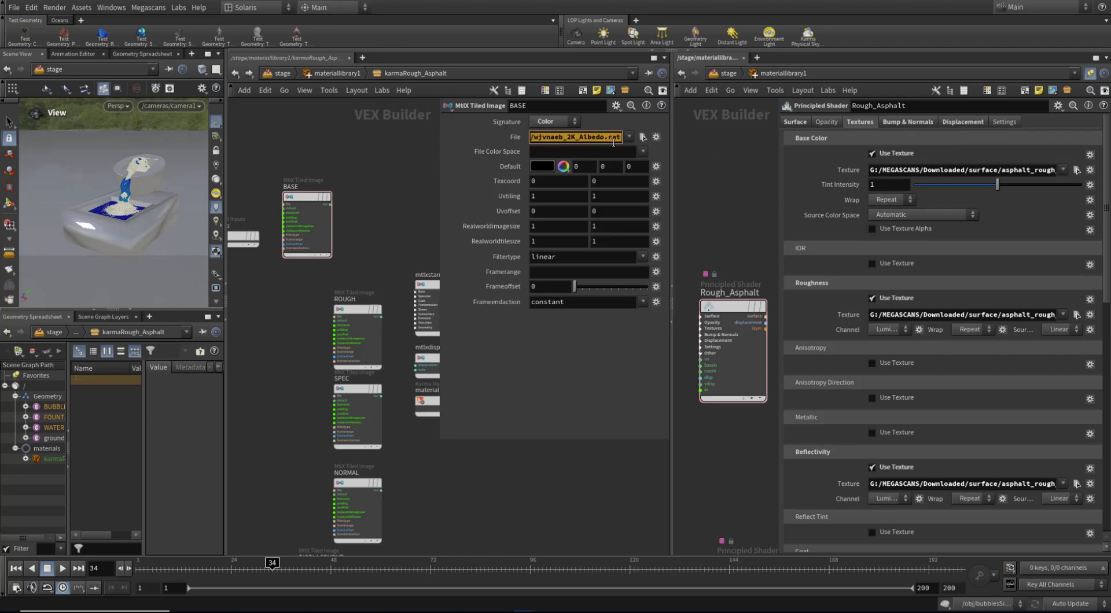
left_click(367, 169)
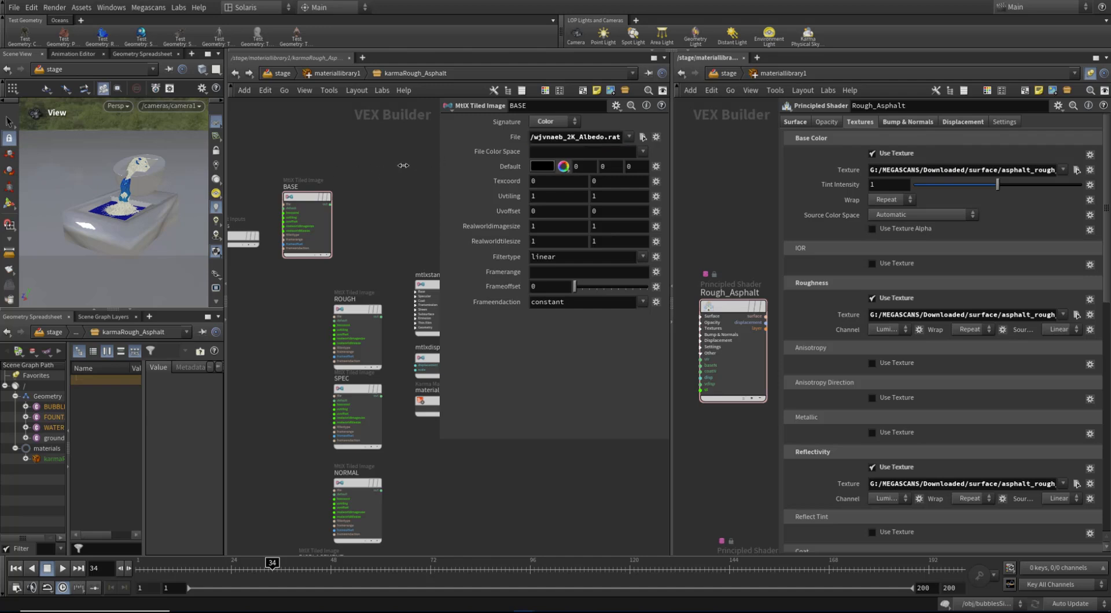
left_click(643, 151)
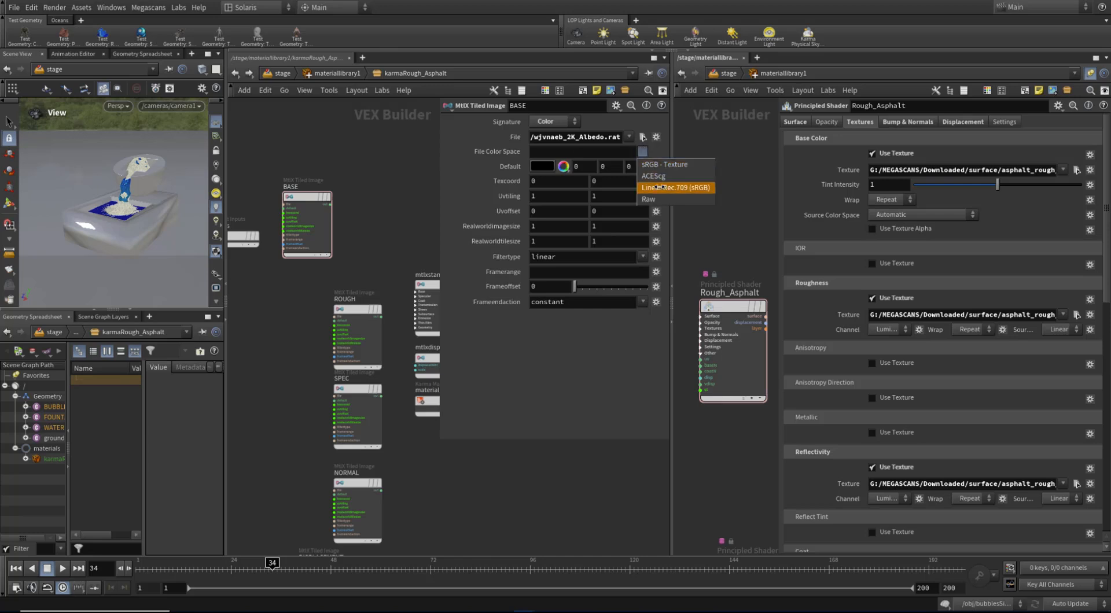
left_click(697, 187)
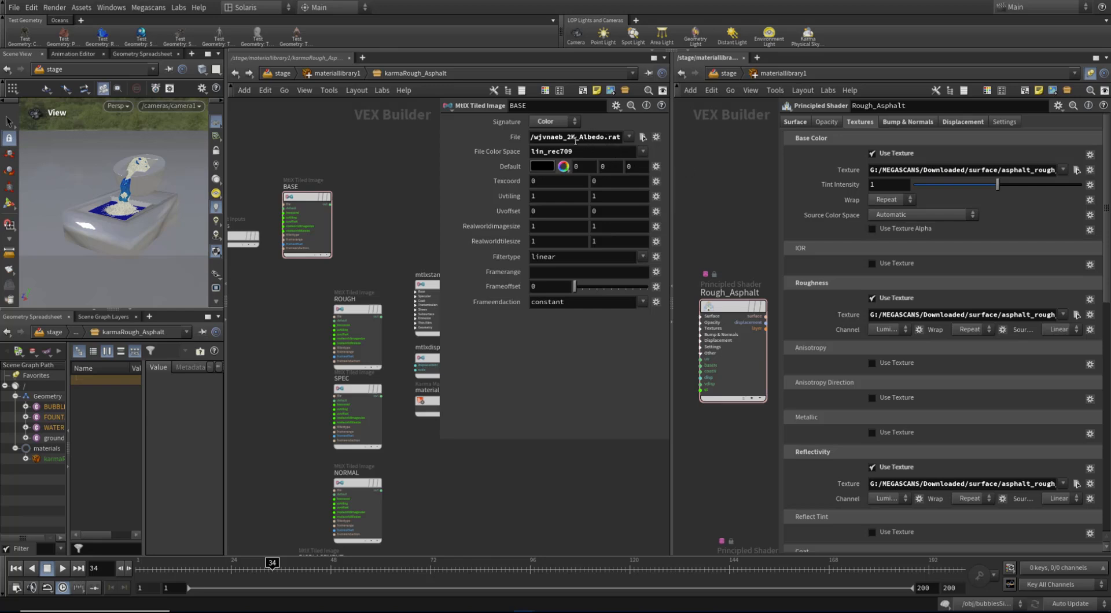
Review the ROUGH, SPEC, NORMAL and DISPLACEMENT image nodes against the file and color space settings of BASE.
left_click_drag(351, 255, 370, 535)
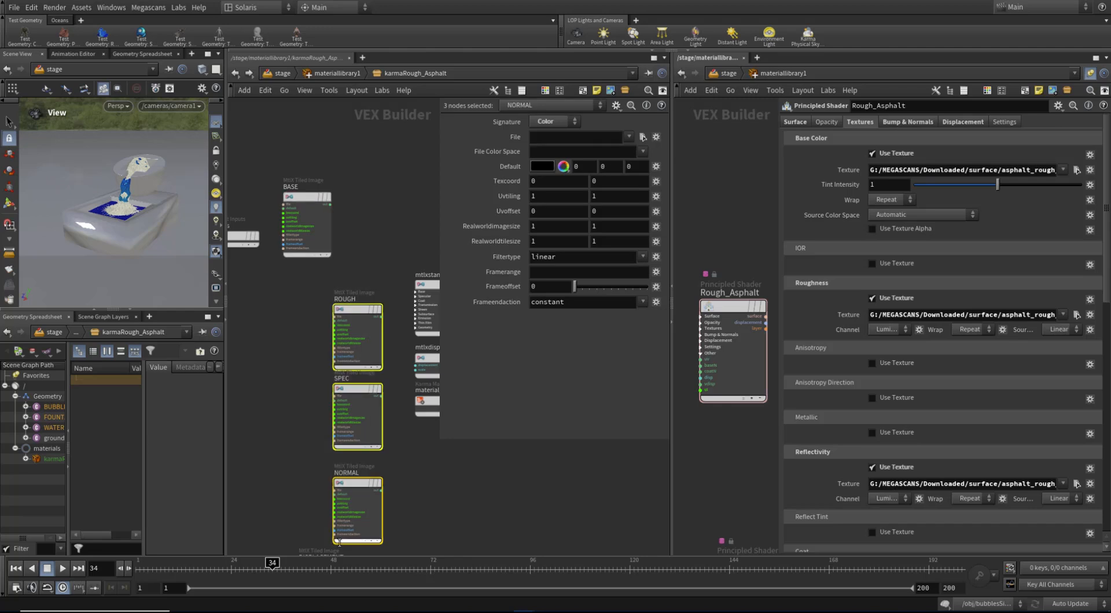
left_click_drag(298, 317, 362, 426)
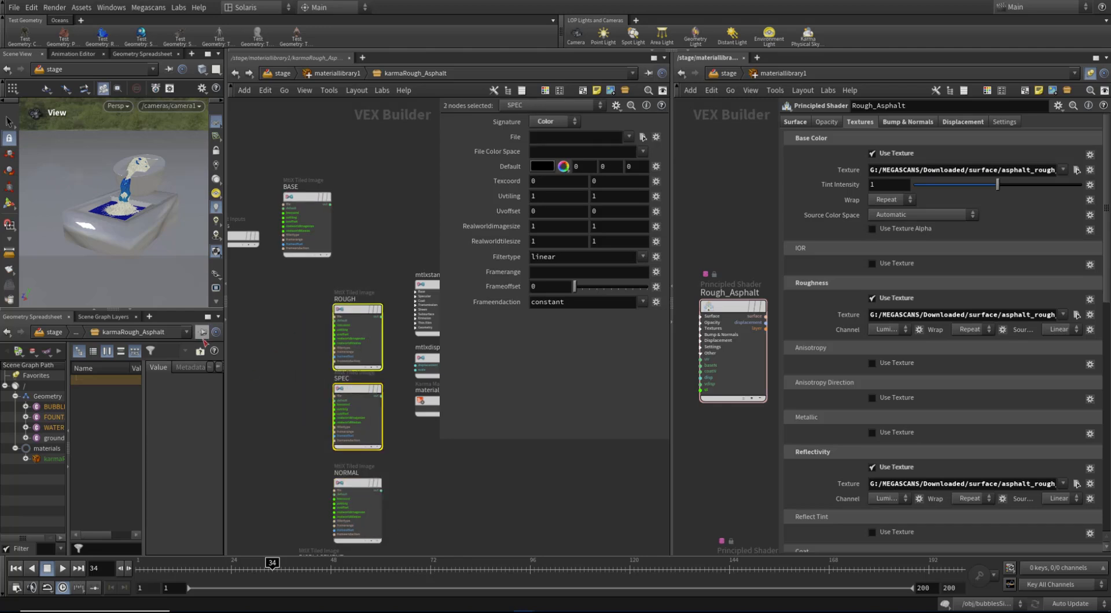
left_click(313, 229)
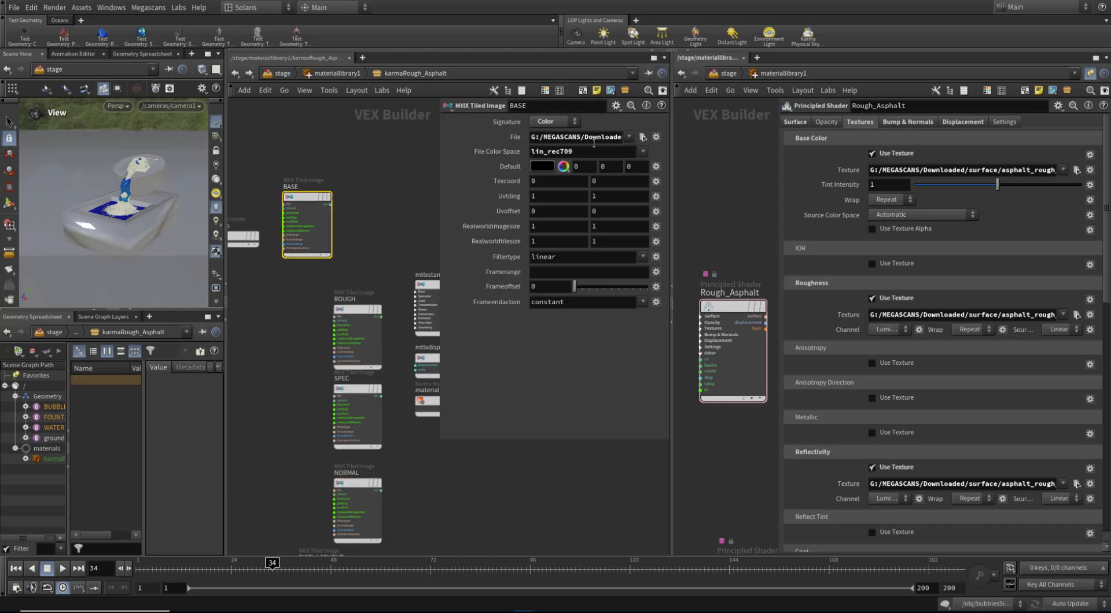
left_click_drag(274, 316, 373, 351)
left_click_drag(288, 407, 363, 428)
left_click_drag(306, 483, 371, 497)
scroll(417, 500, "down", 1)
middle_click_drag(415, 499, 408, 427)
scroll(408, 427, "up", 1)
left_click_drag(256, 512, 346, 533)
left_click_drag(288, 443, 354, 453)
left_click_drag(289, 237, 362, 405)
Narrow the parameter overlay and check the File Color Space setting of the BASE node.
left_click_drag(350, 242, 314, 237)
left_click(420, 422)
left_click_drag(438, 441, 460, 447)
middle_click_drag(426, 445, 426, 480)
left_click(298, 173)
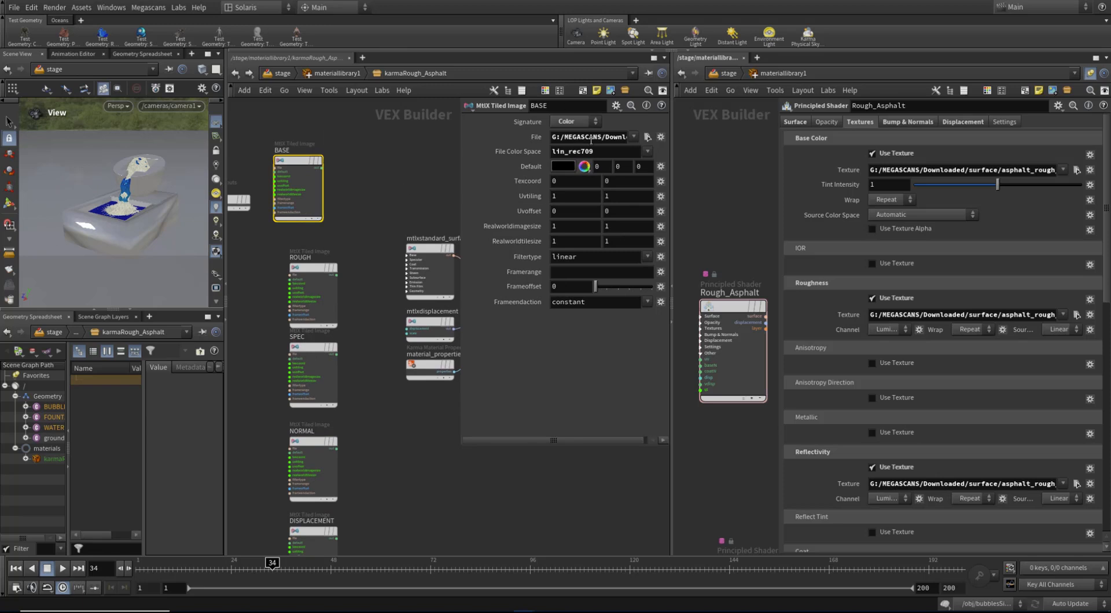
left_click_drag(621, 150, 459, 155)
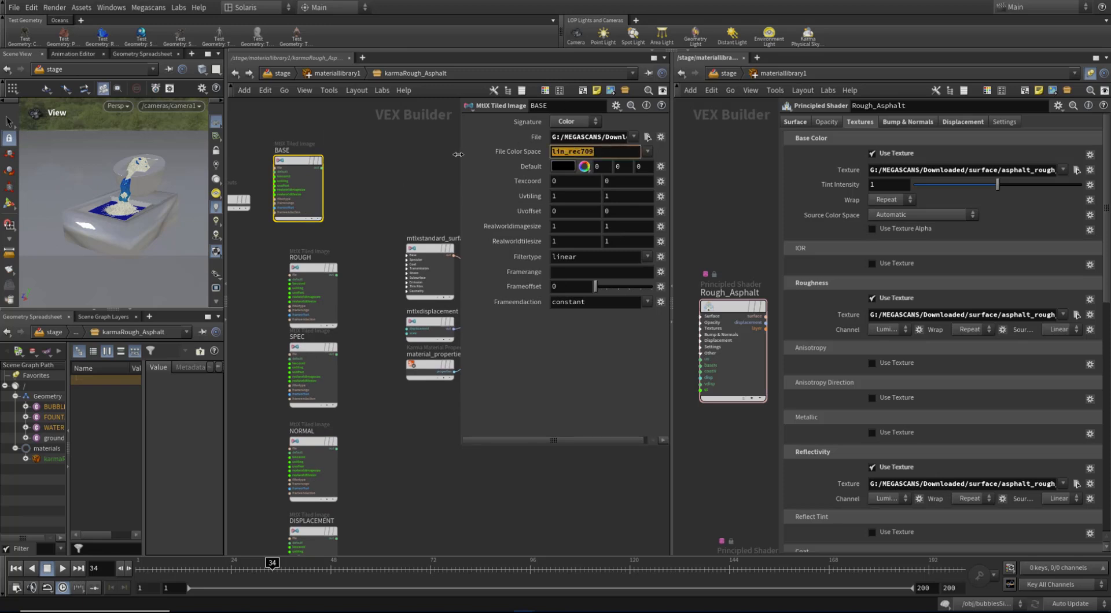
left_click(396, 161)
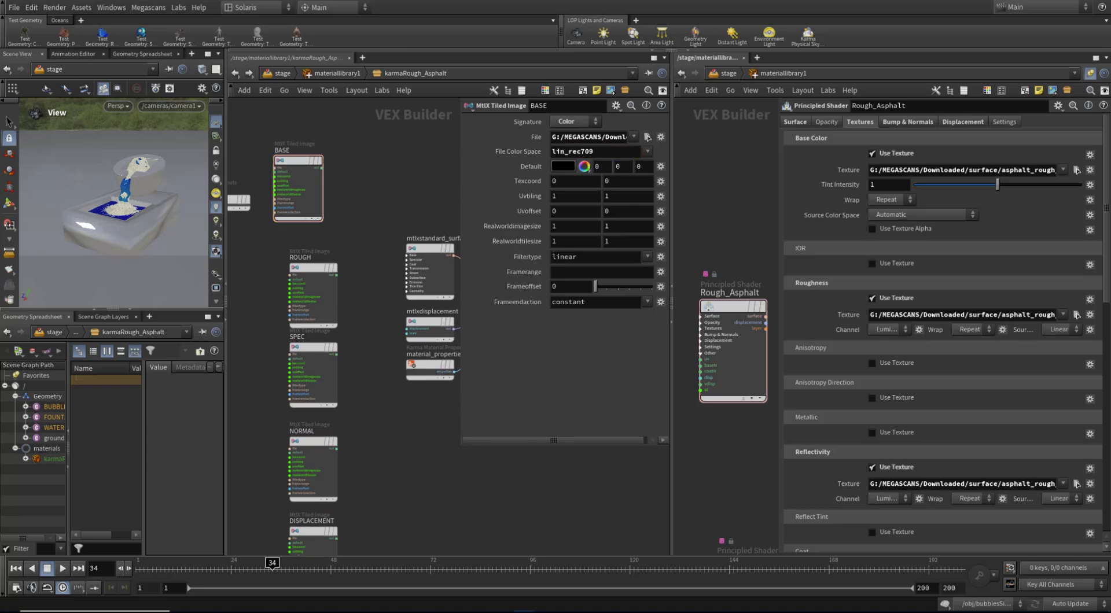
Inspect BASE's Uvtiling values without changing them and align the BASE node directly above ROUGH.
middle_click_drag(354, 246, 396, 256)
left_click_drag(403, 162, 352, 233)
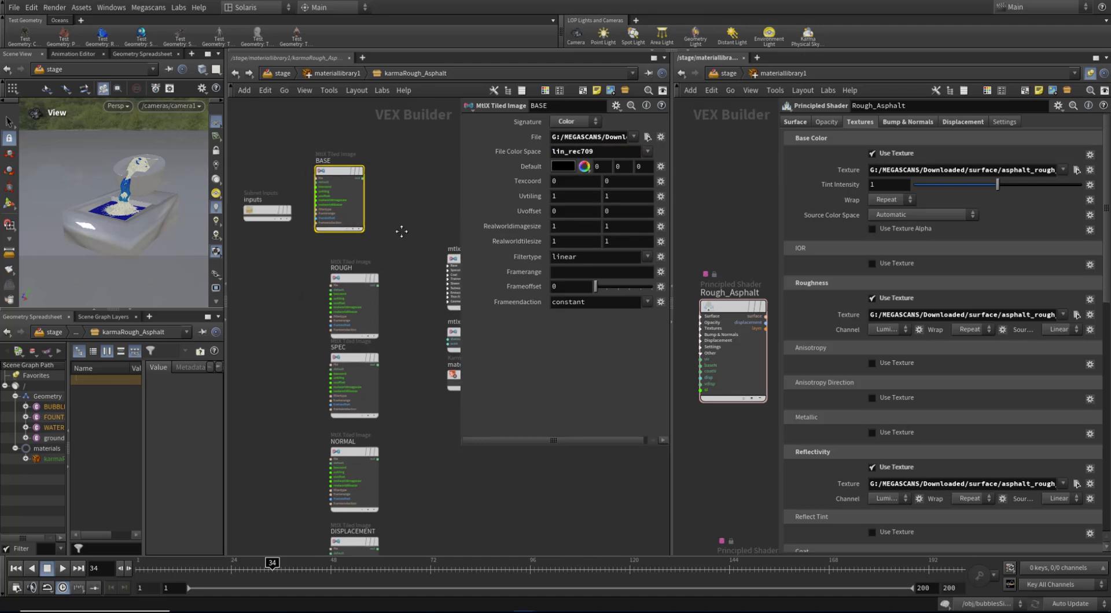
left_click(574, 196)
key("Tab")
left_click_drag(578, 196, 530, 198)
scroll(278, 222, "up", 2)
left_click_drag(351, 167, 370, 184)
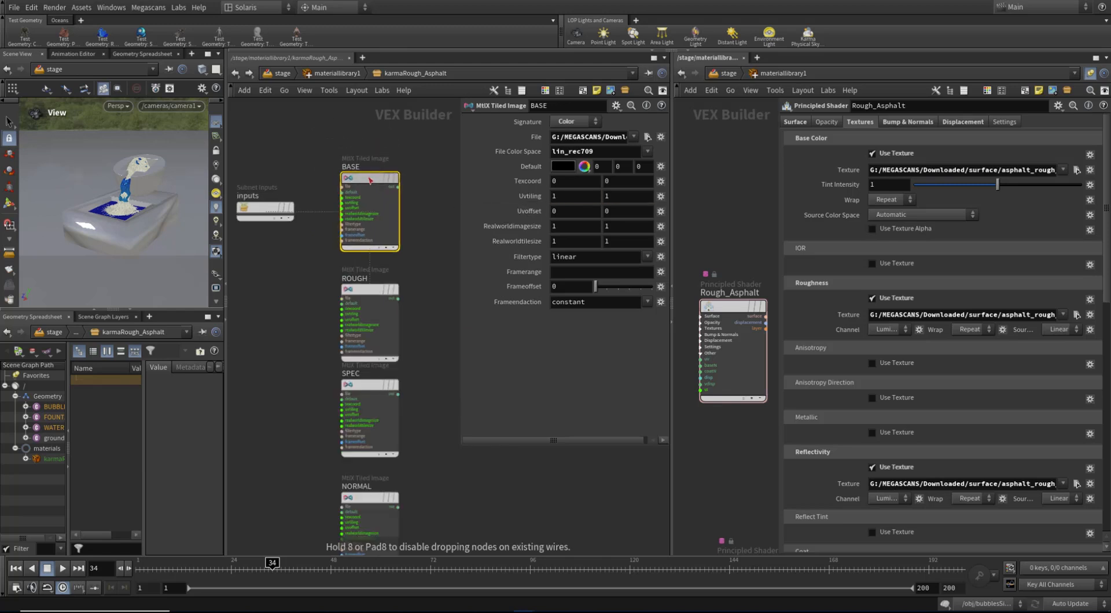
Check the uvtiling inputs of the image nodes and add an MtlX Constant node to the left of them.
scroll(282, 213, "up", 2)
scroll(368, 207, "up", 2)
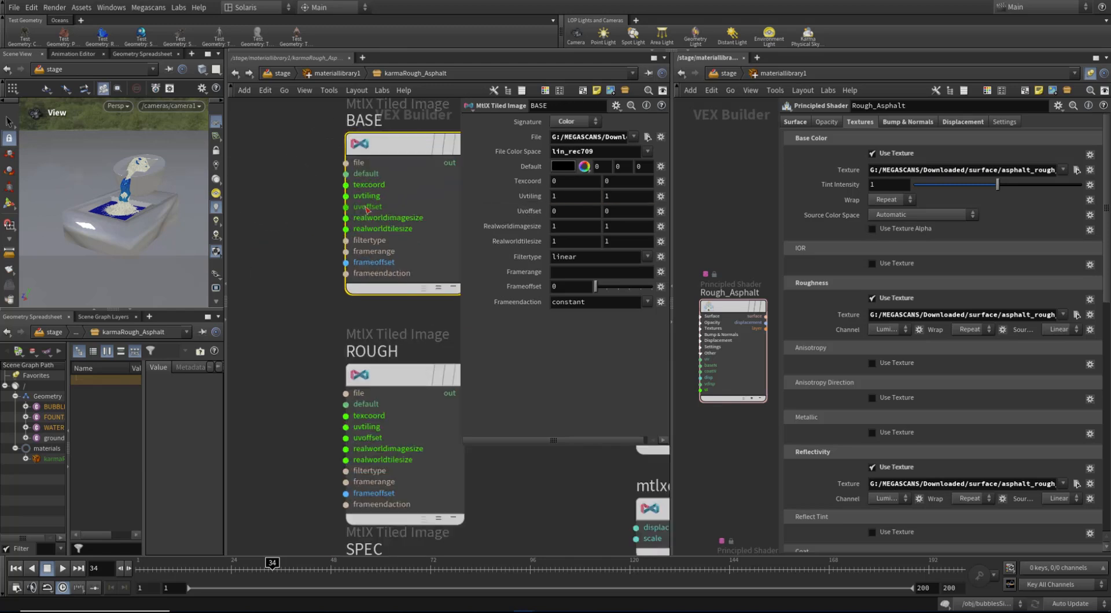
key("Tab")
scroll(294, 305, "down", 1)
scroll(294, 305, "down", 4)
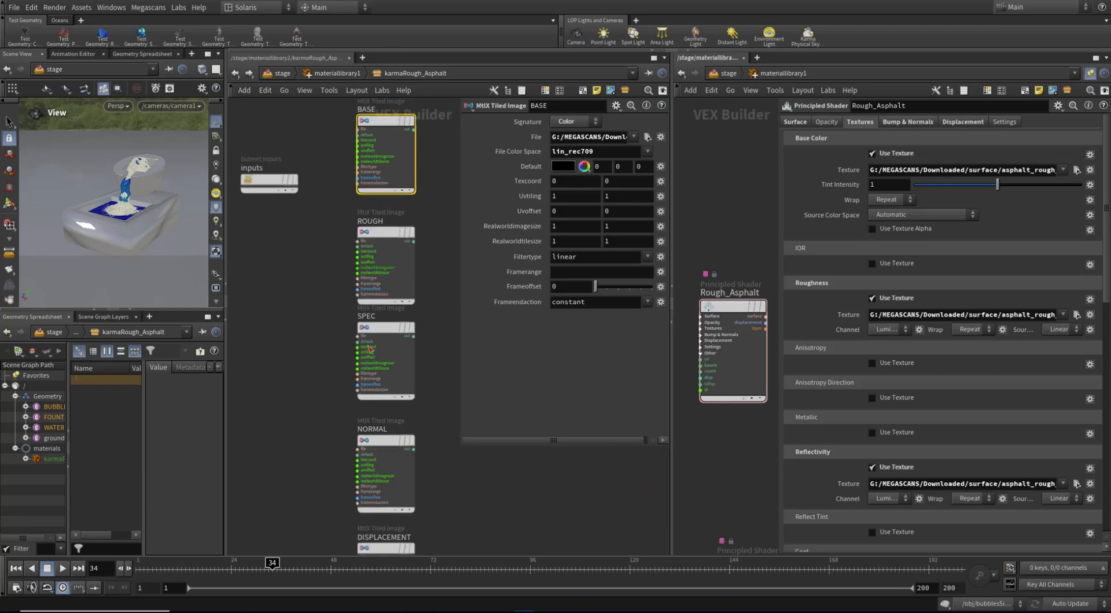
left_click_drag(305, 212, 254, 222)
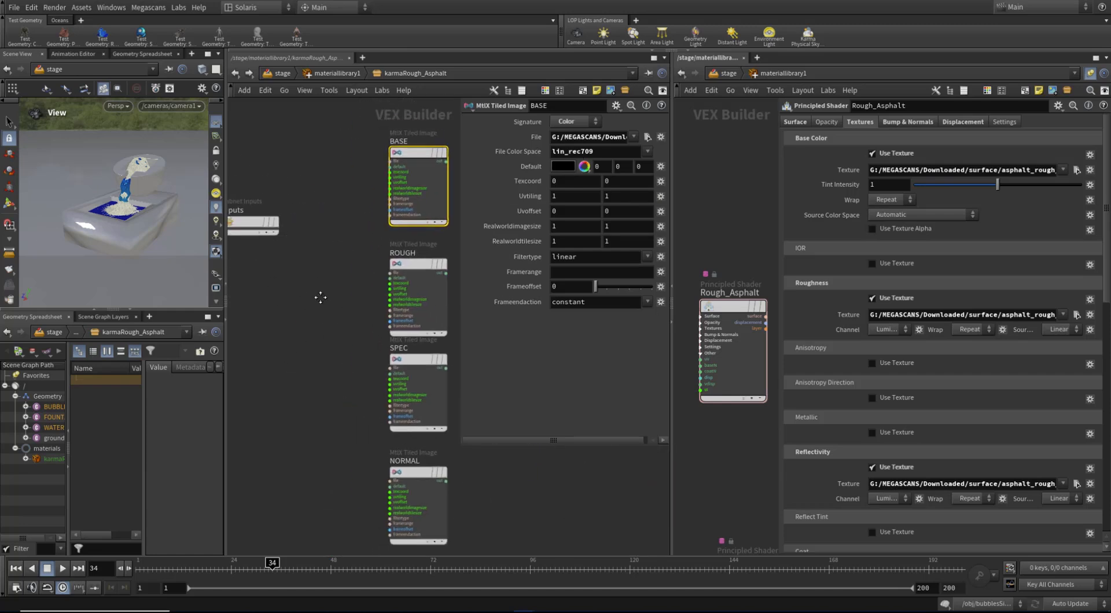
key("Tab")
type("mtlxcon")
key("Return")
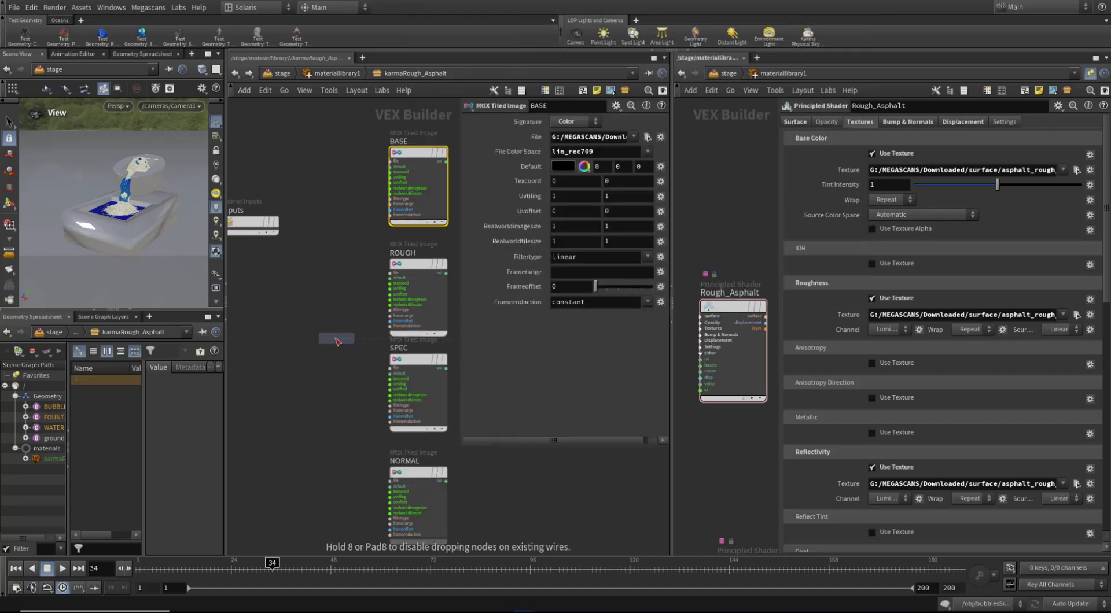
left_click(316, 295)
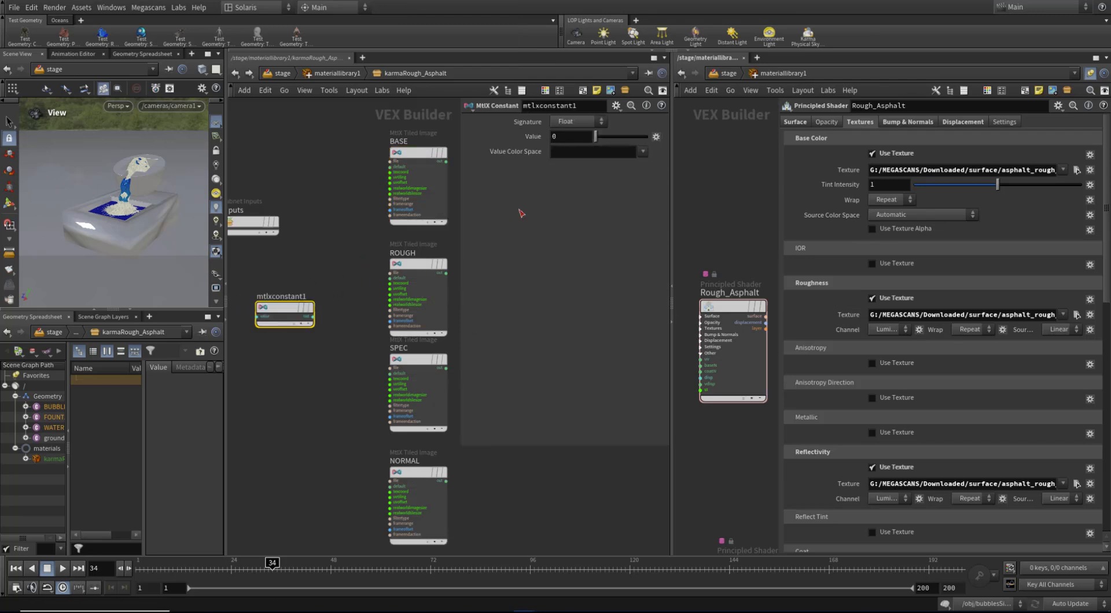
Set the MtlX Constant's value to 1, rename it mtlxconstant1_tiling, move it slightly aside and narrow the parameter overlay.
type("1")
left_click(588, 155)
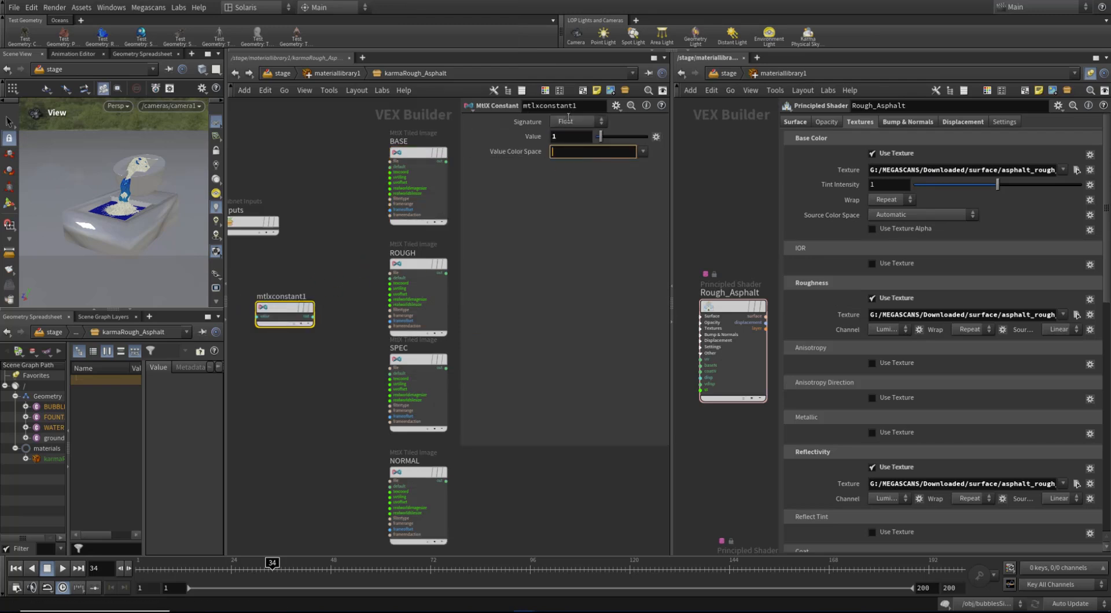
left_click(586, 108)
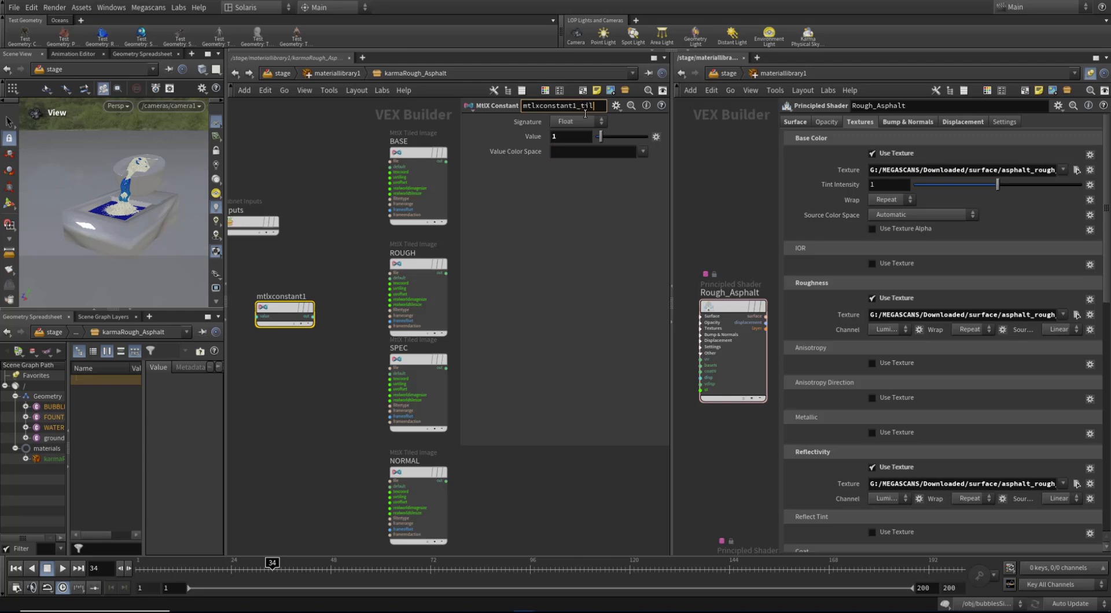
key("Return")
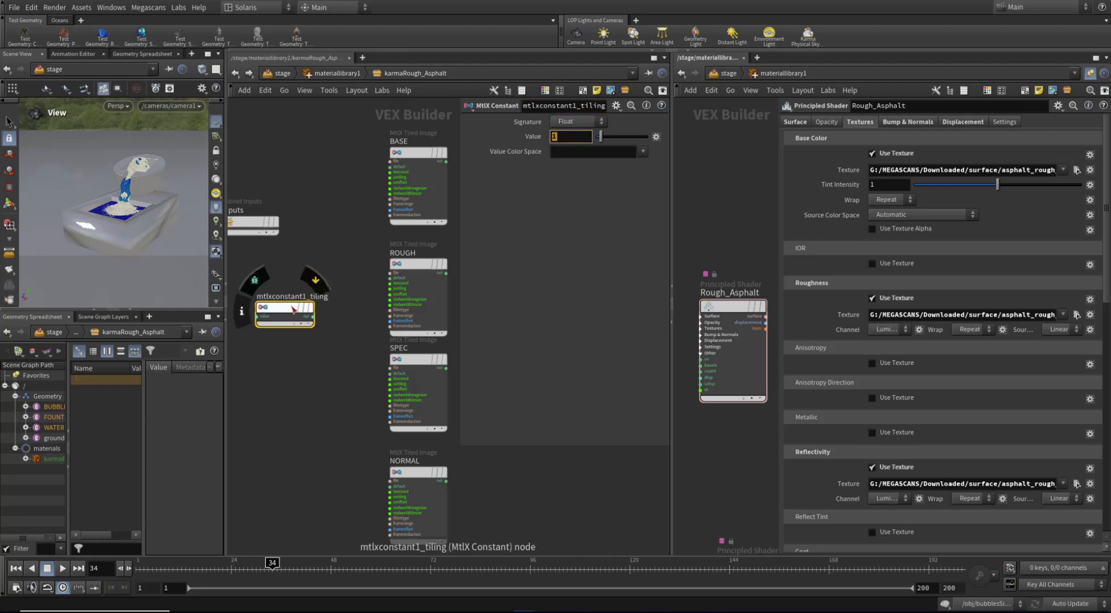
left_click_drag(293, 309, 273, 298)
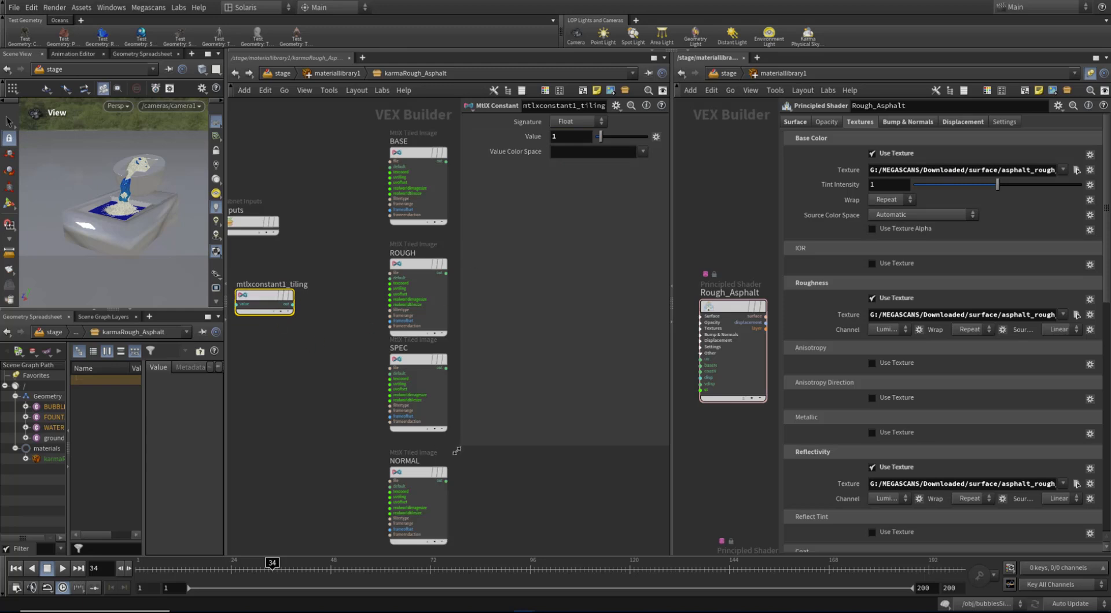
left_click_drag(461, 446, 476, 445)
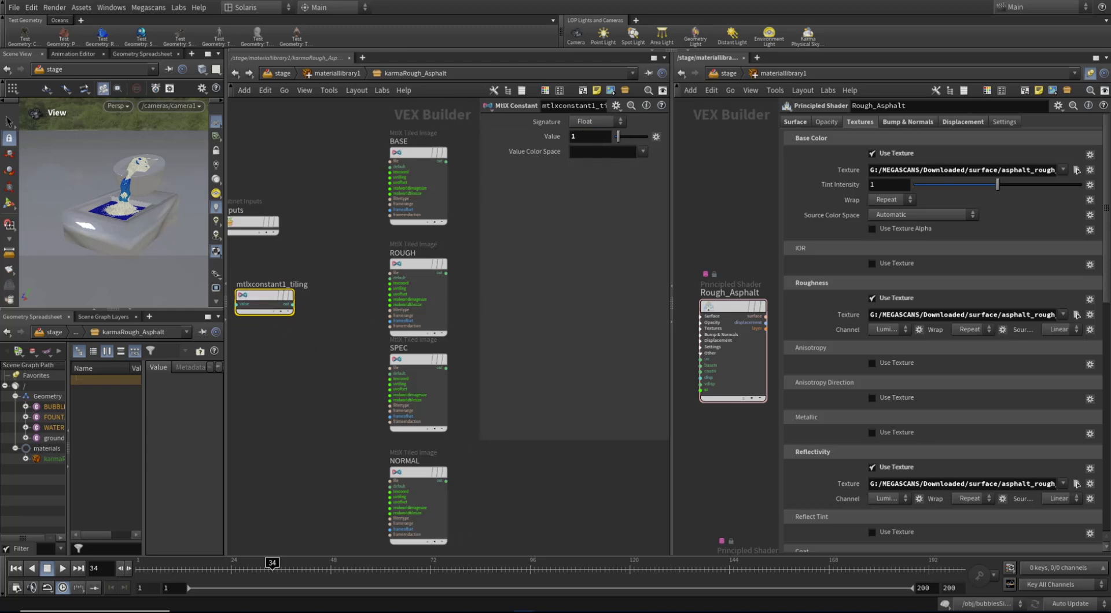
Add an MtlX Combine2 node between the tiling constant and the image nodes, with its signature set to Vector 2.
key("Tab")
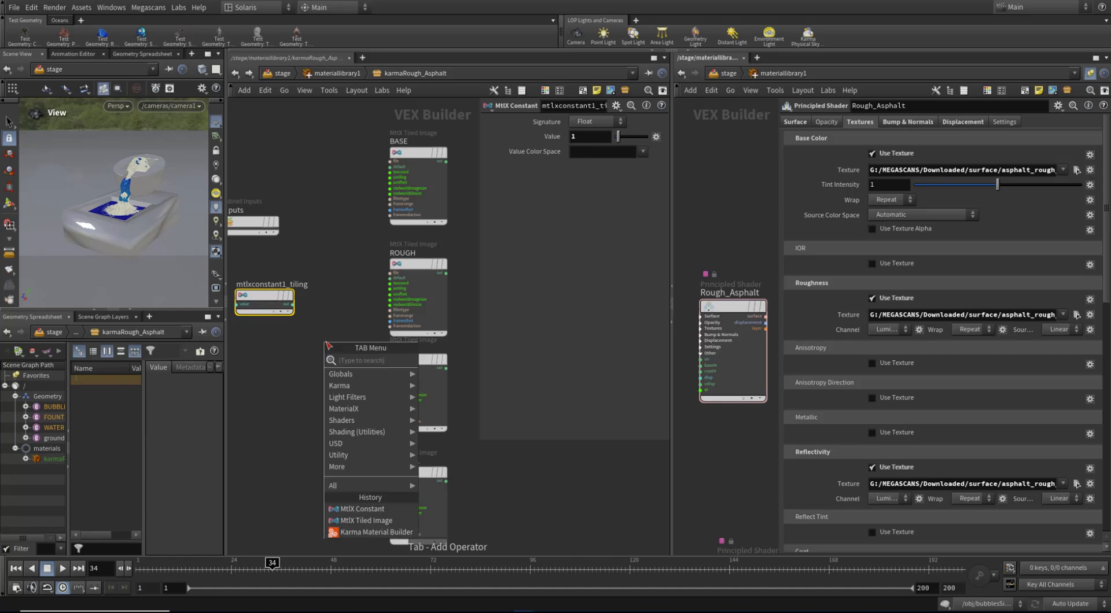
type("mt")
type("com")
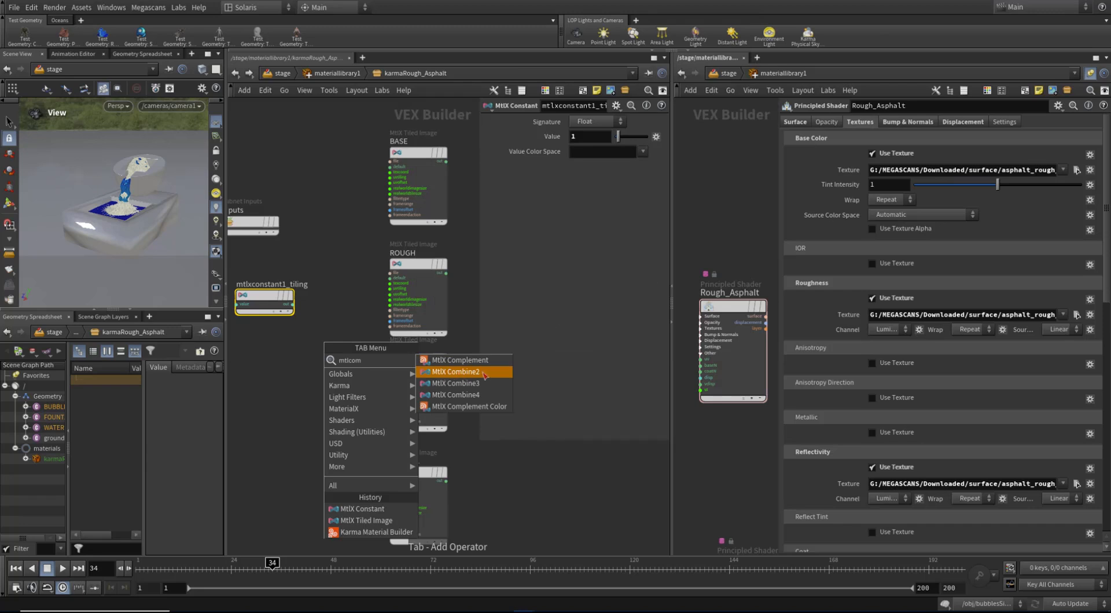
left_click(483, 373)
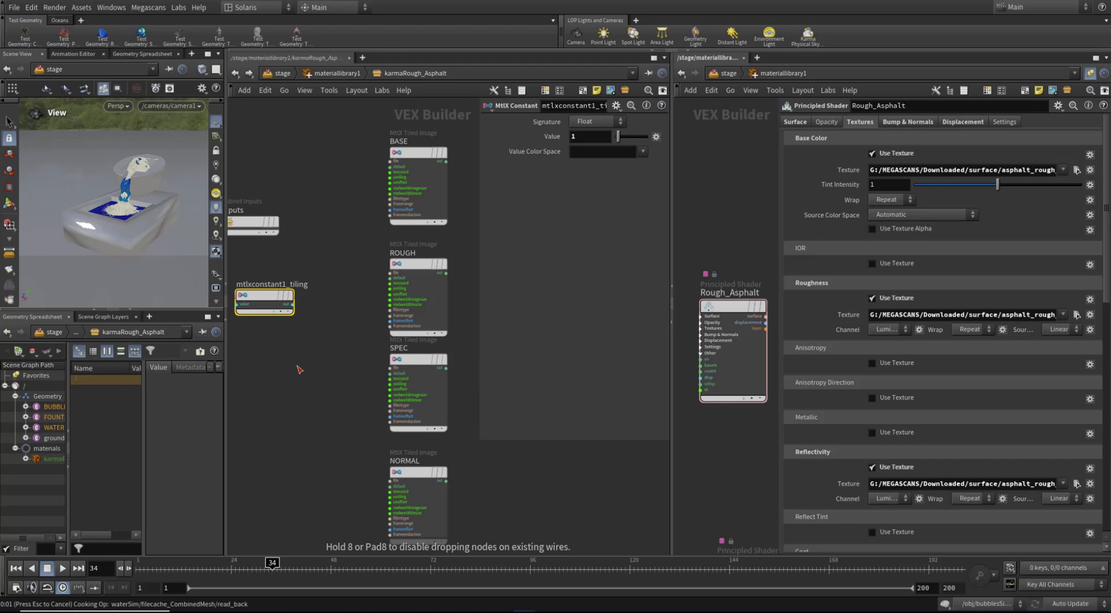
middle_click_drag(312, 358, 371, 346)
scroll(369, 346, "up", 1)
left_click_drag(407, 274, 281, 264)
left_click(596, 121)
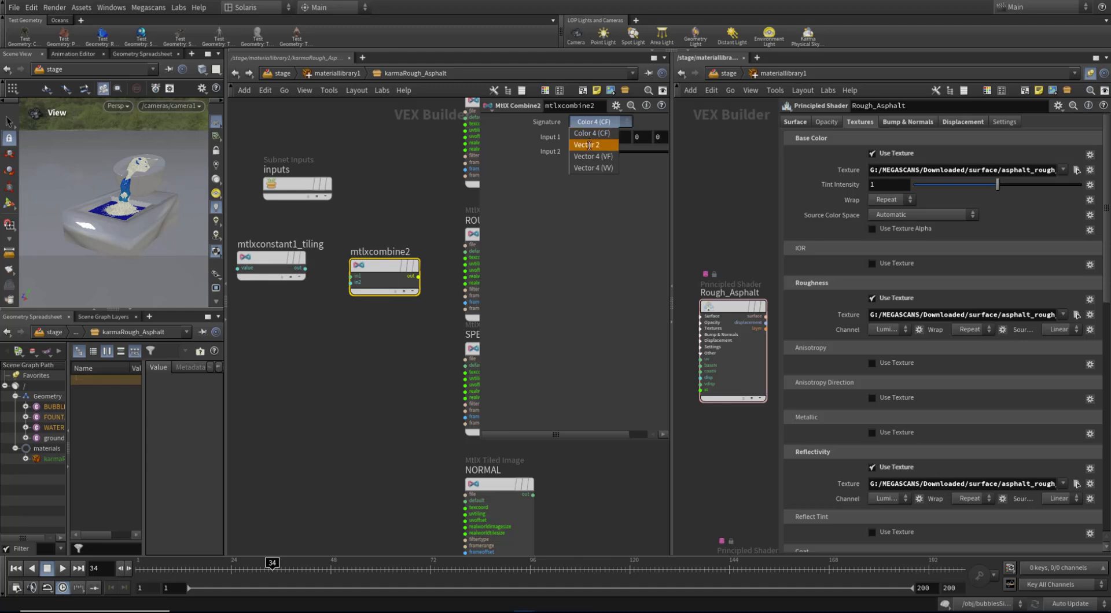
left_click(589, 146)
middle_click_drag(377, 324, 333, 344)
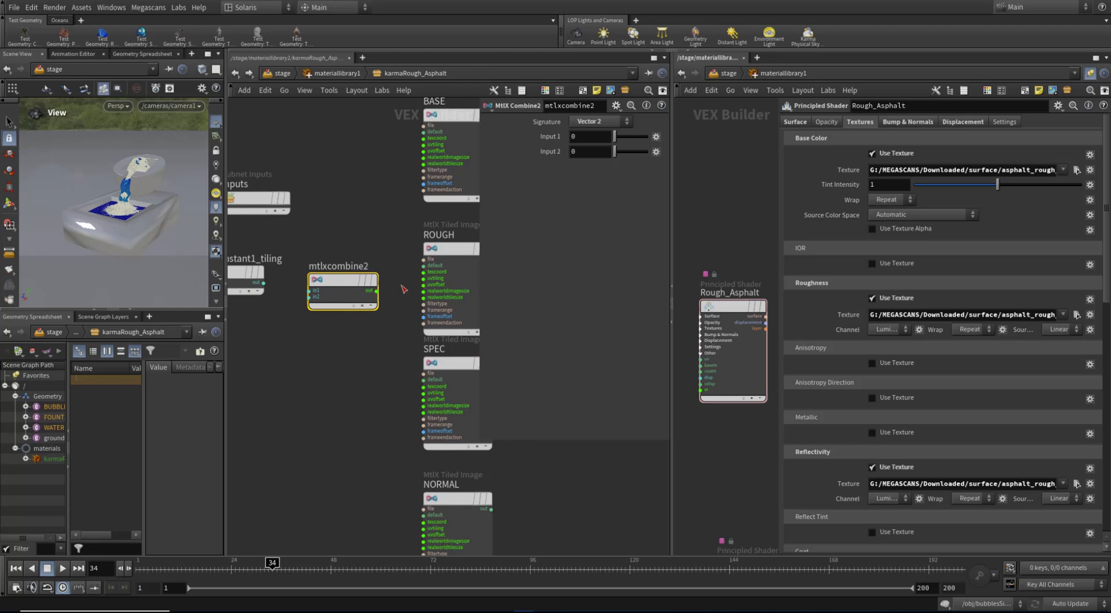
middle_click_drag(304, 353, 308, 349)
Connect the output of mtlxconstant1_tiling to both inputs of the mtlxcombine2 node.
left_click(275, 279)
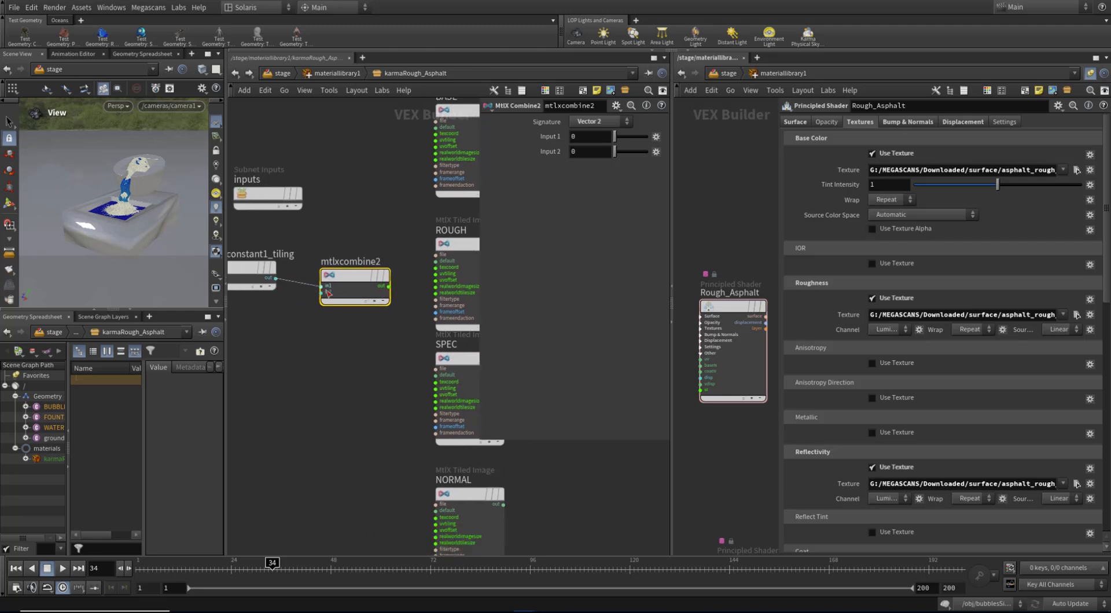
left_click(323, 292)
left_click(323, 286)
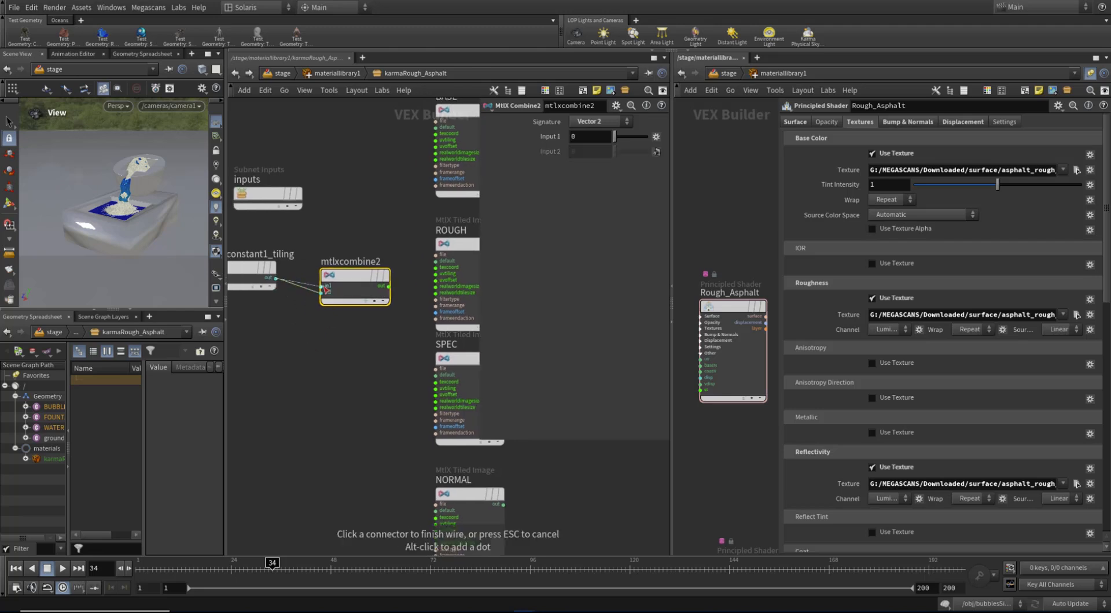
left_click(388, 287)
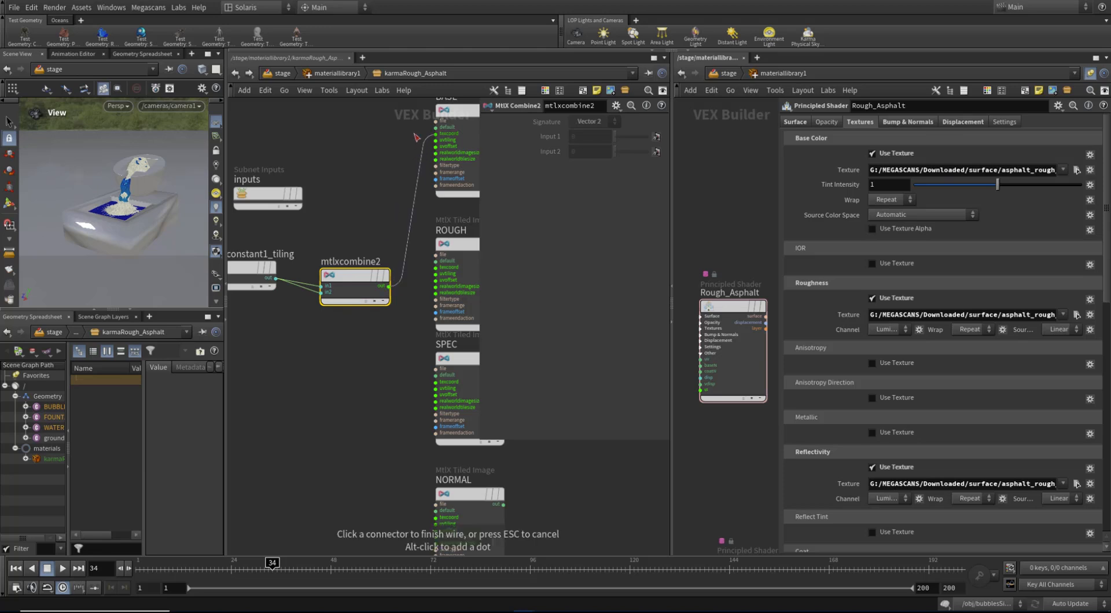
left_click(415, 137)
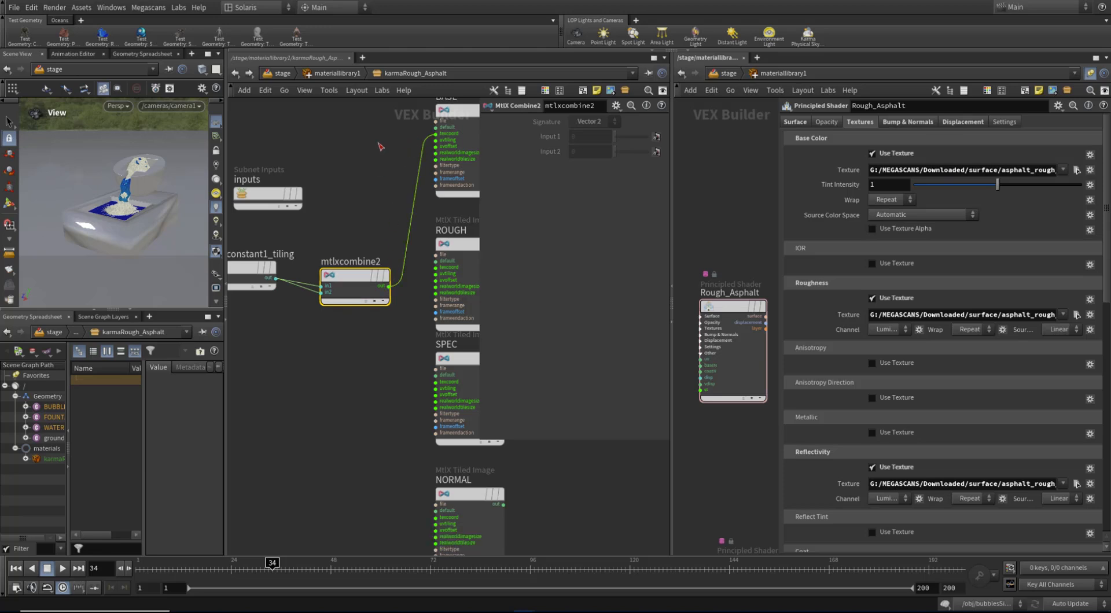
key("ctrl+z")
key("ctrl+z")
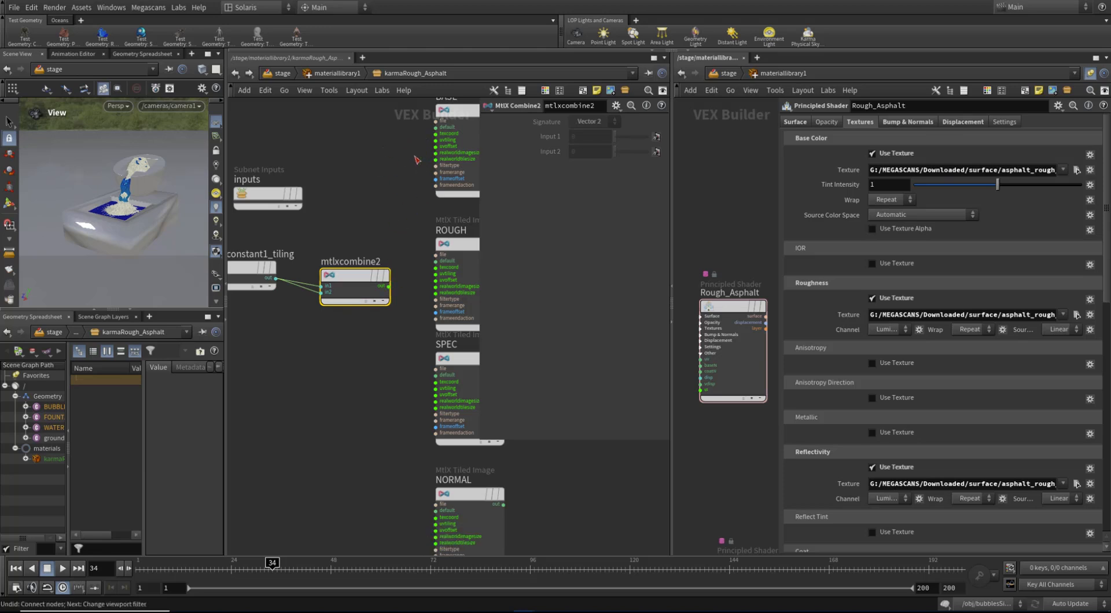
Connect the mtlxcombine2 output to the uvtiling inputs of the BASE, ROUGH and SPEC image nodes.
left_click(435, 140)
left_click(388, 286)
left_click(457, 110)
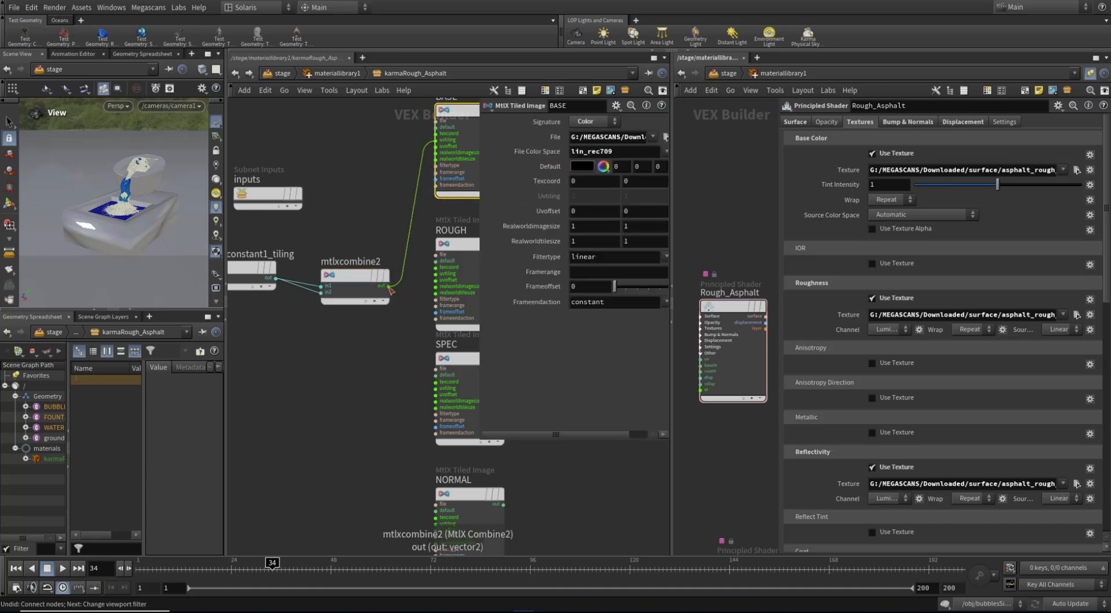
left_click(435, 274)
left_click(388, 286)
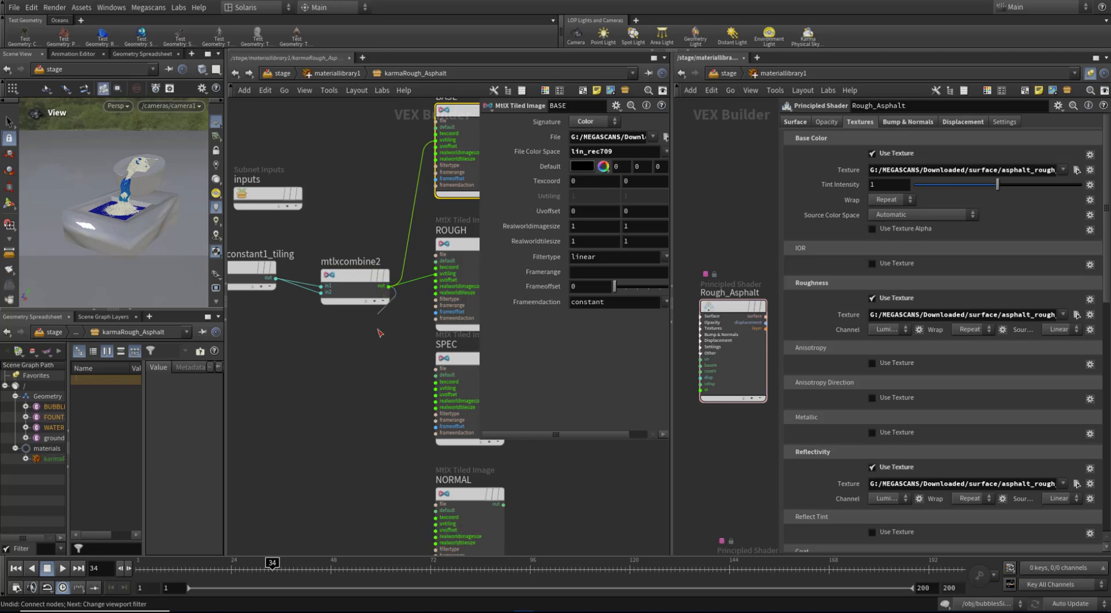
left_click(388, 286)
left_click(435, 388)
Connect mtlxcombine2 to the uvtiling inputs of NORMAL and DISPLACEMENT, and move the tiling nodes farther from the image nodes.
left_click(389, 287)
middle_click_drag(409, 547, 377, 387)
scroll(378, 383, "up", 2)
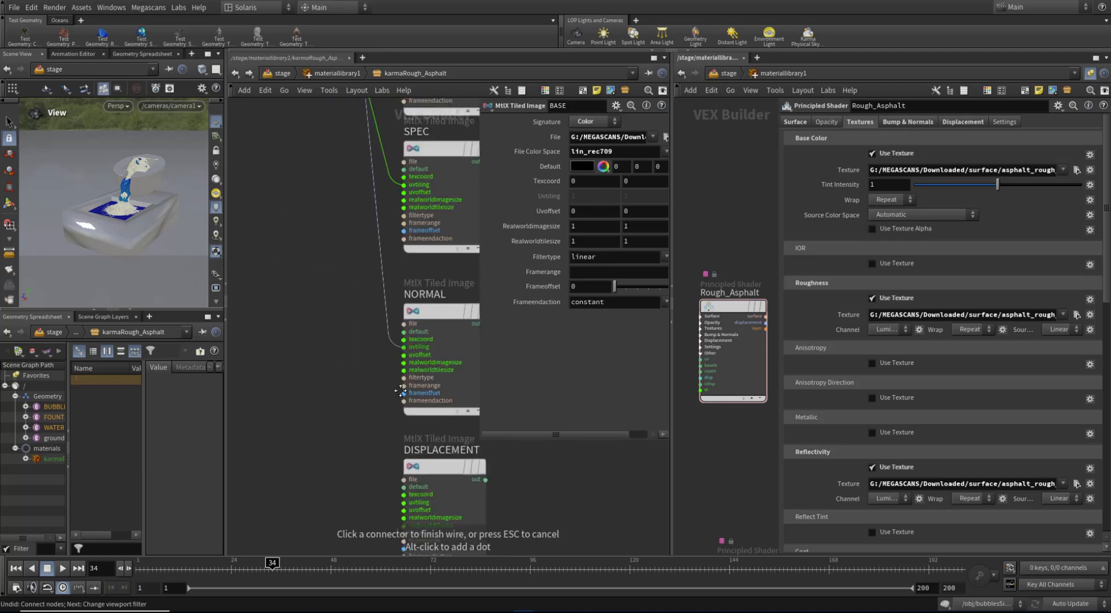
left_click(395, 357)
left_click(404, 504)
scroll(286, 354, "down", 5)
scroll(305, 303, "up", 1)
middle_click_drag(305, 304, 355, 376)
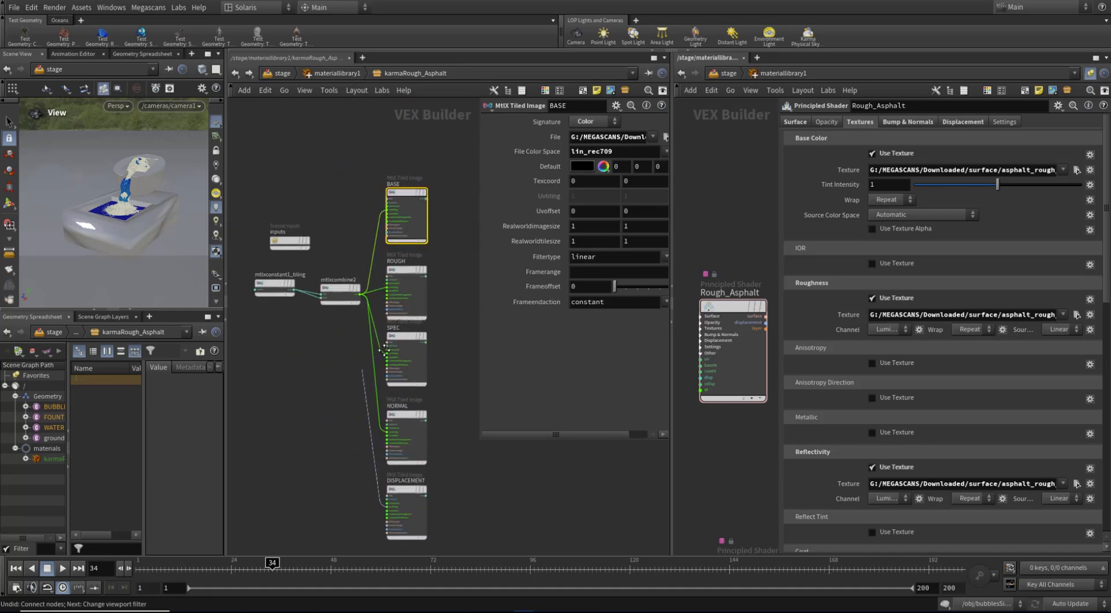
scroll(370, 298, "up", 2)
left_click(340, 290)
left_click(340, 291)
scroll(276, 497, "up", 2)
middle_click_drag(282, 521, 291, 387)
key("Escape")
scroll(298, 261, "down", 3)
middle_click_drag(279, 181, 314, 343)
scroll(313, 330, "up", 1)
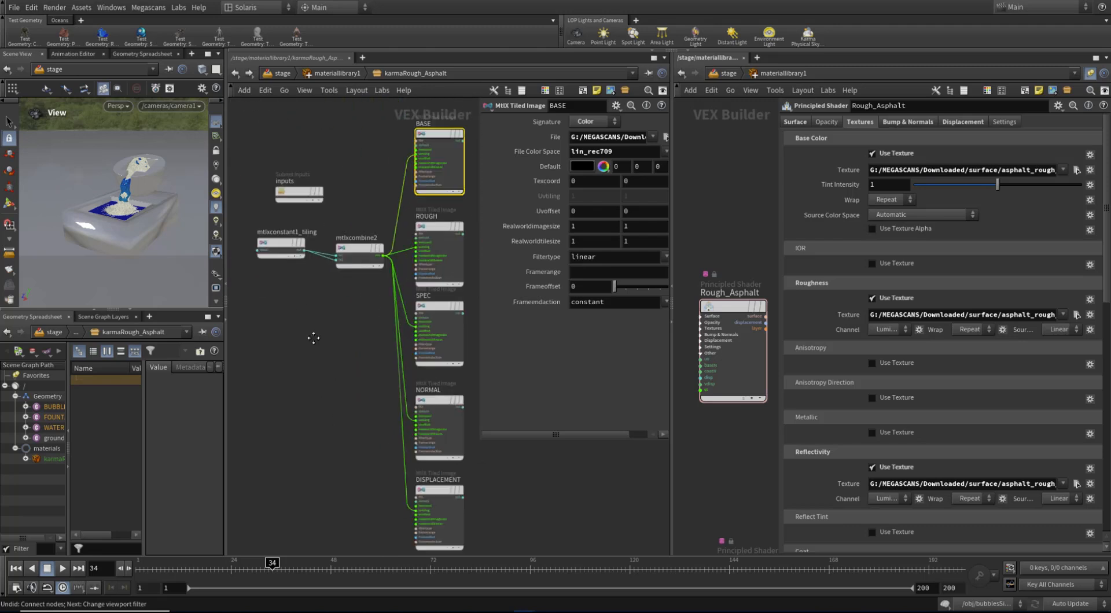
left_click_drag(361, 249, 320, 251)
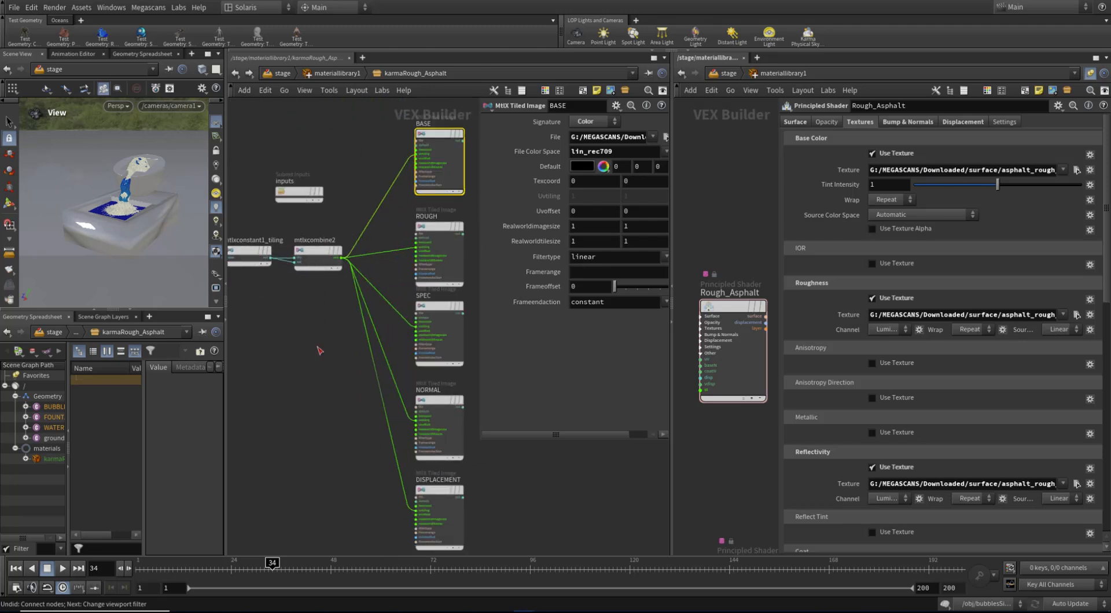
Connect the BASE image output to the Base Color input of the mtlxstandard_surface node.
middle_click_drag(315, 374, 244, 382)
middle_click_drag(460, 372, 420, 391)
scroll(401, 419, "down", 2)
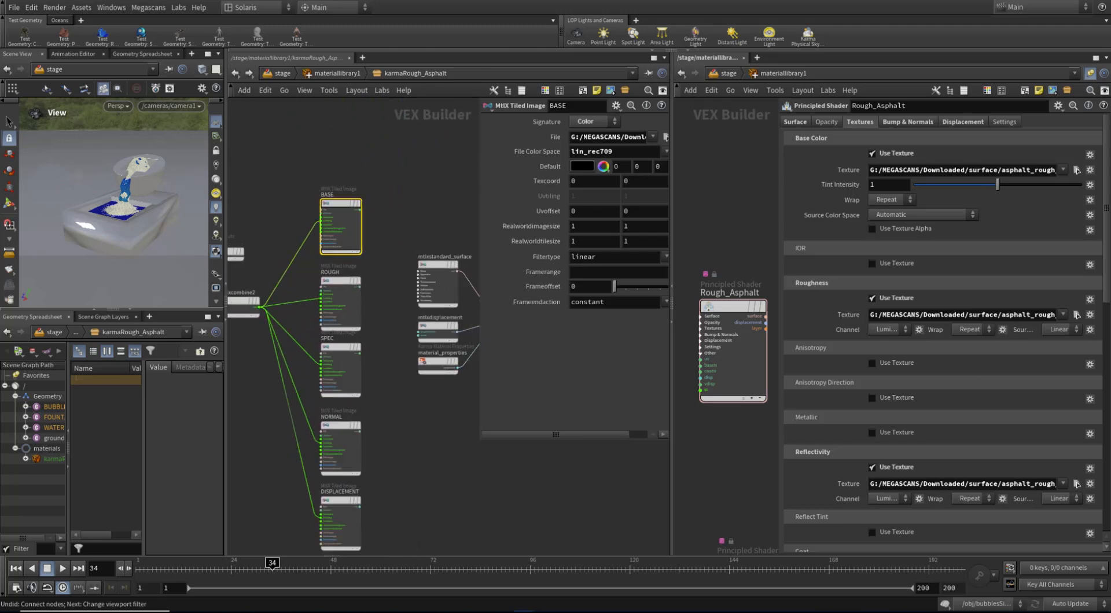
scroll(352, 262, "up", 2)
middle_click_drag(442, 210, 402, 183)
left_click(320, 165)
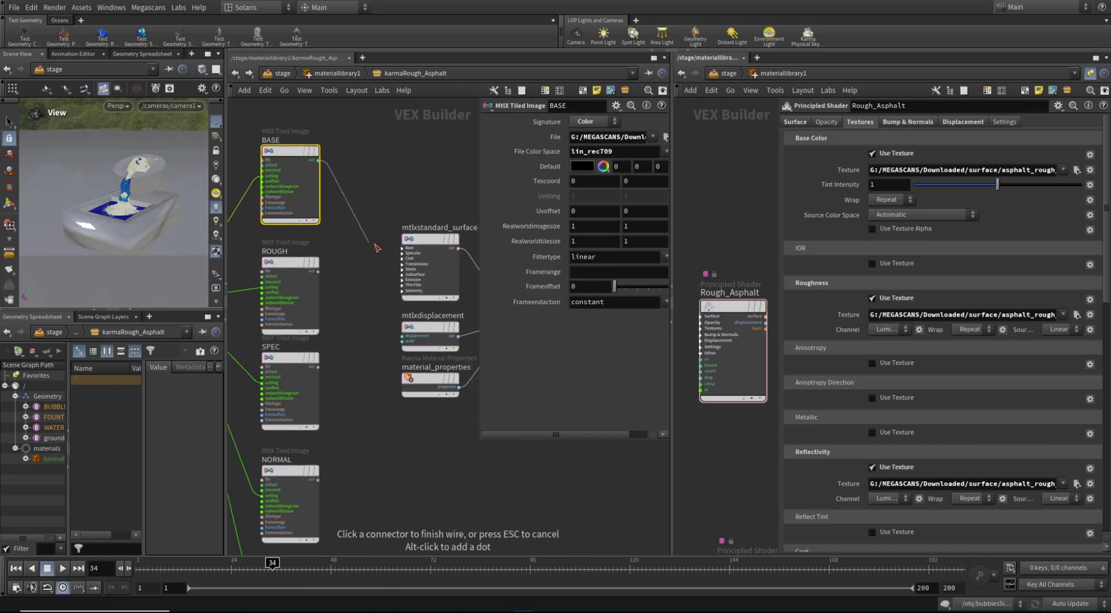
left_click(397, 250)
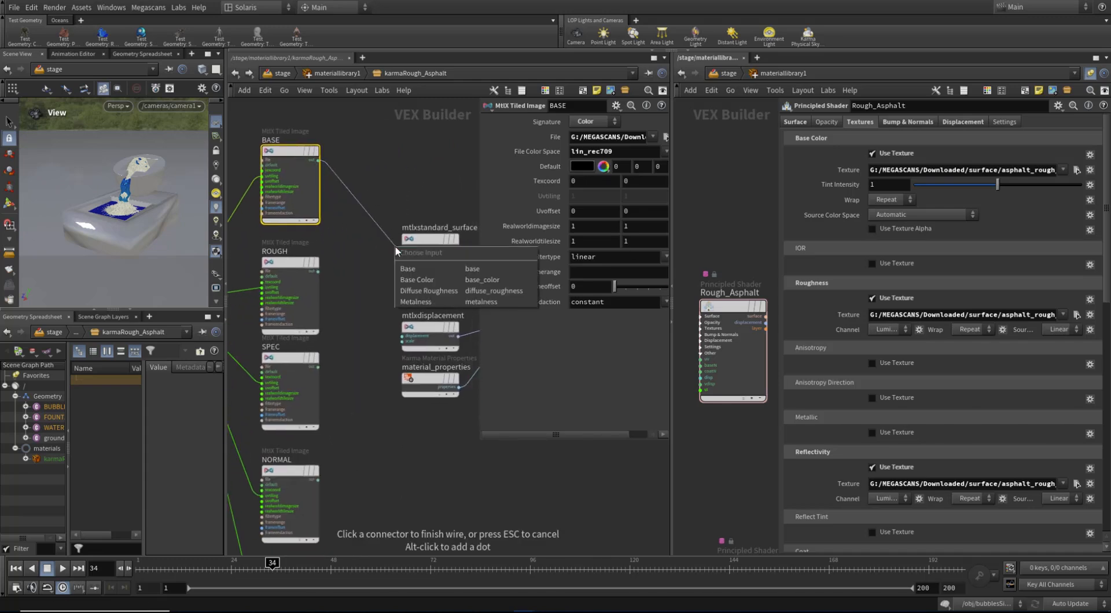
left_click(425, 280)
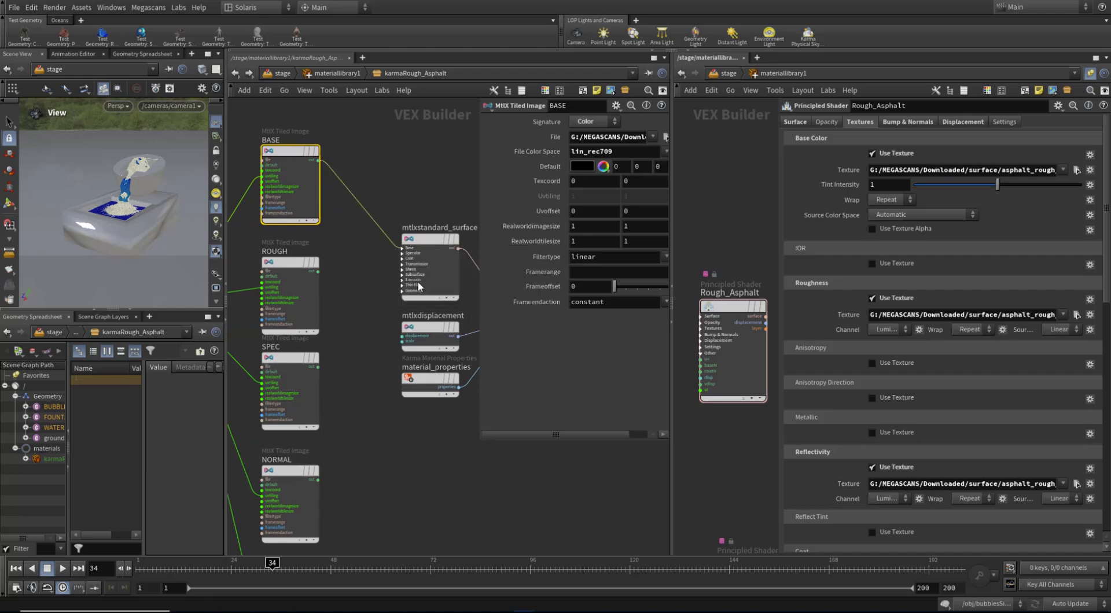
Connect the ROUGH image output to the Specular Roughness input of the mtlxstandard_surface node.
left_click(318, 271)
left_click(397, 261)
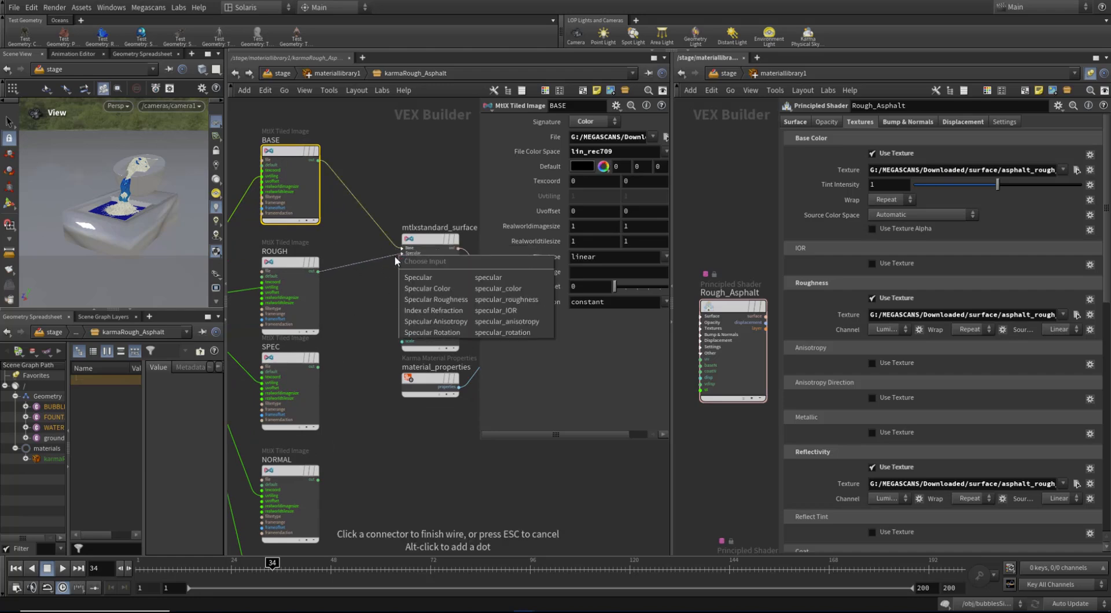
left_click(434, 299)
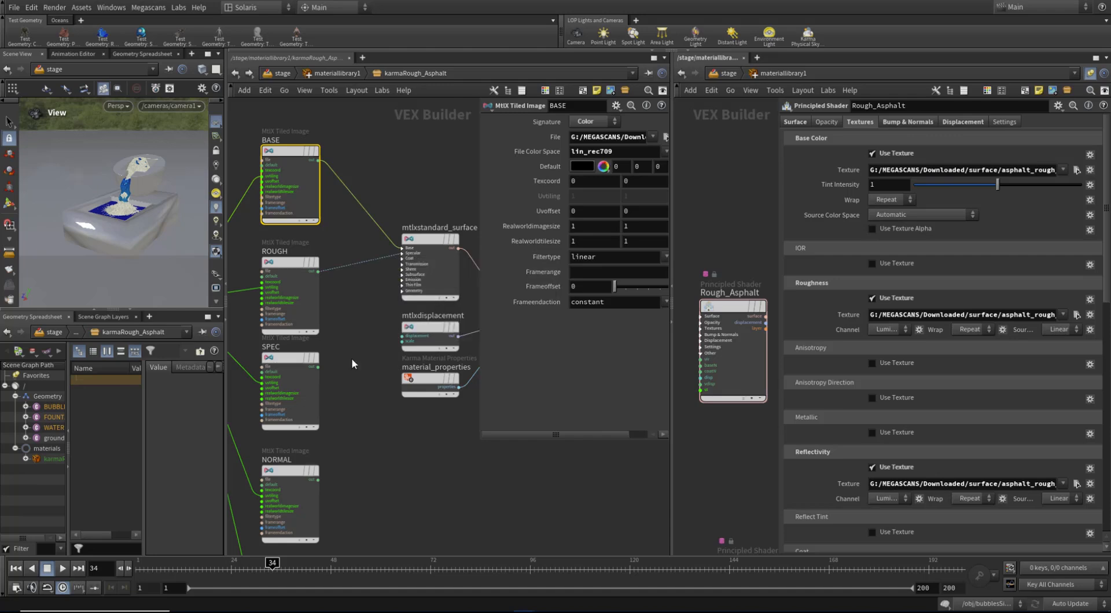
left_click(318, 368)
key("Escape")
Copy the Roughness texture path from the Rough_Asphalt principled shader into the File parameter of the ROUGH image node.
scroll(350, 283, "up", 2)
left_click(304, 299)
middle_click_drag(347, 297, 386, 291)
left_click_drag(336, 259, 320, 253)
mouse_move(306, 243)
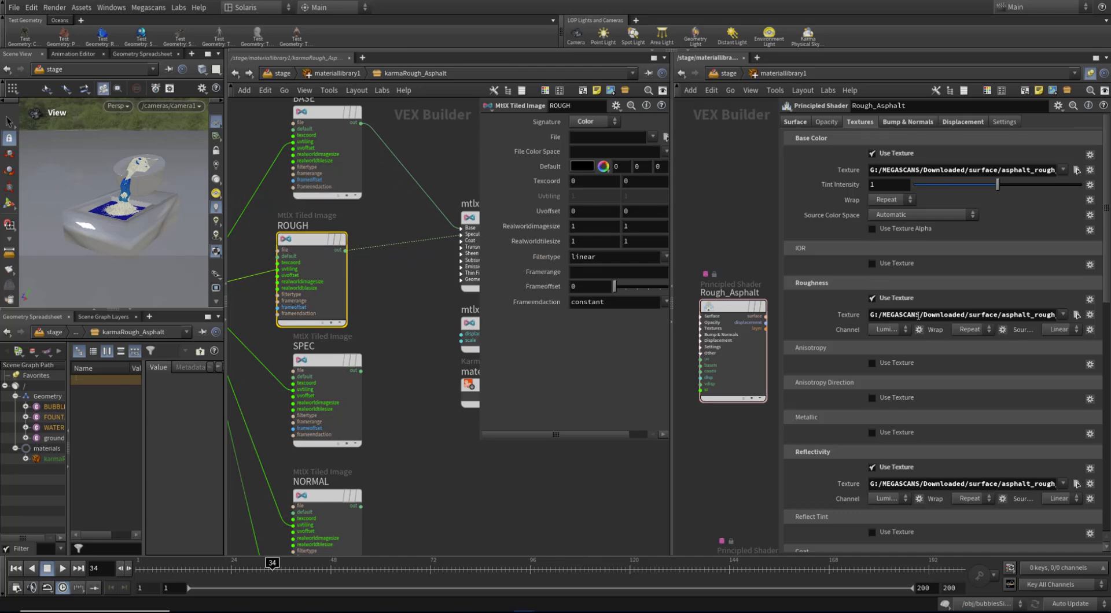
left_click(943, 315)
key("ctrl+c")
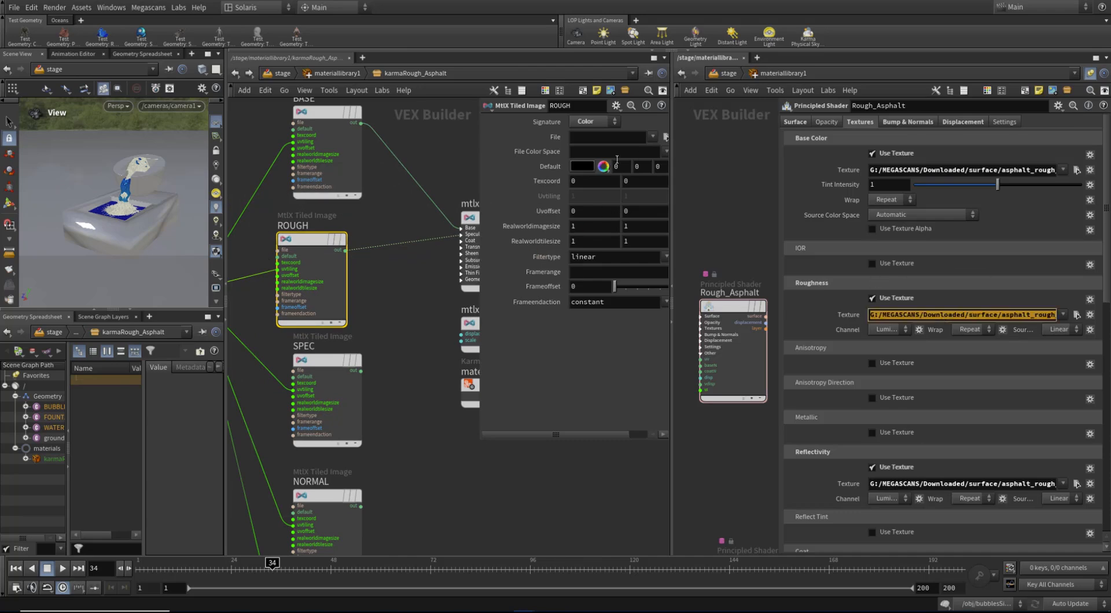
left_click(607, 137)
key("ctrl+v")
key("Return")
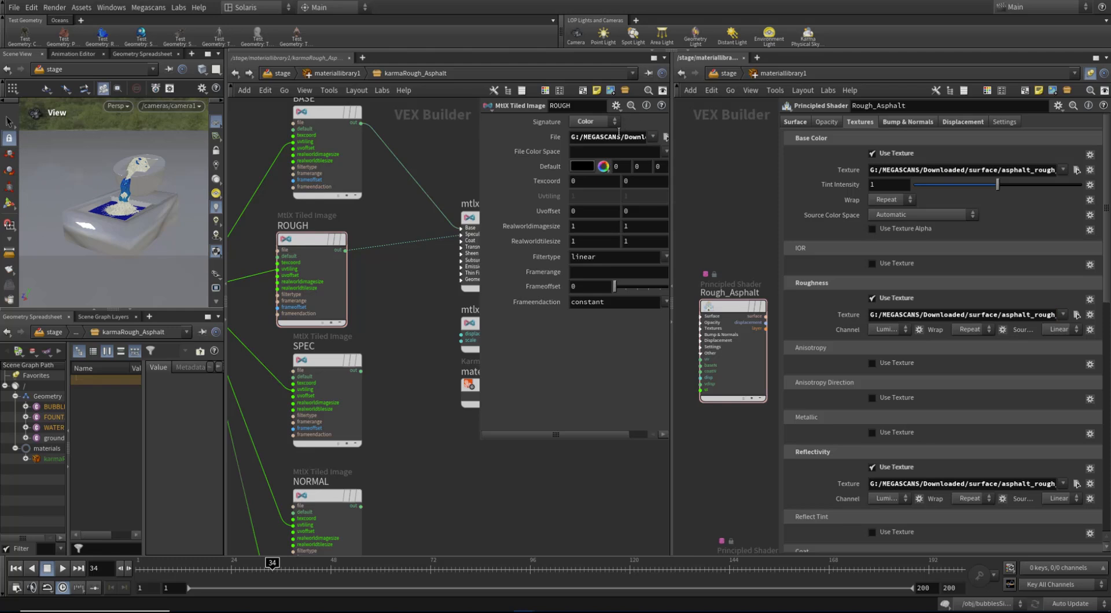
Copy Rough_Asphalt's Reflectivity texture path into the File parameter of the SPEC image node.
left_click_drag(404, 394, 342, 421)
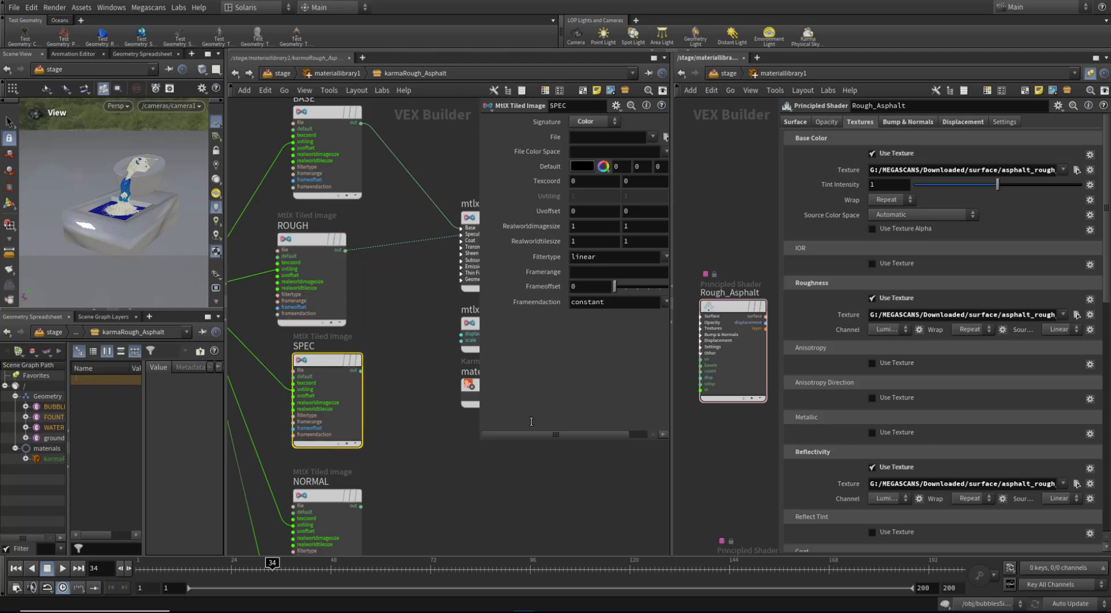
double_click(916, 484)
key("ctrl+c")
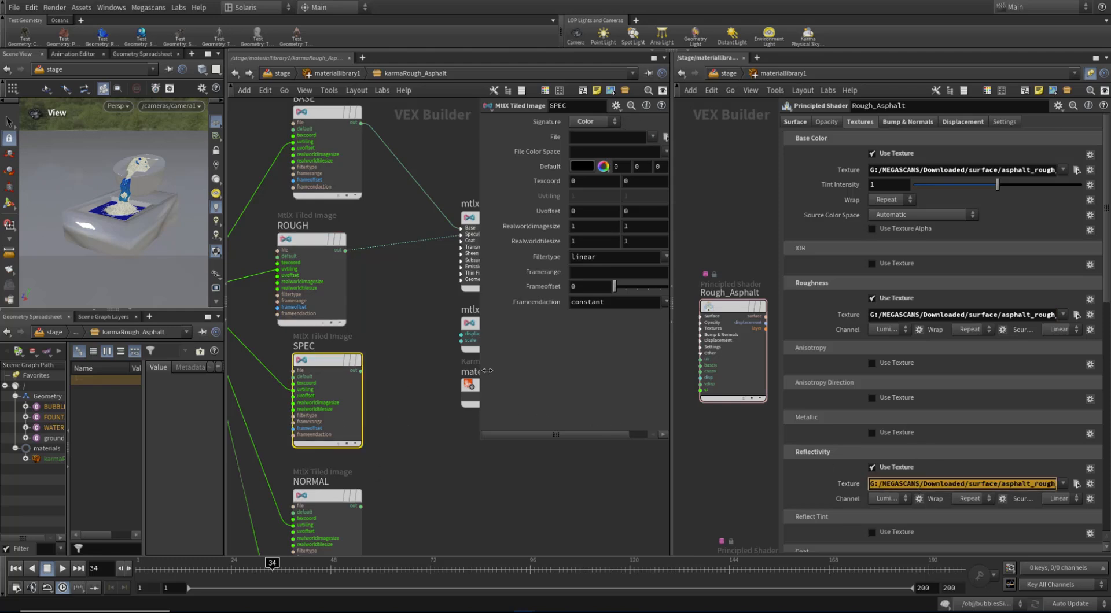
left_click(603, 137)
key("ctrl+v")
key("Return")
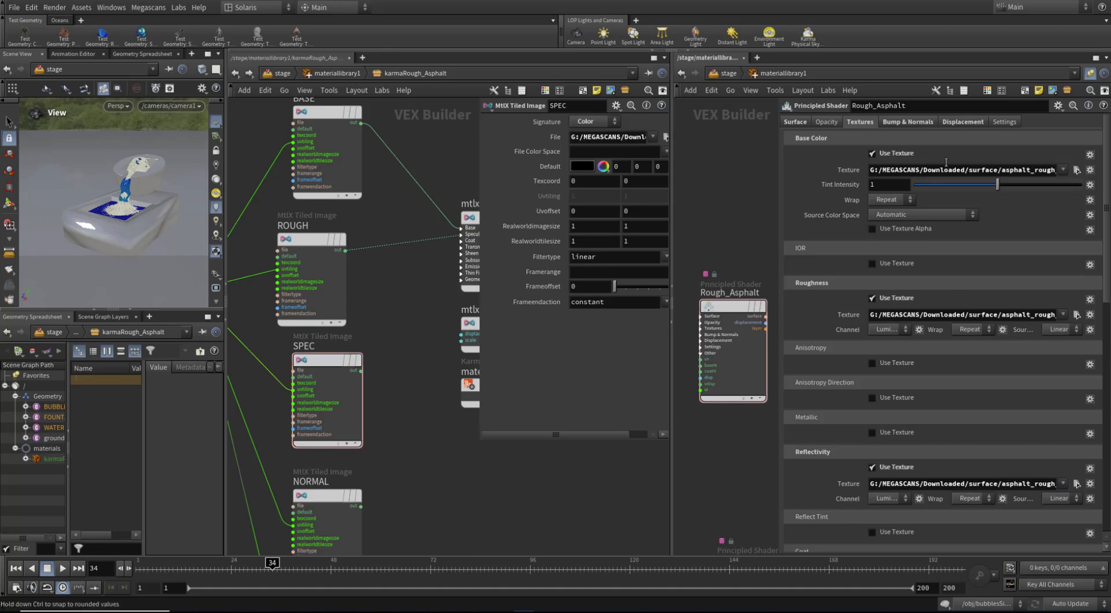
Copy Rough_Asphalt's base normal map texture path into the File parameter of the NORMAL image node.
left_click(905, 122)
double_click(1036, 245)
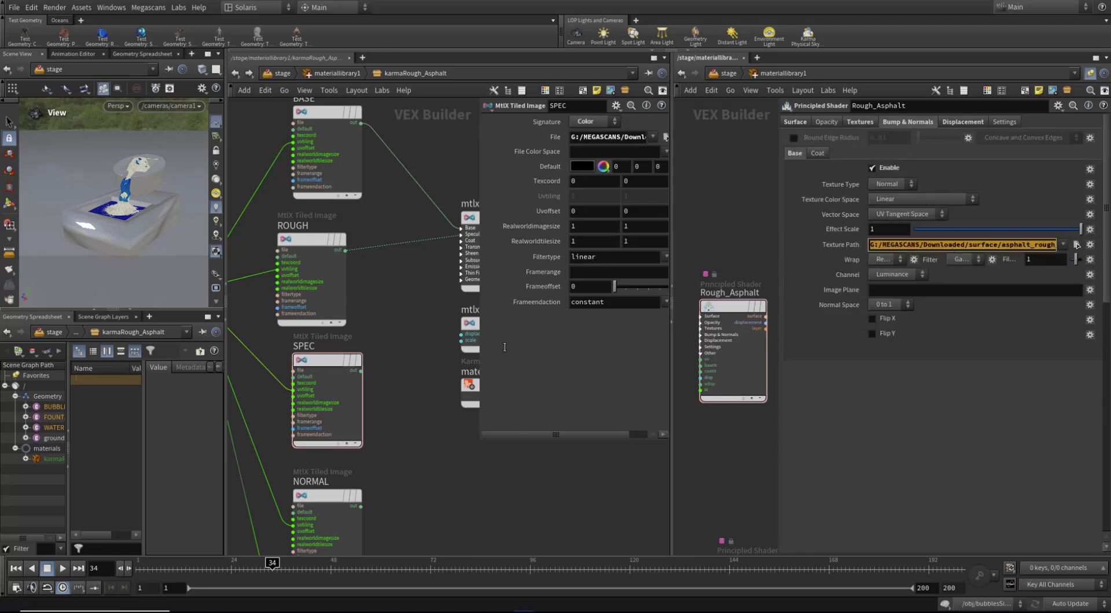
left_click(343, 497)
left_click(605, 138)
key("ctrl+v")
key("Return")
Copy Rough_Asphalt's displacement texture path into the File parameter of the DISPLACEMENT image node.
left_click(959, 123)
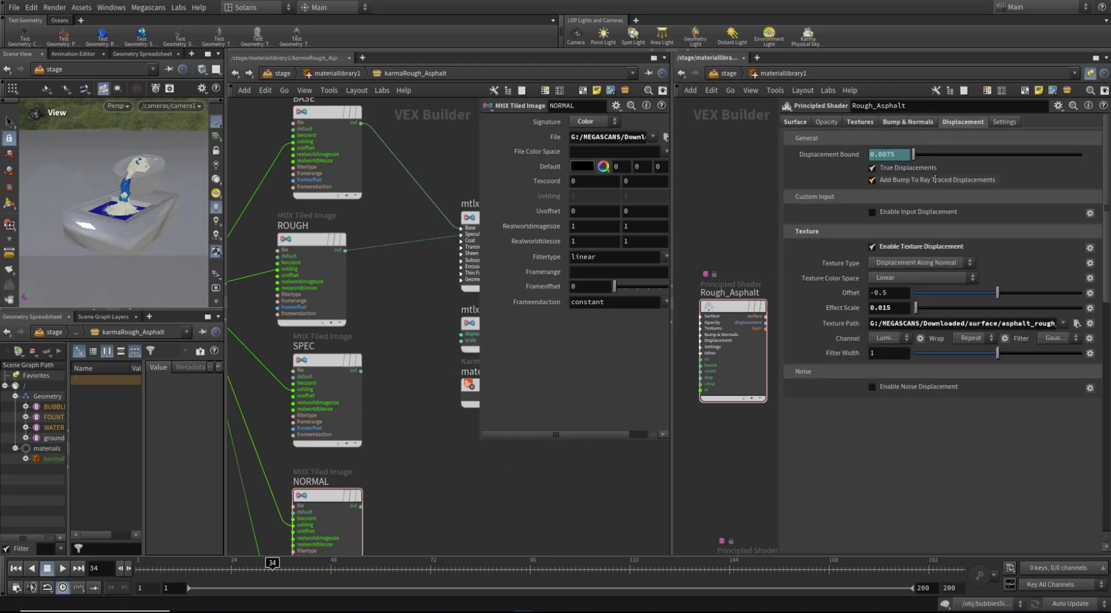
double_click(950, 323)
key("ctrl+c")
middle_click_drag(456, 496, 439, 337)
left_click_drag(426, 461, 333, 509)
left_click(585, 139)
key("ctrl+v")
Review the parameters of the ROUGH, SPEC and NORMAL image nodes one after another.
middle_click_drag(376, 137, 398, 302)
left_click_drag(397, 302, 342, 322)
left_click_drag(382, 372, 356, 407)
left_click_drag(382, 491, 357, 532)
middle_click_drag(426, 534, 425, 534)
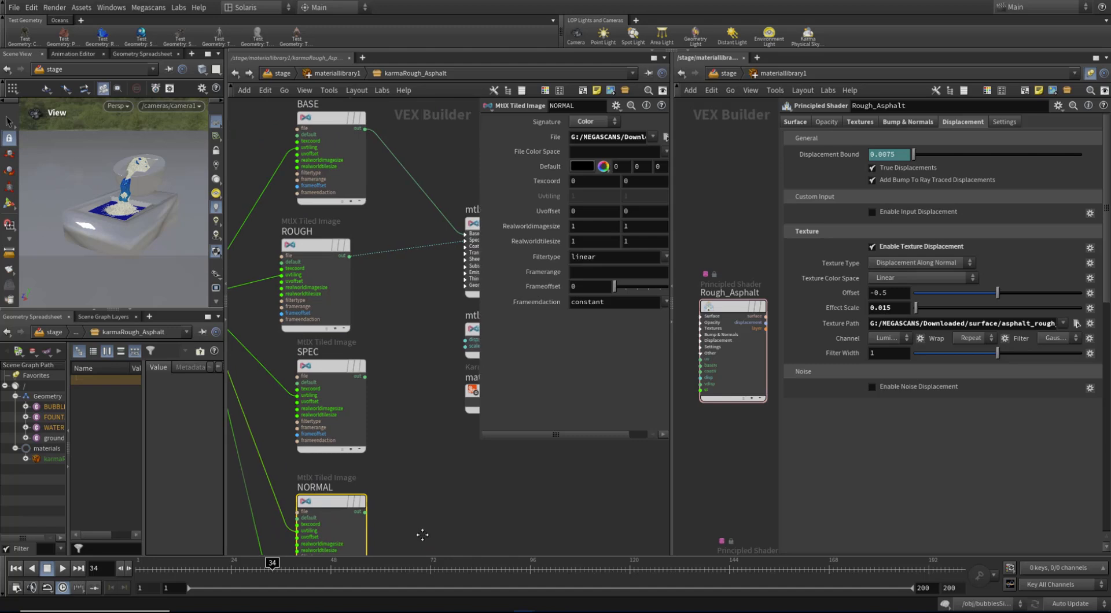
scroll(425, 534, "up", 2)
left_click_drag(394, 267, 324, 277)
middle_click_drag(364, 258, 427, 265)
scroll(441, 266, "down", 3)
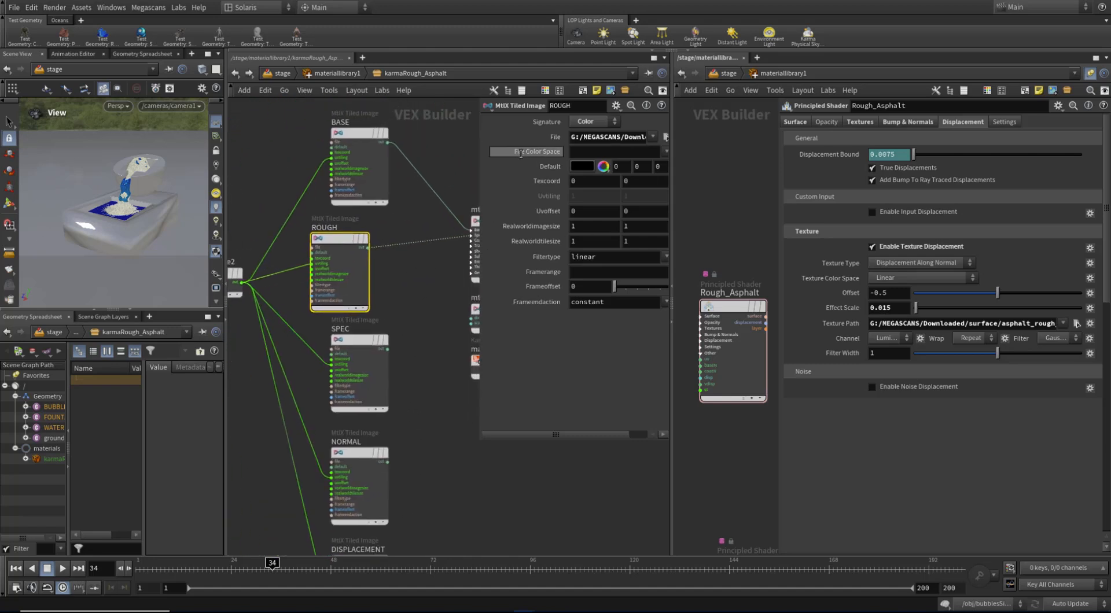
Try the Float signature on the ROUGH image node and return it to Color.
left_click(594, 120)
left_click(594, 121)
left_click(595, 123)
left_click(592, 136)
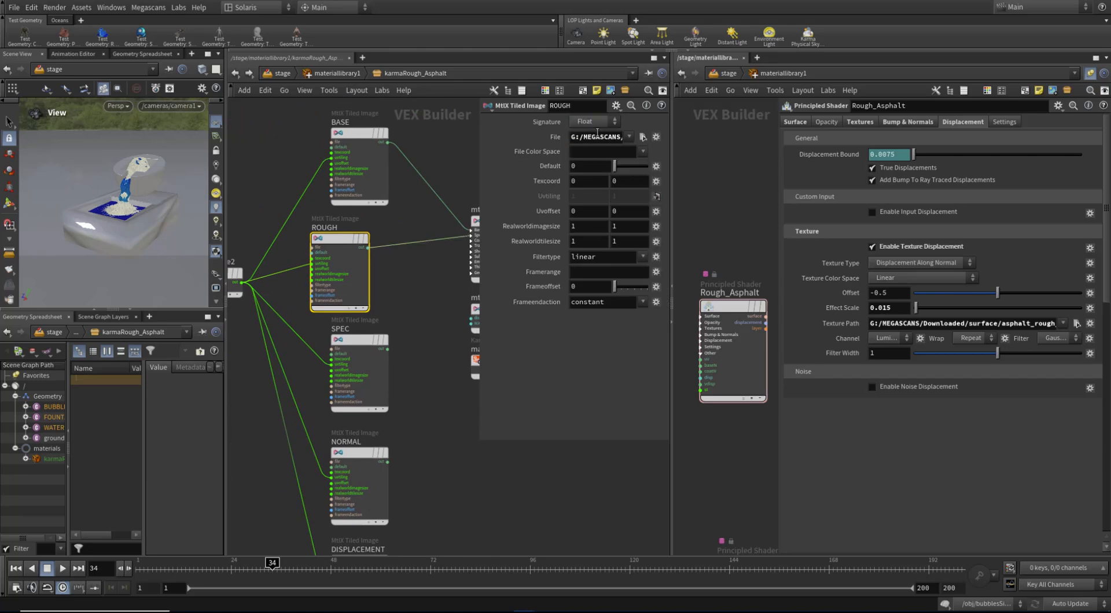
left_click(595, 122)
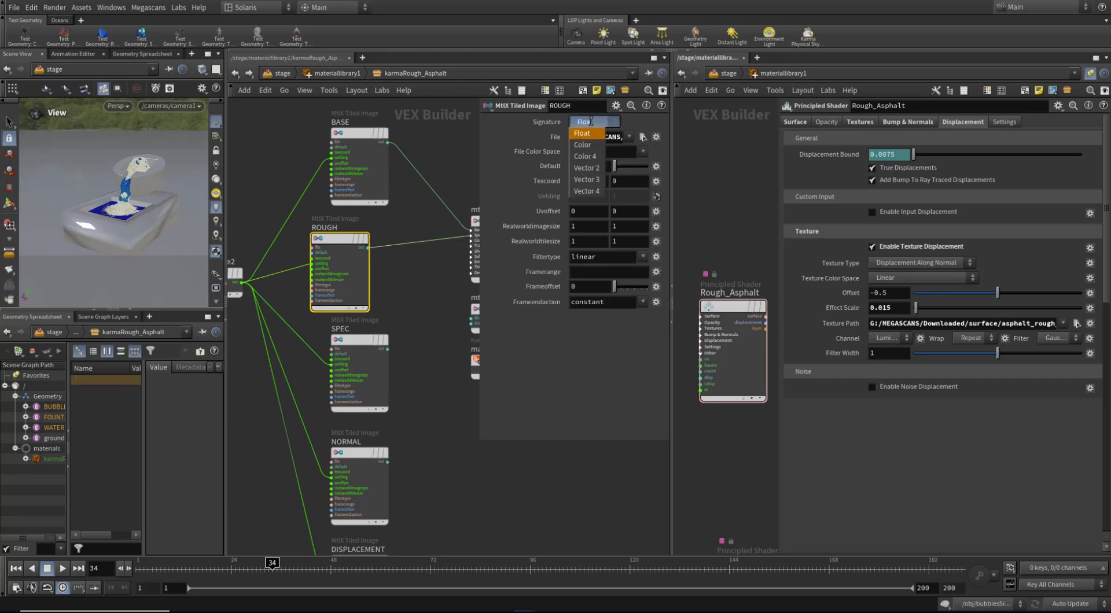
left_click(600, 139)
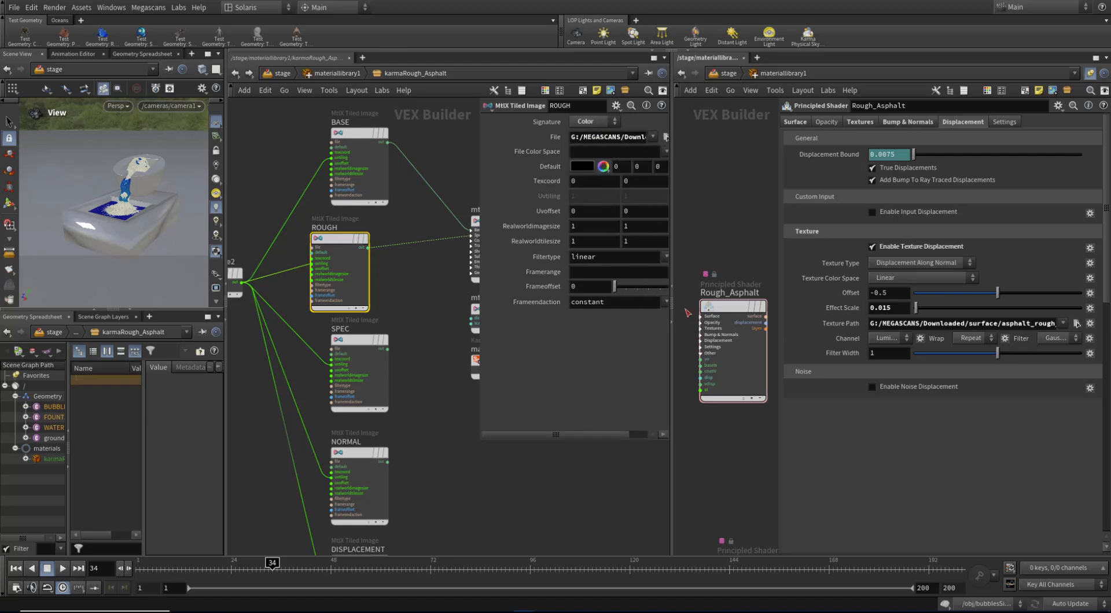
middle_click_drag(283, 281, 315, 290)
middle_click_drag(280, 330, 351, 337)
left_click_drag(321, 287, 320, 360)
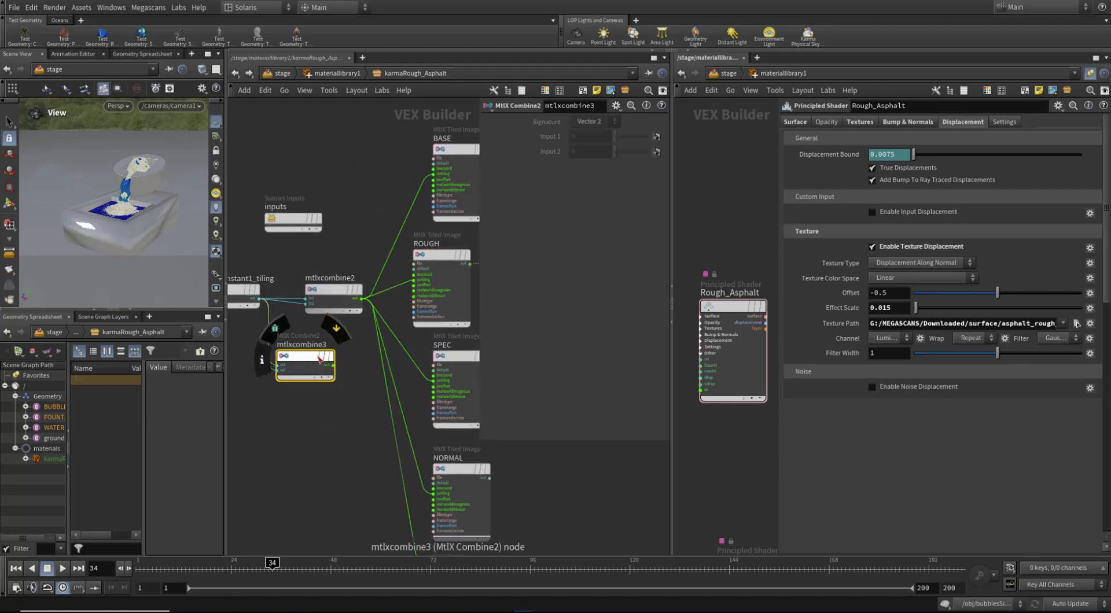
key("Delete")
Insert a MtlX Luminance node on the wire between the ROUGH image and mtlxstandard_surface.
left_click_drag(335, 299, 270, 284)
middle_click_drag(370, 274, 380, 308)
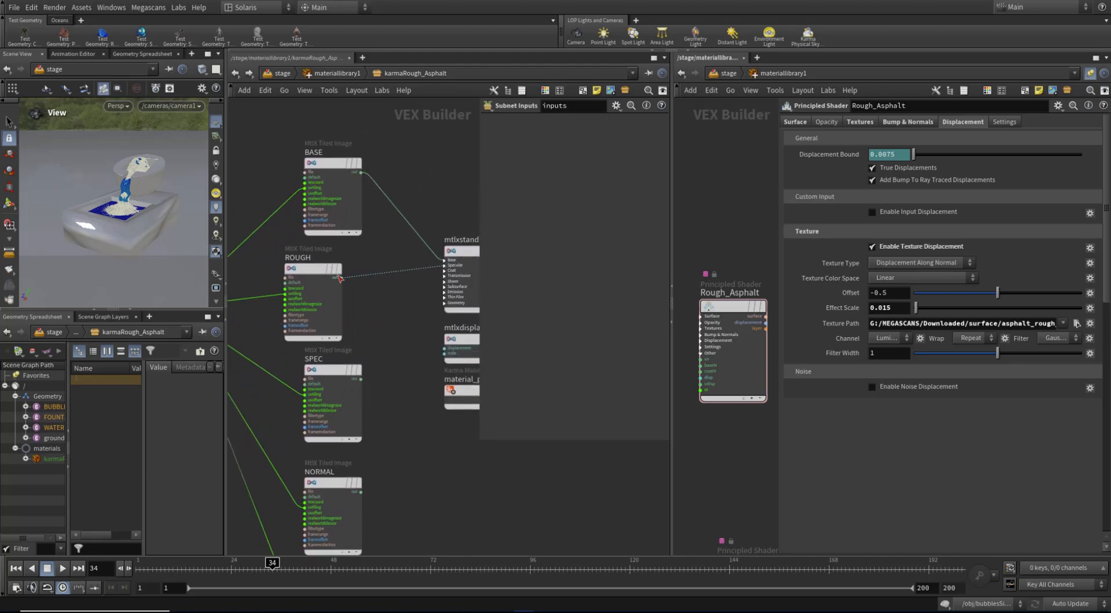
left_click_drag(318, 269, 296, 267)
key("Tab")
type("lum")
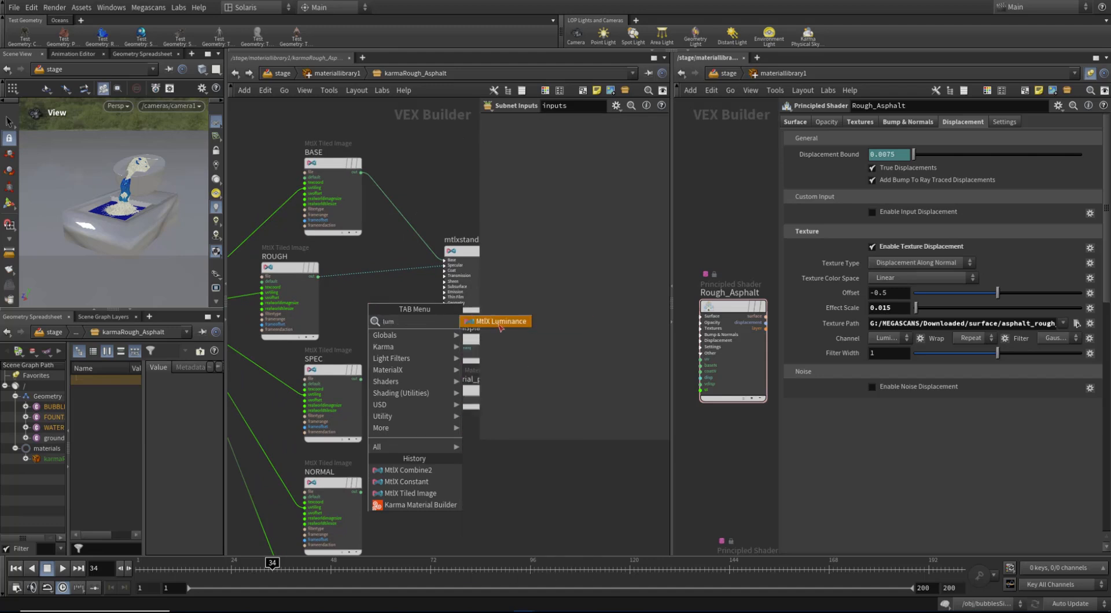
left_click(500, 322)
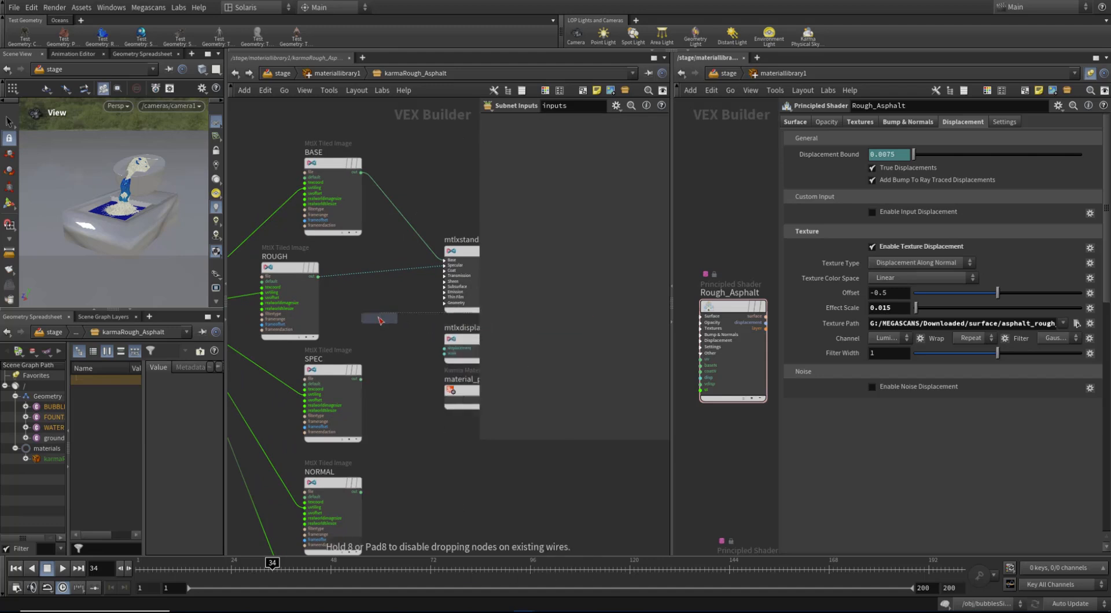
left_click(368, 289)
left_click_drag(368, 290, 343, 281)
middle_click_drag(430, 306, 376, 310)
left_click_drag(316, 277, 311, 274)
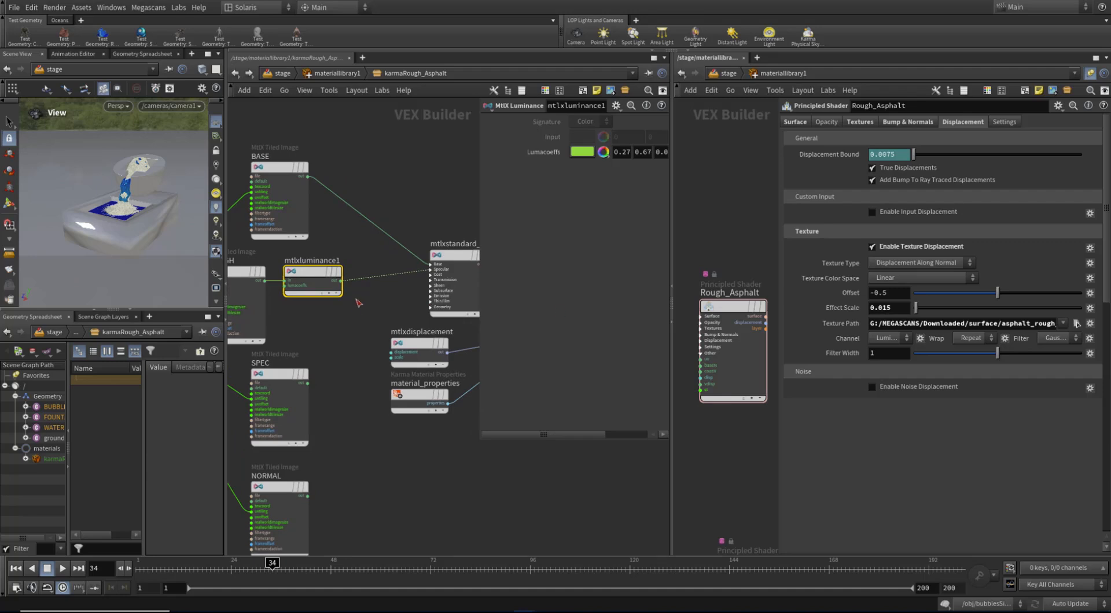
scroll(331, 315, "down", 2)
middle_click_drag(331, 315, 452, 310)
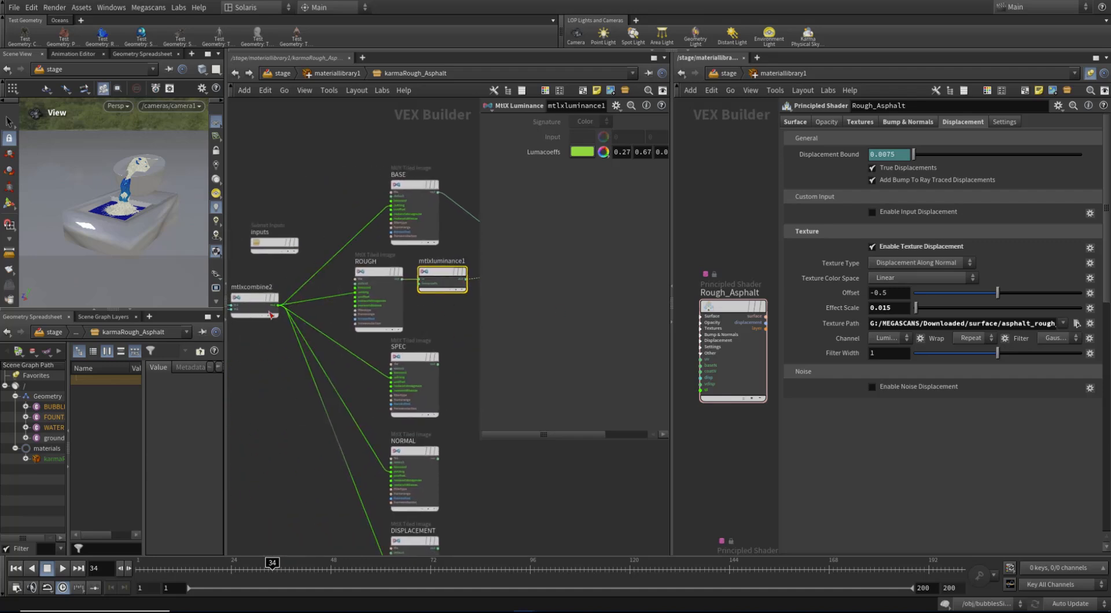
middle_click_drag(273, 309, 367, 317)
left_click(344, 311)
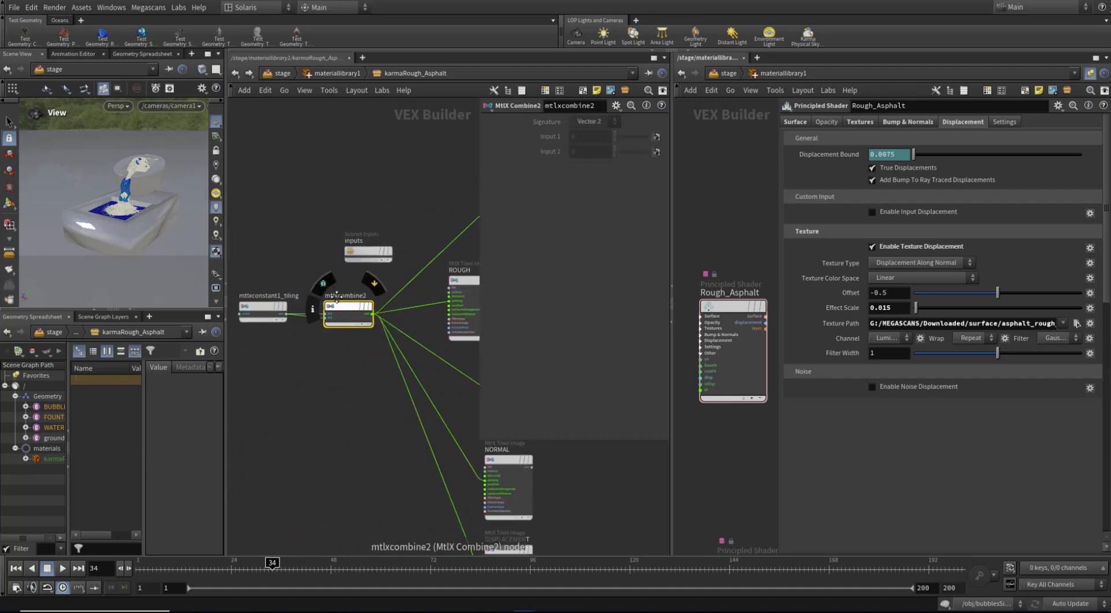
scroll(334, 292, "up", 3)
scroll(382, 410, "down", 3)
Add a MtlX Separate Color 3 node after mtlxluminance1 and feed it from the luminance output.
middle_click_drag(382, 411, 149, 375)
middle_click_drag(405, 342, 335, 343)
scroll(328, 286, "up", 2)
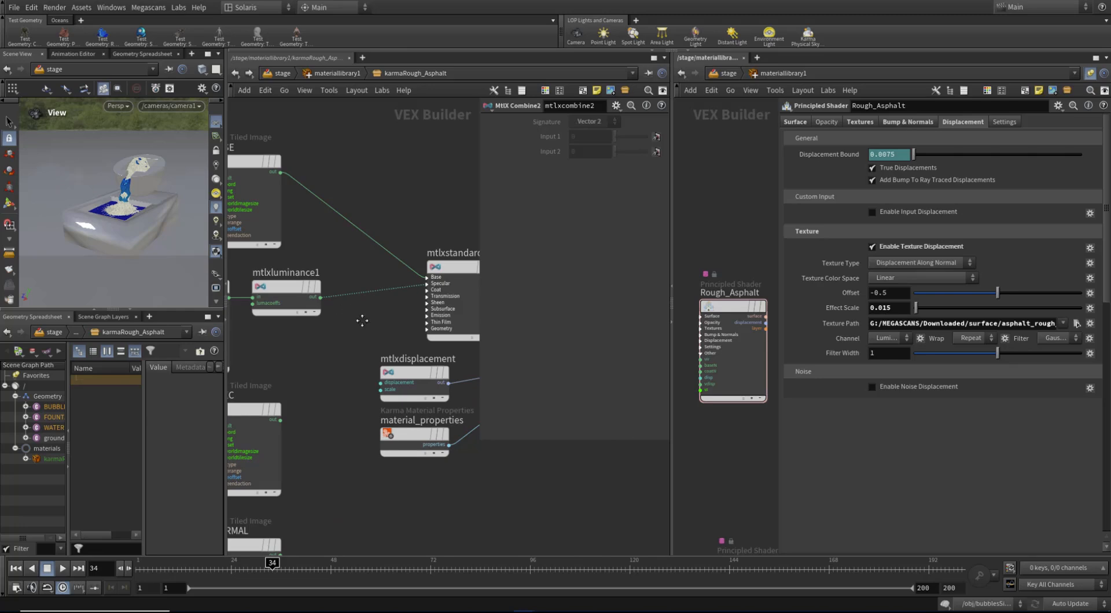
key("Tab")
type("m")
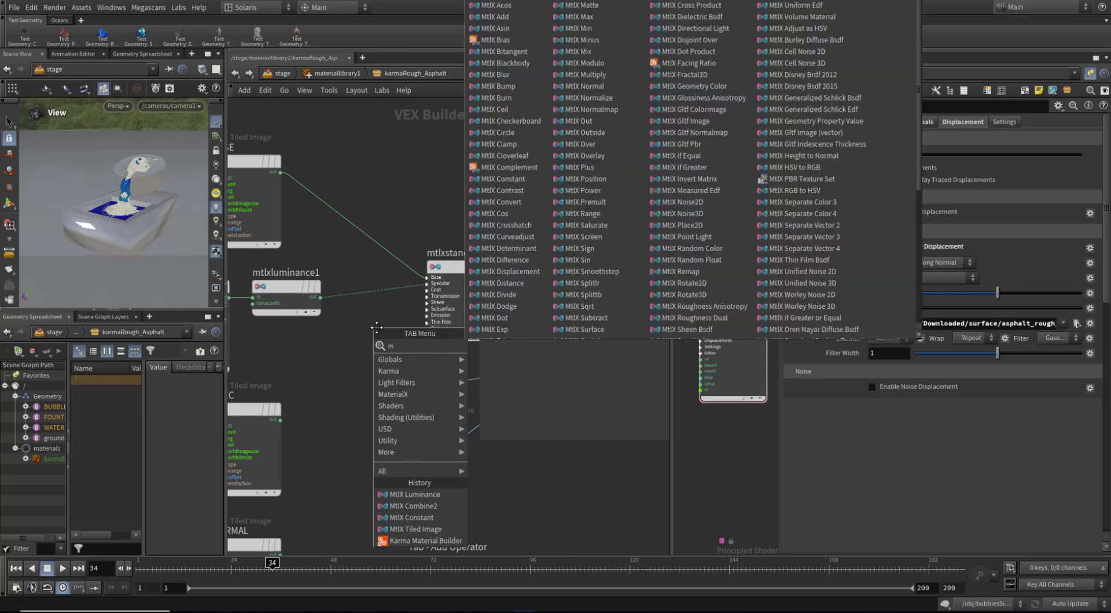
type("tse")
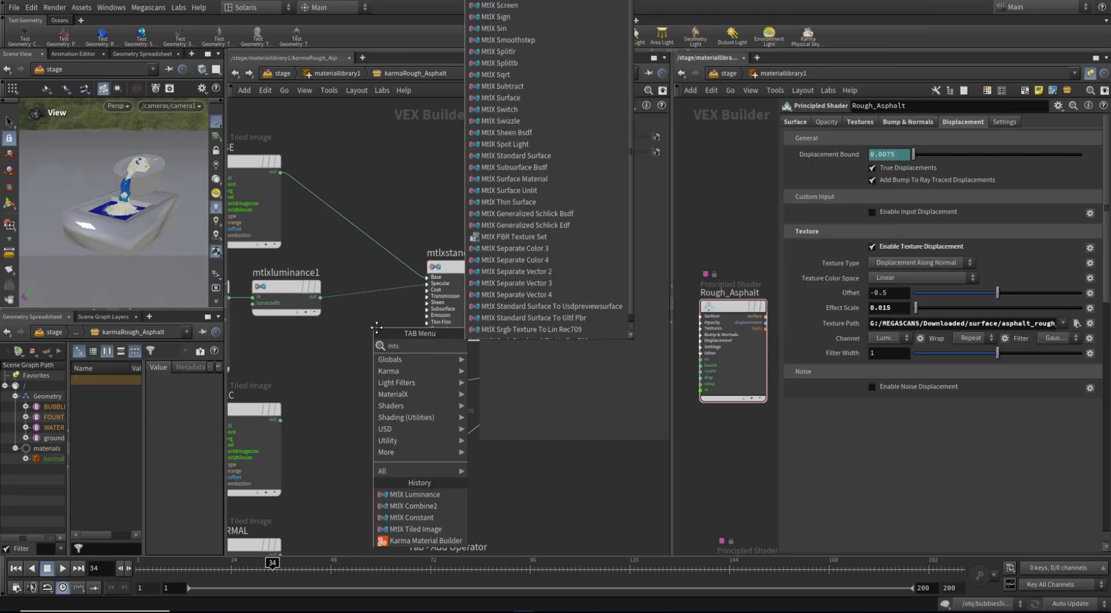
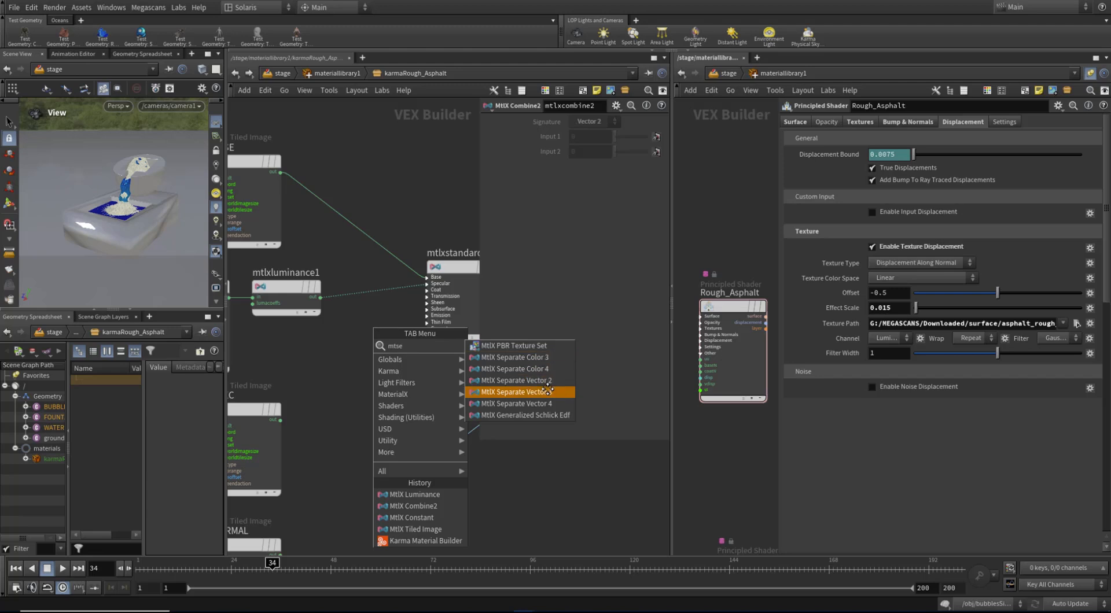
left_click(548, 392)
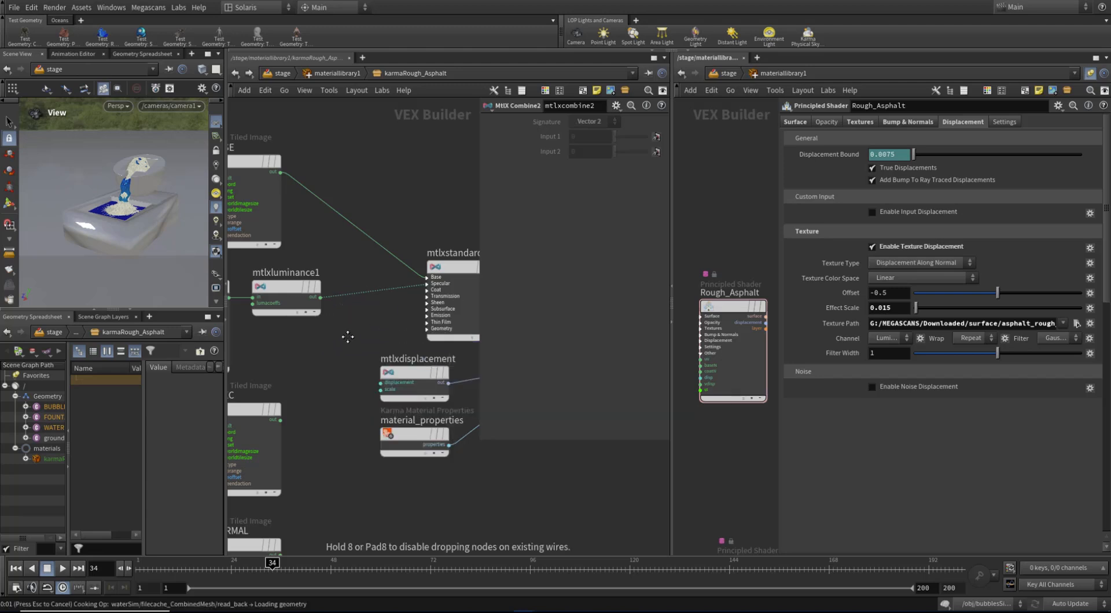
left_click(349, 334)
mouse_move(355, 312)
left_mouse_down()
mouse_move(364, 317)
mouse_move(333, 329)
mouse_move(359, 312)
left_mouse_up()
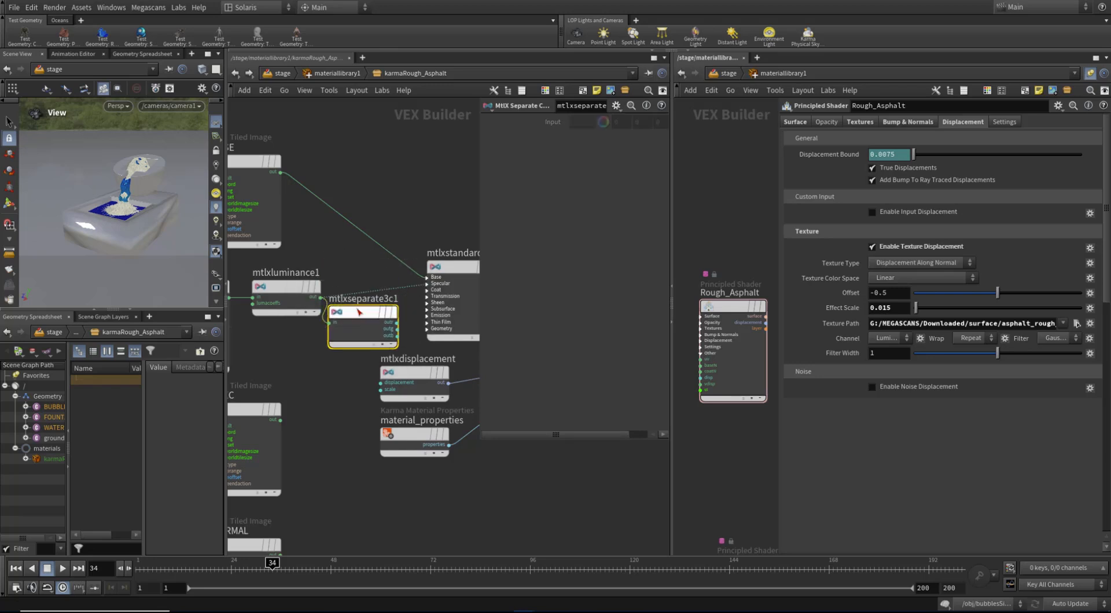
Connect the red output of mtlxseparate3c1 to the Specular Roughness input of mtlxstandard_surface and line the node up beside mtlxluminance1.
left_click(396, 322)
left_click(429, 284)
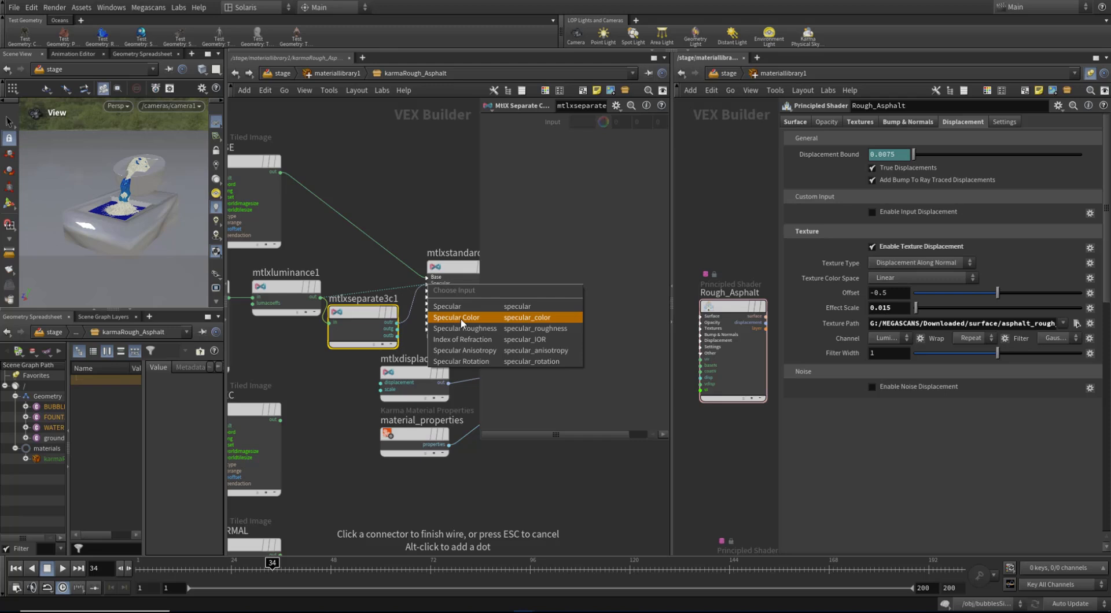
left_click(461, 318)
left_click_drag(340, 308, 338, 281)
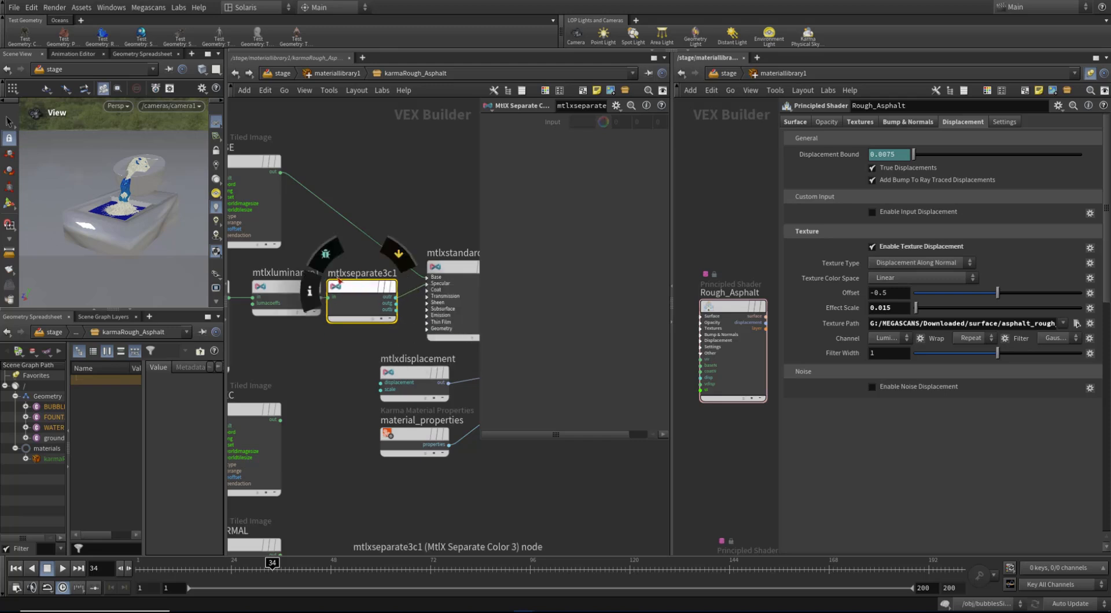
Shift mtlxcombine2, ROUGH and its luminance and separate nodes to the left, and narrow the parameter overlay.
scroll(317, 305, "down", 2)
middle_click_drag(302, 335, 356, 324)
middle_click_drag(269, 315, 402, 308)
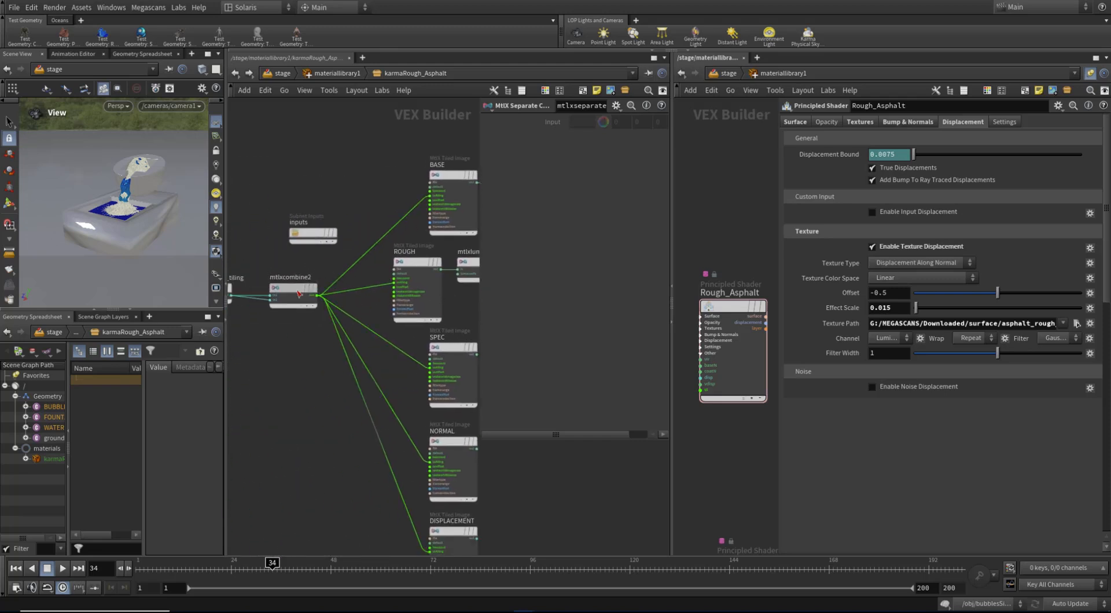
left_click_drag(298, 294, 267, 290)
left_click_drag(418, 266, 382, 262)
middle_click_drag(432, 287, 338, 294)
left_click_drag(386, 270, 353, 266)
left_click_drag(436, 272, 411, 266)
middle_click_drag(427, 298, 267, 309)
left_click_drag(356, 277, 344, 280)
middle_click_drag(369, 317, 401, 268)
scroll(431, 330, "down", 2)
left_click_drag(484, 426, 609, 426)
Spread the network by moving the shader-side nodes right and the SPEC, NORMAL and DISPLACEMENT images left.
left_click_drag(544, 379, 390, 310)
left_click_drag(394, 313, 439, 346)
left_click(493, 263)
left_click_drag(408, 265, 452, 269)
middle_click_drag(384, 312, 414, 315)
left_click_drag(430, 307, 360, 495)
left_click_drag(386, 311, 333, 317)
Duplicate the luminance and separate color nodes next to SPEC and connect the SPEC output to the copied luminance node.
left_click(445, 308)
left_click_drag(444, 301, 404, 328)
left_click(394, 392)
scroll(388, 382, "up", 3)
left_click(334, 293)
left_click(384, 307)
Connect the red output of mtlxseparate3c2 to the Specular input of mtlxstandard_surface.
scroll(359, 324, "up", 3)
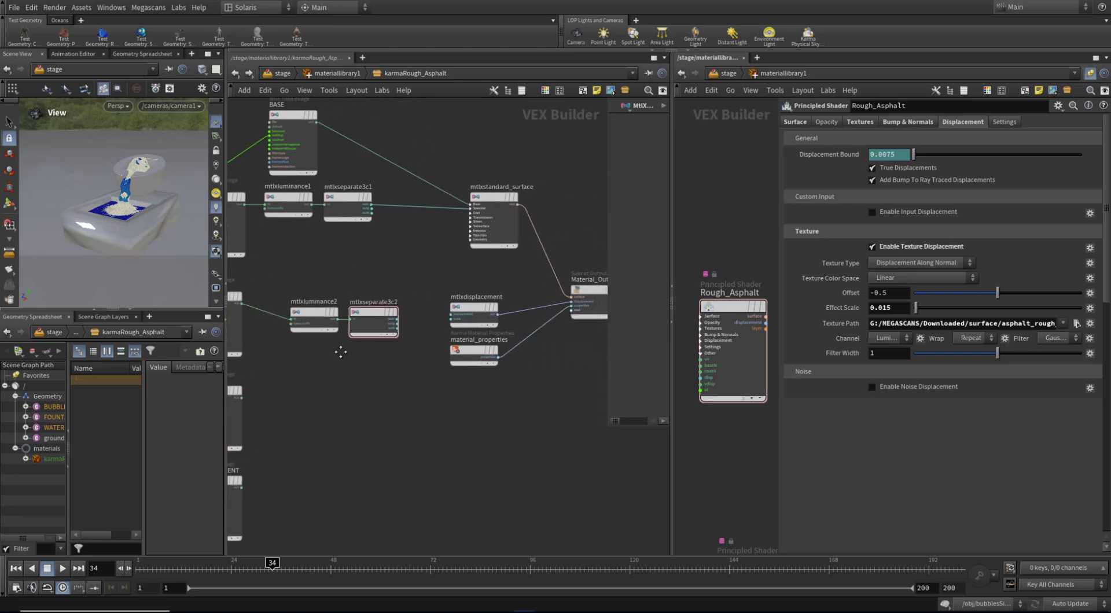
left_click(398, 320)
left_click(506, 160)
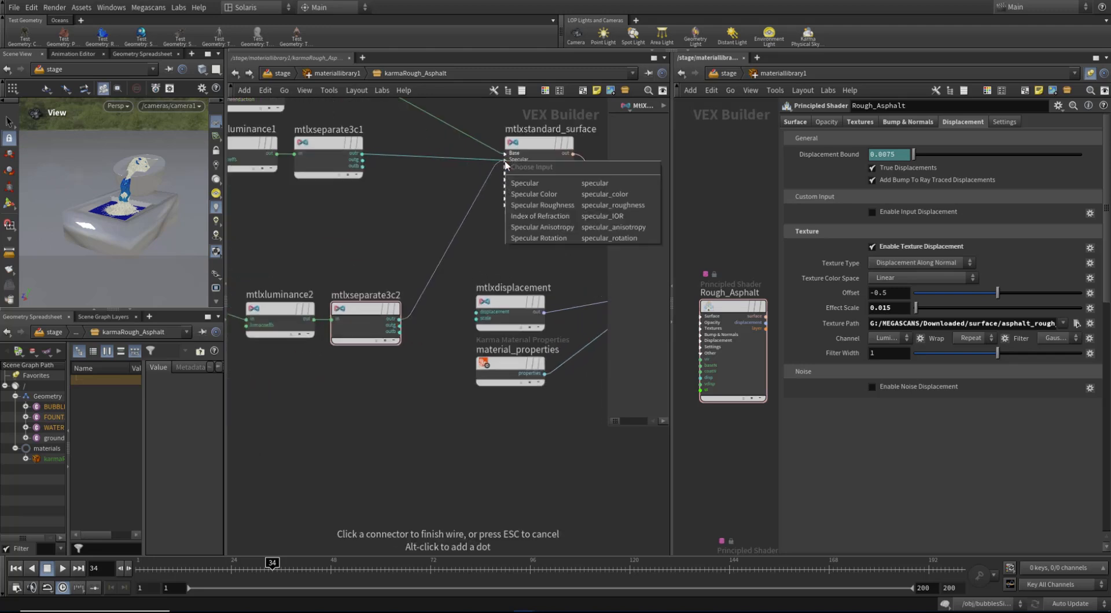
left_click(531, 187)
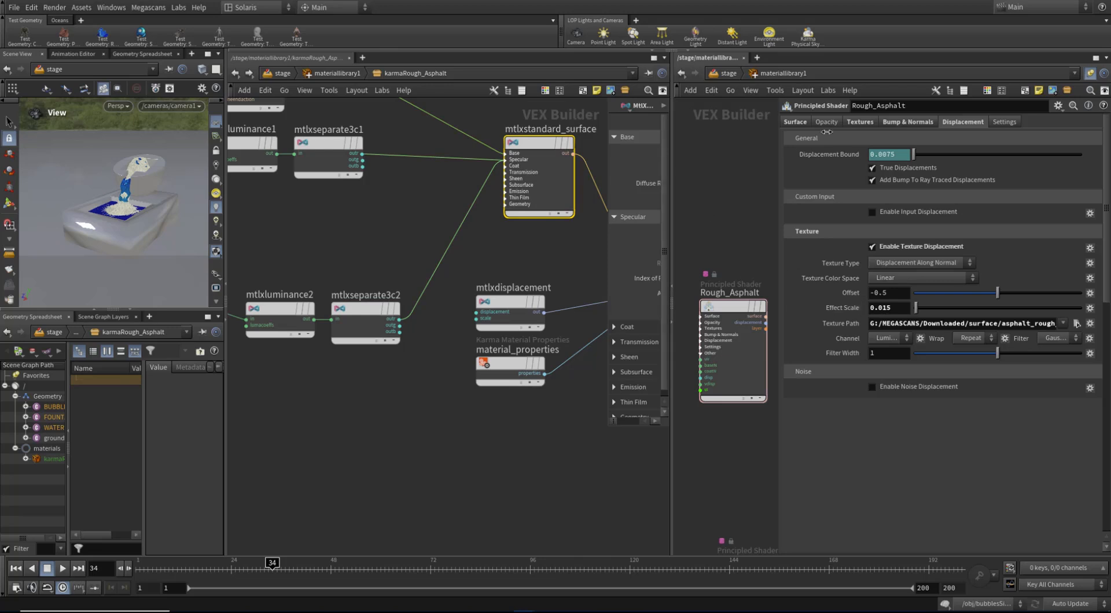
Compare Rough_Asphalt's texture settings with the Base and Specular parameters of mtlxstandard_surface.
left_click(840, 120)
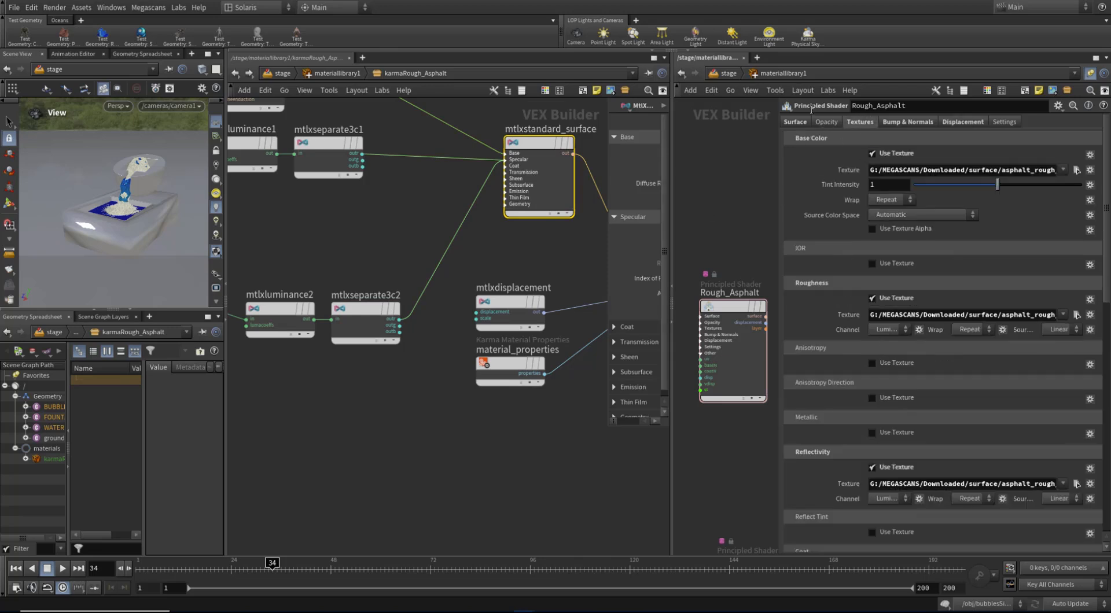
middle_click_drag(639, 448, 573, 456)
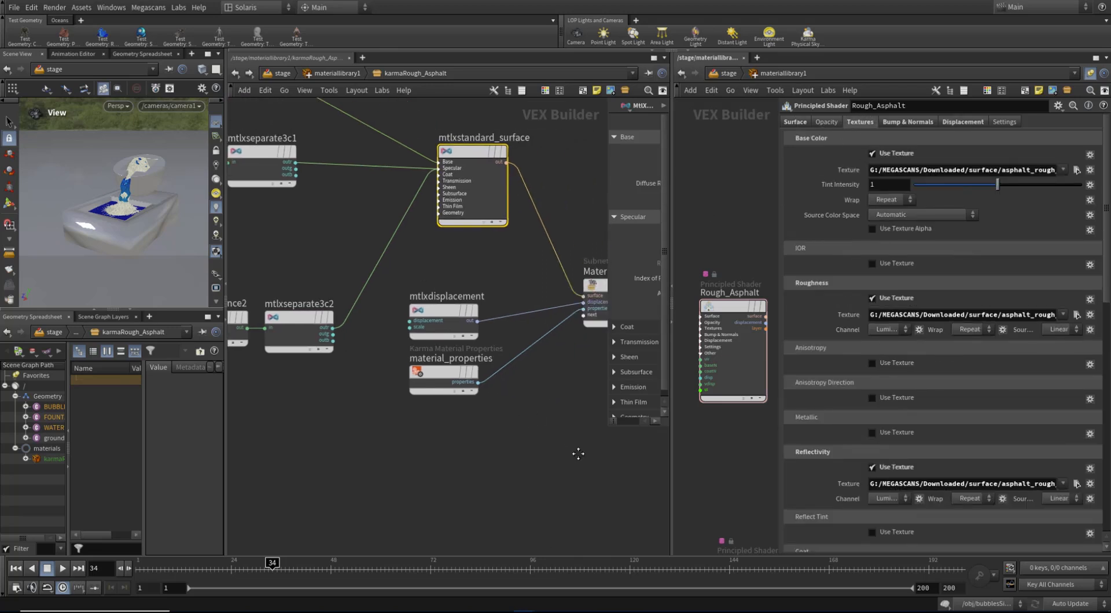
left_click_drag(608, 432, 454, 466)
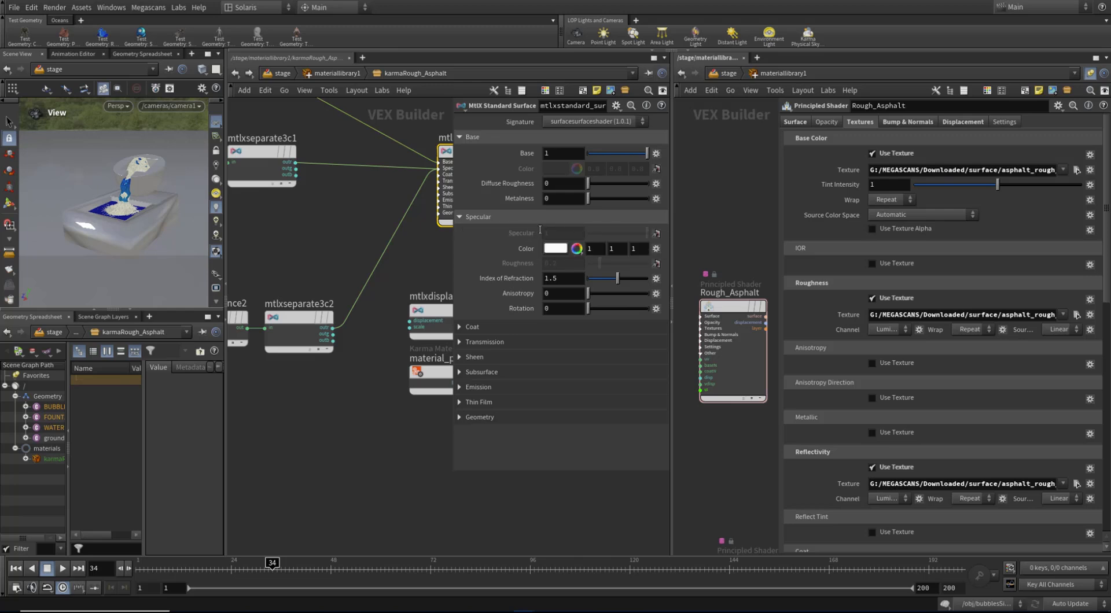
left_click_drag(454, 477, 542, 477)
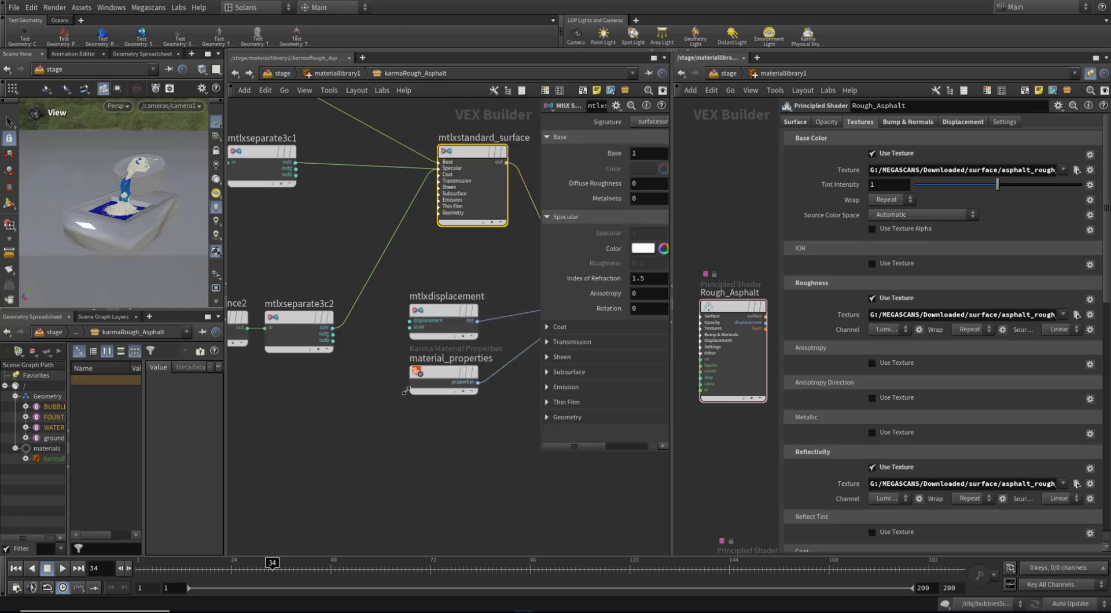
Add a MtlX Normalmap node beside the NORMAL image node.
scroll(382, 359, "down", 2)
scroll(375, 398, "down", 4)
left_click_drag(425, 455, 438, 417)
scroll(317, 435, "up", 1)
middle_click_drag(317, 434, 384, 361)
scroll(416, 365, "up", 1)
left_click_drag(368, 358, 281, 383)
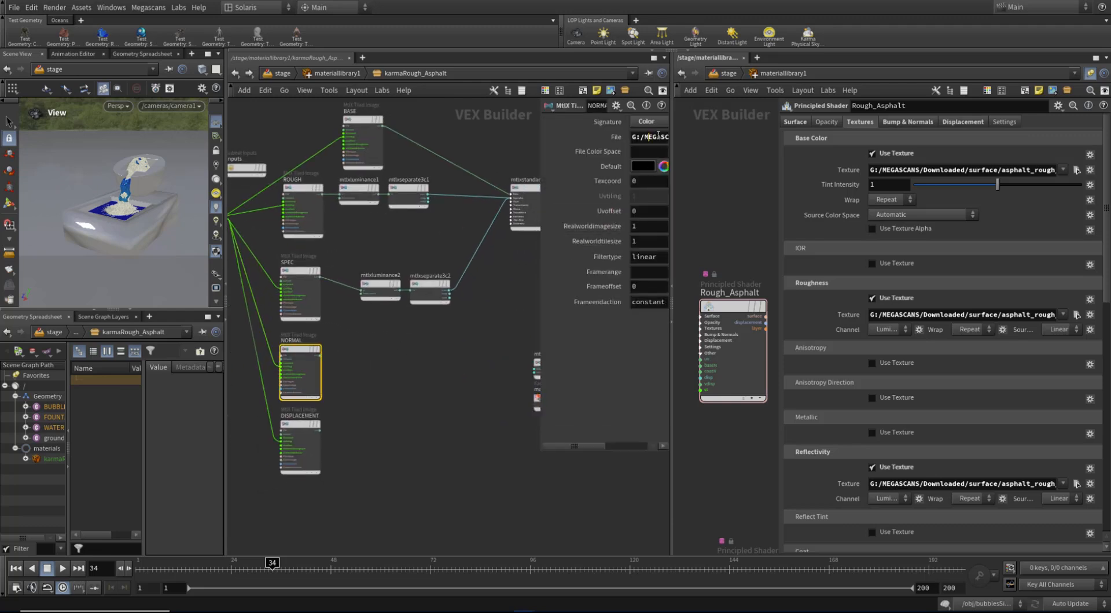
left_click(381, 388)
key("Tab")
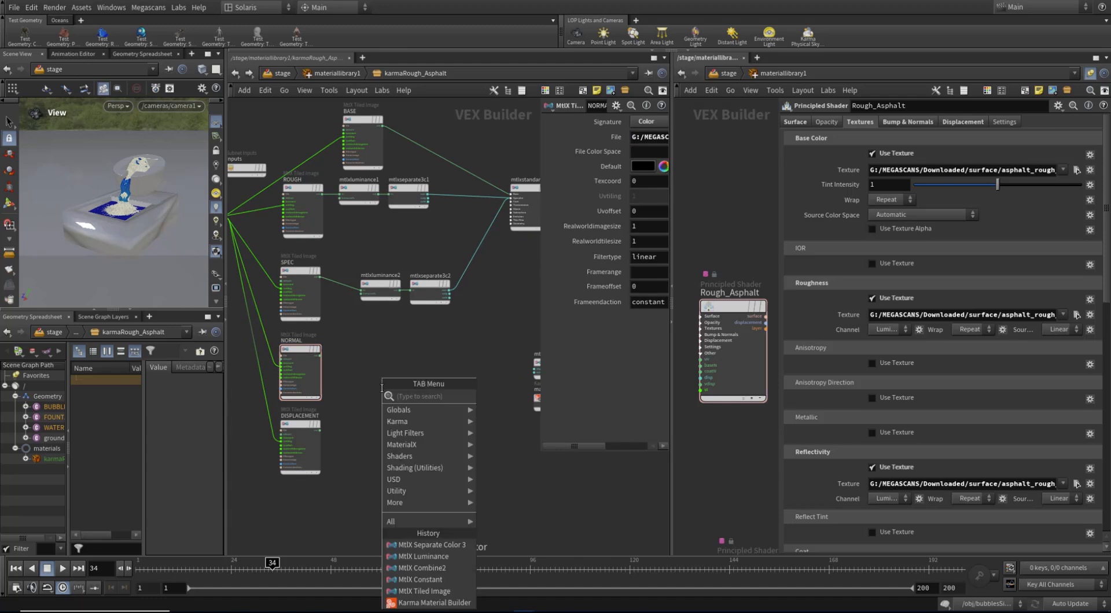
type("norma")
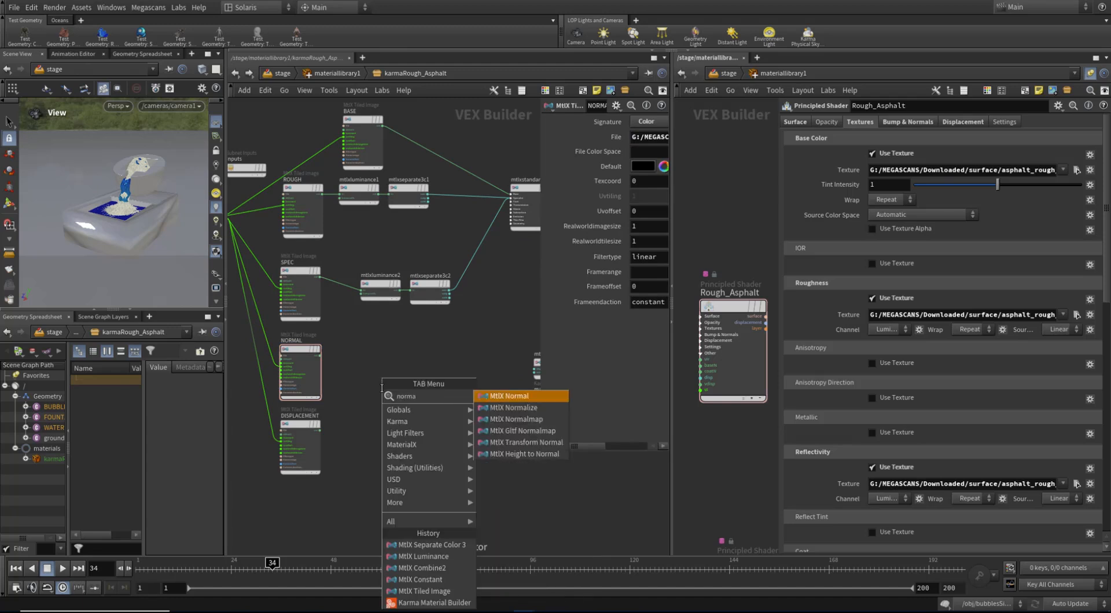
left_click(526, 418)
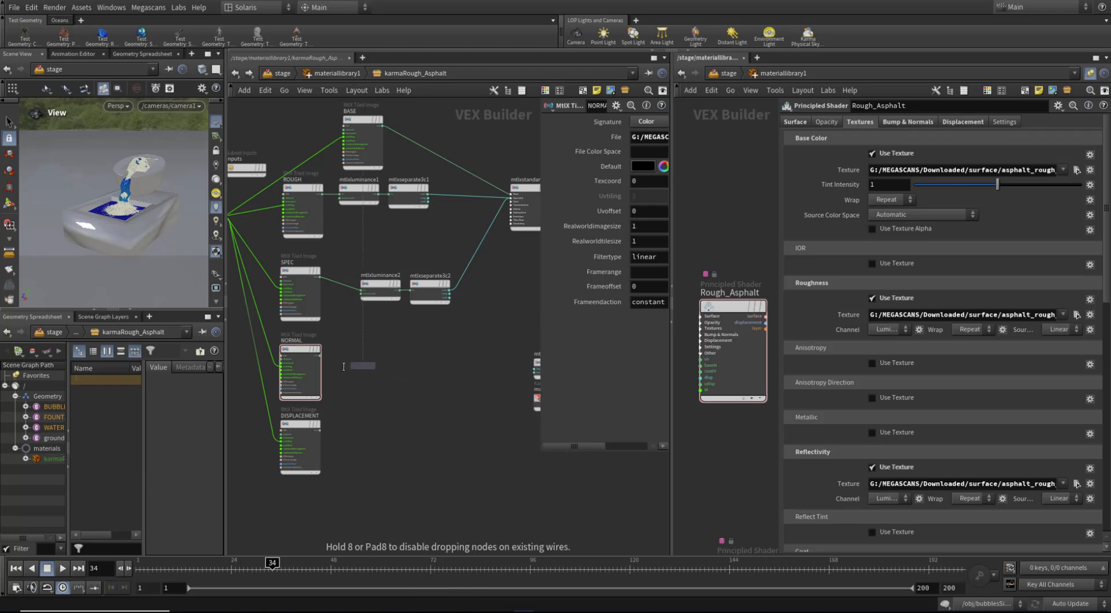
left_click(351, 376)
Connect the NORMAL image output to the in input of mtlxnormalmap1.
scroll(351, 376, "up", 4)
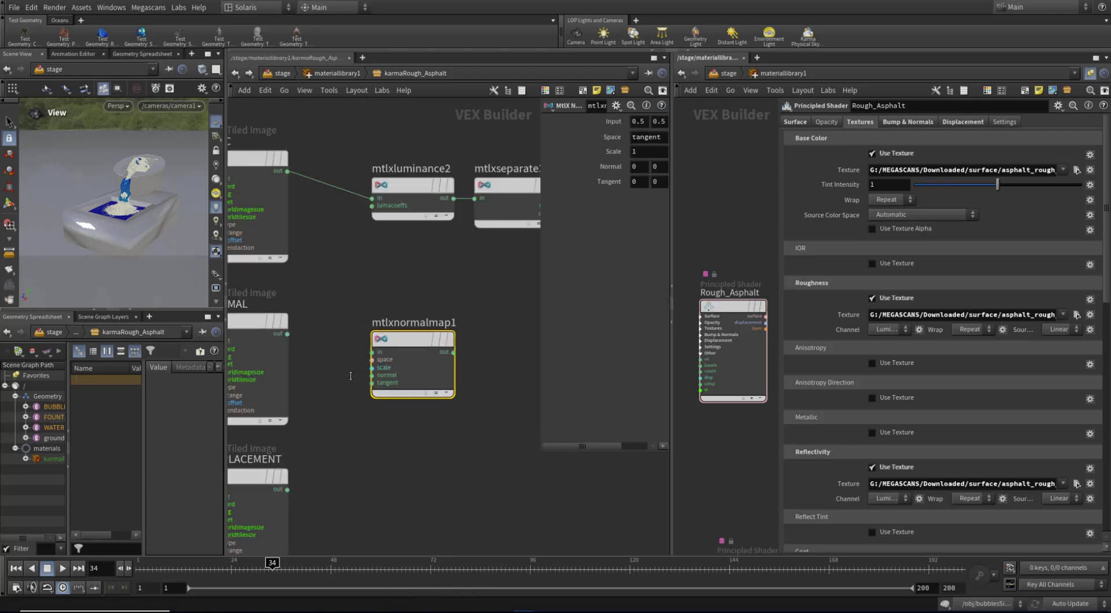
middle_click_drag(350, 377, 405, 387)
left_click(343, 351)
left_click(429, 369)
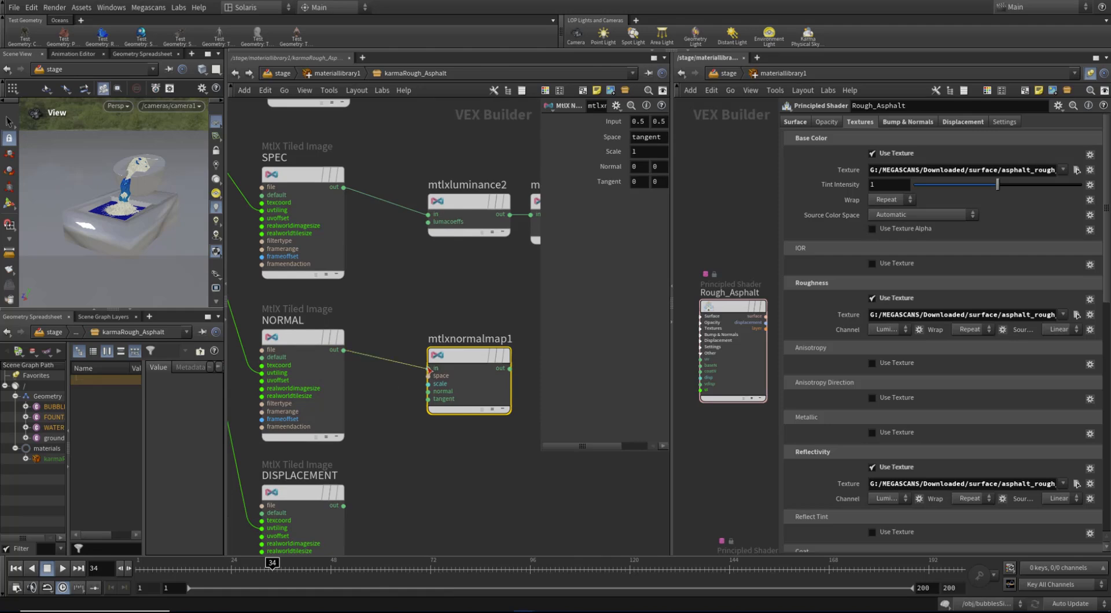
Place mtlxnormalmap1 level with the NORMAL image node and review its Space and Scale parameters.
left_click_drag(464, 355, 437, 337)
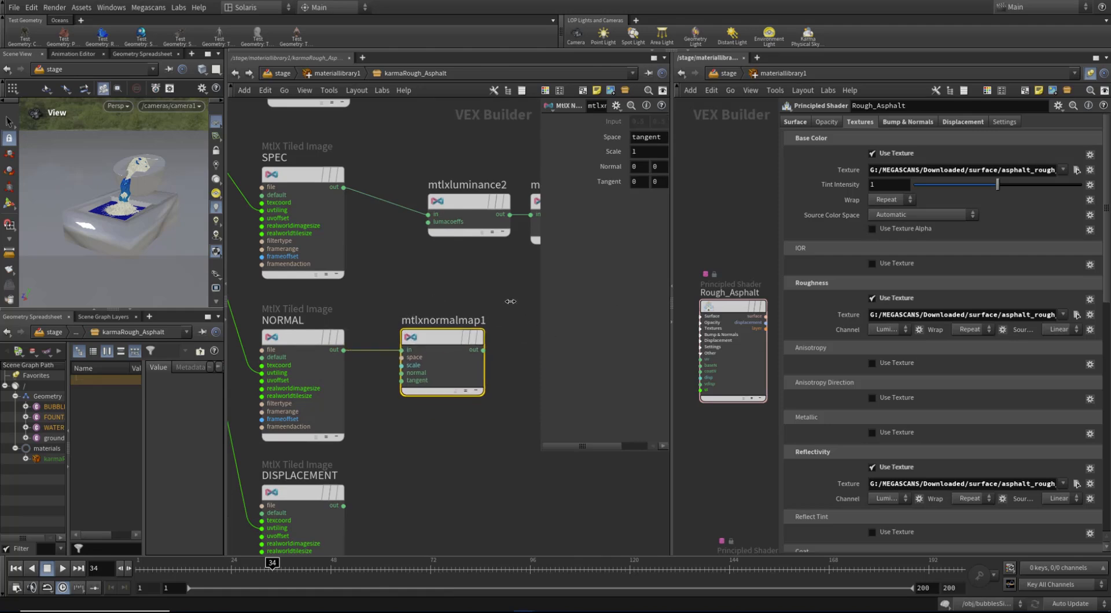
middle_click_drag(472, 303, 435, 315)
left_click_drag(540, 310, 438, 309)
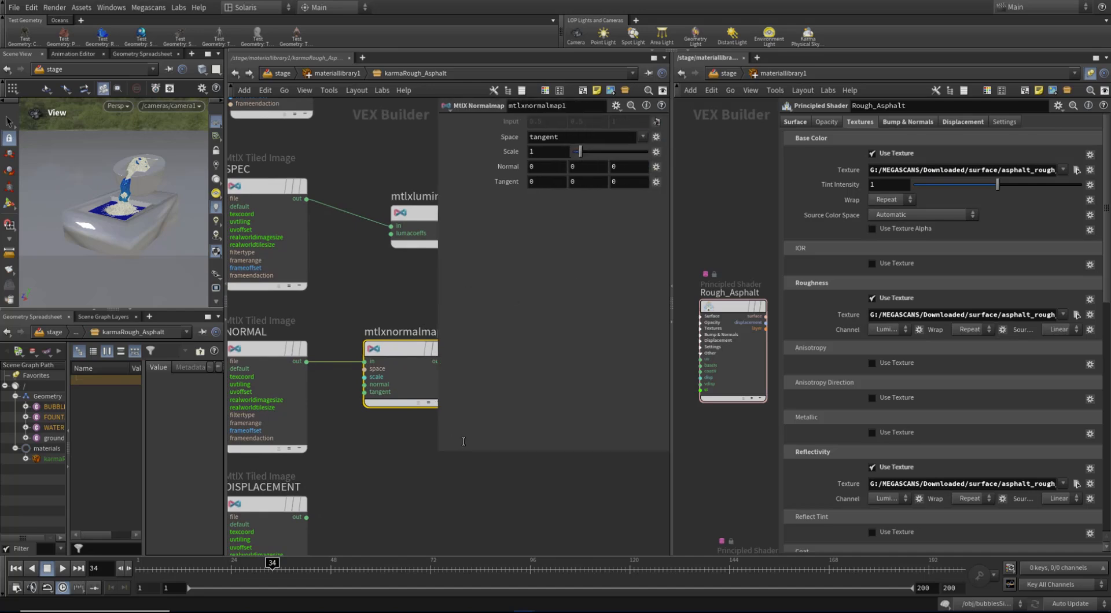
double_click(542, 153)
left_click_drag(437, 455, 573, 412)
Reposition material_properties and mtlxstandard_surface lower in the karmaRough_Asphalt network to space out the layout.
scroll(509, 383, "down", 3)
middle_click_drag(508, 385, 421, 380)
scroll(485, 399, "down", 3)
scroll(476, 326, "up", 1)
middle_click_drag(475, 325, 434, 336)
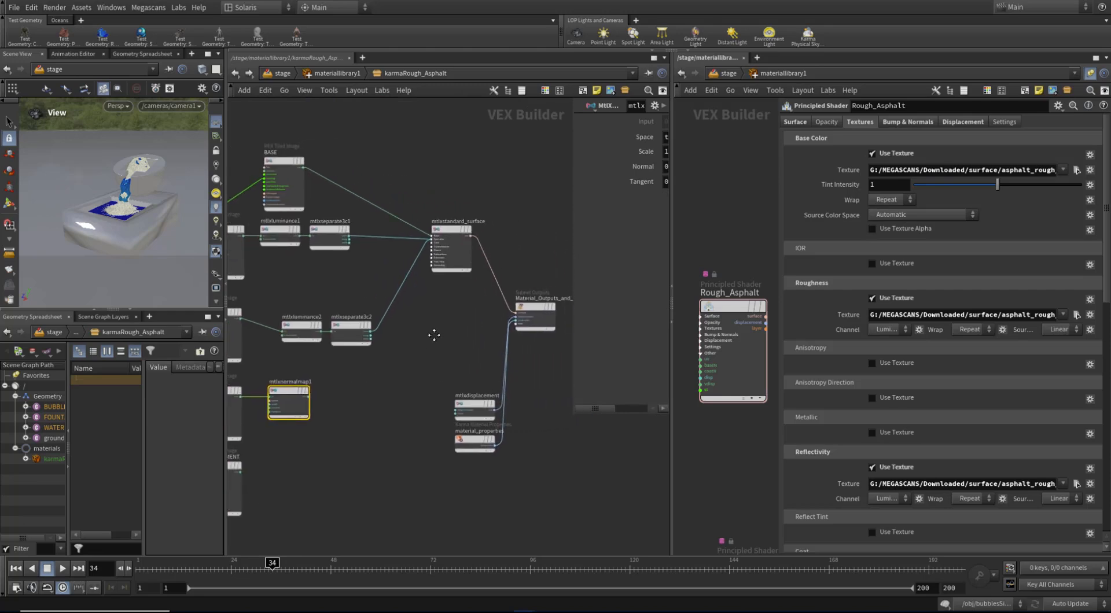
left_click_drag(475, 442, 481, 468)
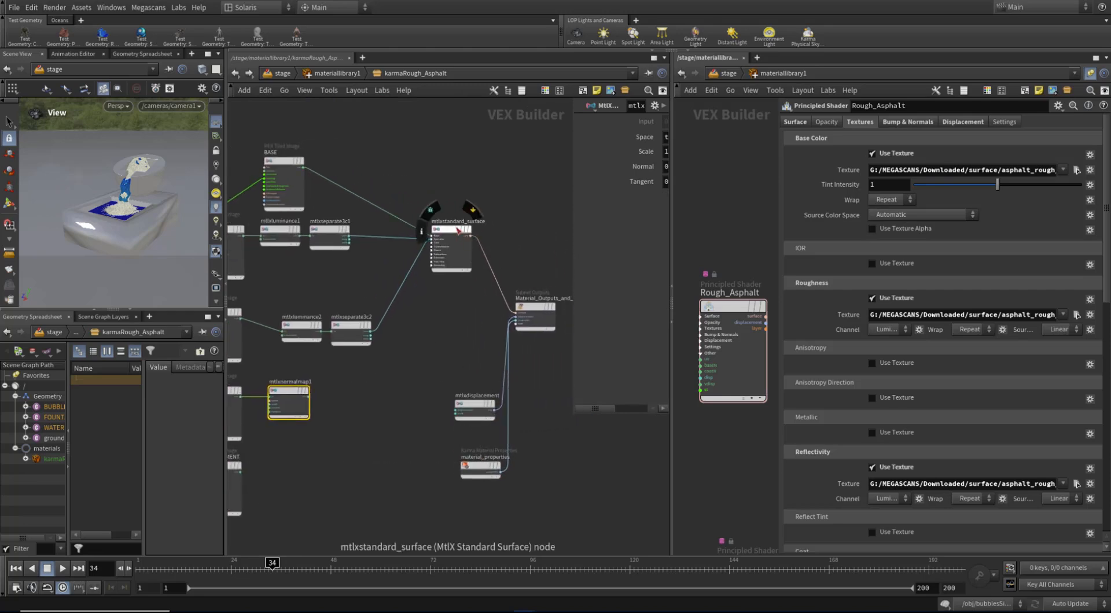
left_click_drag(454, 239, 466, 285)
Expand the Geometry inputs of mtlxstandard_surface and connect the mtlxnormalmap1 output to its normal input.
scroll(466, 285, "up", 3)
middle_click_drag(436, 351, 447, 326)
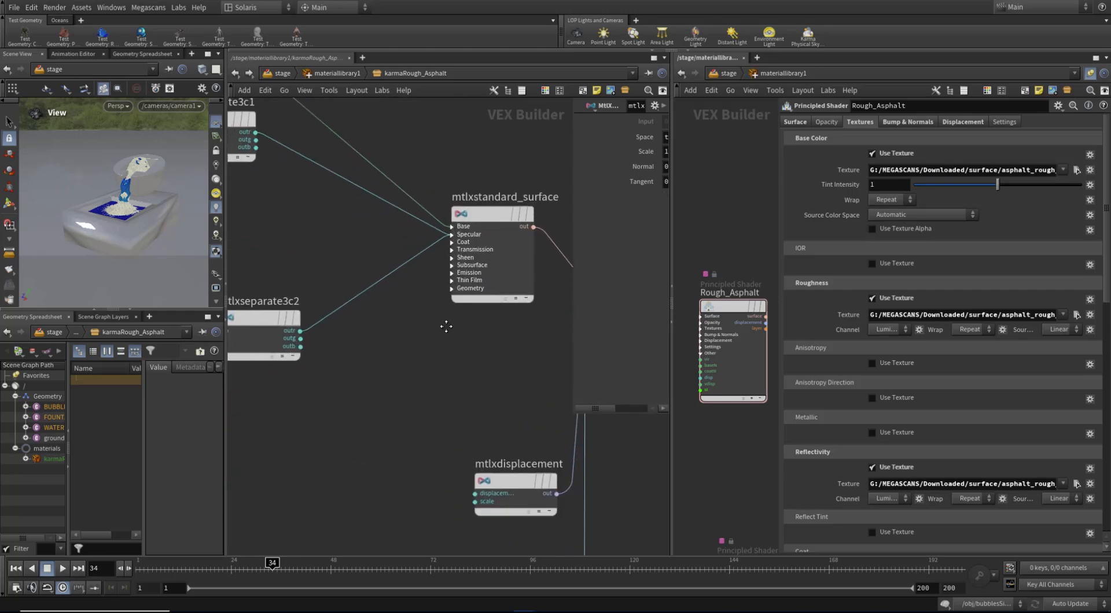
left_click(452, 288)
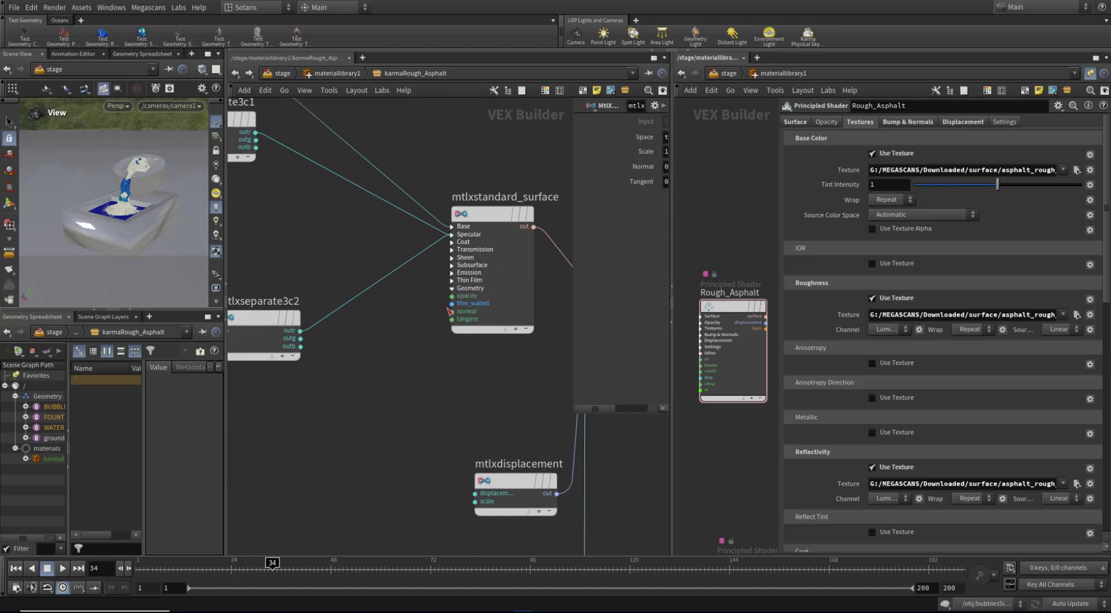
scroll(410, 365, "down", 2)
middle_click_drag(258, 439, 307, 365)
scroll(308, 366, "up", 1)
left_click(293, 354)
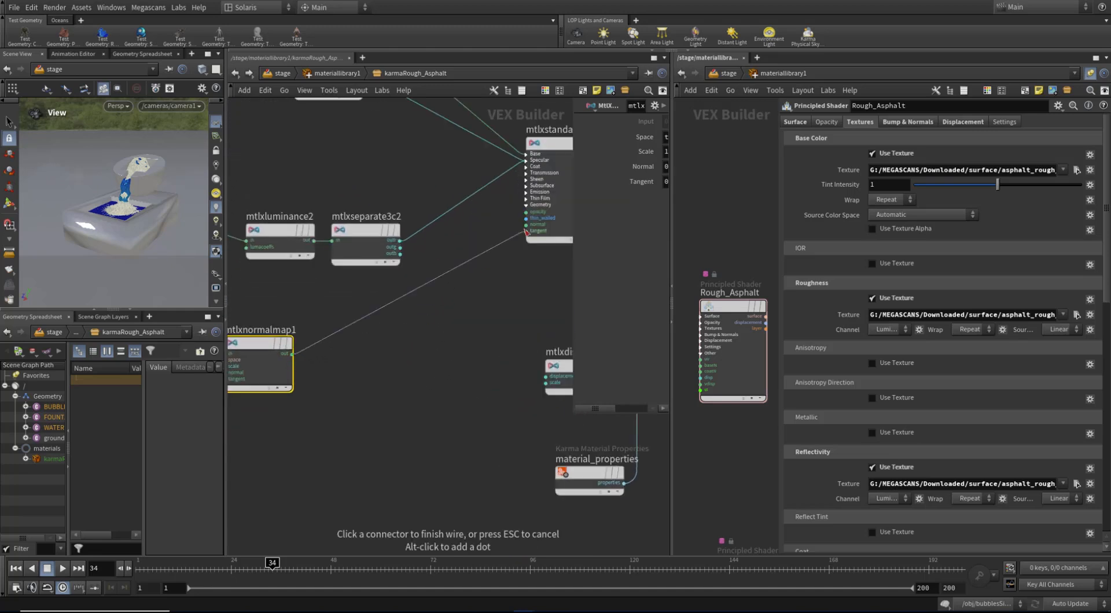
left_click(526, 224)
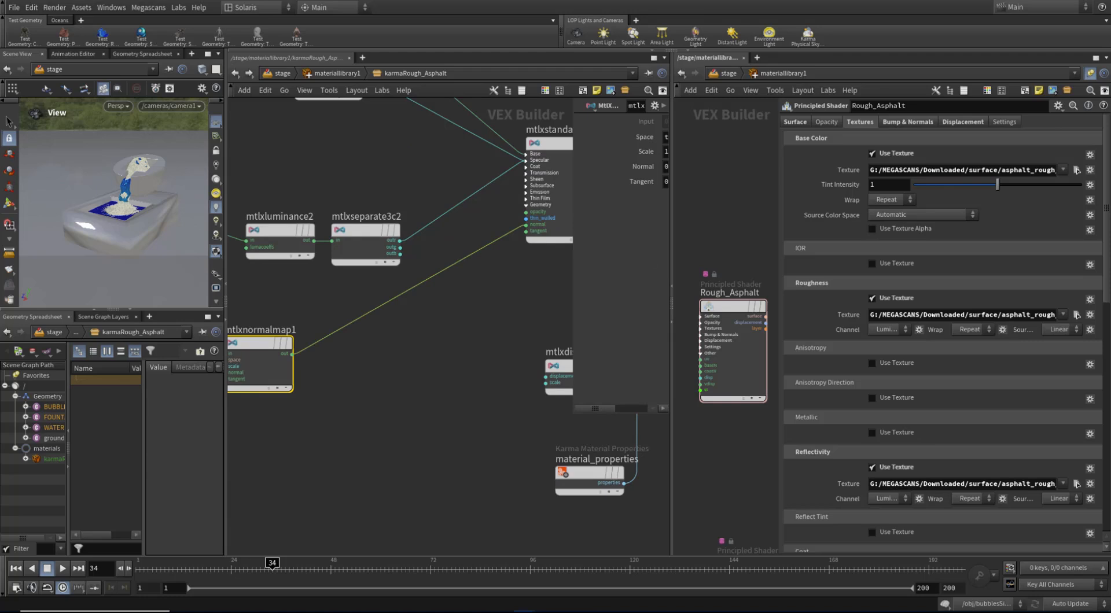
scroll(525, 243, "down", 2)
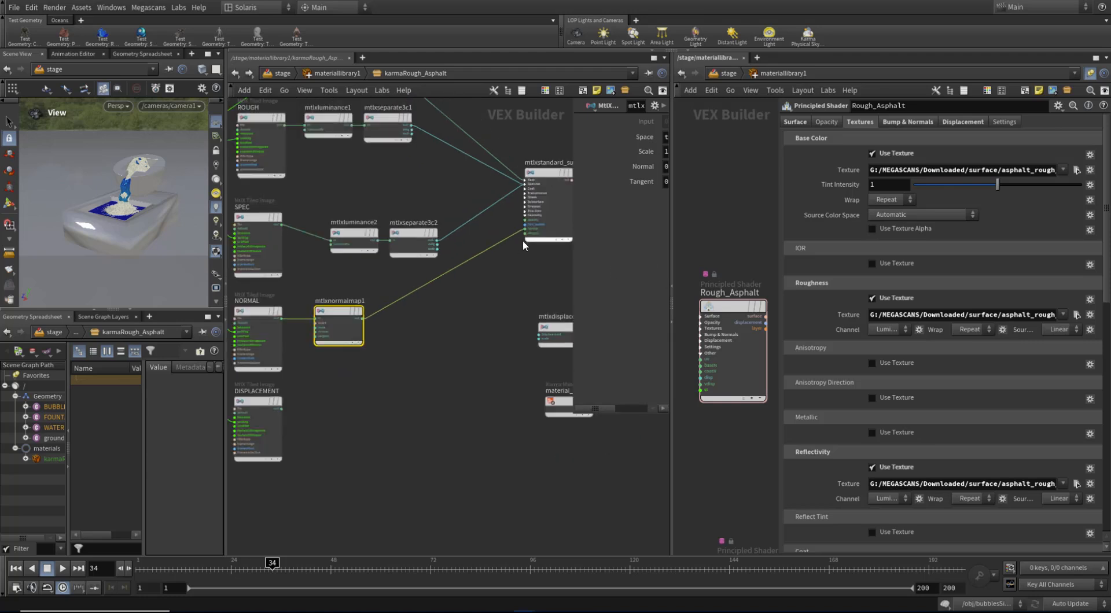
Move mtlxdisplacement closer to the DISPLACEMENT image node and shift material_properties below mtlxstandard_surface.
scroll(493, 283, "down", 2)
middle_click_drag(483, 295, 459, 270)
scroll(428, 346, "up", 1)
left_click_drag(526, 286, 435, 346)
left_click_drag(529, 339, 506, 389)
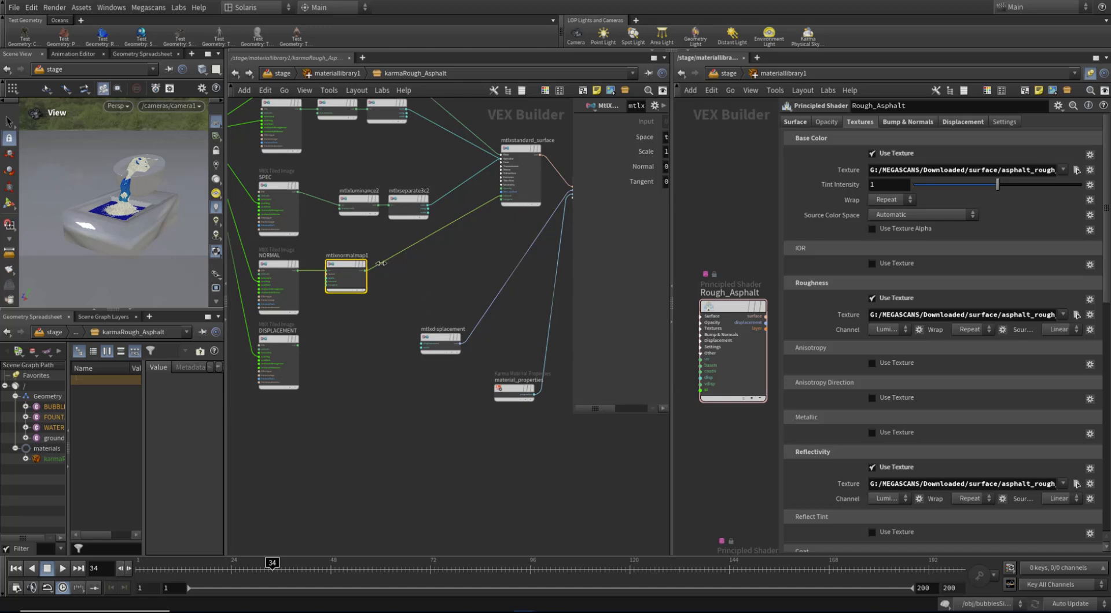
Duplicate the luminance and separate-color node pair below the network for the displacement texture.
left_click_drag(344, 164, 417, 398)
left_click(318, 449)
scroll(326, 433, "up", 3)
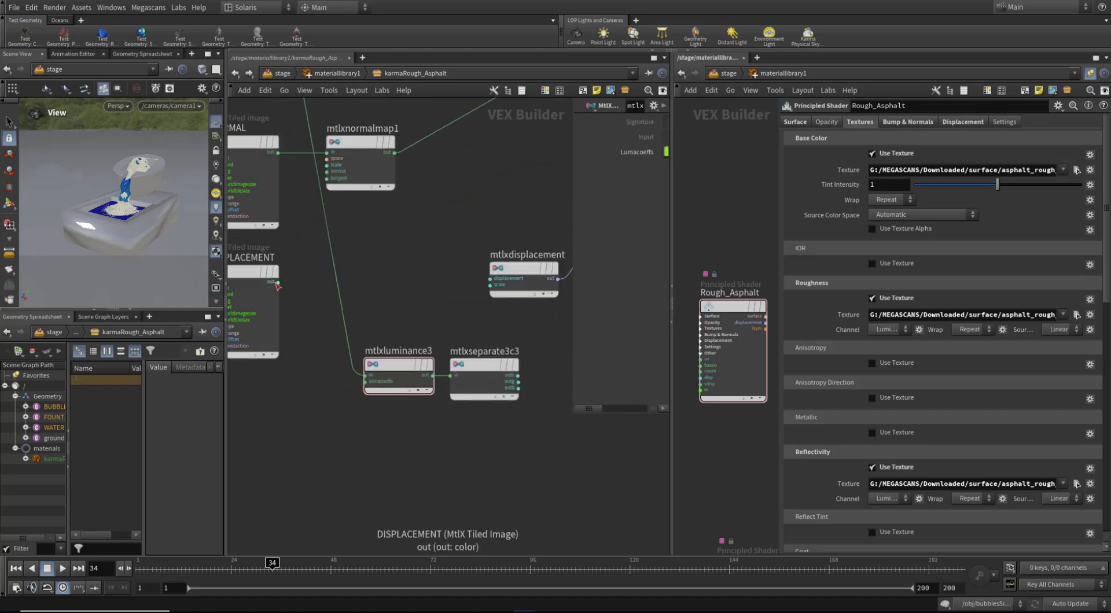
Connect the DISPLACEMENT image output to mtlxluminance3's in input and line up mtlxluminance3 and mtlxseparate3c3 beside it.
left_click(279, 283)
left_click(366, 375)
left_click_drag(382, 373, 335, 338)
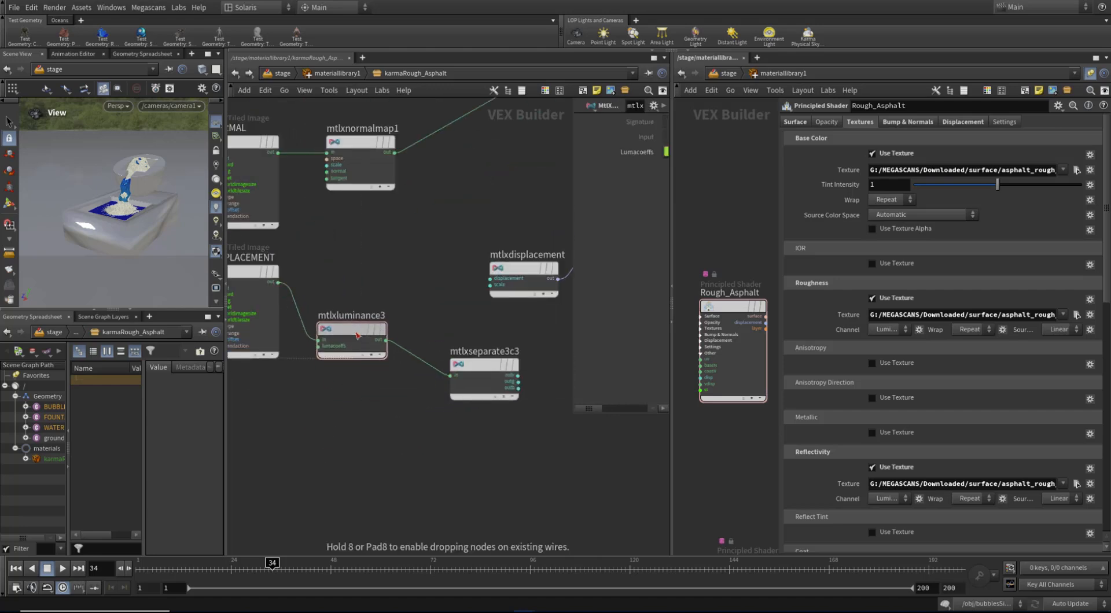
left_click_drag(491, 373, 459, 347)
Connect the red output of mtlxseparate3c3 to mtlxdisplacement's displacement input and shift mtlxdisplacement to make room.
middle_click_drag(523, 380, 449, 405)
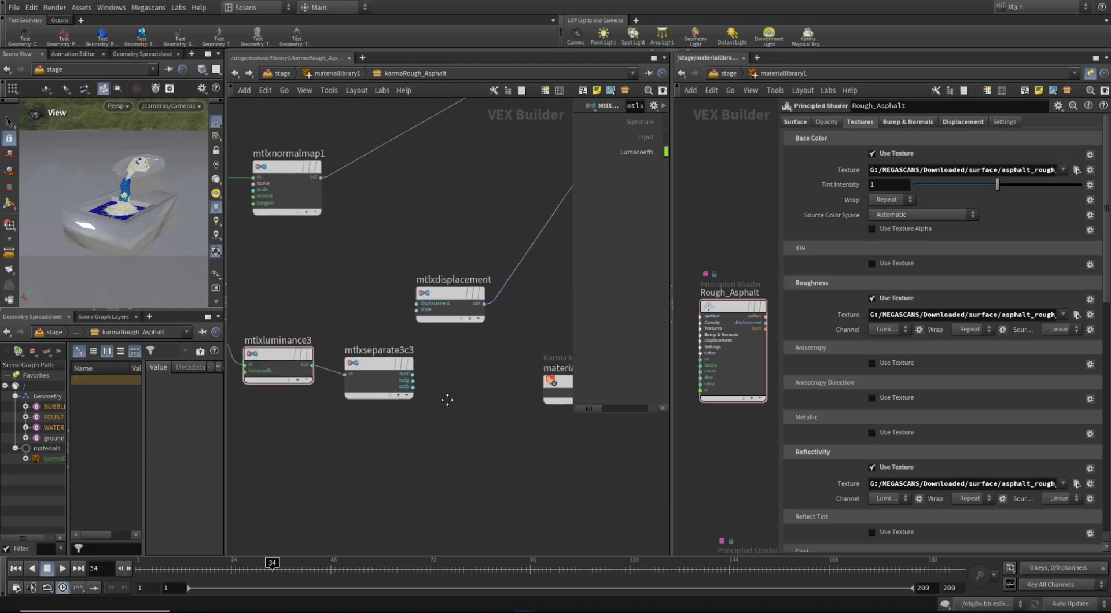
left_click(412, 374)
left_click(416, 304)
left_click_drag(450, 306, 498, 297)
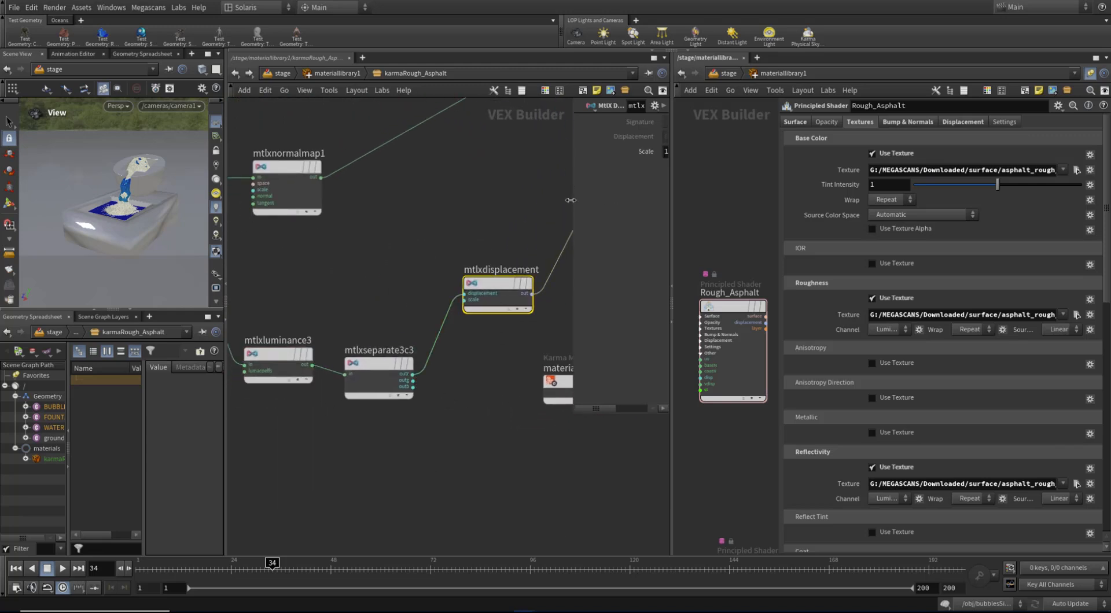
Compare Rough_Asphalt's displacement settings with the parameters of mtlxdisplacement.
left_click_drag(571, 200, 486, 195)
scroll(429, 217, "down", 1)
middle_click_drag(428, 211, 341, 277)
left_click_drag(725, 236, 728, 358)
left_click(970, 121)
left_click(235, 74)
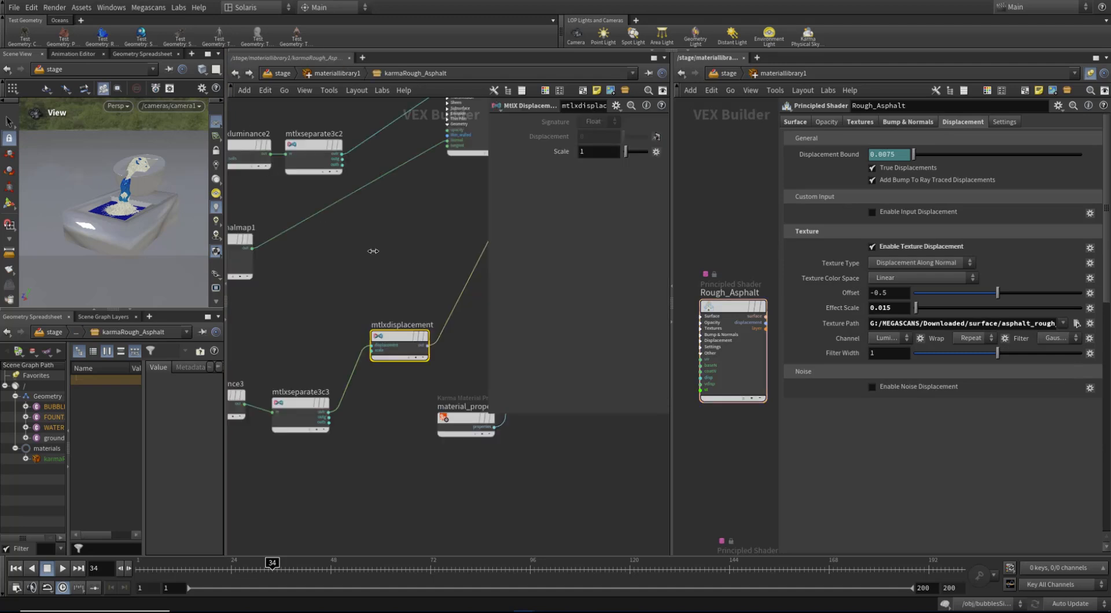
middle_click_drag(373, 249, 327, 289)
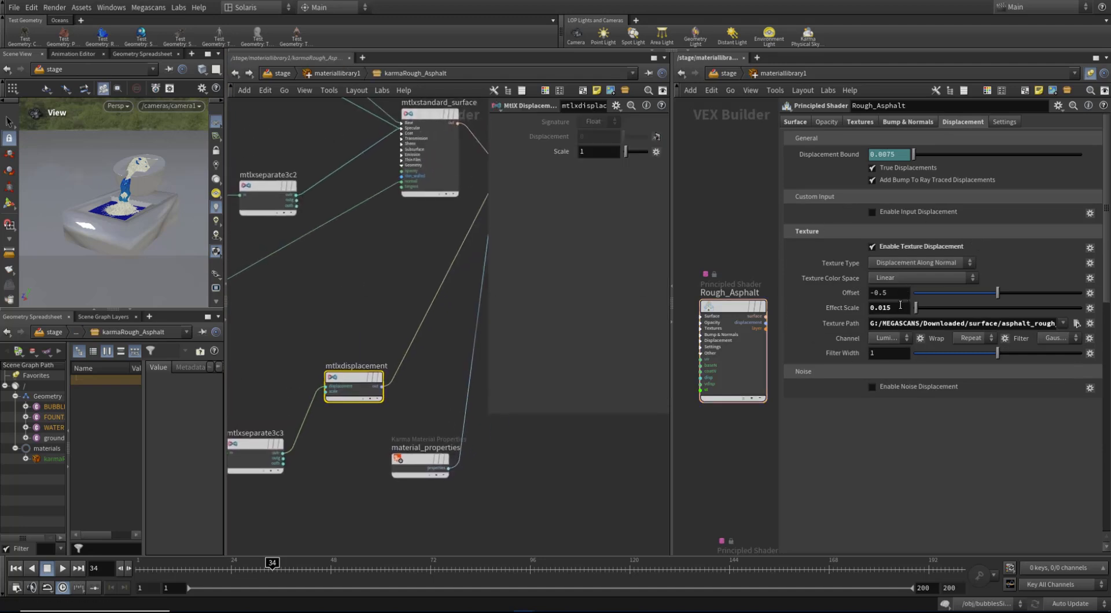
Set the Scale of mtlxdisplacement to .015, matching Rough_Asphalt's Effect Scale.
left_click(901, 308)
left_click(585, 152)
key("Return")
left_click(610, 152)
key("Return")
Check Rough_Asphalt's displacement Offset and add a MtlX Remap node near mtlxdisplacement.
double_click(889, 293)
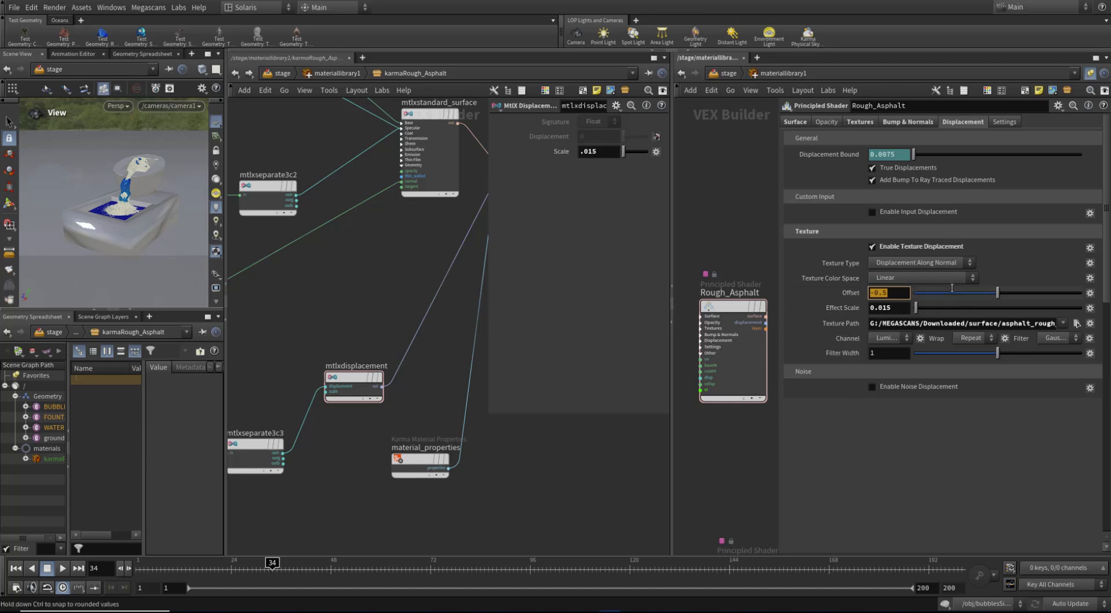
middle_click_drag(349, 462, 363, 455)
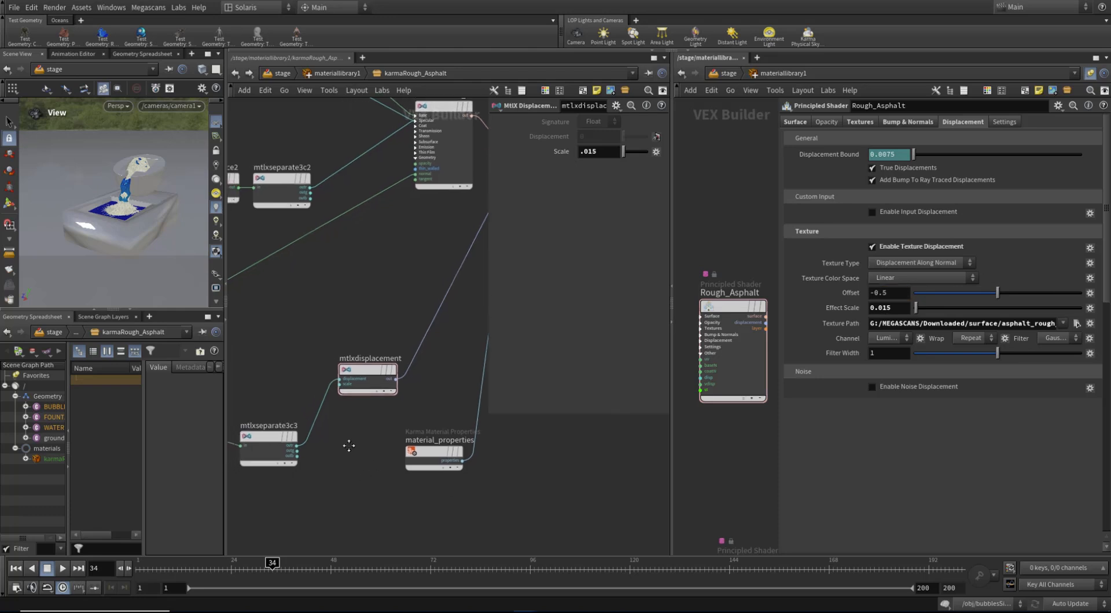
left_click_drag(435, 457, 452, 462)
key("Tab")
type("rema")
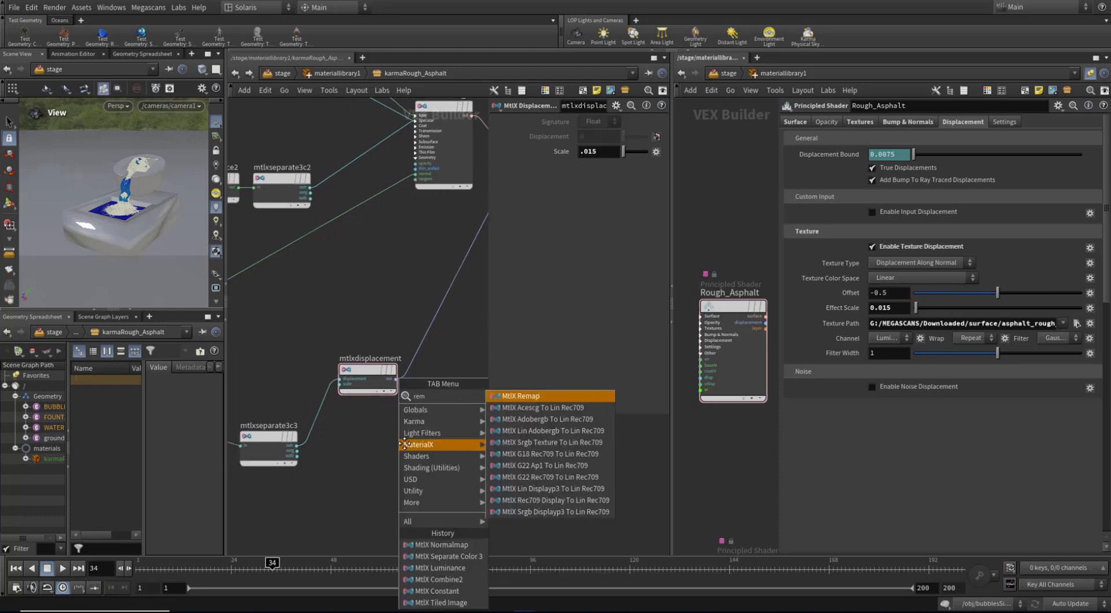
left_click(546, 396)
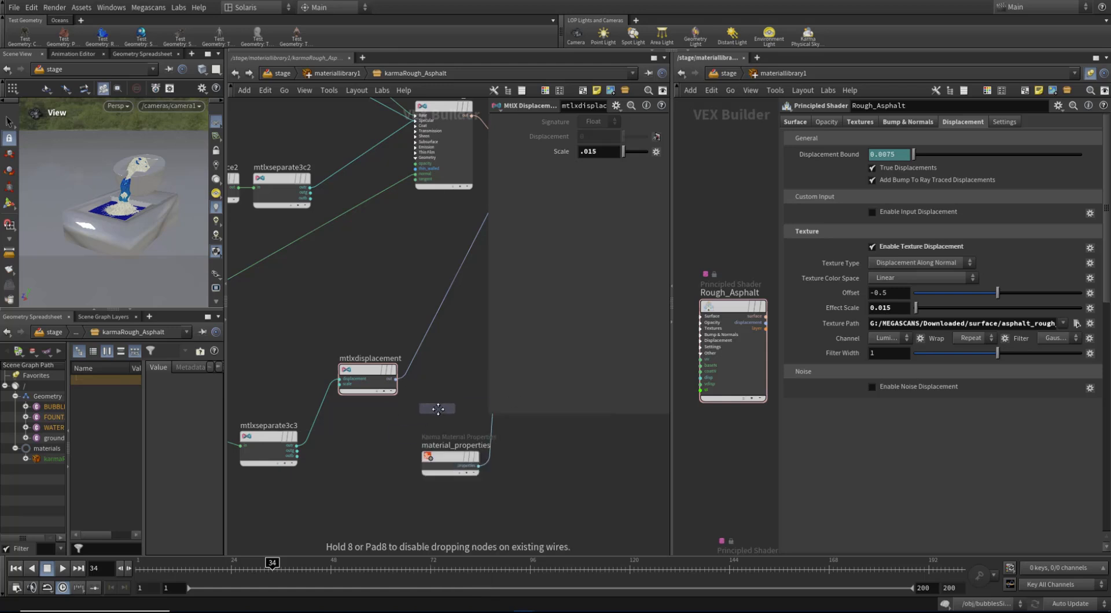
left_click(375, 434)
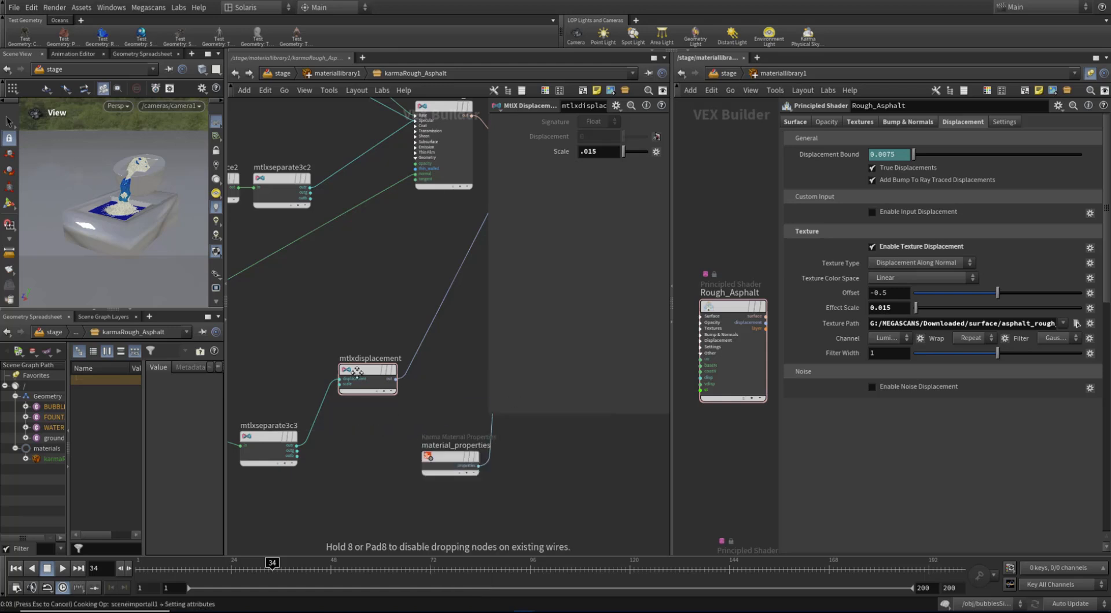
Insert mtlxremap1 on the wire between mtlxseparate3c3 and mtlxdisplacement, and space the nodes apart.
left_click_drag(376, 367, 419, 346)
left_click_drag(375, 433, 375, 392)
middle_click_drag(386, 472, 351, 472)
left_click_drag(438, 348, 420, 348)
Set mtlxremap1's Outlow to -0.5 and Outhigh to 0.5.
left_click(591, 152)
key("Tab")
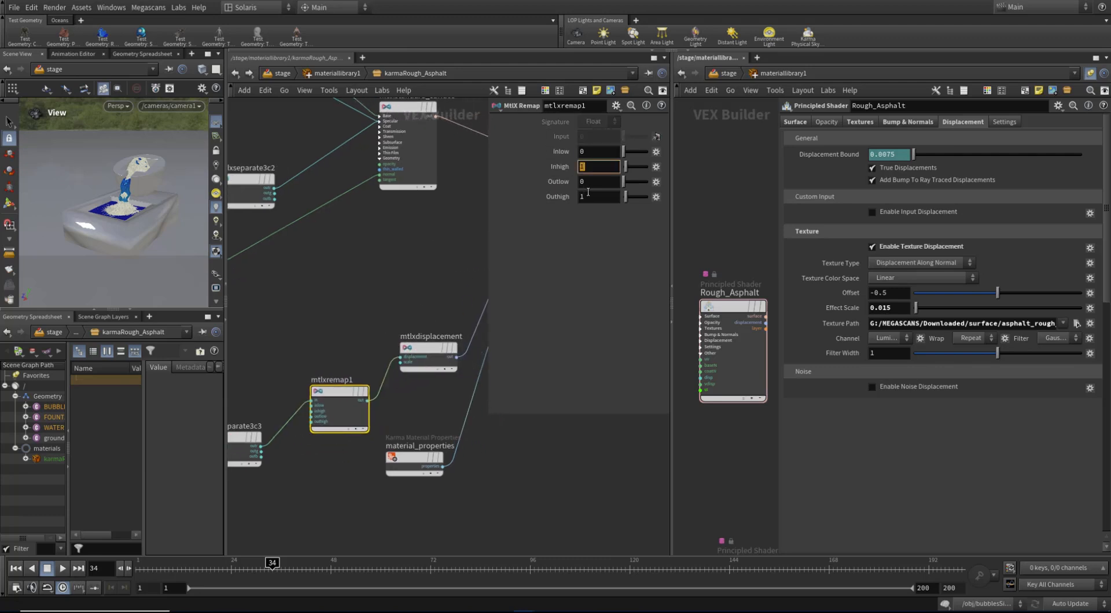
key("Tab")
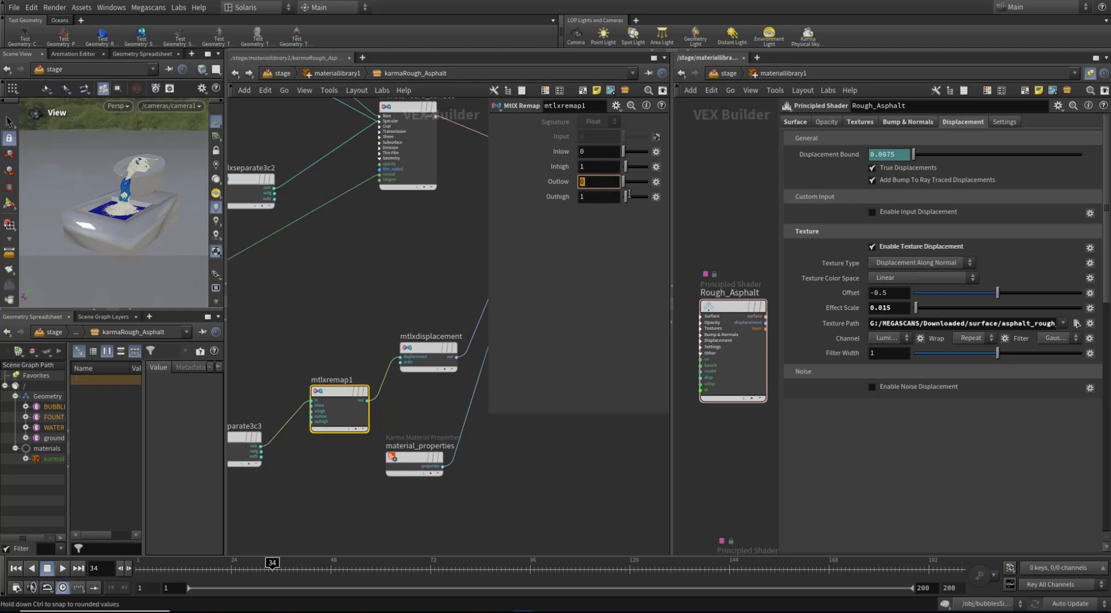
type("-0.5")
key("Tab")
type("0")
key("Return")
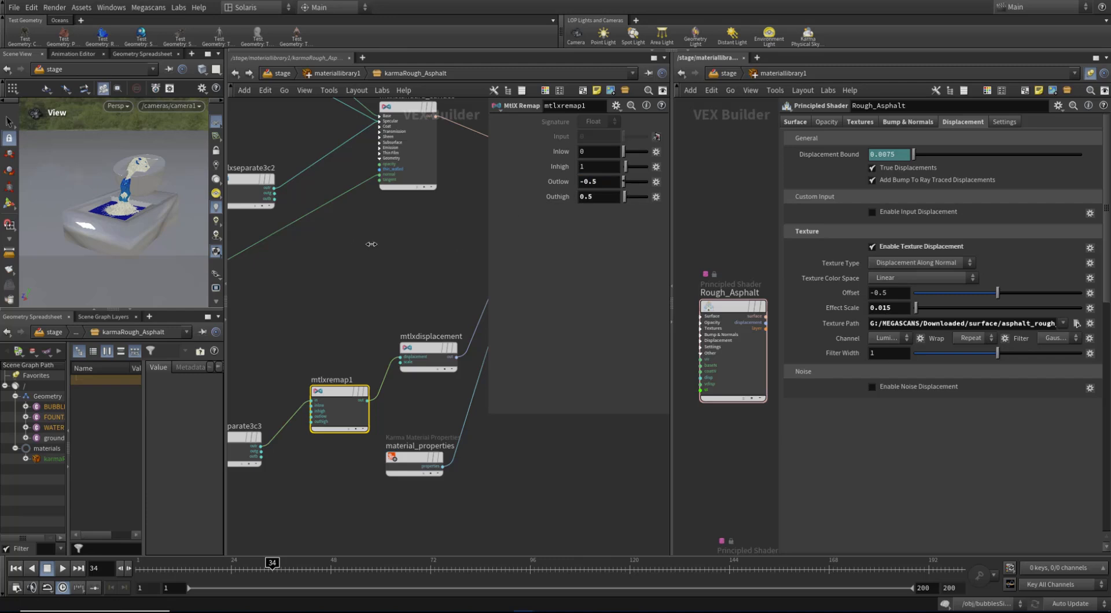
middle_click_drag(371, 244, 366, 257)
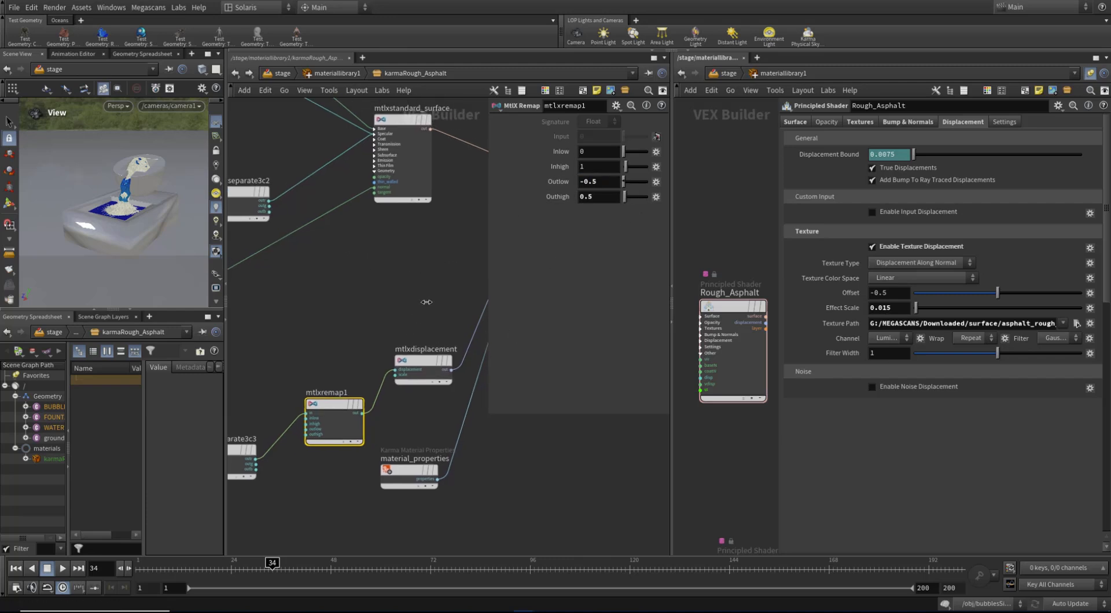
Set the Scale of mtlxdisplacement to .1.
left_click(428, 365)
left_click_drag(612, 154, 574, 154)
type(".1")
key("Return")
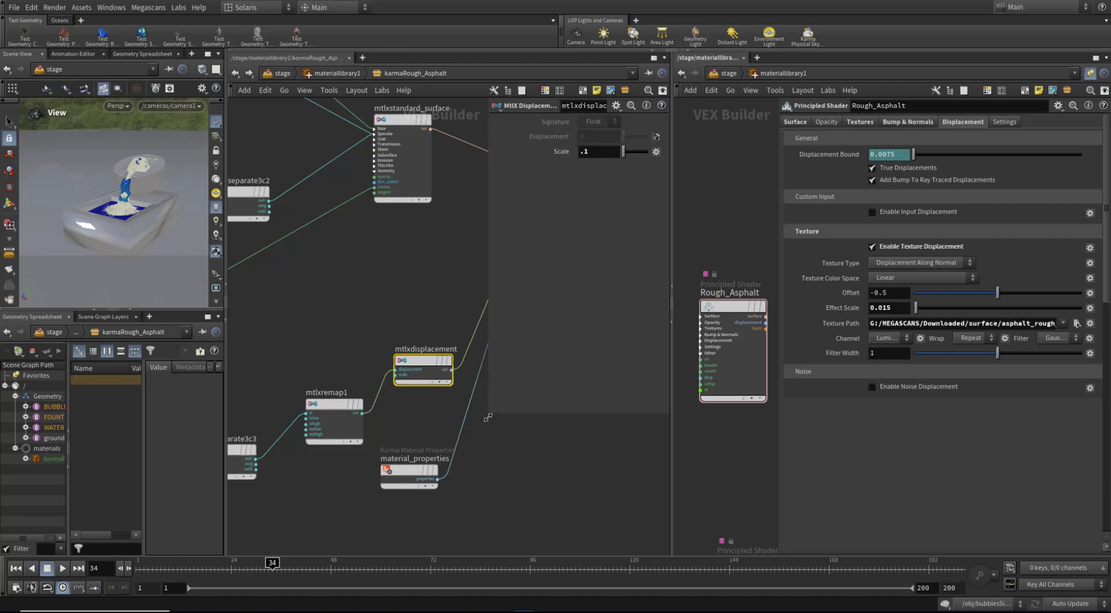
left_click_drag(488, 417, 557, 411)
Select material_properties, move it slightly away from the displacement nodes and review the whole shader network.
scroll(508, 350, "down", 3)
left_click(438, 439)
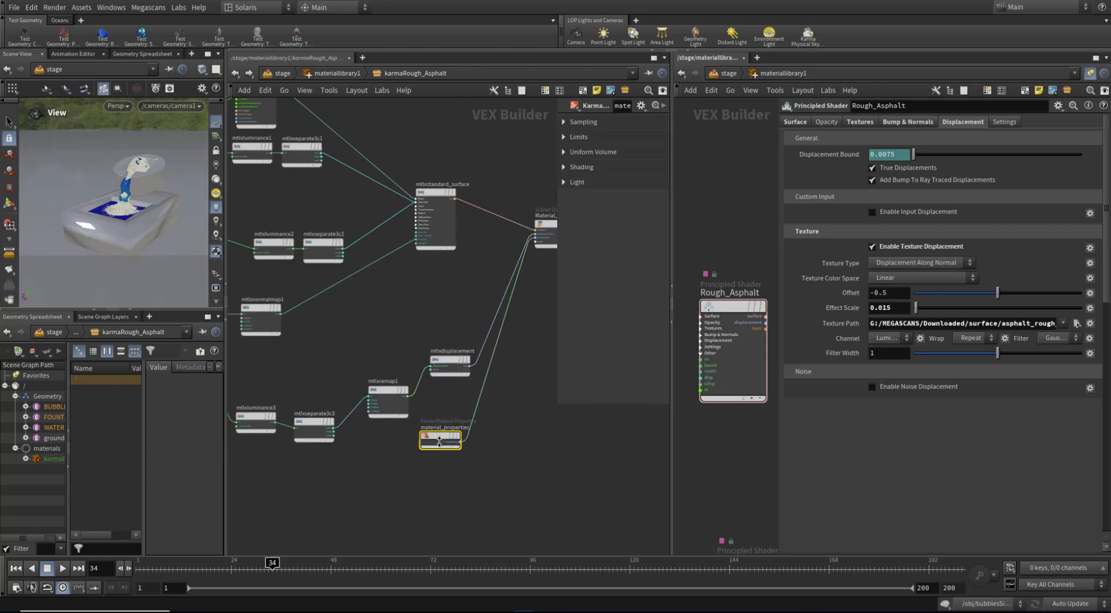
left_click_drag(437, 439, 447, 450)
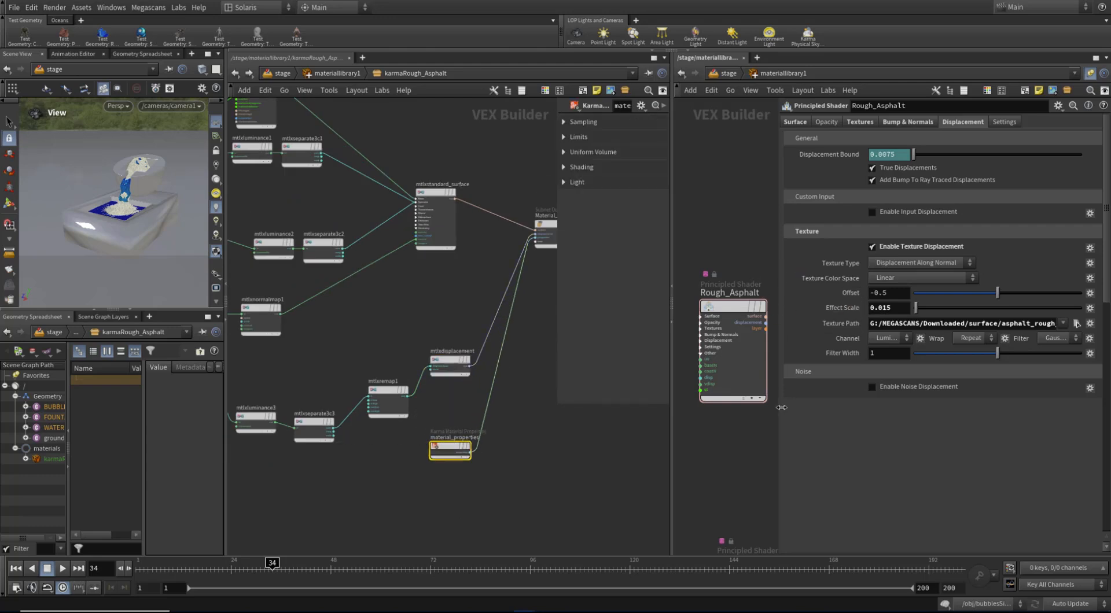
right_click_drag(453, 142, 458, 116)
middle_click_drag(464, 124, 517, 211)
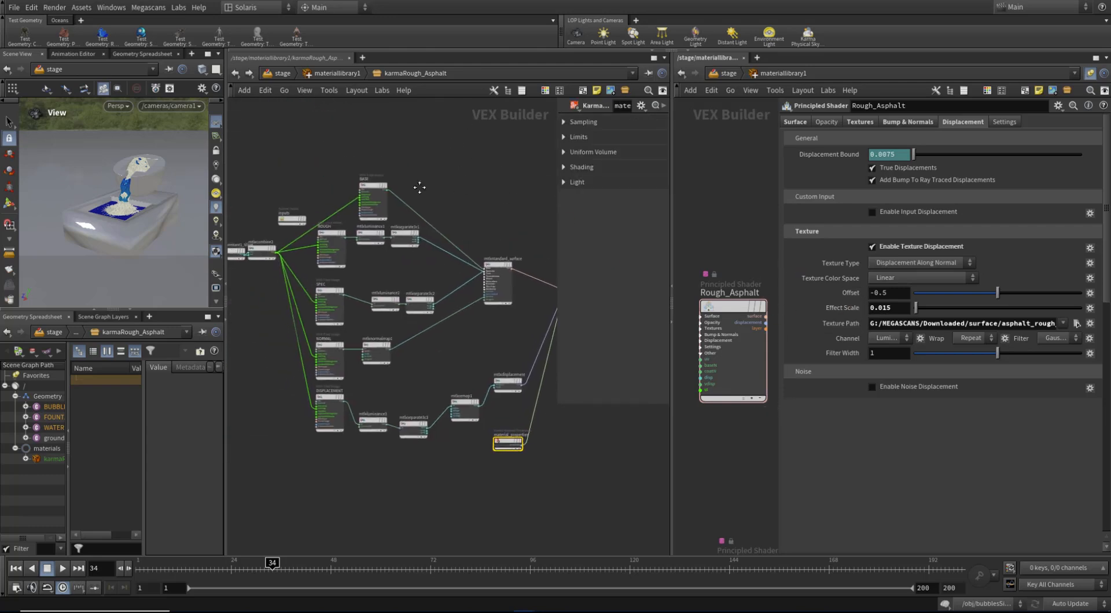
Rearrange the panes to hide the Rough_Asphalt comparison network and widen the scene view, and save the scene file.
left_click_drag(671, 440, 693, 324)
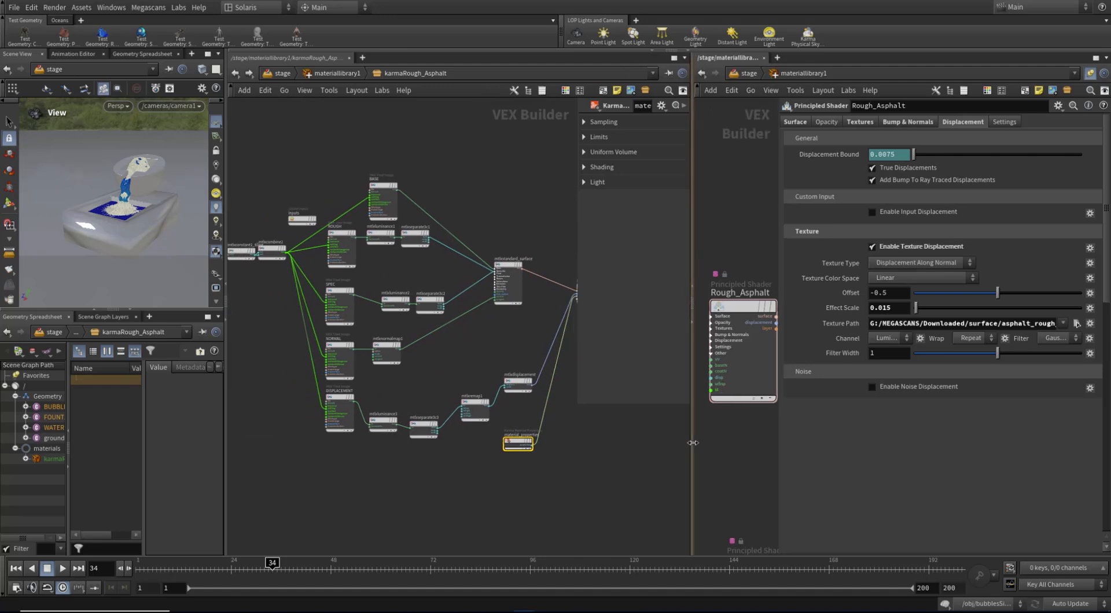
left_click(695, 324)
left_click_drag(225, 415, 553, 370)
key("ctrl+s")
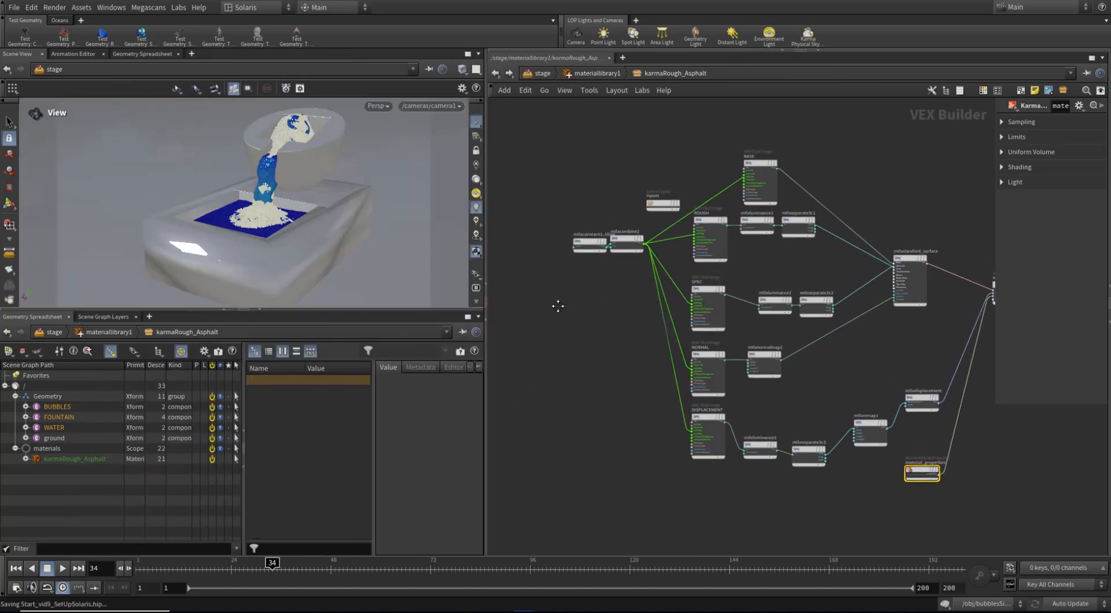
Return from the material network to the stage network and enlarge the scene view around the fountain.
left_click(597, 73)
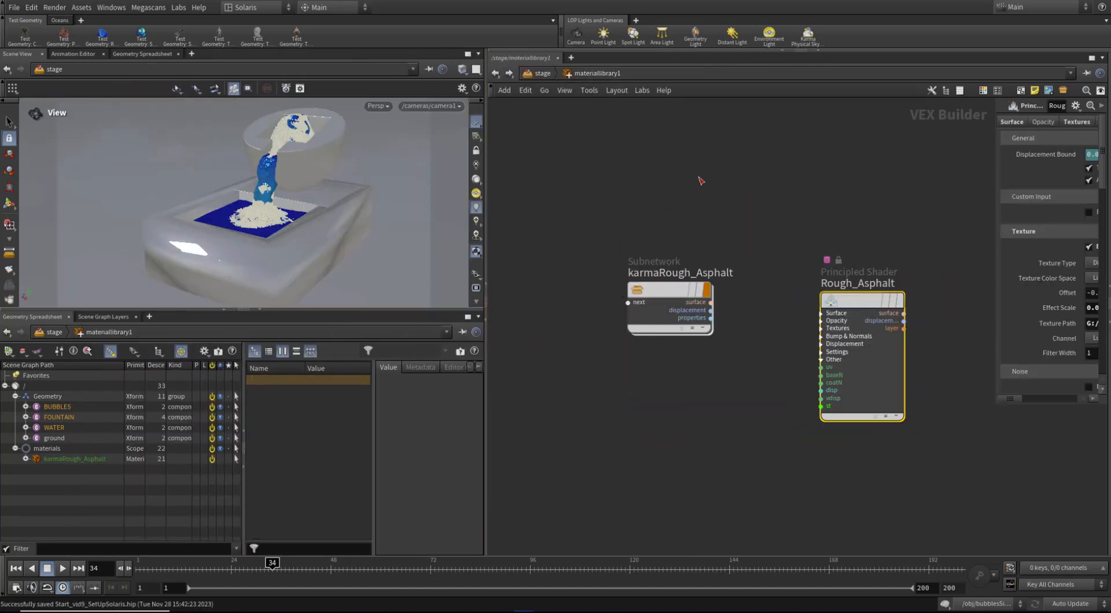
left_click(544, 73)
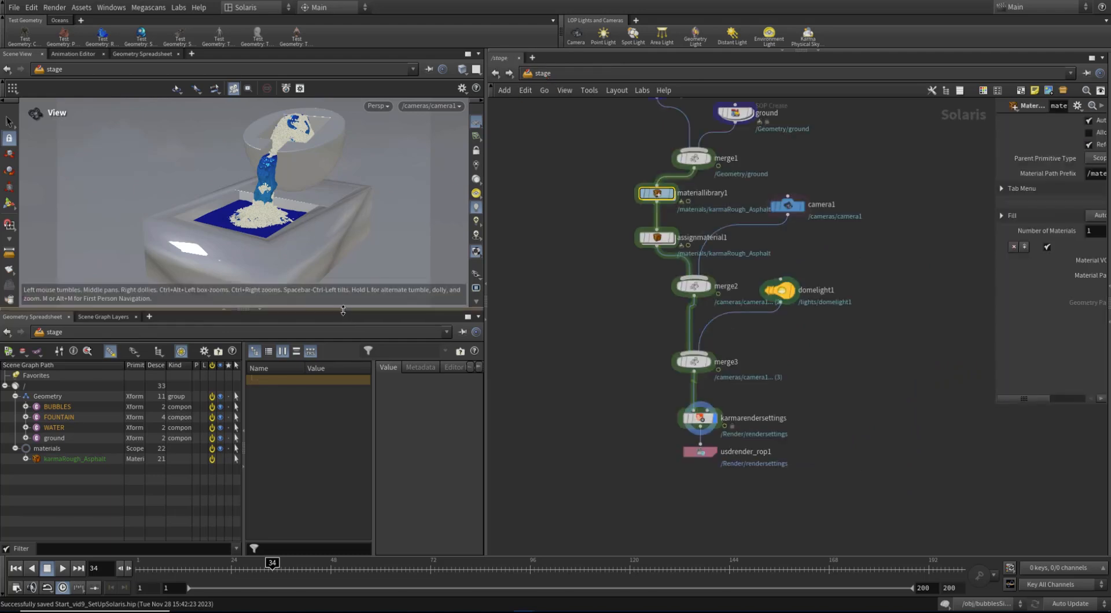
left_click_drag(351, 310, 348, 359)
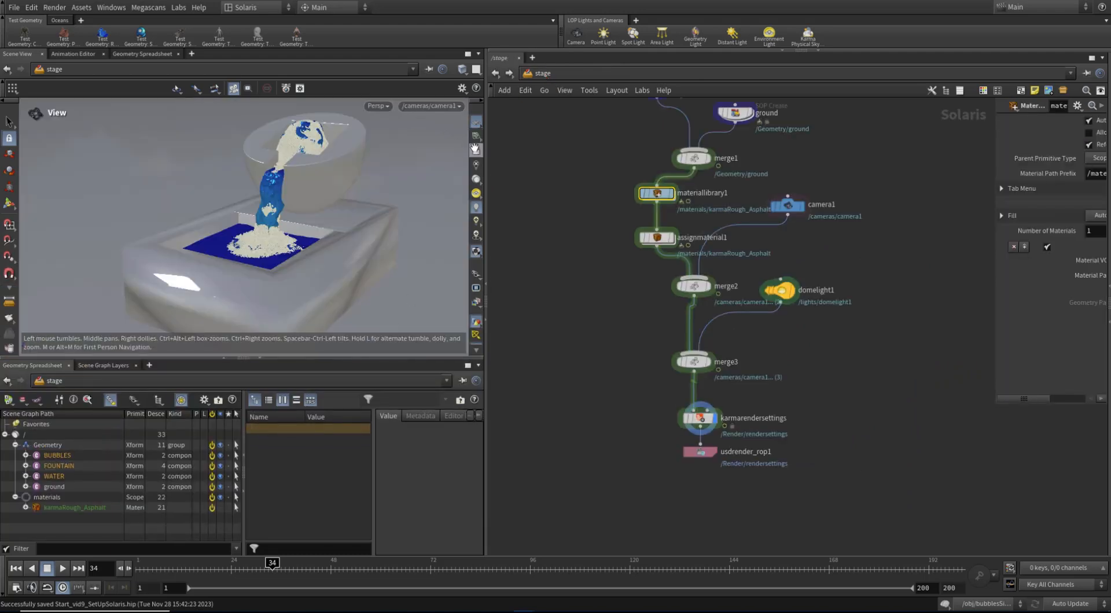
left_click_drag(275, 254, 339, 227)
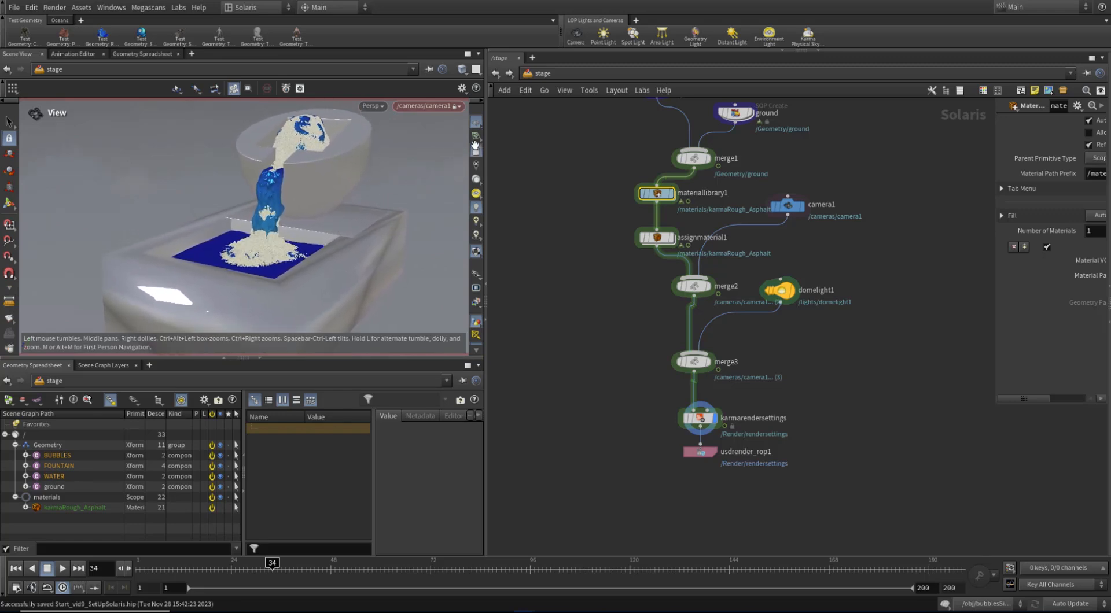
Set assignmaterial1 to assign /materials/karmaRough_Asphalt to the /Geometry/ground primitive.
middle_click_drag(620, 292, 564, 353)
left_click_drag(995, 406, 802, 449)
left_click(600, 298)
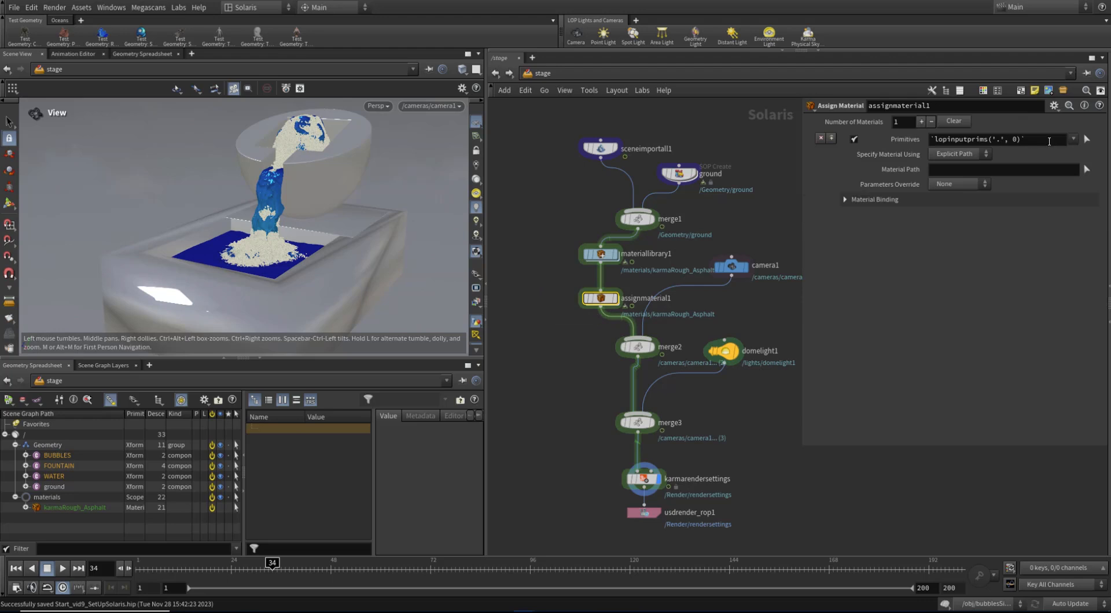
left_click(1049, 139)
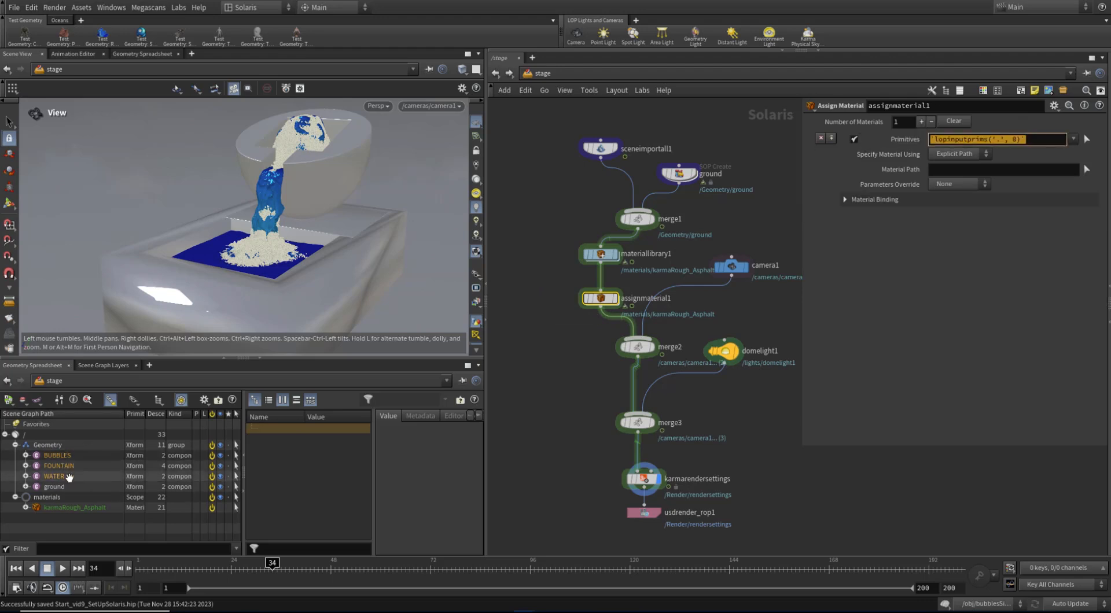
mouse_move(54, 487)
left_mouse_down()
mouse_move(957, 161)
mouse_move(974, 145)
left_mouse_up()
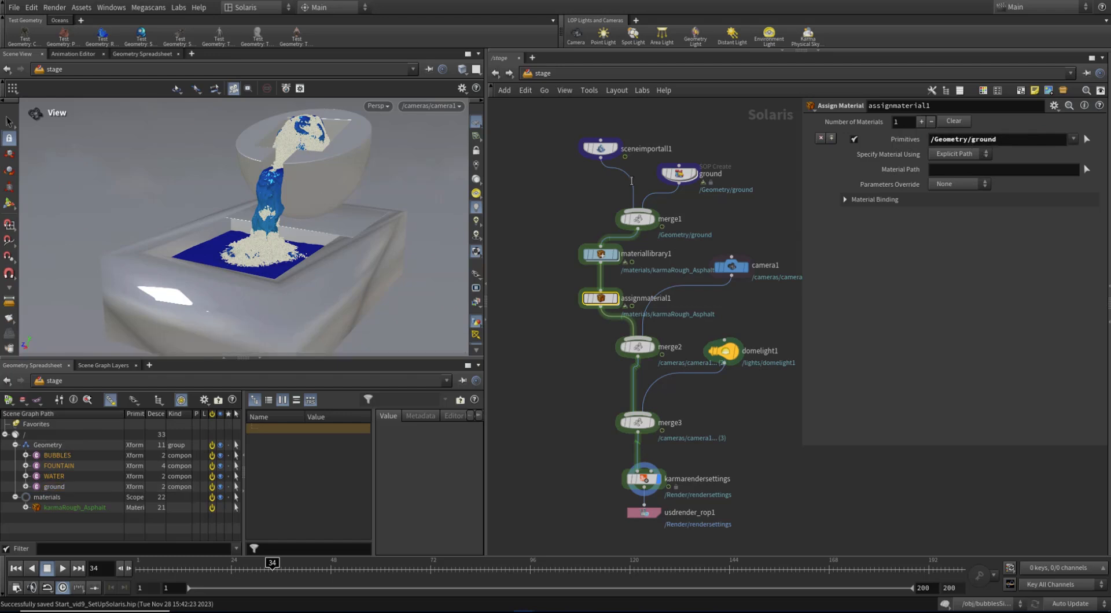
left_click_drag(75, 507, 943, 173)
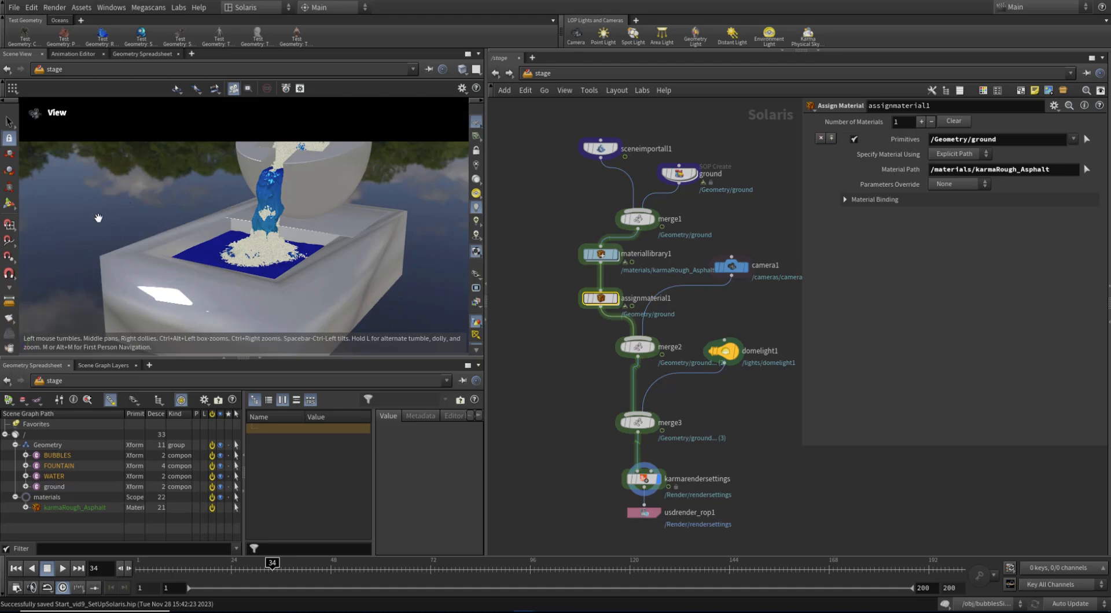
Enlarge the viewport, select karmarendersettings, and add a new Scene View looking through /cameras/camera1.
left_click_drag(294, 361, 294, 410)
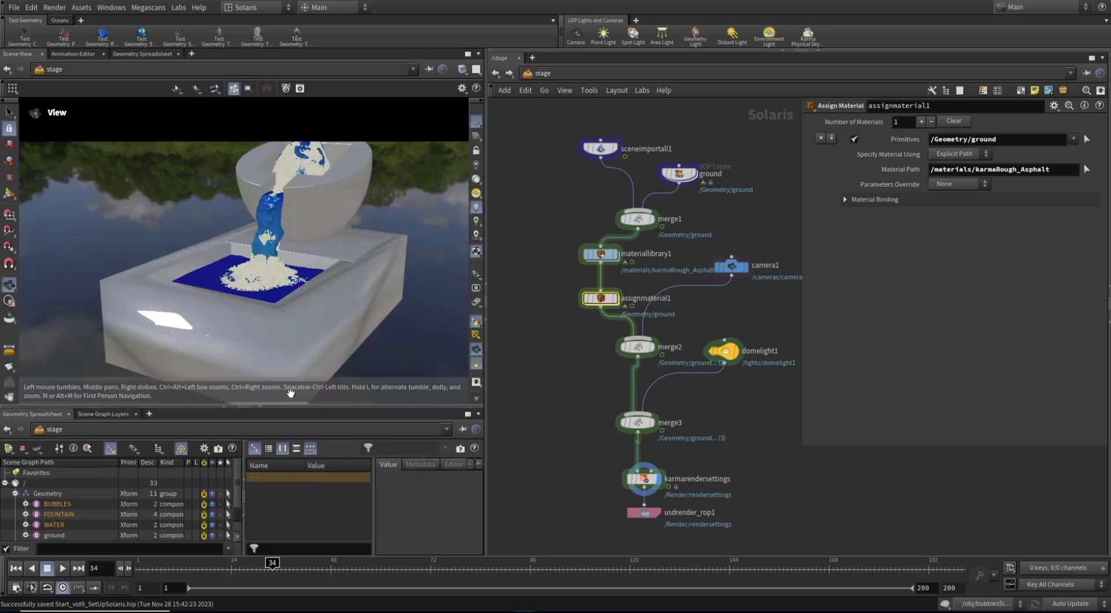
left_click(642, 479)
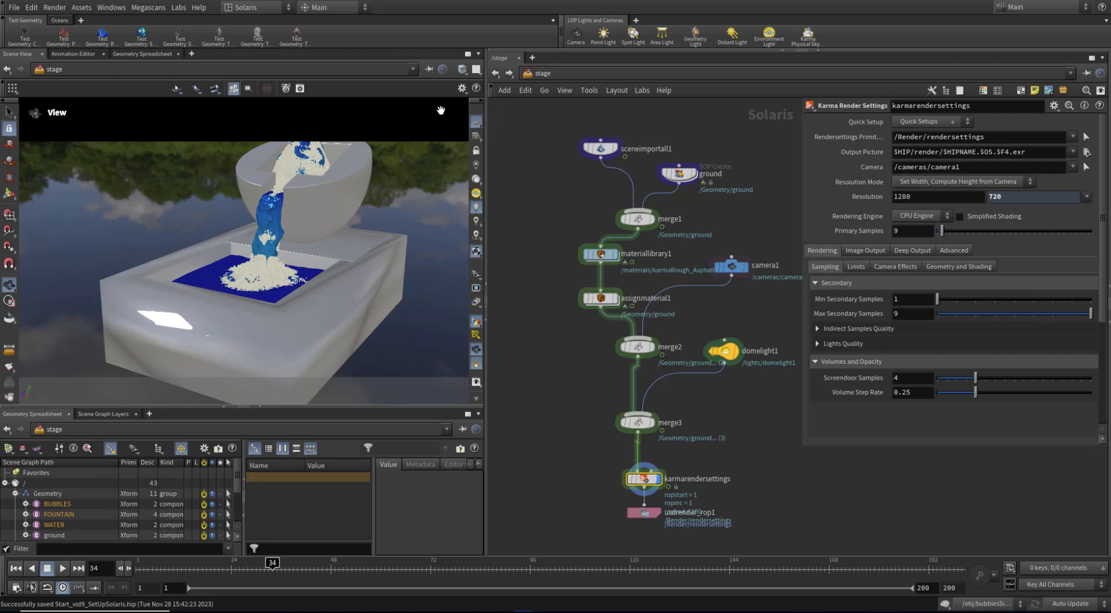
left_click(191, 53)
mouse_move(207, 77)
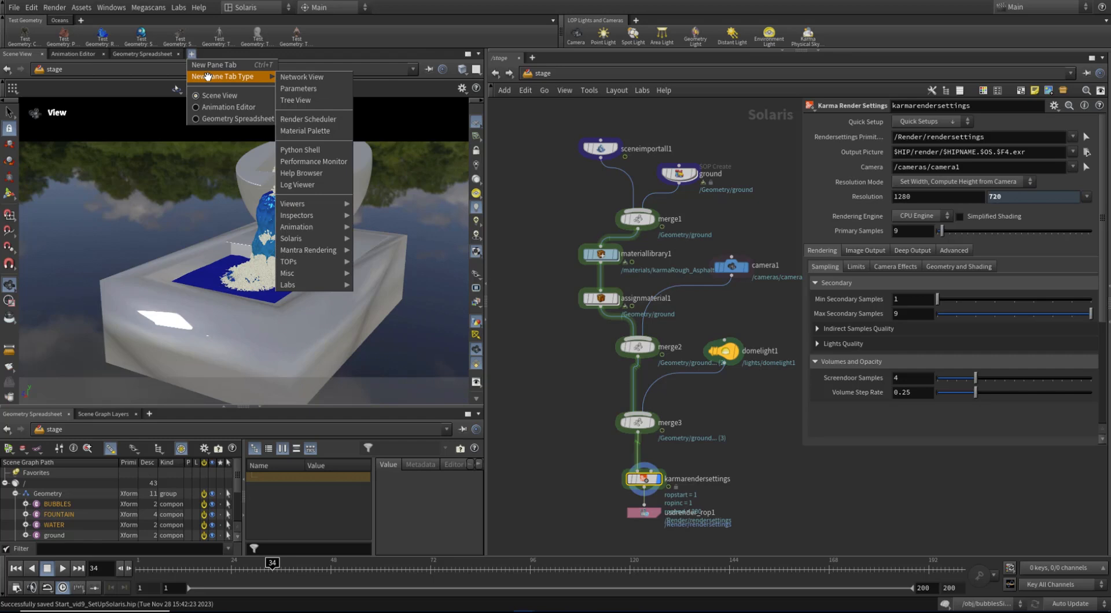
mouse_move(315, 204)
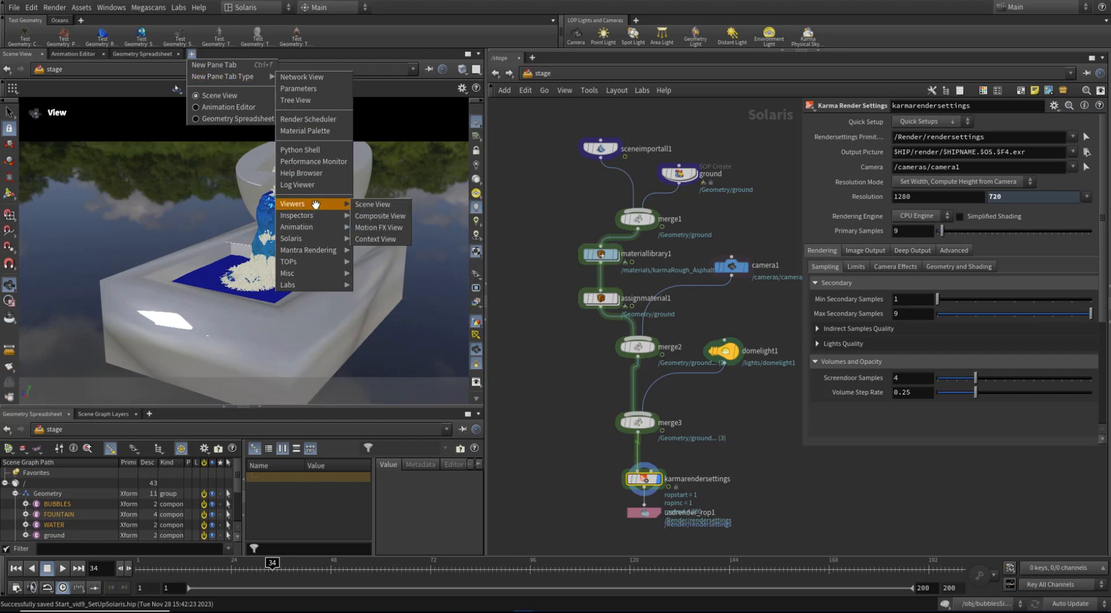
left_click(361, 205)
left_click(438, 107)
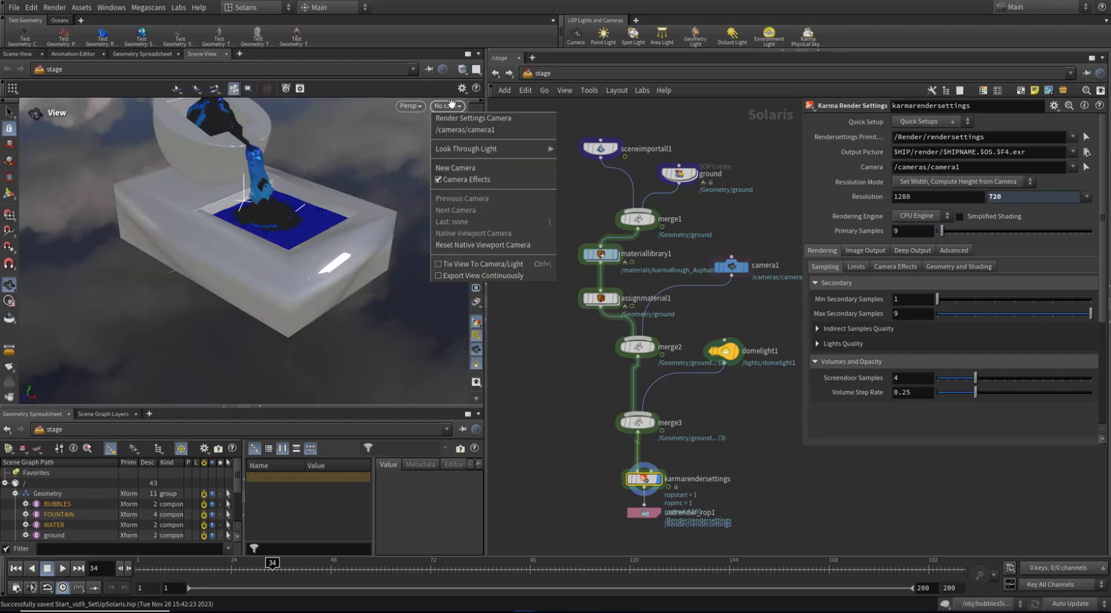
left_click(457, 130)
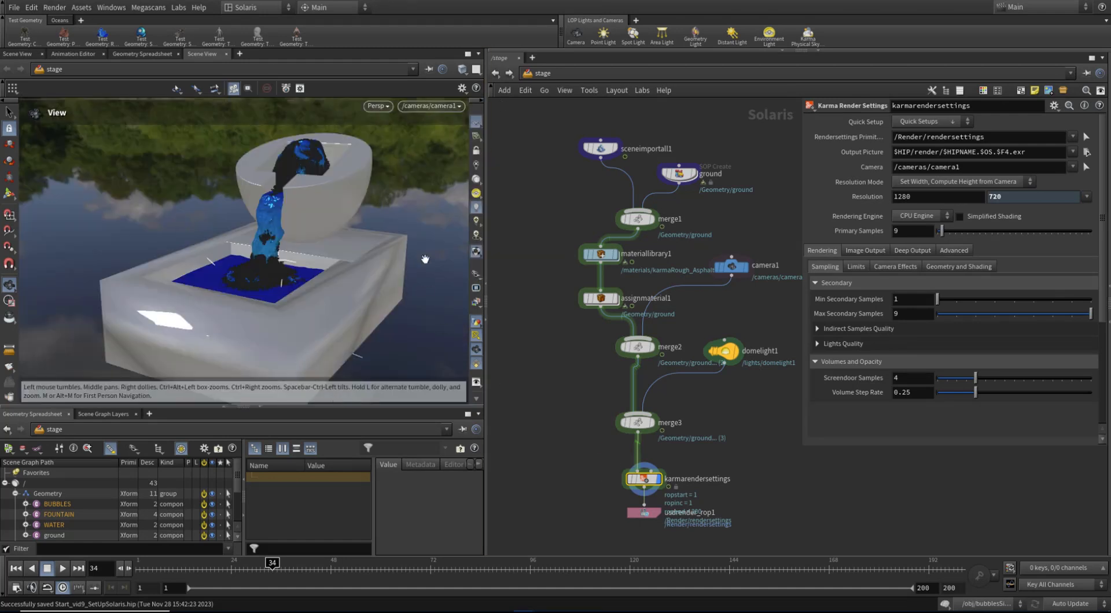
Save the scene file, render the new view with Karma CPU and hide the dome light guide.
key("ctrl+s")
left_click(380, 106)
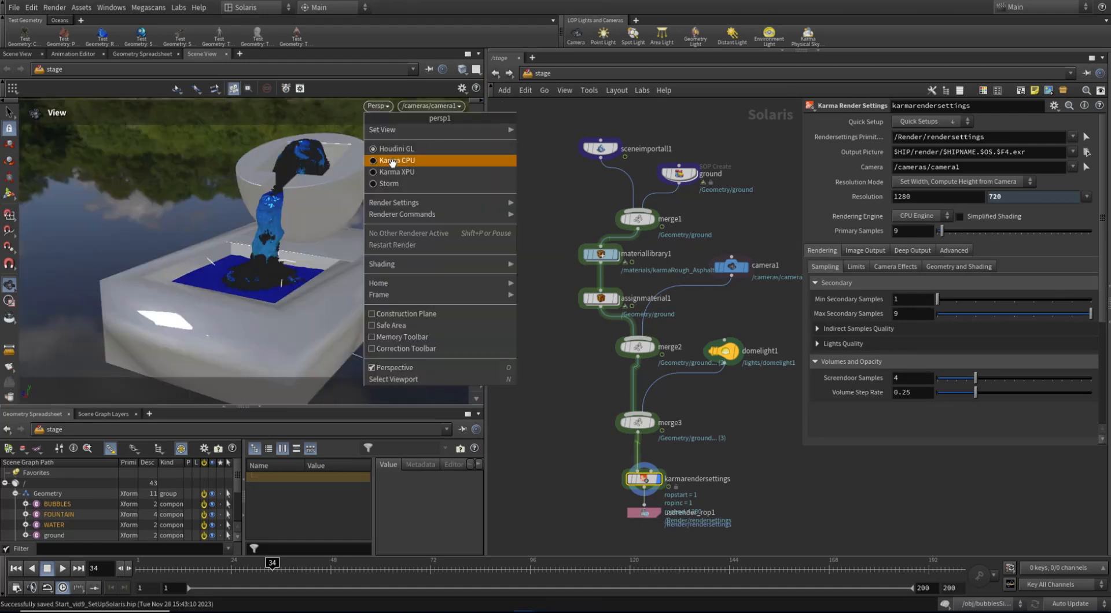
left_click(413, 160)
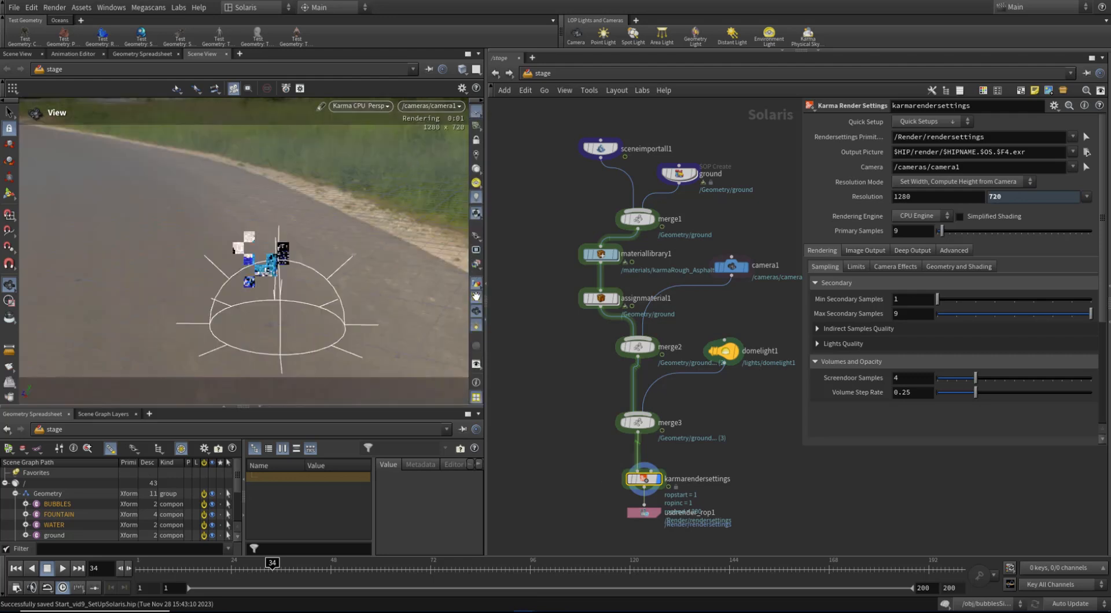
left_click(476, 296)
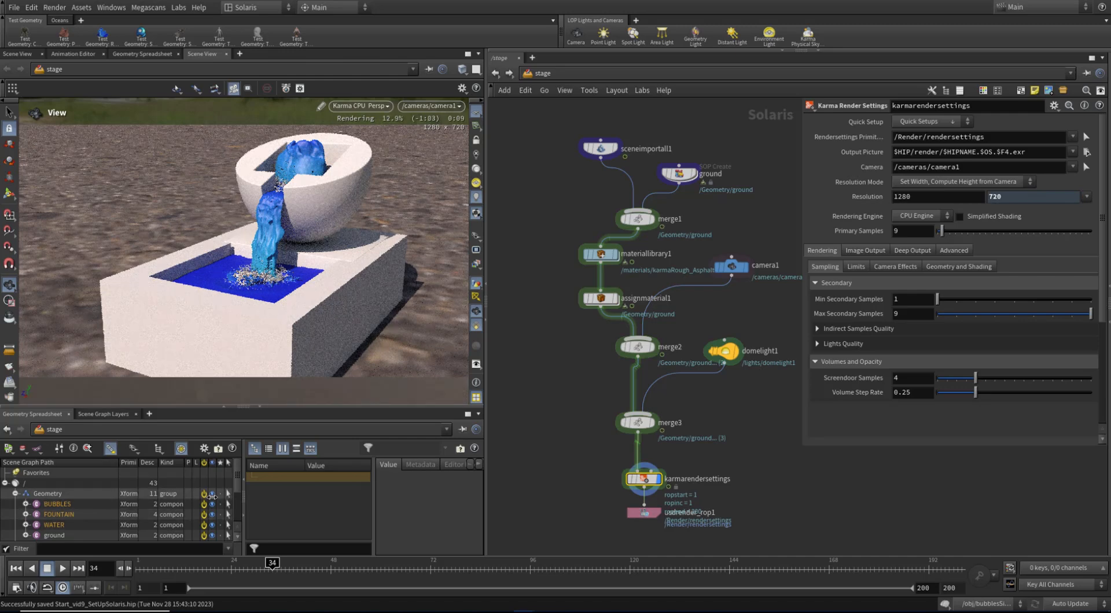
Hide BUBBLES, FOUNTAIN and WATER in the scene graph so only the ground renders.
left_click(212, 504)
left_click(213, 515)
left_click(213, 525)
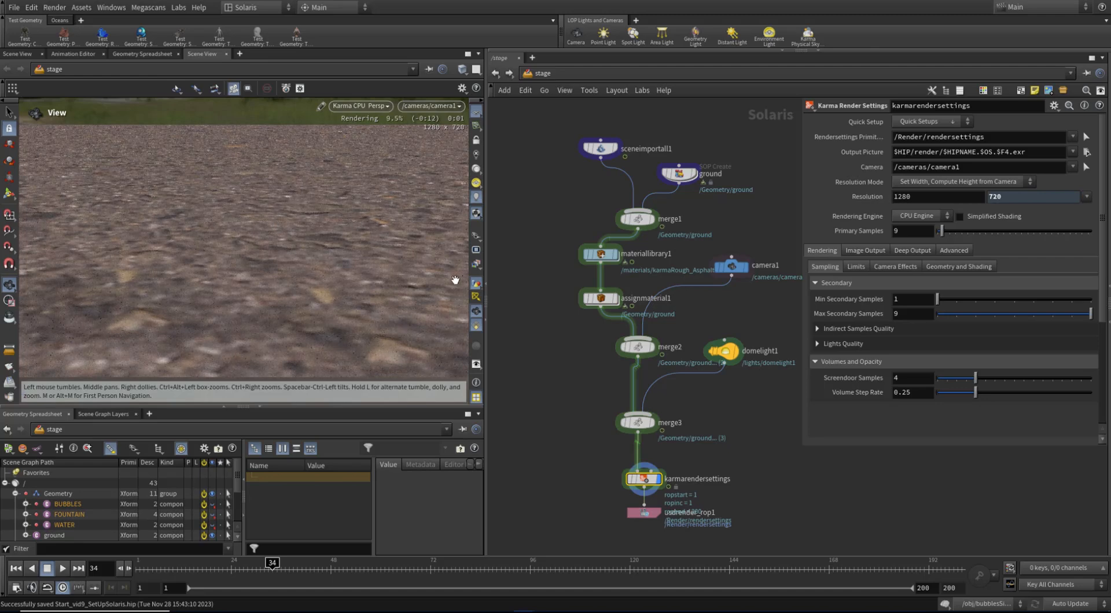
Inside the karmaRough_Asphalt material, set the mtlxconstant1_tiling value to 50.
double_click(600, 254)
double_click(662, 296)
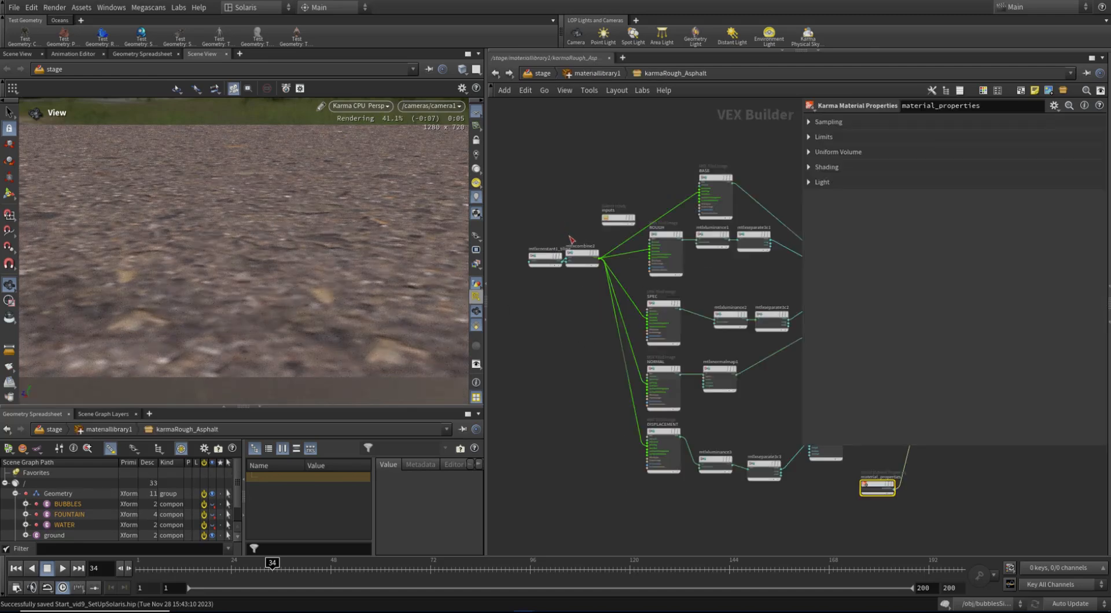
scroll(571, 239, "up", 4)
left_click(524, 278)
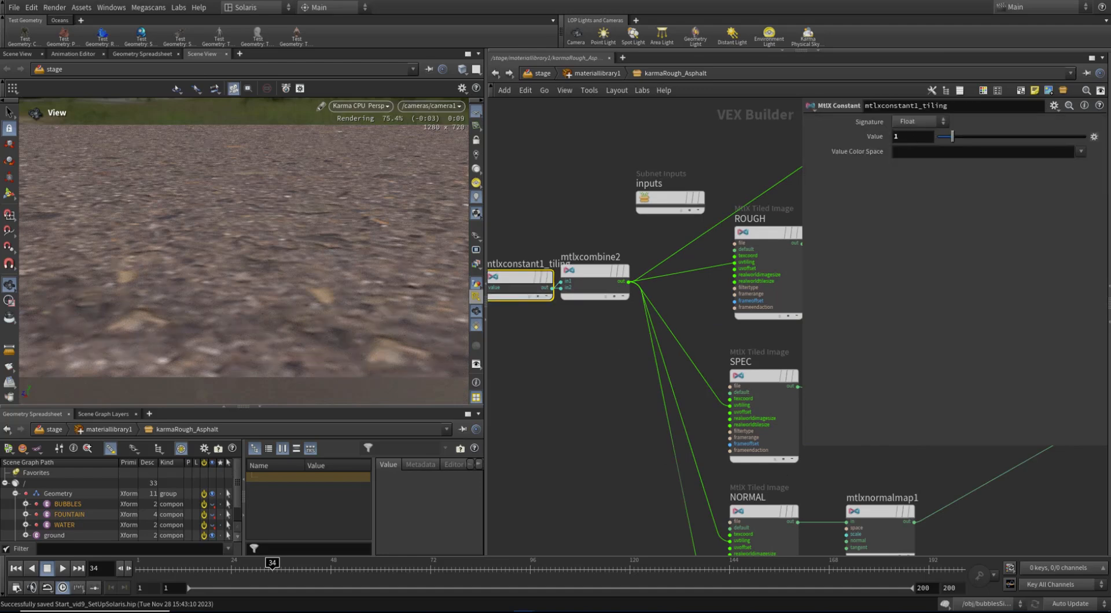
left_click(897, 136)
type("50")
key("Return")
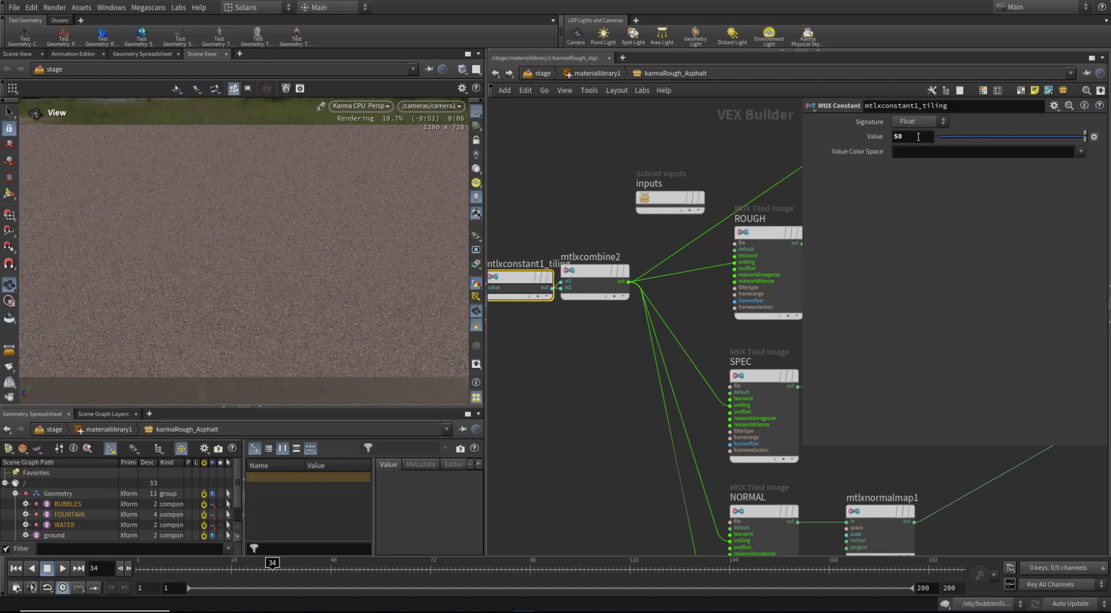
Try a value of 10 on mtlxconstant1_tiling and set it back to 50.
left_click(901, 137)
type("10")
key("Return")
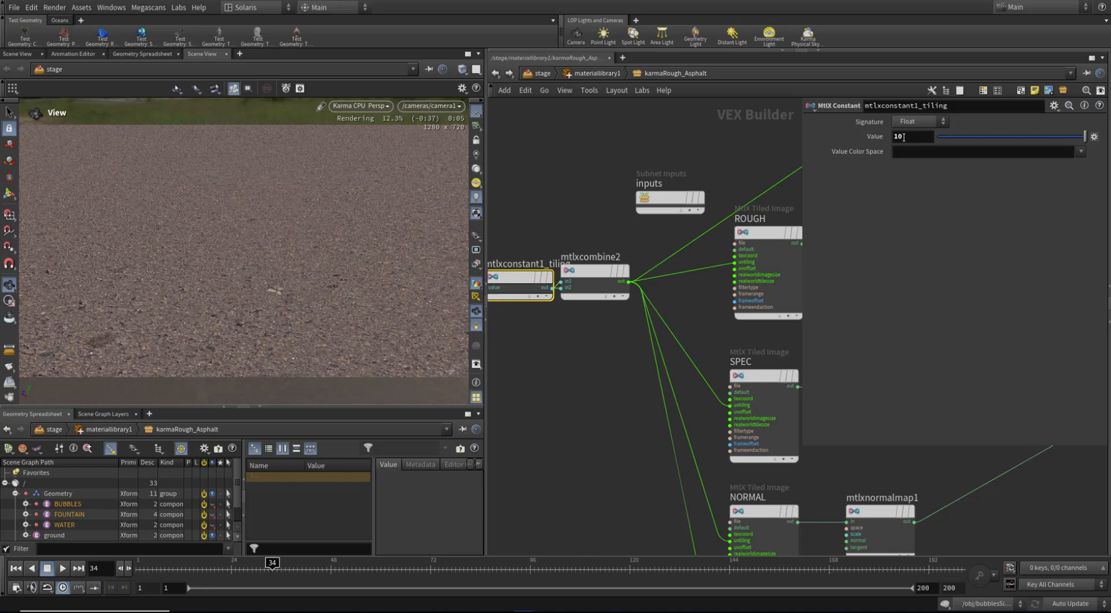
left_click(913, 138)
key("Return")
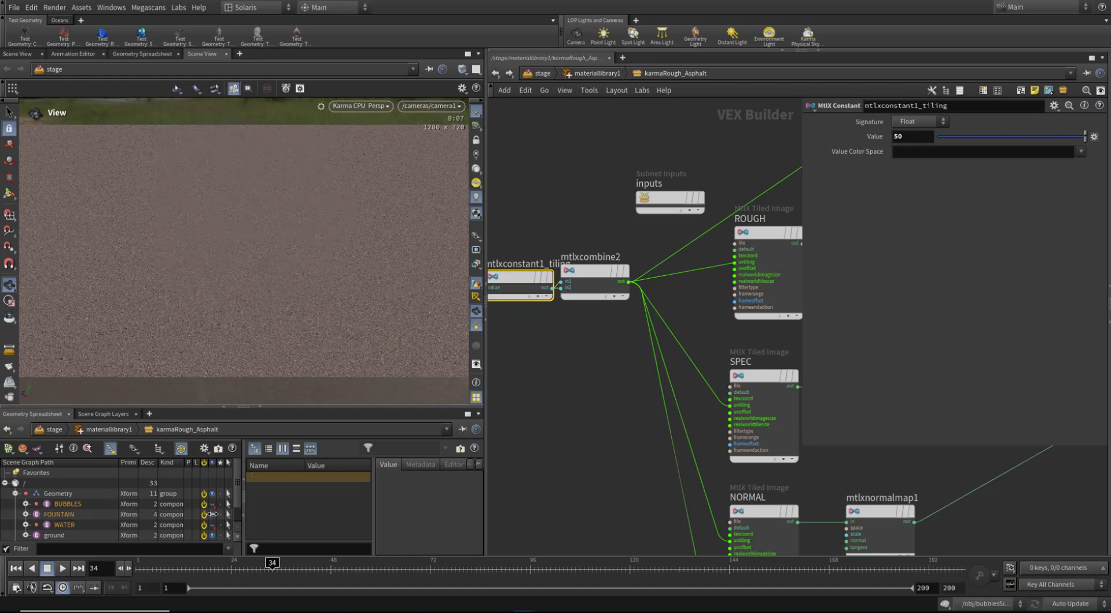
Make FOUNTAIN visible again in the scene graph and save the scene file.
left_click(212, 514)
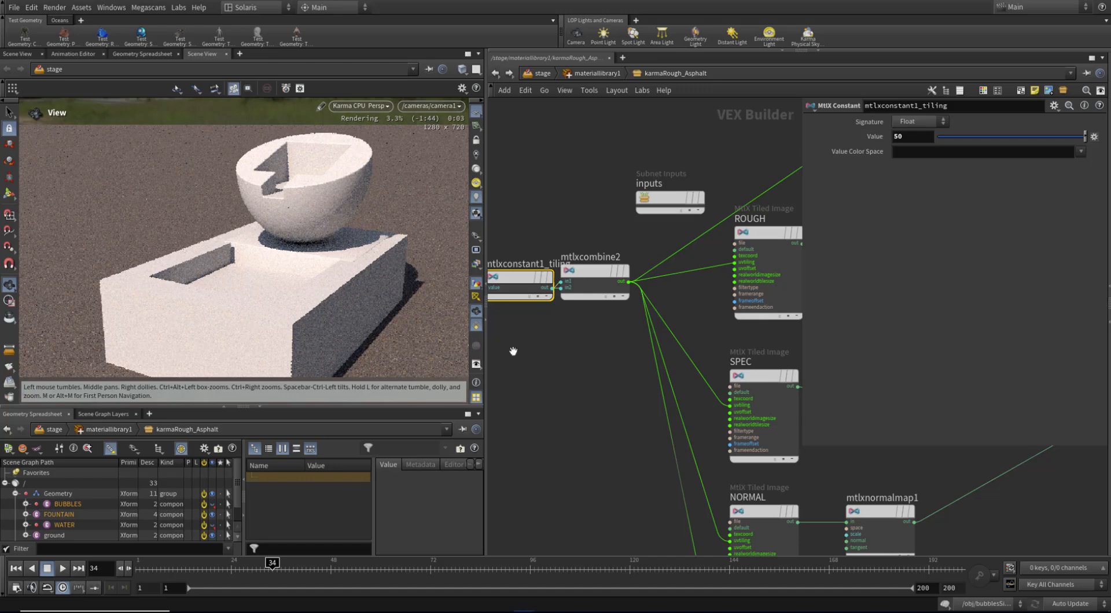
middle_click_drag(608, 388, 610, 378)
key("ctrl+s")
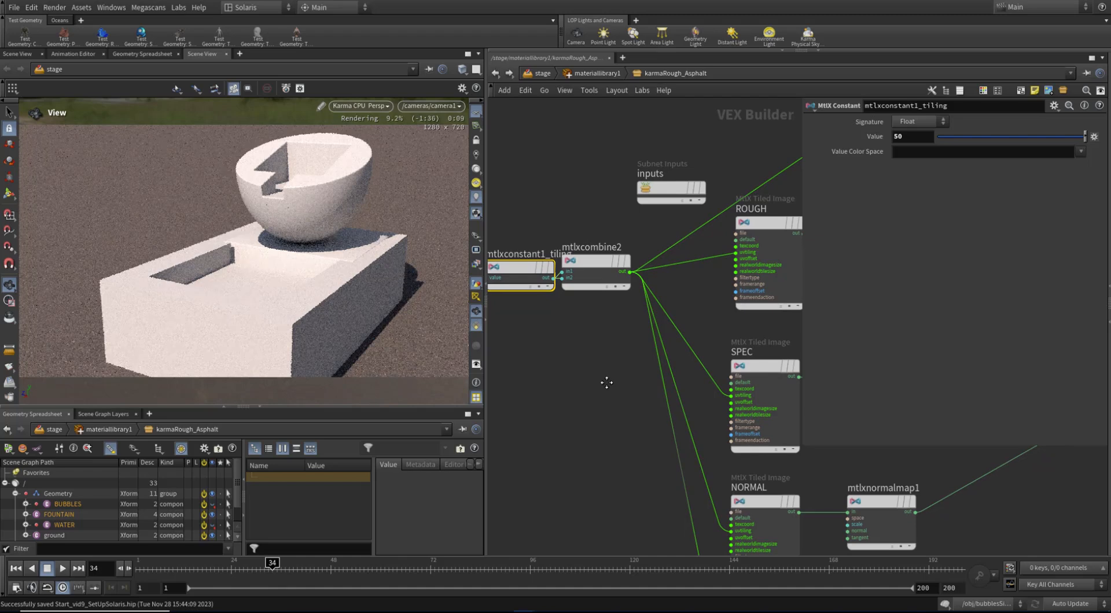
left_click(601, 386)
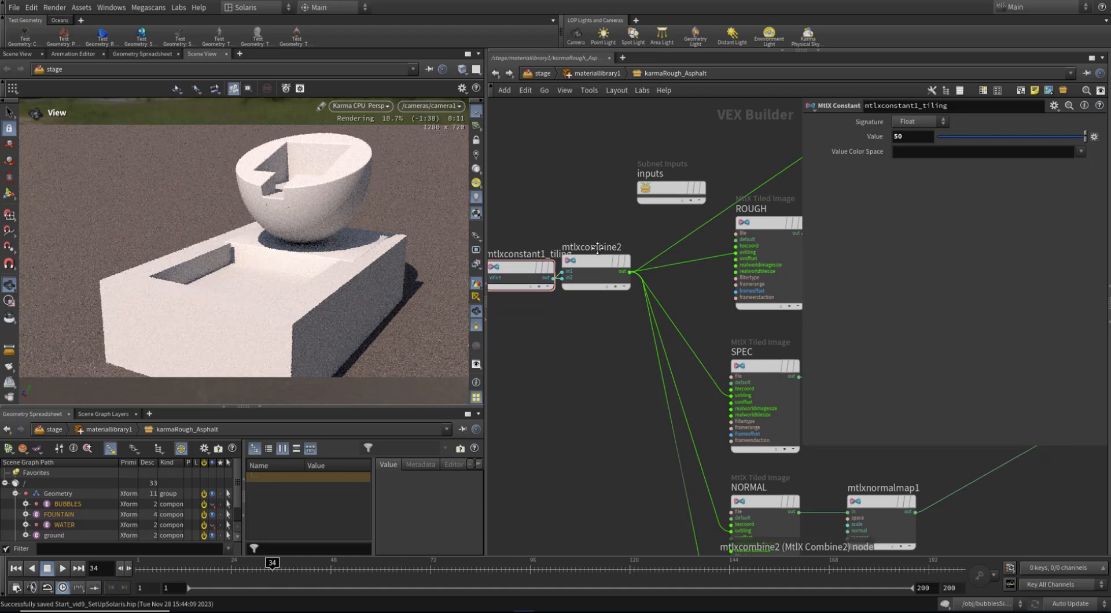
Return to materiallibrary1, delete the Rough_Asphalt principled shader and move Worn_Concrete_Floor up into its place.
left_click(581, 68)
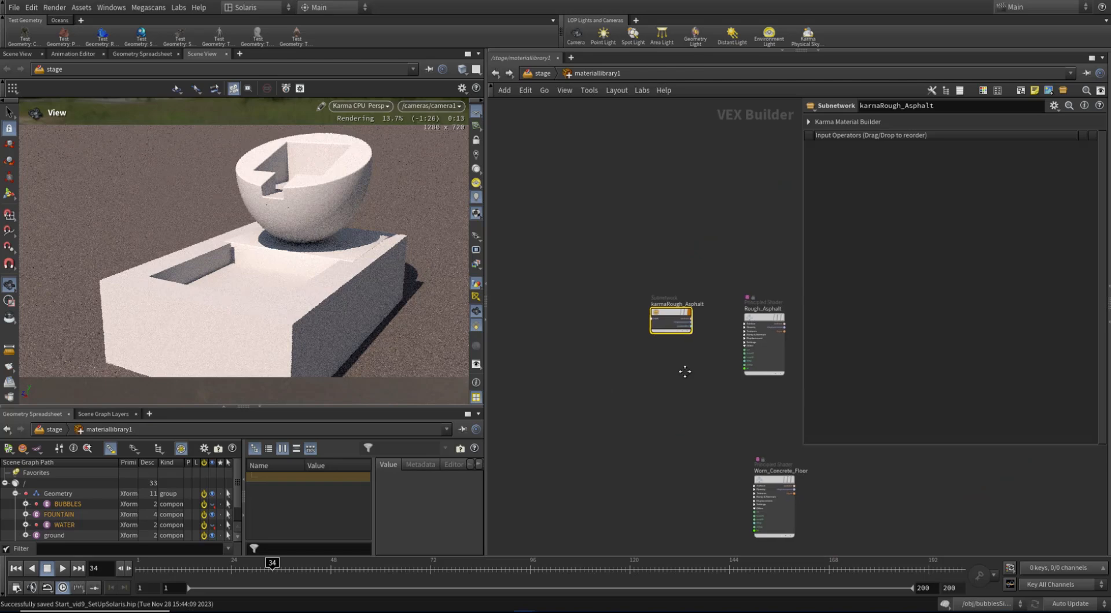
left_click(678, 324)
key("Delete")
scroll(623, 326, "up", 2)
middle_click_drag(648, 381, 659, 346)
left_click_drag(702, 455, 729, 308)
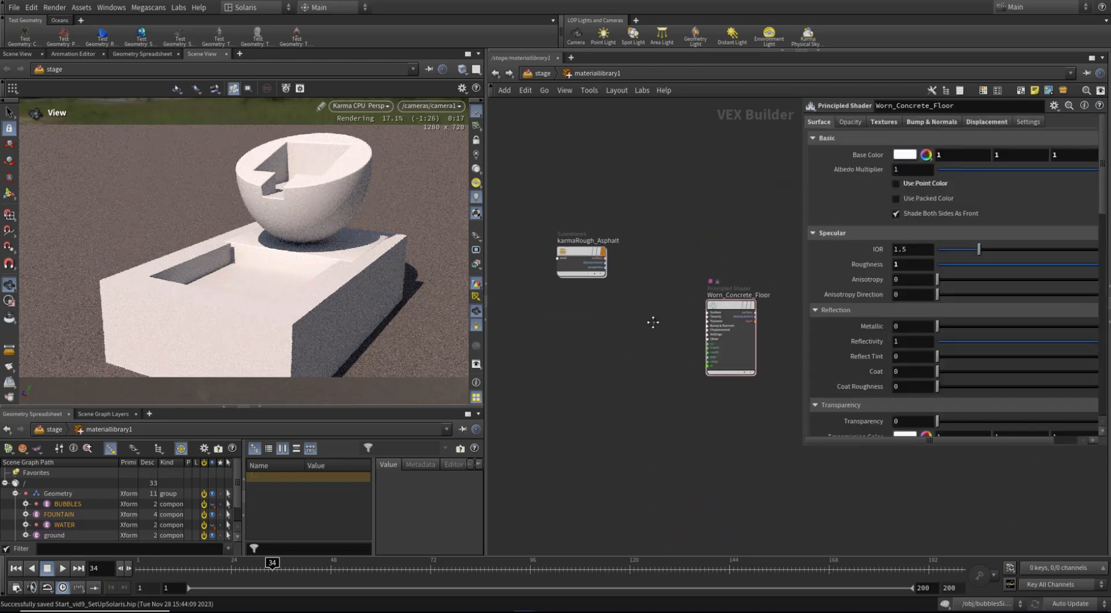
Duplicate karmaRough_Asphalt below the original and rename the copy as karmaWorn_Concrete_Floor.
left_click_drag(603, 262, 608, 399, "alt")
scroll(608, 400, "up", 3)
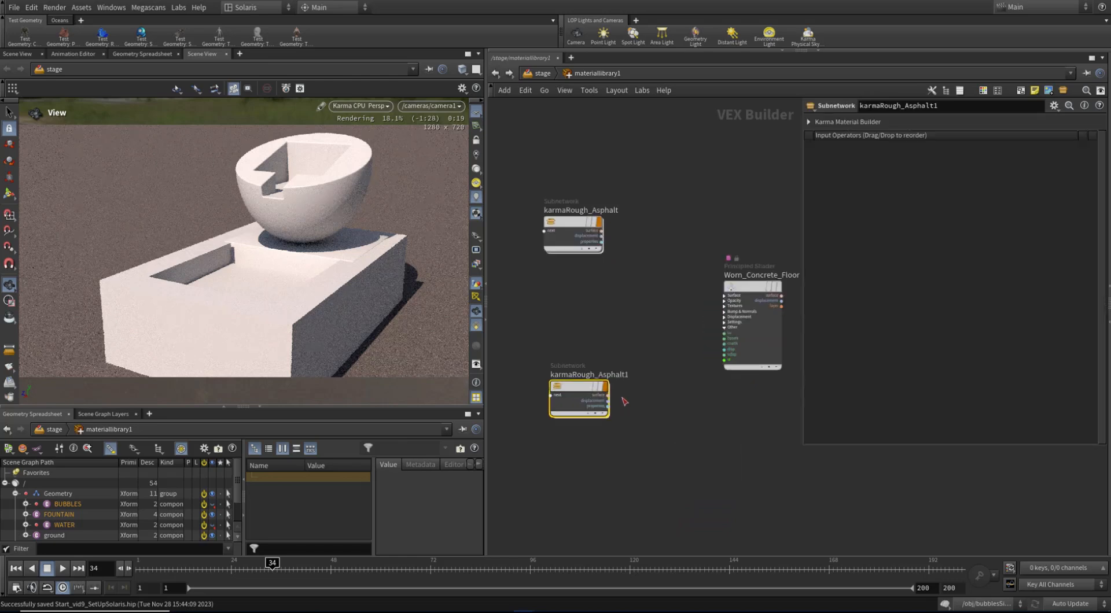
double_click(764, 251)
key("ctrl+c")
double_click(573, 371)
left_click_drag(564, 371, 698, 432)
key("ctrl+v")
left_click(714, 417)
middle_click_drag(730, 395, 680, 406)
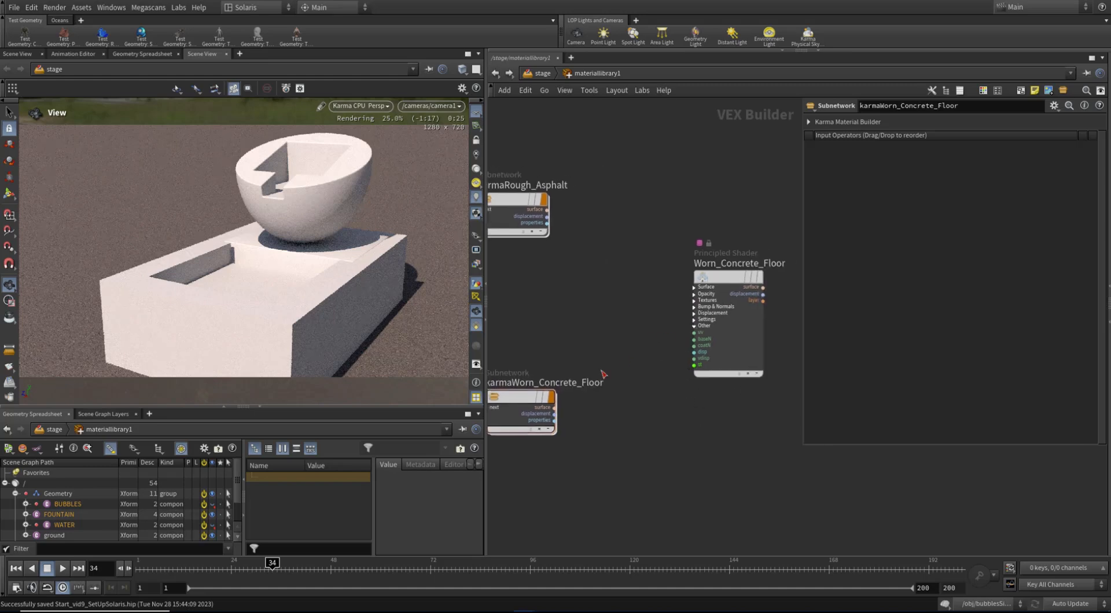
Restore the second network pane with the Worn_Concrete_Floor parameters and widen the material network beside it.
left_click(1106, 322)
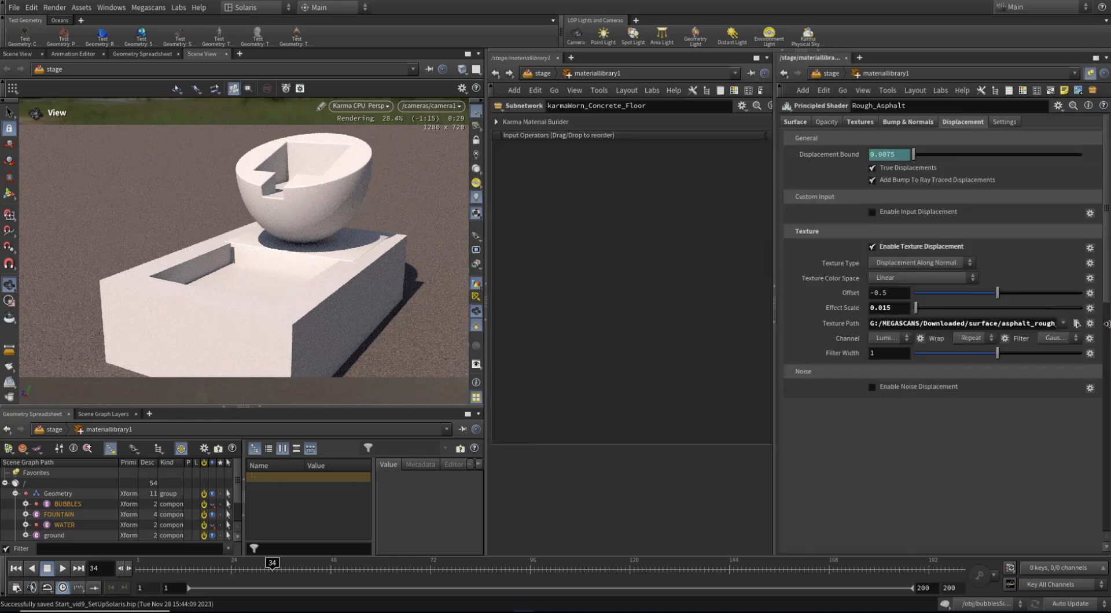
scroll(809, 294, "down", 3)
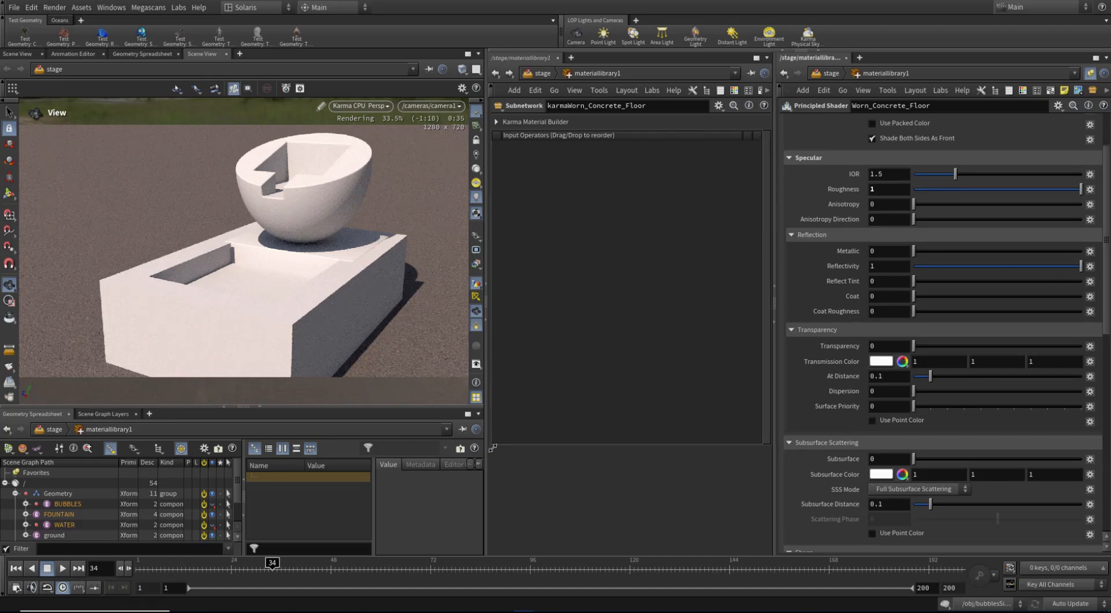
left_click_drag(492, 449, 589, 444)
left_click_drag(486, 464, 234, 454)
scroll(315, 438, "down", 4)
middle_click_drag(353, 441, 496, 418)
scroll(390, 335, "up", 3)
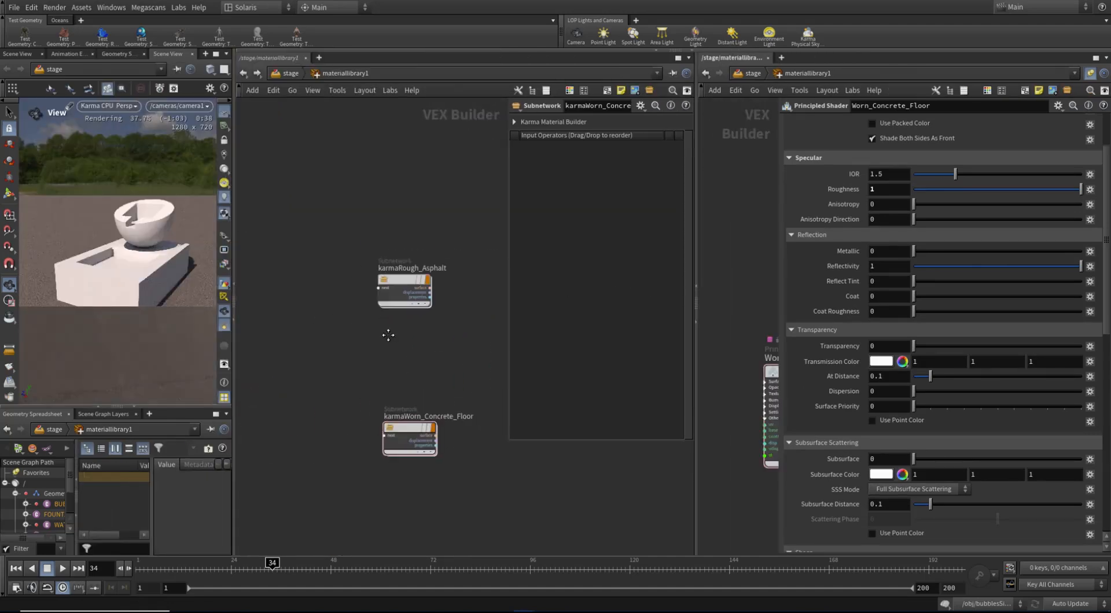
Open the karmaWorn_Concrete_Floor network and select BASE, widening its parameters for comparison with the Worn_Concrete_Floor surface settings.
double_click(414, 430)
scroll(299, 153, "up", 4)
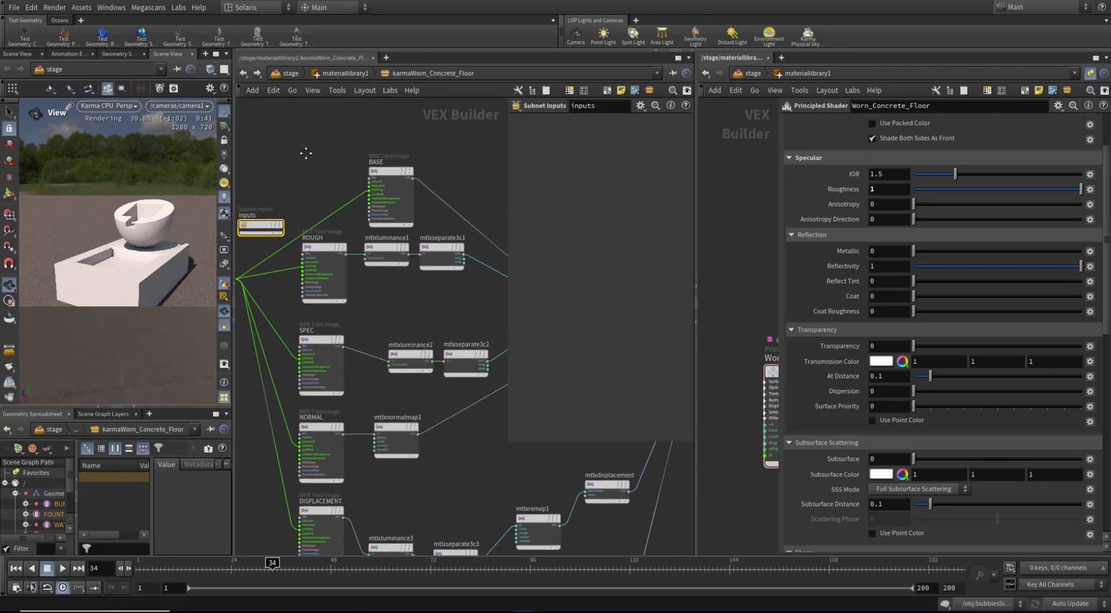
left_click(390, 191)
left_click_drag(505, 184, 449, 184)
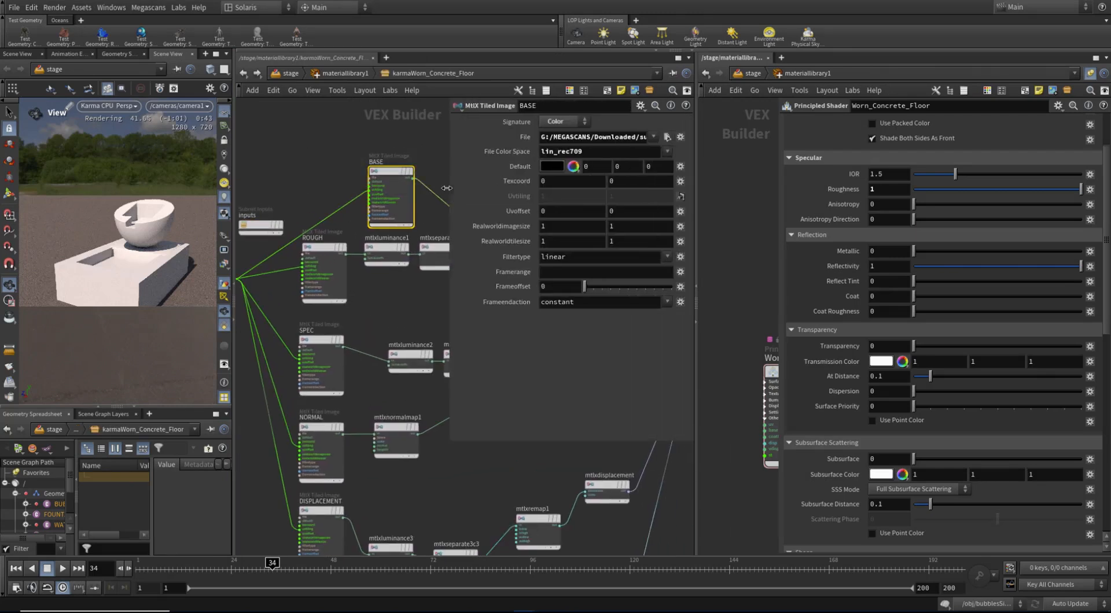
scroll(902, 324, "up", 3)
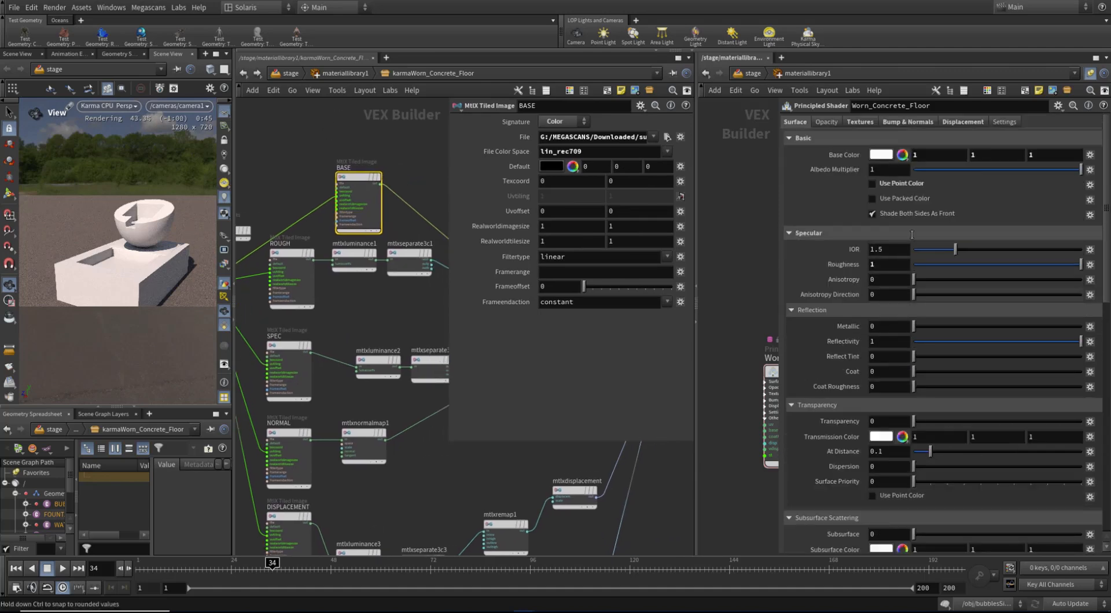
Copy the base color texture path from the Worn_Concrete_Floor shader into the BASE image node's file.
left_click(860, 122)
left_click(968, 171)
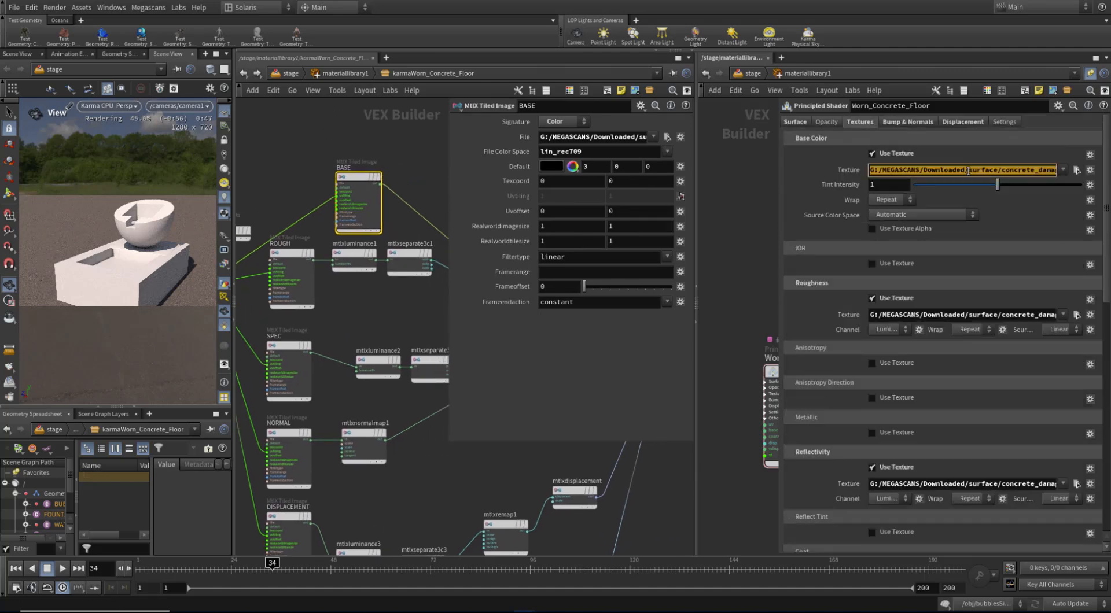
left_click(614, 137)
key("ctrl+a")
key("ctrl+v")
key("Return")
Copy the roughness texture path from the Worn_Concrete_Floor shader into the ROUGH image node's file.
left_click(288, 291)
left_click(932, 316)
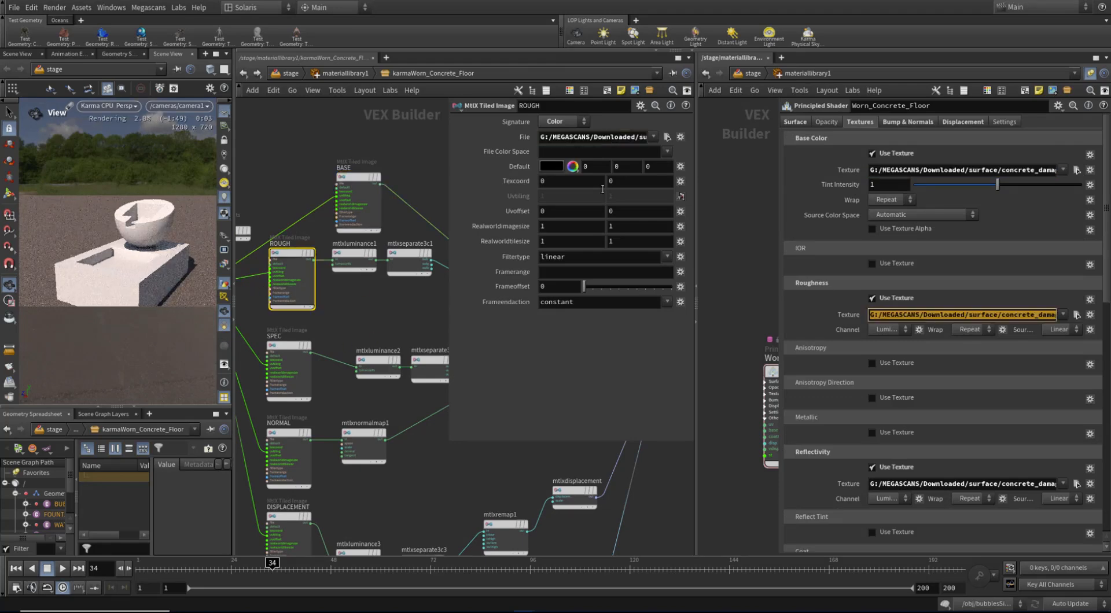
left_click(601, 139)
key("ctrl+v")
key("Return")
left_click(322, 407)
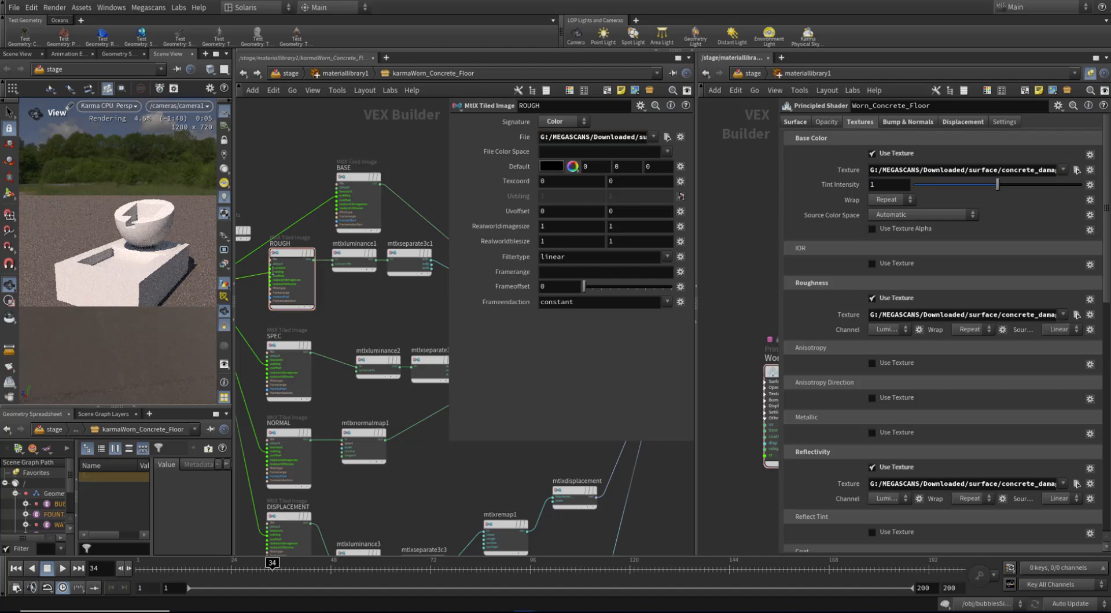
Copy the reflectivity texture path from the Worn_Concrete_Floor shader into the SPEC image node's file.
left_click(293, 373)
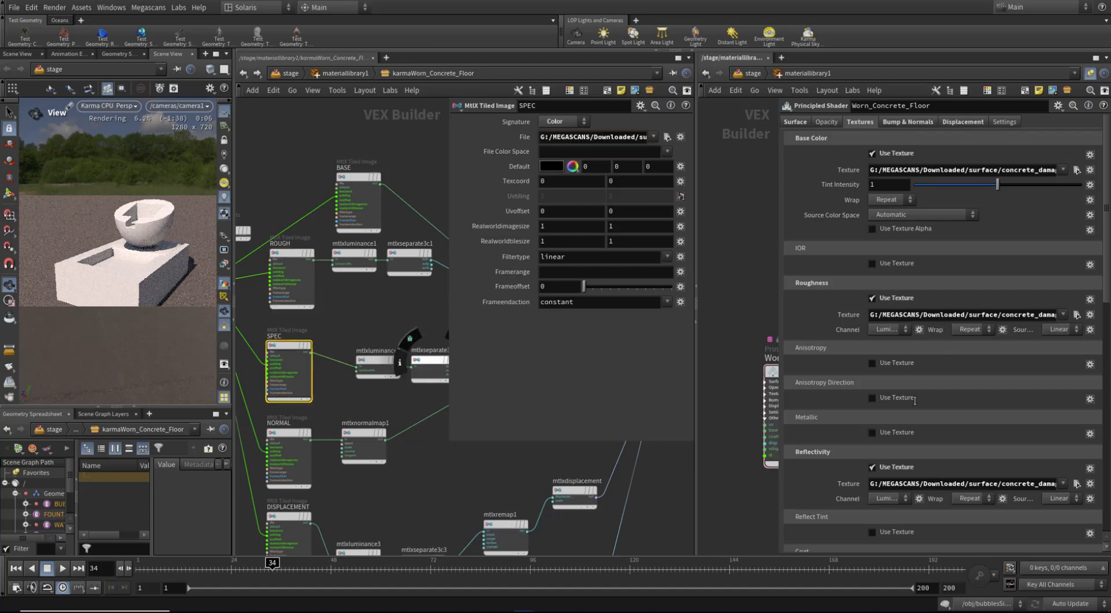
scroll(956, 428, "down", 3)
left_click(930, 409)
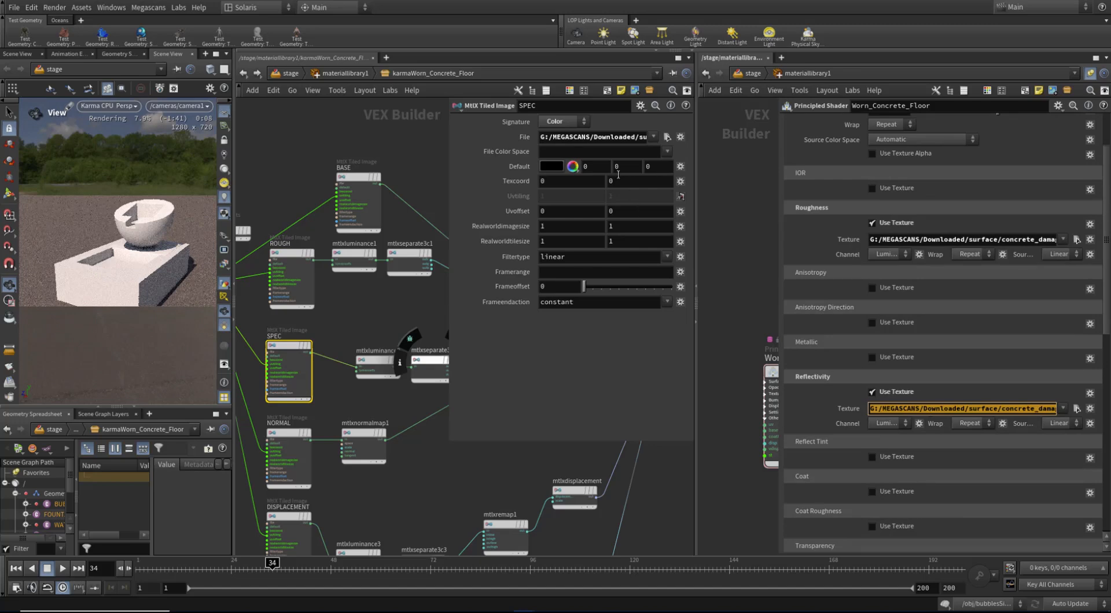
left_click(609, 136)
key("ctrl+v")
left_click(405, 140)
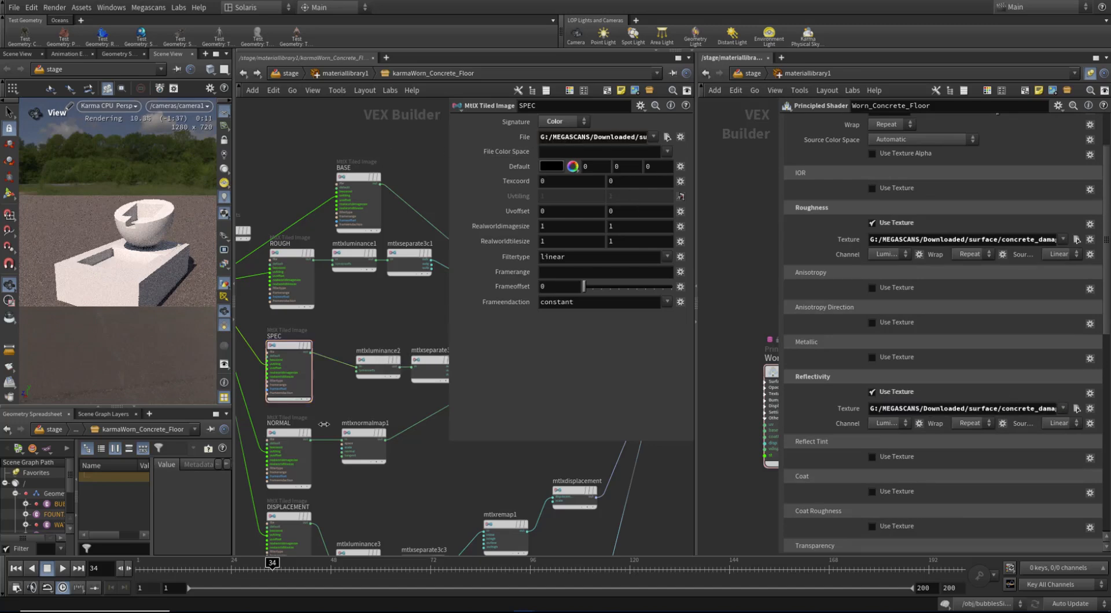
Copy the normal texture path from the shader's bump and normals settings into the NORMAL image node's file.
scroll(341, 471, "down", 3)
scroll(293, 421, "up", 3)
left_click(315, 489)
scroll(923, 151, "up", 3)
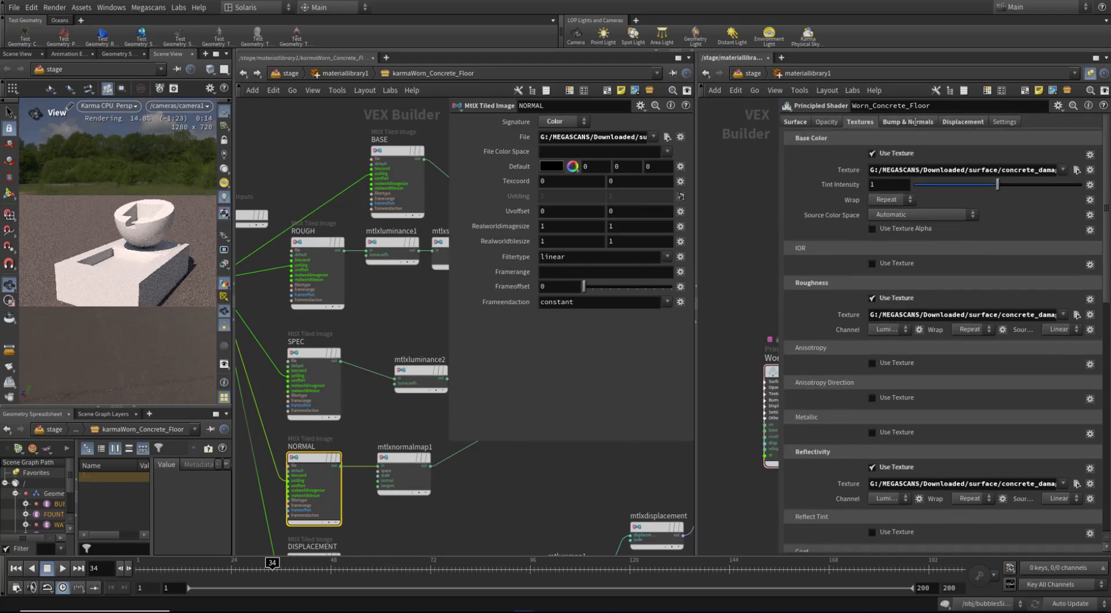
left_click(915, 122)
left_click(970, 246)
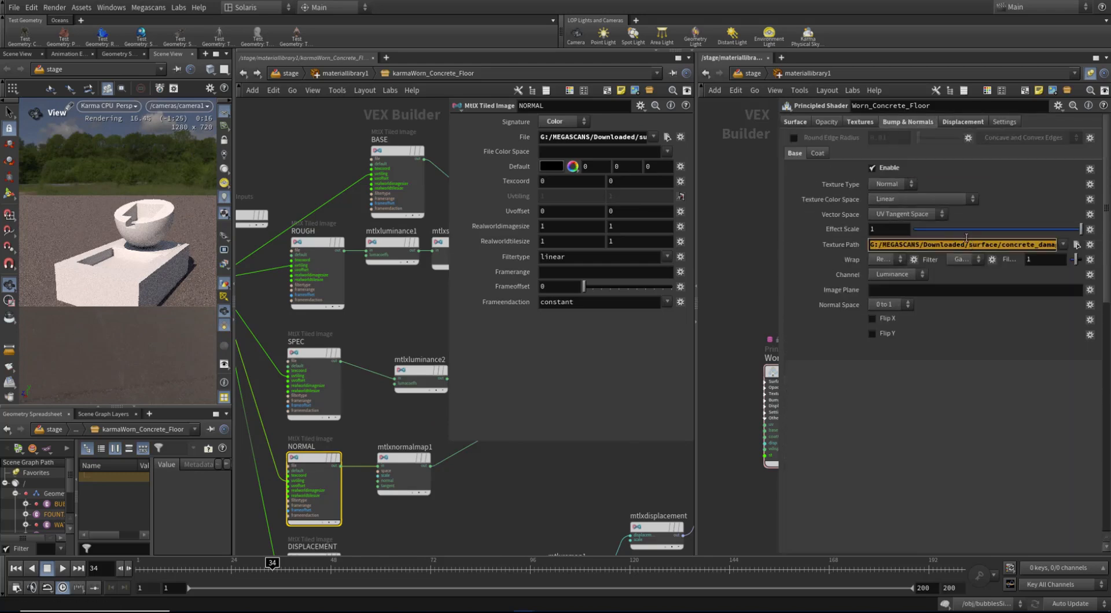
double_click(606, 137)
key("ctrl+v")
left_click(577, 497)
middle_click_drag(556, 469, 549, 428)
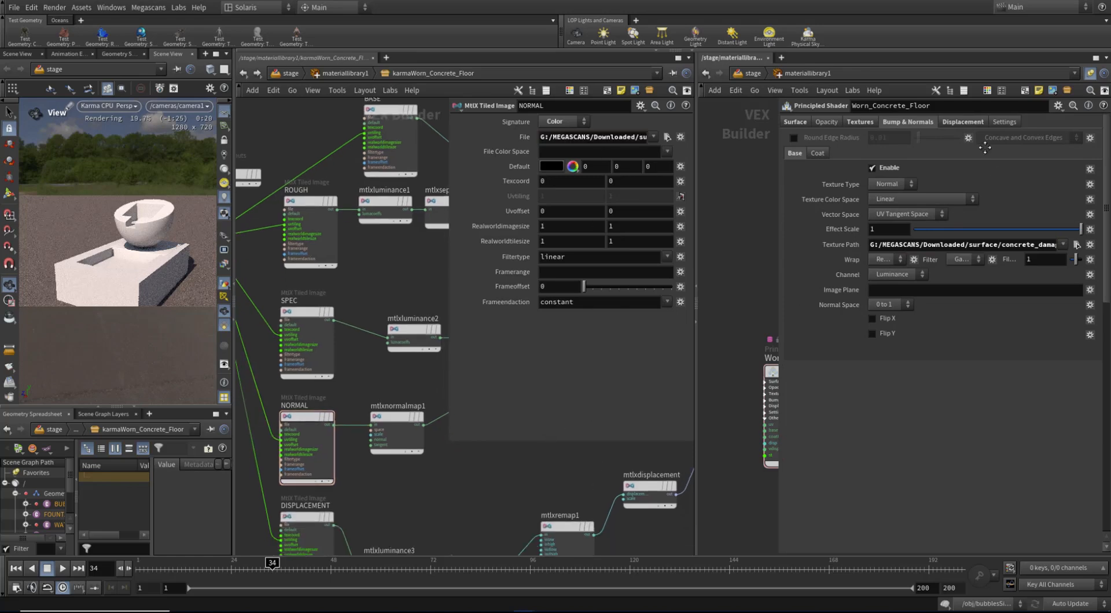
Copy the displacement texture path from the Worn_Concrete_Floor shader into the DISPLACEMENT image node's file.
left_click(971, 122)
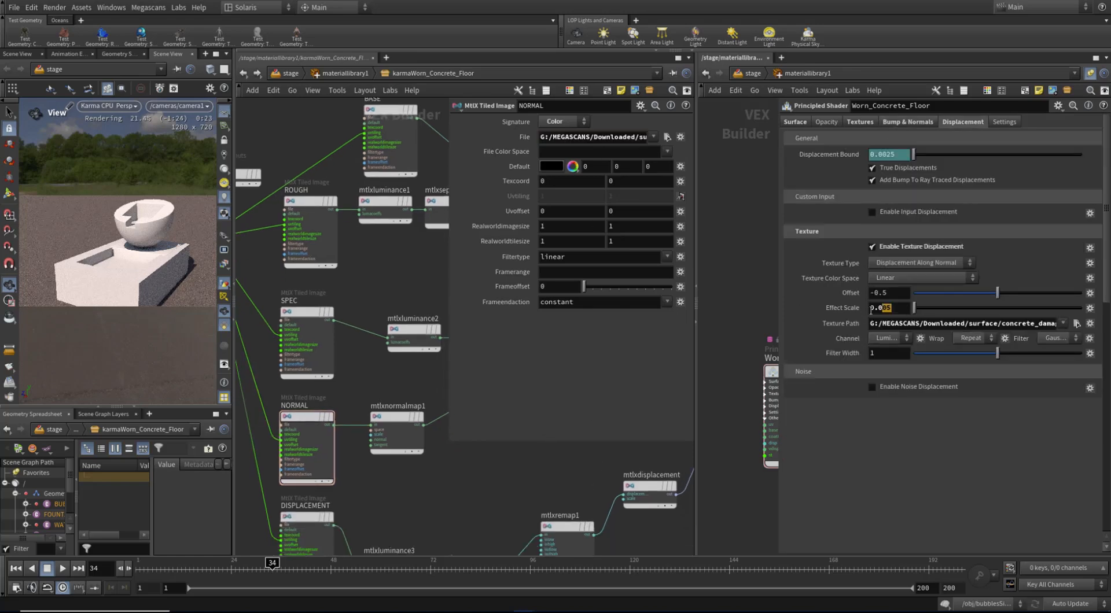
double_click(937, 322)
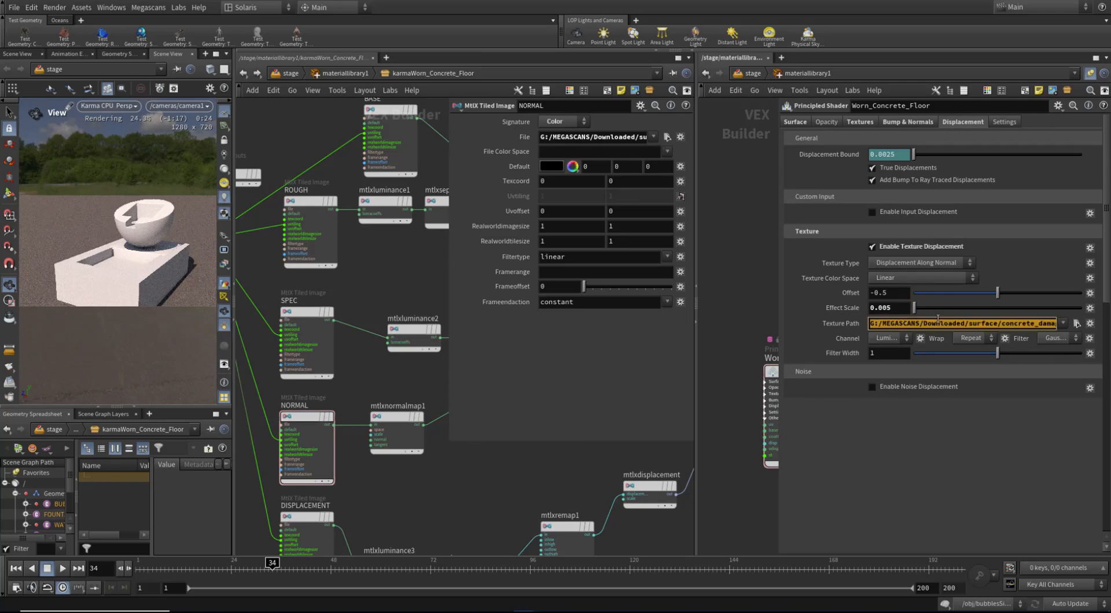
middle_click_drag(407, 509, 398, 452)
left_click(316, 465)
double_click(587, 138)
key("End")
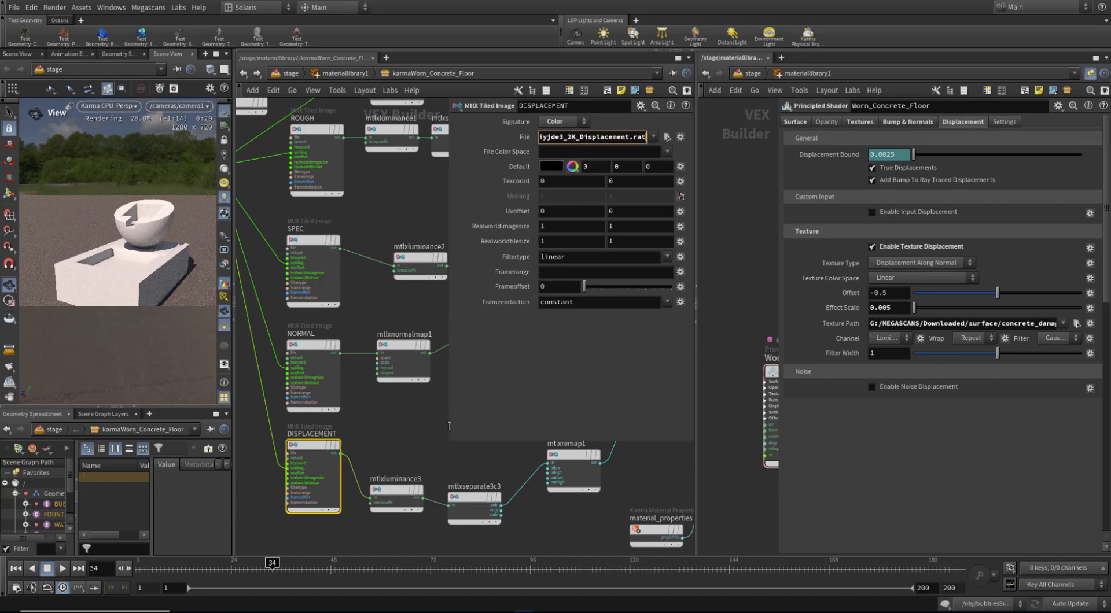
key("Return")
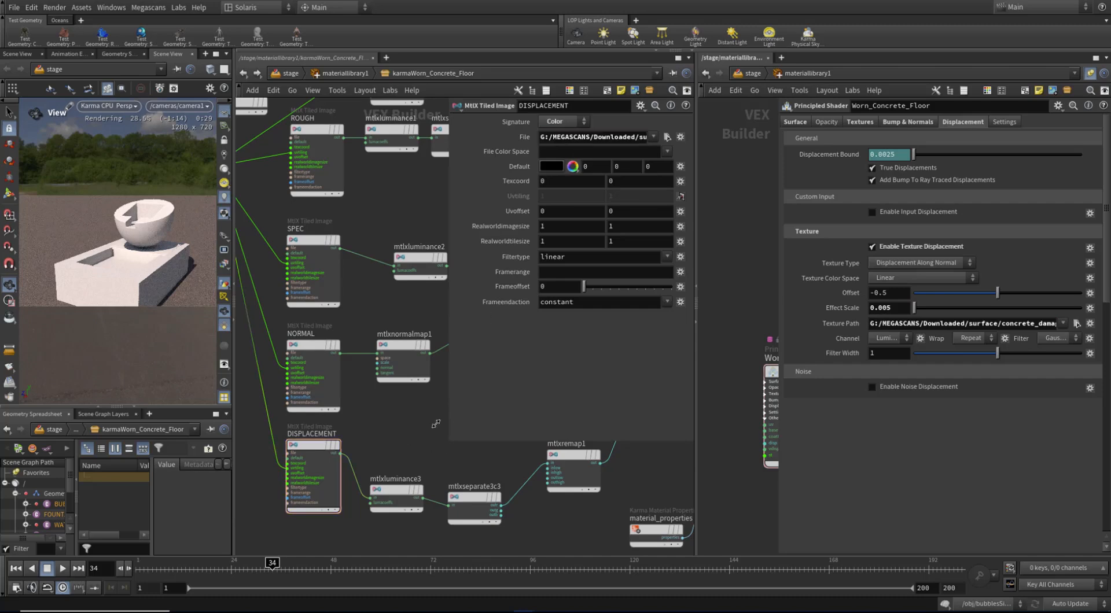
Return to the materiallibrary1 network in a single network pane and delete the Worn_Concrete_Floor principled shader.
left_click(699, 324)
left_click(345, 73)
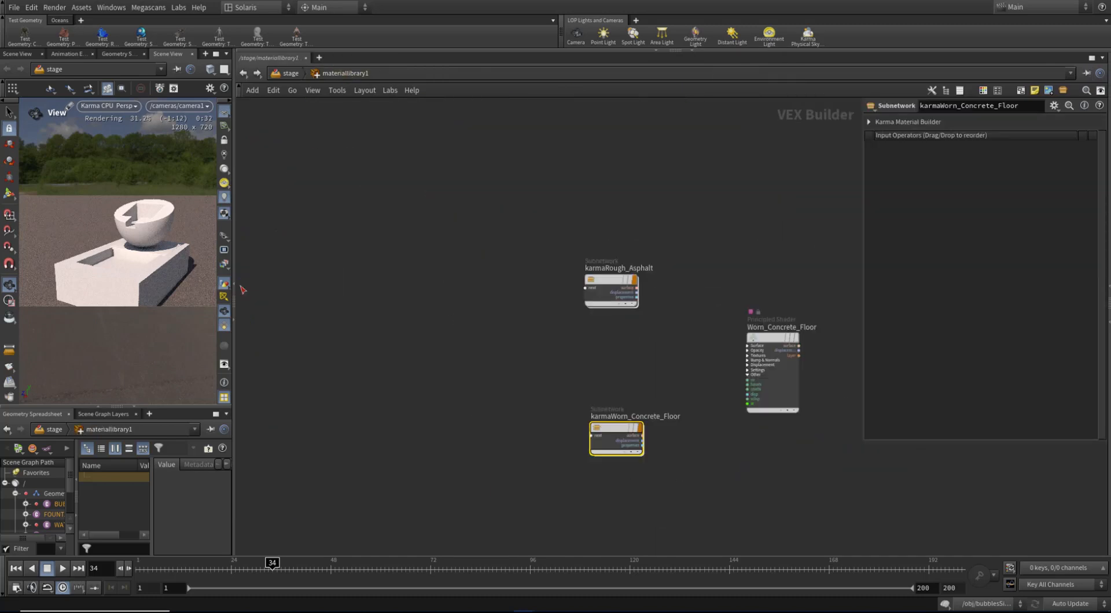
left_click_drag(239, 371, 443, 364)
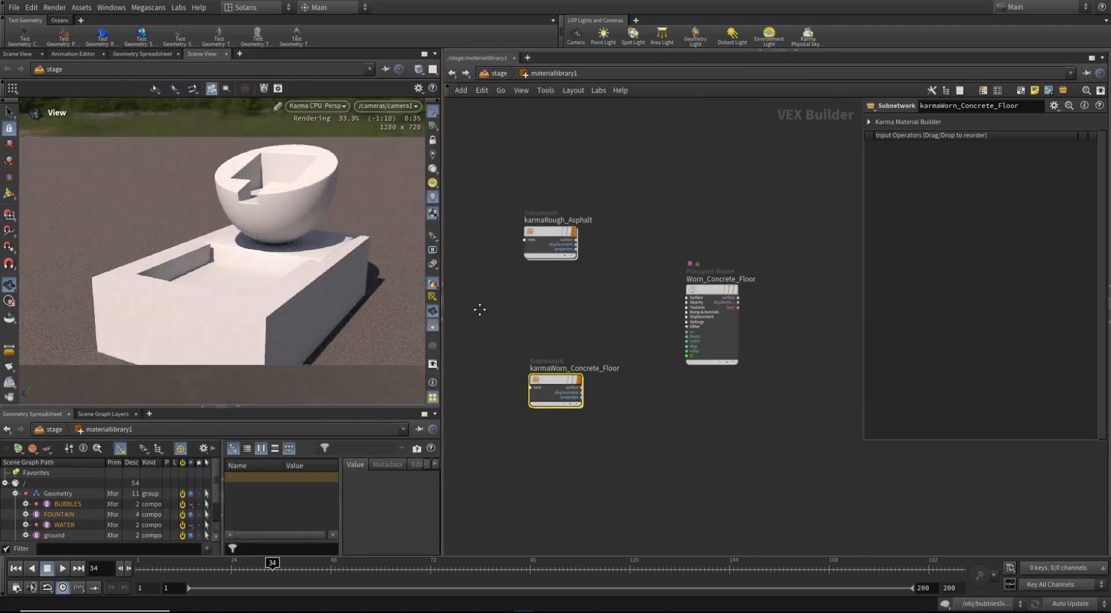
left_click_drag(822, 209, 665, 402)
key("Delete")
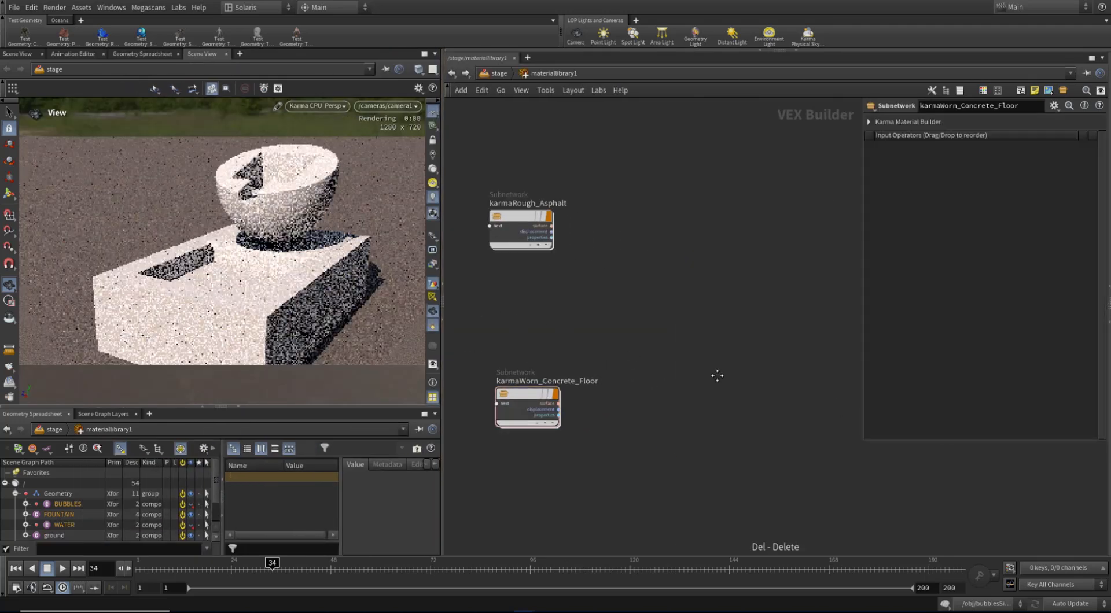
Move the karmaWorn_Concrete_Floor node directly below karmaRough_Asphalt and widen the scene view.
left_click_drag(527, 376, 526, 295)
middle_click_drag(543, 261, 625, 248)
scroll(636, 300, "up", 3)
left_click_drag(443, 368, 607, 383)
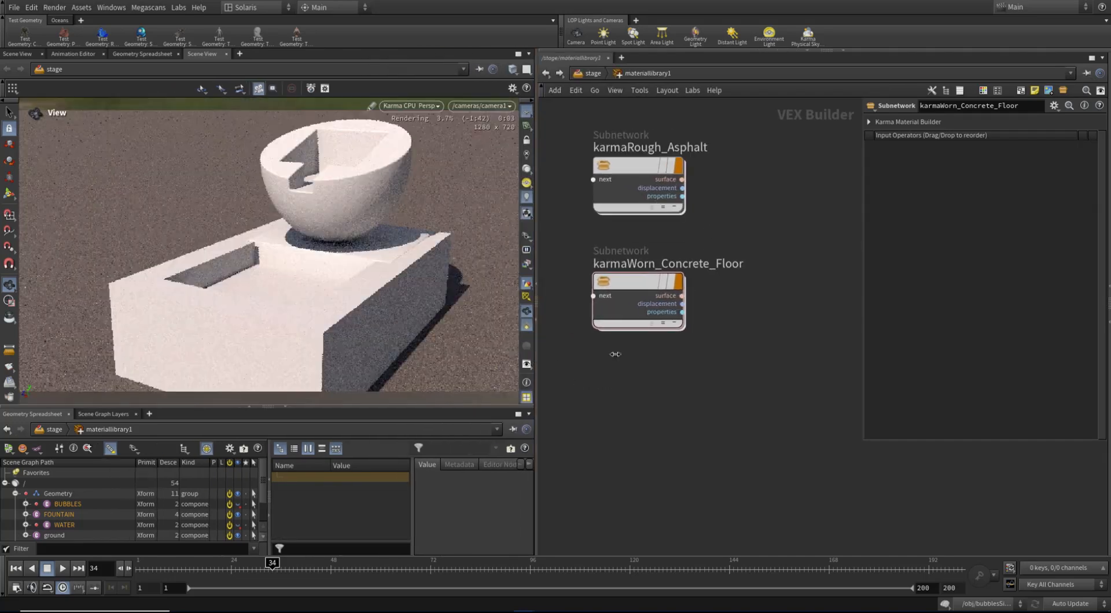
Add a second material entry to assignmaterial1 with /Geometry/FOUNTAIN as its primitives.
left_click(590, 74)
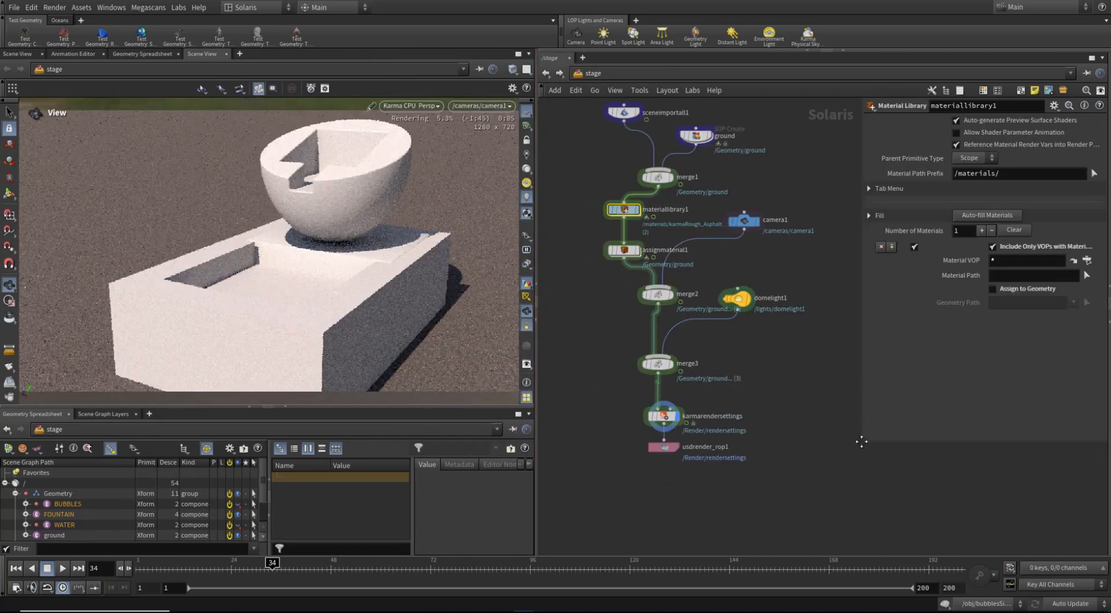
left_click_drag(820, 462, 806, 468)
left_click(623, 251)
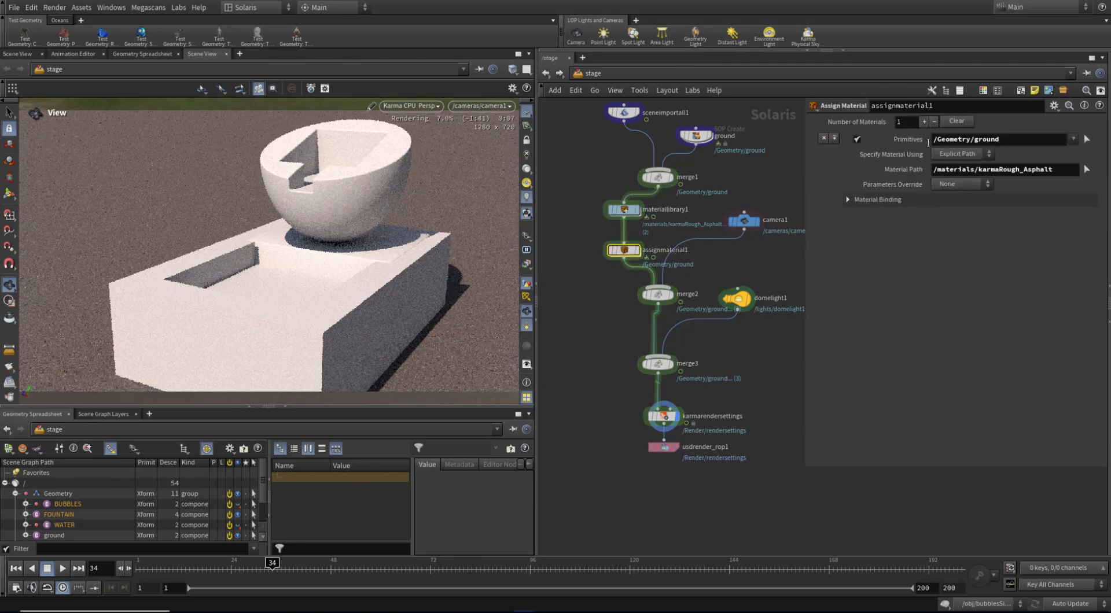
left_click(924, 122)
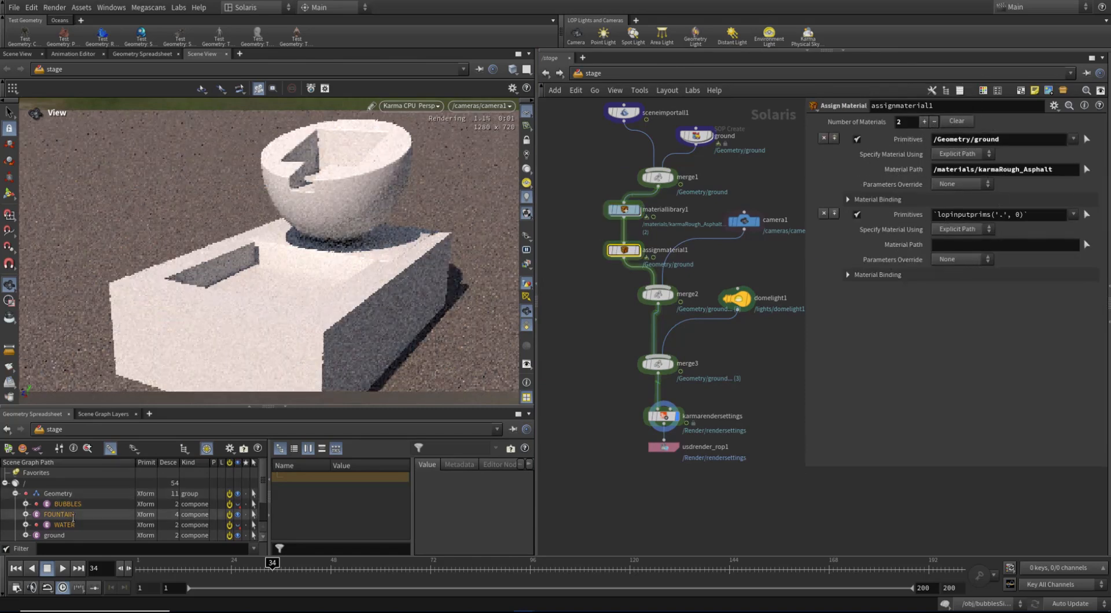
left_click_drag(63, 516, 948, 218)
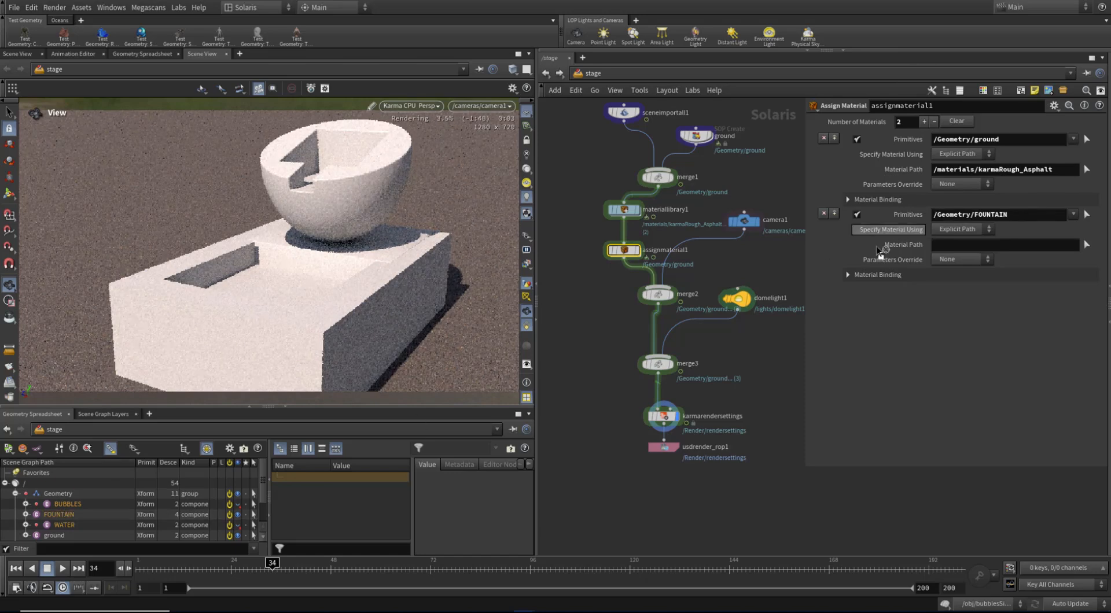
Set the fountain entry's material path to /materials/karmaWorn_Concrete_Floor.
scroll(117, 529, "down", 3)
key("ctrl")
key("ctrl")
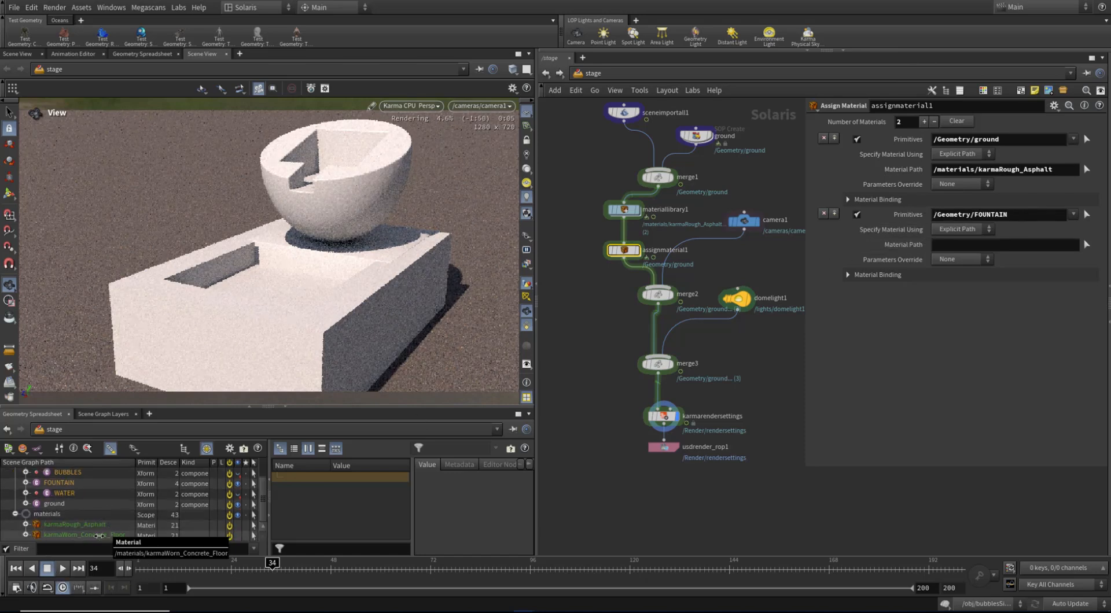
left_click_drag(100, 535, 991, 242)
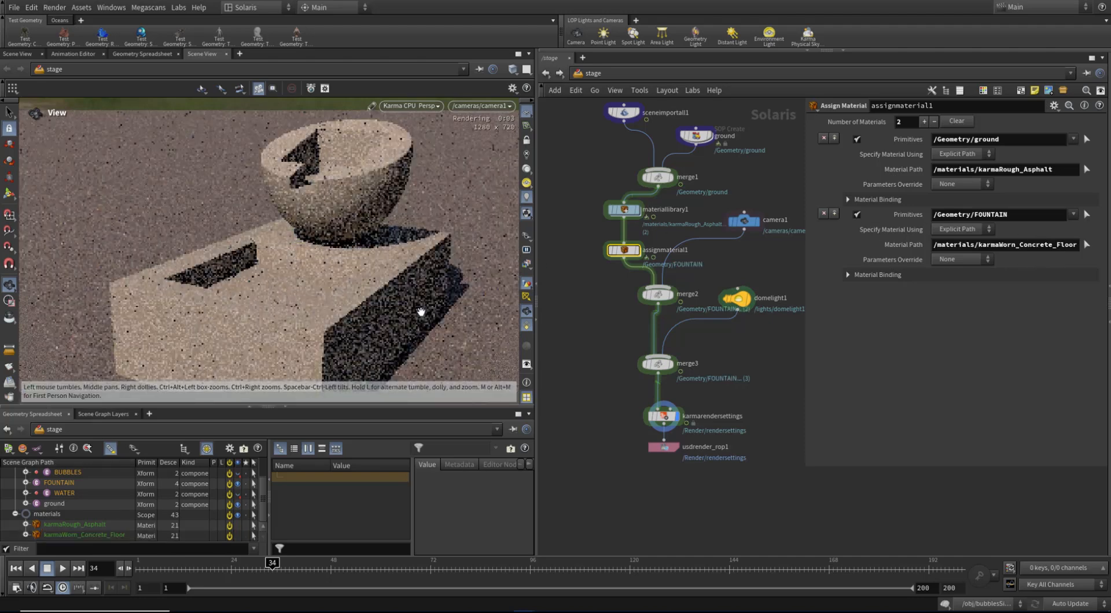
Inspect the fountain's concrete surface up close, enlarging the scene view, and open the karmaWorn_Concrete_Floor material network.
right_click_drag(318, 299, 379, 281)
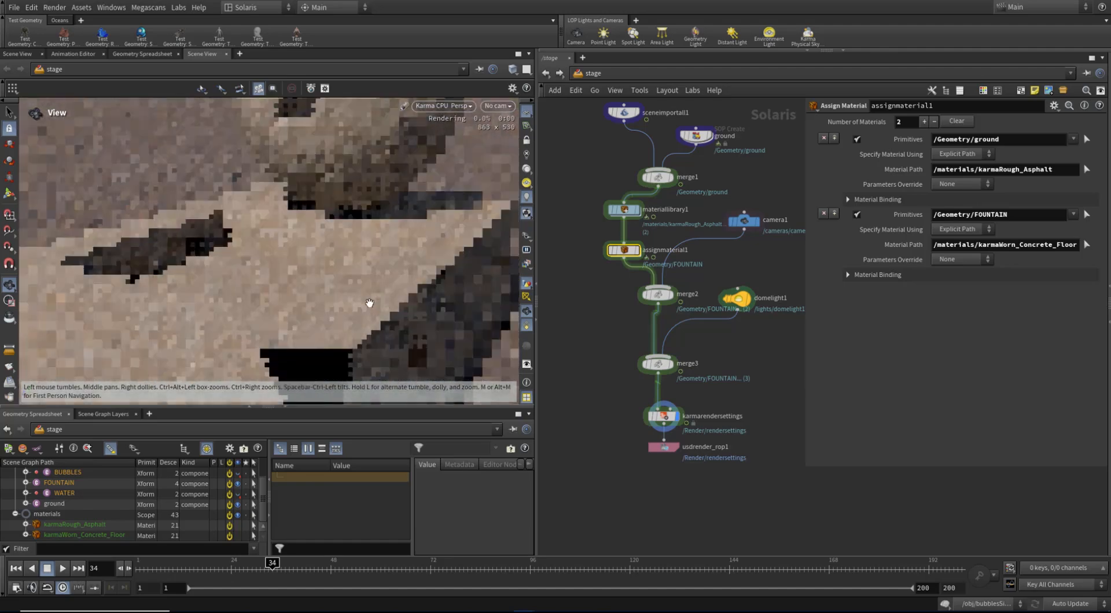
left_click_drag(356, 411, 356, 443)
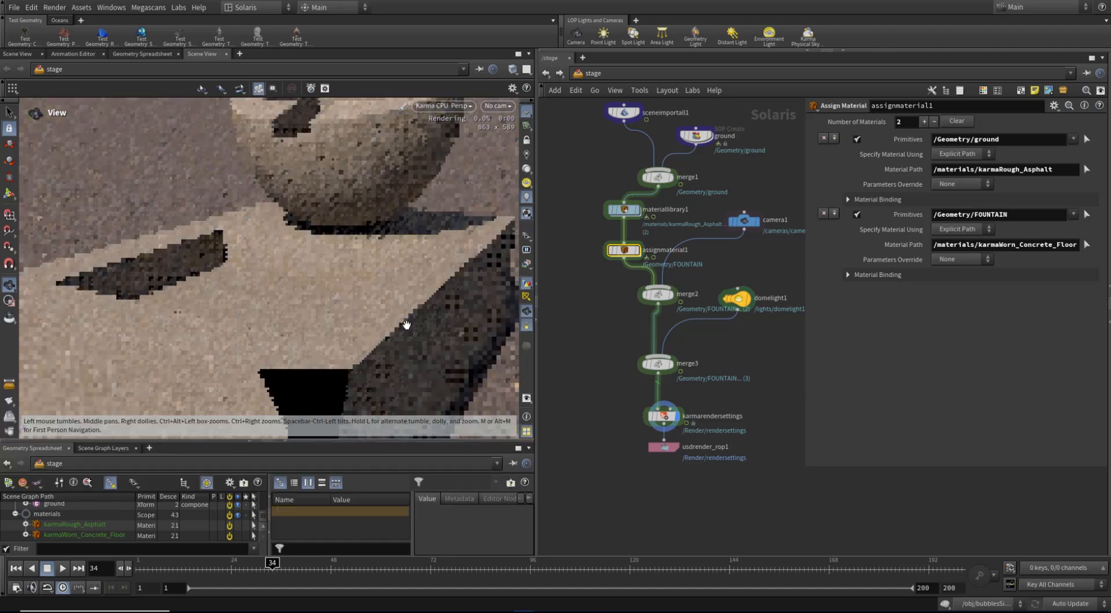
mouse_move(378, 313)
left_mouse_down()
mouse_move(368, 300)
mouse_move(369, 312)
left_mouse_up()
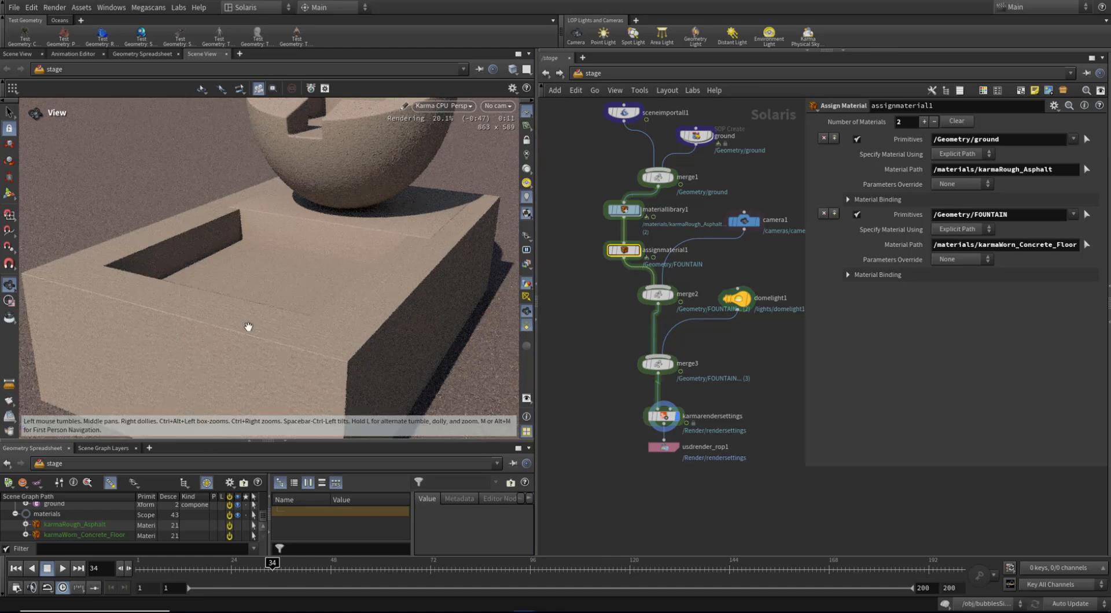
left_click_drag(342, 338, 468, 322)
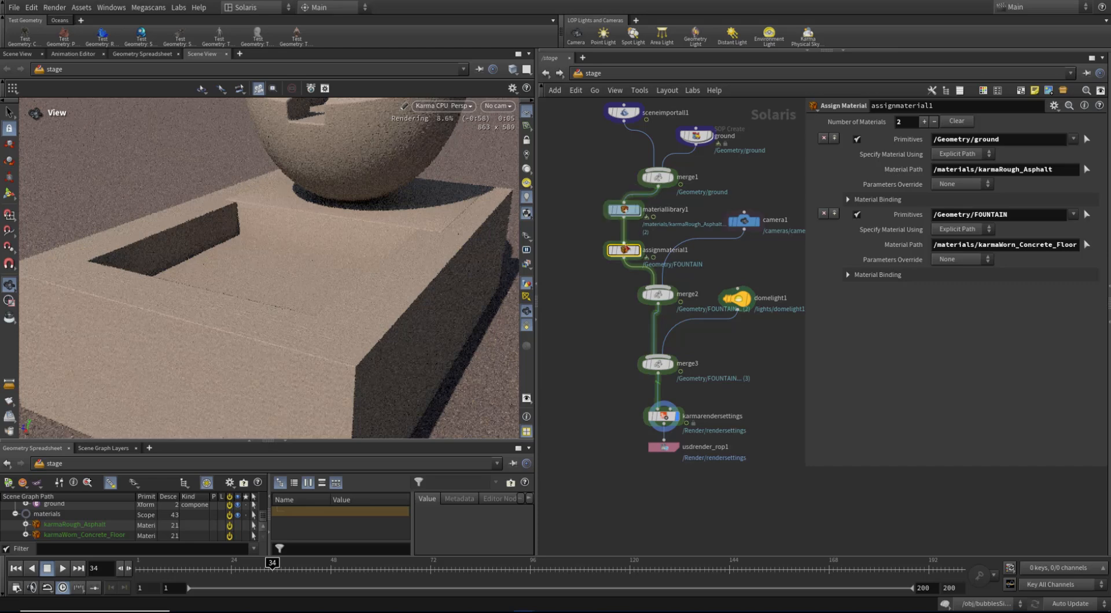
double_click(625, 210)
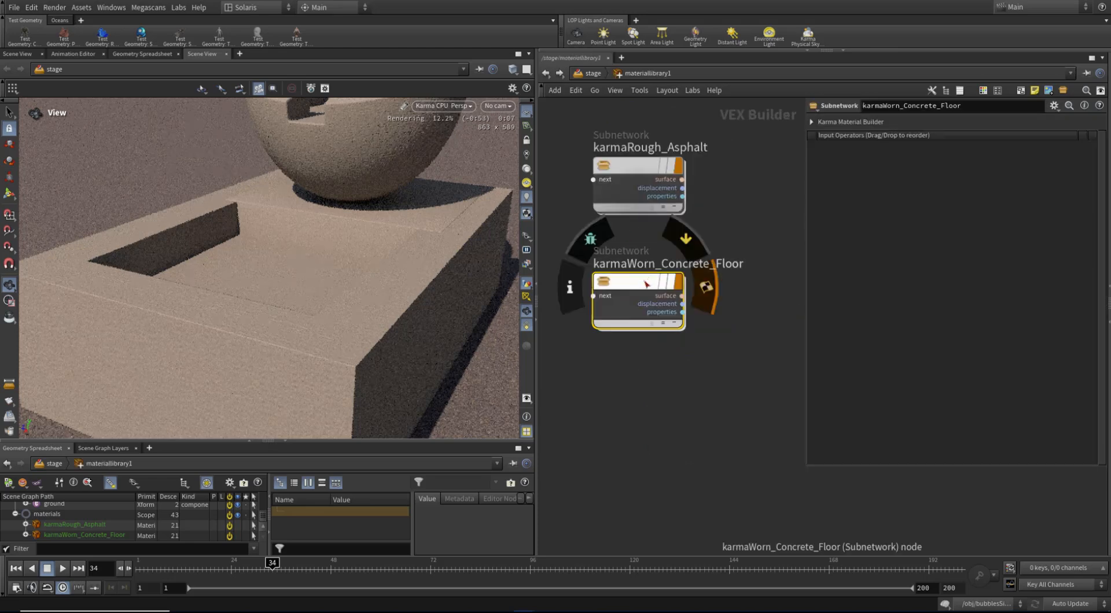
double_click(647, 283)
scroll(641, 399, "up", 3)
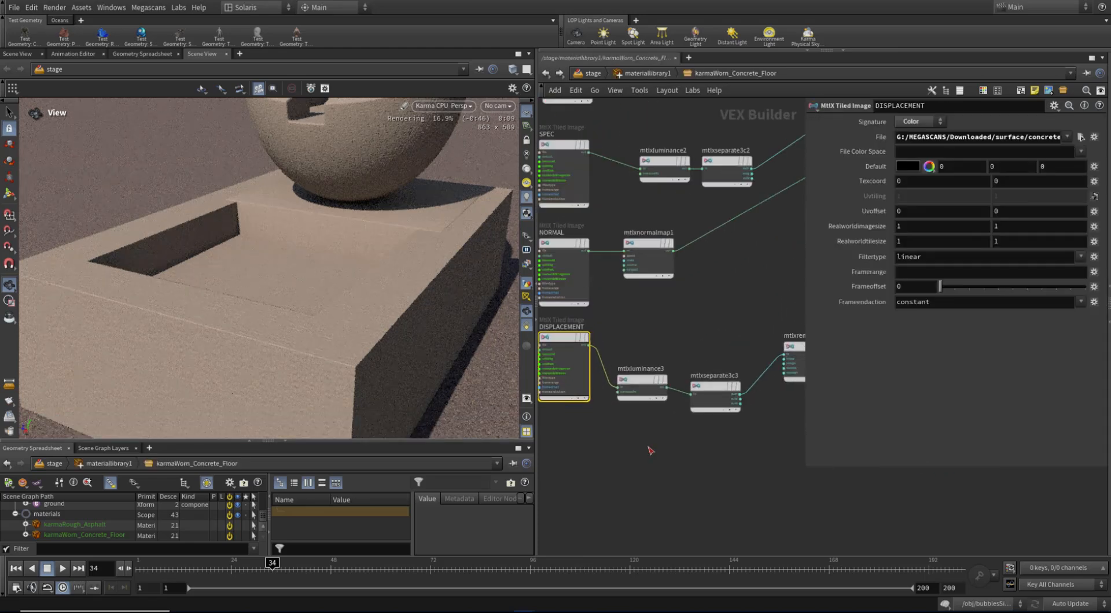
middle_click_drag(775, 435, 594, 461)
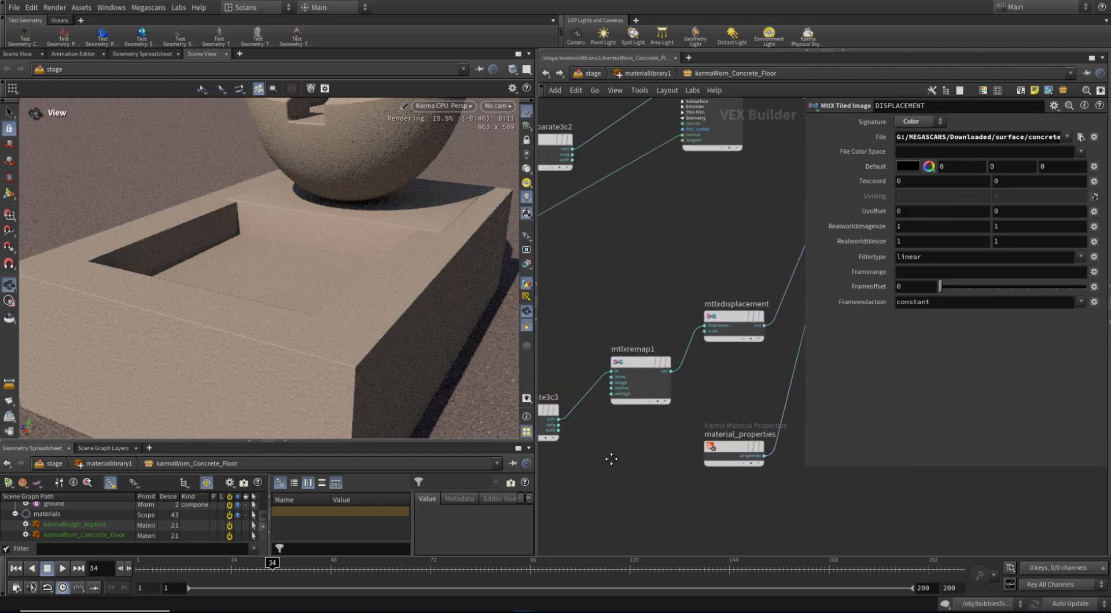
Set the mtlxdisplacement node's scale to 1.
left_click(734, 327)
double_click(918, 149)
type("1")
key("Return")
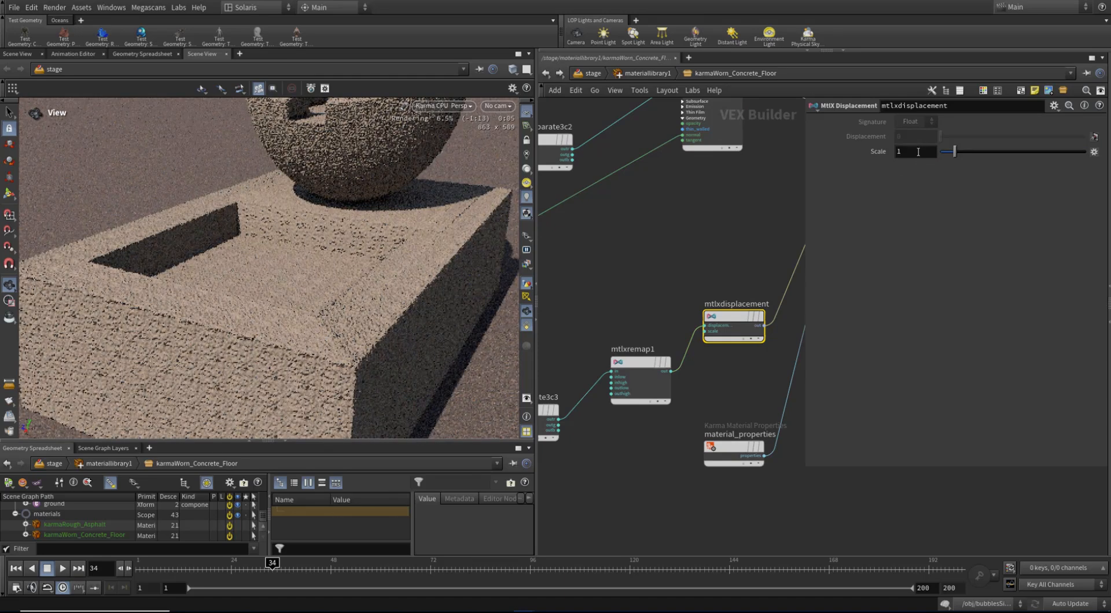
Set the value of the mtlxconstant1_tiling node to 3.
scroll(617, 265, "down", 3)
middle_click_drag(600, 265, 900, 372)
left_click_drag(587, 274, 573, 213)
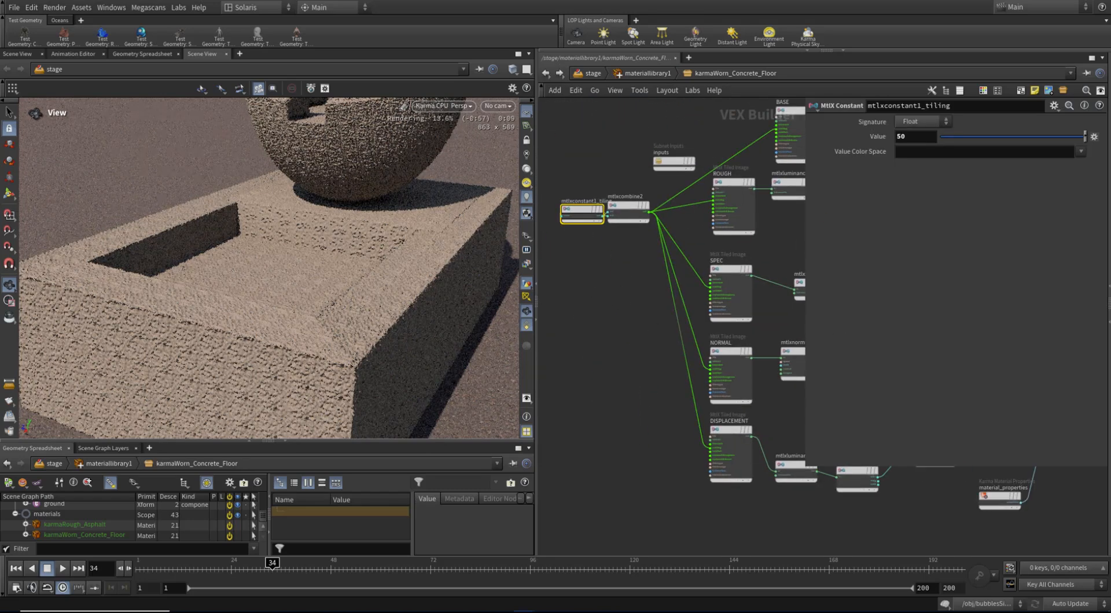
left_click(922, 136)
type("3")
key("Return")
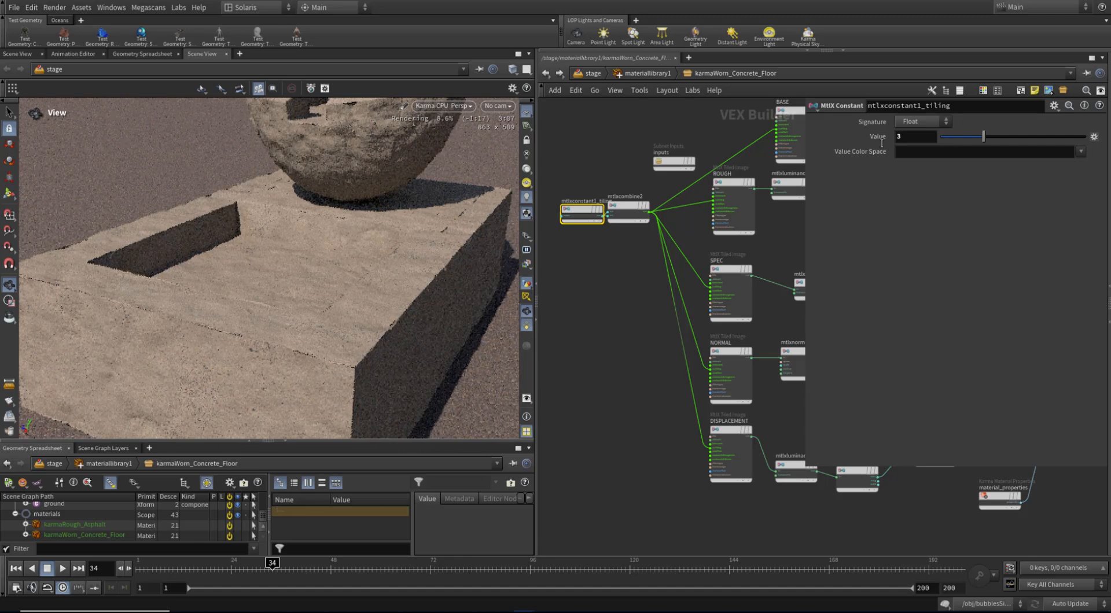
Set the mtlxdisplacement node's scale to .005 and return to the materiallibrary1 network.
middle_click_drag(643, 367, 430, 313)
scroll(430, 313, "down", 1)
left_click(786, 354)
left_click(908, 152)
type(".005")
key("Return")
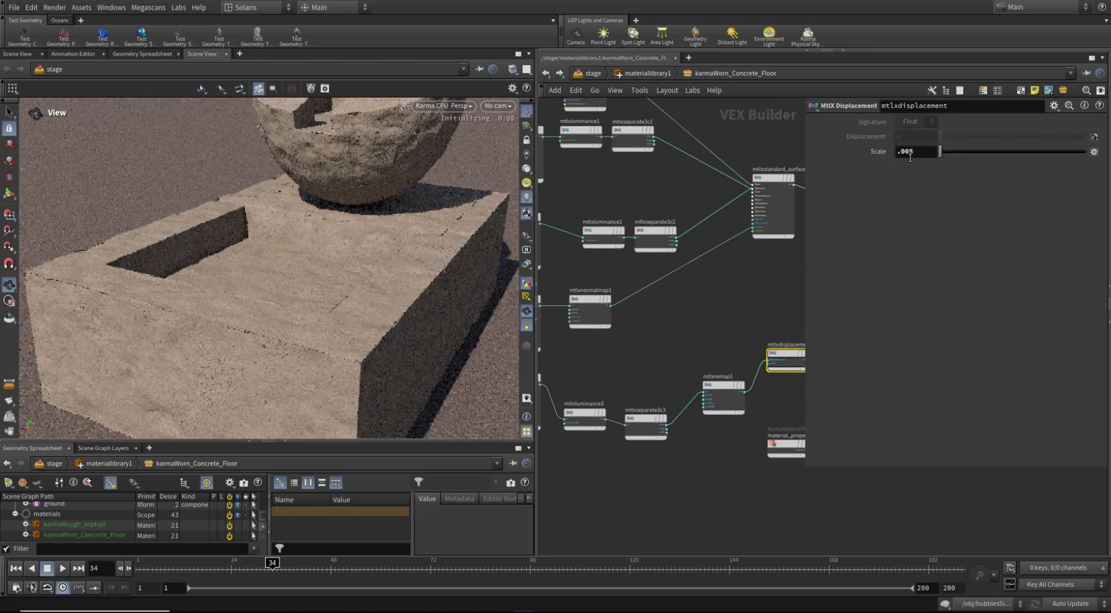
left_click(654, 75)
mouse_move(689, 354)
middle_mouse_down()
mouse_move(637, 376)
mouse_move(689, 373)
middle_mouse_up()
scroll(637, 377, "down", 4)
scroll(689, 373, "up", 4)
middle_click_drag(658, 330, 868, 333)
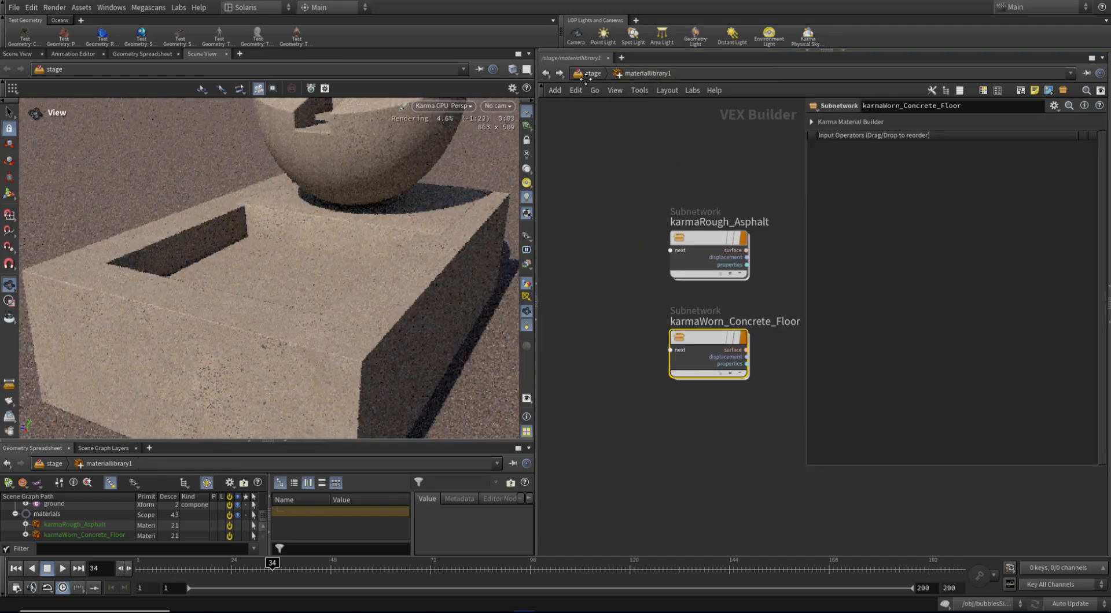
Look at the scene through /cameras/camera1 and save the scene file.
left_click(546, 73)
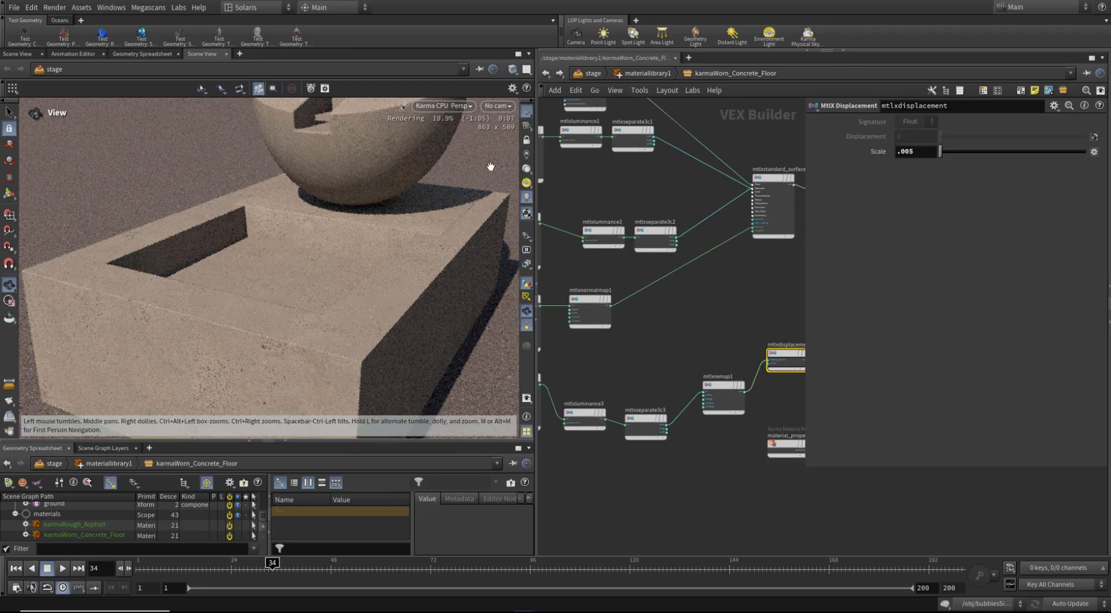
left_click(497, 106)
left_click(515, 129)
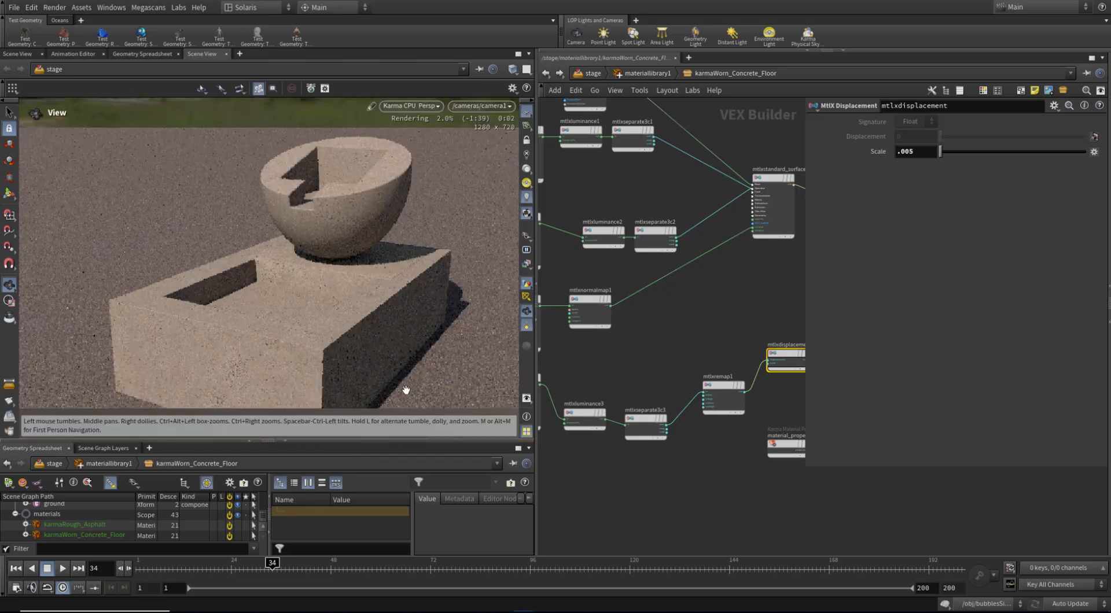
scroll(688, 342, "down", 3)
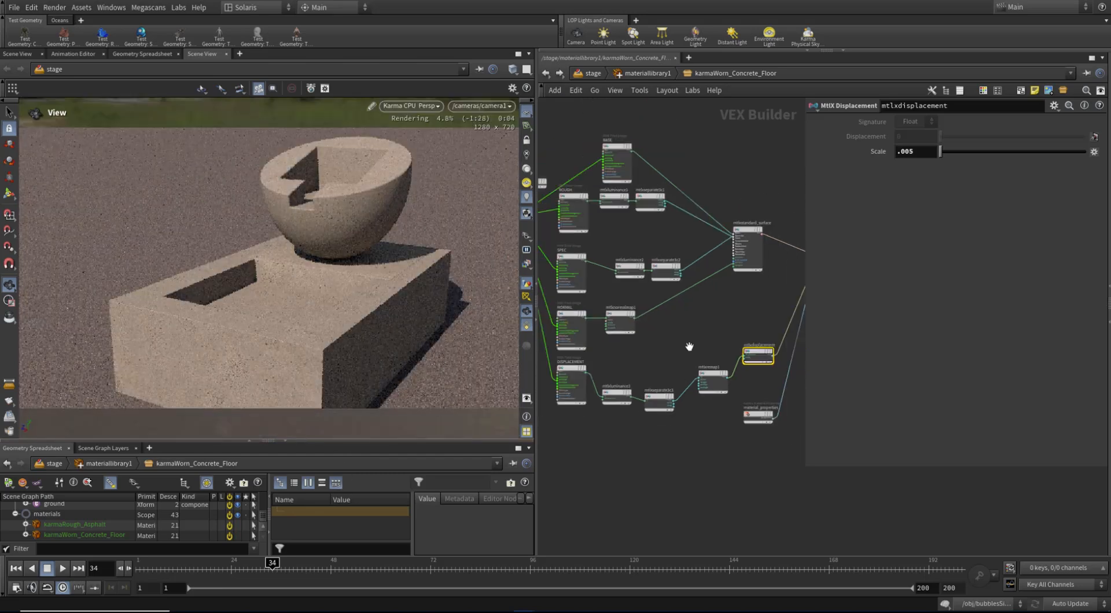
middle_click_drag(675, 340, 694, 340)
key("ctrl+s")
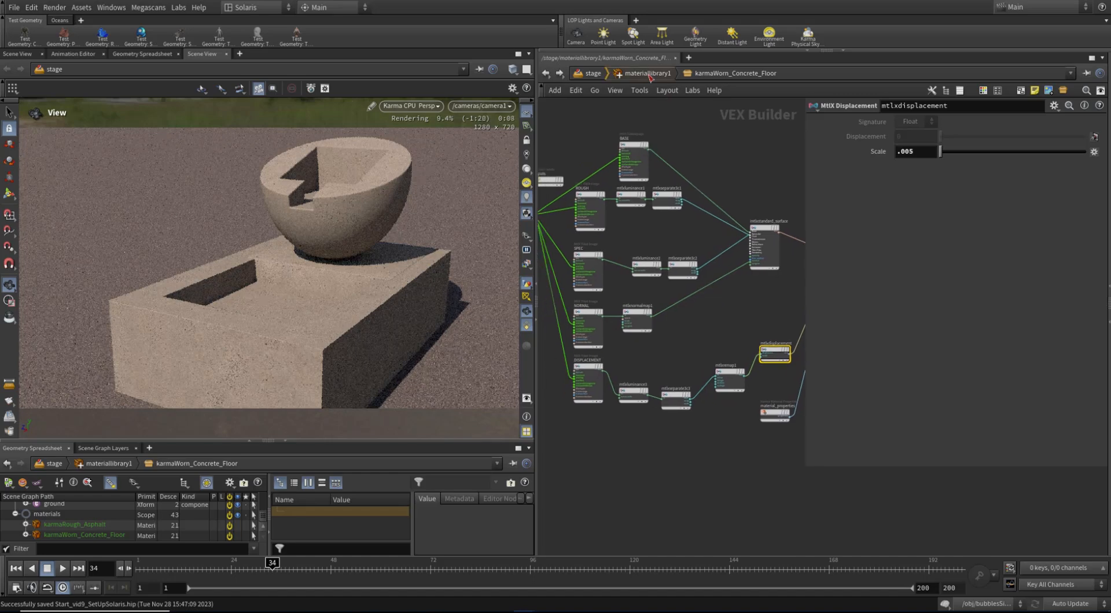
Add a Karma Material Builder to materiallibrary1, placed below karmaWorn_Concrete_Floor.
left_click(647, 73)
middle_click_drag(604, 355, 549, 356)
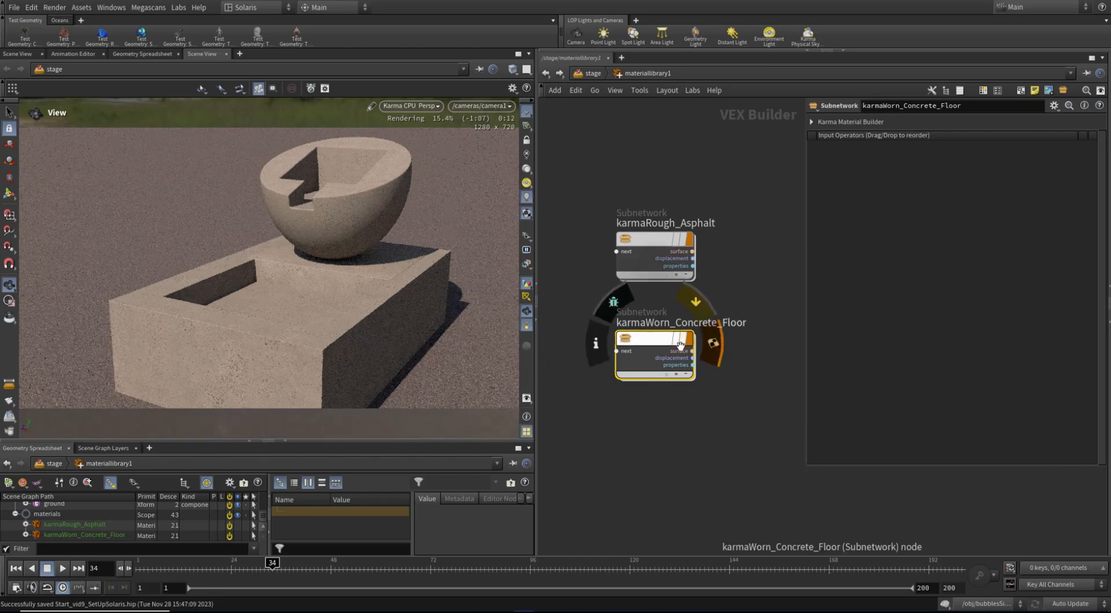
scroll(684, 342, "down", 2)
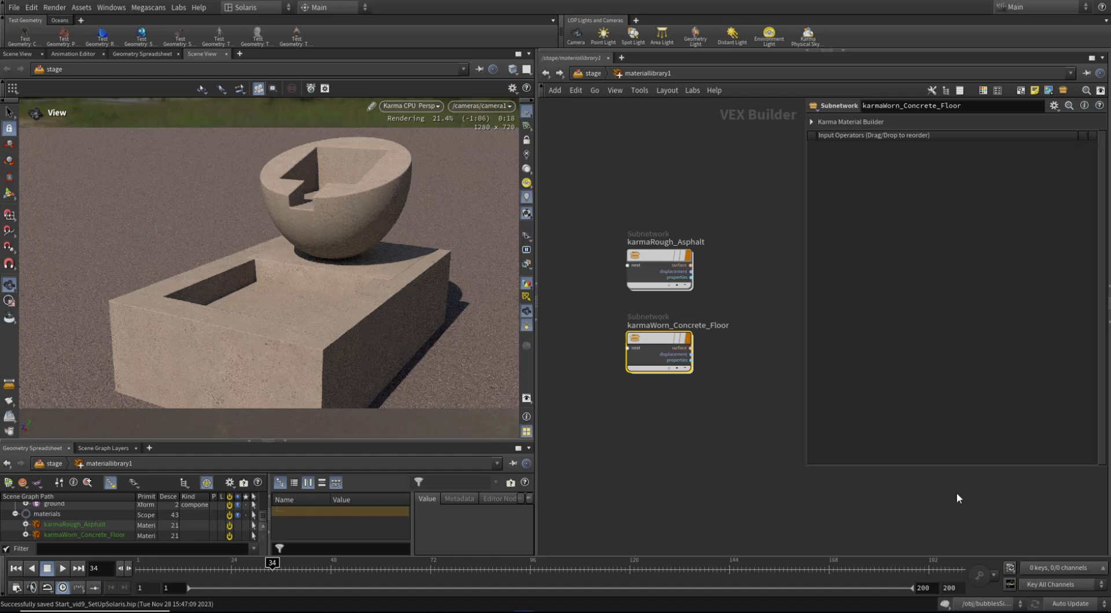
middle_click_drag(641, 443, 628, 428)
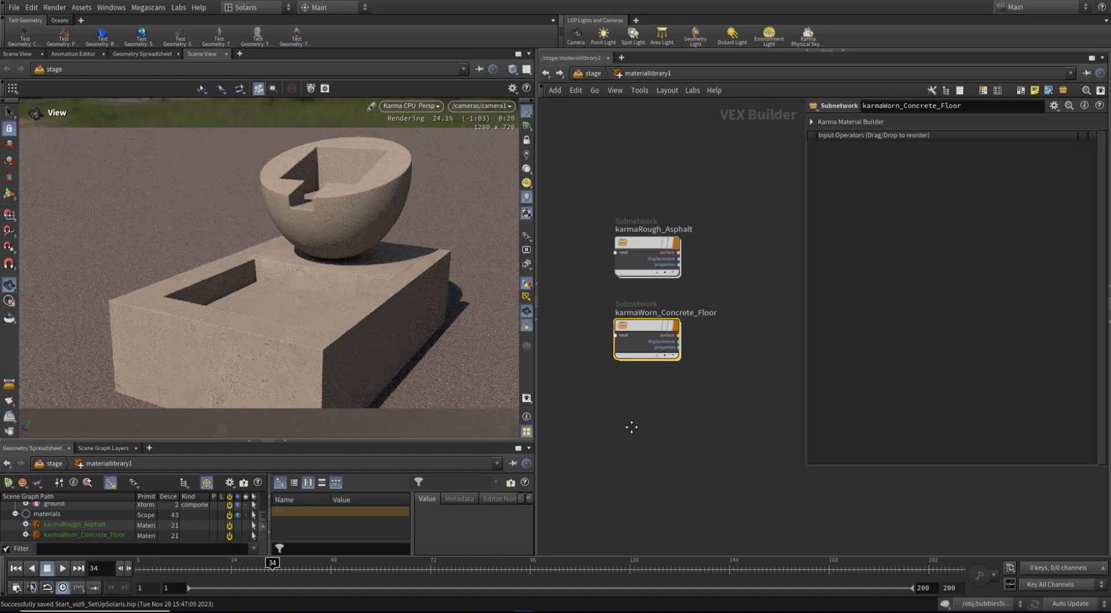
key("Tab")
type("kar")
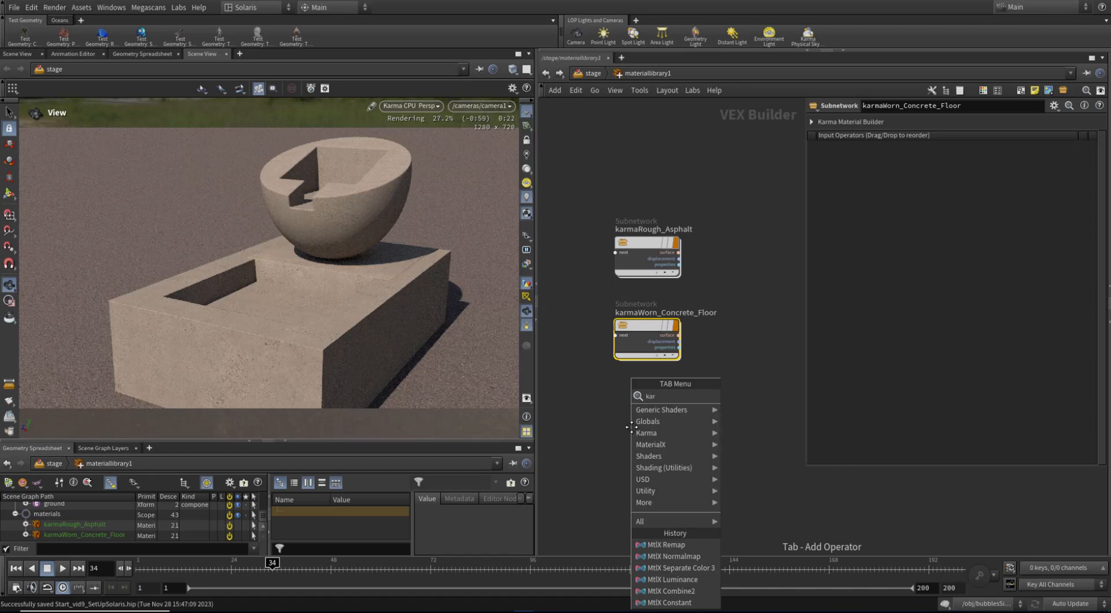
type("ma")
left_click(769, 407)
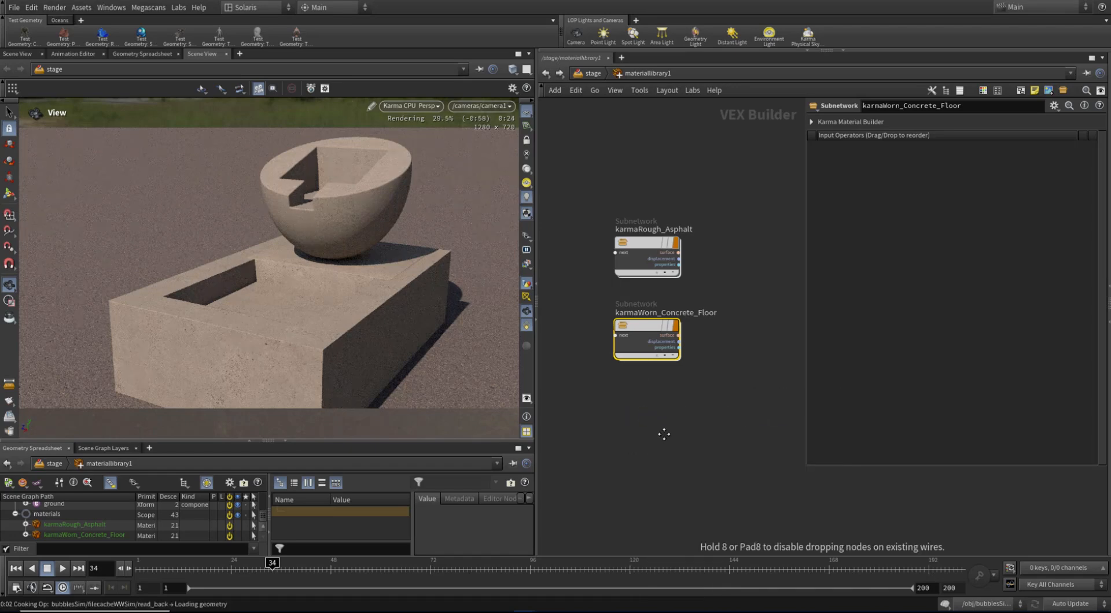
left_click(663, 433)
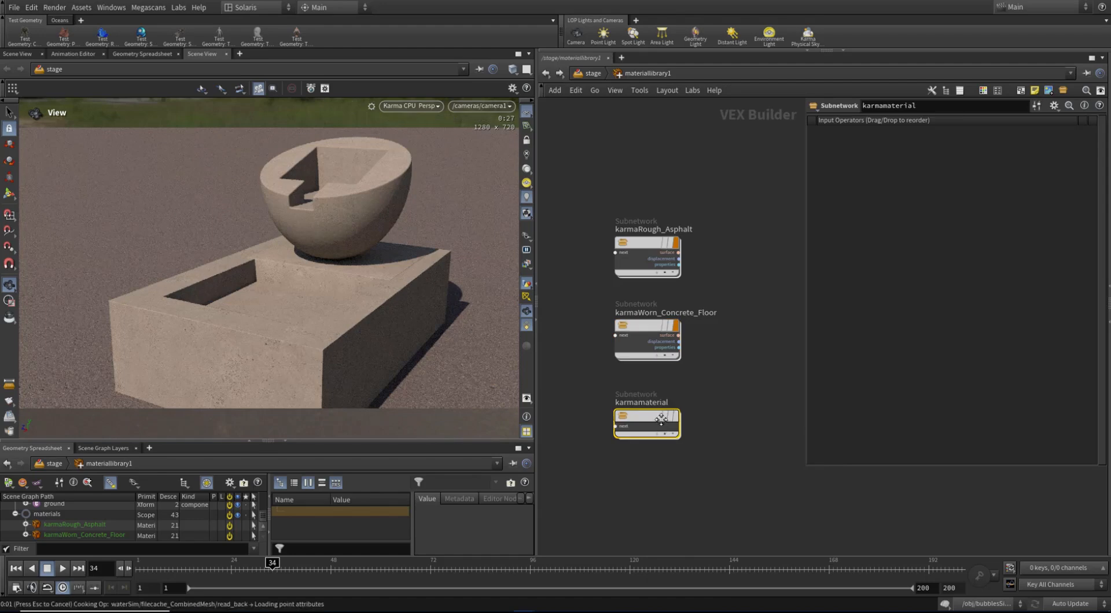
Rename the new material subnetwork karmaWater.
scroll(633, 398, "up", 4)
key("ctrl+s")
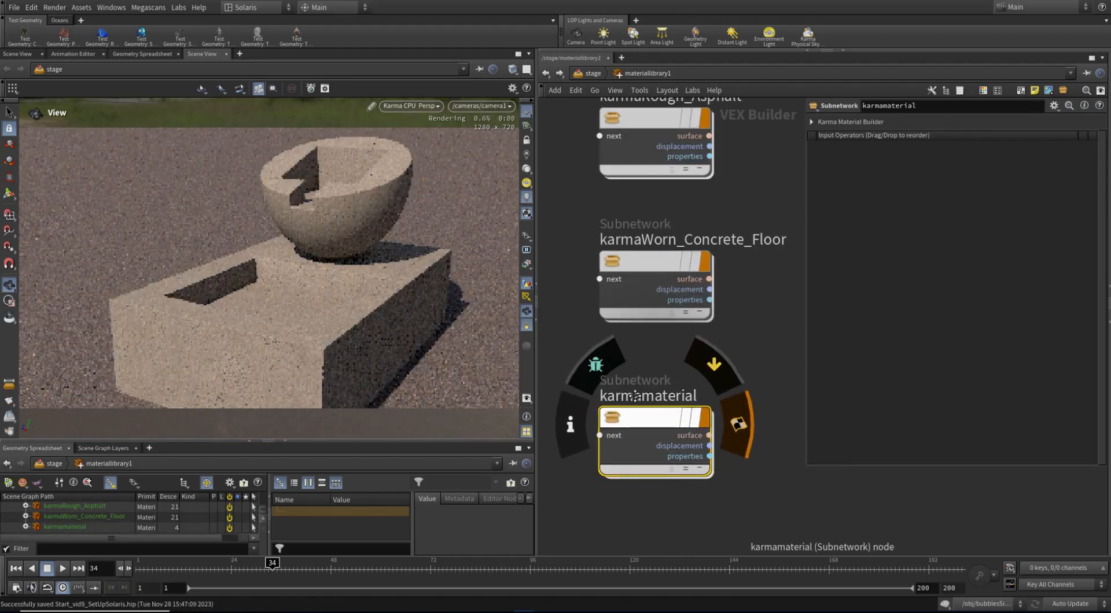
double_click(647, 397)
type("Water")
key("Return")
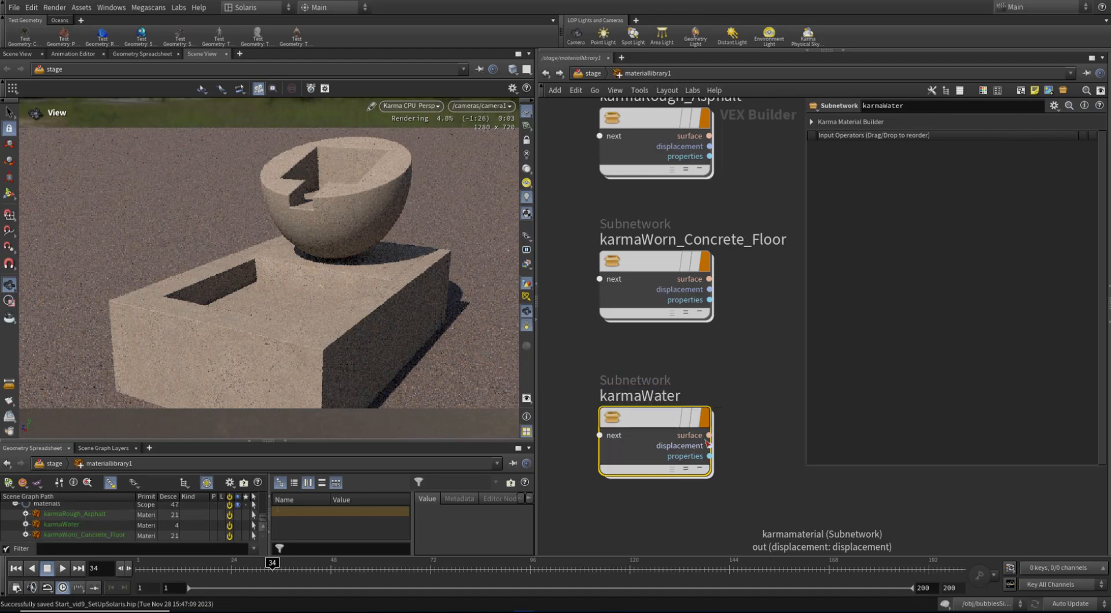
Enter the karmaWater network and show the mtlxstandard_surface node's parameters in a widened parameter area.
double_click(646, 427)
middle_click_drag(689, 325, 637, 364)
scroll(638, 385, "down", 2)
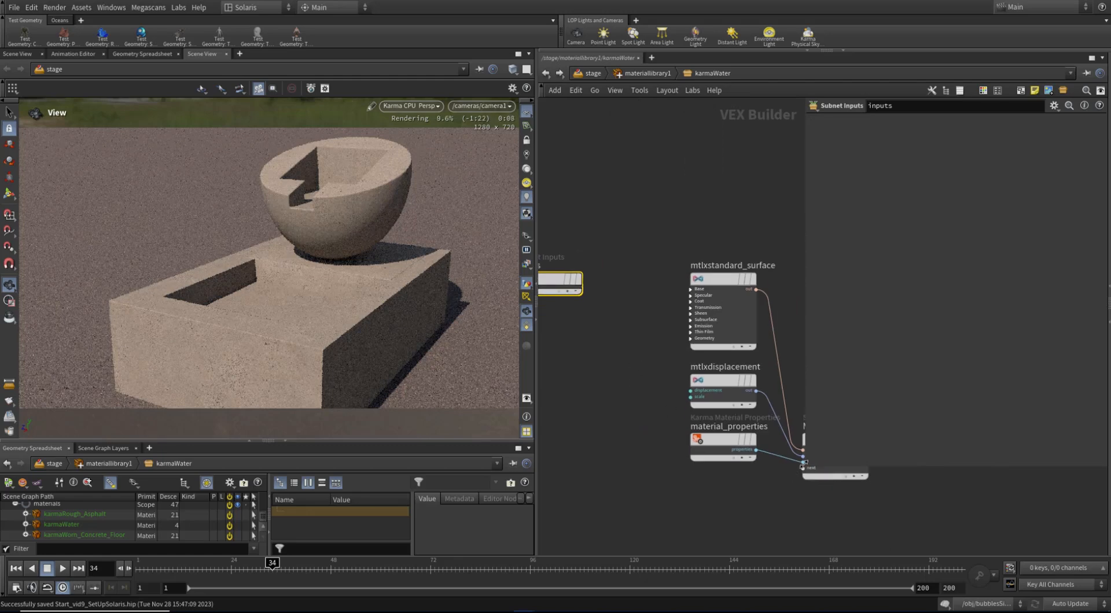
left_click_drag(804, 465, 1074, 492)
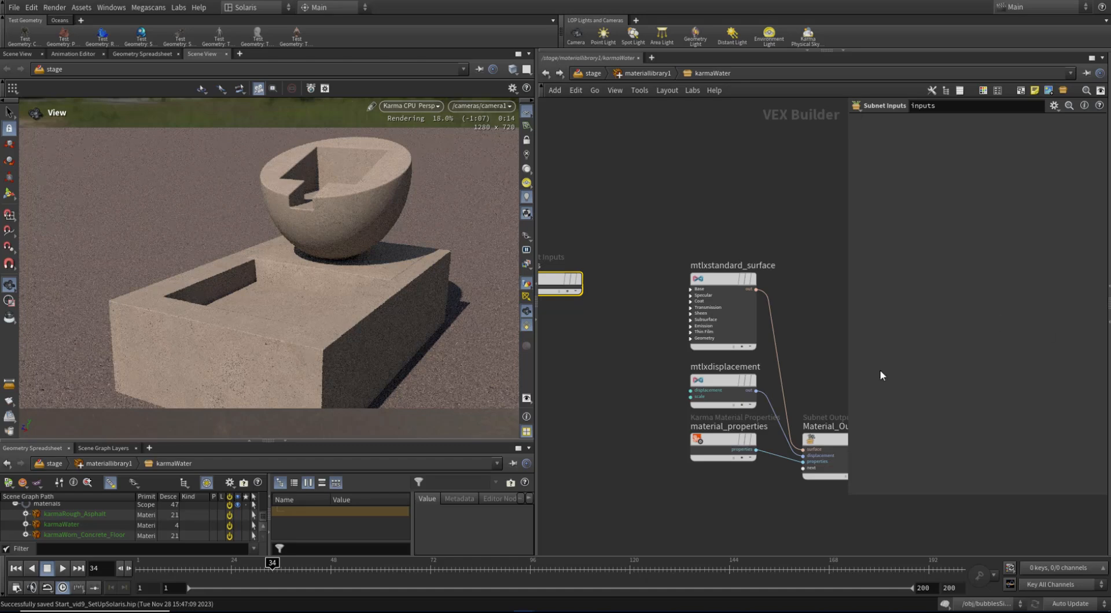
left_click(723, 310)
left_click_drag(848, 243, 761, 237)
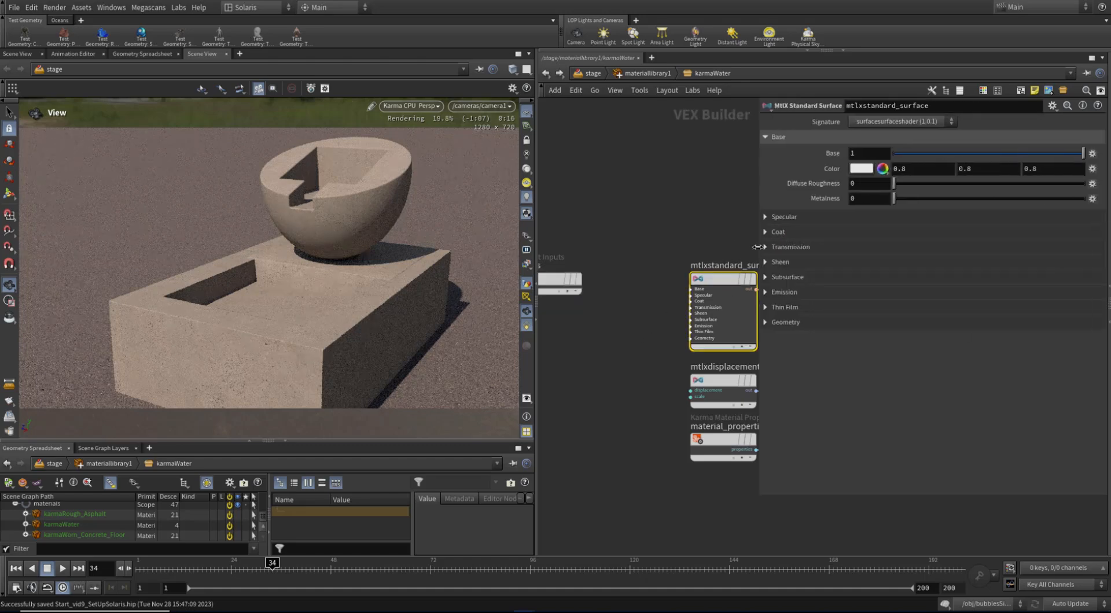
Set the water surface's specular roughness to .01 and its index of refraction to 1.333.
left_click(780, 218)
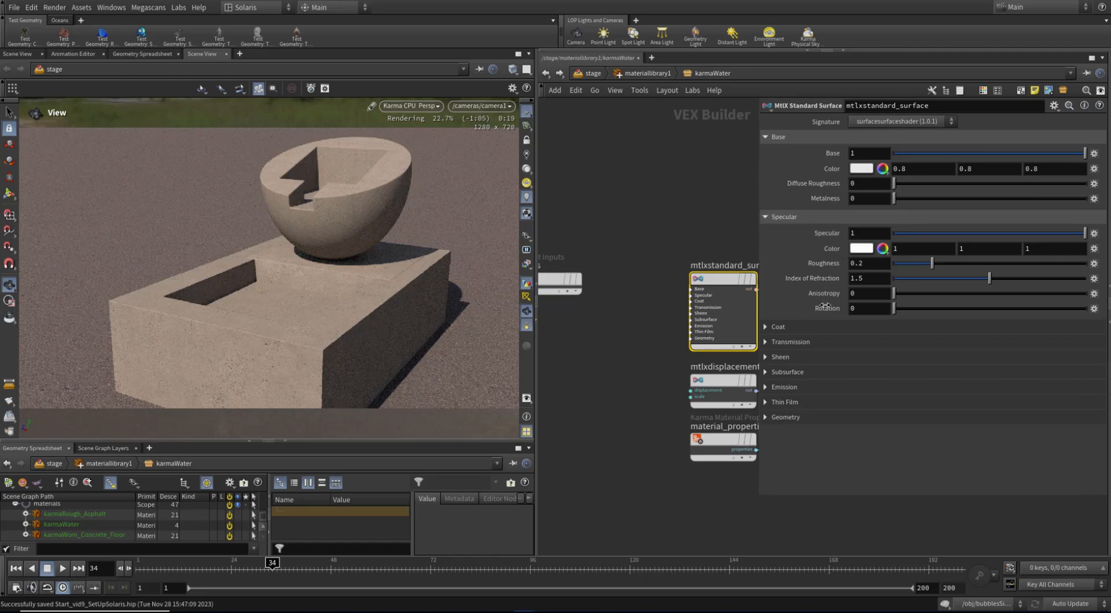
double_click(879, 264)
type(".01")
key("Return")
double_click(880, 280)
type("1.333")
key("Return")
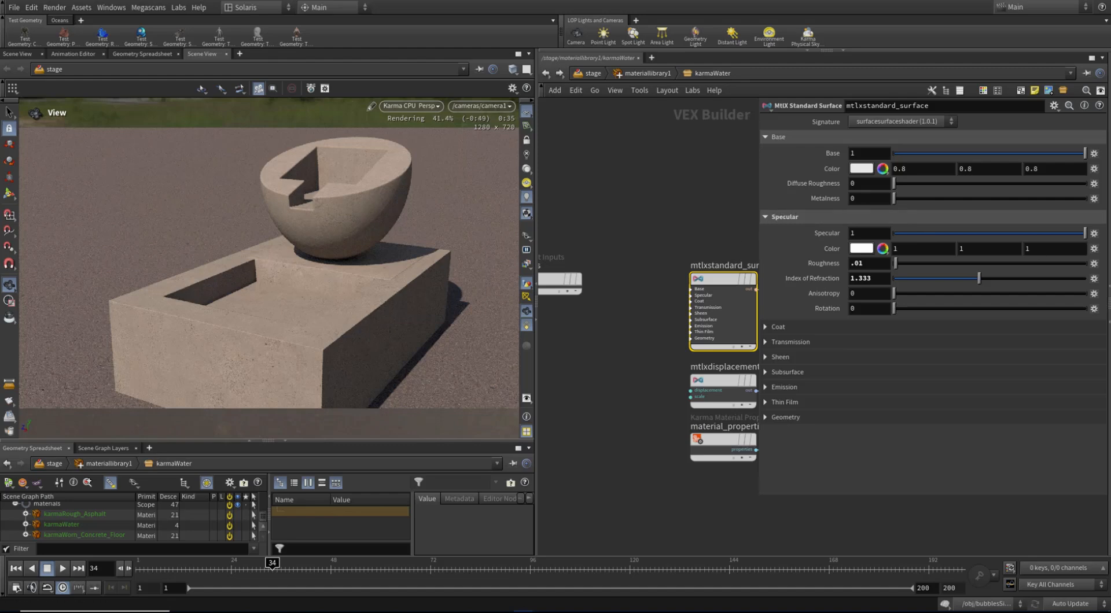
left_click(764, 216)
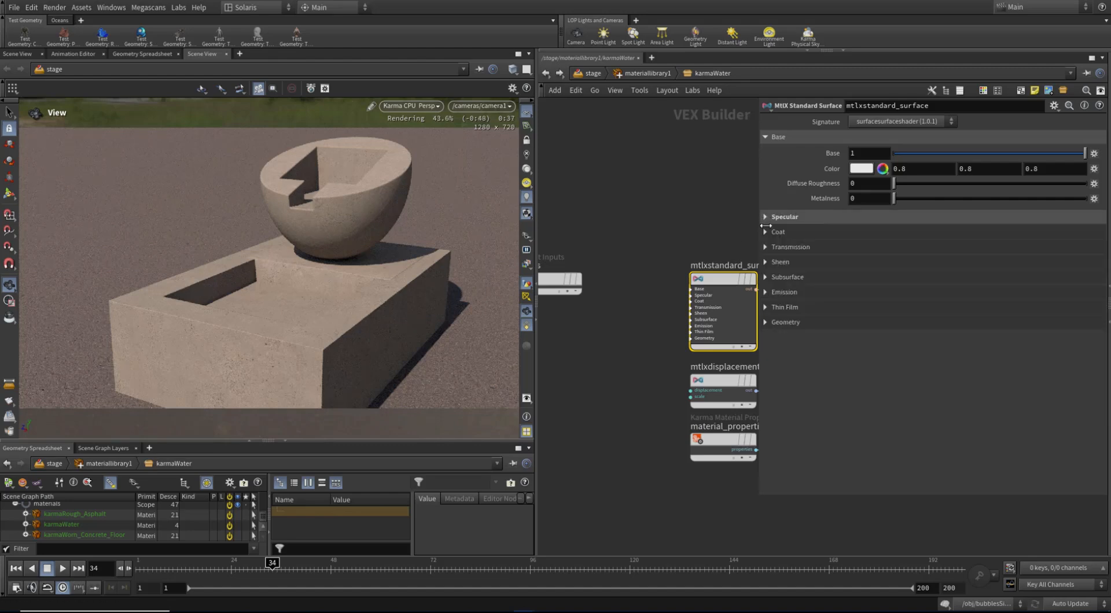
Set the water surface's Transmission to 1 and return to the stage network.
left_click(766, 247)
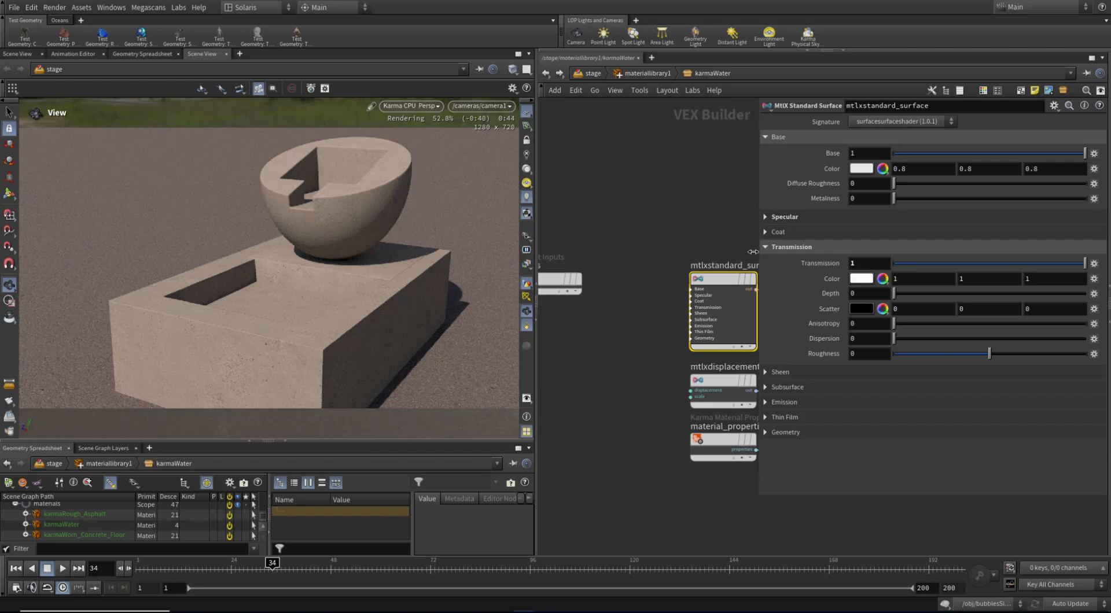
middle_click_drag(688, 211, 640, 221)
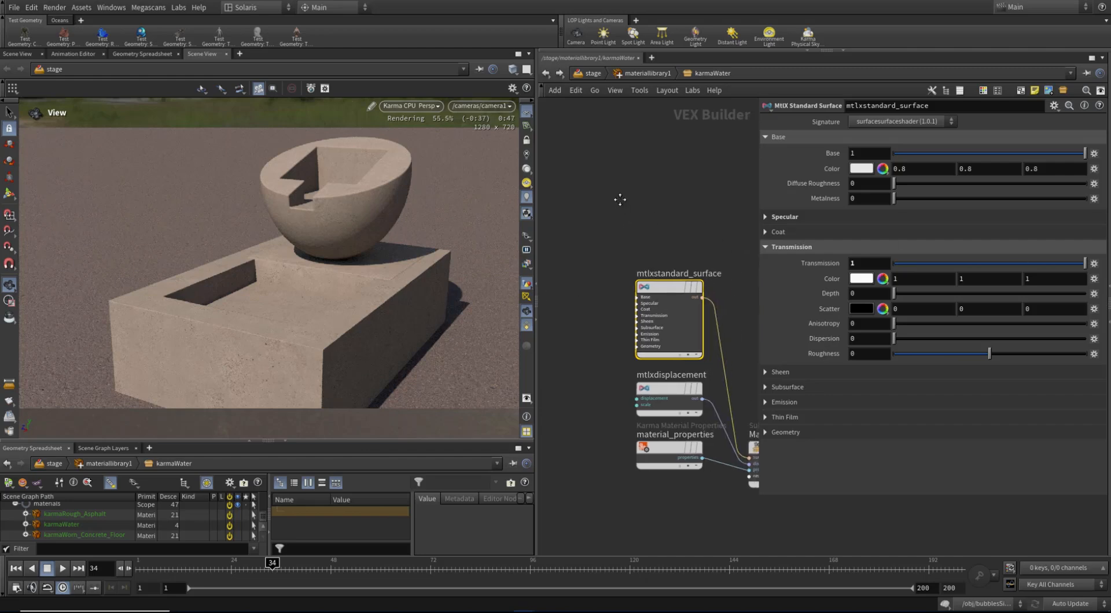
left_click(632, 74)
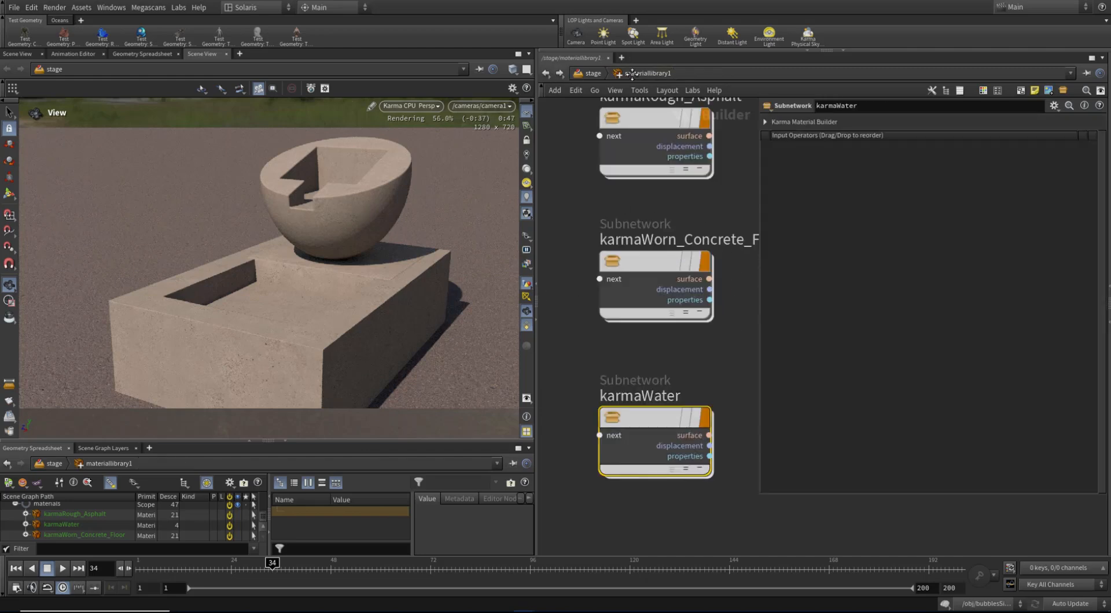
left_click(589, 73)
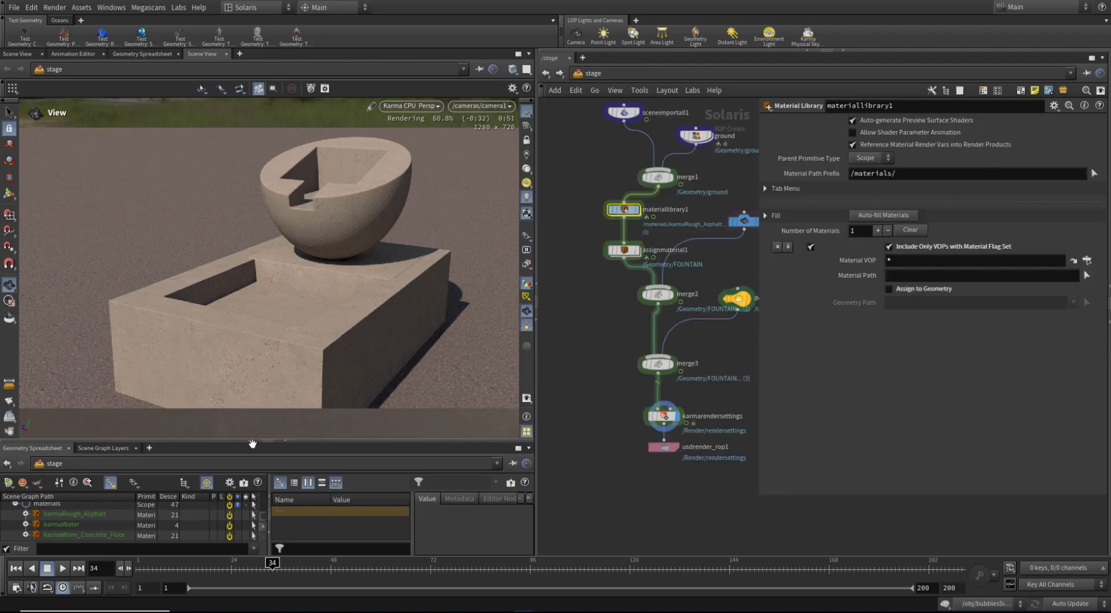
Make the WATER primitive visible in the scene graph.
left_click_drag(207, 442, 207, 385)
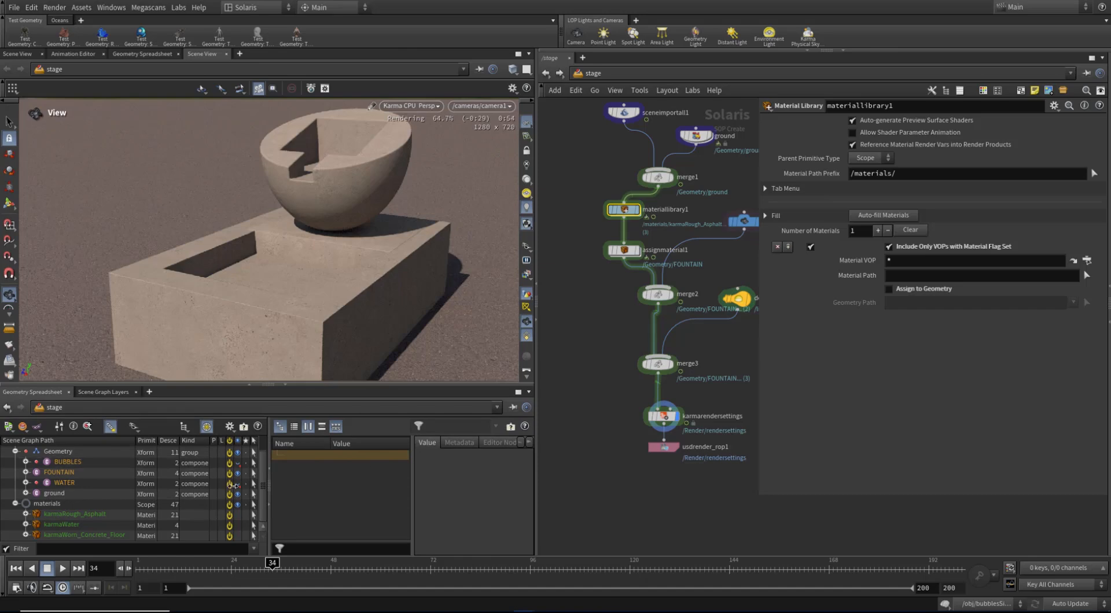
left_click(237, 485)
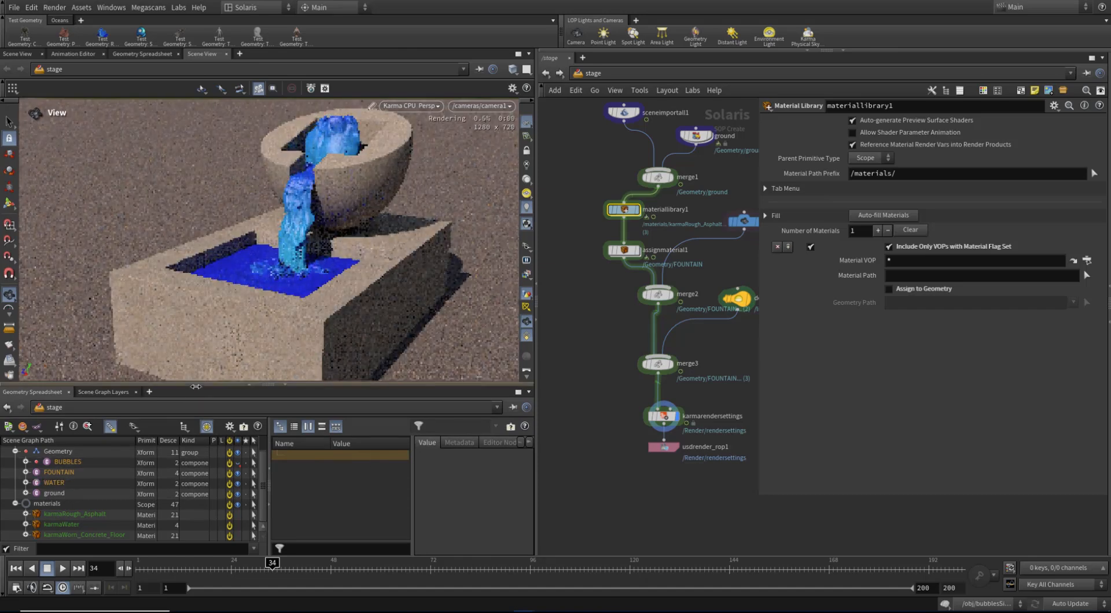
left_click_drag(195, 385, 195, 442)
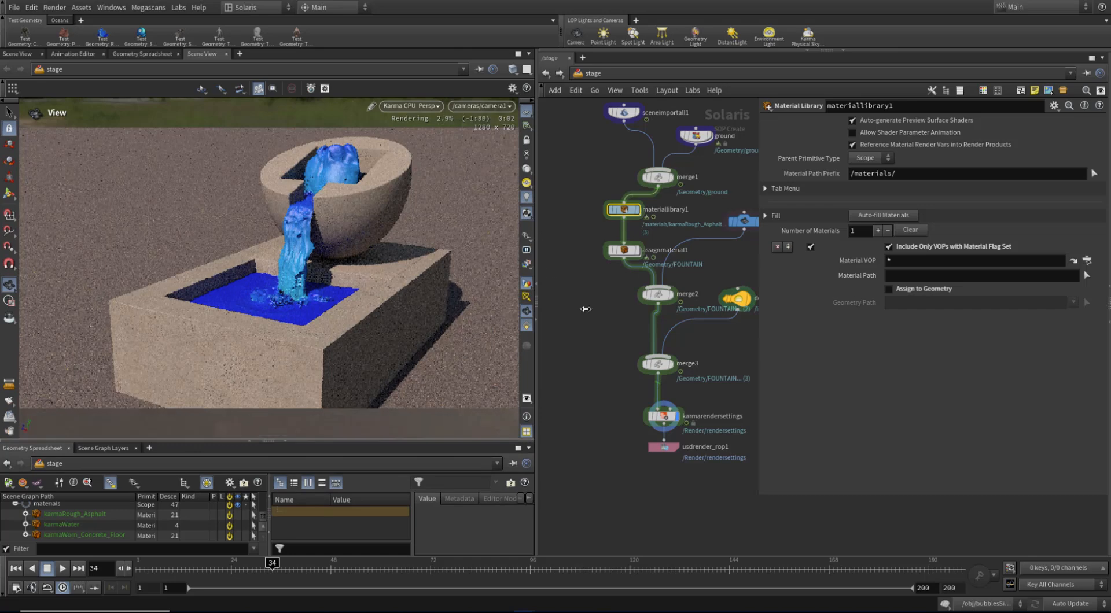
Add a third material entry to the assignmaterial1 node.
middle_click_drag(596, 308, 568, 377)
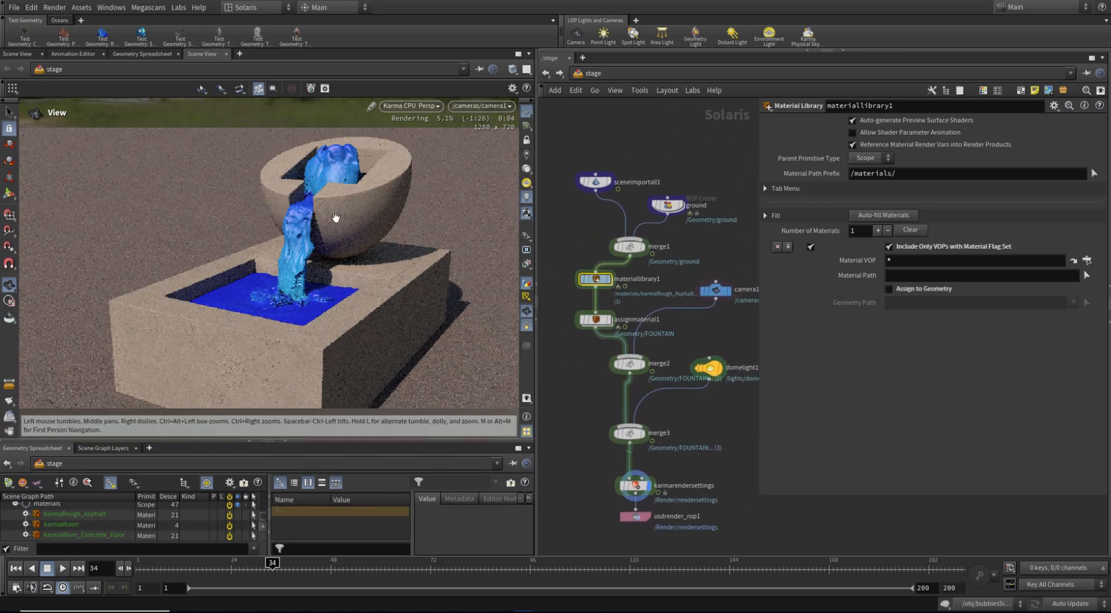
middle_click_drag(588, 230, 597, 211)
left_click_drag(569, 296, 643, 320)
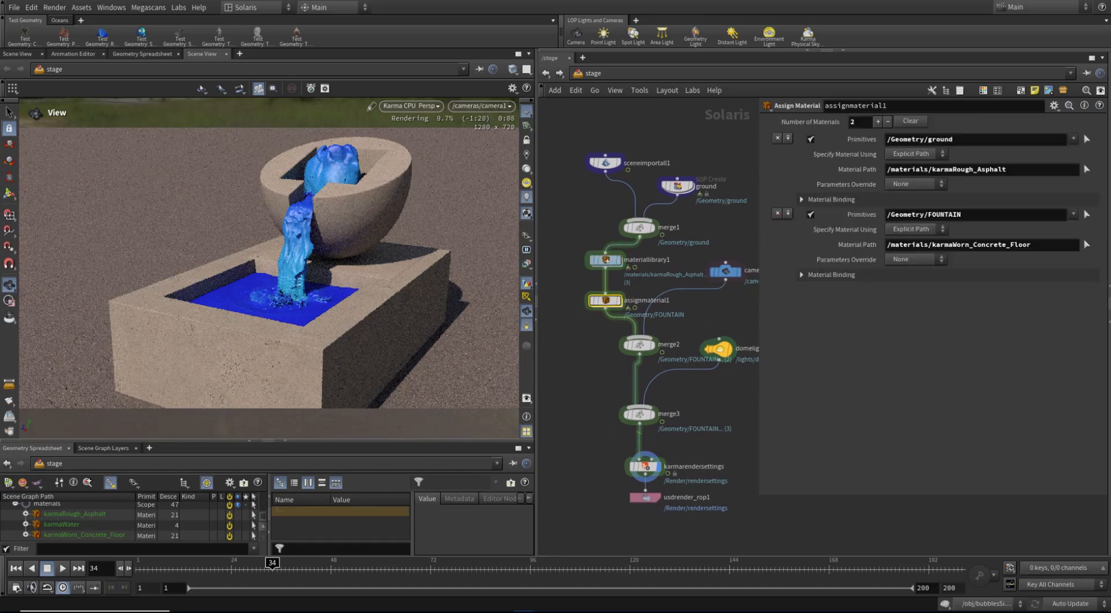
left_click(877, 122)
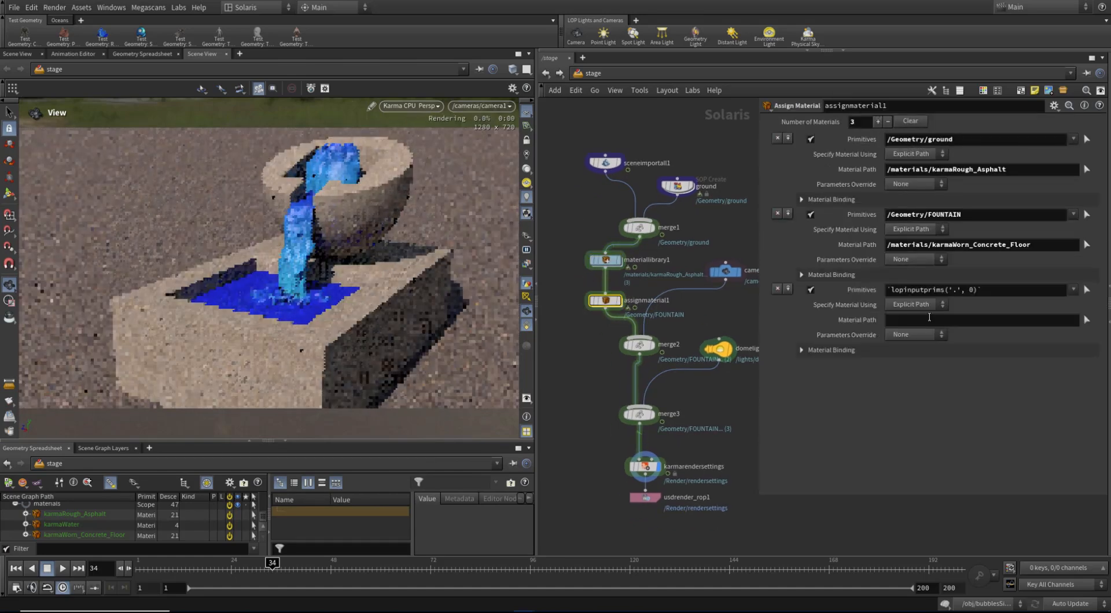
Assign /materials/karmaWater to the /Geometry/WATER primitive in the third material entry.
scroll(90, 517, "up", 4)
scroll(88, 525, "down", 1)
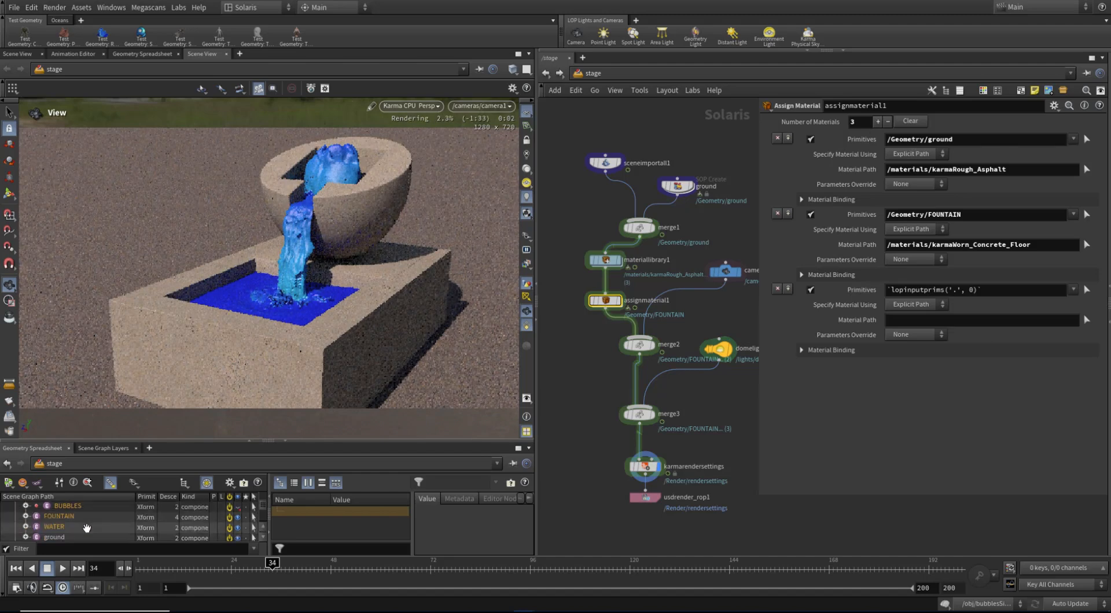
left_click_drag(56, 526, 906, 292)
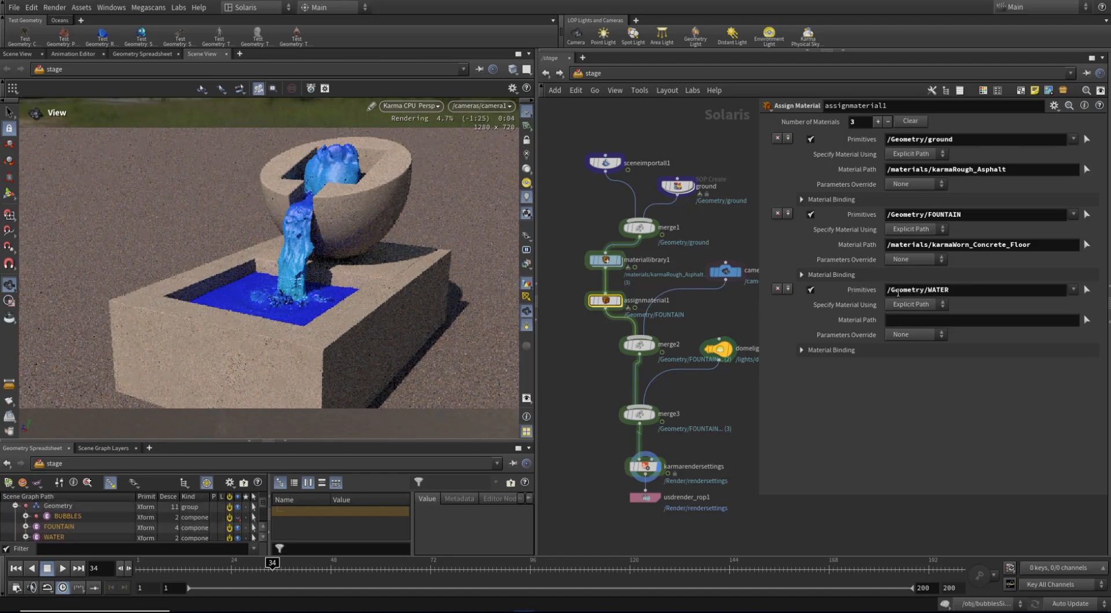
scroll(74, 524, "down", 4)
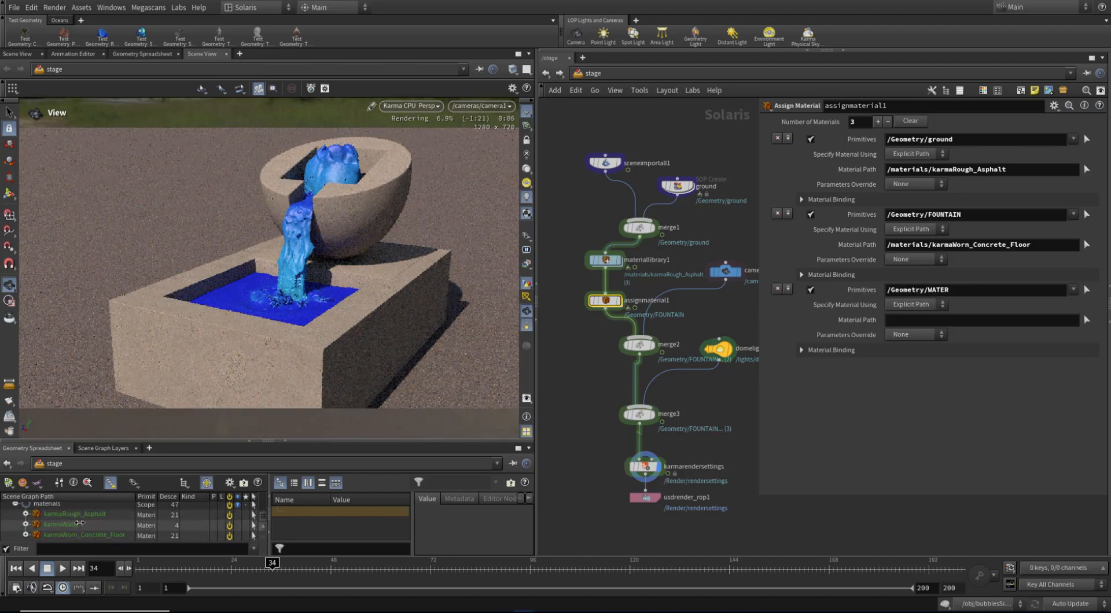
left_click_drag(73, 524, 926, 321)
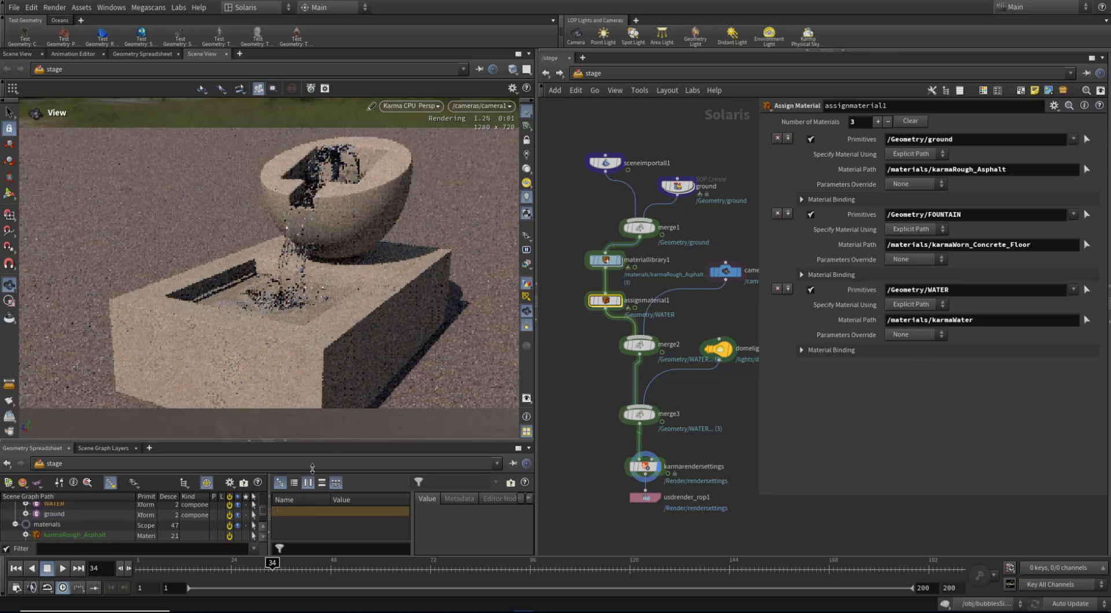
Save the scene file and examine the rendered water in the fountain up close.
left_click_drag(328, 445, 325, 453)
right_click_drag(292, 262, 318, 266)
key("ctrl+s")
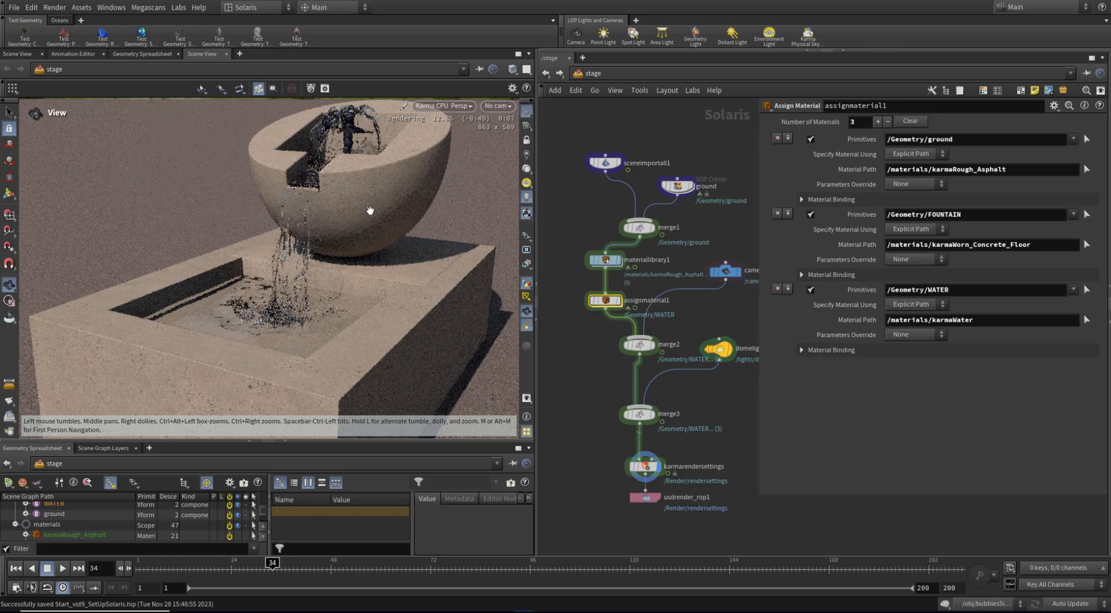
key("ctrl")
key("ctrl")
key("ctrl")
key("ctrl")
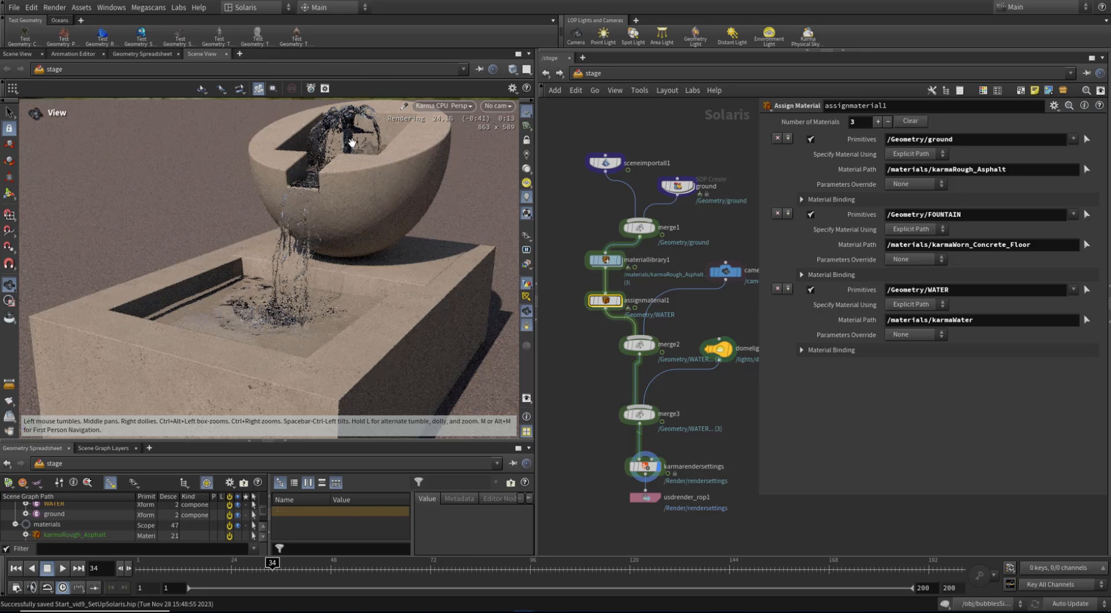
Raise the Refraction Limit of the karmarendersettings node first to 6, then to 8.
left_click_drag(581, 450, 720, 488)
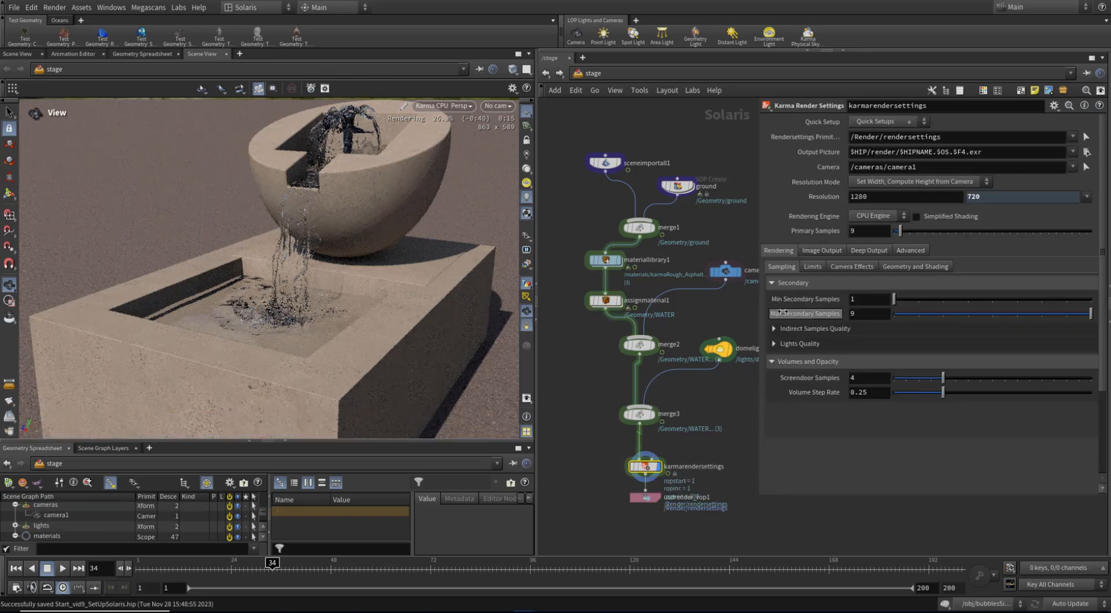
left_click(810, 267)
key("ctrl")
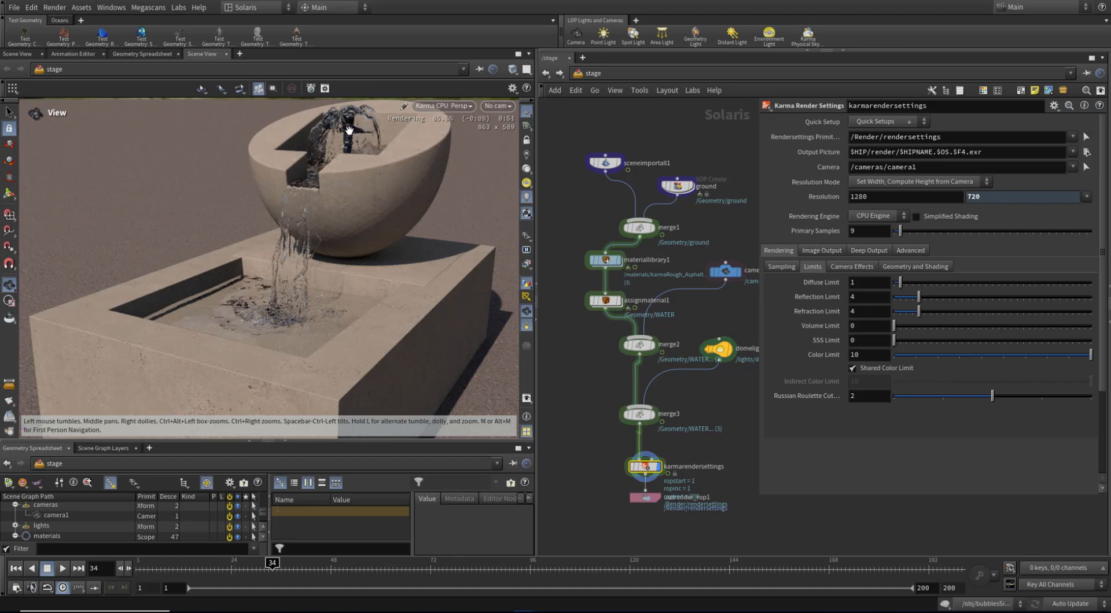
left_click(862, 315)
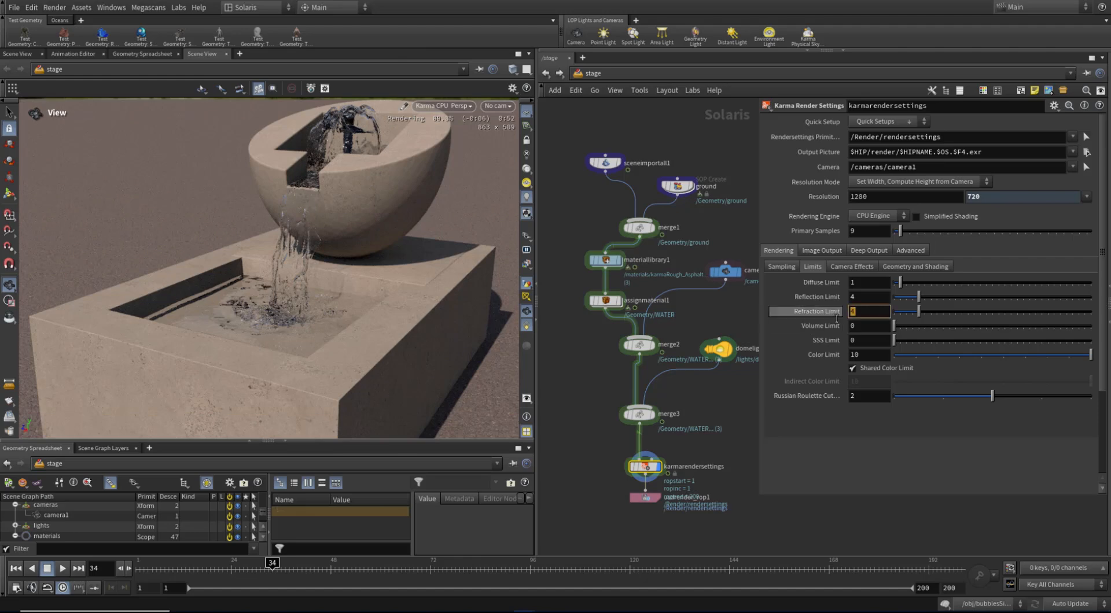
type("6")
key("Return")
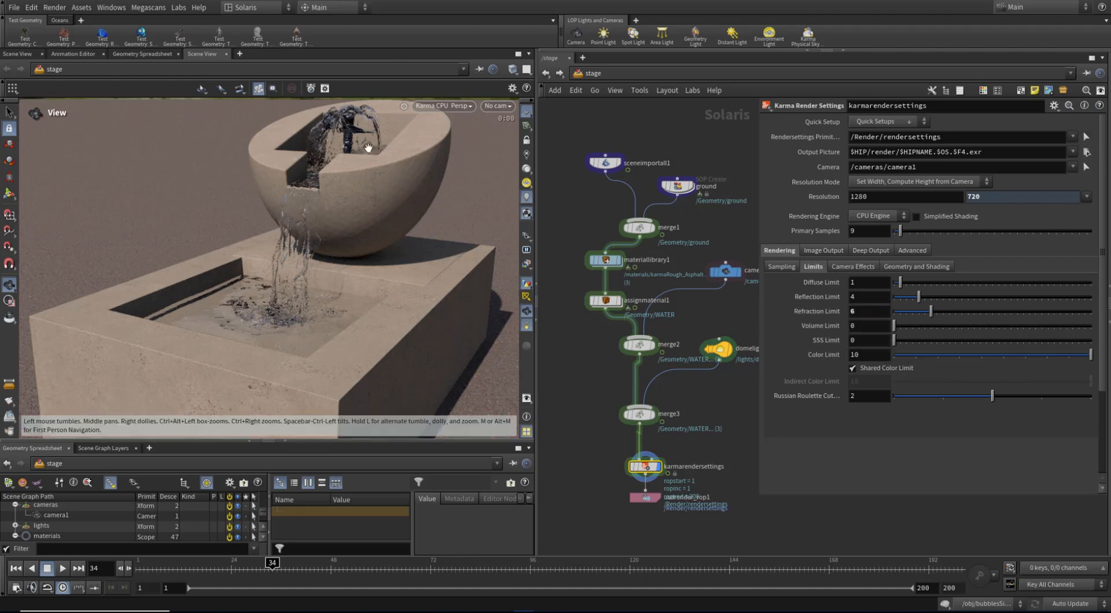
key("ctrl")
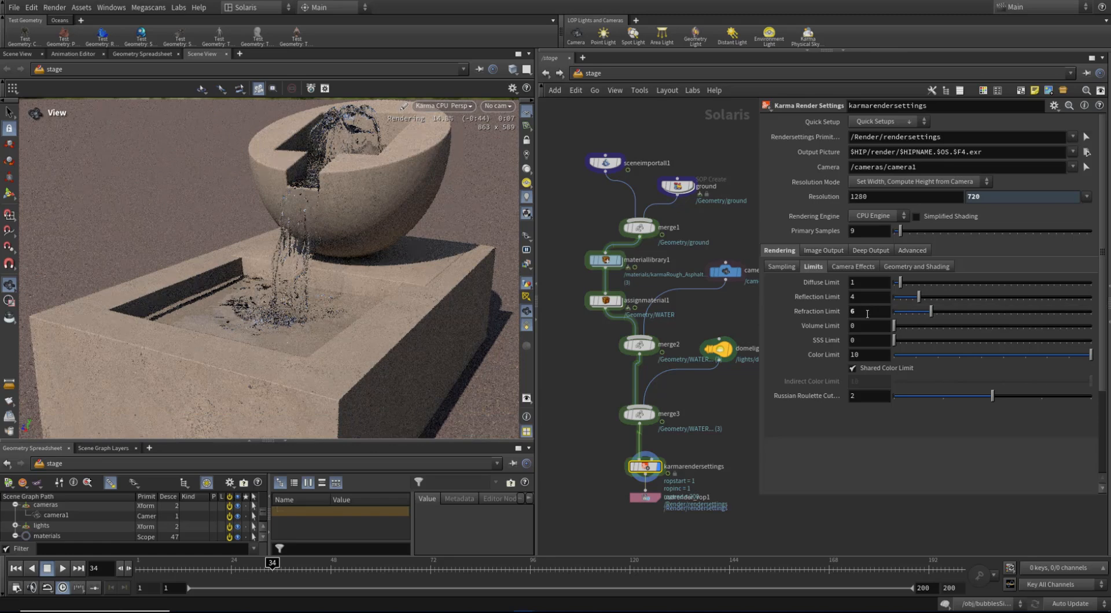
type("8")
key("Return")
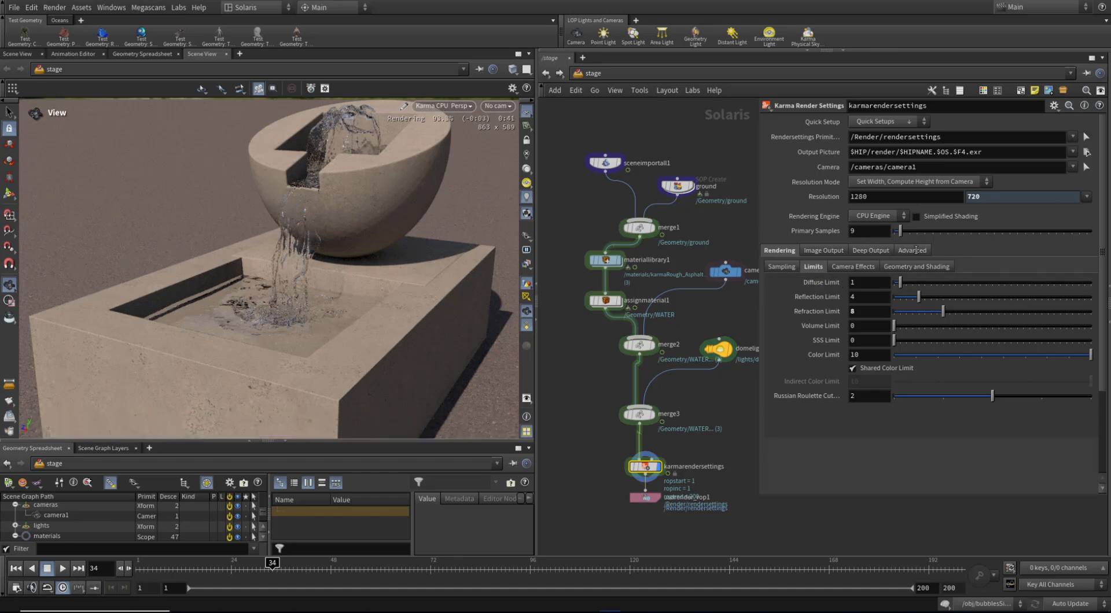
Enable caustics in the geometry and shading settings of the karmarendersettings node.
left_click(917, 266)
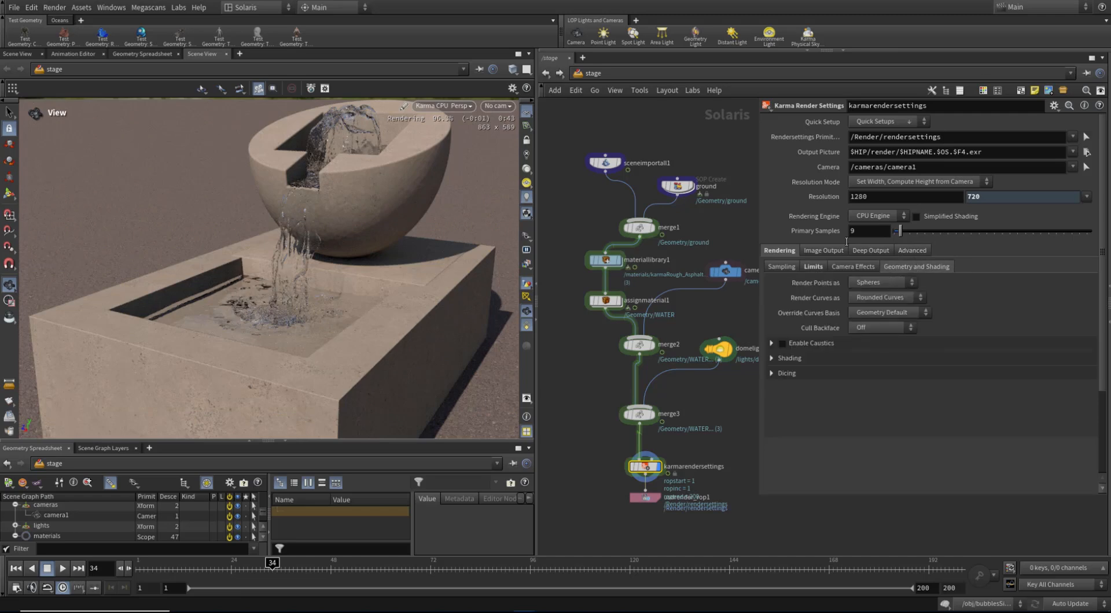
left_click(783, 343)
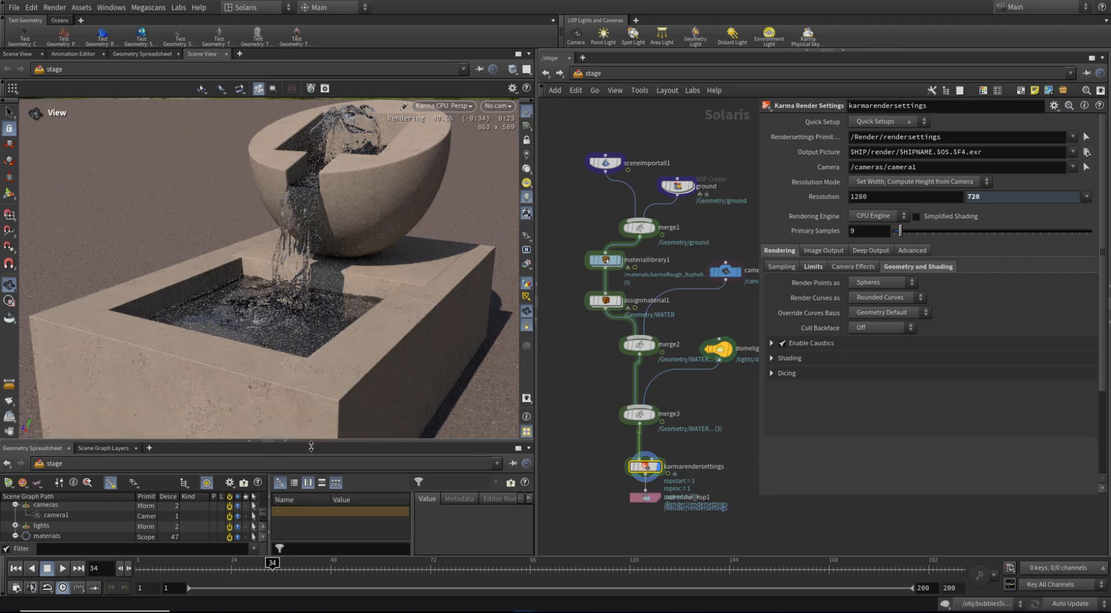
right_click_drag(263, 302, 347, 291)
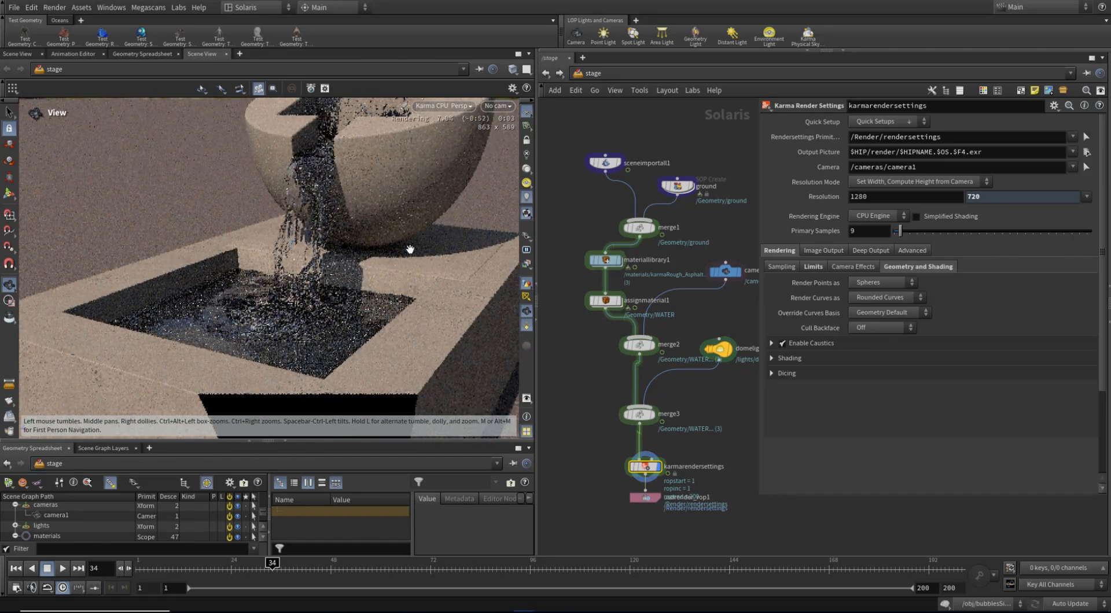
Draw a render region around the water in the fountain's lower basin.
left_click(10, 301)
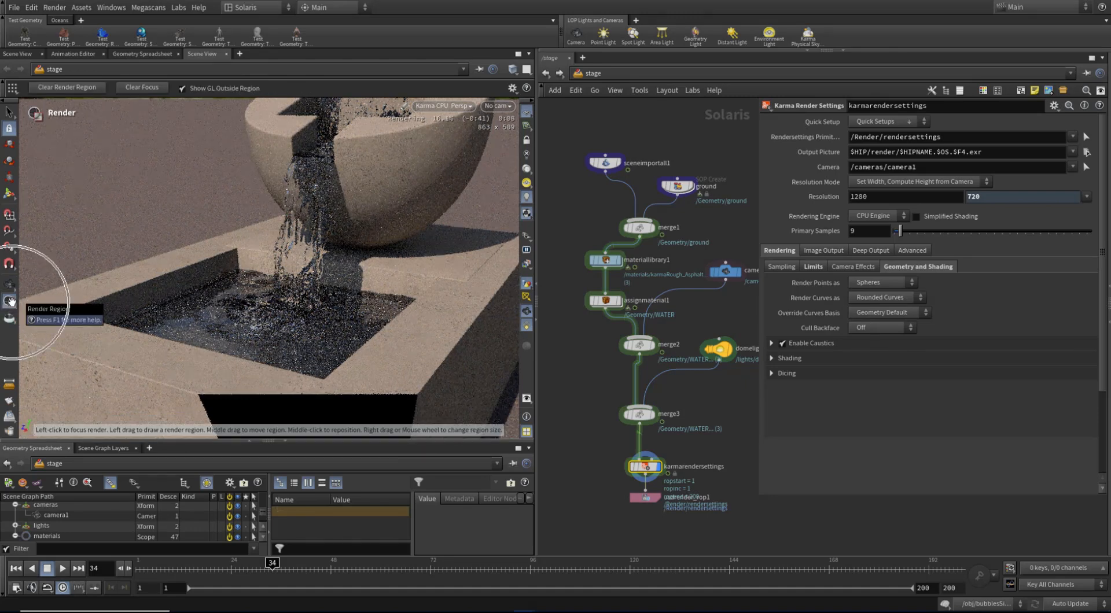
left_click_drag(154, 227, 425, 377)
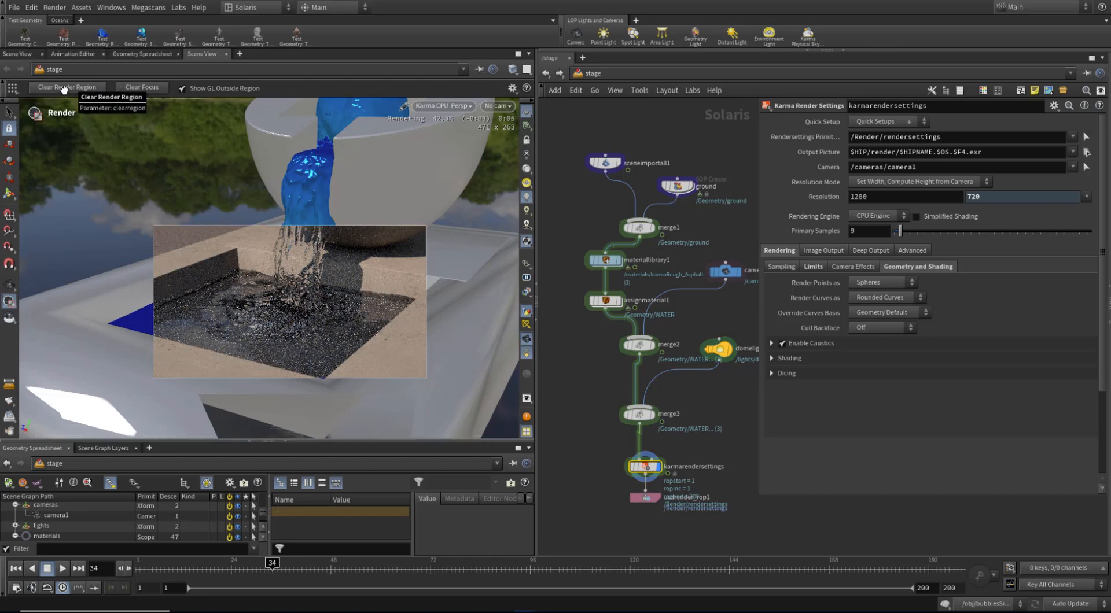
left_click(9, 299)
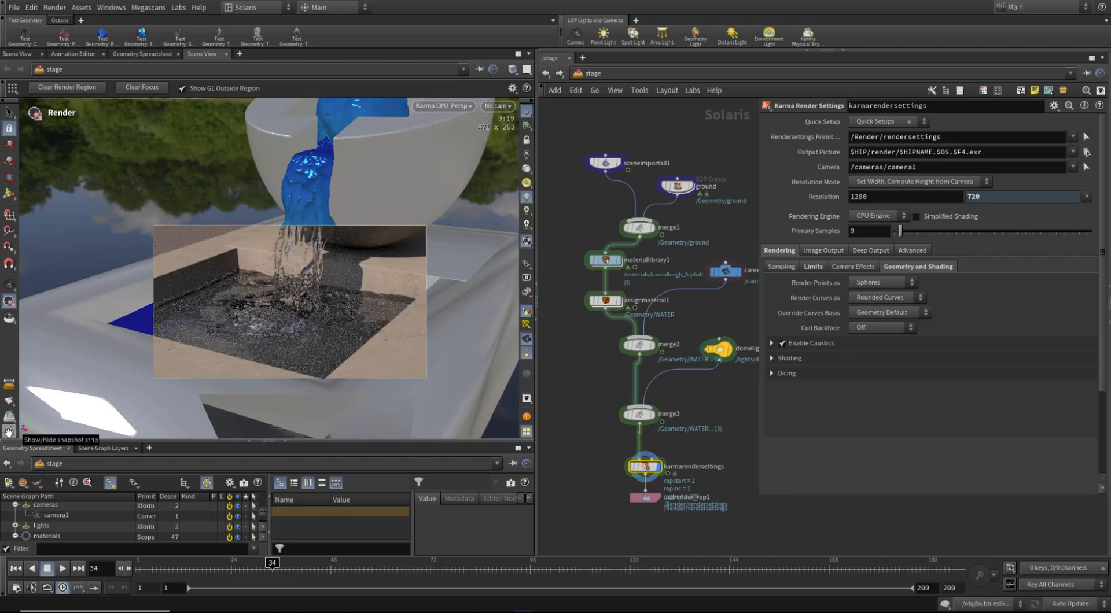
Show the snapshot strip, take a snapshot of the region render, and collapse the geometry spreadsheet pane.
left_click(9, 431)
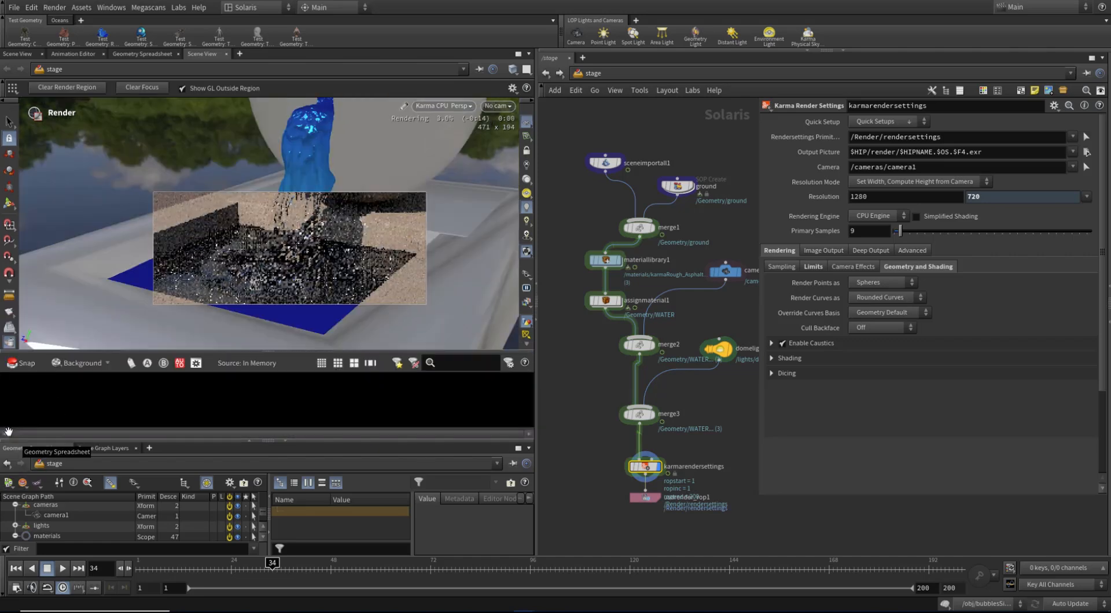
left_click(24, 363)
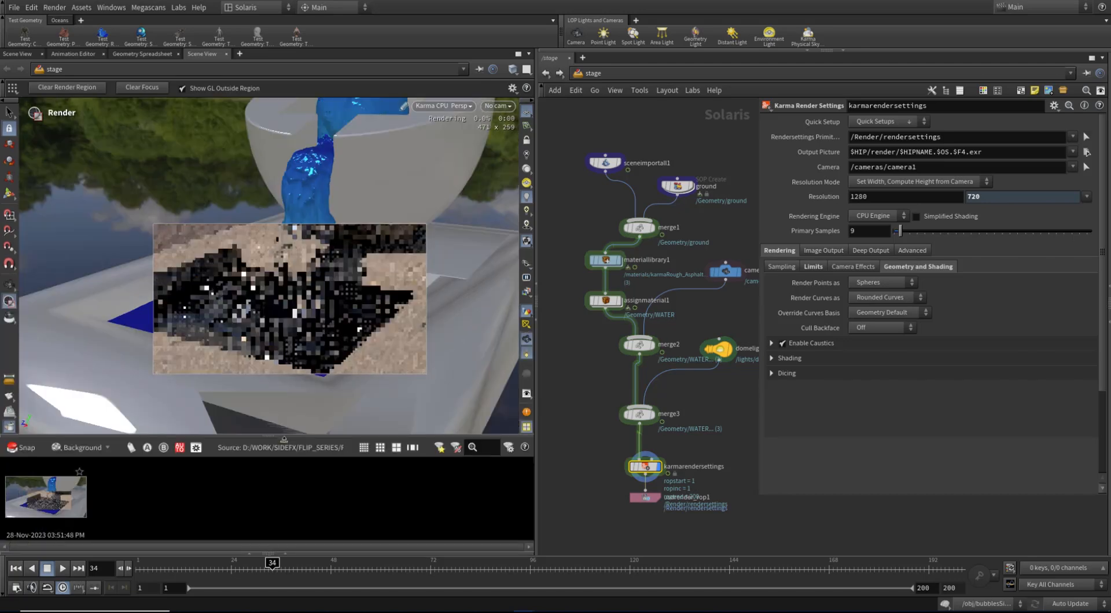
left_click(285, 440)
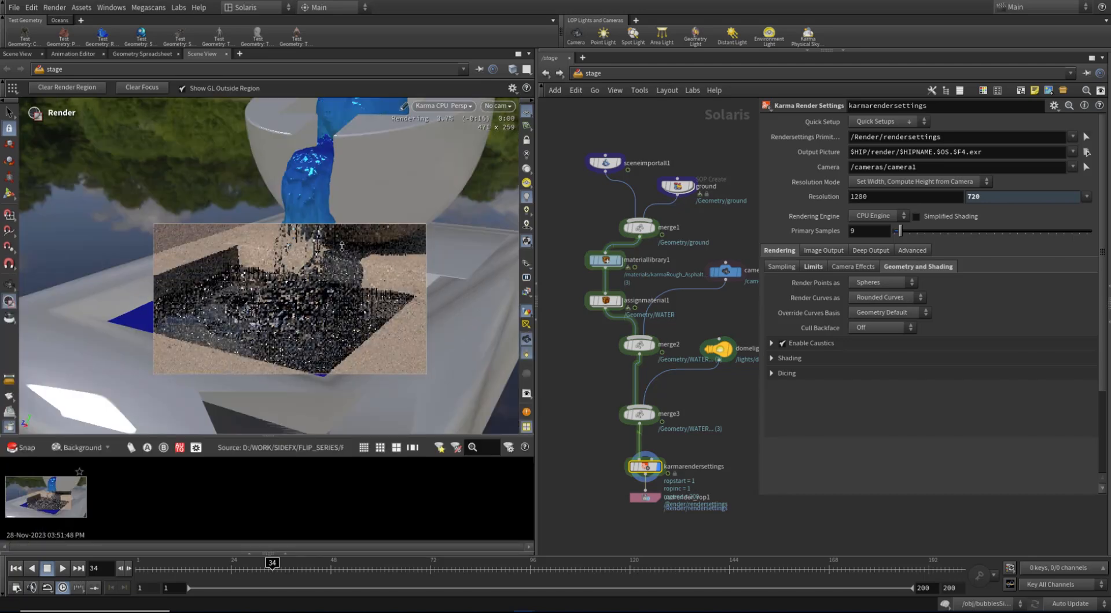
Look through /cameras/camera1 in the viewport, keeping the geometry spreadsheet pane collapsed.
left_click(497, 106)
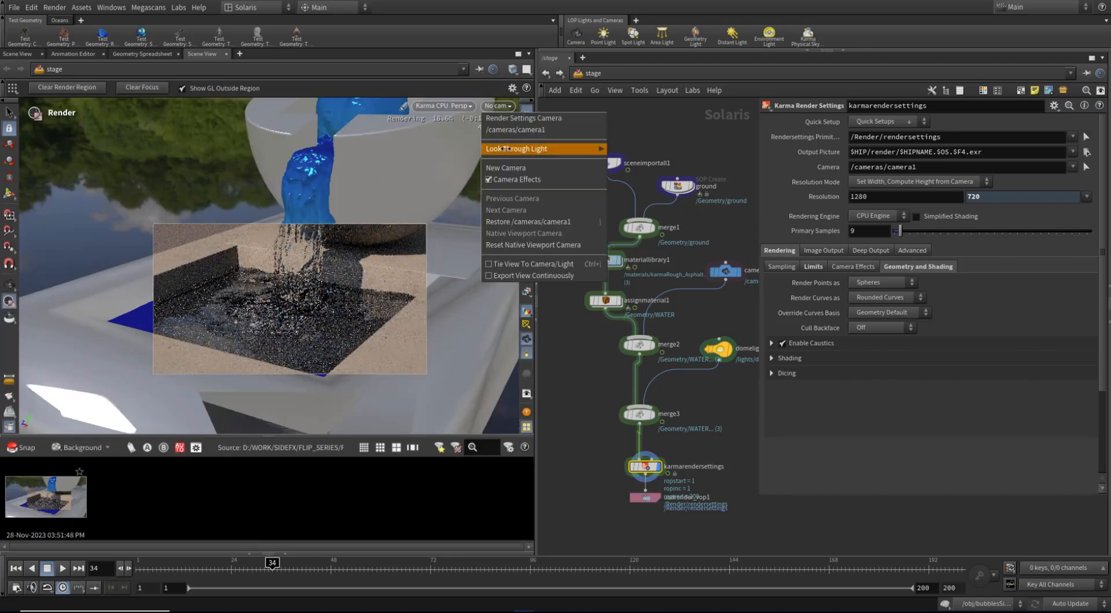
left_click(522, 127)
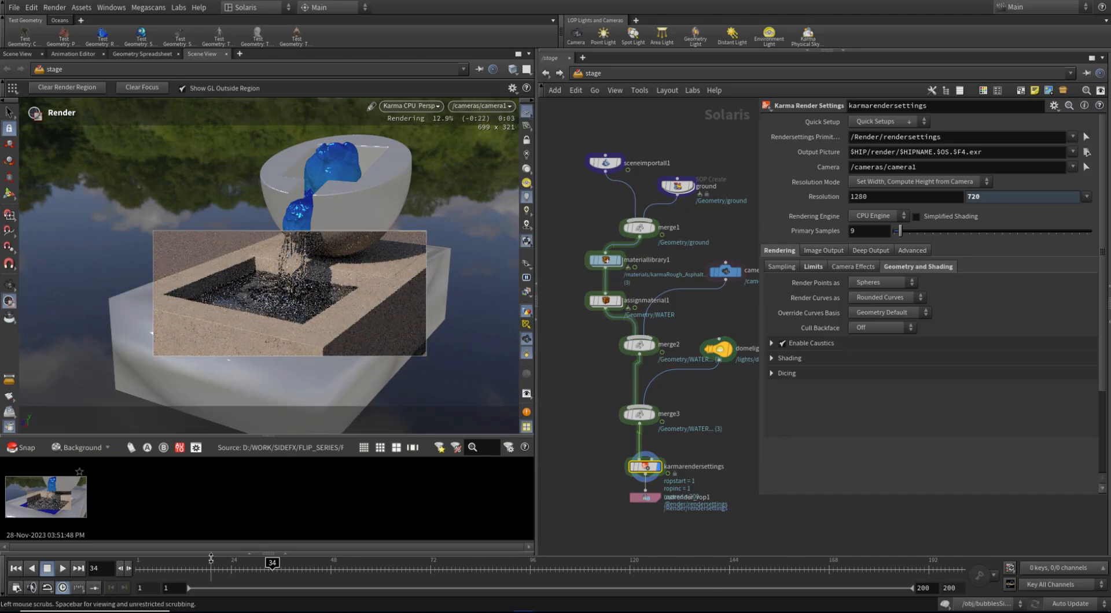
left_click(247, 552)
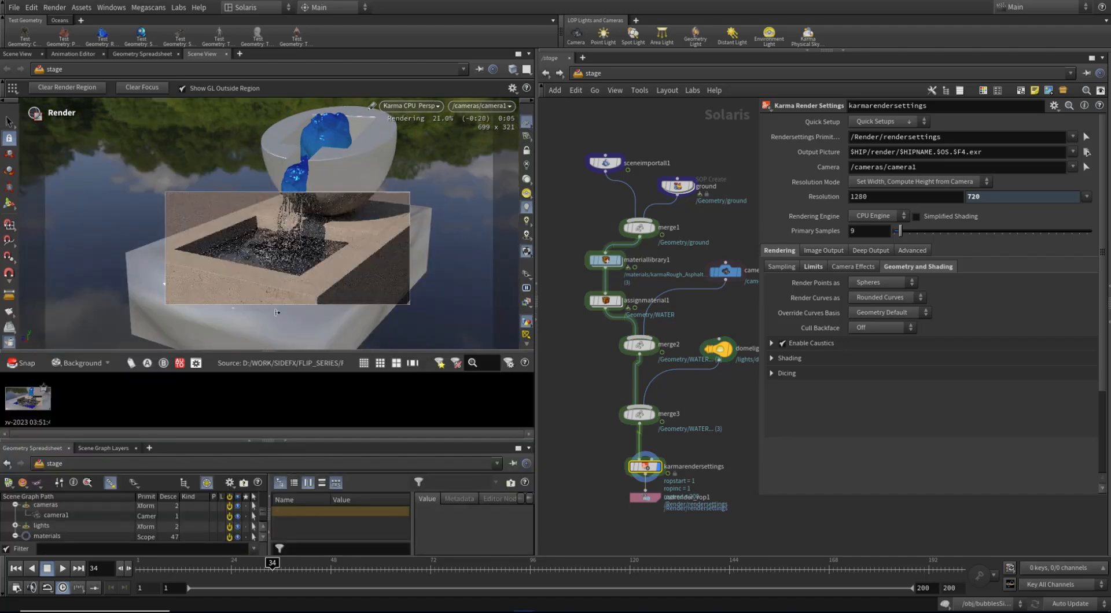
left_click(289, 442)
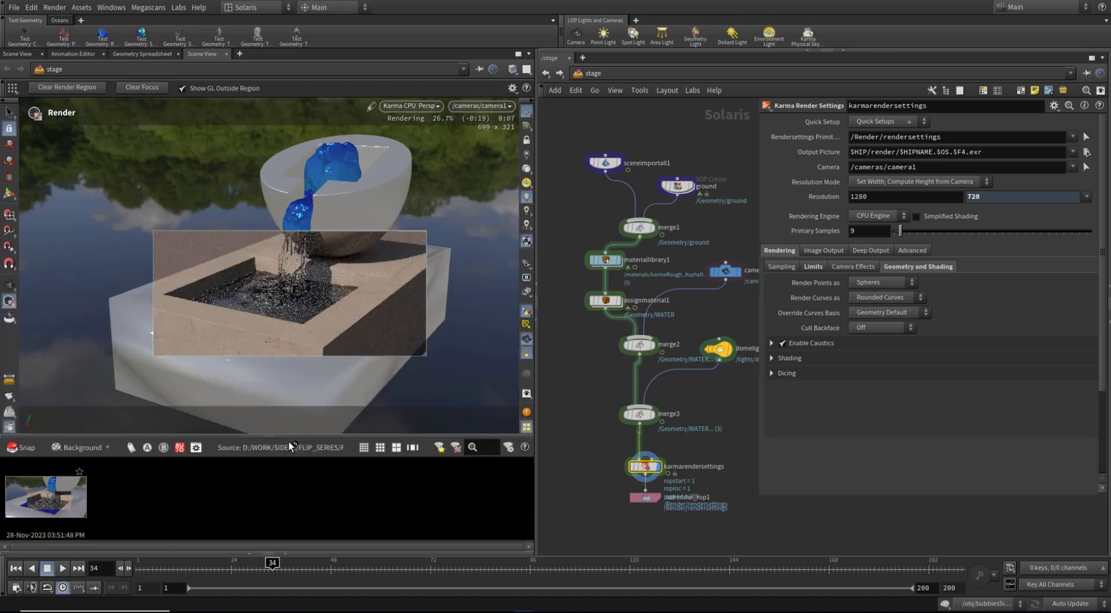
Delete the existing snapshot from the snapshot strip.
left_click(52, 502)
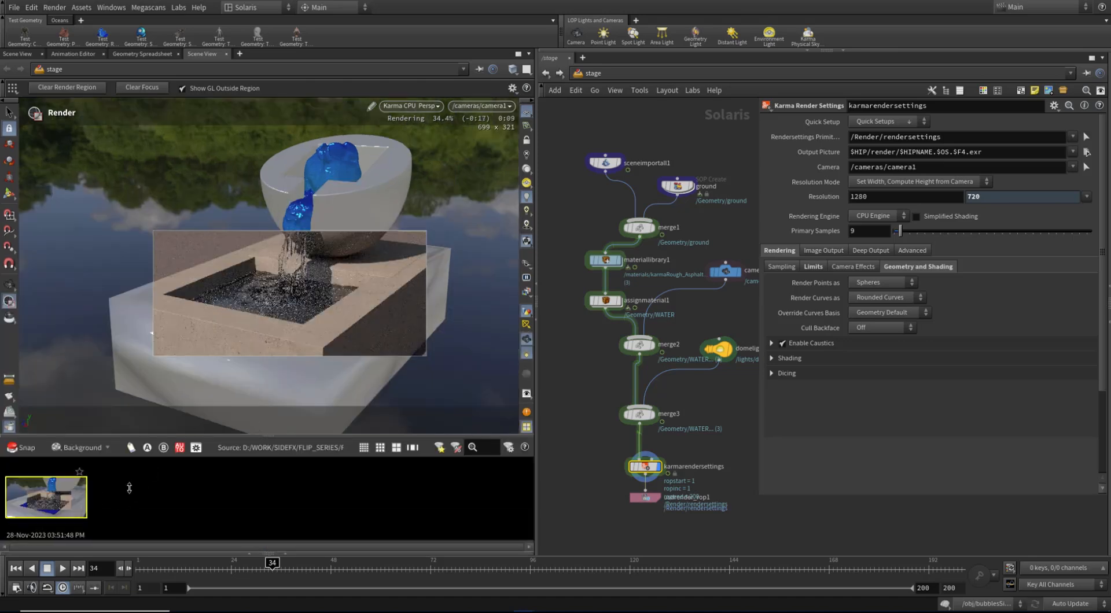
key("Delete")
left_click(90, 486)
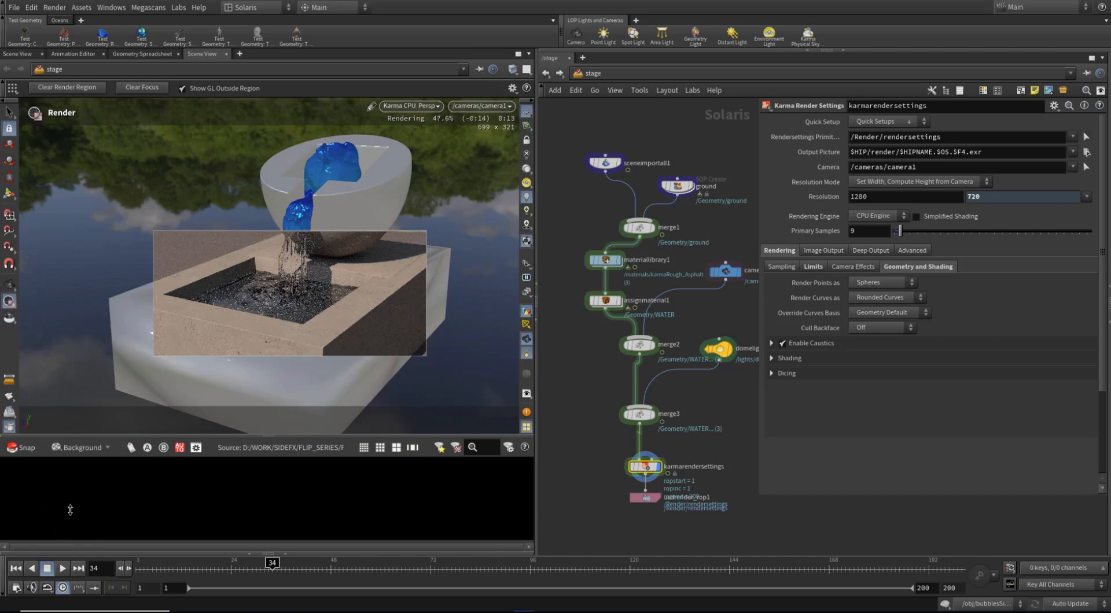
Take a snapshot of the camera view's region render and inspect its water up close in the render gallery window.
mouse_move(295, 457)
left_mouse_down()
mouse_move(278, 439)
mouse_move(305, 449)
mouse_move(307, 463)
left_mouse_up()
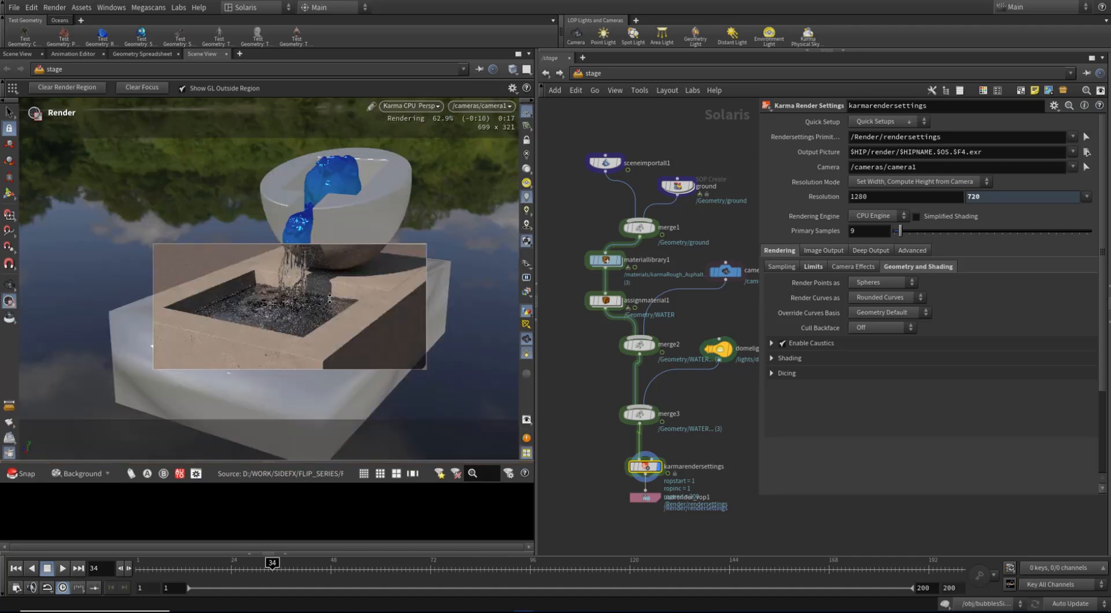
left_click(21, 473)
double_click(30, 514)
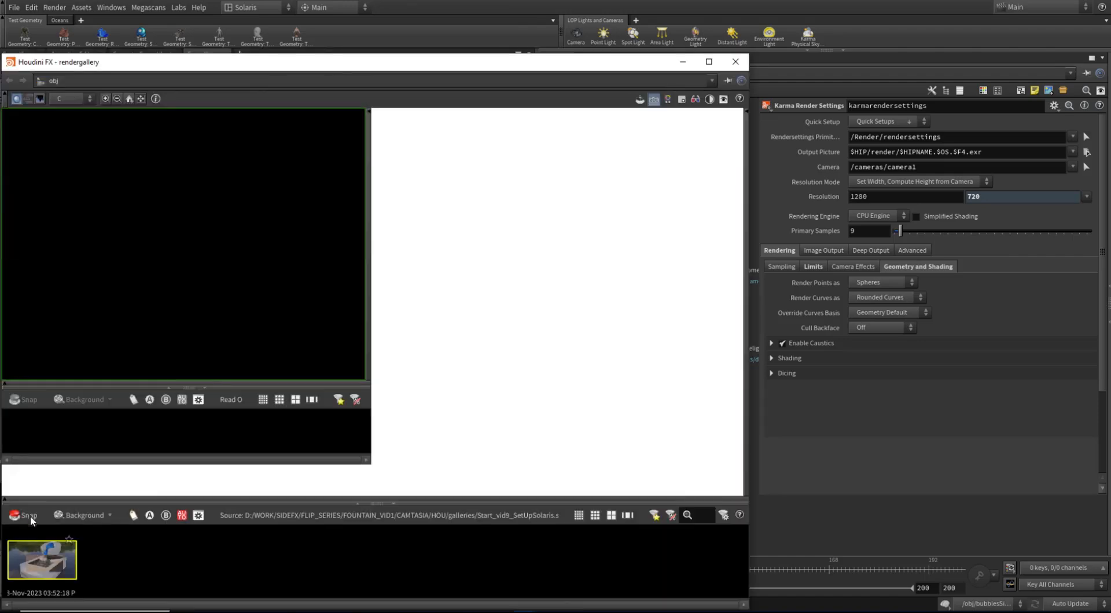
left_click_drag(324, 68, 438, 54)
scroll(487, 363, "up", 4)
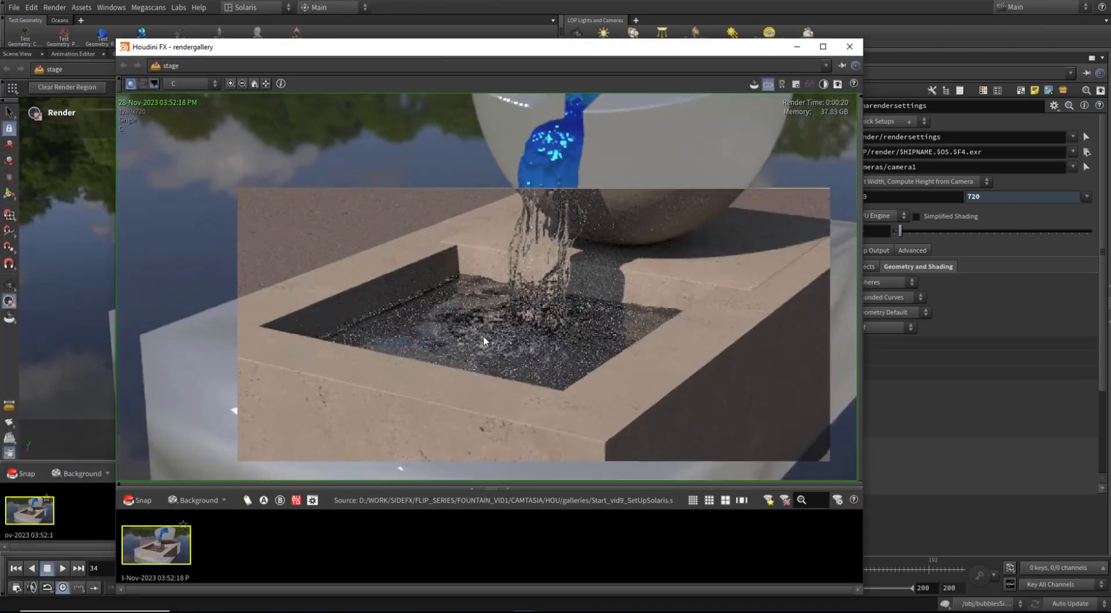
scroll(560, 317, "down", 2)
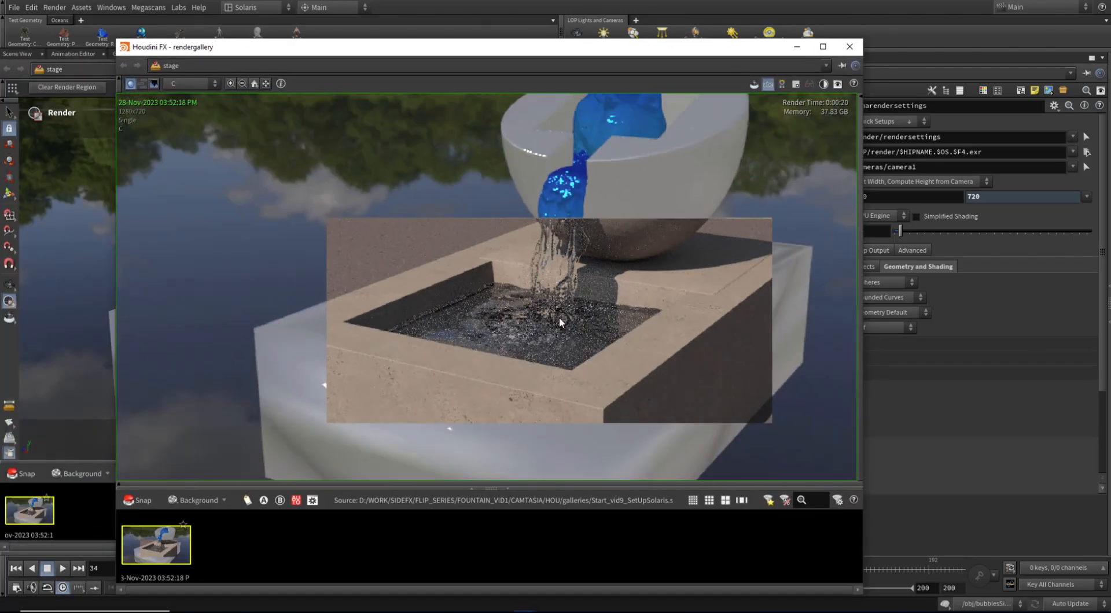
mouse_move(431, 54)
left_mouse_down()
mouse_move(816, 37)
mouse_move(417, 45)
left_mouse_up()
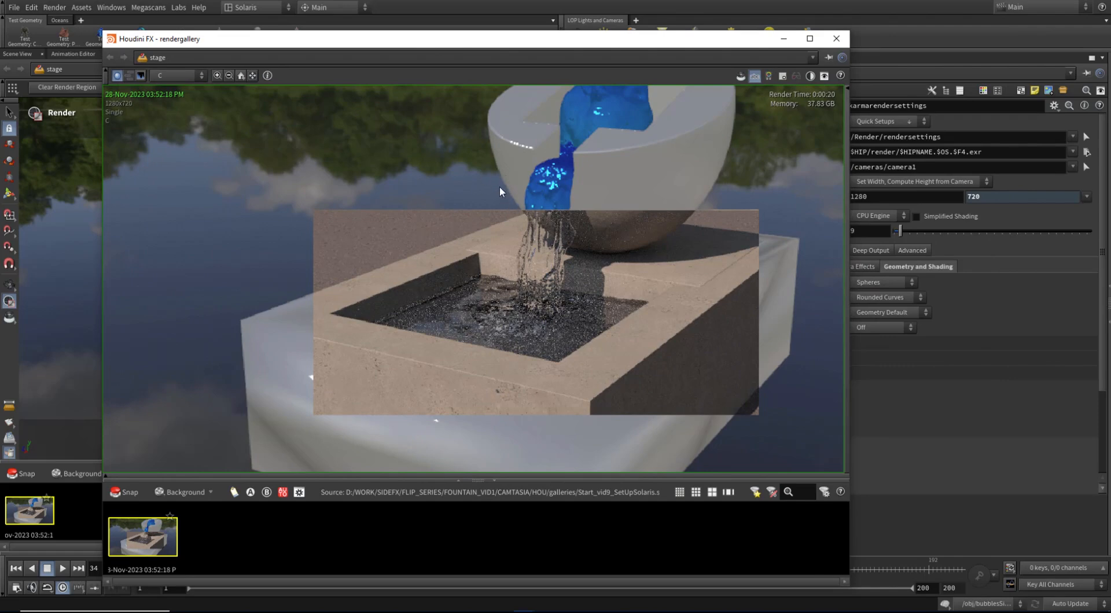
Show the snapshot's render statistics and review its timing, memory, ray type and shader call figures.
left_click(768, 77)
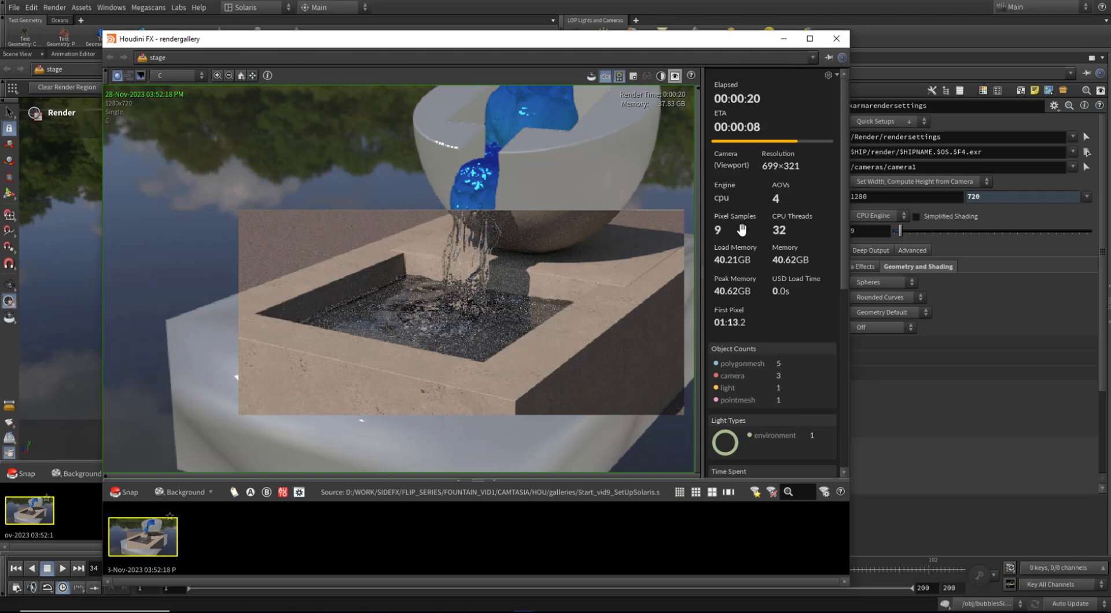
scroll(723, 292, "down", 5)
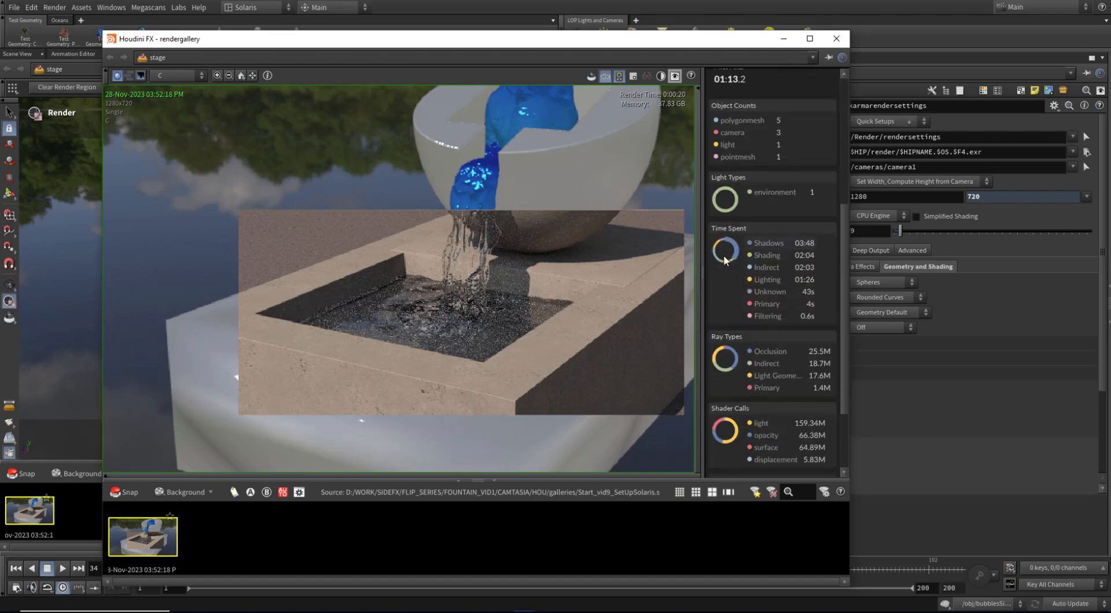
scroll(741, 285, "down", 2)
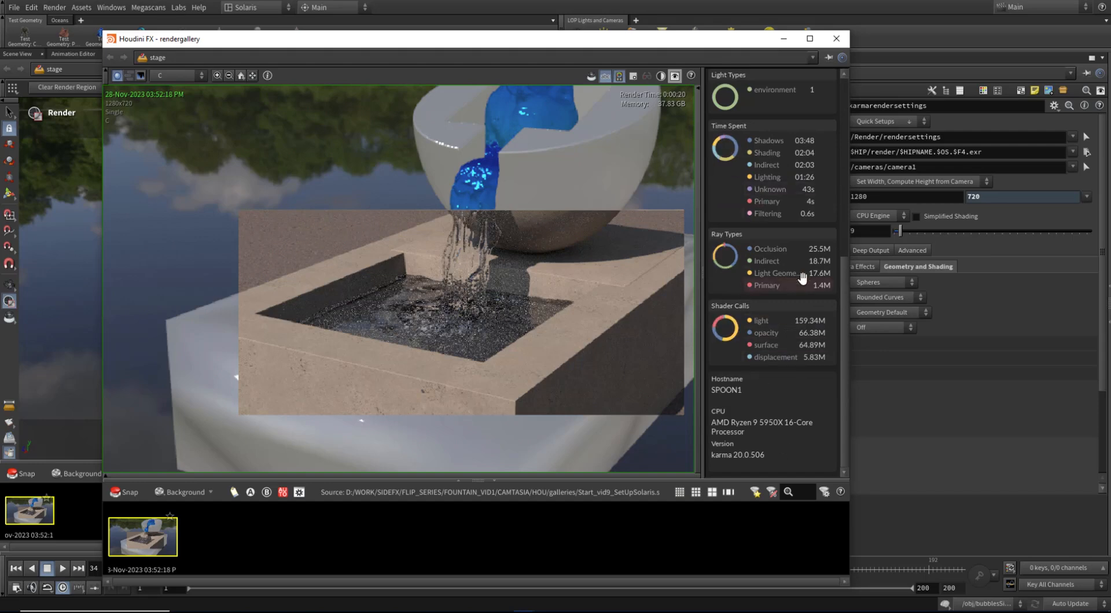
scroll(800, 266, "up", 6)
scroll(800, 265, "up", 2)
Replace the gallery snapshot with a new one of the completed region render, view it, and minimize the gallery window.
left_click_drag(631, 43, 932, 256)
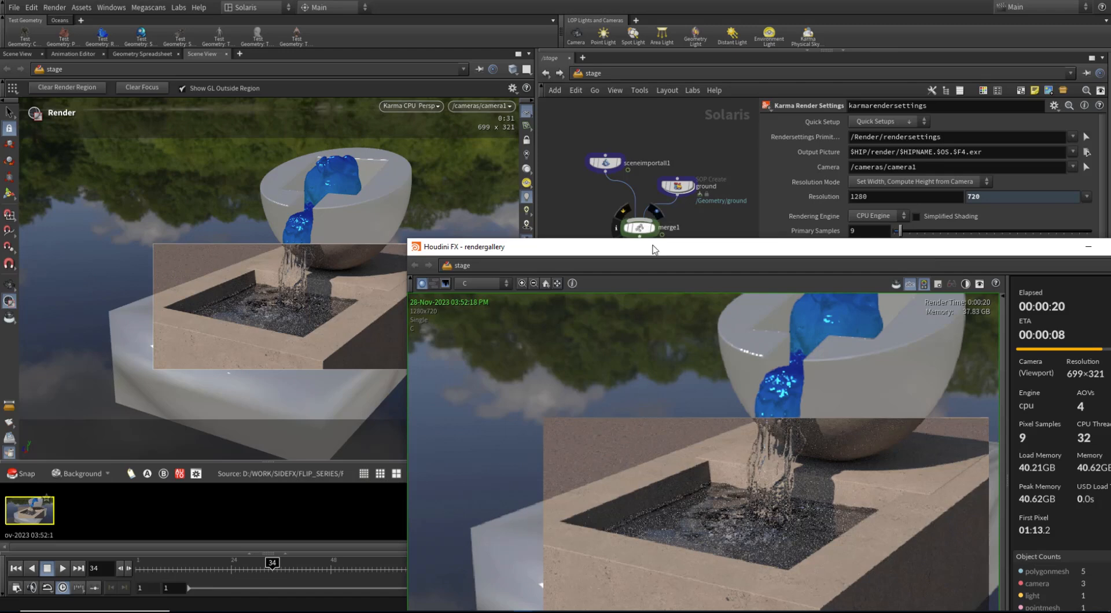
left_click_drag(652, 247, 618, 40)
key("Delete")
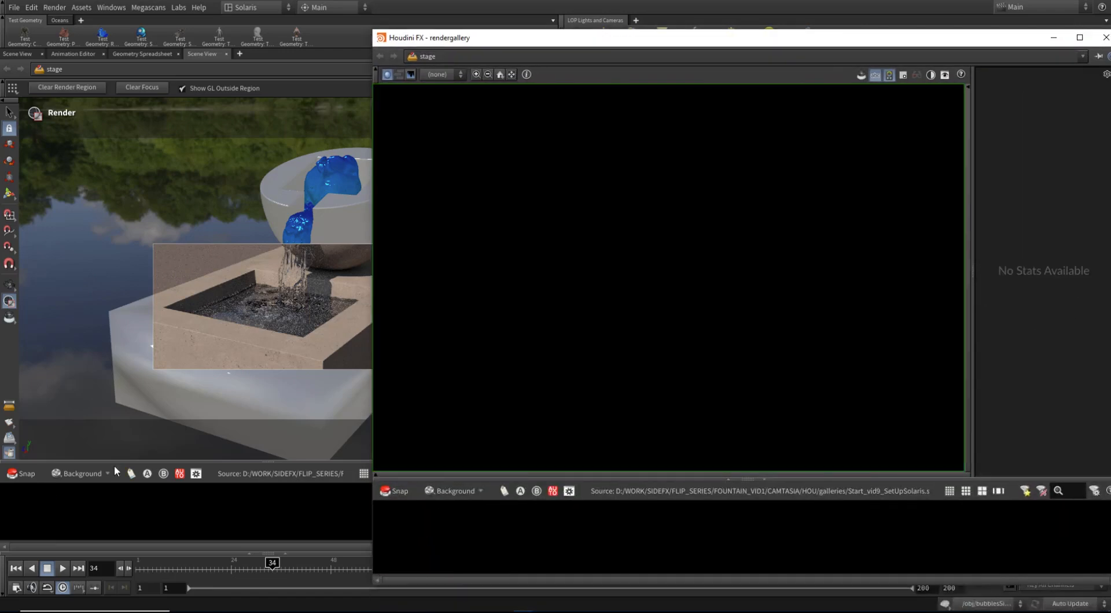
left_click(22, 475)
left_click(404, 538)
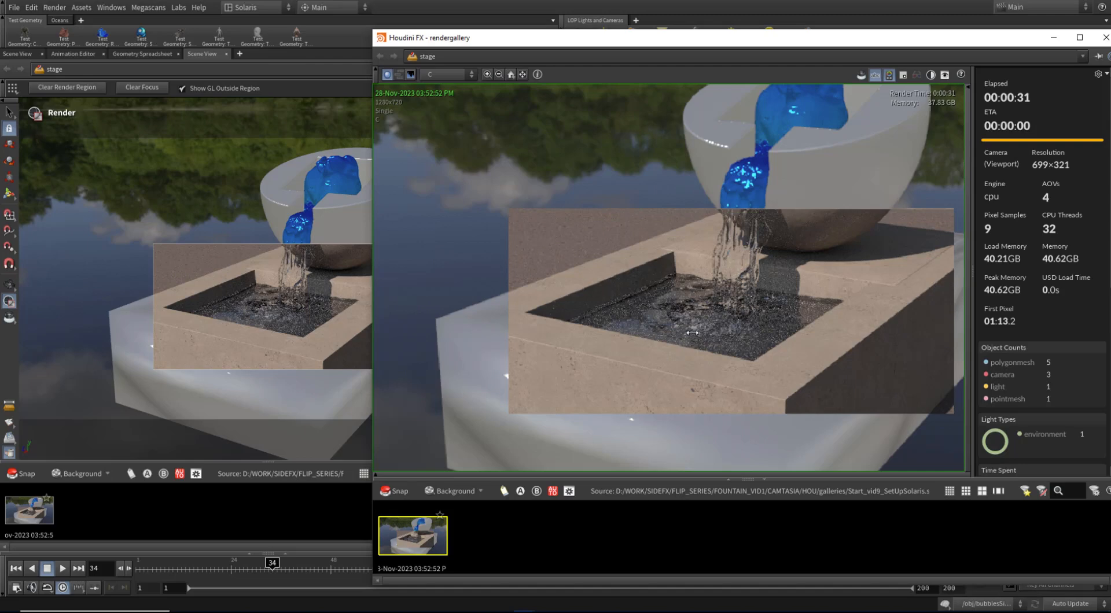
left_click_drag(633, 39, 419, 76)
left_click(835, 75)
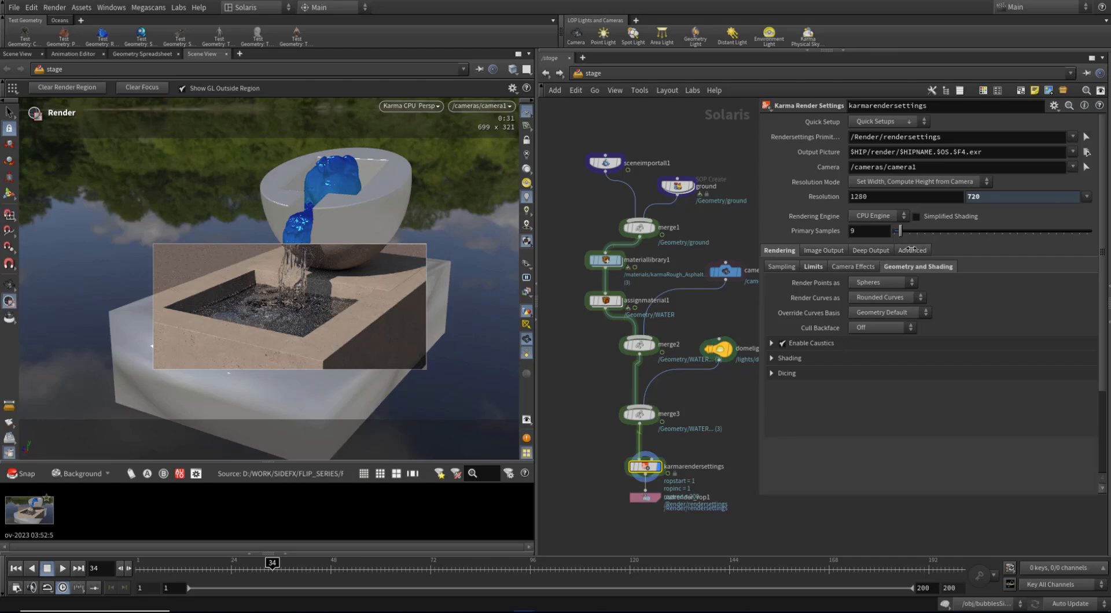
Enable Indirect Guiding in the advanced secondary sampling settings of the karmarendersettings node.
left_click(912, 250)
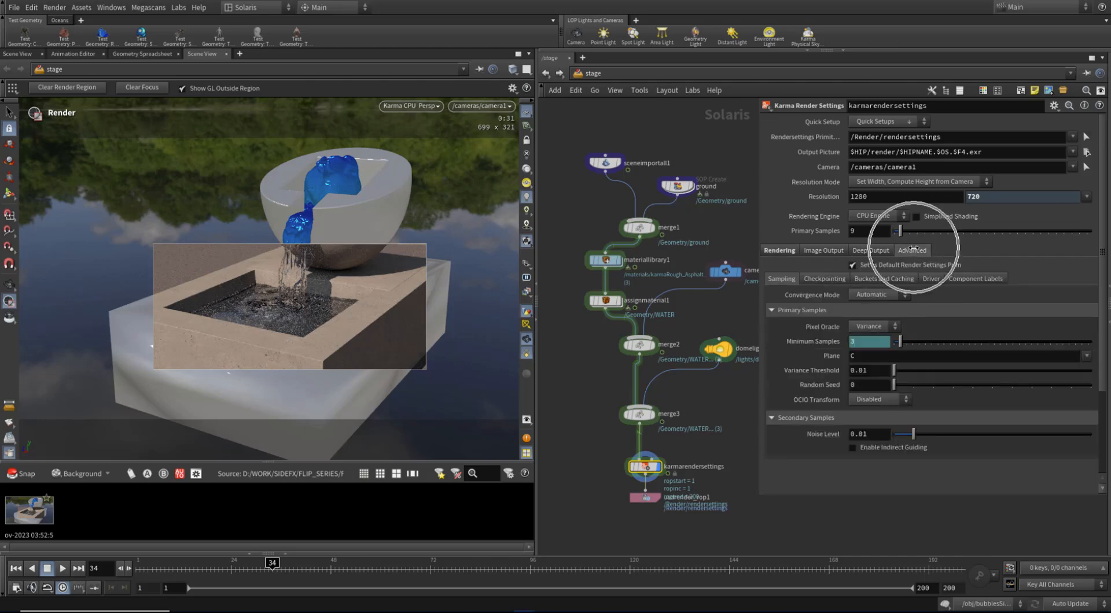
left_click(853, 448)
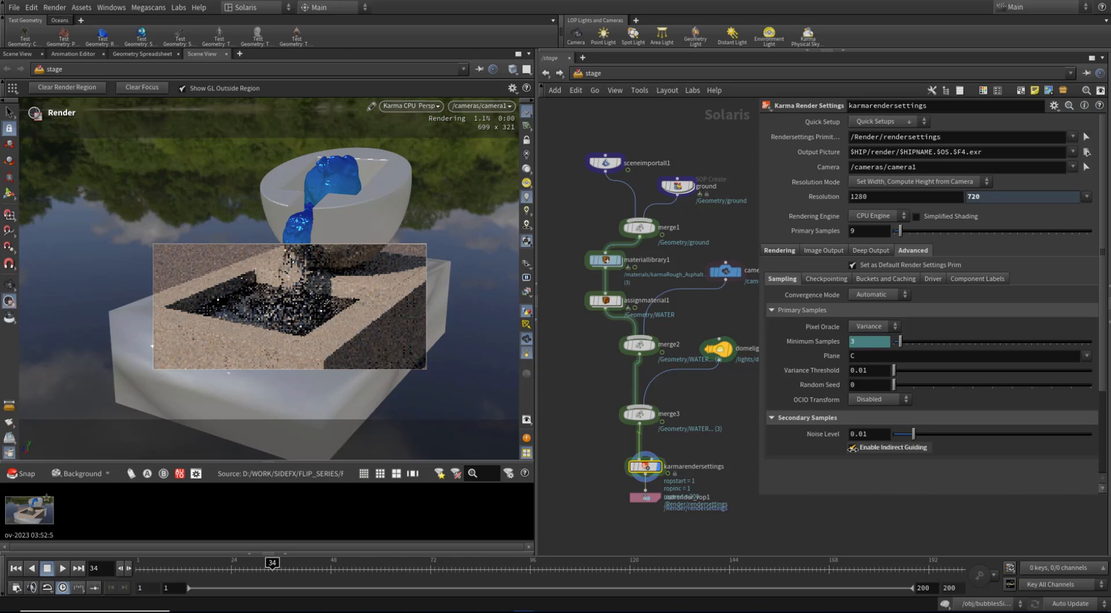
Set the primary samples of the karmarendersettings node to 16.
left_click(868, 231)
type("16")
key("Return")
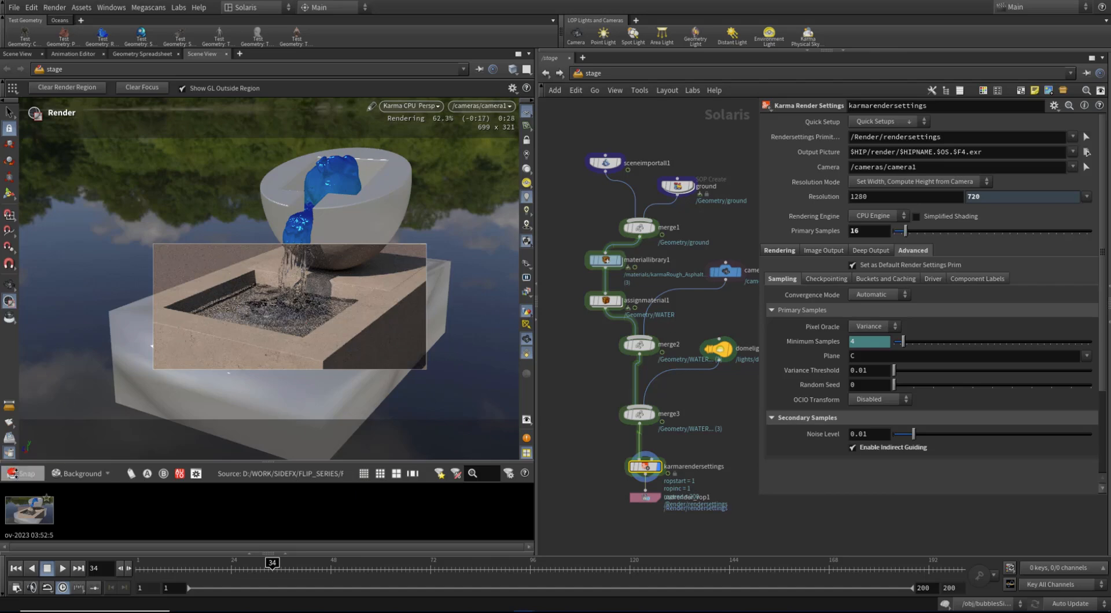
Snapshot the 16-sample region render and compare its water up close with the earlier 9-sample snapshot in the render gallery.
left_click(22, 472)
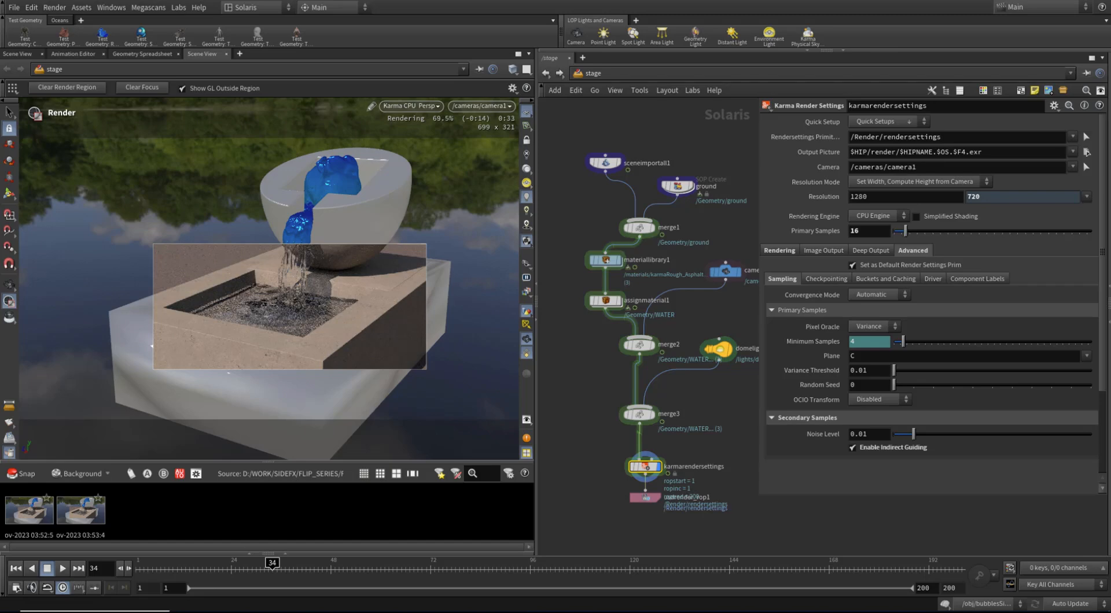
left_click(523, 611)
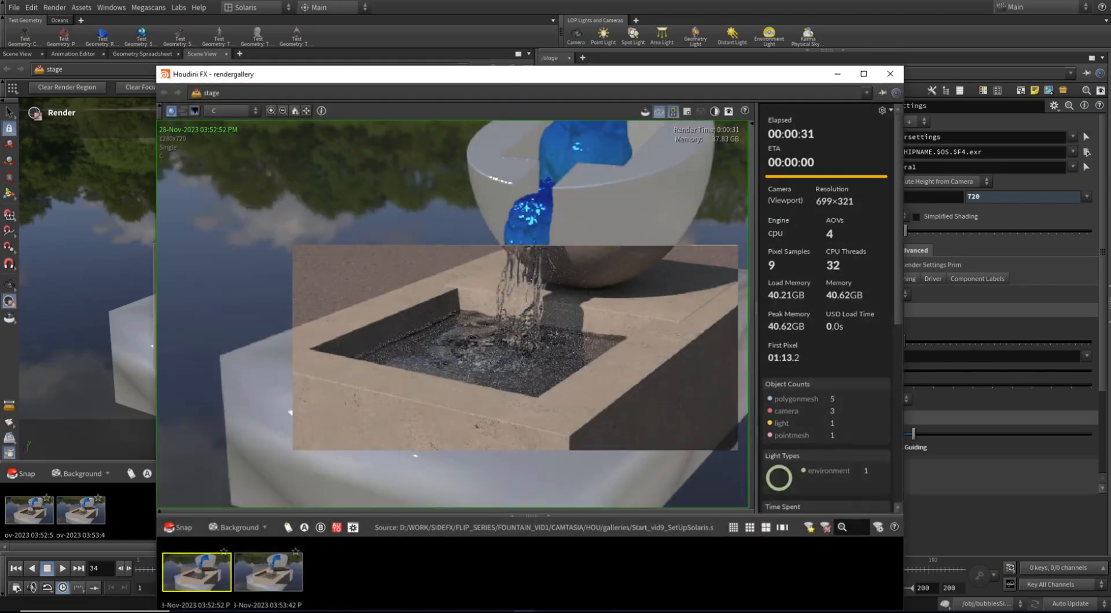
left_click(288, 579)
scroll(395, 345, "up", 2)
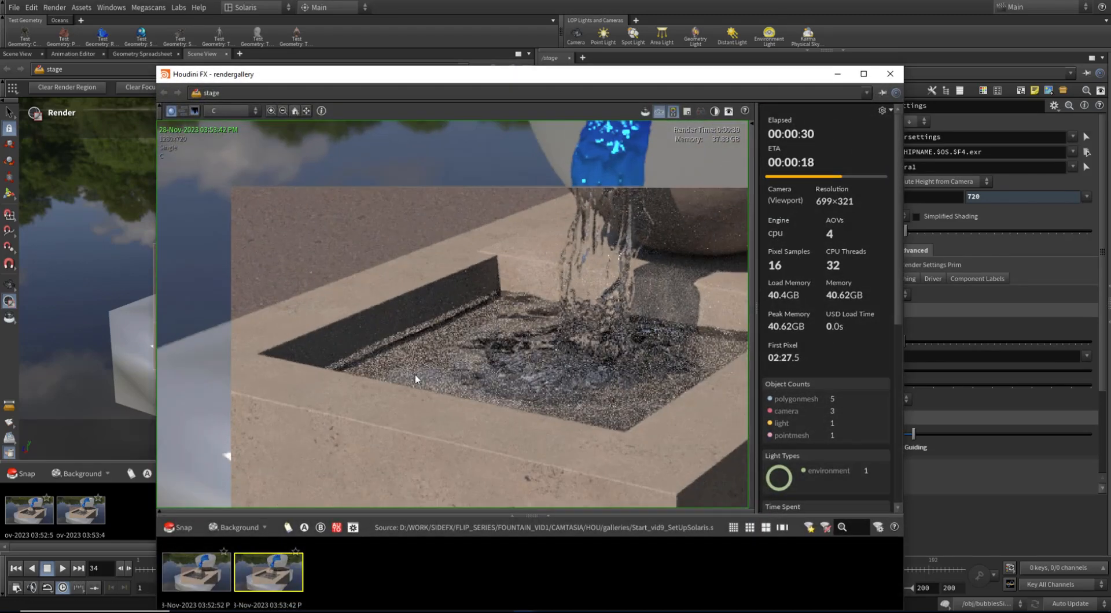
left_click(205, 575)
left_click(272, 578)
left_click(229, 581)
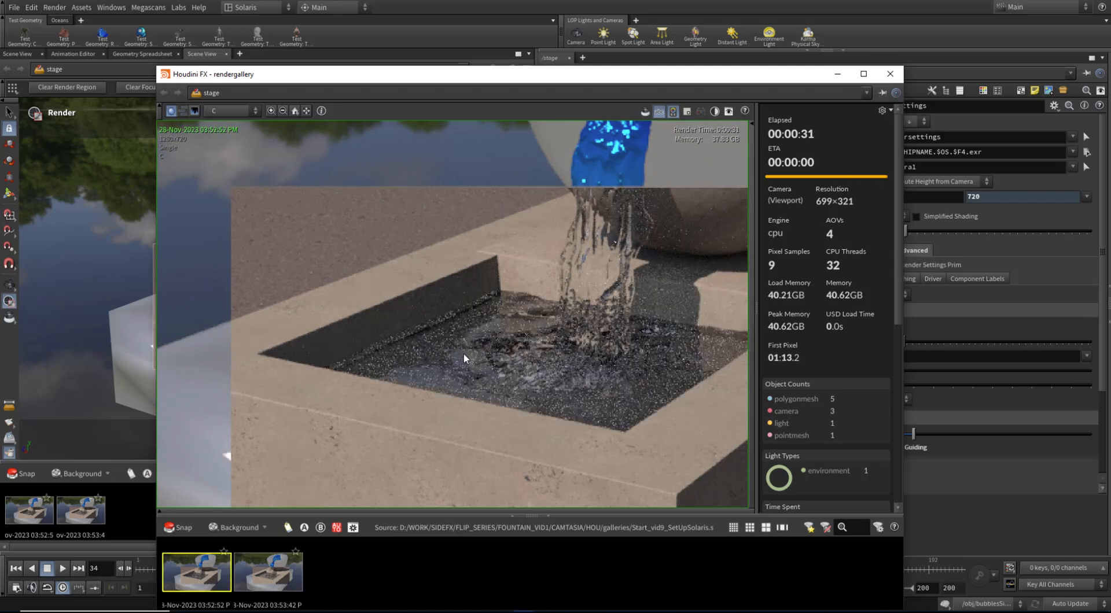
middle_click_drag(636, 345, 530, 366)
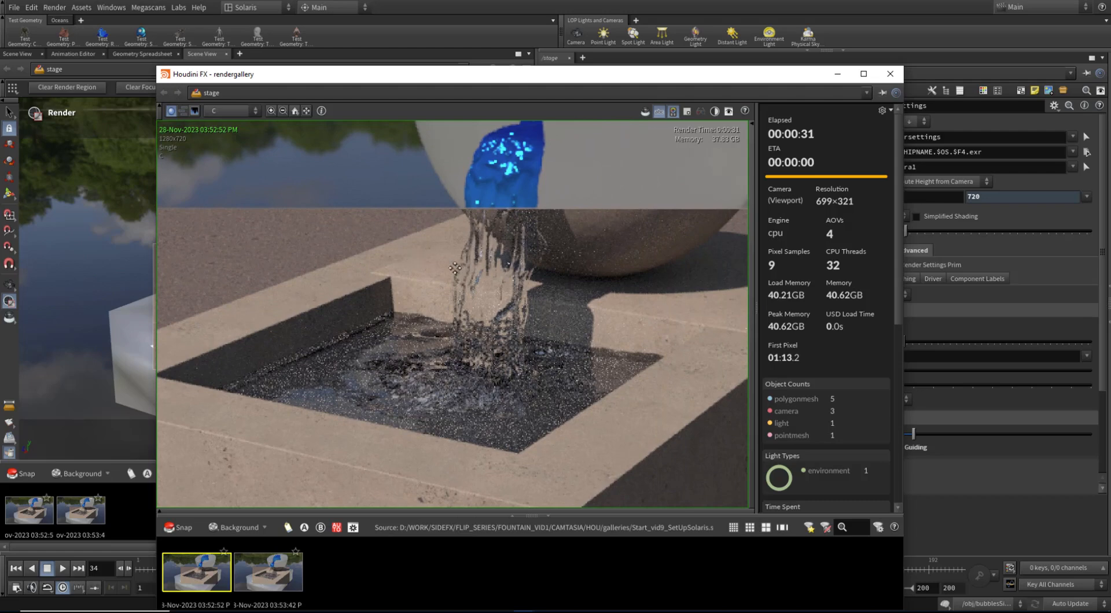
left_click(252, 574)
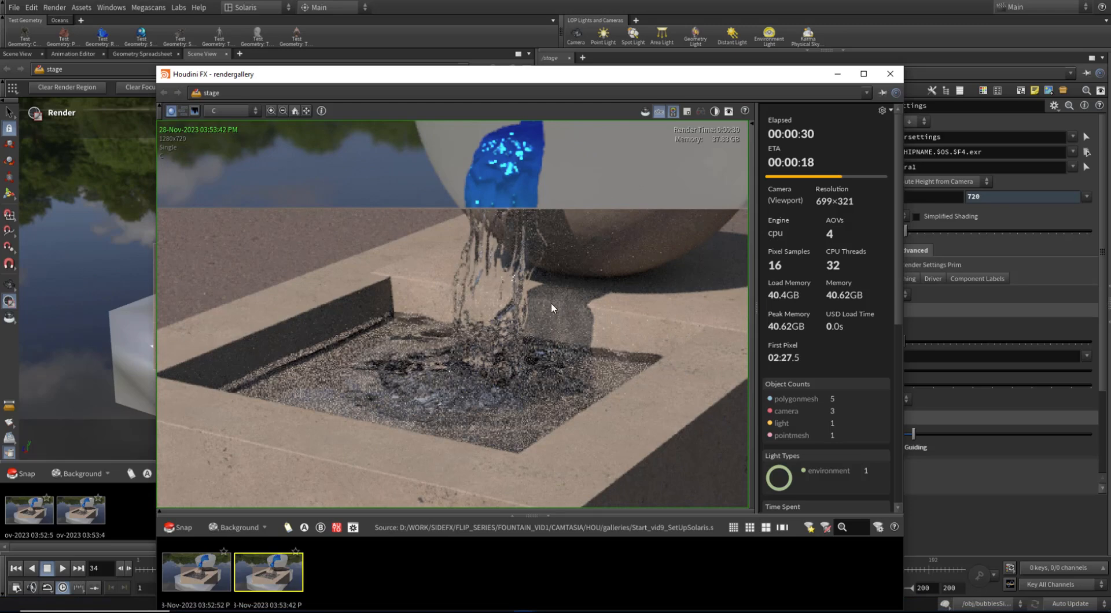
Replace the newer gallery snapshot with a fresh one of the 16-sample region render.
left_click(219, 576)
left_click(263, 577)
key("Delete")
left_click(25, 474)
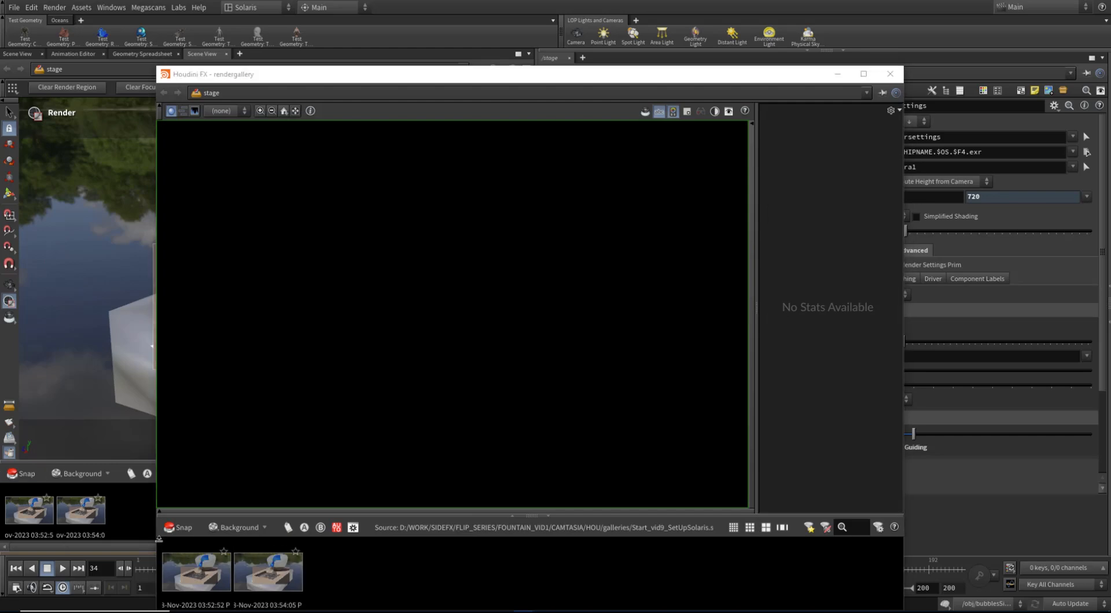
Compare the 9-sample and the new 16-sample snapshots by switching repeatedly between them in the render gallery.
left_click(278, 577)
left_click(217, 582)
left_click(265, 582)
left_click(219, 582)
left_click(270, 581)
left_click(227, 582)
left_click(259, 576)
left_click(212, 579)
left_click(250, 579)
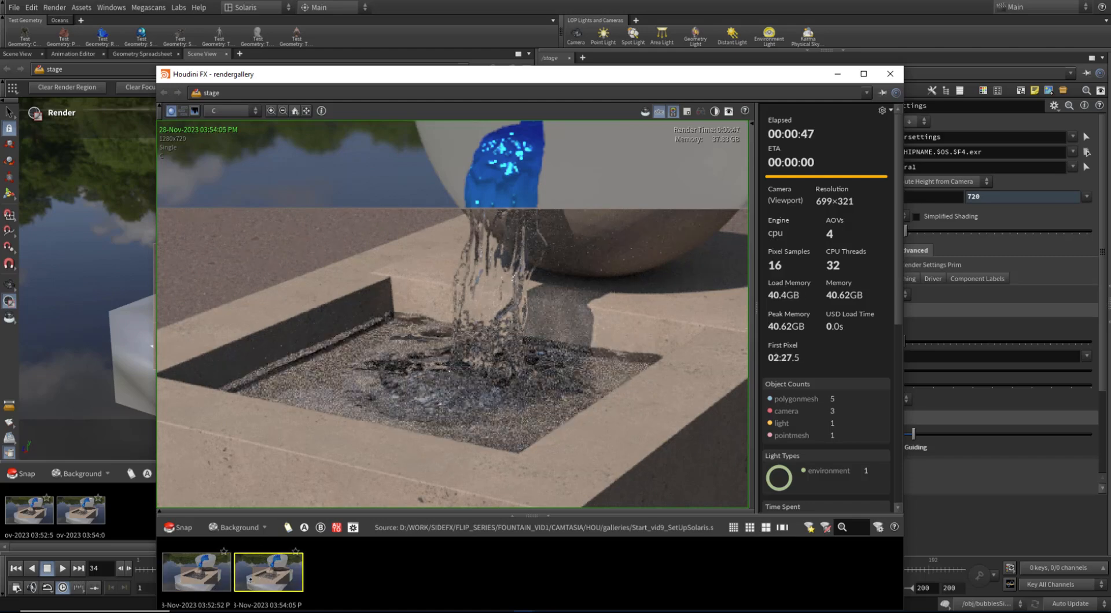
Delete the newer snapshot, close the gallery window, and take another snapshot of the finished 16-sample region render.
key("Delete")
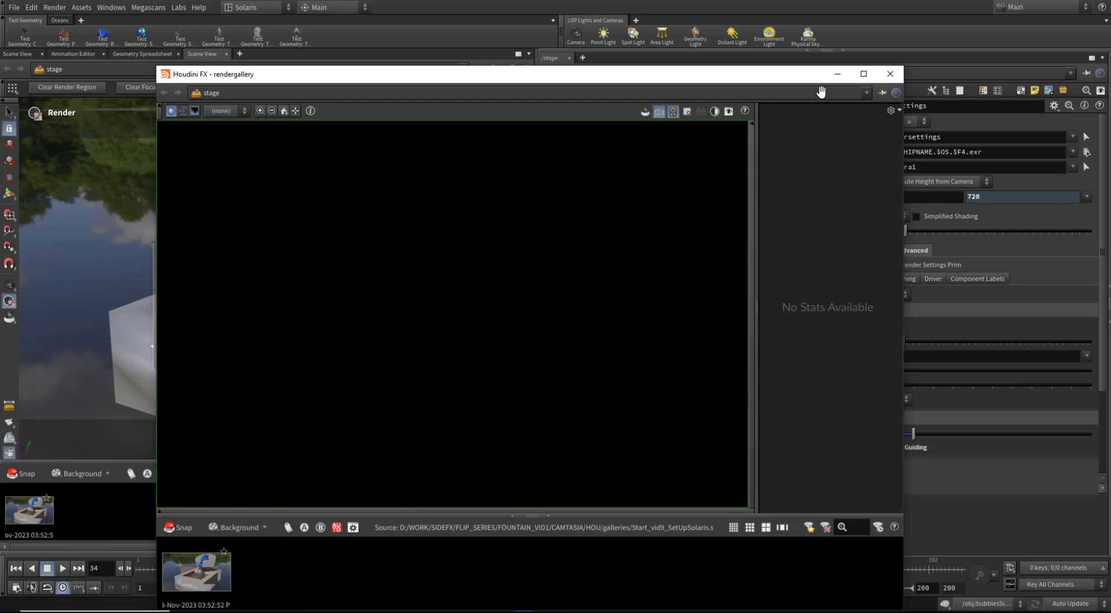
left_click_drag(758, 81, 809, 65)
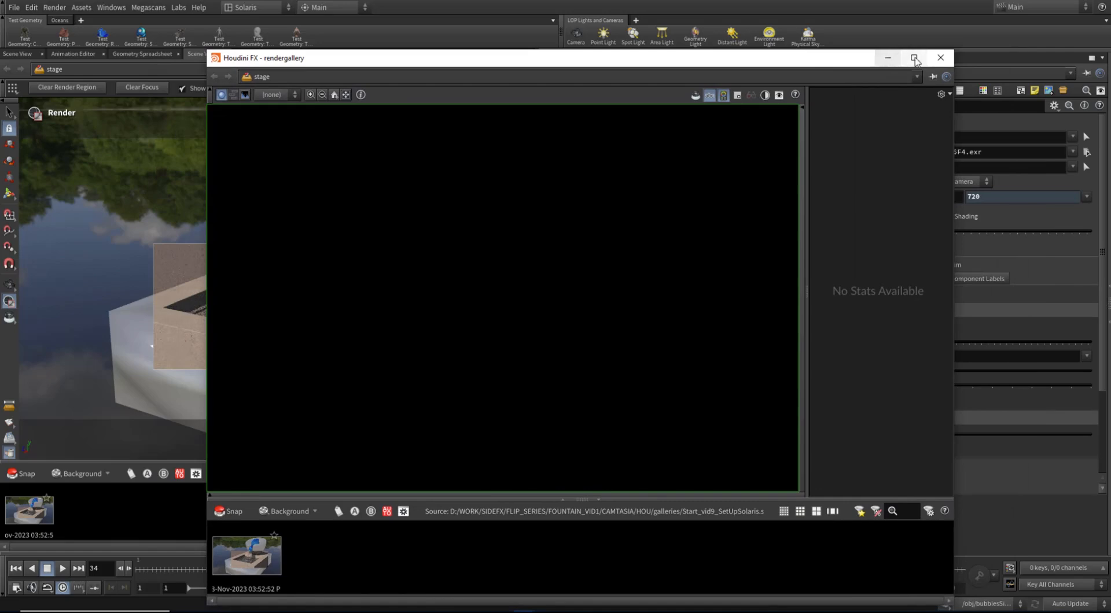
left_click(935, 60)
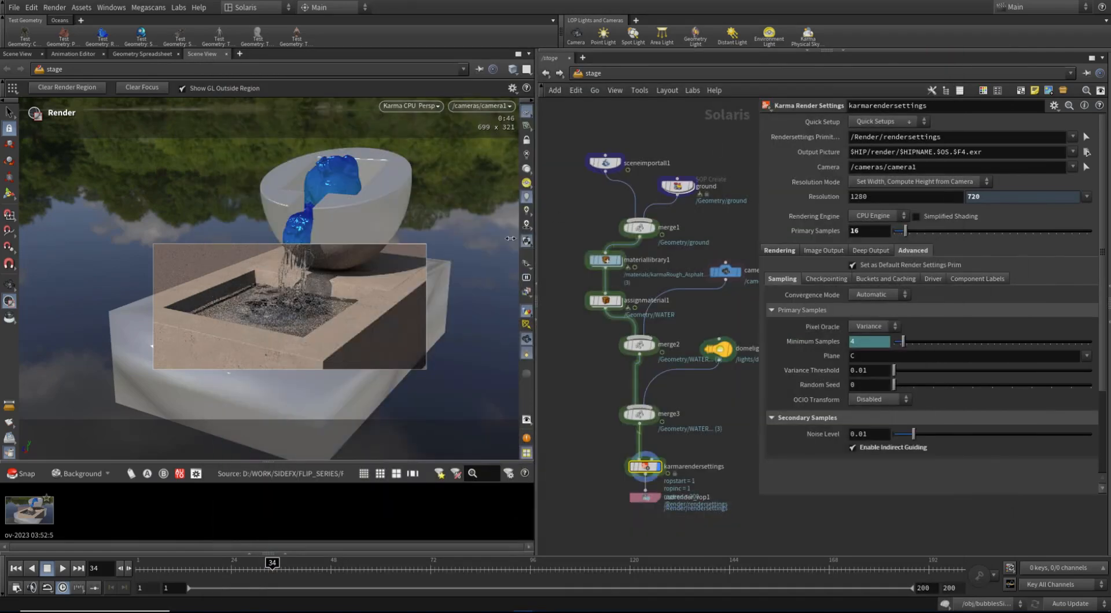
left_click(22, 474)
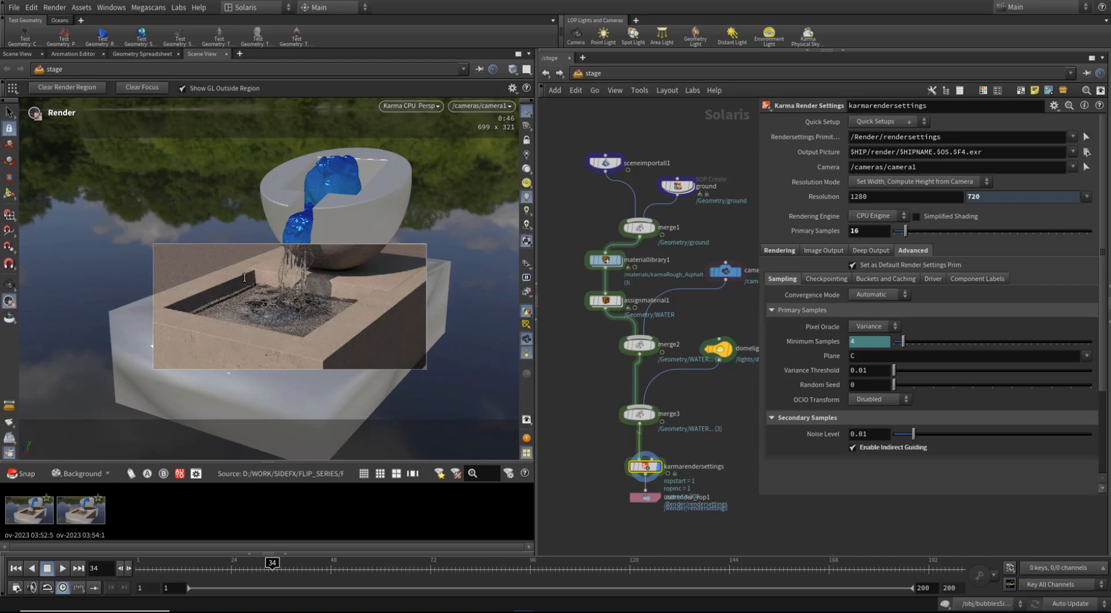
View the older 9-sample snapshot's water up close in the render gallery, and close the gallery window.
double_click(33, 515)
scroll(424, 292, "up", 2)
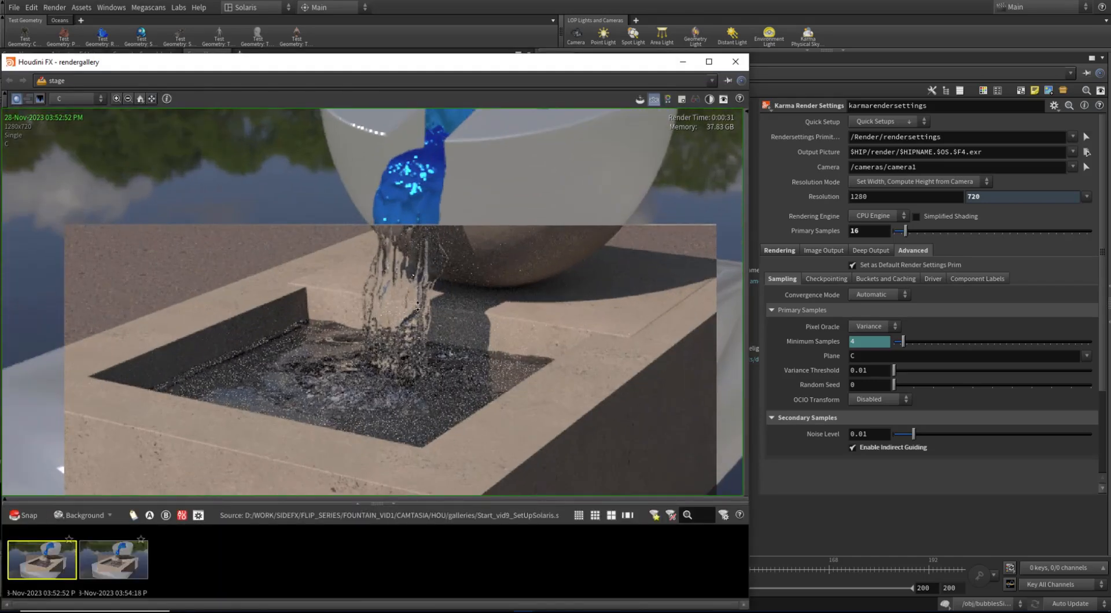
left_click(735, 61)
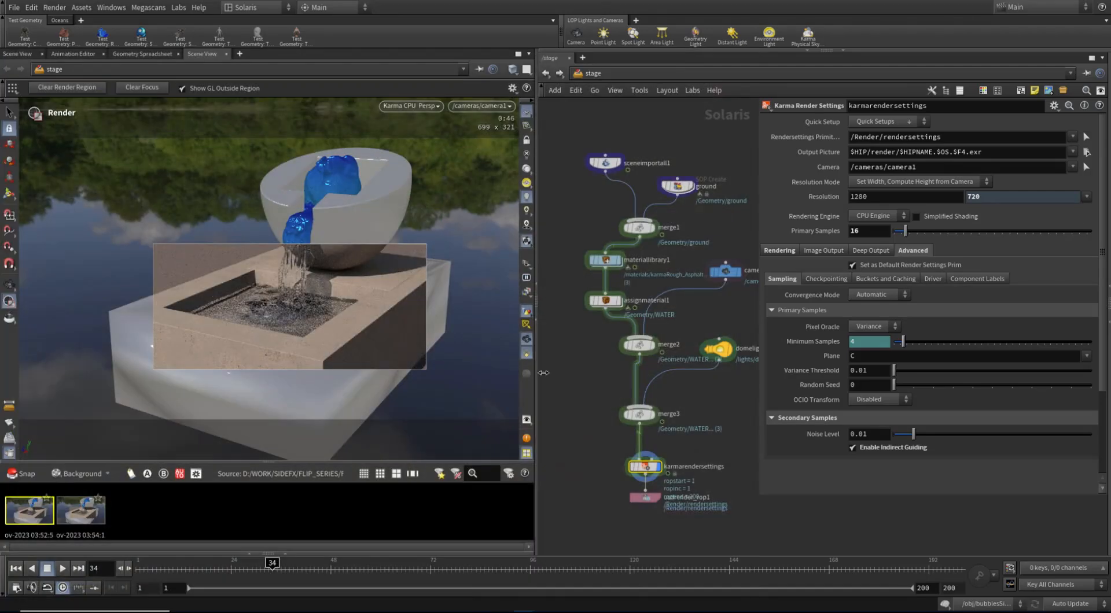
Set Velocity Blur to Velocity blur in the karmarendersettings node's camera effects.
scroll(559, 351, "up", 1)
middle_click_drag(562, 356, 561, 428)
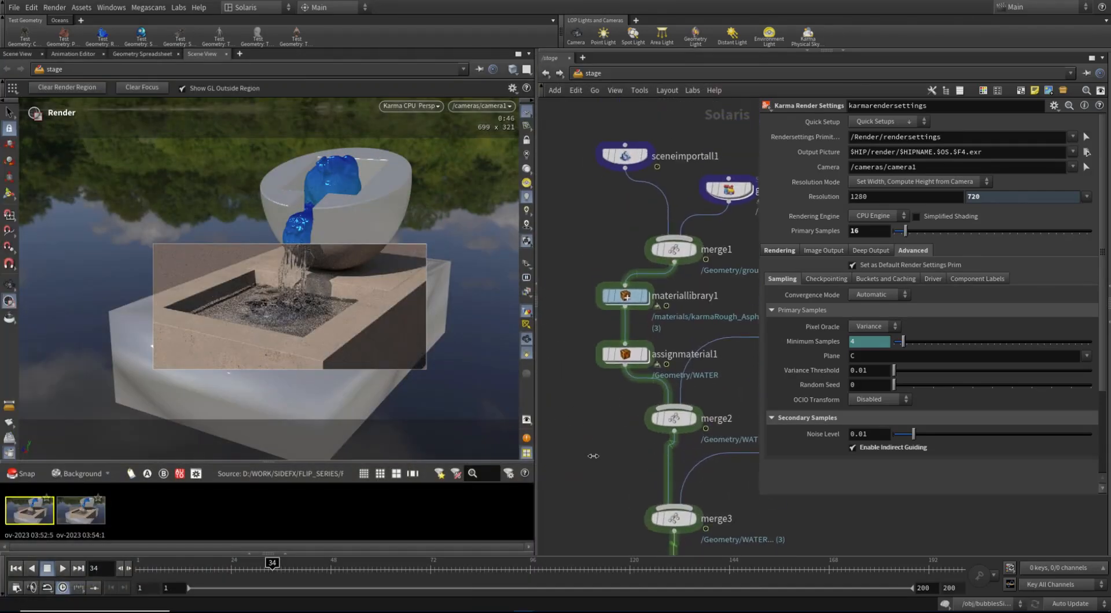
middle_click_drag(608, 483, 588, 380)
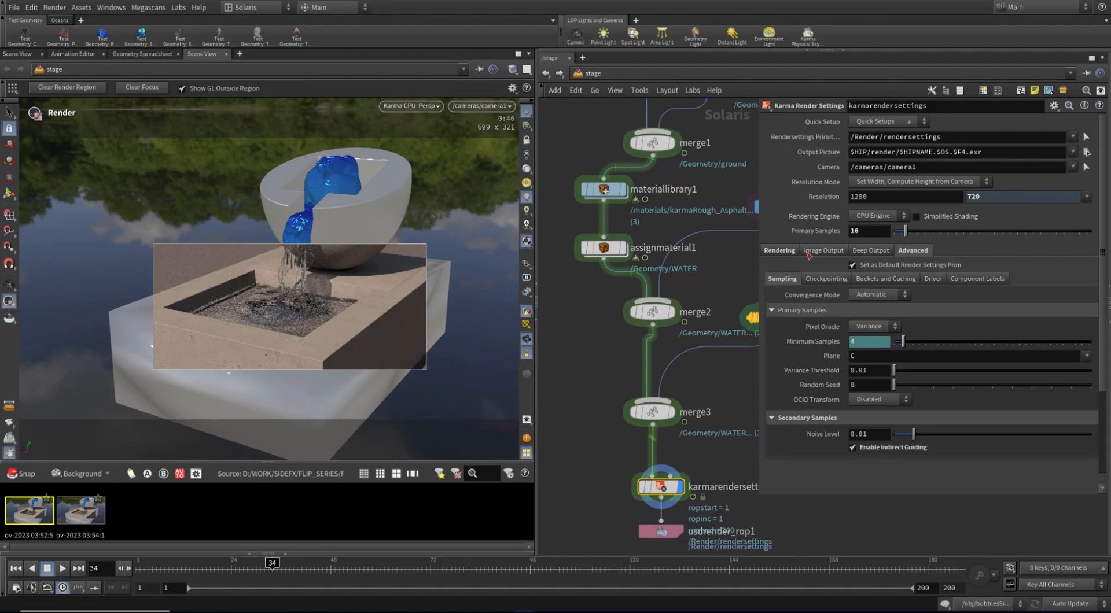
left_click(779, 250)
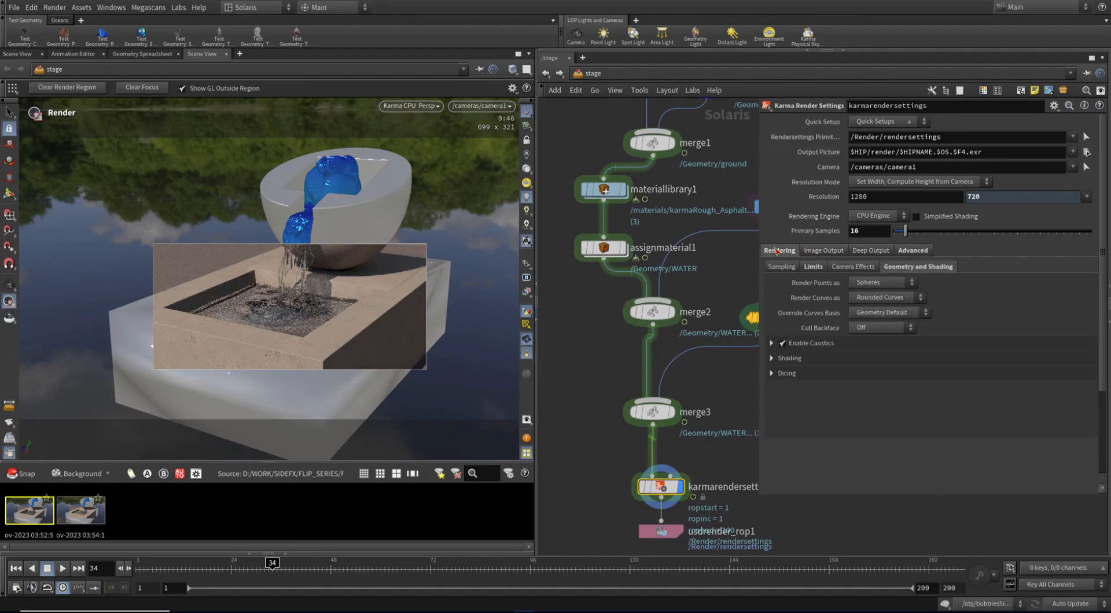
left_click(844, 267)
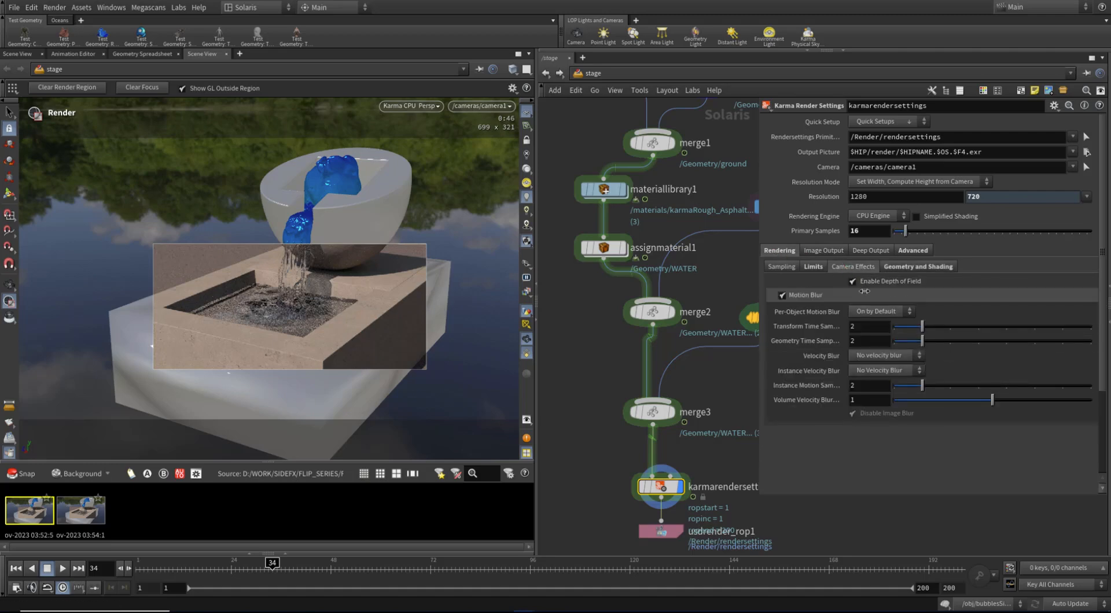
left_click(877, 356)
left_click(879, 380)
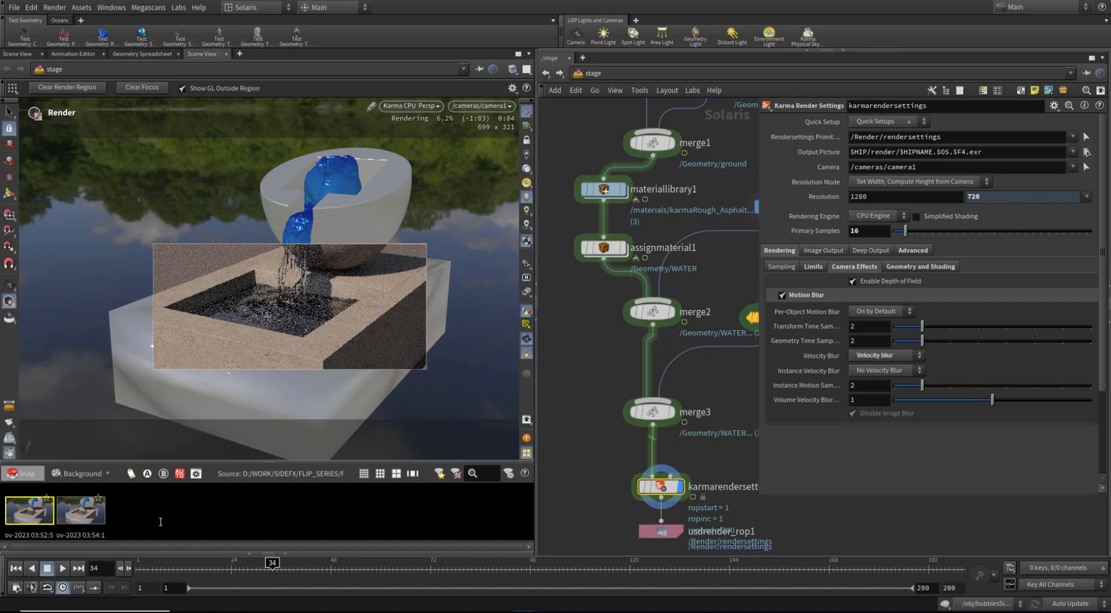
Inspect the snapshot of the velocity-blur render up close, delete that snapshot, and close the gallery window.
double_click(134, 517)
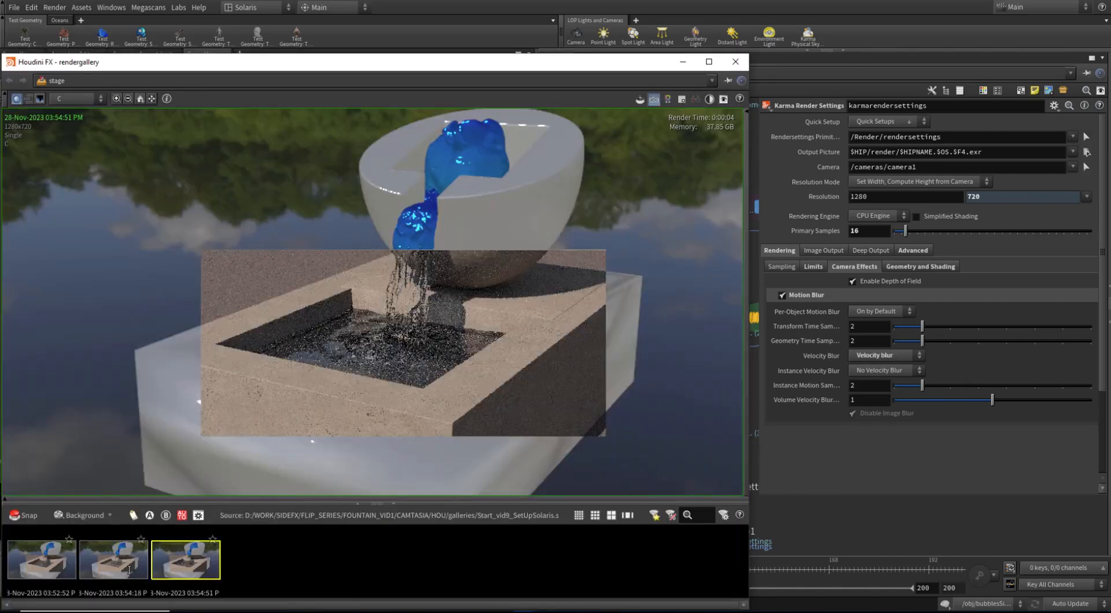
scroll(283, 457, "up", 3)
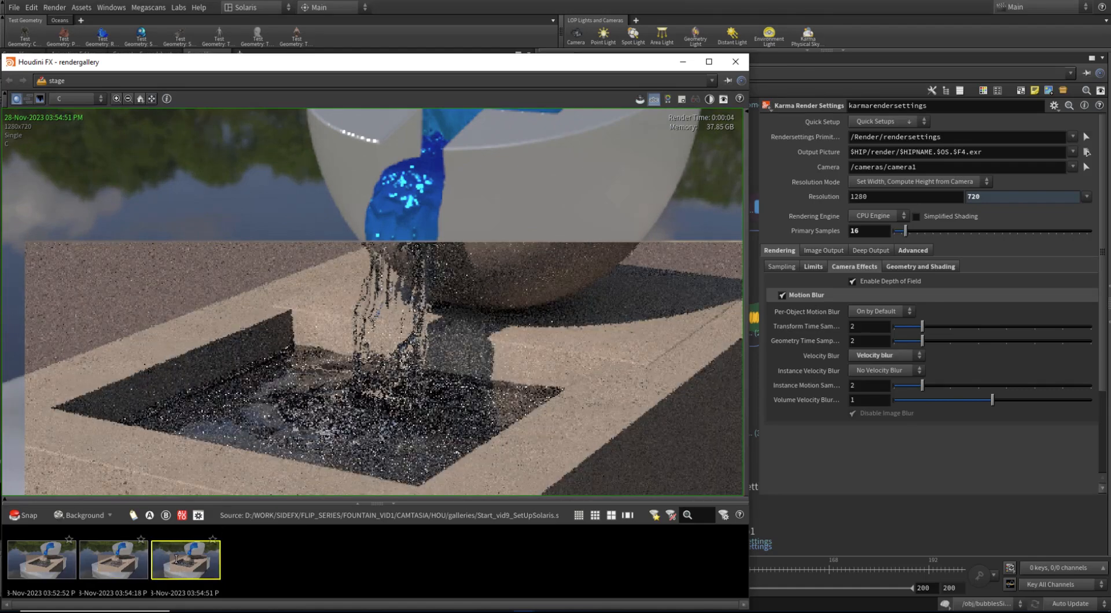
key("Delete")
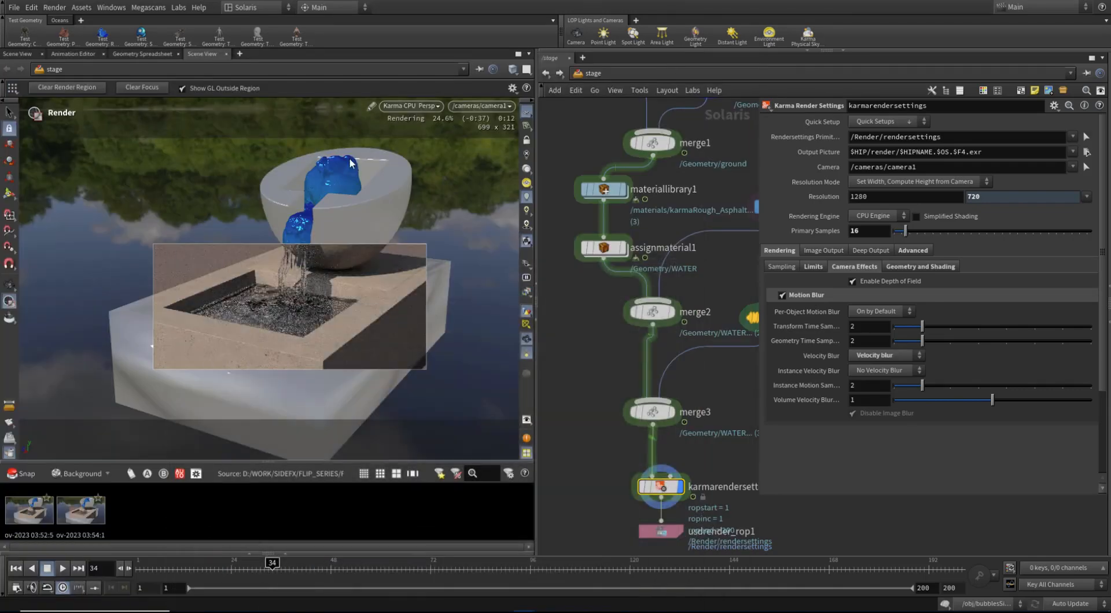
left_click(736, 61)
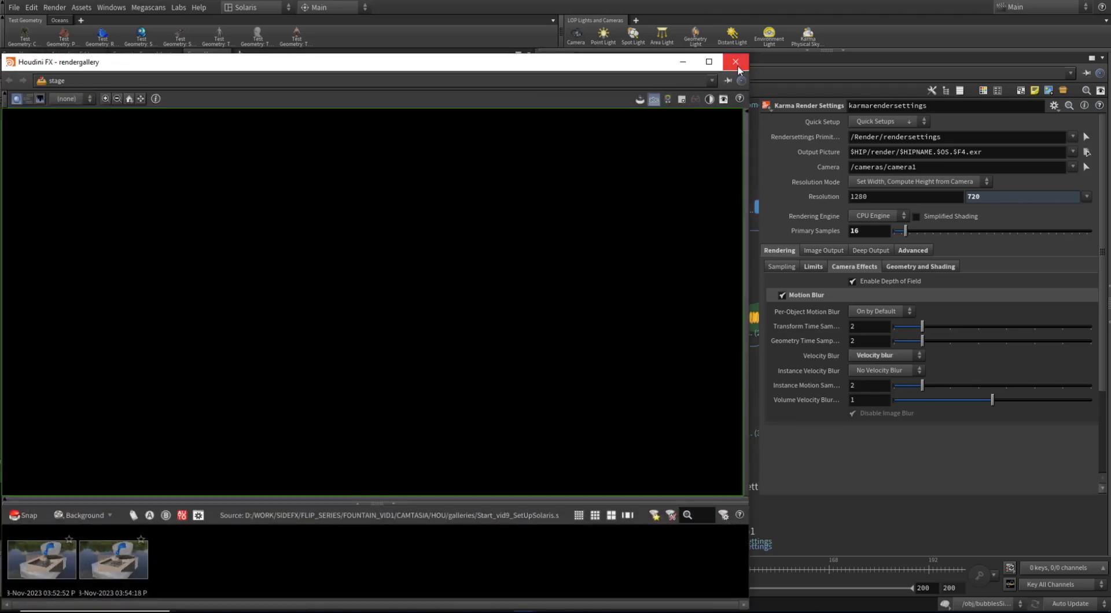
left_click(737, 62)
Add a Render Geometry Settings node and insert it between sceneimportall1 and merge1.
middle_click_drag(592, 327, 596, 390)
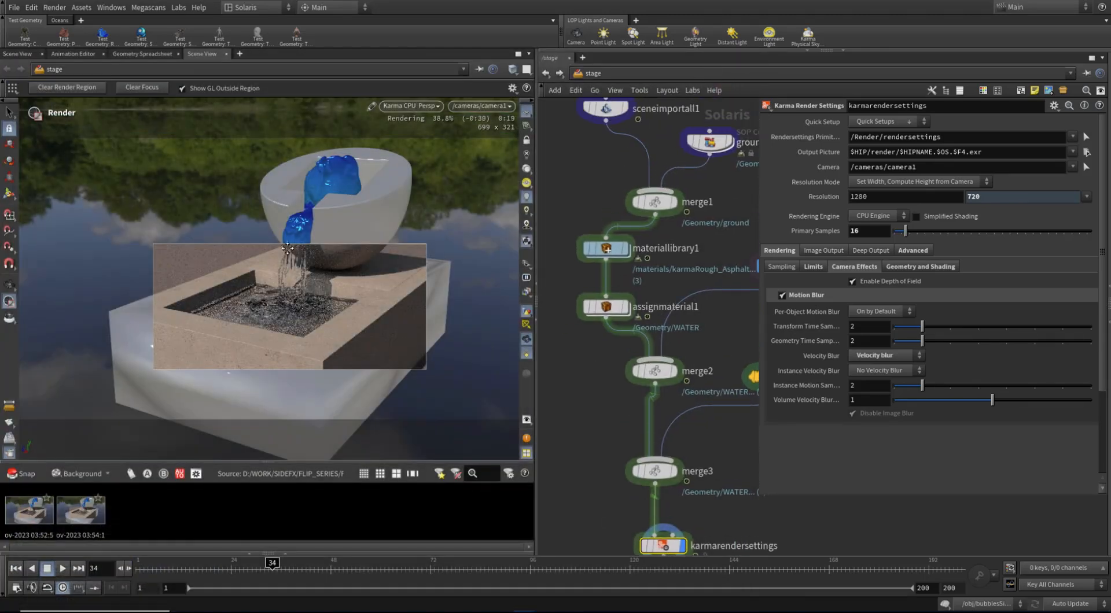
middle_click_drag(572, 168, 595, 259)
key("Tab")
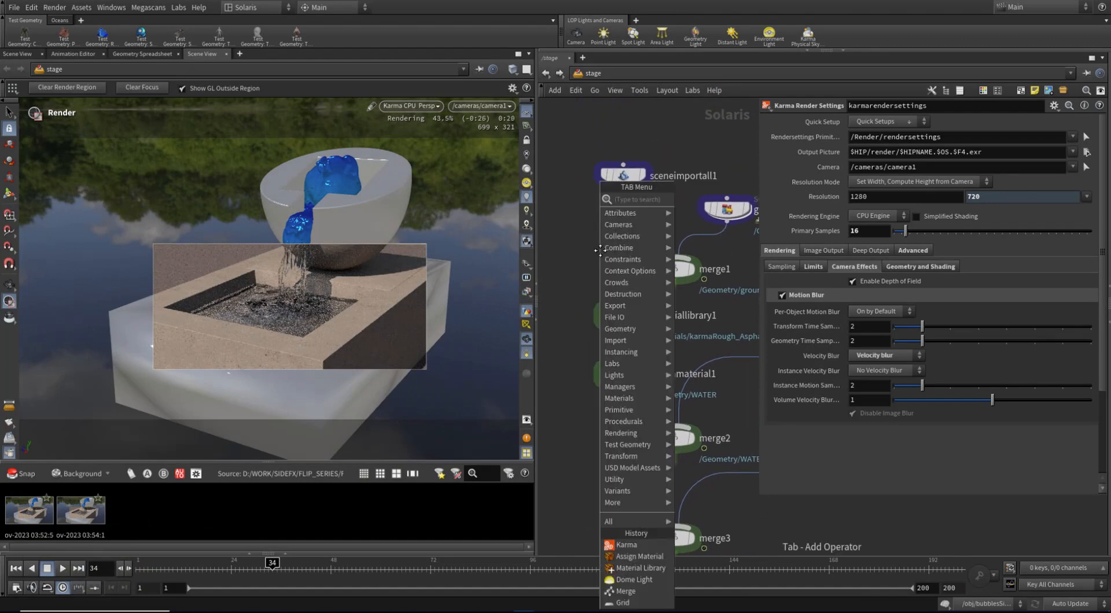
type("rege")
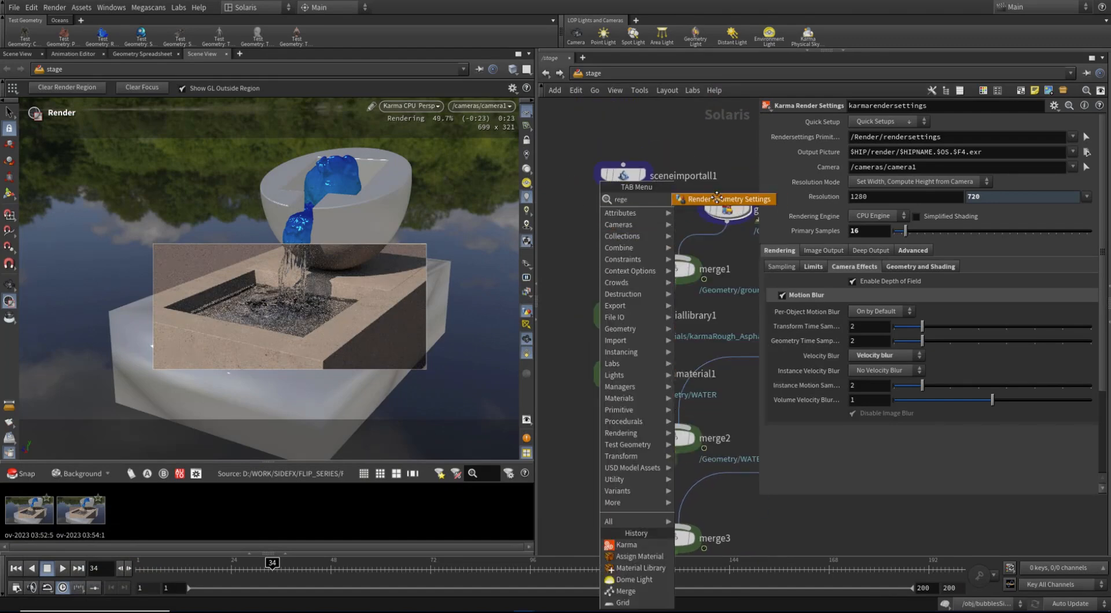
left_click(718, 200)
left_click(571, 222)
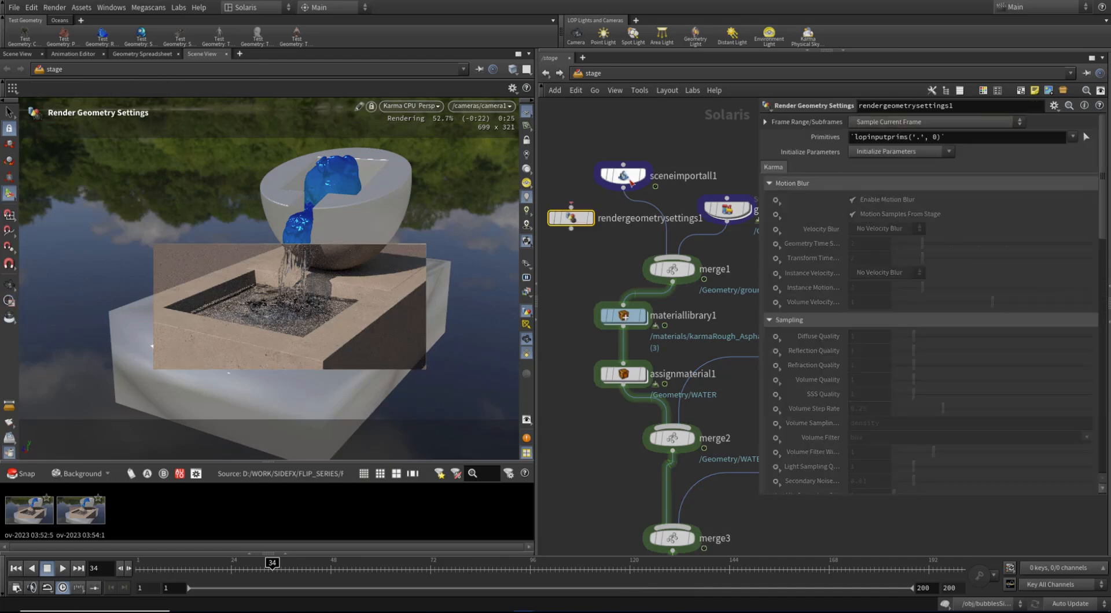
left_click_drag(571, 218, 603, 191)
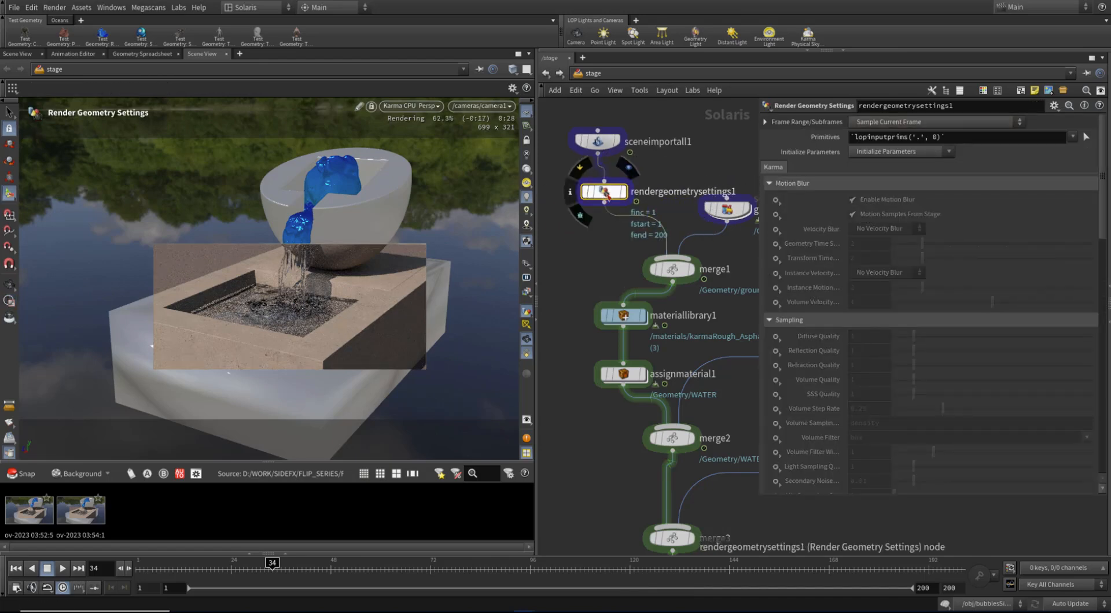
Replace the Render Geometry Settings node's primitives expression with the WATER primitive from the scene graph, /Geometry/WATER.
left_click(250, 553)
left_click_drag(954, 138, 854, 131)
scroll(73, 527, "down", 1)
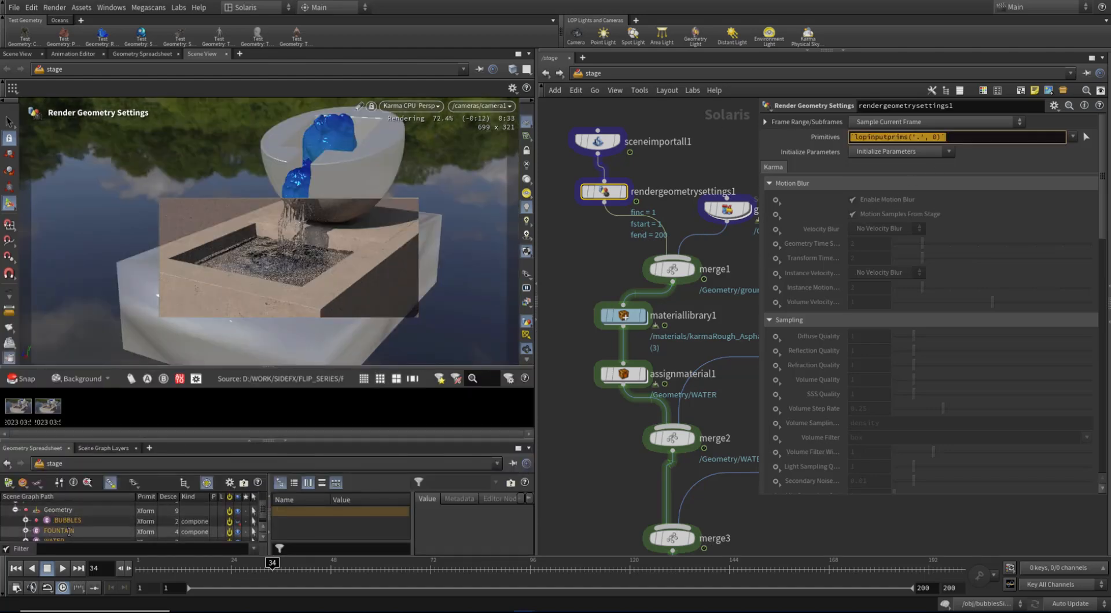
left_click_drag(54, 534, 920, 139)
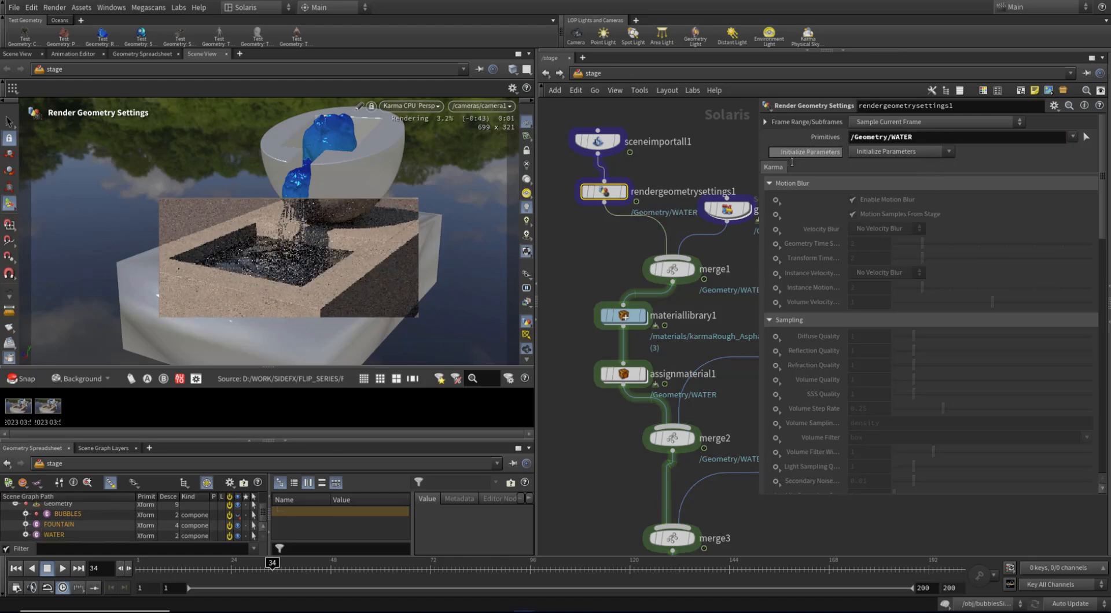
Activate the Velocity Blur parameter on the Render Geometry Settings node and set it to Velocity Blur.
left_click(774, 229)
left_click(782, 243)
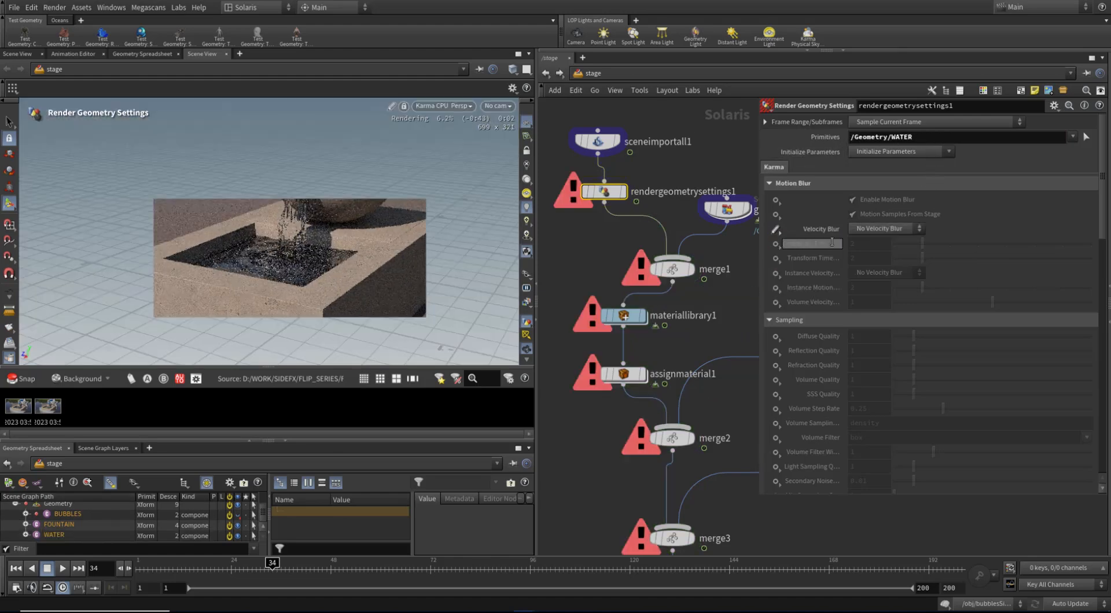
left_click(873, 228)
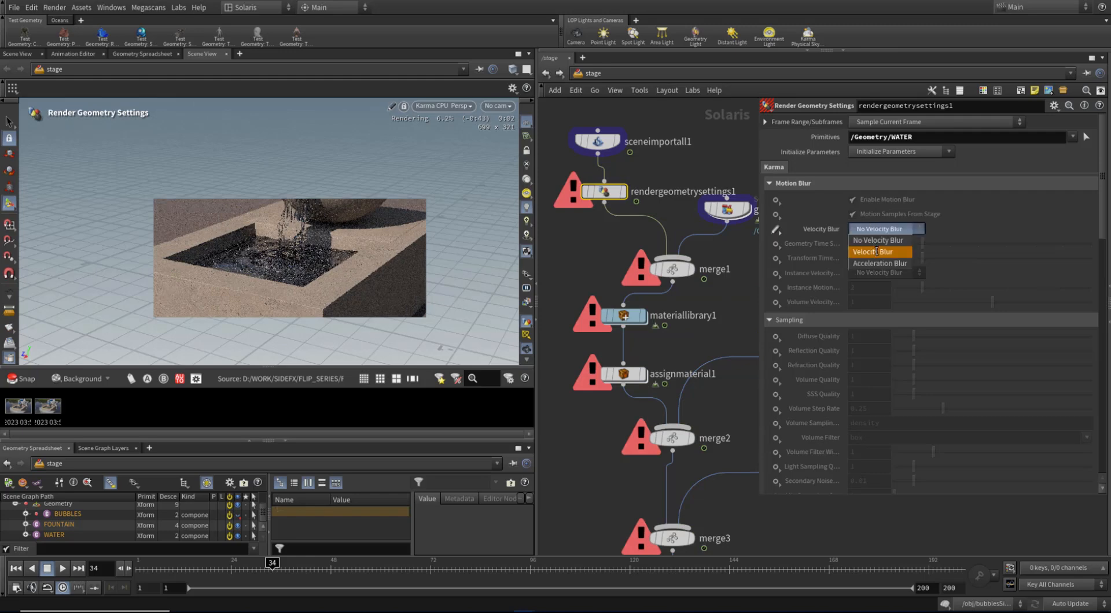
left_click(876, 252)
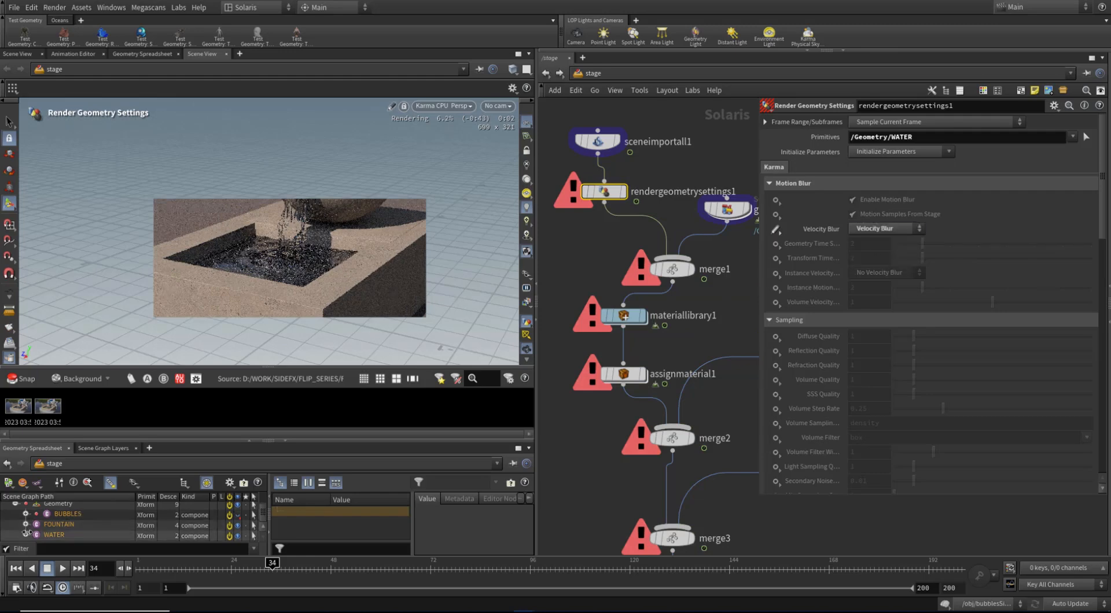
Expand WATER in the scene graph and set the Render Geometry Settings node's primitives to its surface mesh, /Geometry/WATER/surface.
left_click_drag(111, 439, 112, 367)
left_click(26, 486)
left_click(66, 496)
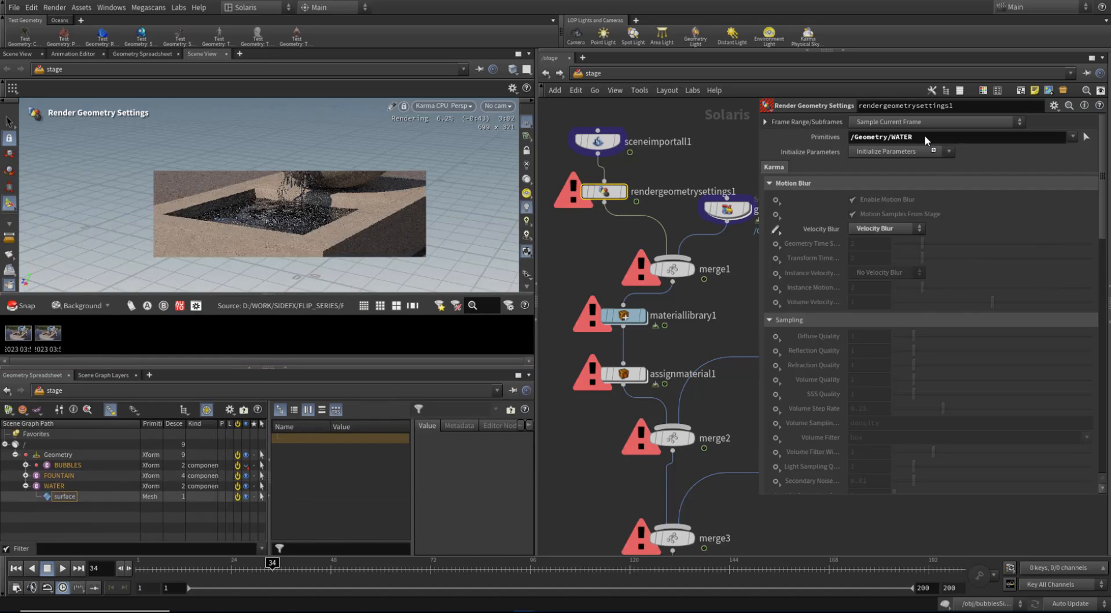
left_click_drag(926, 140, 927, 141)
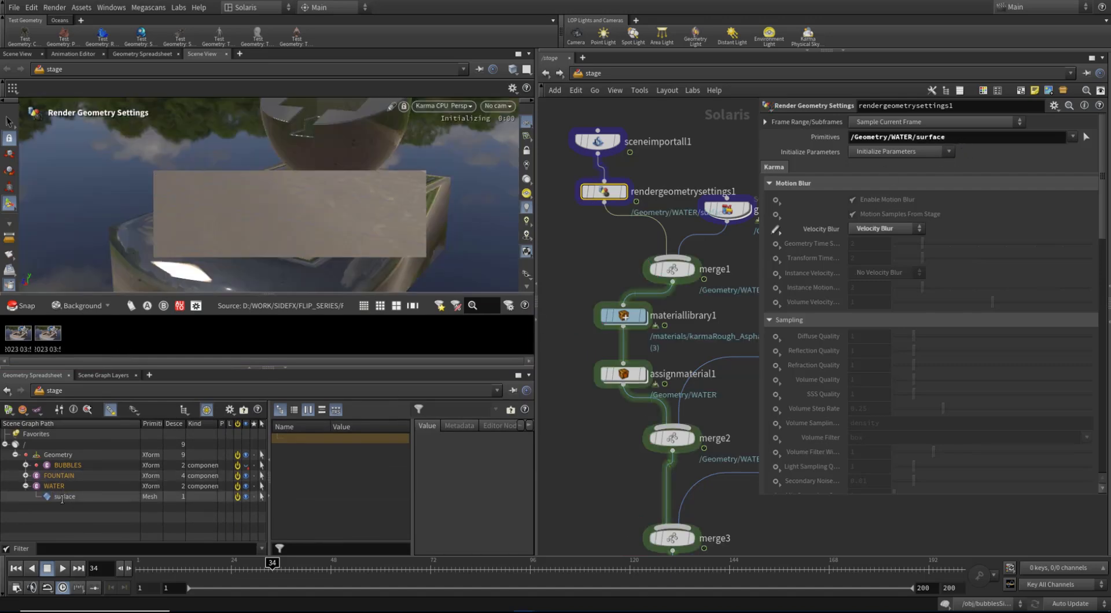
left_click(64, 497)
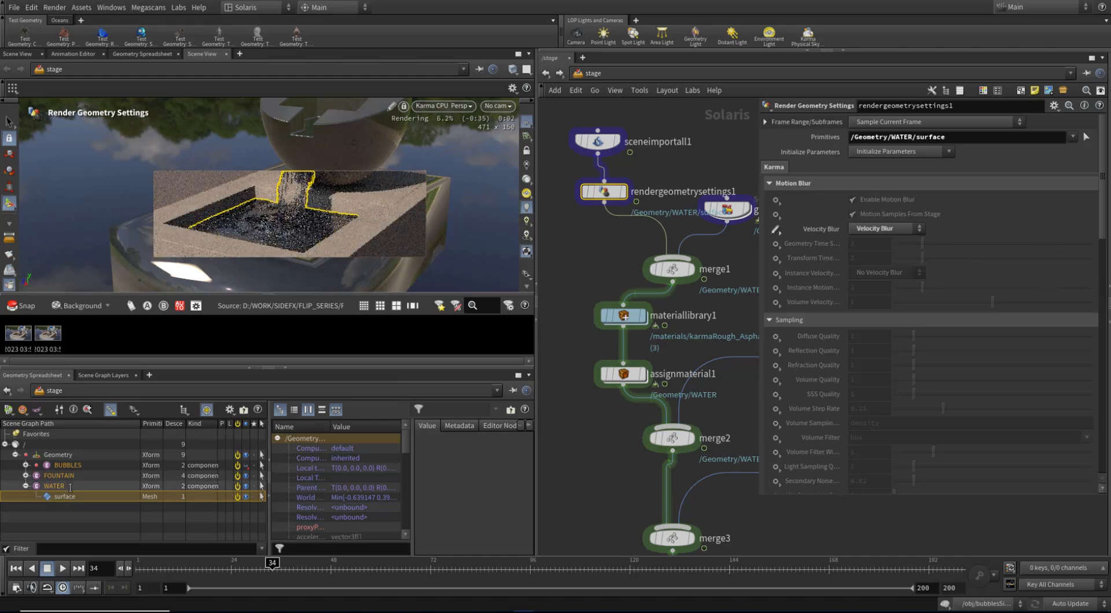
left_click(55, 486)
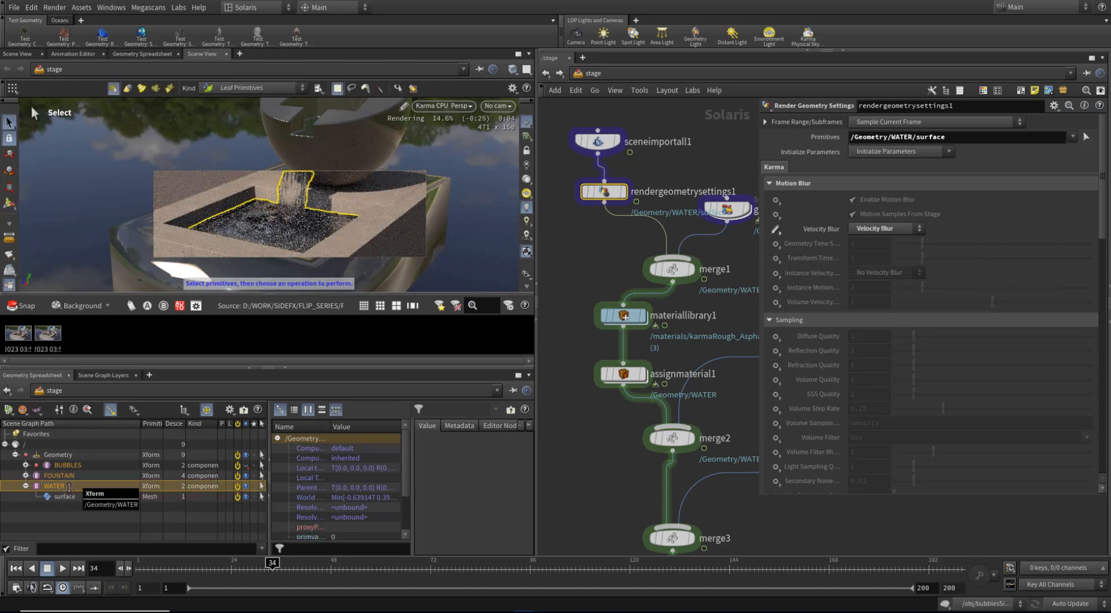
left_click(65, 497)
double_click(966, 140)
Display the karmarendersettings node's output and deselect the water surface in the scene graph.
left_click(672, 539)
middle_click_drag(607, 508, 608, 456)
left_click(672, 487)
scroll(582, 406, "up", 1)
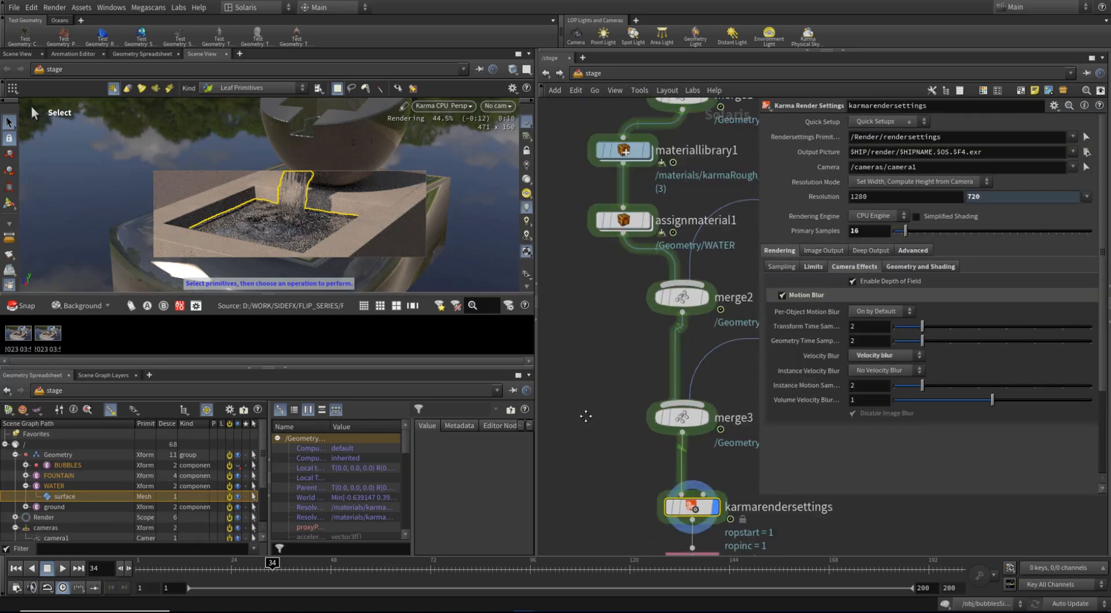
middle_click_drag(583, 407, 589, 434)
left_click(79, 495, "ctrl")
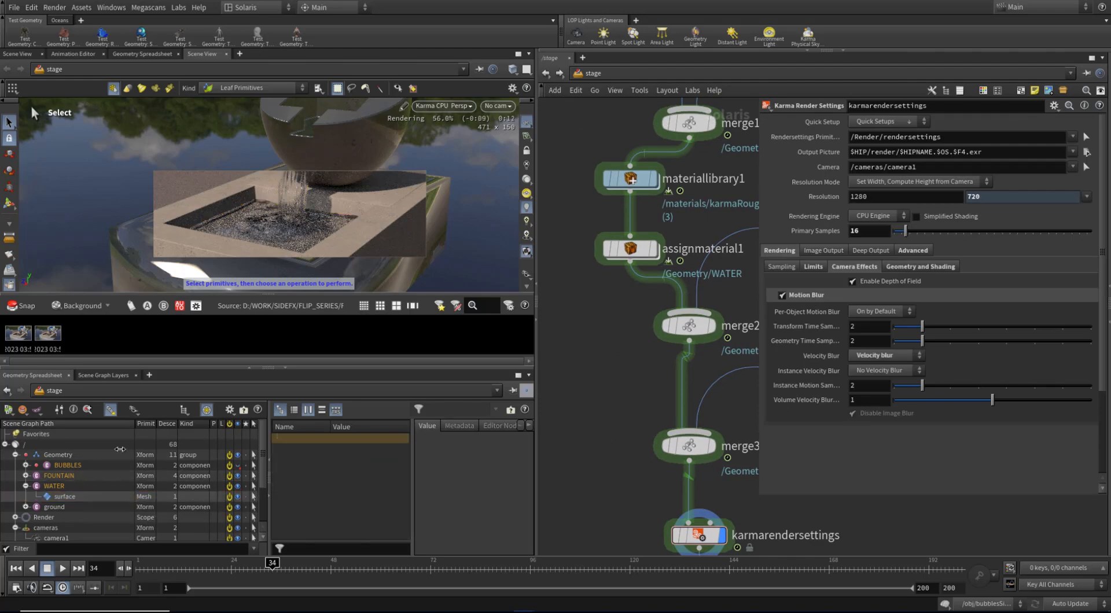
Look through /cameras/camera1 in the viewport and enlarge the view by collapsing the scene graph area.
left_click_drag(305, 368, 305, 419)
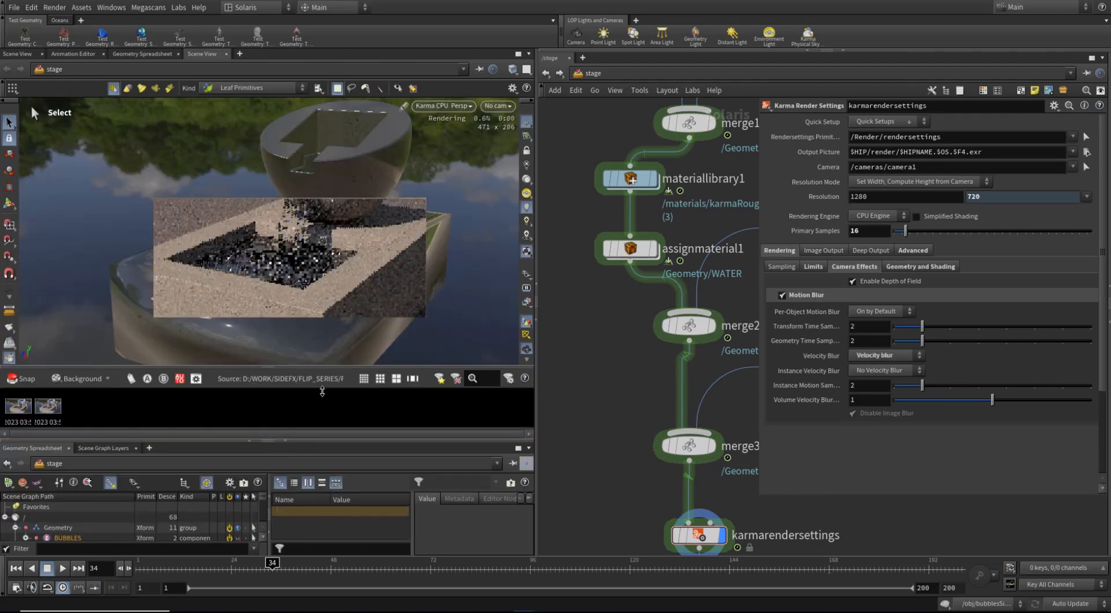
left_click(498, 106)
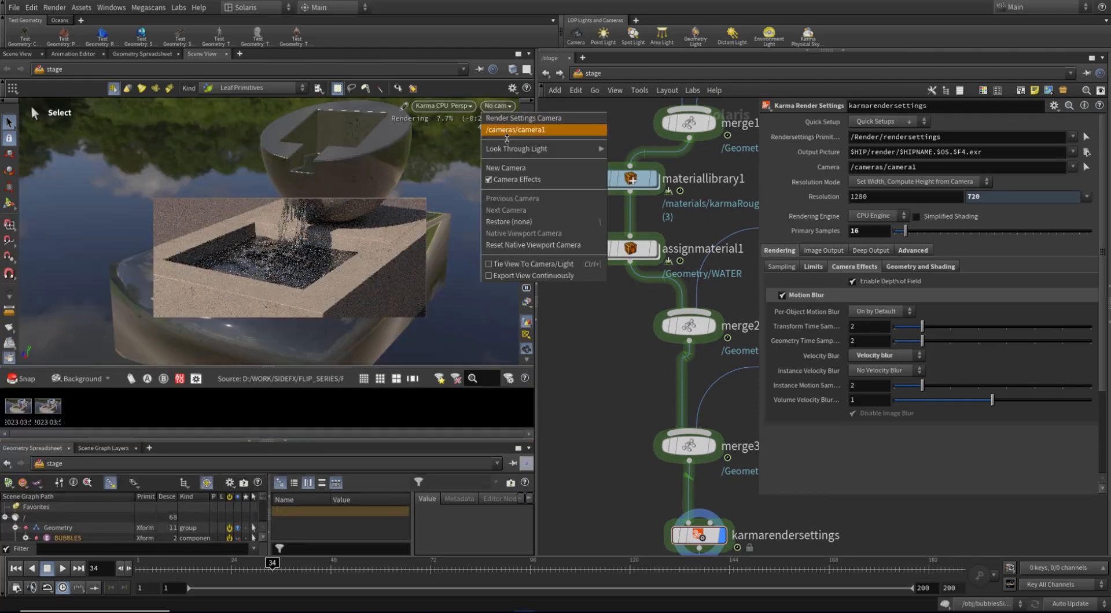
left_click(505, 131)
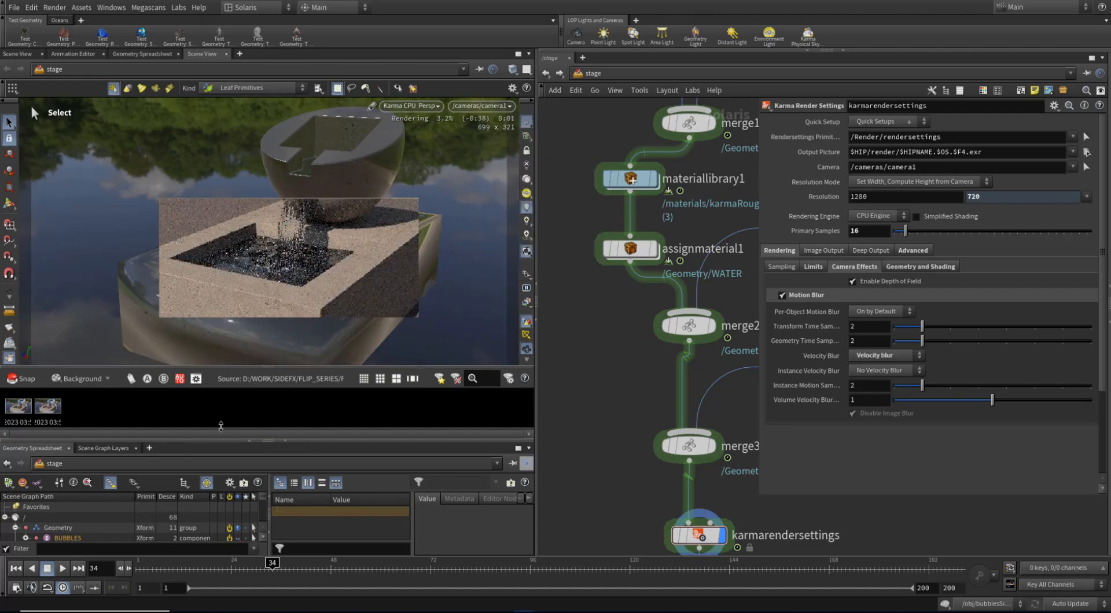
left_click(285, 441)
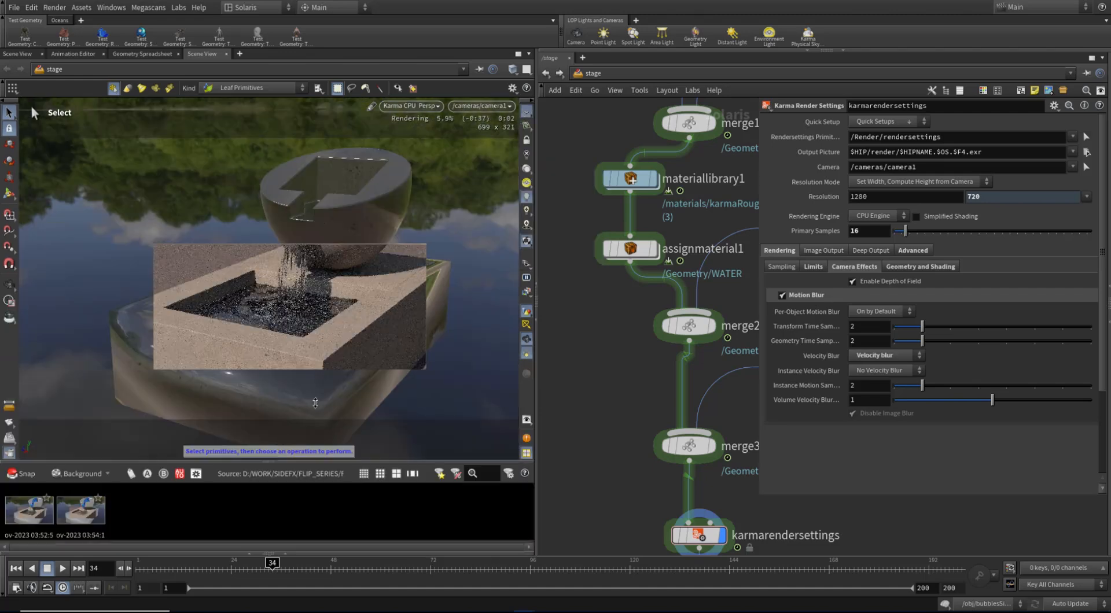
Take a snapshot of the early render, inspect the water up close in the gallery, and delete that snapshot.
left_click(20, 473)
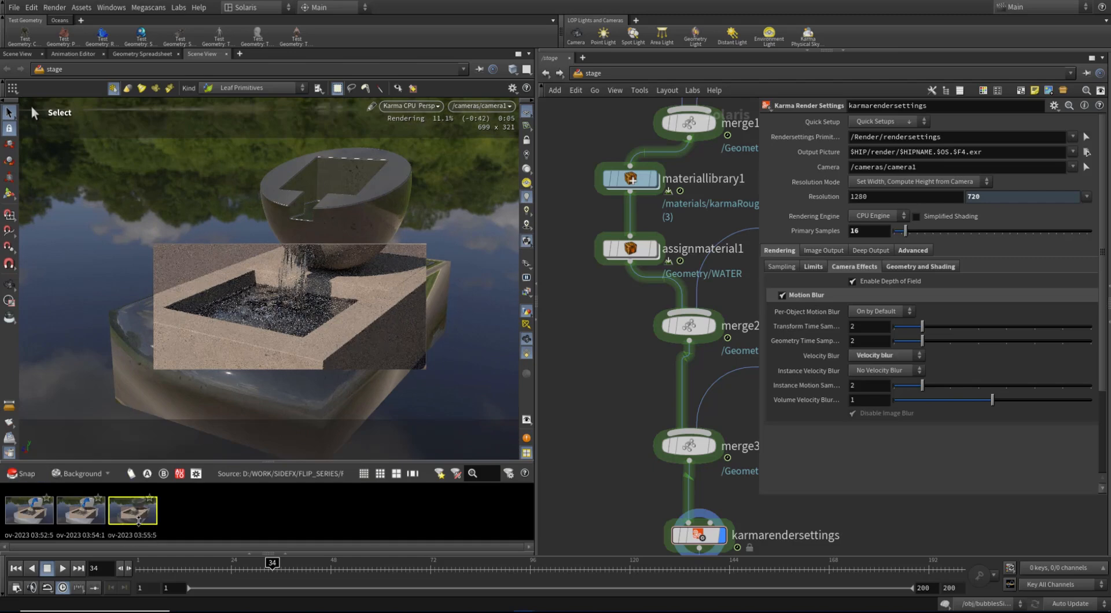
double_click(139, 520)
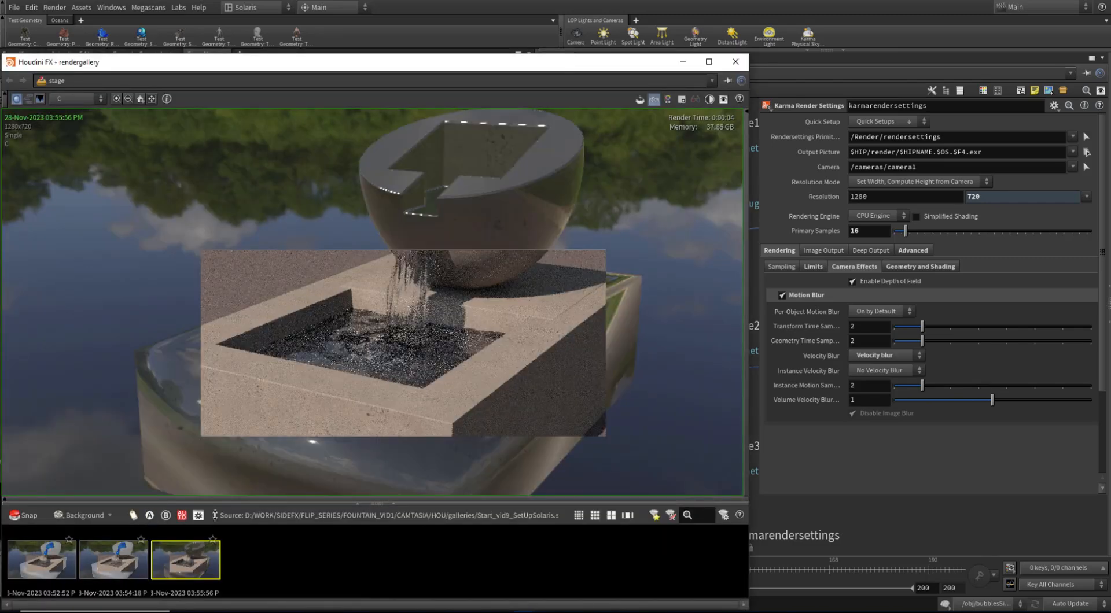
scroll(433, 293, "up", 3)
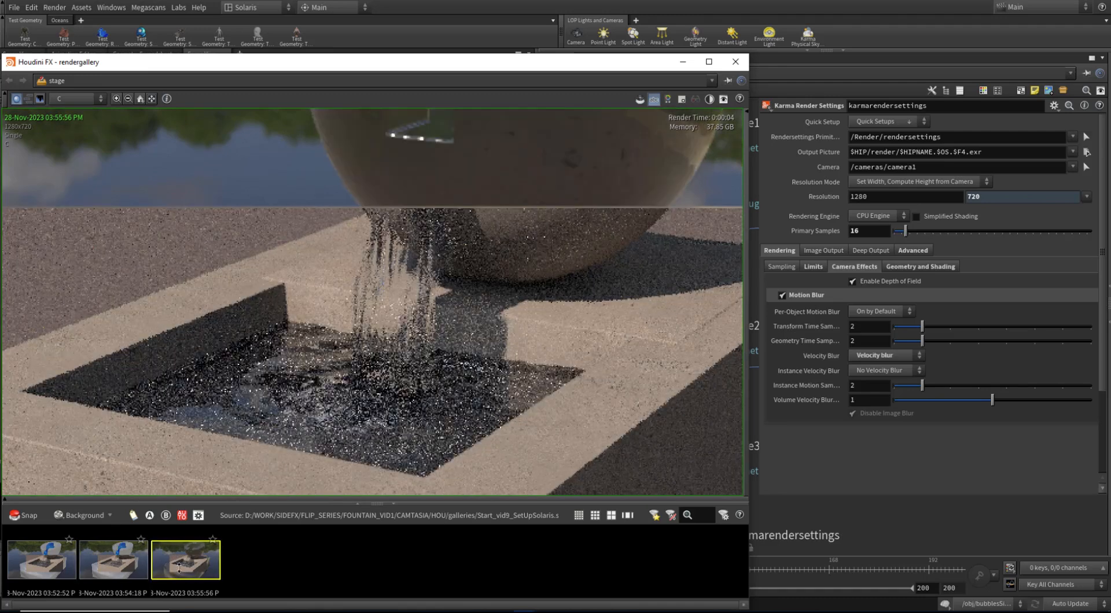
left_click(736, 61)
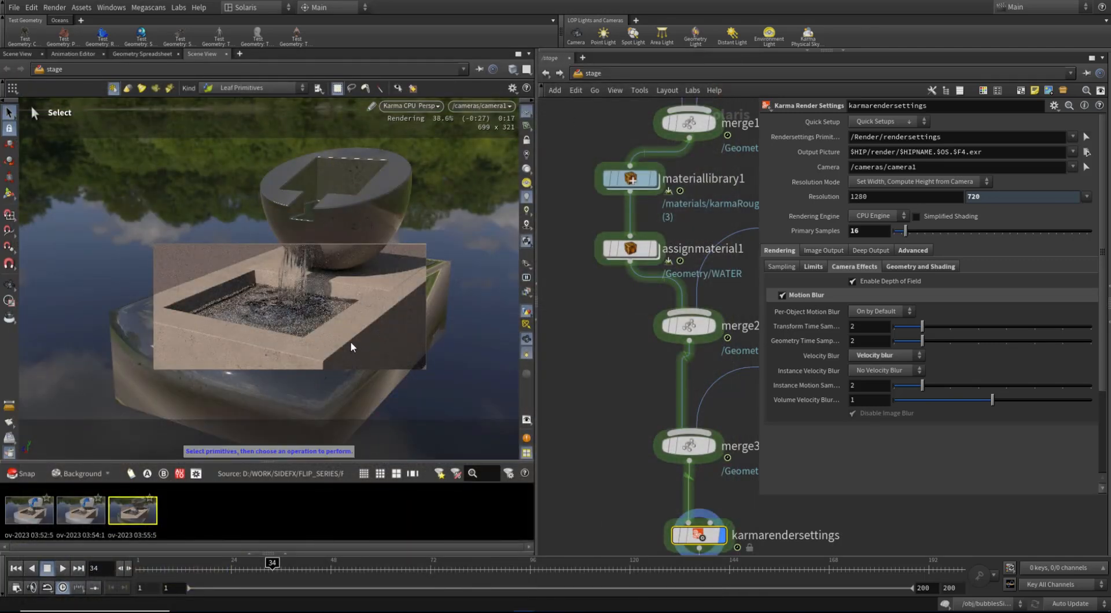
key("Delete")
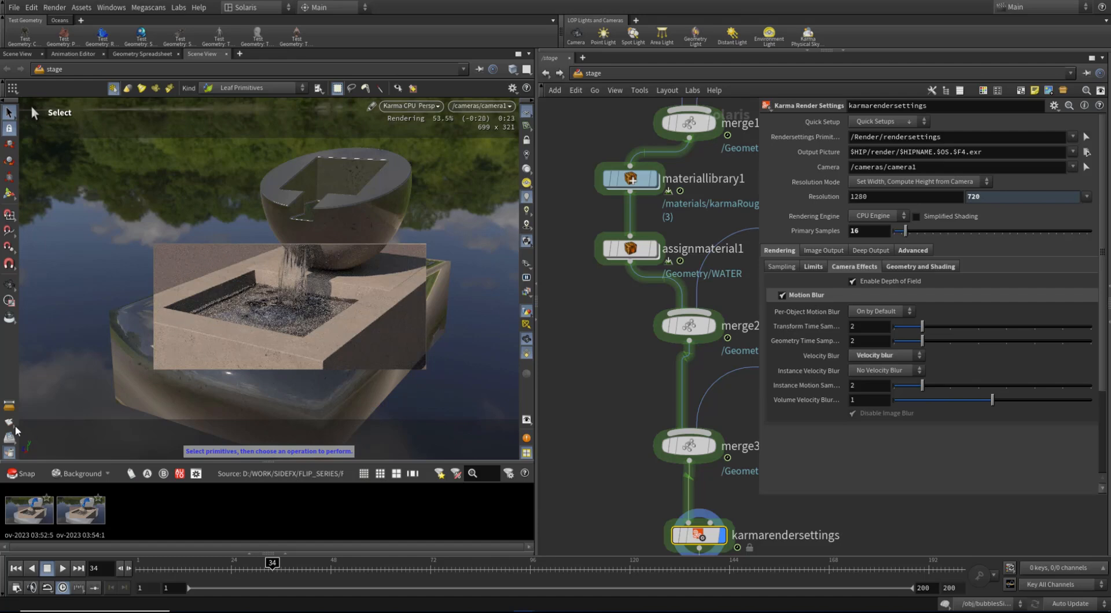
Take a new snapshot of the further refined CPU render and compare it with the previous snapshot in the gallery.
left_click(23, 474)
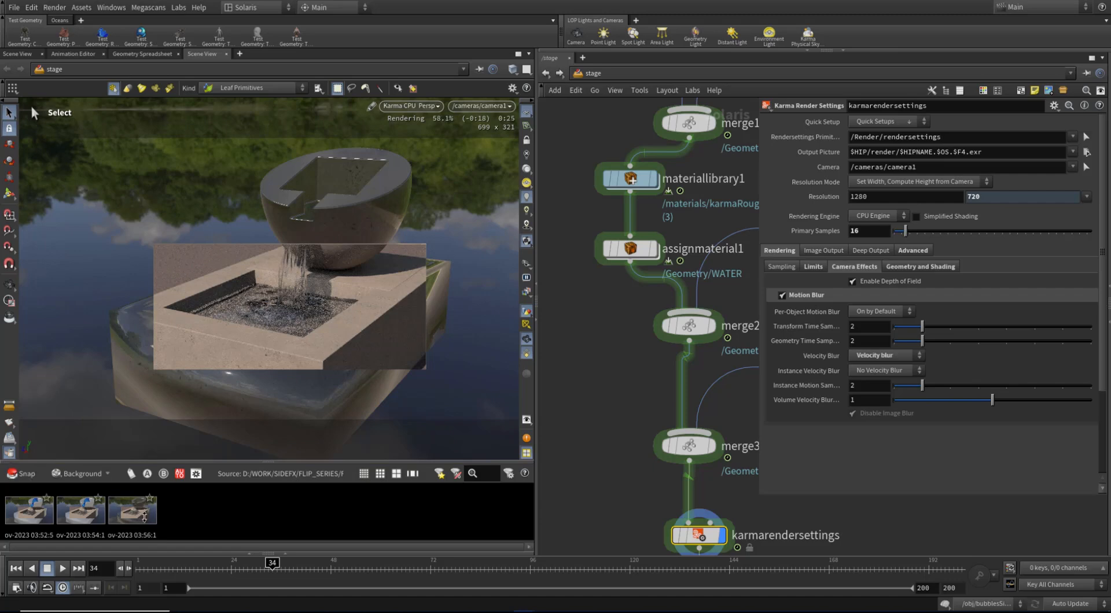
double_click(144, 518)
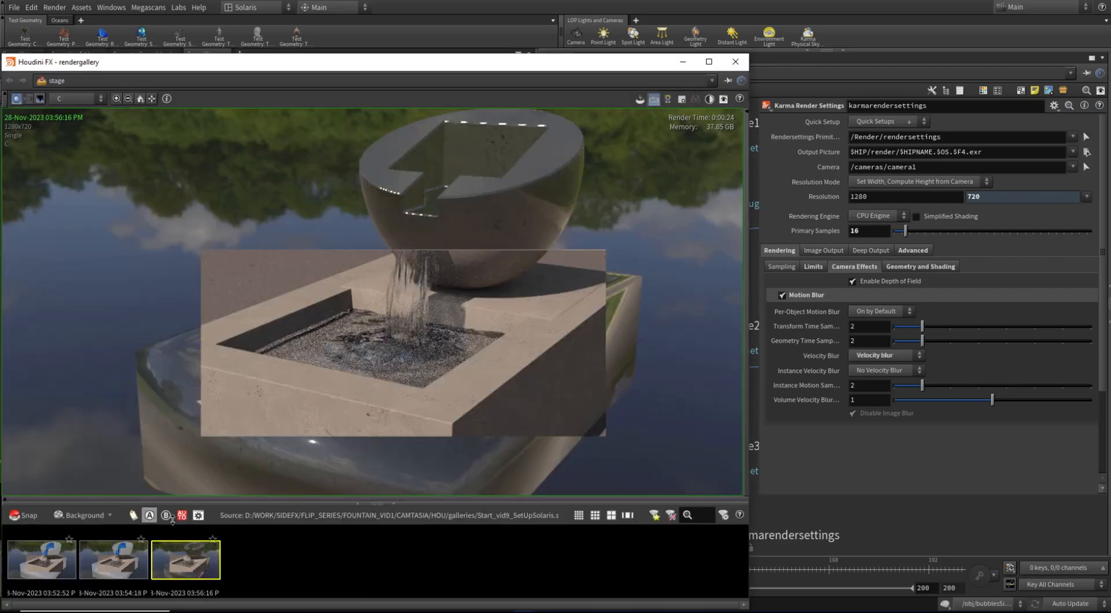
left_click(126, 565)
left_click(733, 66)
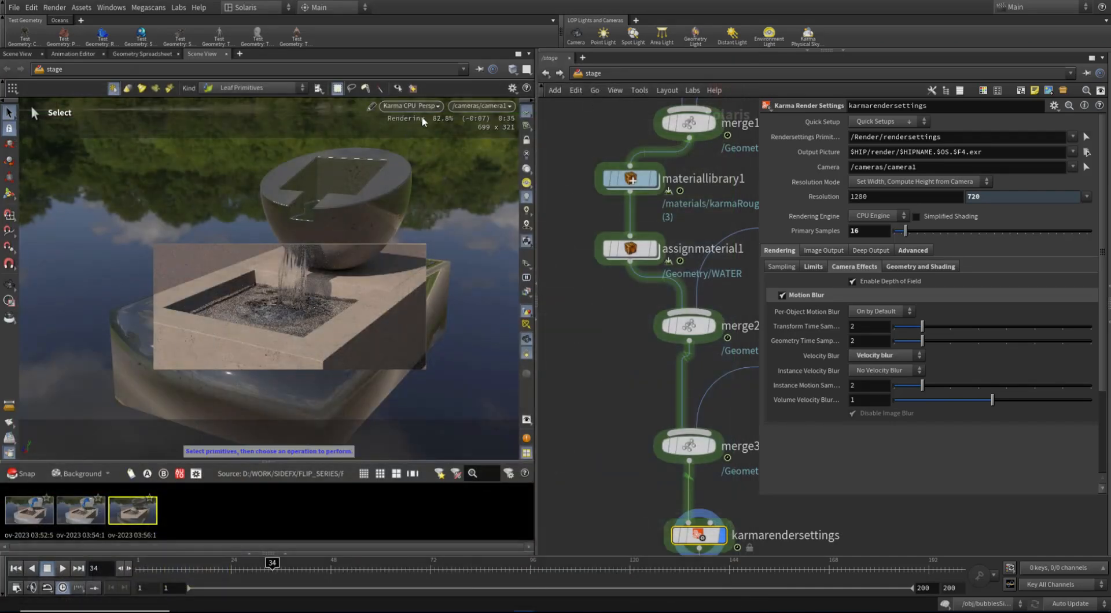
Set the Karma render settings' rendering engine to XPU and switch the viewport renderer to Karma XPU.
left_click(411, 106)
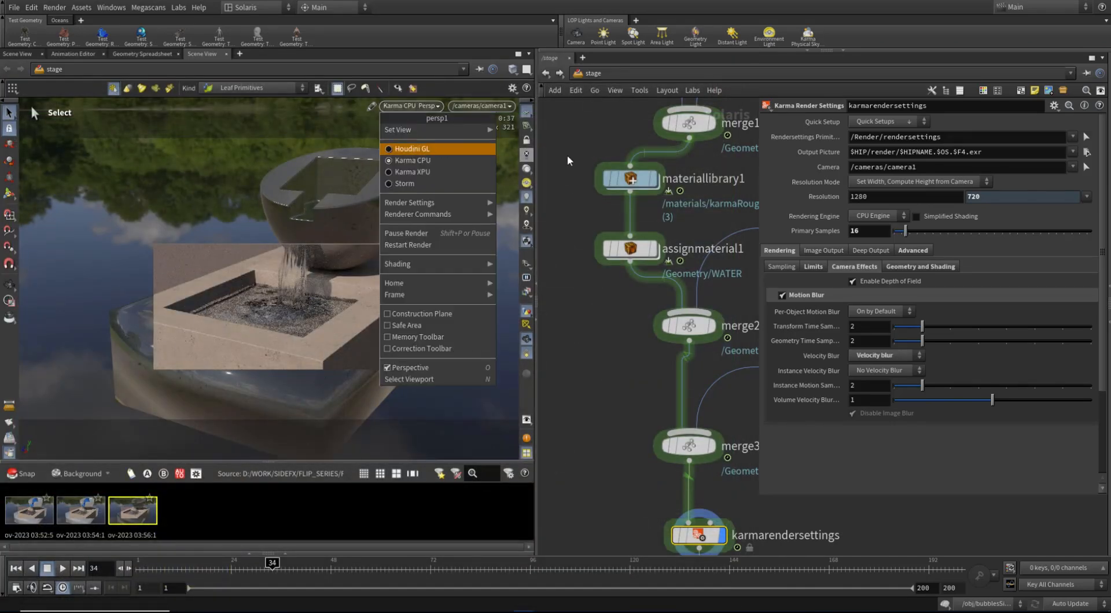
left_click(572, 139)
middle_click_drag(606, 445, 576, 288)
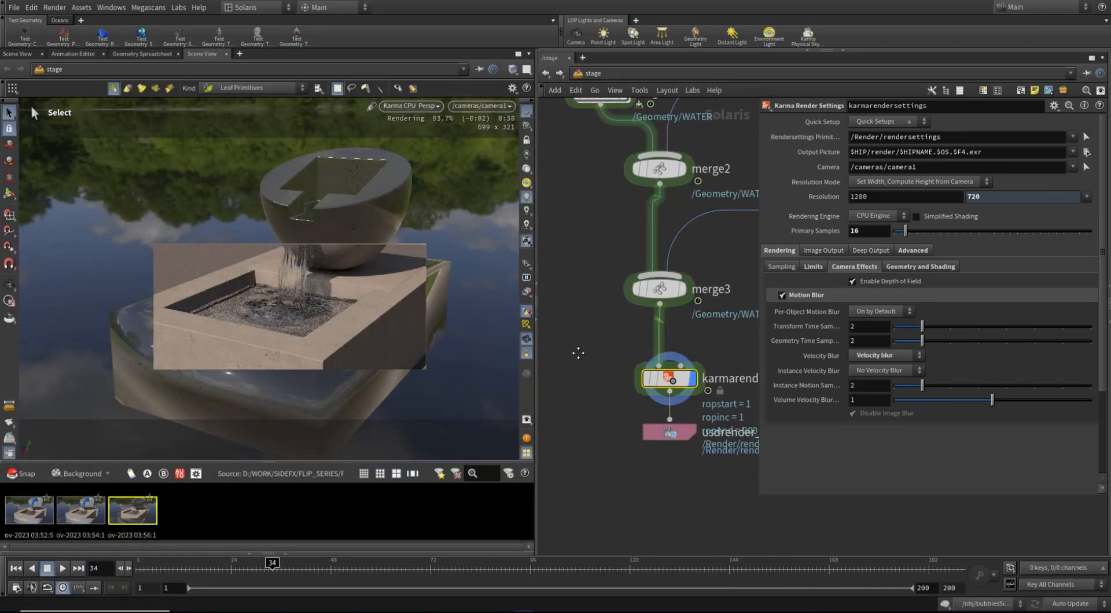
left_click(877, 215)
left_click(874, 231)
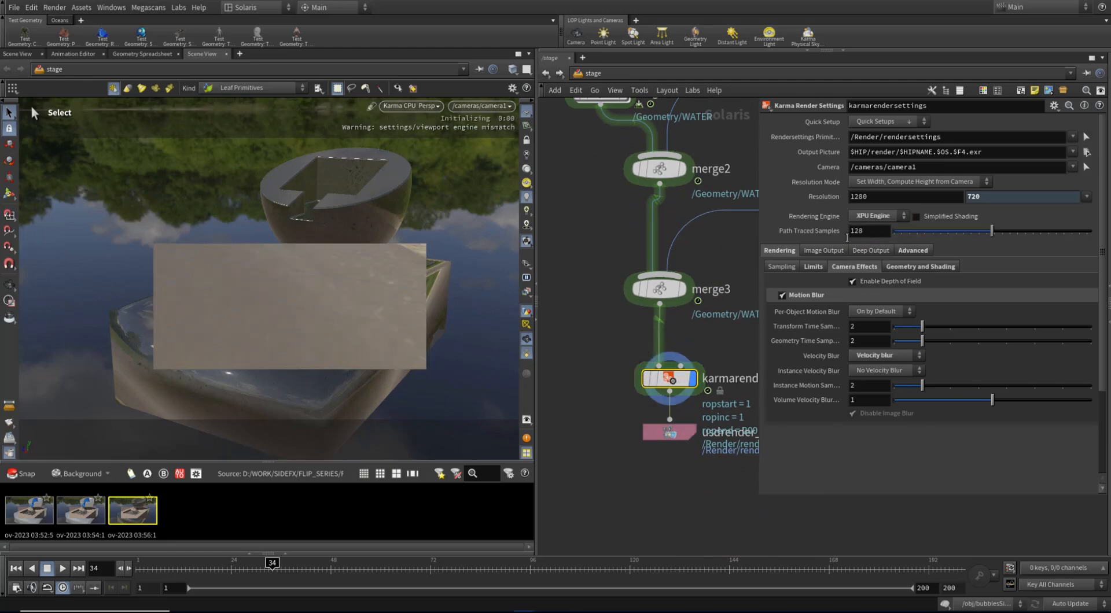
left_click(411, 106)
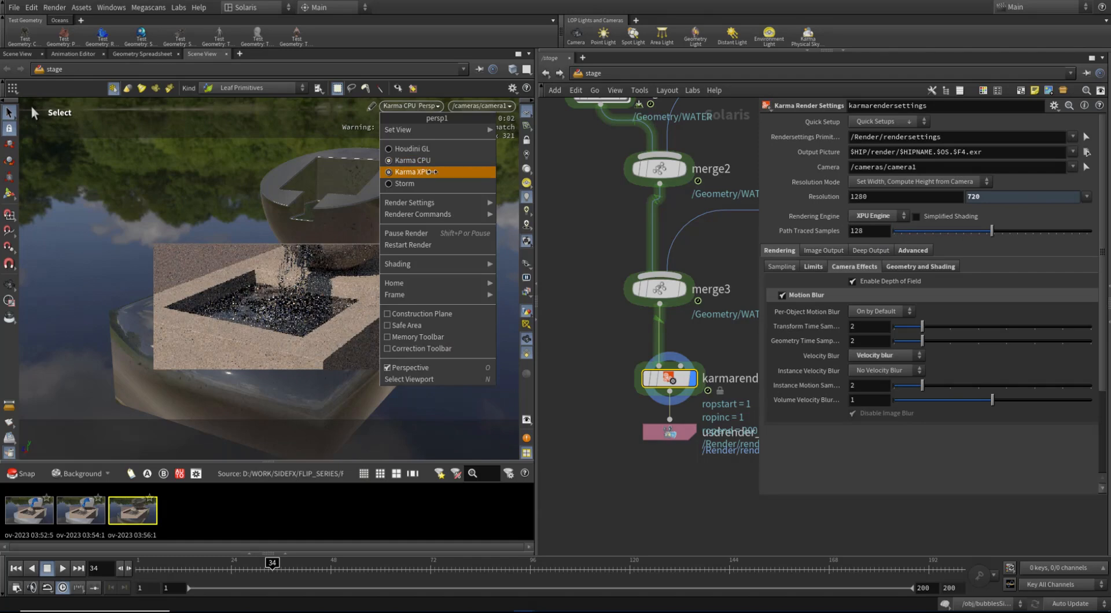
left_click(431, 172)
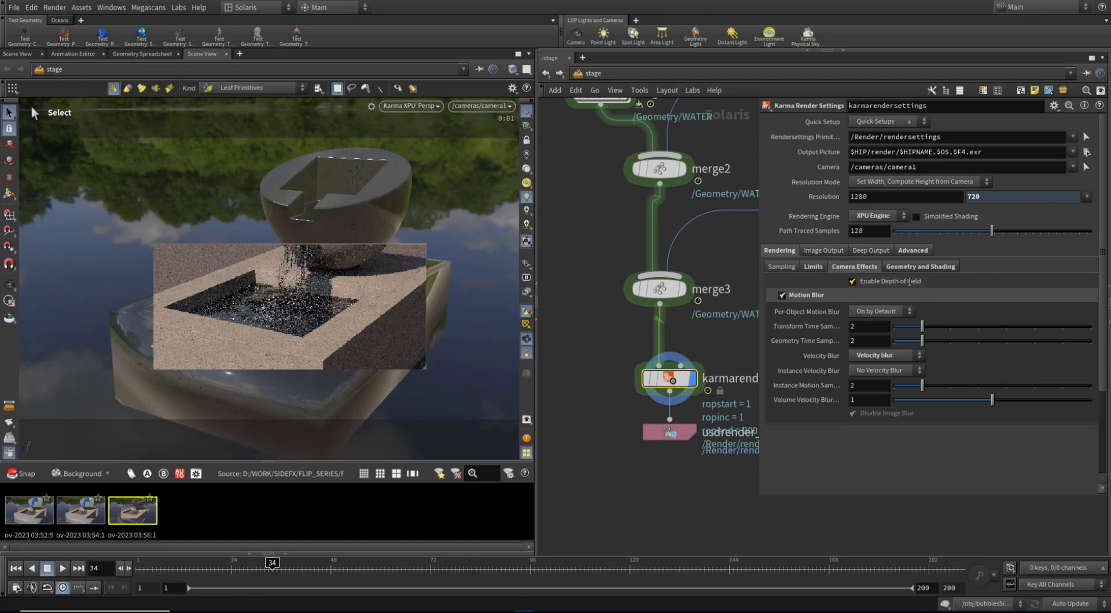
Review the Geometry and Shading, Advanced and Sampling parameters of the Karma render settings for the XPU engine.
left_click(935, 267)
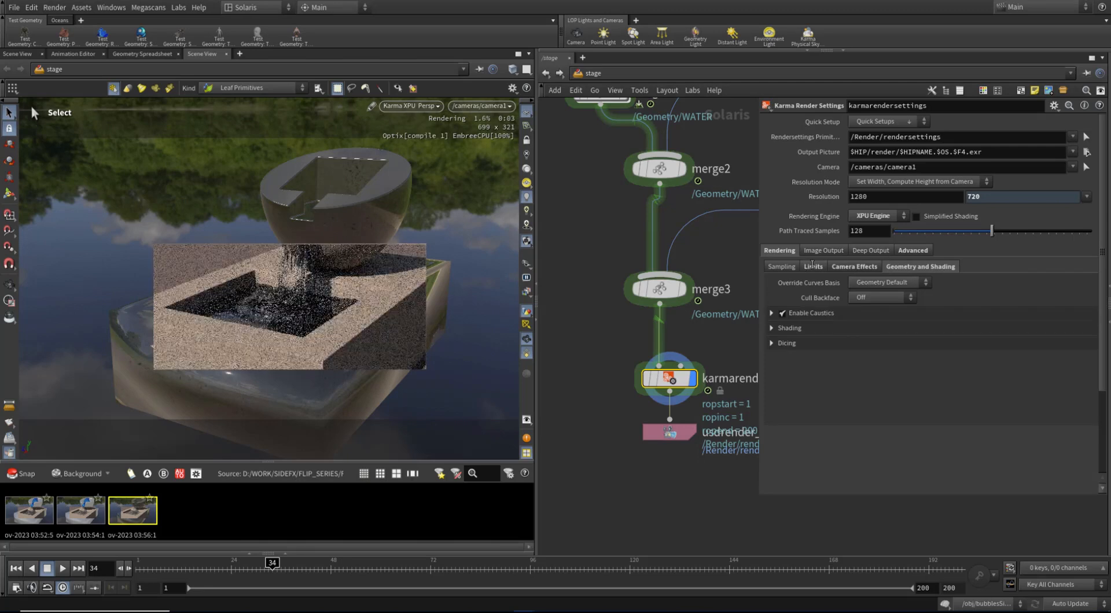
left_click(913, 251)
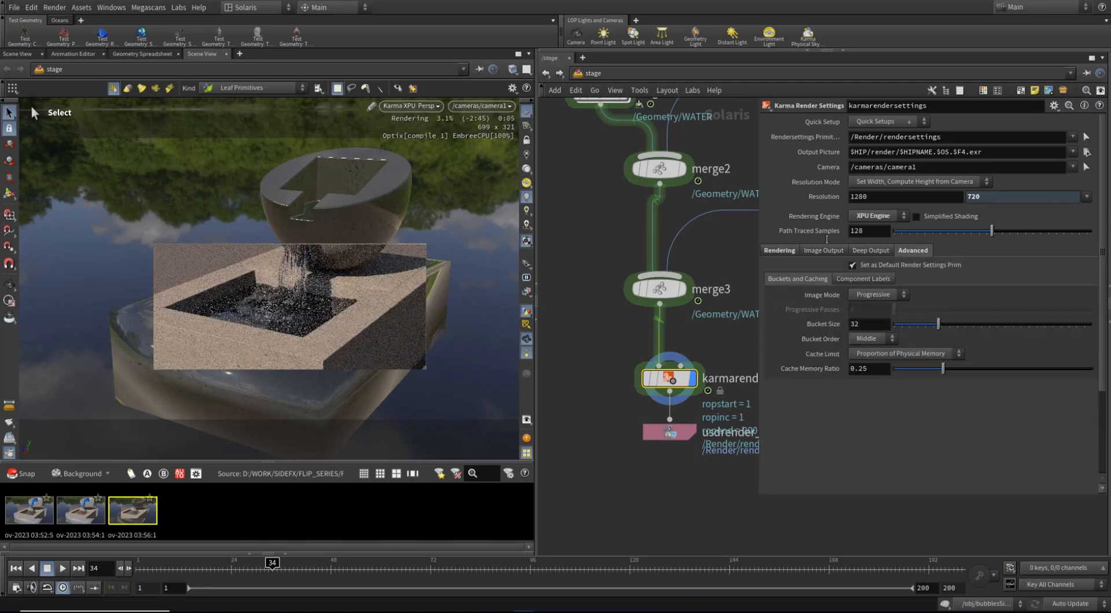
left_click(784, 250)
left_click(794, 266)
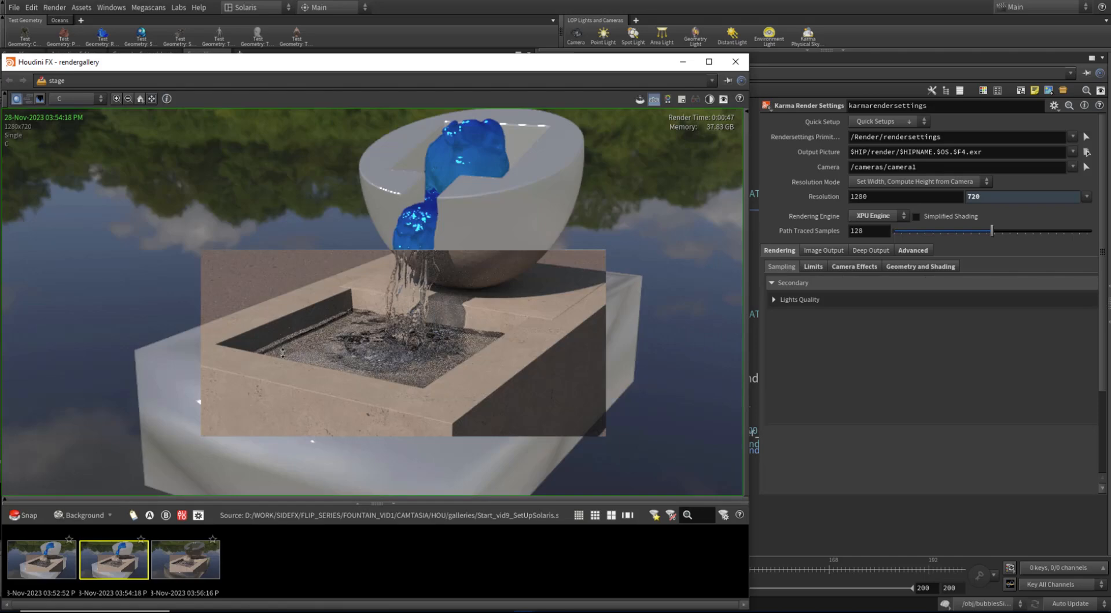
Compare the two oldest snapshots up close in the gallery and move the gallery window aside.
scroll(313, 348, "up", 3)
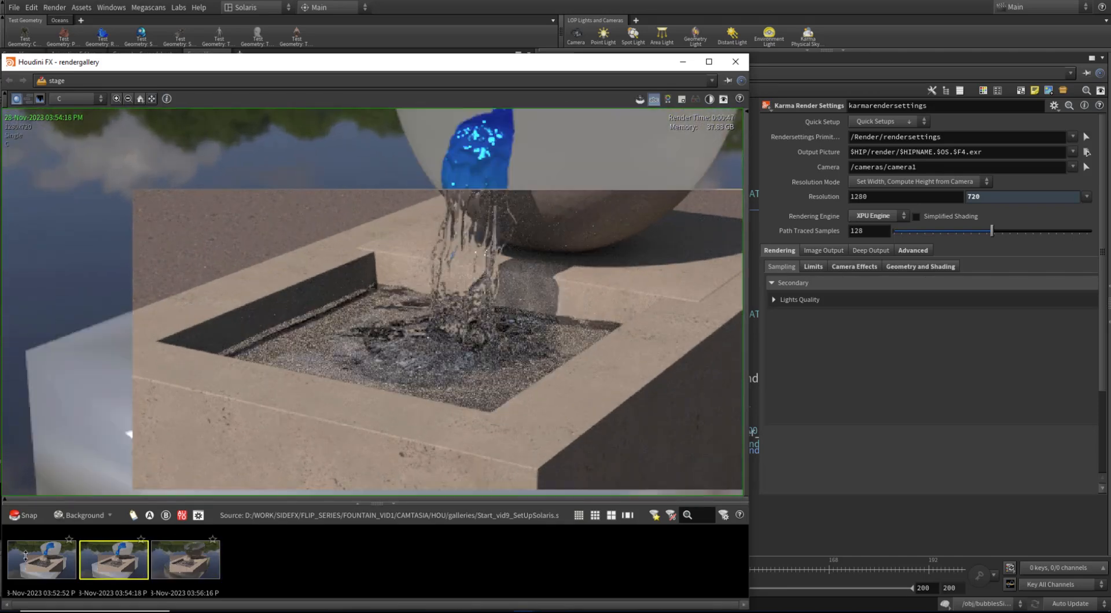
left_click(73, 573)
left_click_drag(330, 66, 613, 31)
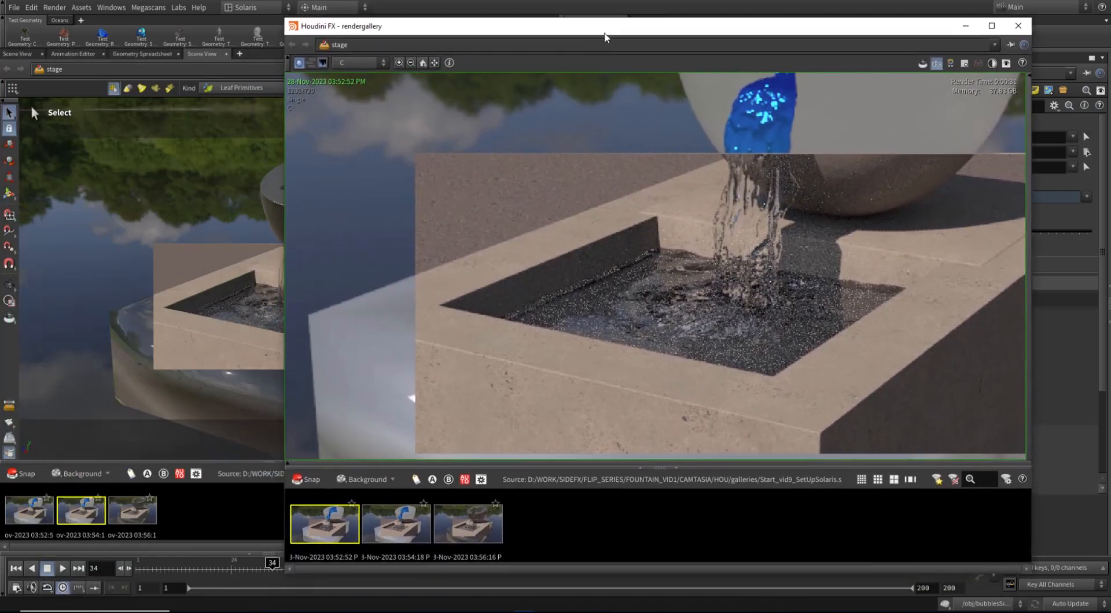
Take a snapshot of the XPU render, switch between it and the CPU snapshots to compare, and close the gallery.
left_click(311, 480)
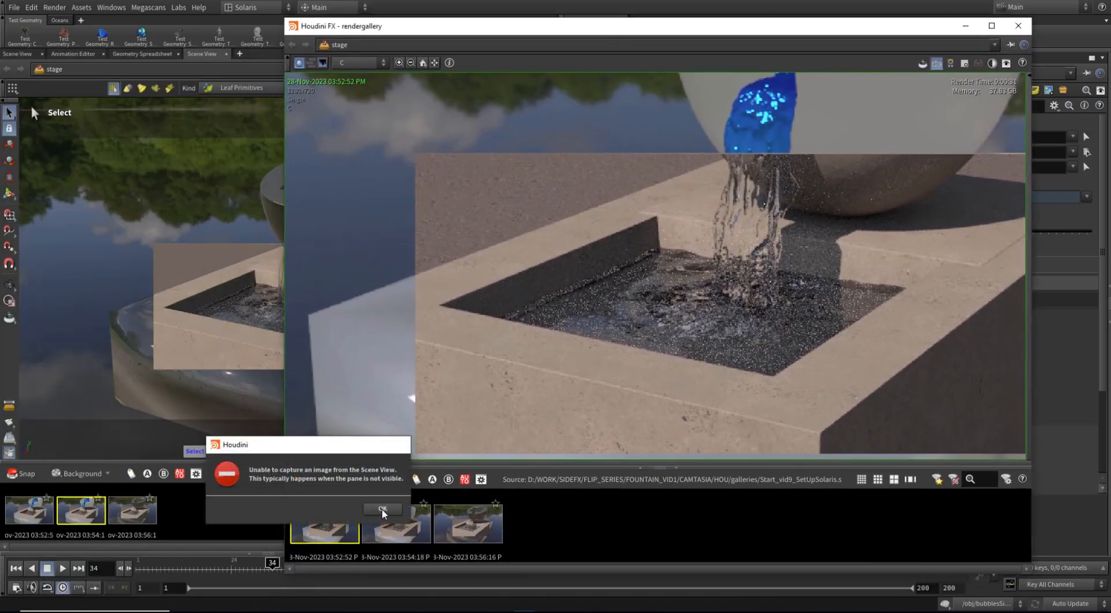
left_click(552, 534)
left_click(488, 535)
left_click(528, 535)
left_click(494, 536)
left_click(546, 534)
left_click(349, 538)
left_click(556, 540)
left_click(480, 541)
left_click(530, 541)
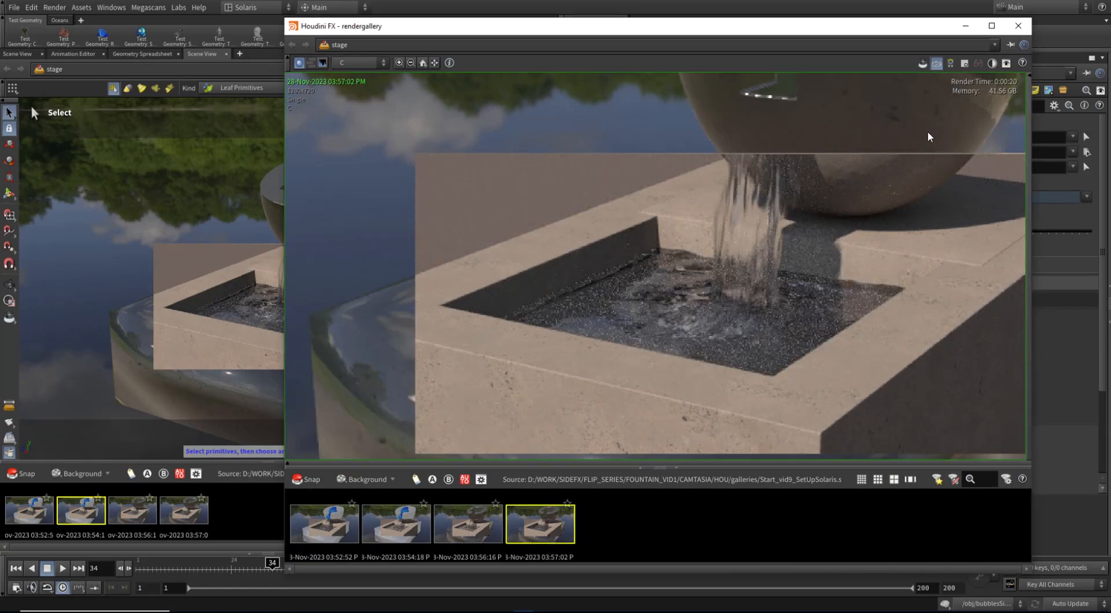
left_click(1018, 25)
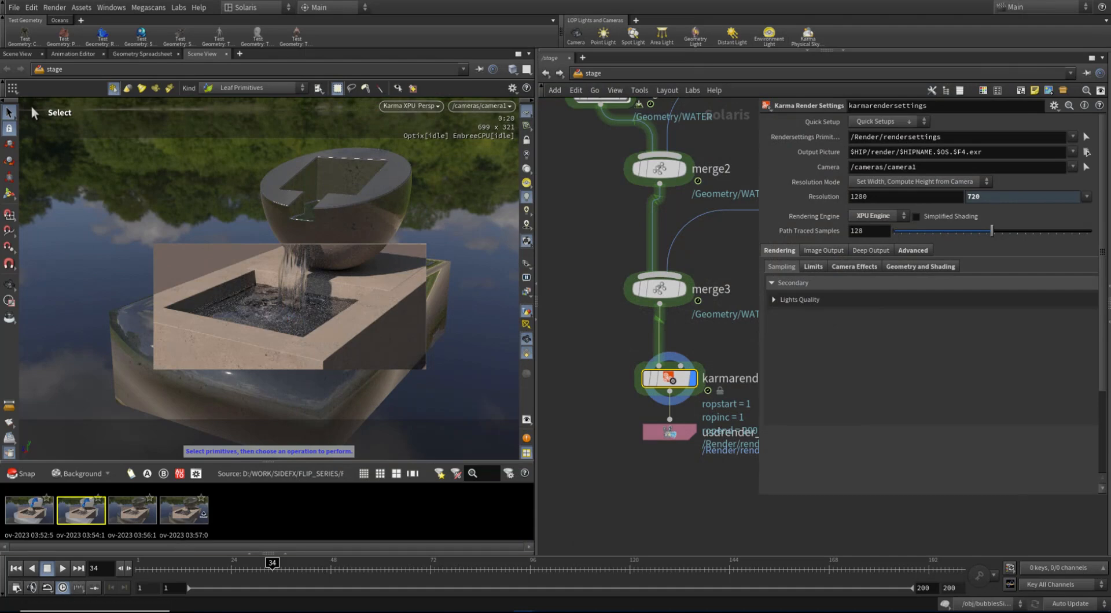
Reopen the XPU snapshot, examine its water blur and noise up close, and close the gallery.
double_click(184, 510)
scroll(381, 360, "up", 2)
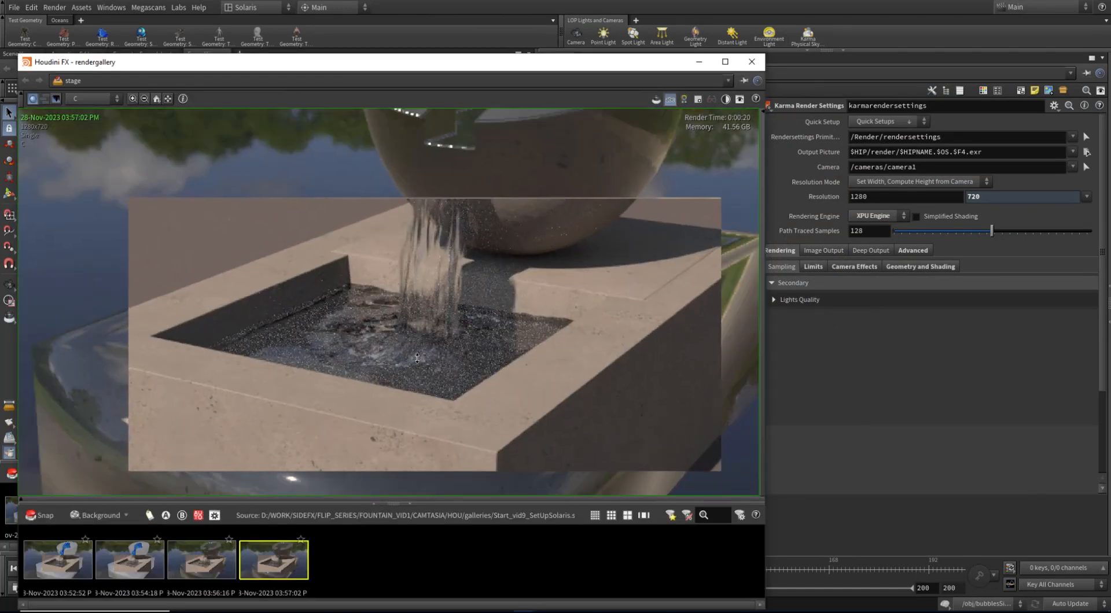
left_click(751, 62)
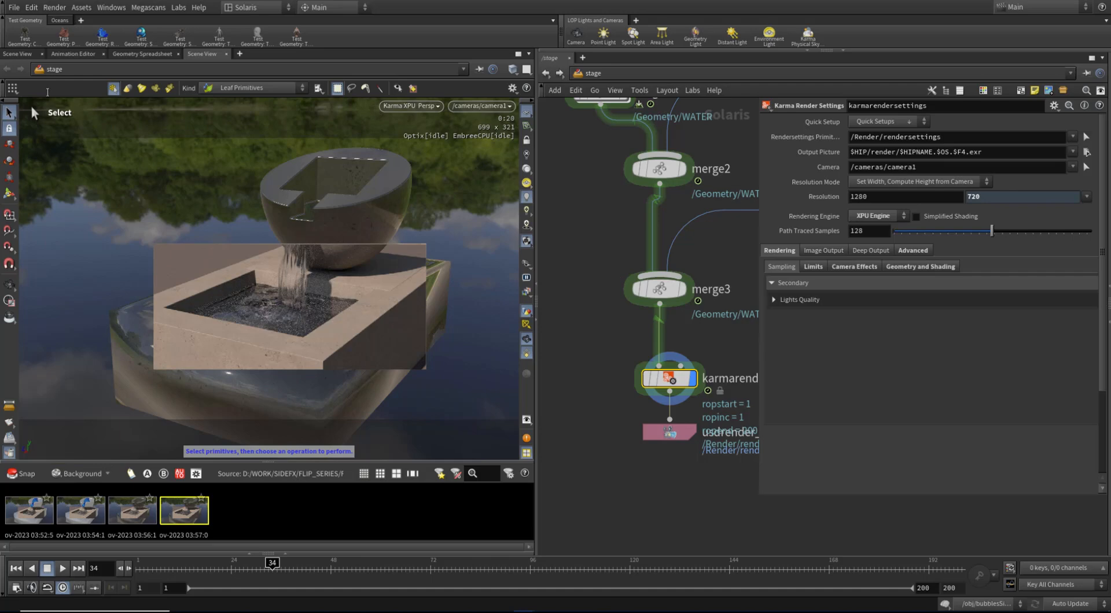
Clear the render region to render the full camera view.
left_click(9, 301)
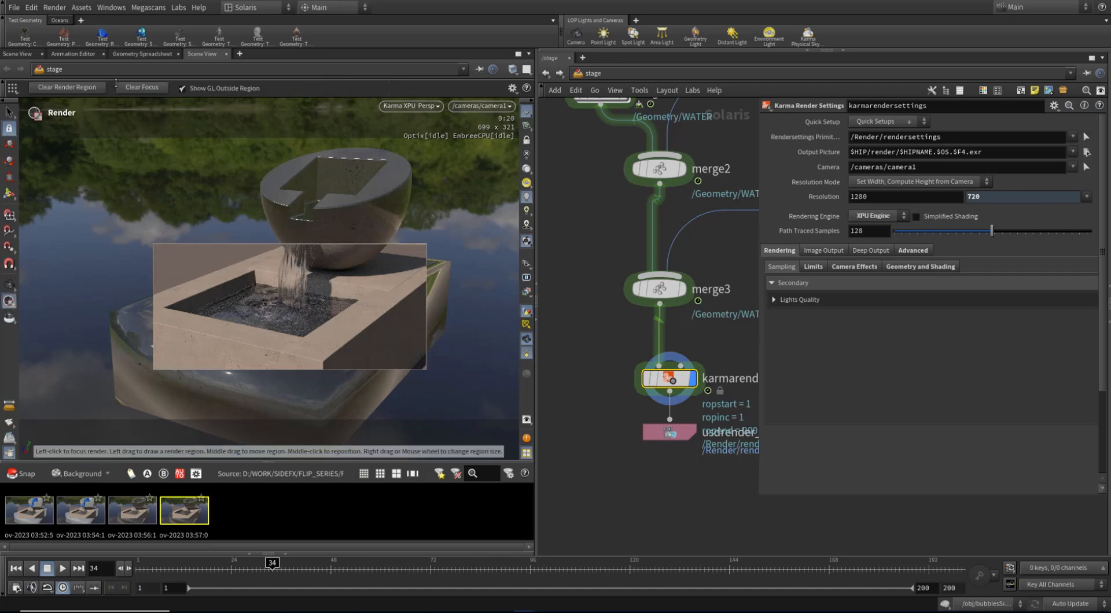
left_click(84, 87)
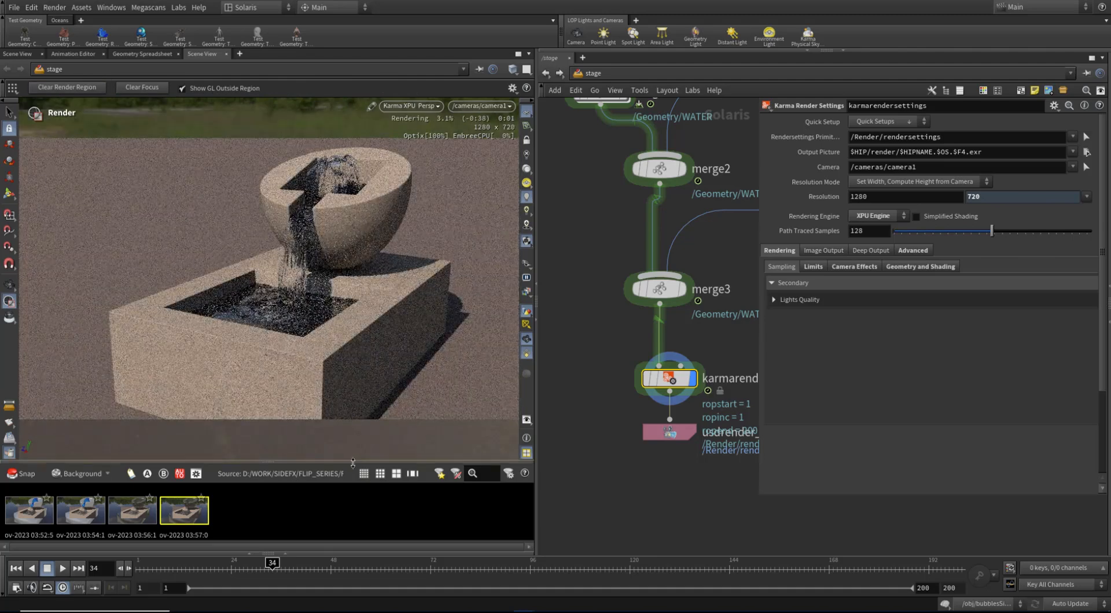
Move the USD render ROP node slightly lower in the network and save the scene.
mouse_move(669, 438)
left_click_drag(670, 438, 669, 451)
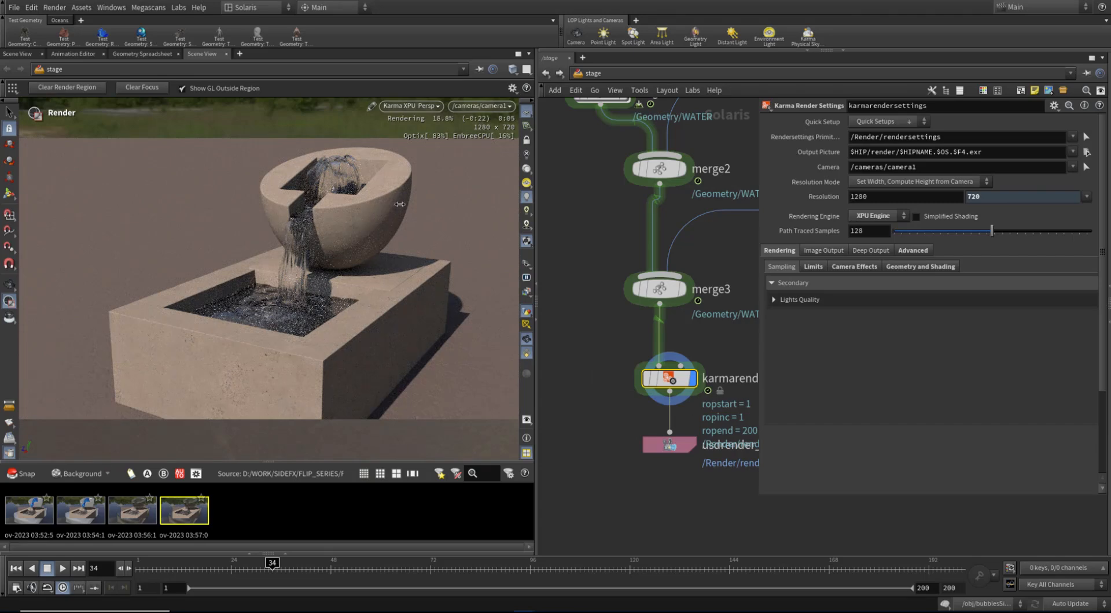
left_click(14, 7)
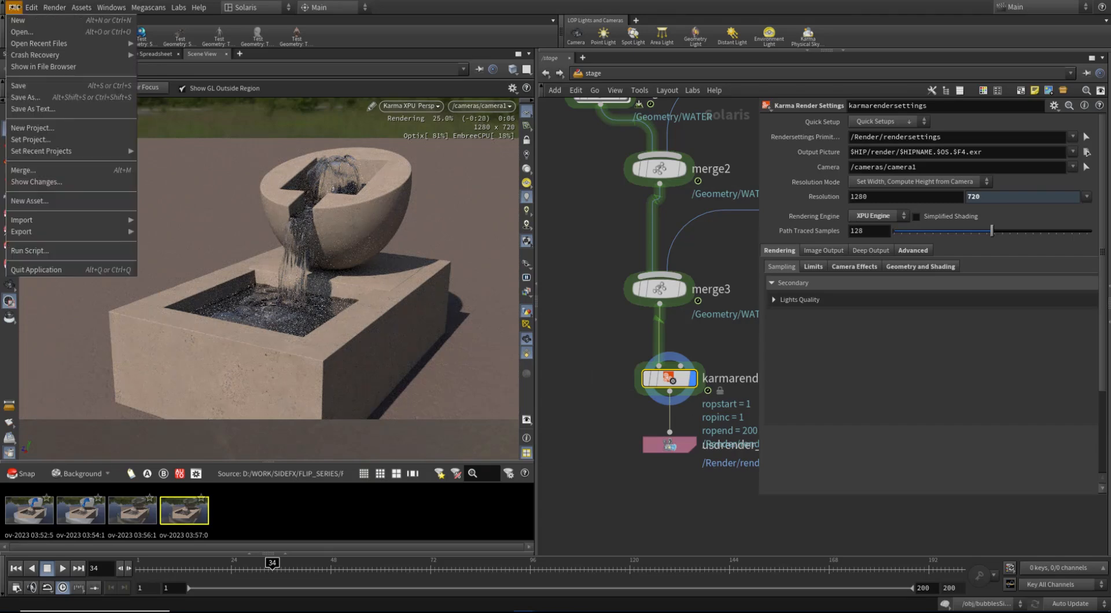
left_click(29, 86)
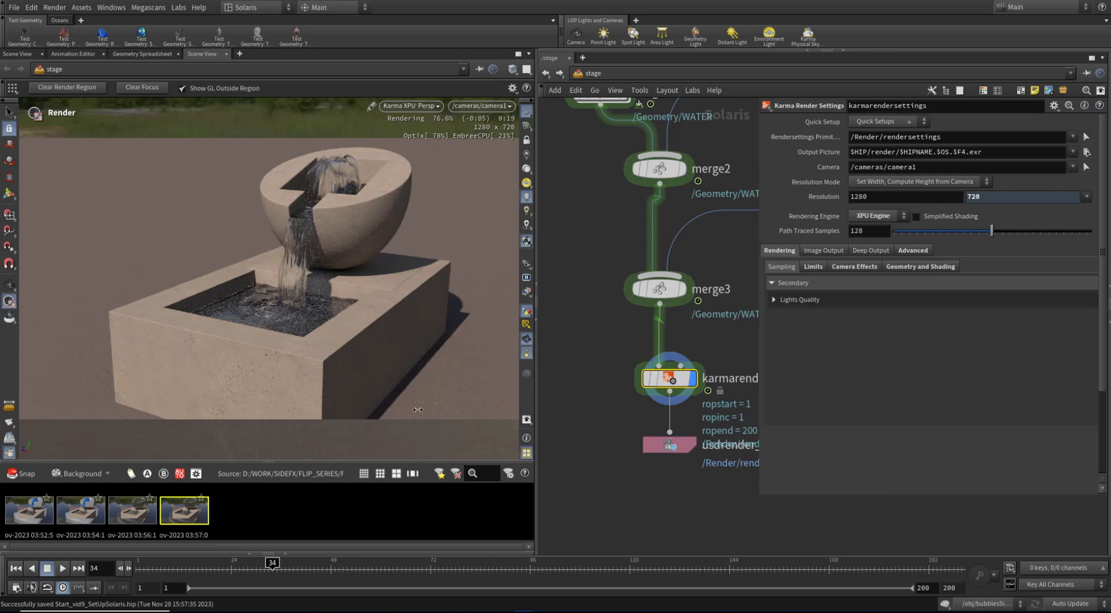
Expand the scene graph pane, hide the WATER primitive from the render, and collapse the pane again.
left_click(289, 550)
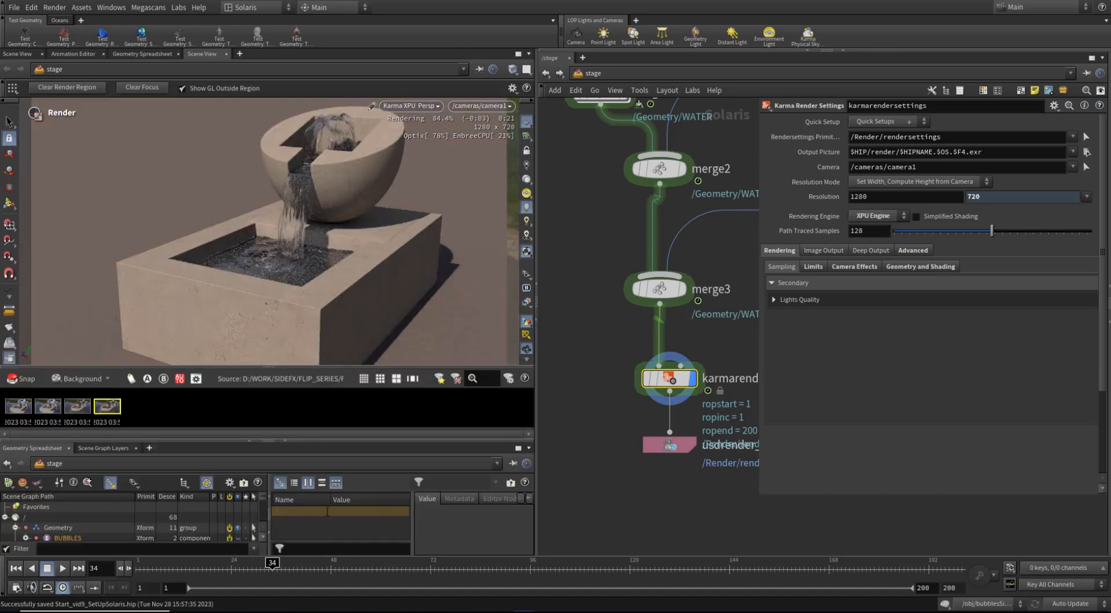
scroll(236, 528, "down", 3)
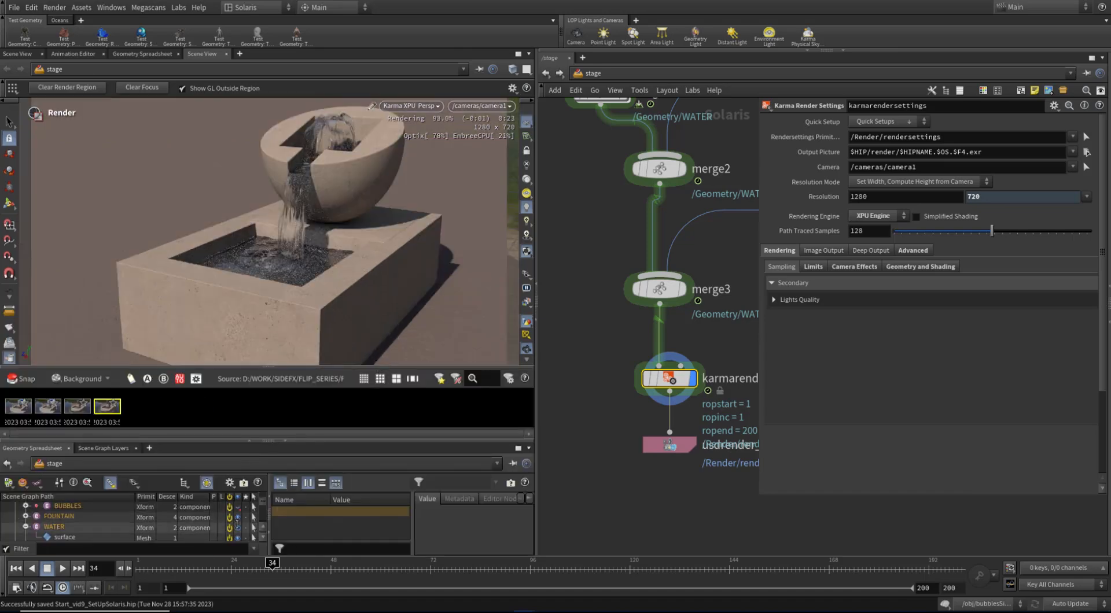
left_click(236, 528)
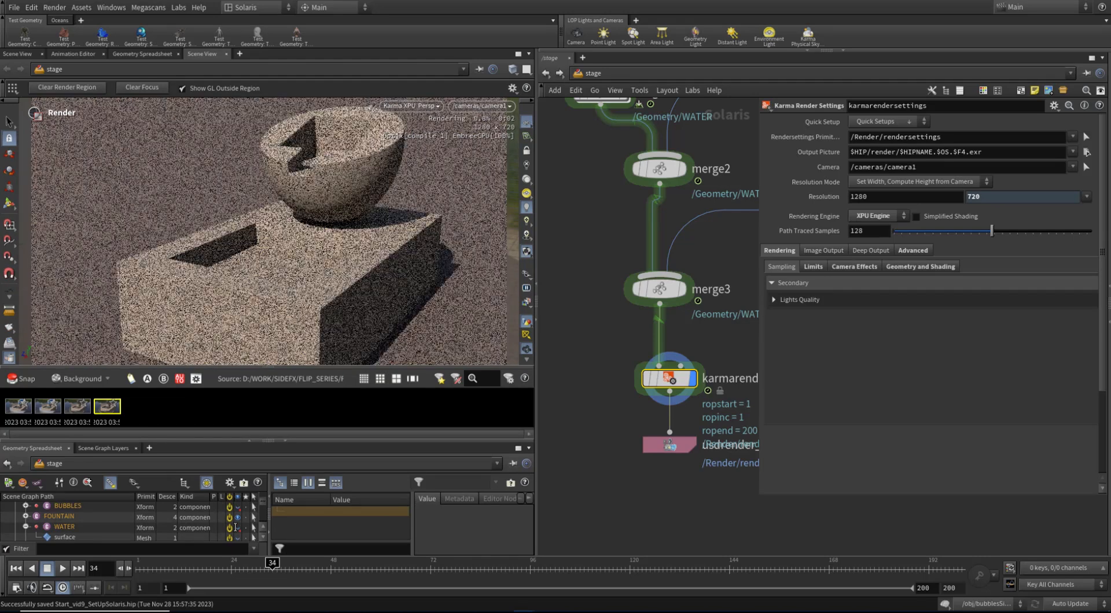
left_click(287, 440)
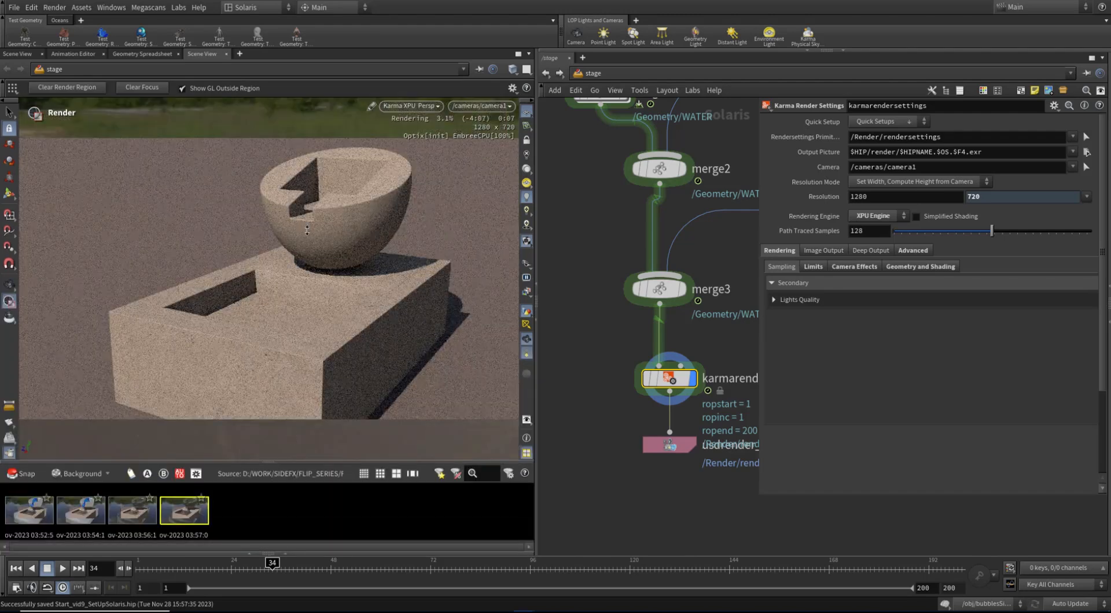
Reopen and enlarge the scene graph pane, widen the network area, and switch the viewport renderer to Houdini GL.
middle_click_drag(611, 303, 589, 362)
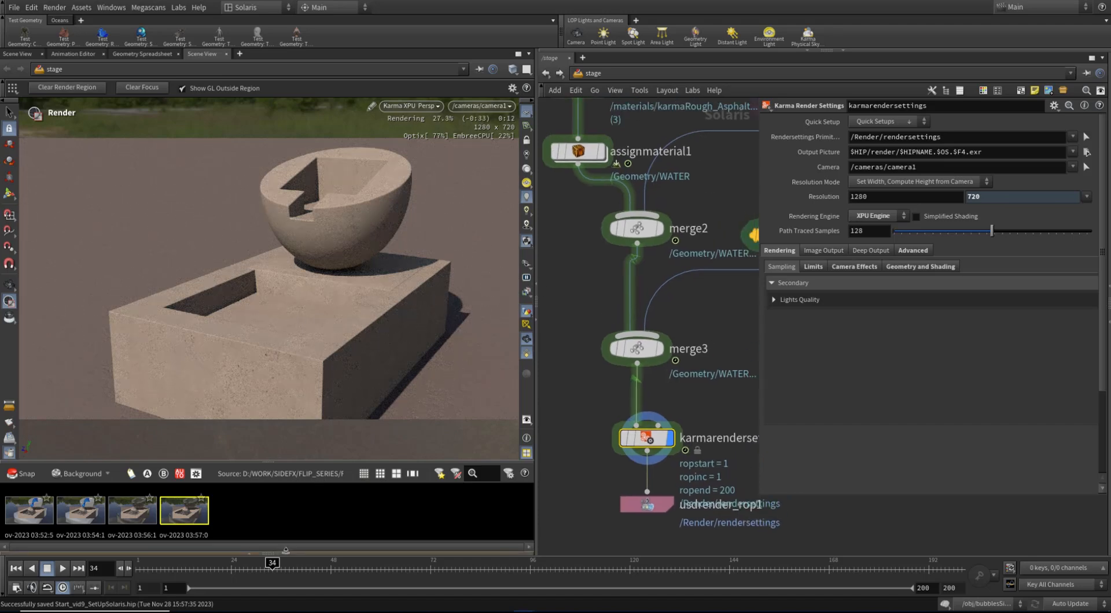
left_click(287, 550)
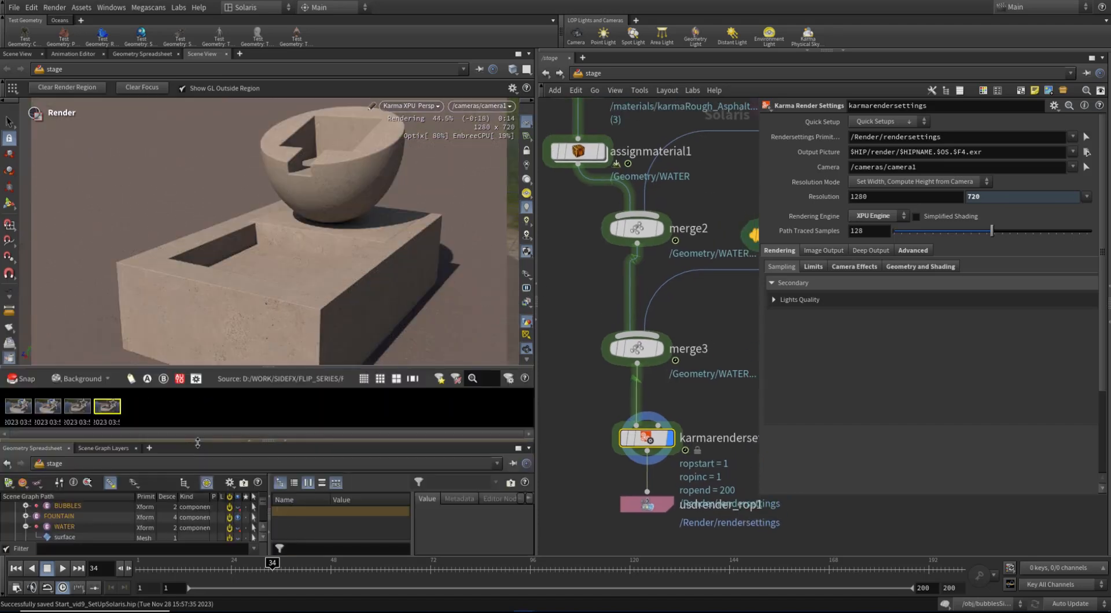
left_click_drag(197, 402, 197, 400)
middle_click_drag(578, 266, 576, 417)
scroll(687, 383, "down", 2)
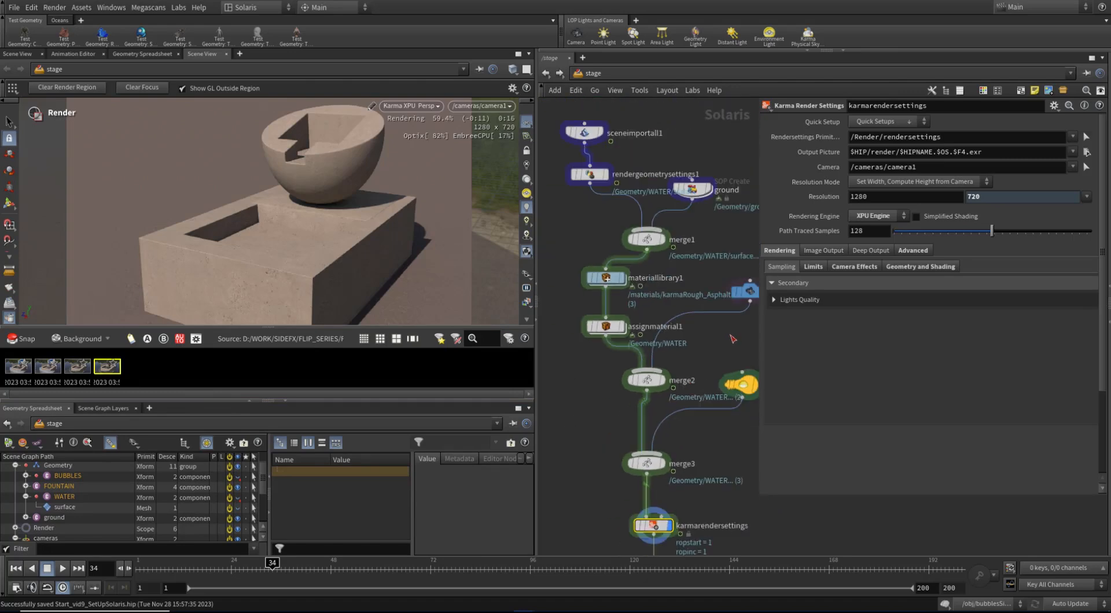
left_click_drag(759, 342, 871, 343)
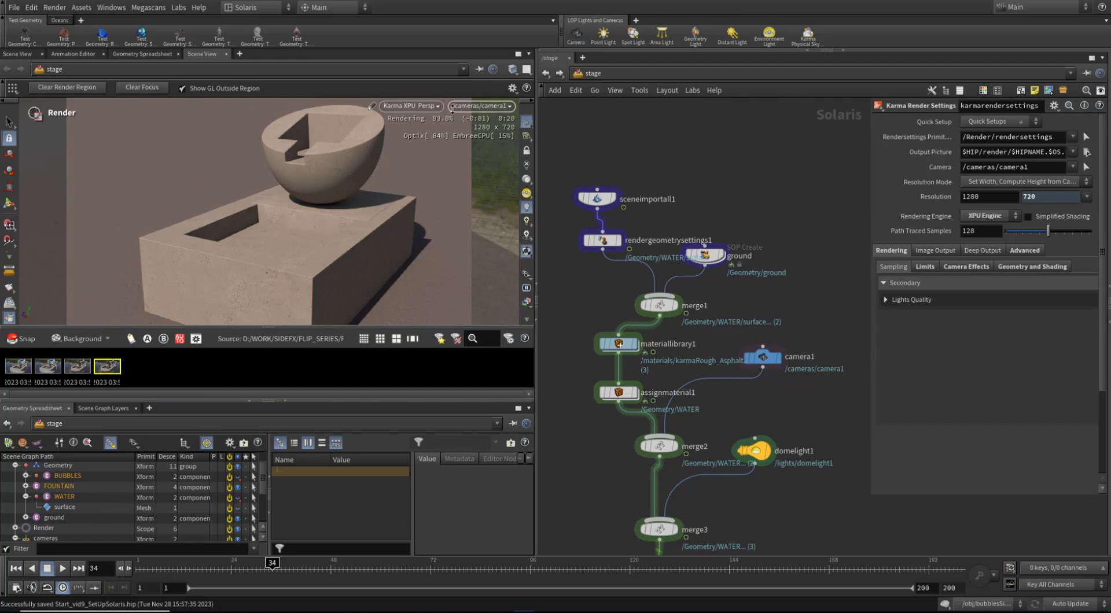
left_click(411, 106)
left_click(418, 149)
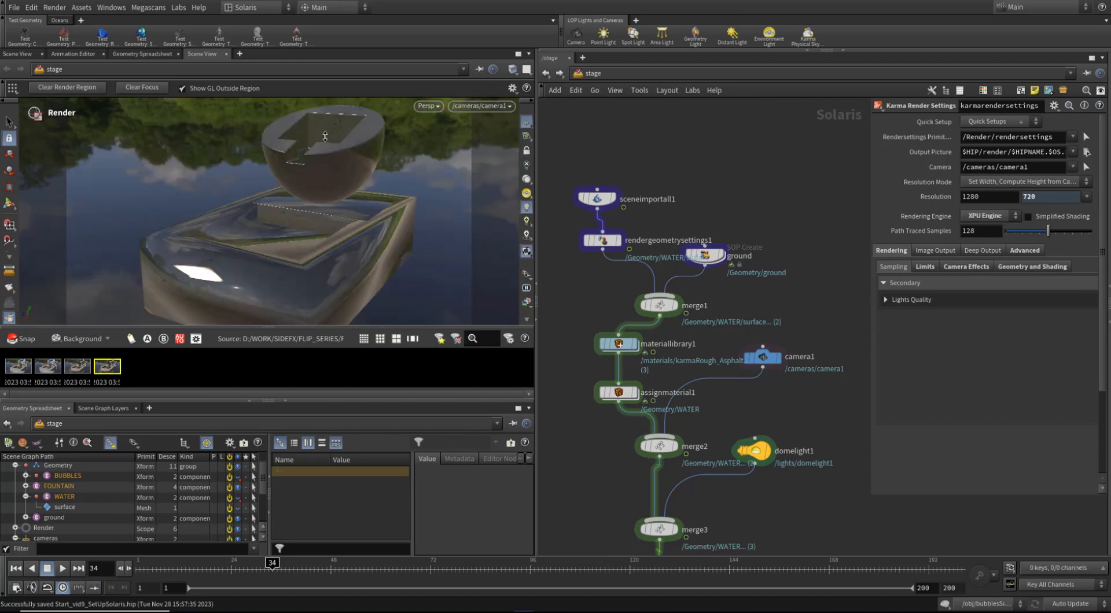
left_click_drag(871, 498, 821, 497)
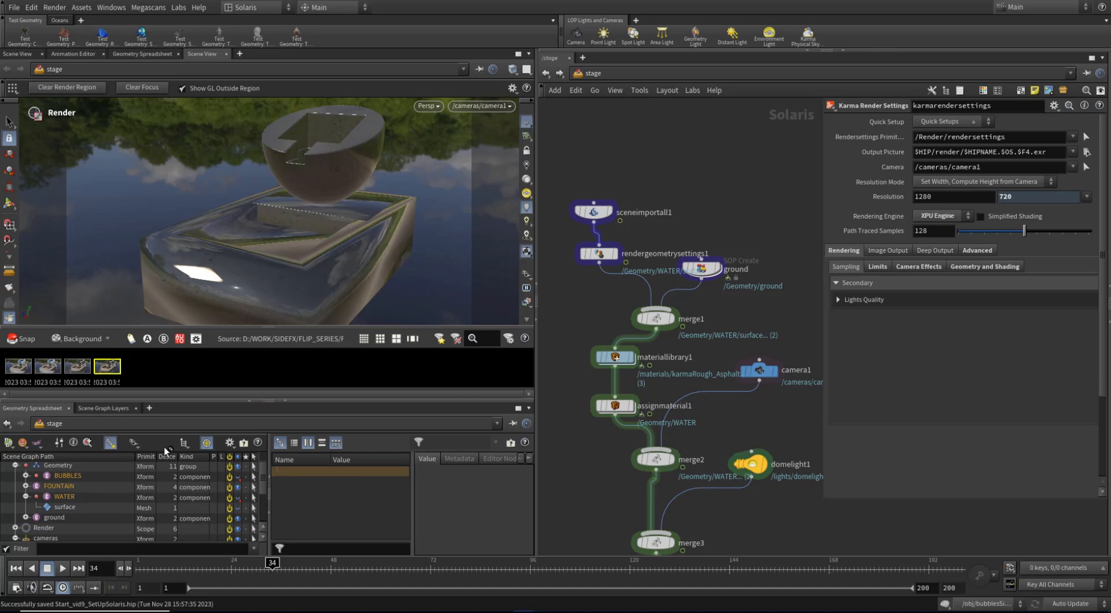
Remove BUBBLES from the scene import's object list, keeping only WATER and FOUNTAIN.
left_click(594, 211)
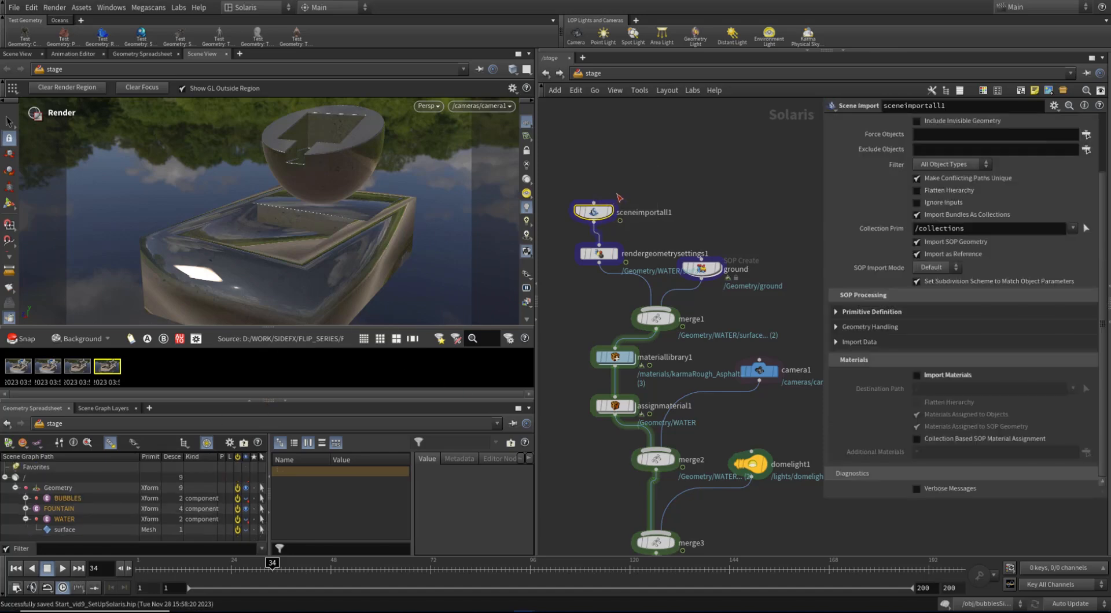
scroll(957, 198, "up", 3)
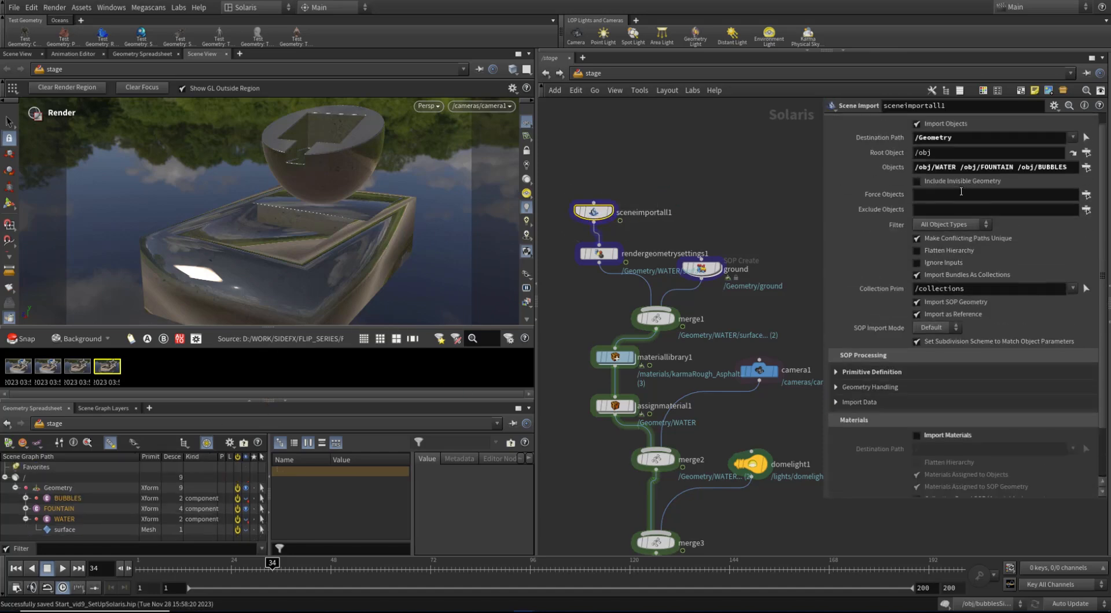
left_click(1086, 181)
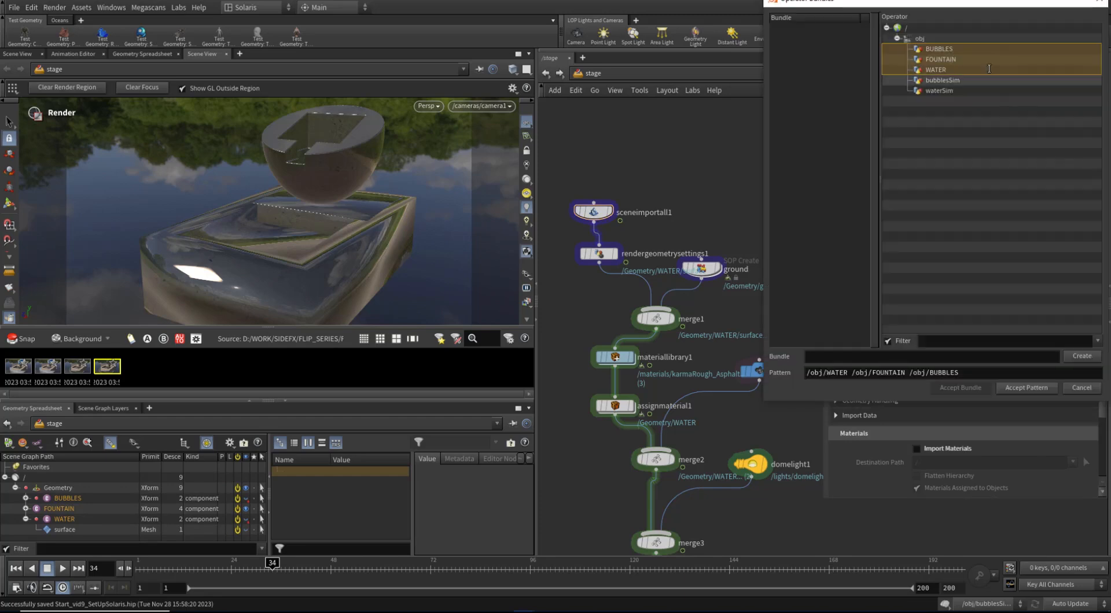
left_click(953, 48, "ctrl")
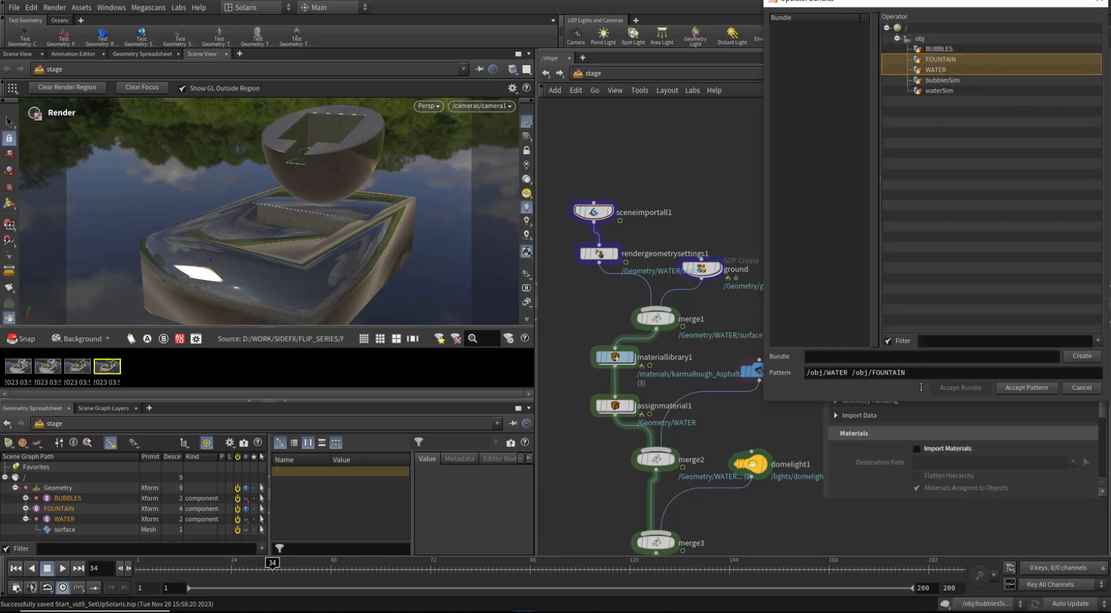
left_click(1019, 386)
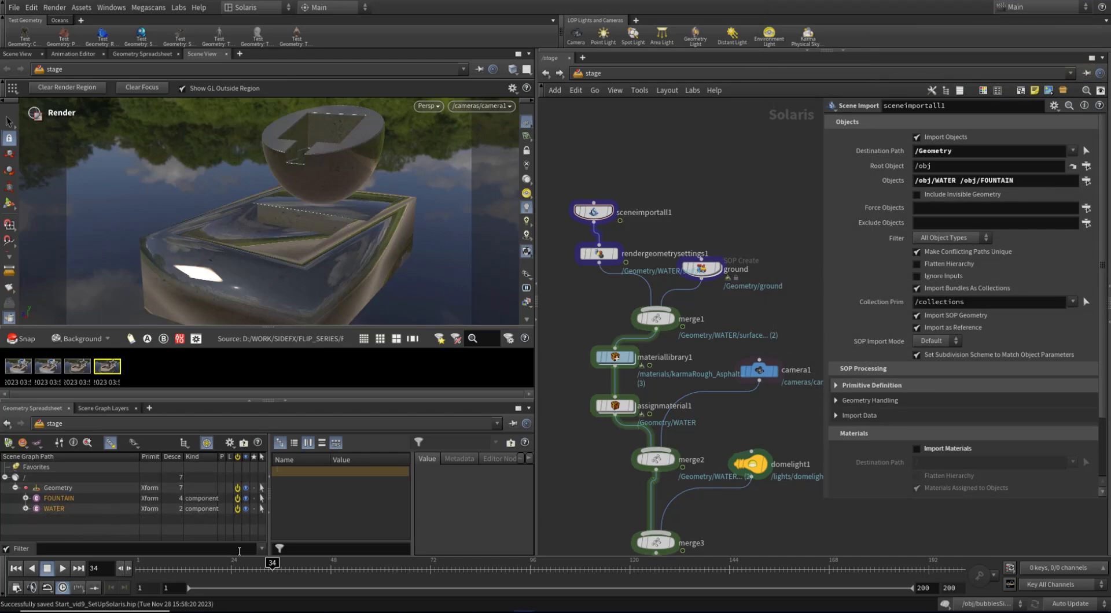
Review the scene import and Karma render settings nodes, and go to frame 45.
left_click(656, 459)
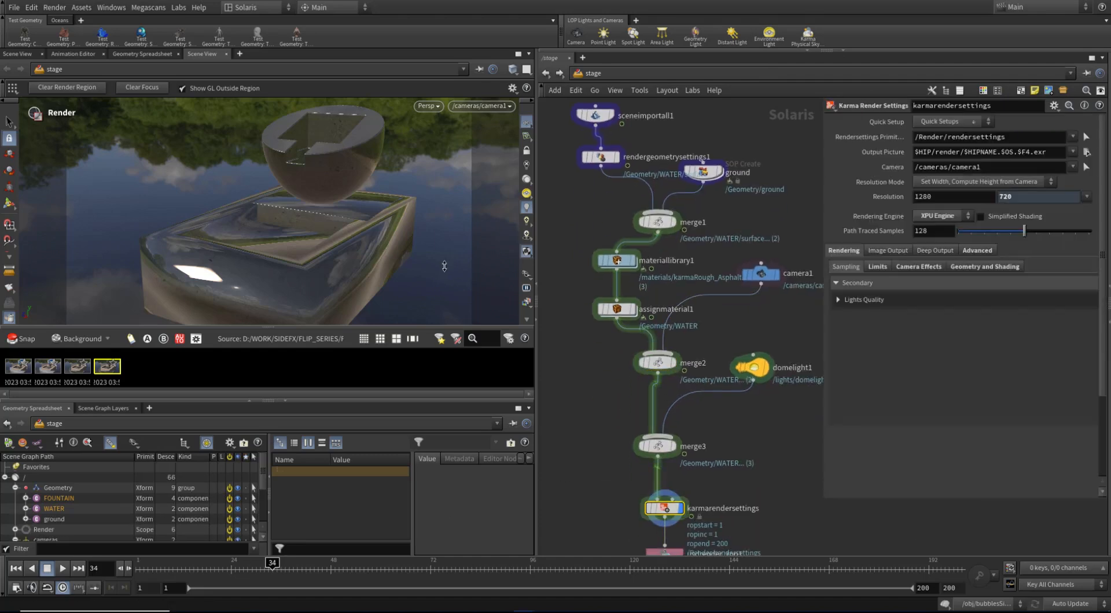
left_click(602, 115)
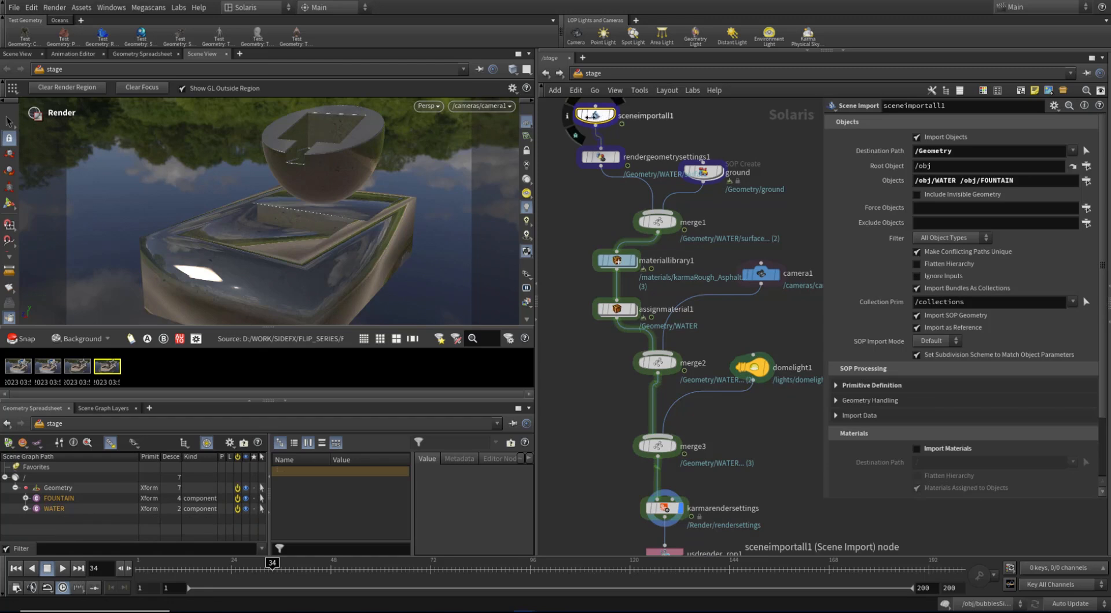
left_click(665, 508)
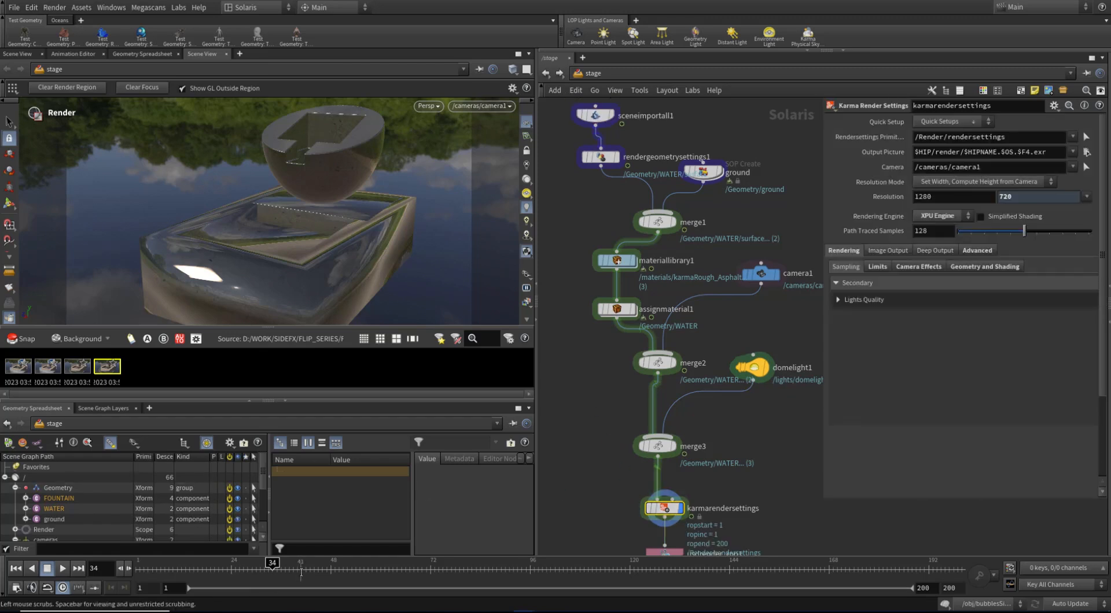
left_click(439, 105)
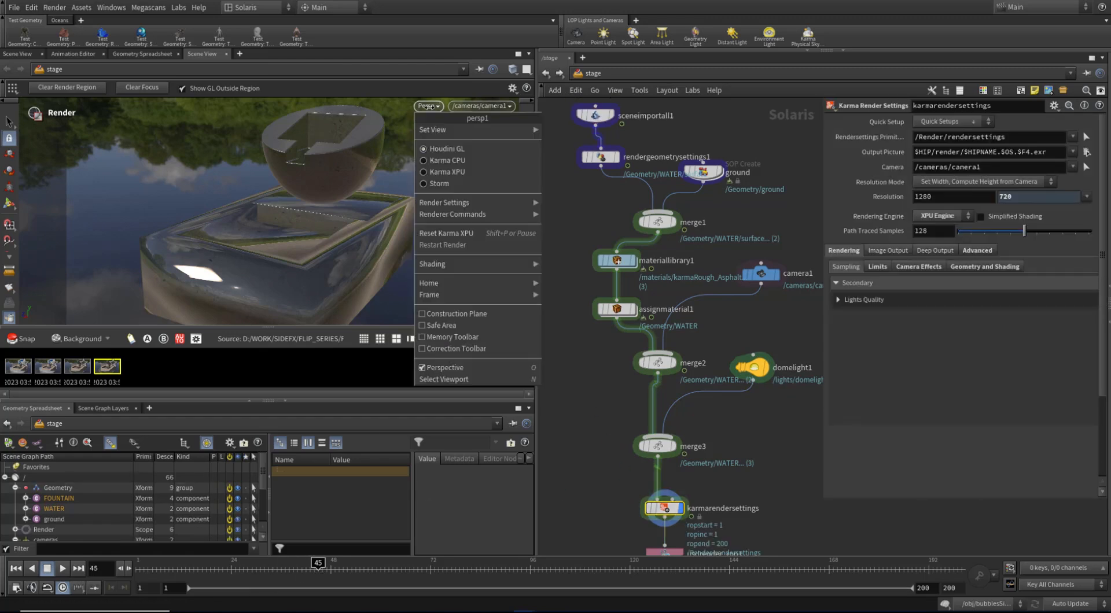
left_click(443, 160)
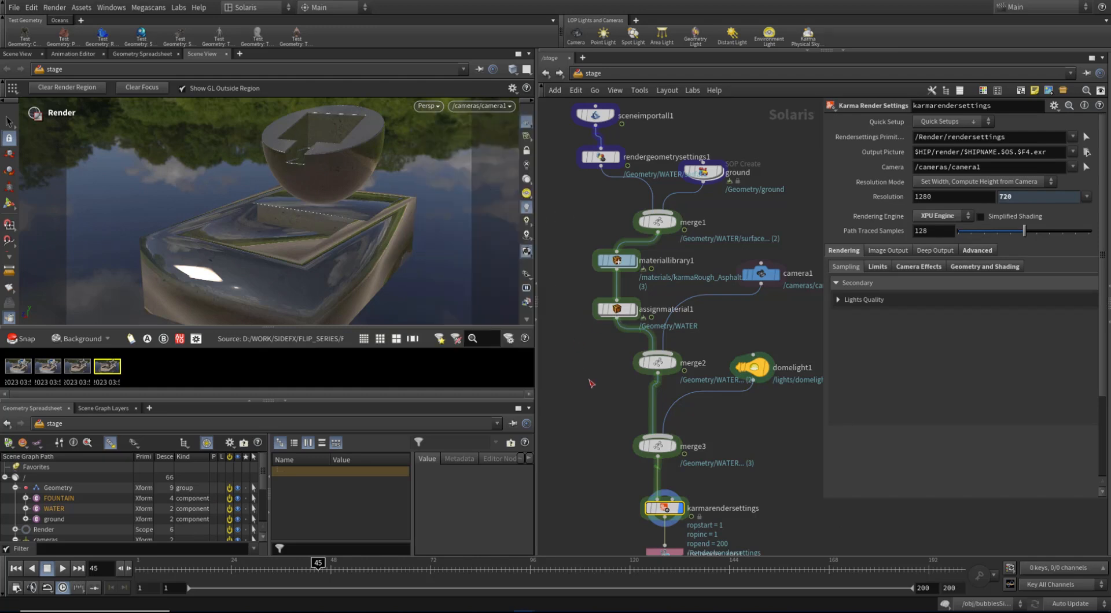
Save the scene and move the ground node farther away from the render geometry settings node.
middle_click_drag(586, 317, 594, 358)
key("ctrl+s")
left_click_drag(717, 211, 766, 201)
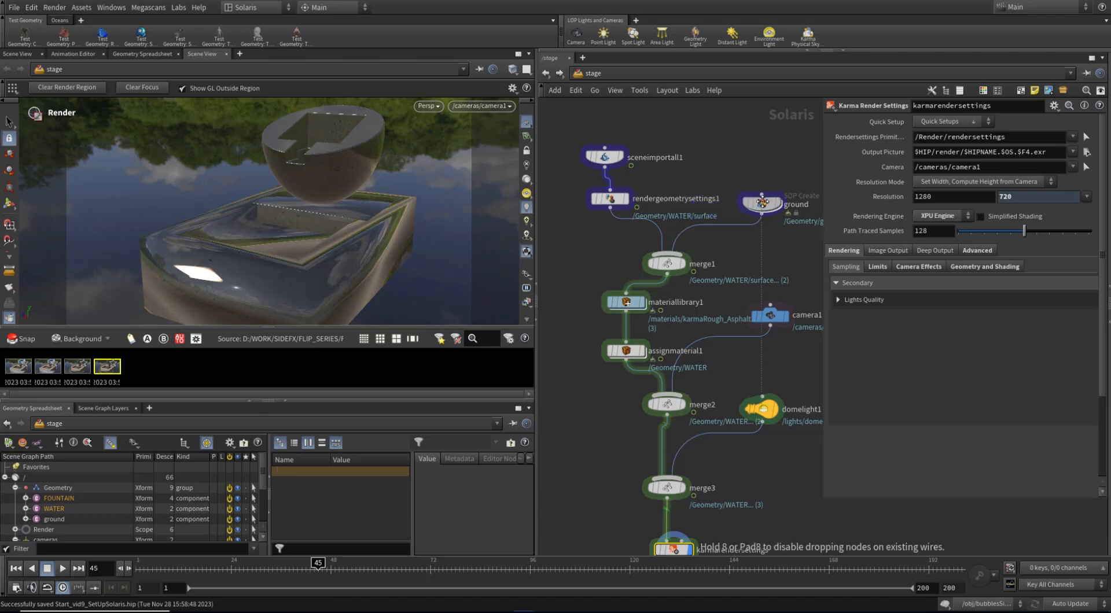
middle_click_drag(725, 149, 722, 164)
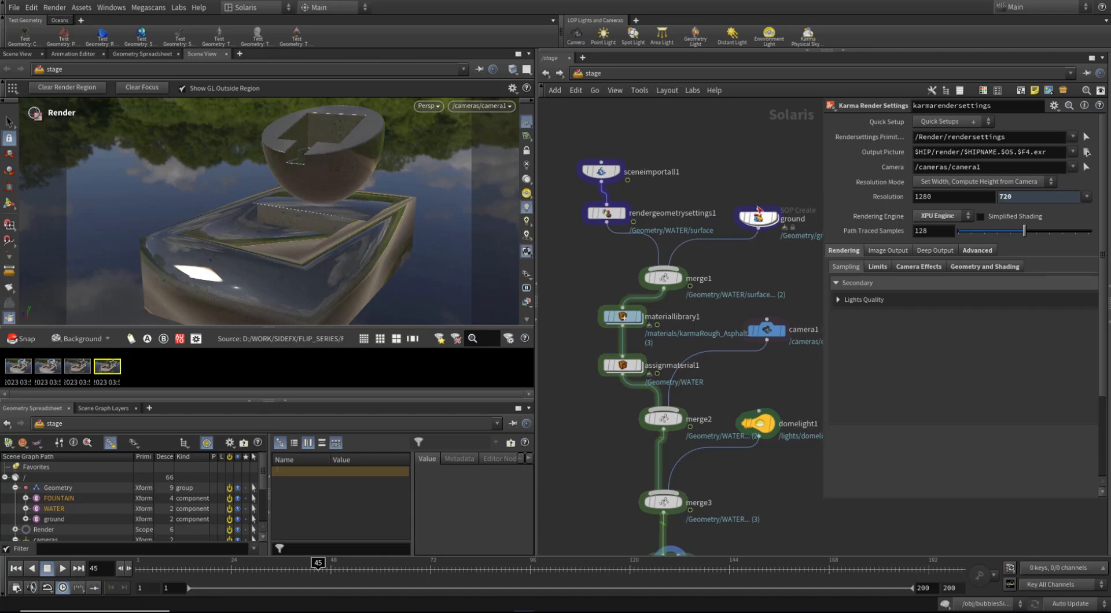
Add a SOP Import node above the existing import nodes and display its output.
middle_click_drag(735, 158, 719, 178)
key("Tab")
type("sopi")
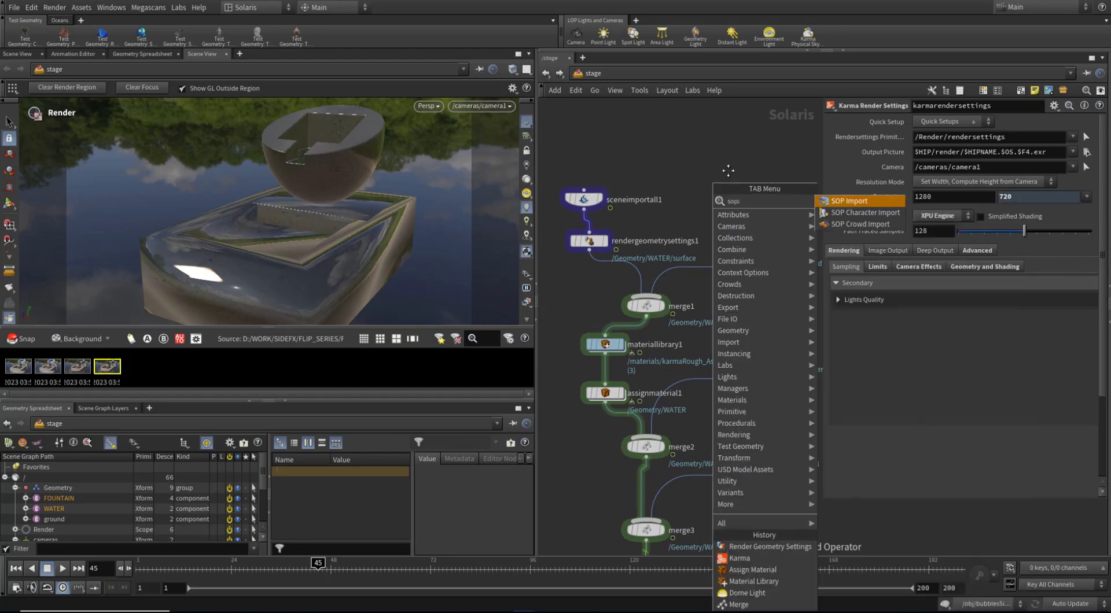
left_click(849, 201)
left_click(694, 167)
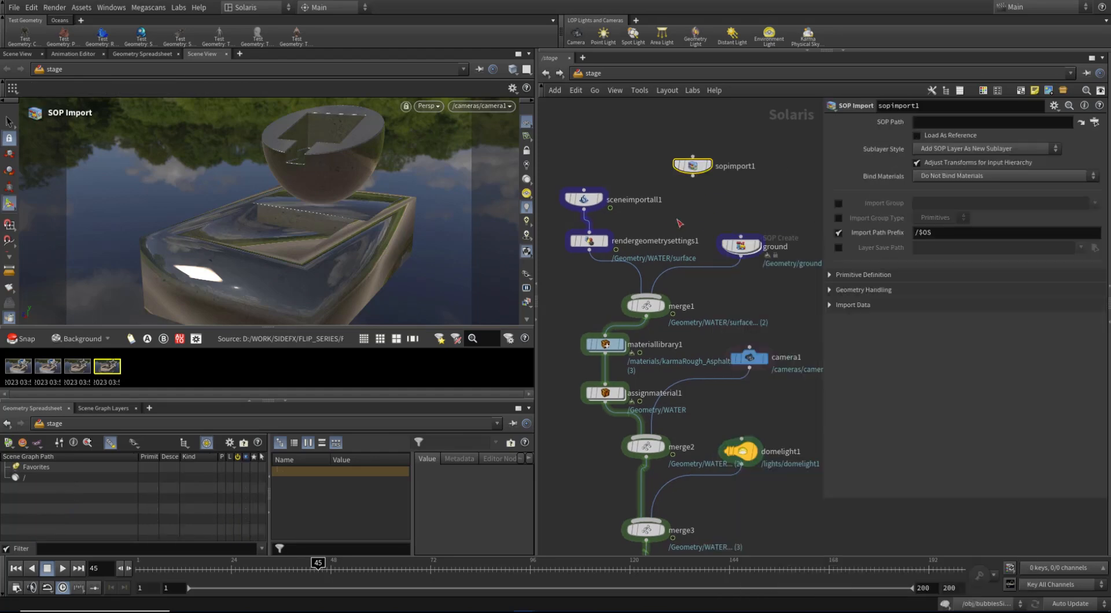
left_click(711, 166)
middle_click_drag(758, 197, 732, 238)
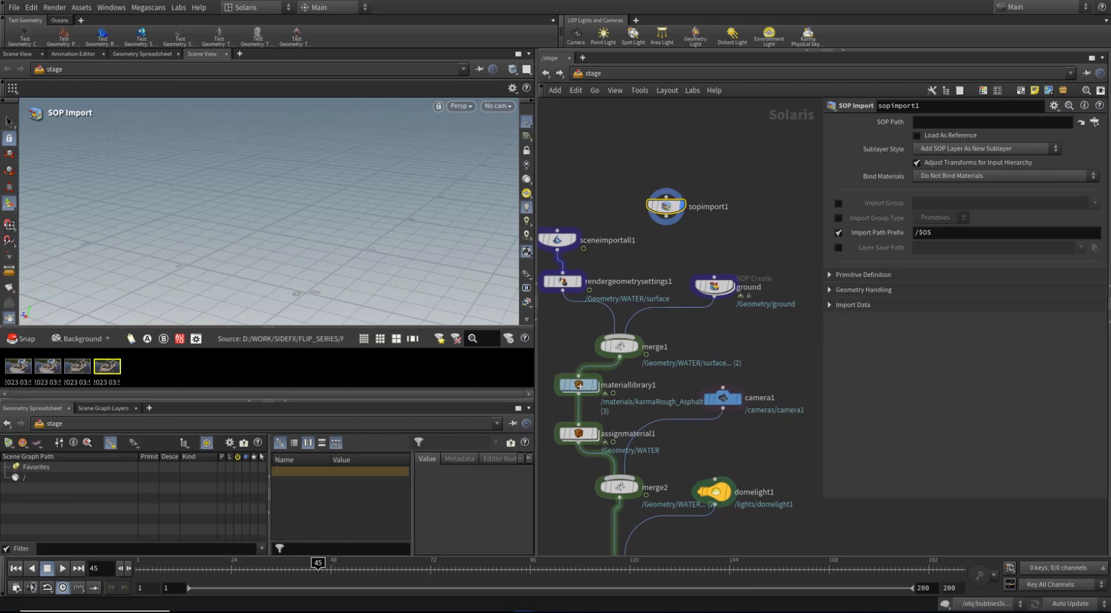
Set the SOP Import node's source path to /obj/BUBBLES/BUBBLES_OUT.
left_click(1094, 122)
scroll(788, 124, "down", 3)
scroll(781, 98, "up", 10)
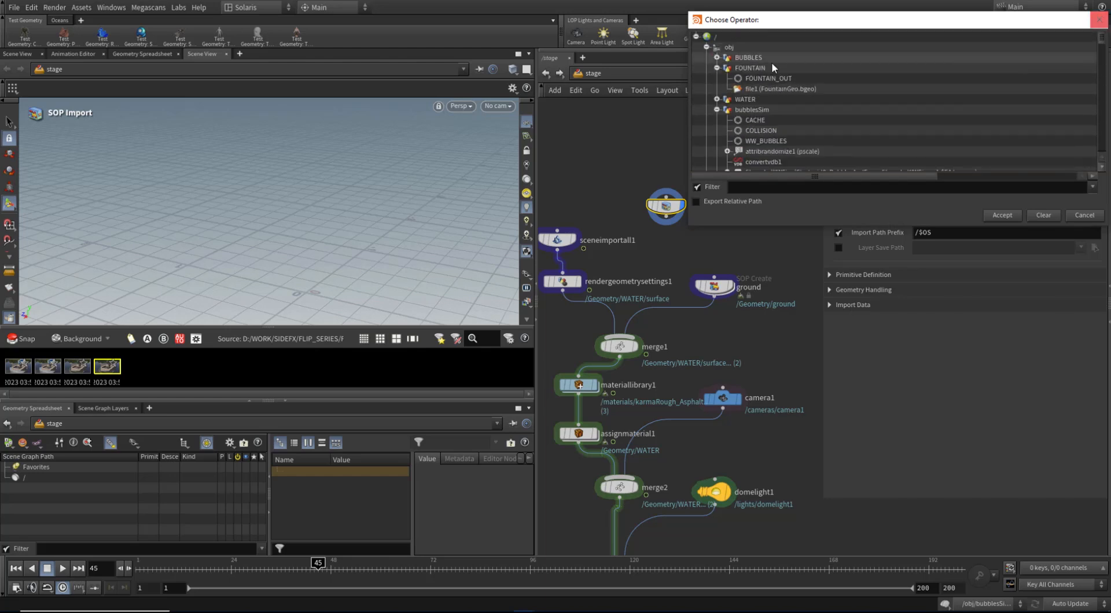
left_click(716, 58)
double_click(767, 68)
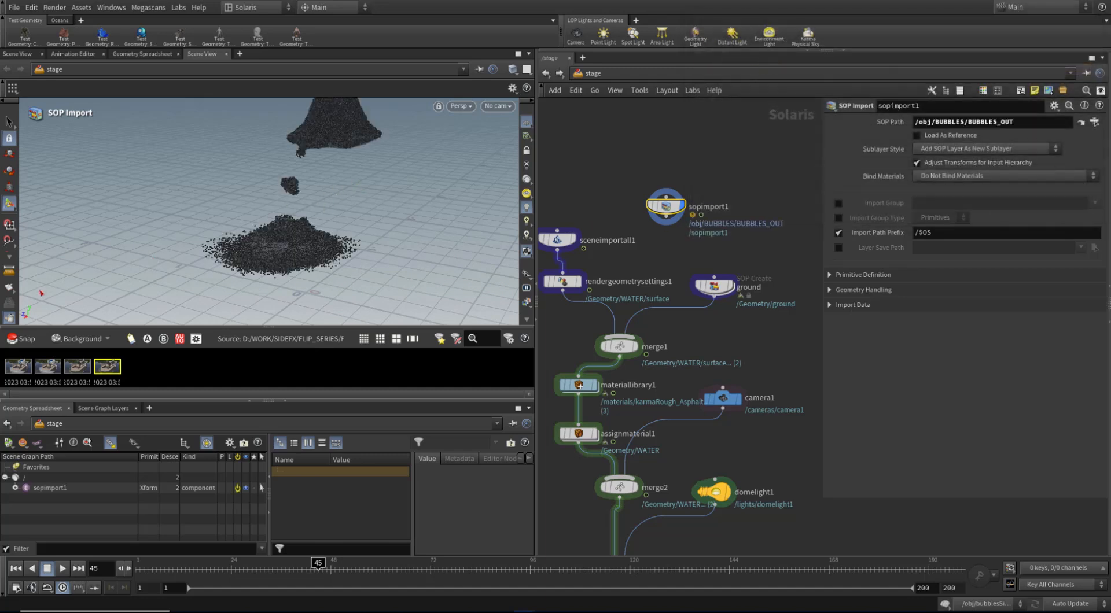
Inspect the imported bubble particles in the viewport and scrub the timeline to frame 49.
left_click(11, 259)
left_click(9, 248)
mouse_move(289, 207)
right_mouse_down()
mouse_move(313, 196)
mouse_move(326, 225)
mouse_move(302, 217)
right_mouse_up()
left_click(331, 566)
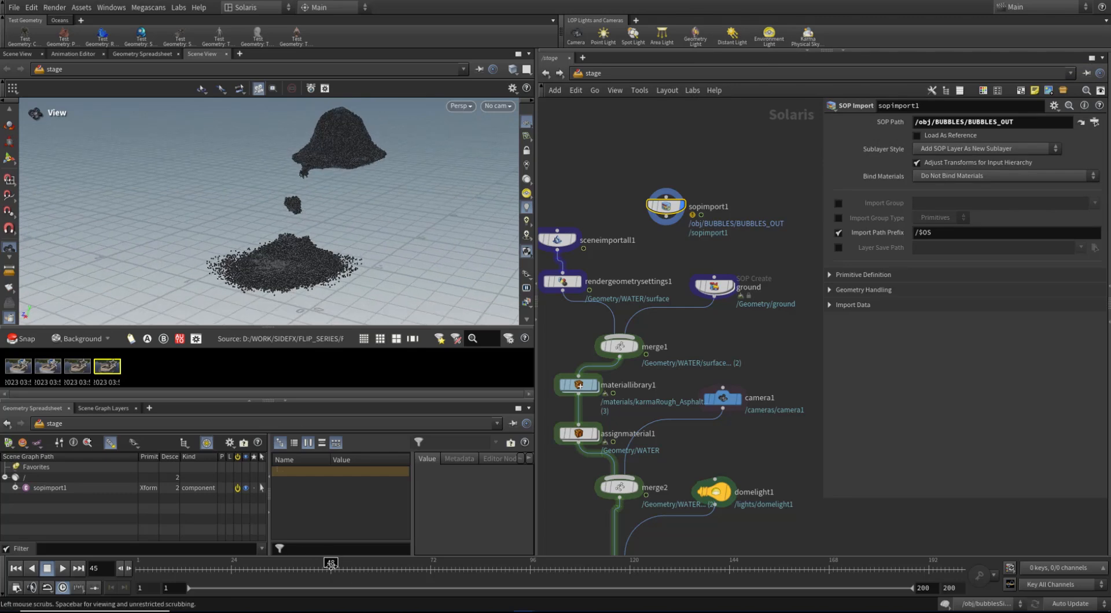
left_click_drag(360, 564, 335, 568)
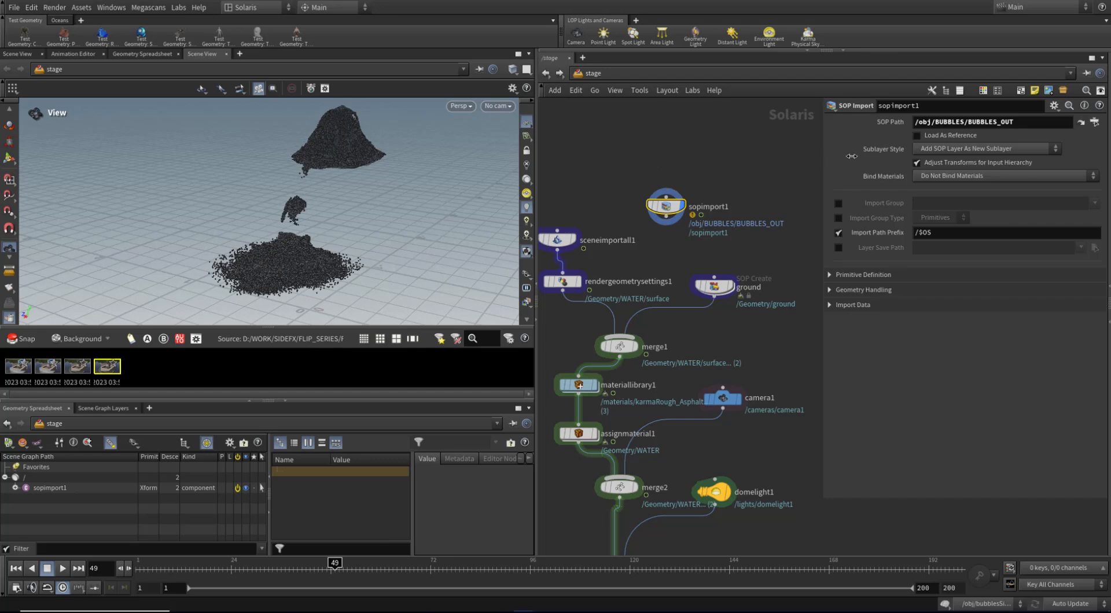
Load the bubble import as a reference with primitive path /Geometry/$OS, and scrub the timeline to frame 58.
left_click(920, 135)
left_click_drag(335, 564, 372, 572)
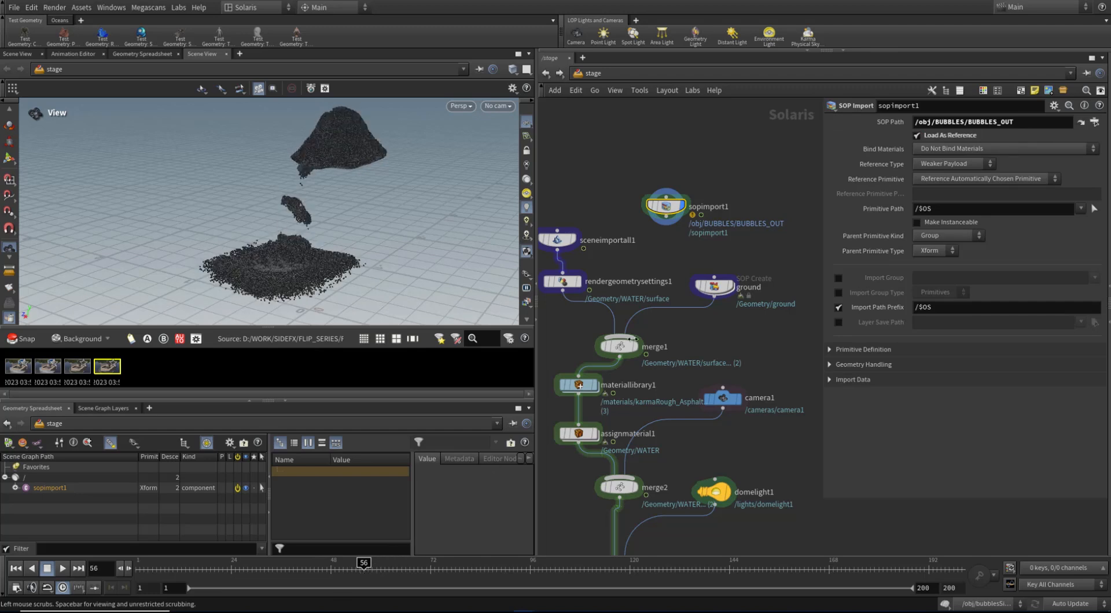
left_click(916, 208)
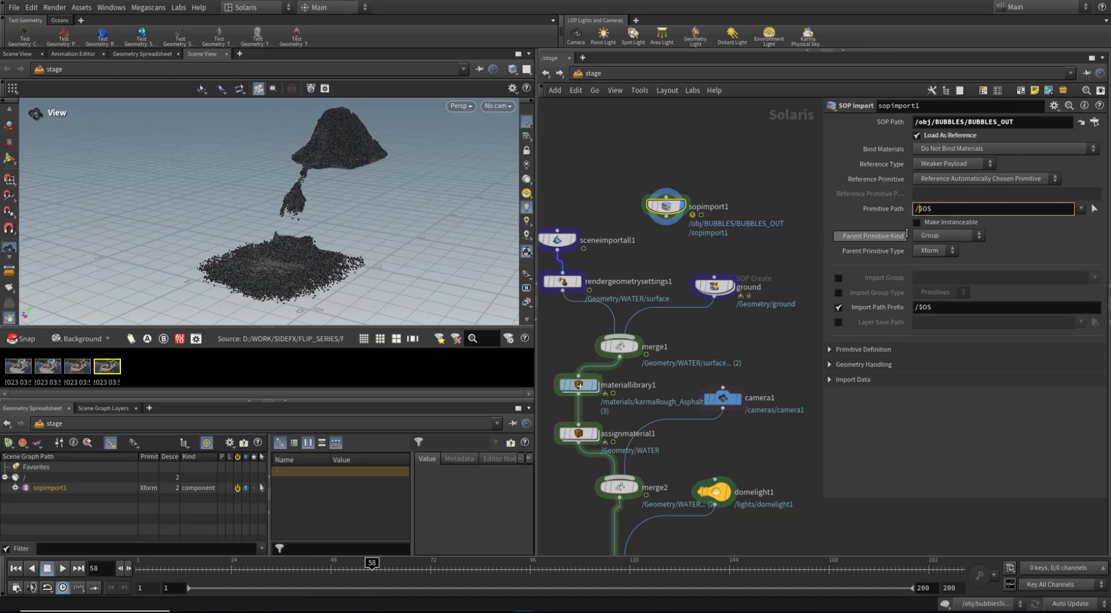
type("Geometry/")
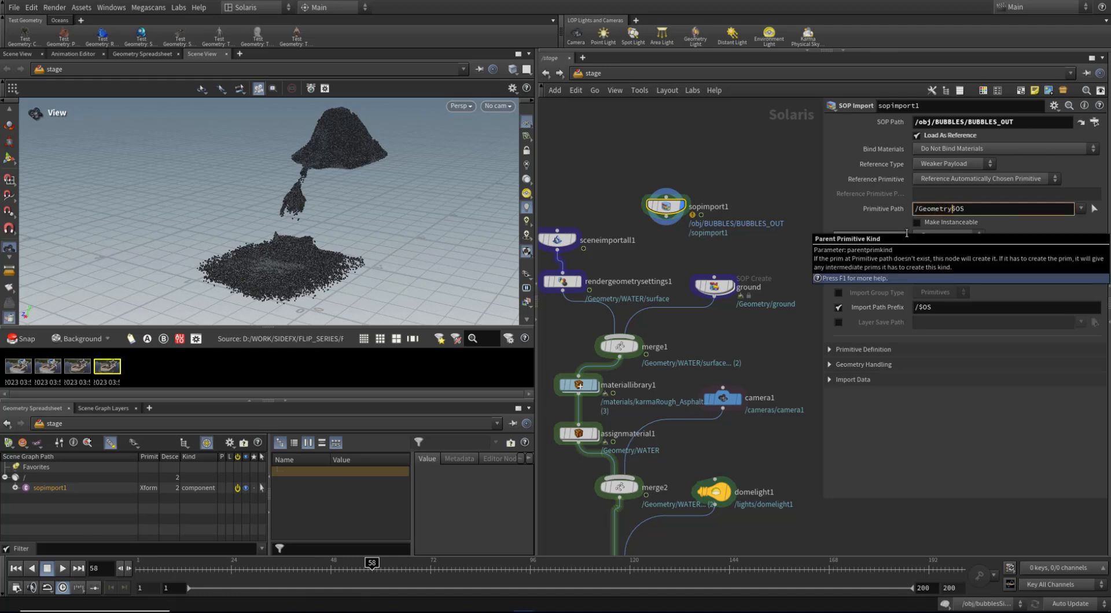
key("Return")
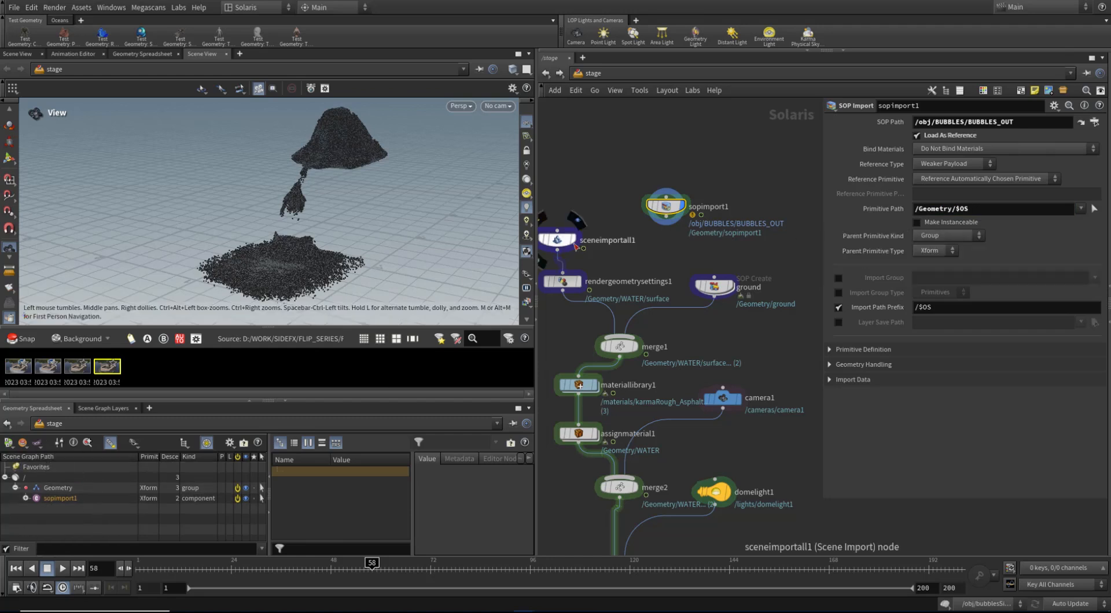
Rename the SOP Import node to sopimport_Bubbles and move it higher above the other import nodes.
double_click(731, 207)
type("_bubbles")
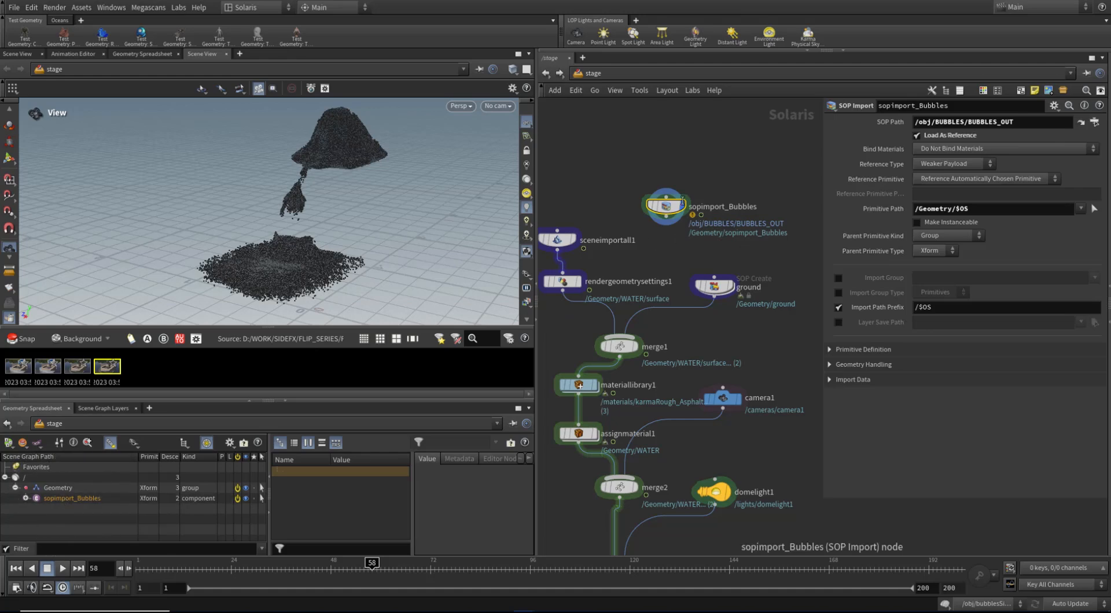
left_click_drag(684, 201, 684, 163)
mouse_move(307, 194)
right_mouse_down()
mouse_move(365, 196)
mouse_move(312, 199)
right_mouse_up()
mouse_move(313, 199)
left_mouse_down()
mouse_move(295, 182)
mouse_move(301, 190)
left_mouse_up()
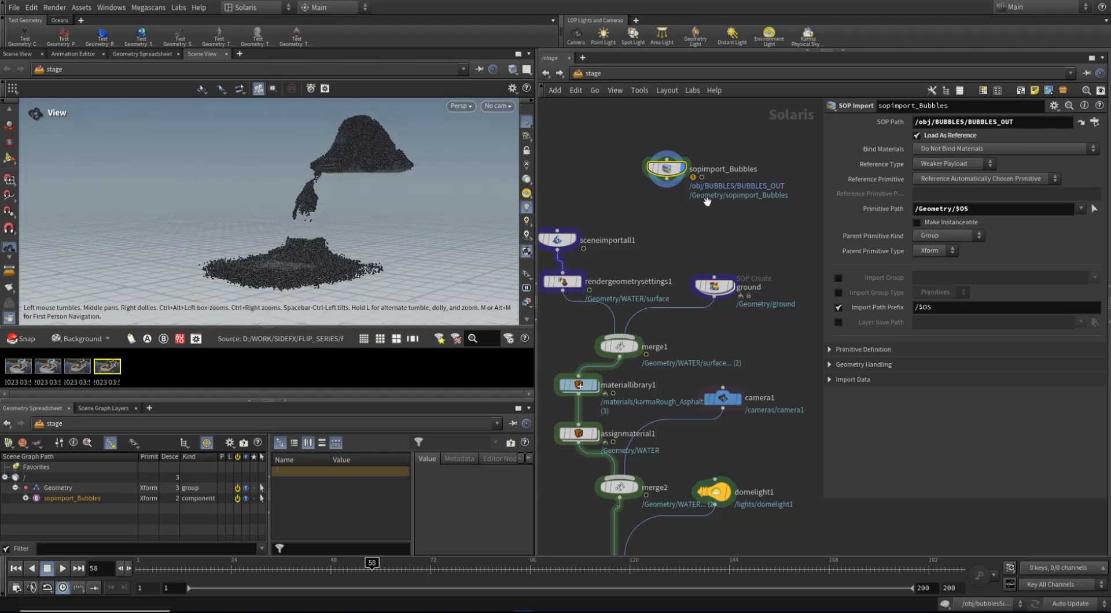
middle_click_drag(707, 199, 702, 209)
left_click_drag(661, 179, 652, 172)
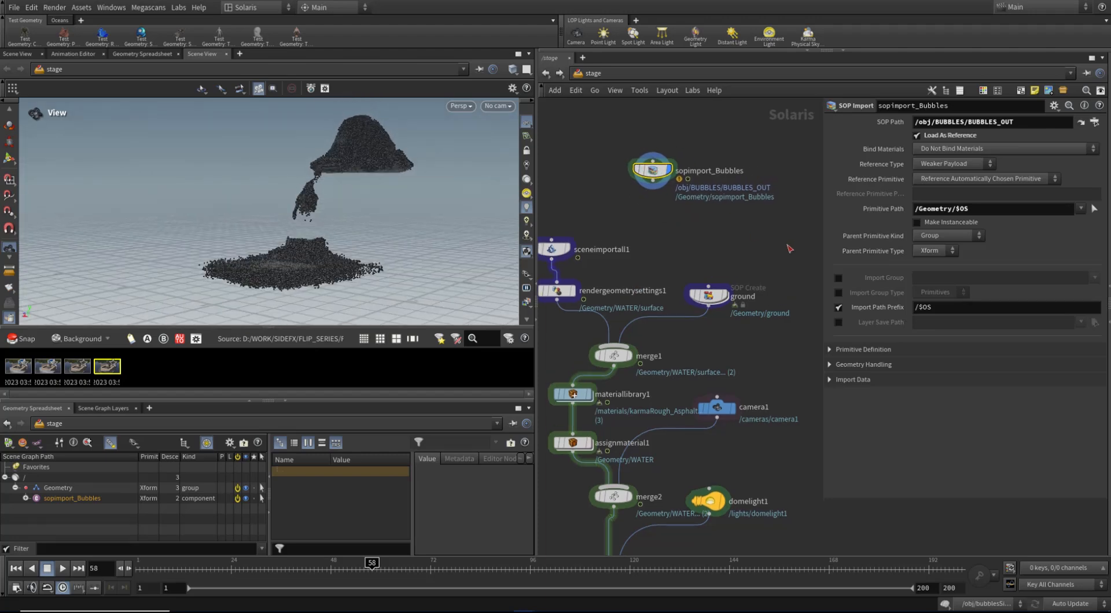
Add a Sphere node and place it just below and beside the sopimport_Bubbles node.
key("Tab")
type("sphe")
key("Return")
left_click(747, 242)
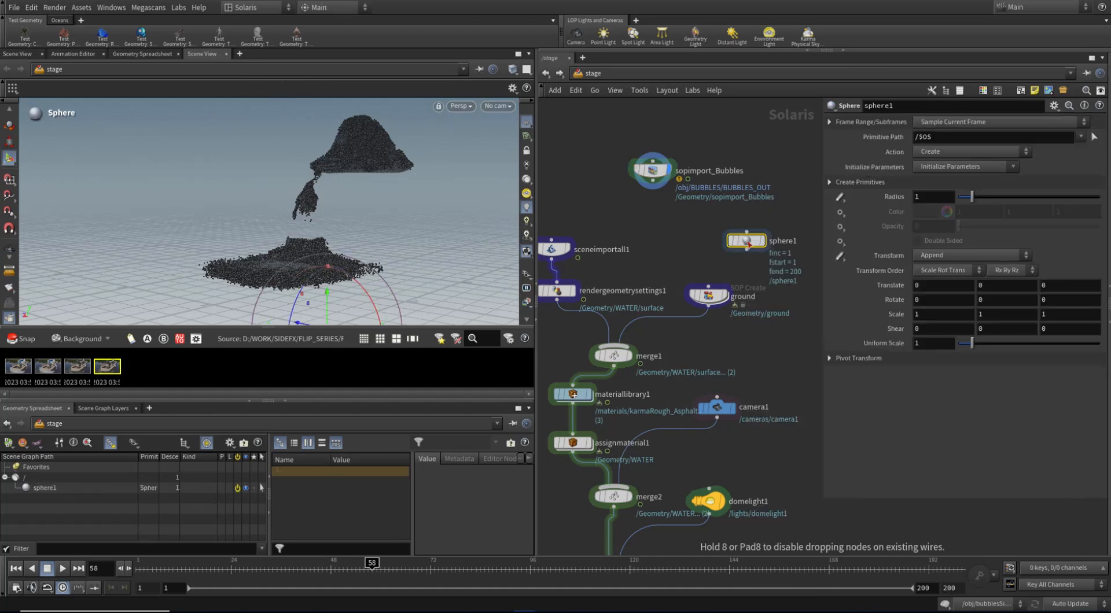
left_click_drag(748, 243, 737, 221)
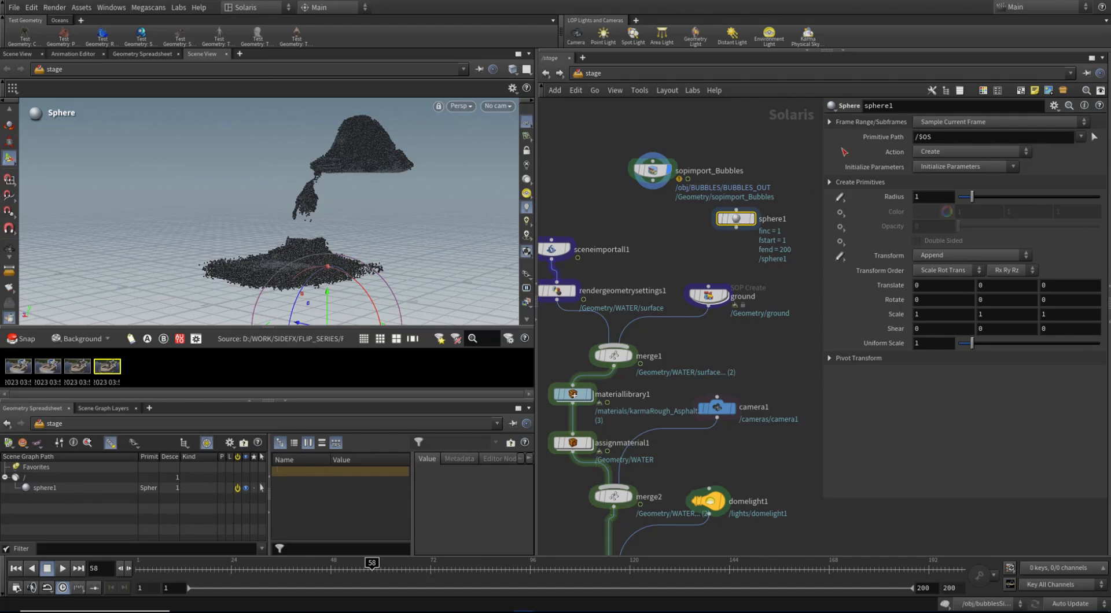
Set the sphere's primitive path to /Geometry/$OS.
double_click(920, 137)
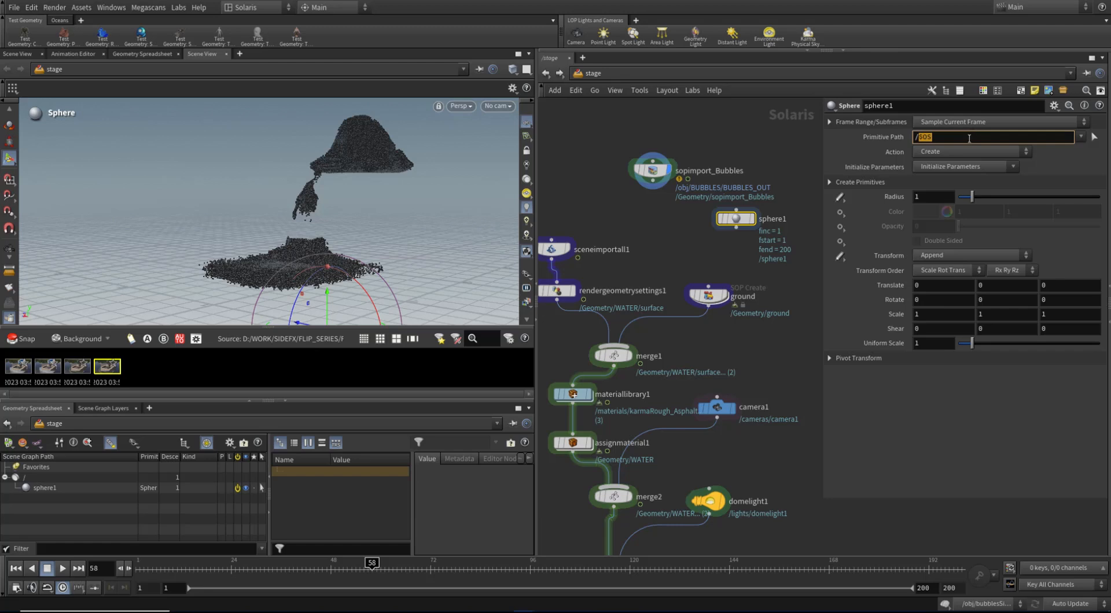
left_click(920, 138)
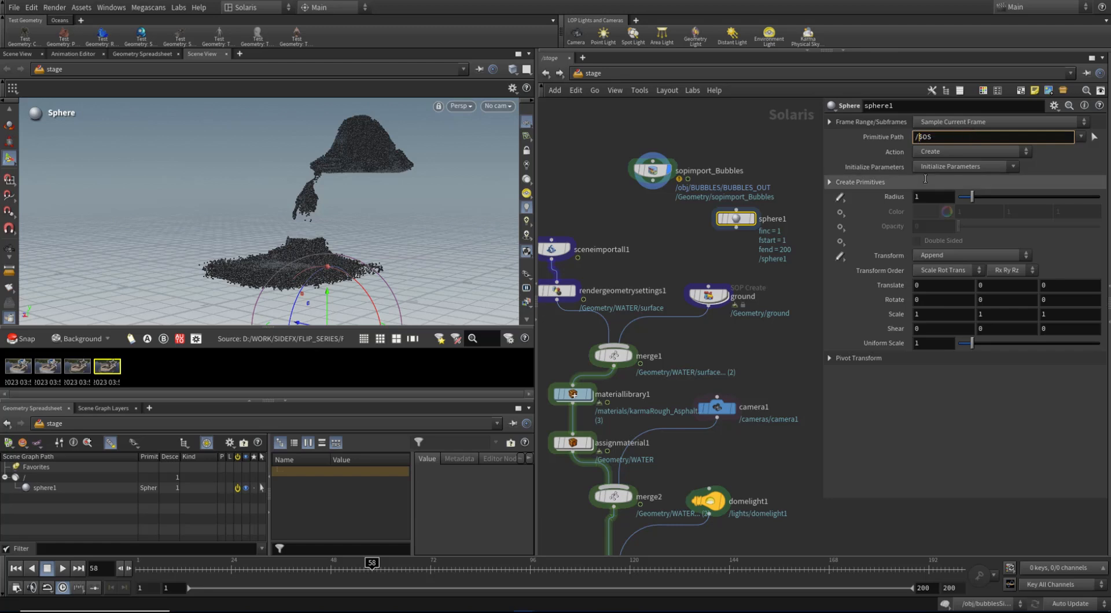
type("Geometry")
key("Return")
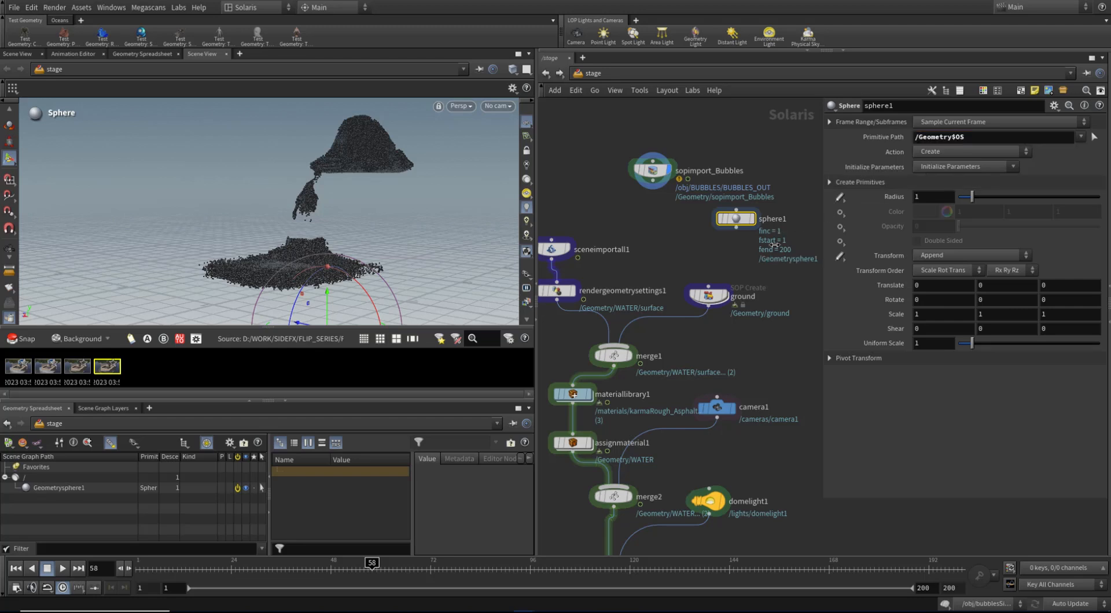
left_click(952, 137)
type("/")
key("Return")
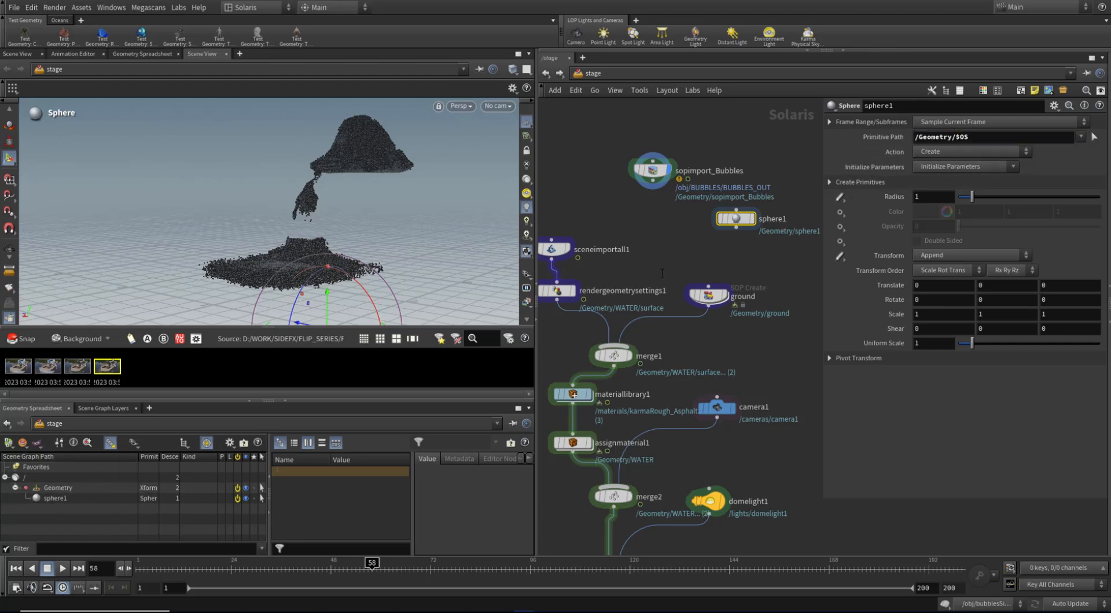
Add an Instancer node below sopimport_Bubbles and space the bubble import and sphere nodes above it.
left_click_drag(657, 173, 656, 164)
left_click_drag(736, 220, 740, 208)
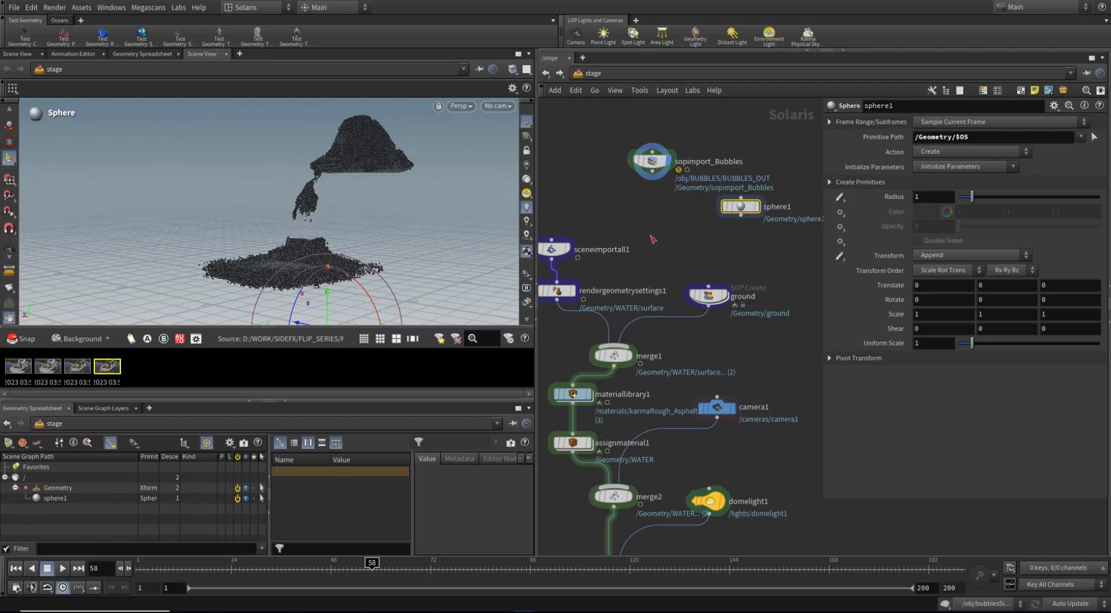
left_click_drag(652, 165, 655, 151)
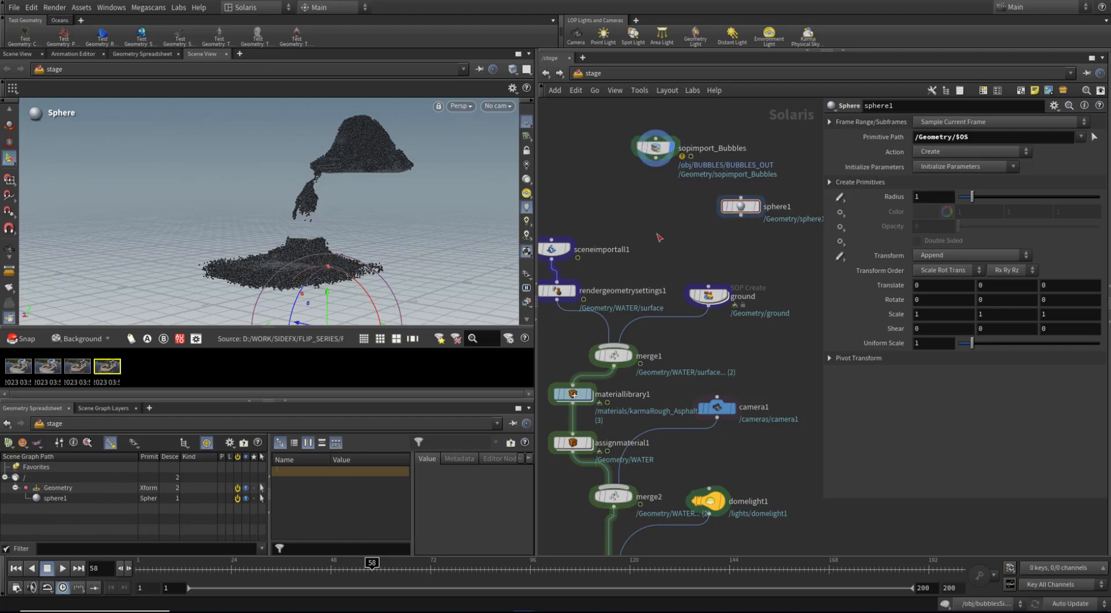
key("Tab")
type("instan")
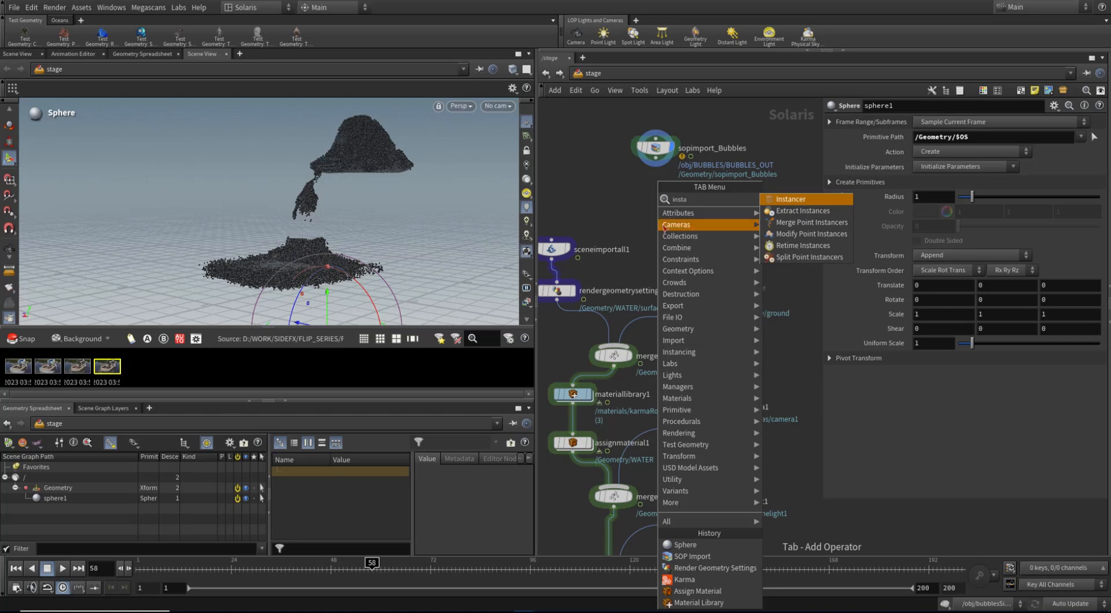
left_click(805, 200)
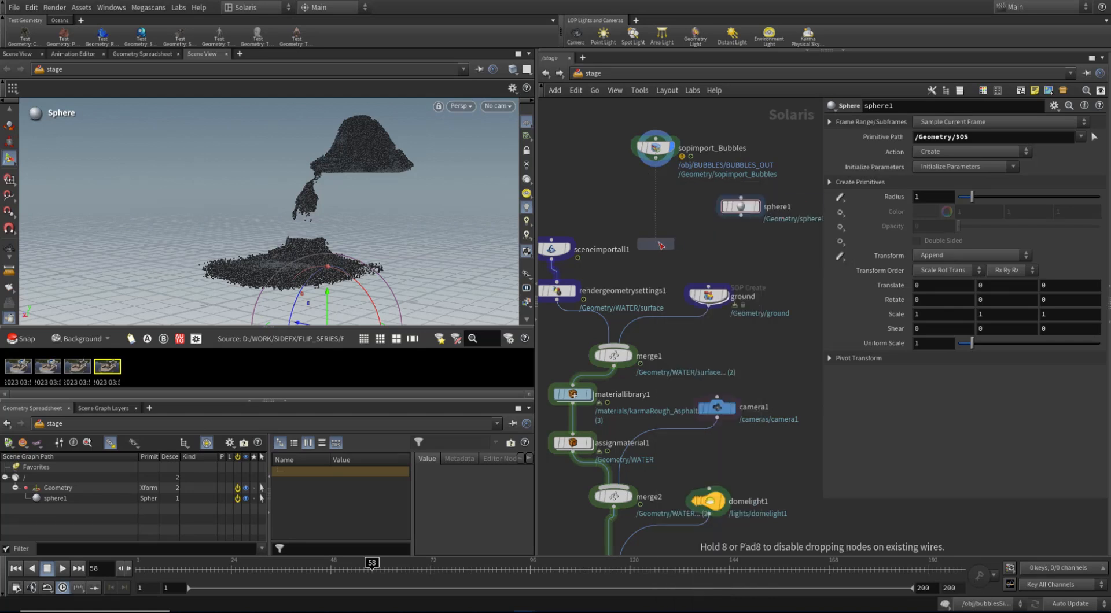
left_click(661, 241)
left_click_drag(664, 167, 670, 163)
left_click_drag(742, 207, 750, 195)
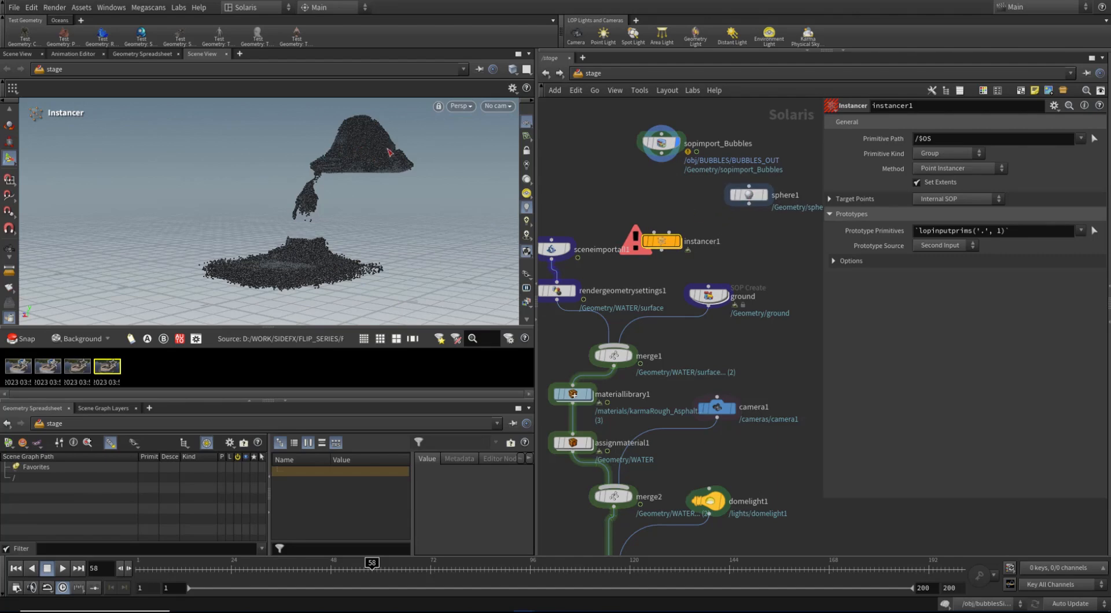
Wire sopimport_Bubbles into the instancer's first input and the sphere, connect the sphere to its second input, and display the instancer.
left_click_drag(663, 242, 664, 242)
left_click(661, 154)
left_click(655, 234)
left_click(662, 154)
left_click(749, 186)
left_click(749, 203)
left_click(669, 233)
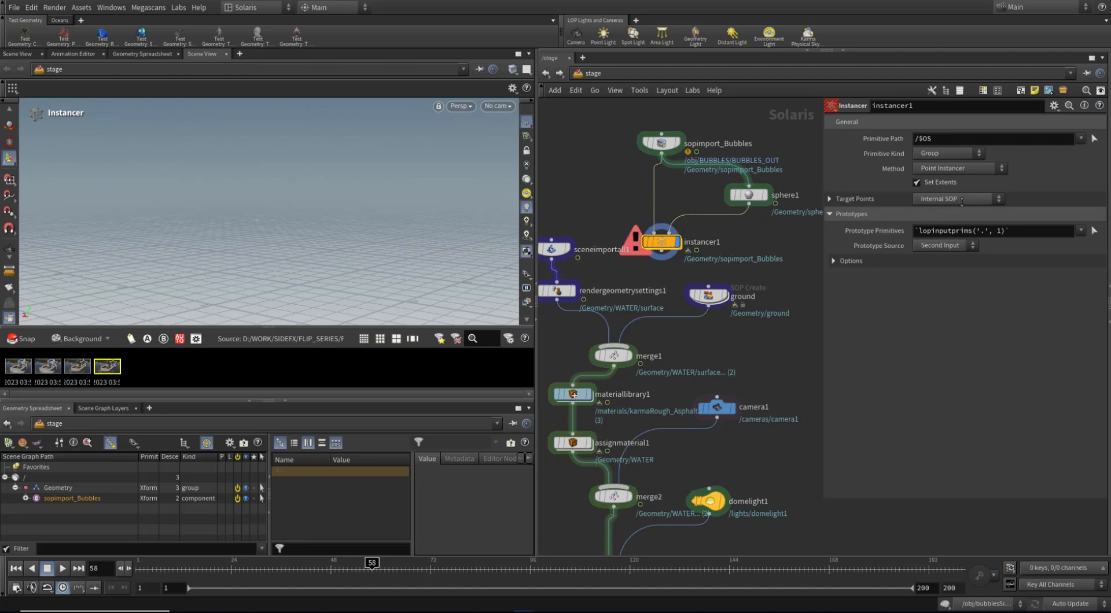
Set the location source of the instancer's target points to First Input's Points.
left_click(859, 198)
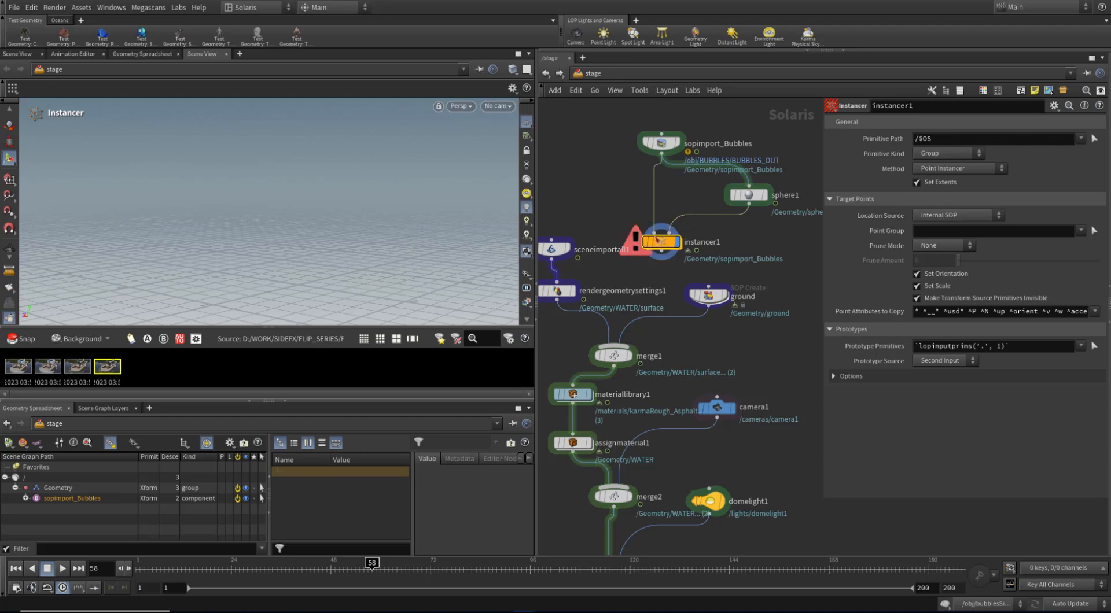
left_click_drag(737, 218, 749, 204)
left_click(942, 217)
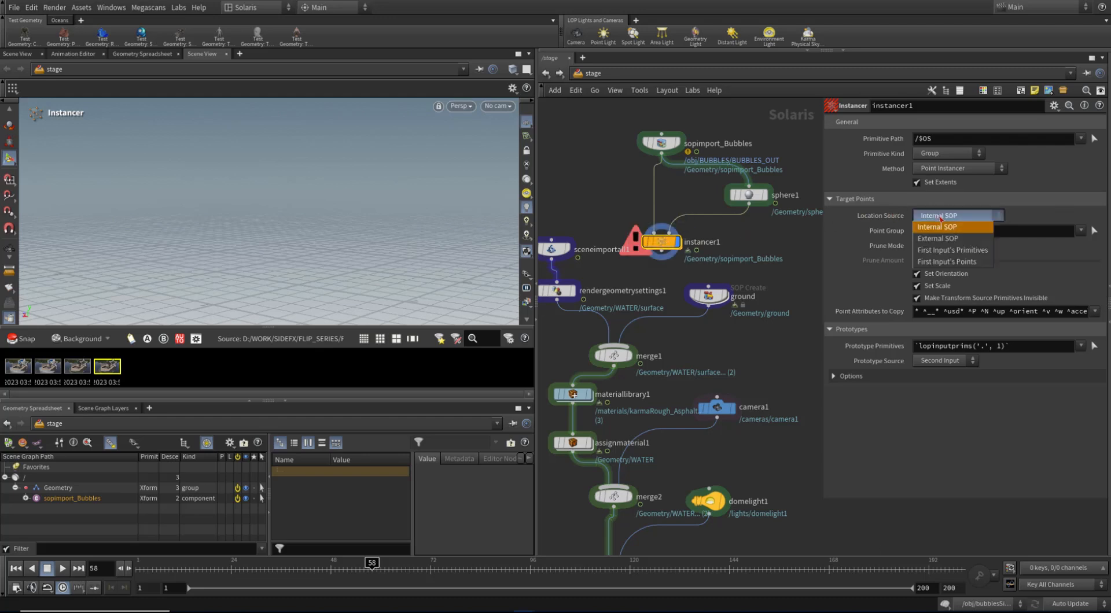
left_click(947, 263)
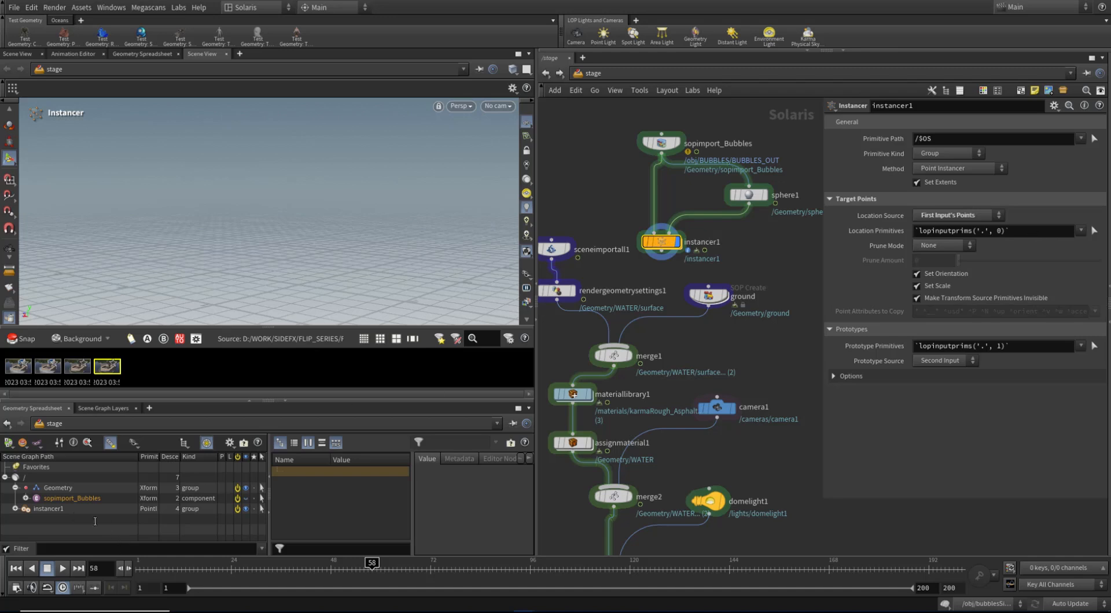
Set the instancer's location primitives to /Geometry/sopimport_Bubbles/points_0 from the scene graph.
left_click(26, 498)
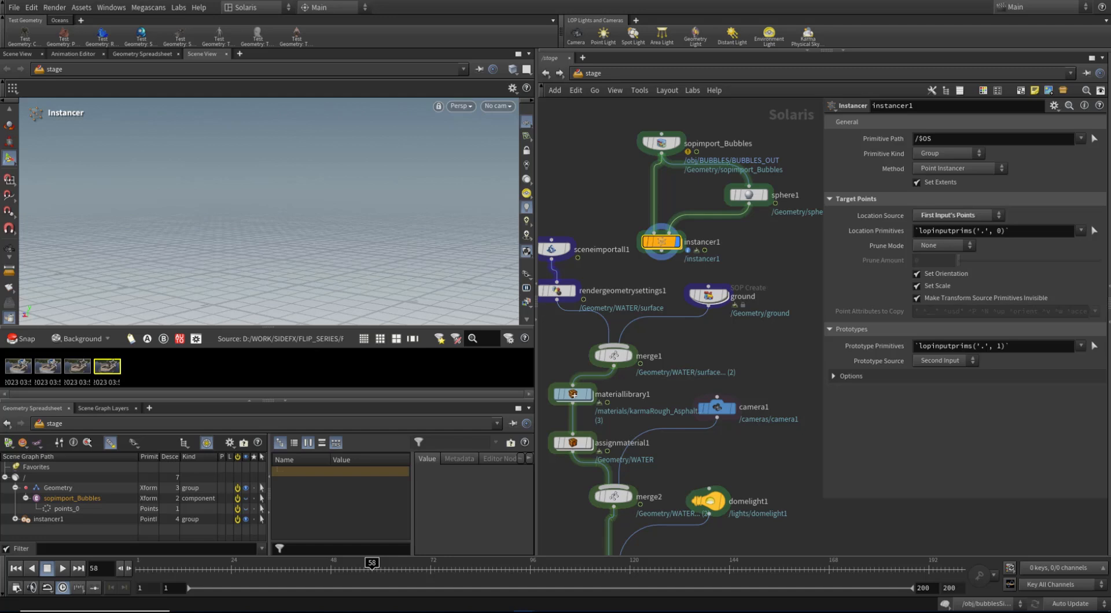
left_click(67, 508)
left_click_drag(1034, 235, 932, 233)
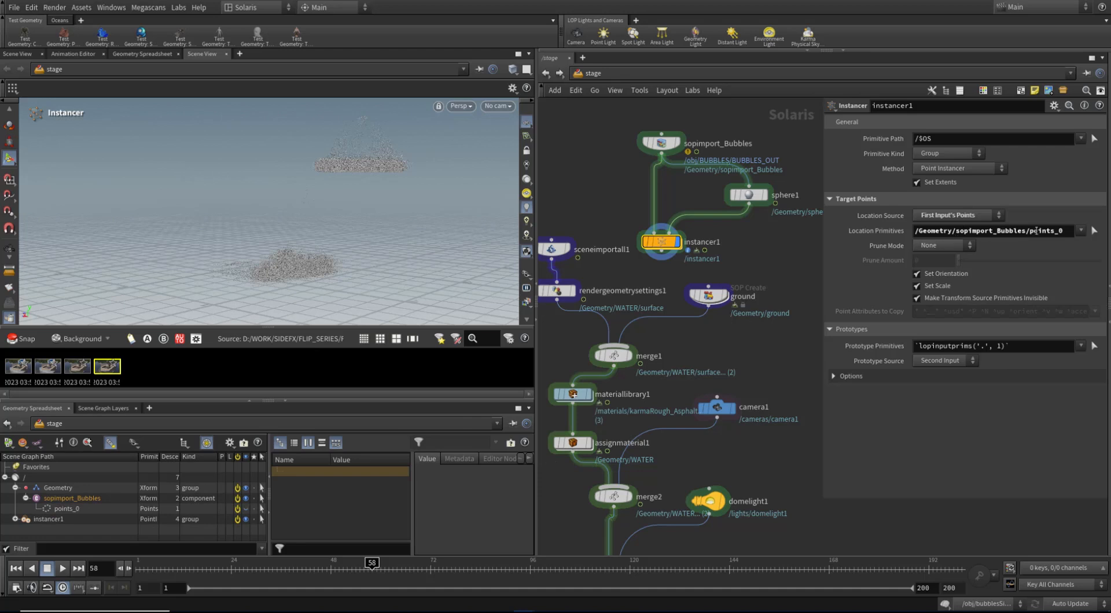
left_click_drag(1062, 231, 914, 231)
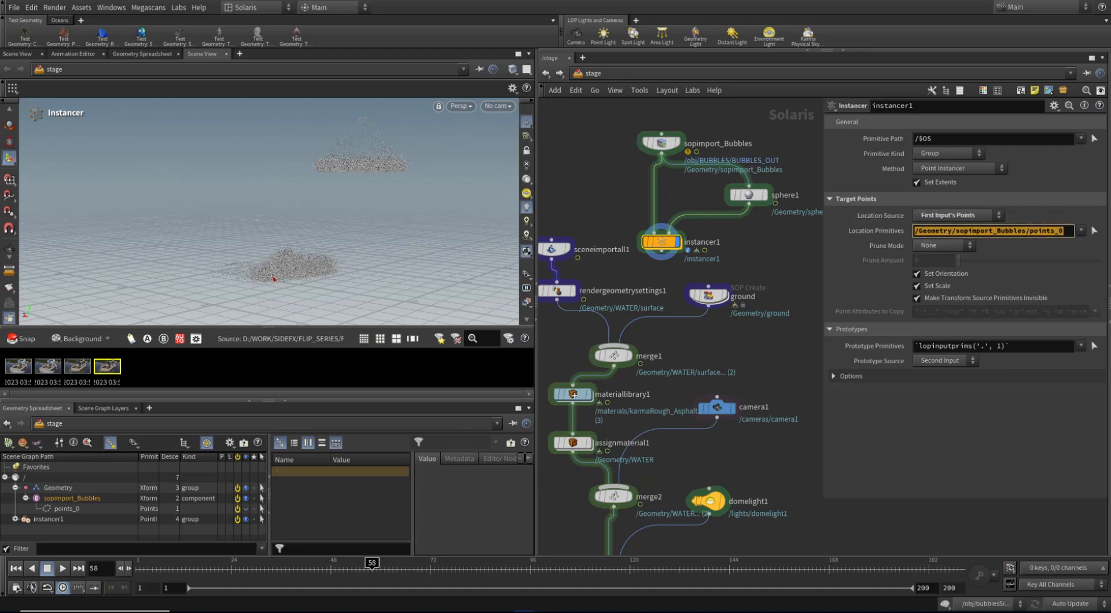
Set the instancer's prototype primitives to /Geometry/sphere1.
left_click_drag(1023, 348, 887, 342)
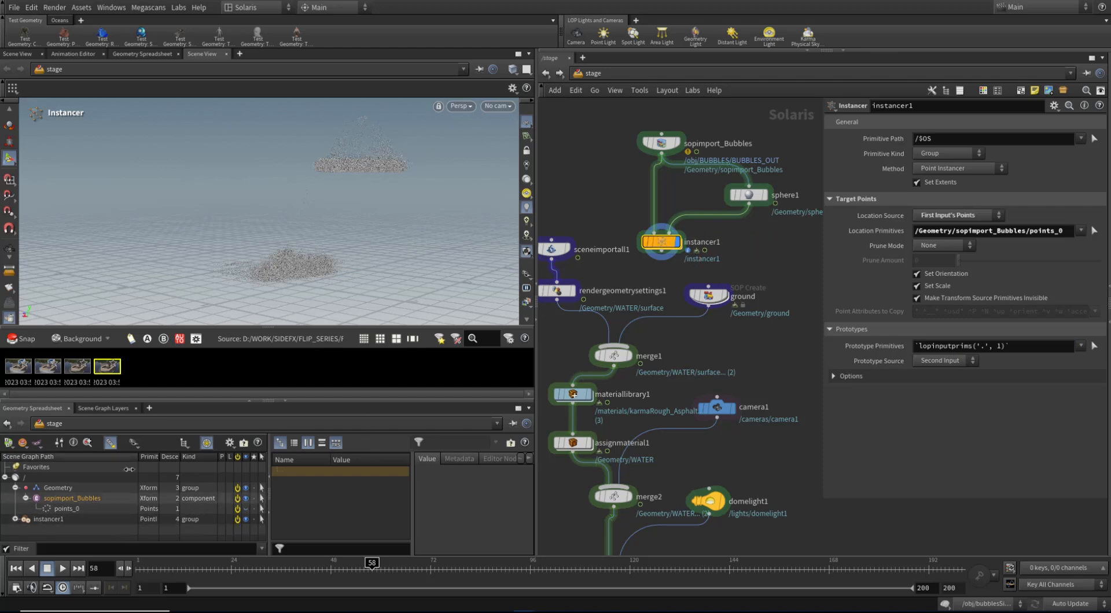
left_click(749, 194)
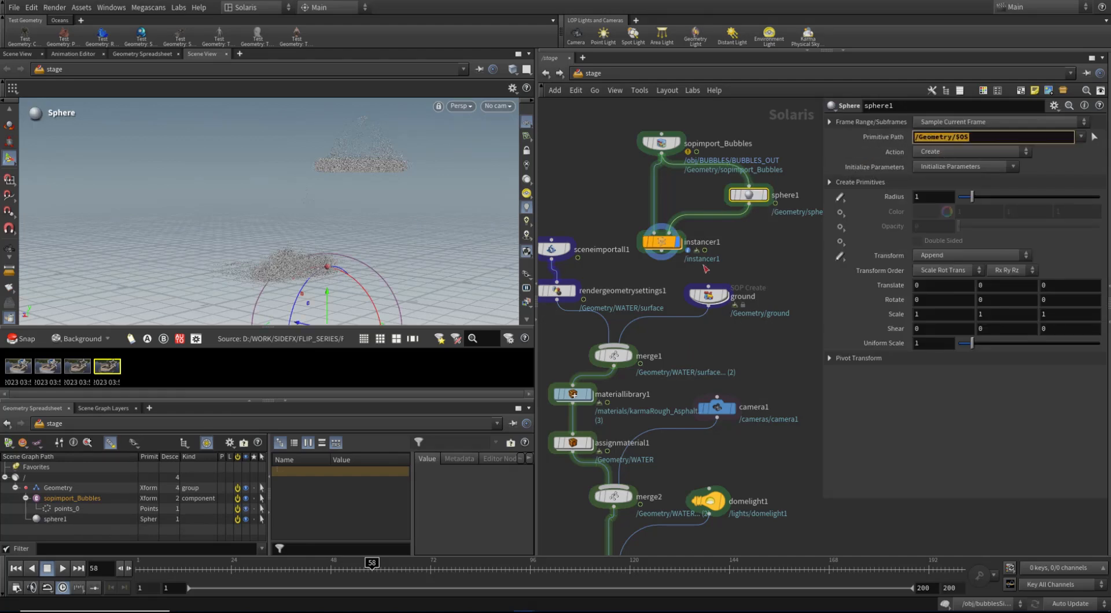
left_click(661, 242)
left_click_drag(1029, 346, 916, 347)
type("/Geometry/$OS")
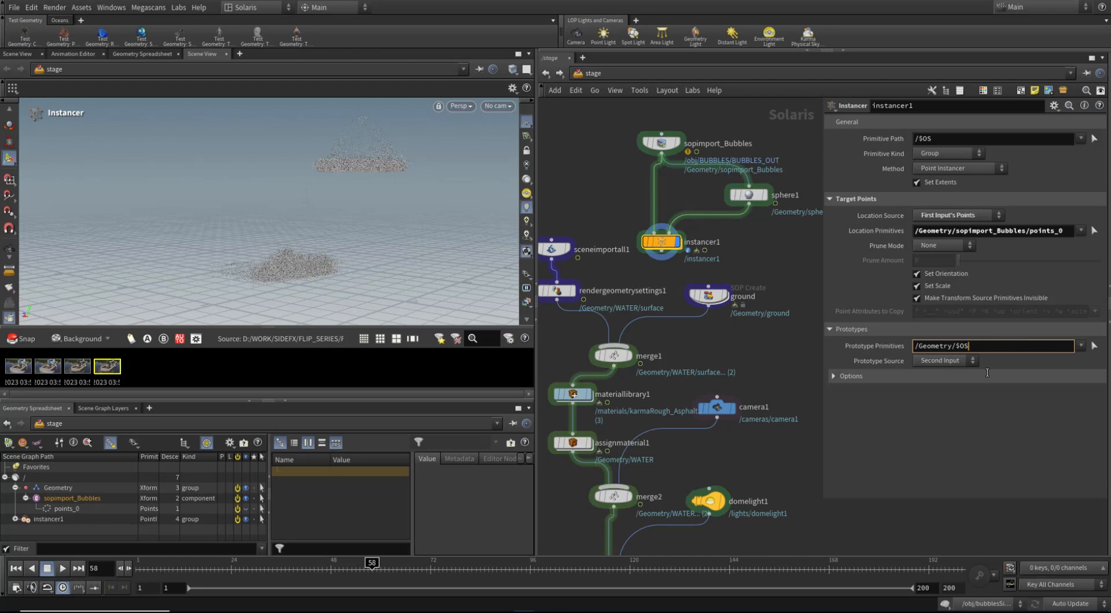
key("BackSpace")
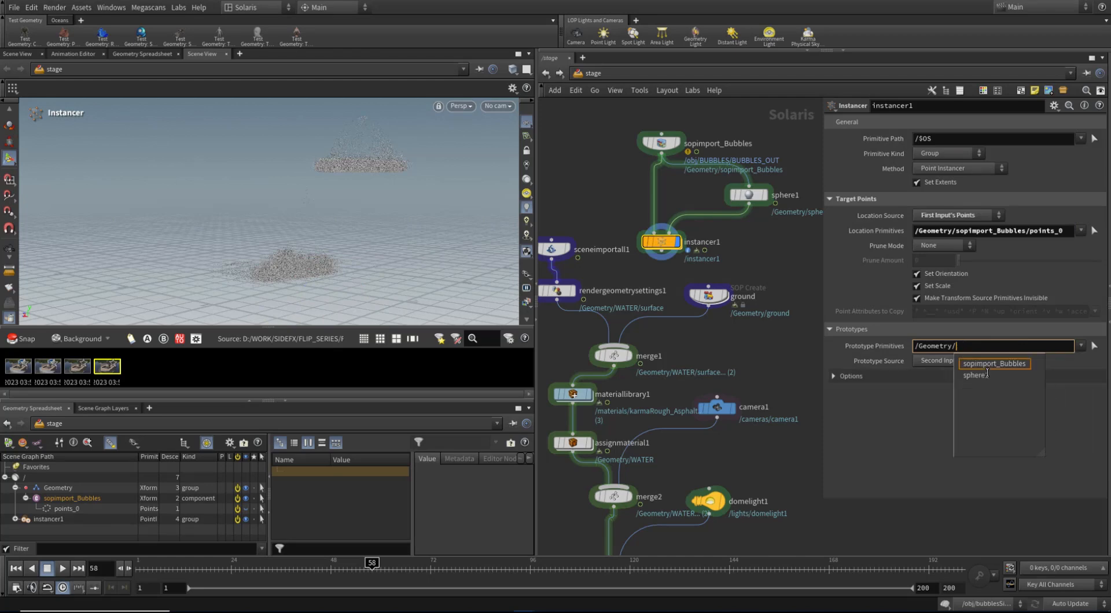
type("sphere1")
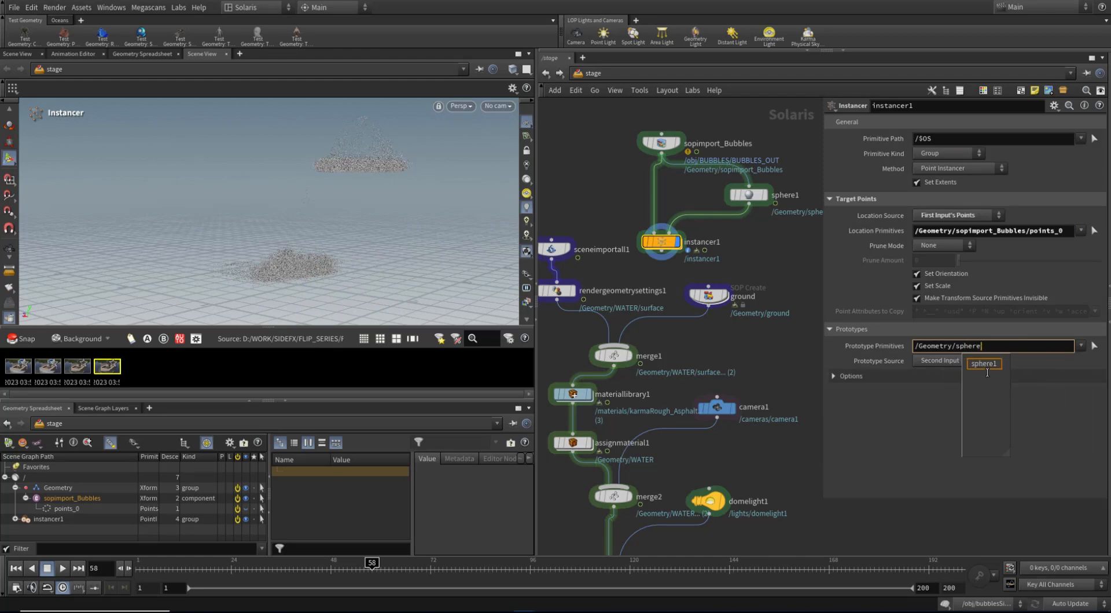
key("Return")
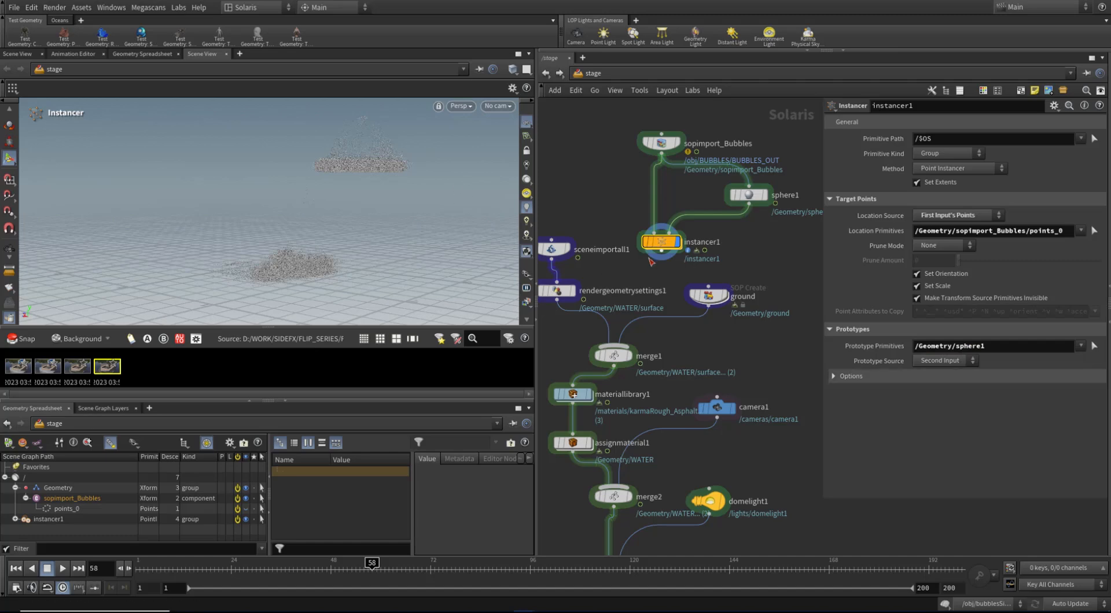
Enlarge the viewport by collapsing the scene graph pane and inspect the instanced bubbles up close.
scroll(642, 205, "up", 2)
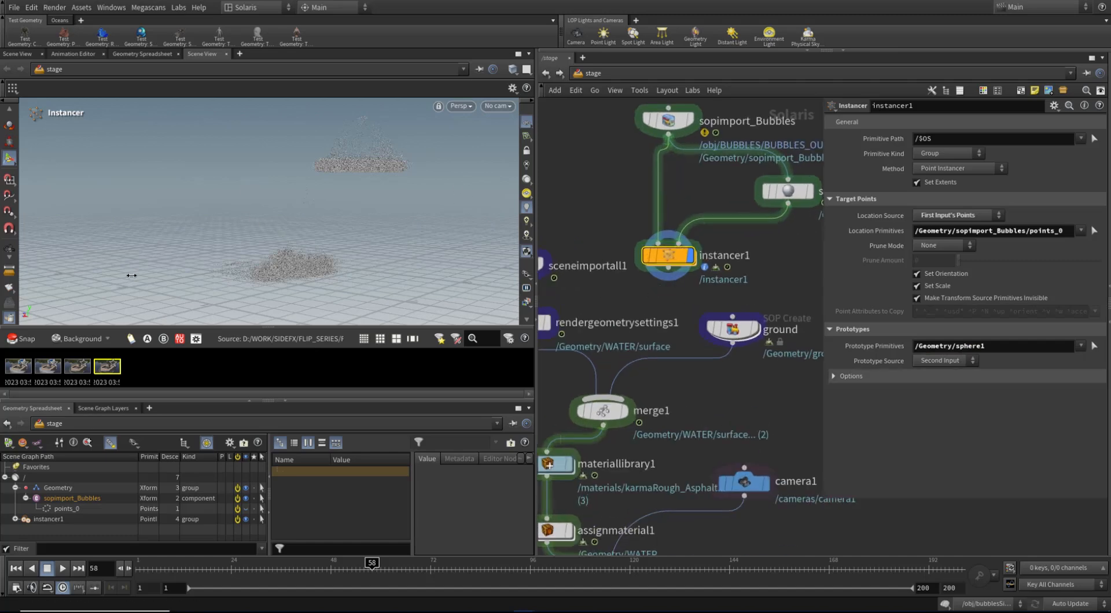
left_click(10, 249)
mouse_move(253, 258)
left_mouse_down()
mouse_move(373, 246)
mouse_move(354, 272)
mouse_move(477, 231)
mouse_move(241, 241)
left_mouse_up()
middle_click_drag(240, 240, 320, 210)
right_click_drag(320, 210, 327, 236)
left_click_drag(341, 260, 333, 238)
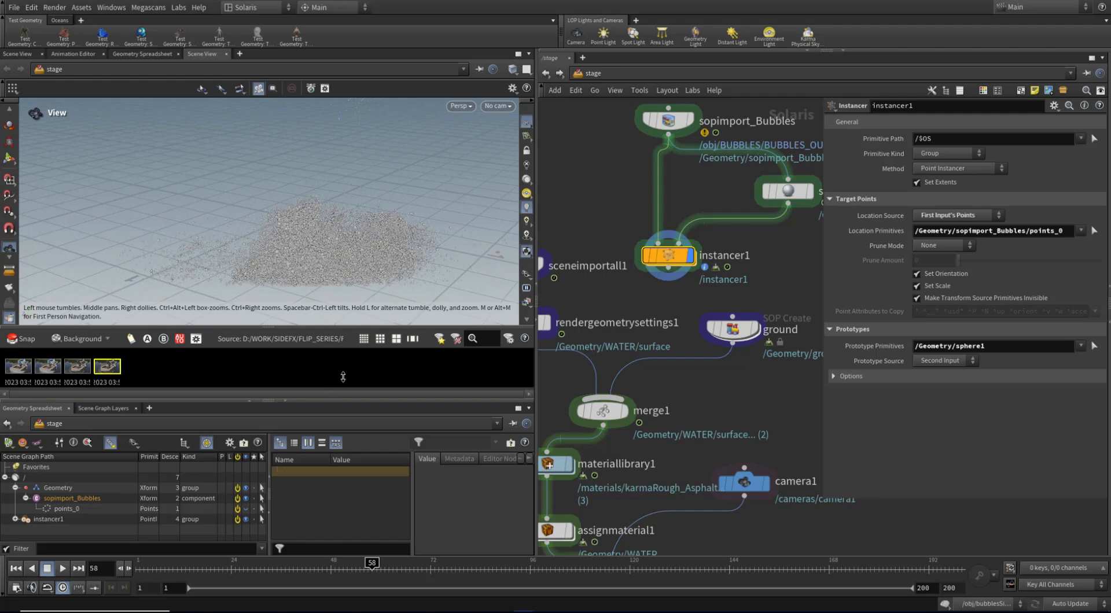
left_click(289, 402)
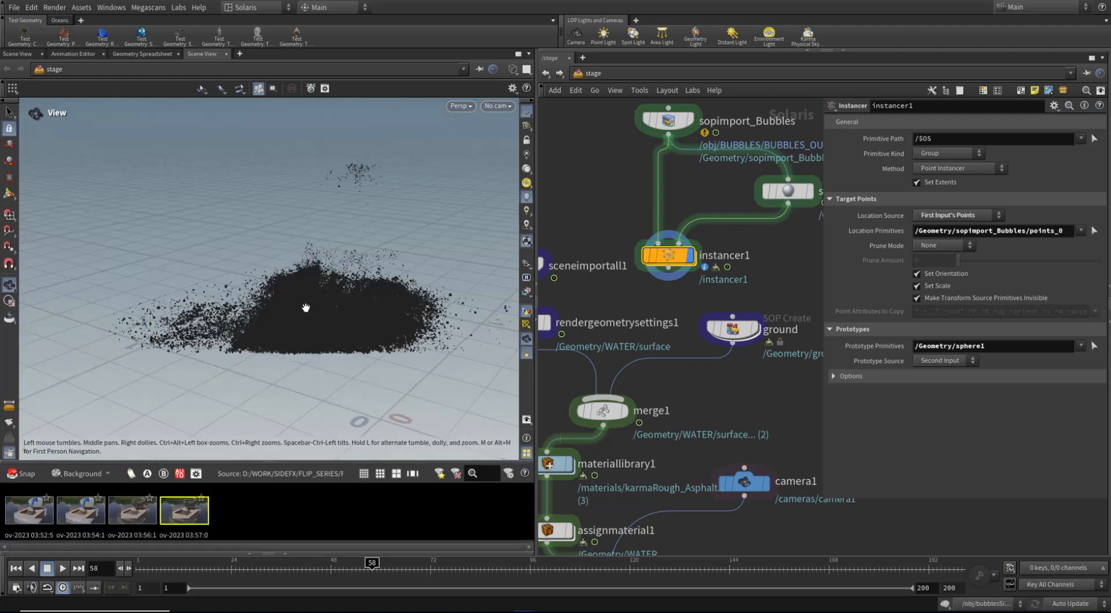
left_click(1022, 344)
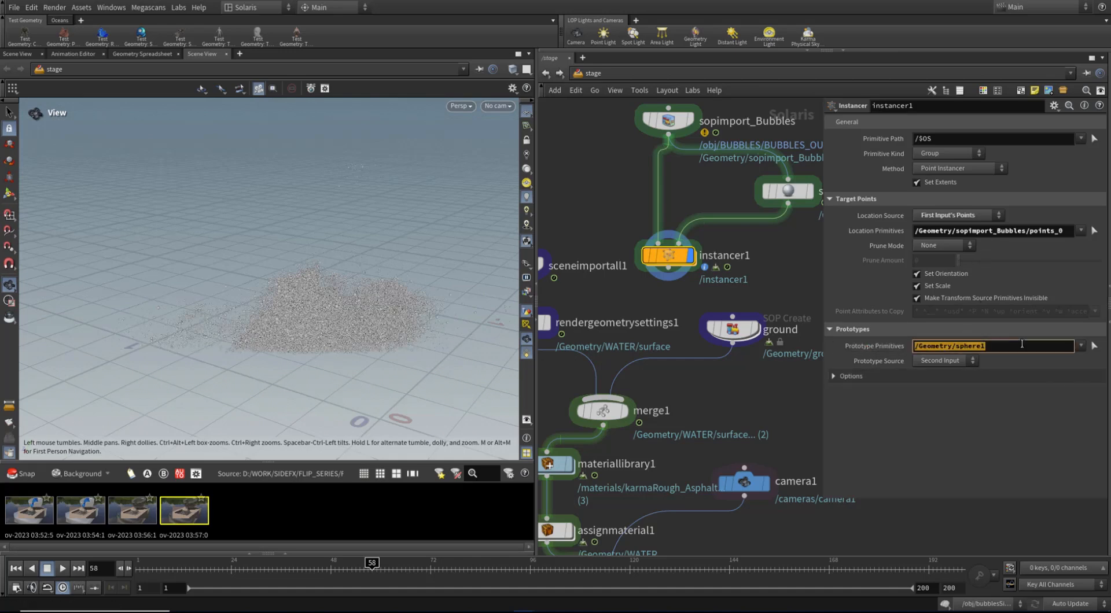
Reset the instancer's prototype primitives to the default expression `lopinputprims('.', 1)`.
right_click(873, 346)
left_click(940, 530)
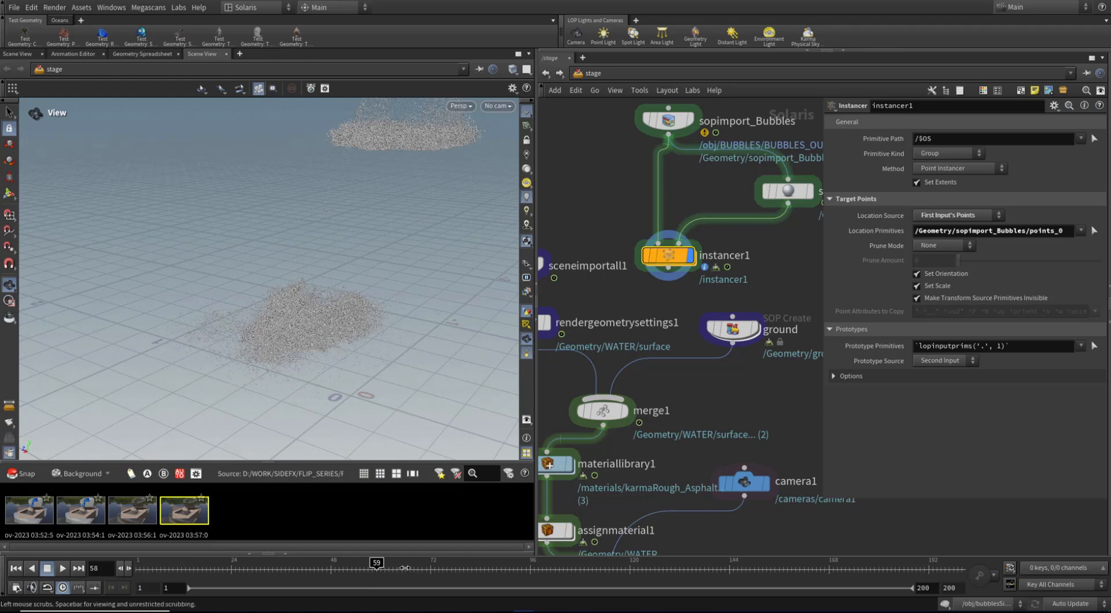
scroll(307, 297, "down", 2)
mouse_move(291, 285)
left_mouse_down()
mouse_move(273, 271)
mouse_move(285, 286)
left_mouse_up()
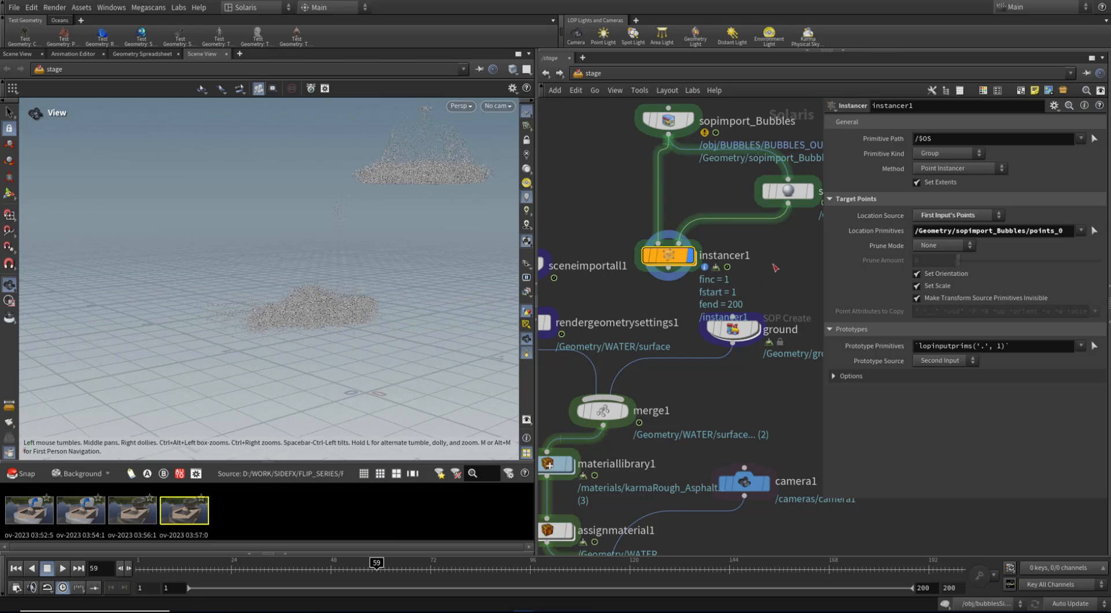
Reopen the scene graph pane and check the visibility toggle of the points_0 primitive under sopimport_Bubbles.
left_click(285, 552)
left_click(14, 488)
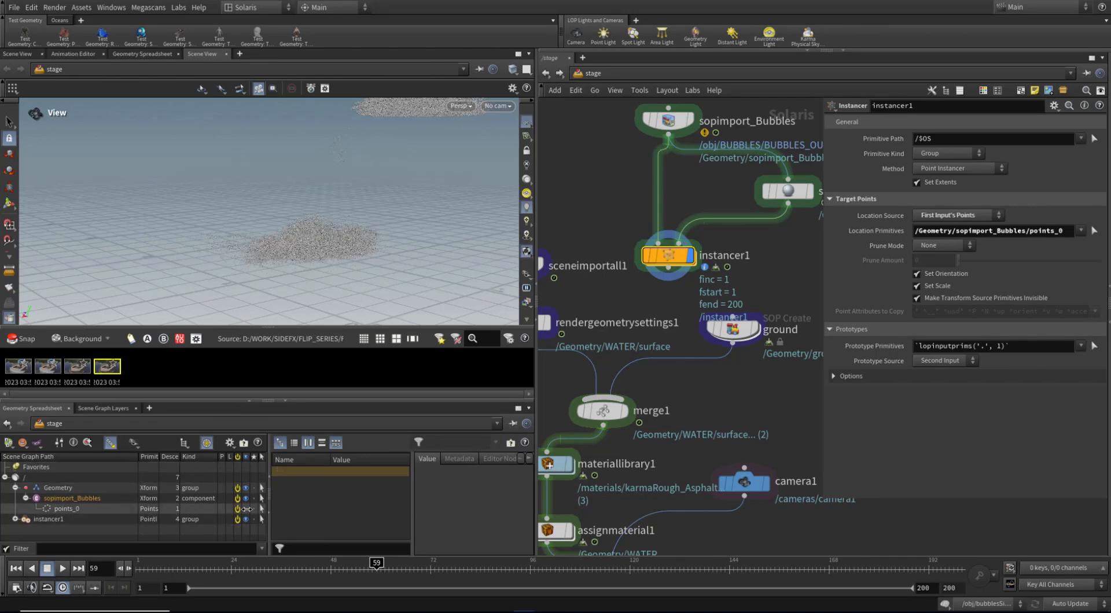
left_click(247, 509)
left_click(247, 509)
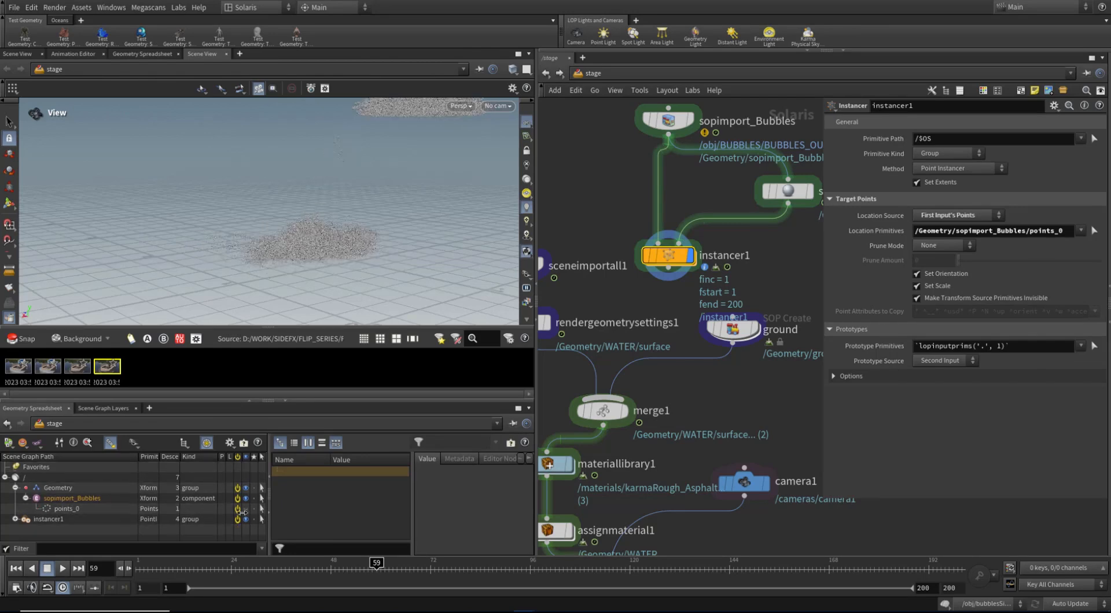
Move the bubbles import, sphere and instancer nodes up in the network, and set the instancer's primitive path to /Geometry/$OS.
scroll(691, 282, "down", 4)
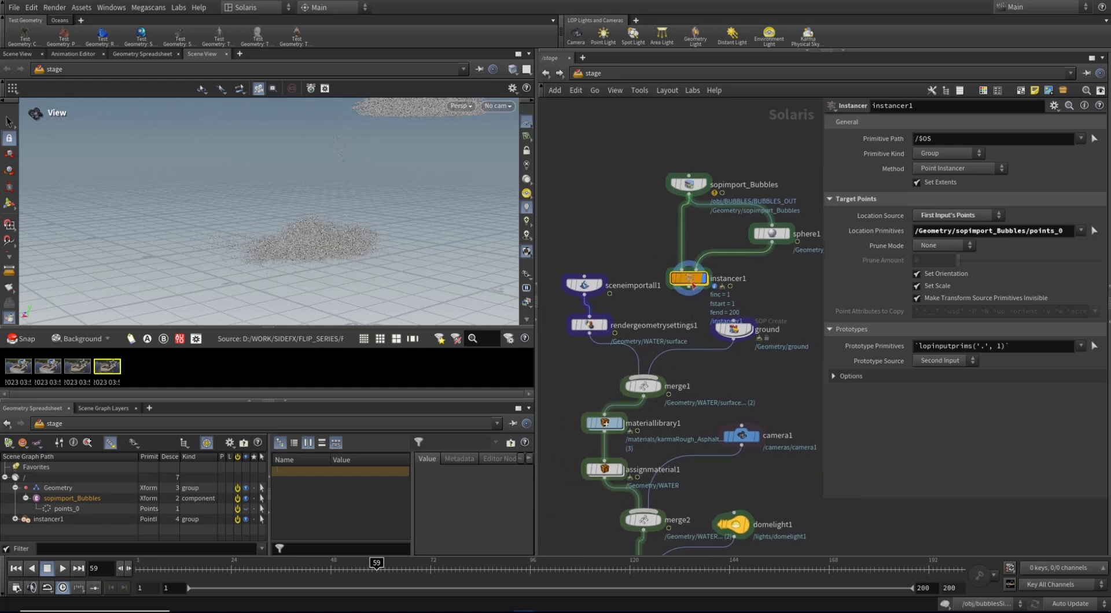
left_click_drag(692, 283, 683, 241)
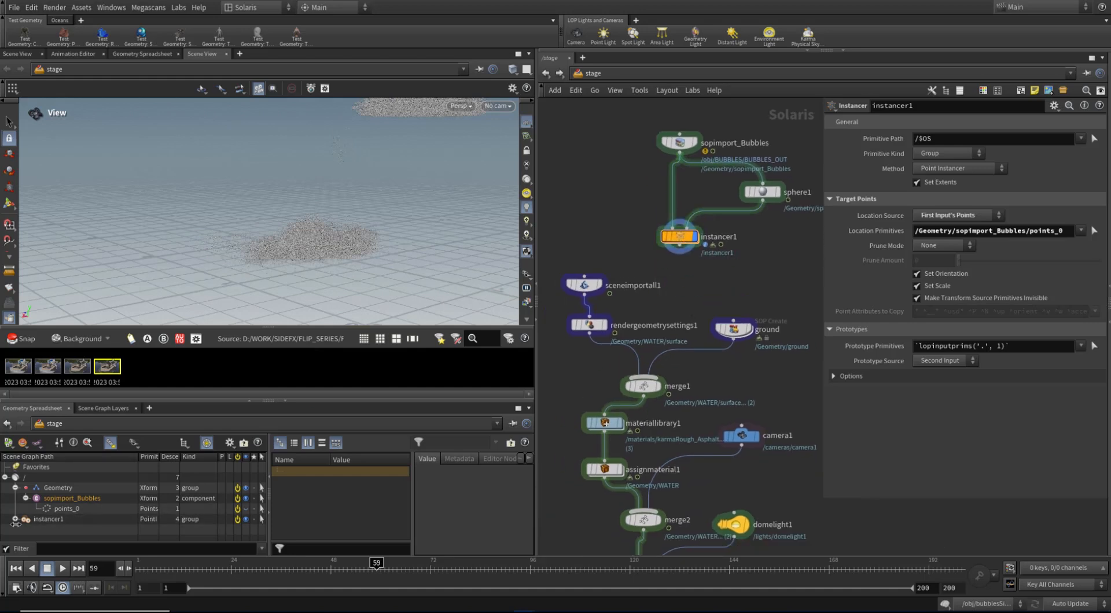
left_click(49, 519)
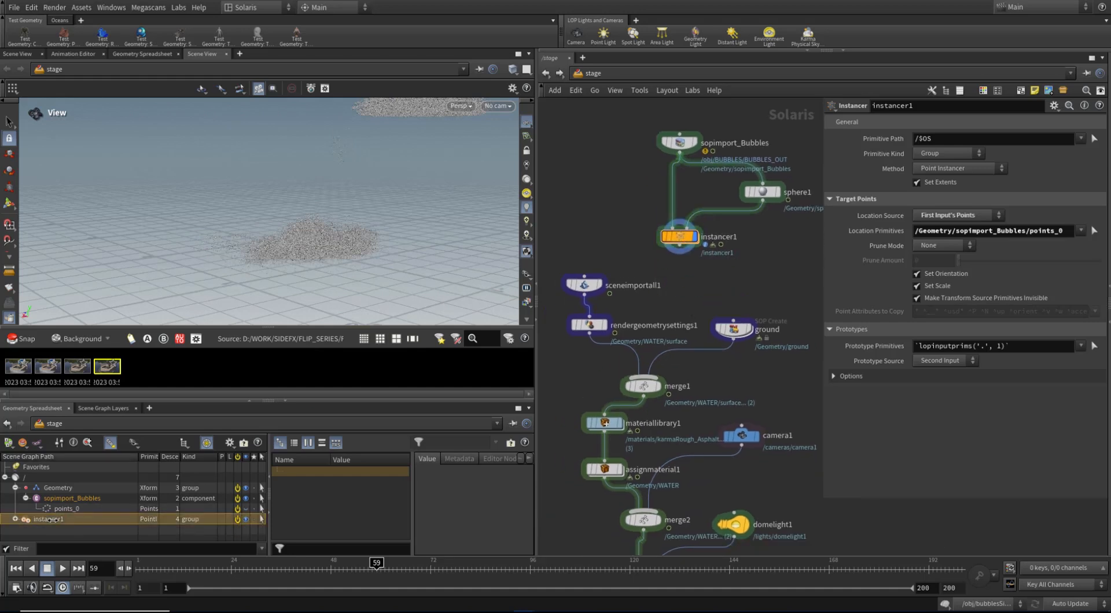
left_click(917, 138)
type("/")
type("Geometry")
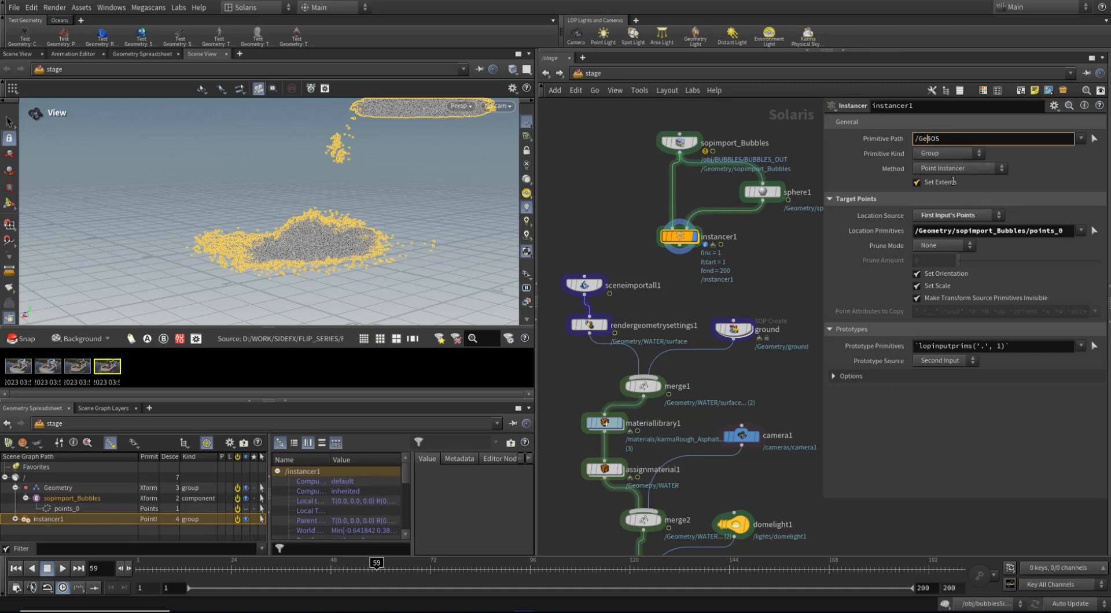
type("/")
Rename the instancer node to instancer_bubbles.
left_click(978, 109)
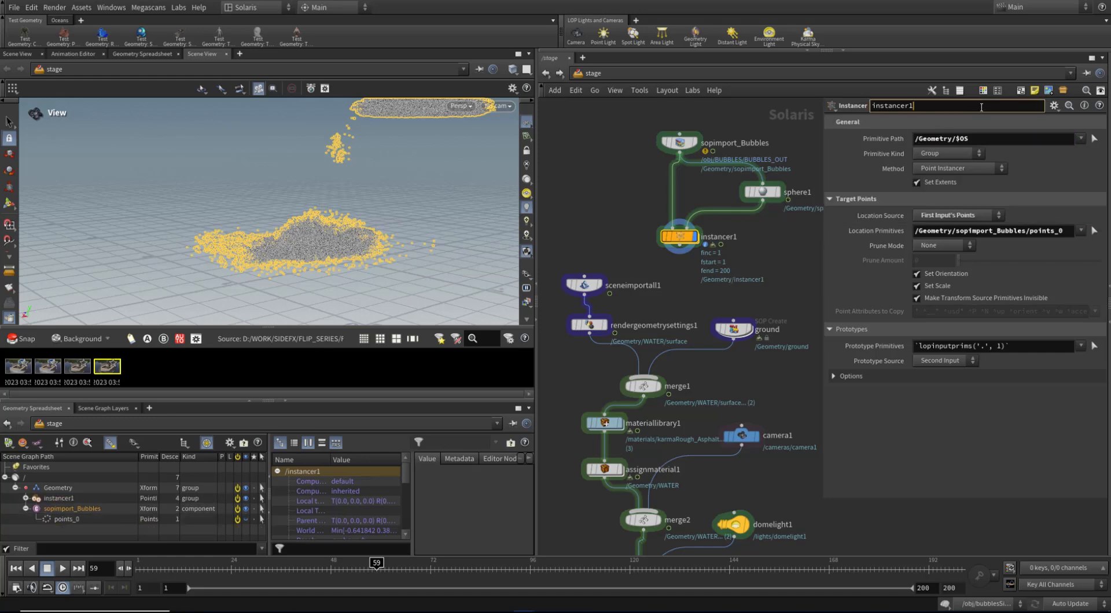
key("BackSpace")
type("_bubbles")
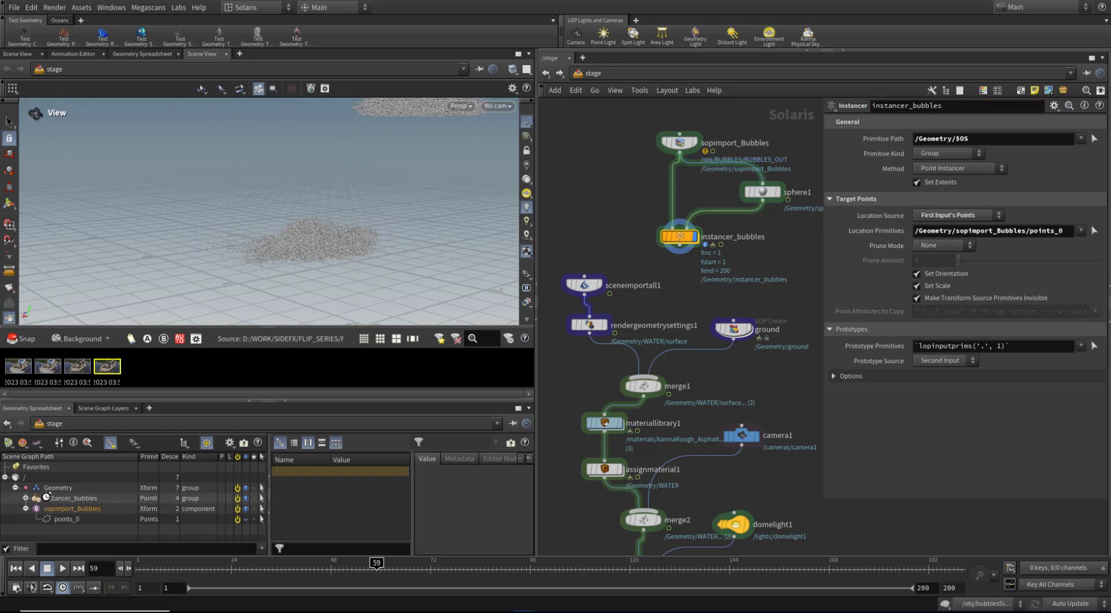
Connect instancer_bubbles into merge1 and display the output of the karmarendersettings node.
left_click(680, 246)
left_click(646, 379)
middle_click_drag(714, 371, 726, 232)
left_click_drag(616, 501, 617, 386)
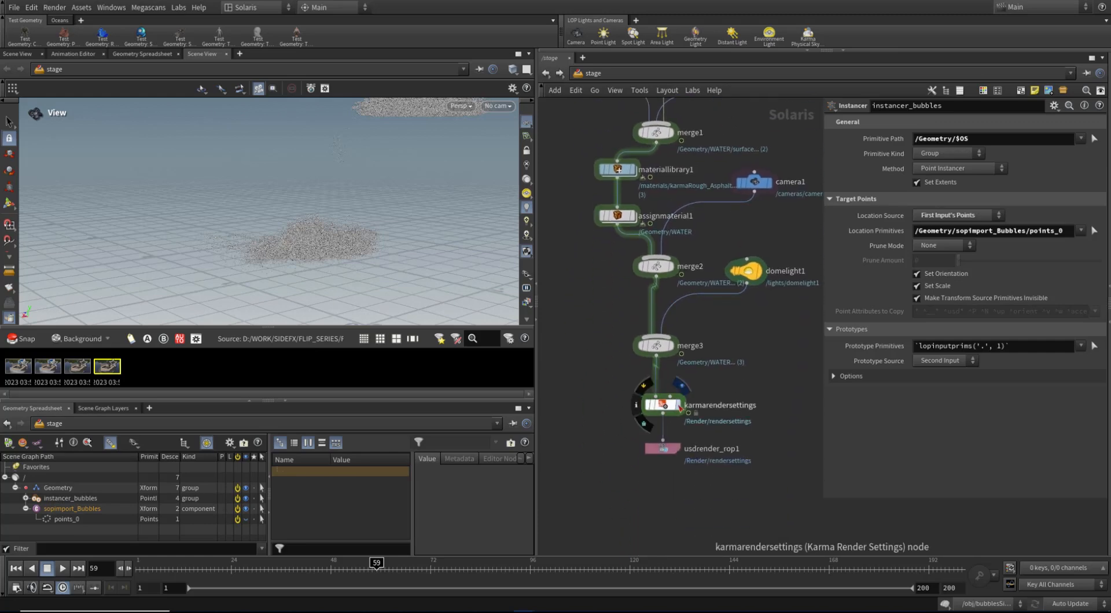
left_click(669, 408)
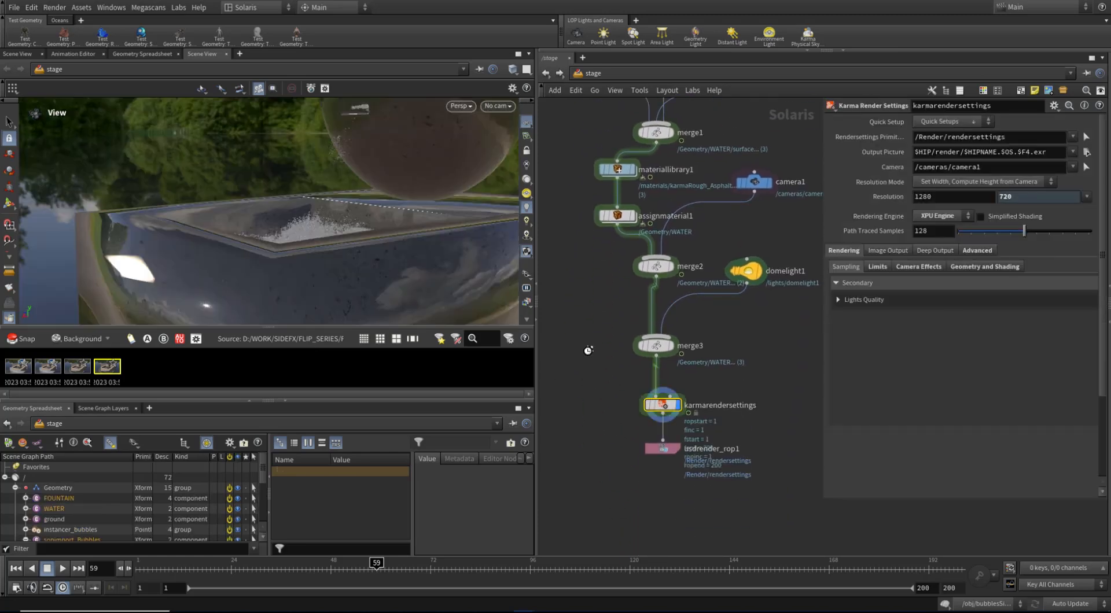
Look through /cameras/camera1 in the viewport and enlarge the viewport area.
left_click_drag(345, 207, 374, 212)
middle_click_drag(375, 212, 359, 218)
left_click(498, 107)
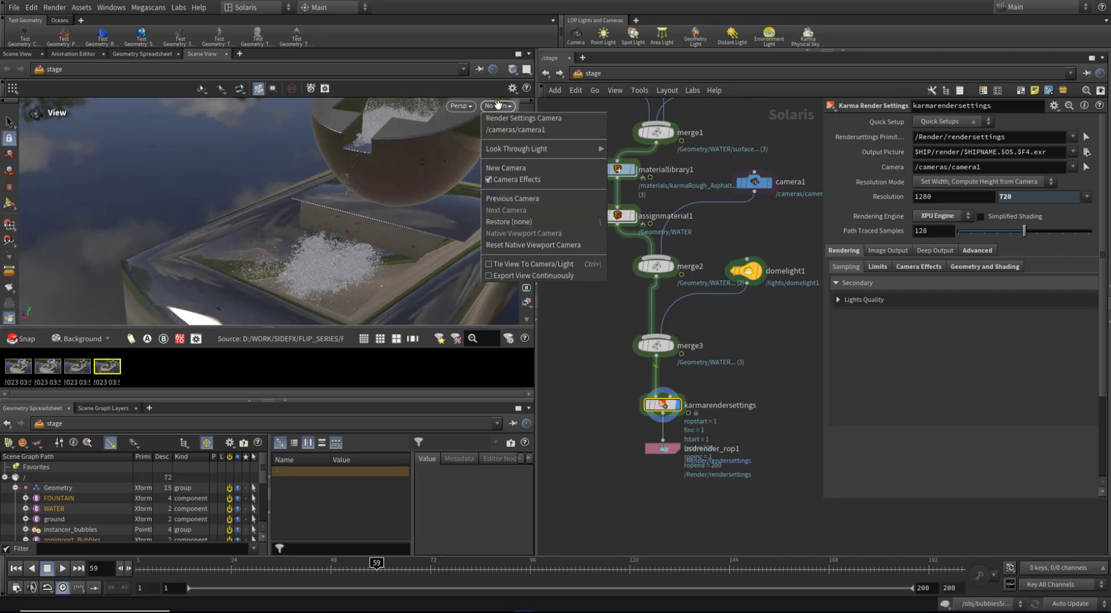
left_click(518, 132)
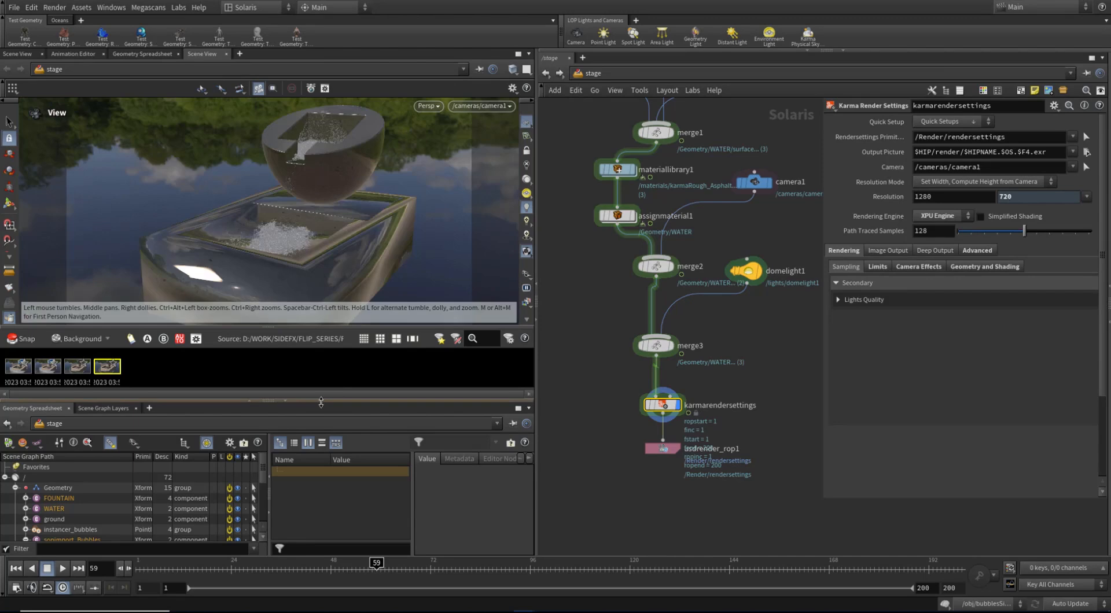
left_click_drag(321, 399, 324, 440)
middle_click_drag(597, 438, 605, 399)
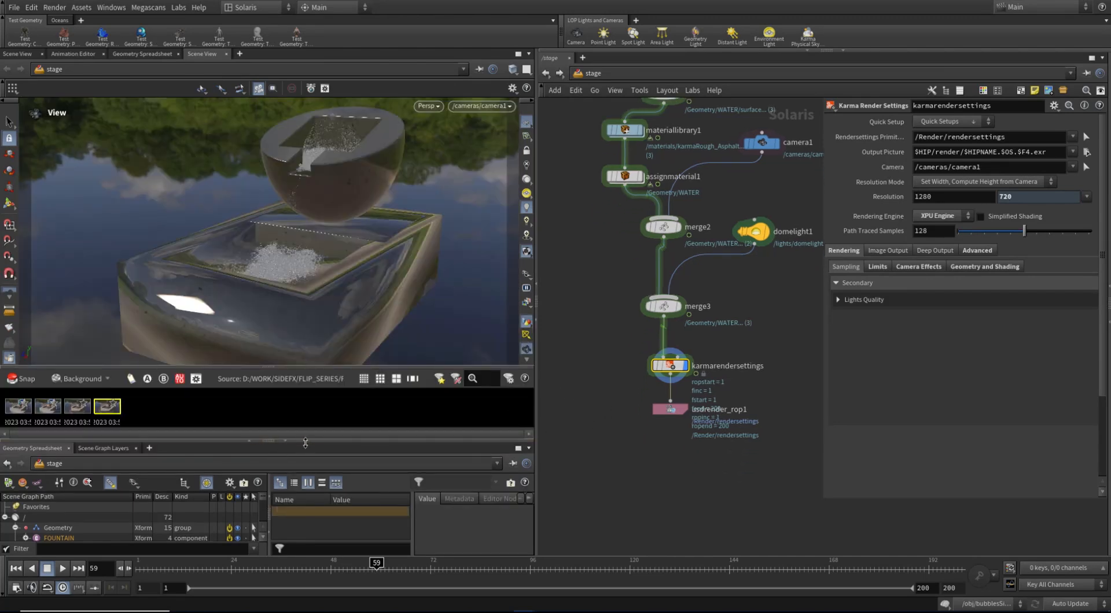
Expand the scene graph pane and select the sopimport_Bubbles primitive, comparing it with instancer_bubbles.
left_click_drag(310, 441, 315, 382)
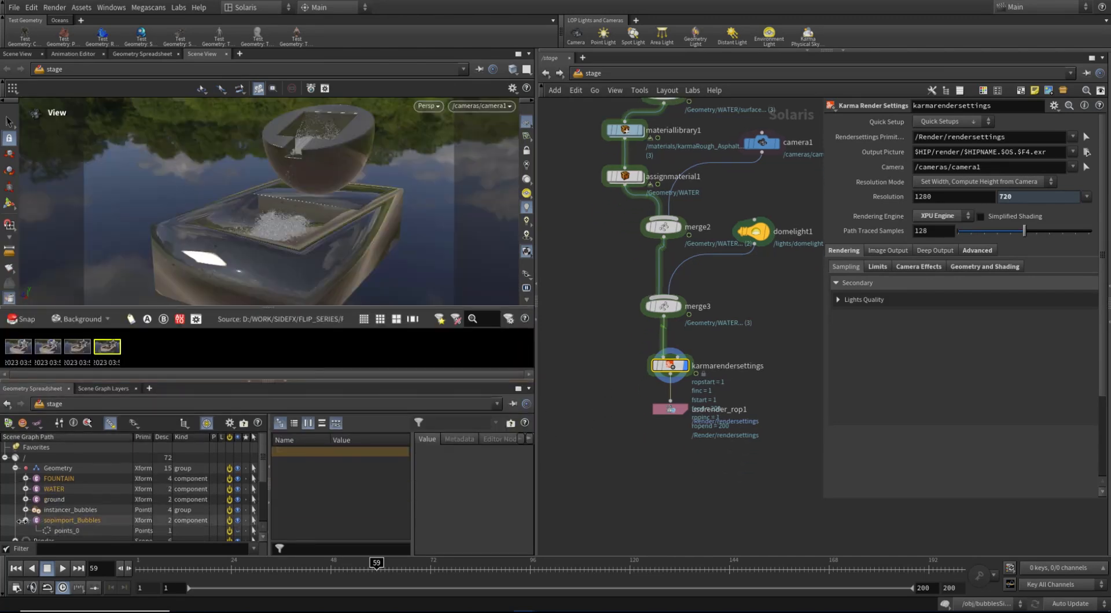
left_click(25, 520)
left_click(68, 520)
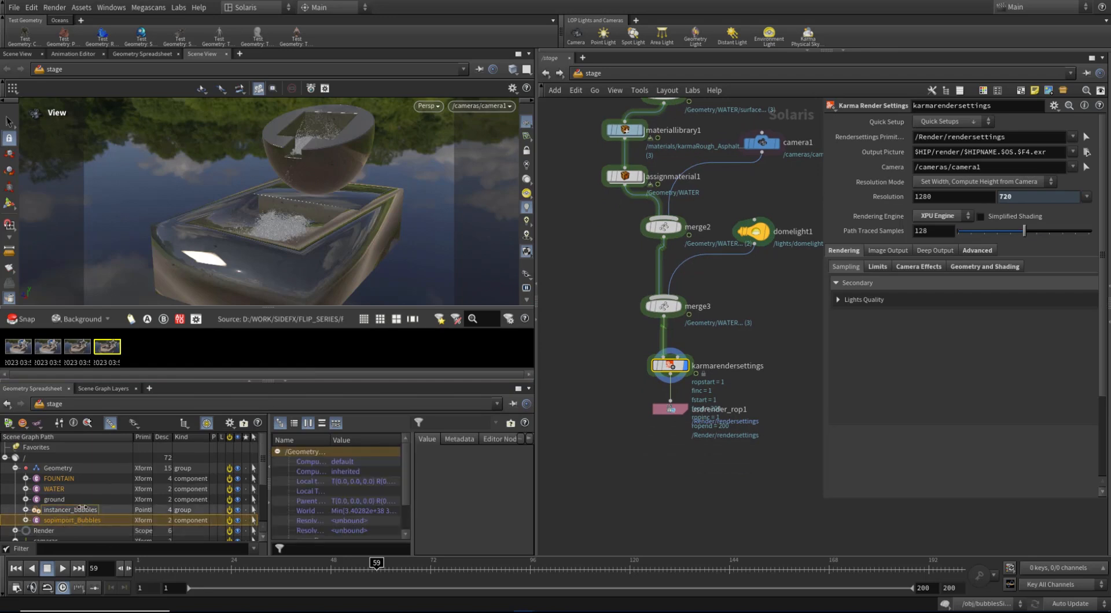
left_click(82, 510)
left_click(78, 520)
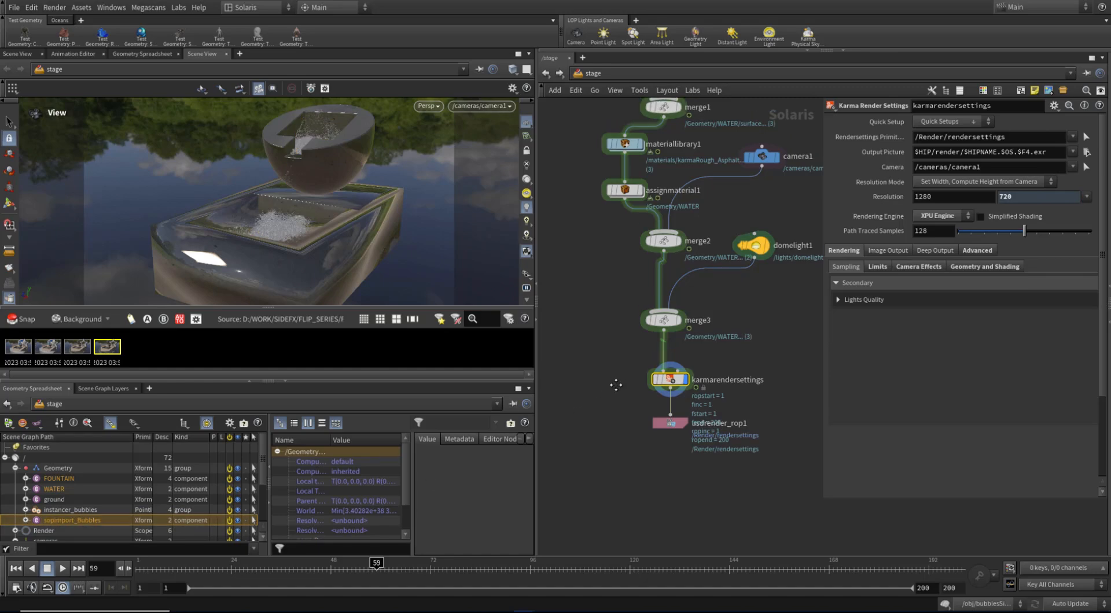
Add a Prune node and insert it between merge3 and karmarendersettings.
key("Tab")
type("prun")
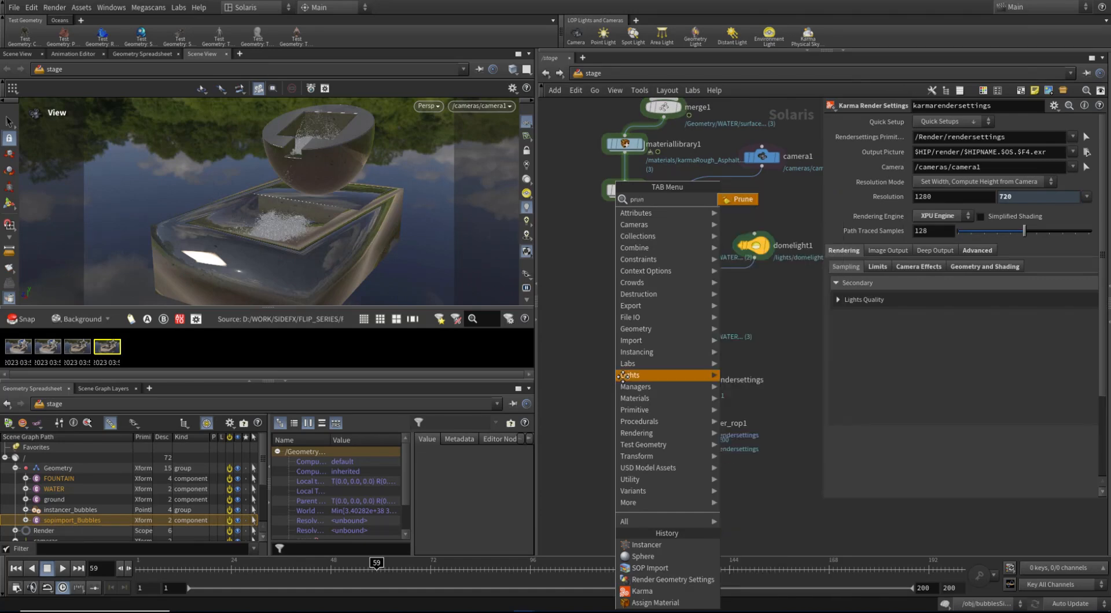
left_click(747, 199)
left_click(606, 391)
left_click_drag(606, 391, 669, 351)
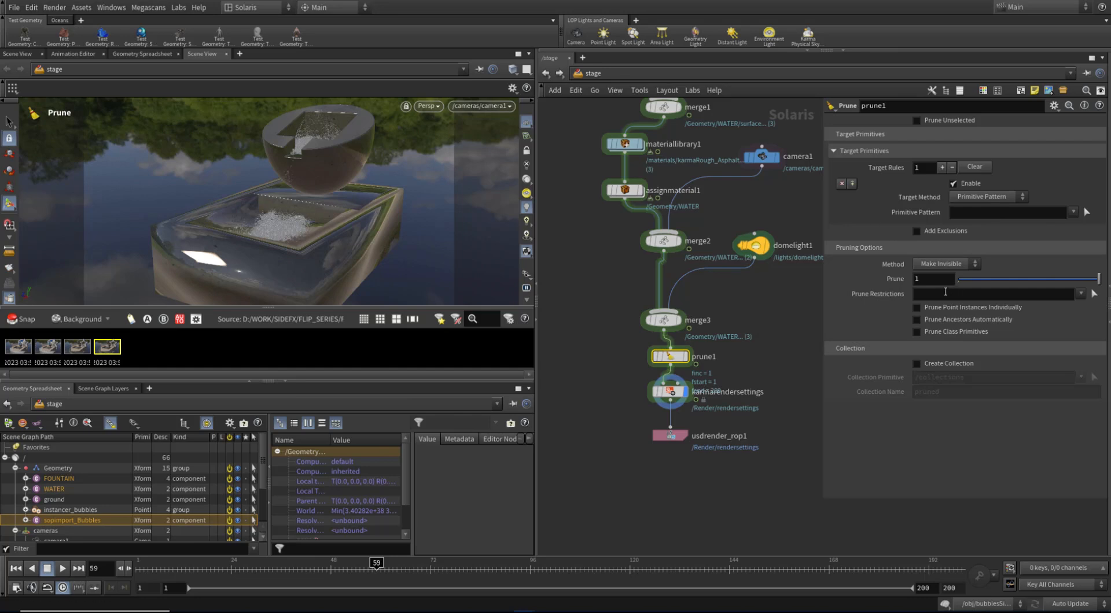
Set the prune node's primitive pattern to /Geometry/sopimport_Bubbles from the scene graph and check that primitive's visibility.
left_click(1016, 211)
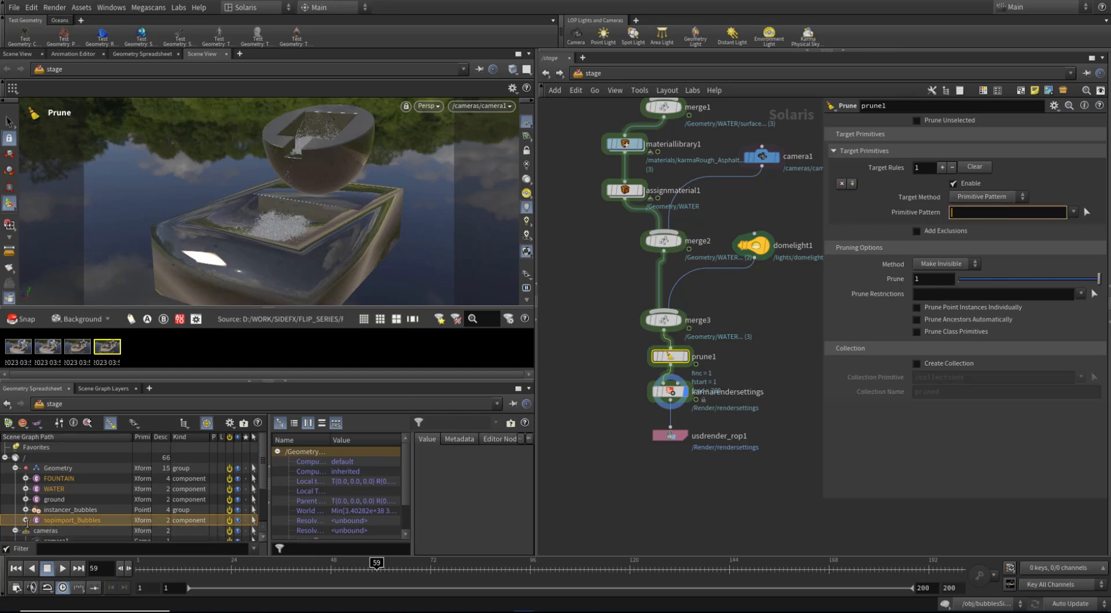
left_click_drag(68, 521, 973, 215)
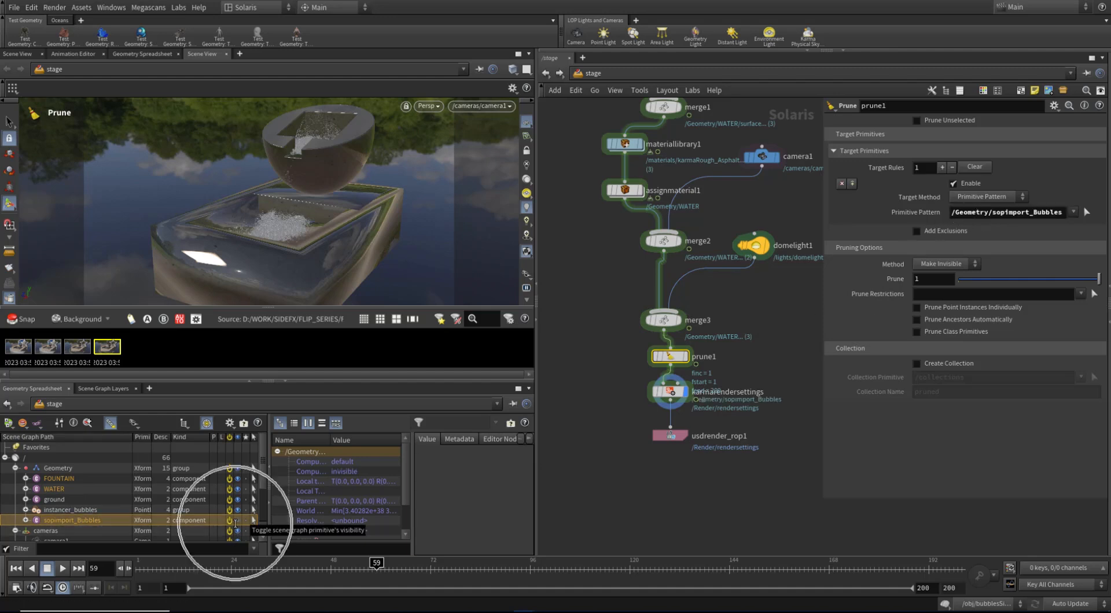
left_click(235, 522)
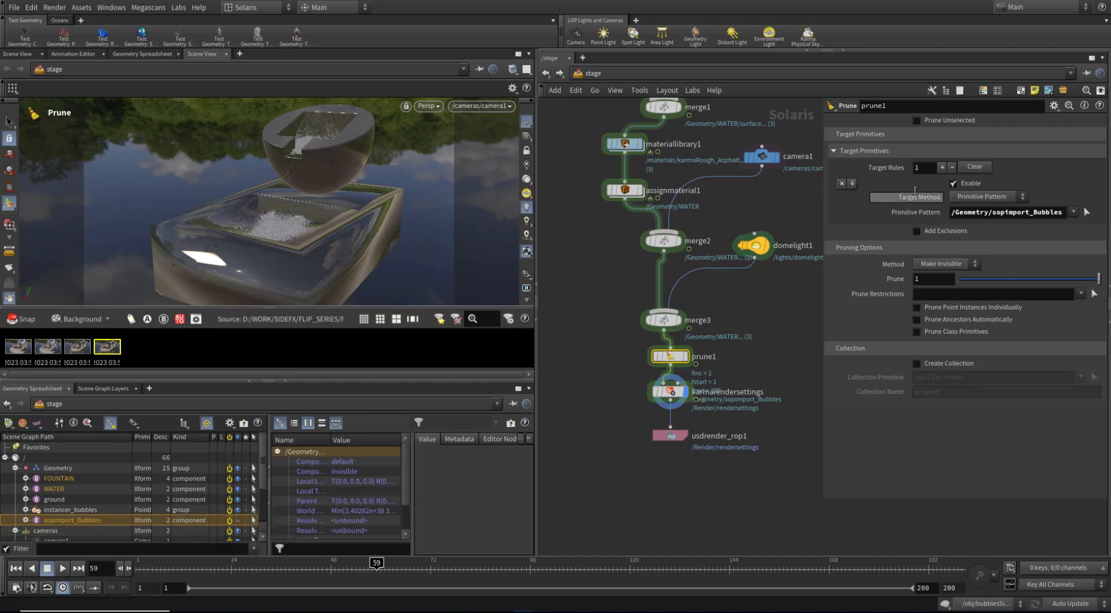
Select the karmarendersettings node, enlarge the viewport again and save the scene file.
left_click(680, 393)
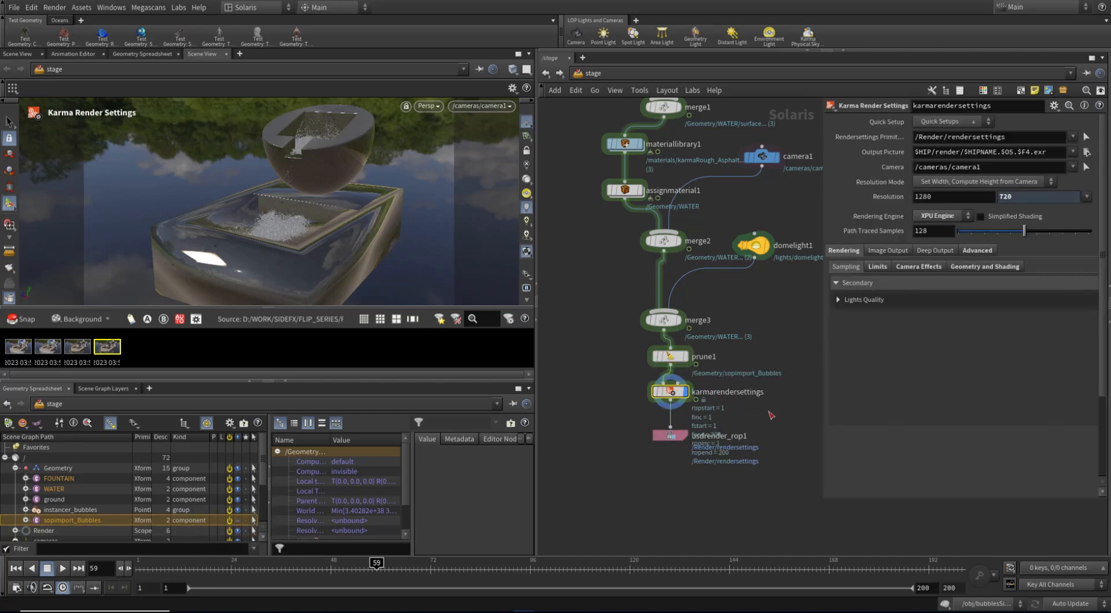
middle_click_drag(769, 411, 769, 424)
left_click_drag(339, 380, 338, 441)
left_click(429, 106)
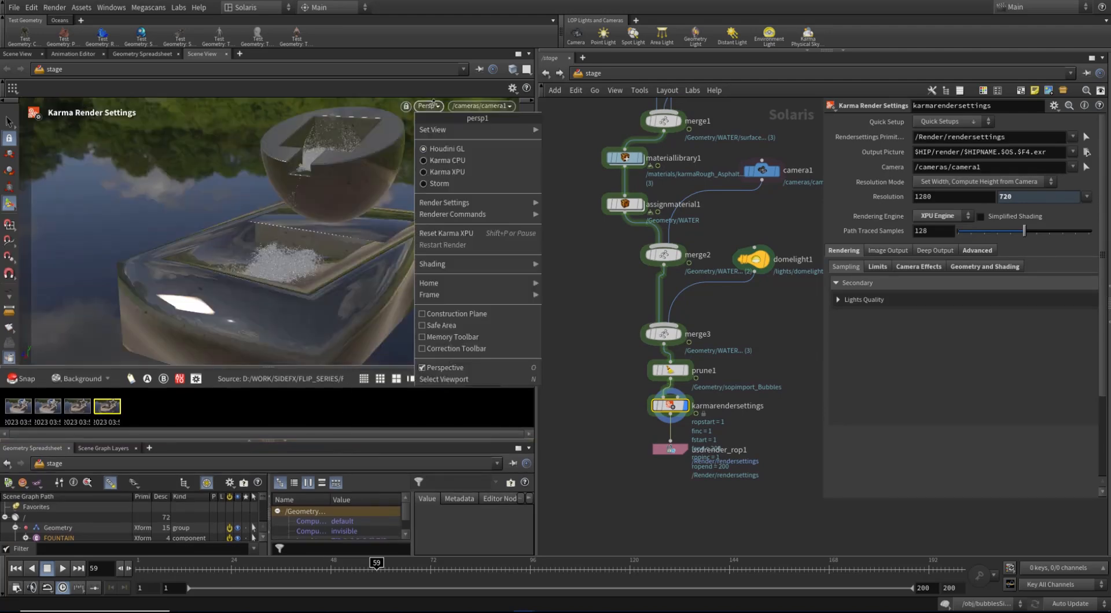
left_click(599, 297)
key("ctrl+s")
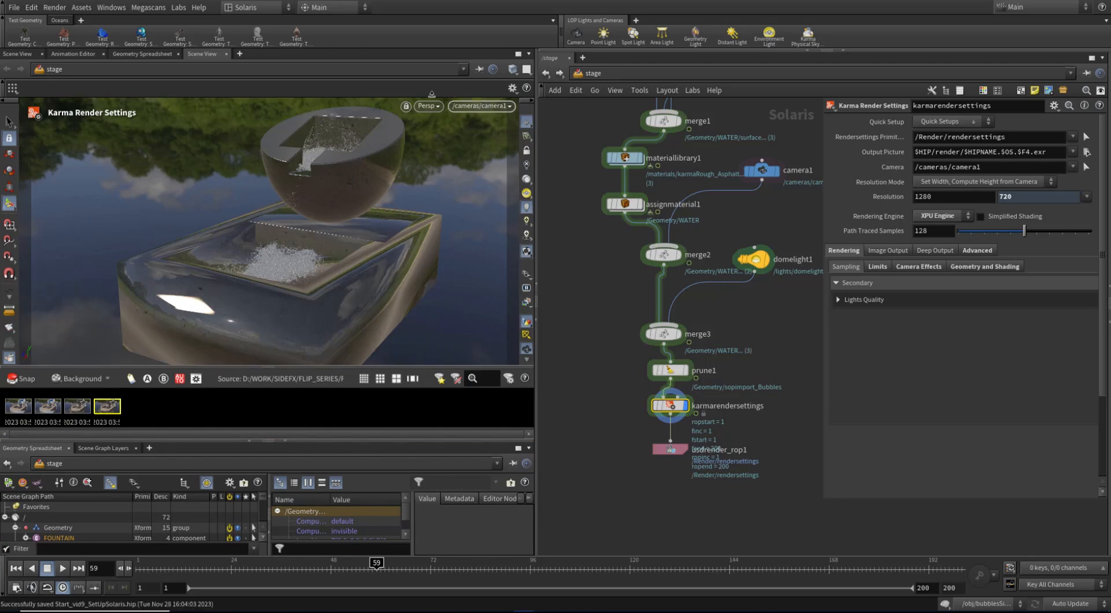
Start a Karma XPU render in the viewport and delete all old snapshots from the render gallery.
left_click(428, 106)
left_click(438, 171)
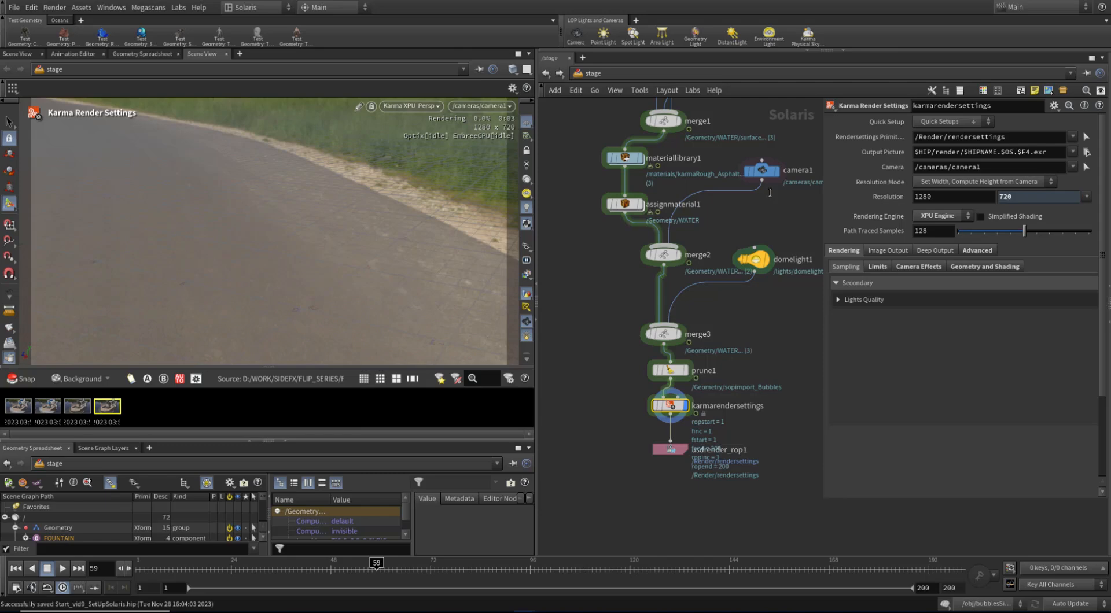
left_click_drag(141, 403, 20, 419)
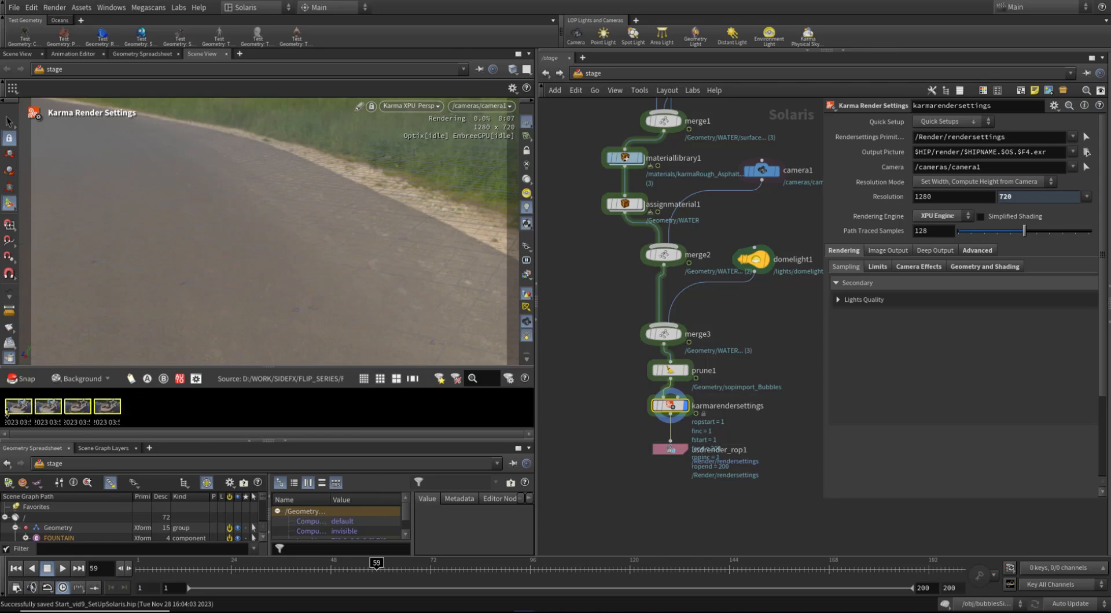
key("Delete")
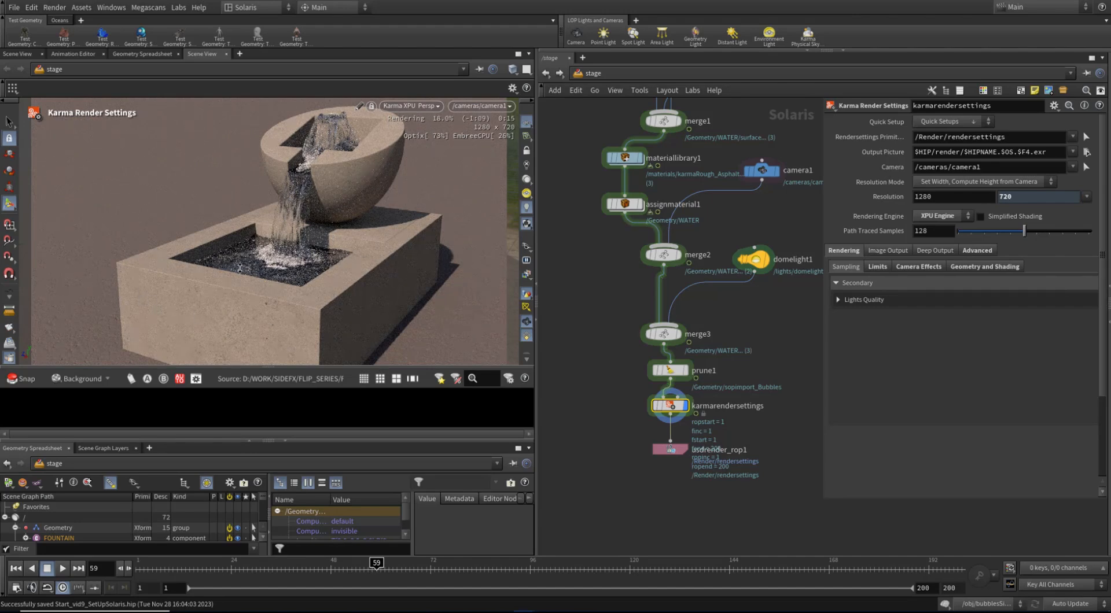
Take a snapshot of the current render and examine the basin's water and bubbles up close in the render gallery.
left_click(23, 379)
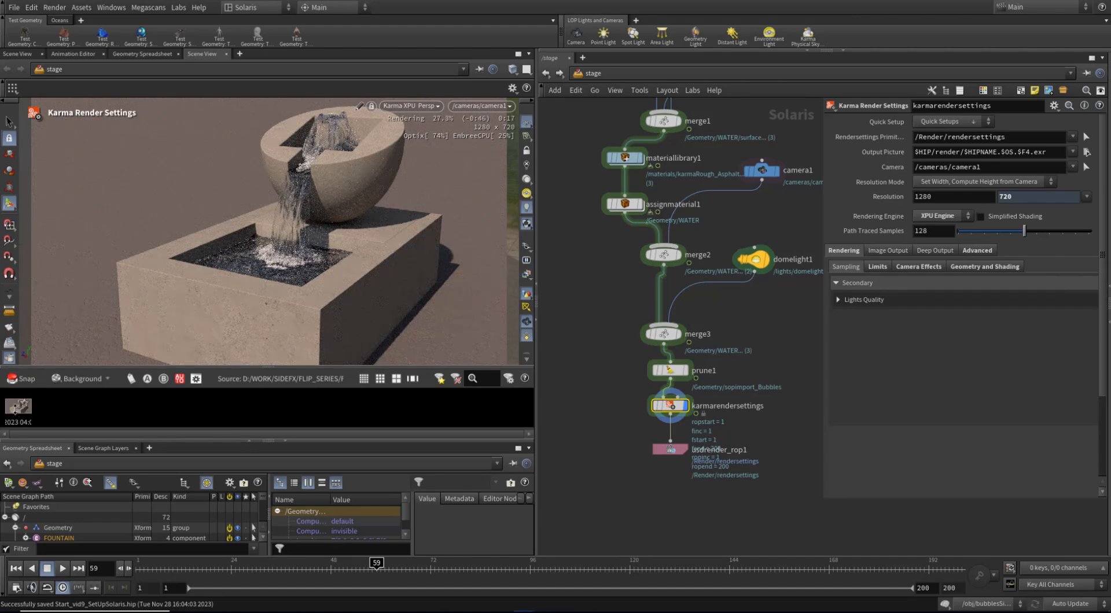
double_click(20, 407)
scroll(430, 343, "up", 5)
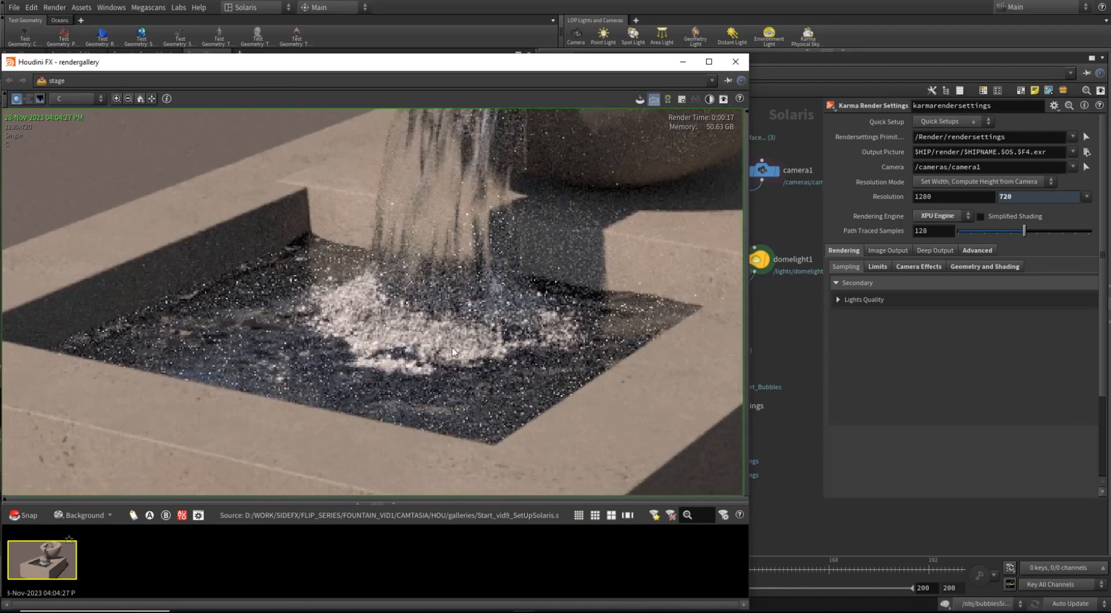
left_click(735, 62)
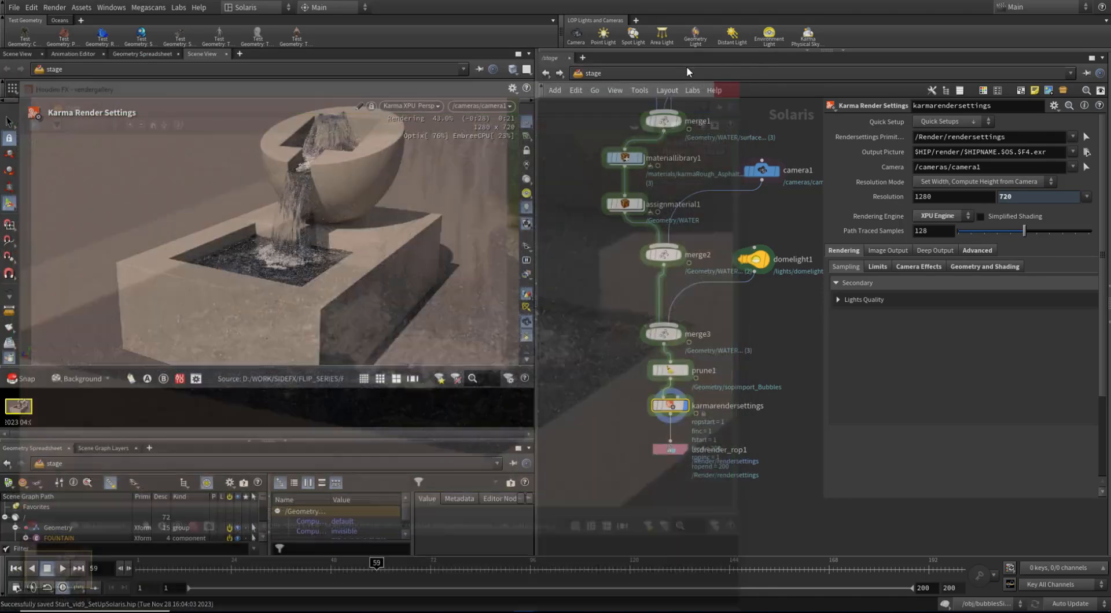
Switch the viewport back to Houdini GL and open the materiallibrary1 network.
left_click(411, 106)
left_click(408, 139)
middle_click_drag(611, 275, 600, 365)
scroll(600, 253, "up", 2)
double_click(607, 251)
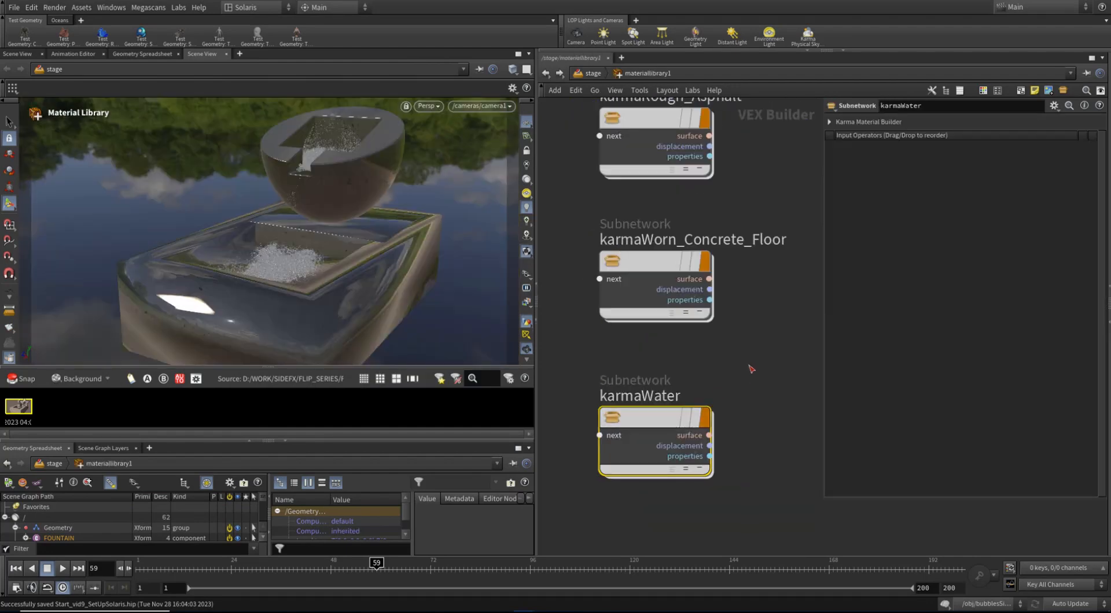
Duplicate the karmaWater material below the original and name the copy karmaBubbles.
middle_click_drag(743, 376, 721, 282)
scroll(721, 281, "down", 2)
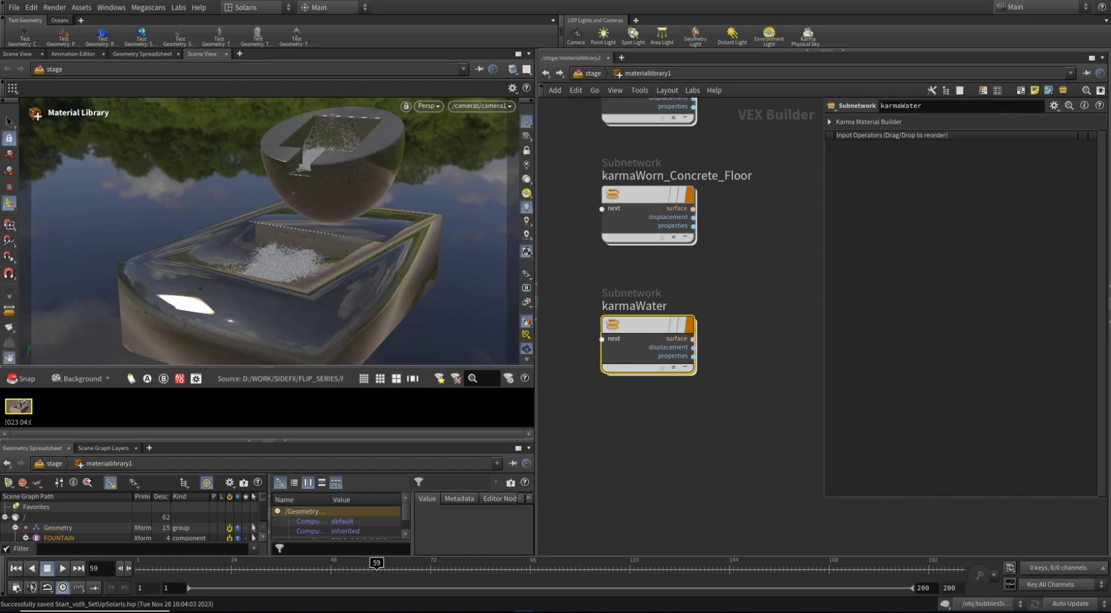
scroll(704, 438, "down", 1)
middle_click_drag(703, 439, 682, 372)
left_click_drag(632, 285, 764, 388, "alt")
type("Bubbles")
key("Return")
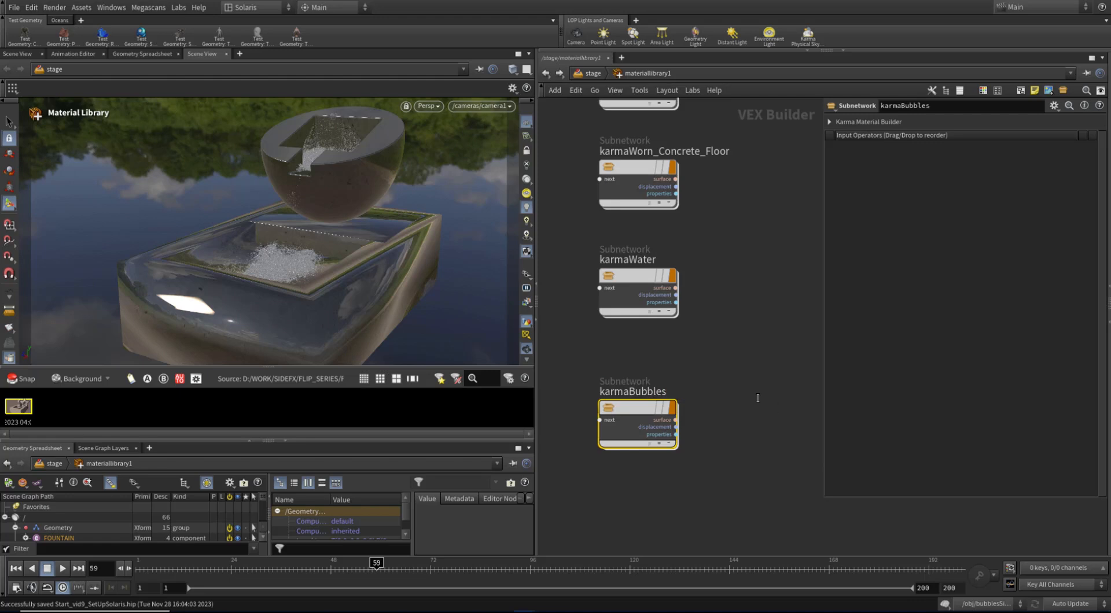
Enable Thin Walled in the Geometry settings of karmaBubbles' mtlxstandard_surface and render the viewport with Karma XPU.
double_click(602, 417)
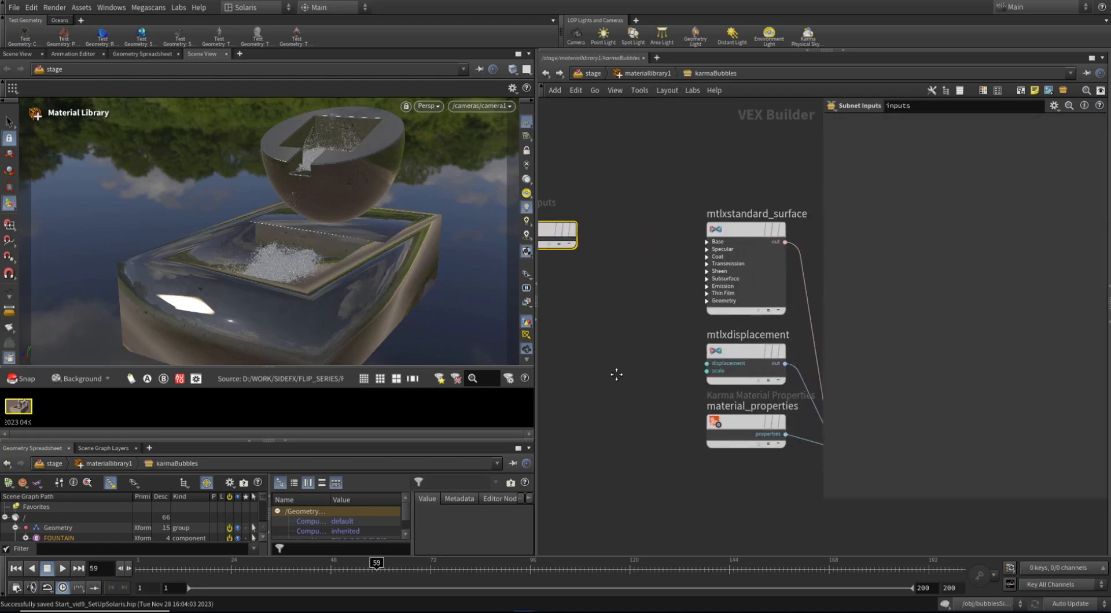
left_click(660, 200)
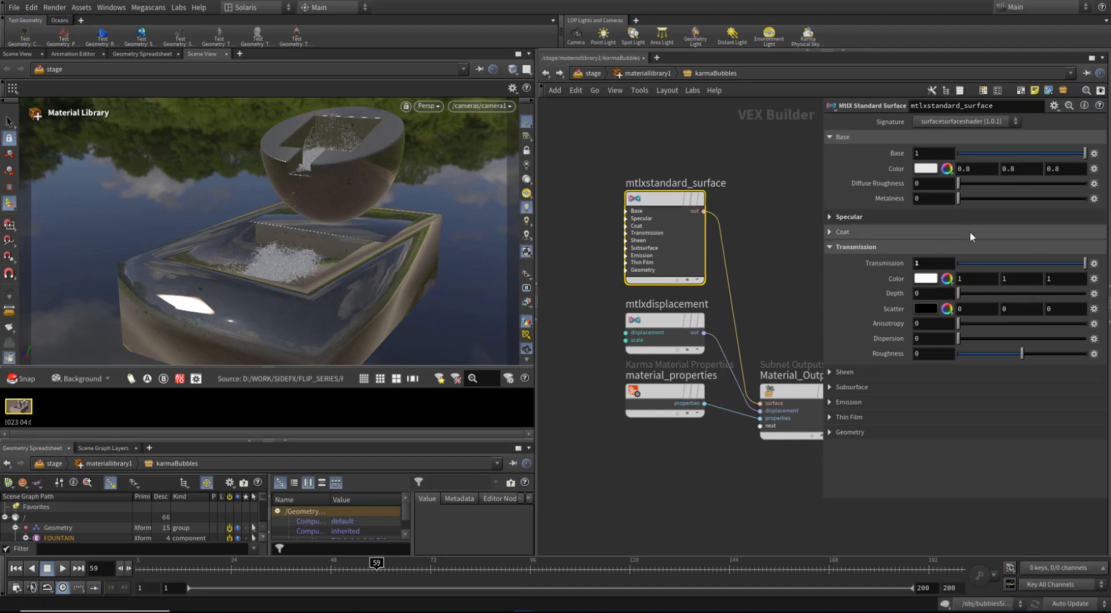
left_click(831, 432)
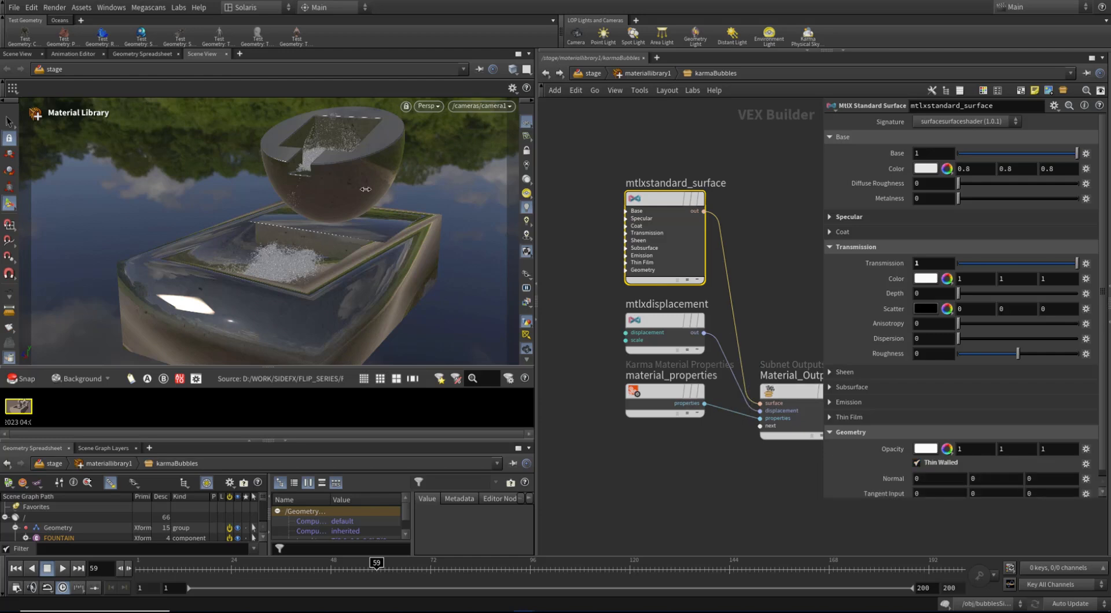
left_click(427, 106)
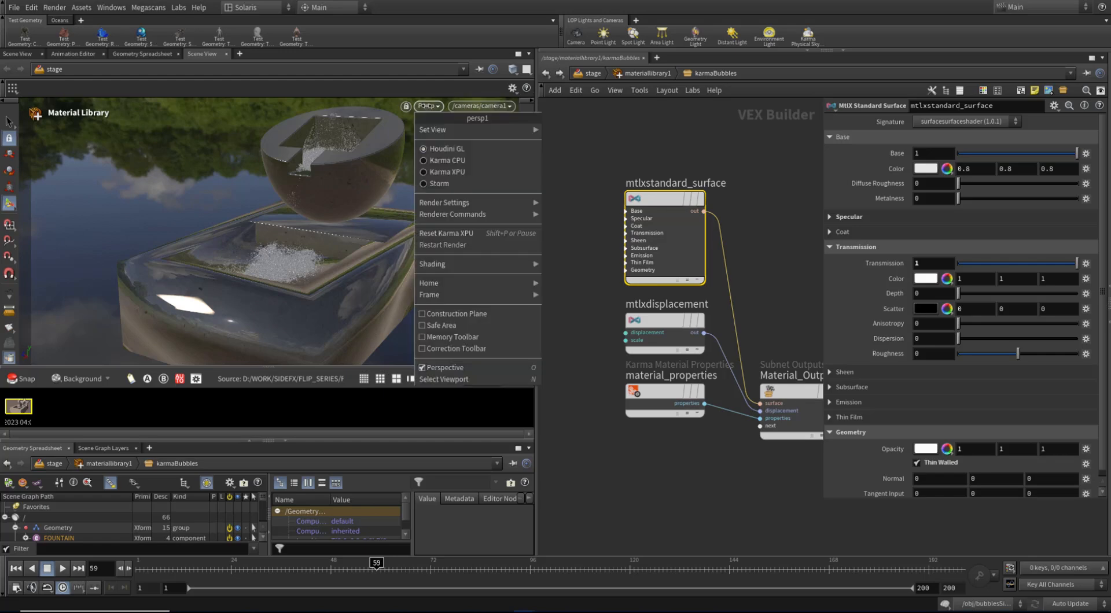
left_click(447, 171)
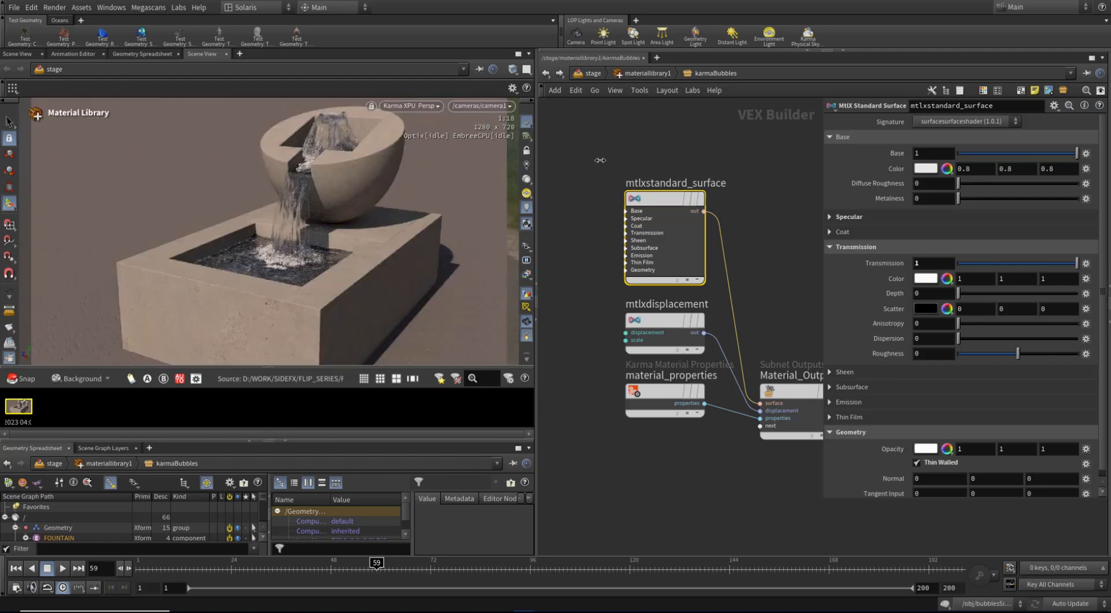
Add a fourth material assignment to assignmaterial1 with /Geometry/instancer_bubbles as its primitives.
left_click(643, 74)
left_click(593, 74)
middle_click_drag(778, 483, 791, 551)
scroll(574, 339, "down", 1)
left_click(618, 362)
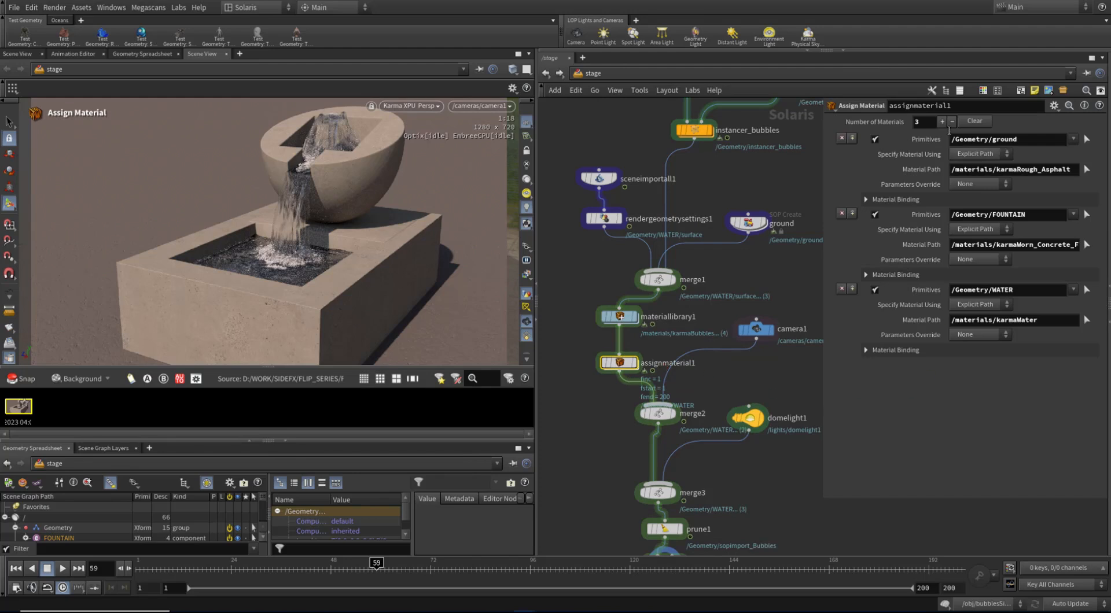
left_click(942, 121)
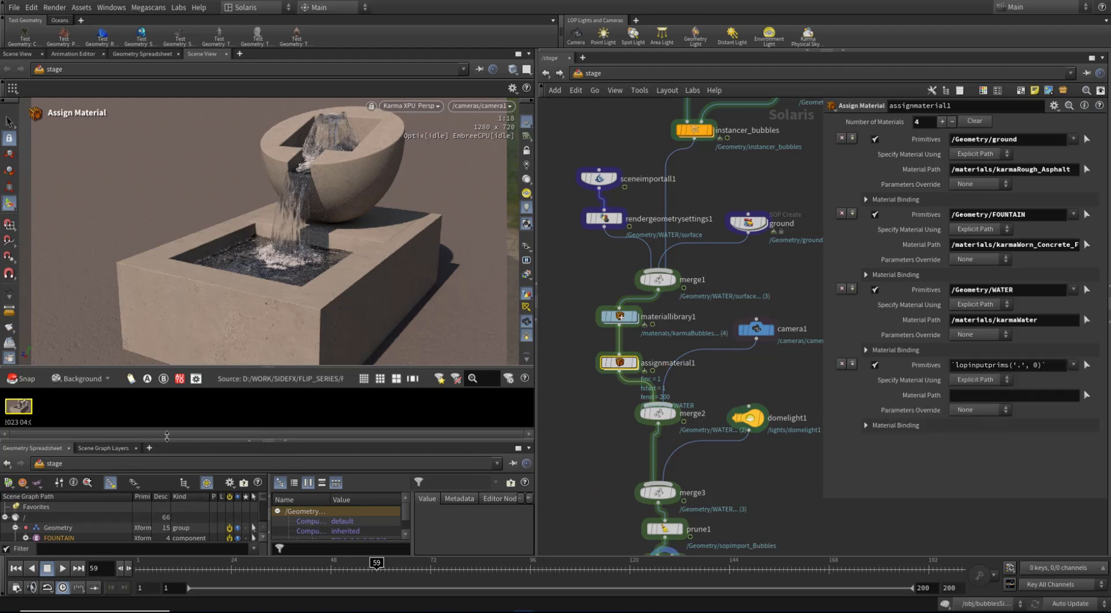
left_click_drag(164, 440, 163, 379)
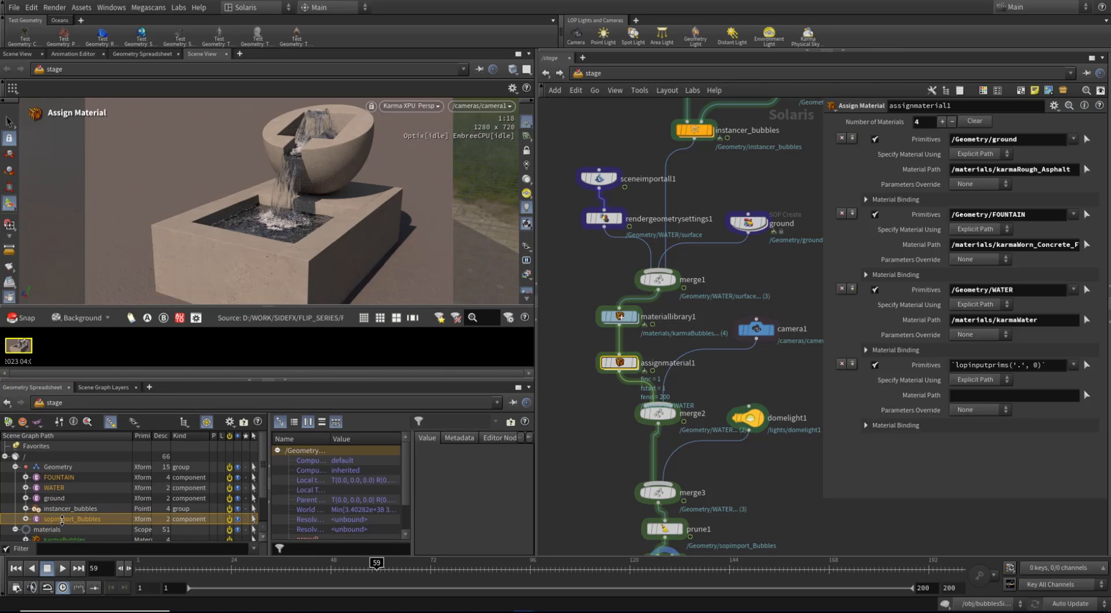
left_click(26, 508)
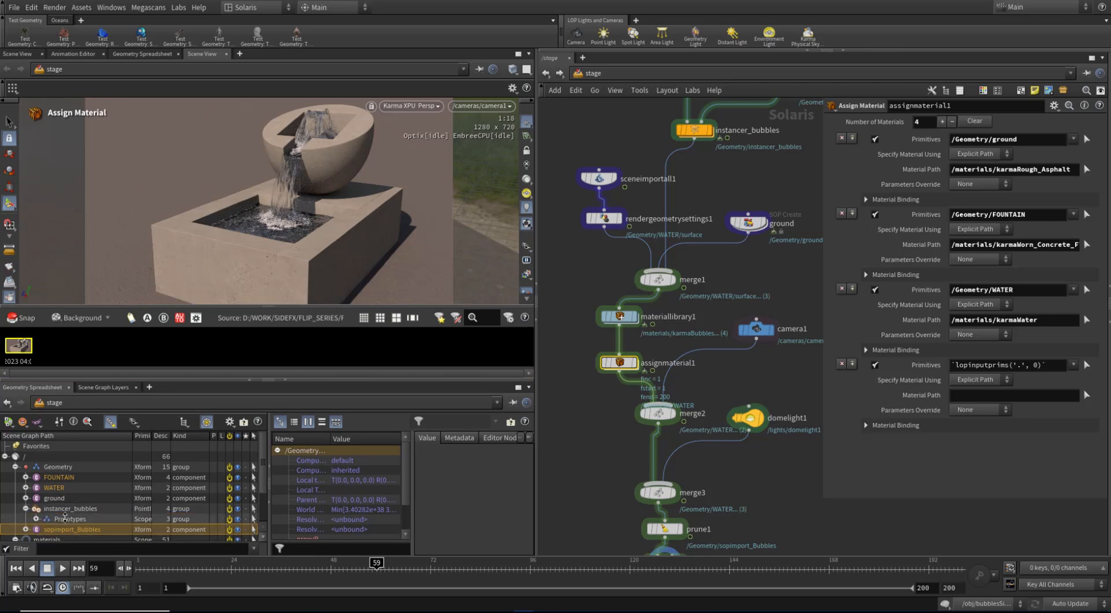
left_click_drag(62, 509, 1017, 366)
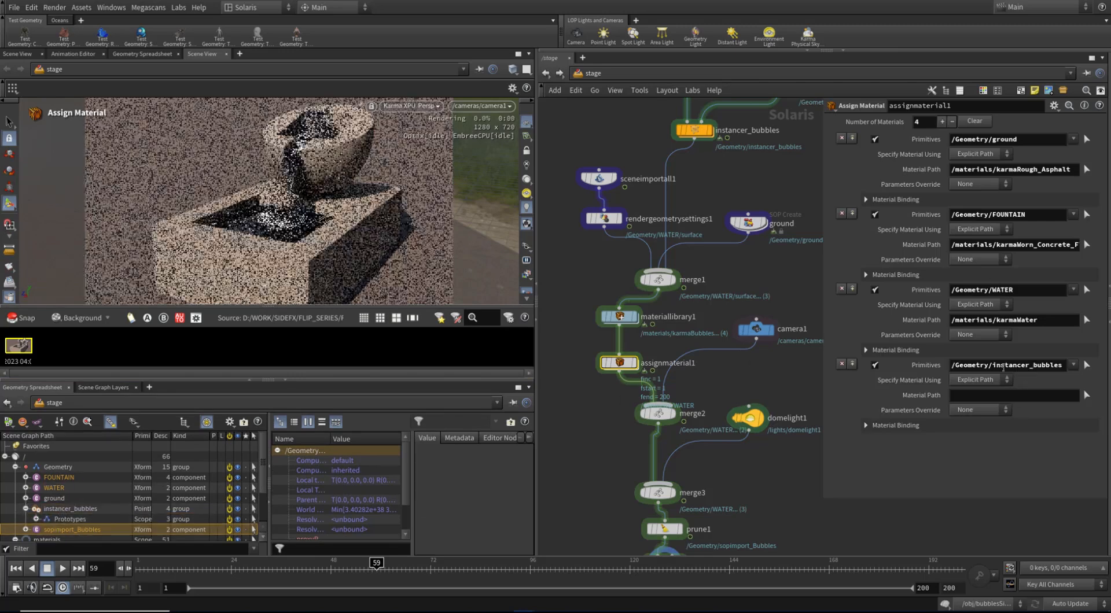
Set the fourth assignment's material path to /materials/karmaBubbles and enlarge the viewport again.
left_click(25, 508)
scroll(117, 509, "down", 2)
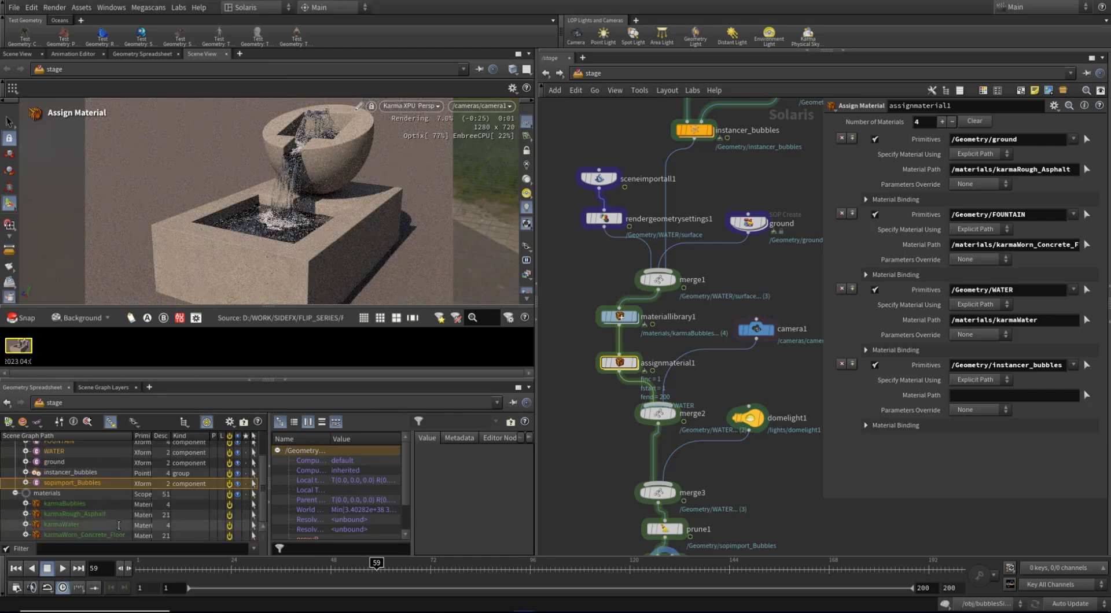
scroll(119, 520, "up", 3)
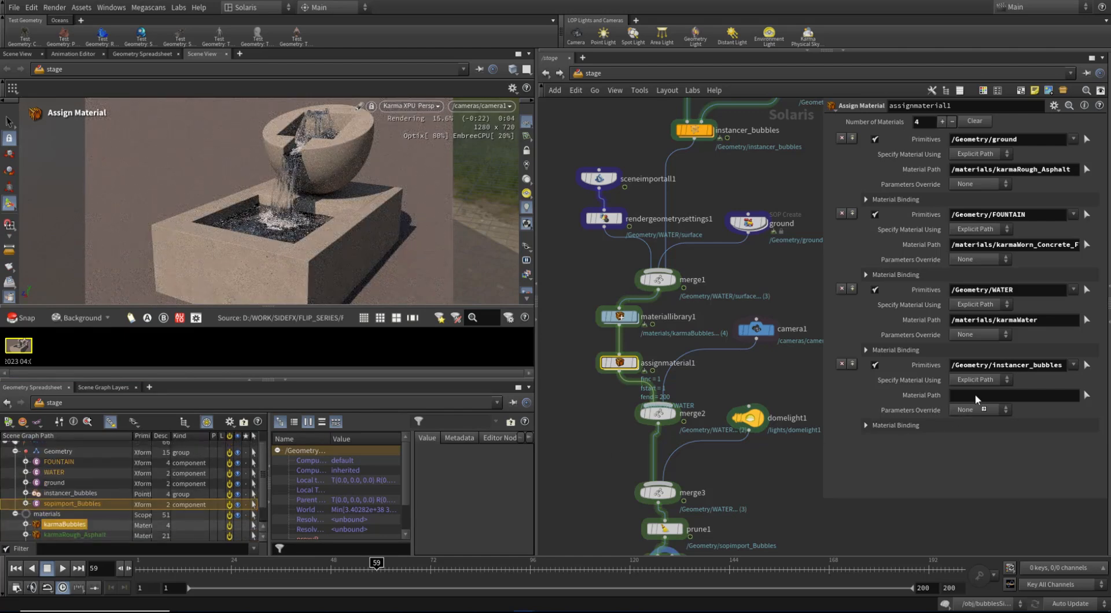
left_click_drag(989, 397, 990, 396)
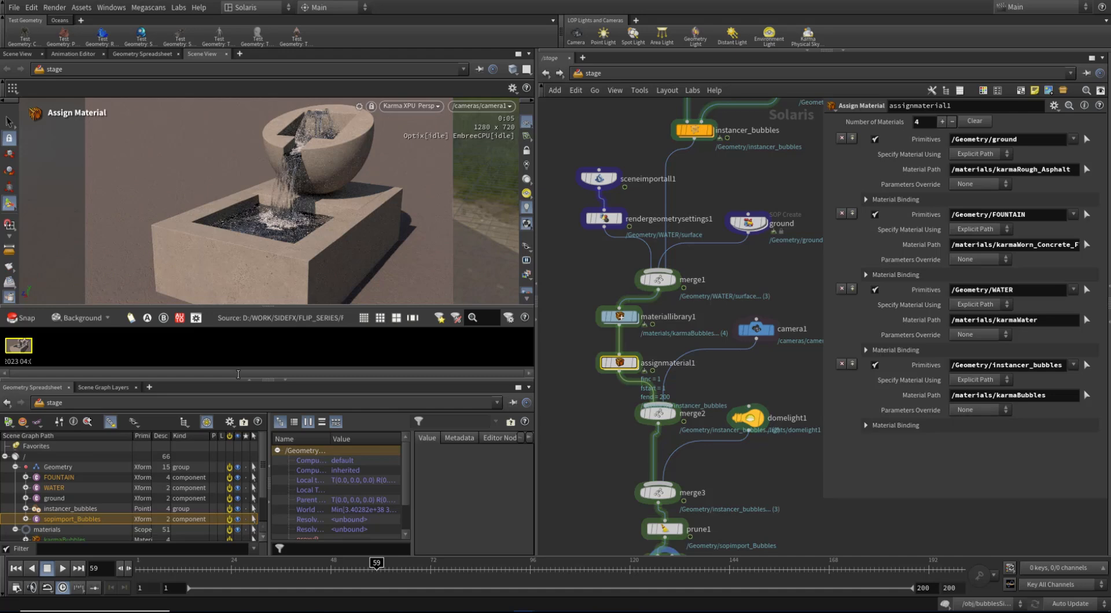
left_click(285, 379)
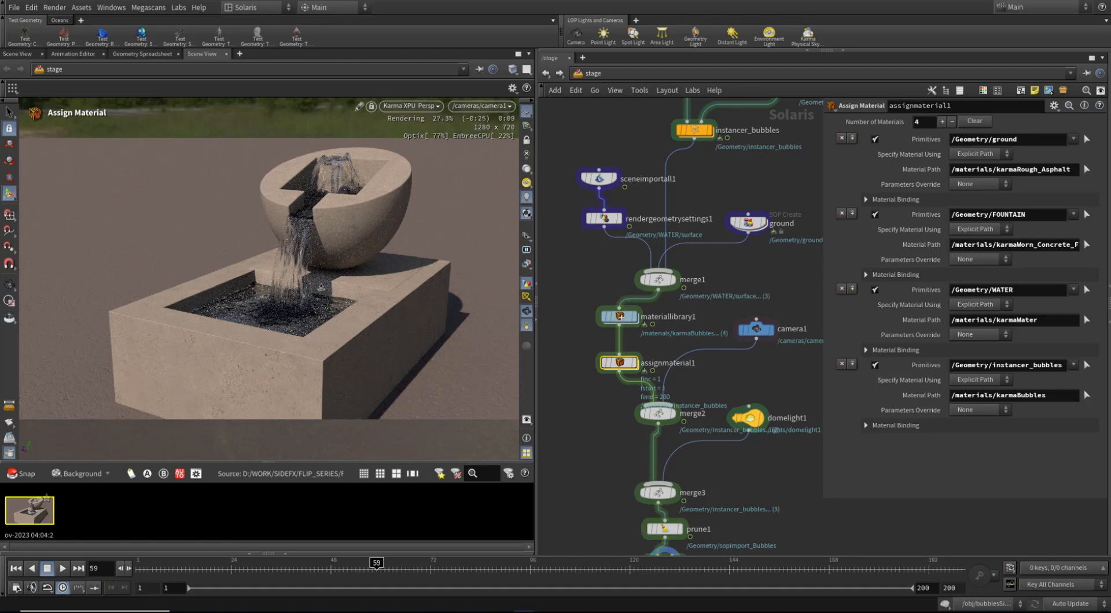
Check the global Refraction Limit in the karmarendersettings node.
mouse_move(622, 316)
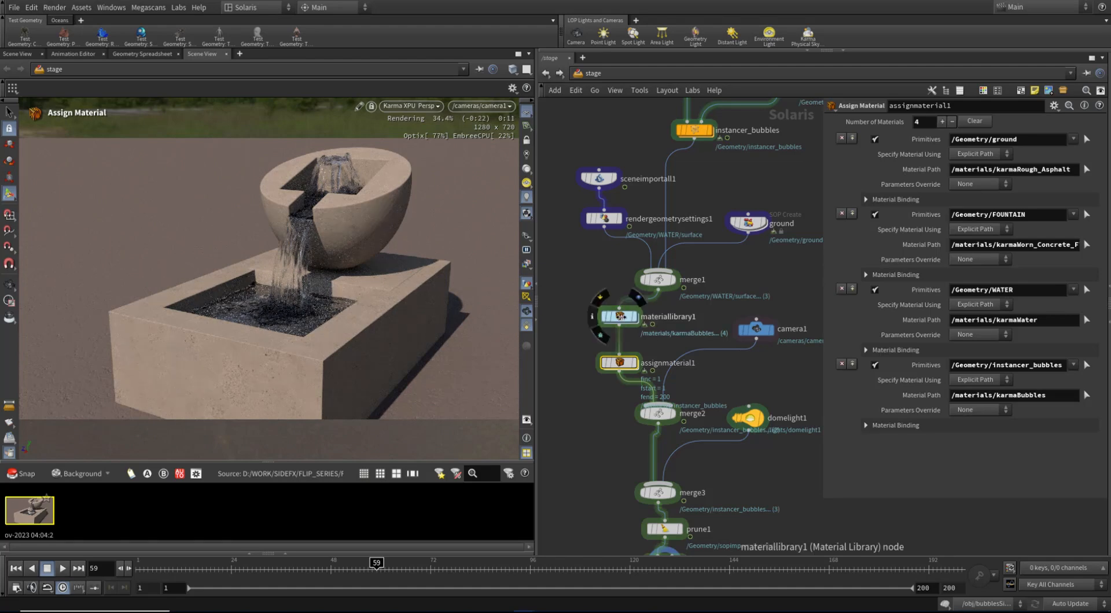
double_click(623, 316)
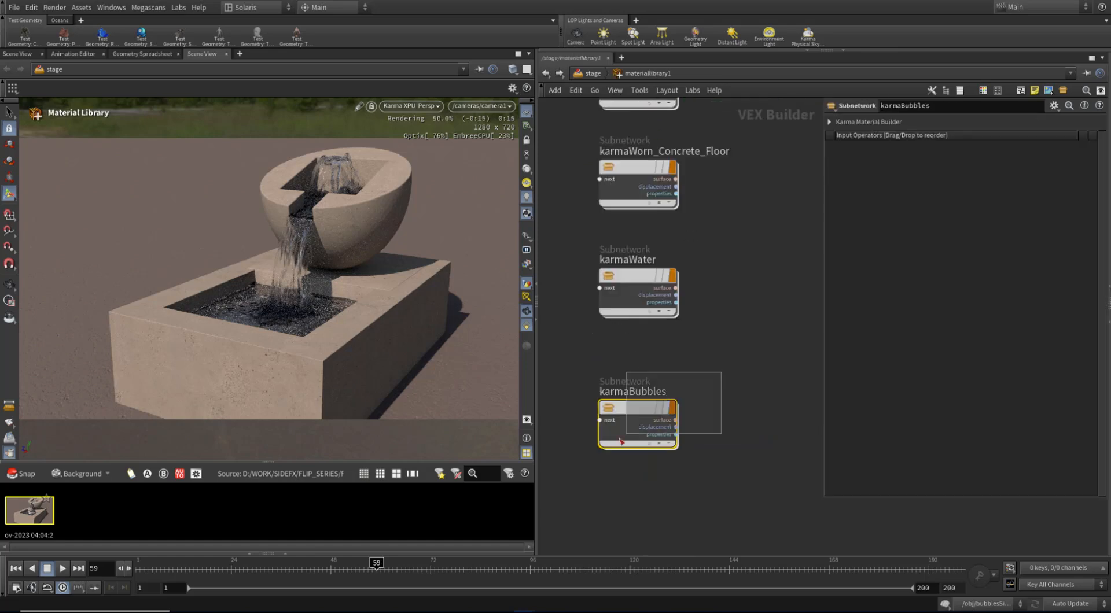
left_click(590, 74)
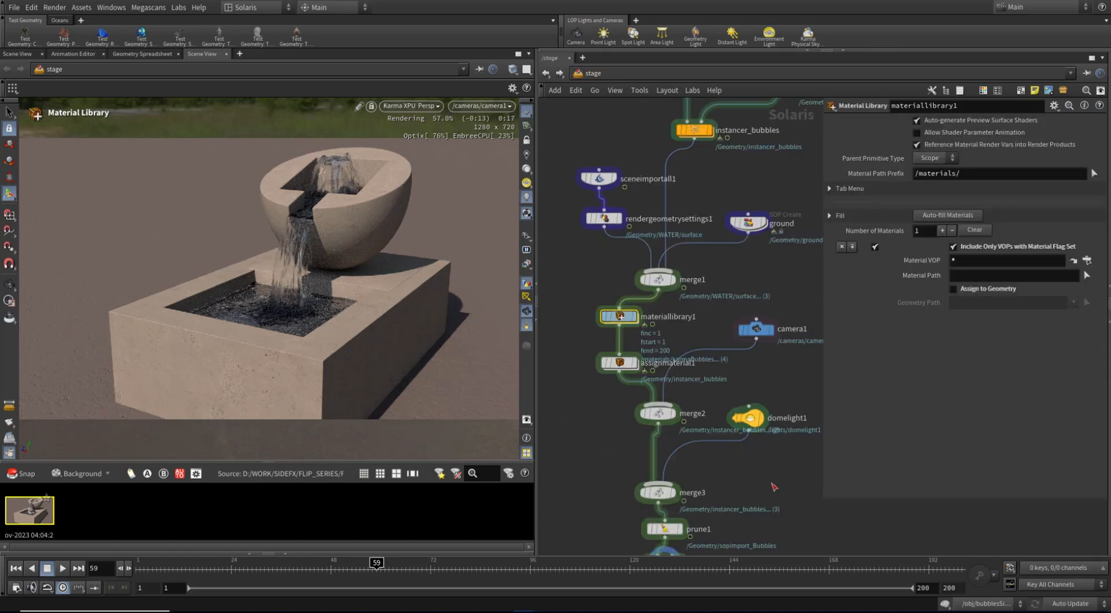
left_click(626, 423)
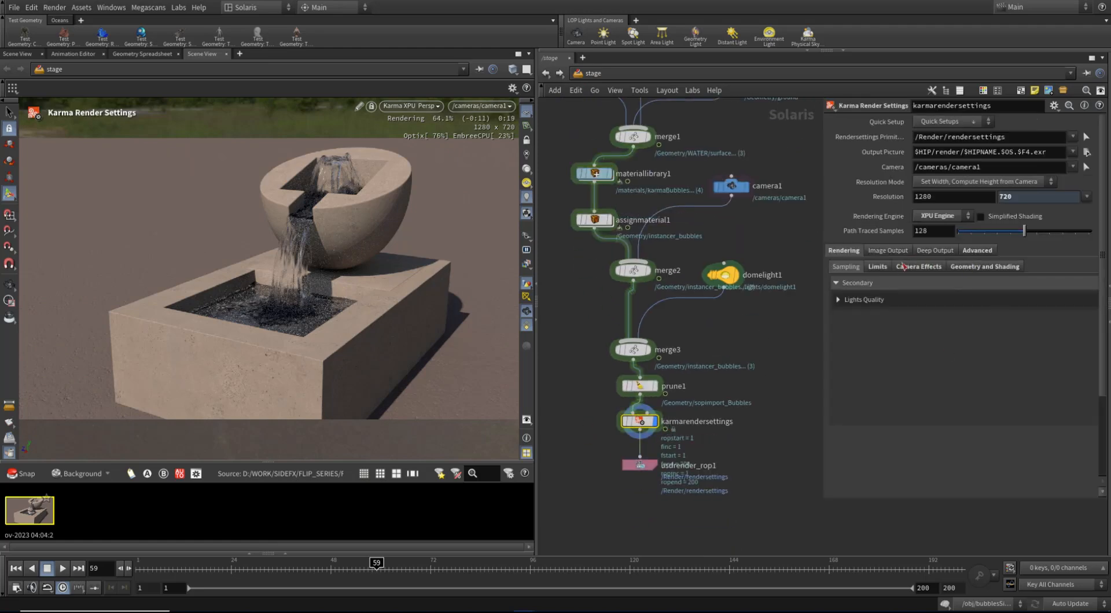
left_click(877, 267)
left_click(932, 313)
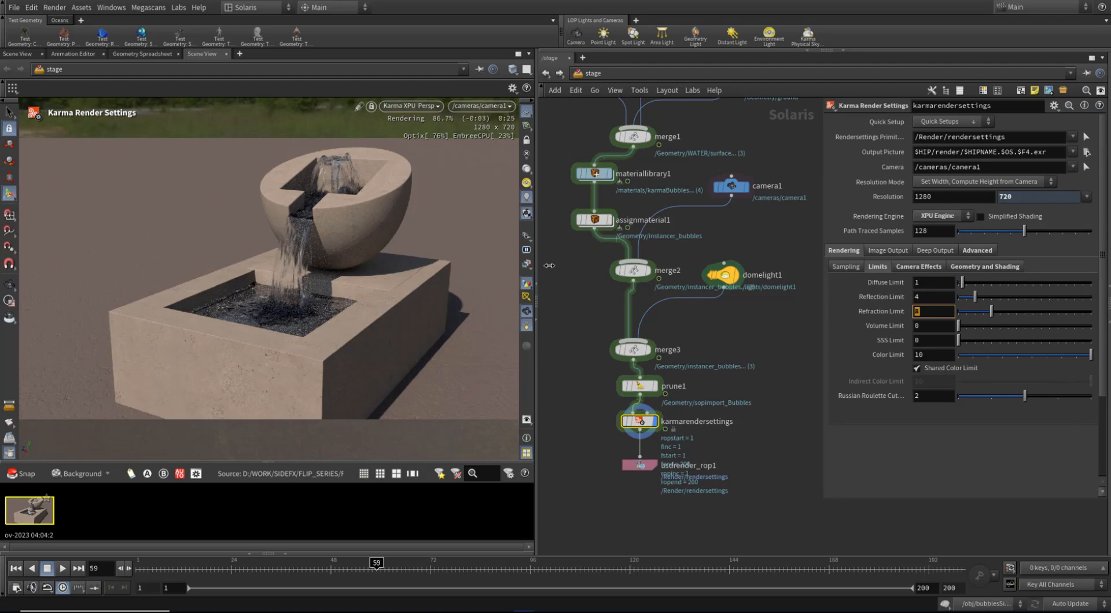
Override the Refraction Limit in karmaBubbles' material_properties node and set it to 24.
double_click(601, 173)
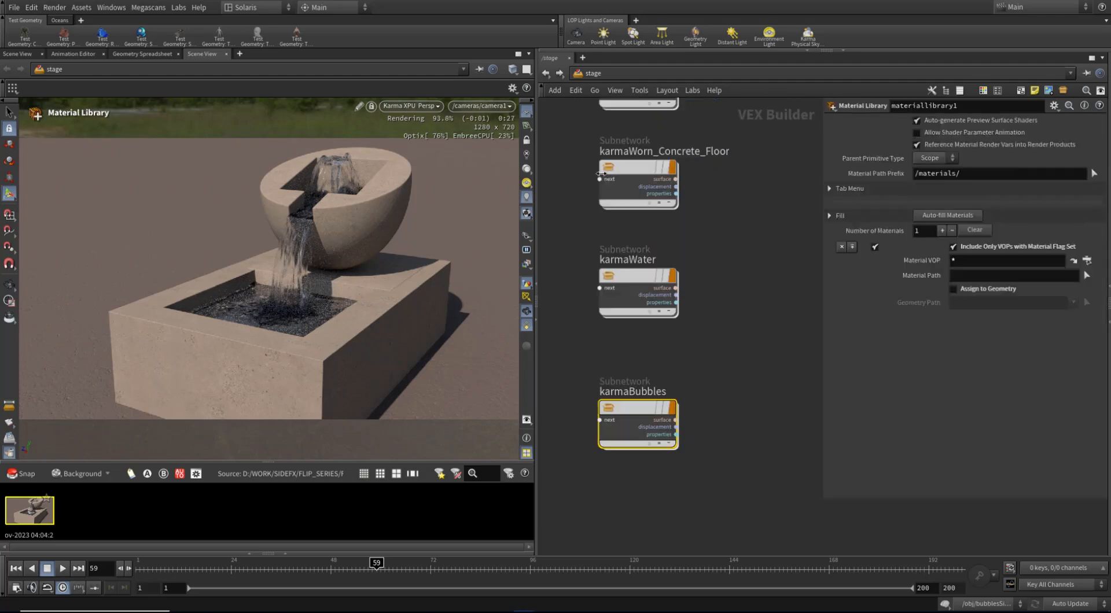
double_click(639, 422)
left_click(663, 393)
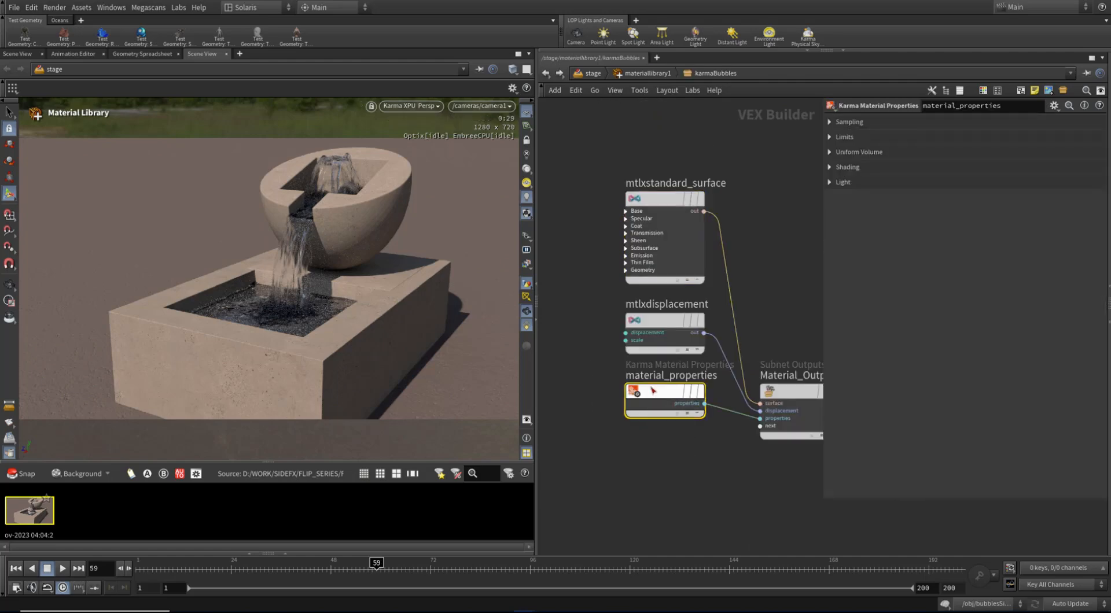
left_click(832, 143)
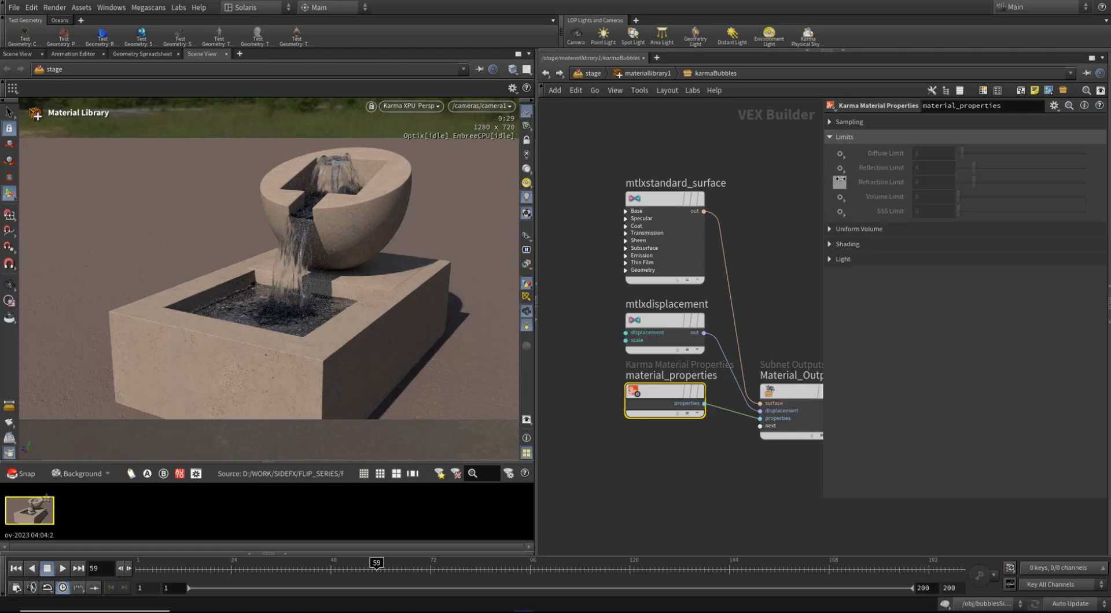
left_click(841, 181)
left_click(852, 205)
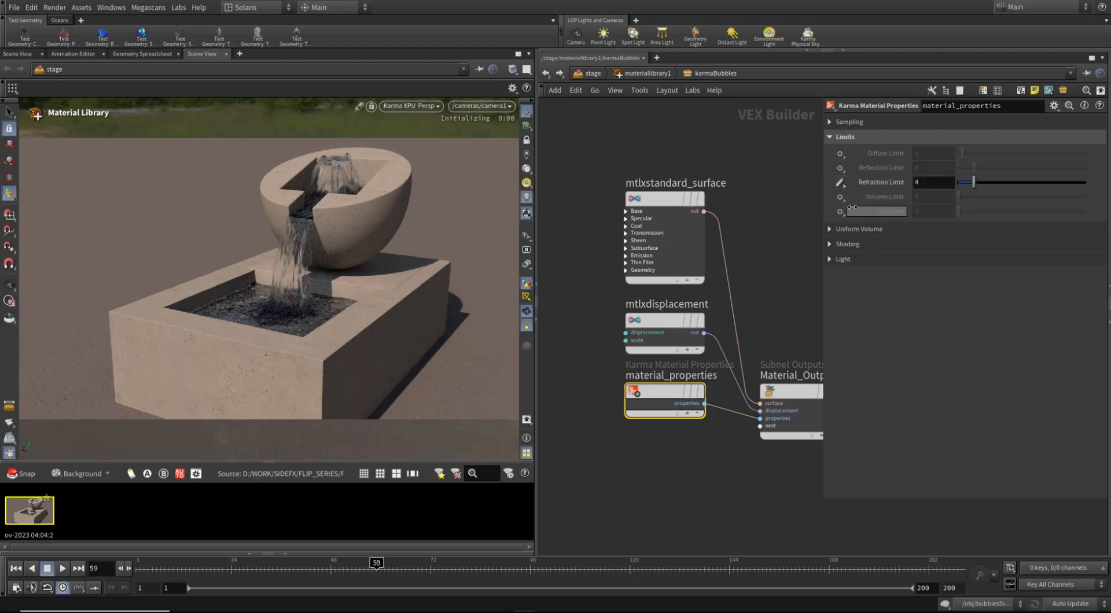
double_click(927, 184)
type("24")
key("Return")
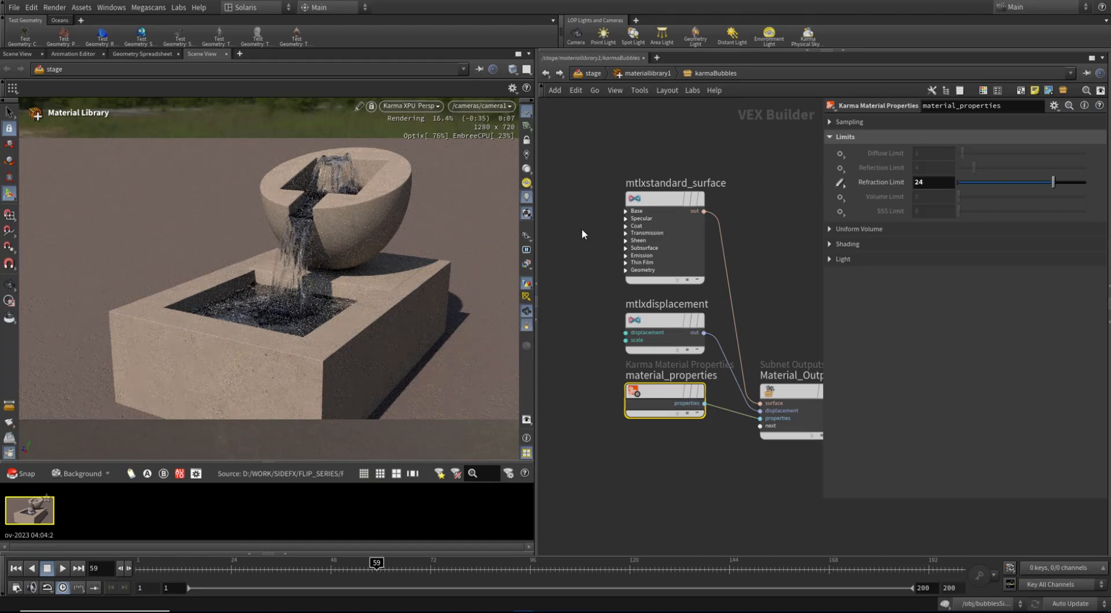
Set the specular roughness of karmaBubbles' mtlxstandard_surface to .4.
left_click(666, 243)
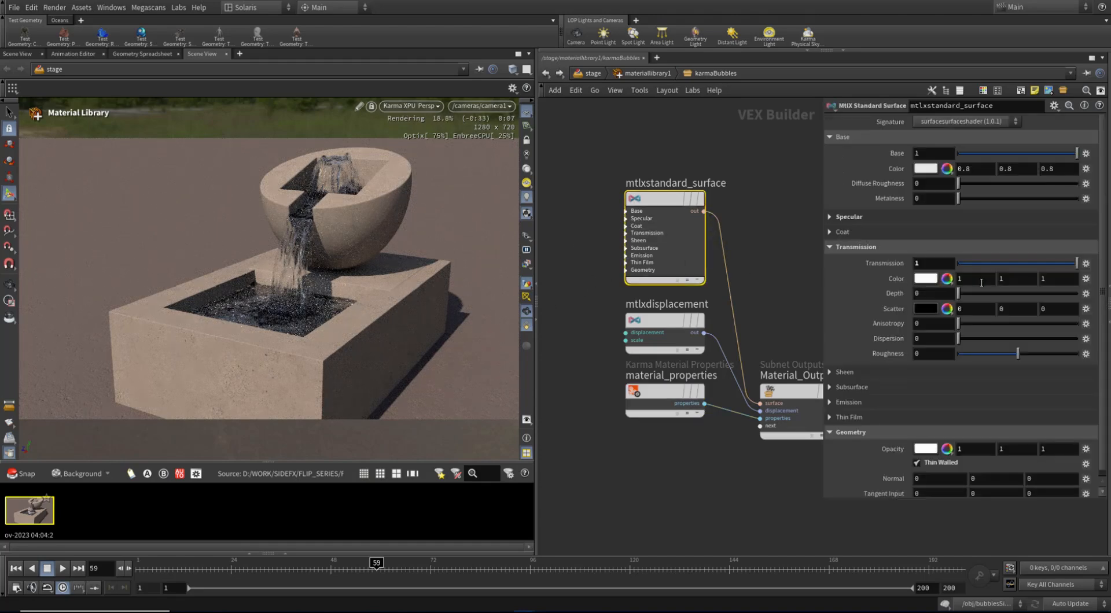
left_click(830, 217)
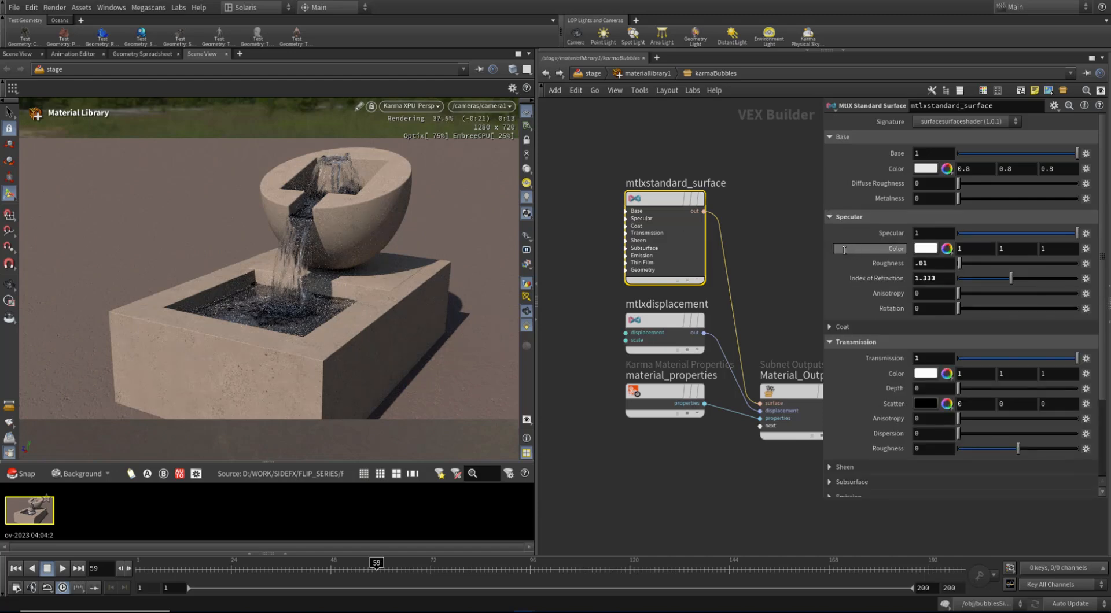
left_click_drag(933, 263, 869, 265)
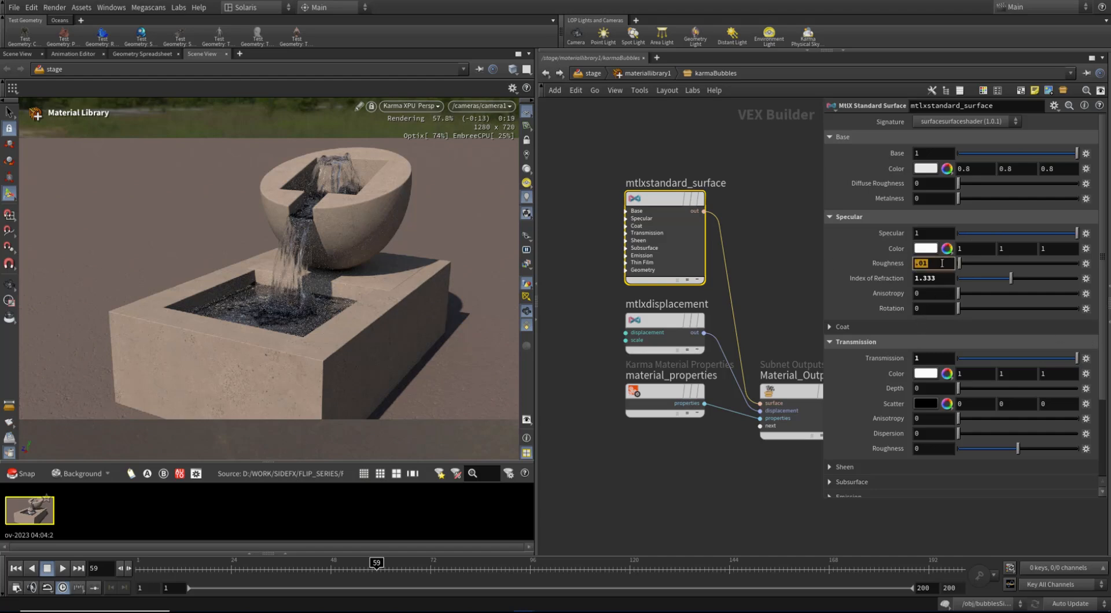
type(".4")
key("Return")
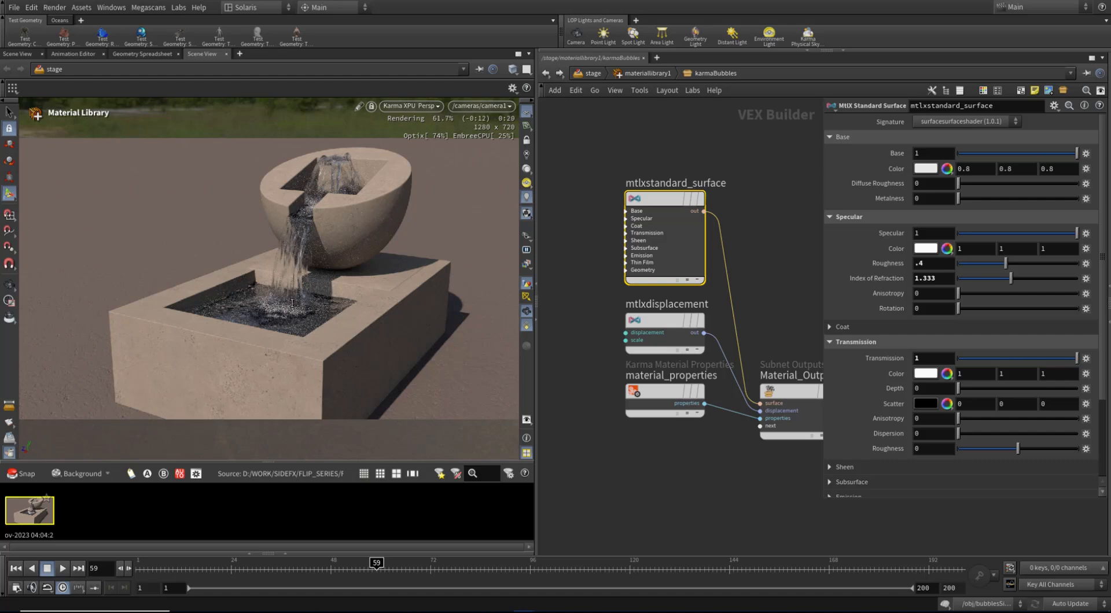
Take a snapshot of the render and compare its basin water and bubbles with the earlier snapshot in the render gallery.
left_click(21, 473)
double_click(81, 511)
scroll(407, 360, "up", 3)
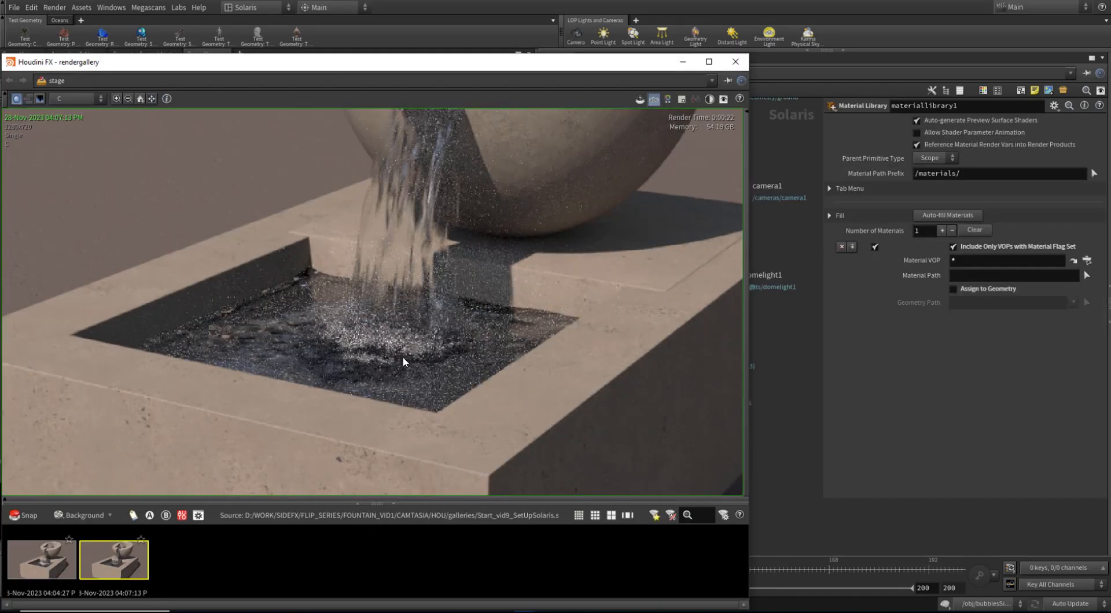
left_click(62, 561)
left_click(121, 572)
left_click(73, 573)
left_click(97, 571)
left_click(36, 567)
left_click(99, 565)
scroll(400, 288, "down", 3)
middle_click_drag(398, 335, 324, 427)
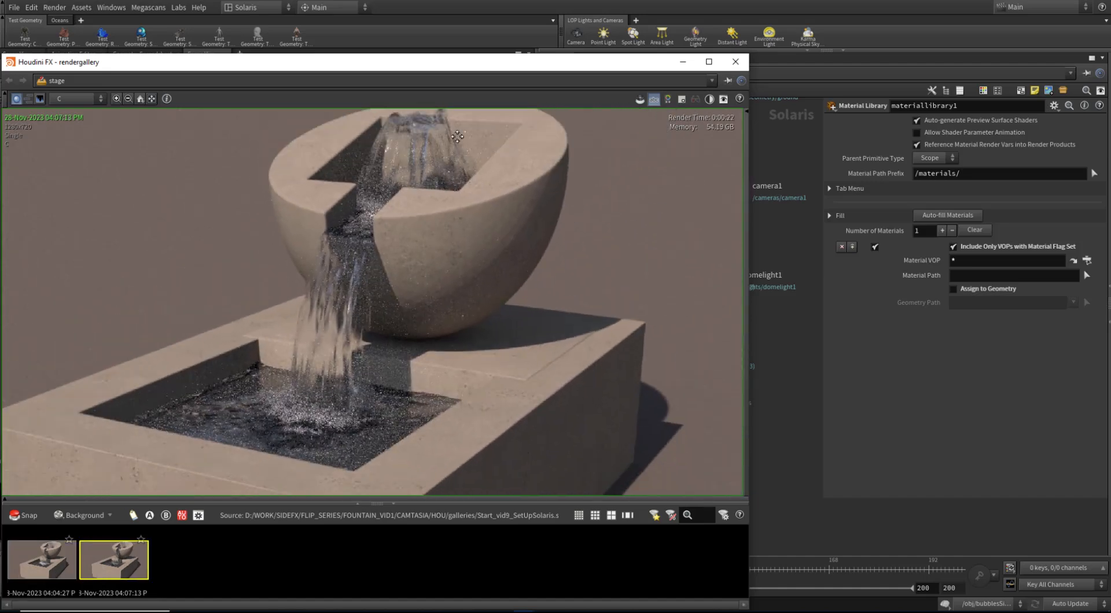
Move the render gallery window clear of the viewport and replace the latest snapshot with one of the finished render.
left_click_drag(542, 67, 1053, 36)
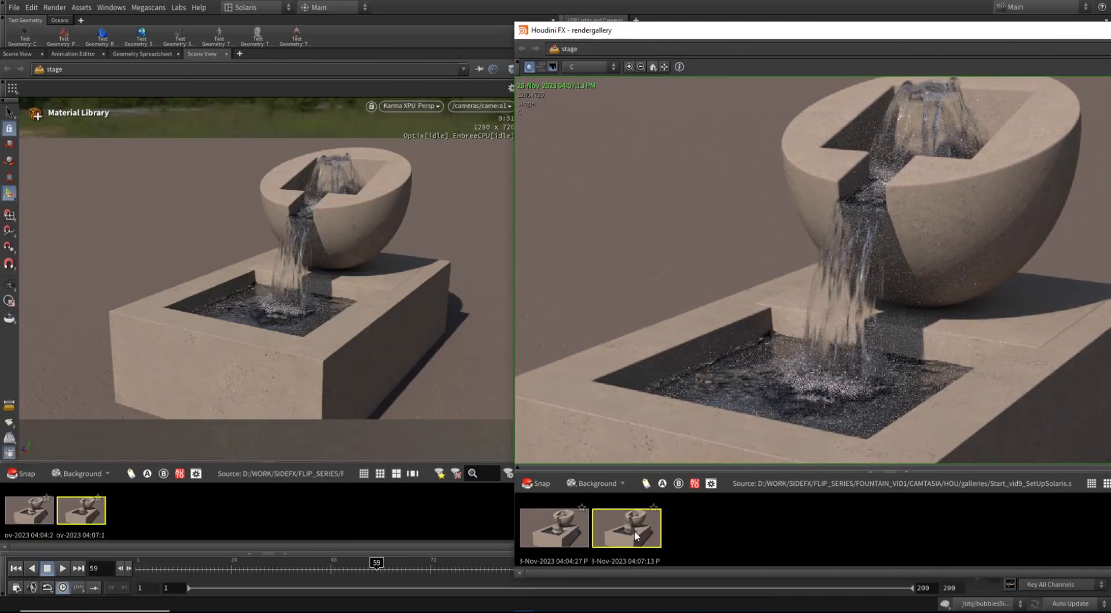
key("Delete")
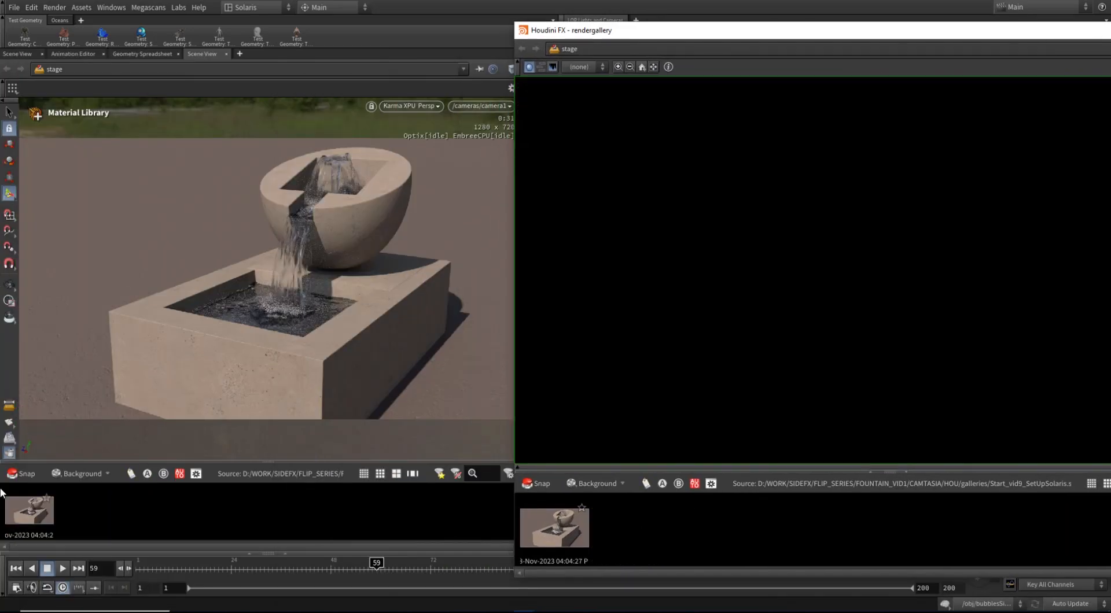
left_click(19, 475)
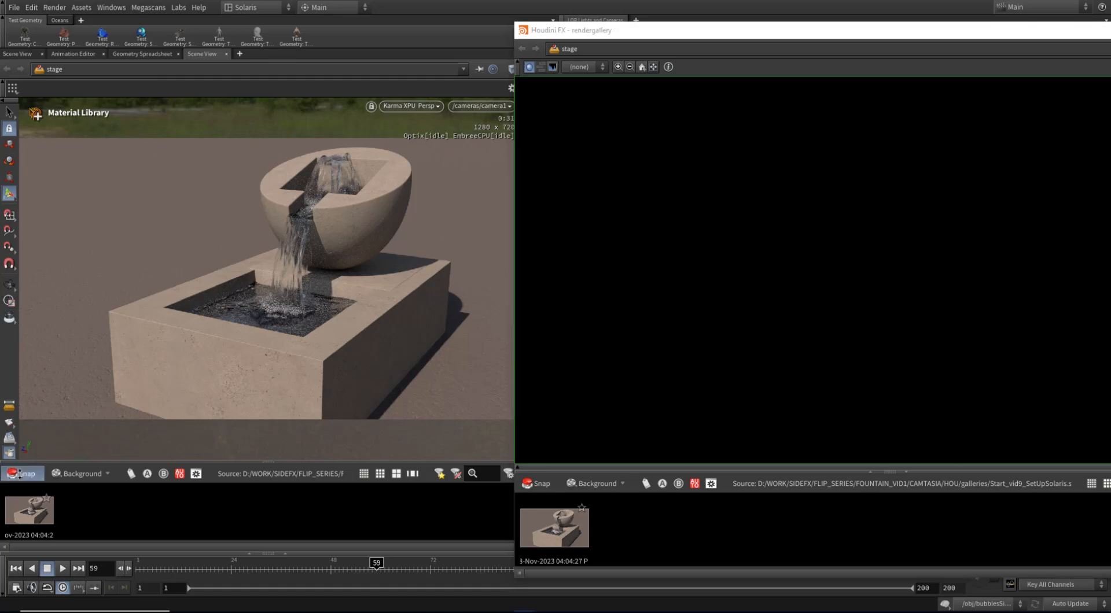
left_click(625, 528)
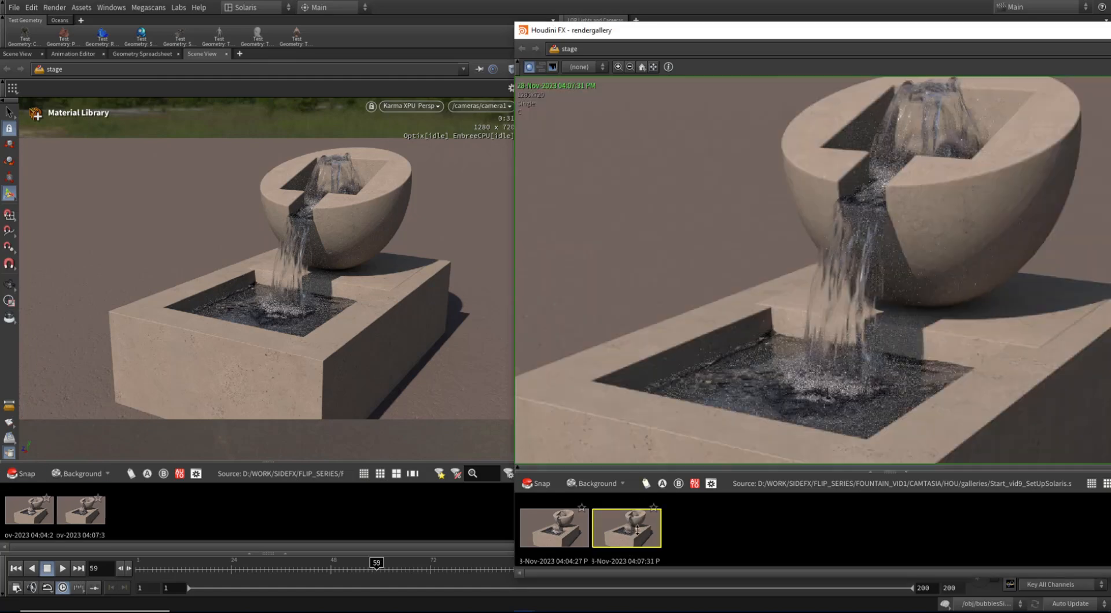
Compare the replacement snapshot with the first one, switching between them to examine the bubbles in the basin.
left_click(570, 530)
left_click(619, 531)
left_click(571, 528)
left_click(616, 532)
left_click(576, 533)
left_click(628, 532)
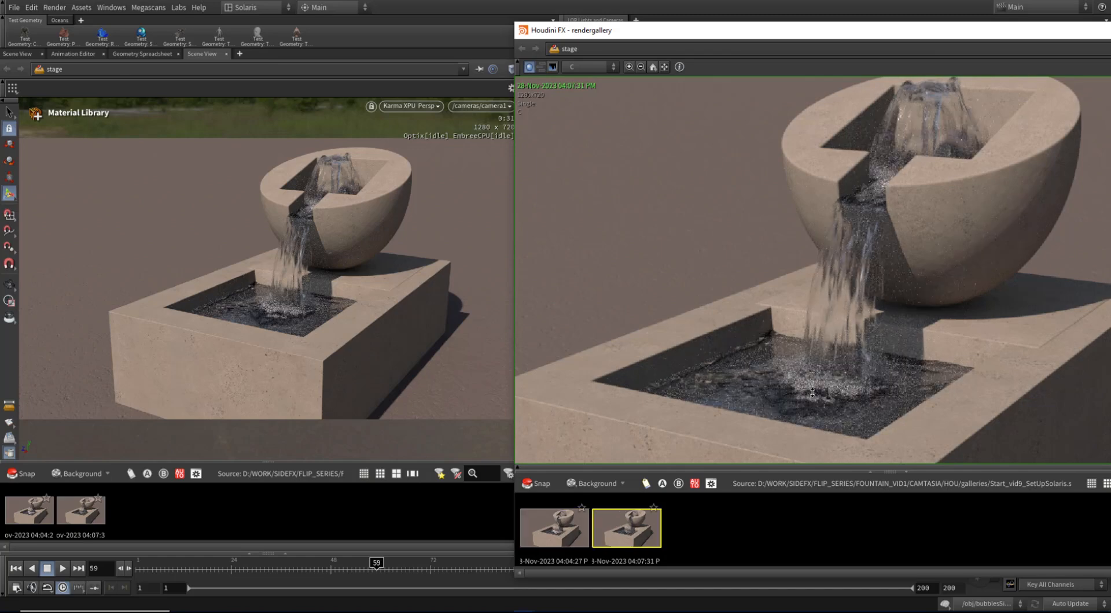
Close the floating render gallery and insert a copy of rendergeometrysettings1 between instancer_bubbles and merge1.
left_click_drag(1106, 36, 860, 68)
left_click(1005, 66)
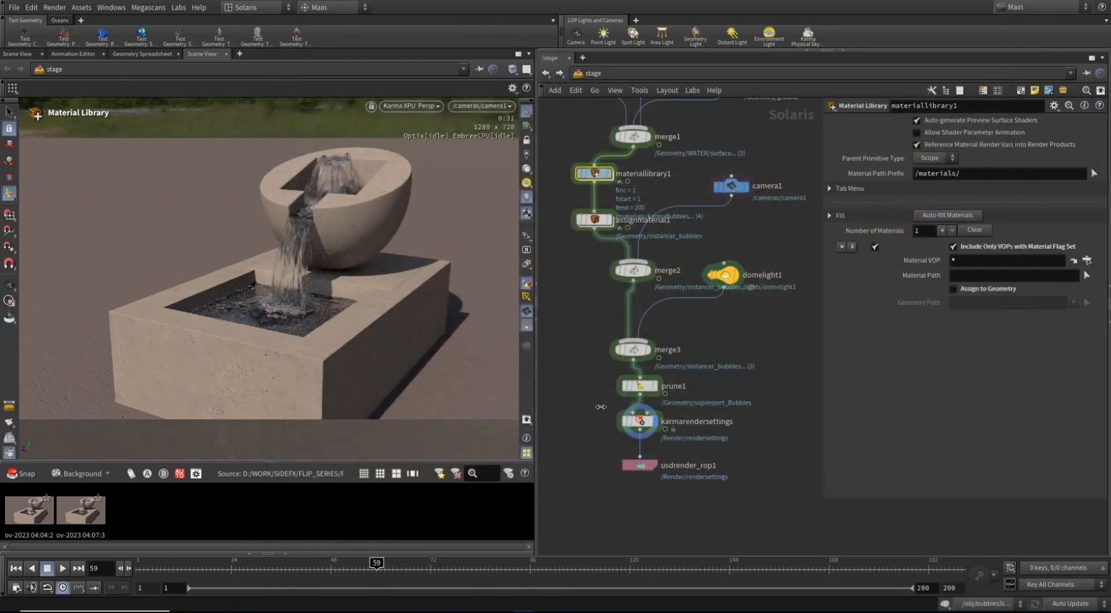
middle_click_drag(750, 341, 772, 532)
mouse_move(736, 227)
middle_mouse_down()
mouse_move(726, 288)
mouse_move(706, 275)
middle_mouse_up()
left_click_drag(605, 315, 695, 291, "alt")
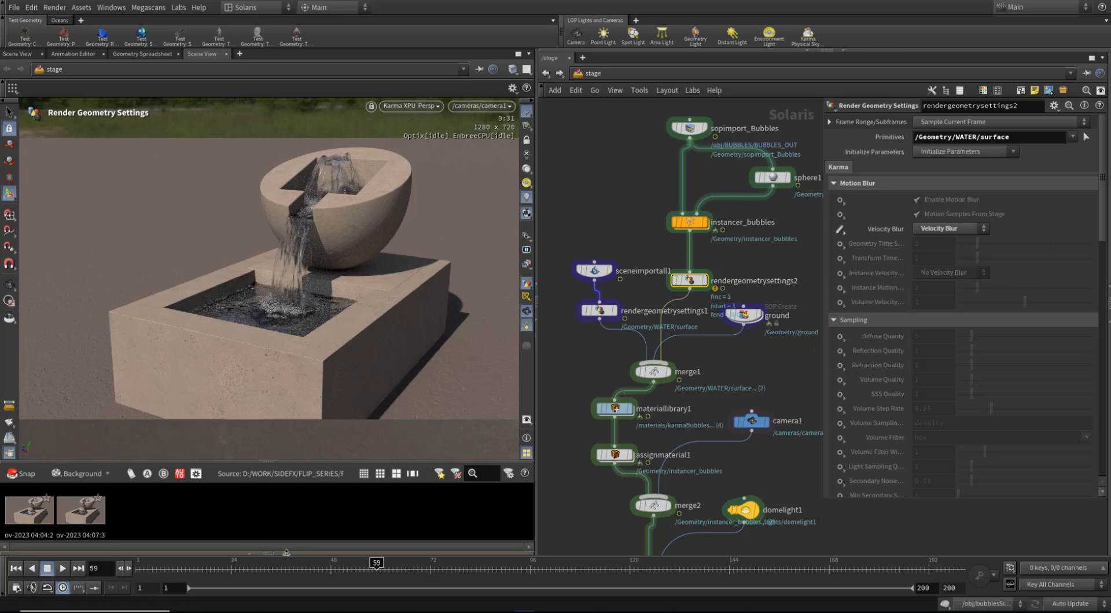
Show the scene graph tree and expand instancer_bubbles down to its sphere1 prototype, along with sopimport_Bubbles.
left_click(286, 554)
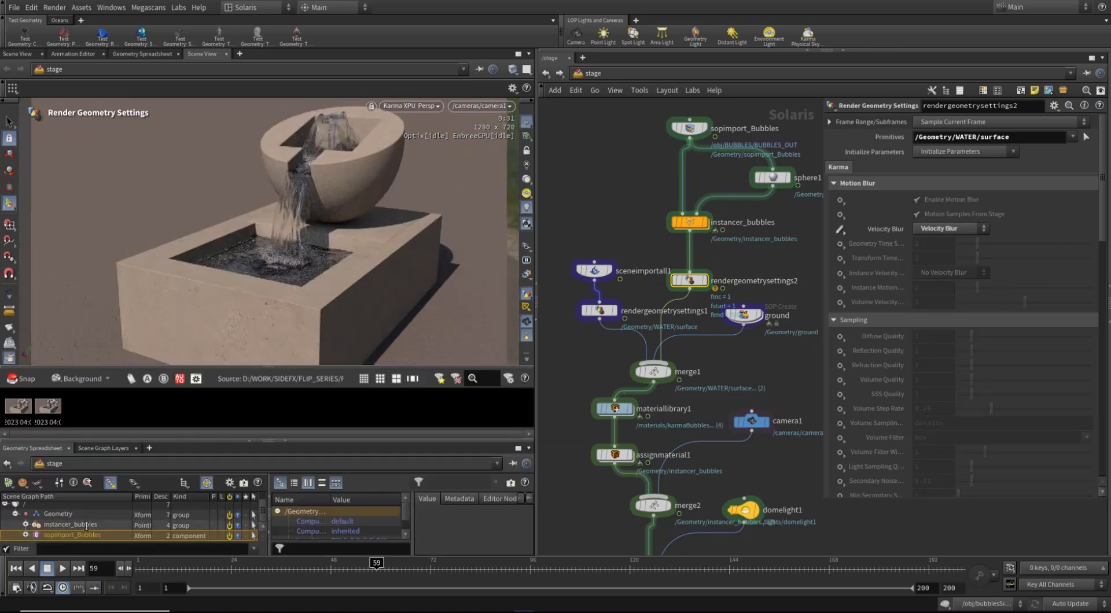
left_click(26, 524)
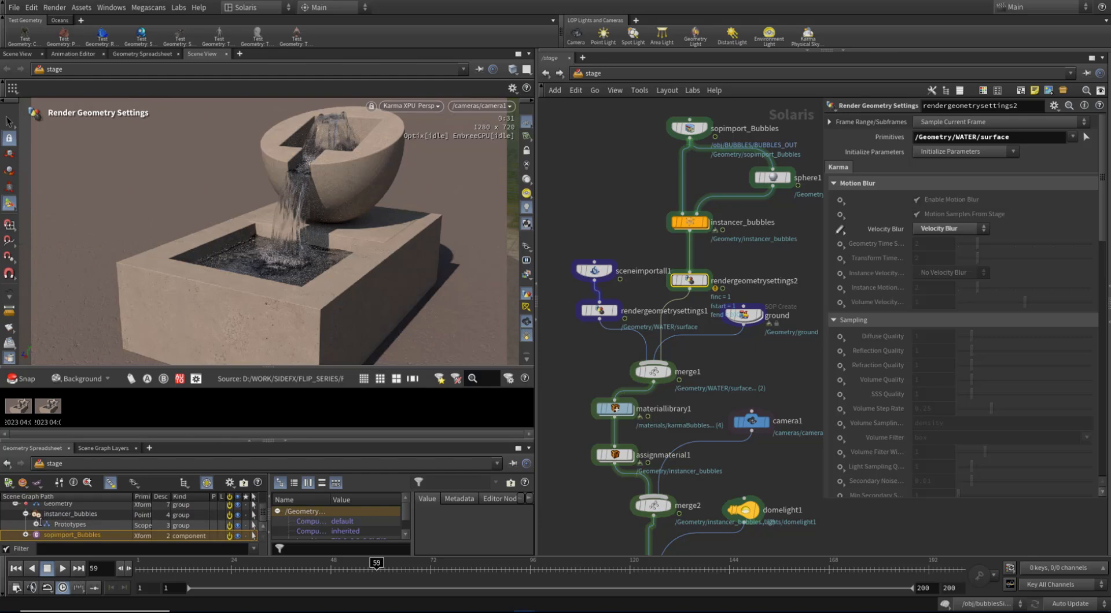
left_click(36, 524)
left_click(46, 524)
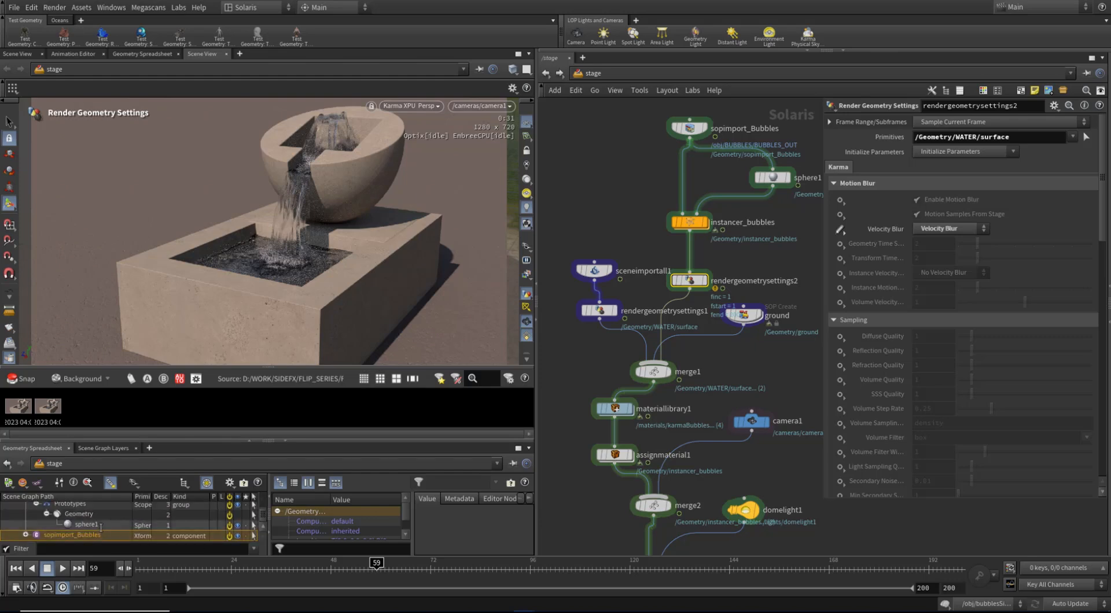
left_click_drag(124, 442, 124, 371)
left_click(25, 510)
Set rendergeometrysettings2's primitives to /Geometry/instancer_bubbles, trying the sphere1 prototype first, and collapse the scene graph pane.
left_click(82, 499)
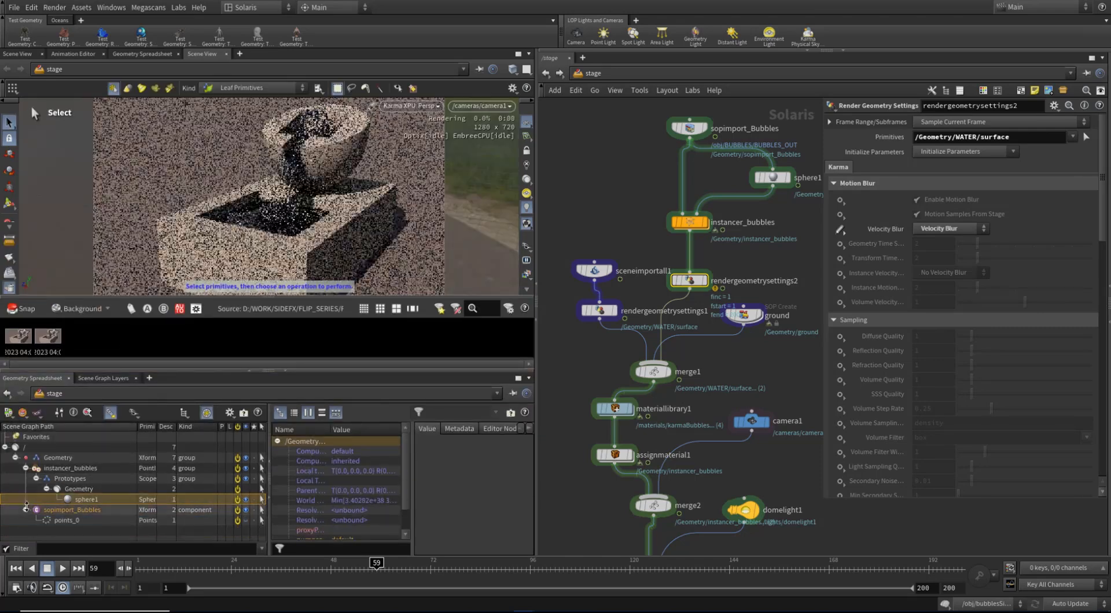
left_click_drag(82, 500, 947, 141)
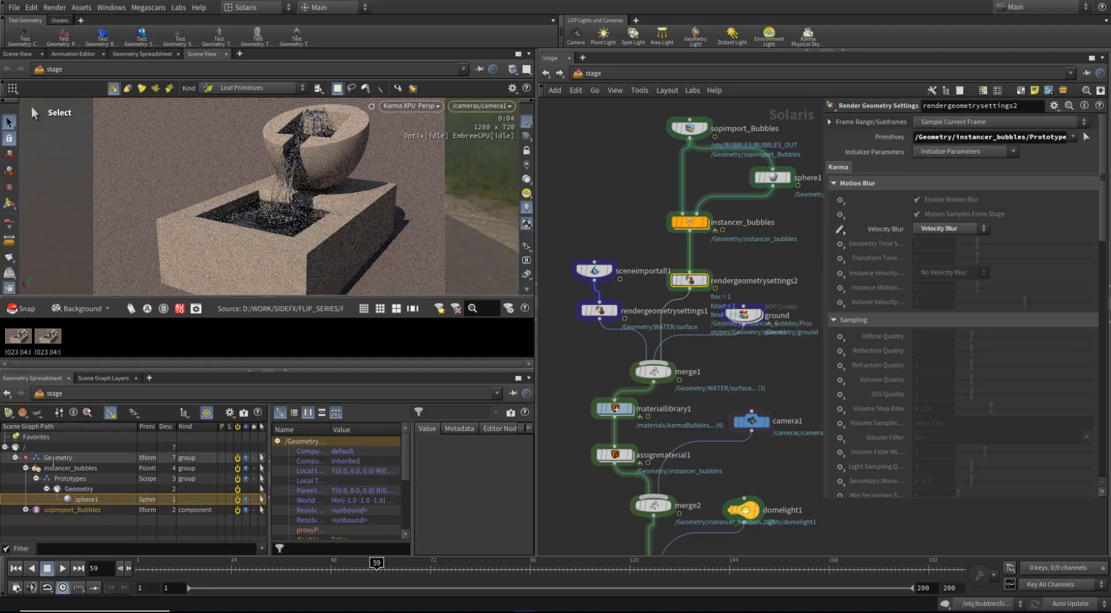
left_click_drag(69, 469, 1004, 139)
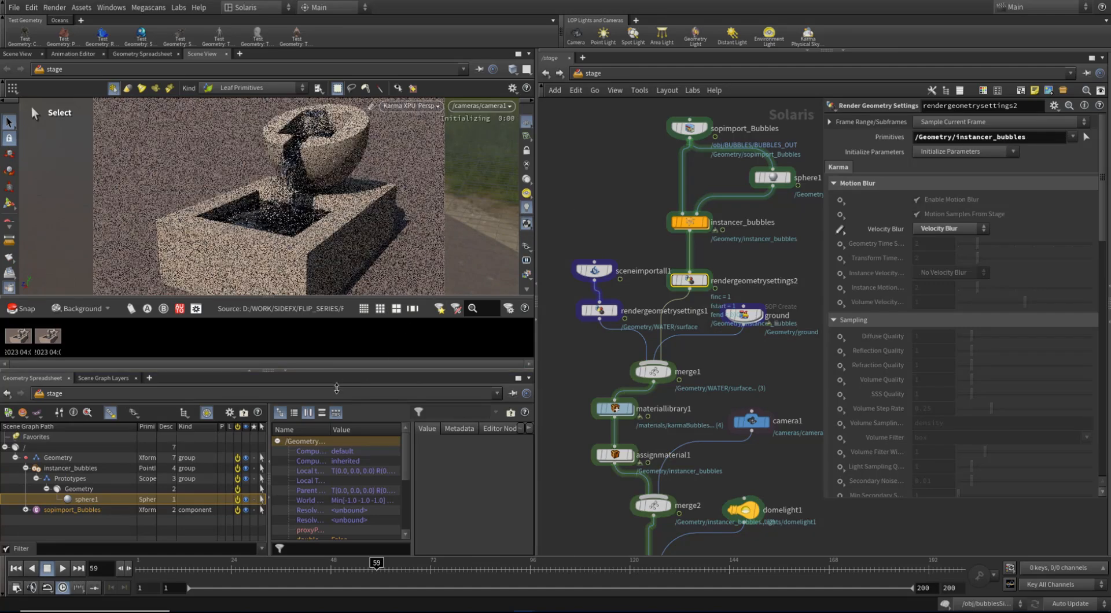
left_click(286, 371)
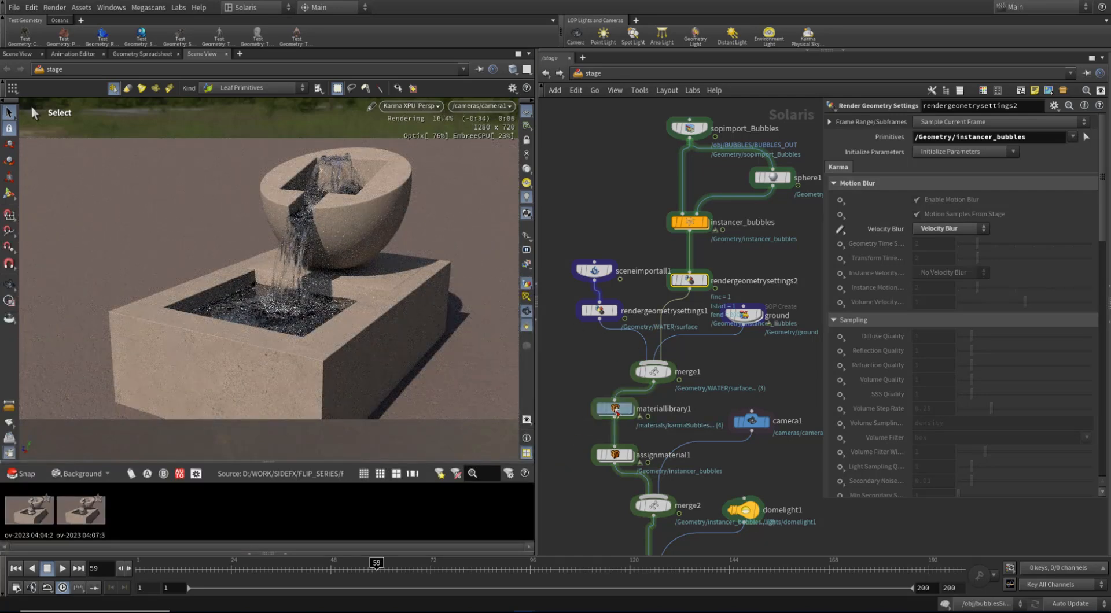
Set the transmission color of karmaWater's mtlxstandard_surface to green (0.1875, 0.3, 0.075) in materiallibrary1.
double_click(617, 412)
left_click(626, 411)
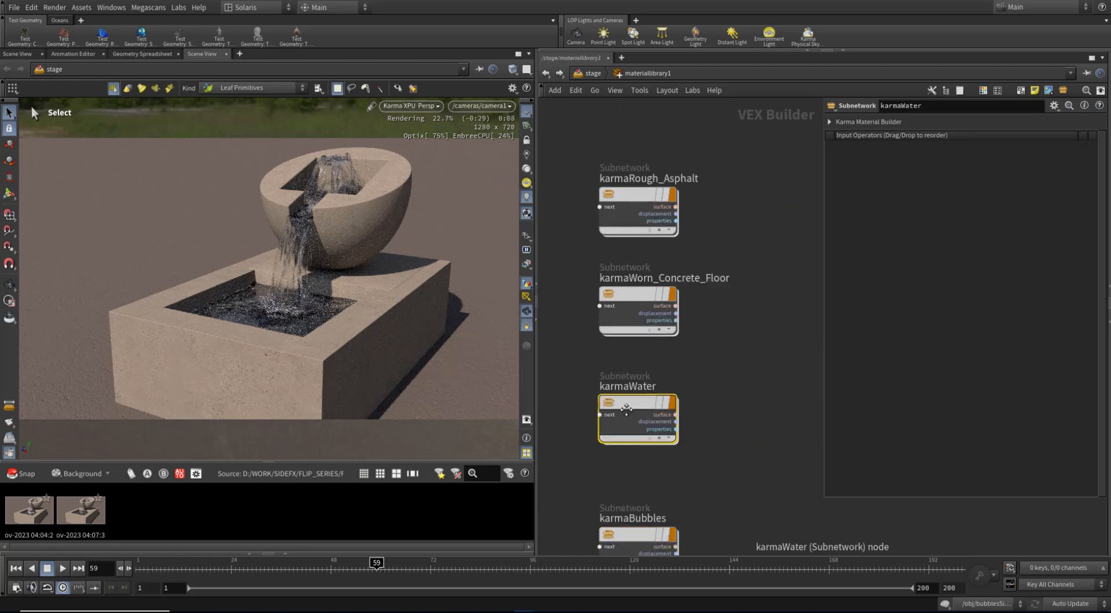
double_click(626, 411)
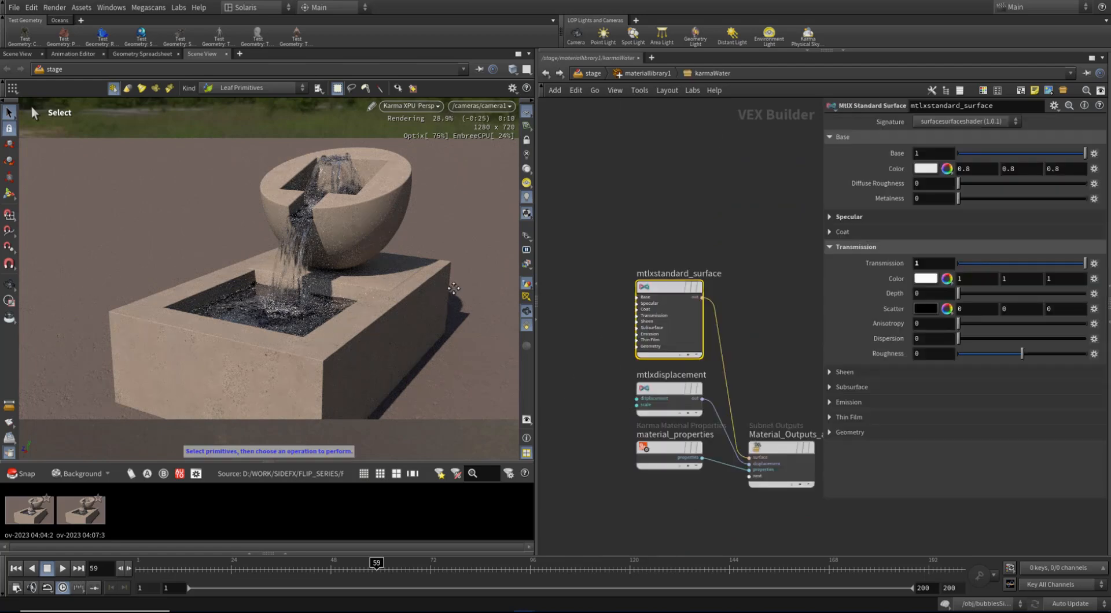
right_click(10, 283)
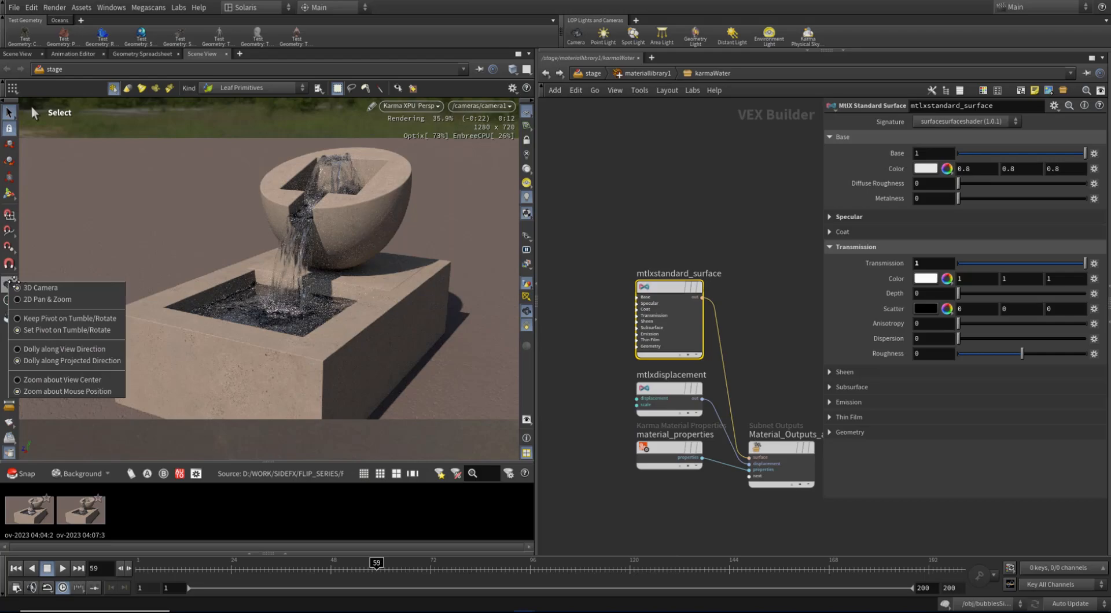
left_click(9, 283)
right_click_drag(285, 275, 326, 270)
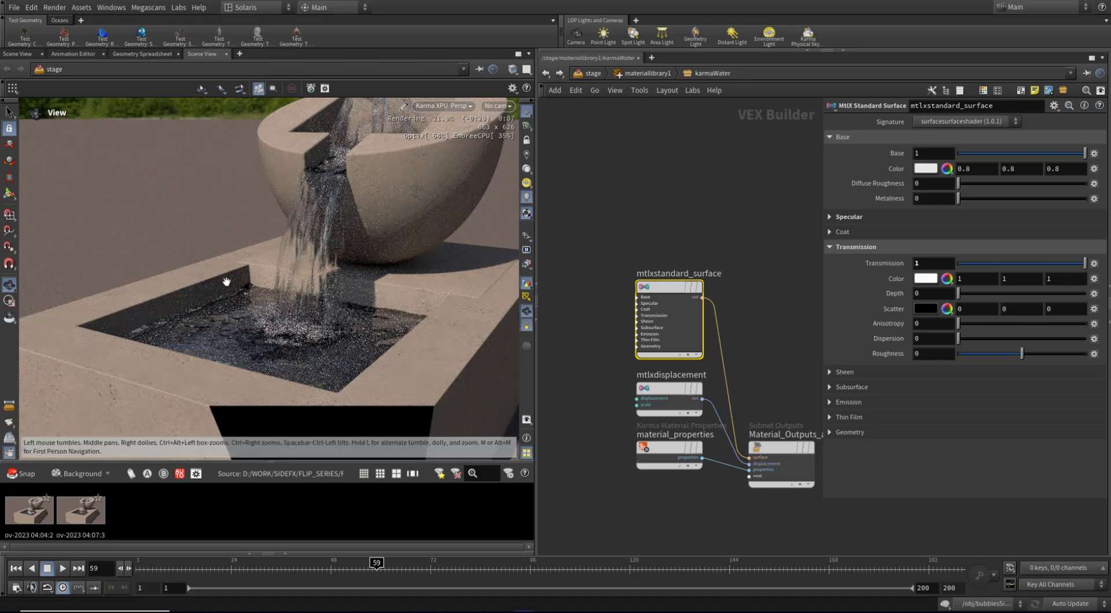
left_click(925, 277)
left_click(937, 236)
left_click(1089, 157)
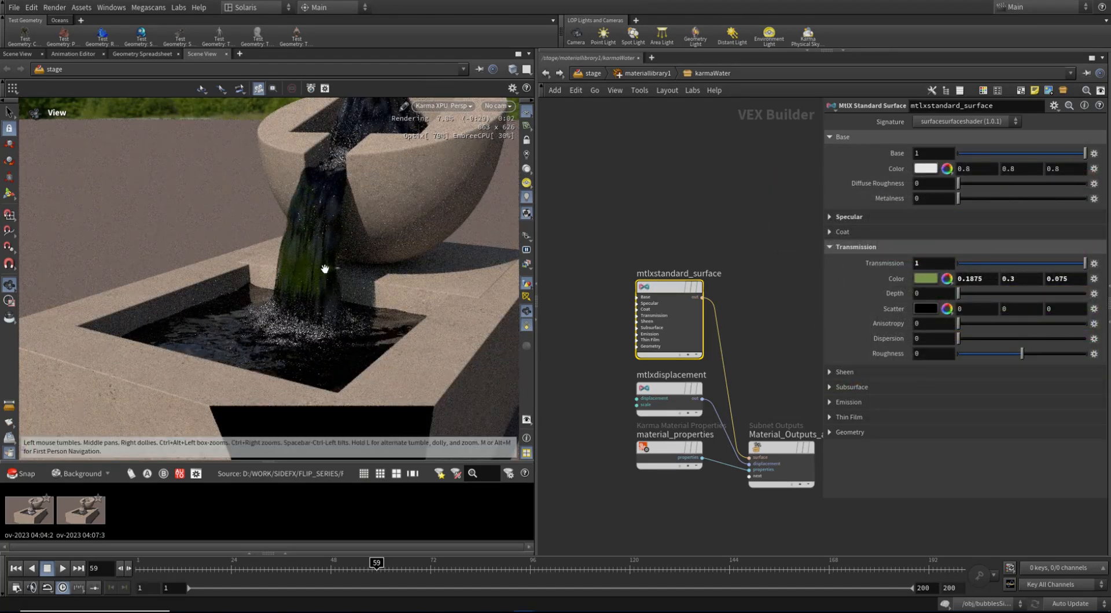
Set the water's transmission depth to .5 after trying .1, and check the whole fountain in the render.
left_click(939, 294)
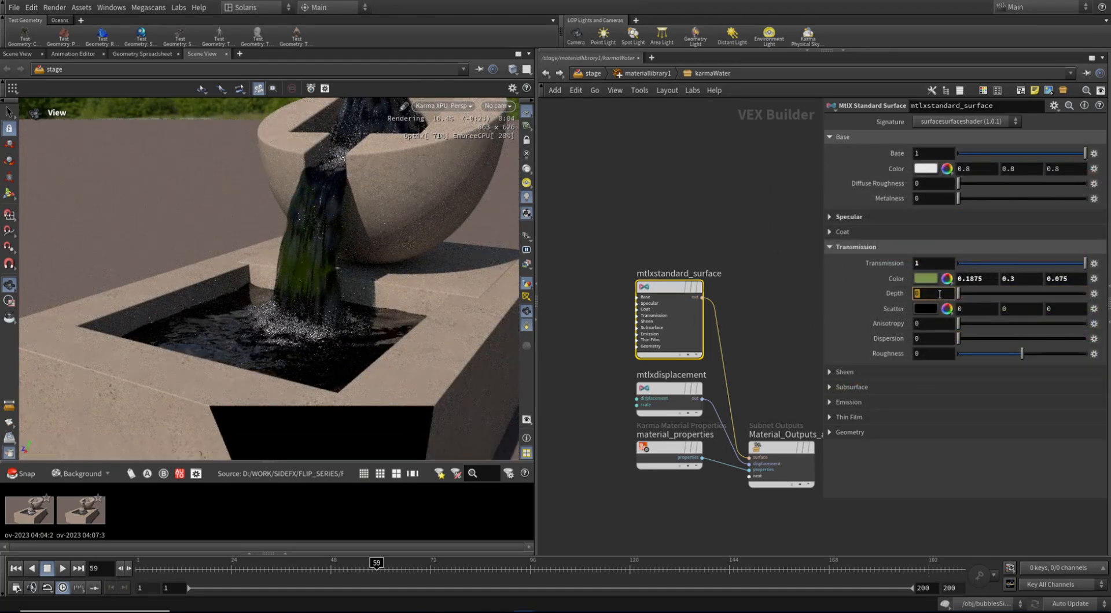
type(".1")
key("Return")
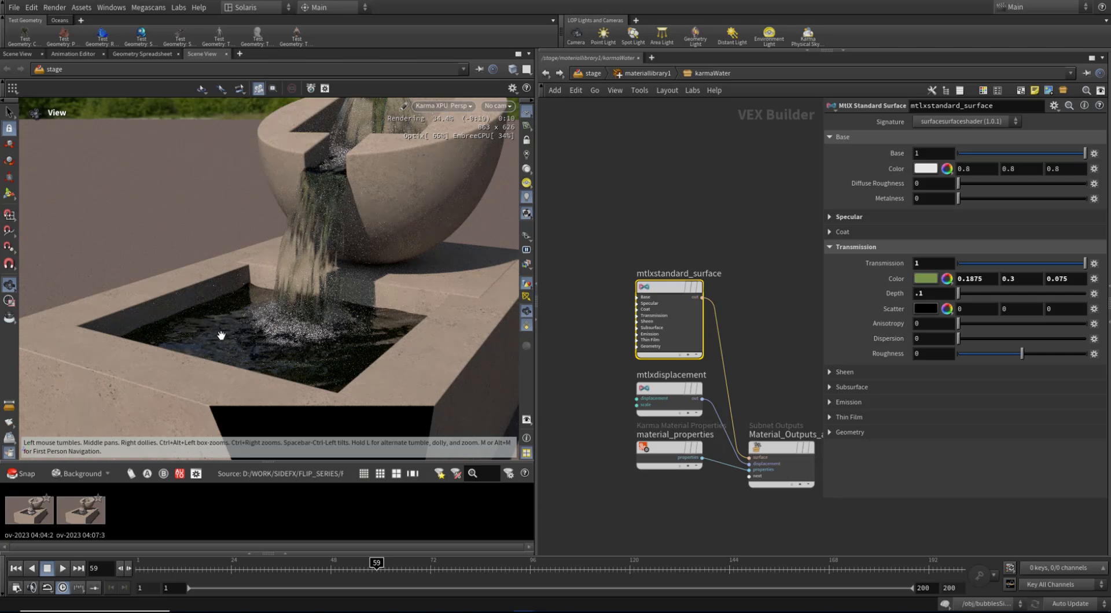
double_click(941, 296)
type(".5")
key("Return")
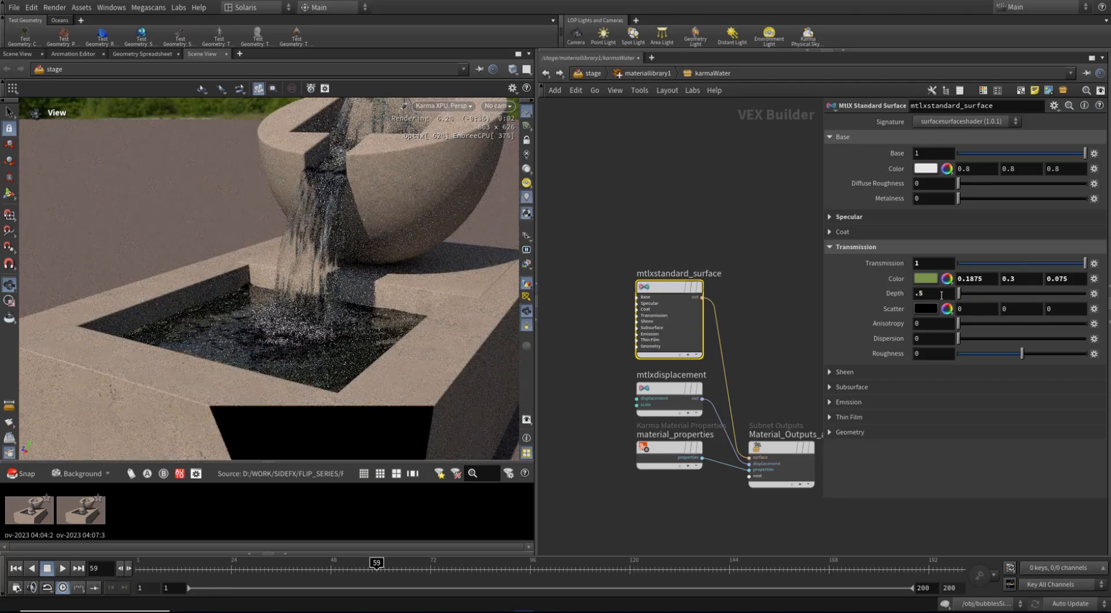
left_click_drag(427, 229, 343, 265)
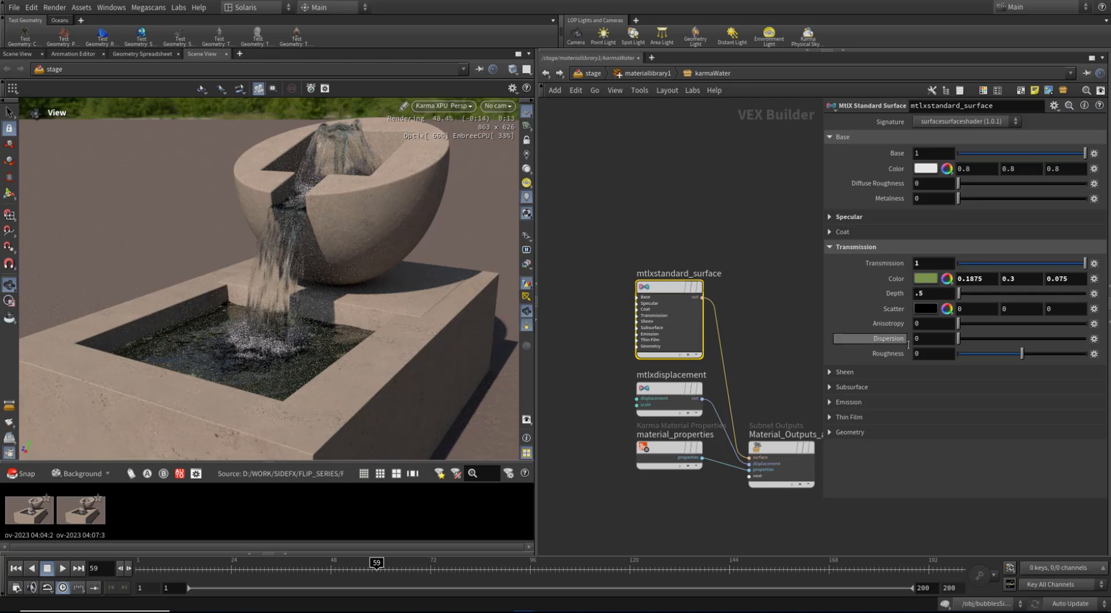
Set the water's transmission dispersion to 5.
left_click(947, 339)
type("5")
key("Return")
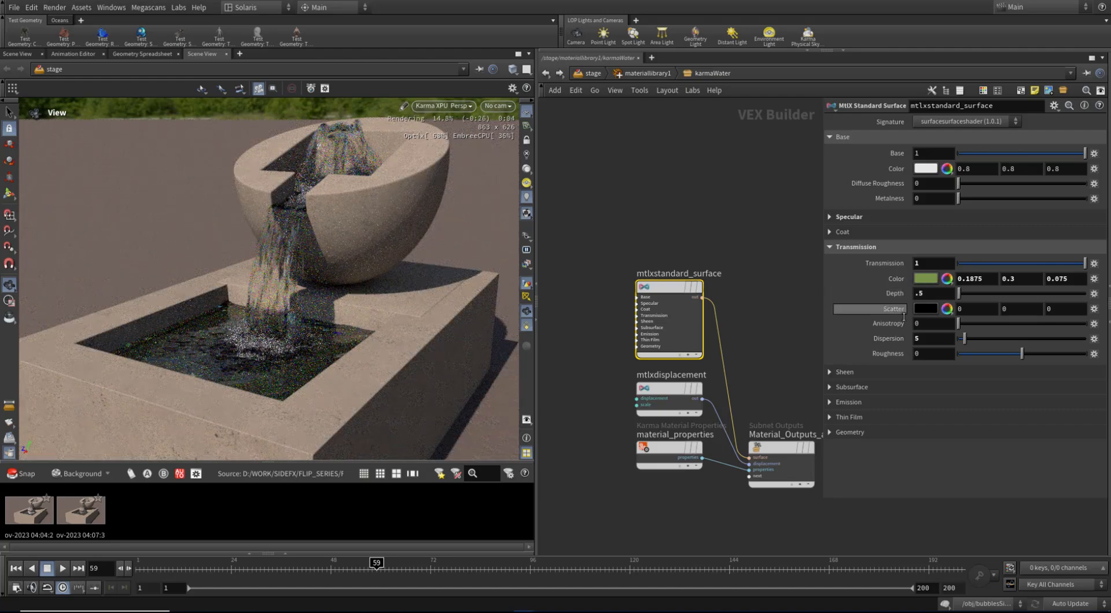
double_click(944, 296)
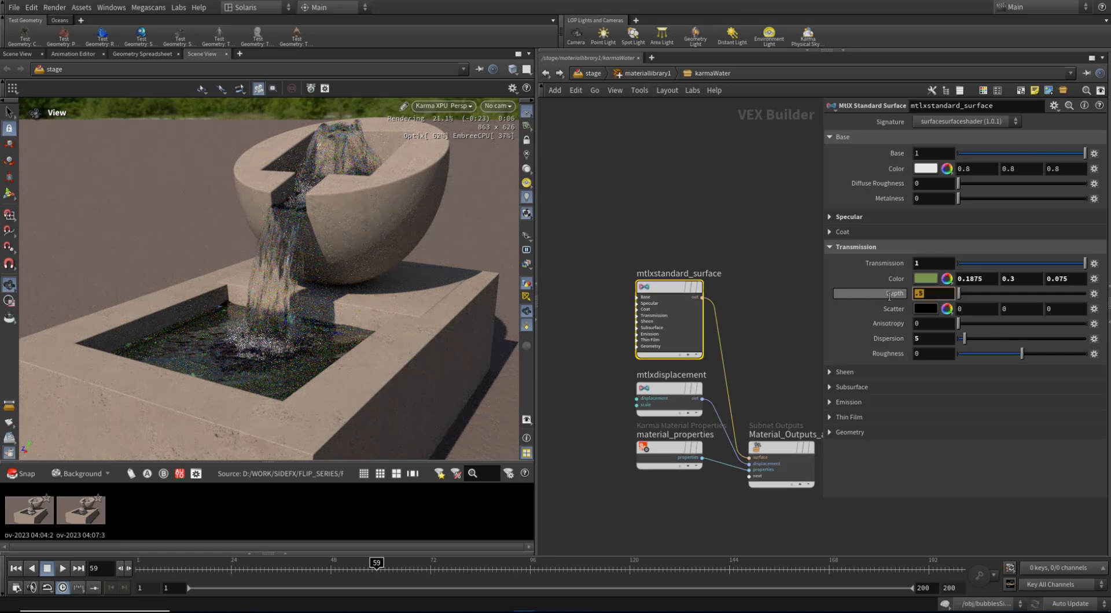
double_click(951, 340)
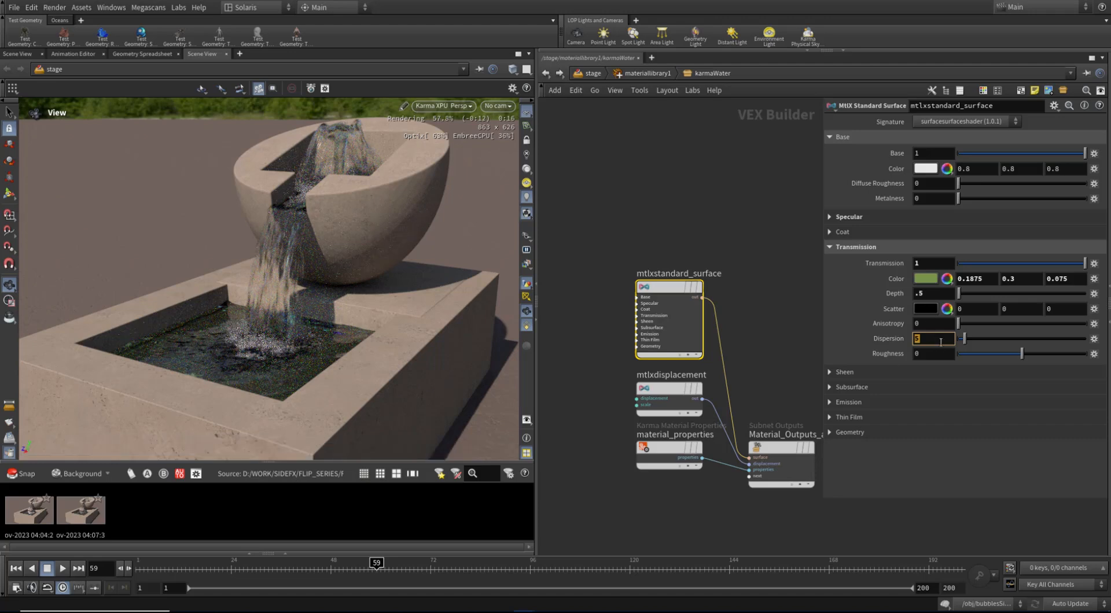
Return to the stage network and display the ray limits of karmarendersettings.
left_click(644, 74)
left_click(587, 72)
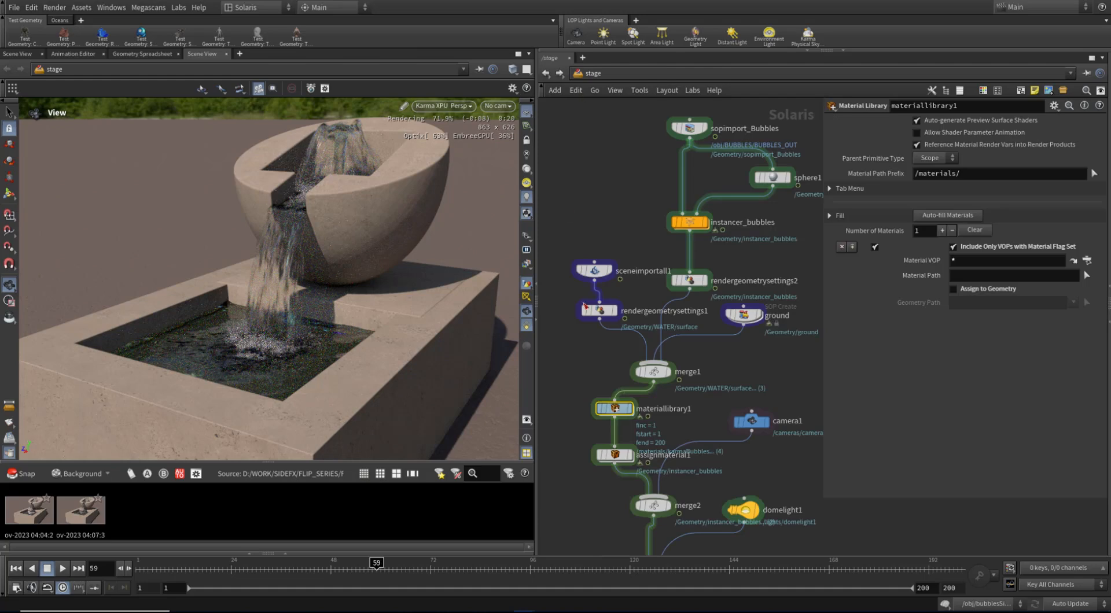
middle_click_drag(739, 473, 662, 369)
left_click(678, 441)
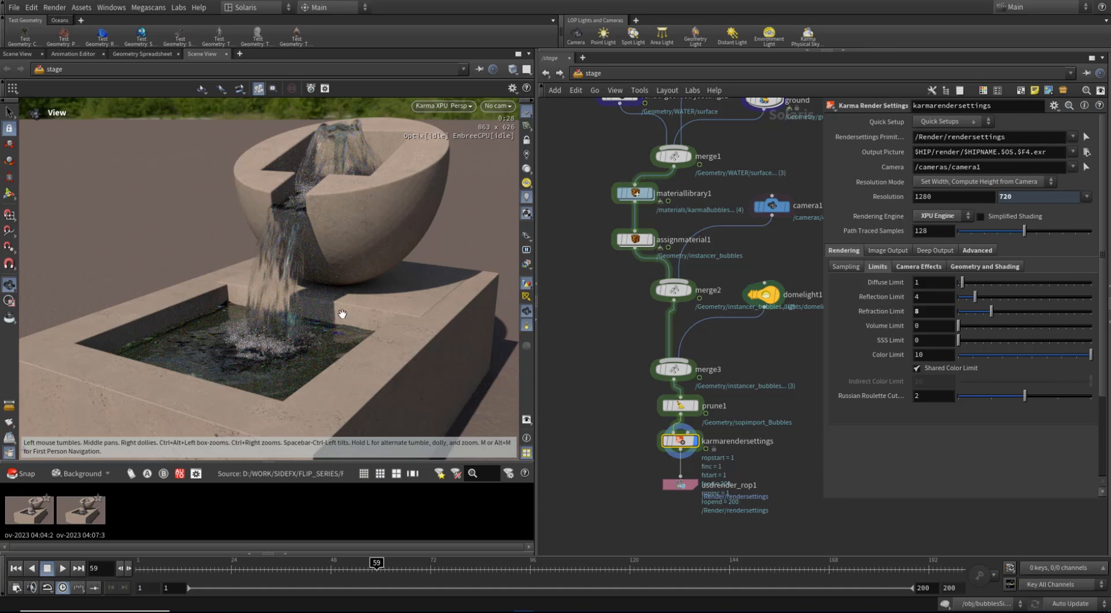
Reopen karmaWater, try a transmission dispersion of 10 on its mtlxstandard_surface, and reset the dispersion to 0.
double_click(640, 190)
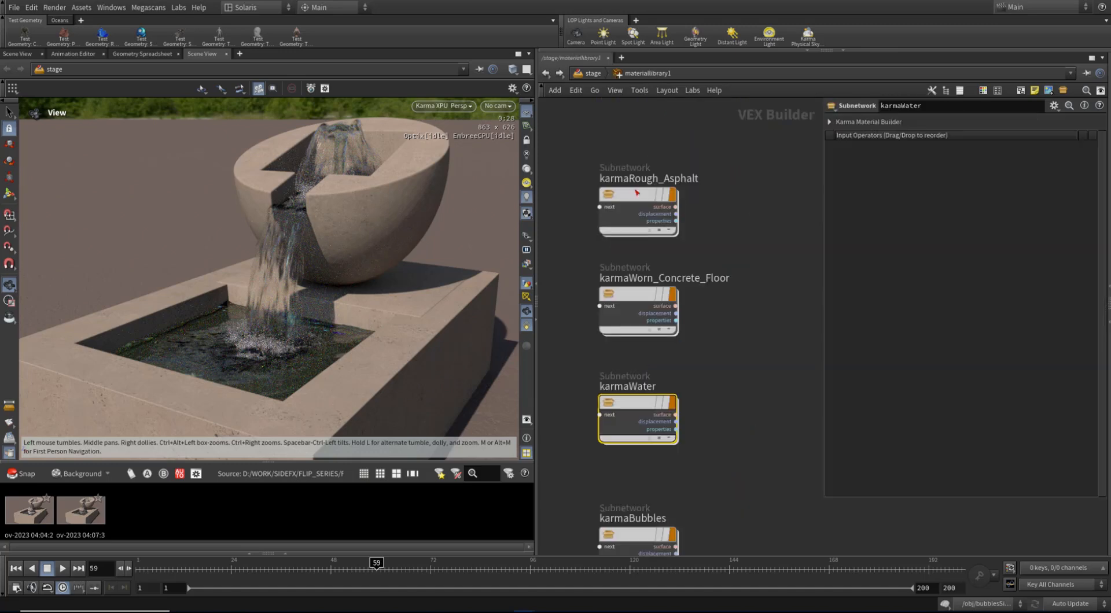
double_click(639, 408)
left_click(934, 339)
type("10")
key("Return")
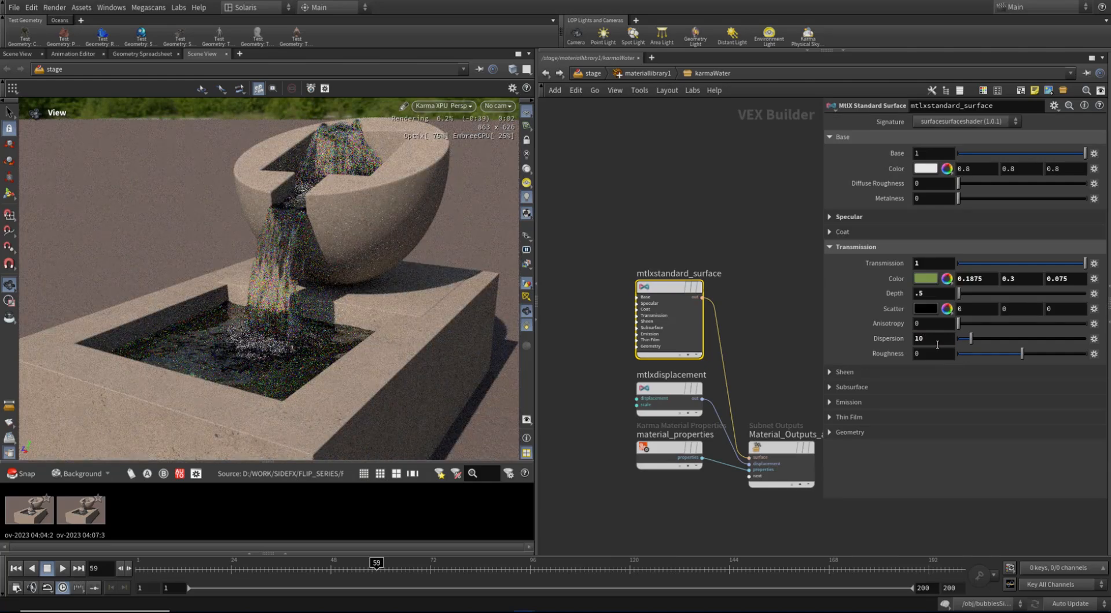
double_click(936, 339)
type("0")
key("Return")
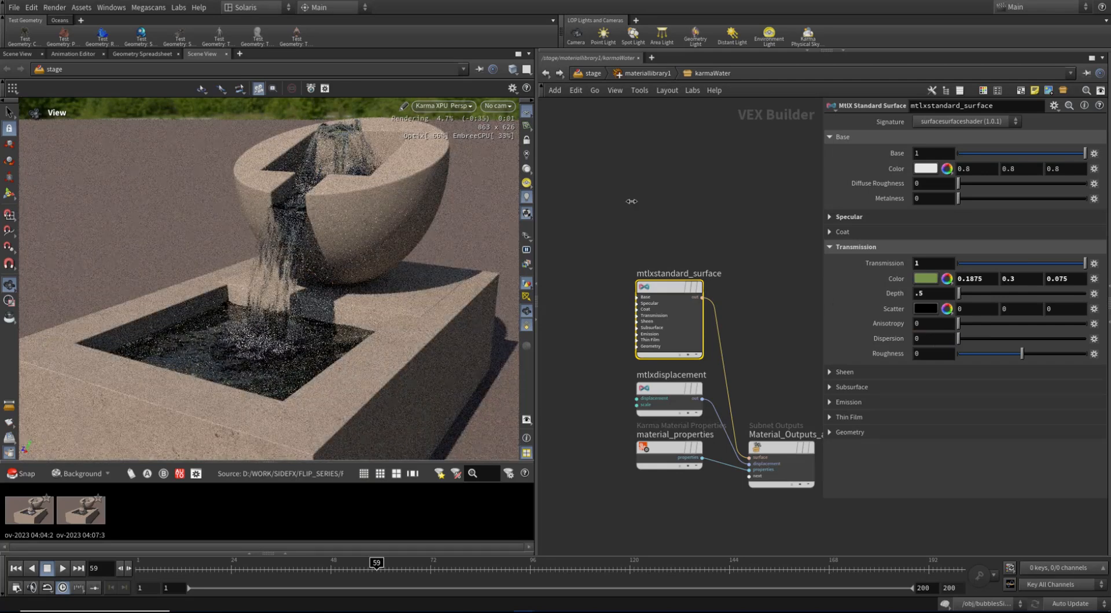
Soften the water's transmission color to a pale grey-green with saturation 0.223 and value 0.591.
left_click(925, 279)
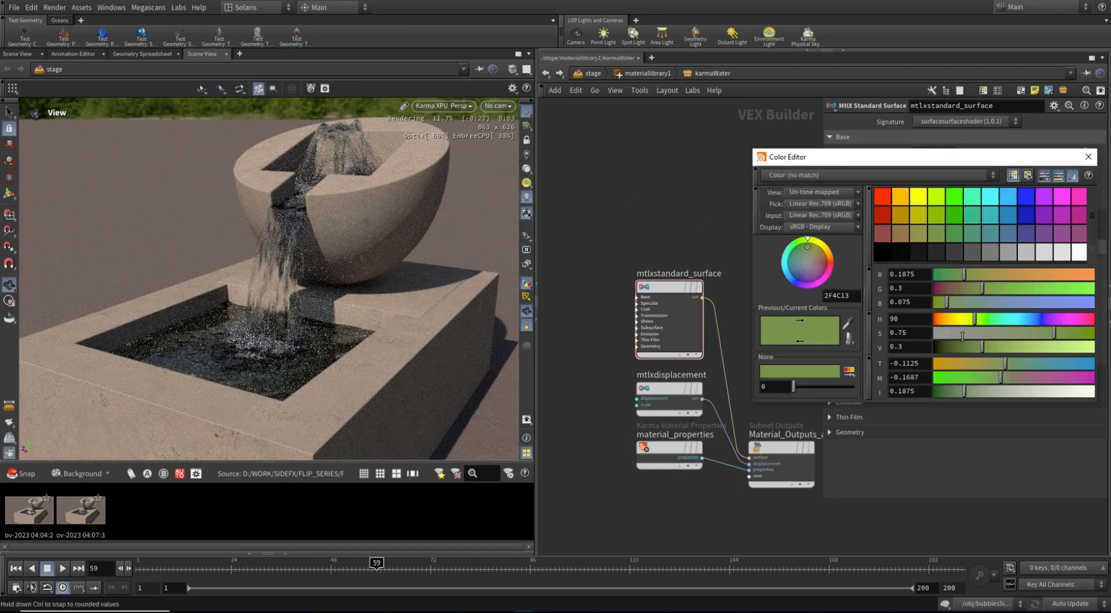
left_click(1052, 348)
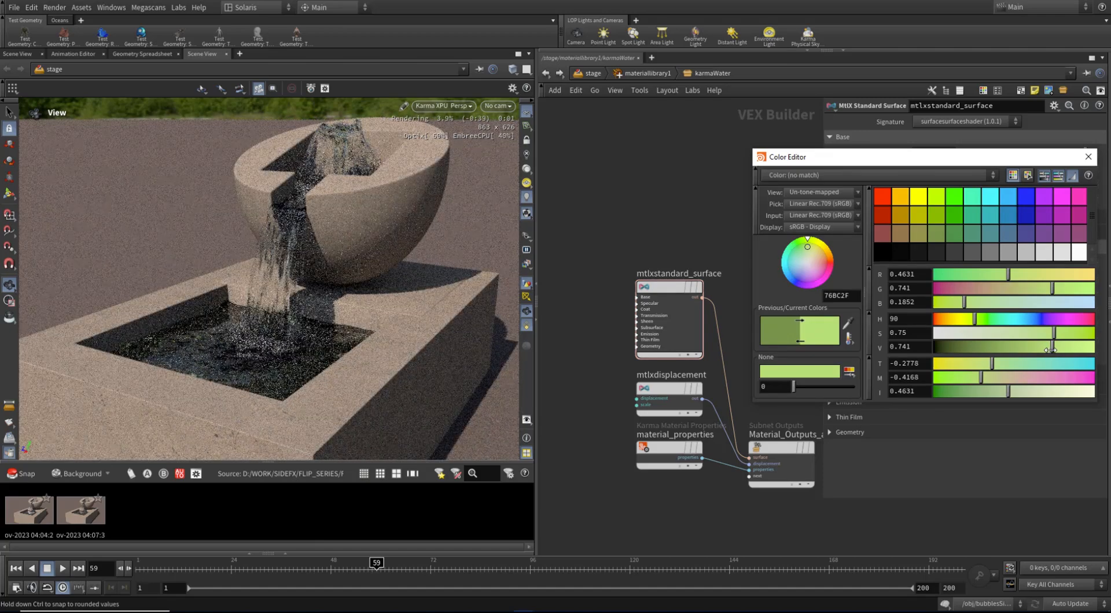
left_click(969, 334)
left_click(1028, 347)
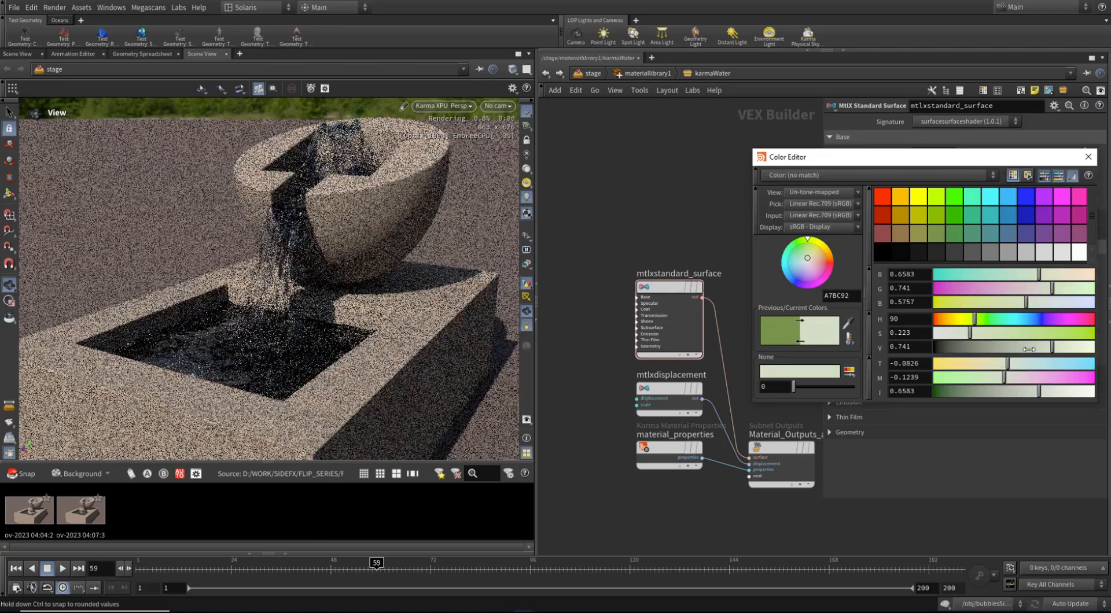
left_click(1088, 158)
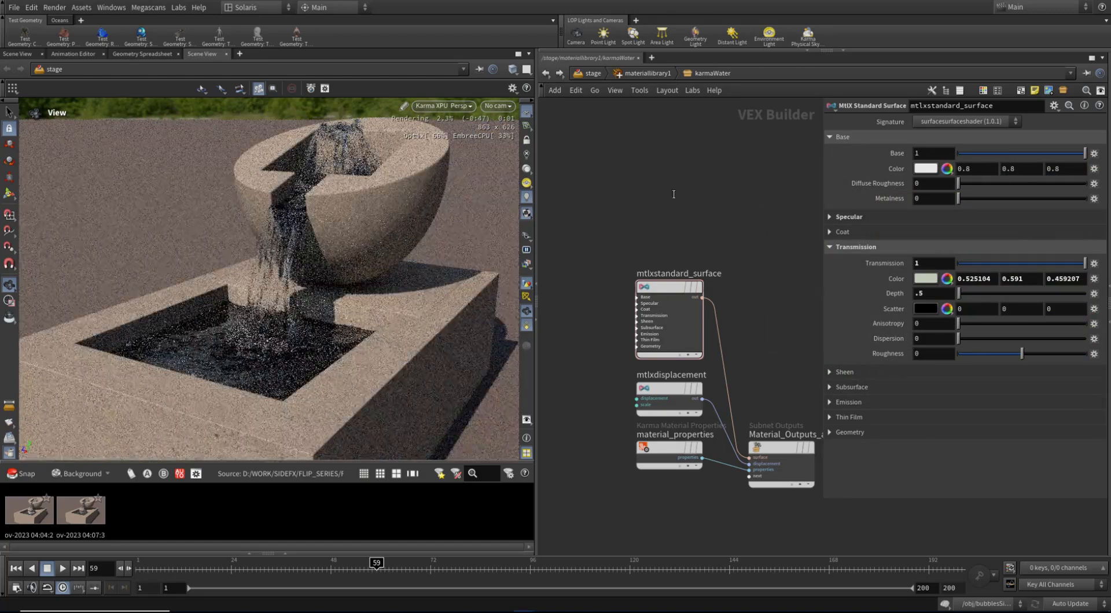
Return to the stage network and select the latest render snapshot and the karmarendersettings node.
left_click(634, 73)
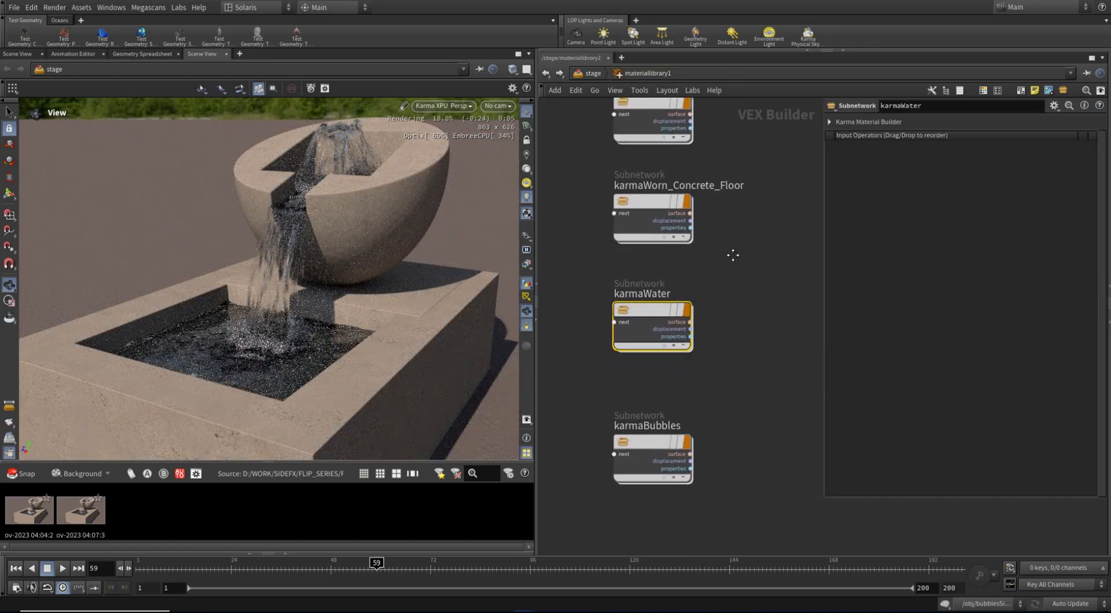
left_click(593, 74)
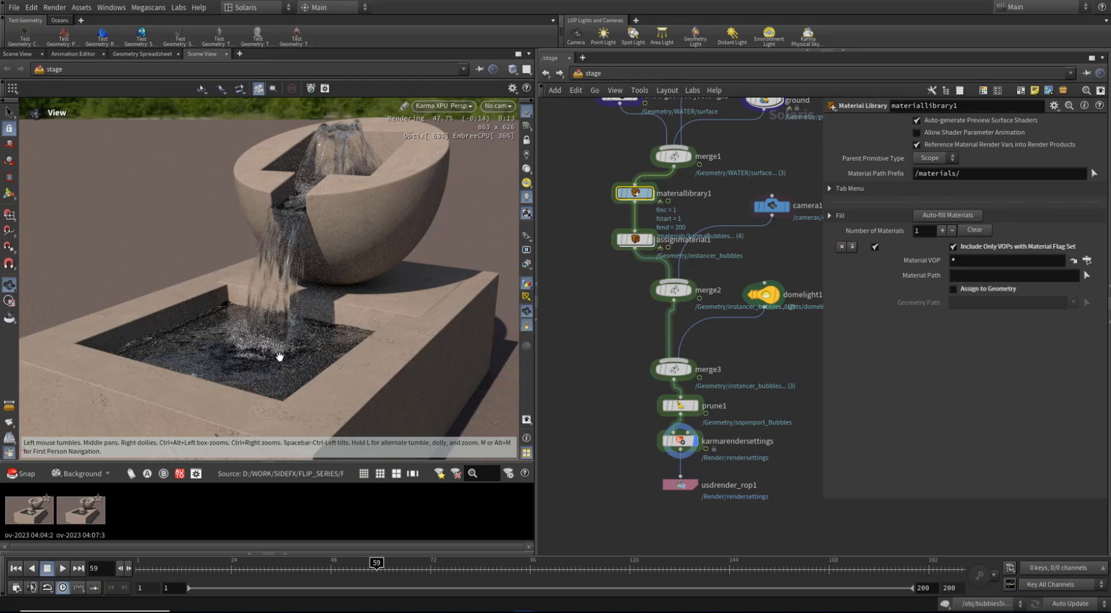
left_click(81, 512)
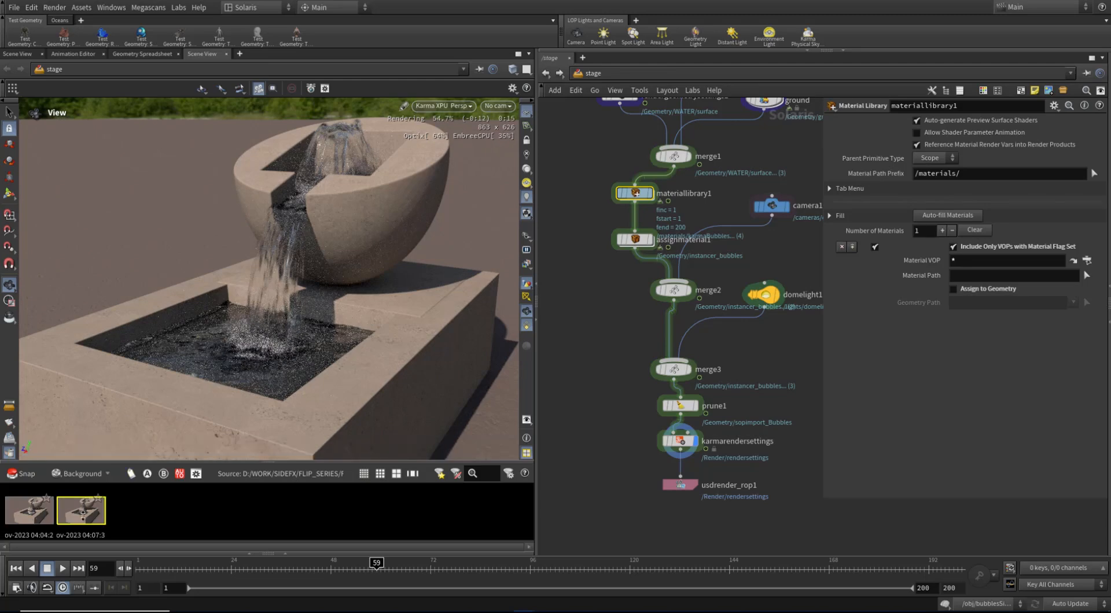
left_click_drag(617, 435, 700, 457)
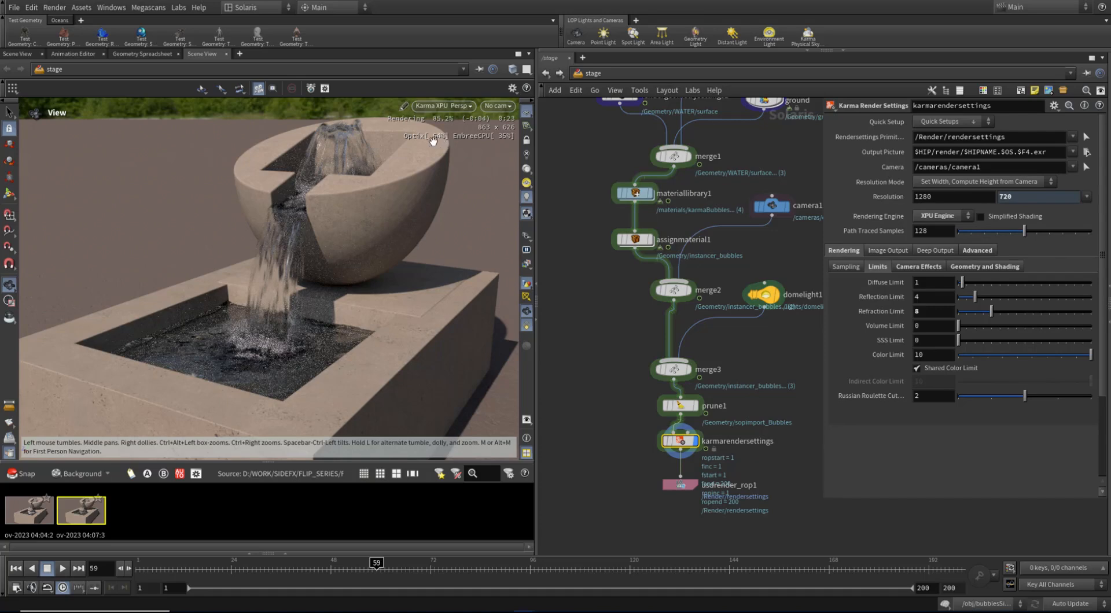
Switch the Karma viewport to look through /cameras/camera1.
left_click(502, 107)
left_click(574, 92)
left_click(497, 106)
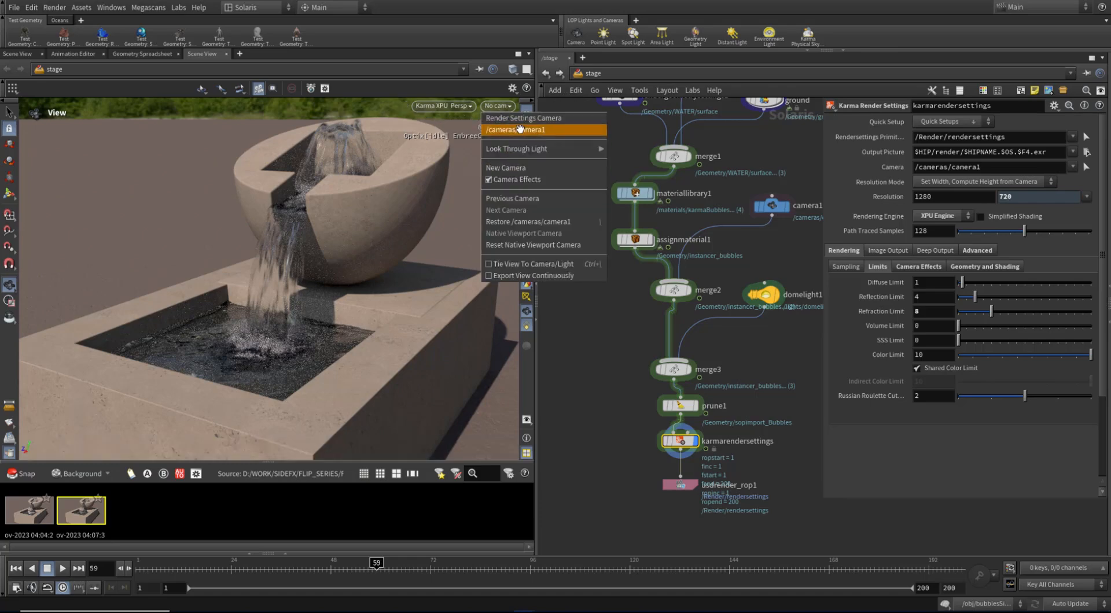
left_click(541, 131)
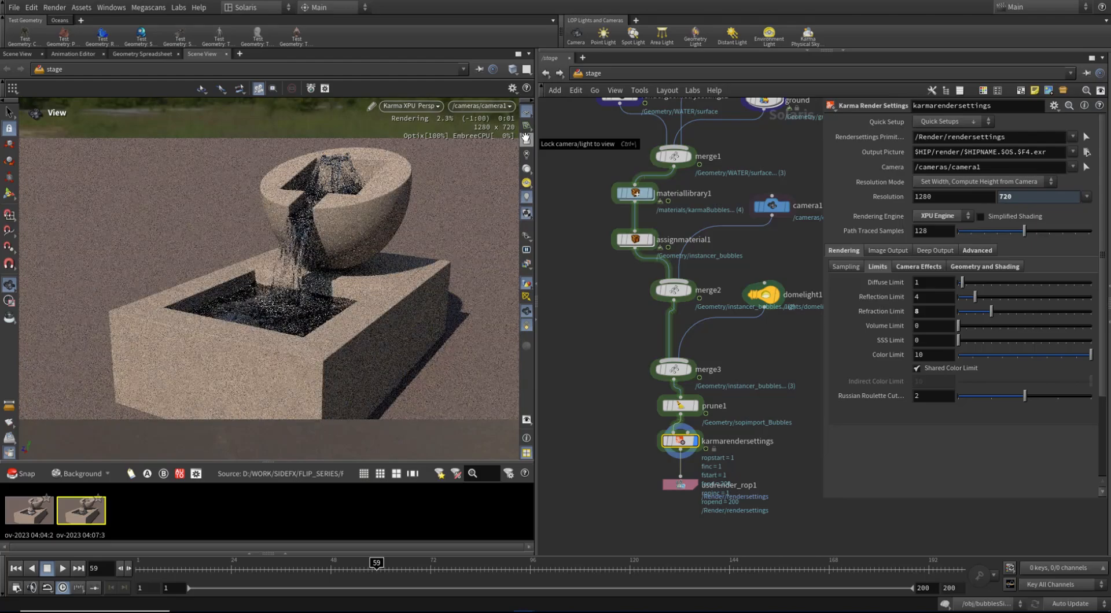
Lock camera1 to the view, reframe it closer on the fountain, and undo the final camera adjustment.
left_click(525, 139)
left_click_drag(319, 310, 343, 317)
right_click_drag(343, 318, 360, 331)
mouse_move(360, 331)
middle_mouse_down()
mouse_move(368, 365)
mouse_move(370, 330)
middle_mouse_up()
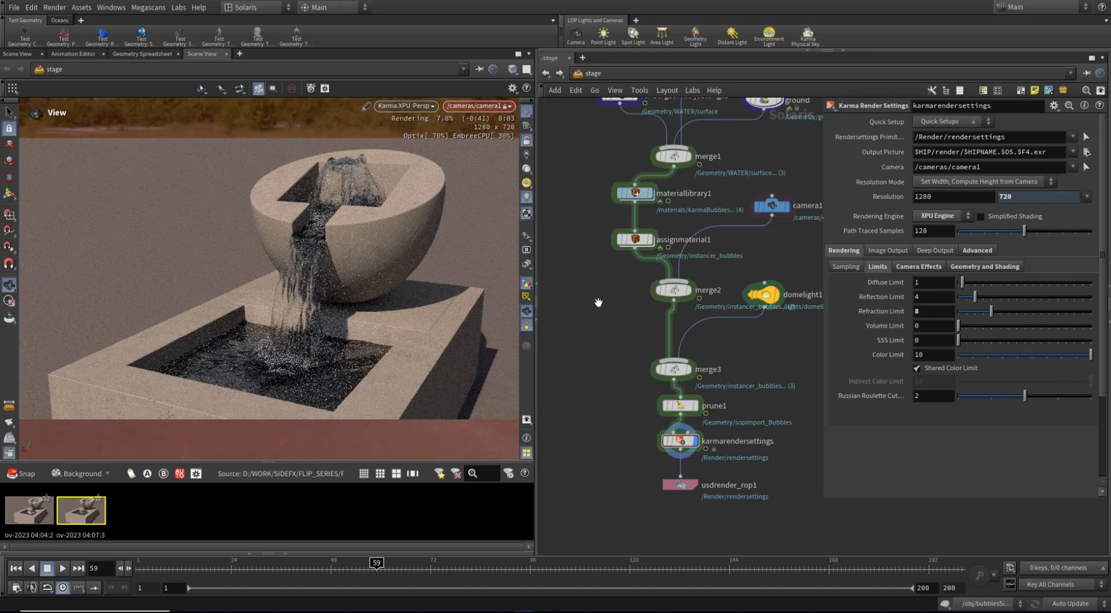
left_click_drag(420, 280, 405, 307)
key("ctrl+z")
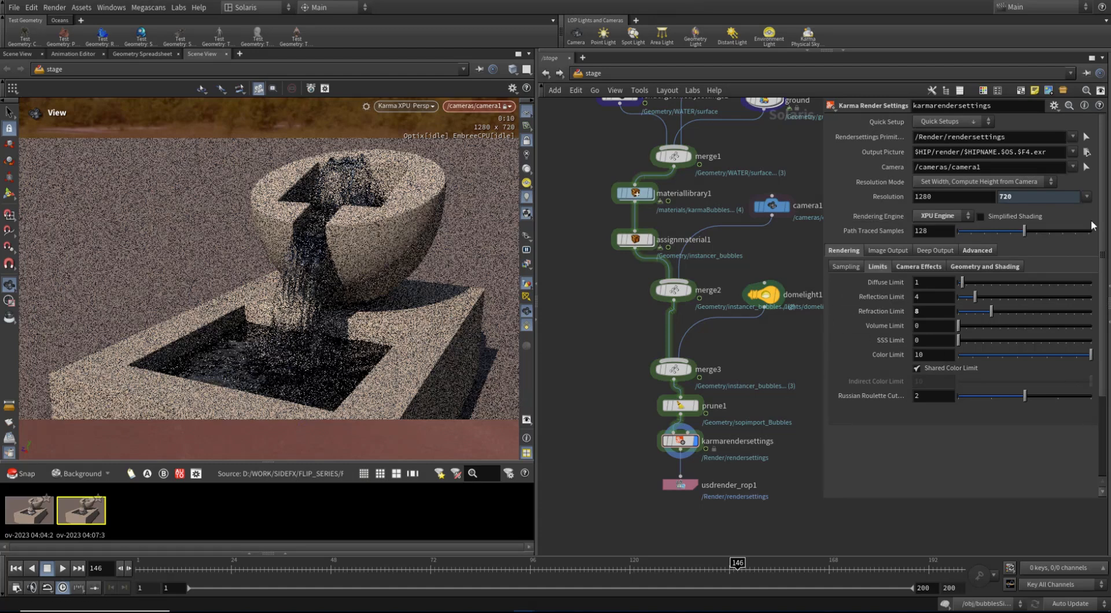
Set the path traced samples of karmarendersettings to 512.
left_click(934, 232)
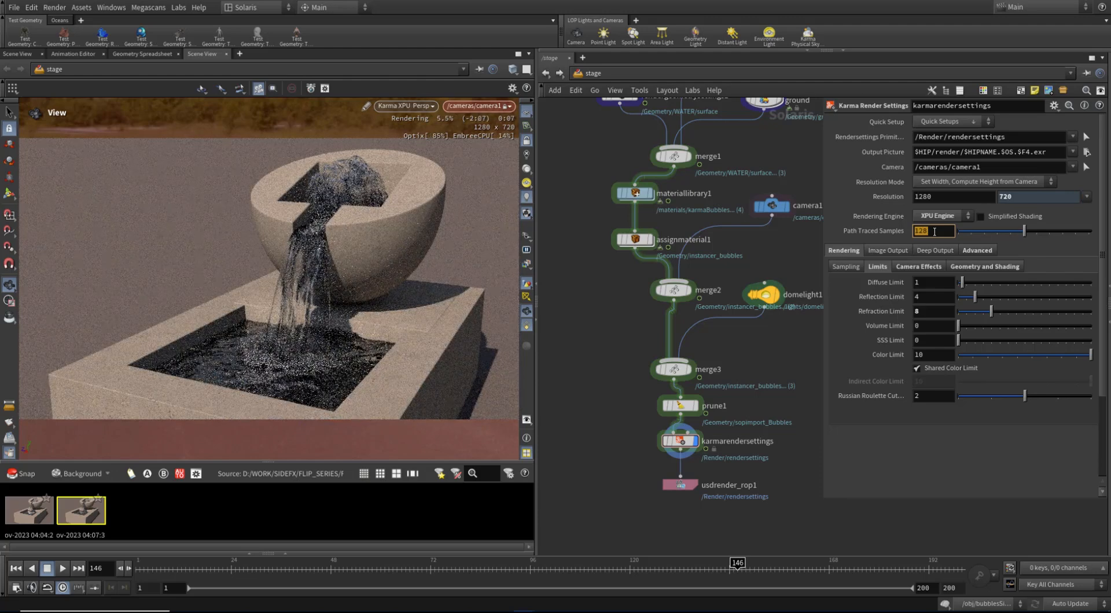
type("512")
key("Return")
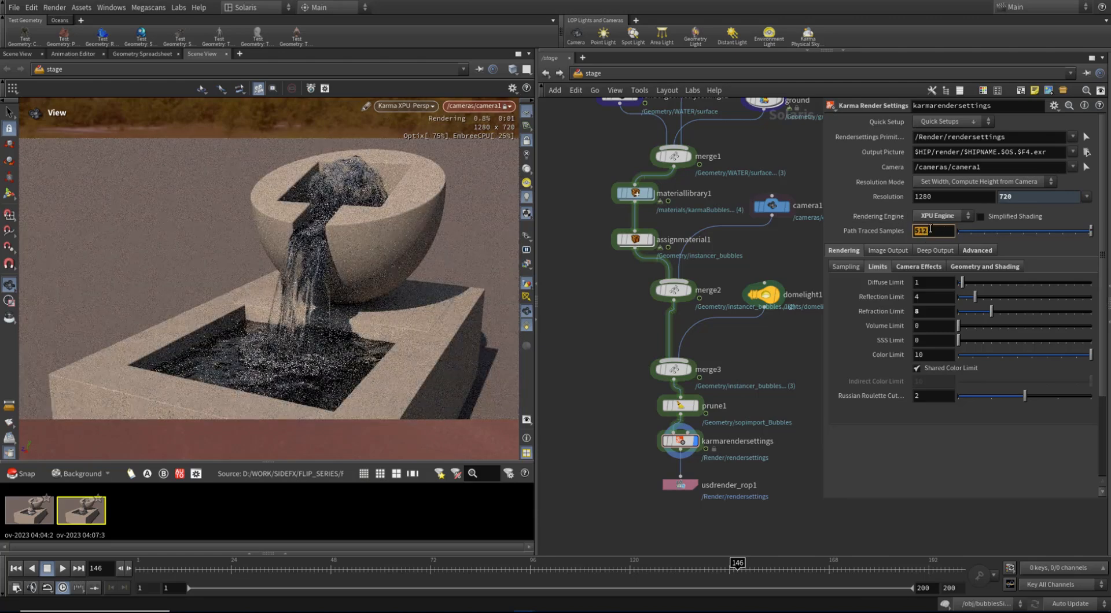
left_click(920, 227)
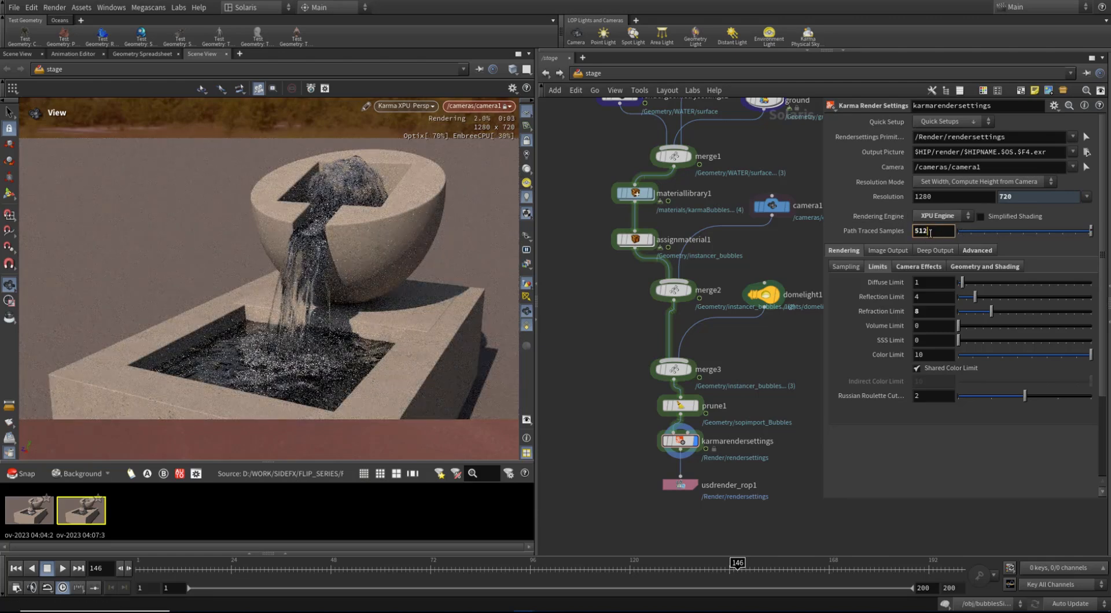
left_click_drag(927, 233, 886, 271)
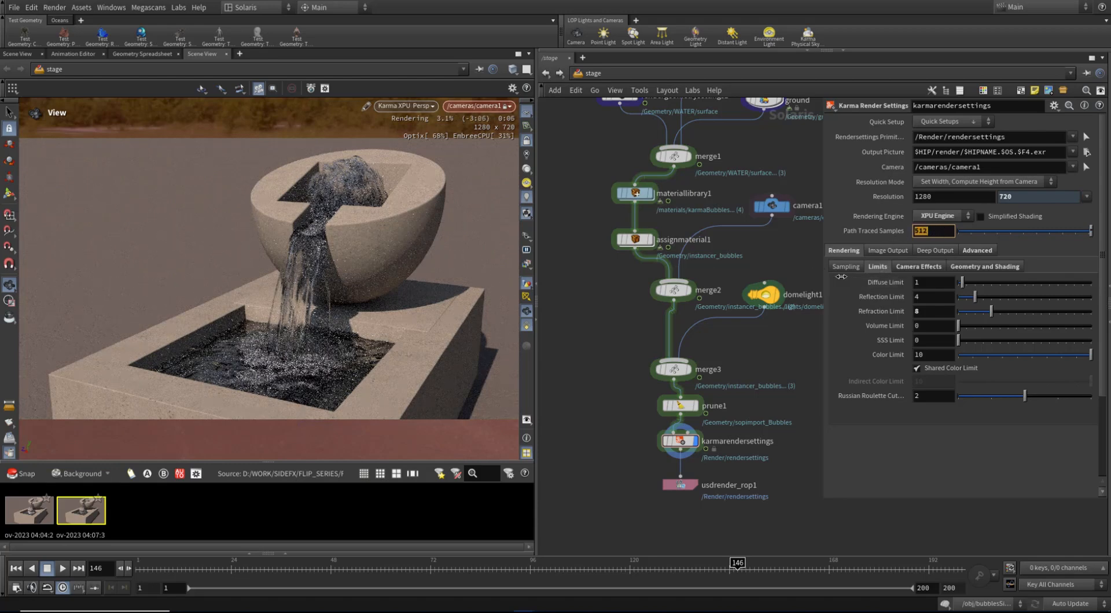
key("Tab")
key("Tab")
key("Tab")
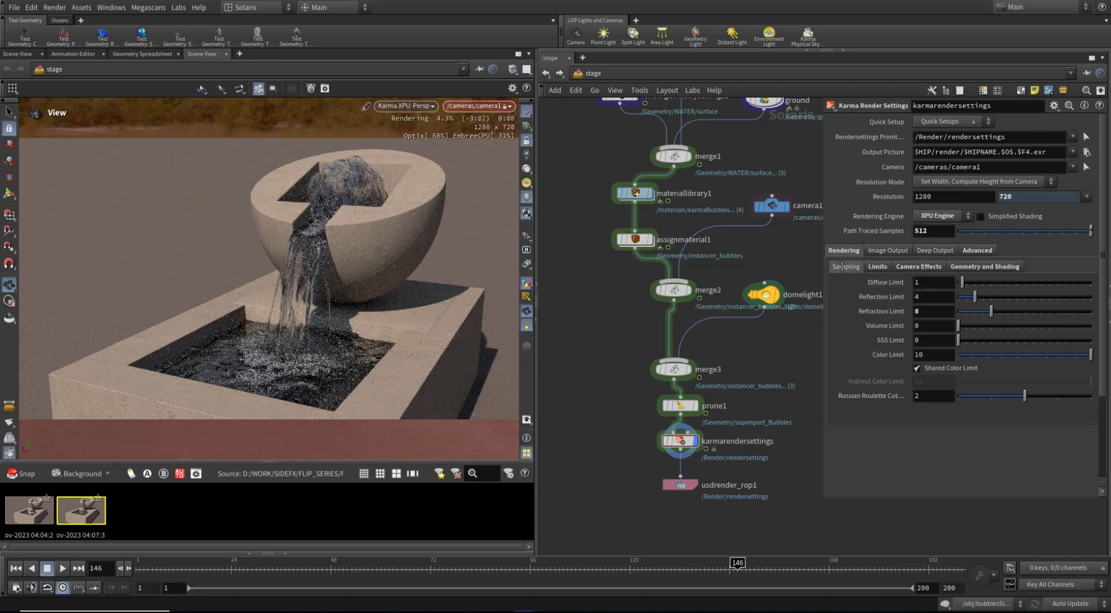
Examine the light sampling quality settings of karmarendersettings and the Karma sampling properties of domelight1.
left_click(846, 266)
left_click(836, 299)
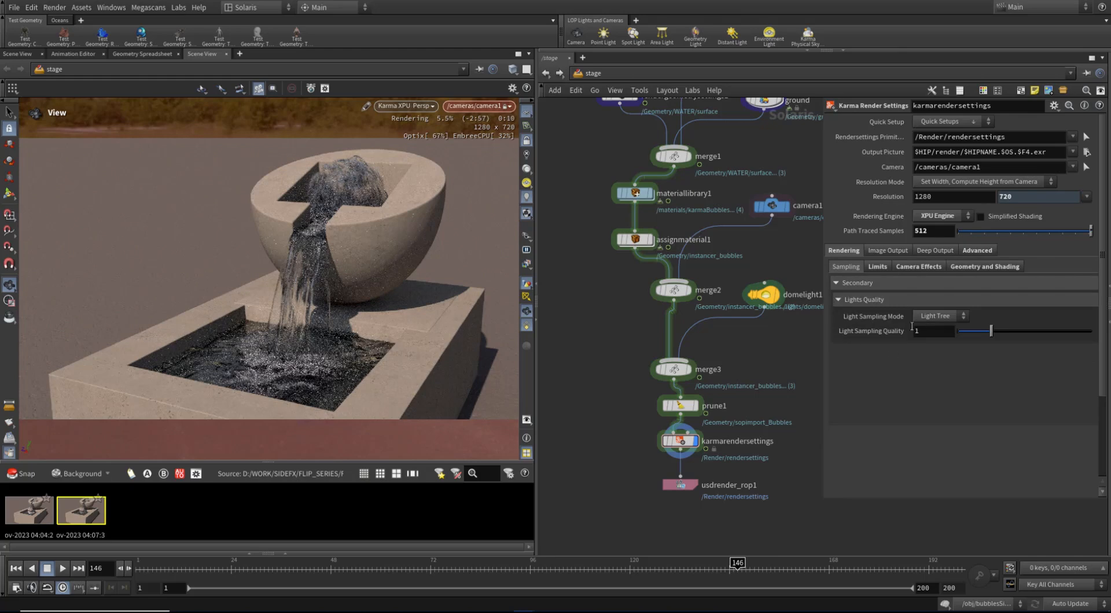
left_click(763, 295)
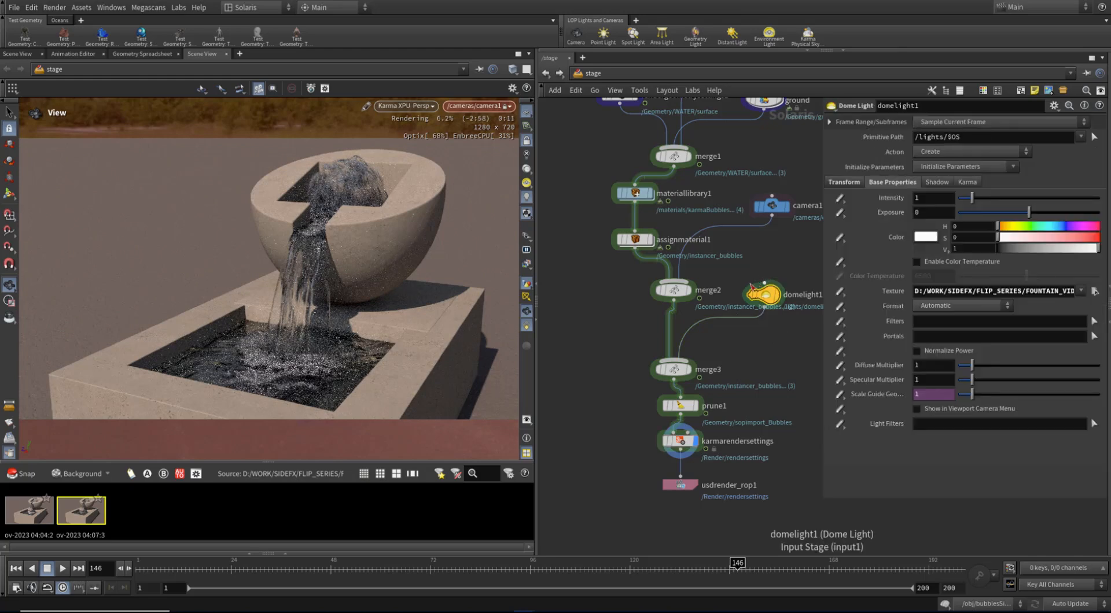
left_click(964, 183)
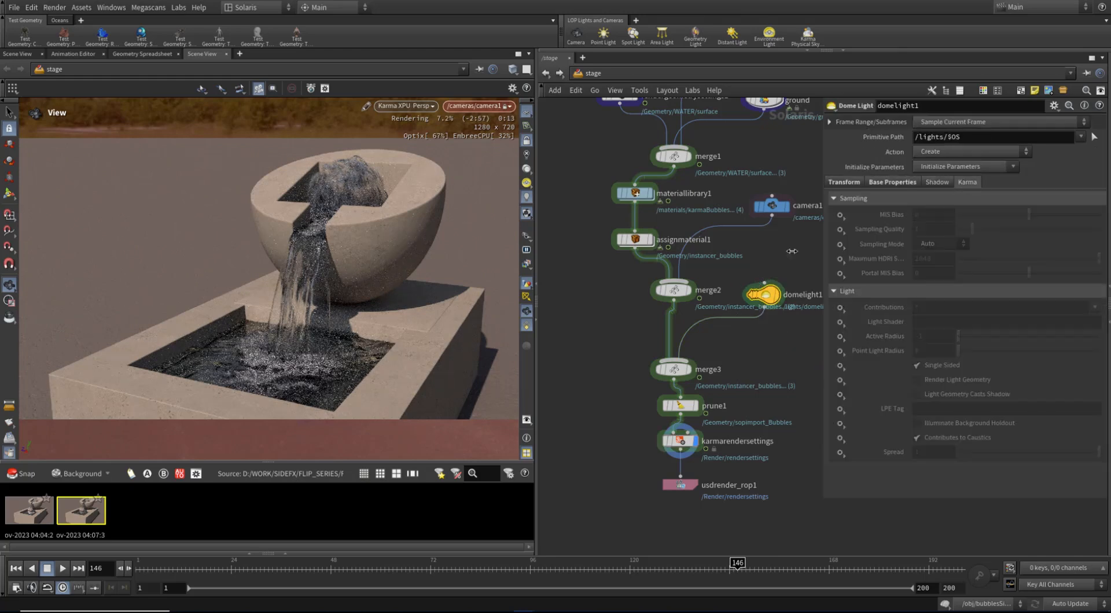
left_click(680, 441)
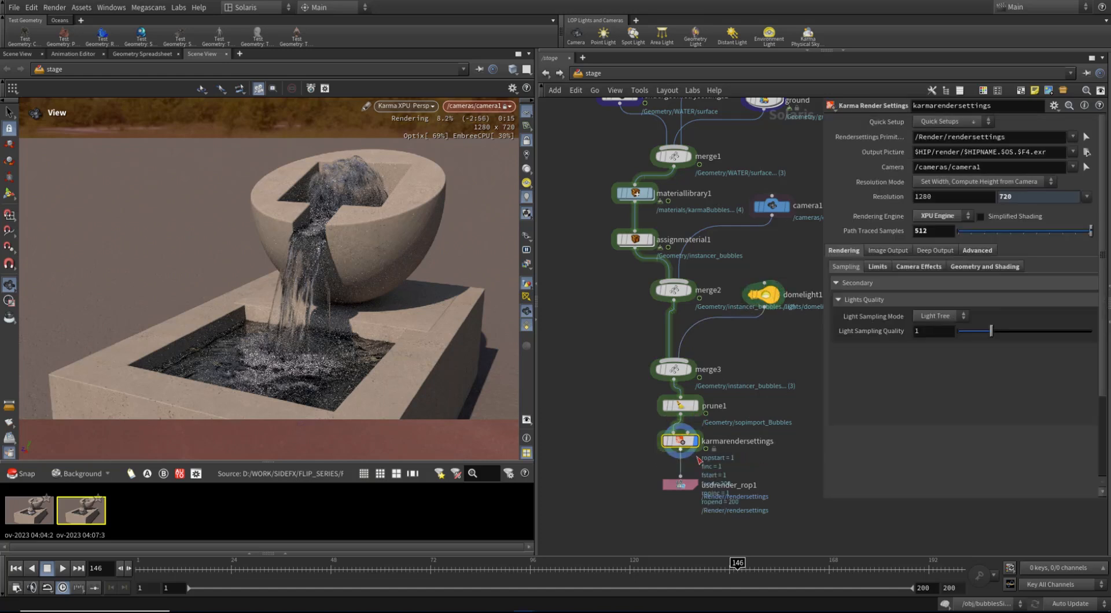
left_click(917, 331)
Enable the Karma Sampling Quality property on domelight1 and set it to 2.
left_click(763, 294)
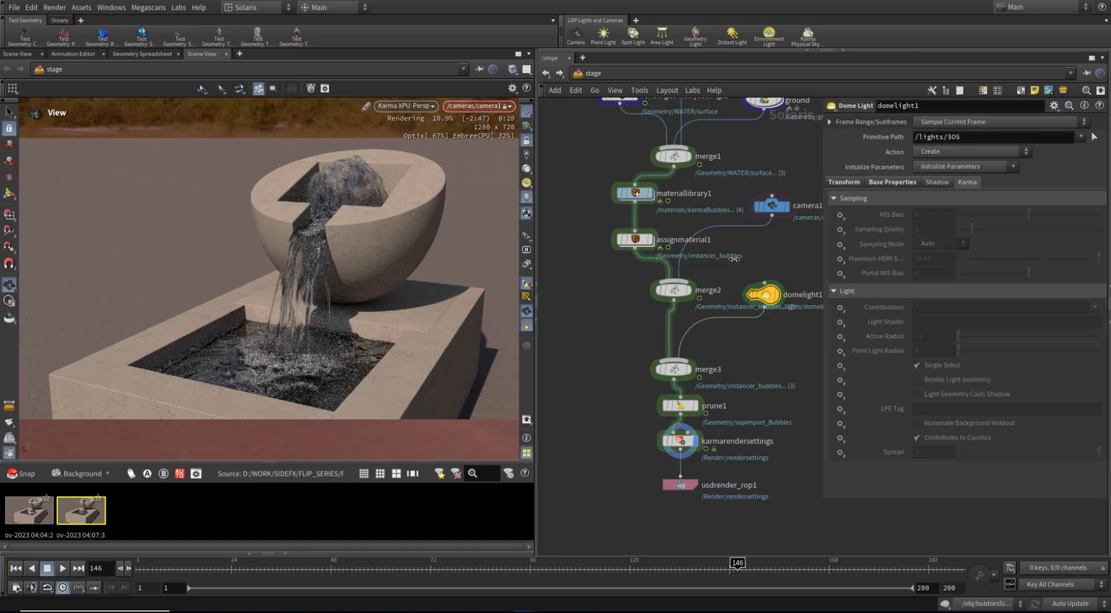
left_click(839, 229)
left_click(853, 246)
double_click(940, 232)
type("2")
key("Return")
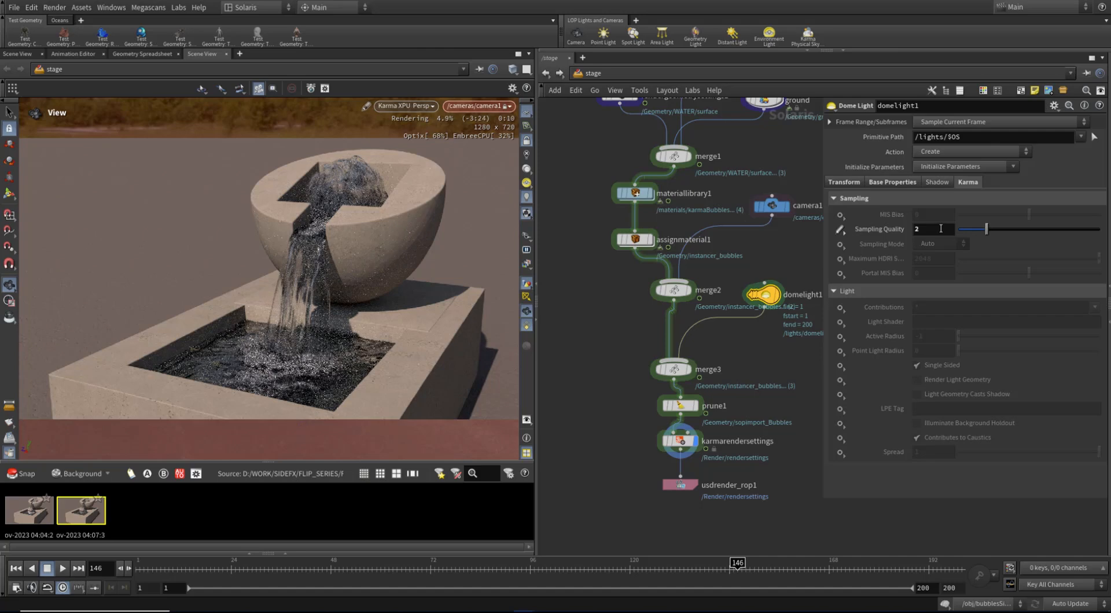
Display the image output settings of karmarendersettings, and set usdrender_rop1's valid frame range to Render Specific Frame Range.
left_click(679, 441)
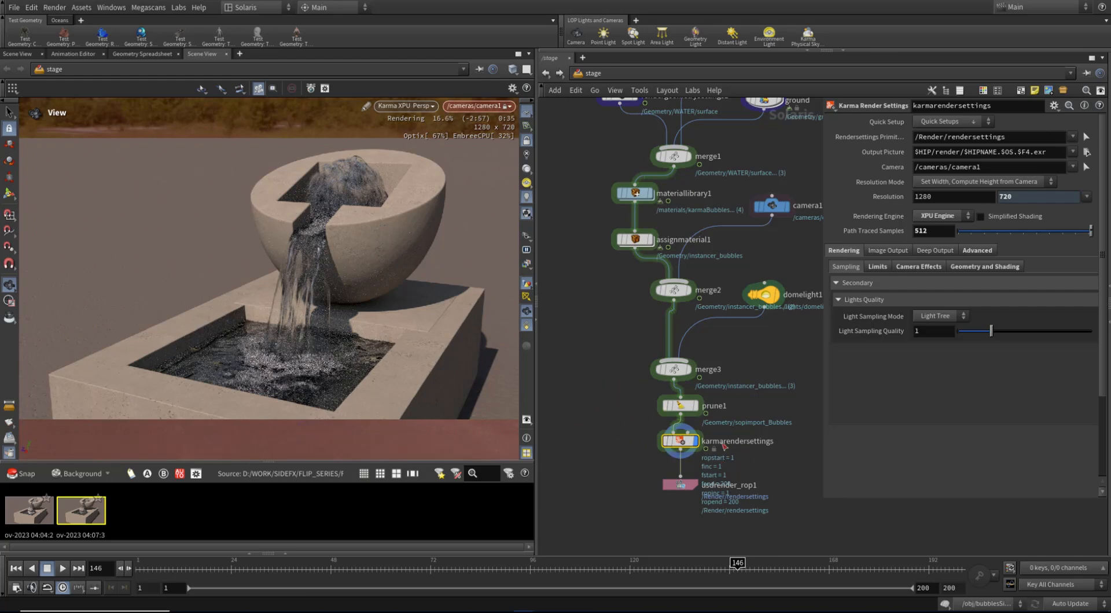
left_click(889, 249)
left_click_drag(624, 474, 706, 498)
left_click(978, 137)
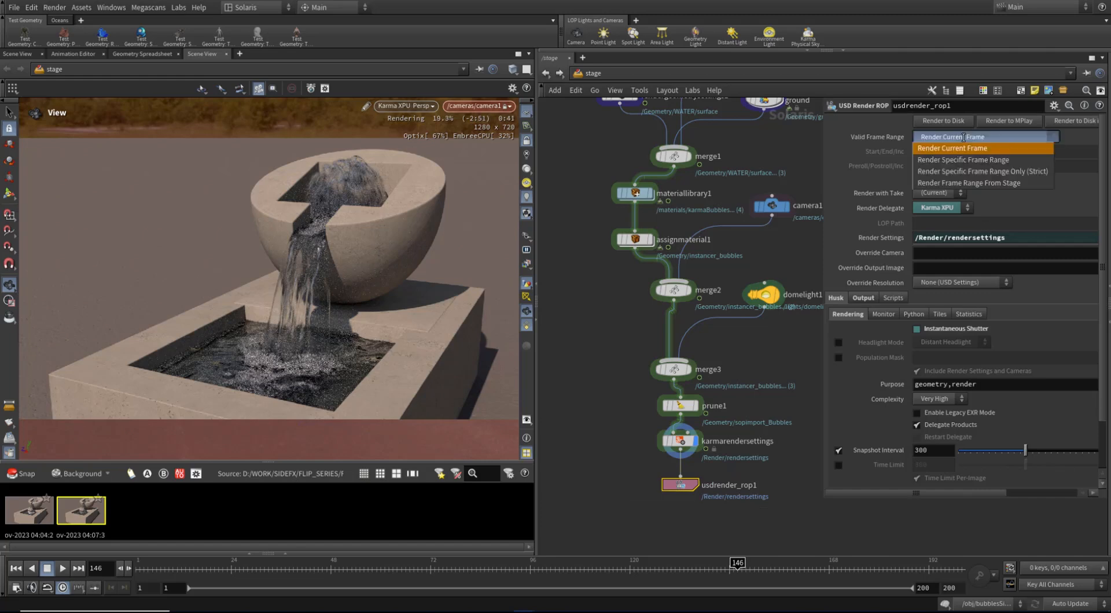
left_click(988, 148)
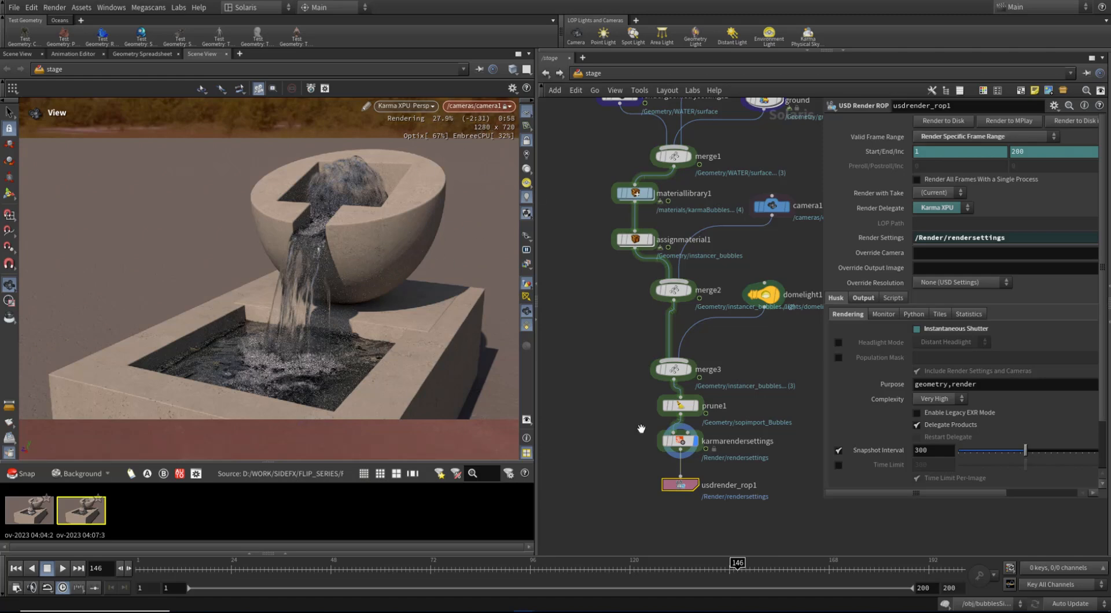
Reselect karmarendersettings, save a snapshot of the finished viewport render, and open it in the render gallery window.
left_click(680, 441)
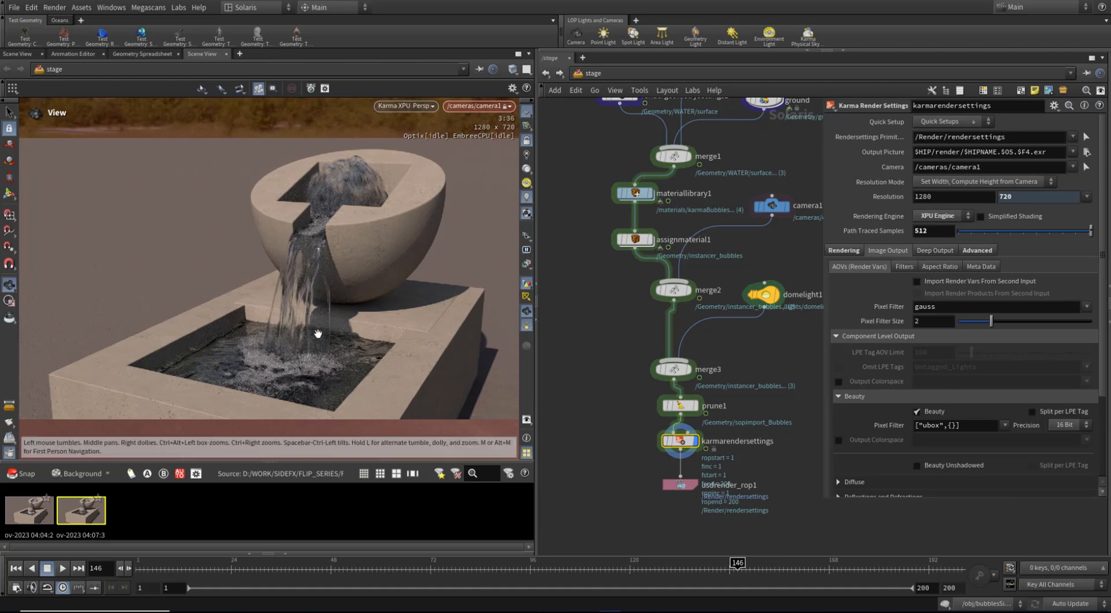
left_click(21, 473)
double_click(139, 516)
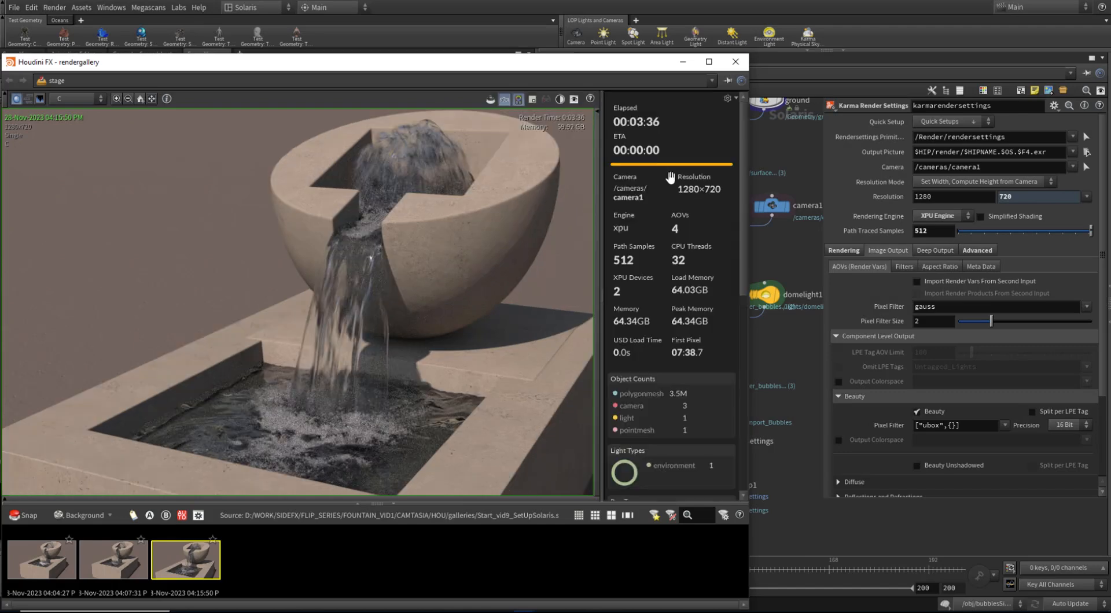
Compare the newest snapshot with the two earlier fountain renders in the render gallery.
left_click(127, 572)
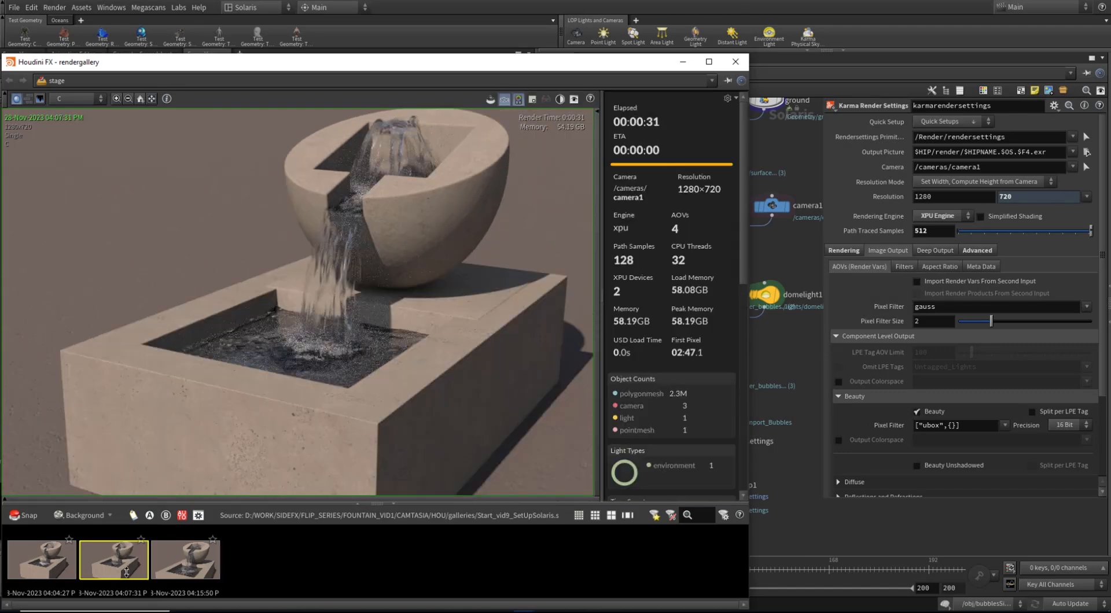
left_click(181, 569)
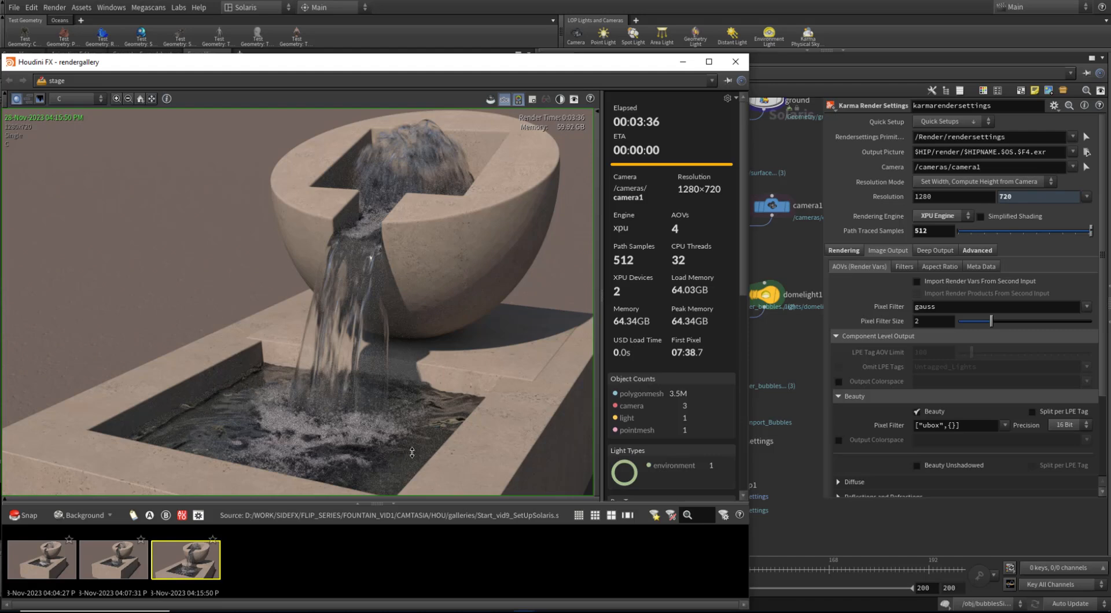
left_click(33, 573)
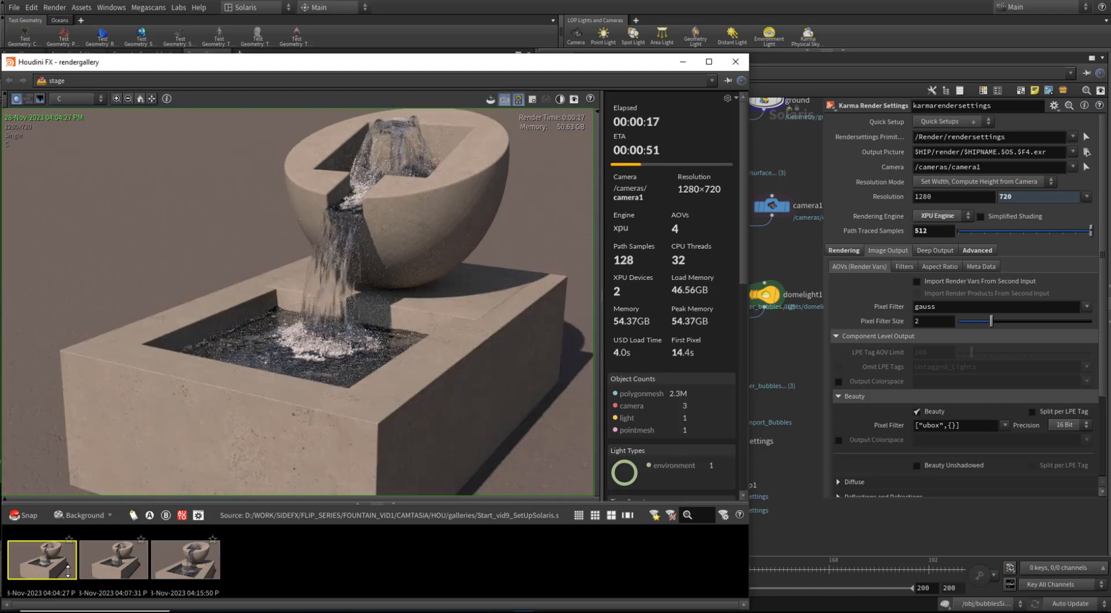
left_click(196, 570)
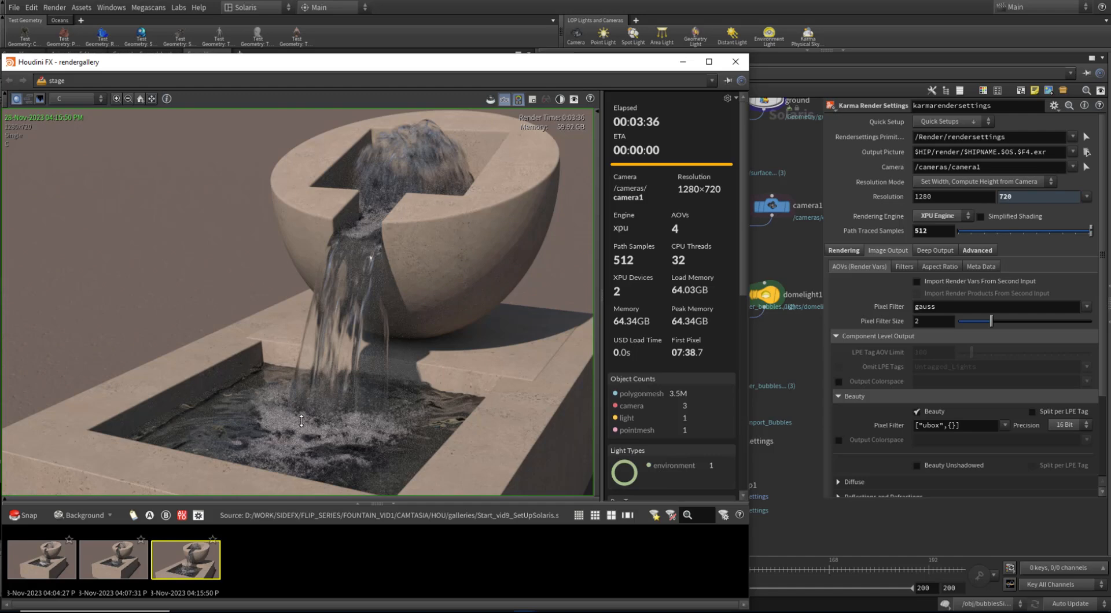
Raise the path traced samples of karmarendersettings to 1024.
double_click(941, 231)
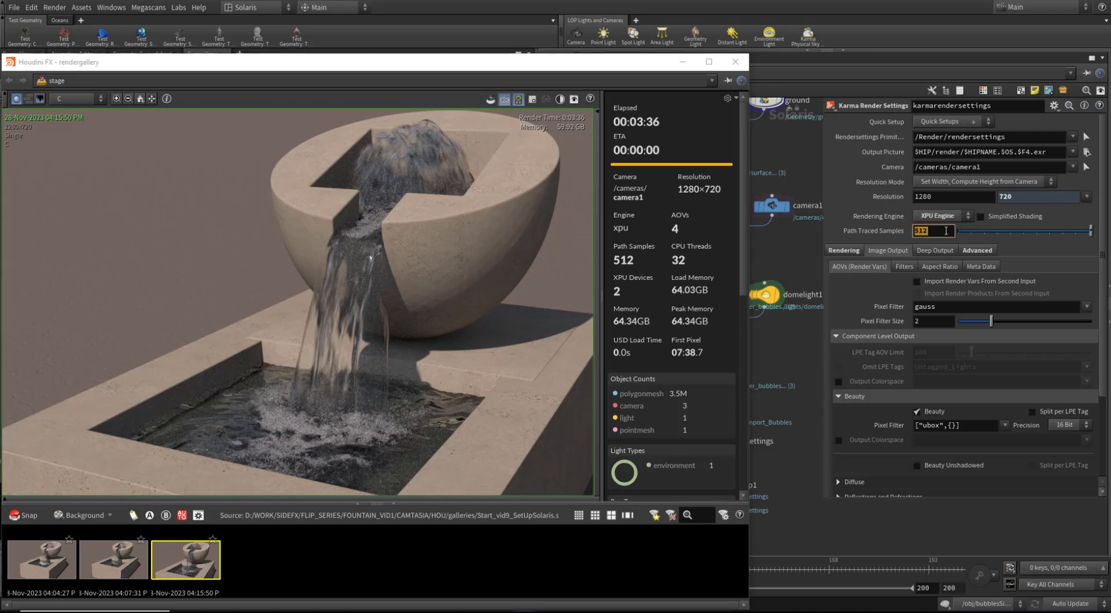
type("10")
key("Return")
Review karmarendersettings' image output options, including the denoiser filter, aspect ratio and AOV render vars.
left_click(850, 250)
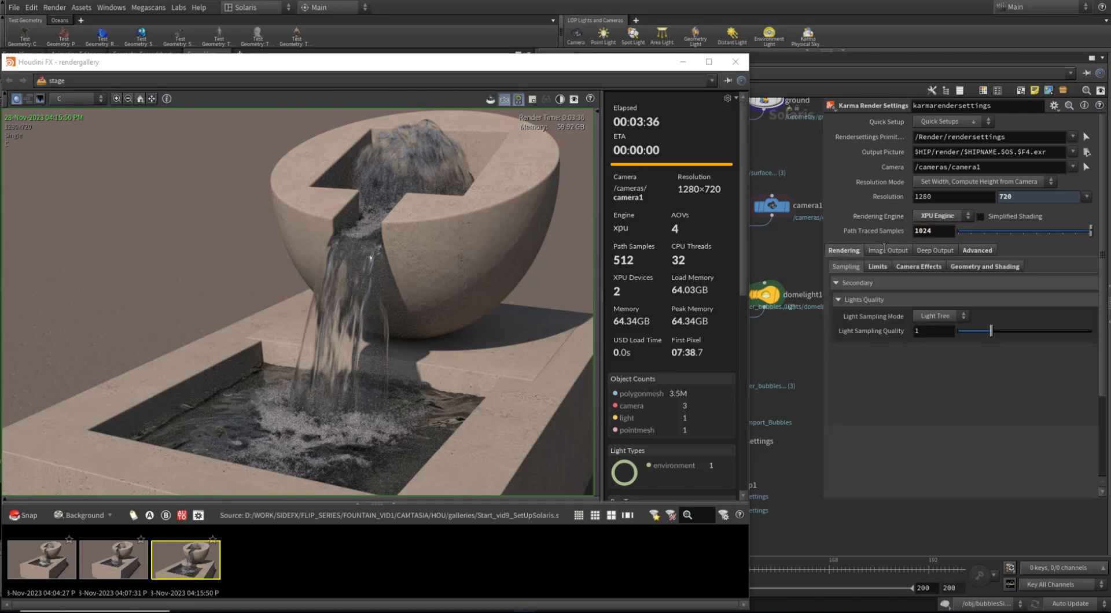
left_click(884, 250)
left_click(904, 266)
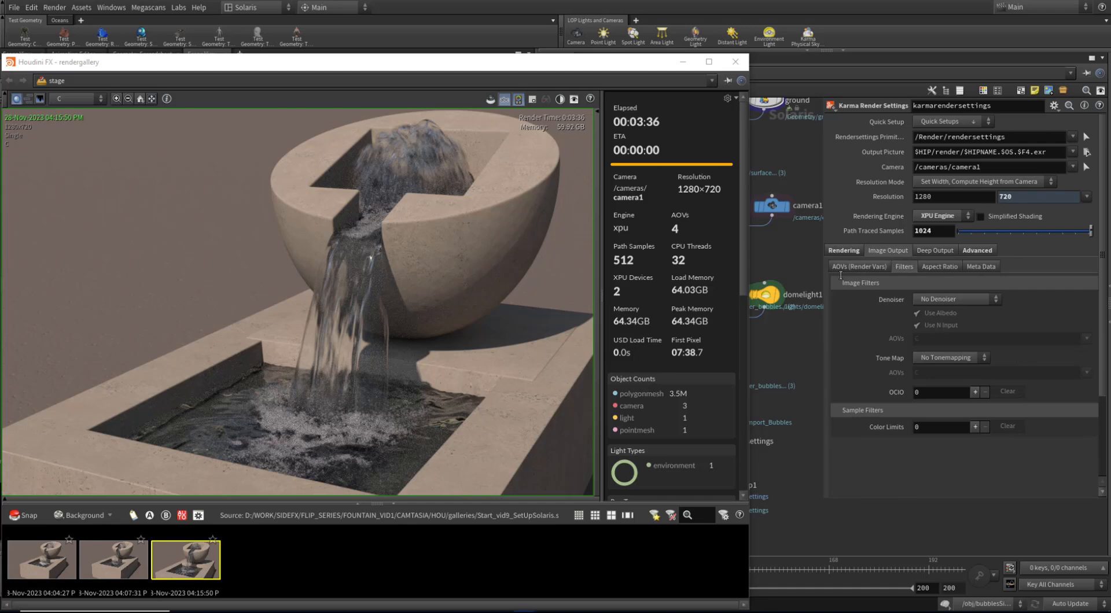
left_click(968, 298)
left_click(937, 311)
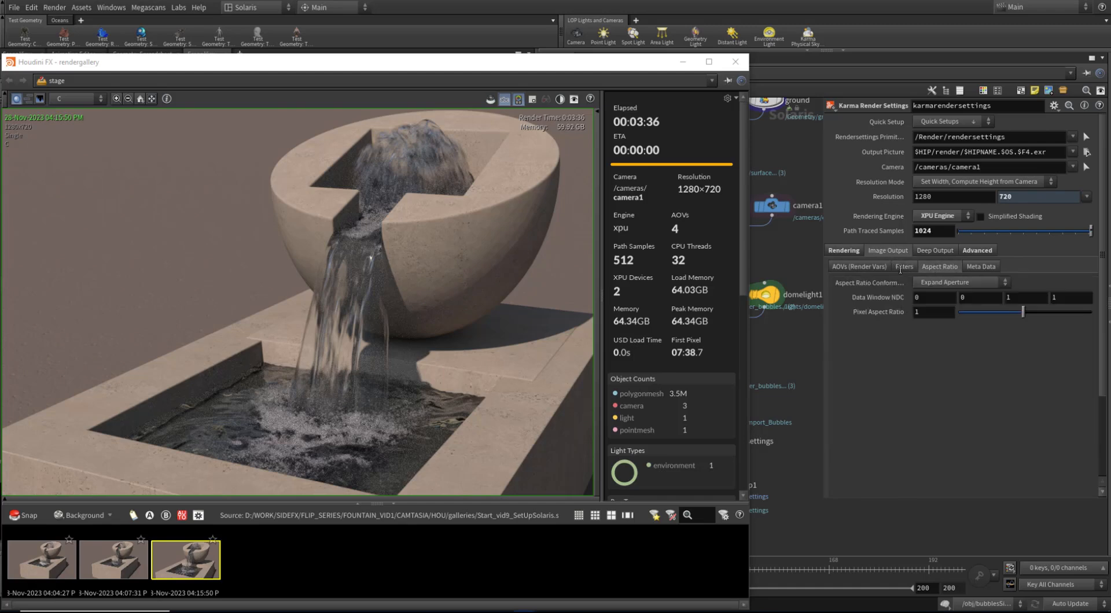
left_click(858, 266)
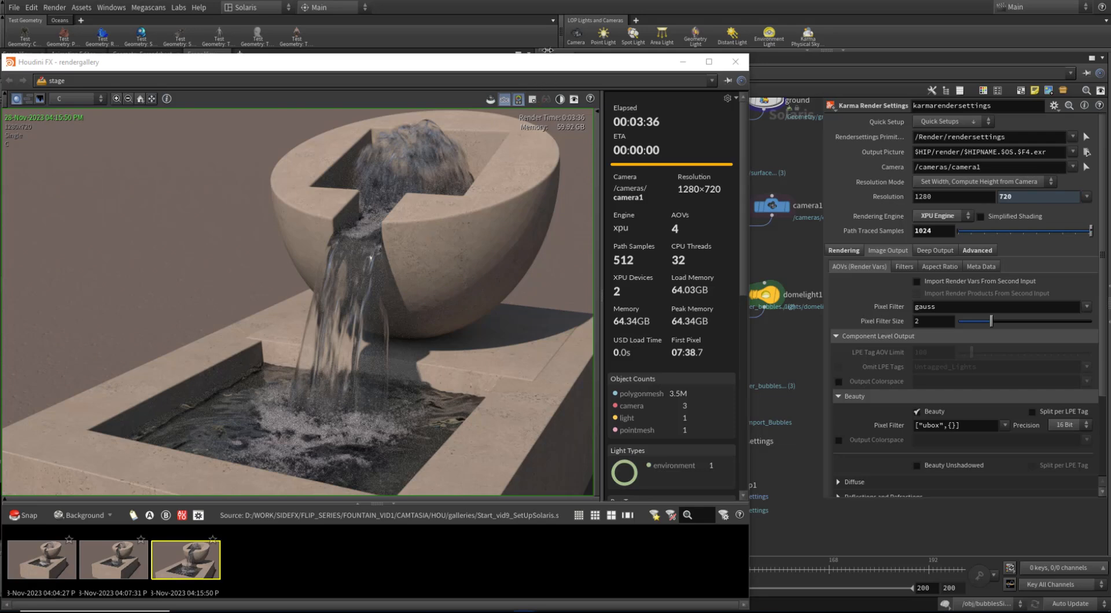
Minimize the render gallery window and snapshot the finished 1024-sample XPU viewport render.
left_click_drag(680, 63, 941, 206)
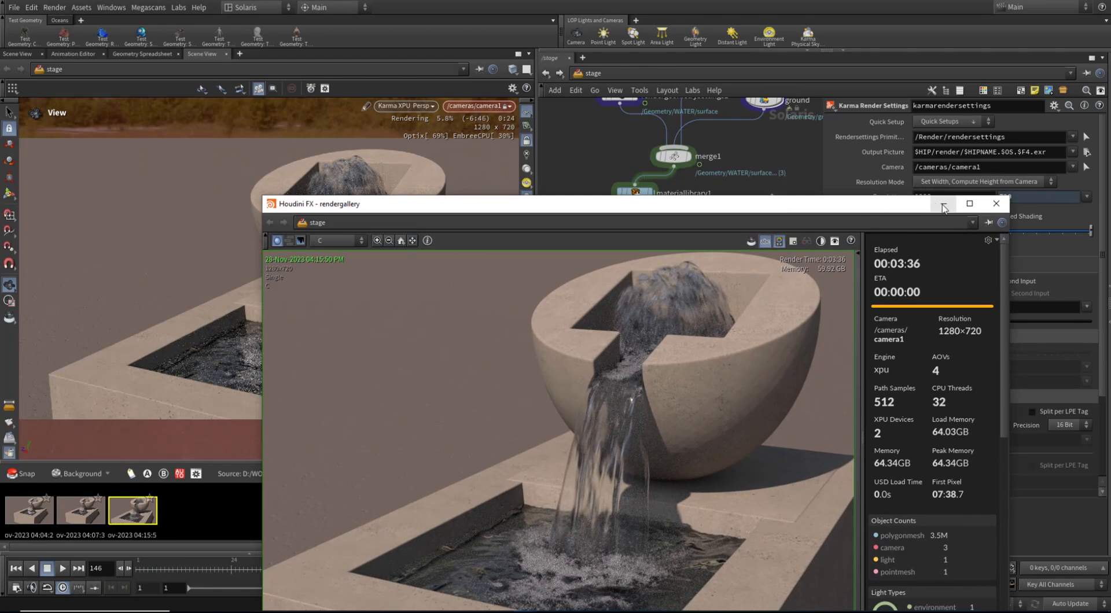
left_click(940, 204)
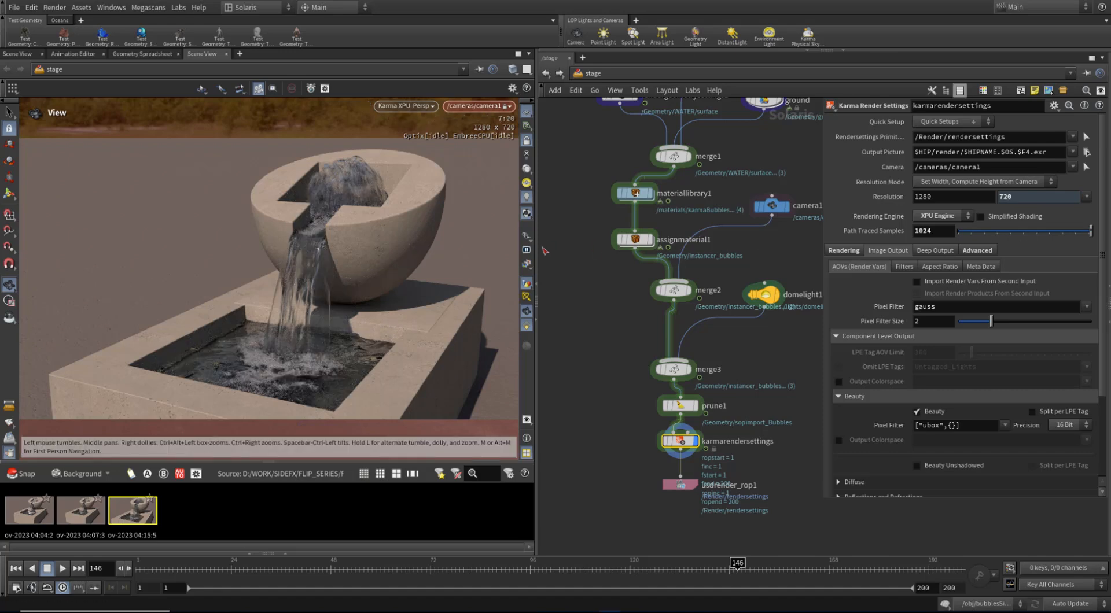
left_click(21, 474)
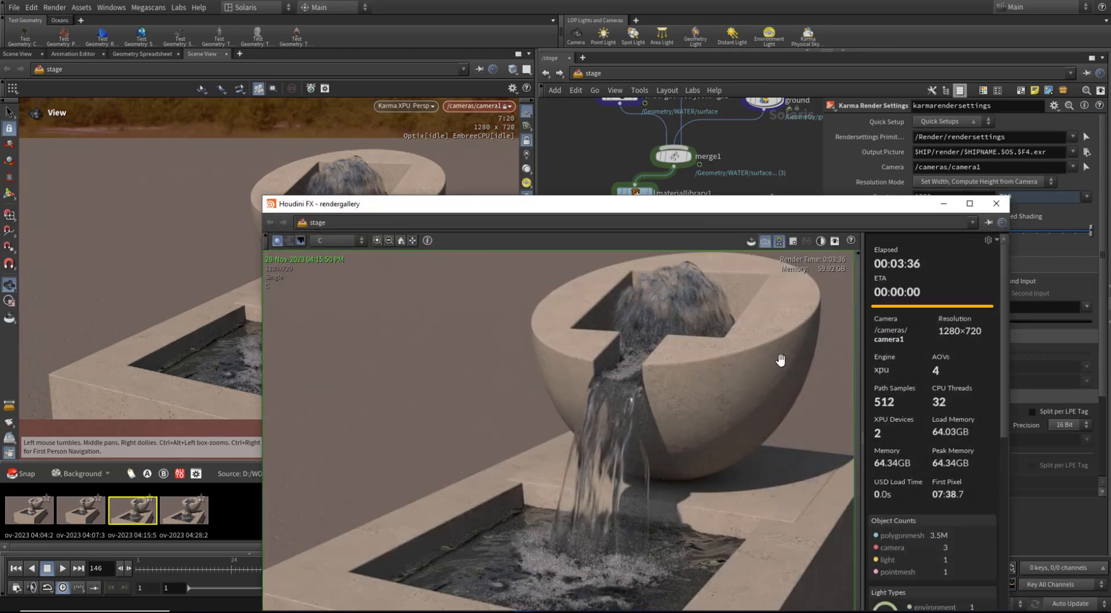
Compare the new 1024-sample XPU snapshot with the 512-sample one in the render gallery.
left_click_drag(715, 203, 560, 18)
left_click(364, 514)
left_click(313, 505)
left_click(366, 511)
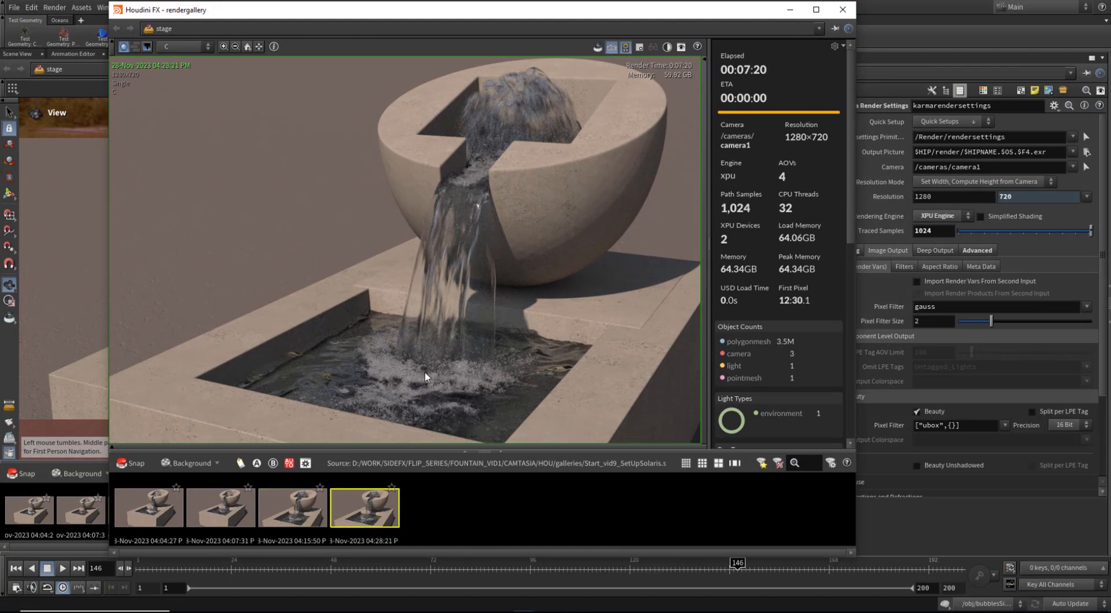
left_click(309, 524)
left_click(365, 509)
left_click(307, 509)
Examine the noise in the water of the 512- and 1024-sample snapshots, first close up and again at full frame.
scroll(389, 385, "up", 3)
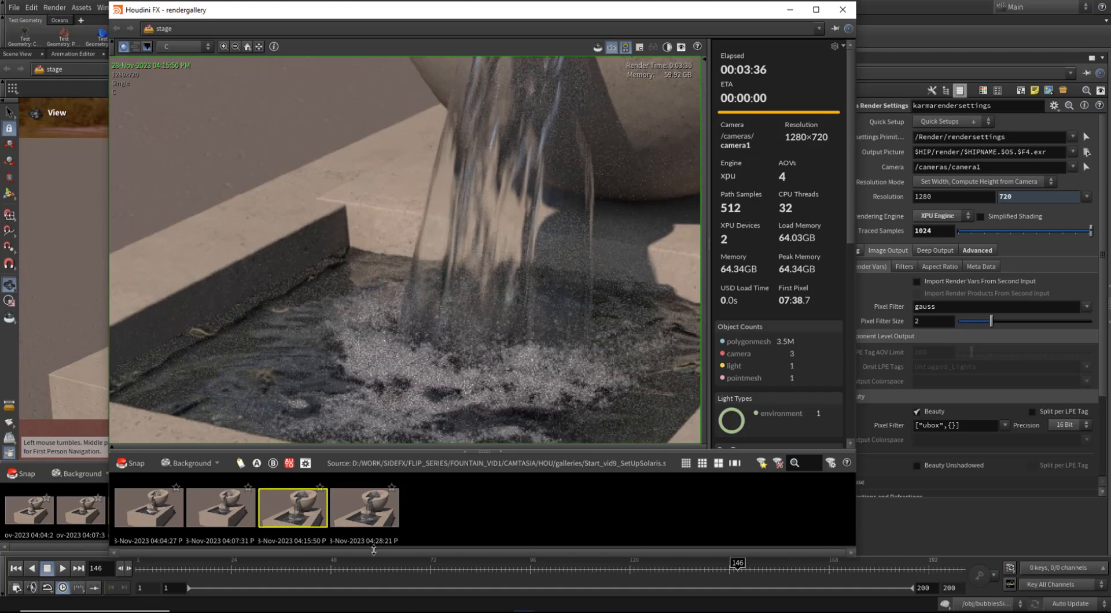
left_click(378, 519)
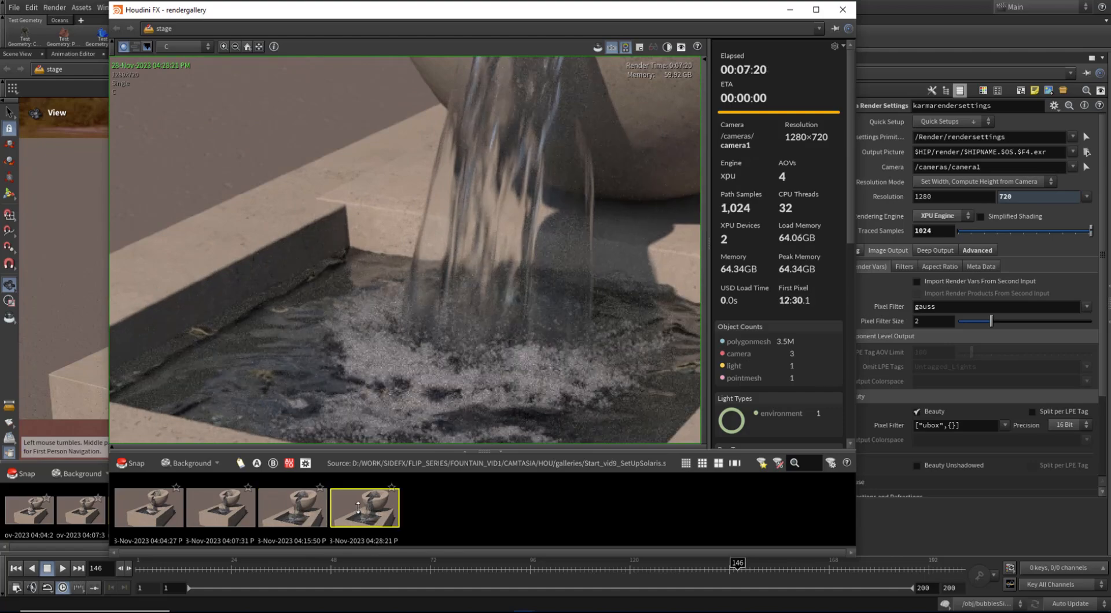
left_click(301, 512)
left_click(357, 512)
scroll(463, 355, "down", 4)
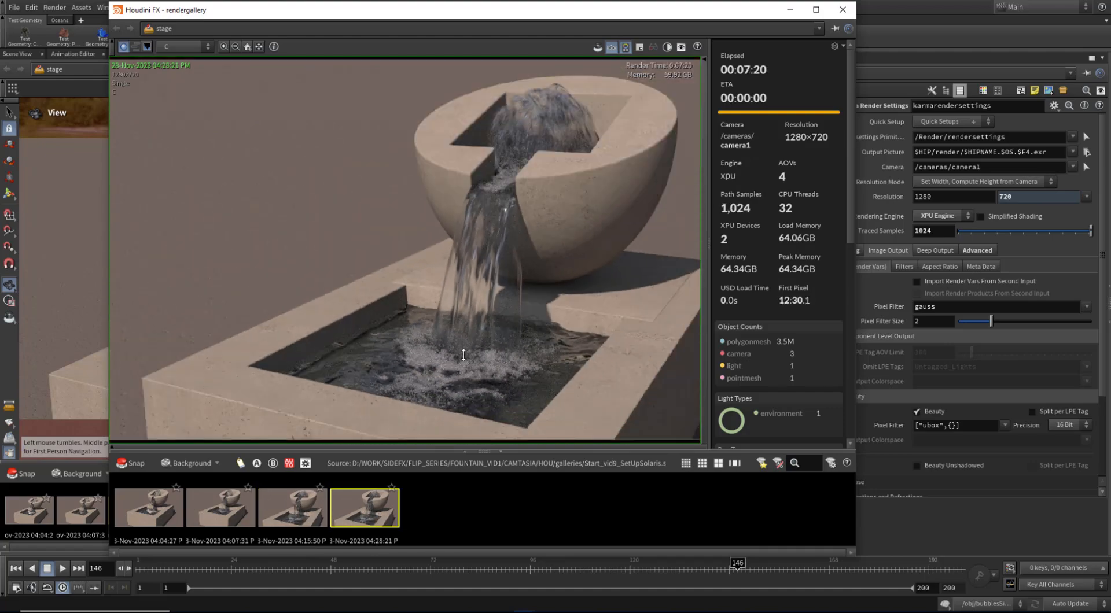
left_click(322, 522)
left_click(357, 512)
scroll(494, 341, "down", 2)
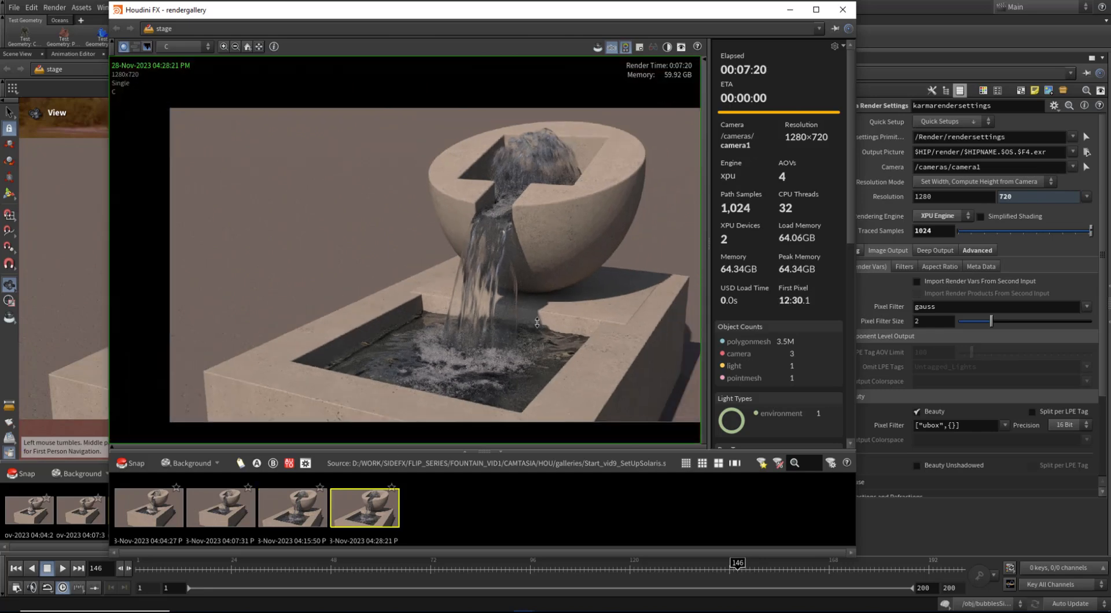
middle_click_drag(533, 323, 490, 319)
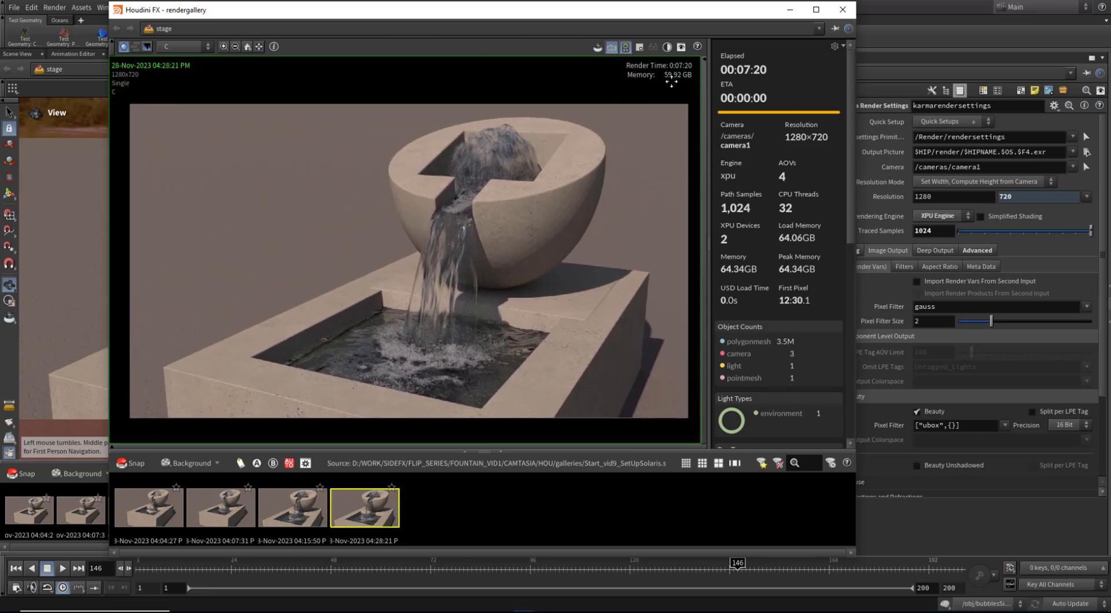
left_click(313, 517)
left_click(361, 520)
scroll(523, 293, "down", 1)
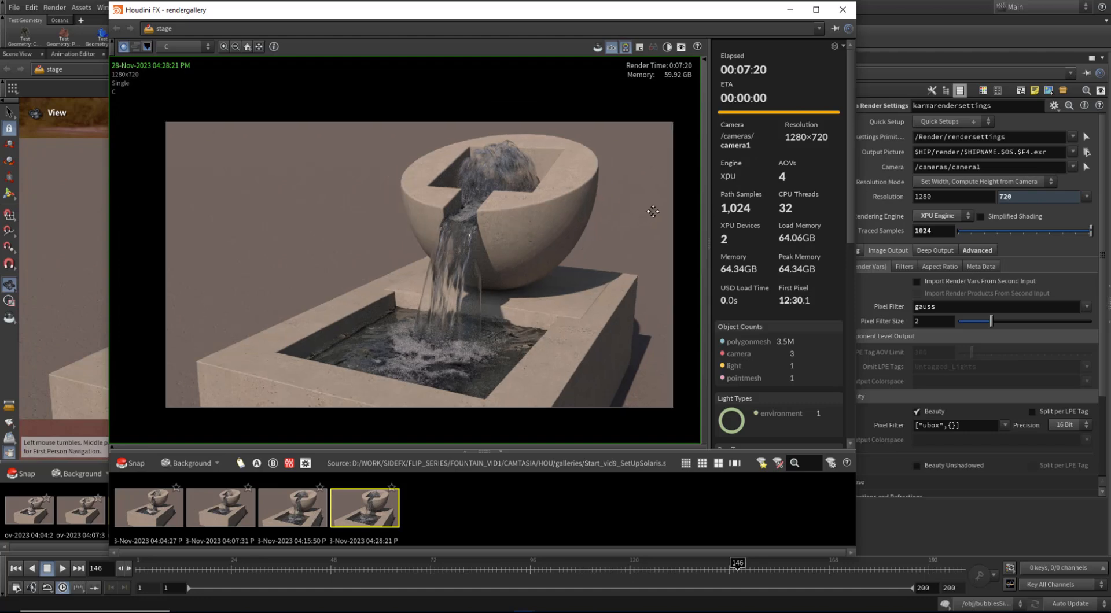
Close the render gallery window and save the scene.
left_click(844, 13)
middle_click_drag(608, 409, 593, 370)
scroll(590, 379, "up", 1)
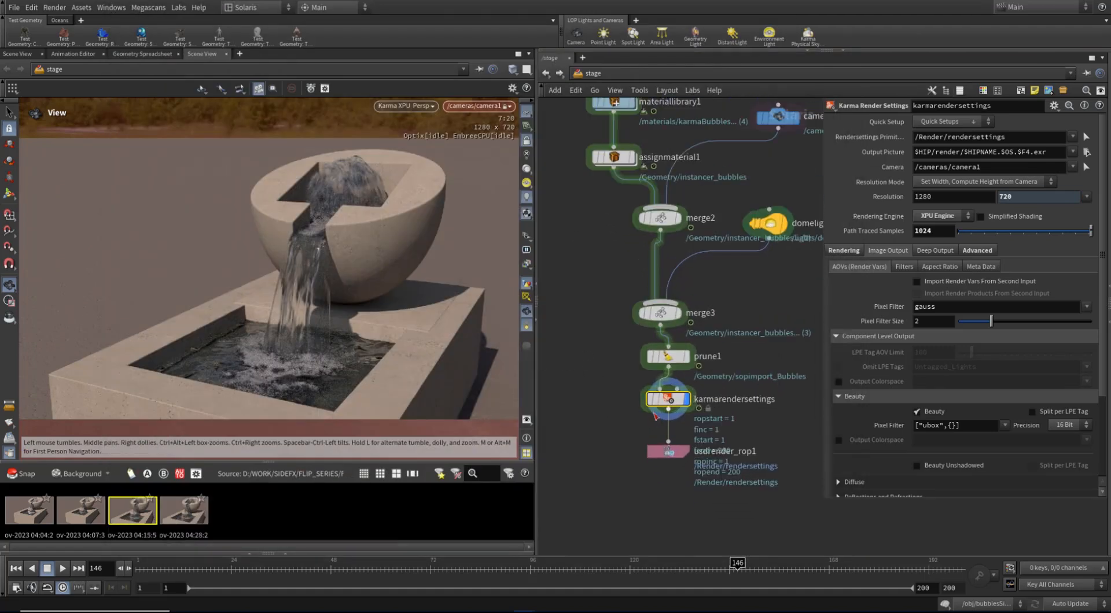
middle_click_drag(762, 422, 633, 405)
key("ctrl+s")
Duplicate the karmarendersettings node under prune1, place the copy beside the original and feed usdrender_rop1 from it.
left_click_drag(598, 397, 783, 399, "alt")
left_click_drag(600, 398, 542, 409)
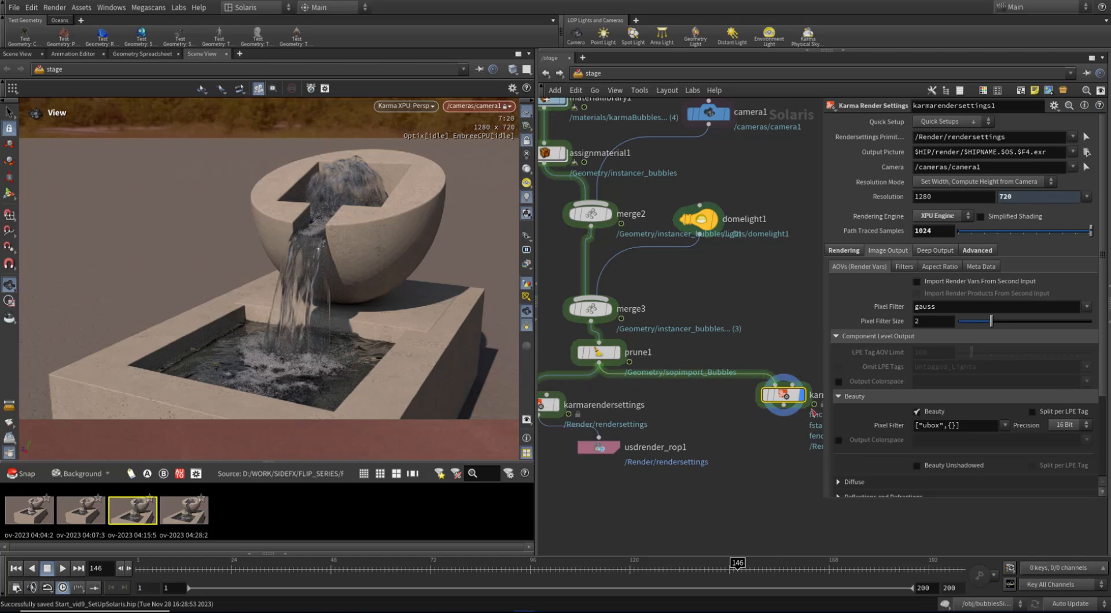
mouse_move(782, 396)
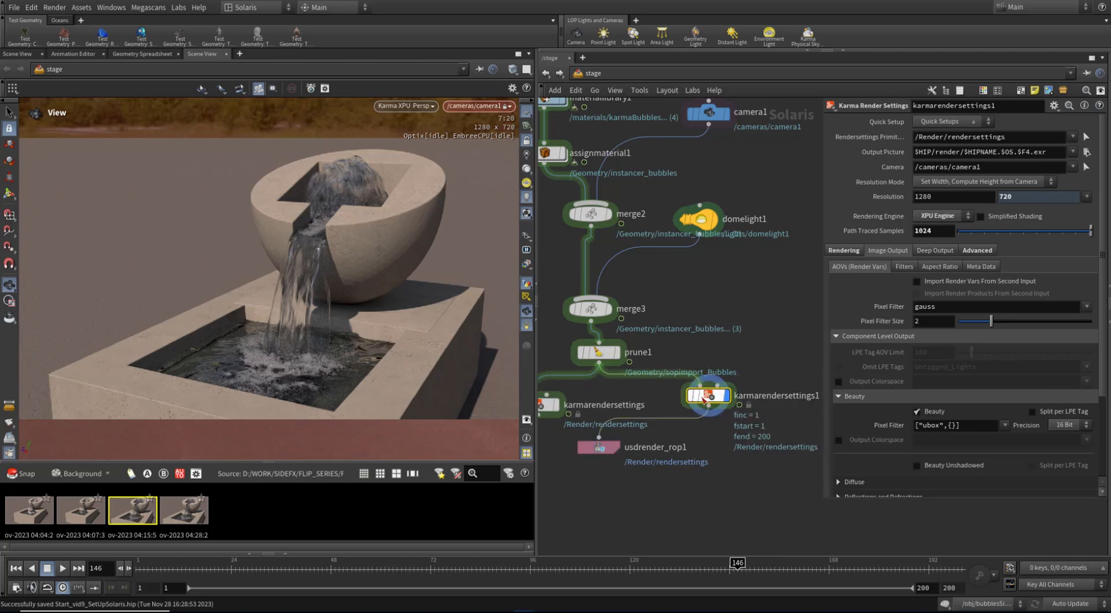
Stop the Karma XPU viewport render, set the duplicated settings node's rendering engine to CPU and render the view with Karma CPU.
left_click(409, 106)
left_click(410, 149)
left_click(948, 217)
left_click(937, 230)
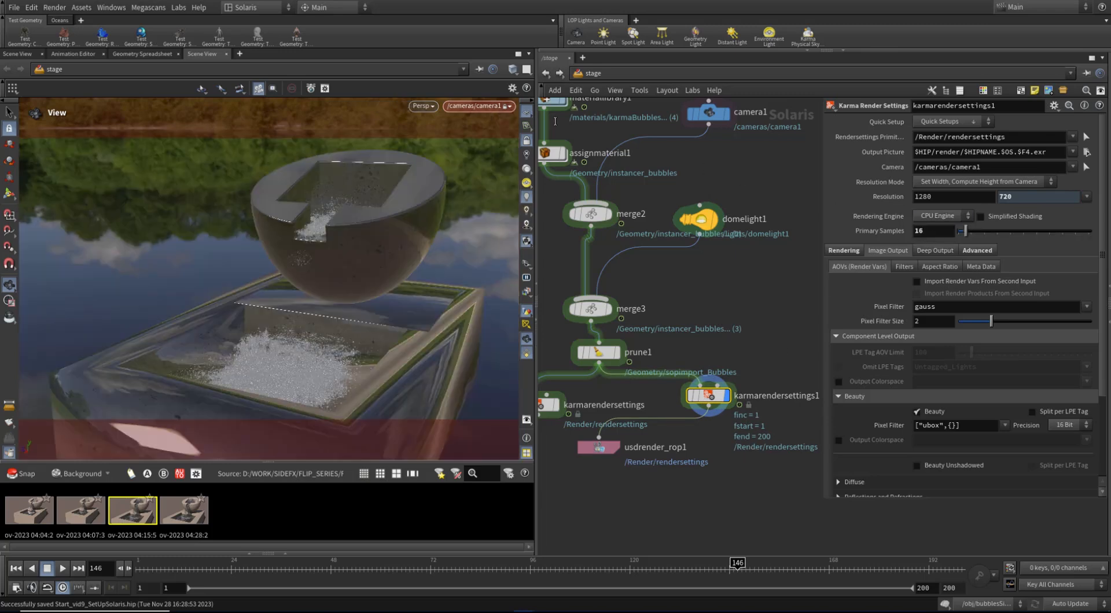
left_click(423, 106)
left_click(436, 161)
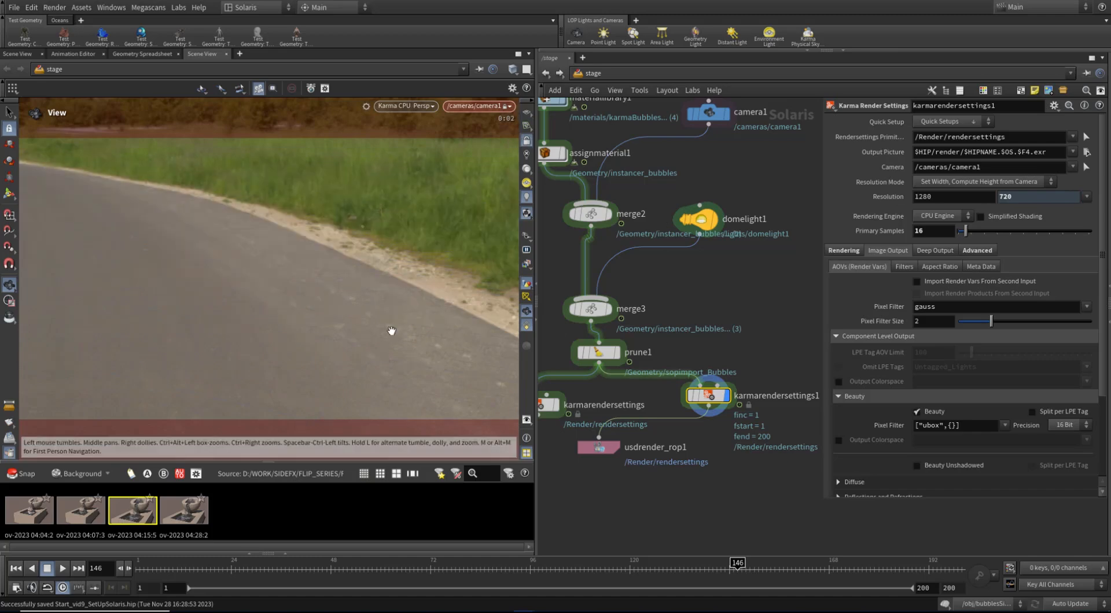
scroll(969, 399, "down", 1)
scroll(949, 341, "up", 1)
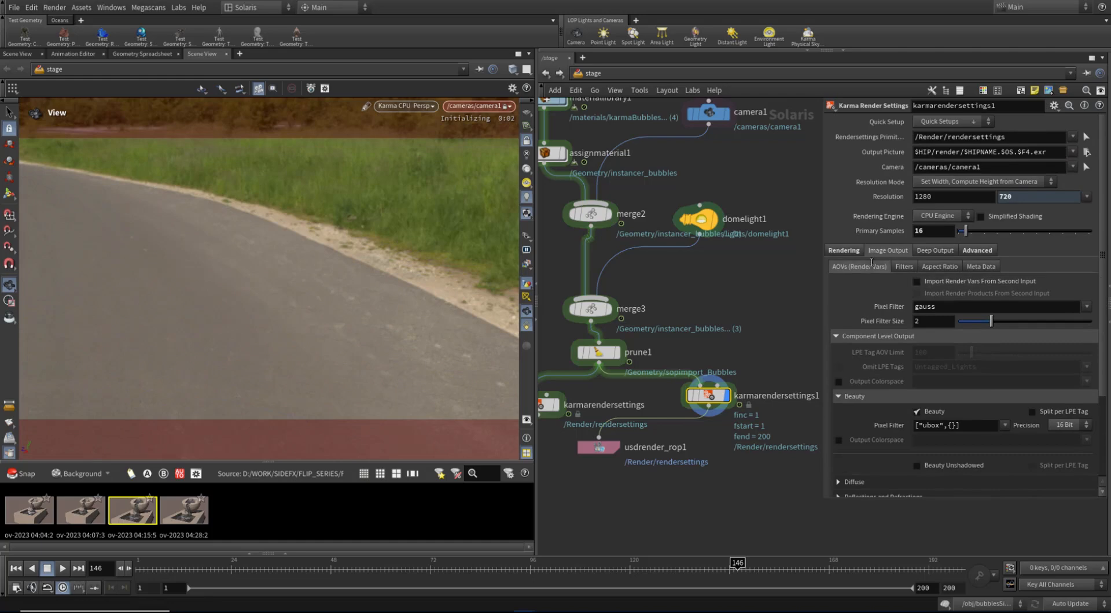
Review the CPU engine's secondary samples, indirect quality, geometry and shading, camera effects and primary samples.
left_click(849, 252)
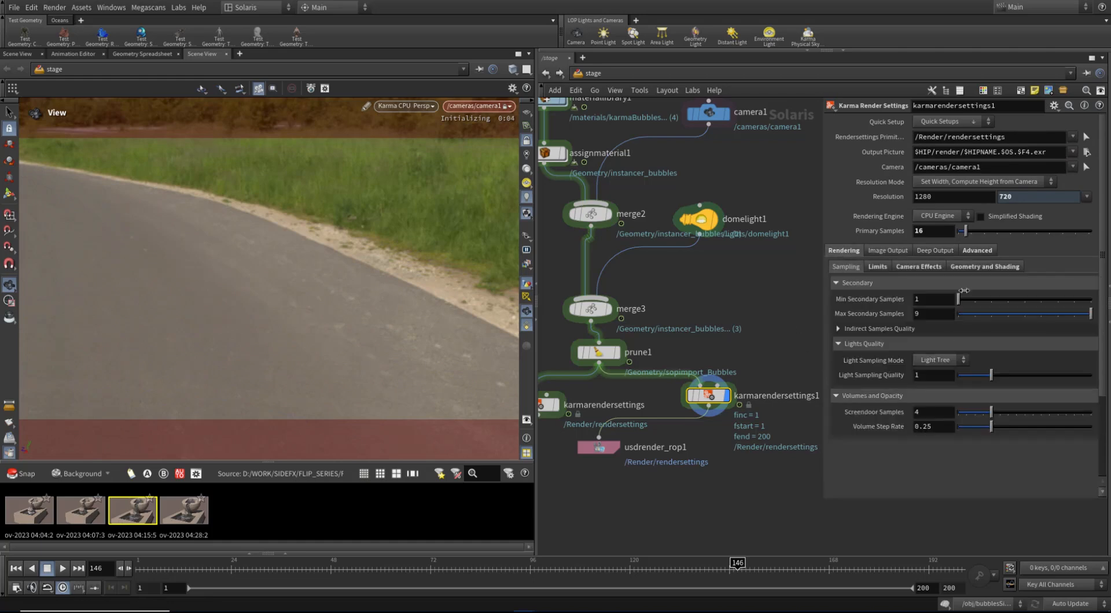
left_click(838, 328)
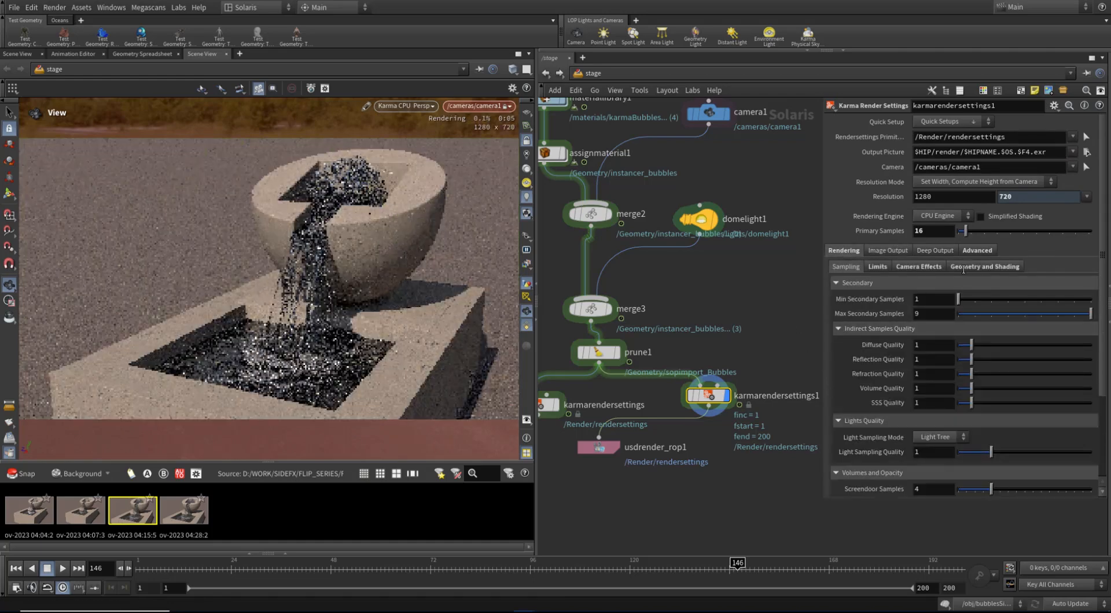
left_click(984, 267)
left_click(916, 267)
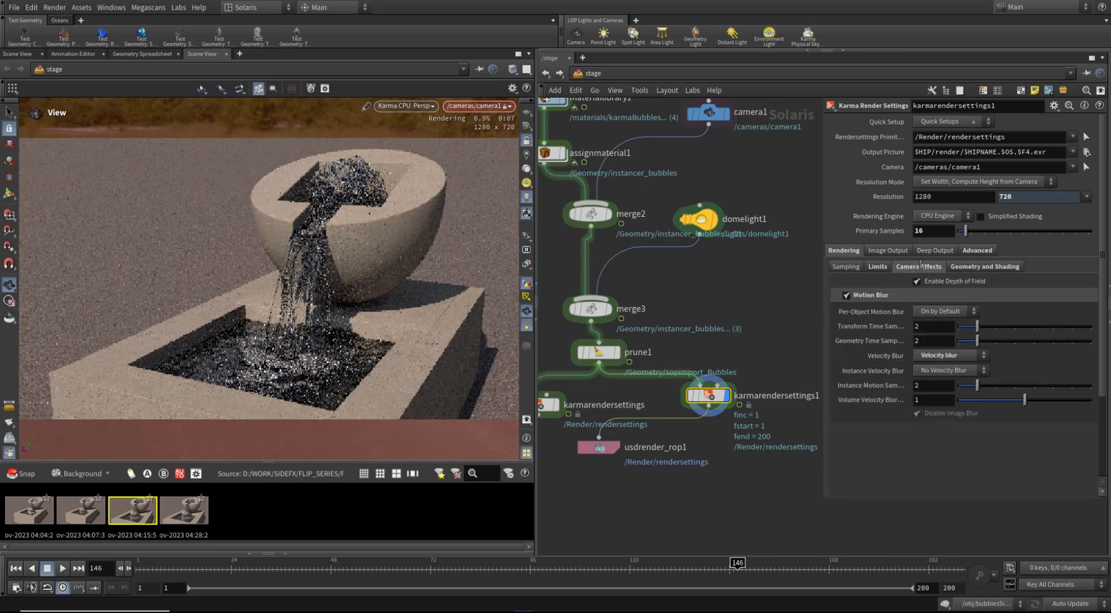
left_click(856, 268)
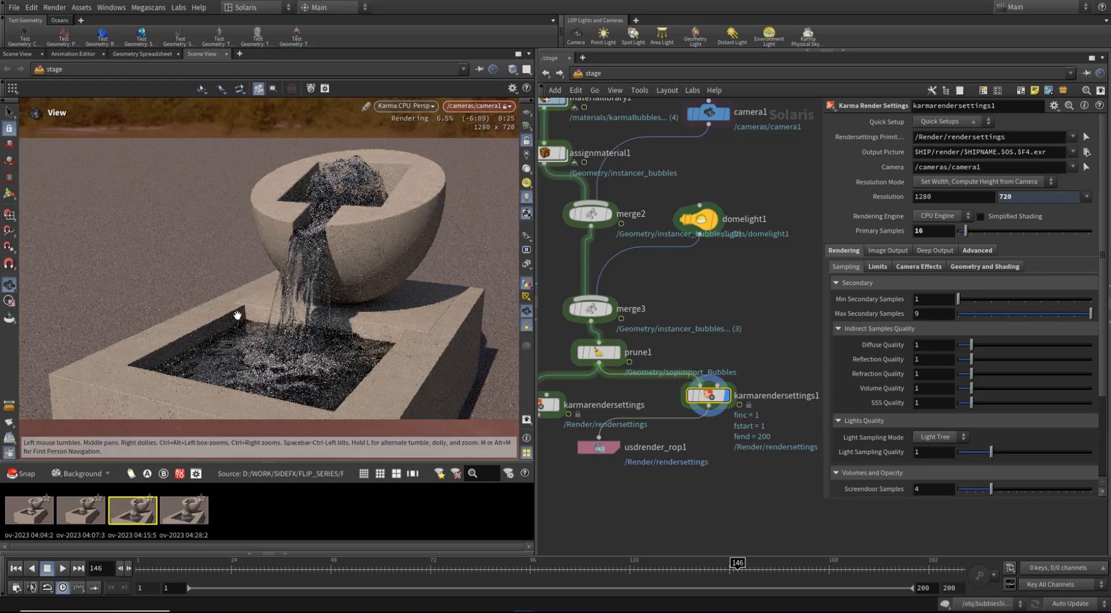
left_click(946, 233)
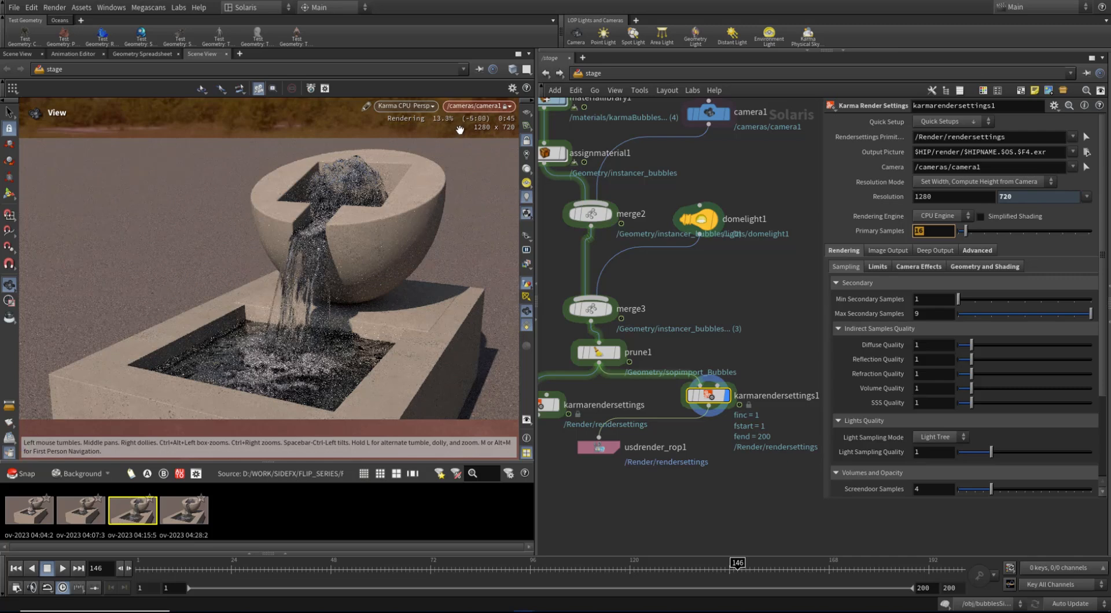
Reposition usdrender_rop1 and karmarendersettings1 to tidy the node network.
middle_click_drag(780, 539, 783, 511)
left_click_drag(610, 419, 618, 457)
left_click_drag(716, 368, 706, 383)
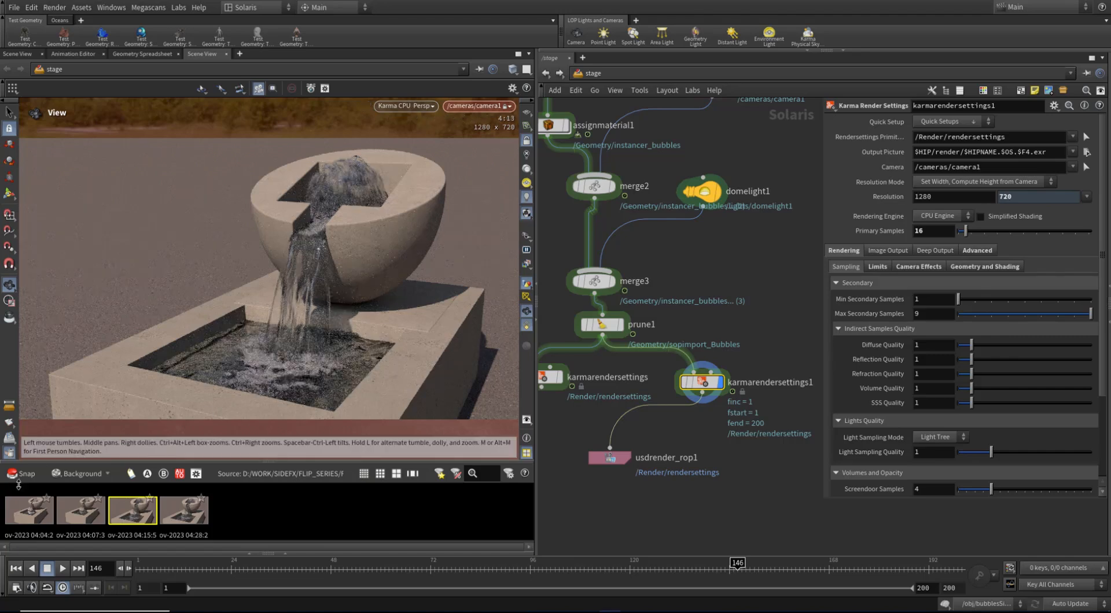
Snapshot the finished CPU render and compare it repeatedly with the 1024-sample XPU snapshot in the render gallery.
left_click(21, 475)
double_click(225, 518)
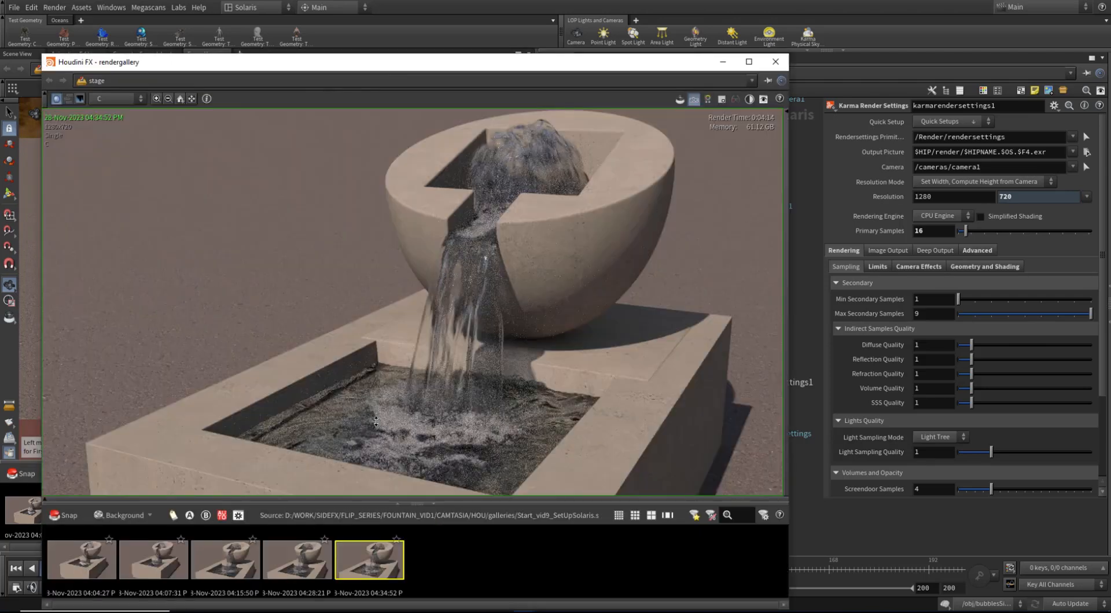
left_click(324, 565)
left_click(377, 563)
left_click(315, 571)
left_click(358, 568)
left_click(312, 570)
left_click(364, 570)
left_click(304, 570)
left_click(359, 567)
left_click(315, 565)
left_click(357, 563)
left_click(301, 564)
left_click(350, 560)
left_click(311, 570)
left_click(367, 573)
left_click(319, 571)
left_click(367, 565)
left_click(325, 570)
left_click(360, 572)
left_click(322, 571)
left_click(354, 571)
left_click(321, 571)
left_click(353, 568)
left_click(312, 568)
left_click(345, 564)
left_click_drag(637, 67, 614, 53)
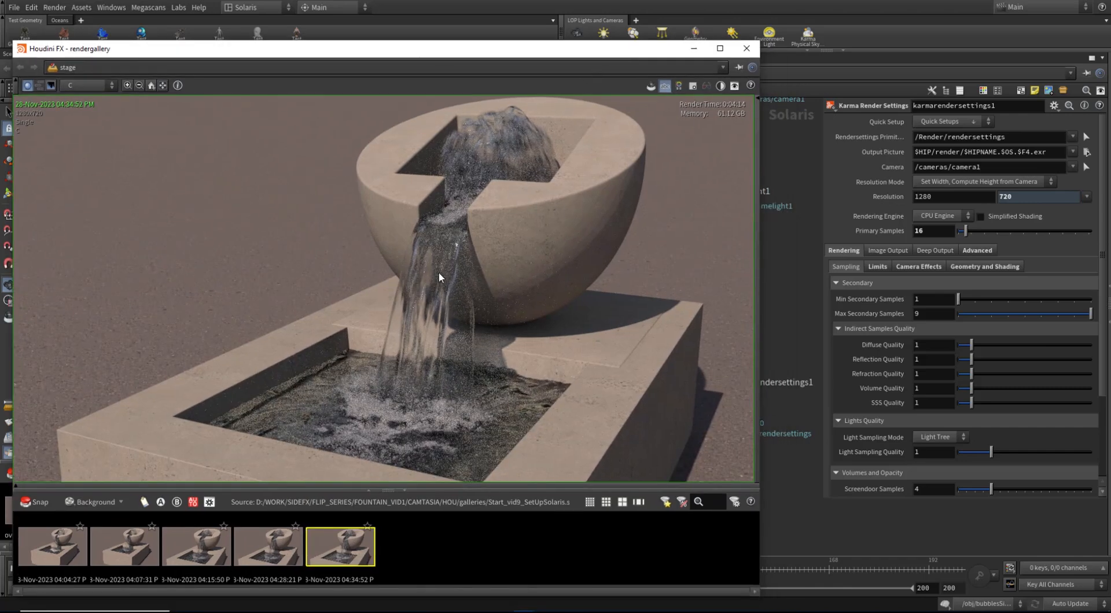
Compare the noise in the falling water close up between the XPU and CPU snapshots, then inspect the CPU render's pool.
left_click(317, 572)
left_click(349, 569)
scroll(441, 275, "up", 4)
left_click(297, 554)
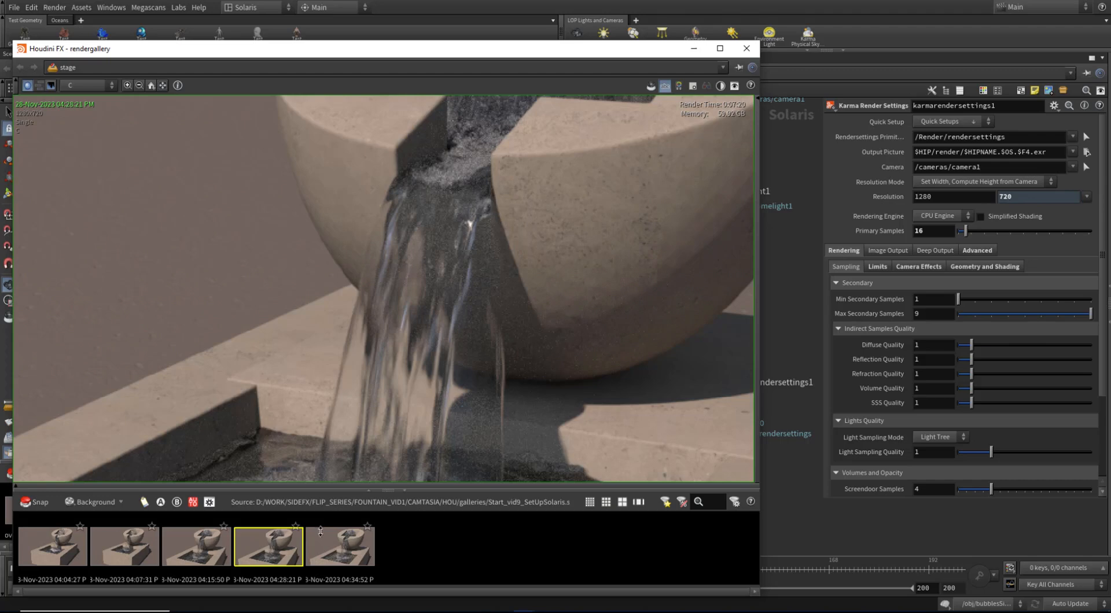
left_click(357, 560)
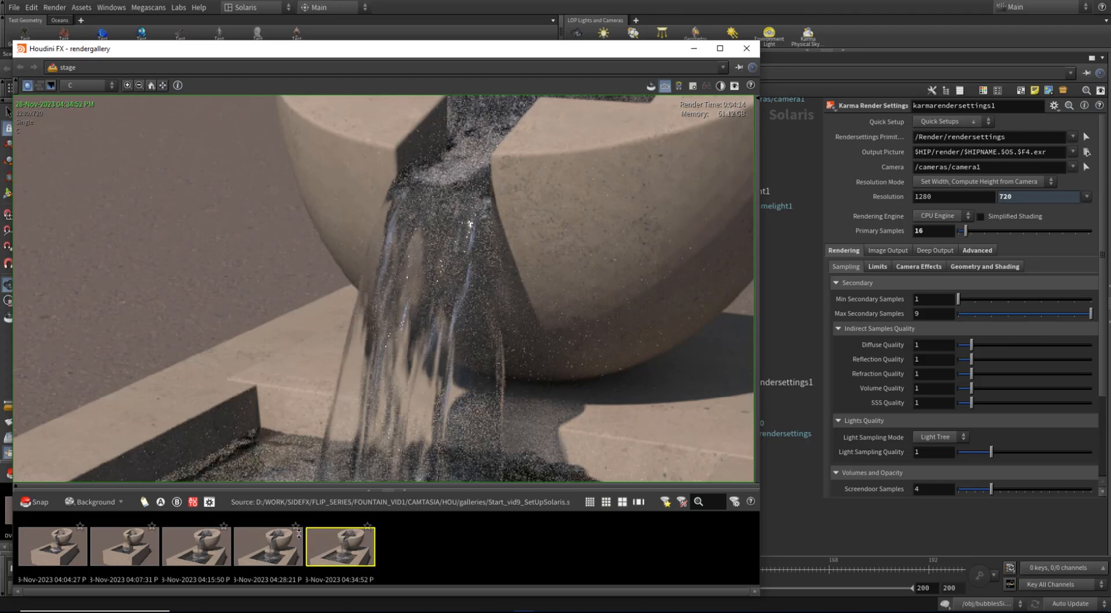
left_click(292, 557)
left_click(331, 561)
left_click(295, 559)
left_click(326, 558)
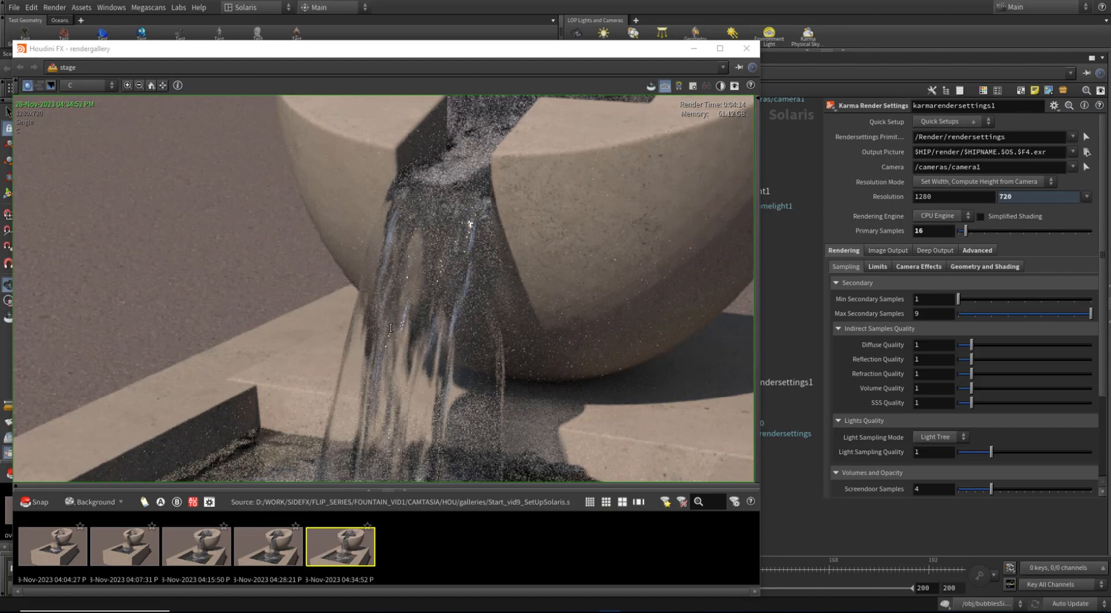
scroll(386, 347, "down", 4)
scroll(435, 378, "up", 4)
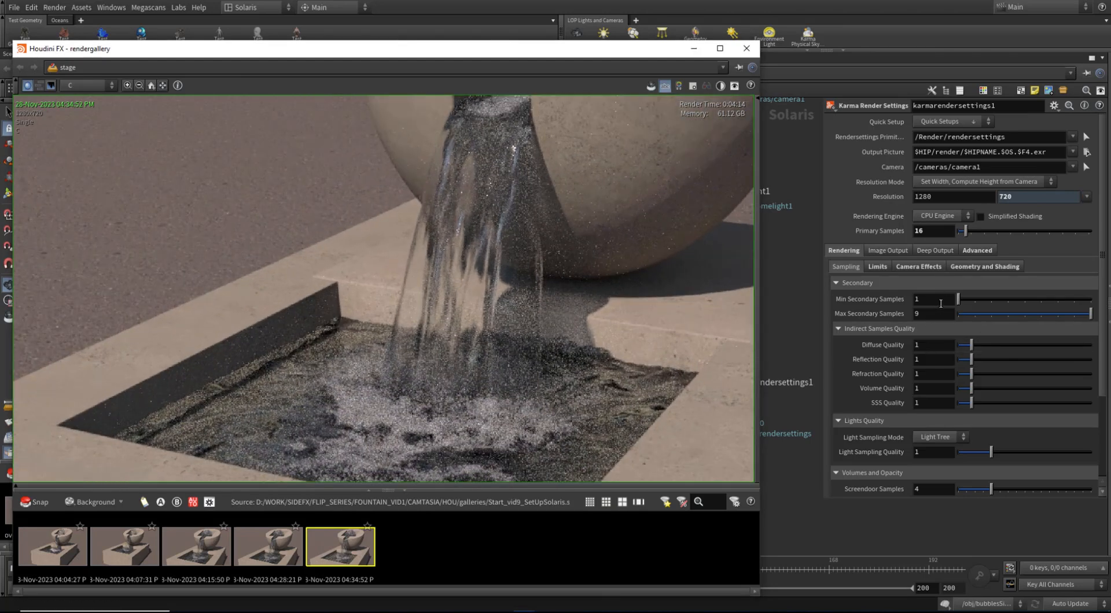
Enable the Direct Diffuse and Indirect Diffuse AOVs in karmarendersettings1, then collapse the Diffuse and Beauty groups.
scroll(925, 335, "down", 3)
scroll(926, 353, "up", 2)
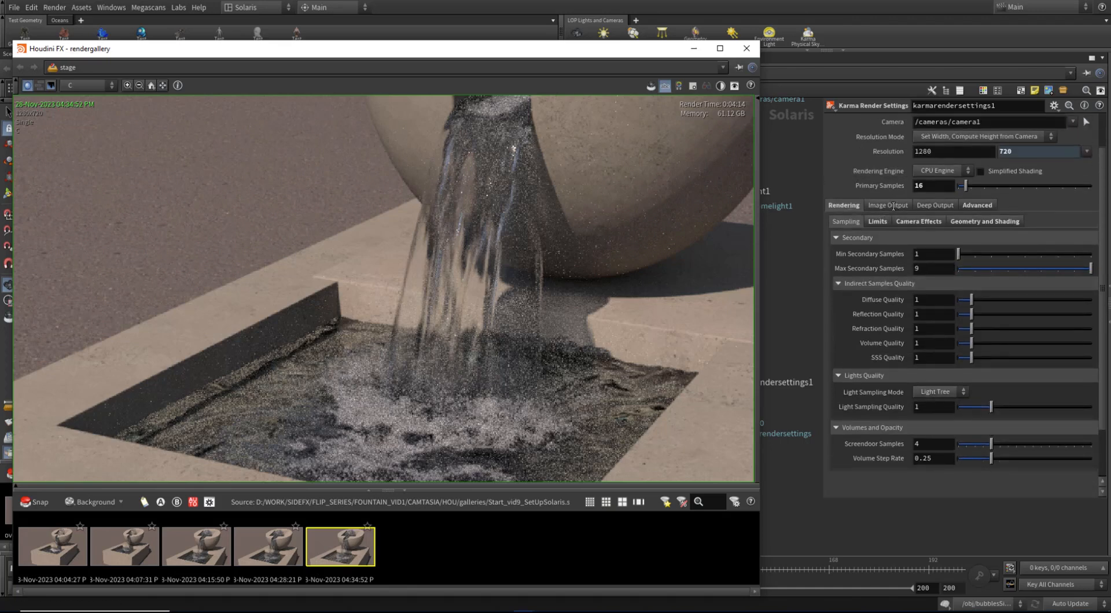
left_click(888, 205)
scroll(896, 329, "down", 2)
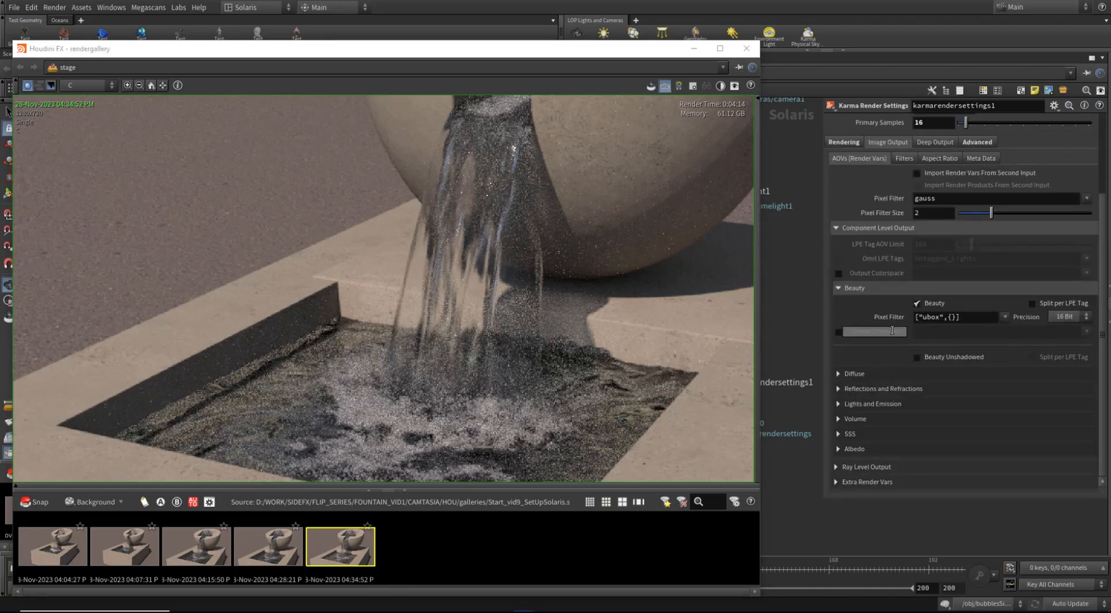
left_click(854, 374)
scroll(914, 359, "down", 2)
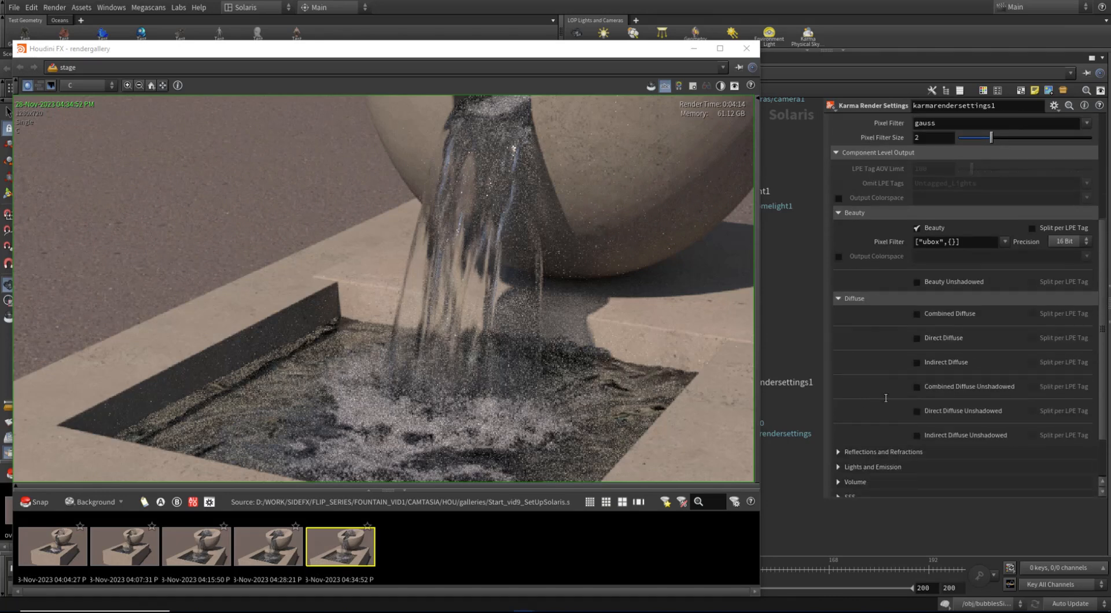
left_click(944, 339)
left_click(943, 387)
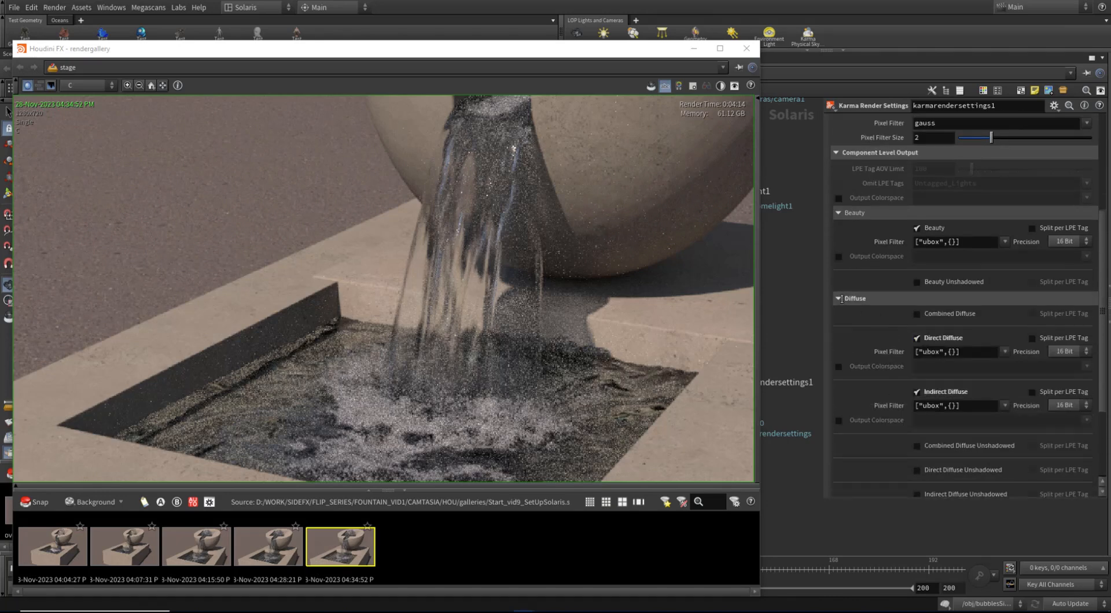
left_click(838, 298)
left_click(839, 288)
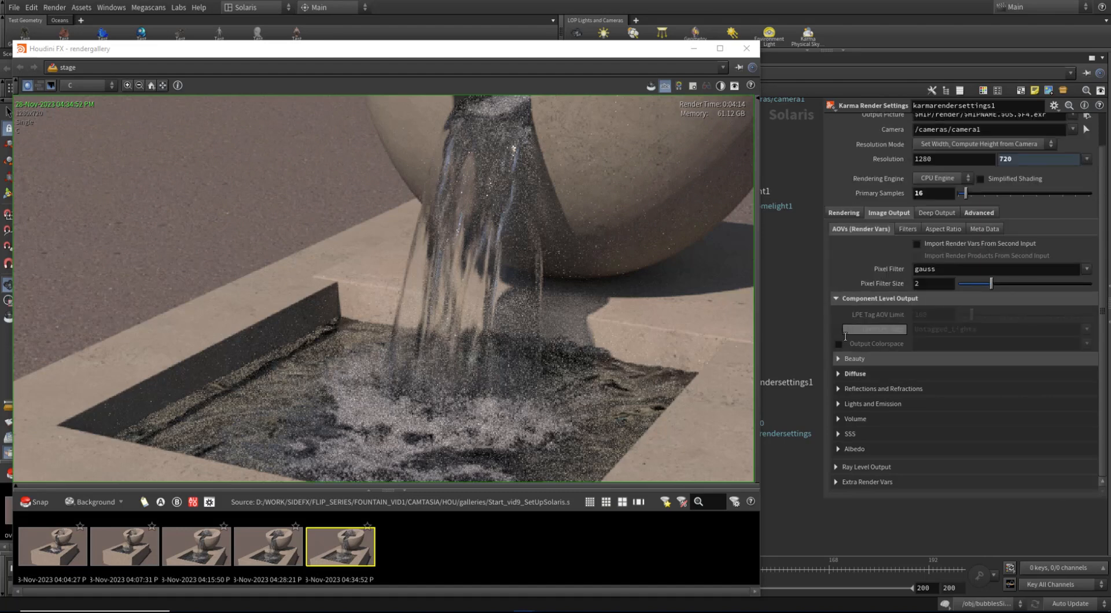
Enable the Indirect Glossy Reflection and Direct Glossy Reflection AOVs in karmarendersettings1.
left_click(837, 389)
left_click(957, 378)
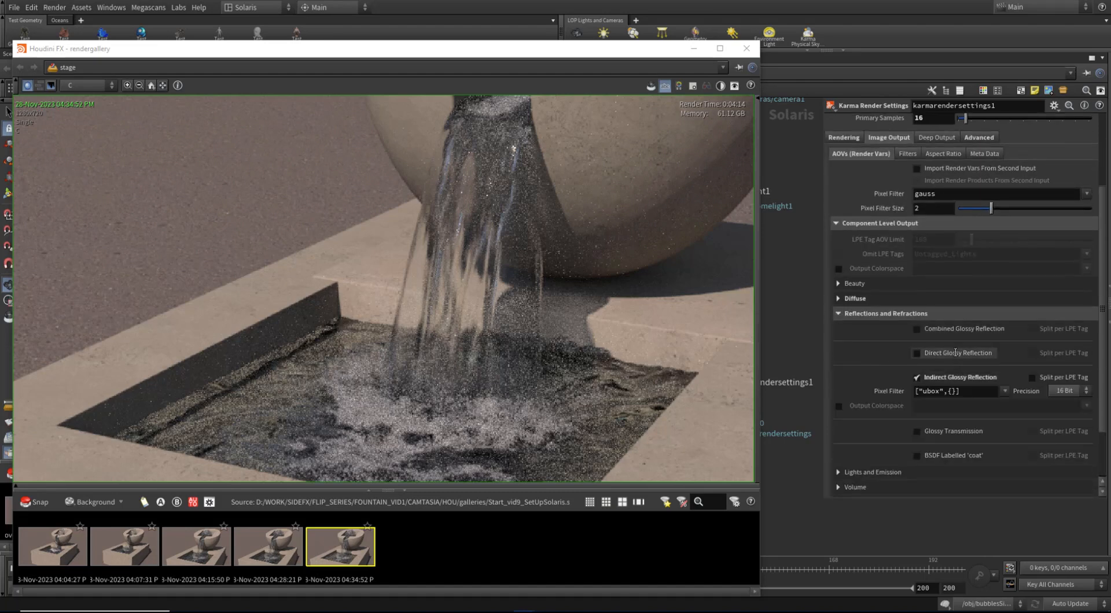
left_click(956, 353)
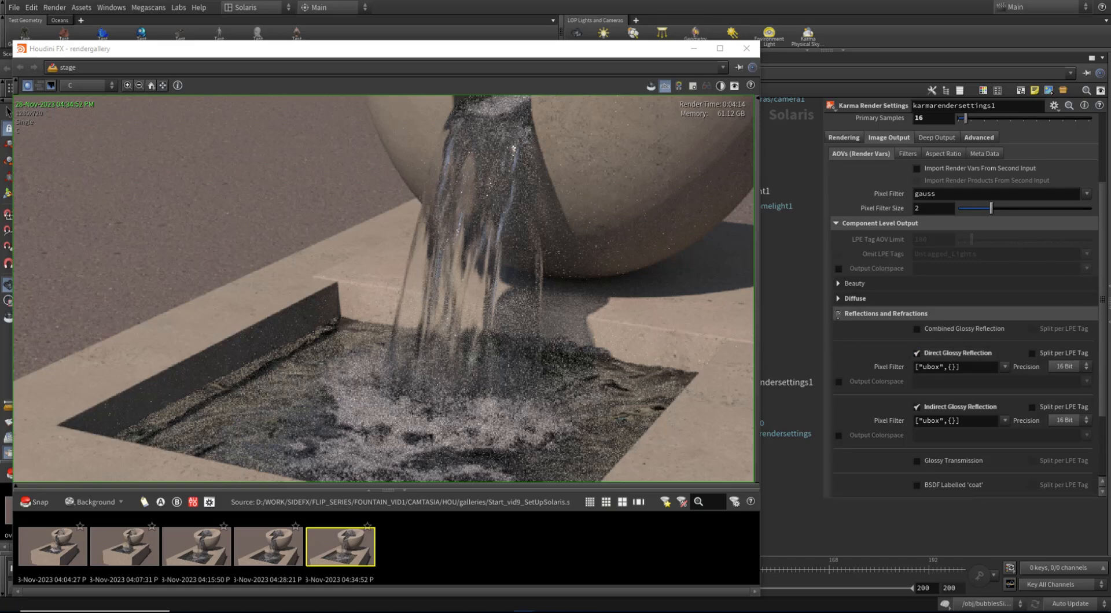
Enable the Albedo AOV in karmarendersettings1, leaving the Reflections and Refractions and Albedo groups collapsed.
left_click(837, 313)
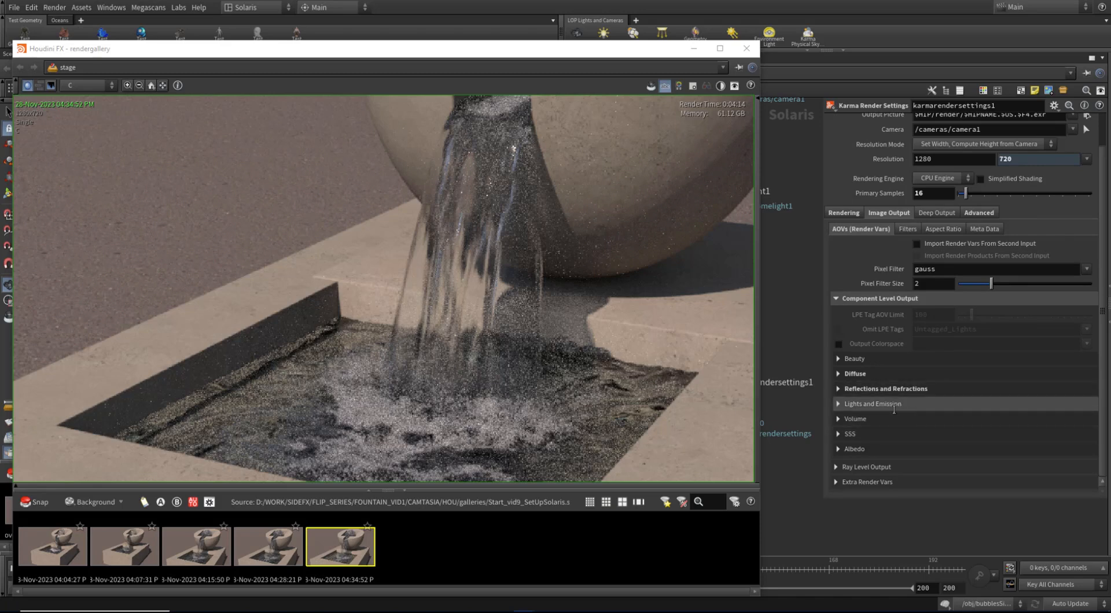
left_click(839, 449)
scroll(966, 387, "down", 1)
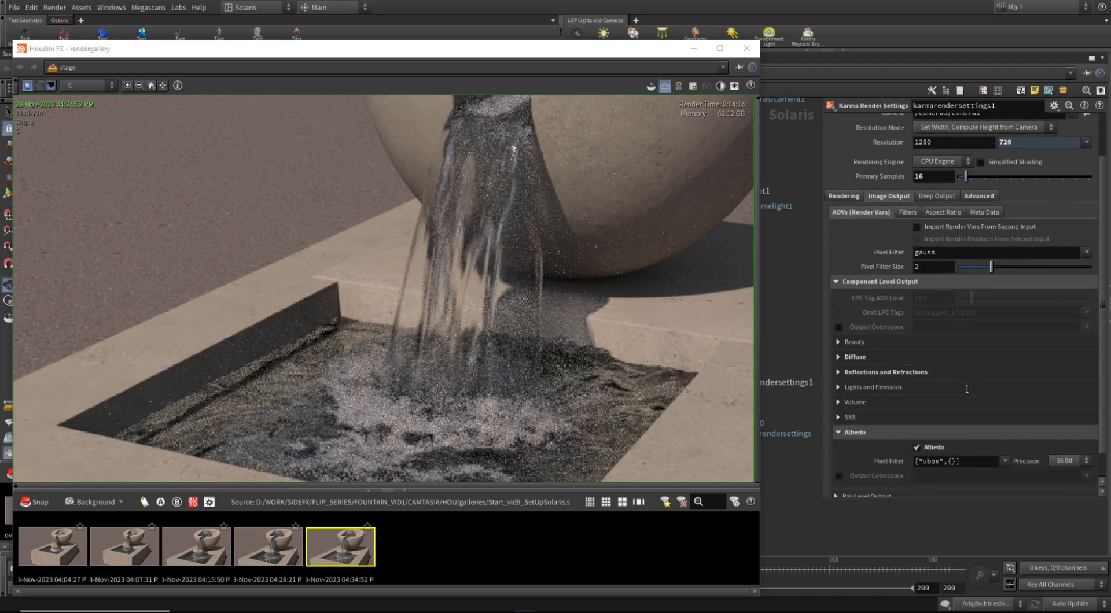
scroll(966, 386, "down", 1)
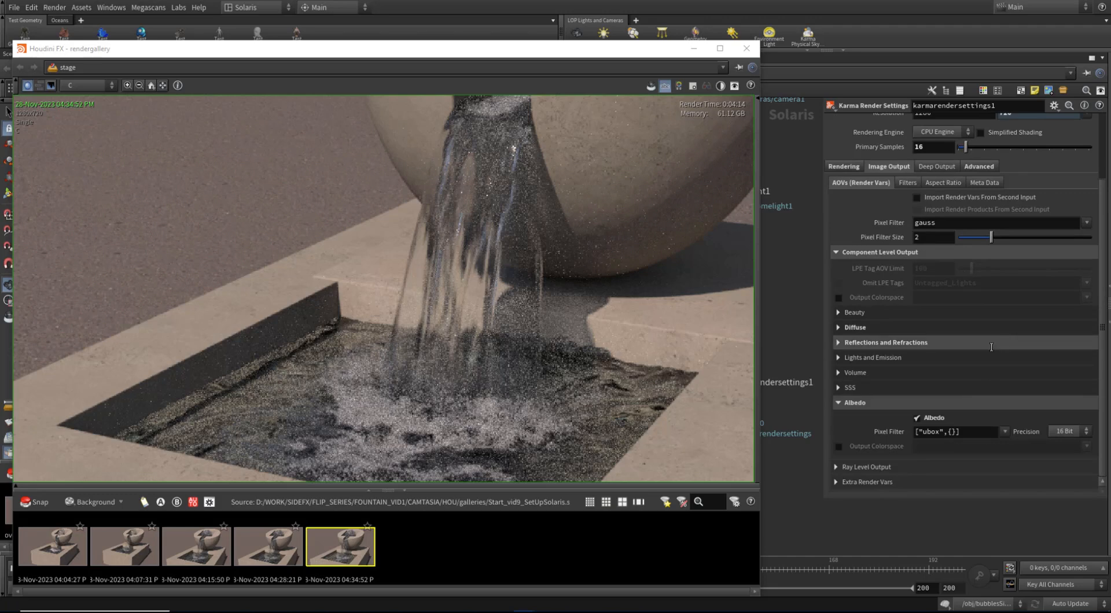
left_click(838, 402)
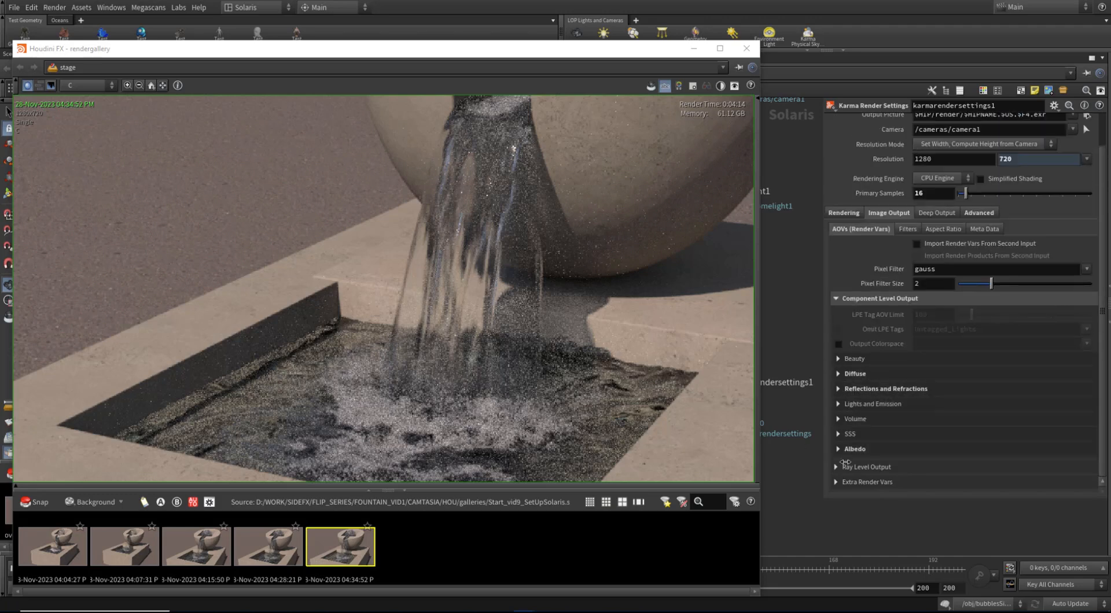
Enable the N (Smooth Normal) ray-level output AOV in karmarendersettings1.
left_click(836, 482)
scroll(836, 457, "down", 1)
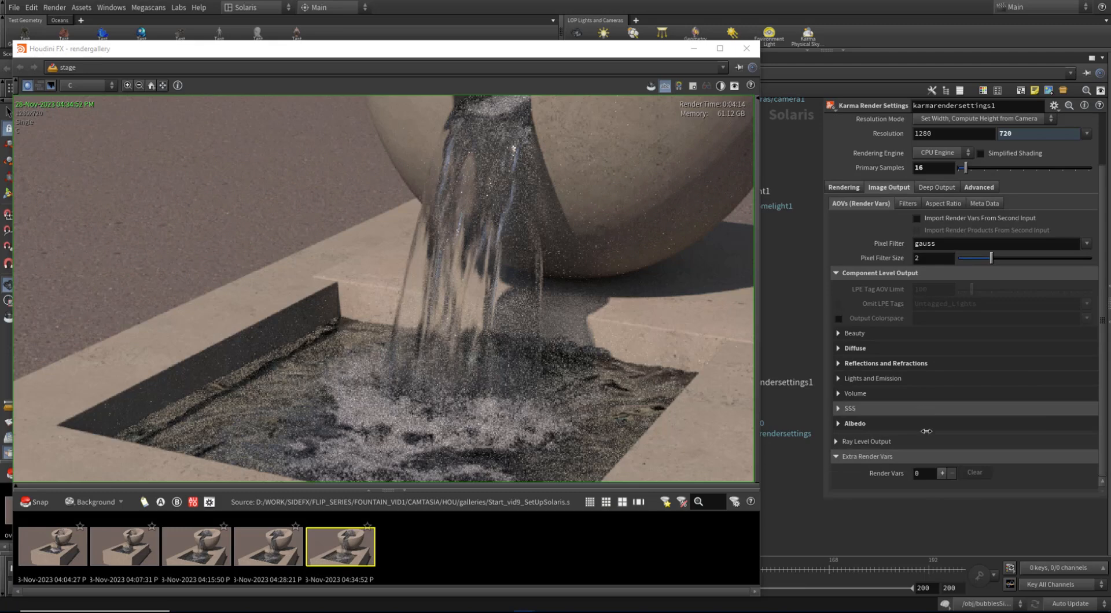
left_click(835, 442)
scroll(965, 412, "down", 6)
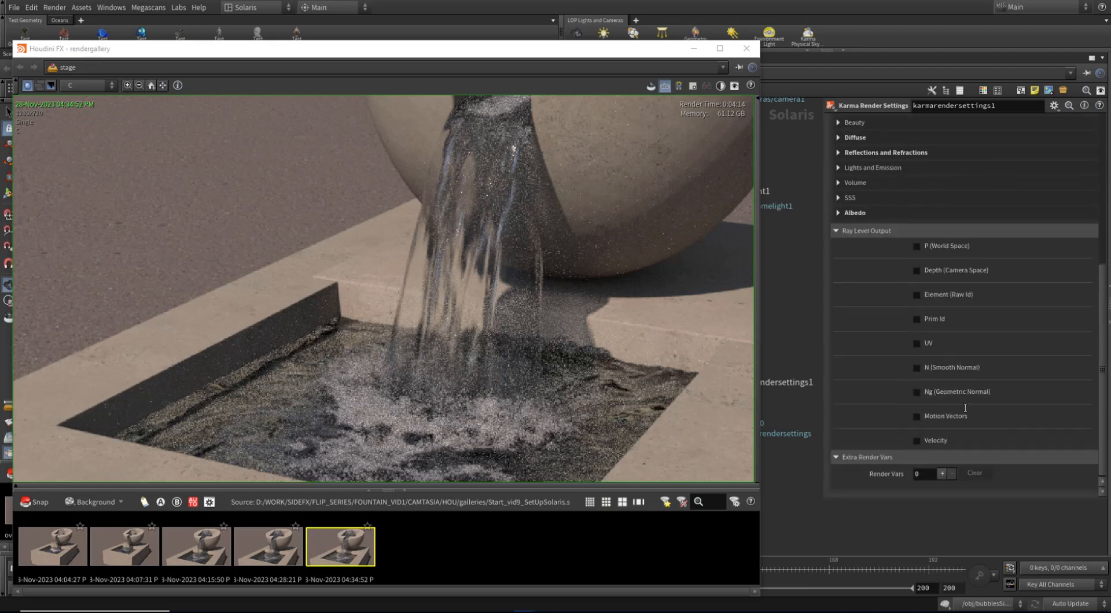
left_click(943, 369)
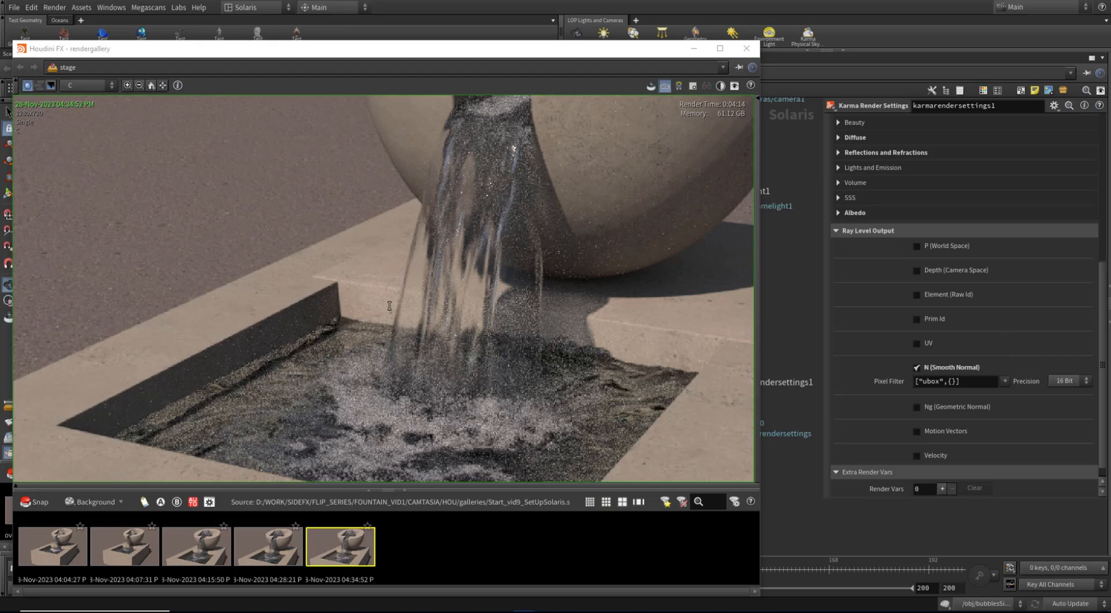
Add one extra render var to karmarendersettings1 using the Motion Vectors preset.
scroll(1025, 330, "down", 1)
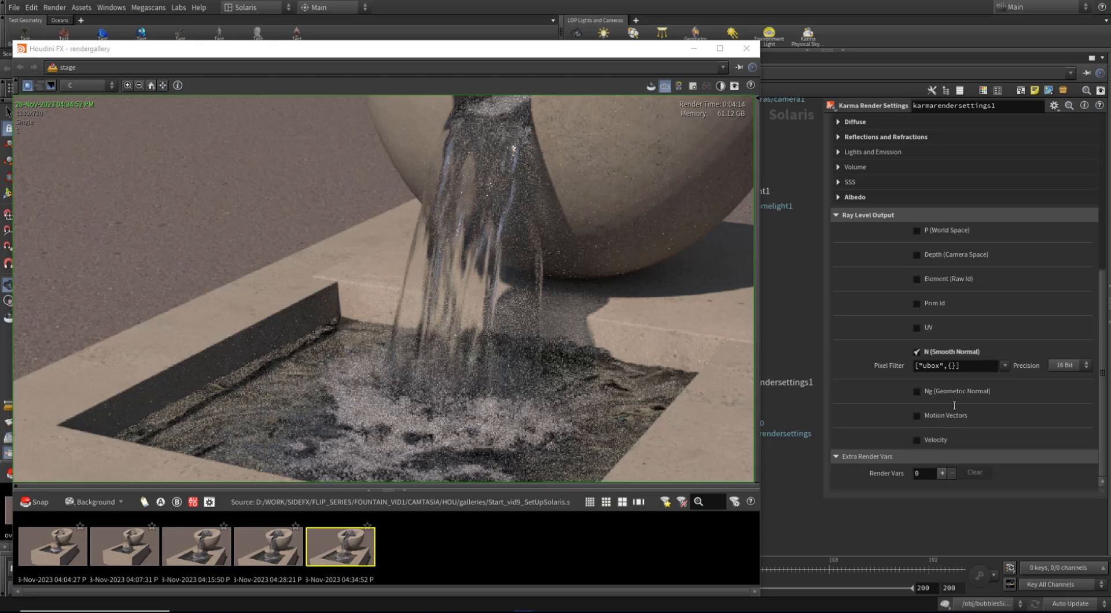
left_click(942, 473)
scroll(942, 405, "down", 3)
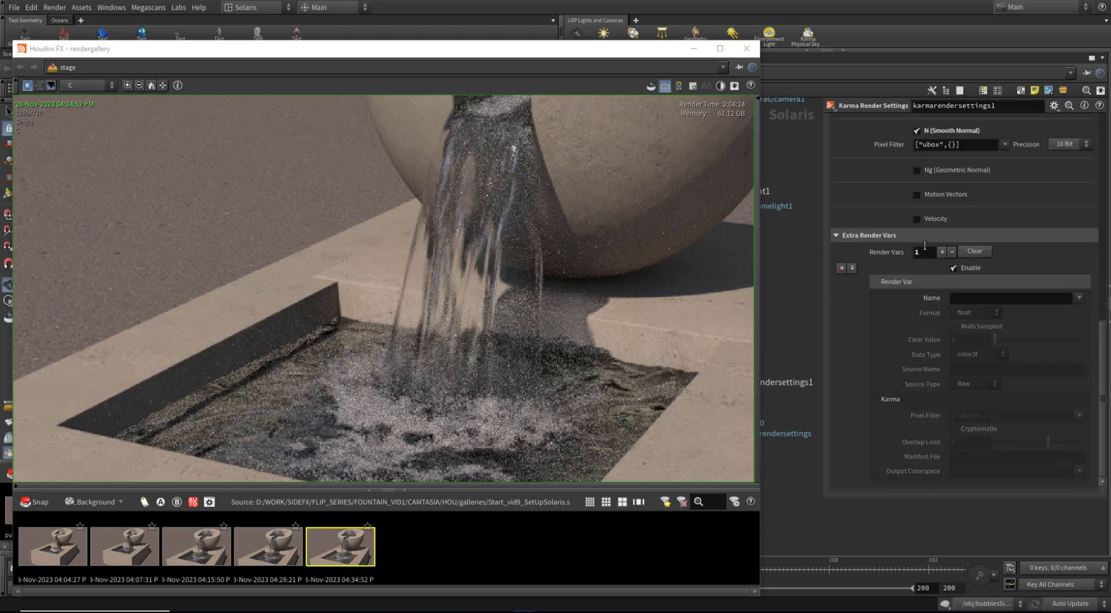
left_click(1077, 298)
scroll(1060, 506, "down", 5)
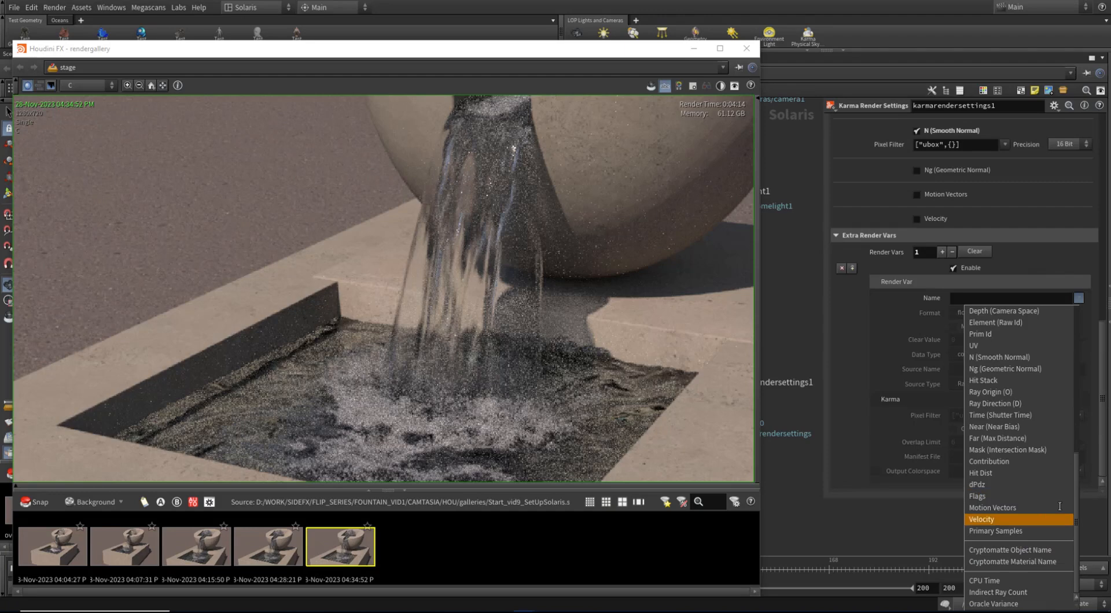
left_click(1013, 508)
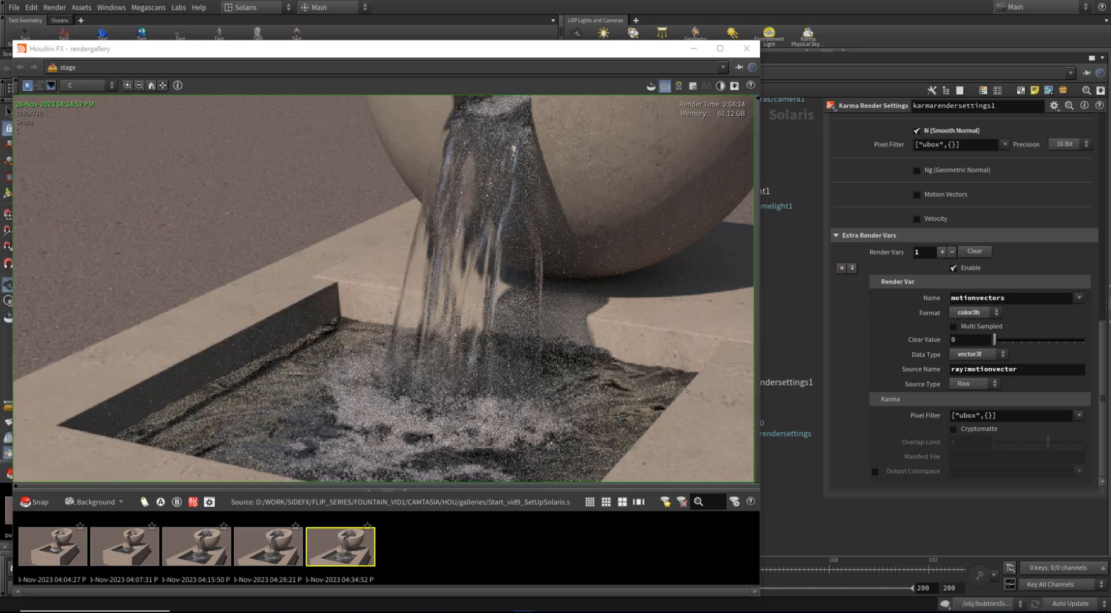
scroll(909, 372, "up", 1)
scroll(909, 373, "up", 2)
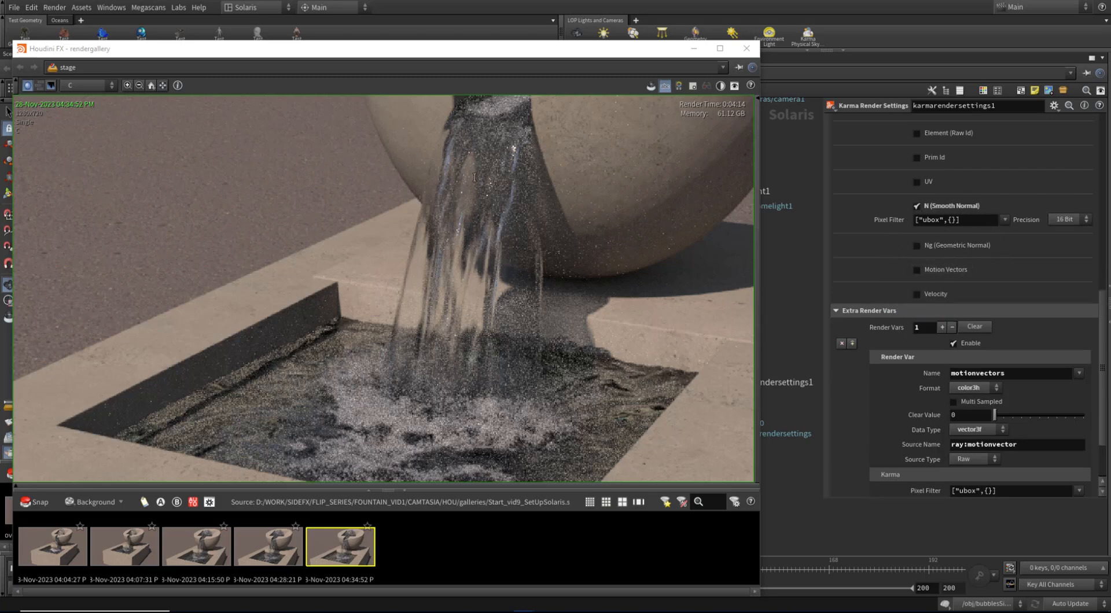
scroll(504, 243, "down", 2)
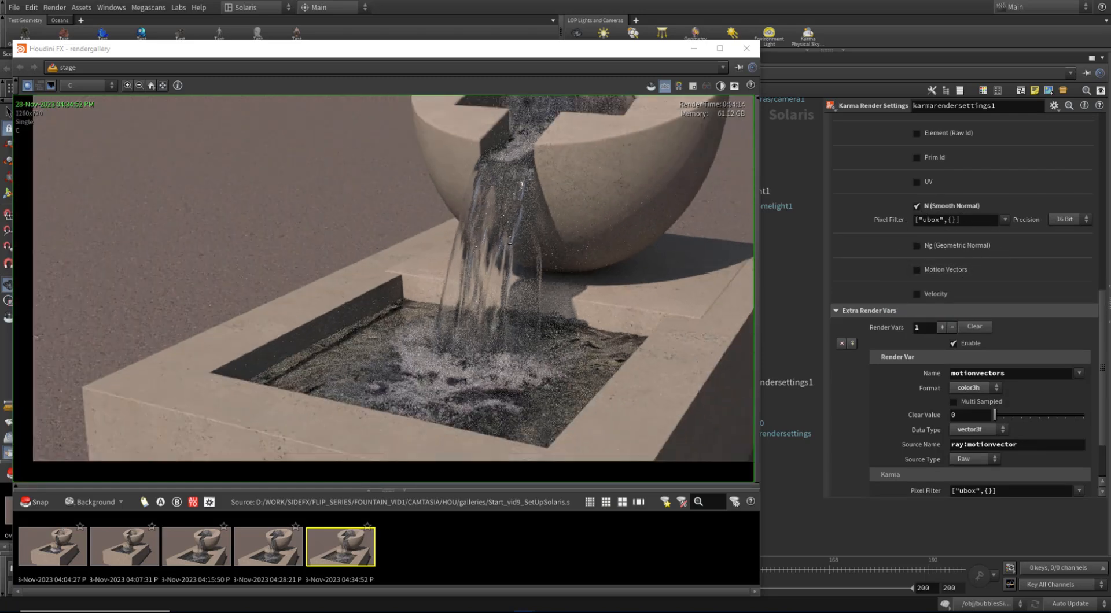
scroll(502, 257, "down", 3)
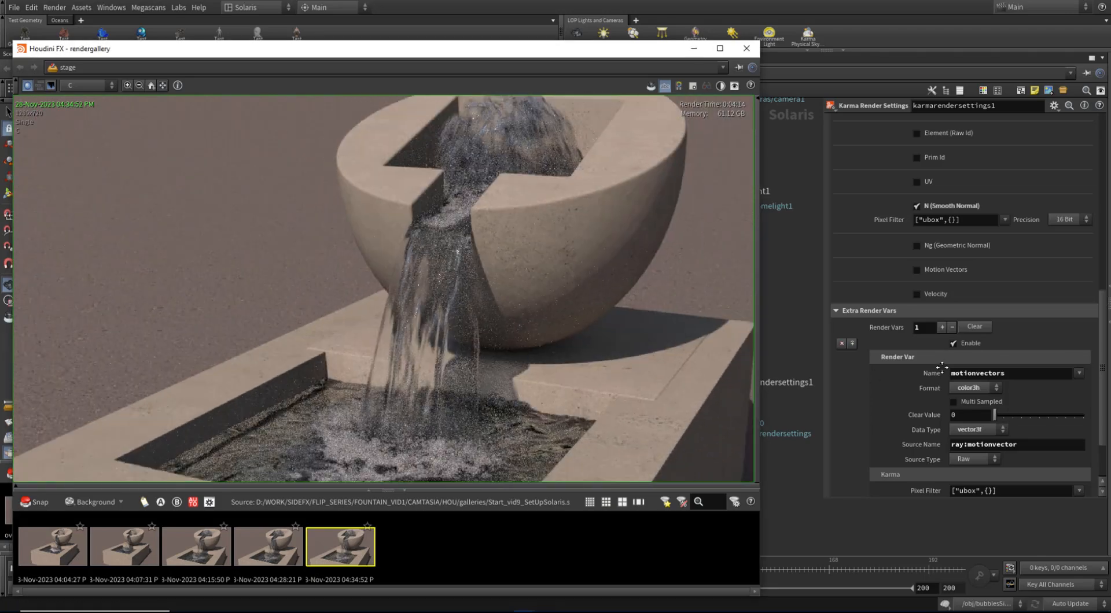
Collapse the Ray Level Output group and set Max Secondary Samples to 16 in the rendering sampling settings.
scroll(936, 314, "up", 3)
scroll(936, 315, "up", 10)
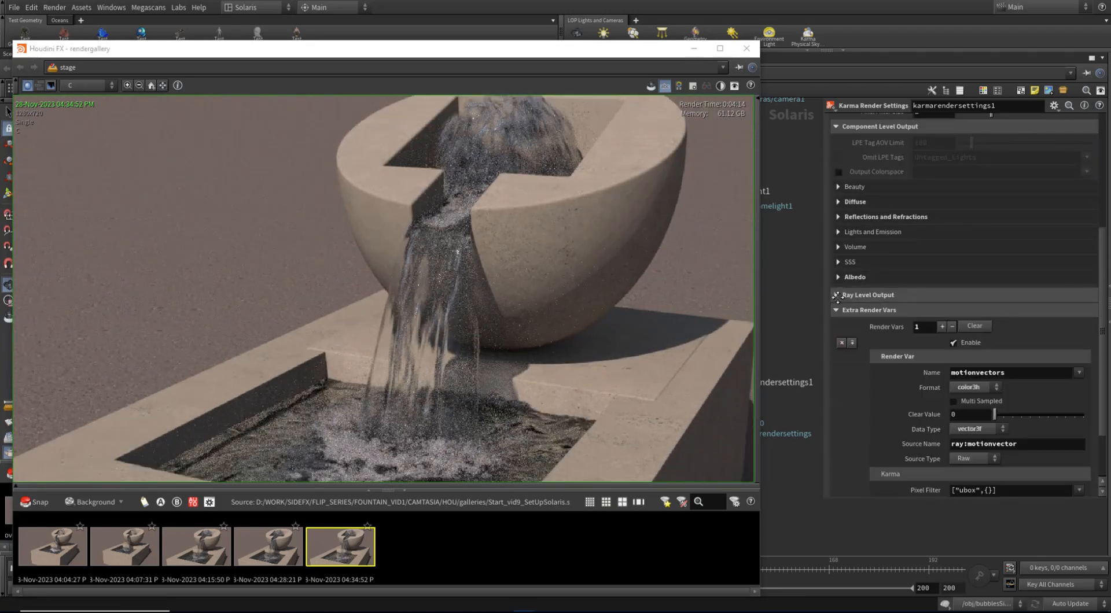
scroll(862, 275, "up", 7)
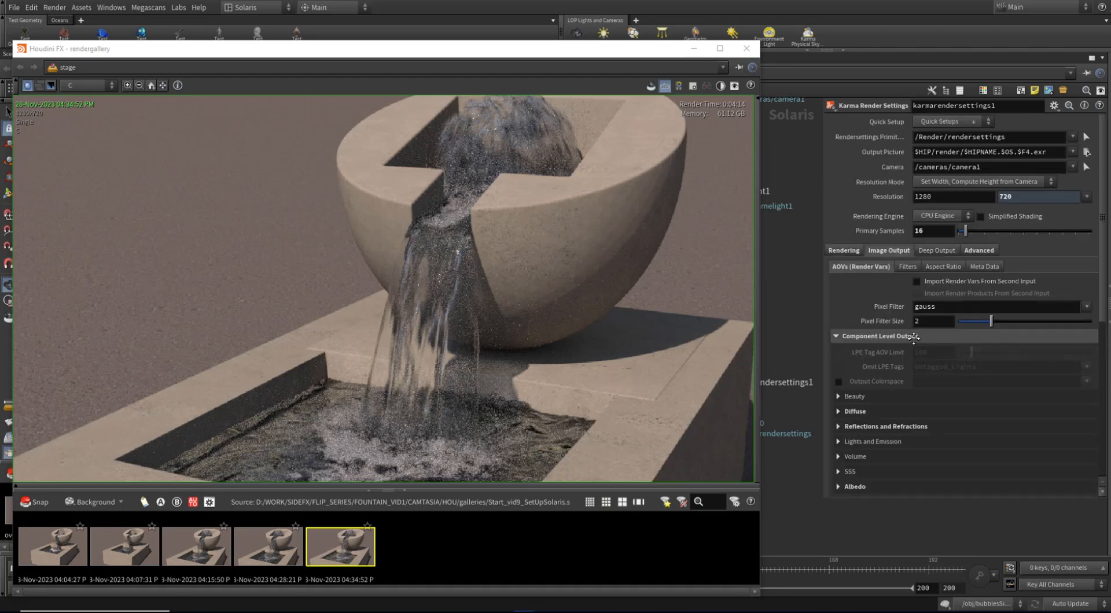
left_click(844, 250)
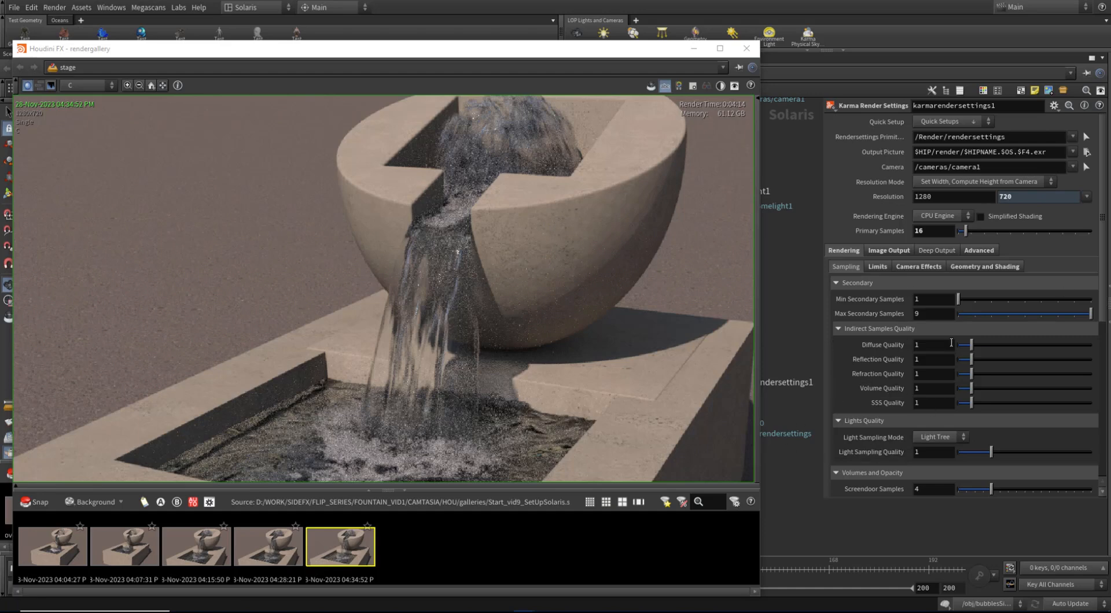
left_click(937, 316)
type("16")
key("Return")
Set both the Diffuse Quality and the Reflection Quality of the indirect samples to 2.
left_click(944, 346)
type("2")
key("Tab")
type("2")
key("Return")
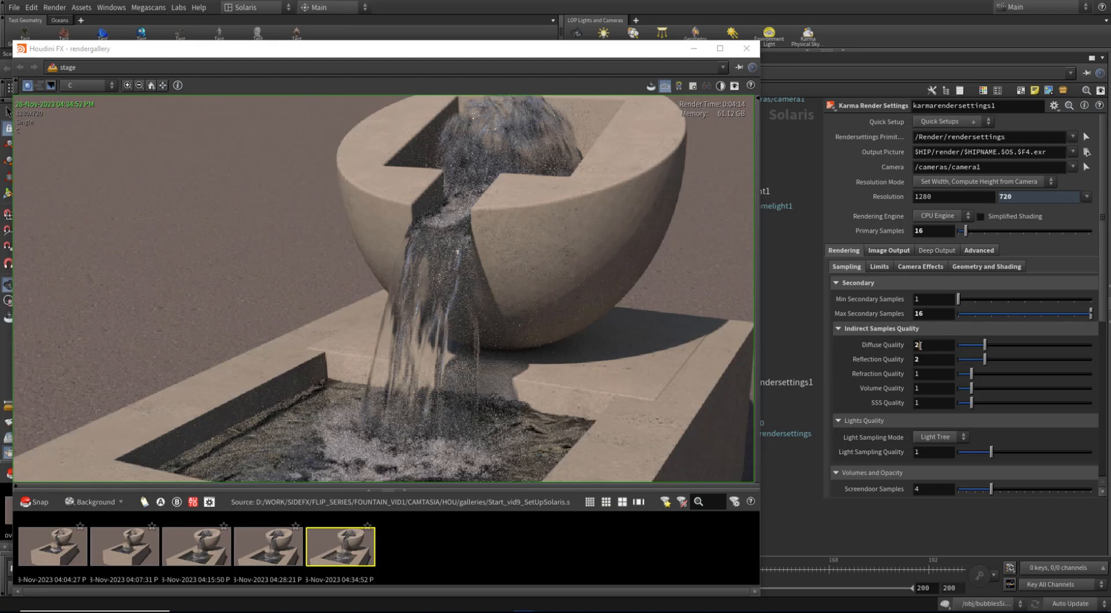
left_click(932, 360)
Set the secondary samples' Noise Level to 0.005 in the advanced sampling settings.
left_click(977, 250)
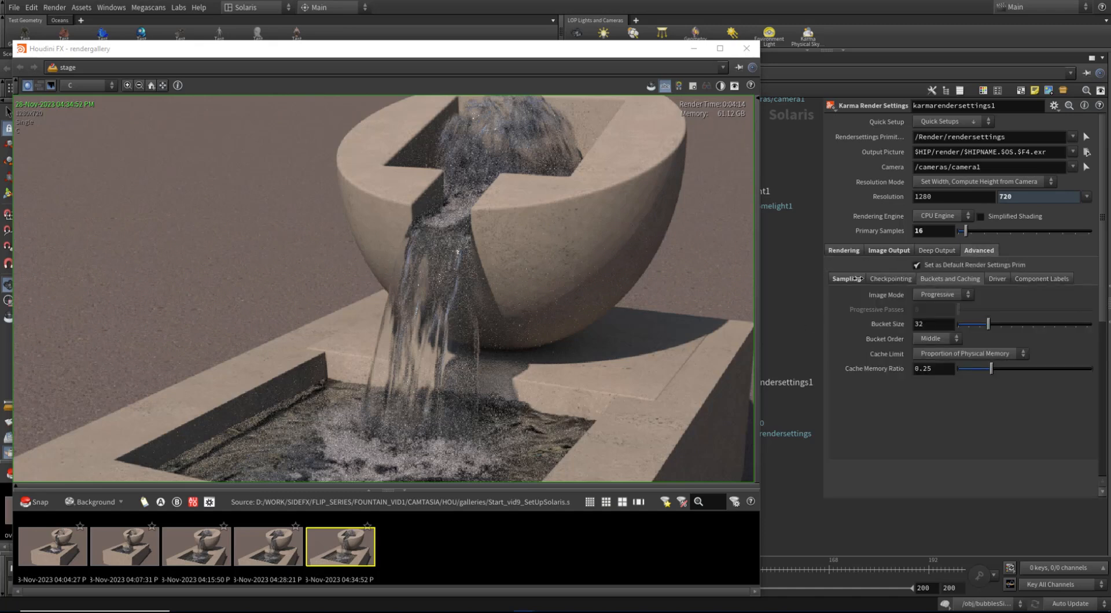
left_click(842, 277)
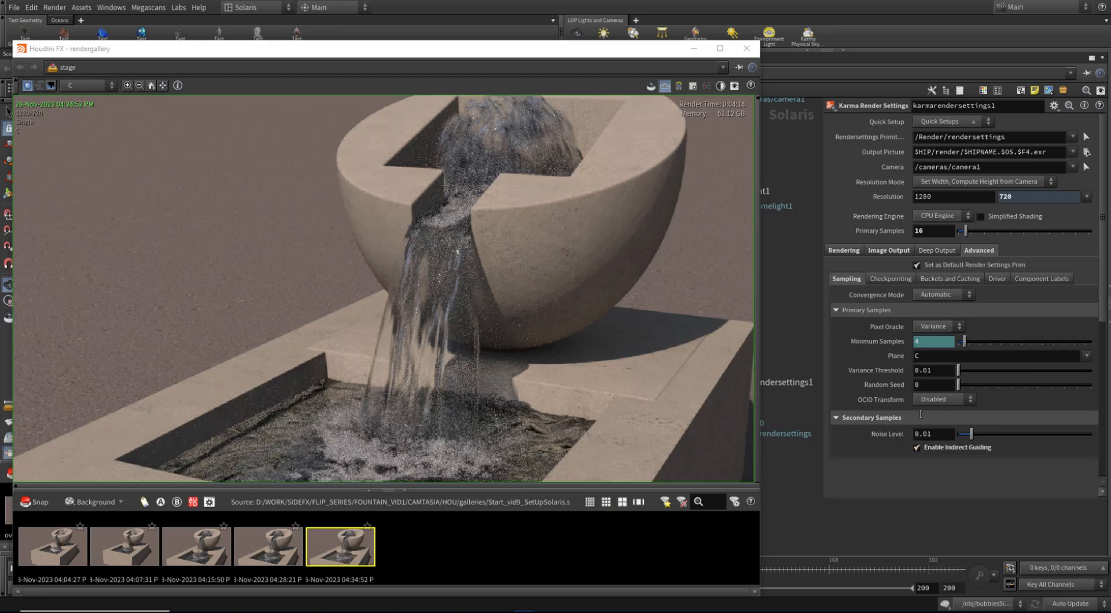
left_click_drag(928, 436, 904, 434)
left_click_drag(934, 371, 869, 355)
left_click_drag(928, 434, 976, 440)
key("Return")
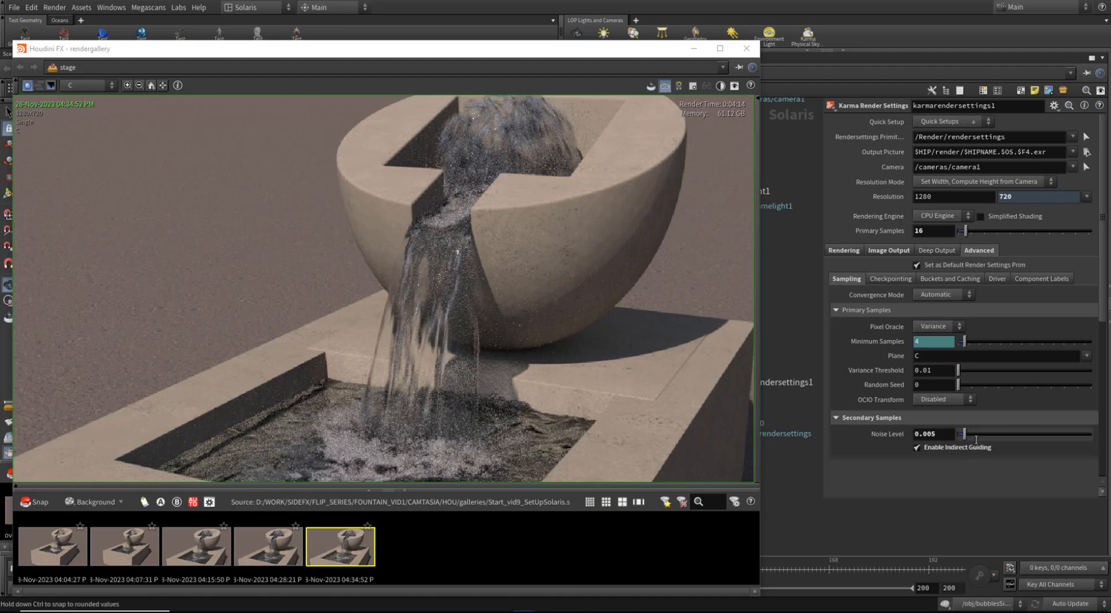
left_click(935, 434)
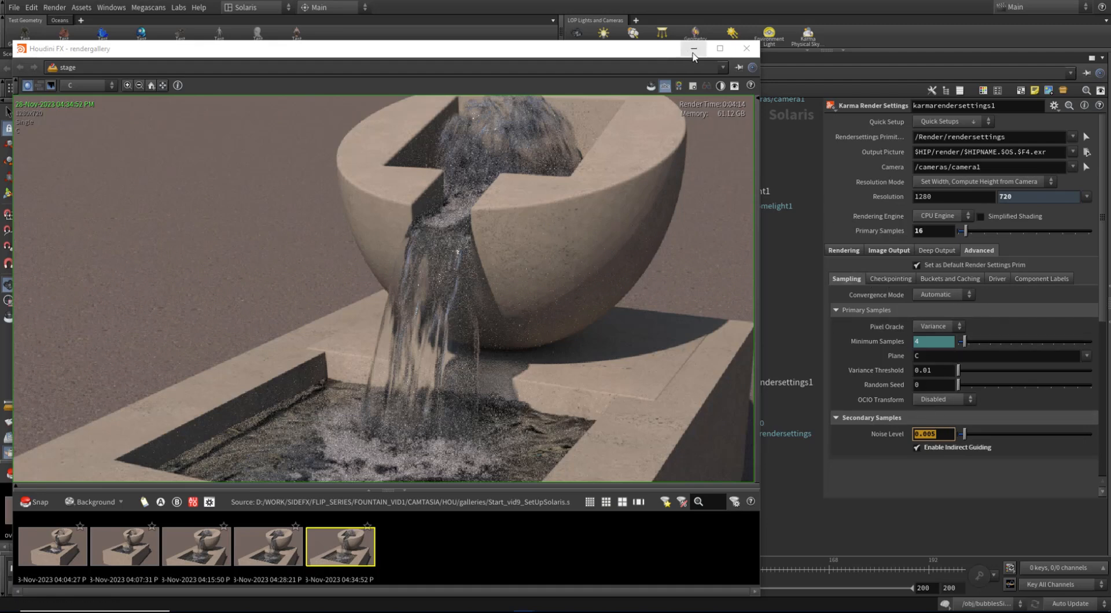
Save the scene file and move the render gallery window aside to uncover the scene view's snapshot strip.
left_click(14, 8)
left_click(34, 86)
left_click_drag(308, 53, 470, 254)
left_click(405, 106)
left_click(421, 149)
left_click_drag(438, 253, 442, 53)
Start a background render of the fountain from the scene view's snapshot strip.
left_click(67, 474)
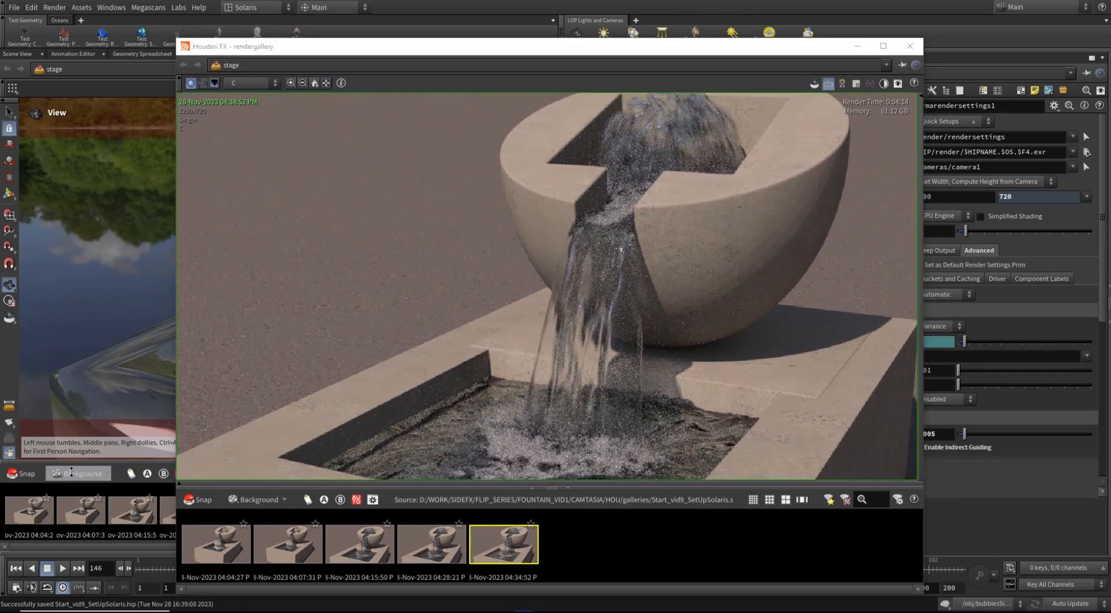
left_click(71, 471)
left_click(86, 223)
left_click(88, 223)
left_click(89, 221)
Display the new background render with its statistics in the render gallery and compare it with the previous CPU snapshot.
left_click(575, 543)
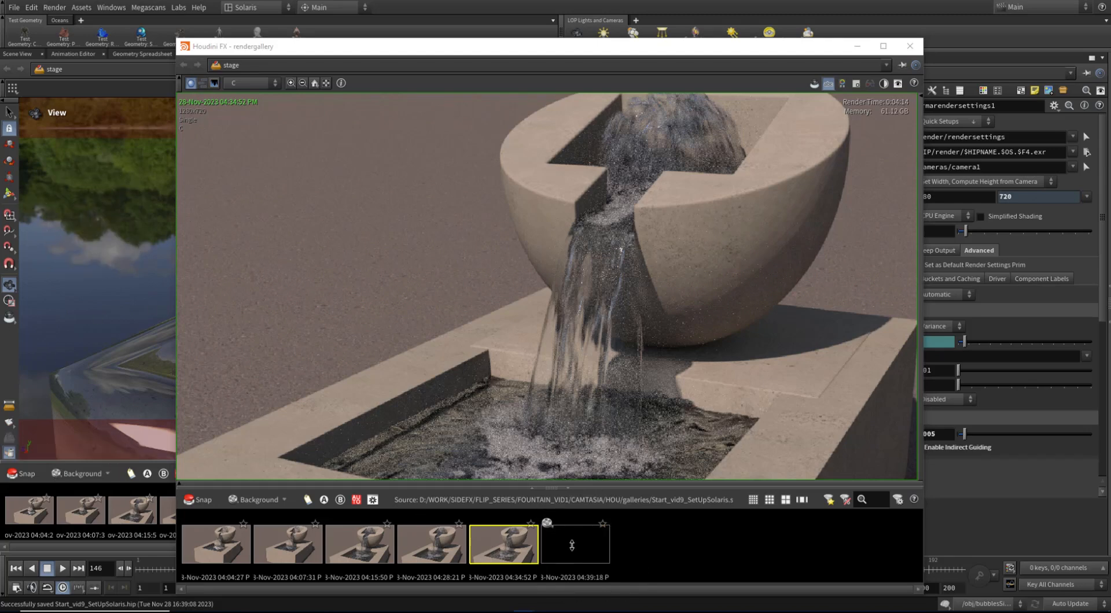
left_click(589, 545)
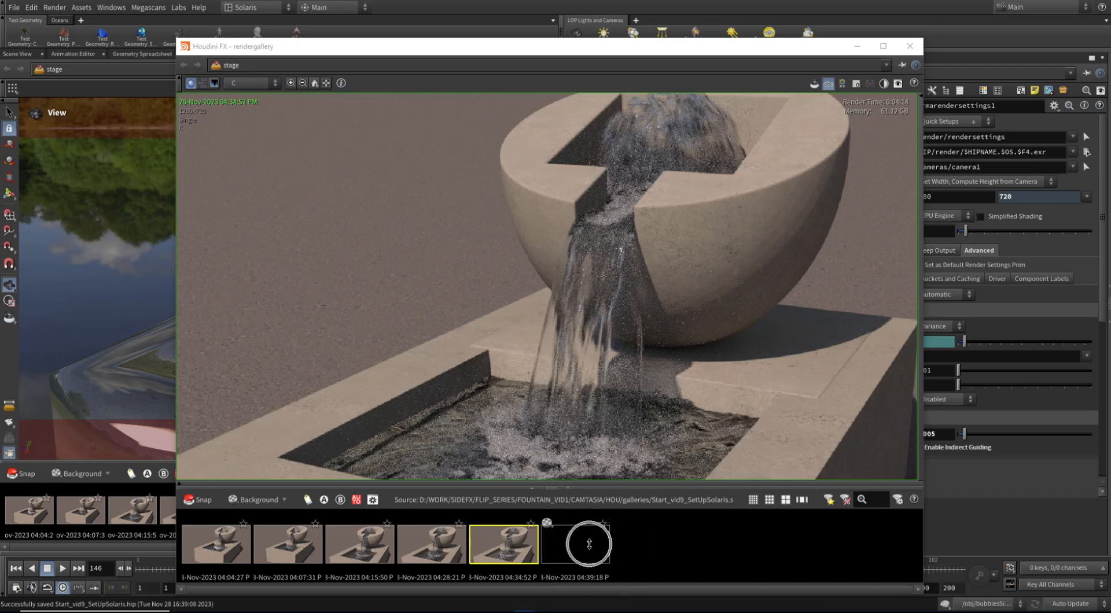
left_click(589, 544)
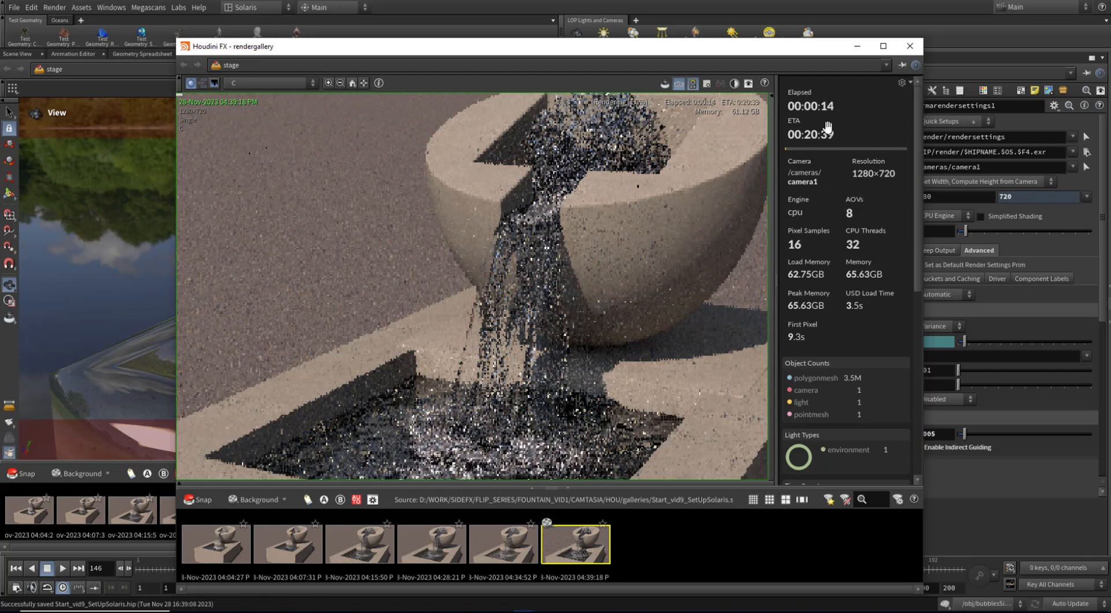
key("ctrl")
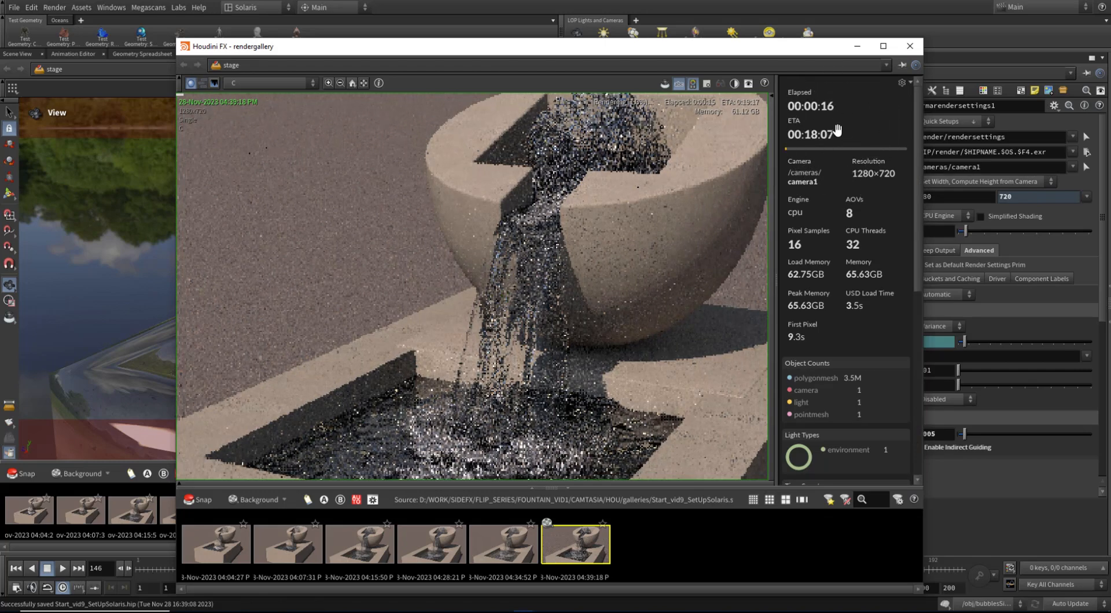
scroll(581, 282, "down", 2)
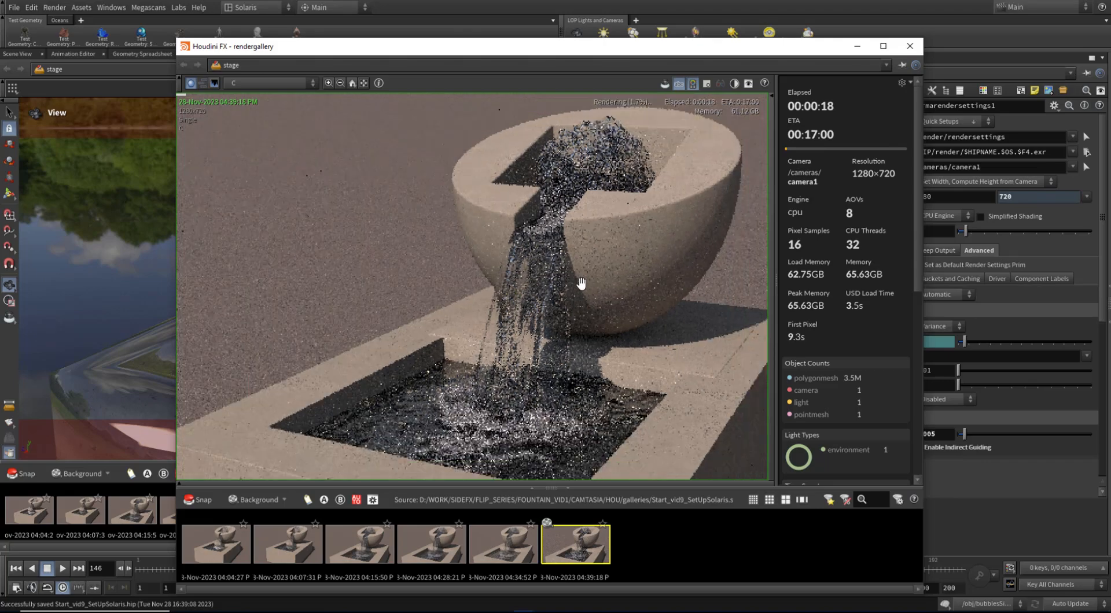
scroll(583, 285, "down", 1)
middle_click_drag(685, 248, 647, 240)
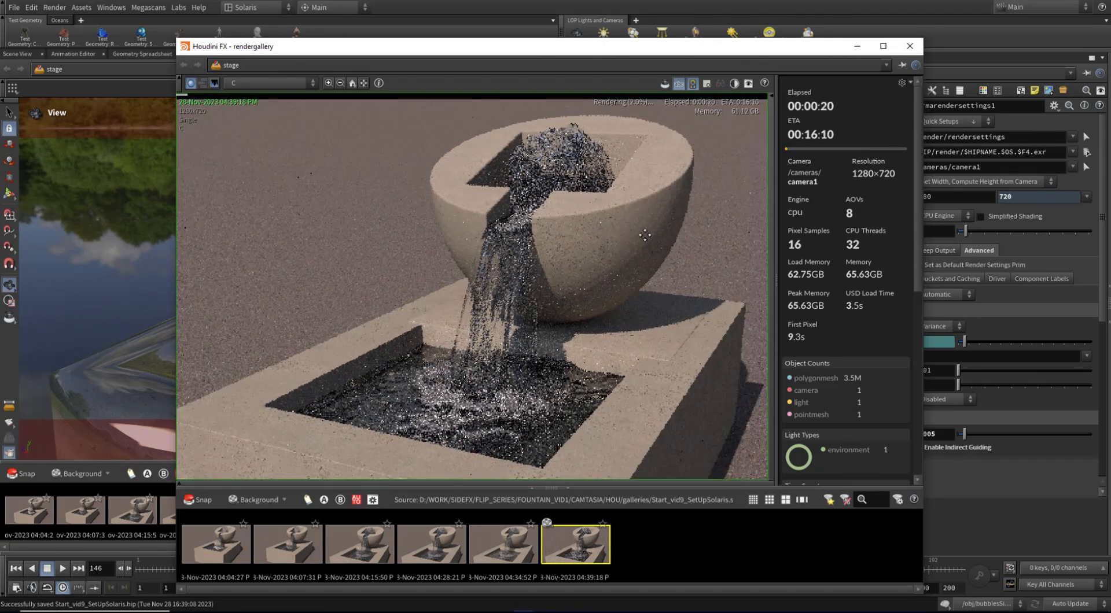
scroll(563, 351, "up", 2)
left_click(525, 555)
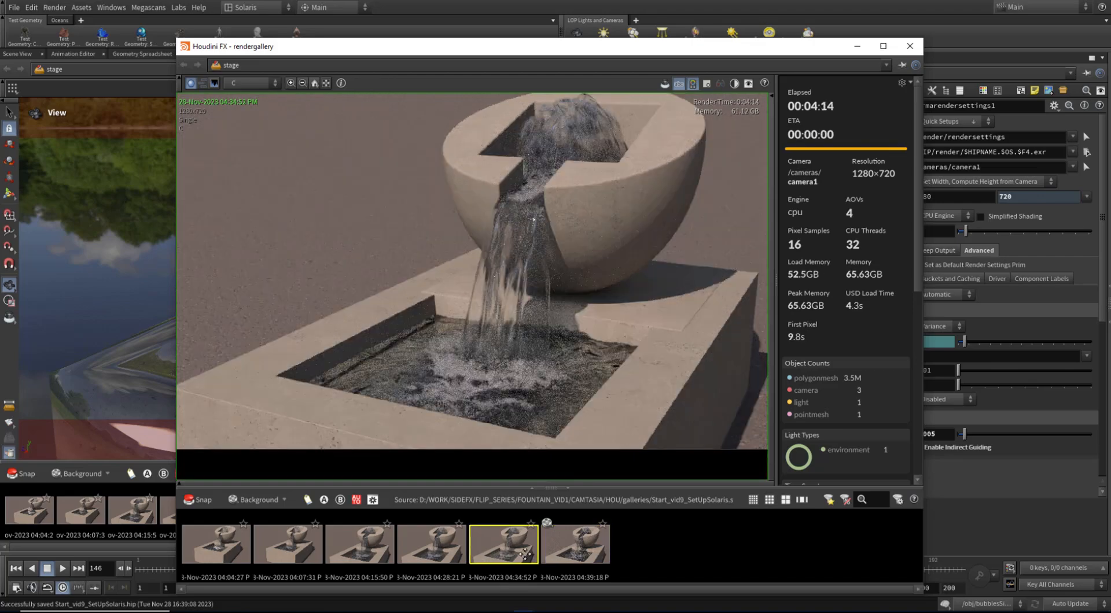
left_click(587, 556)
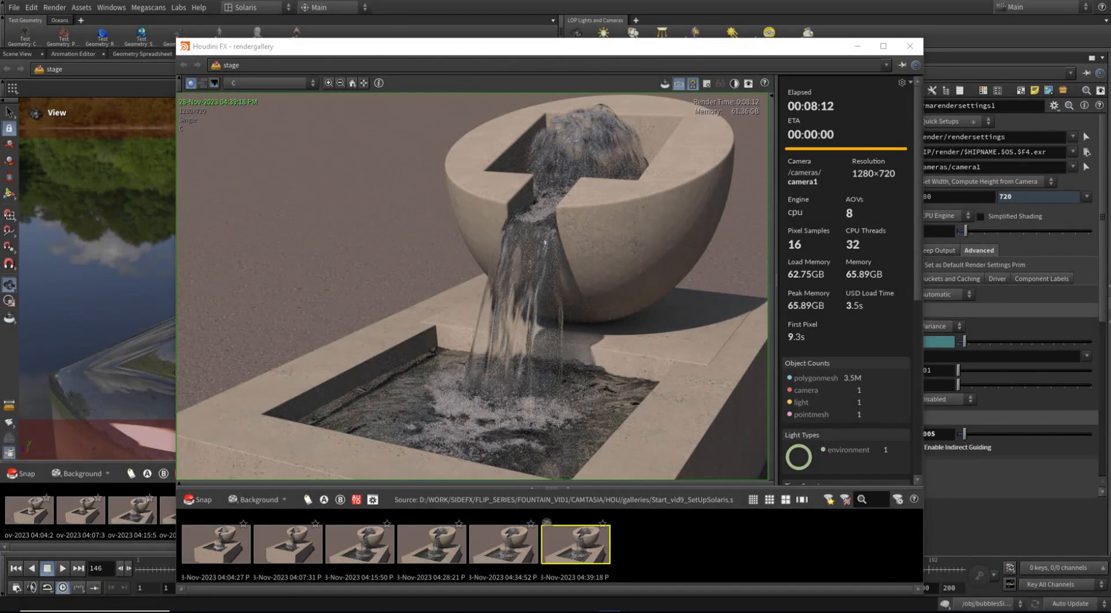
Compare the finished background render with the previous CPU snapshot, looking closely at the falling water and pool.
left_click(517, 549)
left_click(560, 552)
left_click(524, 551)
left_click(566, 551)
scroll(405, 422, "up", 2)
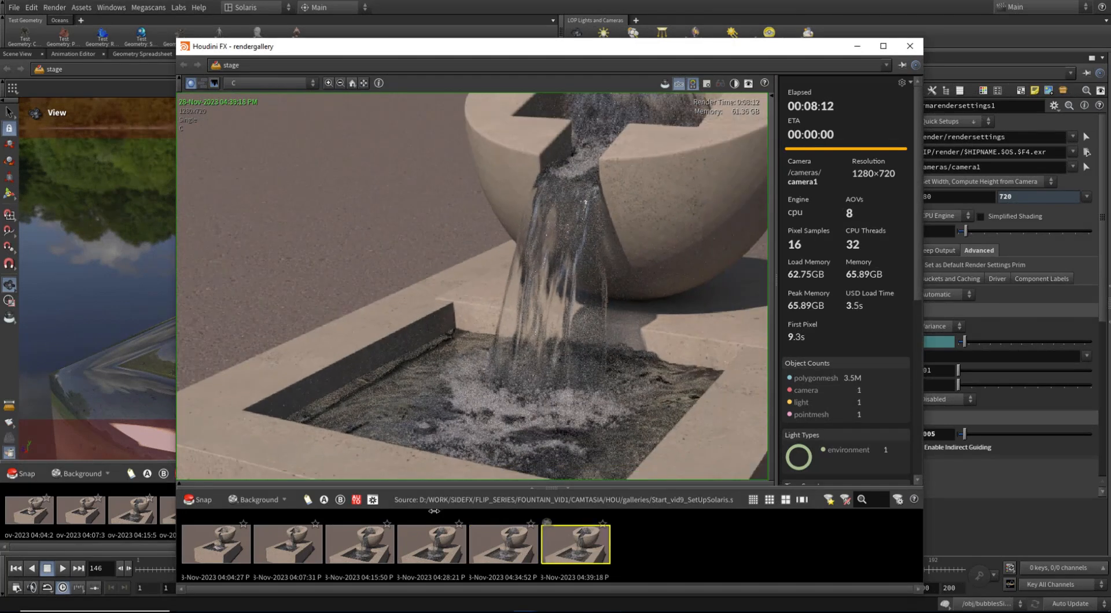
Compare the new CPU render with the 1024-sample XPU snapshot and inspect the noise in its water.
left_click(439, 555)
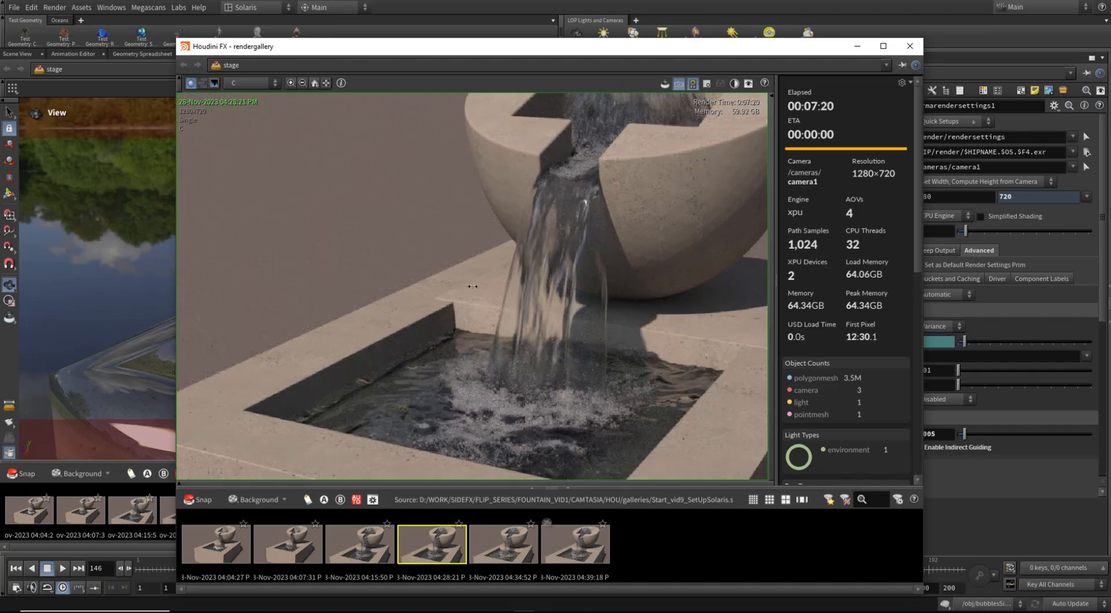
left_click(563, 556)
scroll(613, 233, "down", 2)
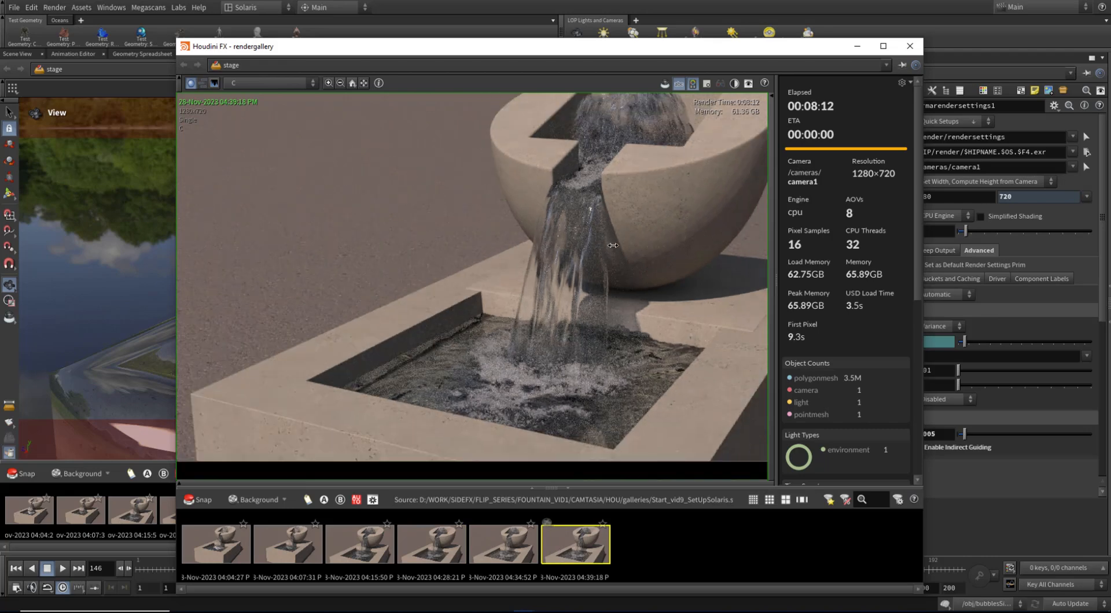
scroll(614, 235, "up", 2)
scroll(632, 246, "down", 1)
scroll(646, 221, "down", 2)
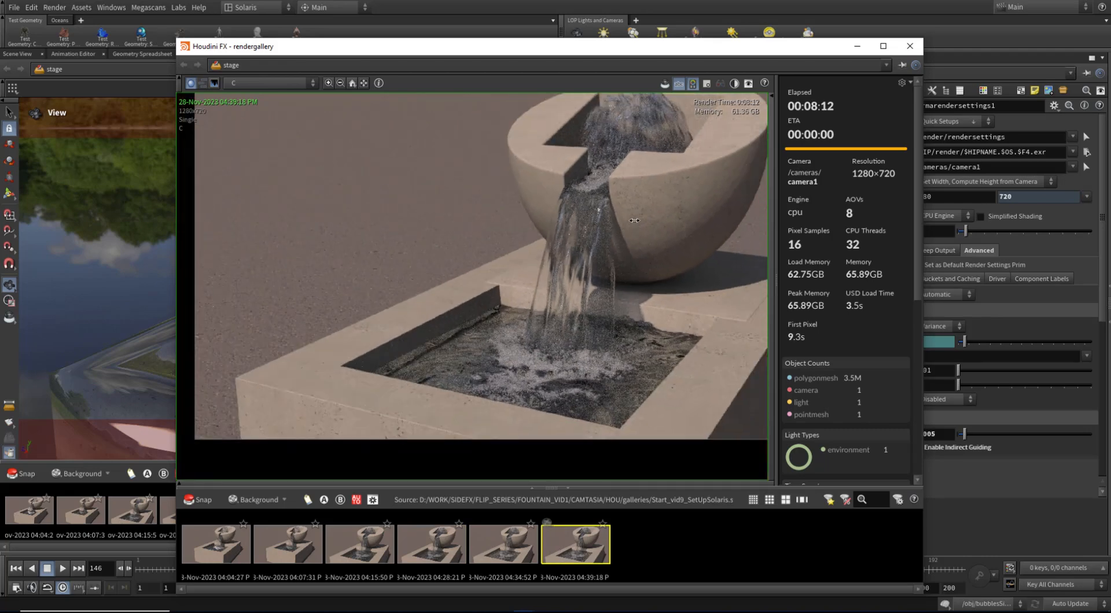
Bring the whole fountain render into view in the gallery and save the scene file.
middle_click_drag(640, 225, 604, 242)
scroll(604, 240, "up", 1)
key("ctrl+s")
scroll(605, 224, "down", 2)
scroll(353, 144, "up", 1)
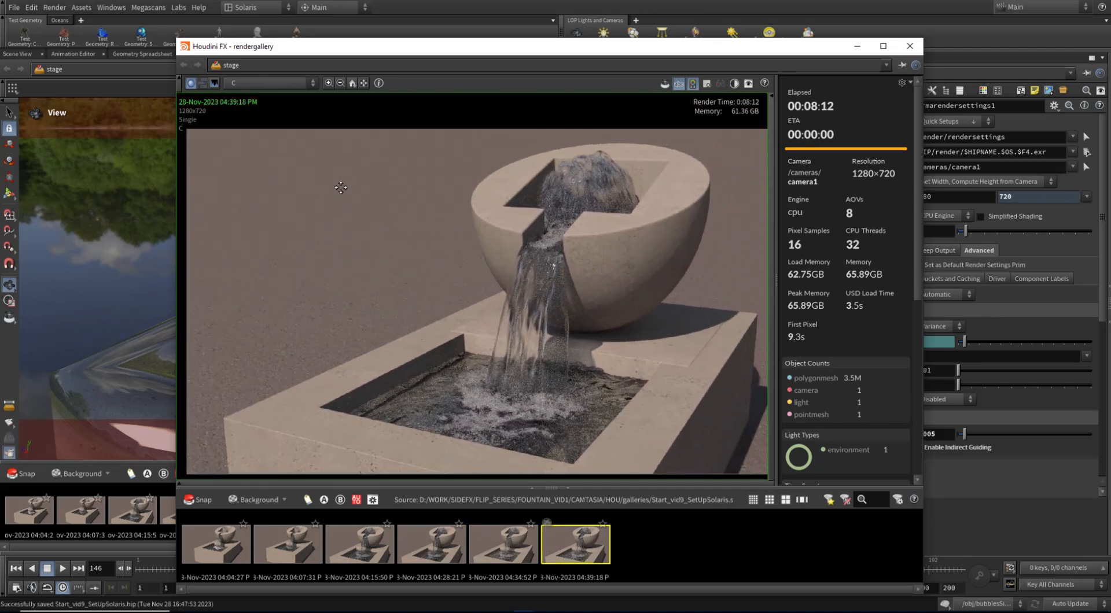
Save the displayed fountain render as testFrame.$F4.exr in the $HIP/render folder.
right_click(342, 177)
left_click(305, 171)
right_click(321, 168)
left_click(346, 182)
left_click_drag(376, 60, 505, 127)
left_click(596, 162)
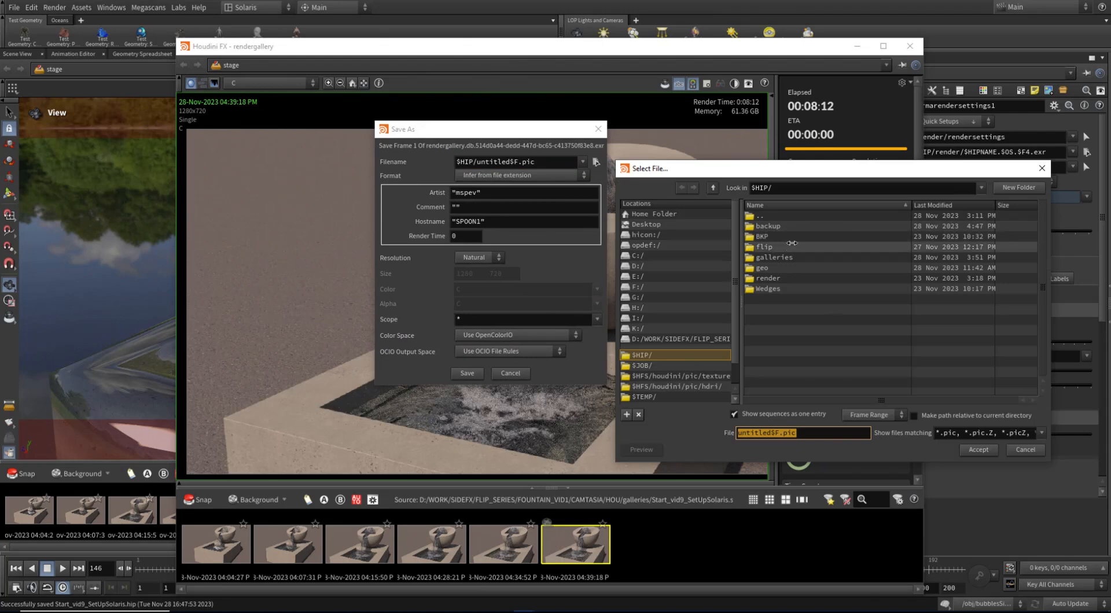
double_click(767, 278)
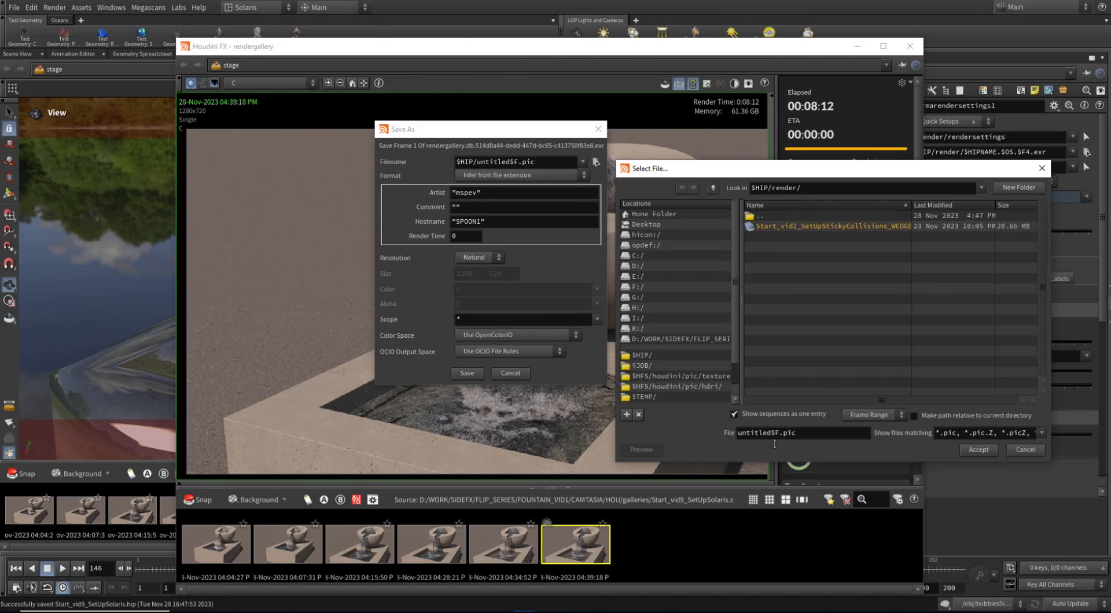
triple_click(820, 433)
type("testFrame.$F")
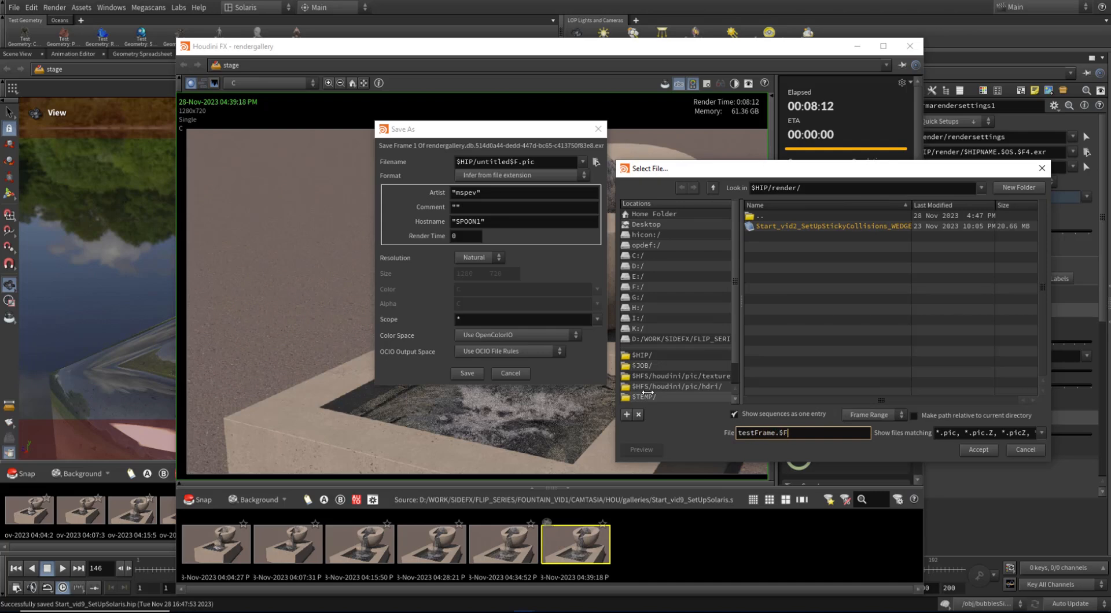
key("Return")
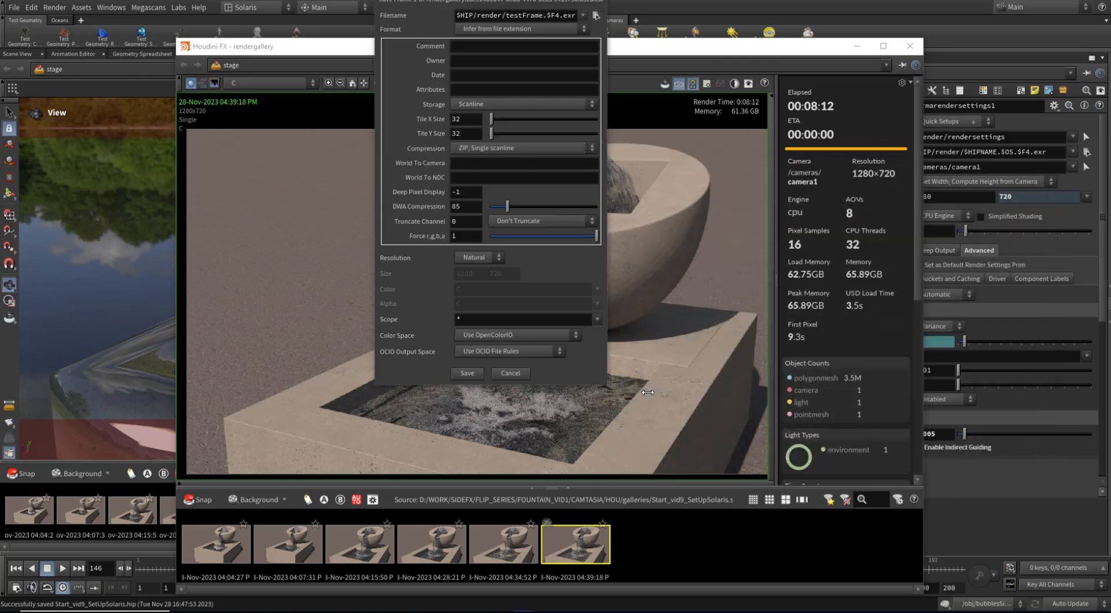
left_click(473, 373)
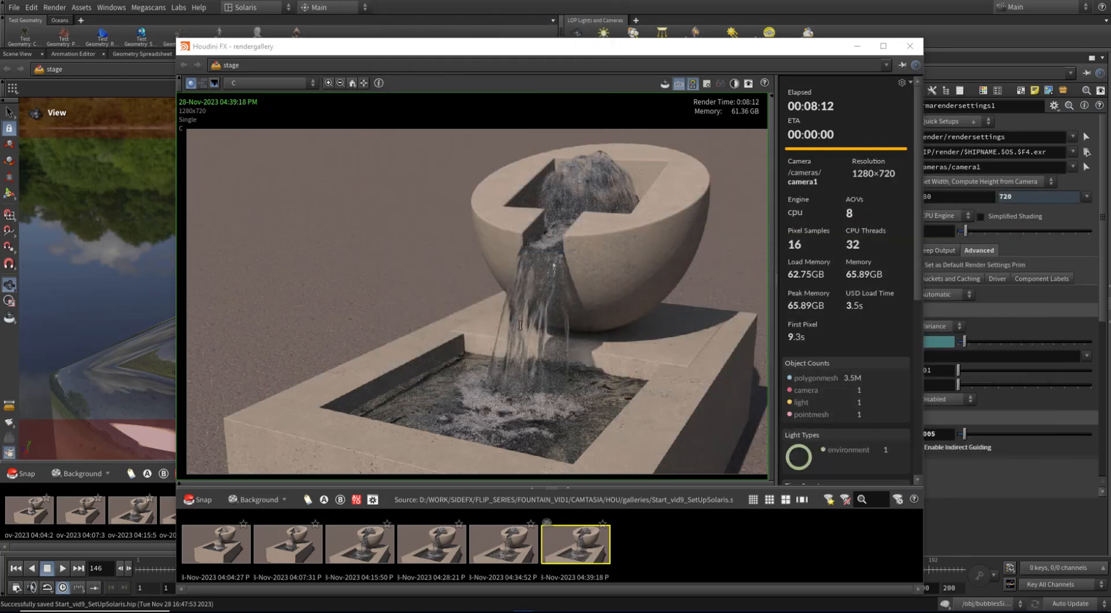
Inspect the render's directdiffuse and directglossyreflection planes, looking closely at the noise in the falling water.
left_click(857, 47)
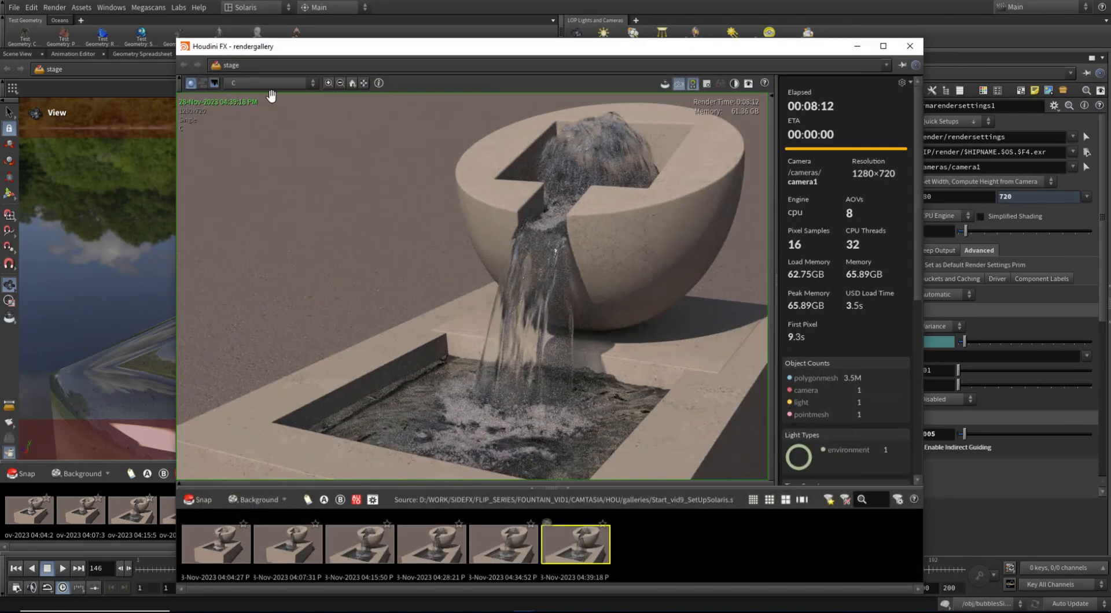
left_click(279, 82)
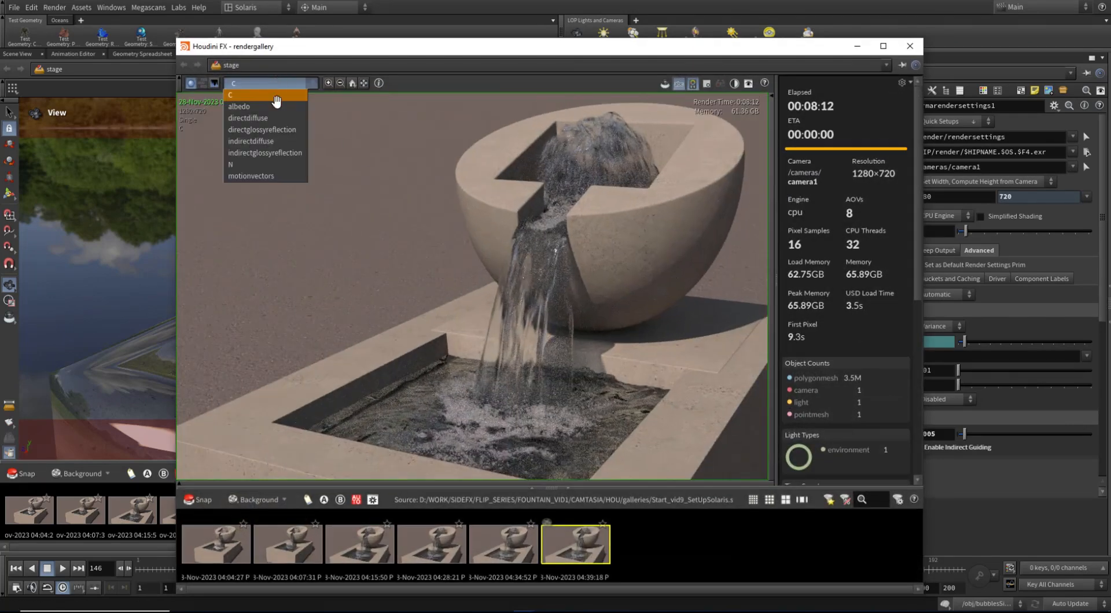
left_click(275, 117)
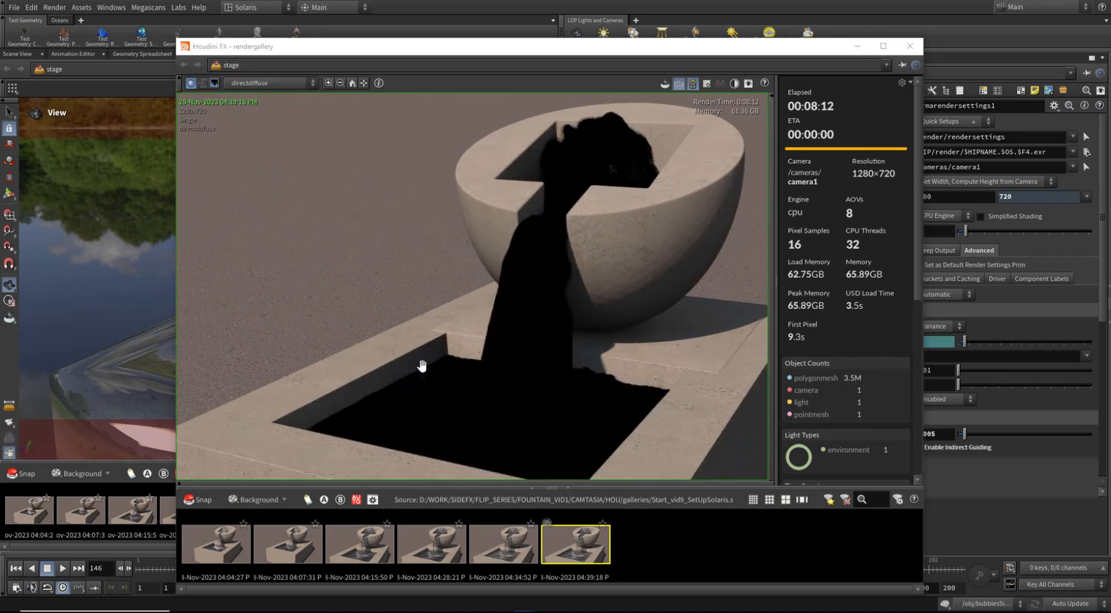
left_click(267, 81)
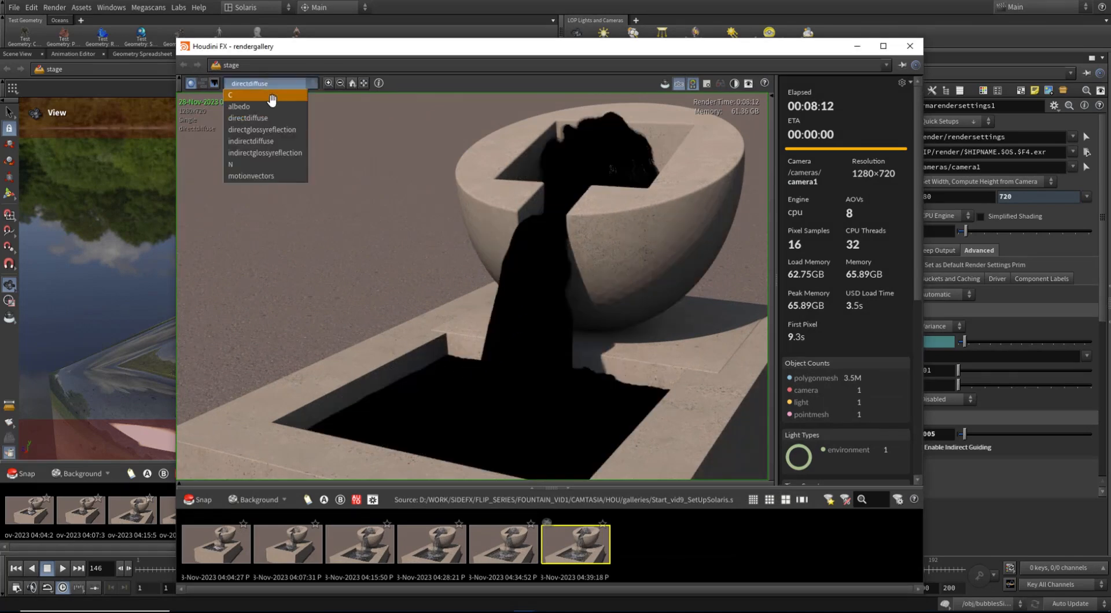
left_click(290, 129)
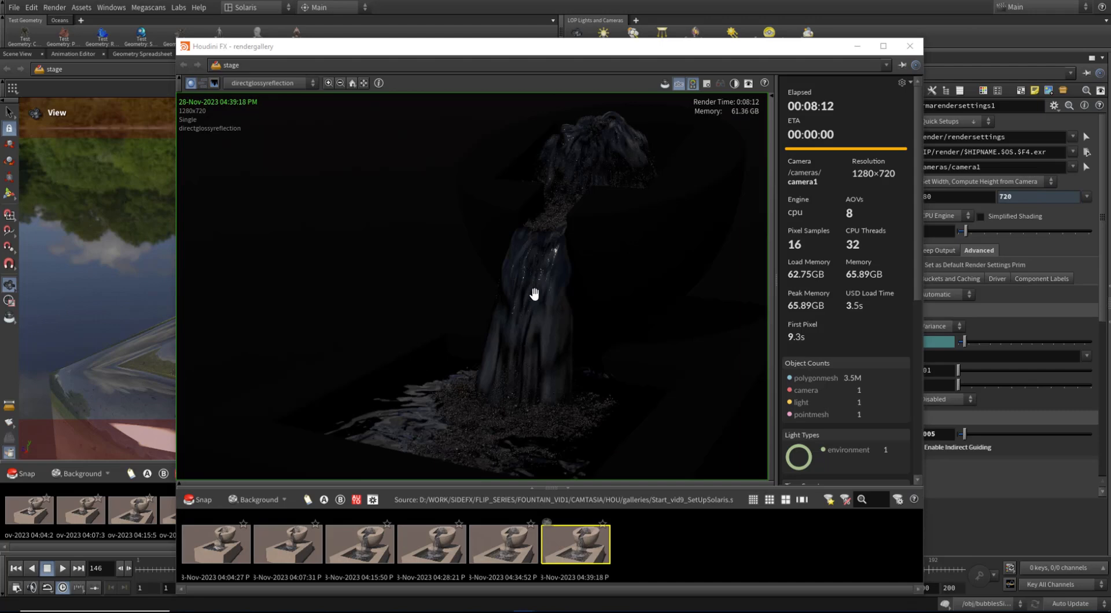
scroll(545, 295, "up", 2)
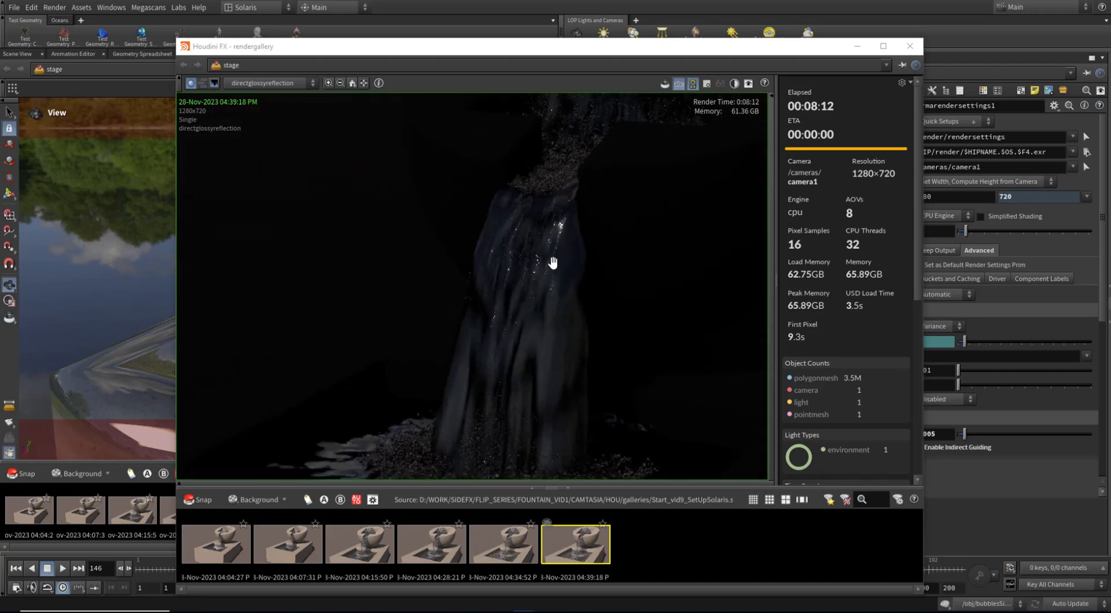
left_click_drag(727, 51, 615, 49)
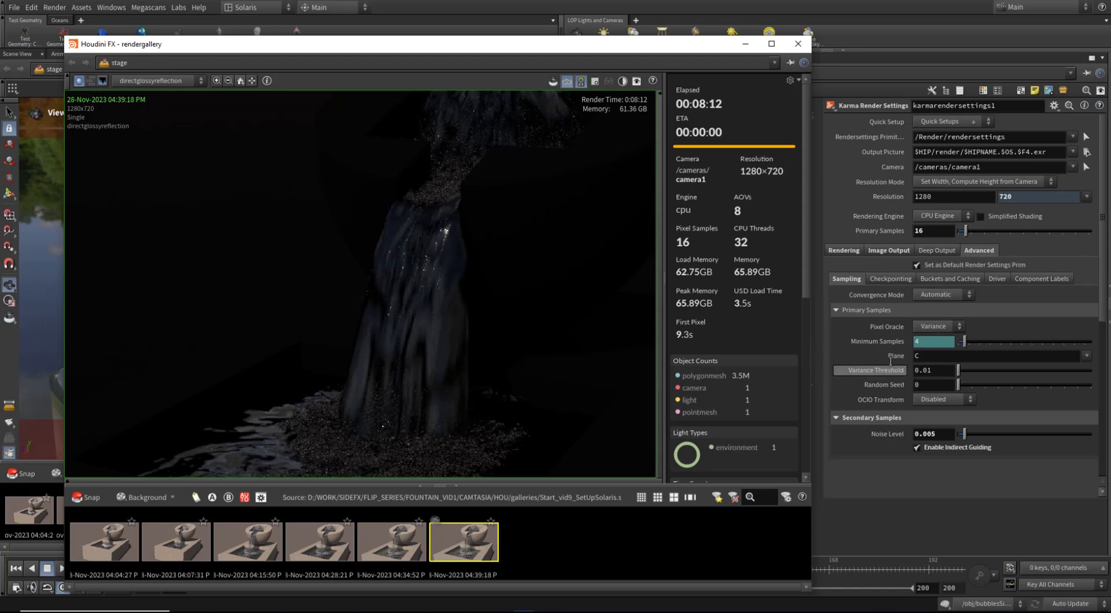
Inspect the indirectdiffuse and indirectglossyreflection planes, and return the gallery to the C plane.
left_click(164, 81)
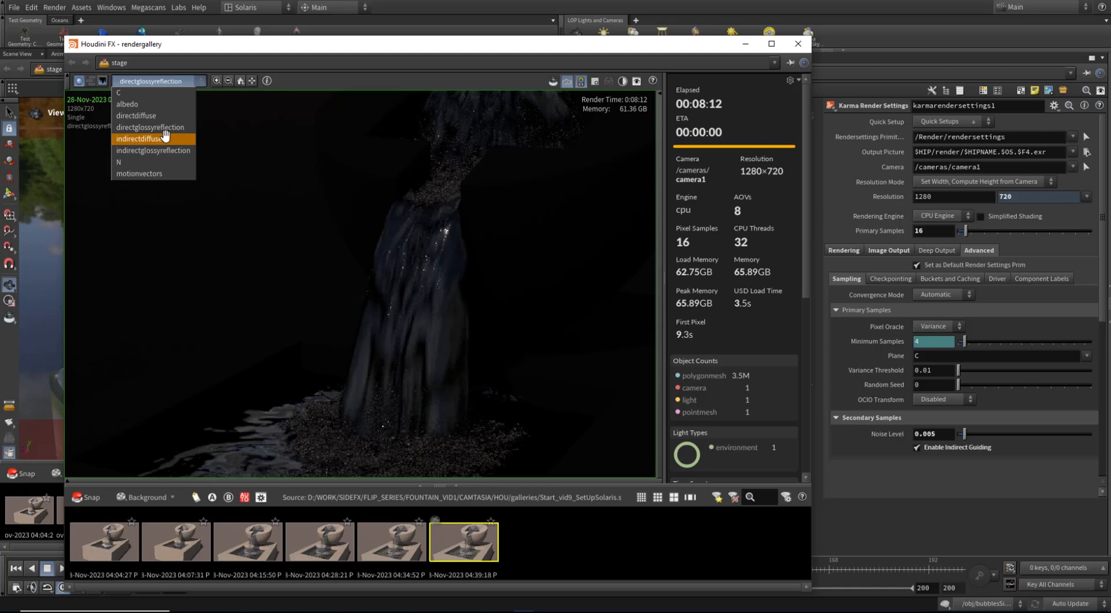
left_click(165, 138)
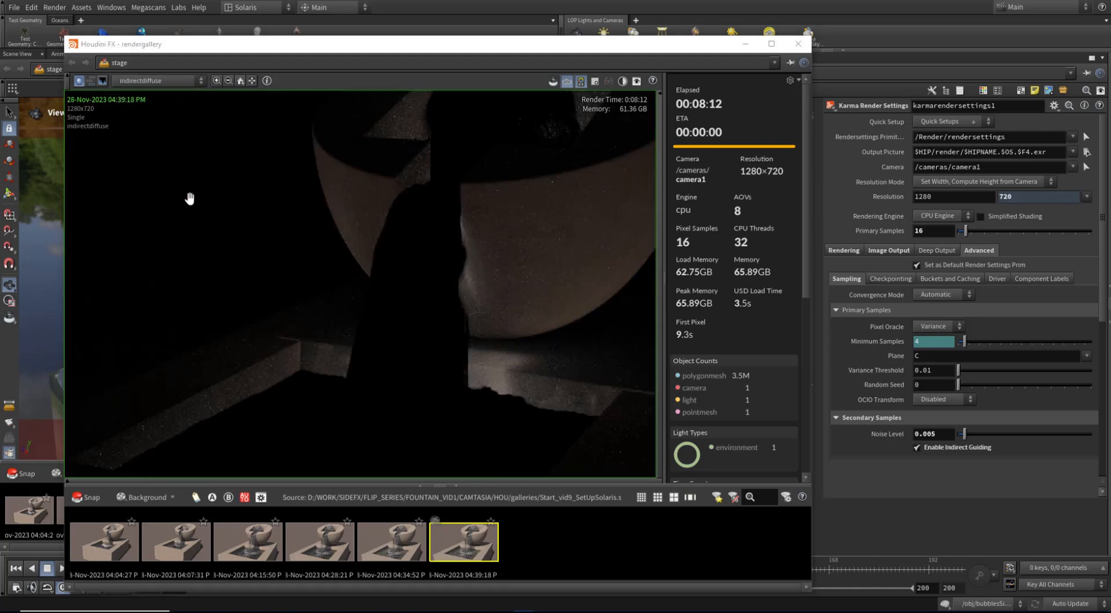
left_click(240, 382)
left_click(132, 80)
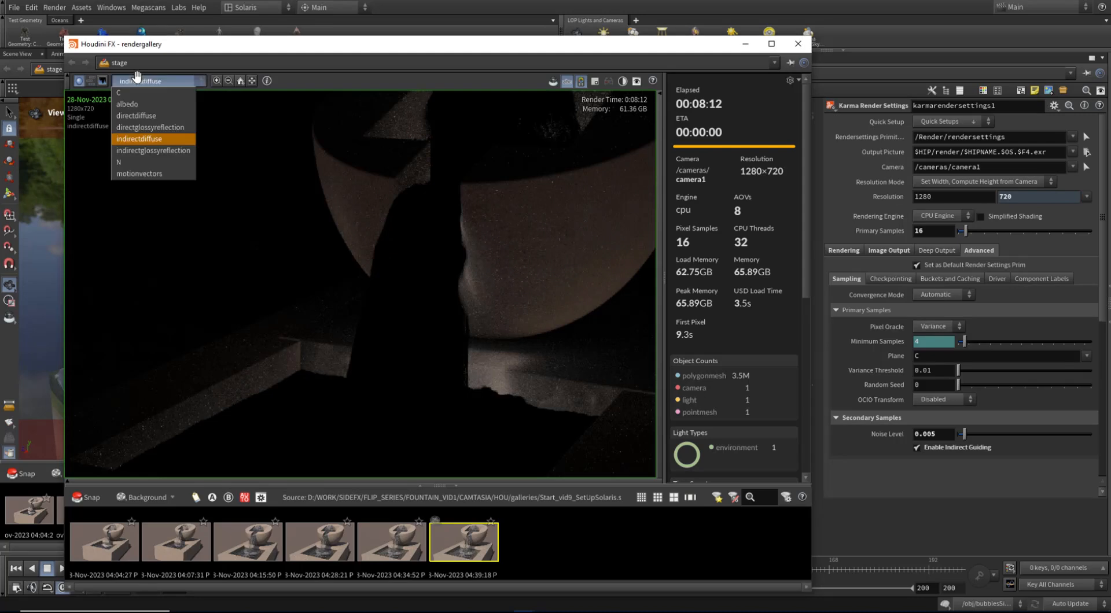
left_click(155, 146)
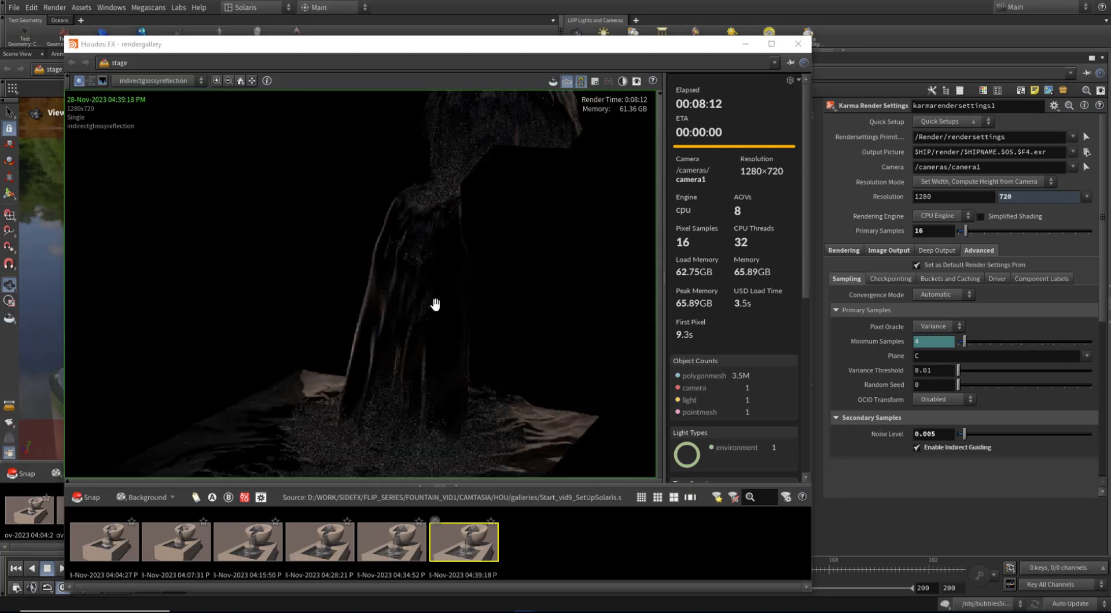
left_click(171, 80)
left_click(145, 88)
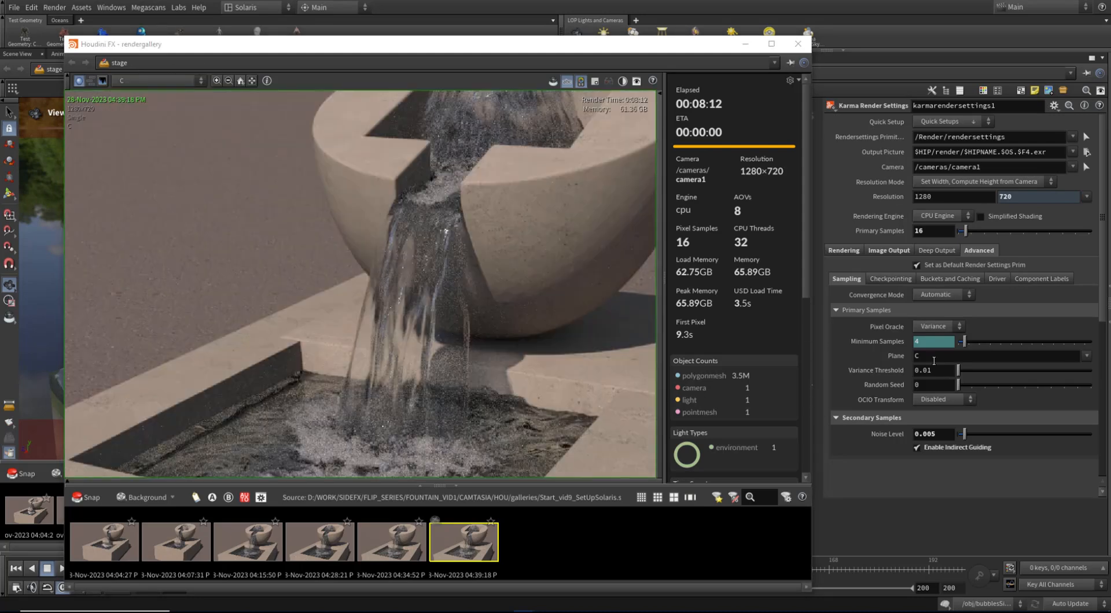
Review the primary samples and the indirect diffuse and reflection quality settings of karmarendersettings1.
double_click(932, 232)
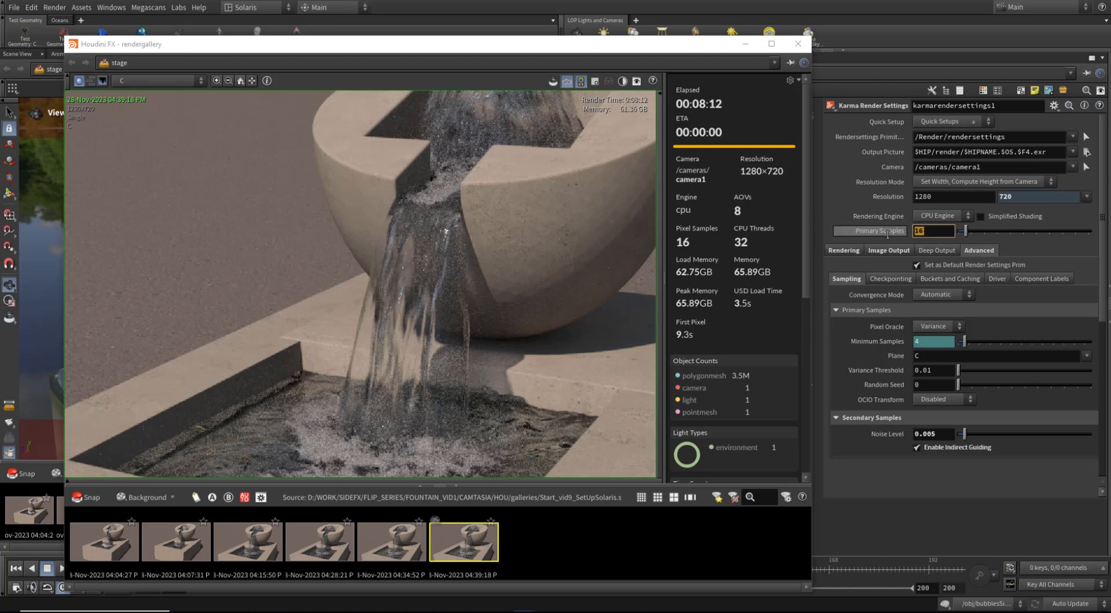
left_click(840, 250)
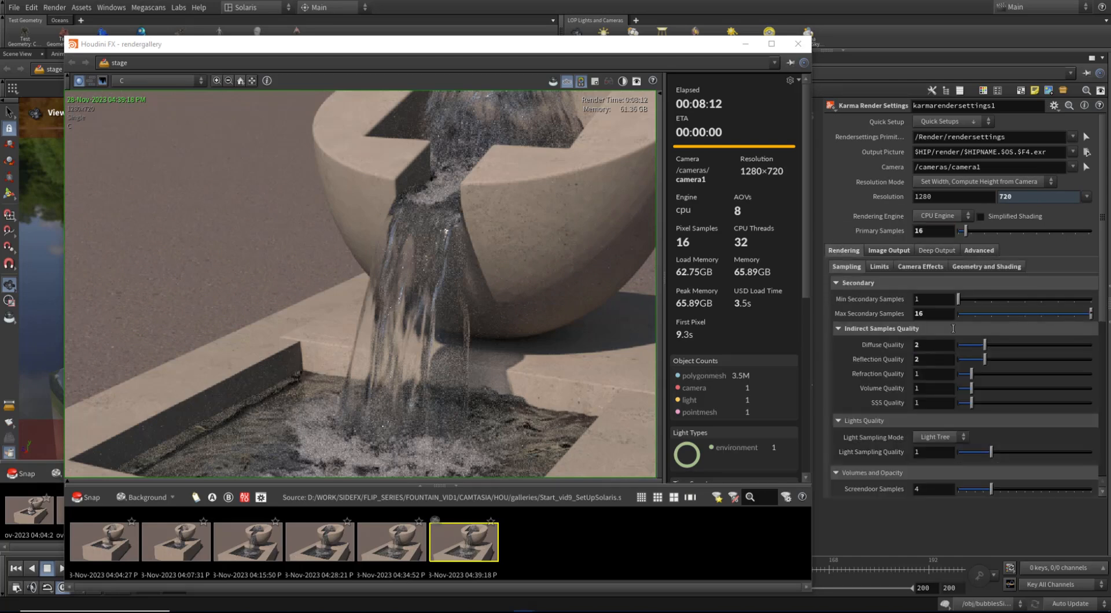
left_click(880, 348)
left_click(883, 361)
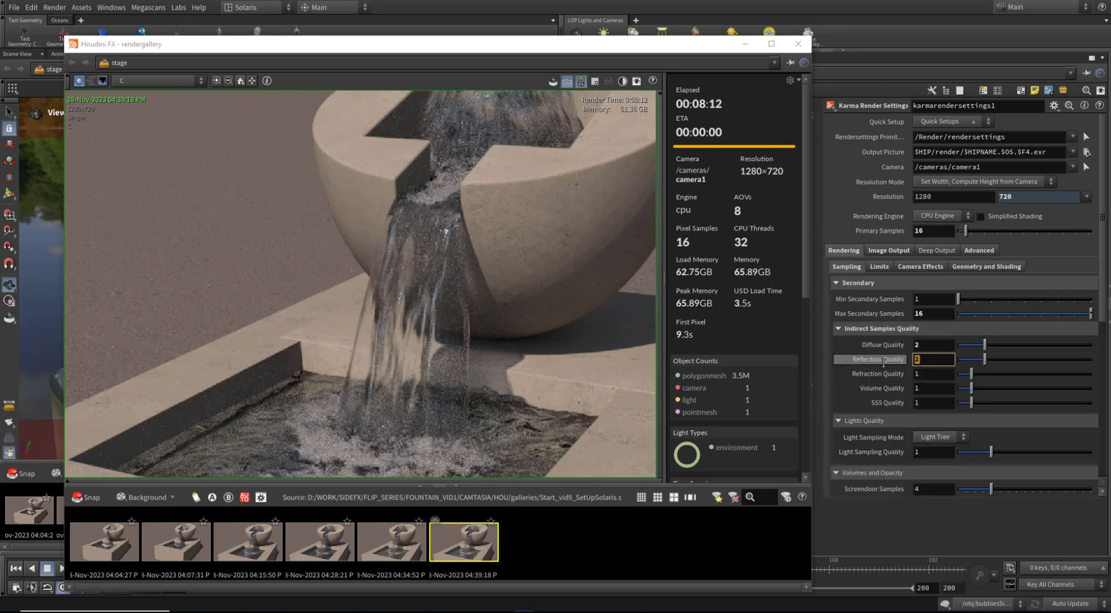
left_click(880, 231)
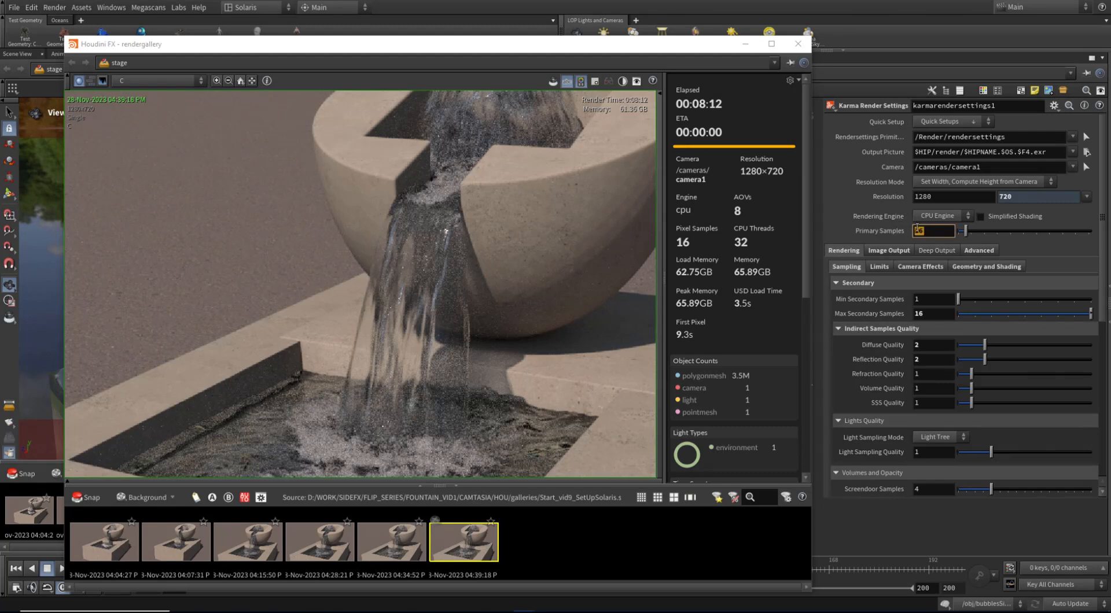
Minimize the render gallery window and save the scene file.
left_click(751, 45)
middle_click_drag(740, 256, 766, 273)
key("ctrl+s")
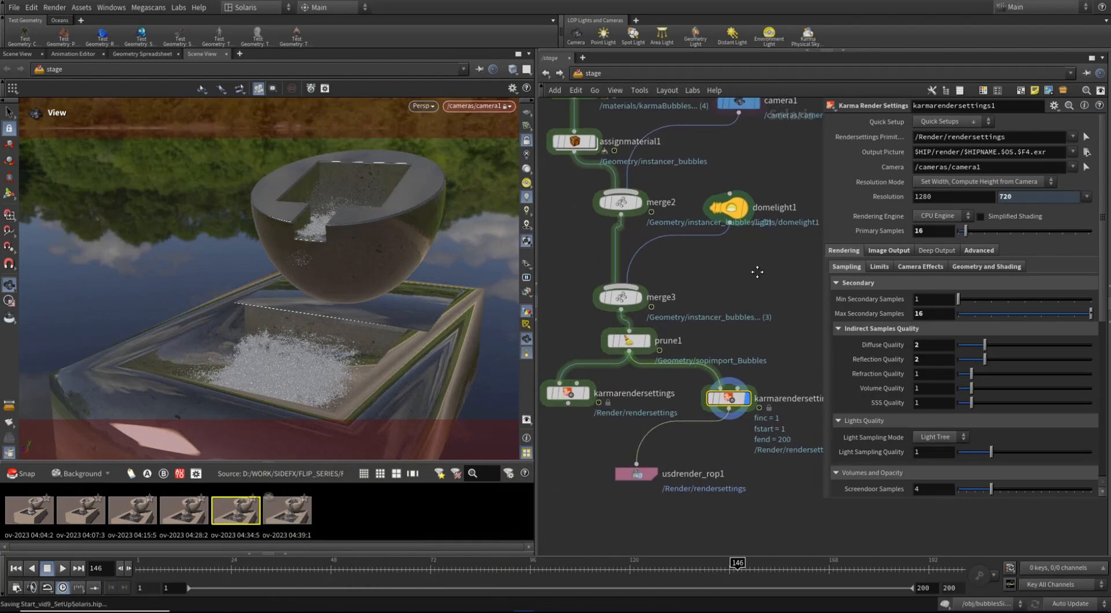
Switch to the Image desktop and widen the network and parameter area.
left_click(260, 6)
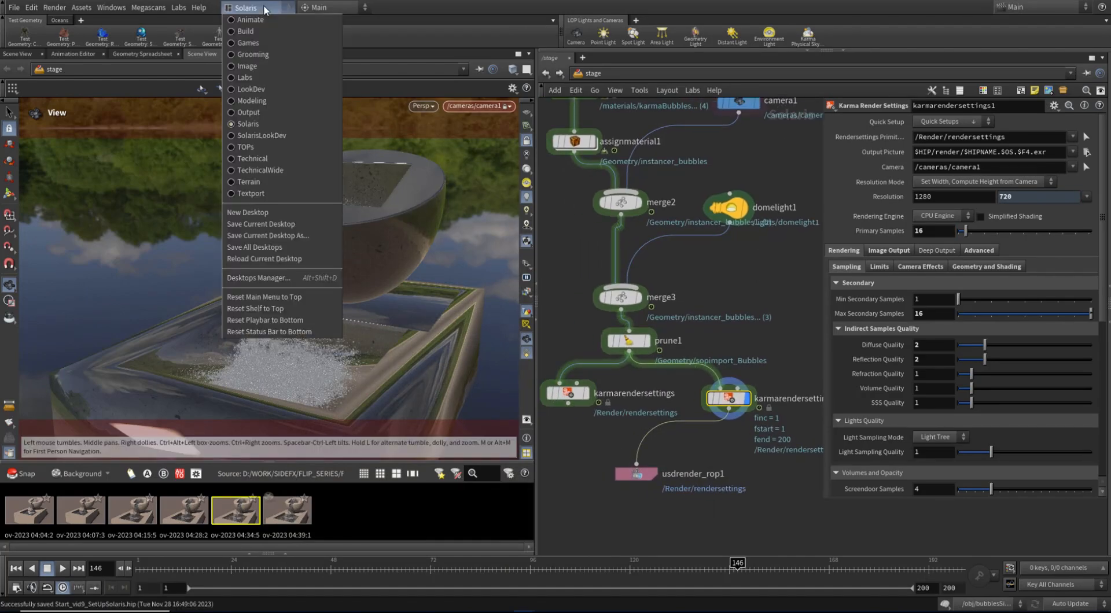
left_click(269, 65)
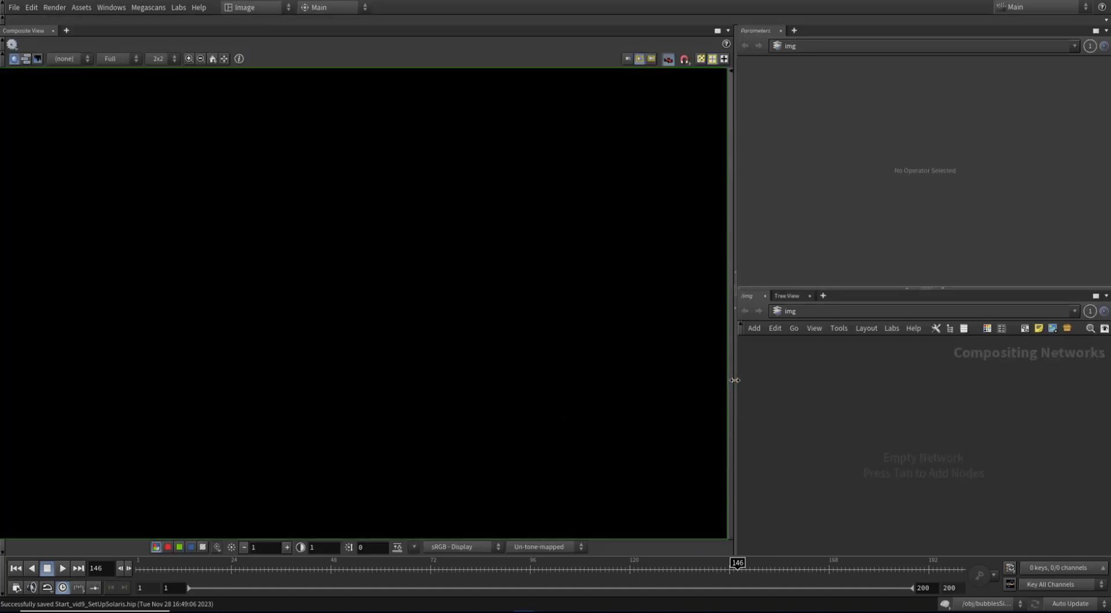
left_click_drag(730, 380, 611, 373)
Create an image network for compositing and go inside it.
key("Tab")
mouse_move(868, 438)
left_click(943, 438)
left_click(724, 394)
double_click(727, 395)
Add a File node that loads testFrame.0000.exr from $HIP/render and list its image planes.
key("Tab")
type("fil")
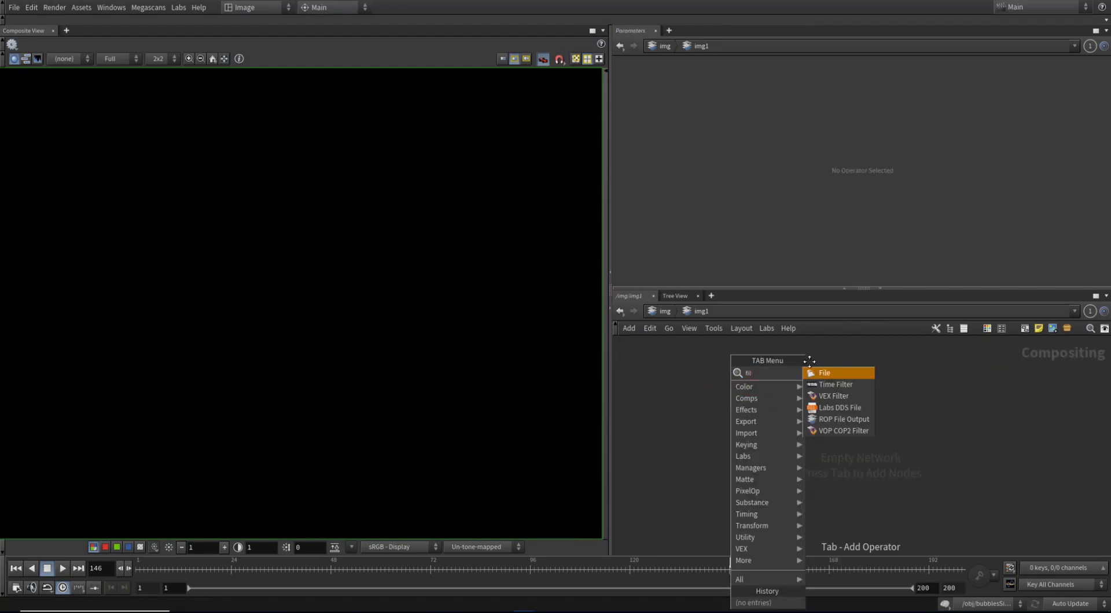
key("Return")
left_click(688, 412)
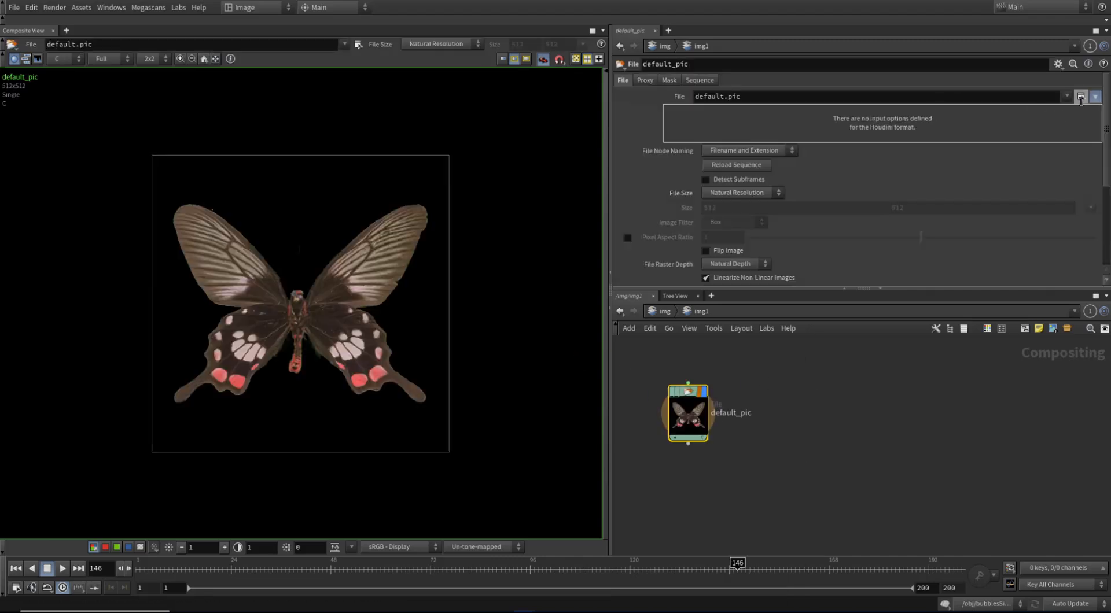
left_click(1081, 97)
left_click(867, 236)
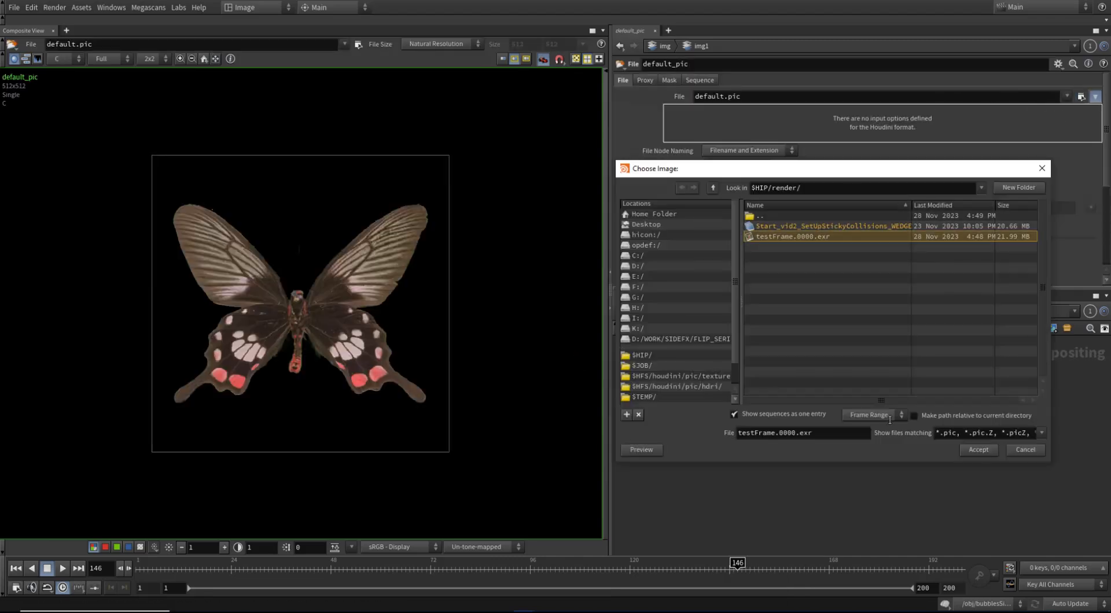
left_click(978, 448)
left_click(92, 58)
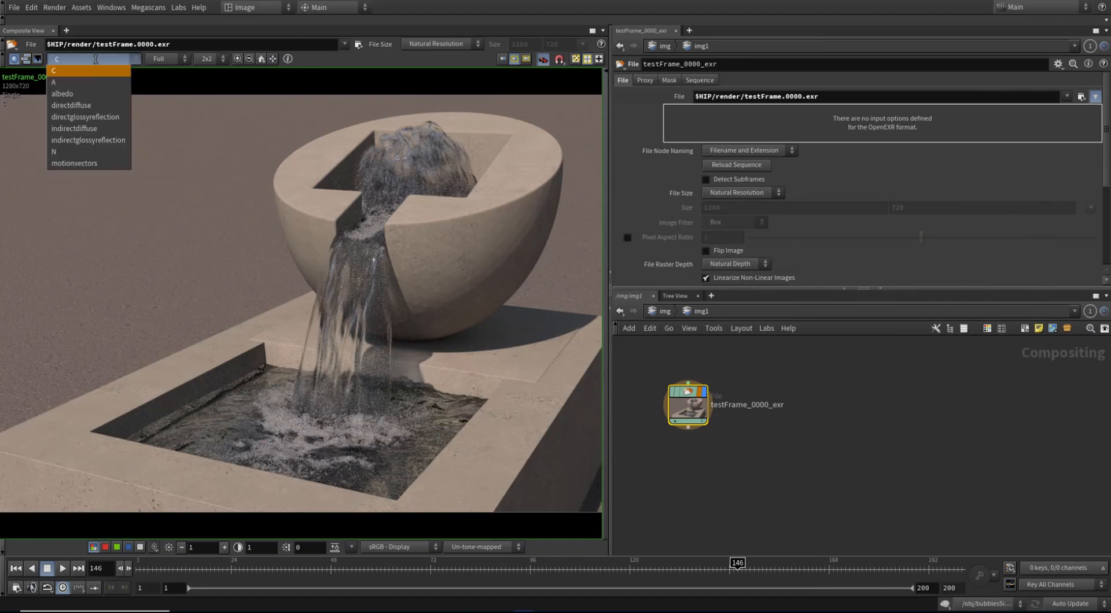
Collapse the separate parameter pane and show the node parameters inside the enlarged compositing network editor.
middle_click_drag(825, 420, 867, 412)
left_click(843, 287)
key("p")
scroll(722, 389, "up", 3)
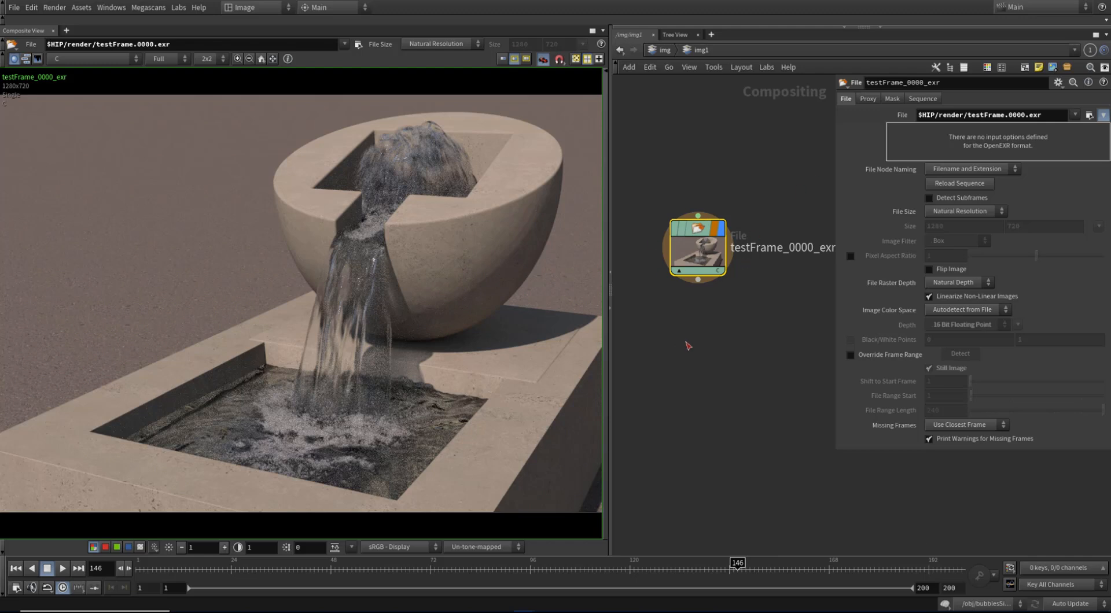
middle_click_drag(686, 344, 710, 387)
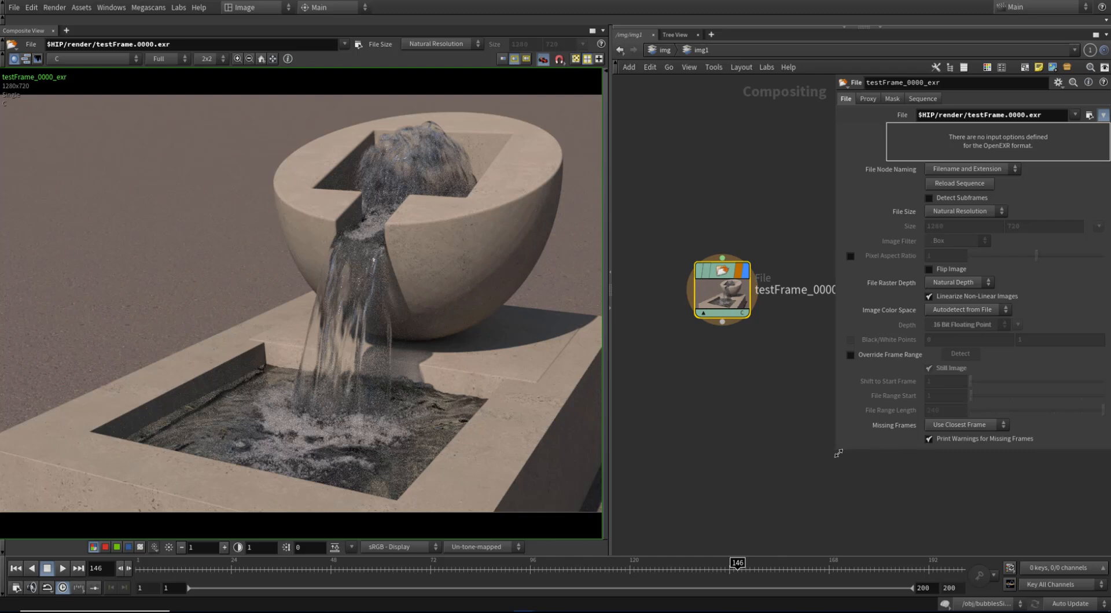
Add a Denoise AI node below the testFrame file node, connect the file node's output to it and display its result.
left_click_drag(838, 453, 866, 438)
key("Tab")
type("ai")
left_click(865, 372)
left_click(720, 370)
left_click_drag(717, 329, 716, 395)
left_click(760, 384)
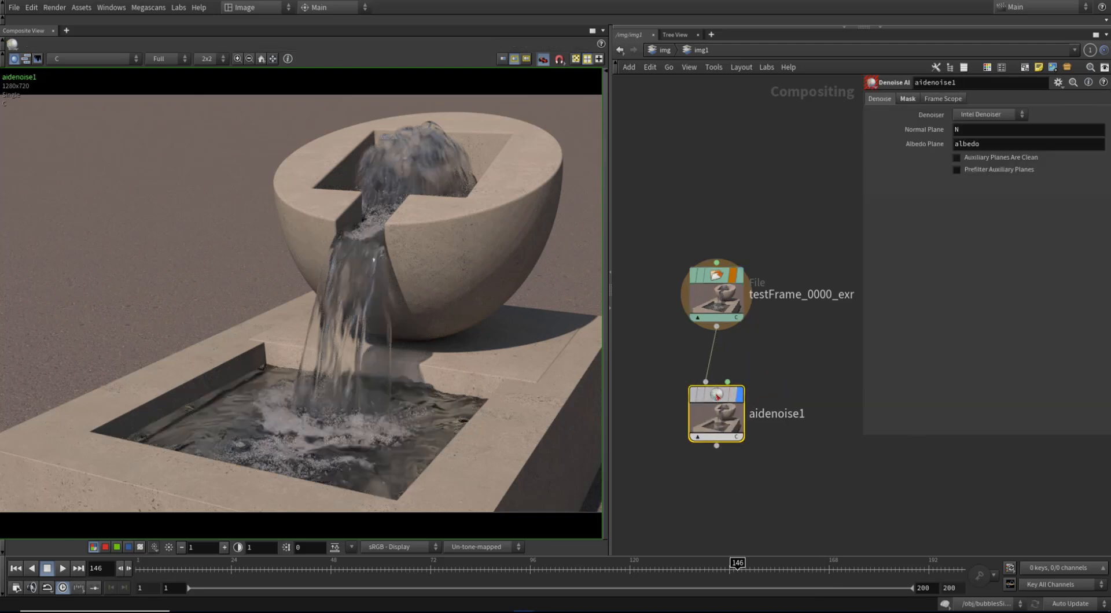
Set the display and render flags on the Denoise AI node and check its normal and albedo plane fields.
left_click_drag(863, 434, 824, 458)
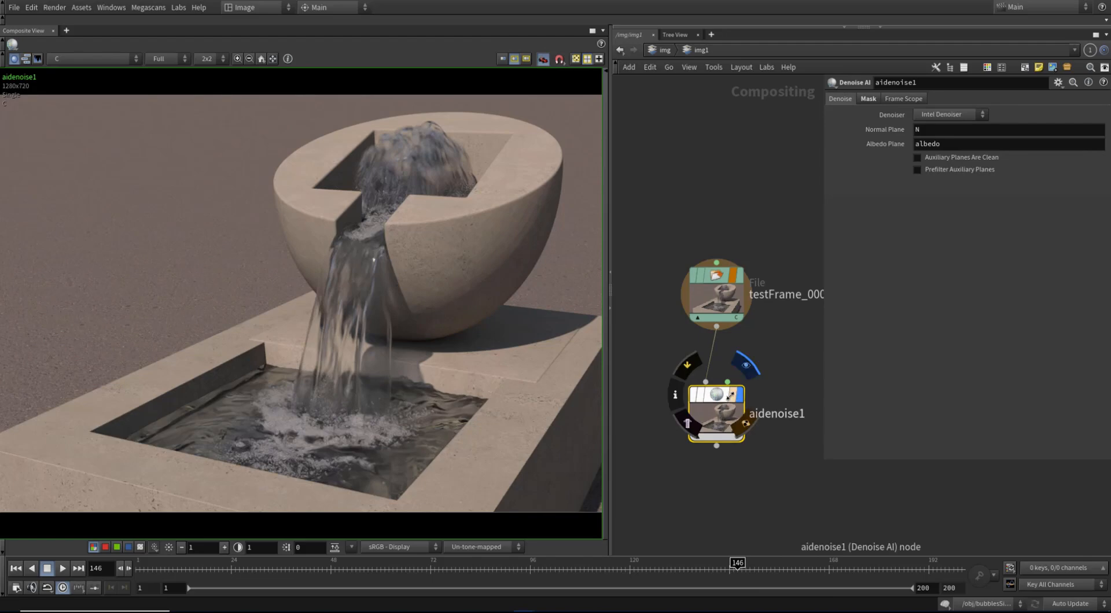
left_click(740, 396)
left_click(733, 396)
left_click(741, 396)
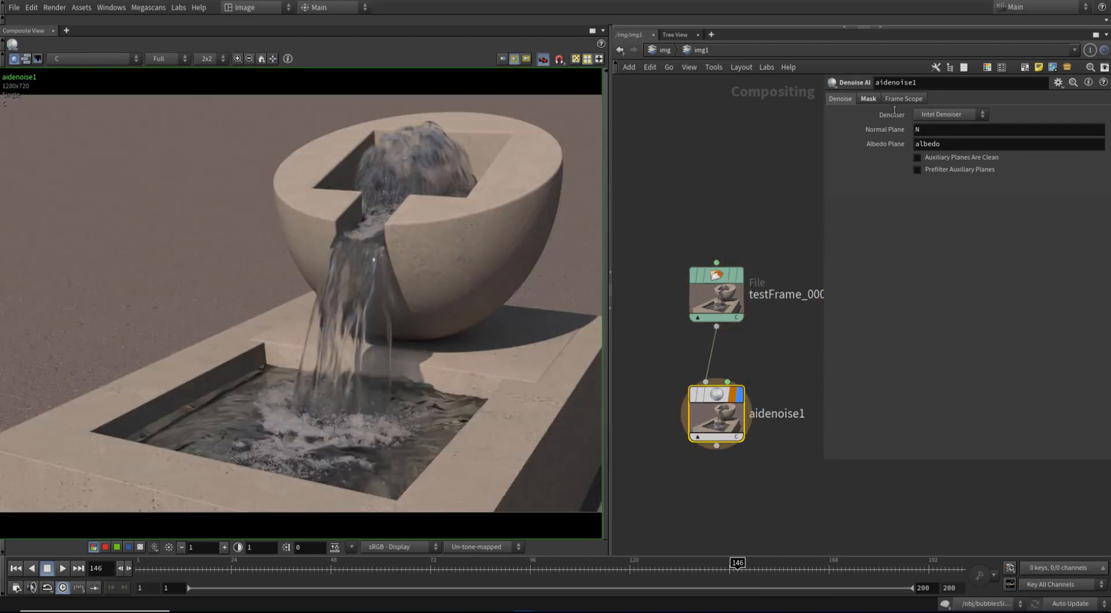
left_click_drag(940, 131, 891, 146)
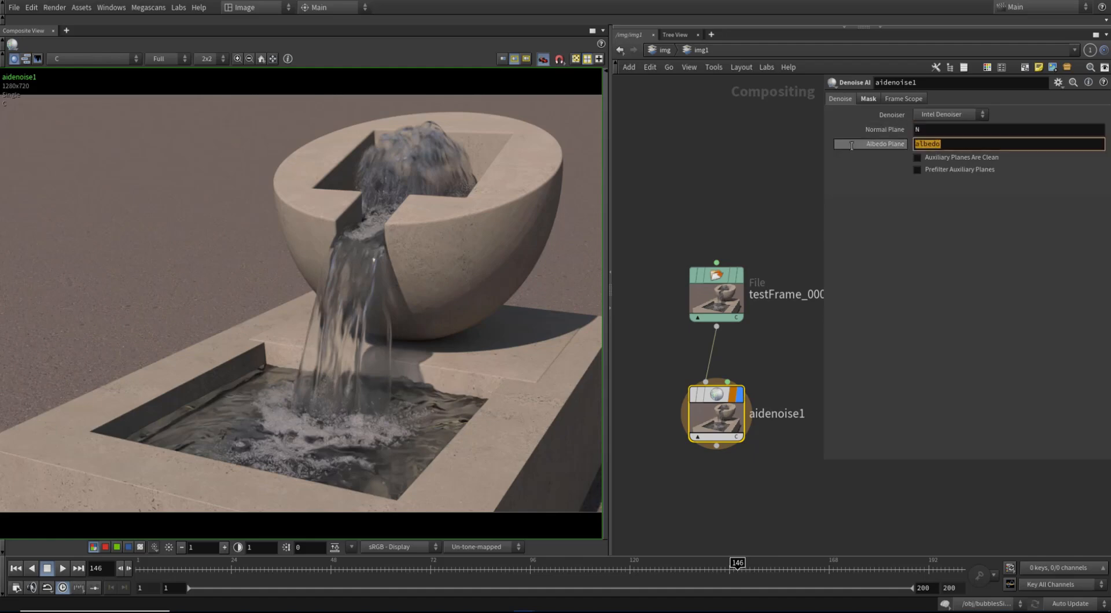
Switch the aidenoise1 node's denoiser to Optix 7 Denoiser and check its motion vectors plane field.
left_click(944, 113)
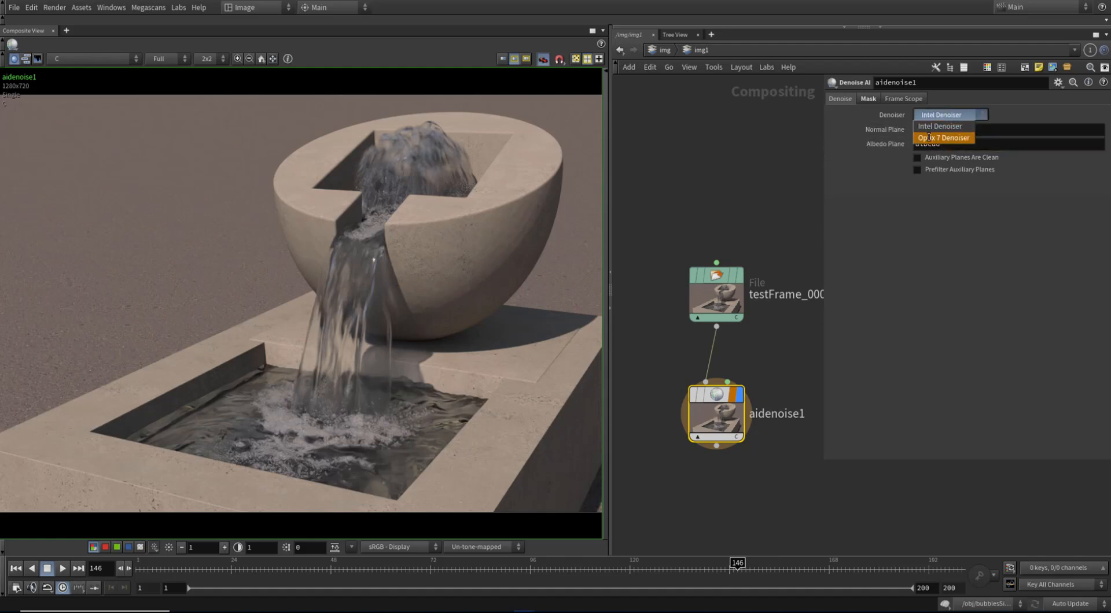
left_click(942, 137)
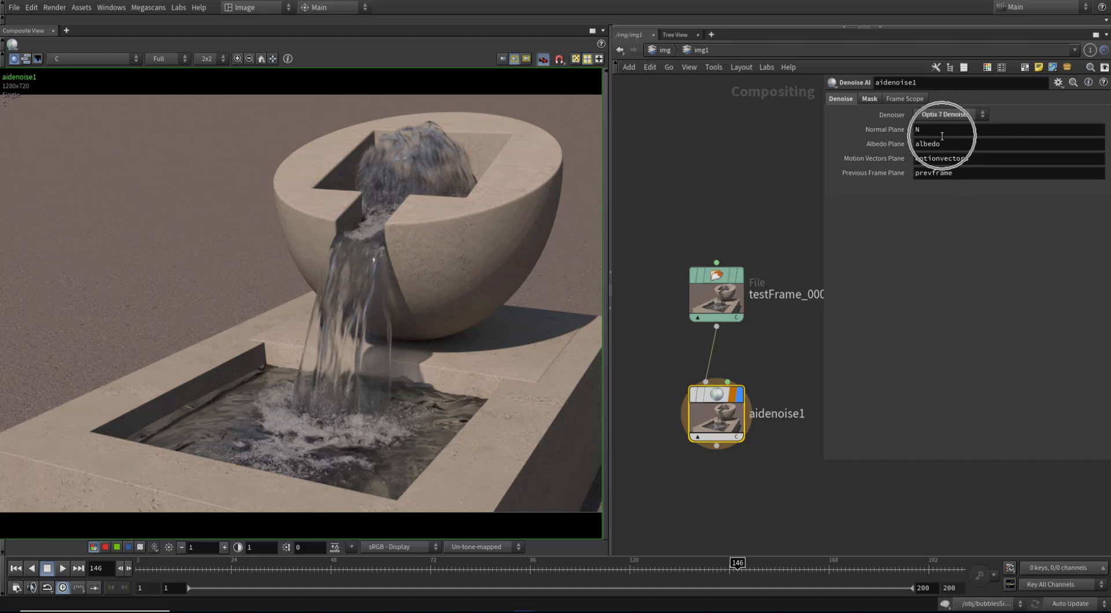
left_click_drag(984, 158, 819, 158)
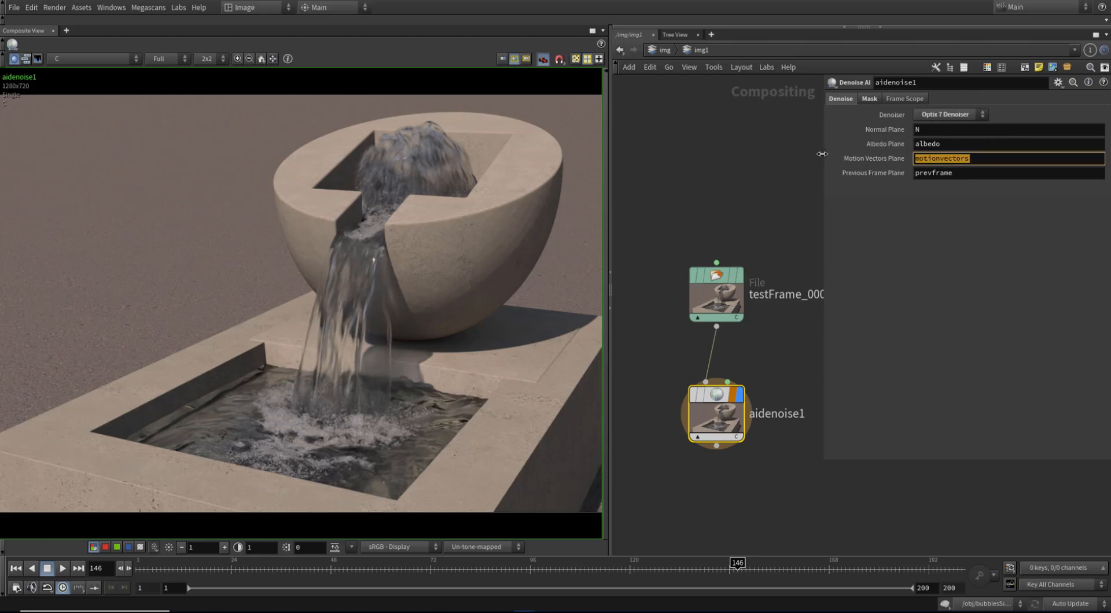
View the motionvectors plane of the denoised image, then return the composite view to the C plane.
left_click(93, 59)
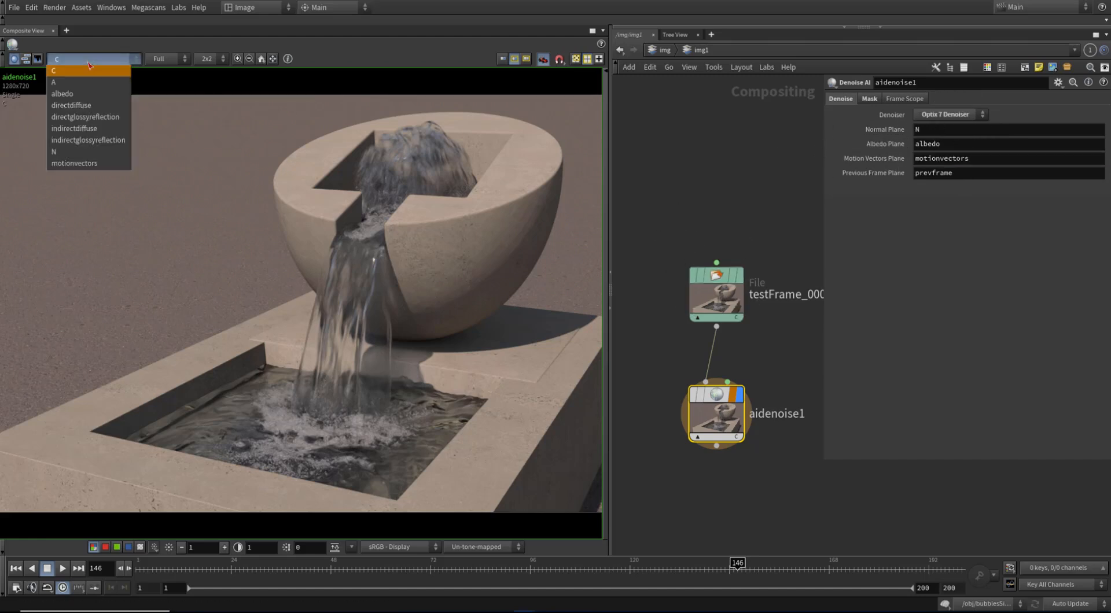
left_click(107, 163)
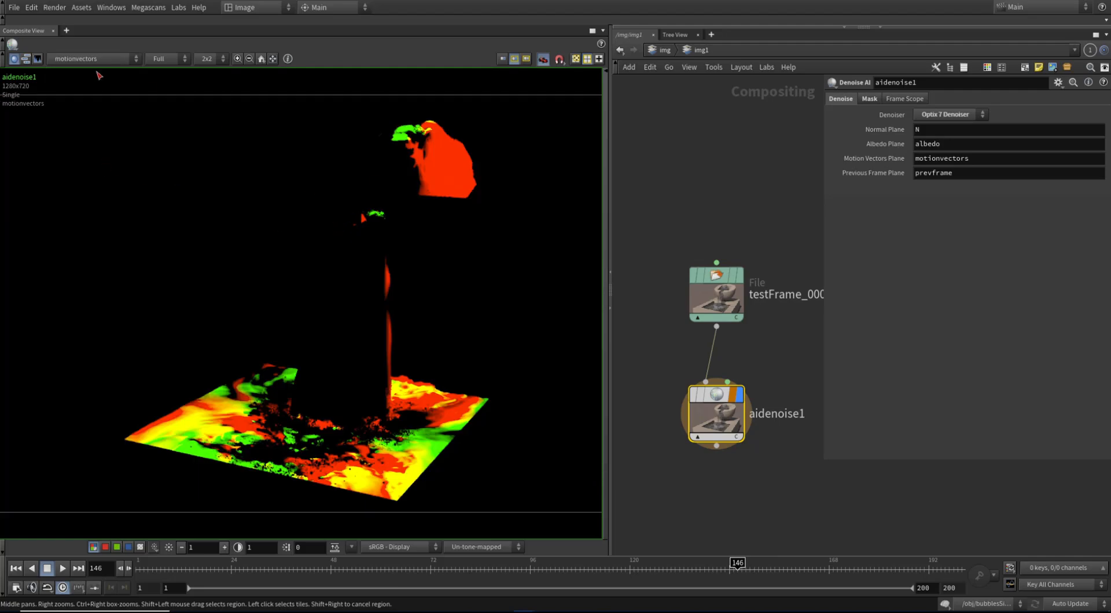
left_click(92, 59)
left_click(95, 68)
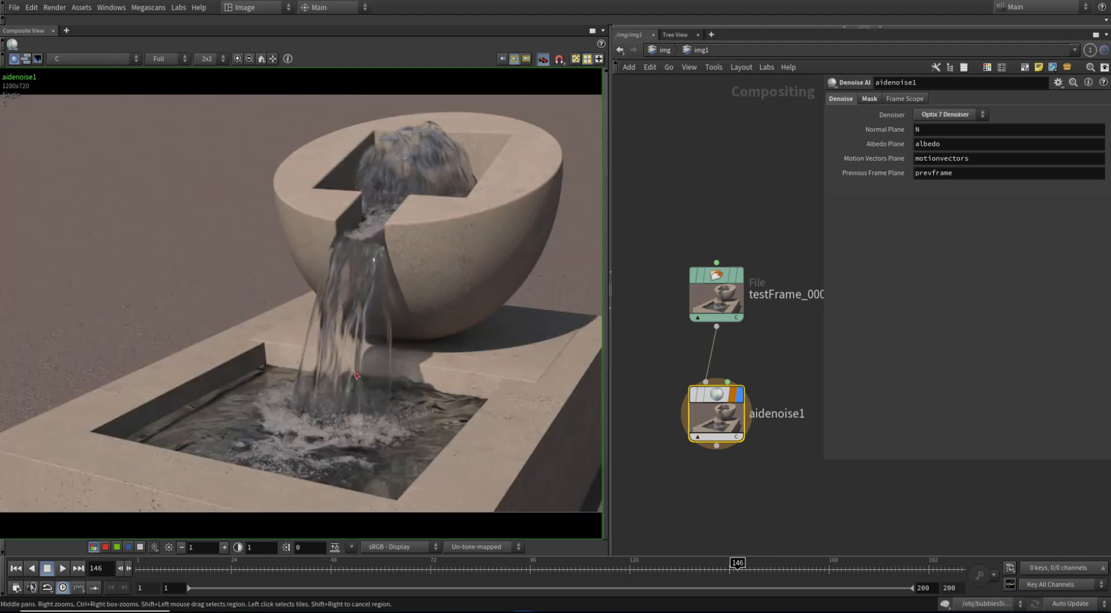
Toggle the bypass on aidenoise1 repeatedly to compare the falling water and pool with and without denoising.
scroll(325, 367, "up", 2)
middle_click_drag(393, 357, 398, 326)
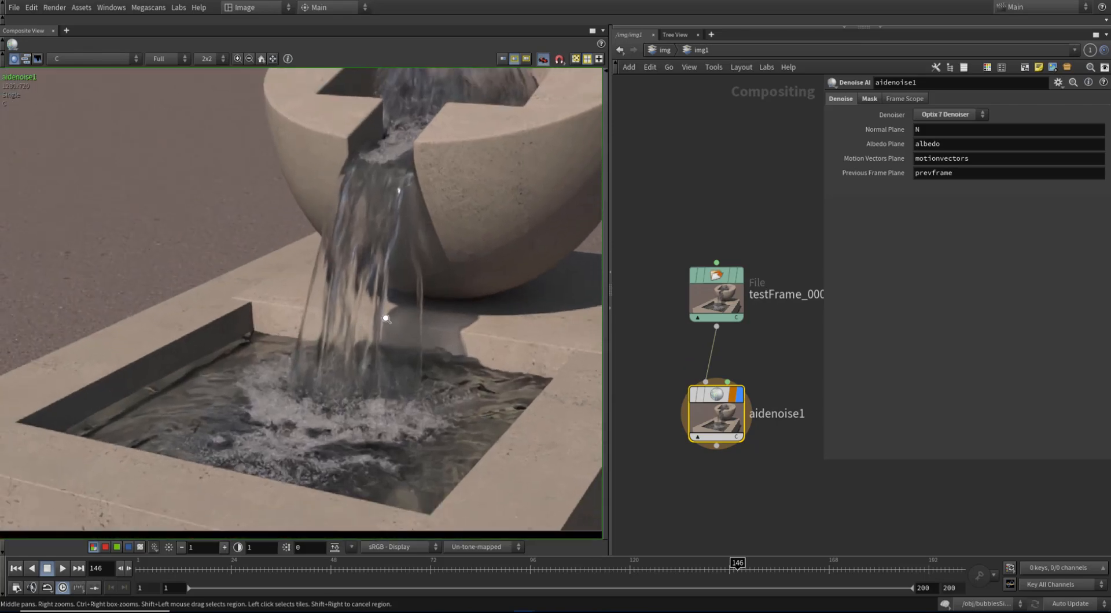
scroll(400, 295, "down", 1)
mouse_move(716, 408)
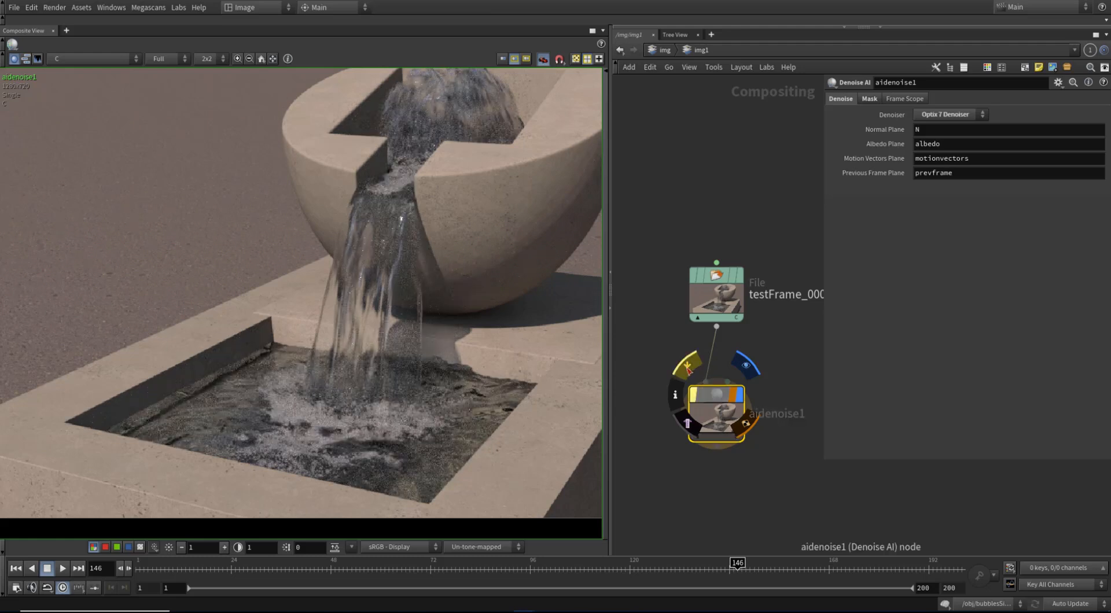
left_click(688, 370)
left_click(688, 369)
left_click(689, 371)
left_click(689, 370)
left_click(688, 370)
left_click(688, 371)
left_click(689, 371)
scroll(689, 370, "down", 2)
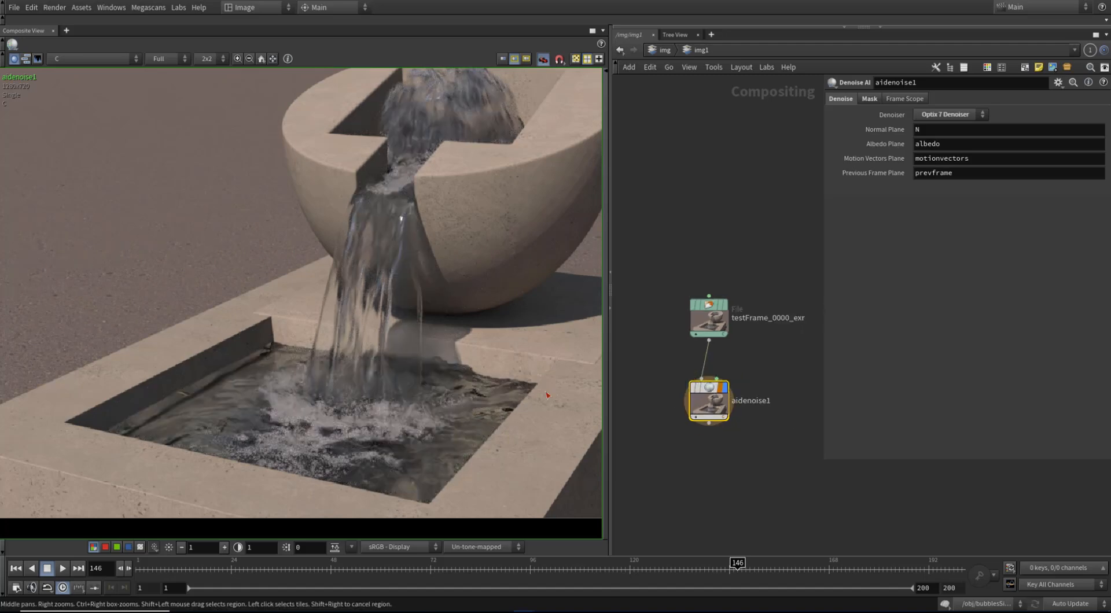
Switch to the Solaris desktop and take the network editor from the compositing network to the stage network.
left_click(704, 318)
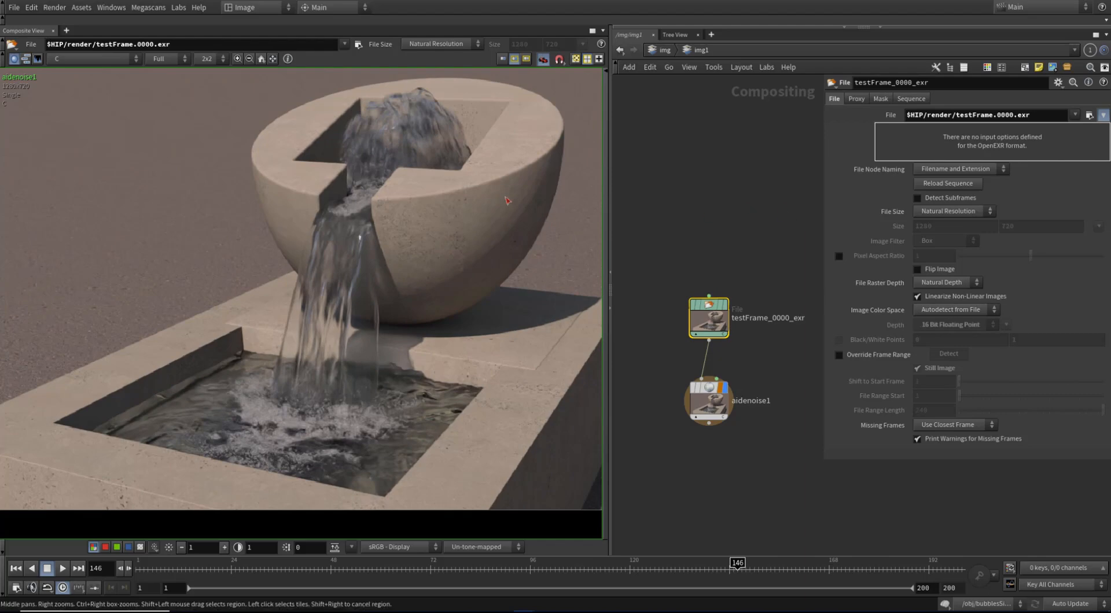
middle_click_drag(714, 105, 715, 106)
left_click(262, 6)
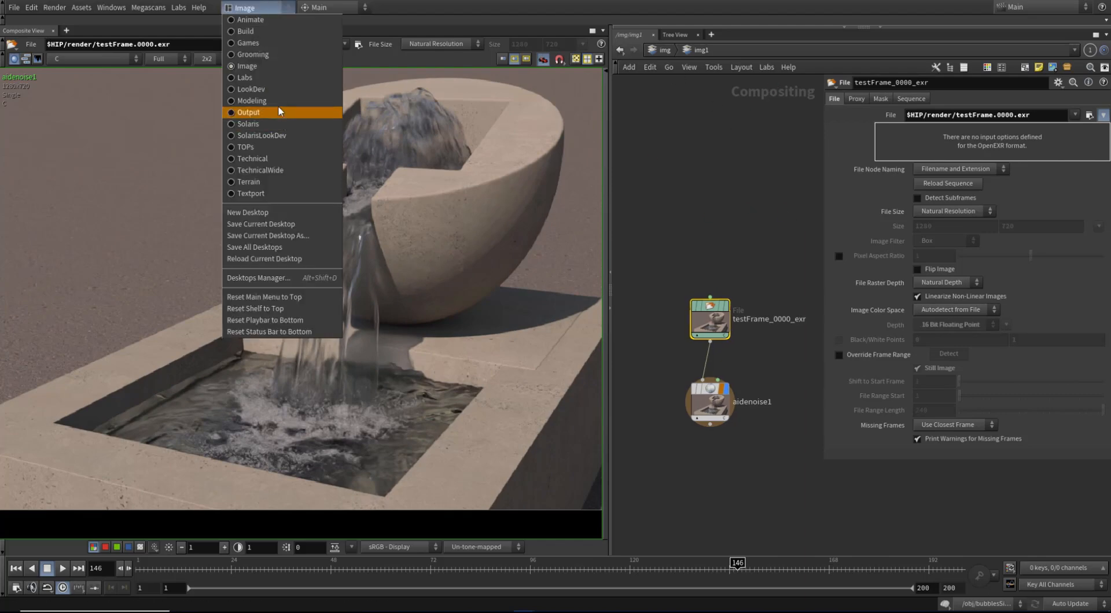
left_click(249, 123)
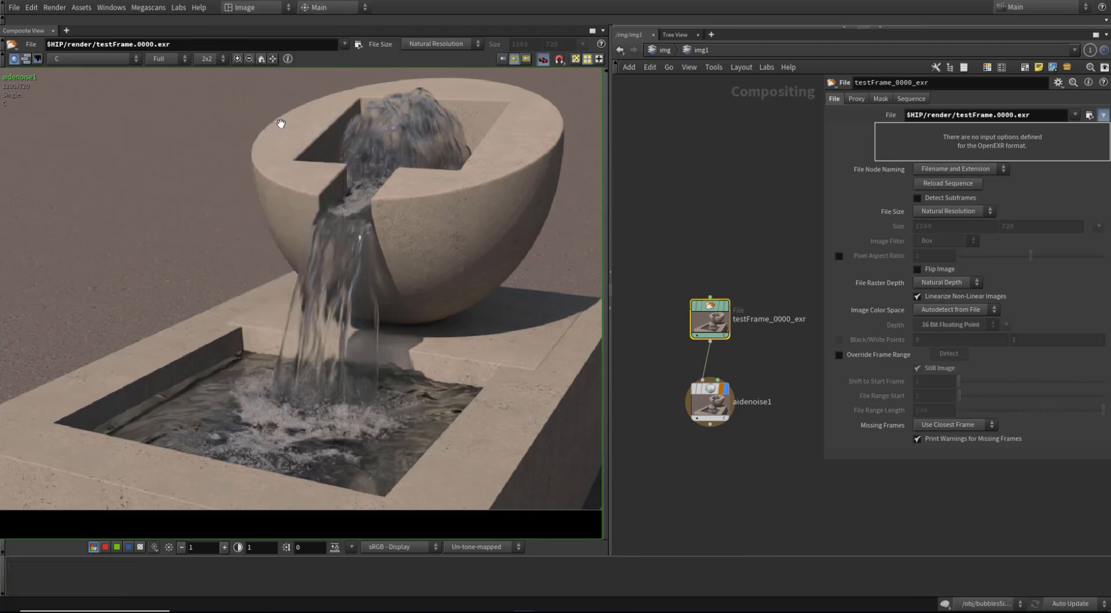
middle_click_drag(706, 309, 547, 292)
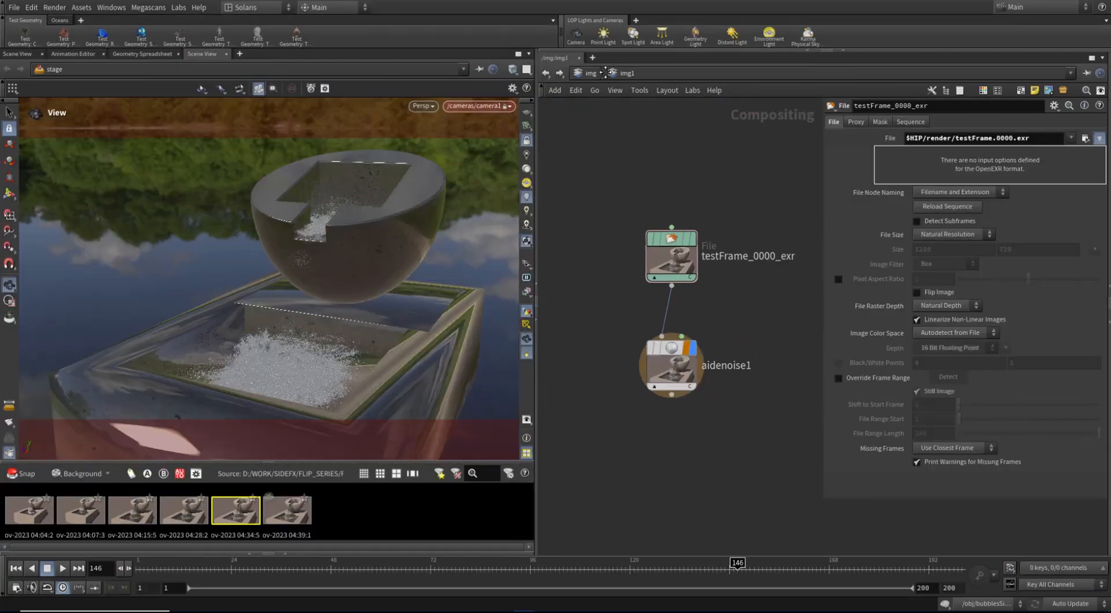
left_click(590, 74)
left_click(590, 73)
left_click(618, 163)
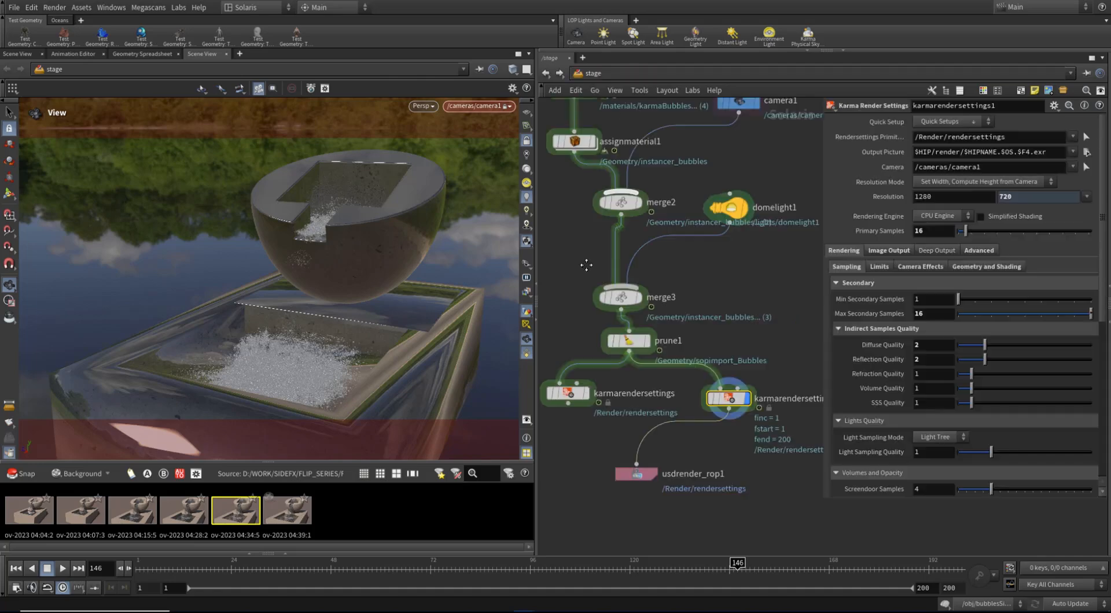
Open the render gallery in its own window, compare the 04:34:52 PM and 04:39:18 PM renders and select the 04:34:52 PM one.
left_click(290, 514)
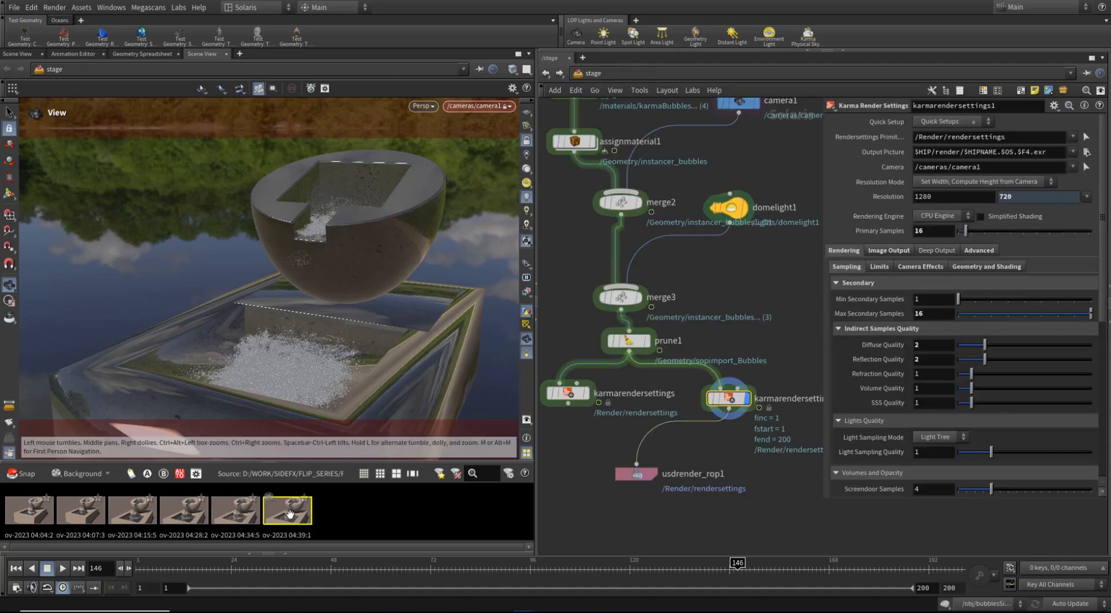
left_click(252, 514)
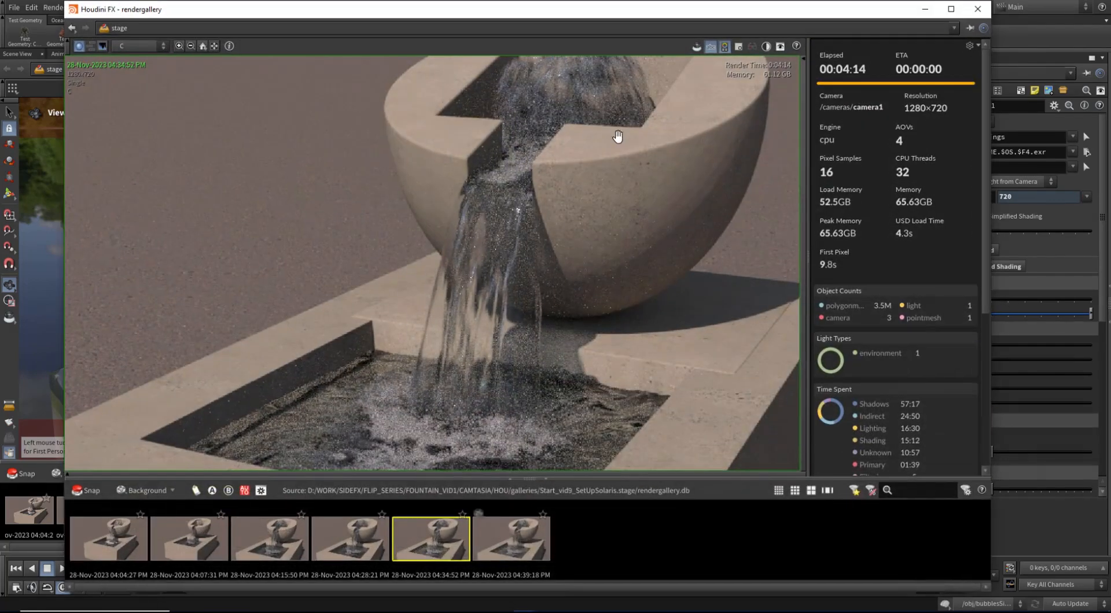
left_click(525, 539)
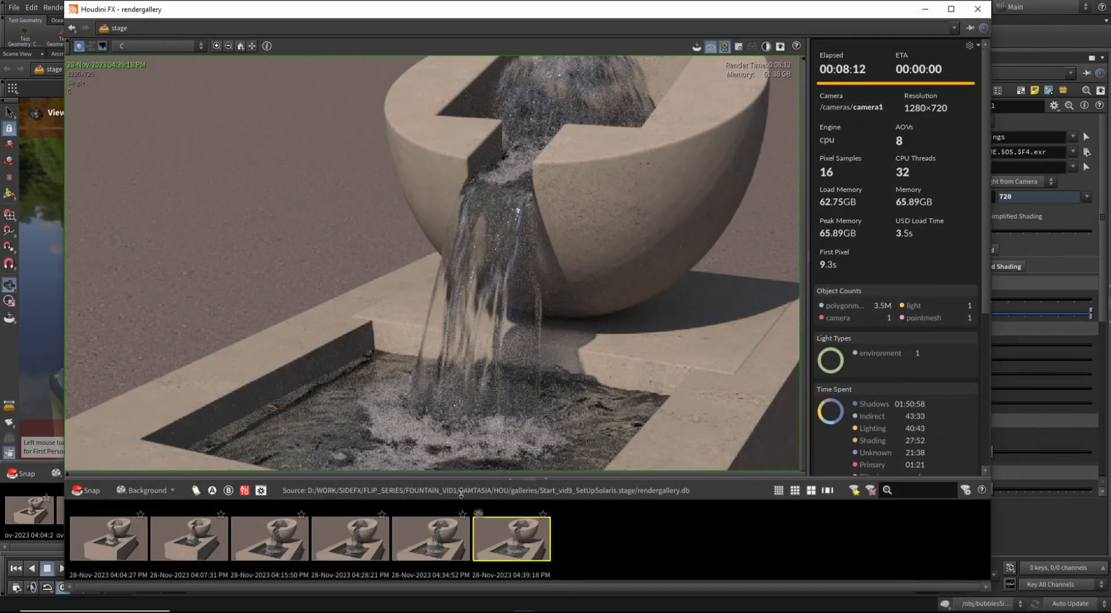
left_click(438, 537)
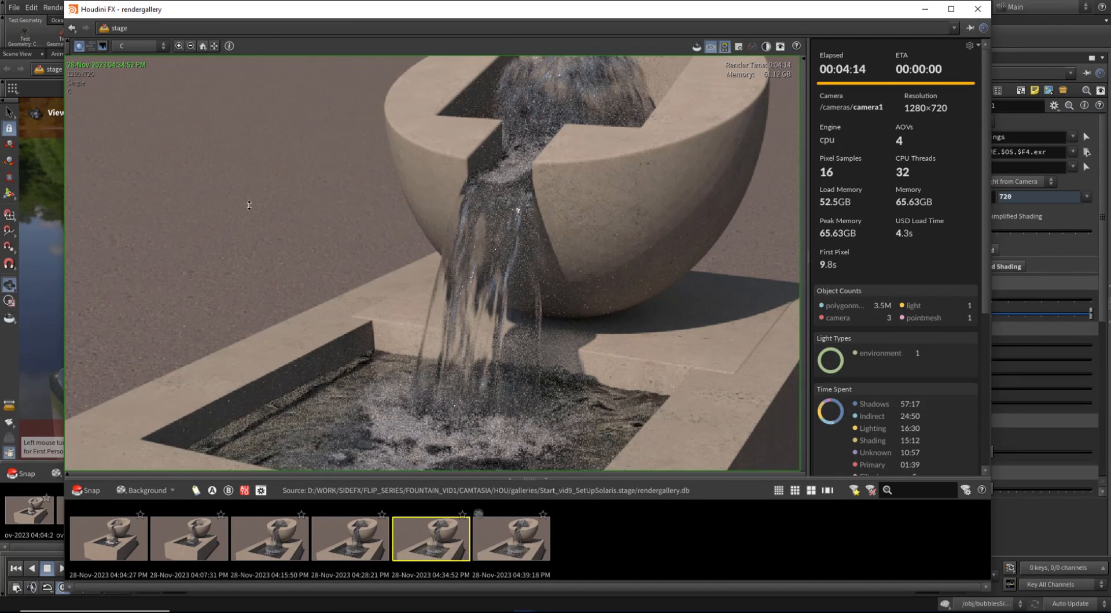
Save the selected gallery render as $HIP/render/testFrame4.$F4.exr.
right_click(242, 97)
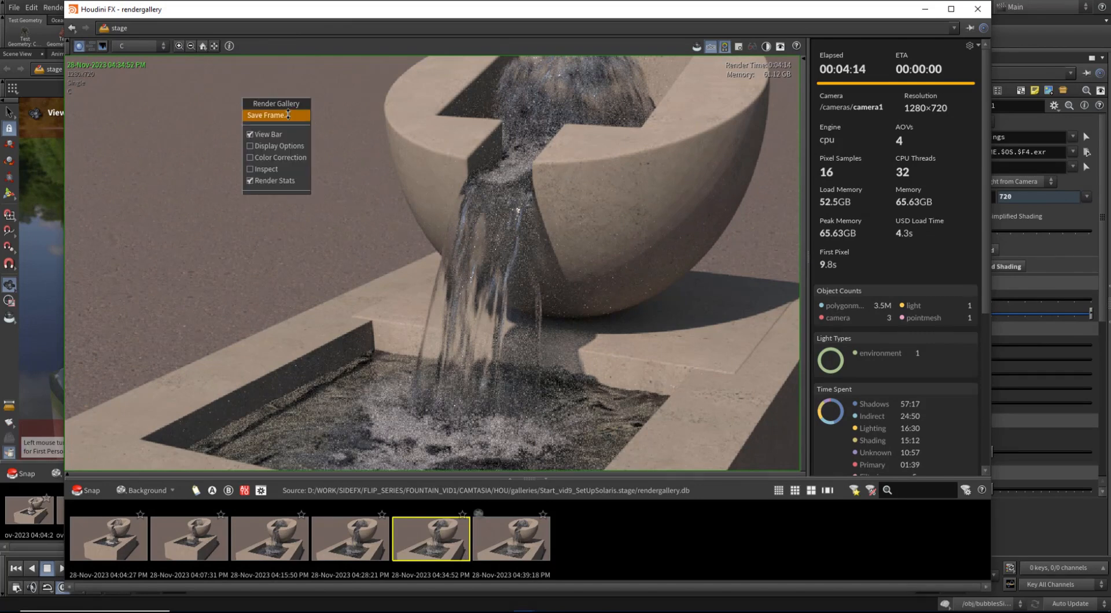
left_click(292, 112)
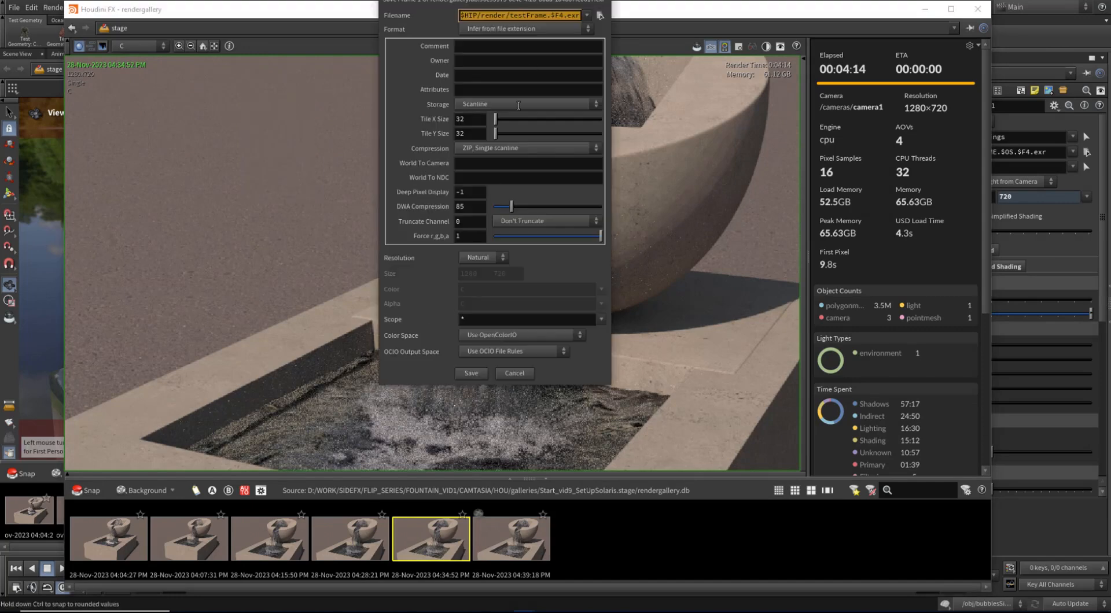
left_click(547, 15)
type("4")
left_click(471, 373)
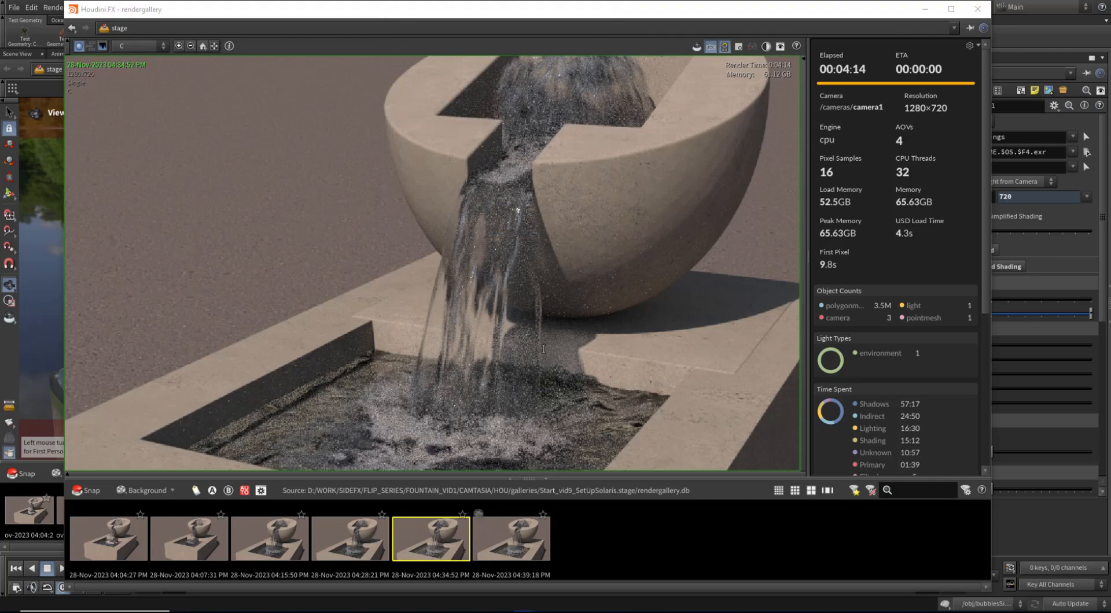
Dismiss the render gallery window and switch back to the Image desktop.
left_click(931, 8)
left_click(242, 8)
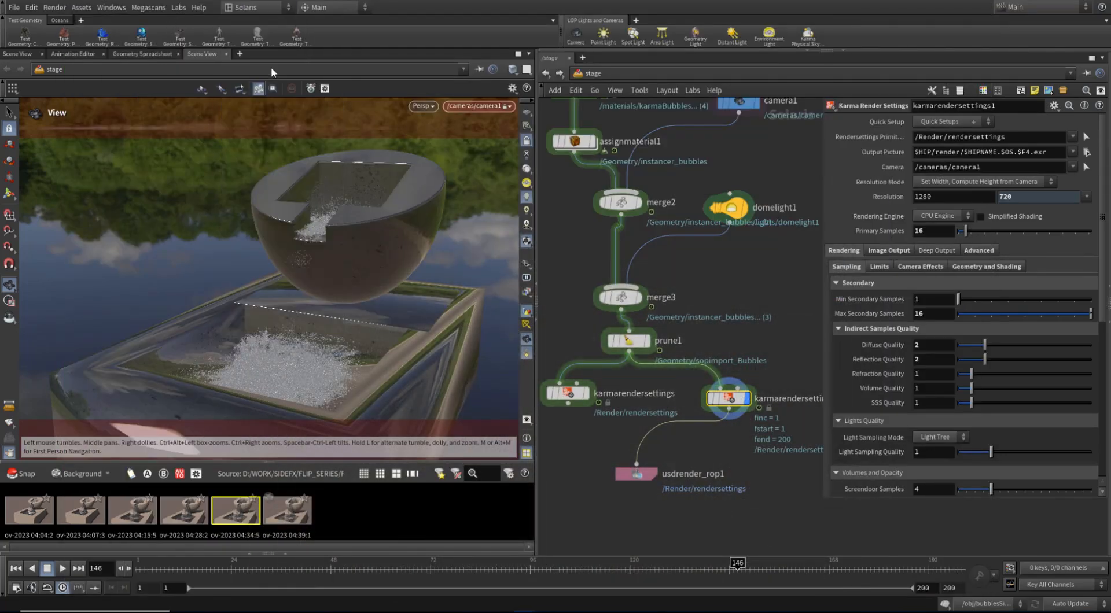
left_click(271, 66)
Duplicate the connected File and Denoise AI nodes beside the originals and load testFrame4.0000.exr into the copied File node.
middle_click_drag(780, 253, 722, 258)
left_click_drag(743, 255, 624, 480)
left_click_drag(638, 402, 759, 401, "alt")
left_click(774, 324)
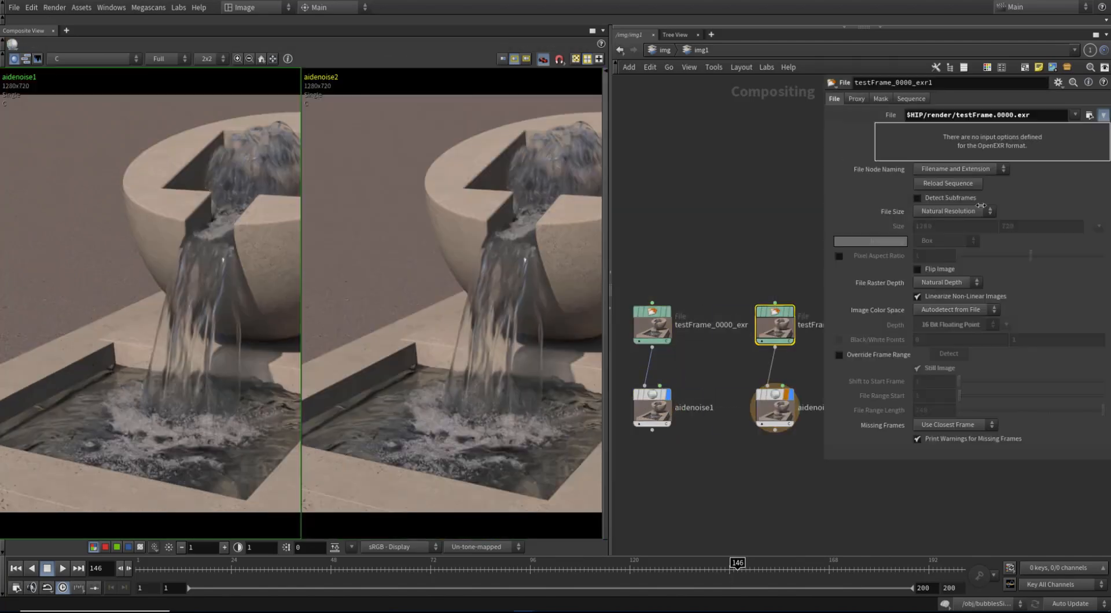
left_click(1090, 115)
double_click(775, 246)
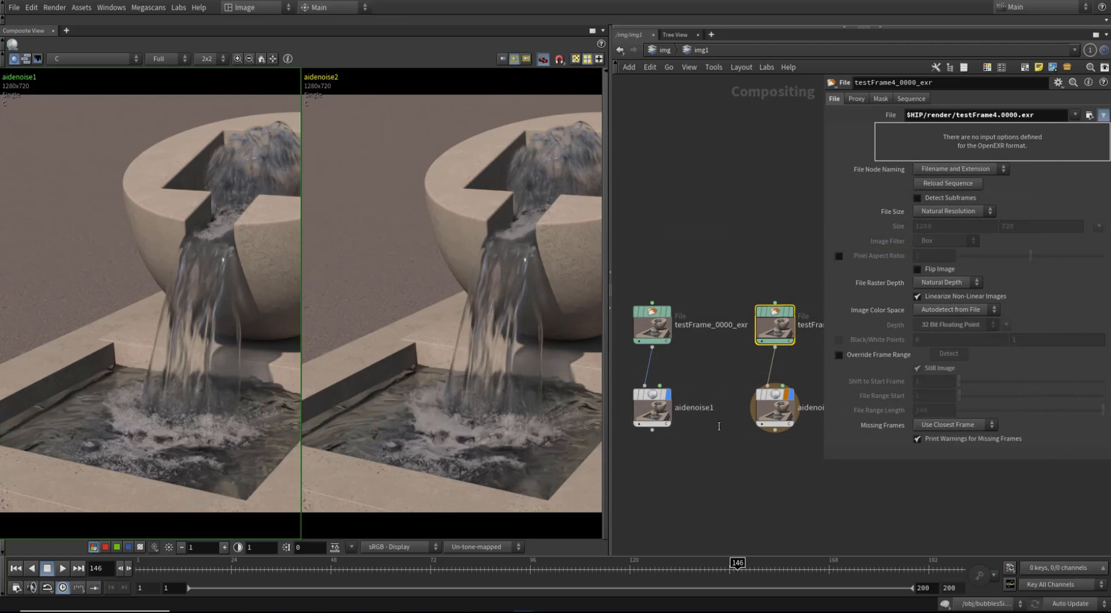
Compare the water and foam detail of aidenoise1 and aidenoise2 closely in the side-by-side views.
scroll(445, 427, "up", 2)
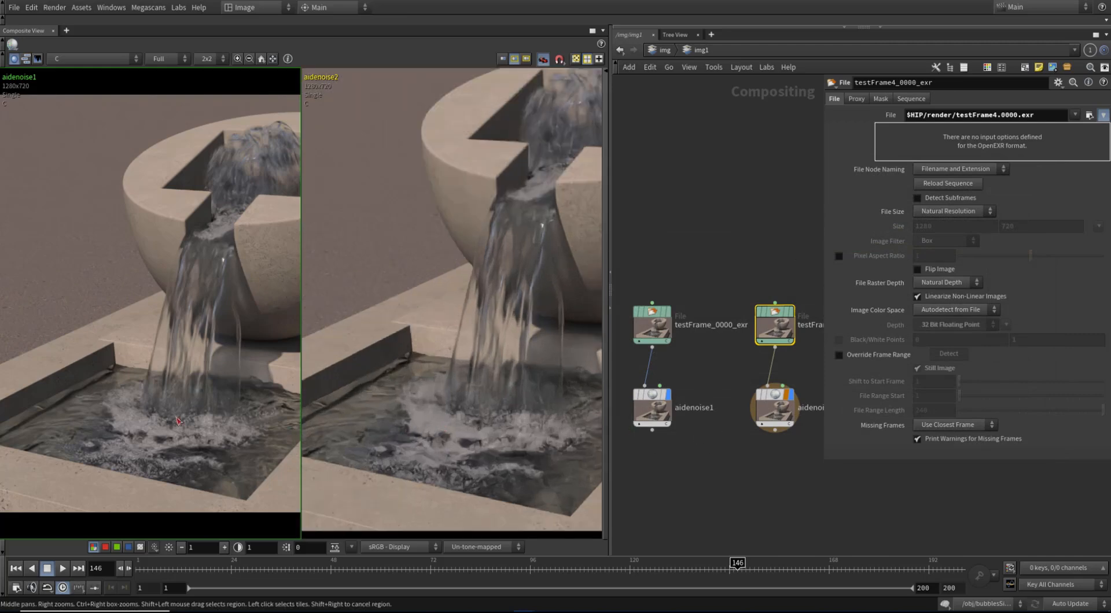
scroll(189, 448, "up", 4)
scroll(480, 438, "up", 1)
scroll(457, 431, "up", 2)
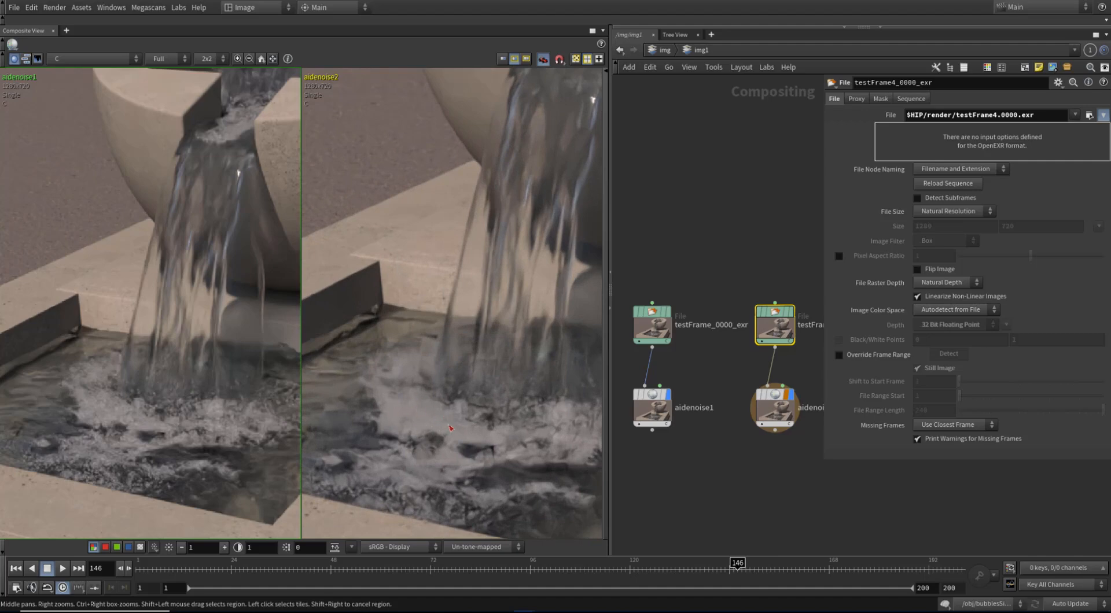
scroll(432, 423, "down", 3)
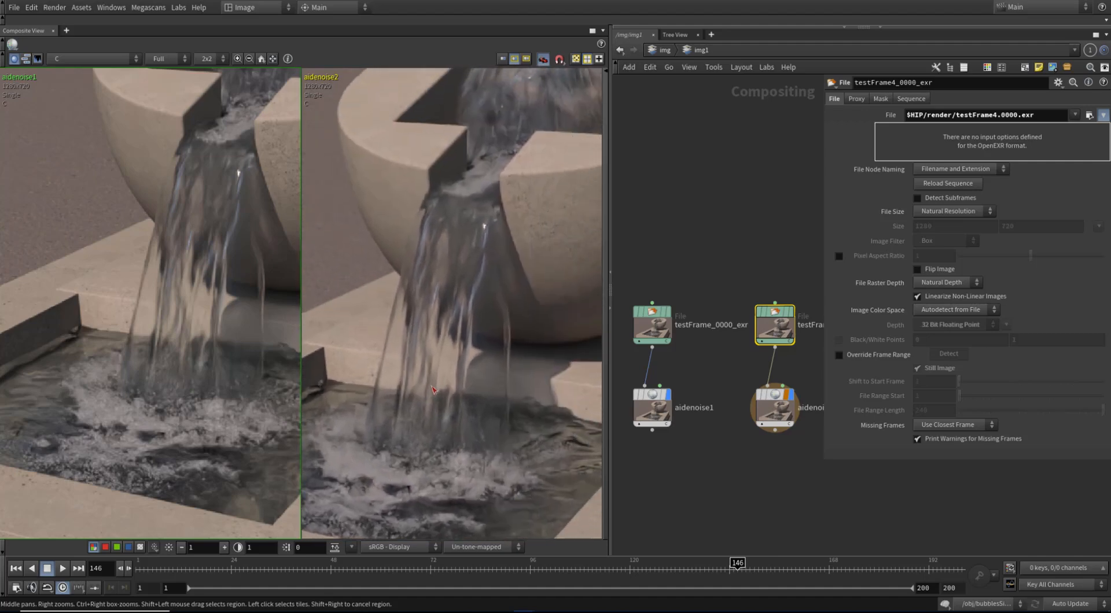
middle_click_drag(506, 345, 420, 382)
middle_click_drag(393, 466, 404, 382)
scroll(404, 381, "up", 3)
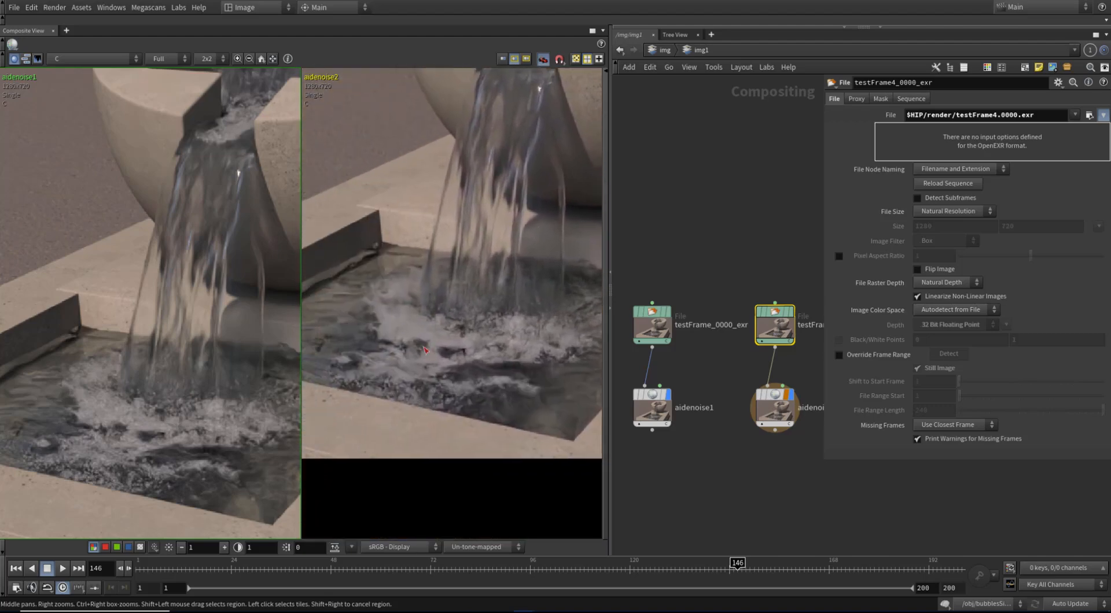
scroll(433, 341, "down", 3)
middle_click_drag(379, 300, 356, 386)
middle_click_drag(97, 459, 193, 258)
middle_click_drag(191, 379, 210, 297)
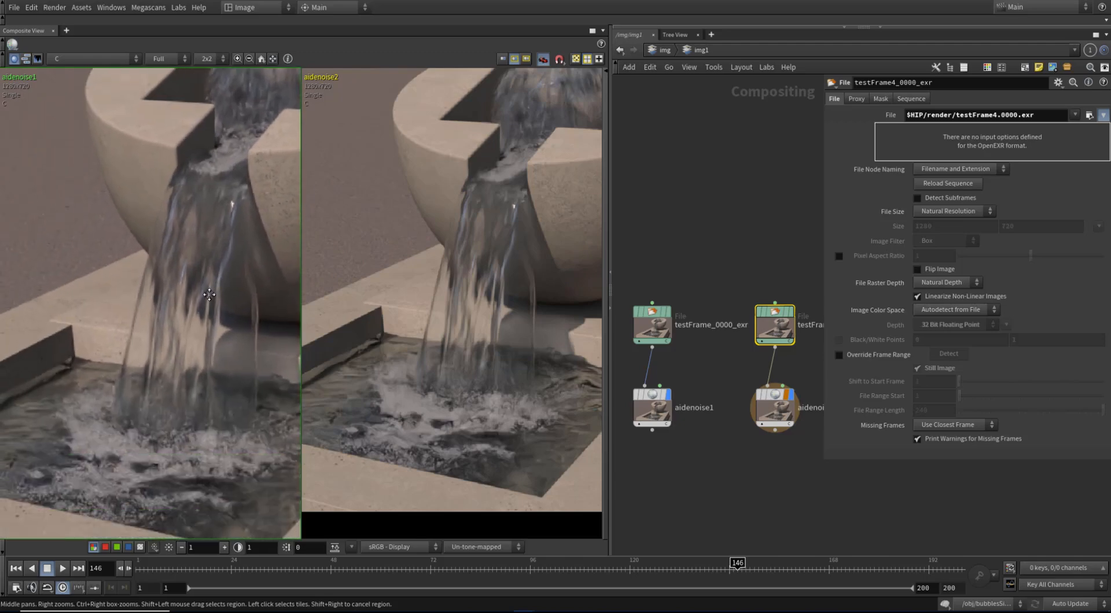
scroll(207, 311, "down", 1)
middle_click_drag(146, 458, 158, 436)
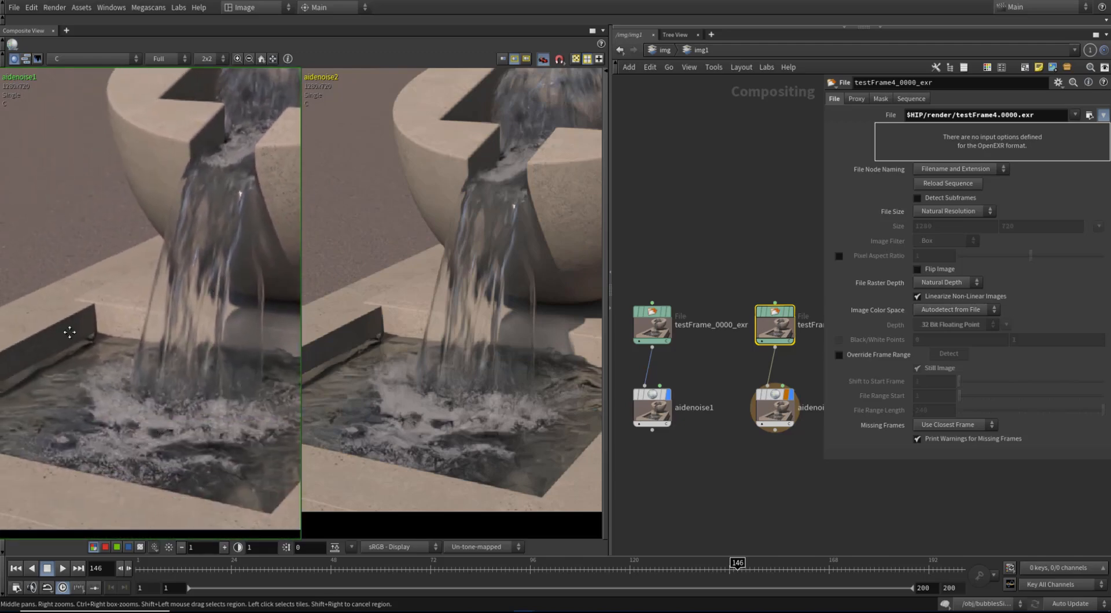
scroll(146, 343, "down", 1)
scroll(405, 348, "up", 1)
middle_click_drag(405, 348, 464, 362)
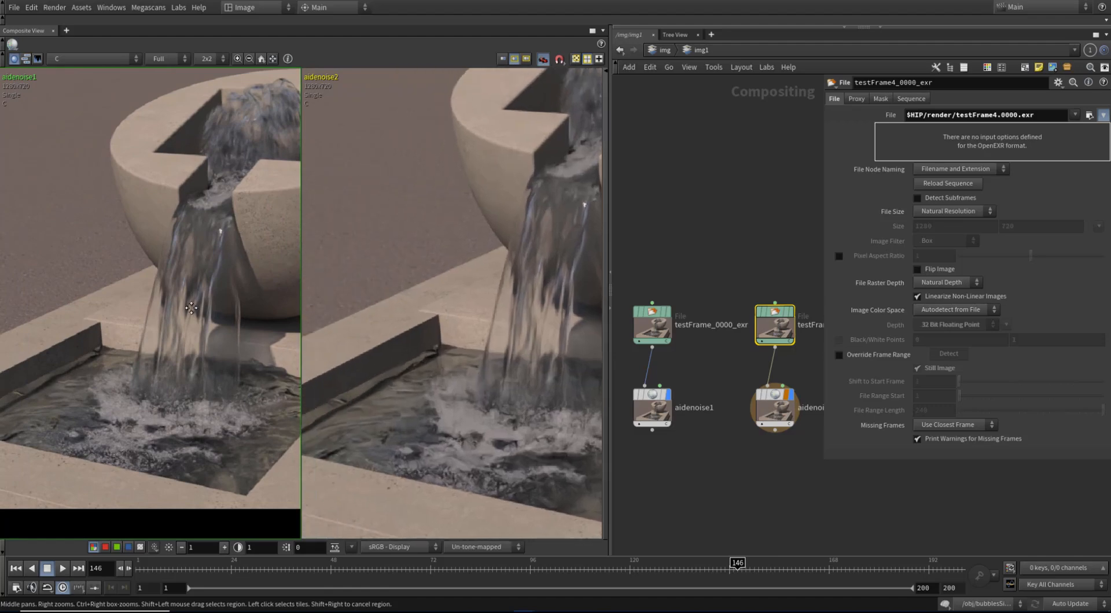
scroll(194, 299, "down", 1)
scroll(203, 293, "down", 2)
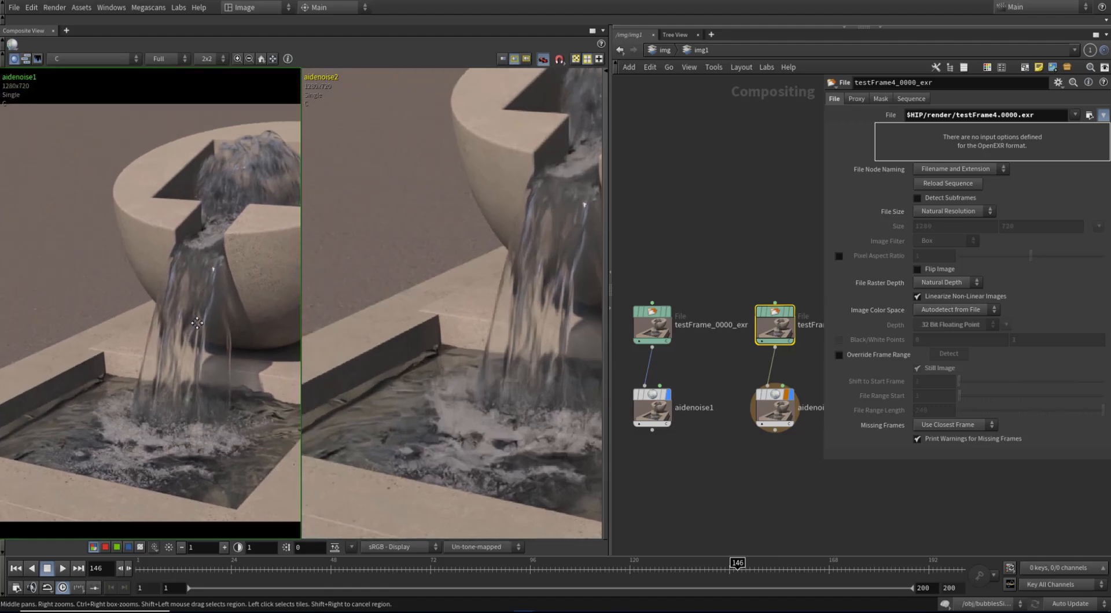
scroll(440, 355, "down", 3)
middle_click_drag(422, 365, 443, 379)
scroll(99, 358, "up", 1)
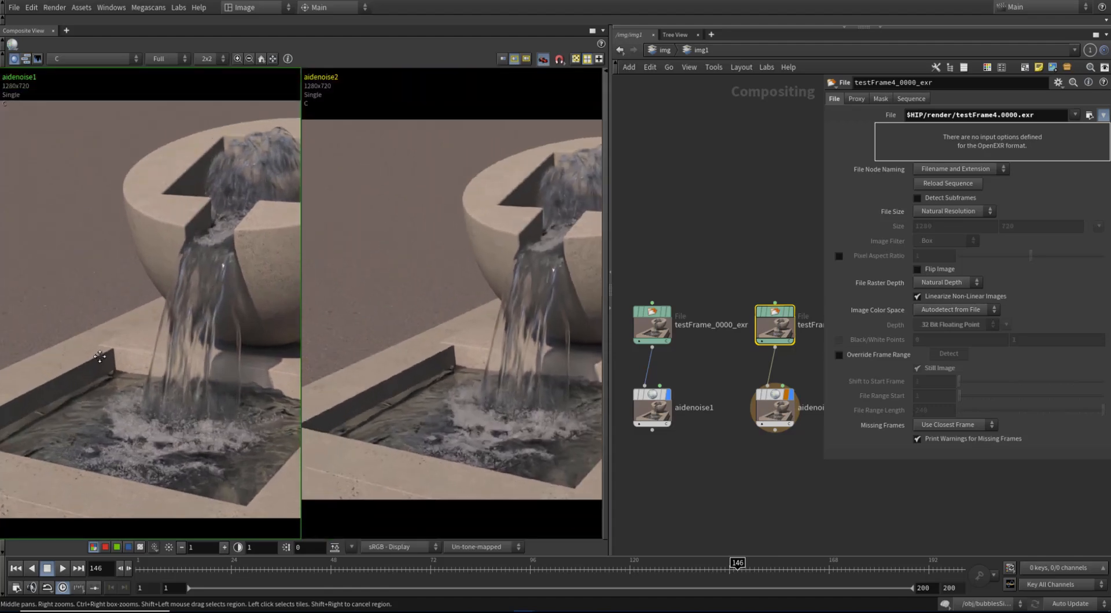
scroll(104, 356, "up", 1)
middle_click_drag(103, 355, 123, 317)
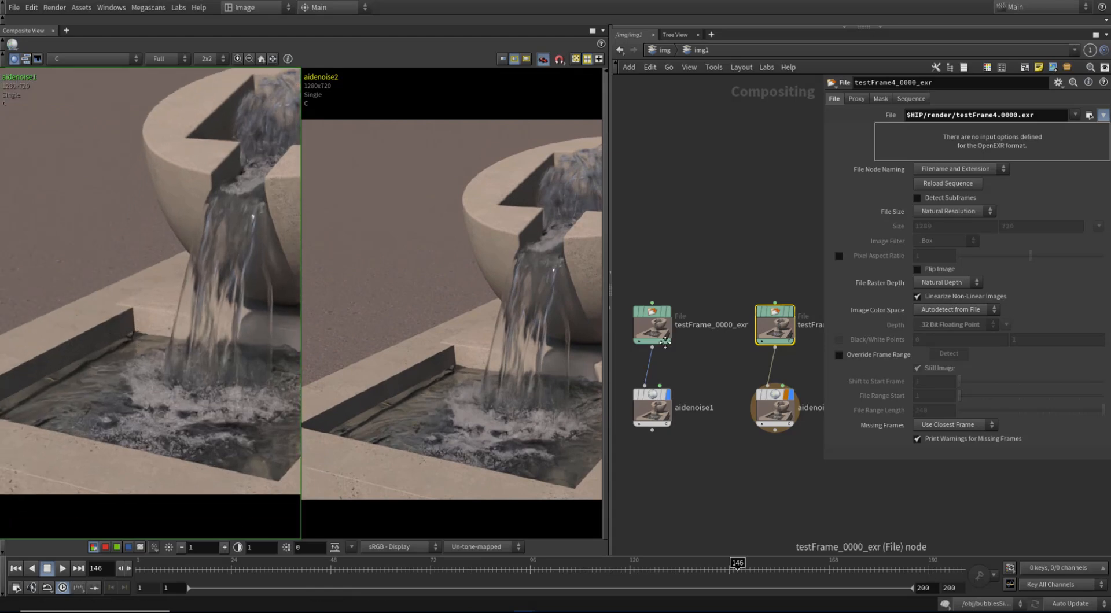
Display only the original testFrame_0000_exr file node to examine its undenoised image.
scroll(683, 369, "up", 1)
middle_click_drag(689, 370, 695, 376)
left_click(674, 305)
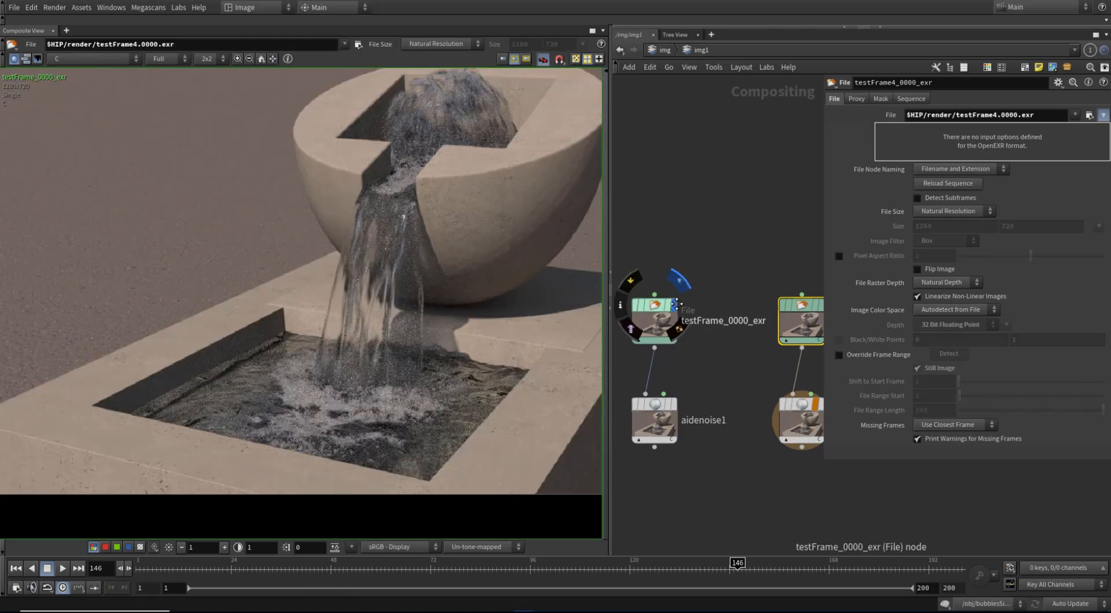
Display aidenoise1, testFrame4_0000_exr and aidenoise2 in turn to compare the denoised and undenoised water.
left_click(679, 395)
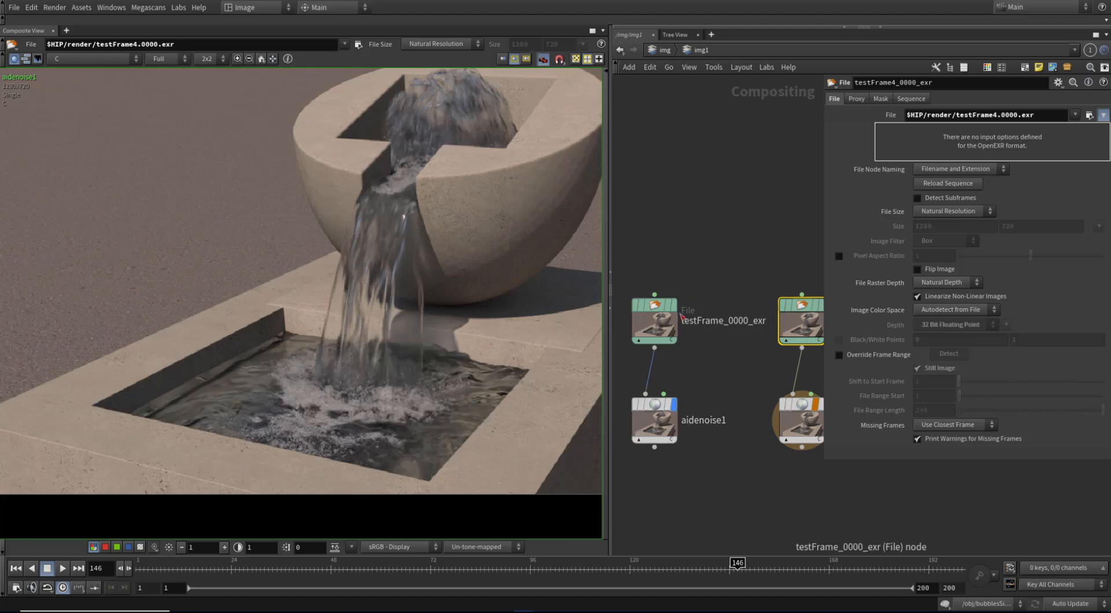
mouse_move(680, 309)
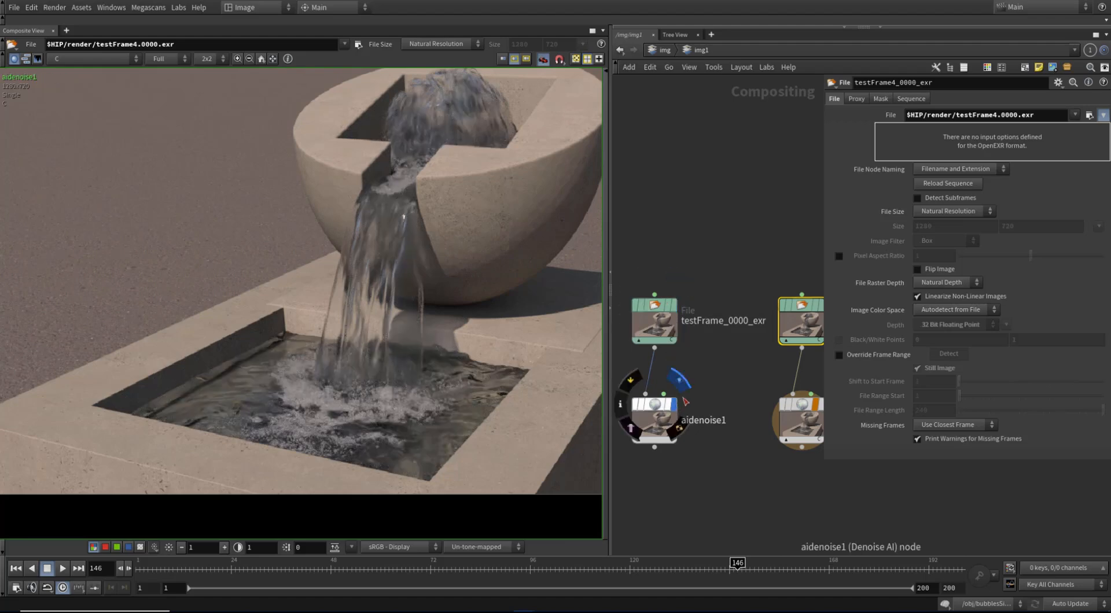
middle_click_drag(725, 373, 626, 372)
left_click(727, 285)
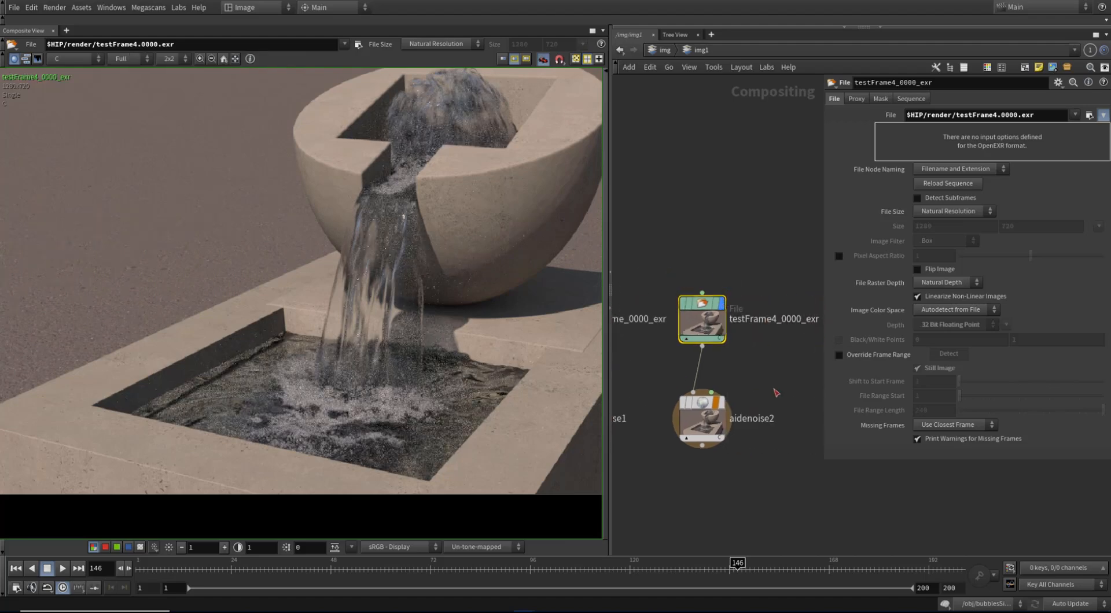
left_click(727, 406)
middle_click_drag(746, 379, 767, 394)
left_click(746, 298)
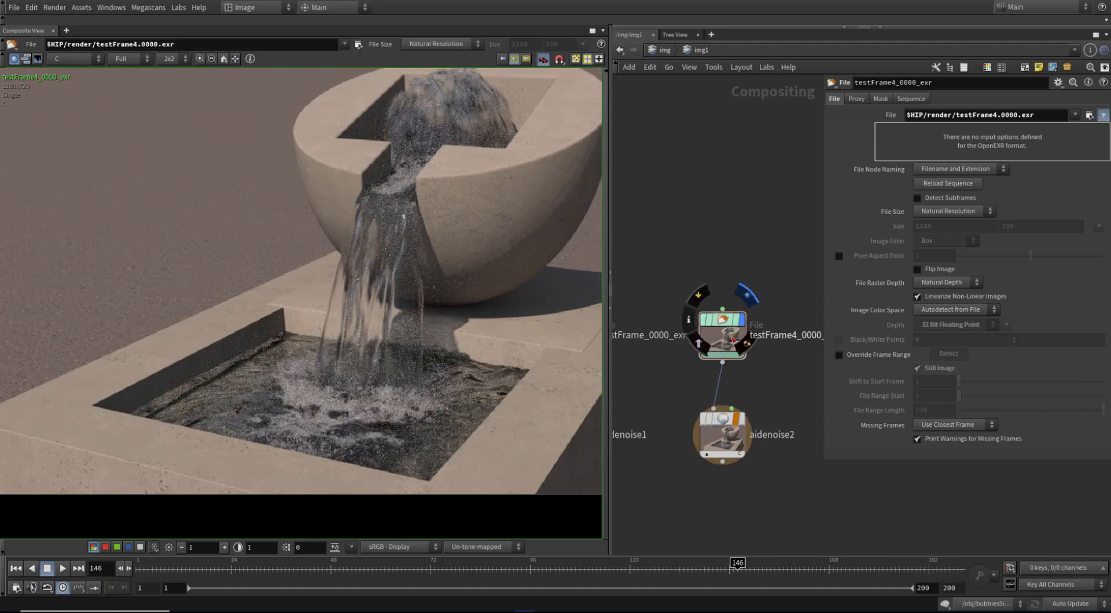
left_click(744, 417)
Display aidenoise1 with the whole image fitted in the composite view, and select the testFrame_0000_exr file node.
middle_click_drag(663, 372, 812, 359)
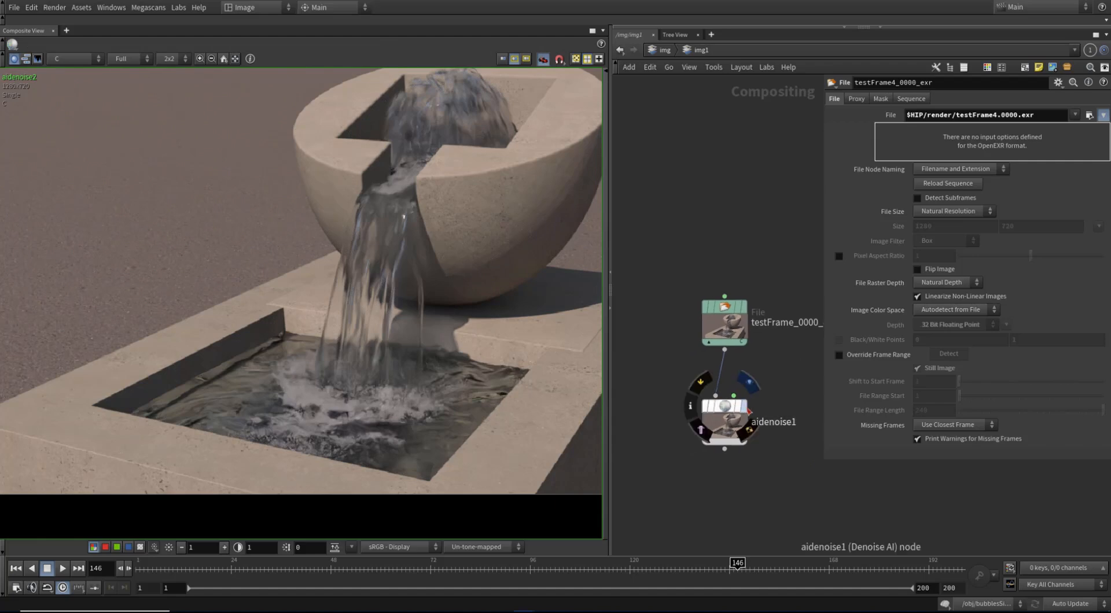
left_click(744, 407)
left_click(731, 412)
middle_click_drag(776, 399, 734, 406)
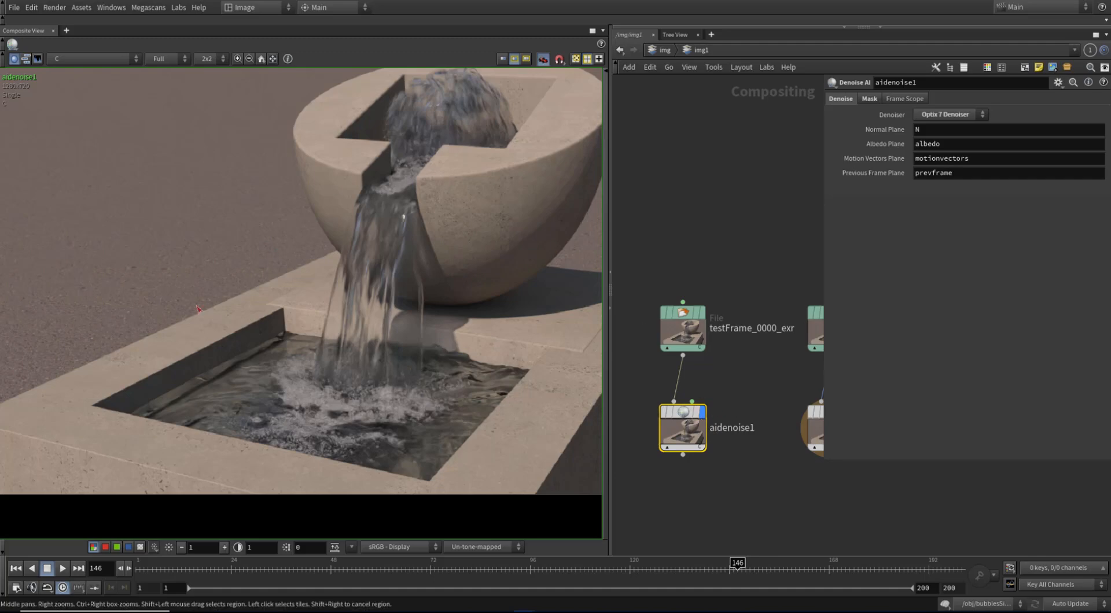
scroll(369, 277, "down", 2)
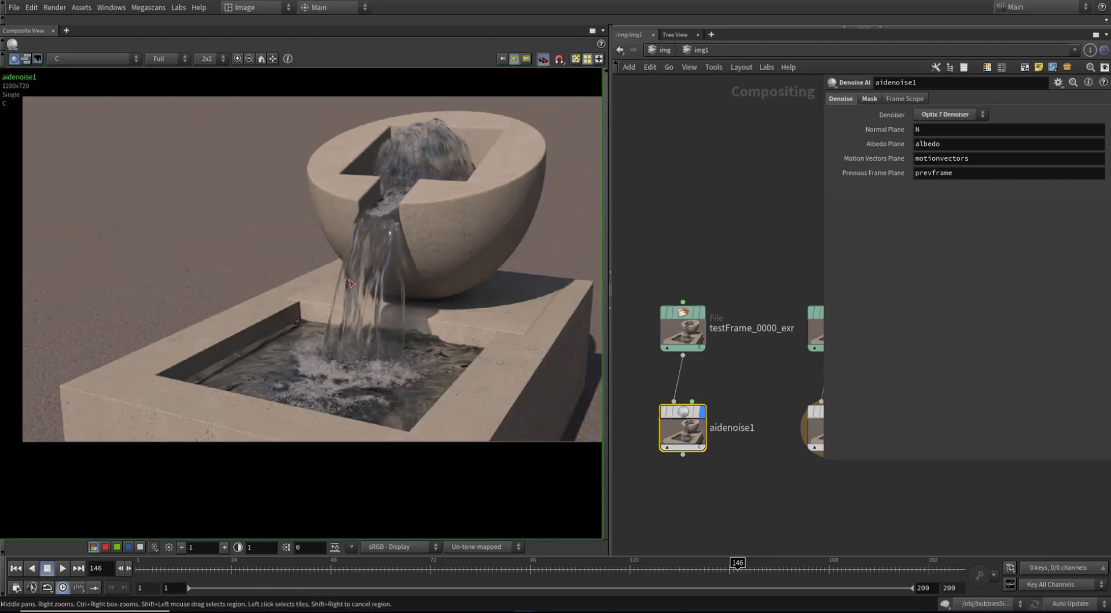
left_click(261, 59)
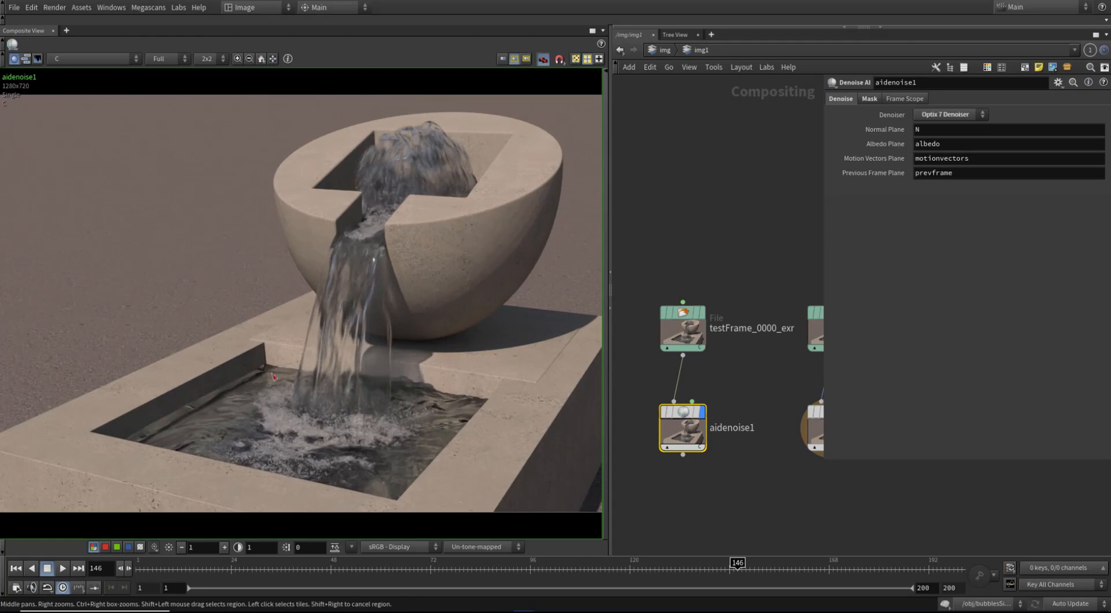
left_click_drag(752, 362, 652, 304)
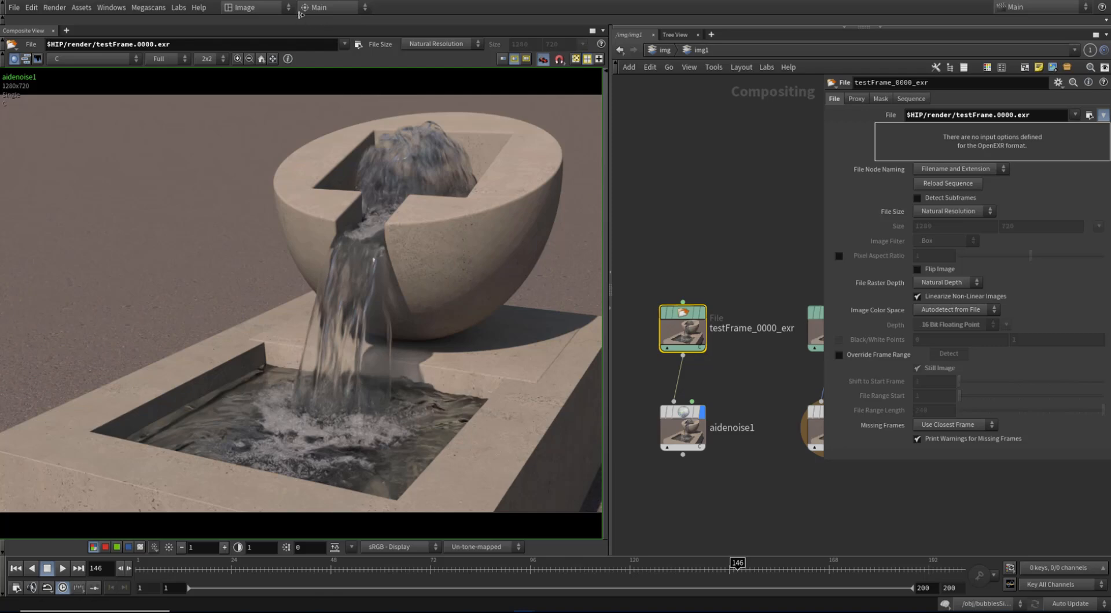
left_click(258, 7)
left_click(254, 45)
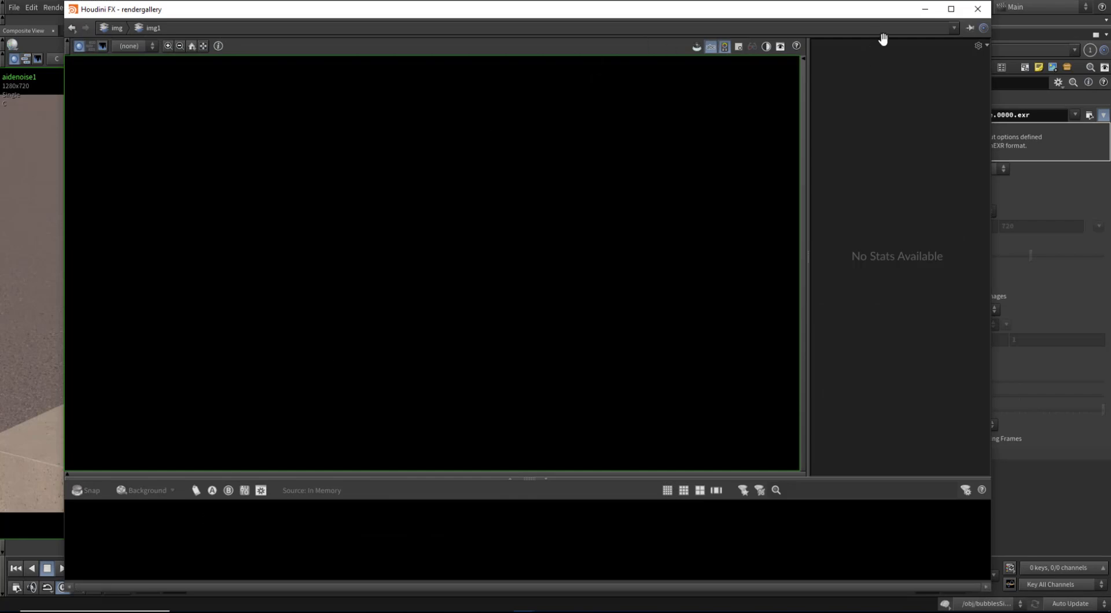
left_click(977, 9)
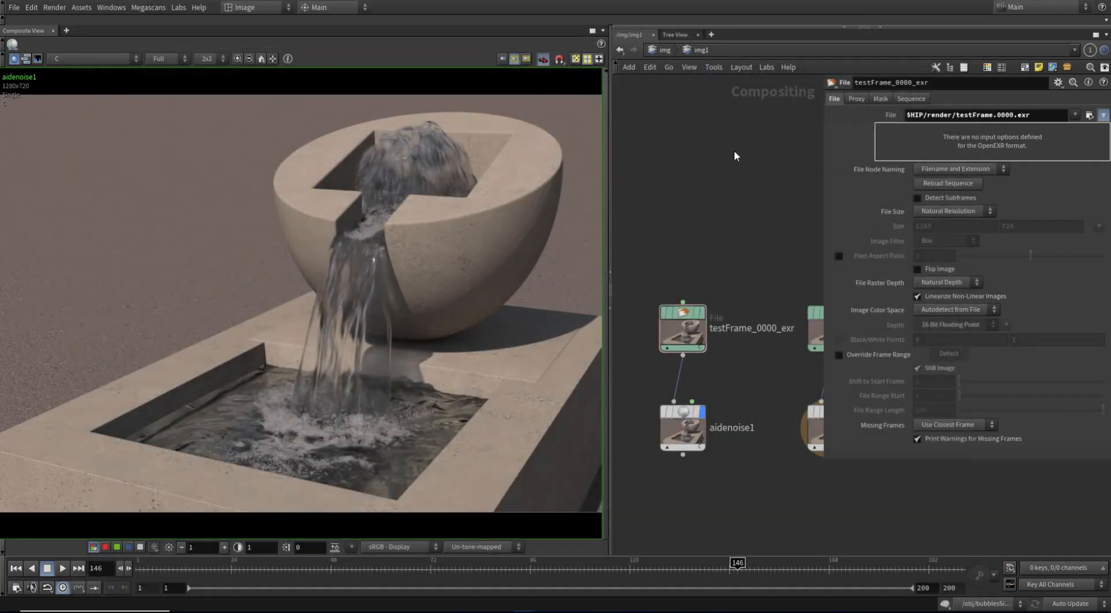
Switch to the Solaris desktop and open the latest render snapshot in the separate render gallery window.
left_click(259, 10)
left_click(279, 123)
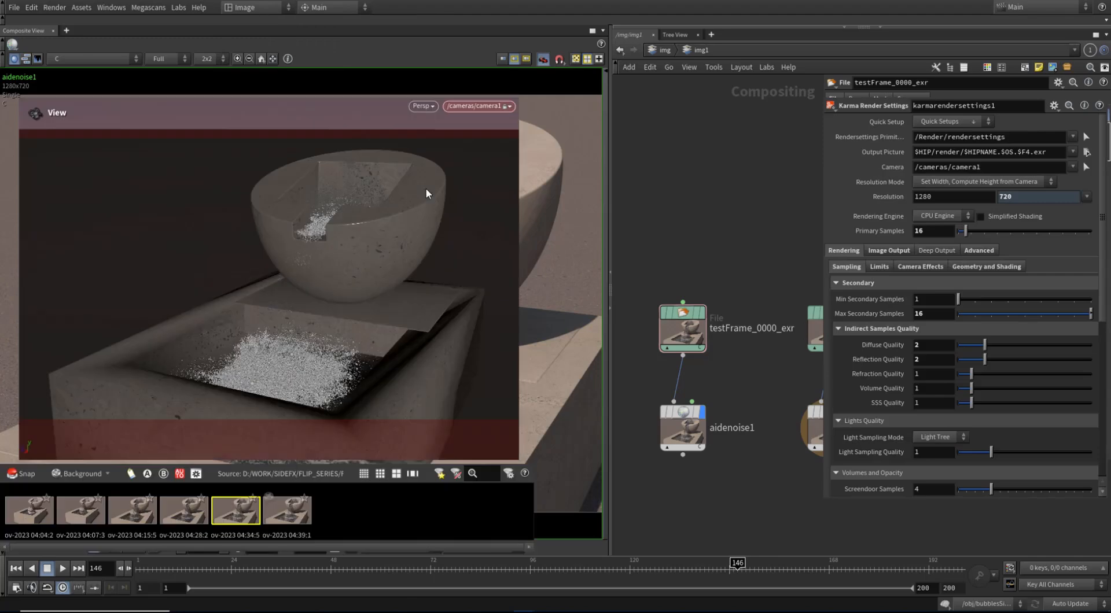
left_click(9, 453)
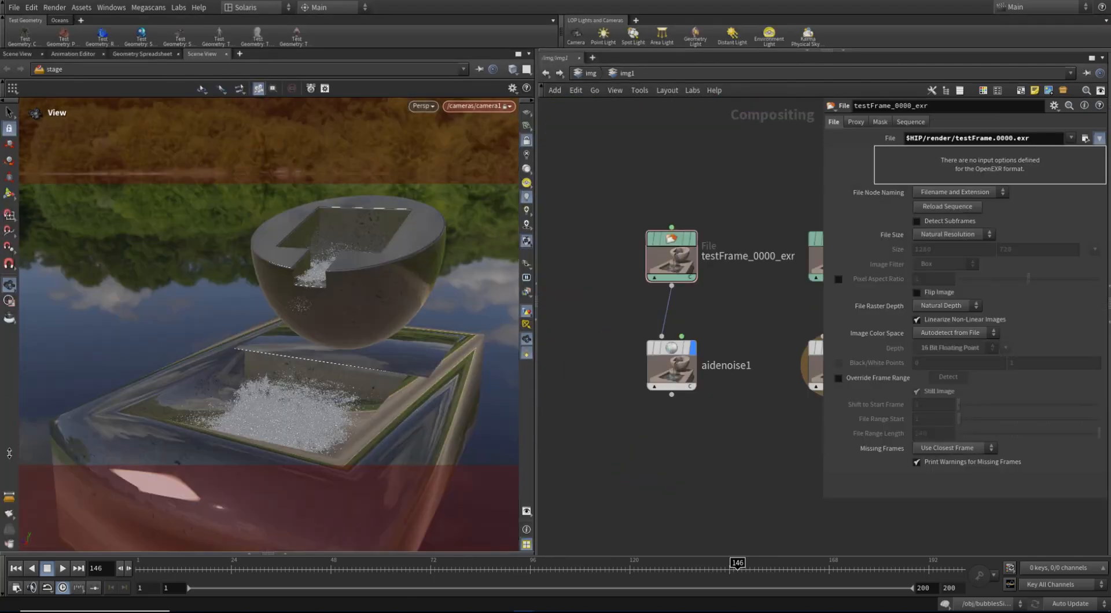
left_click(10, 543)
double_click(288, 513)
Examine the falling water and pool foam in the 04:34:52 PM, 04:28:21 PM and 04:39:18 PM snapshots up close.
left_click(412, 569)
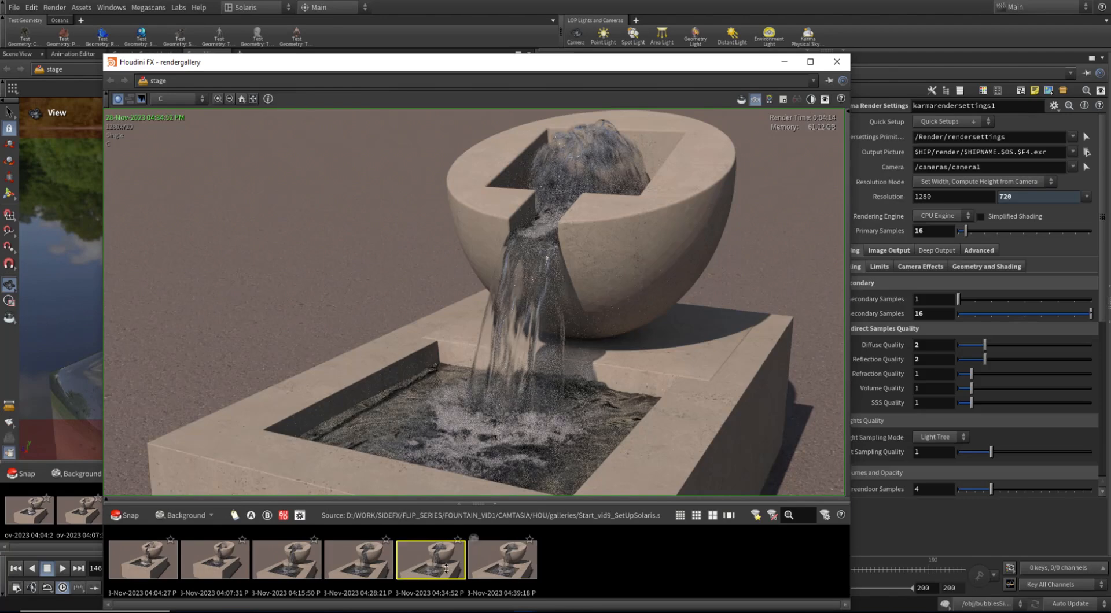
left_click(374, 570)
scroll(436, 406, "up", 4)
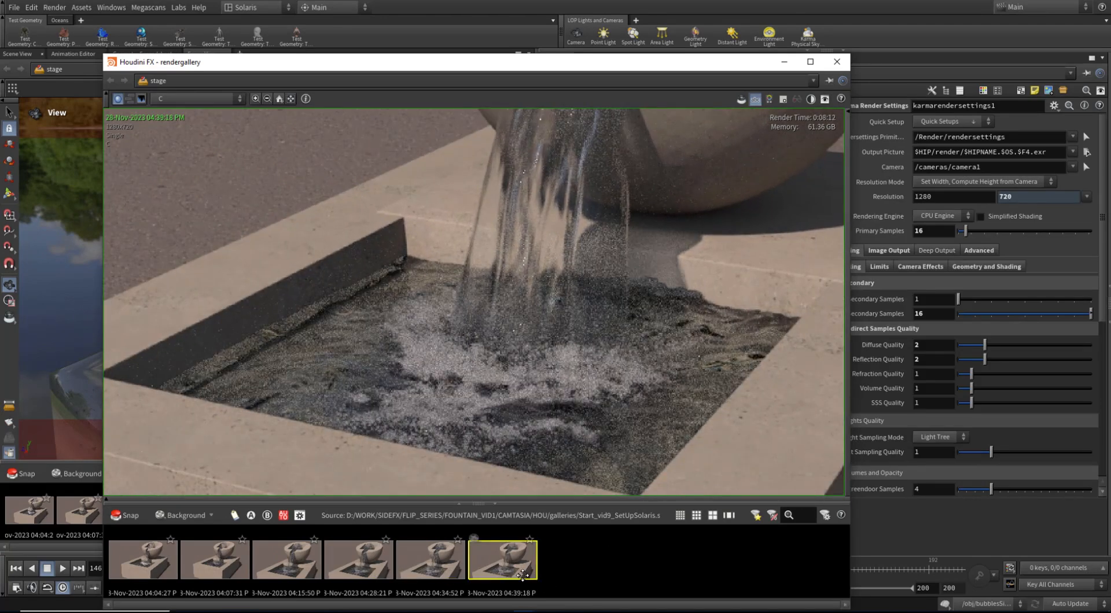
scroll(514, 323, "down", 3)
scroll(514, 323, "up", 2)
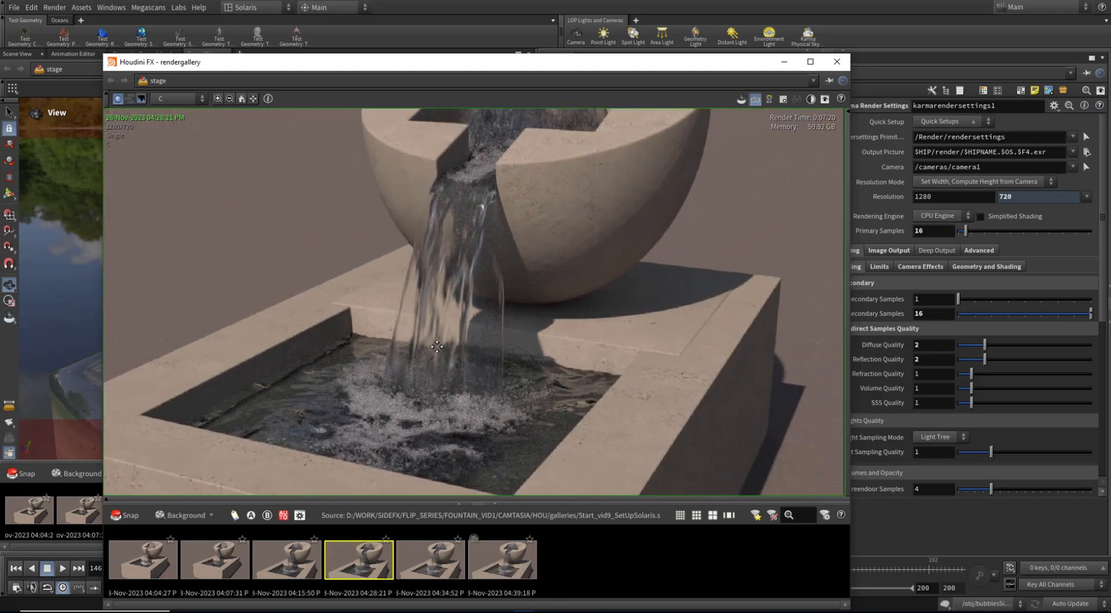
Switch repeatedly among the 04:15:50, 04:28:21, 04:34:52 and 04:39:18 PM snapshots to compare noise in the water.
left_click(313, 578)
left_click(372, 579)
left_click(508, 566)
left_click(377, 571)
left_click(512, 568)
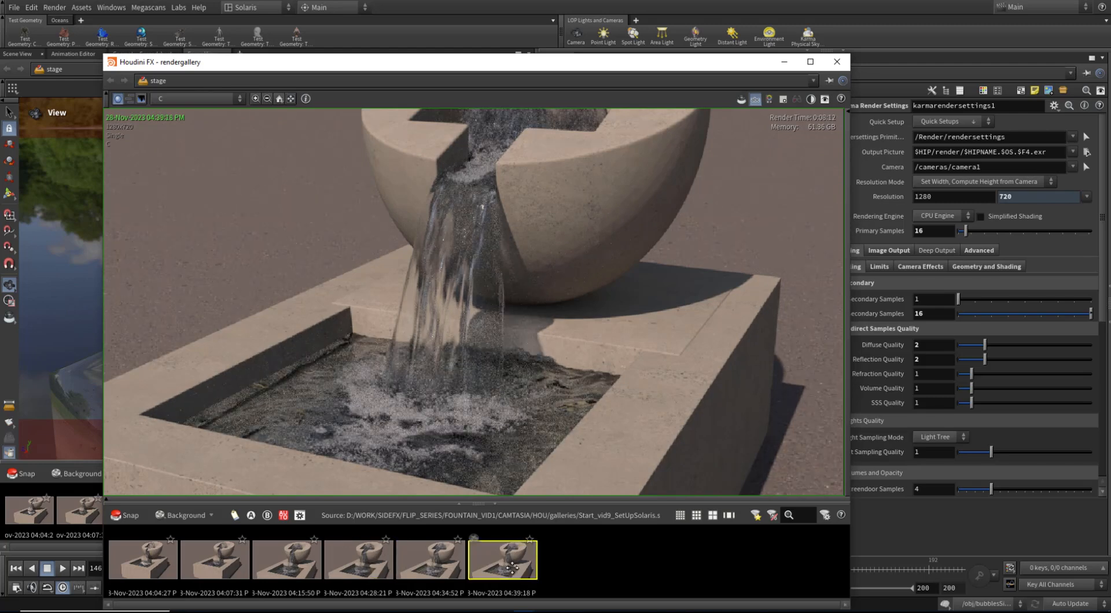
left_click(372, 568)
left_click(503, 568)
left_click(371, 568)
left_click(307, 569)
left_click(353, 570)
left_click(493, 567)
left_click(354, 566)
left_click(492, 561)
left_click(356, 564)
left_click(311, 568)
left_click(356, 567)
left_click(418, 569)
left_click(496, 566)
left_click(412, 568)
left_click(359, 568)
left_click(312, 566)
left_click(357, 564)
left_click(307, 564)
left_click(369, 560)
left_click(317, 562)
left_click(375, 568)
left_click(304, 566)
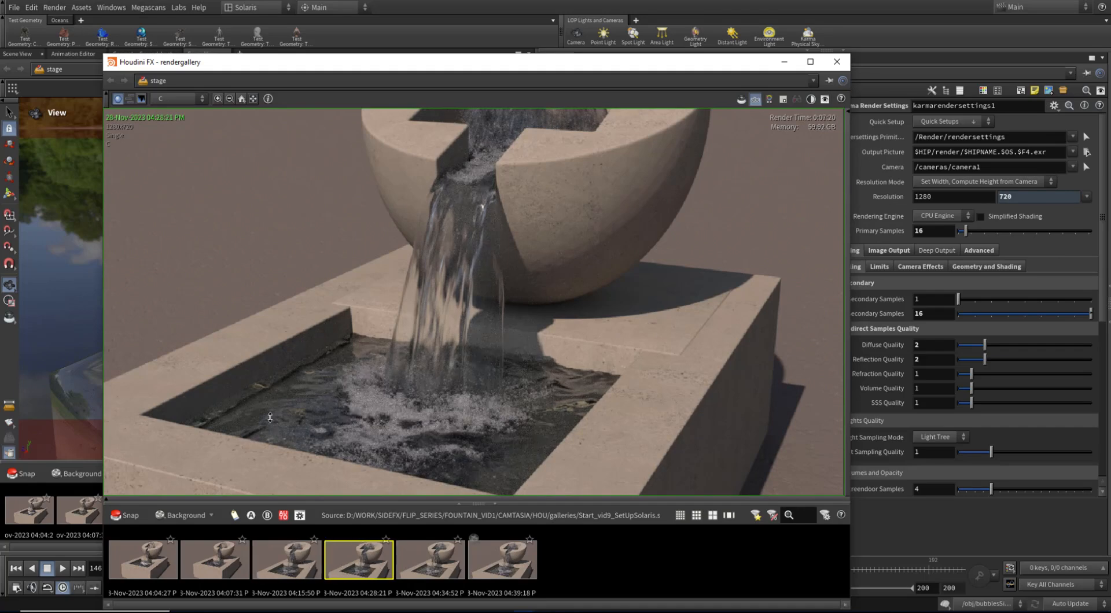
Compare the 04:39:18 PM and 04:28:21 PM snapshots around the water stream and the bowl.
left_click(347, 565)
left_click(489, 572)
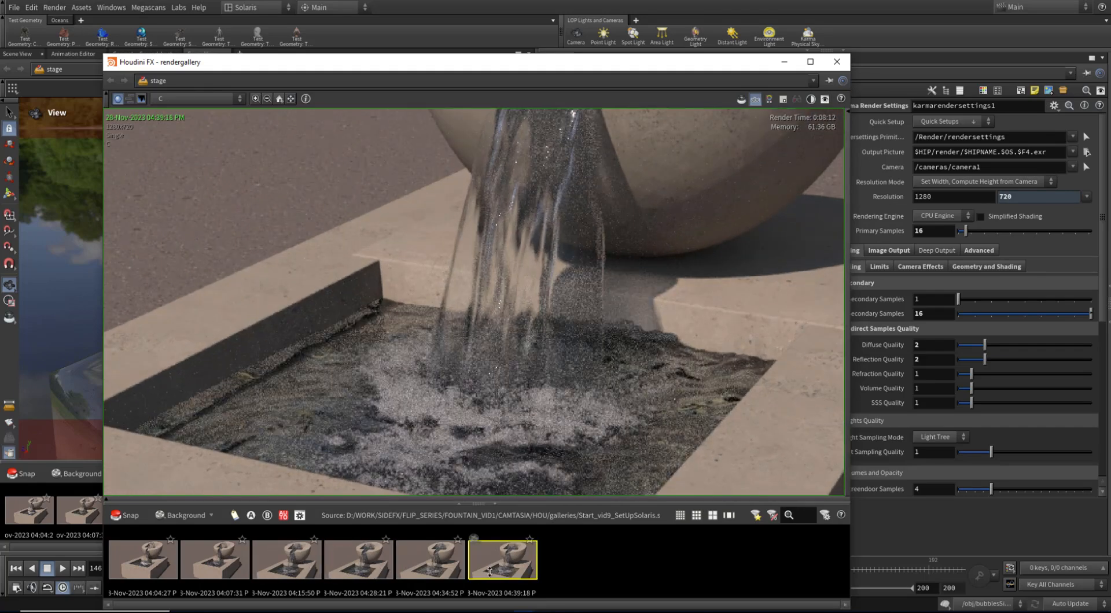
left_click(375, 571)
middle_click_drag(615, 251, 461, 413)
scroll(370, 231, "down", 2)
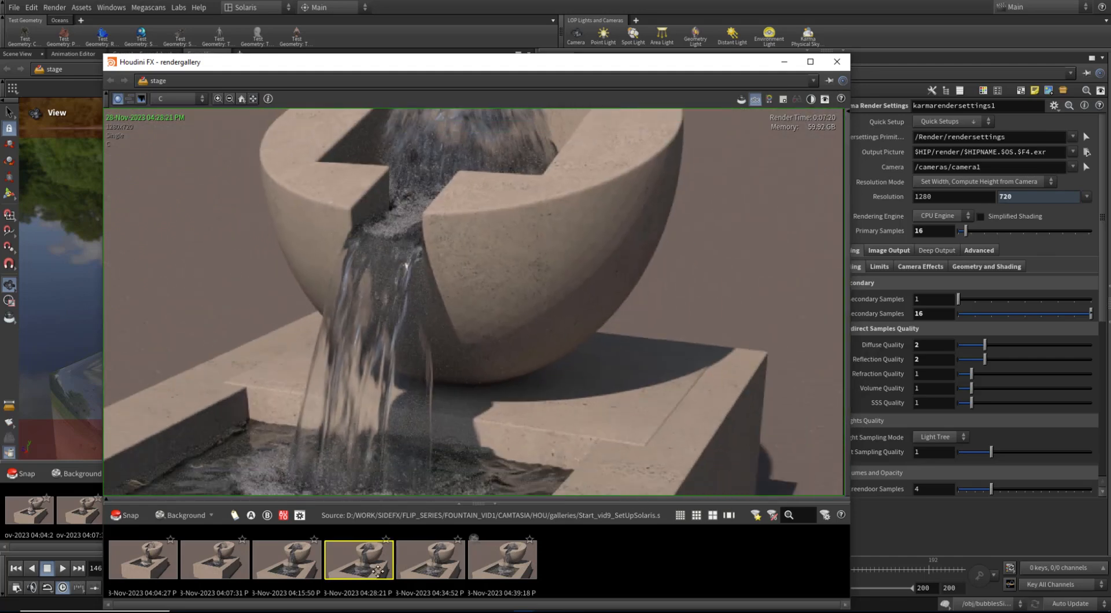
Minimize the render gallery and review the sampling, camera effects, limits and geometry and shading settings of the XPU karmarendersettings node.
left_click(784, 62)
left_click(567, 393)
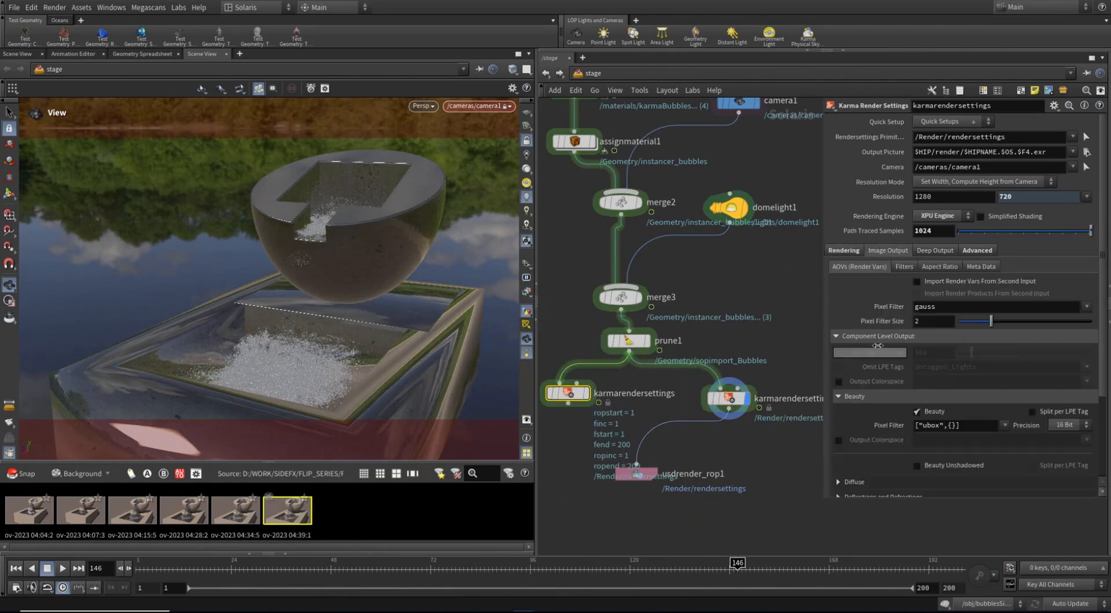
left_click(843, 251)
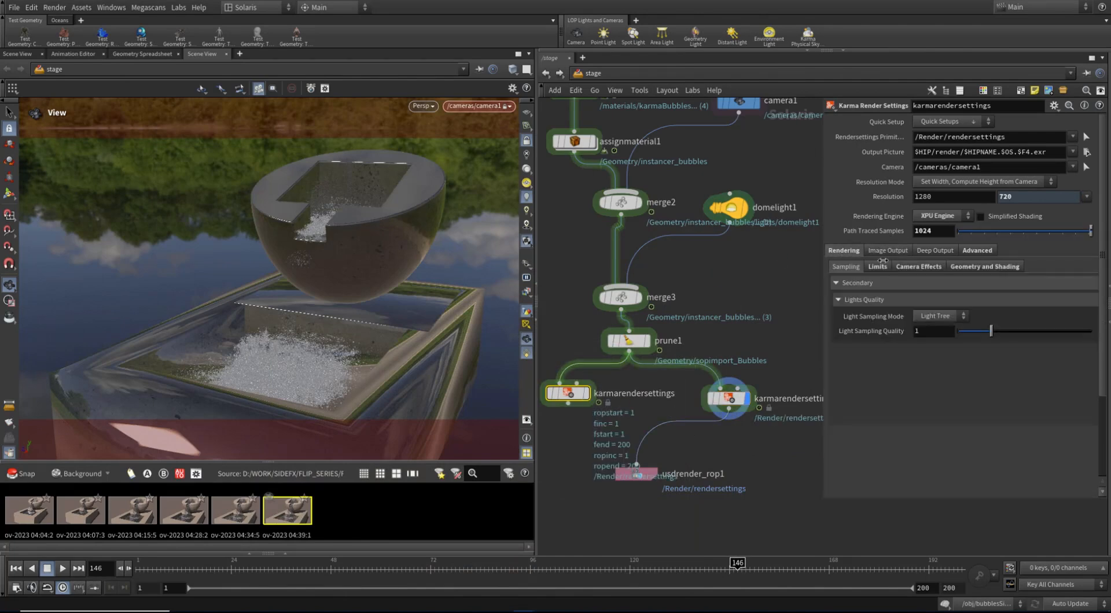
left_click(917, 266)
left_click(879, 266)
left_click(957, 266)
Set Primary Samples to 24 on the CPU render settings node karmarendersettings1.
left_click(728, 399)
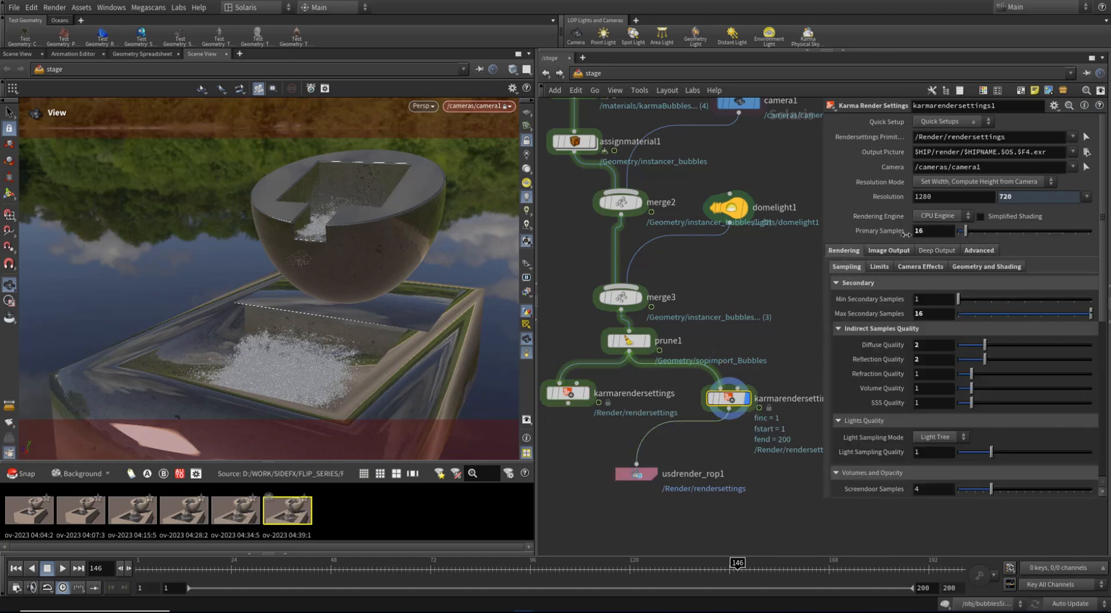
left_click(933, 232)
type("24")
key("Return")
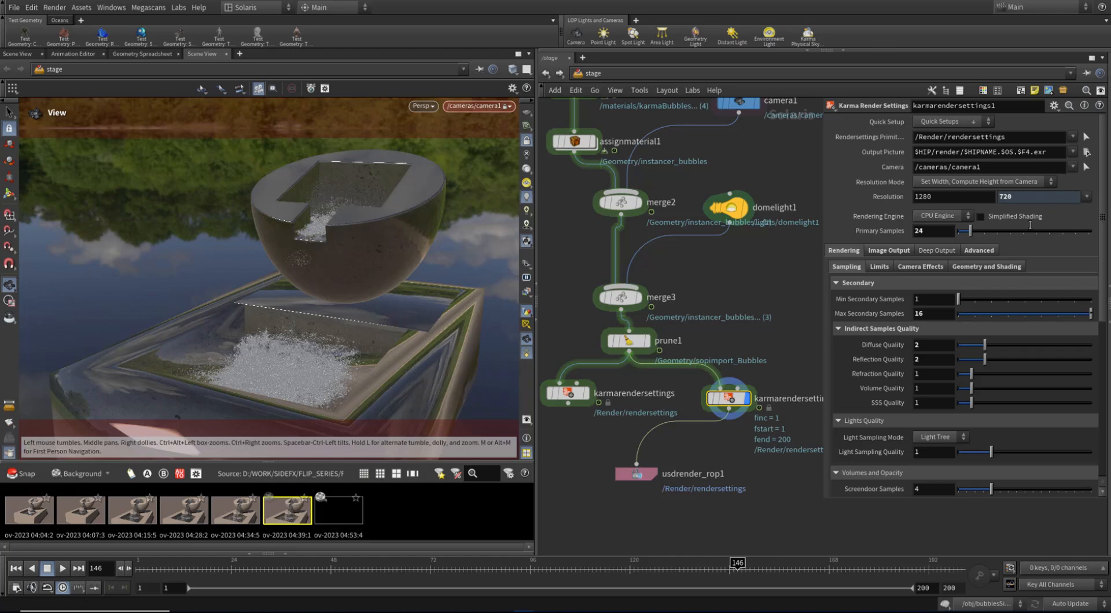
View the new 04:53:42 PM render in the gallery window and compare it with the 04:39:18 PM snapshot.
left_click(344, 515)
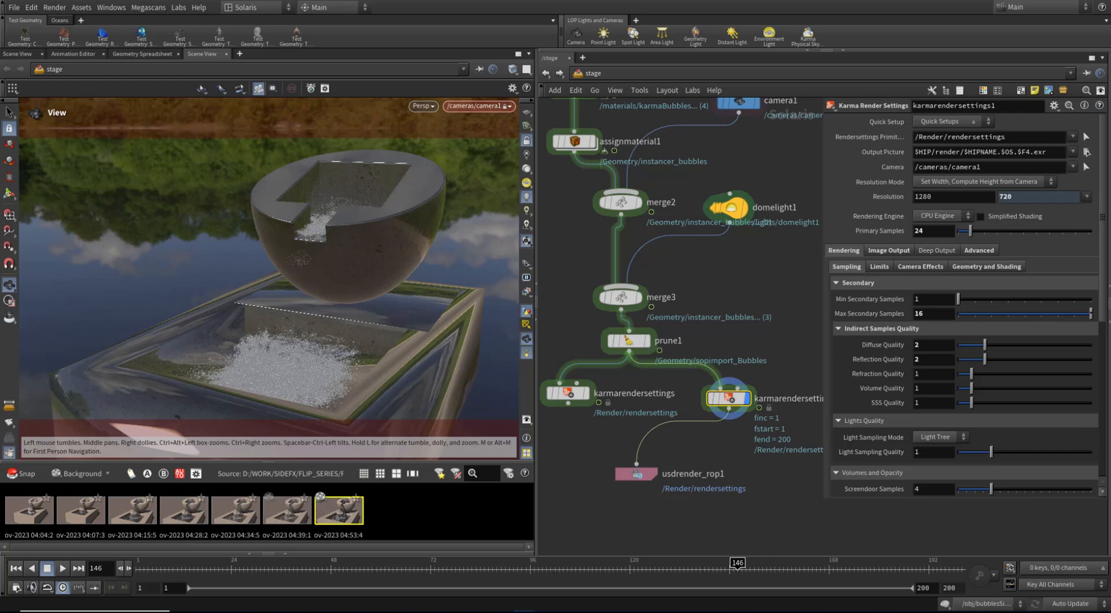
key("alt+Tab")
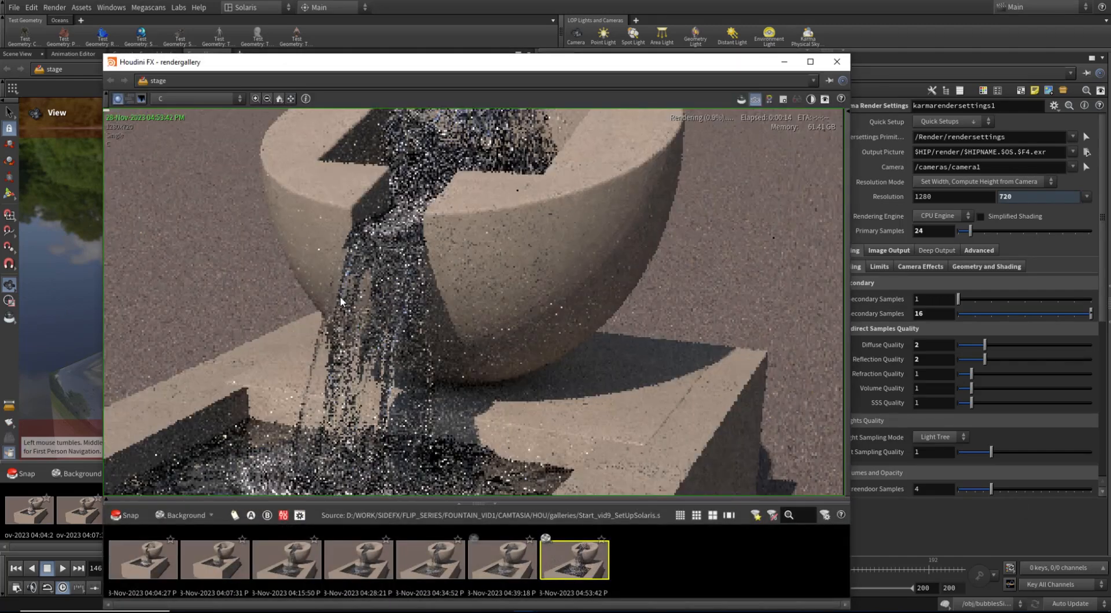
left_click(511, 568)
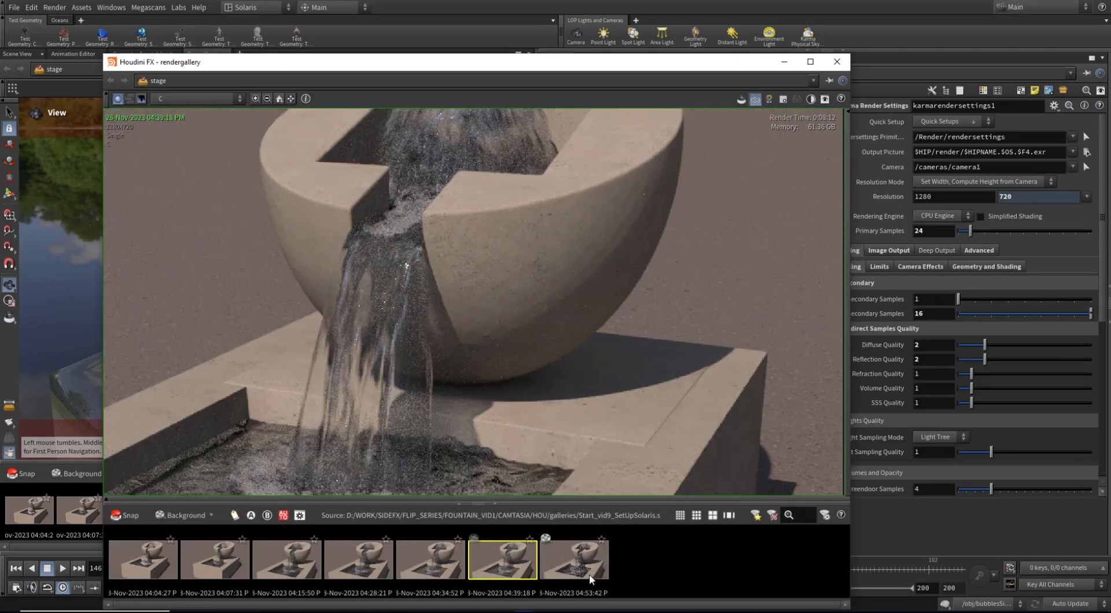
left_click(565, 578)
middle_click_drag(516, 313, 482, 299)
scroll(518, 285, "down", 1)
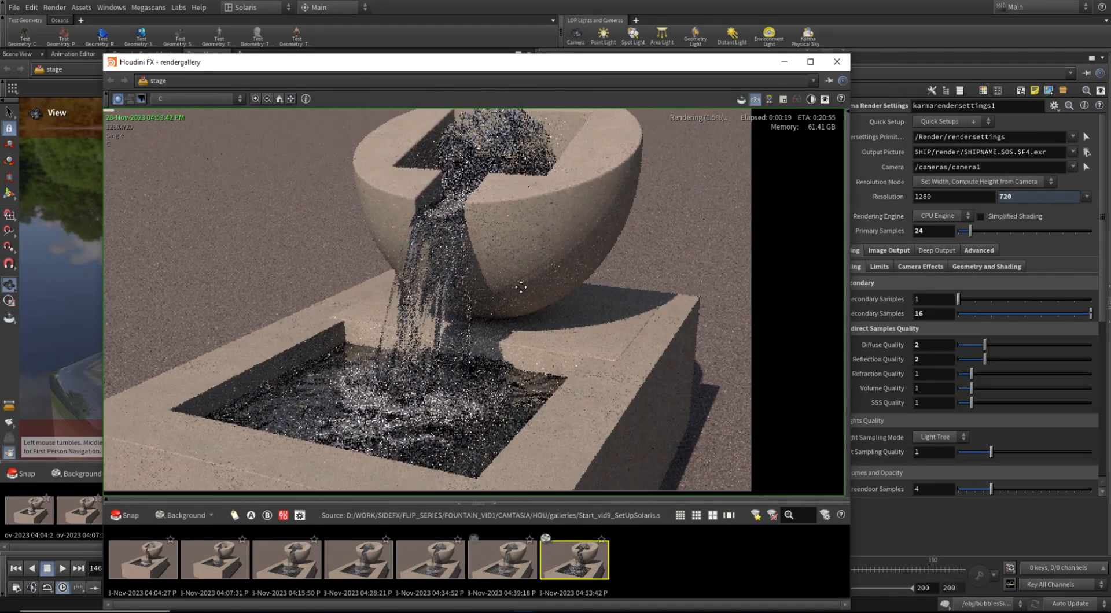
left_click(504, 567)
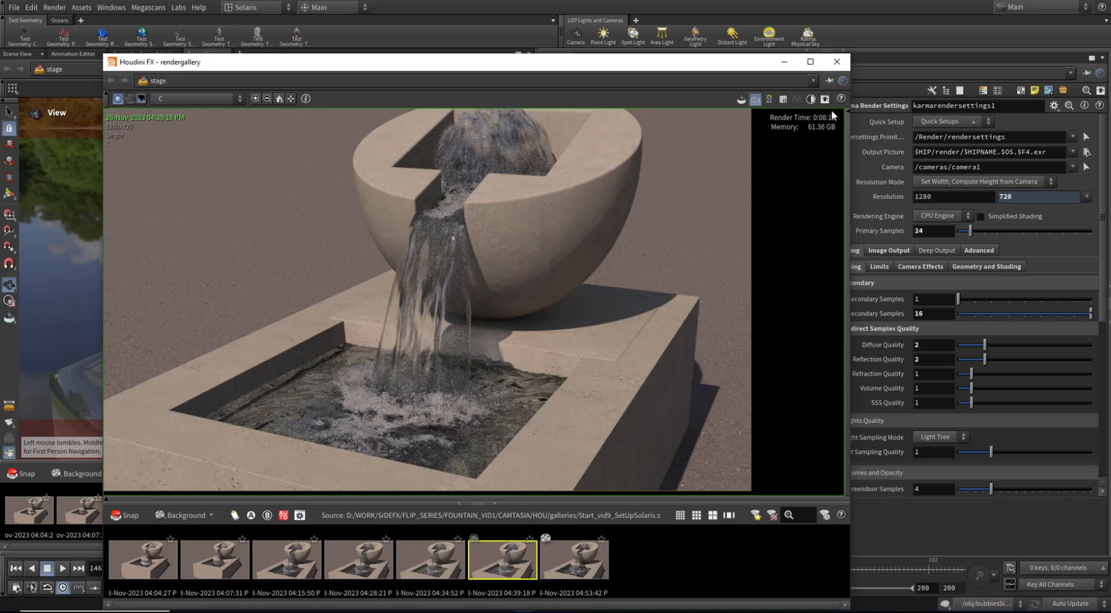
left_click(600, 572)
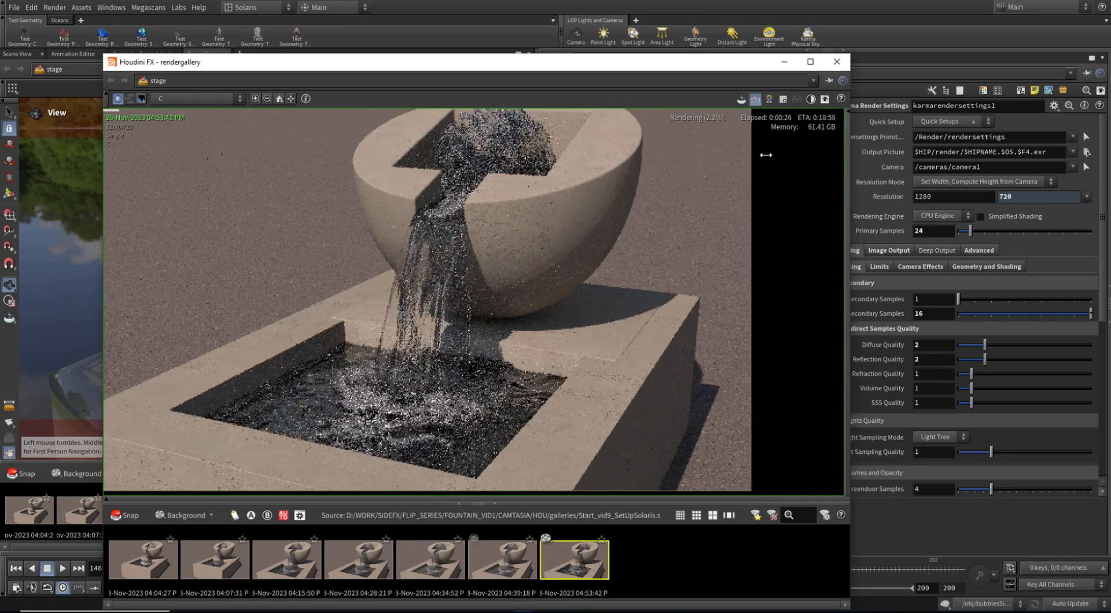
scroll(553, 295, "down", 1)
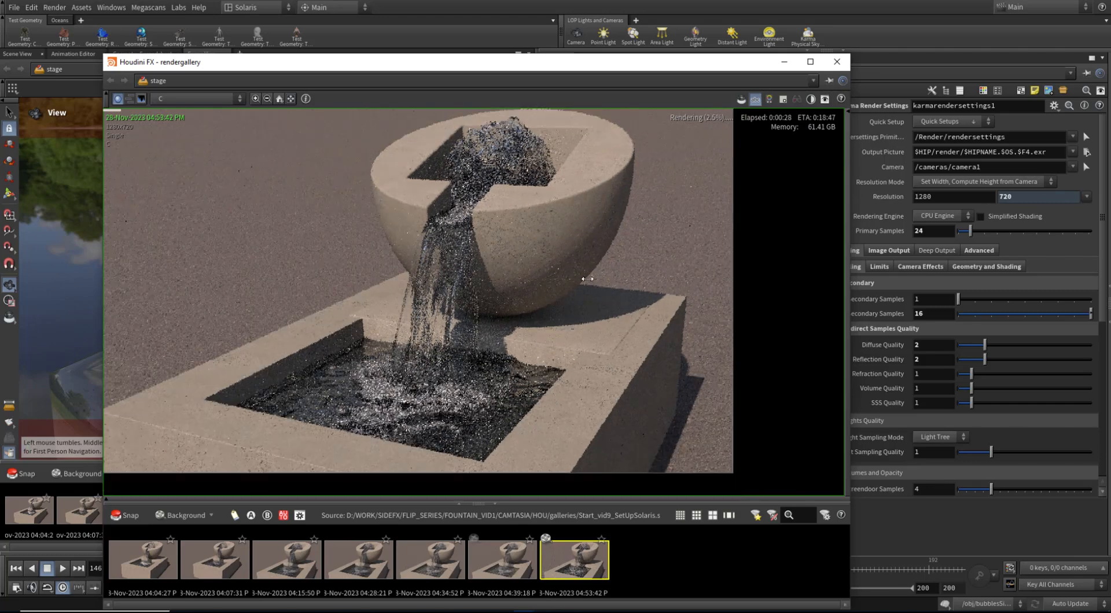
middle_click_drag(605, 274, 584, 283)
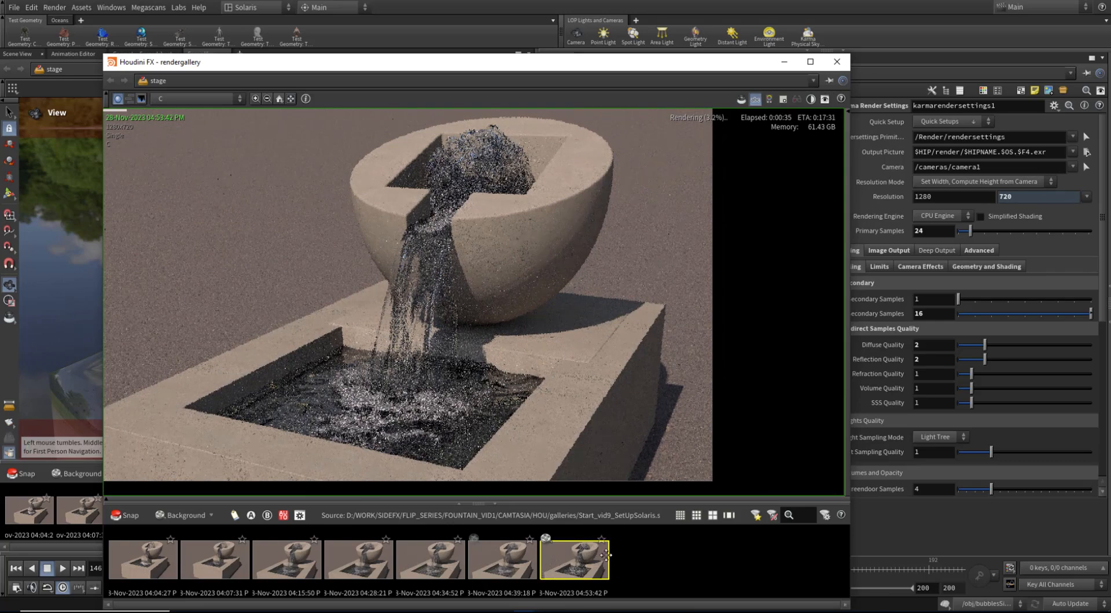
Stop the 04:53:42 PM render that is in progress.
right_click(575, 560)
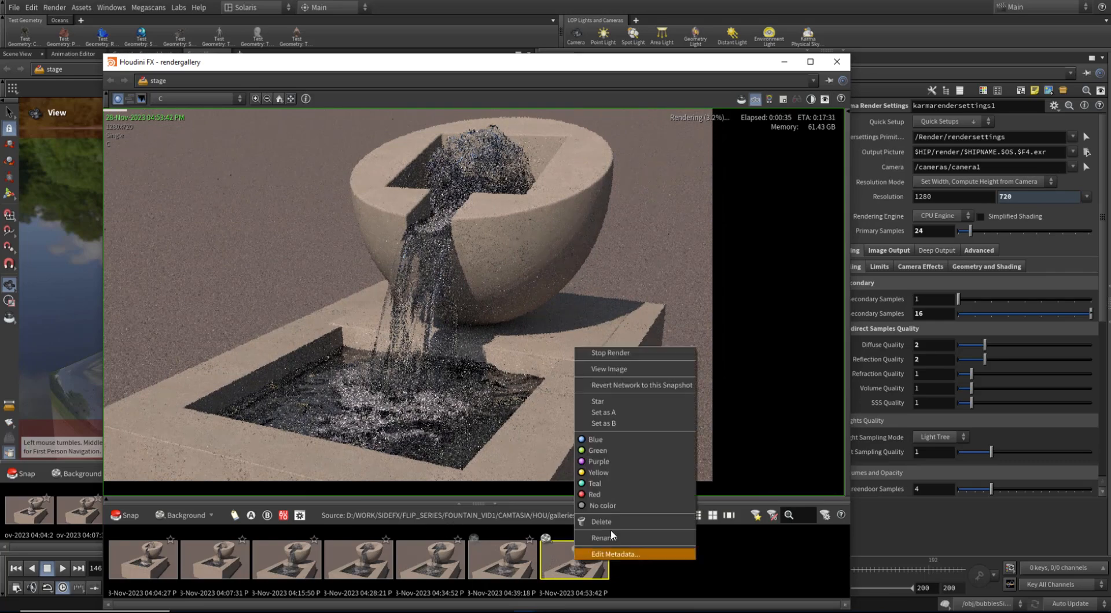
left_click(637, 352)
Set the primary samples' Variance Threshold to 0.005 in the advanced sampling settings of karmarendersettings1.
left_click_drag(719, 65, 597, 54)
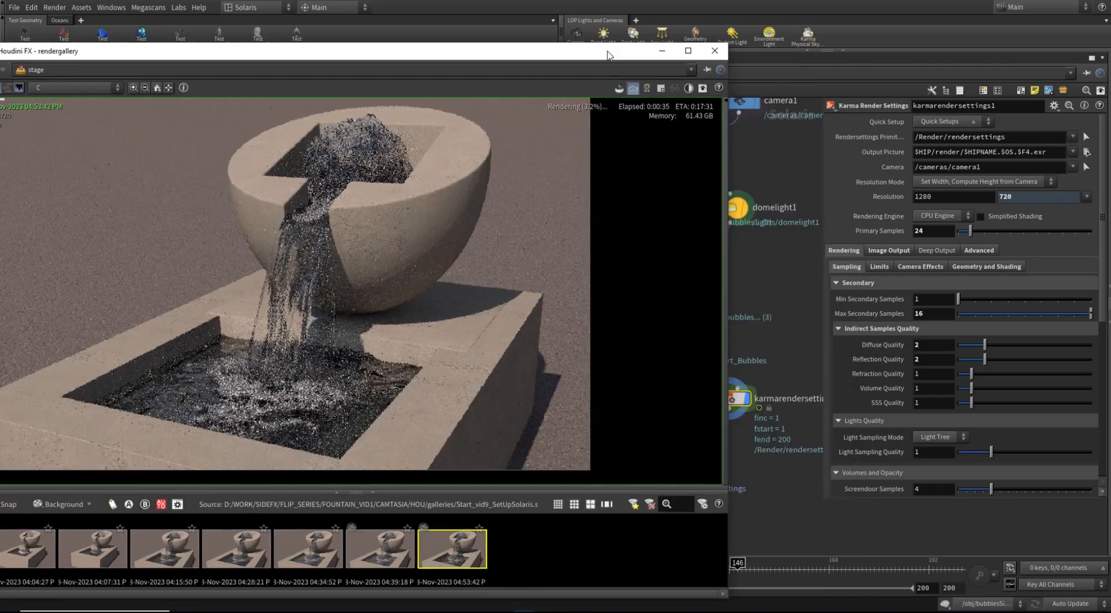
left_click(978, 250)
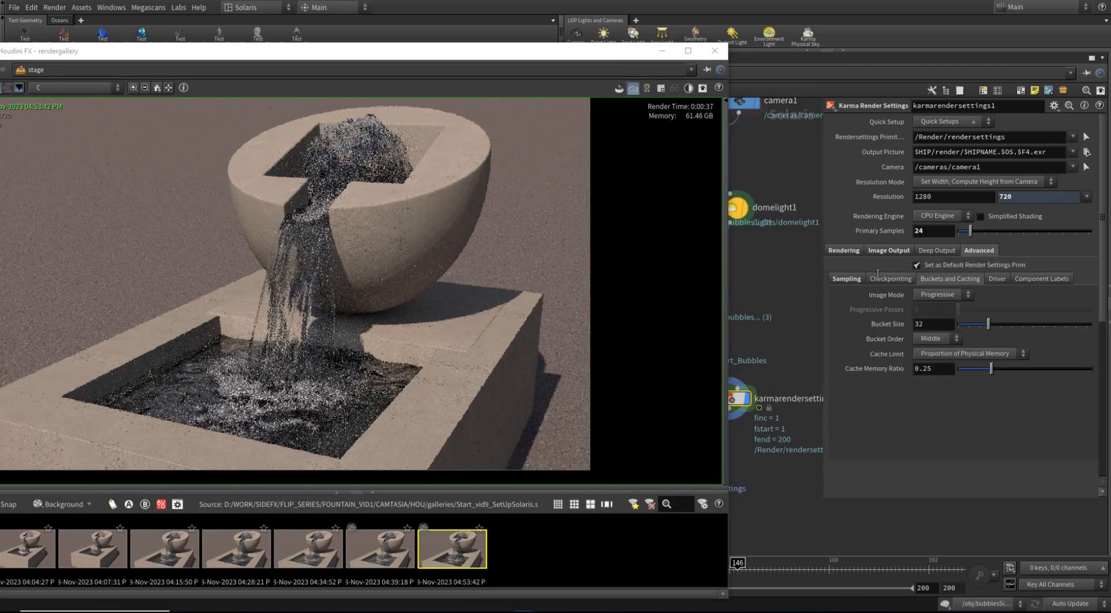
left_click(840, 280)
left_click_drag(927, 372, 939, 371)
type("05")
key("Return")
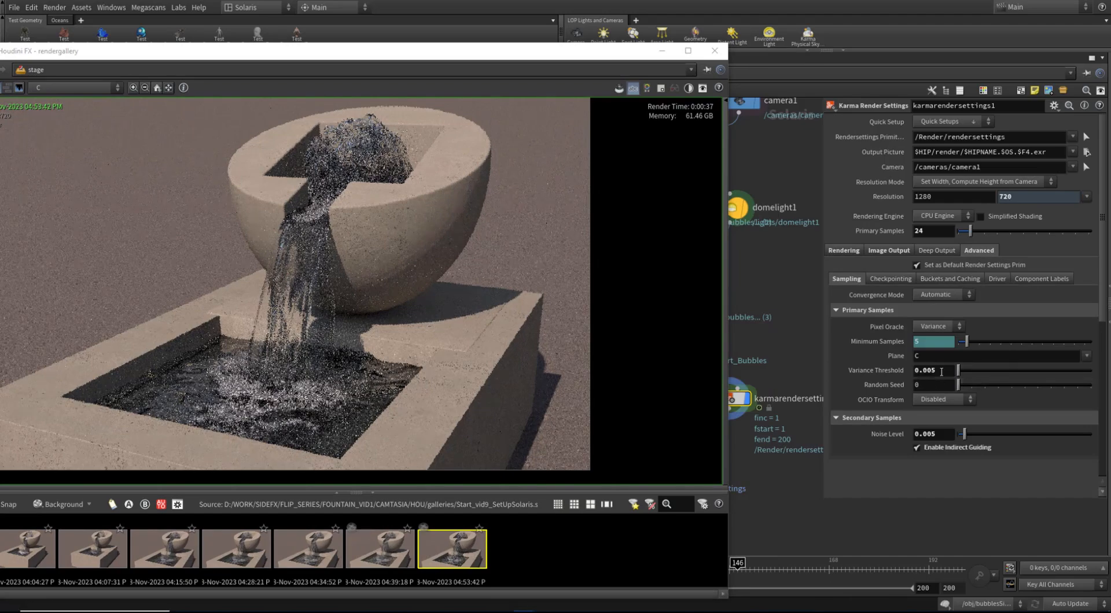
left_click(853, 249)
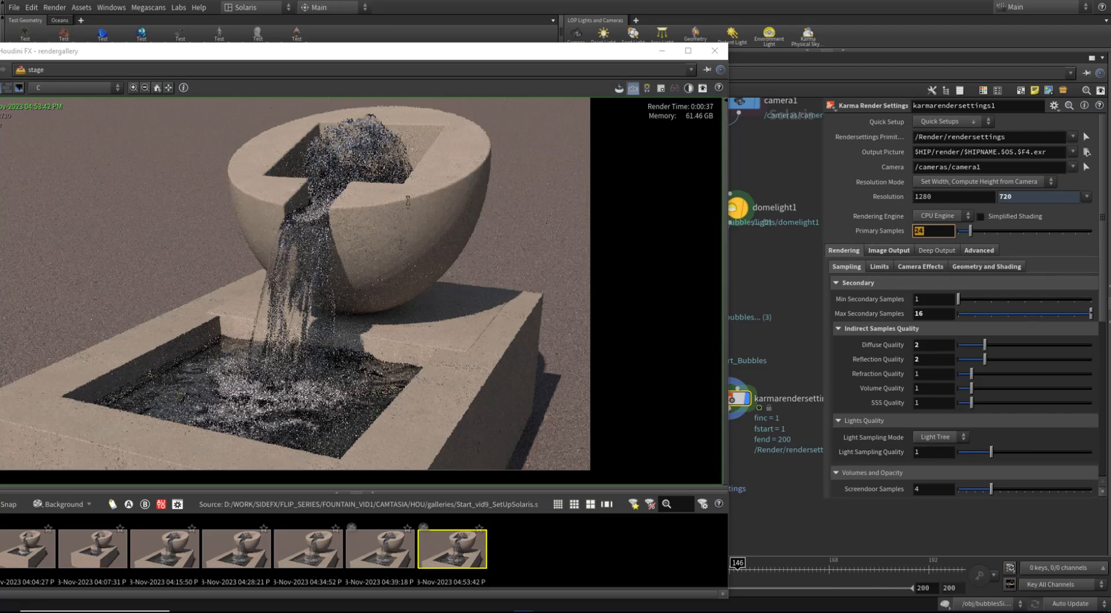
Delete the stopped 04:53:42 PM snapshot from the render gallery and start a new background render.
left_click_drag(496, 58, 641, 54)
right_click(593, 546)
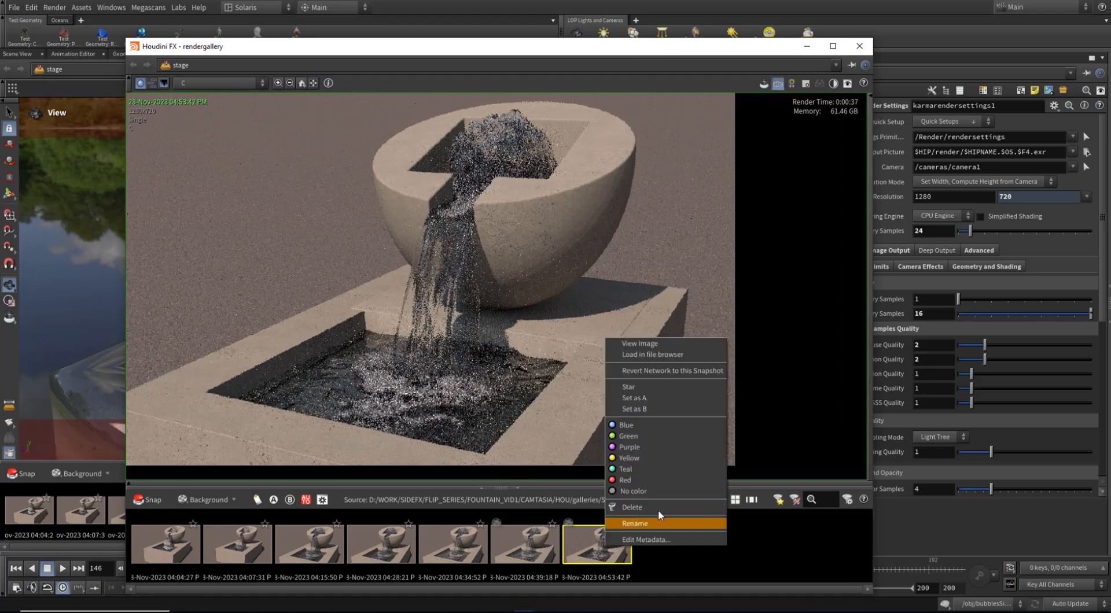
left_click(679, 509)
left_click(78, 474)
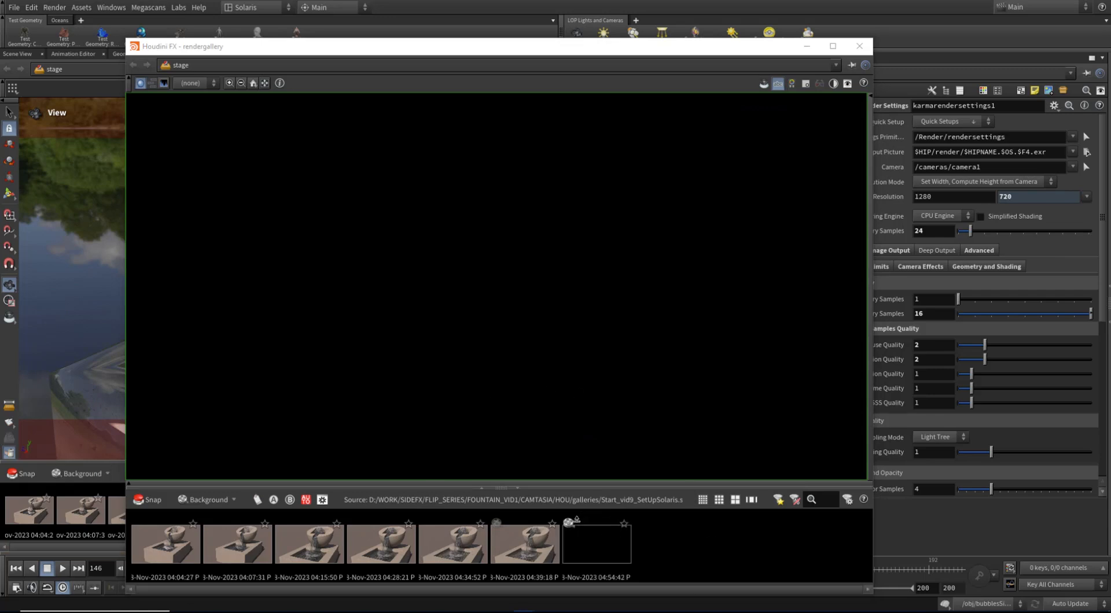
left_click_drag(616, 50, 613, 18)
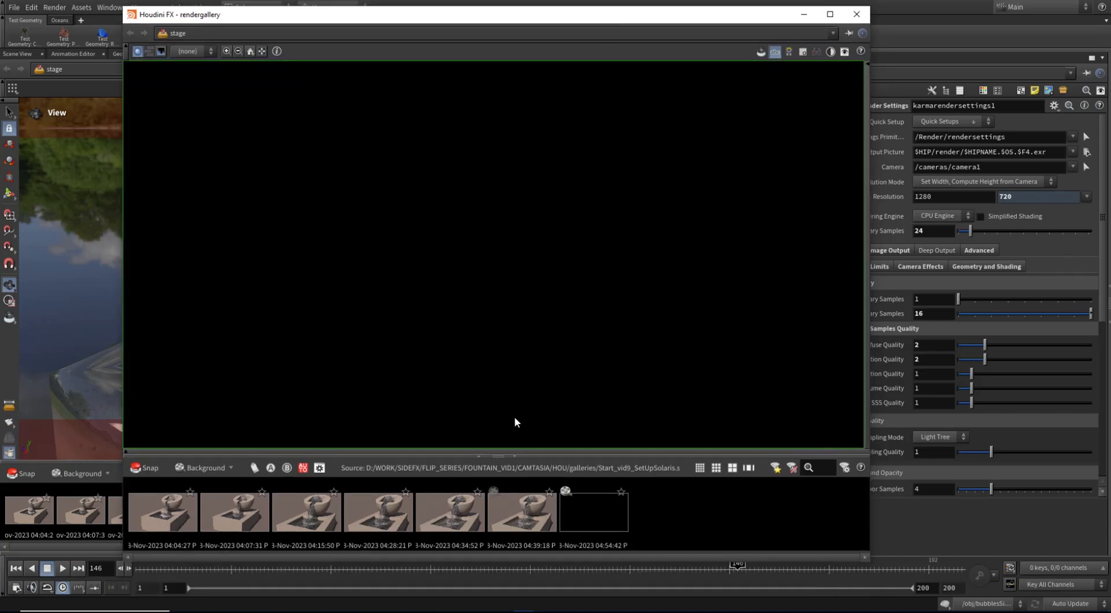
View the 04:54:42 PM render at full frame and compare it with the 04:39:18 PM snapshot.
left_click(624, 524)
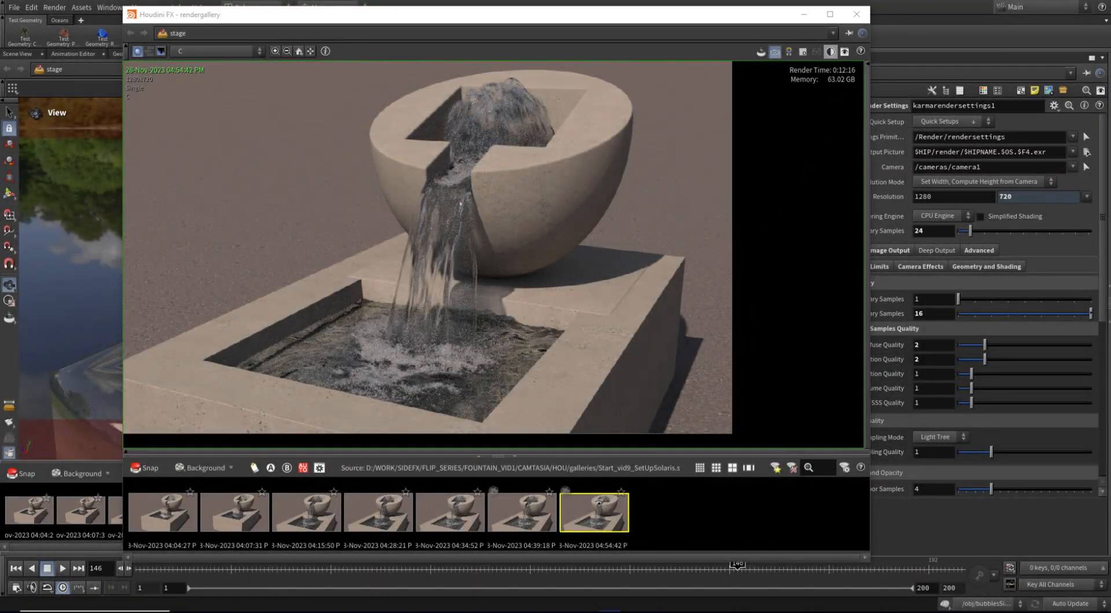
left_click(545, 526)
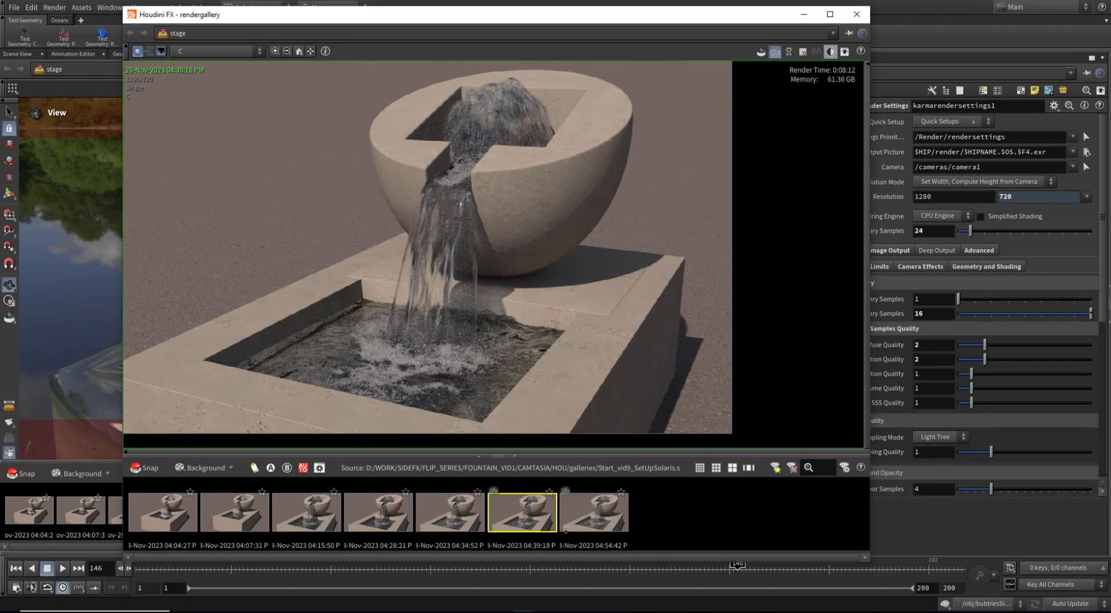
left_click(584, 529)
left_click(537, 523)
left_click(578, 528)
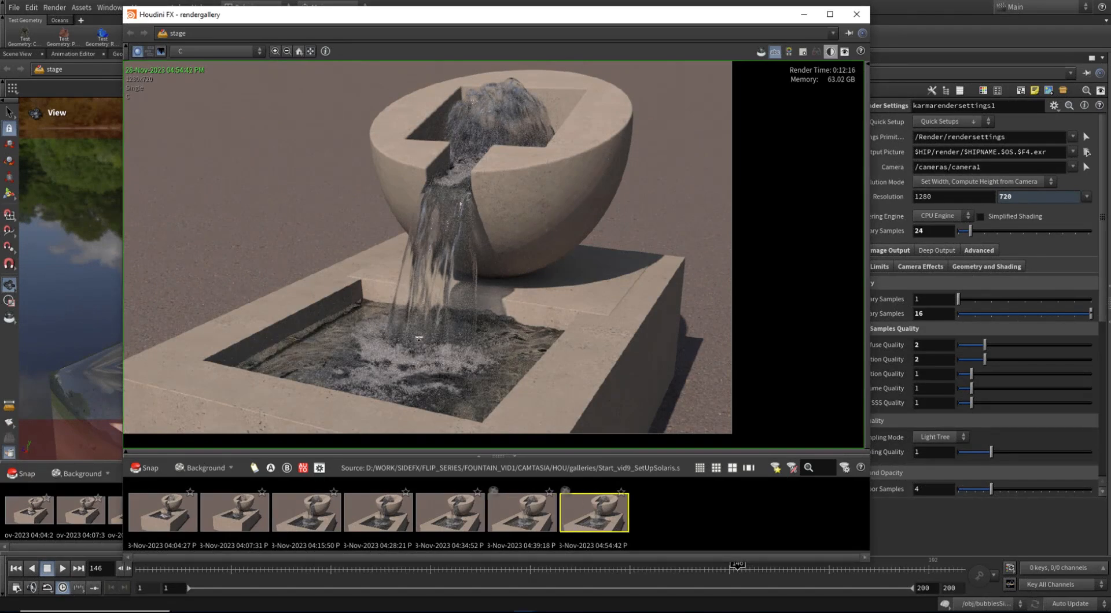
Compare the falling water and pool up close across the 04:34:52, 04:39:18 and 04:54:42 PM snapshots.
scroll(400, 341, "up", 3)
left_click(523, 518)
left_click(573, 524)
left_click(522, 524)
left_click(463, 520)
left_click(515, 523)
left_click(576, 524)
left_click(466, 522)
left_click(507, 525)
left_click(572, 530)
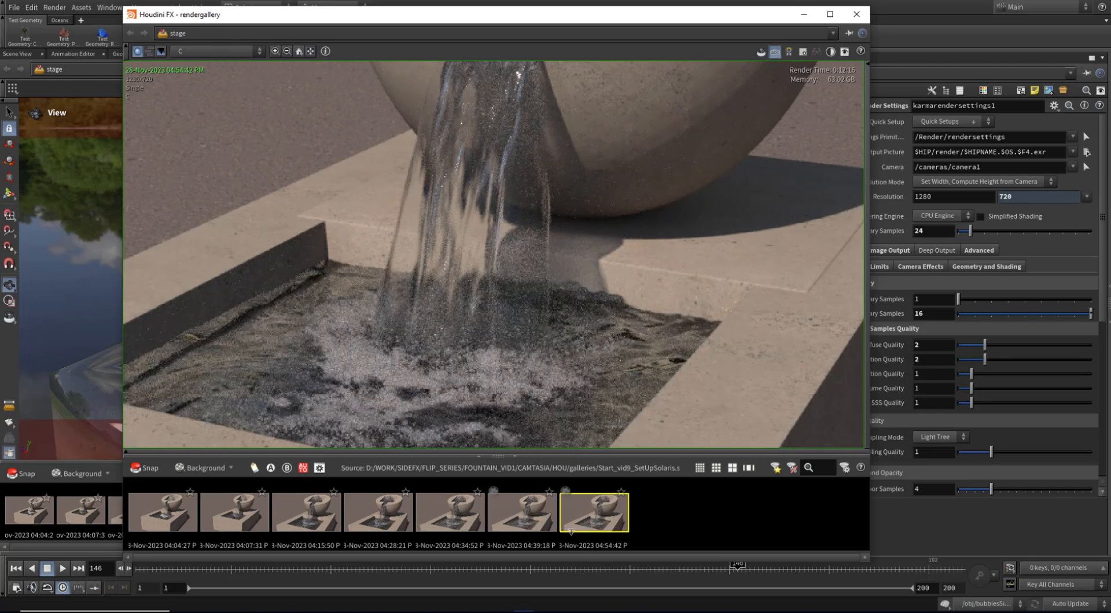
left_click(521, 524)
left_click(569, 528)
scroll(509, 320, "down", 3)
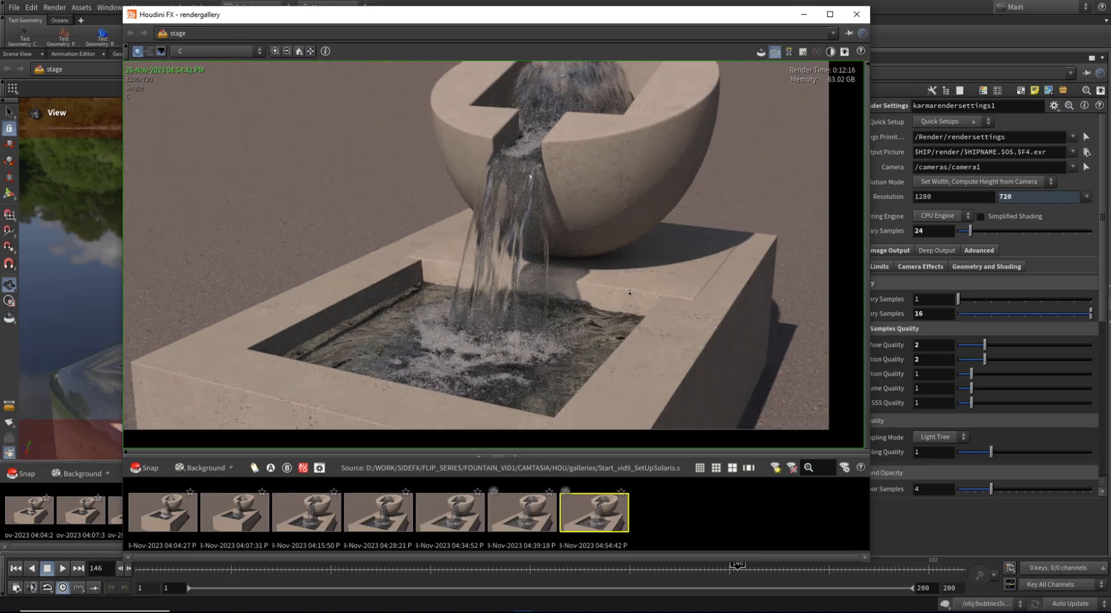
scroll(616, 298, "down", 2)
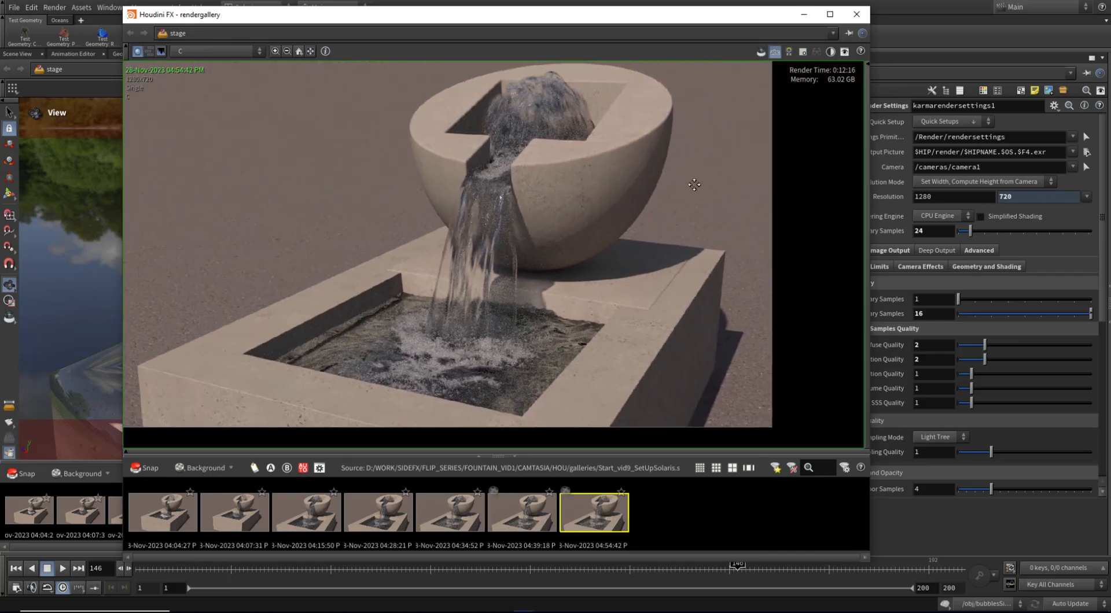
Save the 04:54:42 PM render as testFrame24.0000.exr in the $HIP/render folder.
right_click(611, 524)
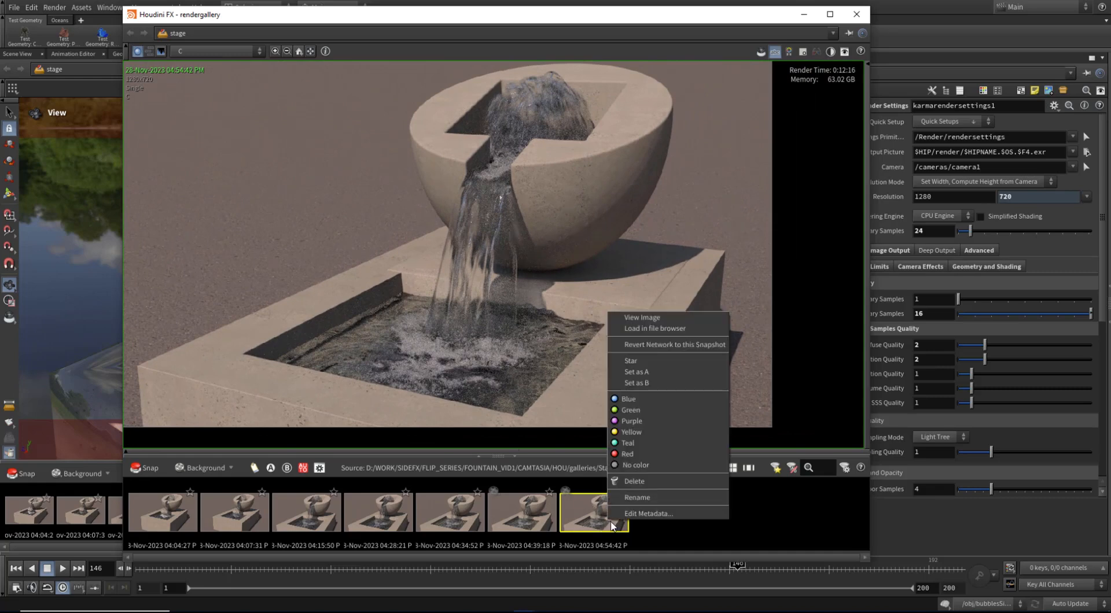
right_click(365, 138)
left_click(409, 154)
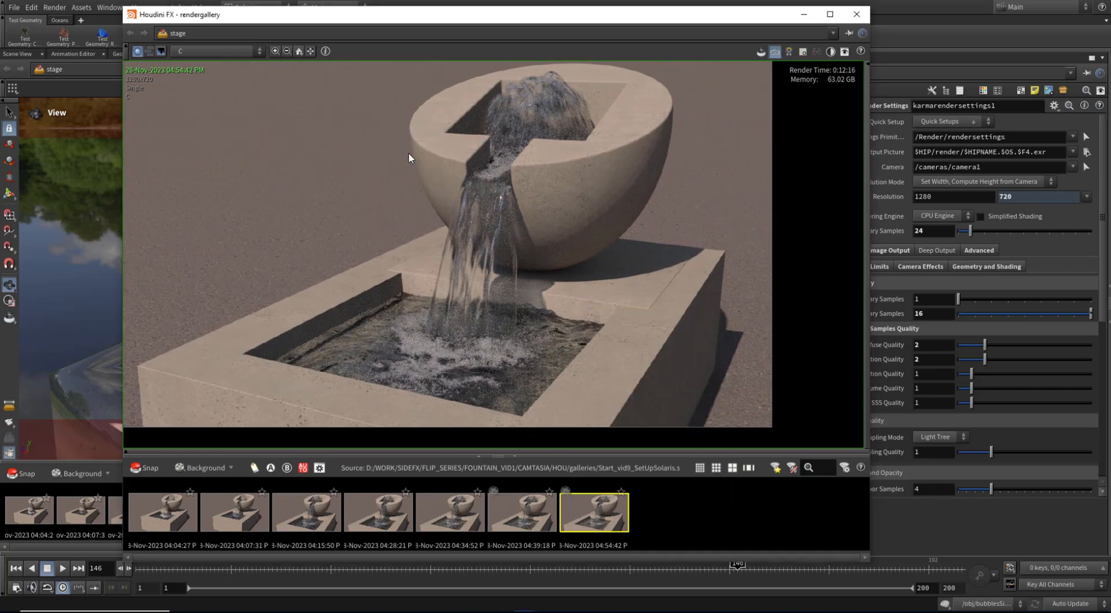
left_click(510, 62)
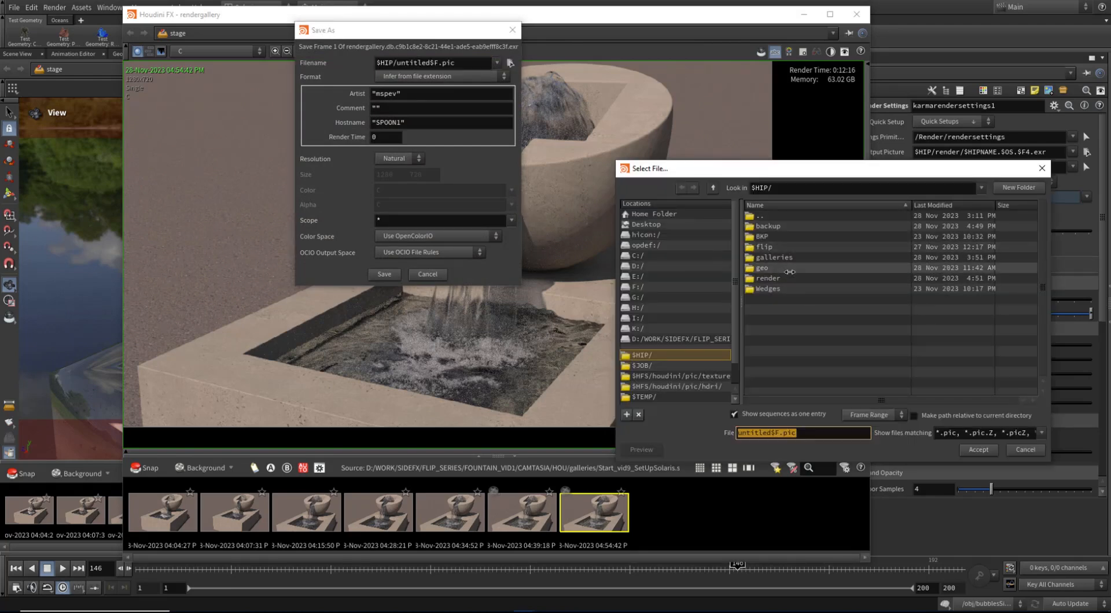
double_click(768, 279)
left_click(794, 247)
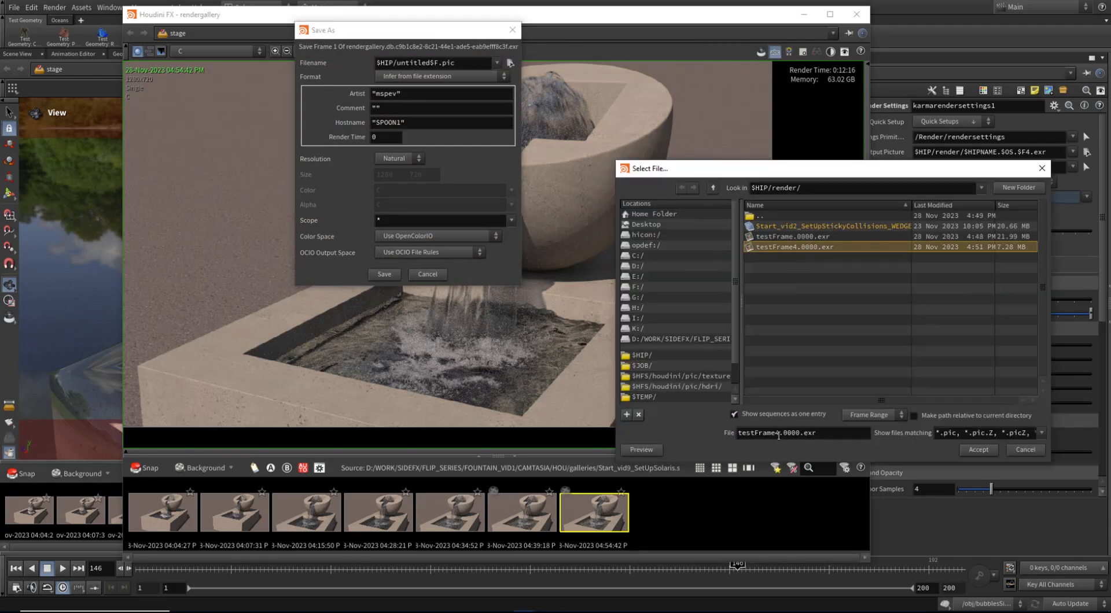
left_click(780, 434)
key("BackSpace")
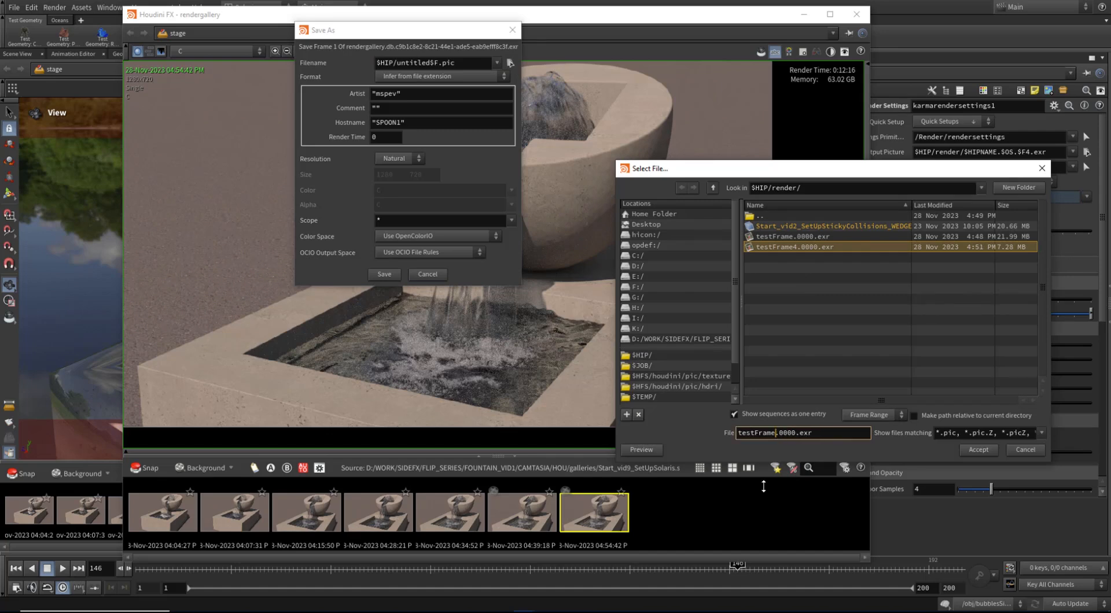
left_click_drag(906, 183, 735, 233)
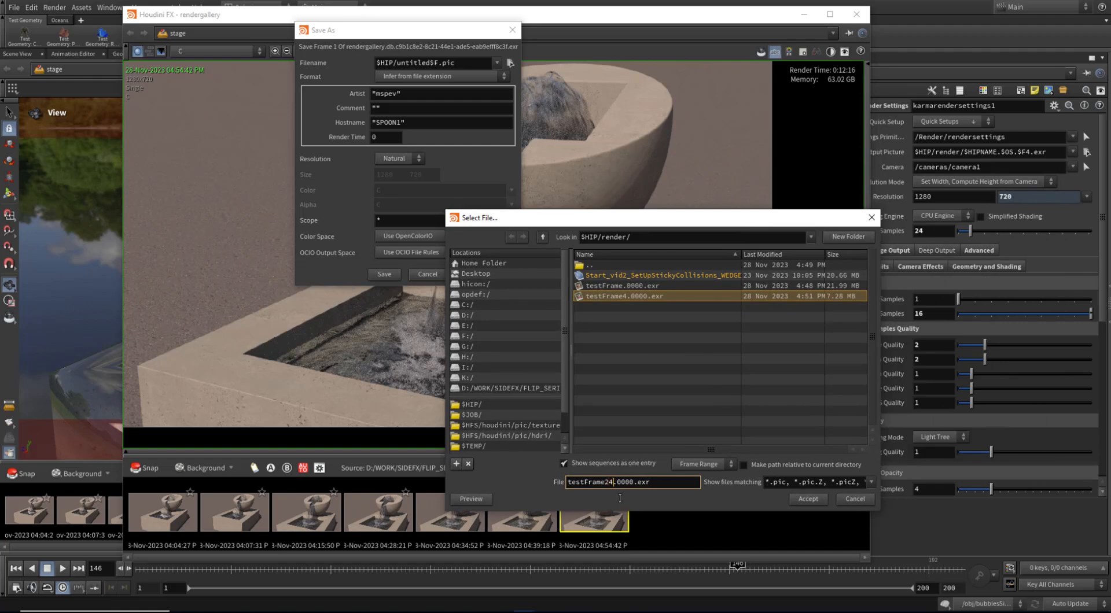
key("Return")
left_click(384, 274)
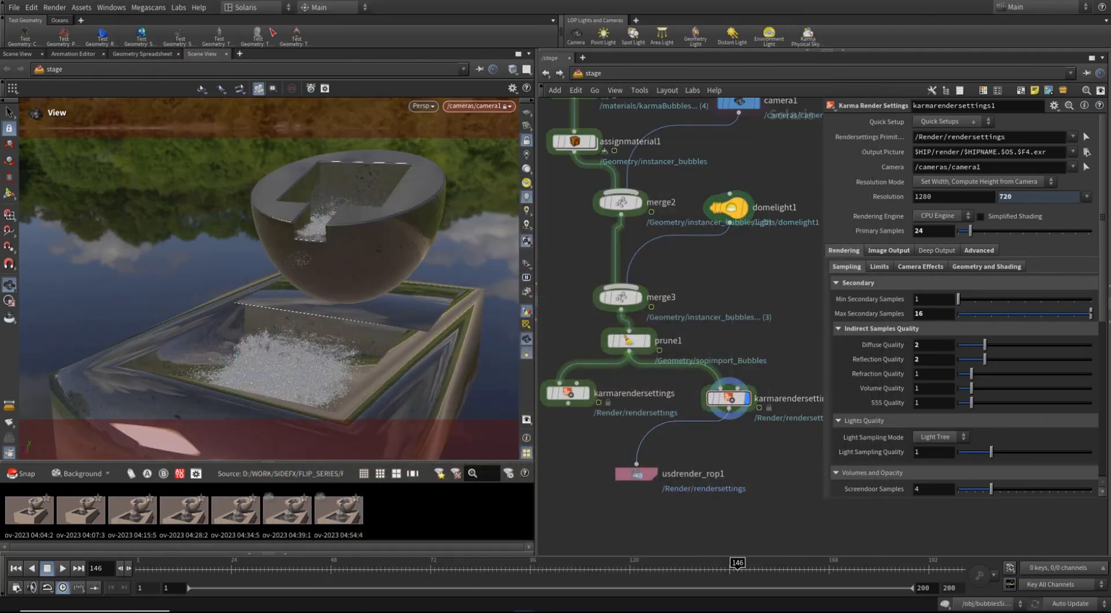
In the Image workspace, duplicate the testFrame4_0000_exr and aidenoise2 nodes and display the copied denoise node.
left_click(269, 7)
left_click(272, 66)
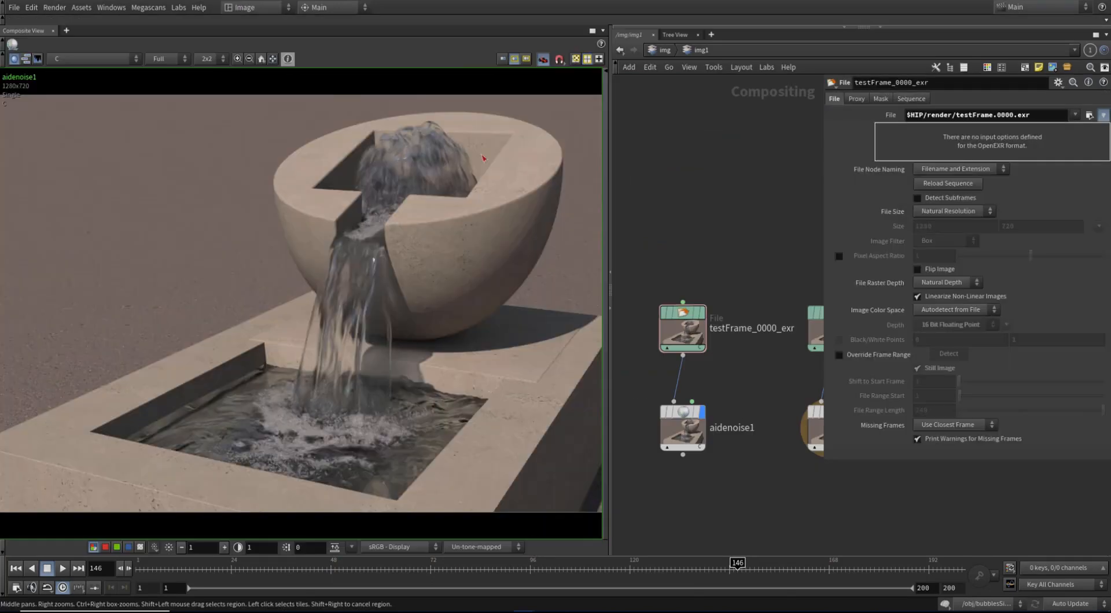
middle_click_drag(771, 232, 673, 258)
left_click_drag(686, 306, 848, 485)
middle_click_drag(848, 485, 711, 455)
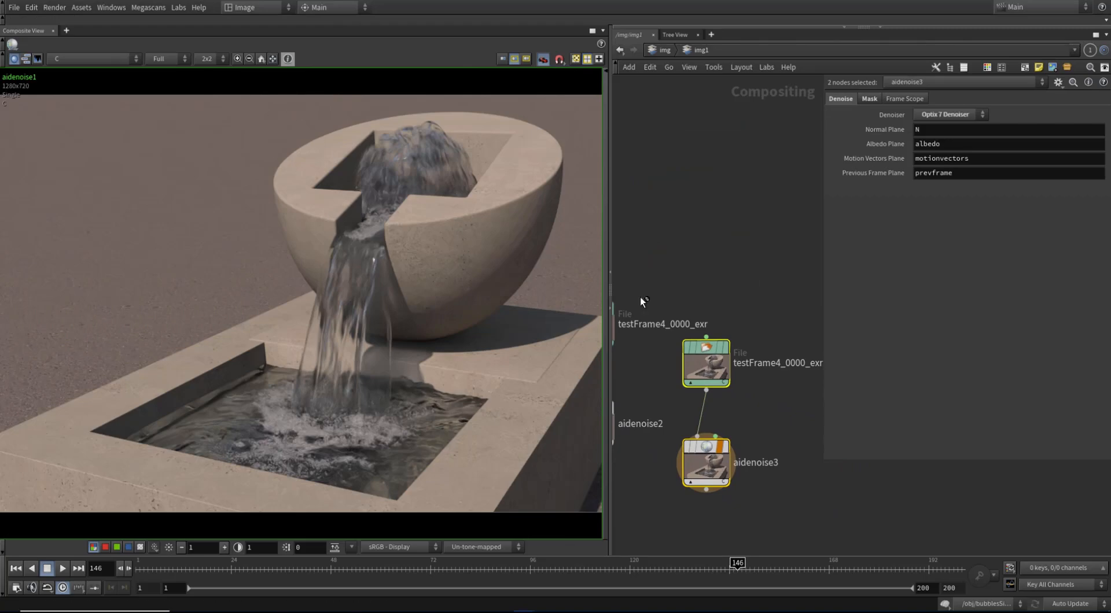
left_click(769, 427)
left_click(726, 446)
left_click(707, 455)
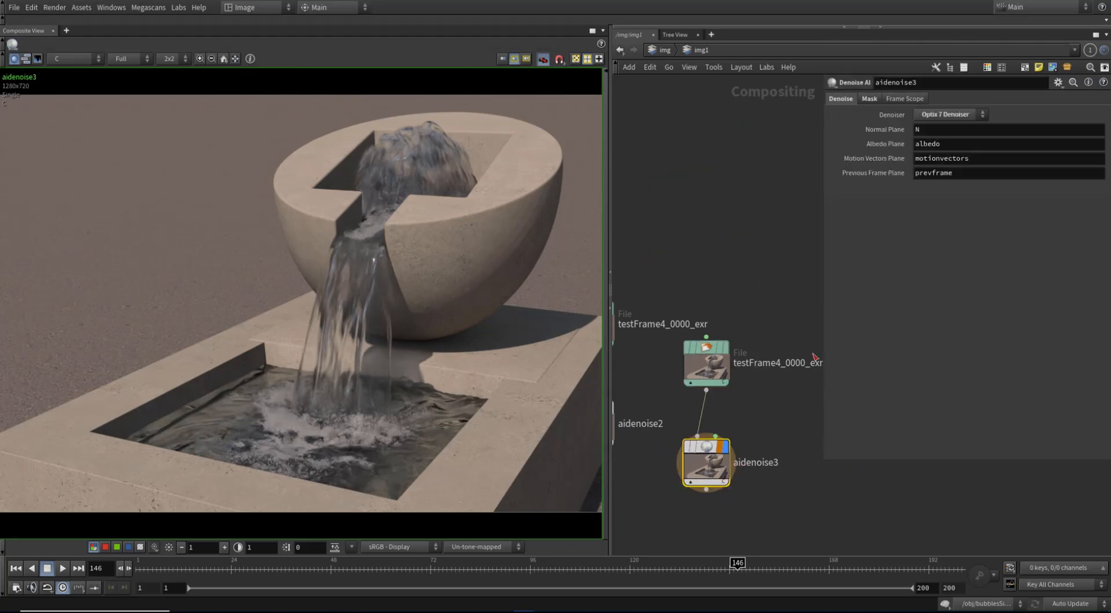
Load testFrame24.0000.exr from $HIP/render into the duplicated File node.
left_click(706, 362)
left_click(1089, 115)
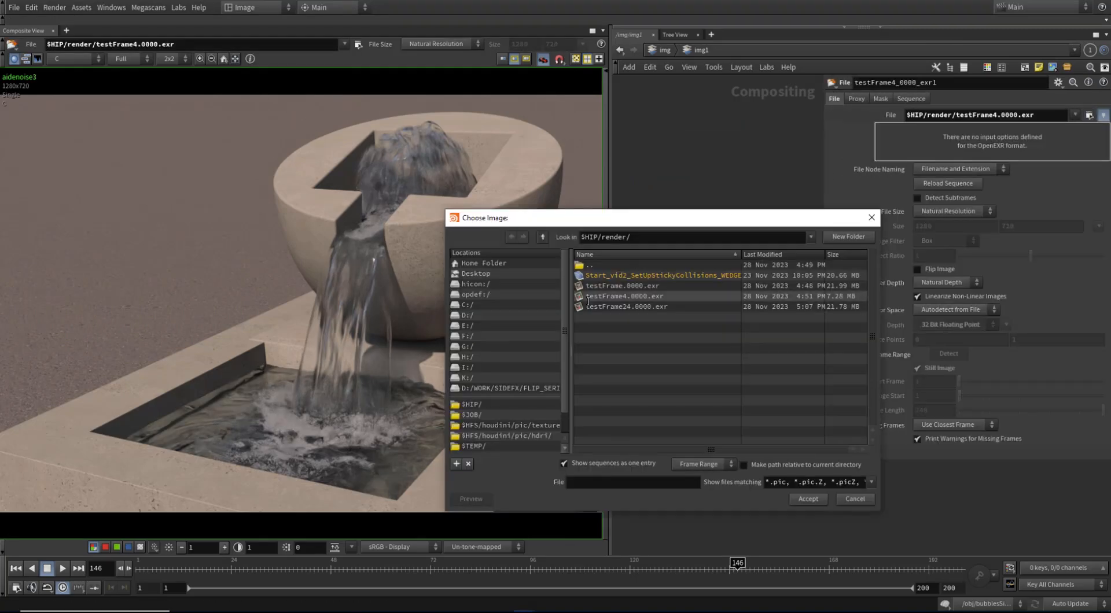
left_click(636, 306)
left_click(808, 499)
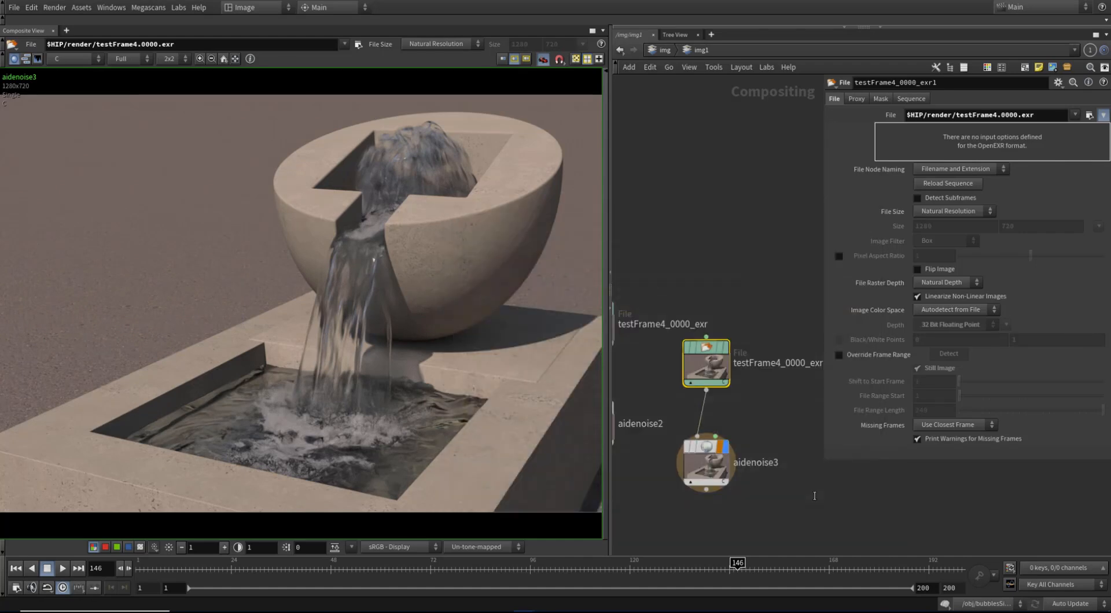
middle_click_drag(628, 513, 672, 488)
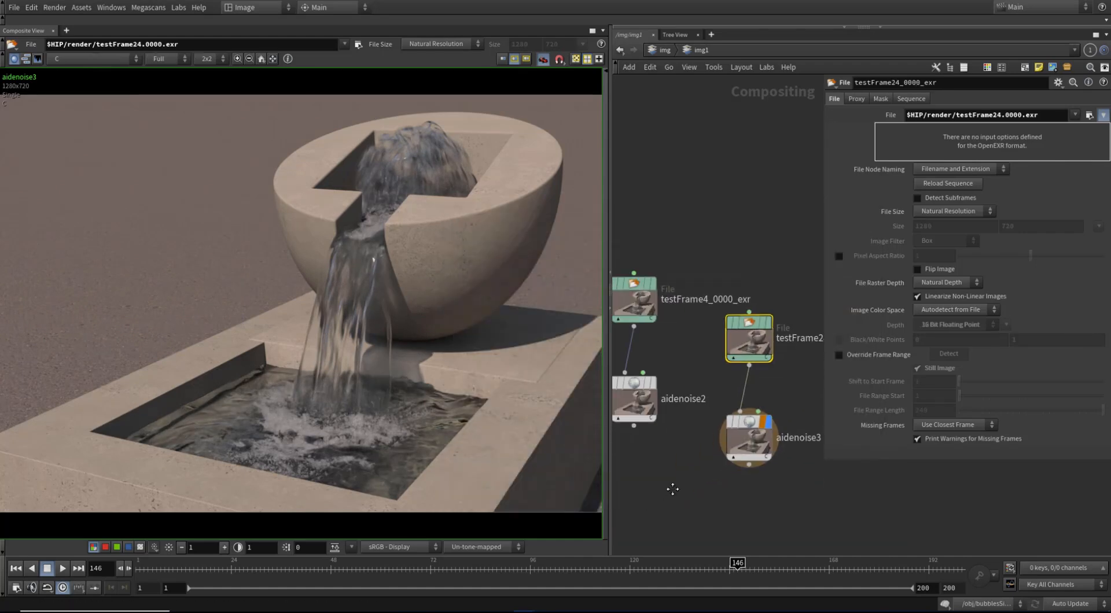
Compare the raw testFrame24 image with its denoised result from aidenoise3 in the composite view.
left_click(653, 383)
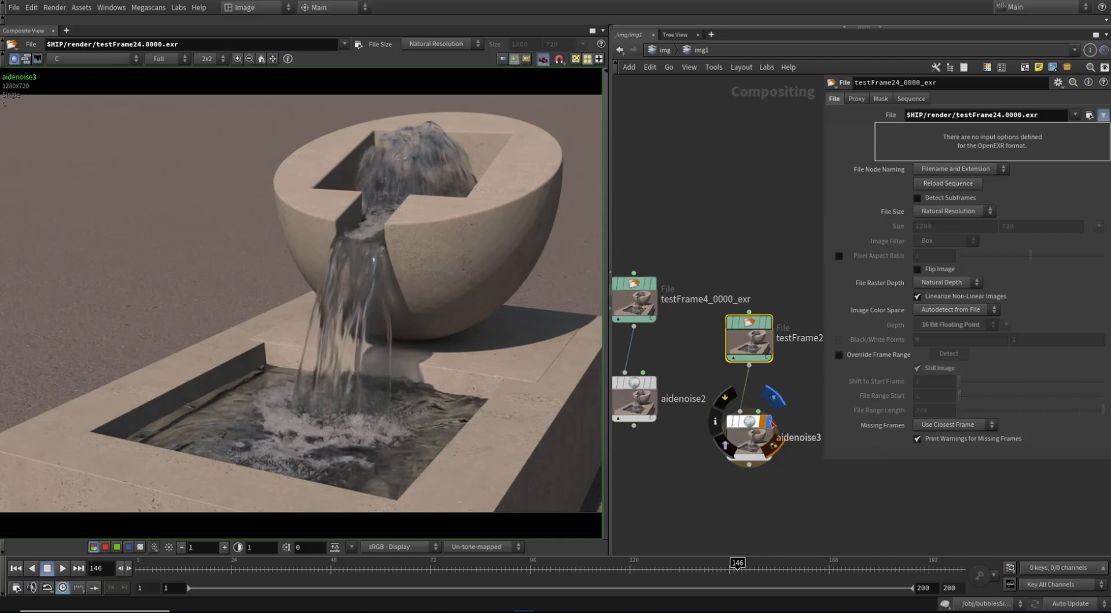
left_click(769, 323)
left_click(766, 424)
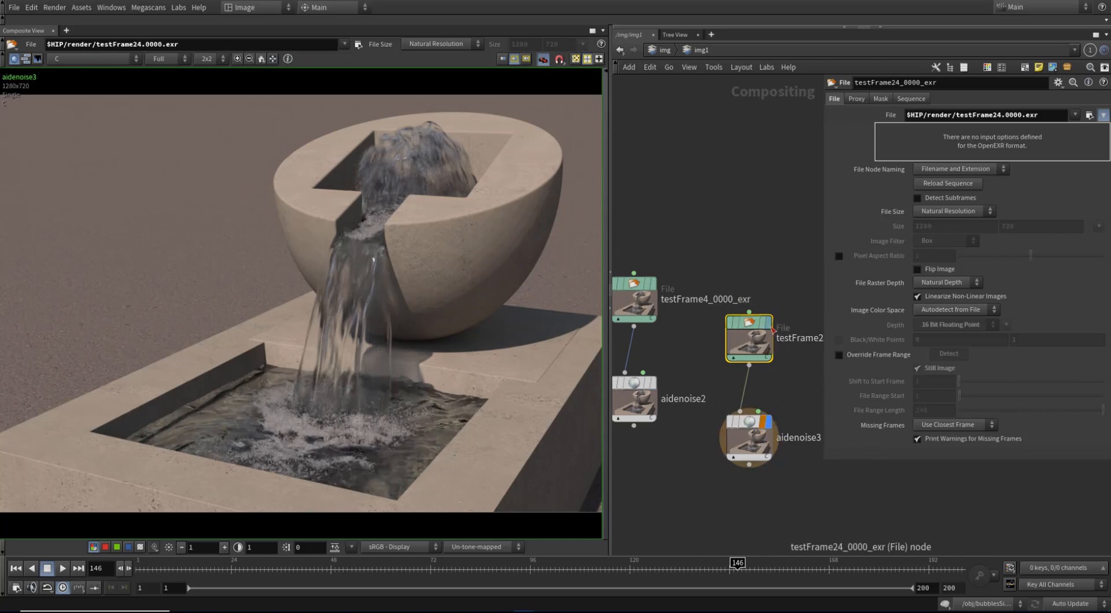
left_click(769, 322)
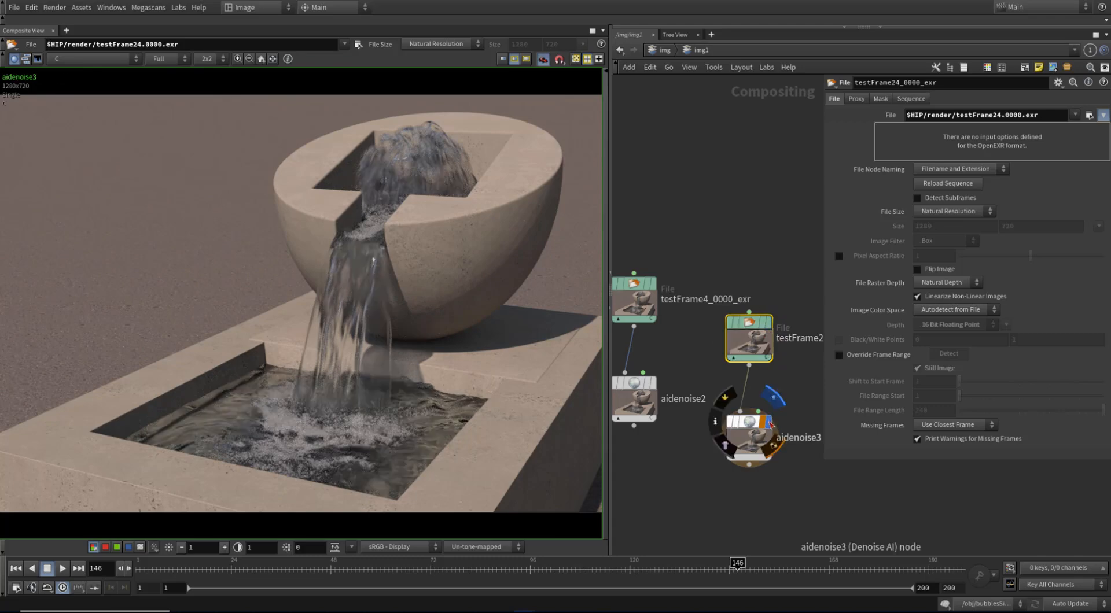
left_click(769, 424)
left_click(768, 322)
left_click(769, 425)
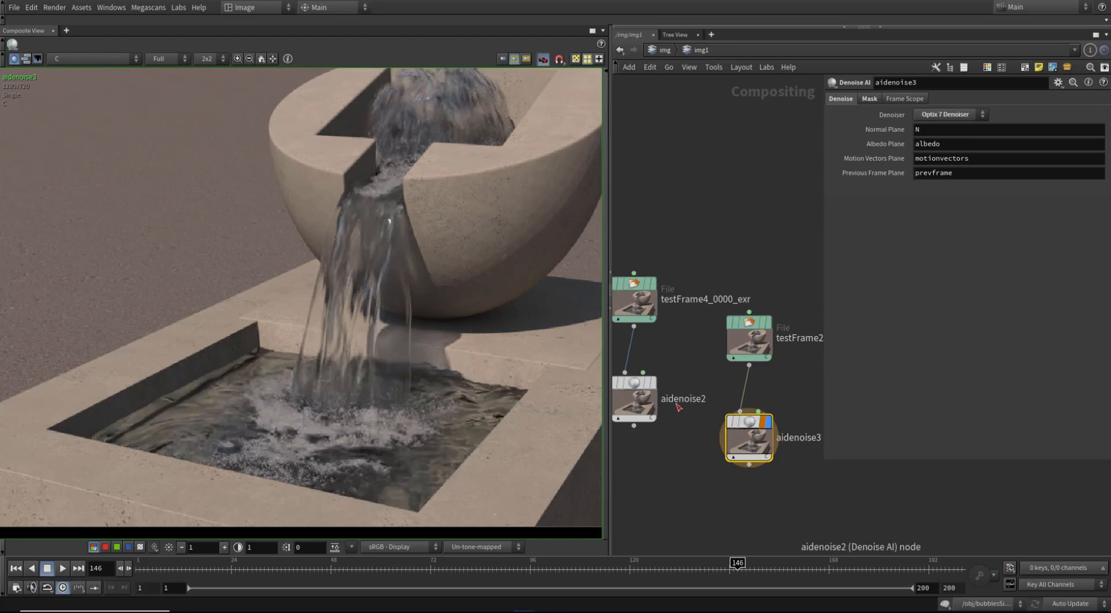
Compare the denoised testFrame4 output of aidenoise2 with the denoised testFrame24 output of aidenoise3.
left_click(653, 382)
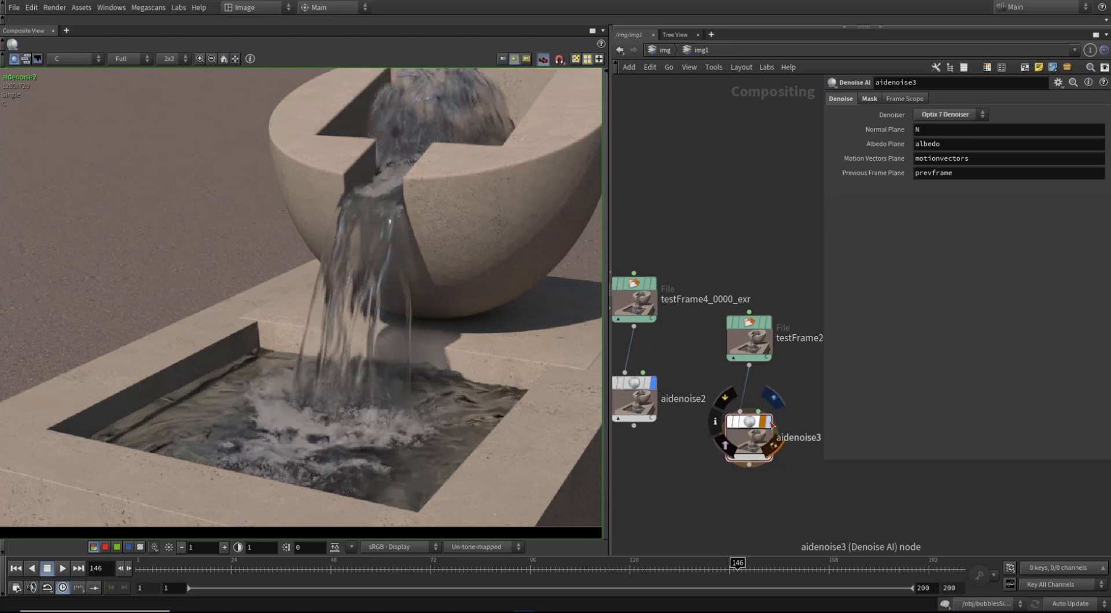
left_click(767, 422)
left_click(652, 382)
Move the testFrame4 and aidenoise2 pair above the others and place the testFrame24 pair beside the testFrame pair.
left_click_drag(680, 454, 629, 297)
middle_click_drag(637, 297, 777, 269)
scroll(709, 278, "down", 3)
left_click_drag(756, 228, 703, 443)
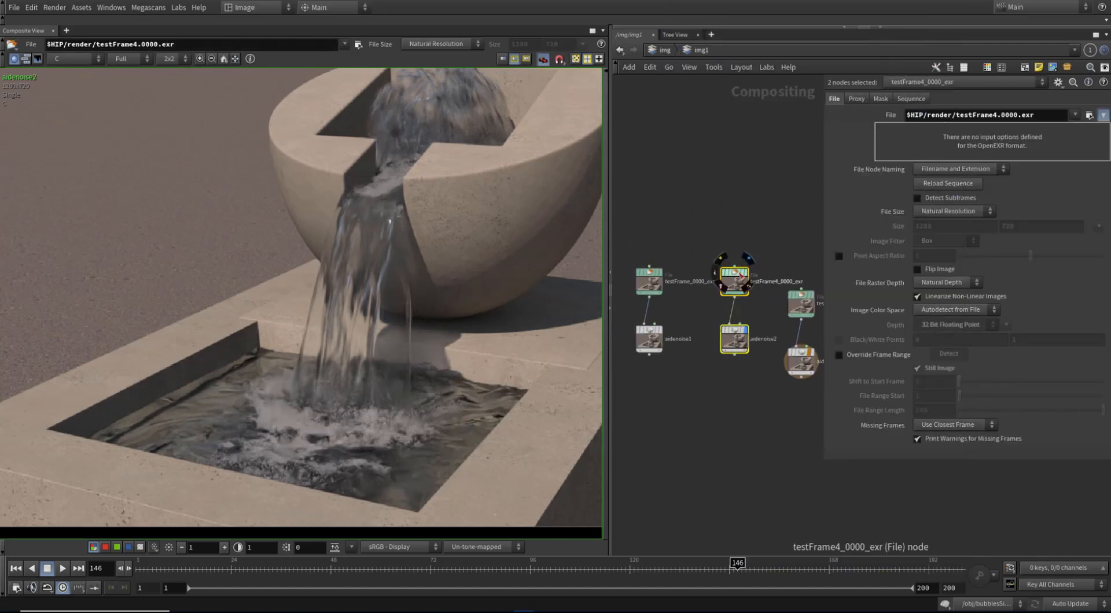
left_click_drag(733, 280, 740, 149)
left_click_drag(763, 237, 830, 413)
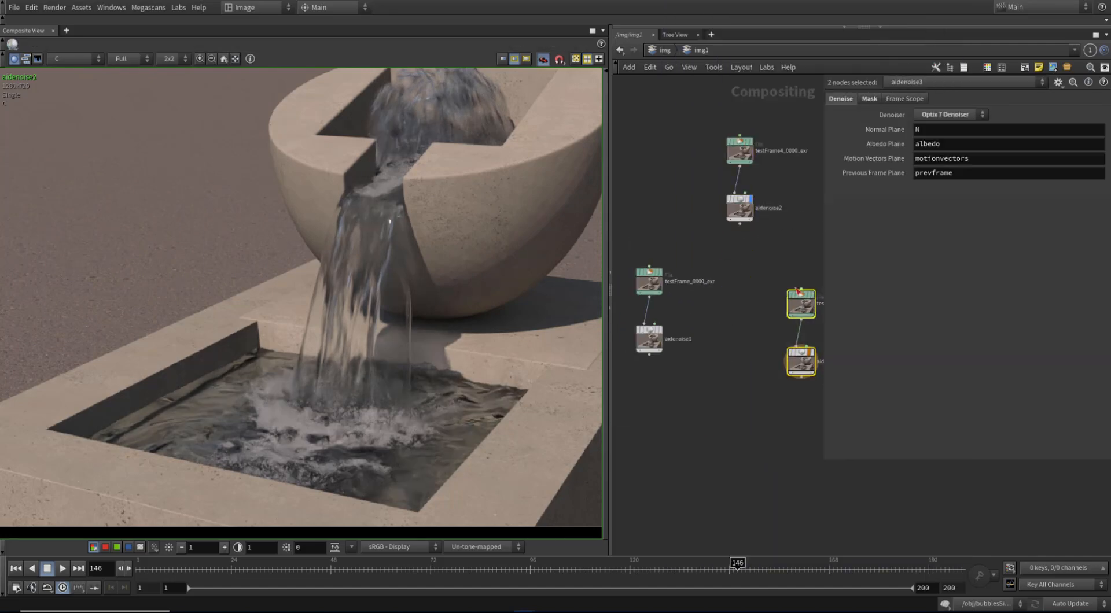
Compare the denoised testFrame output of aidenoise1 with the denoised testFrame24 output of aidenoise3.
scroll(671, 329, "up", 3)
left_click(664, 329)
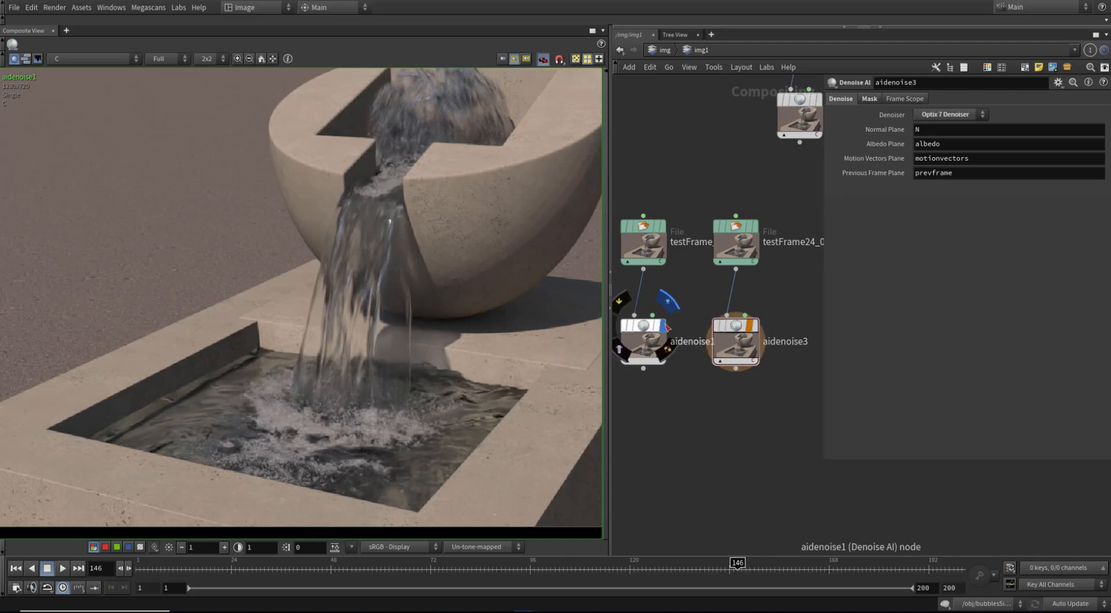
left_click(757, 327)
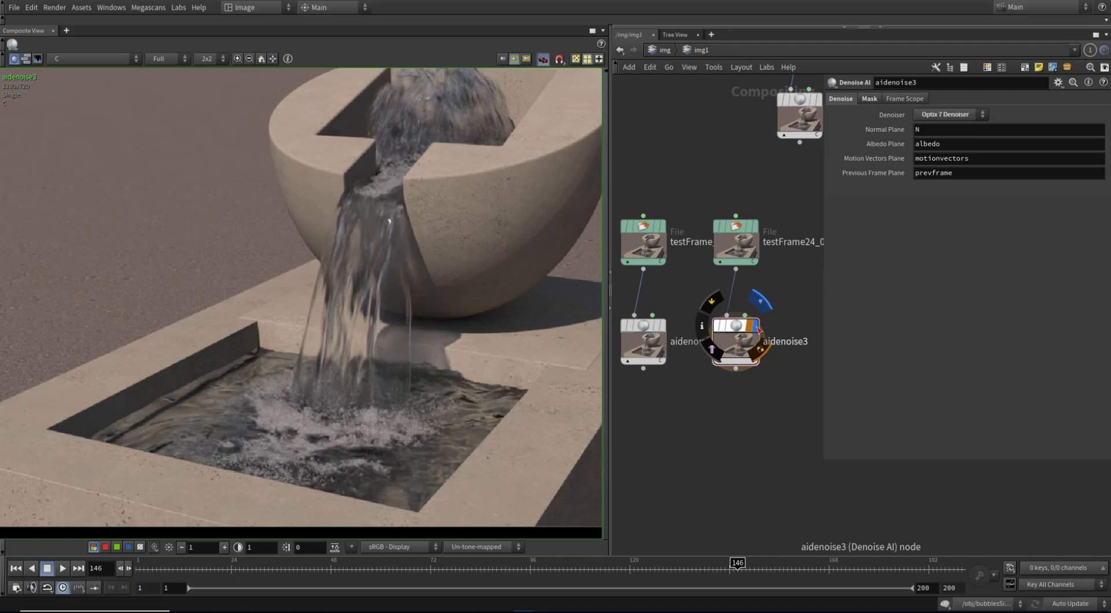
Inspect the water in the bowl, the waterfall and the pool of the aidenoise3 result, checking it against aidenoise1.
left_click(665, 327)
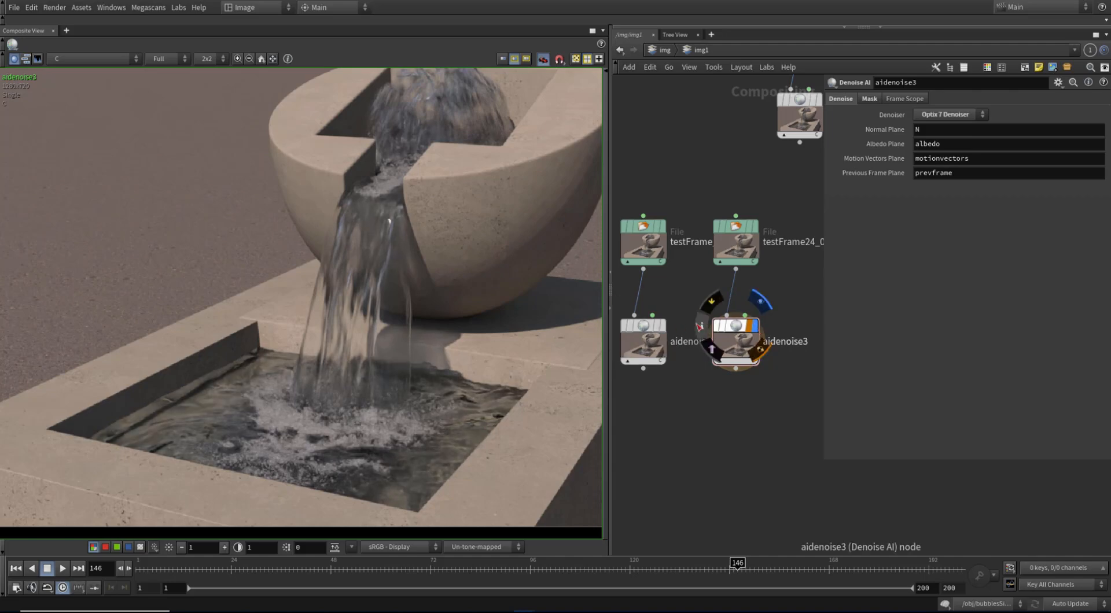
left_click(664, 326)
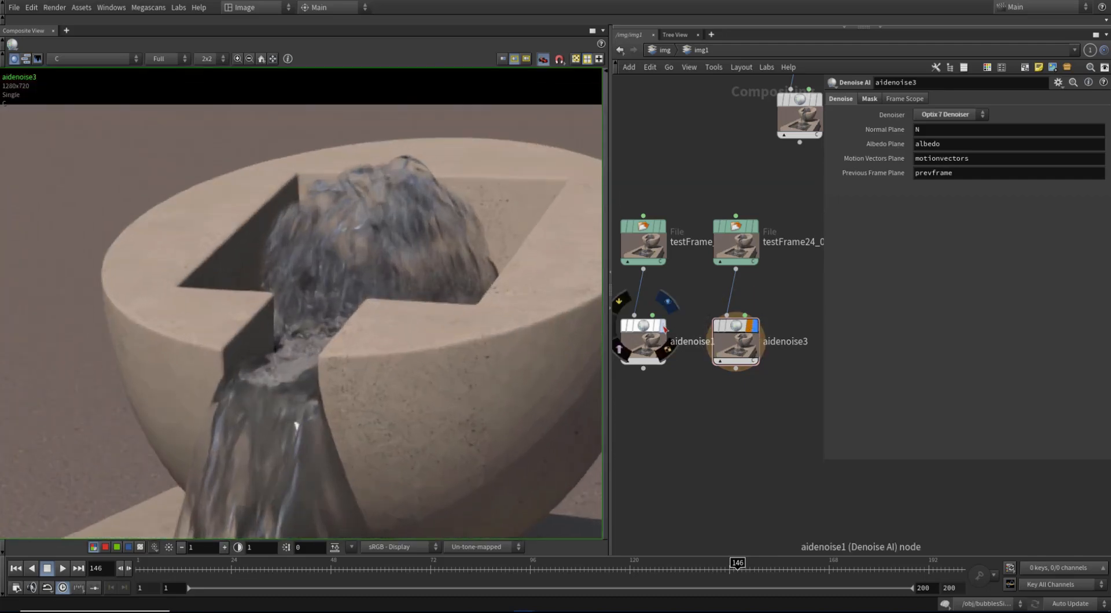
mouse_move(757, 324)
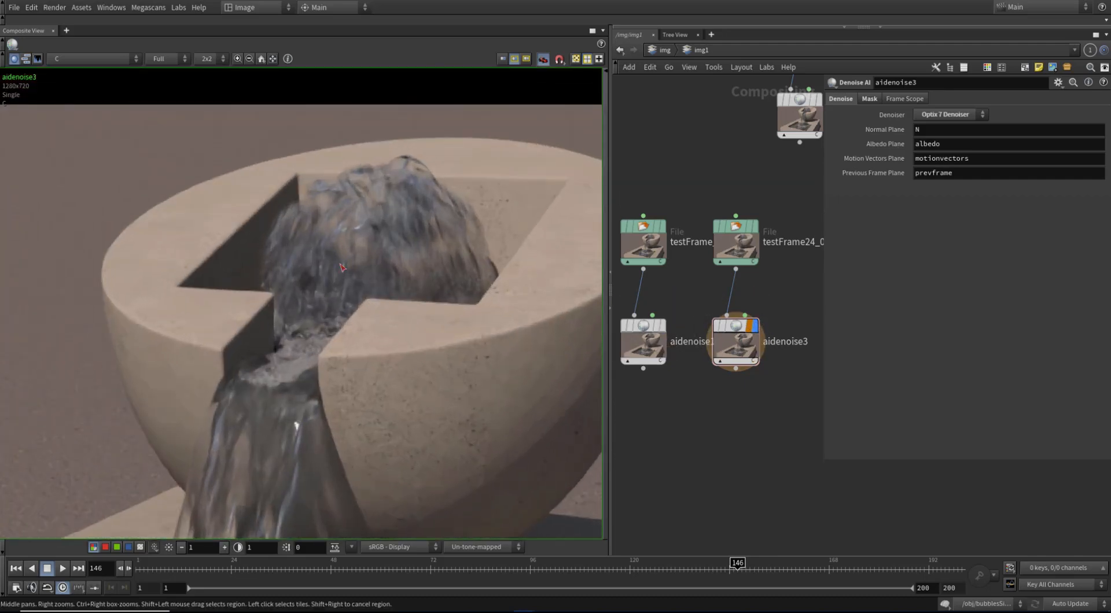
scroll(322, 282, "down", 5)
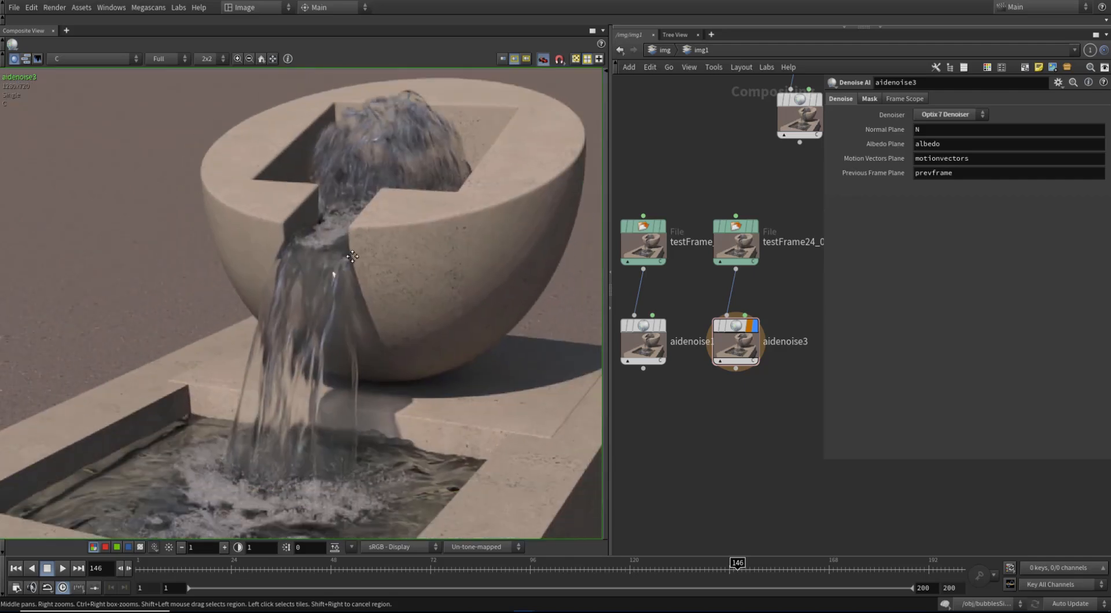
scroll(351, 252, "down", 1)
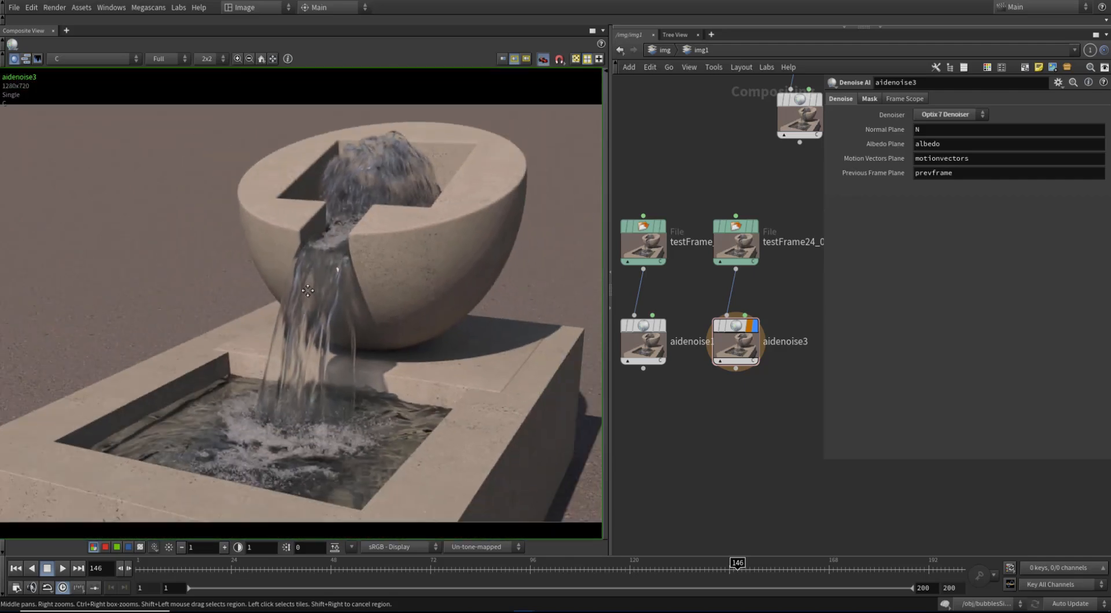
middle_click_drag(337, 327, 361, 274)
scroll(399, 424, "up", 2)
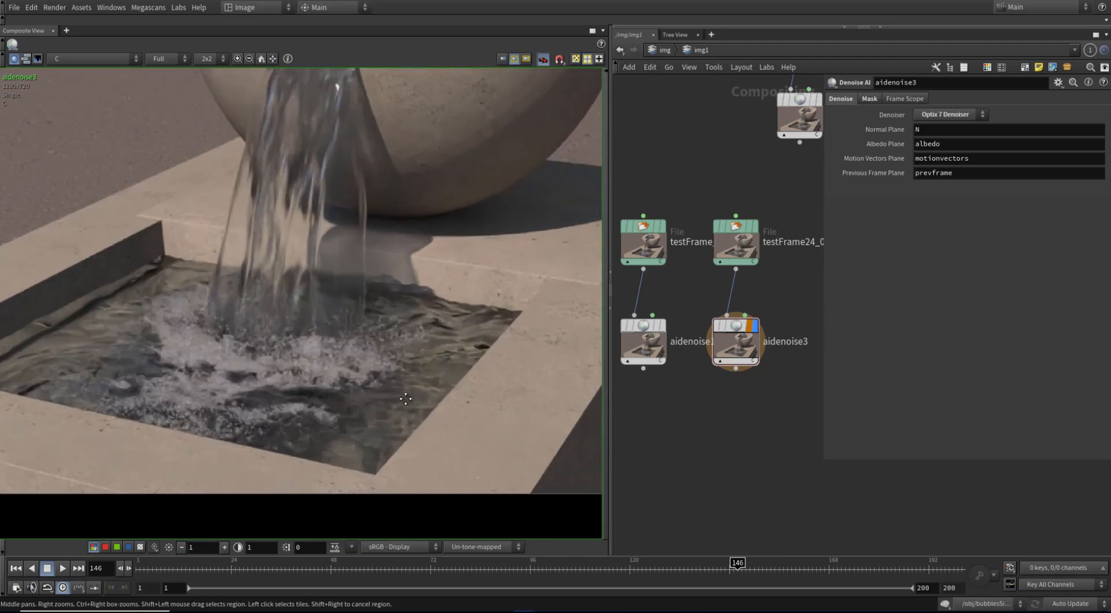
scroll(258, 373, "down", 5)
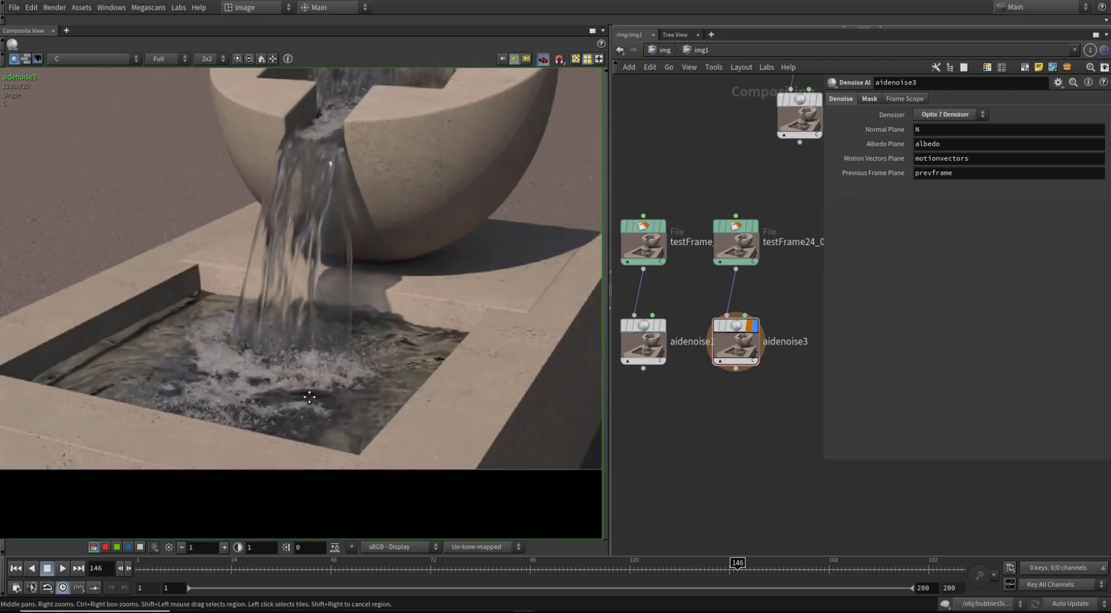
middle_click_drag(378, 335, 382, 344)
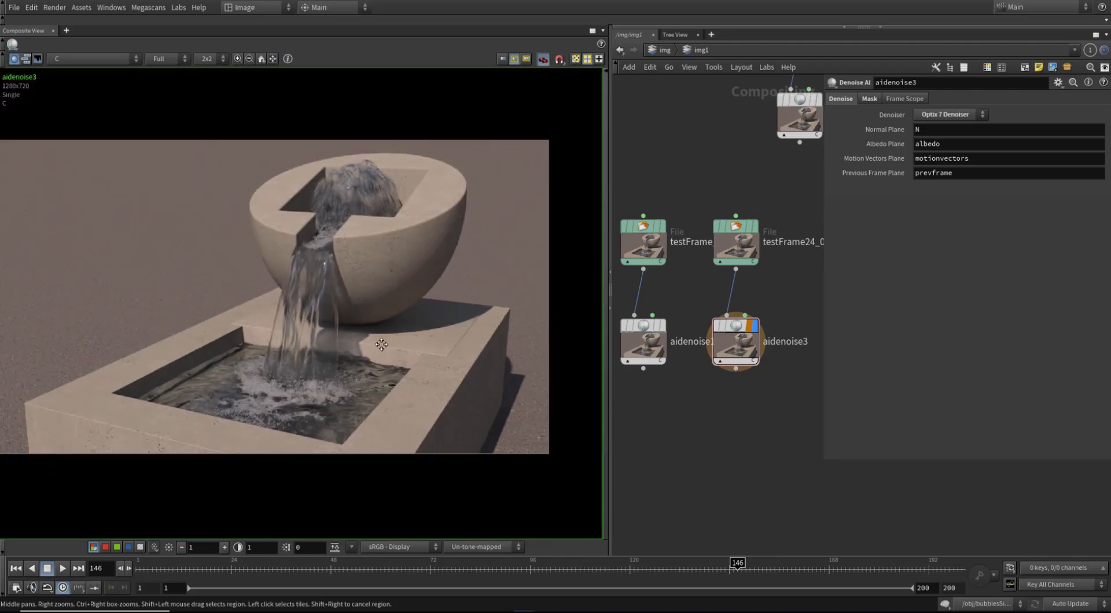
Go to the out network, switch to the Solaris desktop and close the floating render gallery window.
left_click(669, 50)
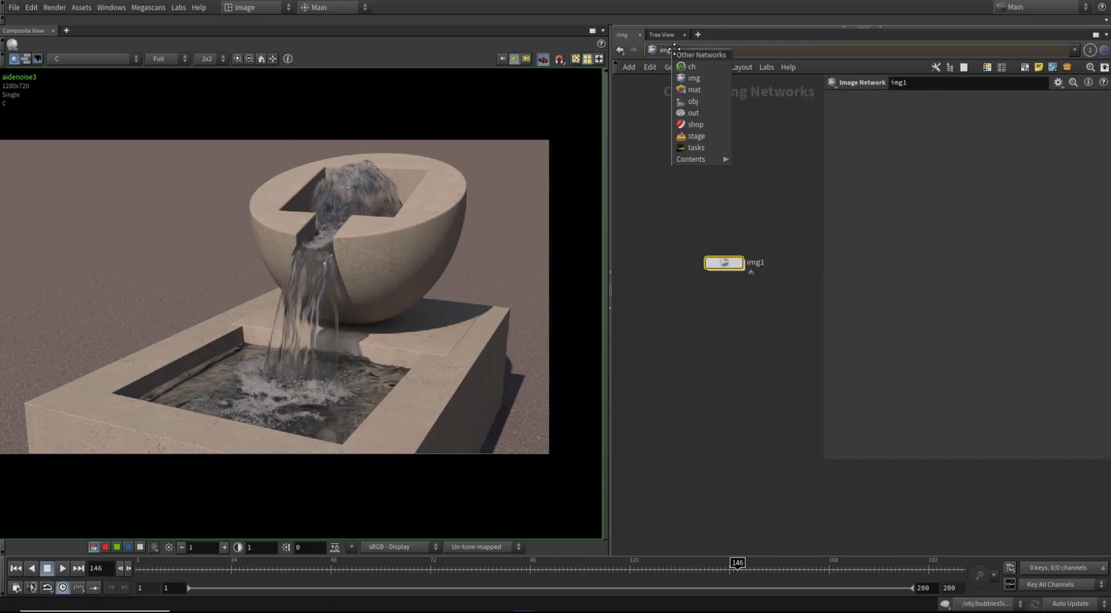
left_click(693, 113)
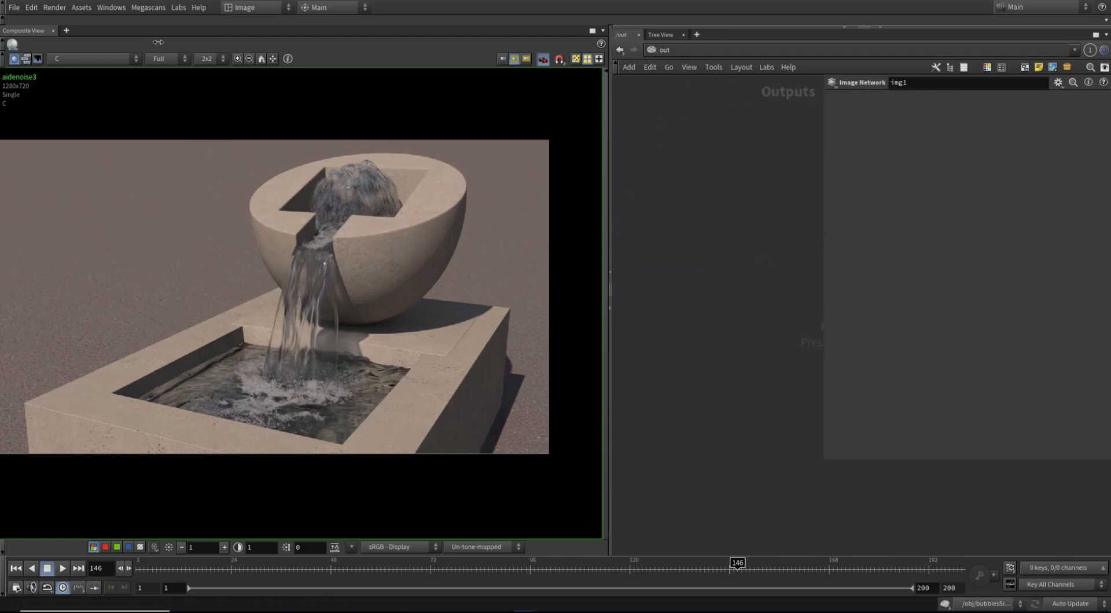
left_click(247, 8)
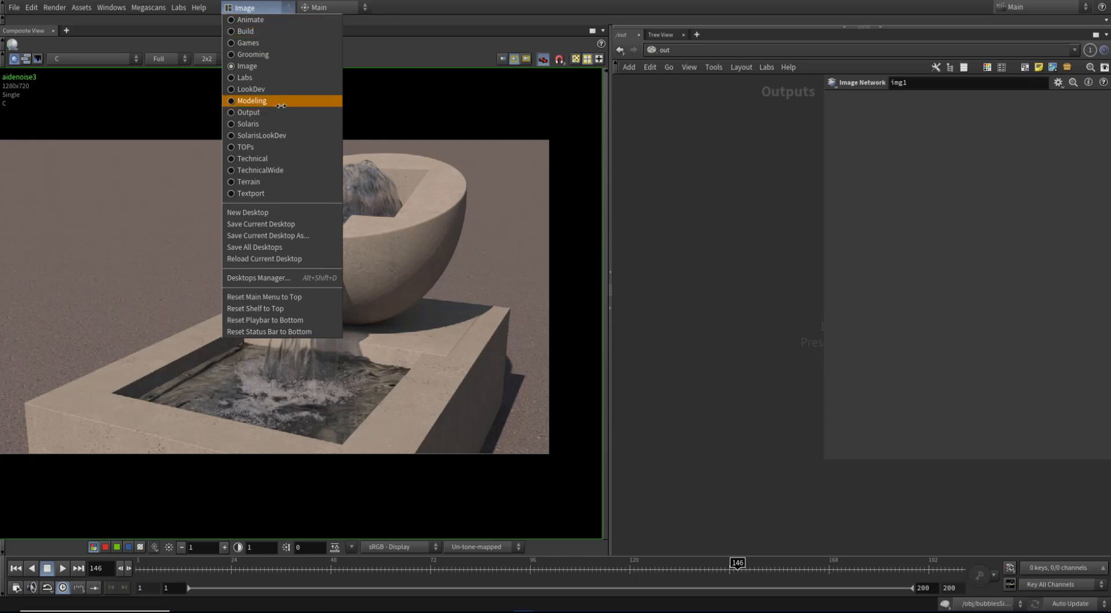
left_click(282, 125)
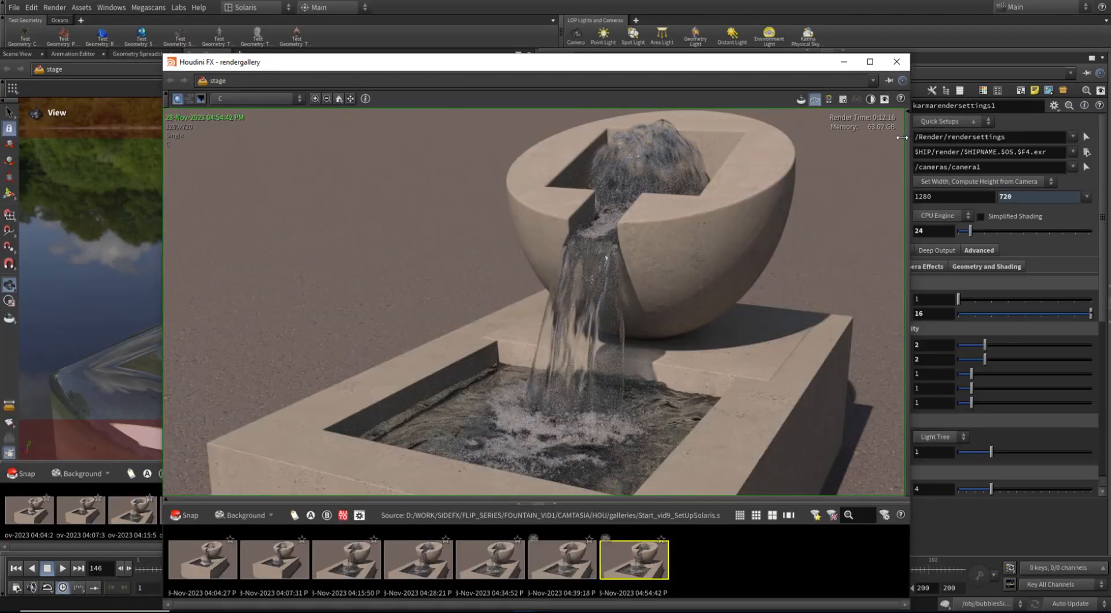
left_click(896, 63)
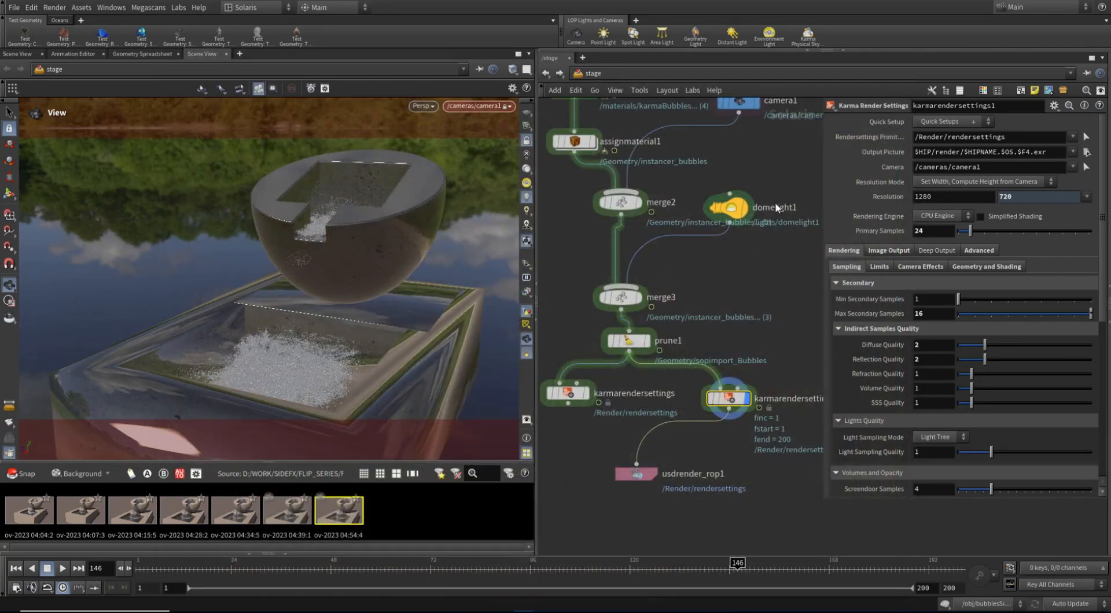
Delete the channels on the start frame of the usdrender_rop1 node's frame range.
scroll(738, 299, "down", 1)
middle_click_drag(748, 315, 744, 269)
left_click(656, 400)
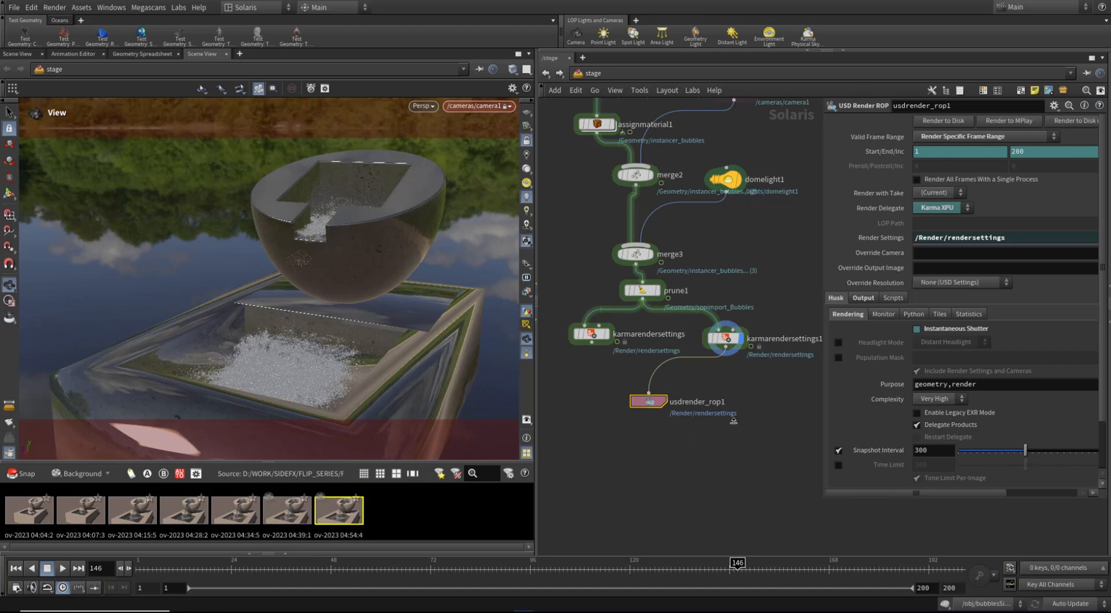
middle_click_drag(738, 411, 734, 416)
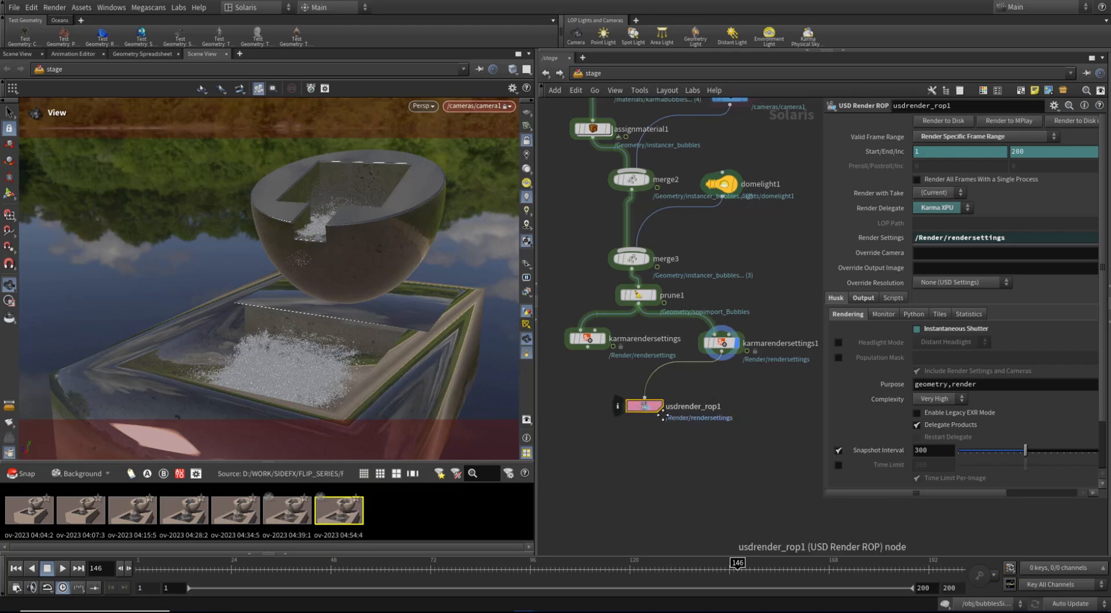
right_click(931, 152)
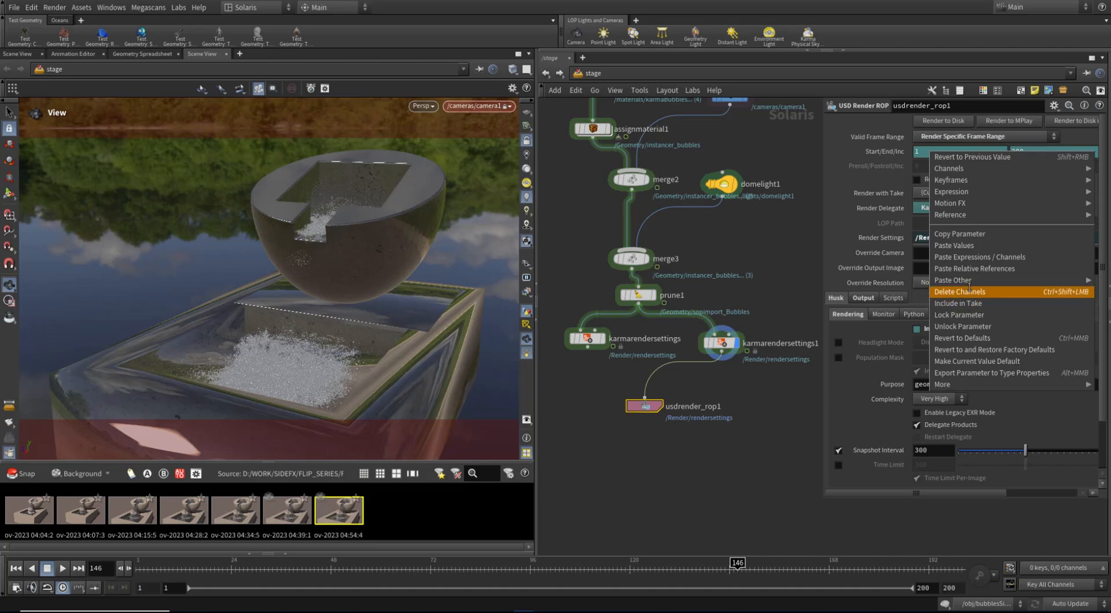
left_click(966, 292)
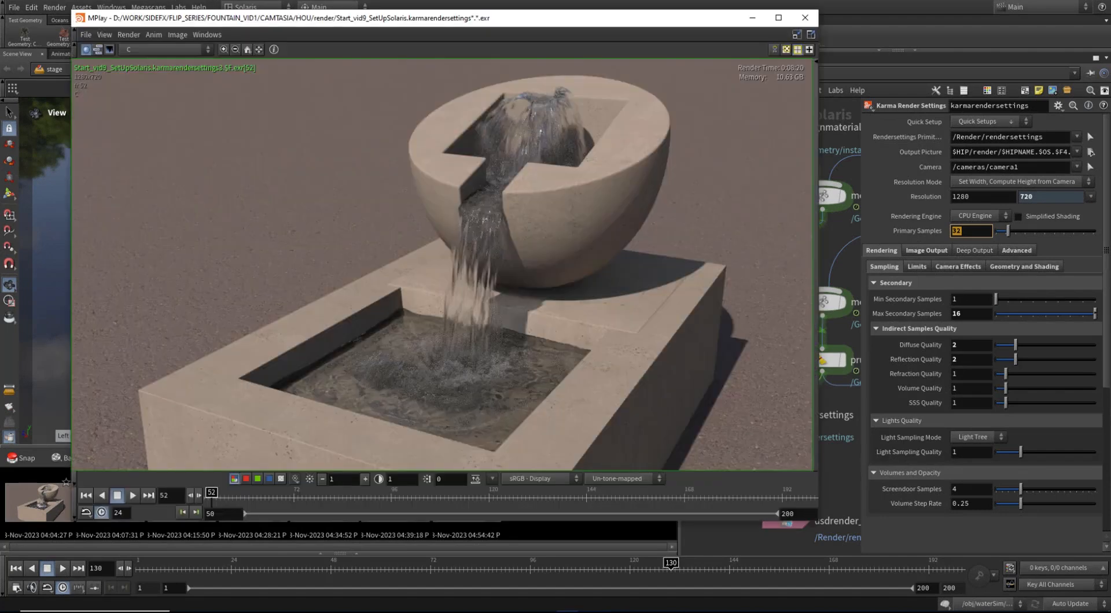
Play back the rendered karmarendersettings3 sequence in MPlay to review the noise, and return to the Solaris workspace.
left_click(133, 495)
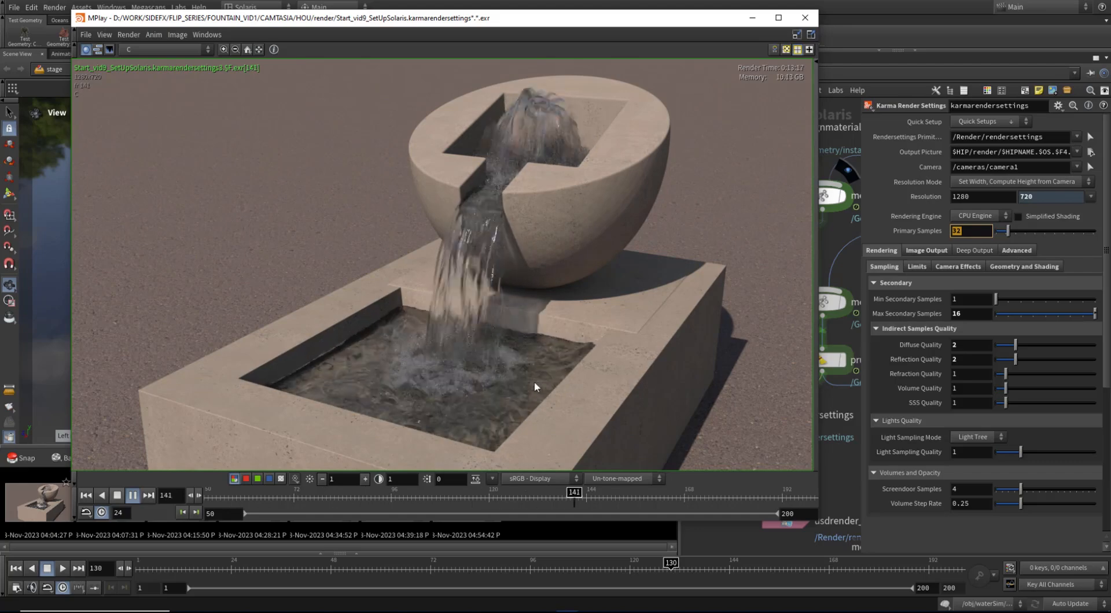
left_click(583, 271)
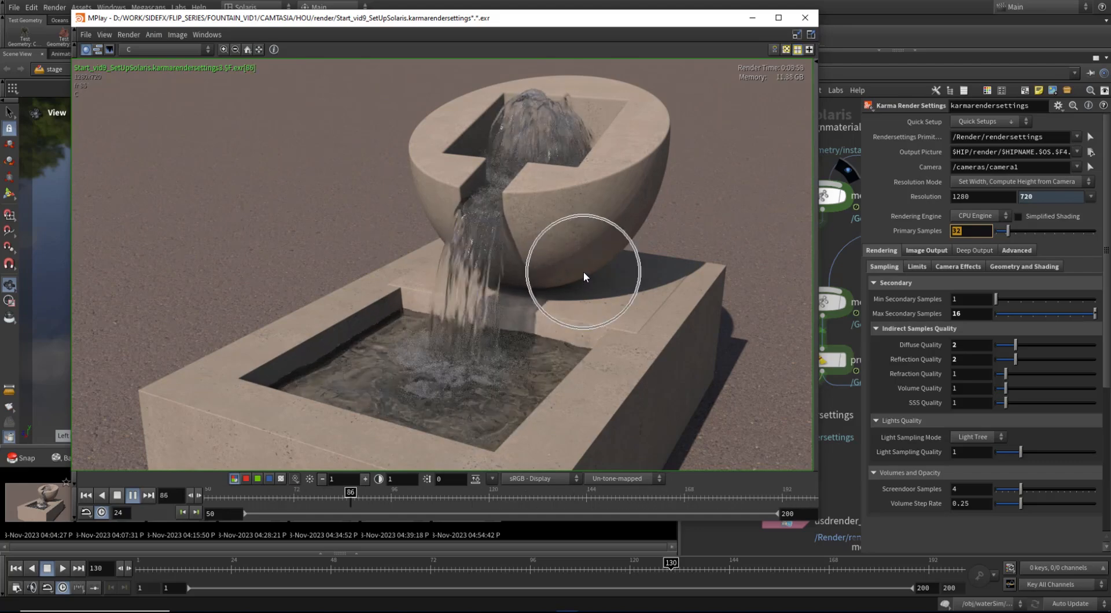
left_click(508, 411)
left_click(508, 413)
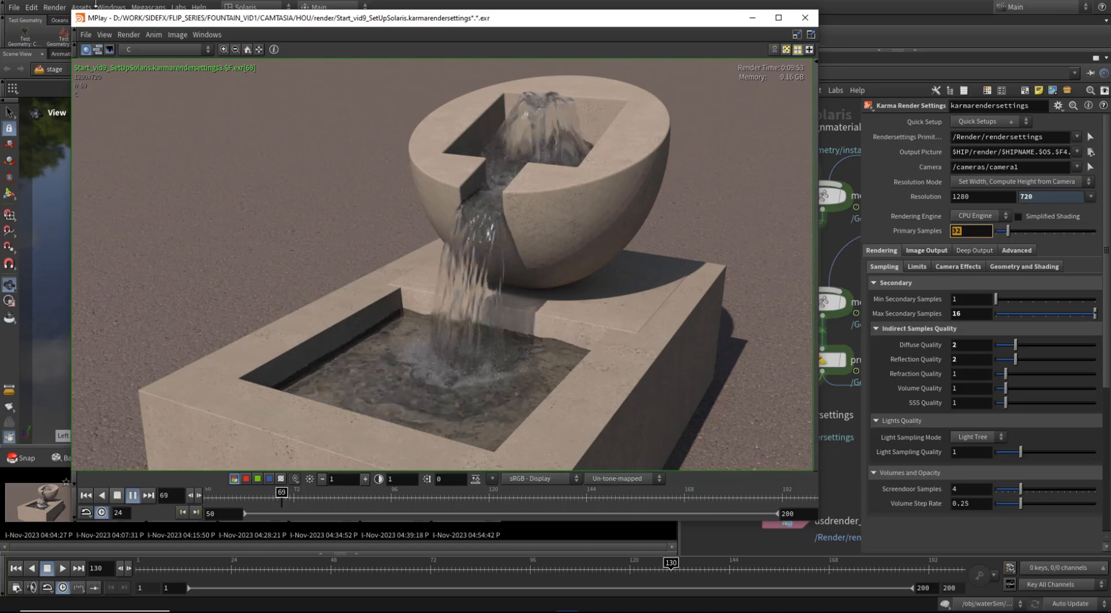
left_click(173, 49)
left_click(166, 53)
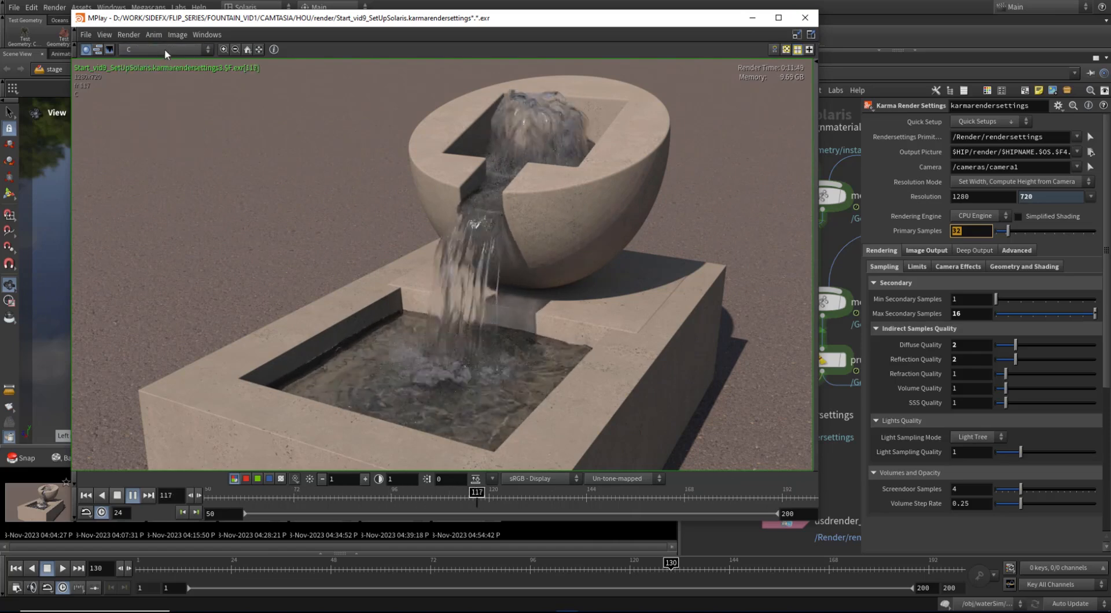
key("Up")
left_click(854, 5)
left_click(868, 19)
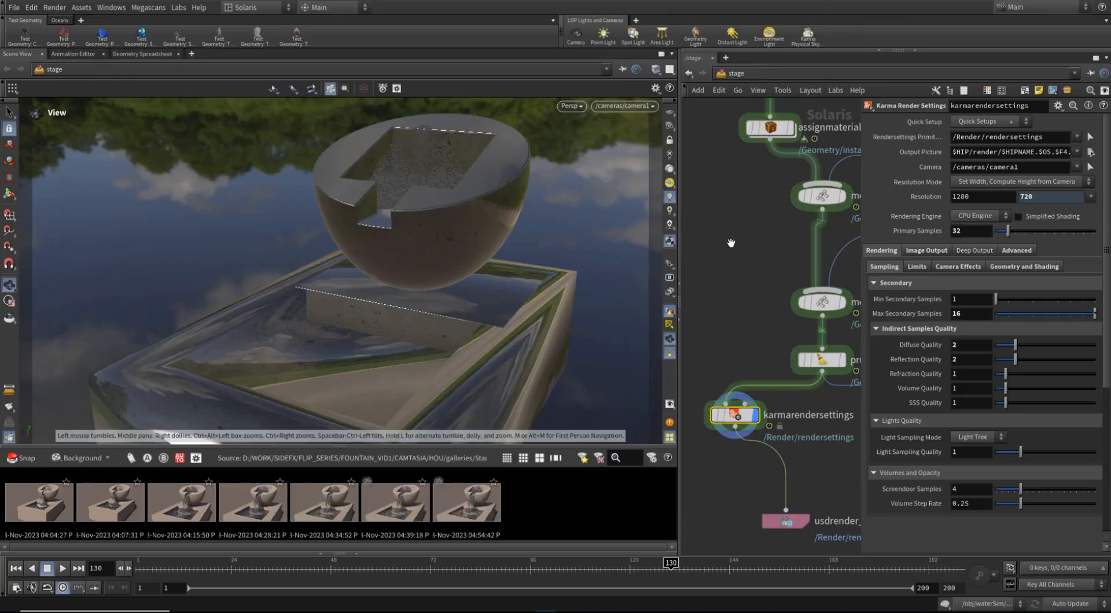
Switch to the Image desktop, create an Image Network named deNoise and go inside it.
scroll(732, 278, "down", 2)
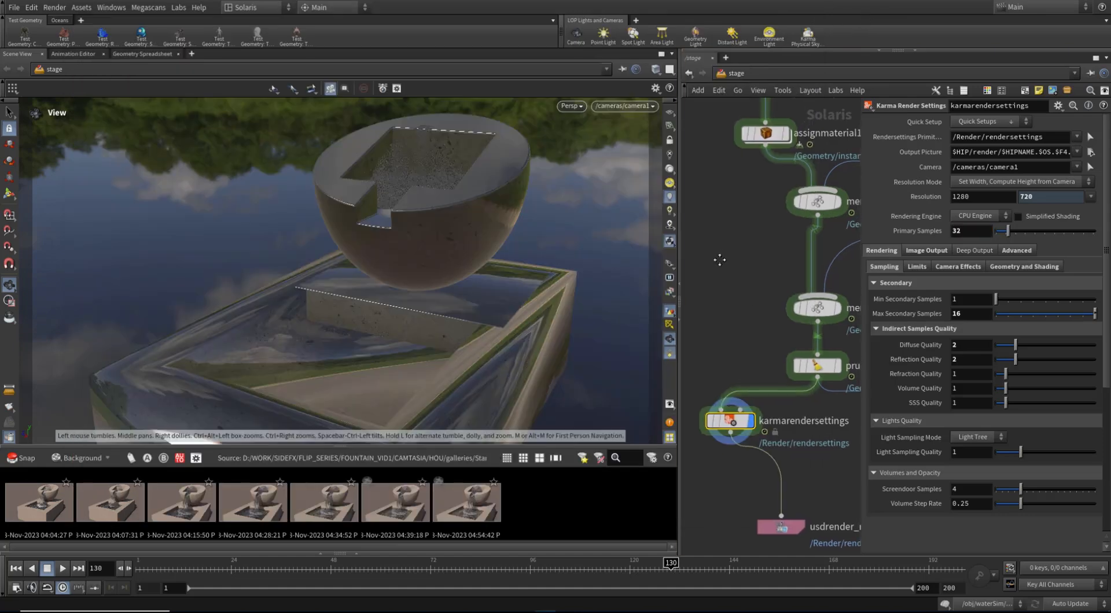
left_click(253, 6)
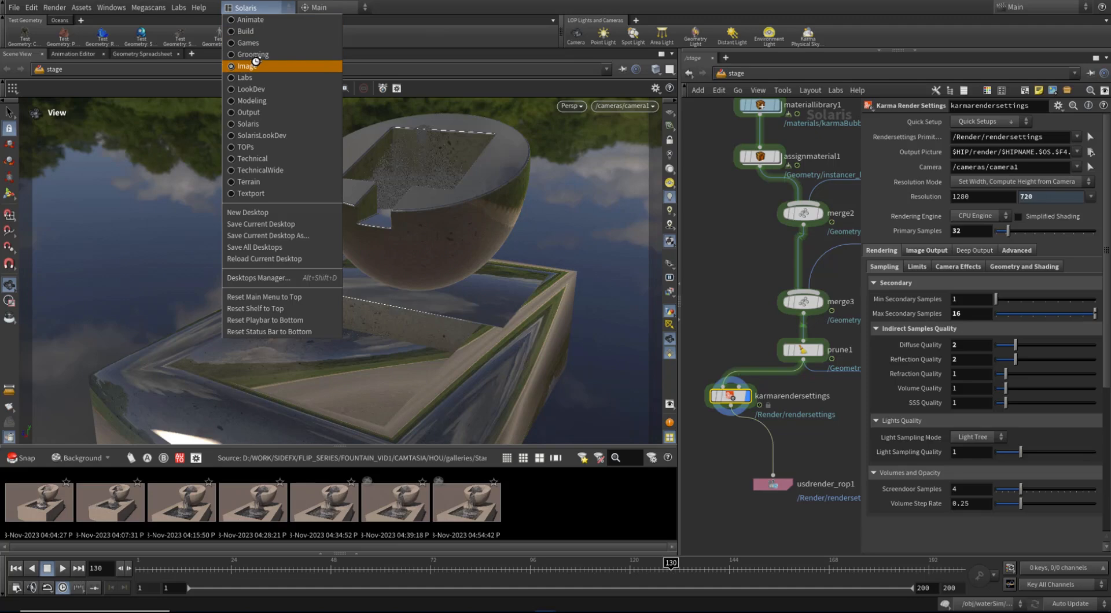
left_click(255, 65)
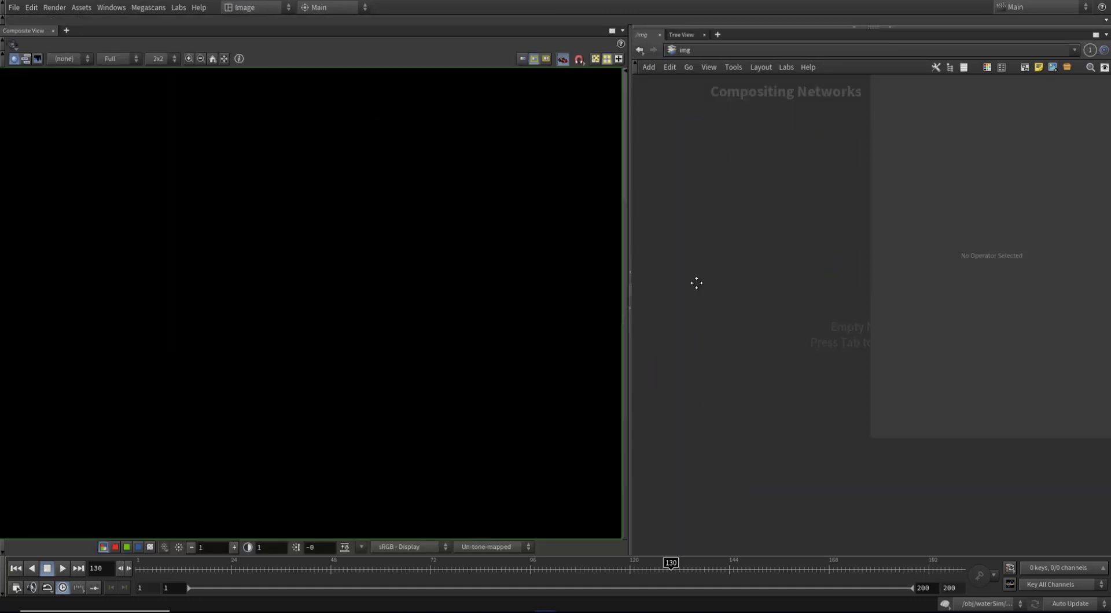
key("Tab")
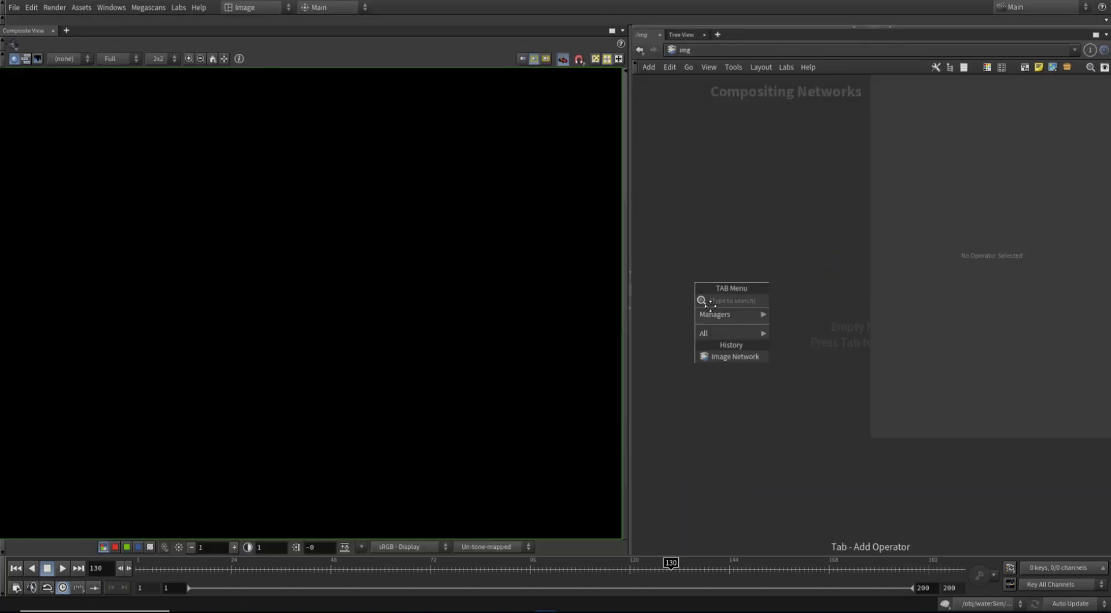
left_click(787, 316)
left_click(710, 309)
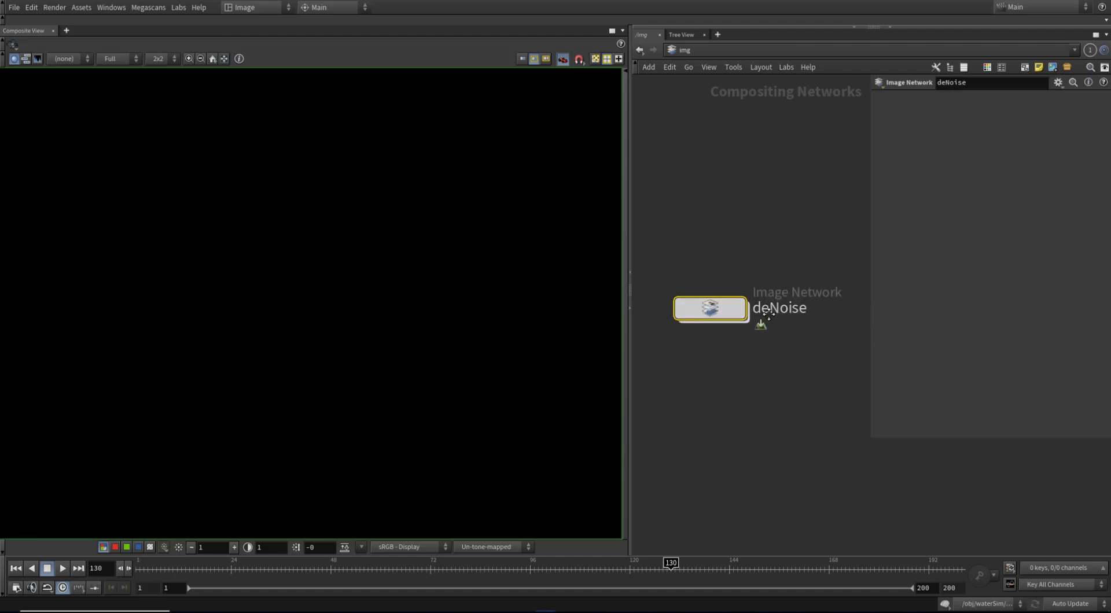
double_click(718, 312)
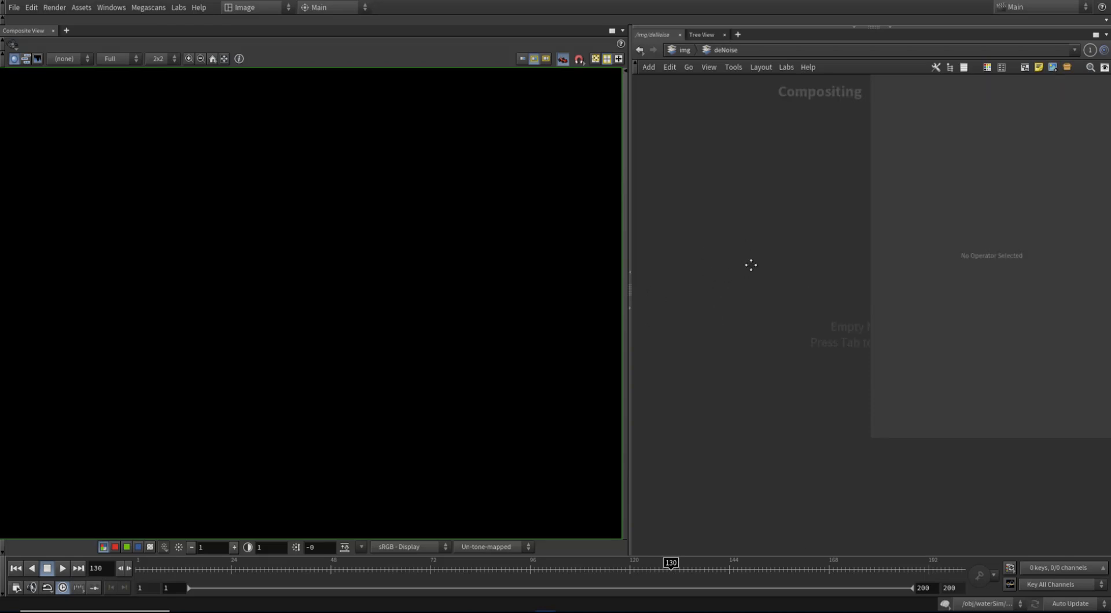
Add a File node that loads the rendered sequence $HIP/render/Start_vid9_SetUpSolaris.karmarendersettings3.$F4.exr.
key("Tab")
type("fil")
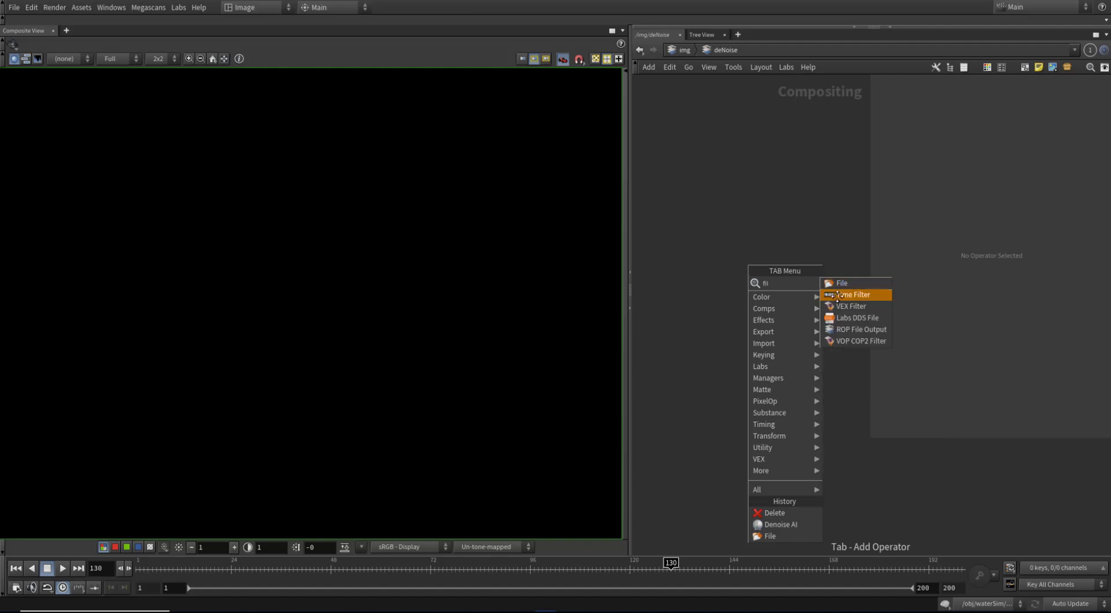
left_click(842, 284)
left_click(747, 295)
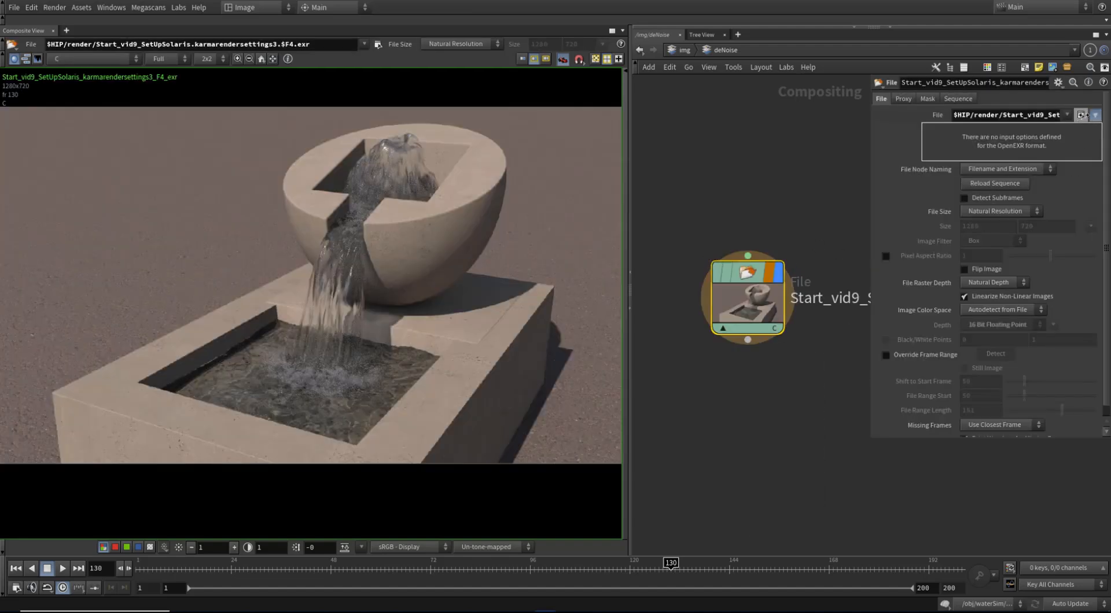
left_click(1081, 114)
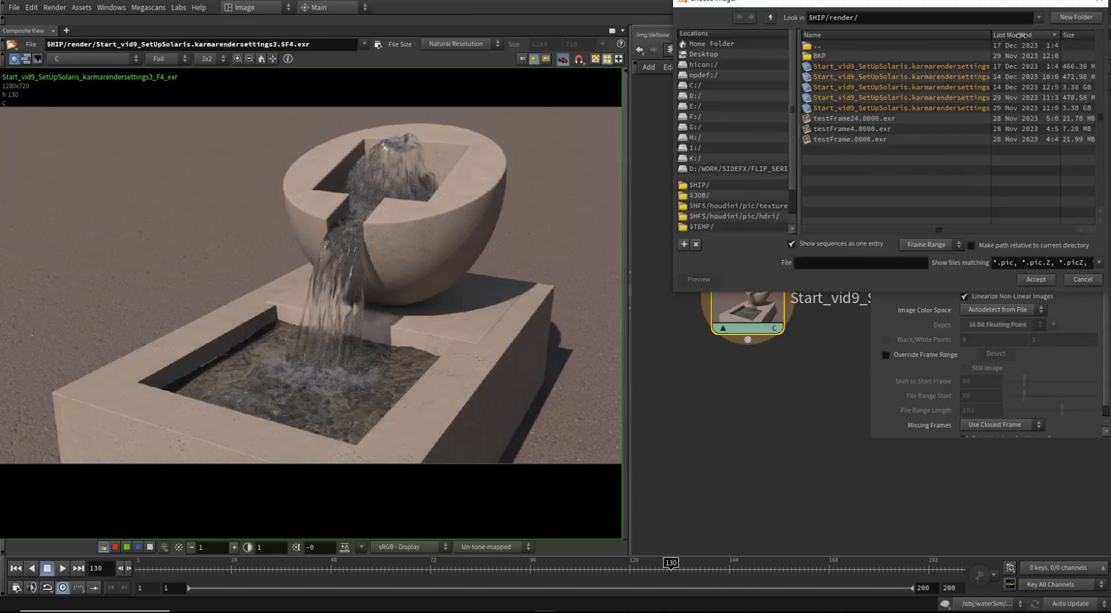
double_click(939, 87)
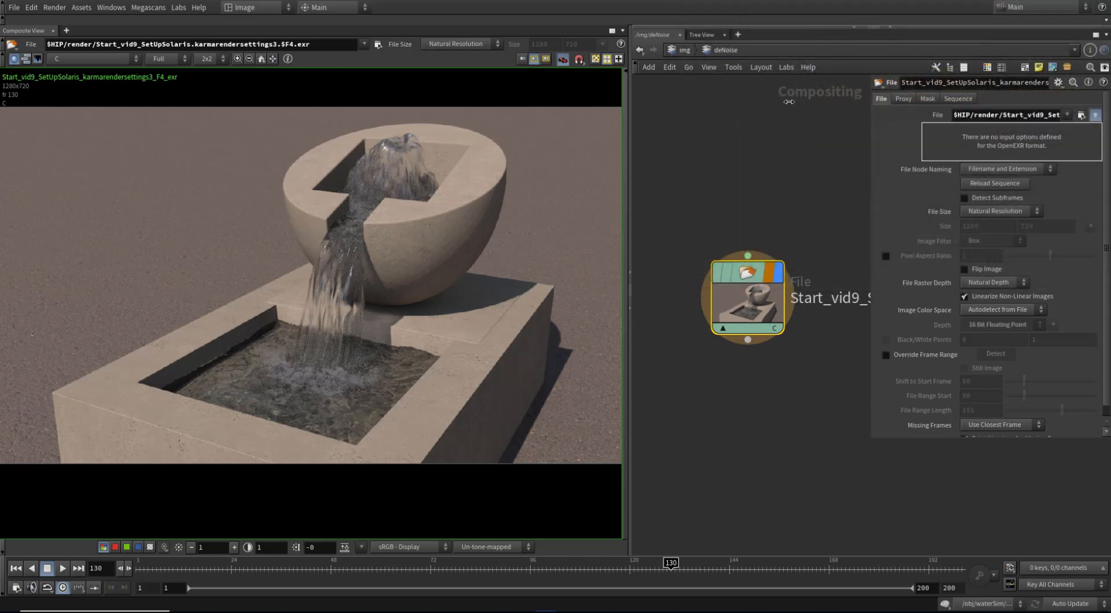
Move the File node up a little and scrub the timeline to frame 41 to check the loaded sequence.
left_click_drag(754, 282, 723, 251)
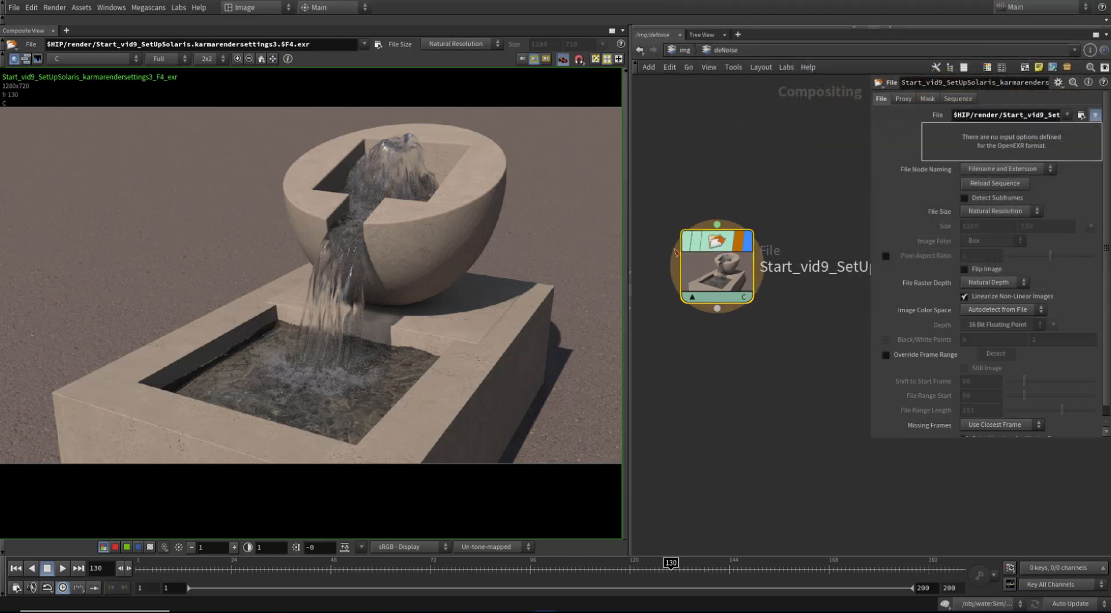
left_click(233, 569)
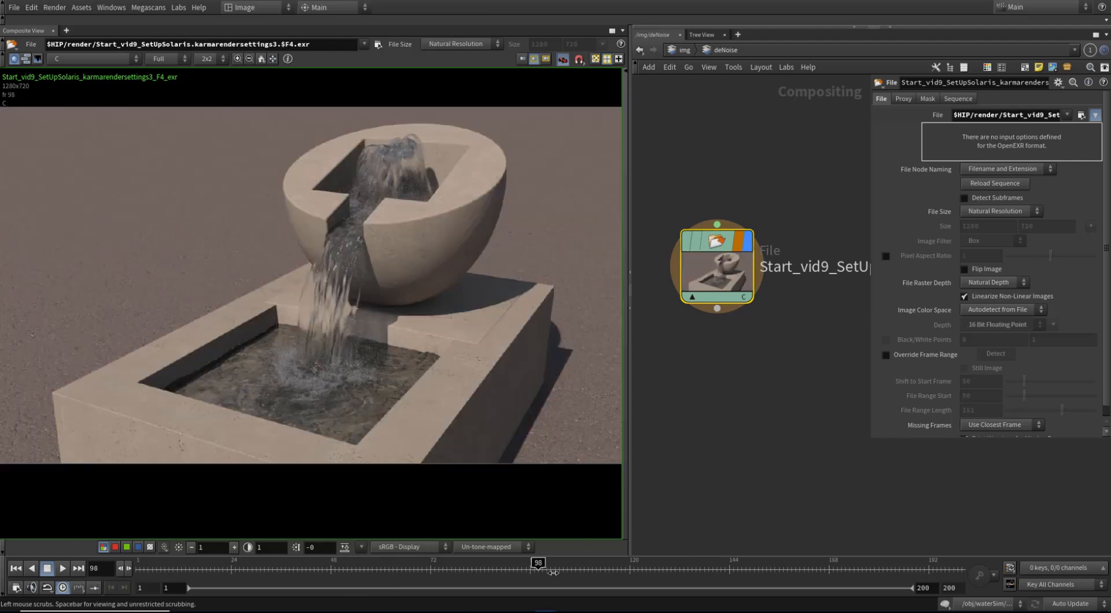
left_click(301, 569)
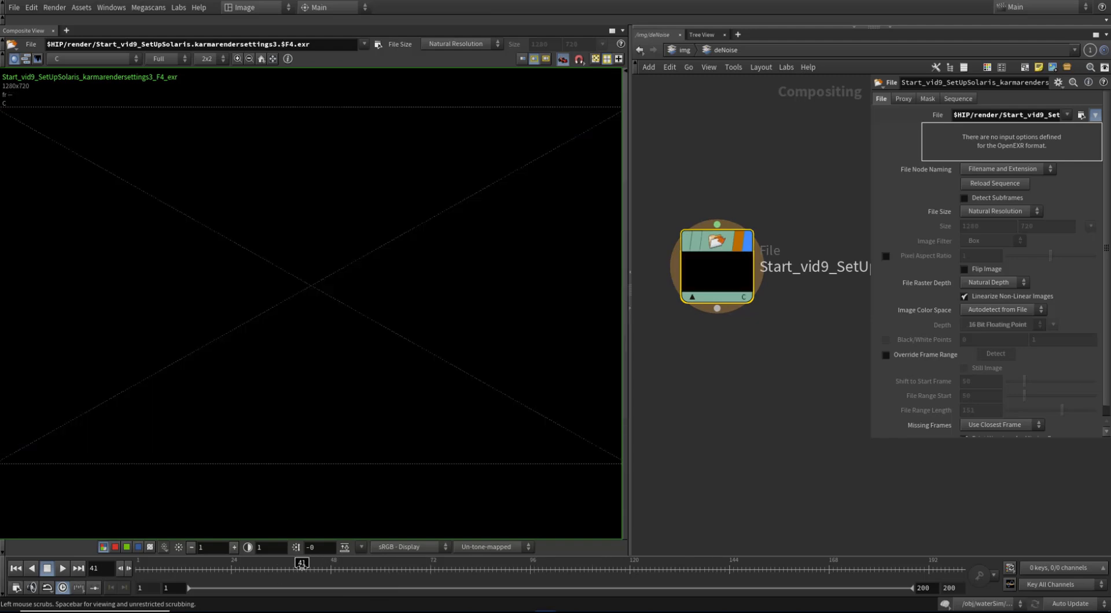
Scrub the loaded sequence from its early frames to frame 135 and examine the noise in the fountain's water.
left_click_drag(342, 570, 317, 571)
left_click_drag(248, 580, 182, 583)
left_click(571, 568)
left_click_drag(621, 568, 732, 578)
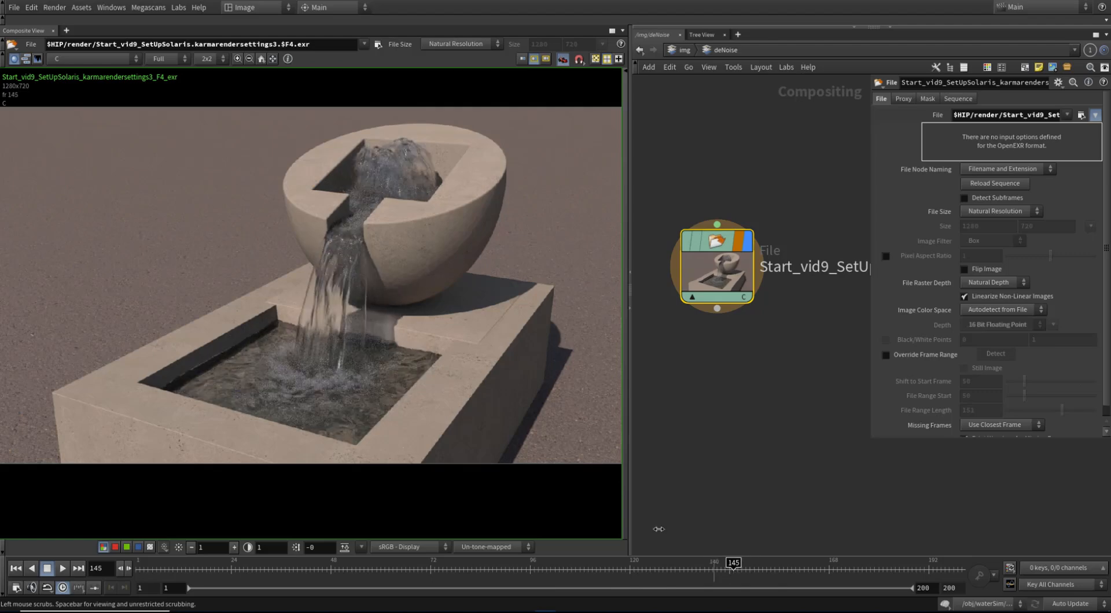
scroll(313, 232, "up", 3)
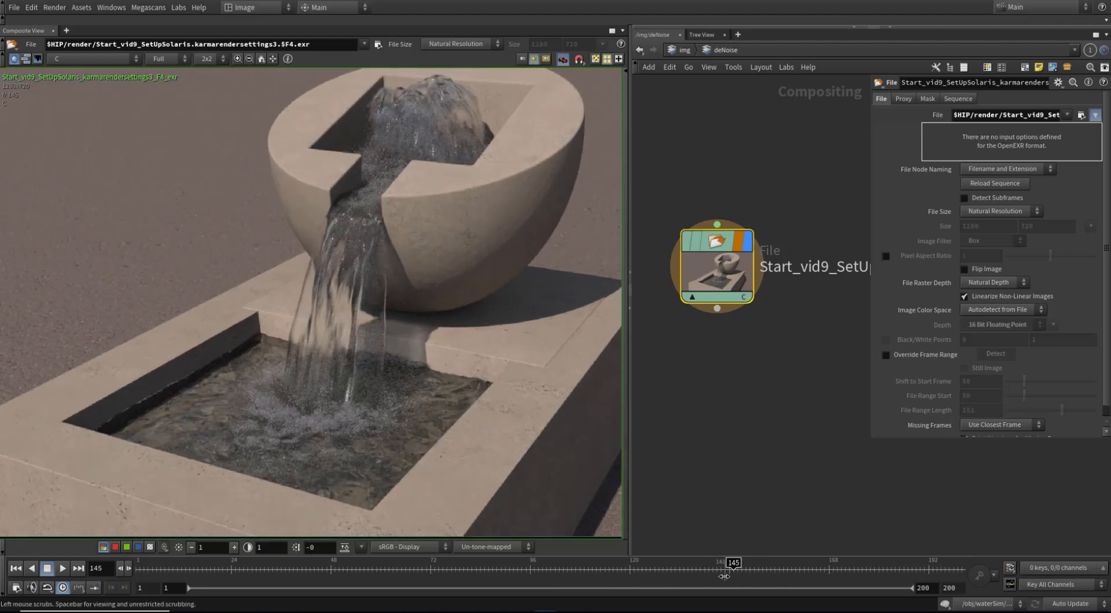
left_click_drag(727, 577, 692, 579)
scroll(346, 243, "up", 2)
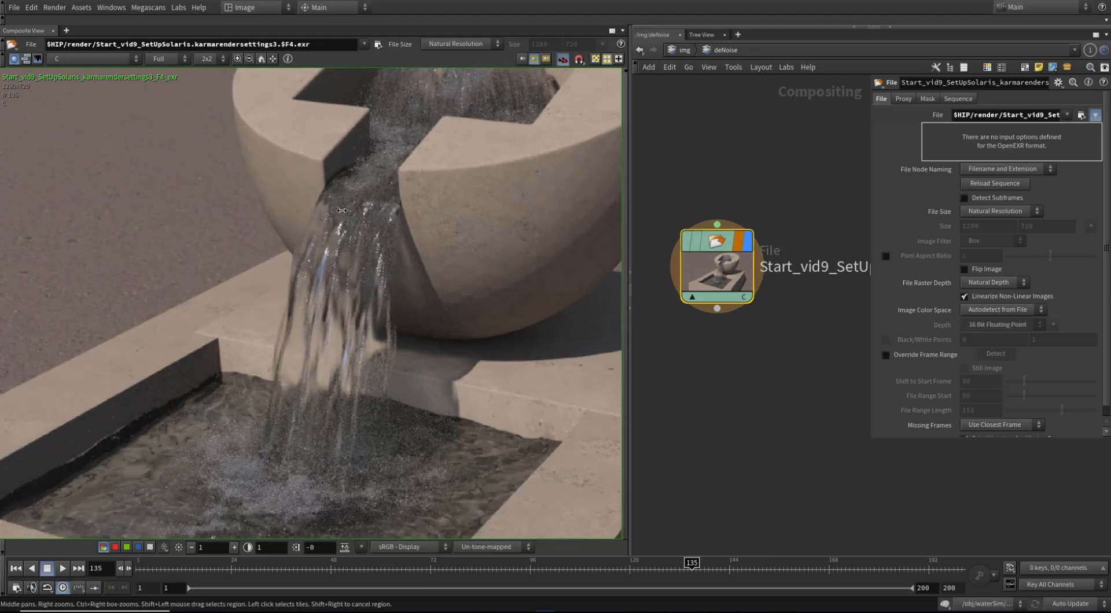
scroll(328, 261, "down", 3)
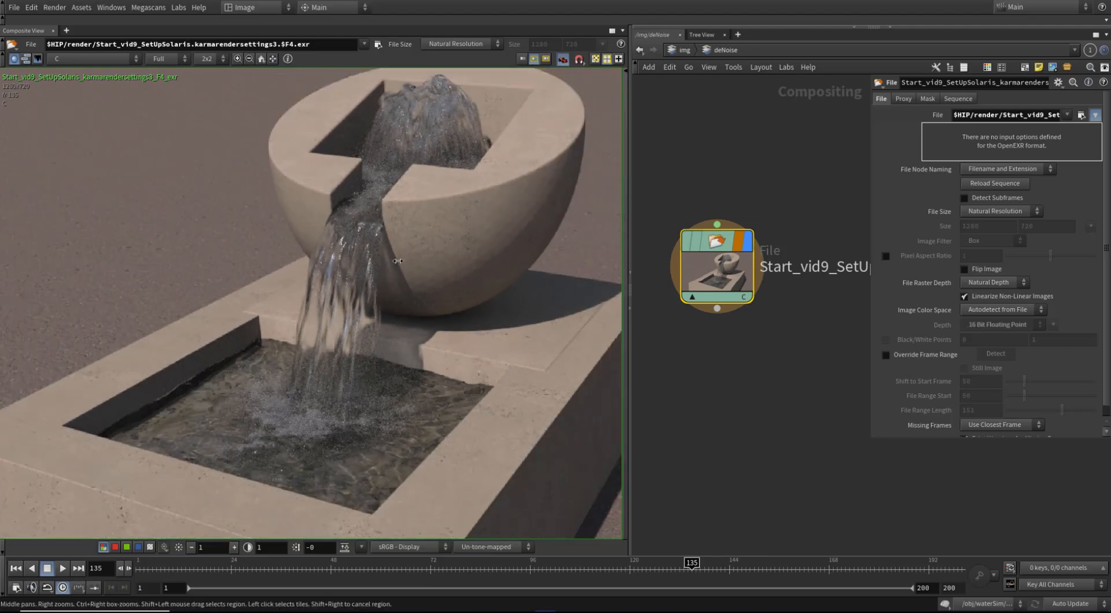
scroll(387, 258, "down", 1)
Add a displayed Denoise AI node fed by the File node, with its denoiser set to Optix 7 Denoiser.
middle_click_drag(783, 387, 785, 379)
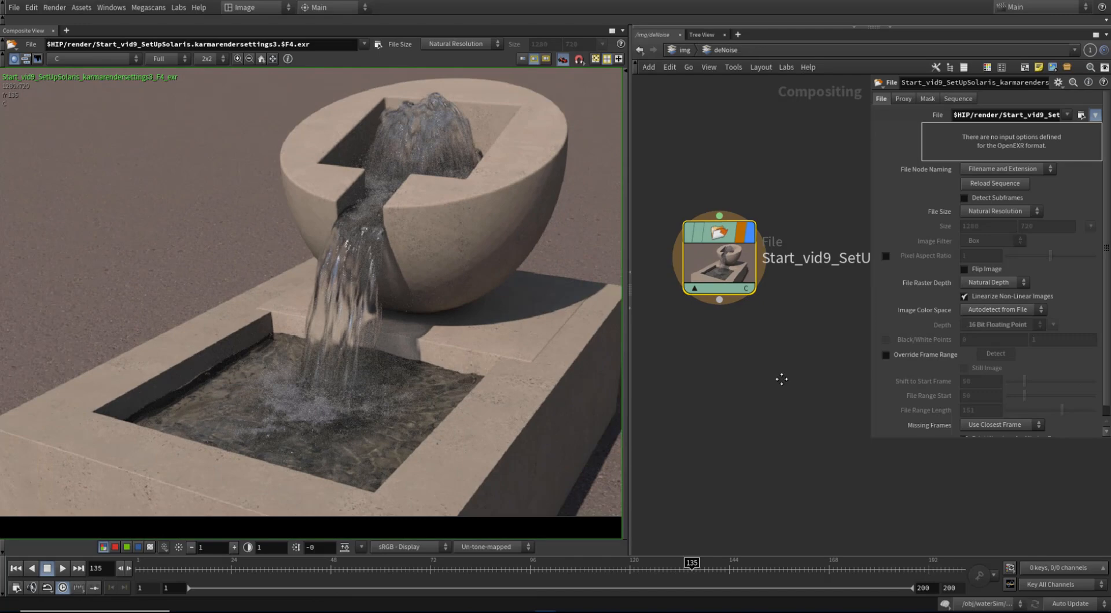
key("Tab")
type("deai")
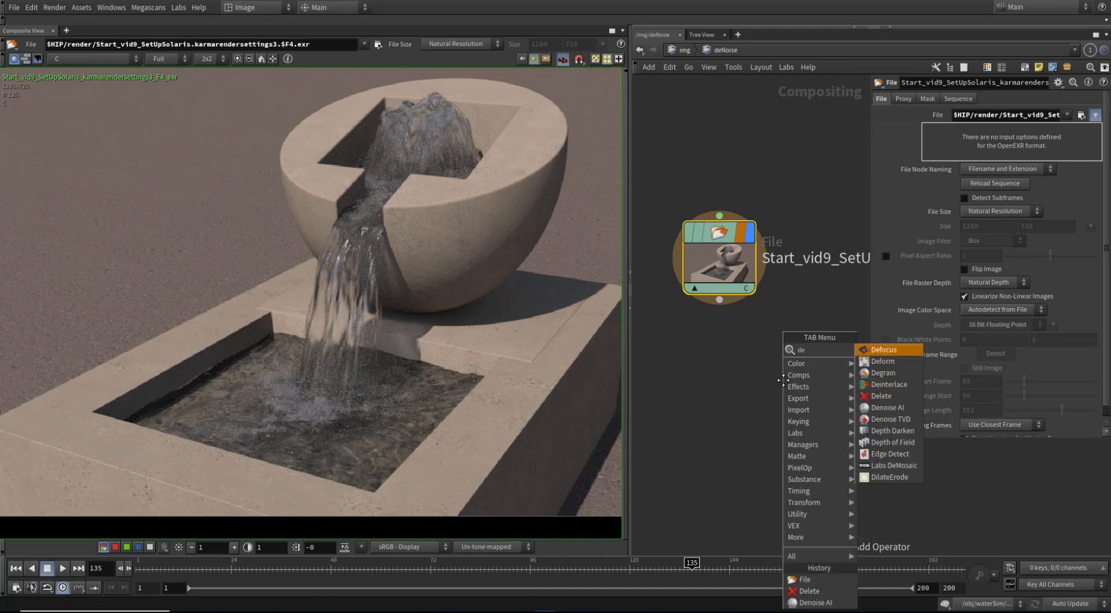
left_click(878, 350)
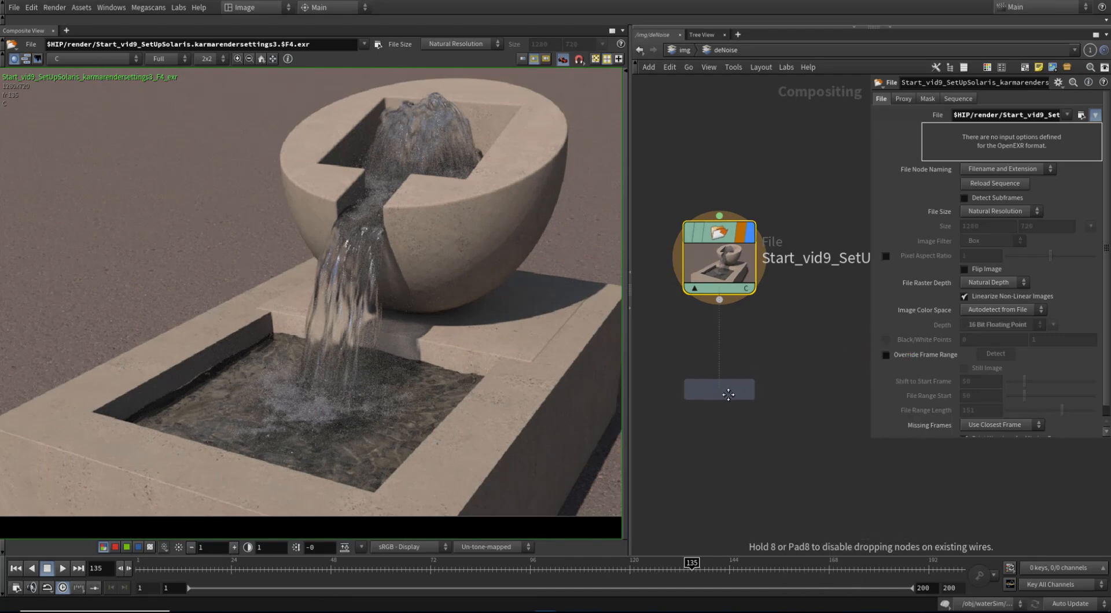
left_click(719, 385)
left_click(719, 299)
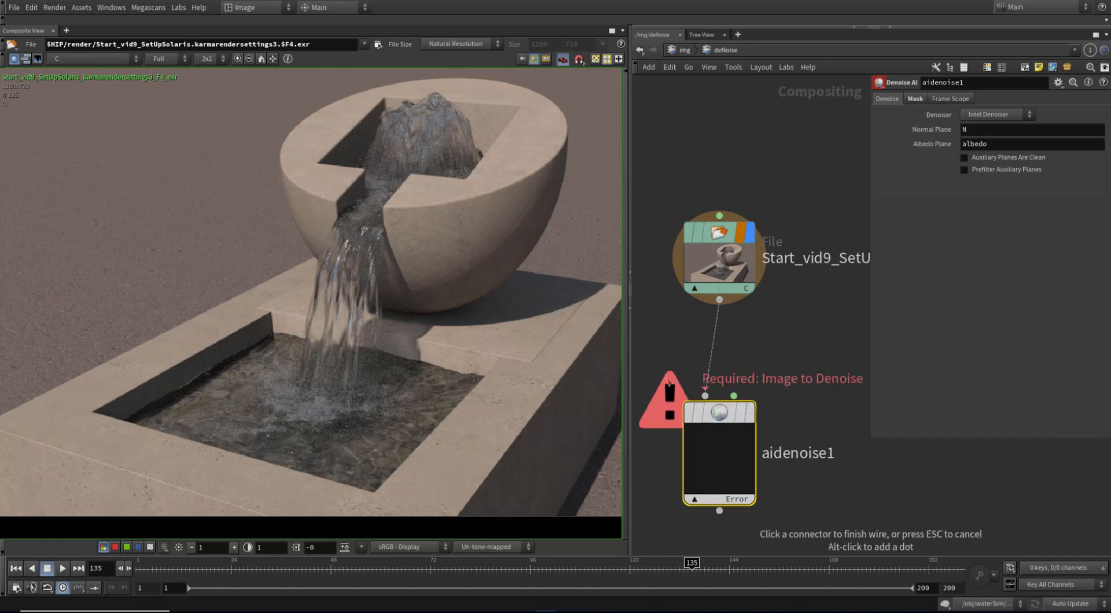
left_click(749, 418)
left_click(753, 419)
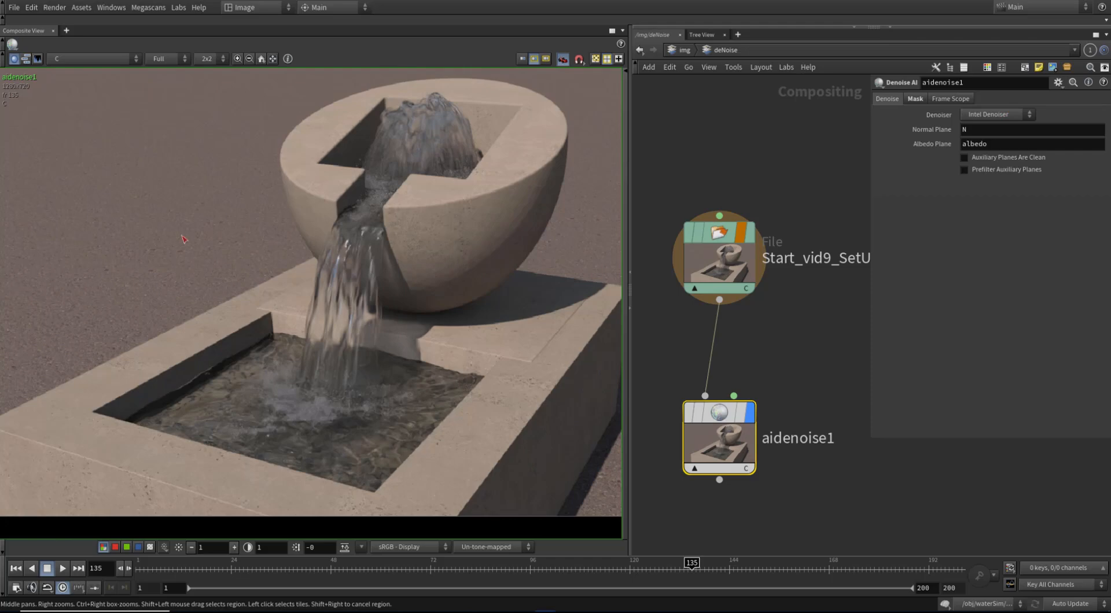
left_click(1012, 118)
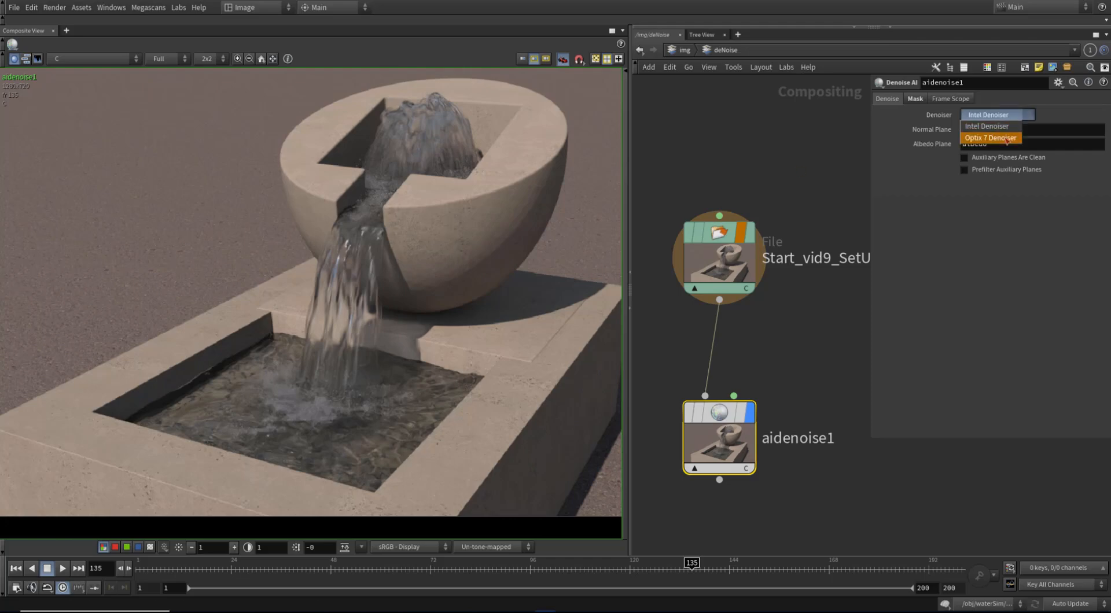
left_click(1007, 137)
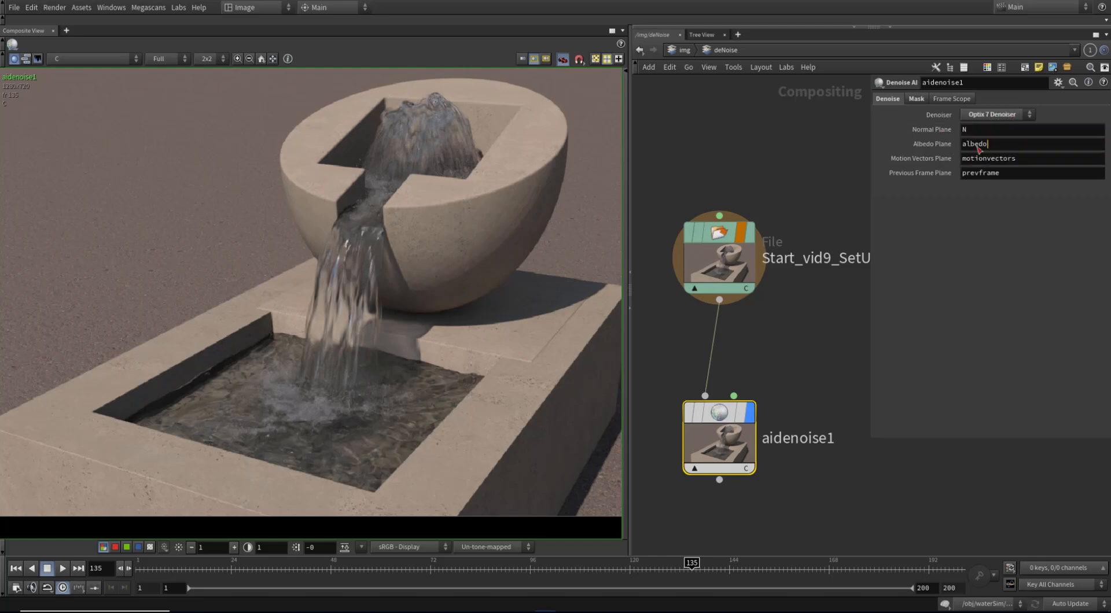
View the albedo, N and motionvectors planes in turn, then return to C and examine the denoised water up close.
left_click(92, 59)
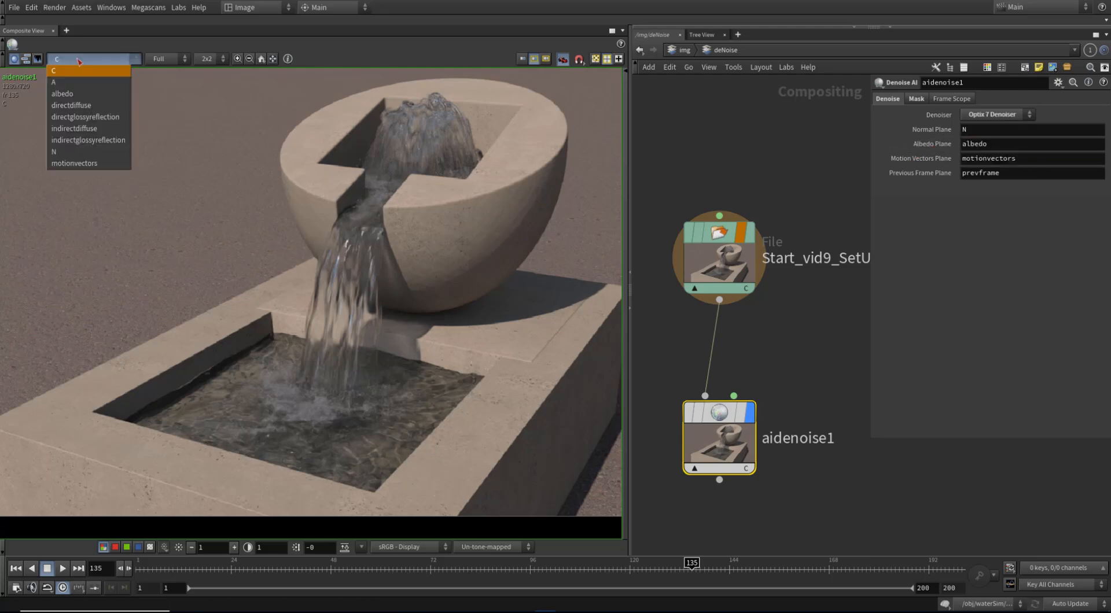
left_click(93, 82)
left_click(107, 59)
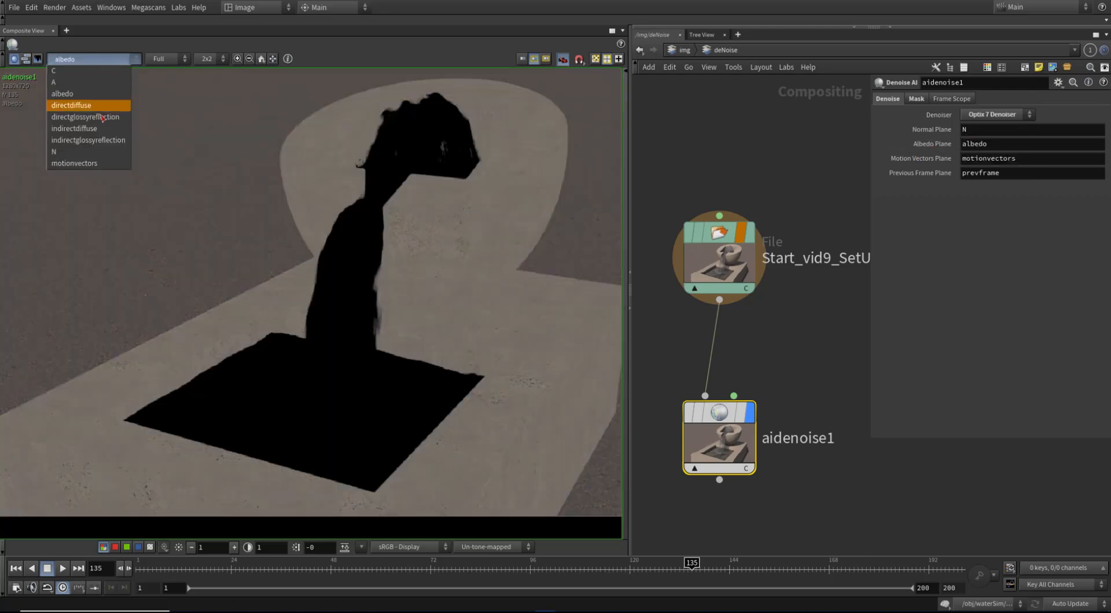
left_click(95, 152)
left_click(107, 59)
left_click(74, 163)
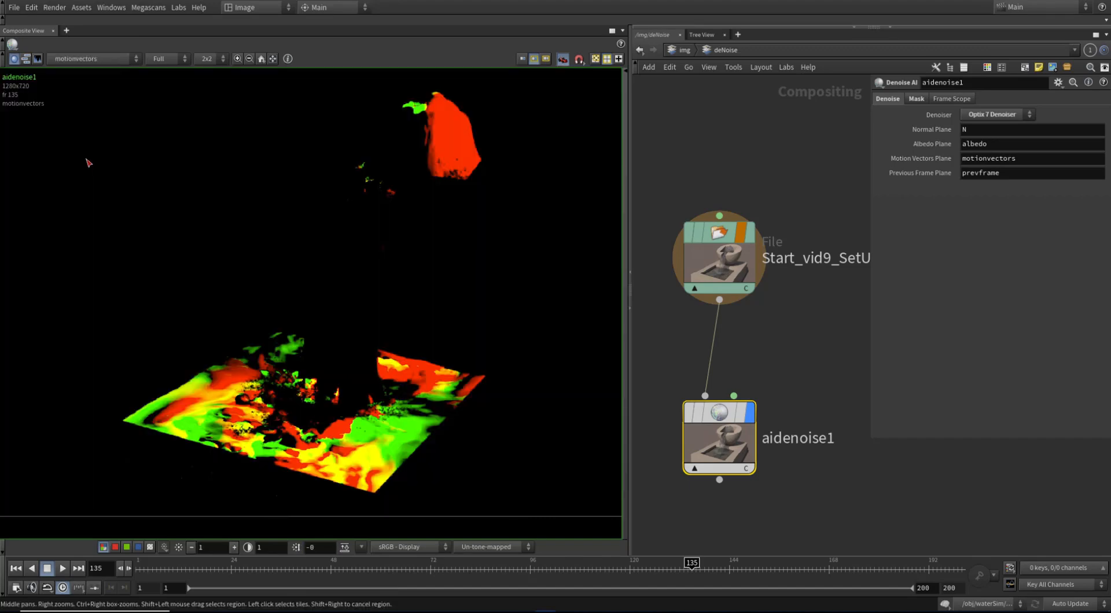
left_click(93, 58)
left_click(86, 70)
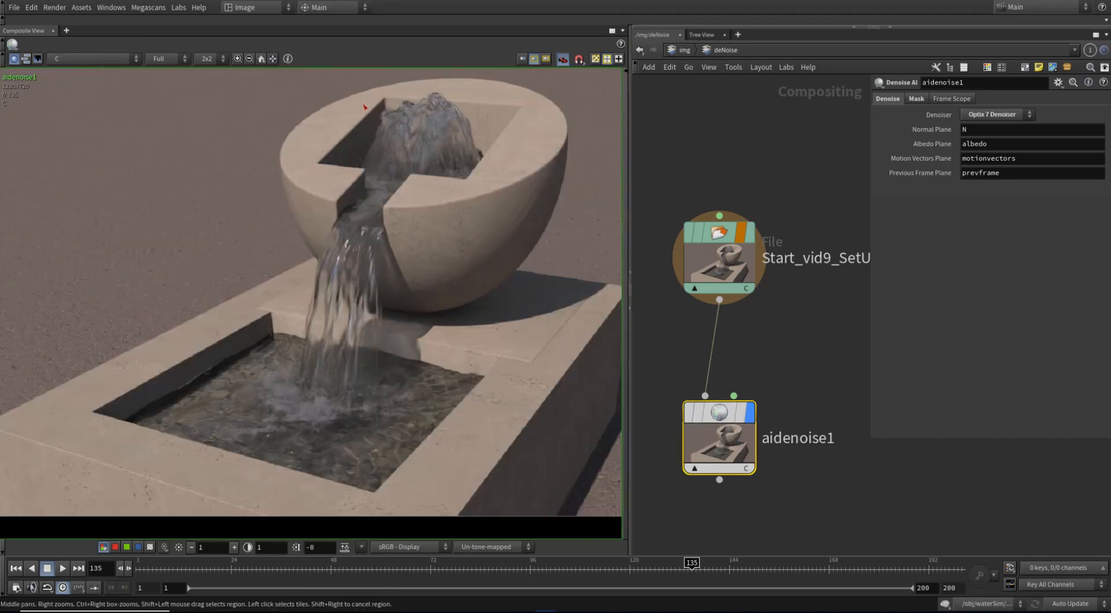
scroll(398, 236, "up", 2)
middle_click_drag(394, 149, 389, 181)
scroll(383, 139, "up", 2)
scroll(459, 267, "up", 3)
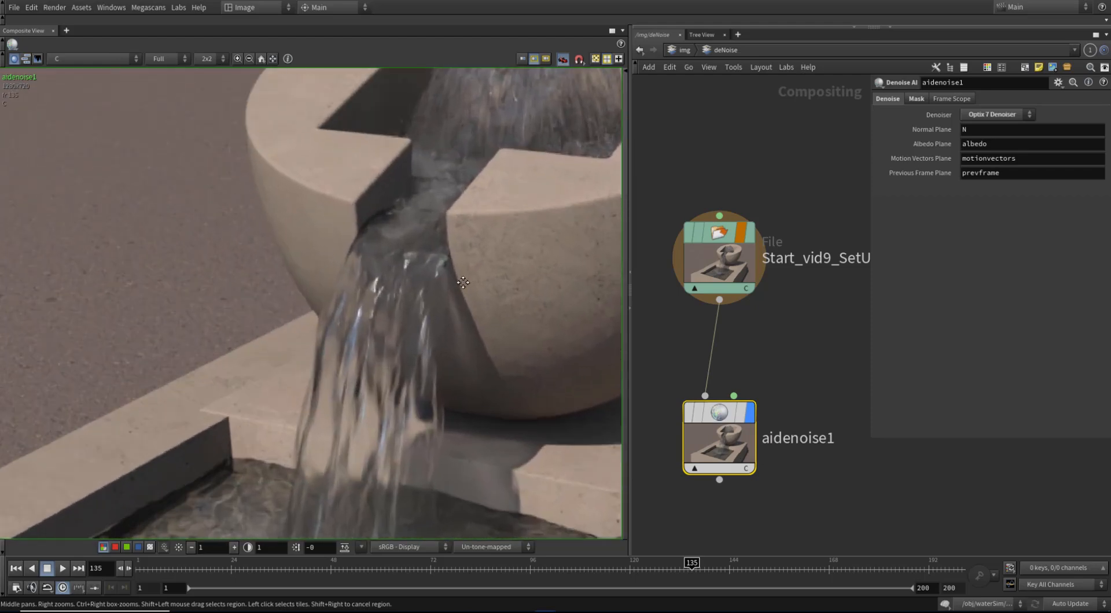
Space the File and Denoise AI nodes apart and insert a Delete node on the wire between them.
left_click_drag(724, 239, 725, 213)
middle_click_drag(791, 324, 786, 307)
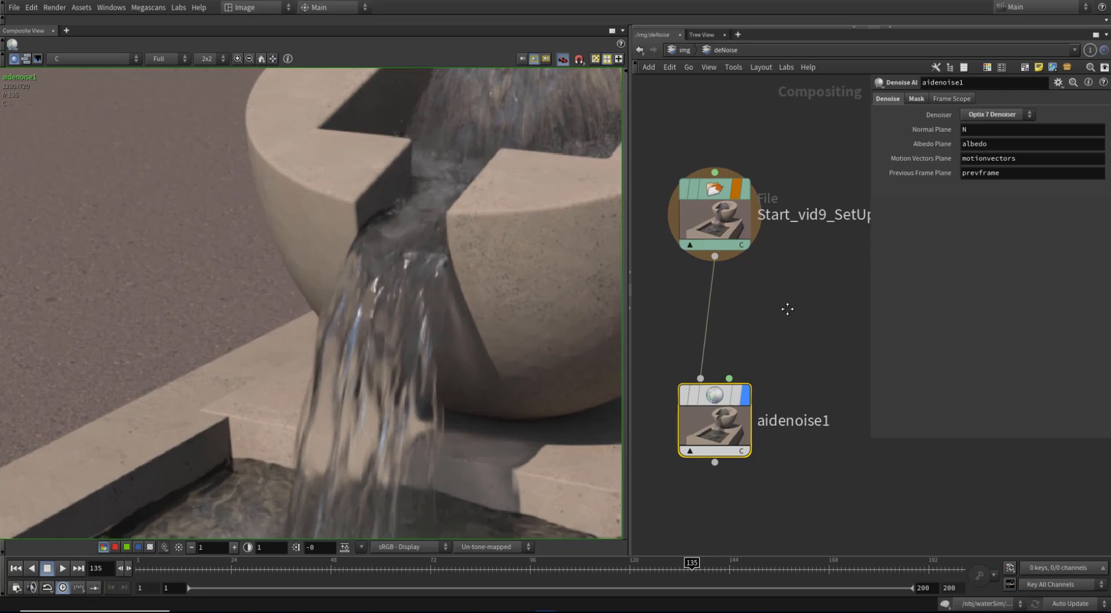
left_click_drag(714, 394, 715, 418)
key("Tab")
type("del")
left_click(845, 352)
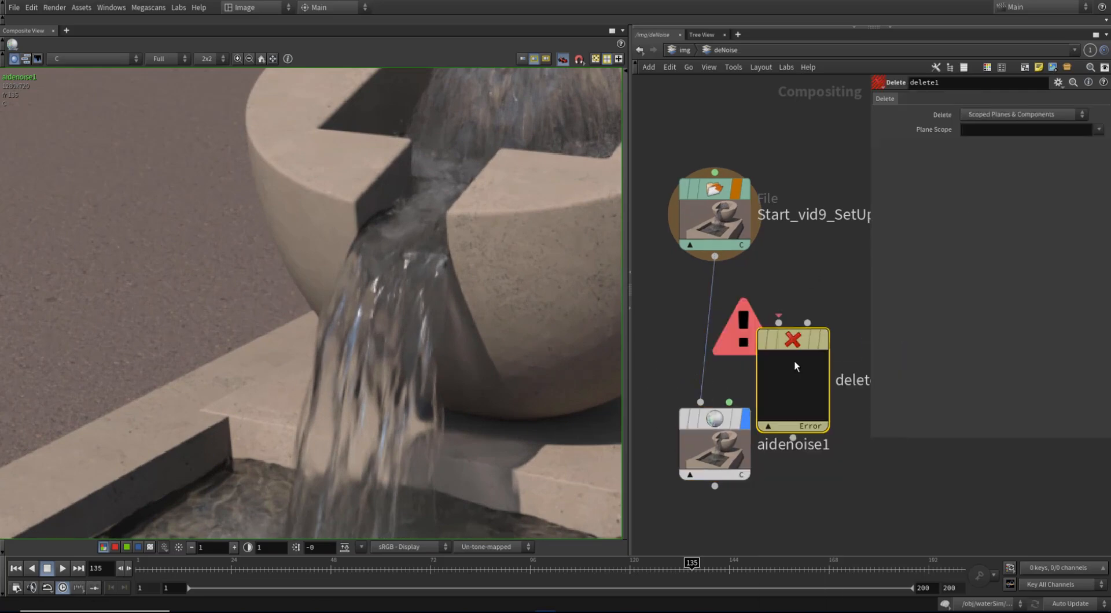
left_click(703, 317)
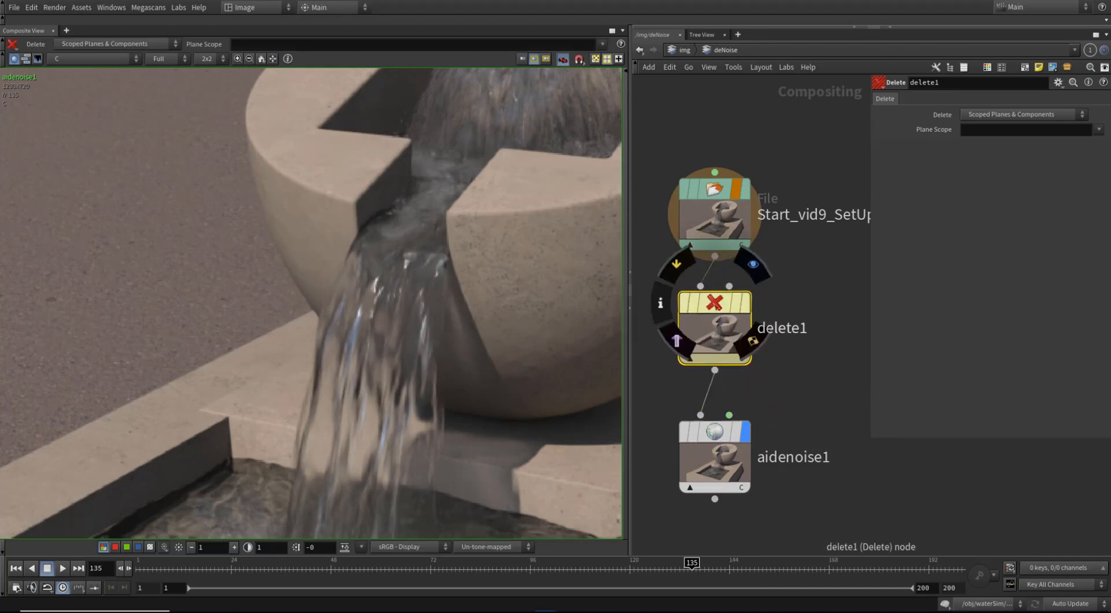
Set the Delete node's plane scope to N, motionvectors and albedo.
left_click(1099, 130)
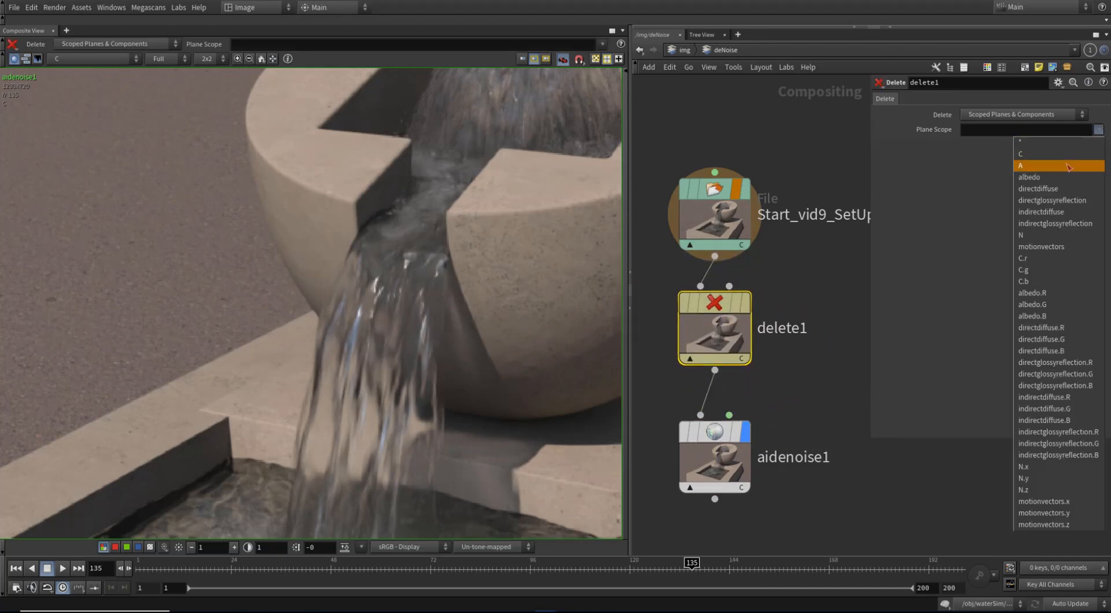
left_click(1064, 235)
left_click(1098, 129)
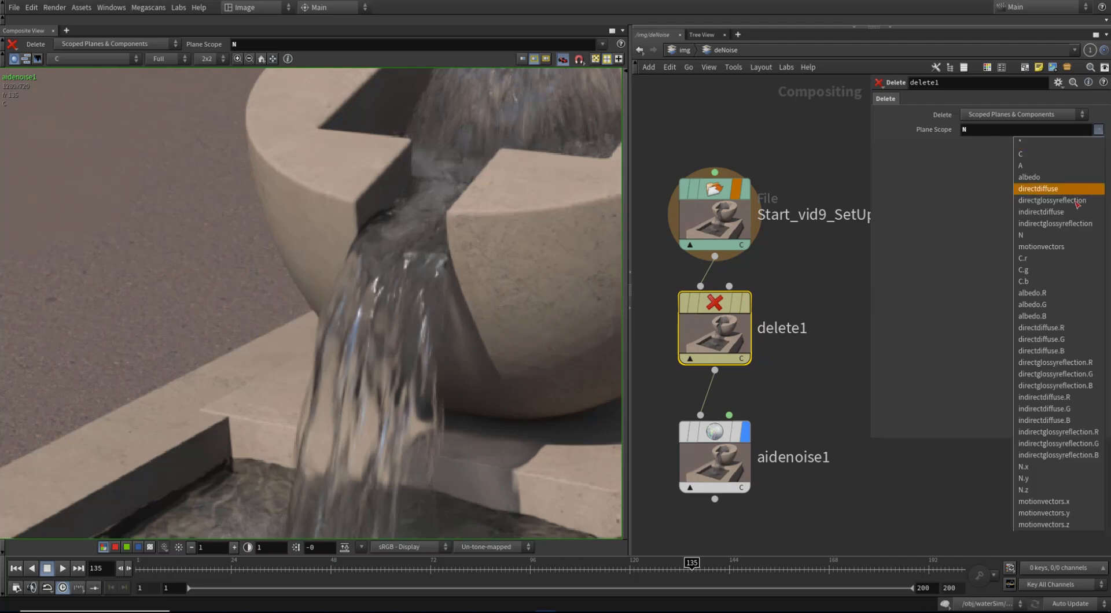
left_click(1080, 247)
left_click(1098, 130)
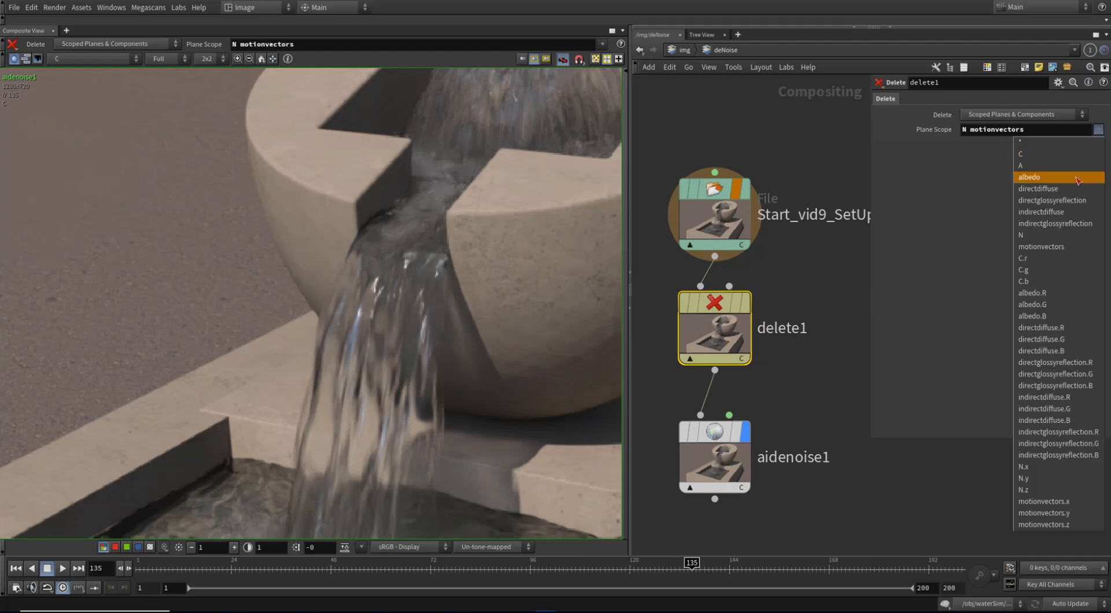
left_click(1033, 177)
Compare the denoised water at the top of the fountain with the Delete node on and off, leaving it bypassed.
right_click_drag(444, 249, 441, 174)
middle_click_drag(442, 173, 335, 315)
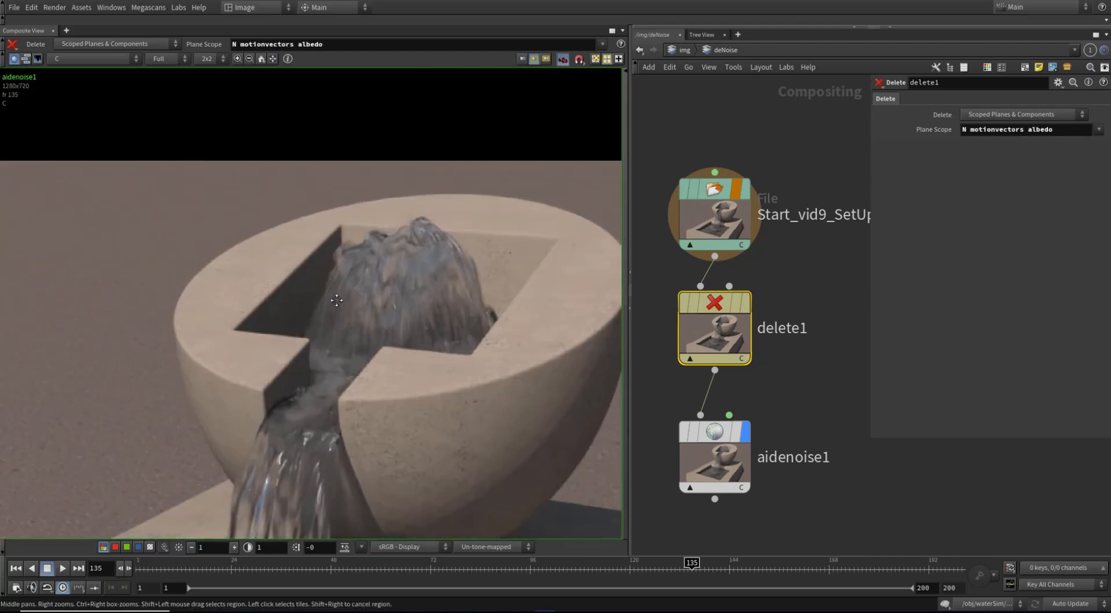
right_click_drag(284, 259, 402, 290)
middle_click_drag(401, 289, 341, 311)
right_click_drag(340, 311, 396, 299)
middle_click_drag(359, 309, 373, 331)
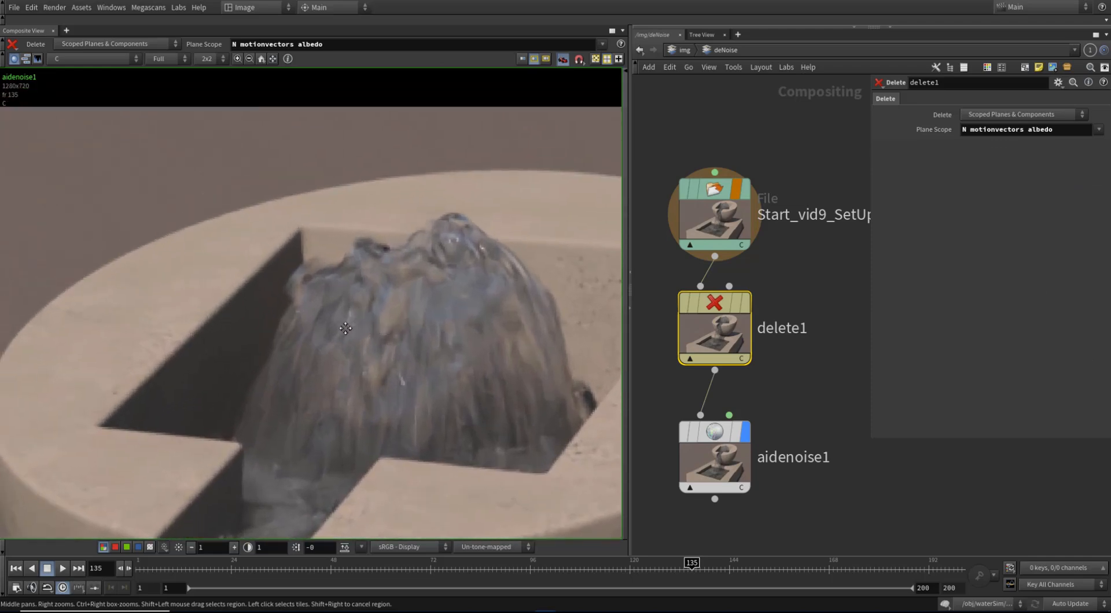
right_click_drag(346, 328, 393, 325)
middle_click_drag(372, 347, 374, 322)
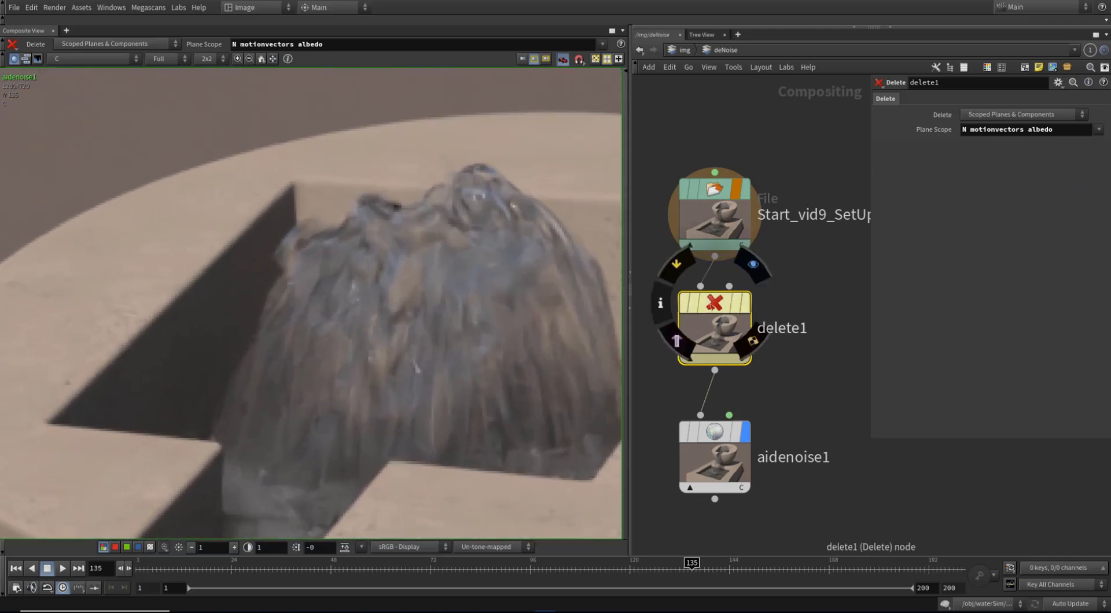
mouse_move(754, 315)
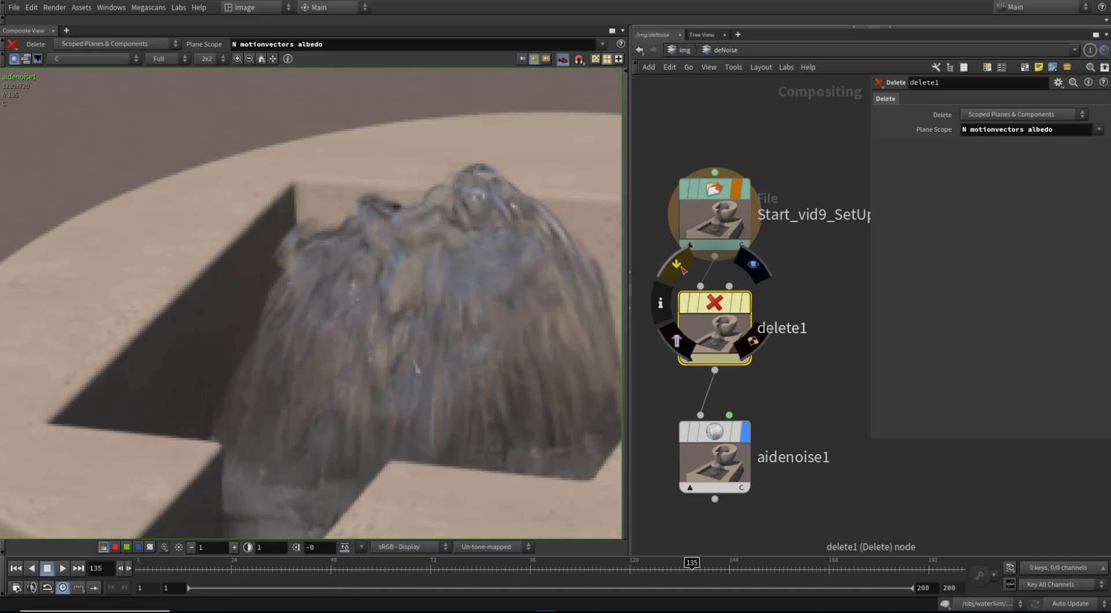
left_click(683, 269)
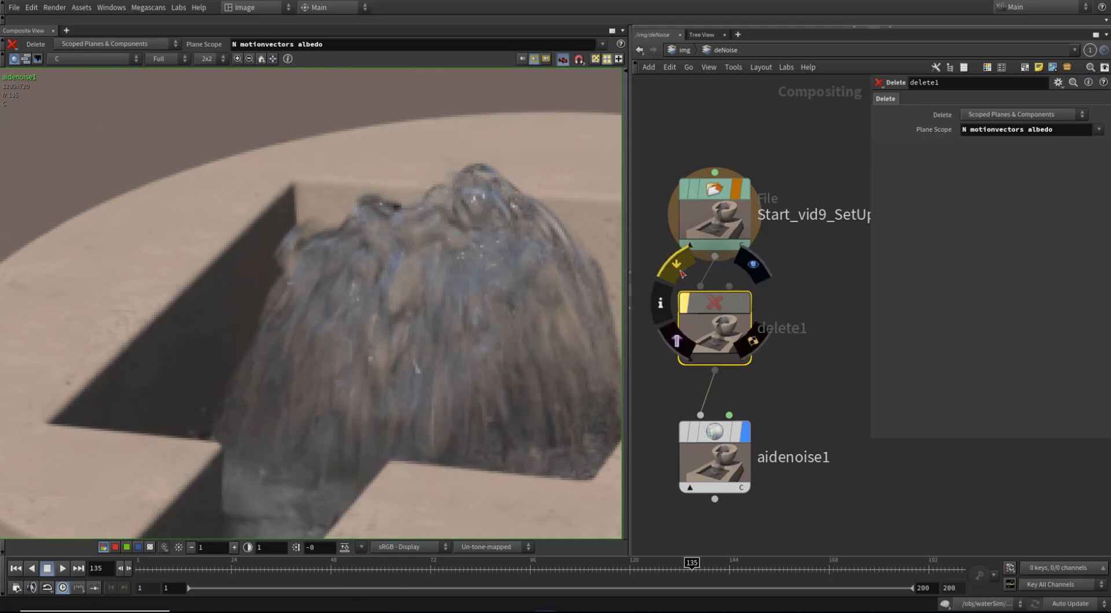
left_click(681, 272)
left_click(682, 274)
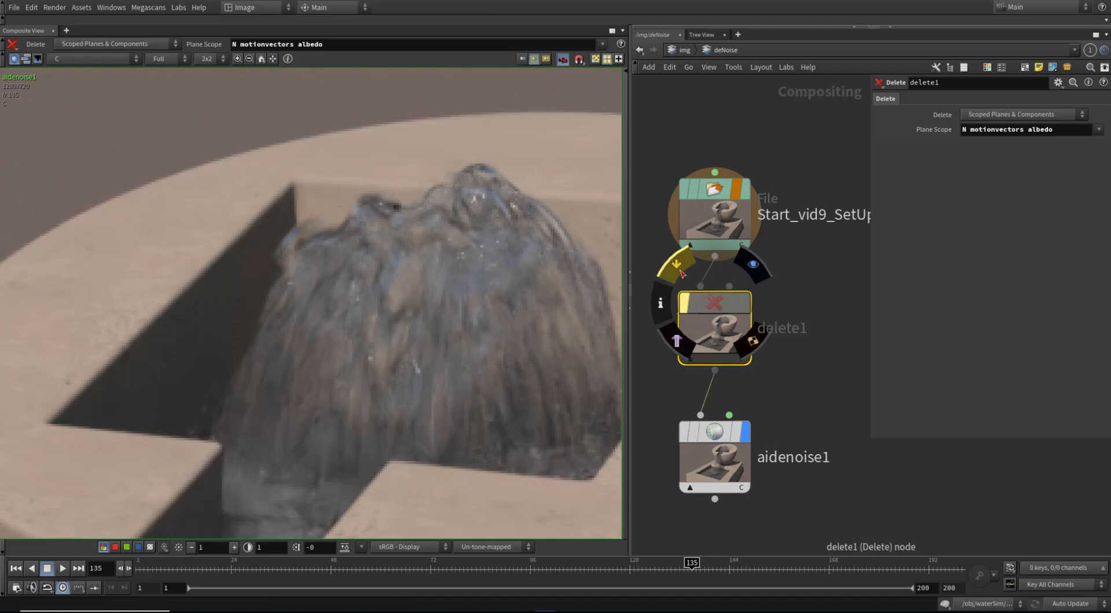
left_click(683, 273)
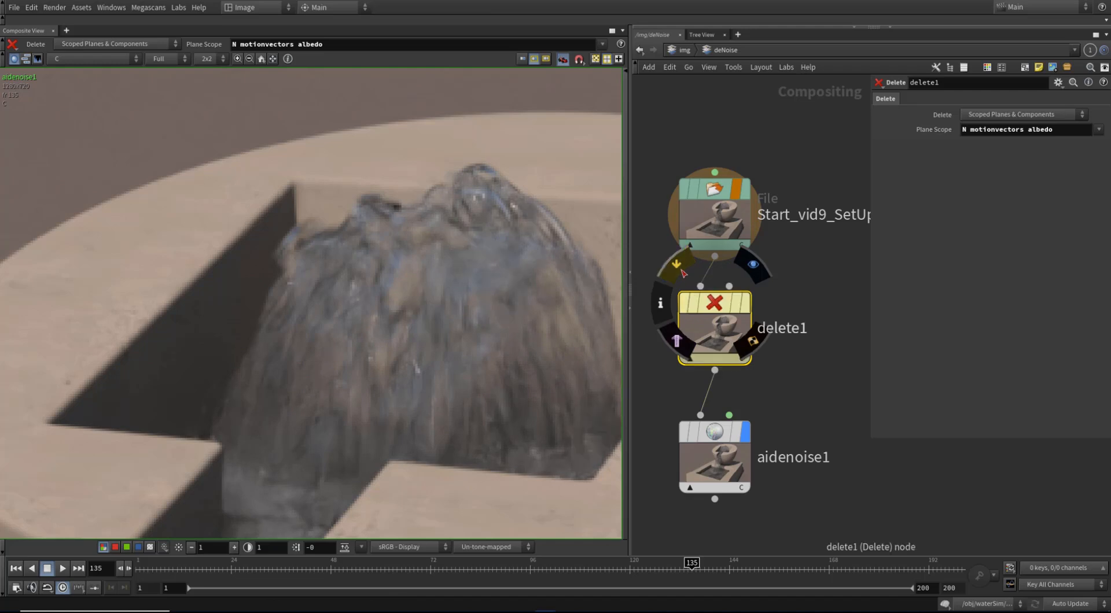
left_click(678, 267)
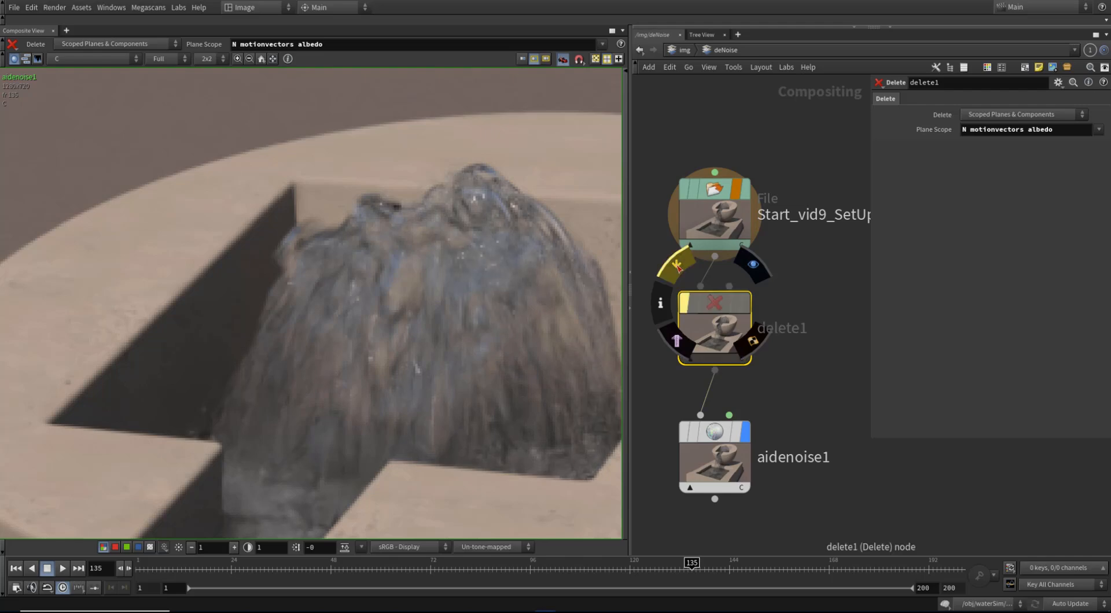
Compare the denoised waterfall at the bowl's spout with the Delete node active and bypassed, ending with it bypassed.
scroll(439, 271, "down", 5)
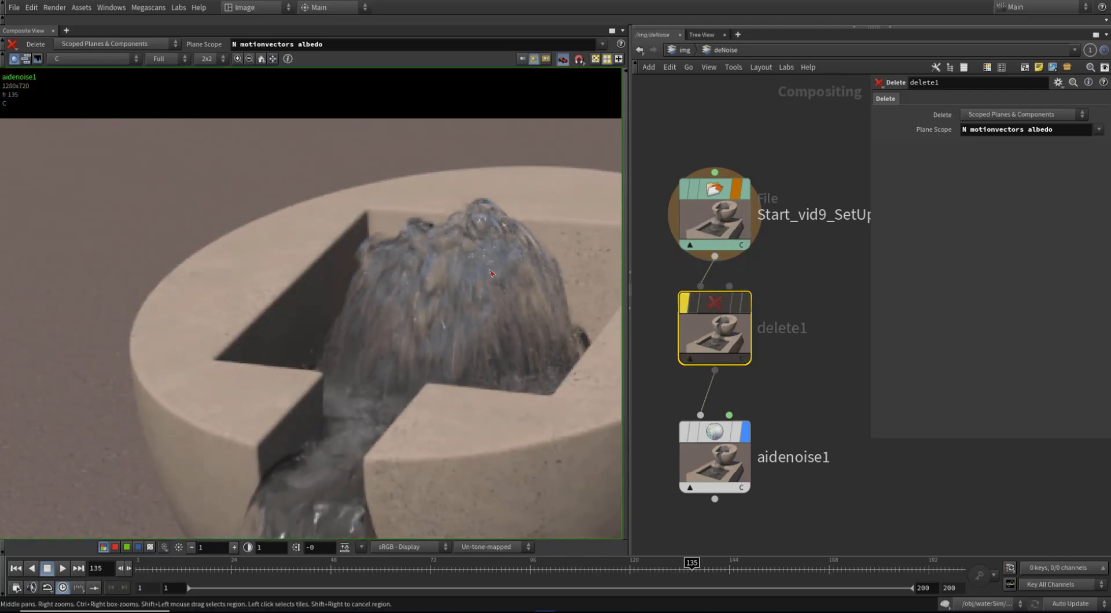
scroll(439, 271, "up", 4)
scroll(683, 276, "up", 2)
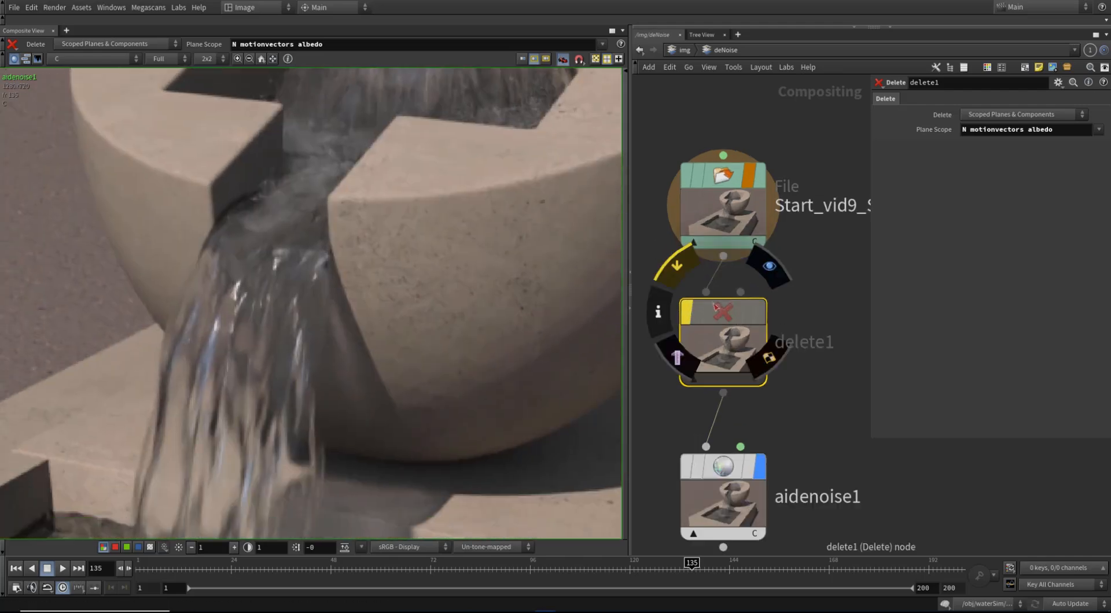
left_click(684, 272)
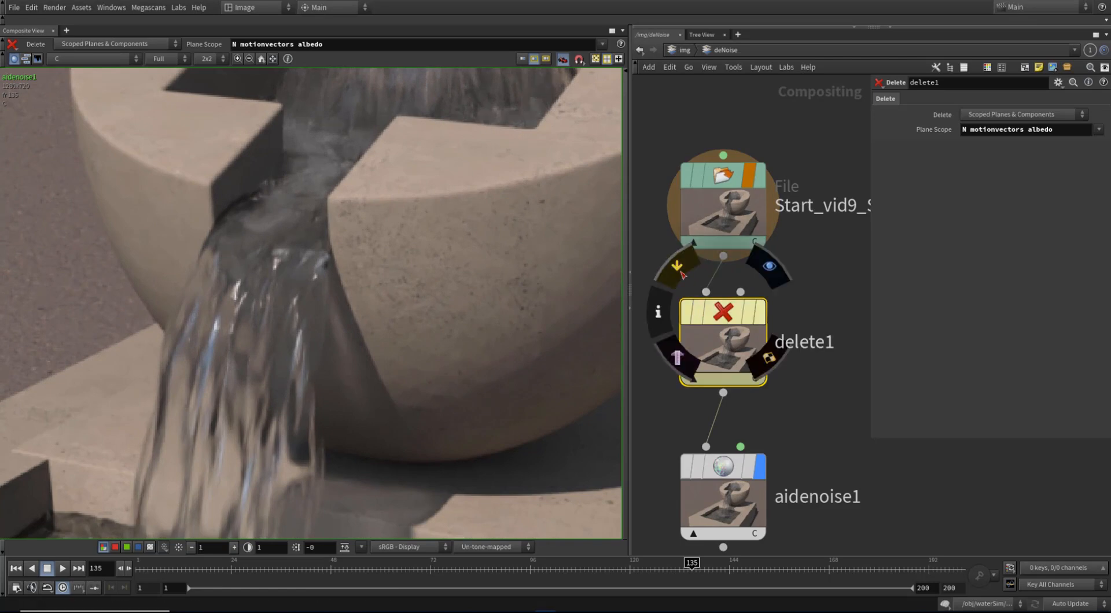
left_click(681, 272)
left_click(682, 273)
left_click(682, 273)
Compare the denoised splash in the lower basin with the Delete node active and bypassed, ending with it bypassed.
middle_click_drag(178, 280, 522, 191)
middle_click_drag(600, 498, 435, 244)
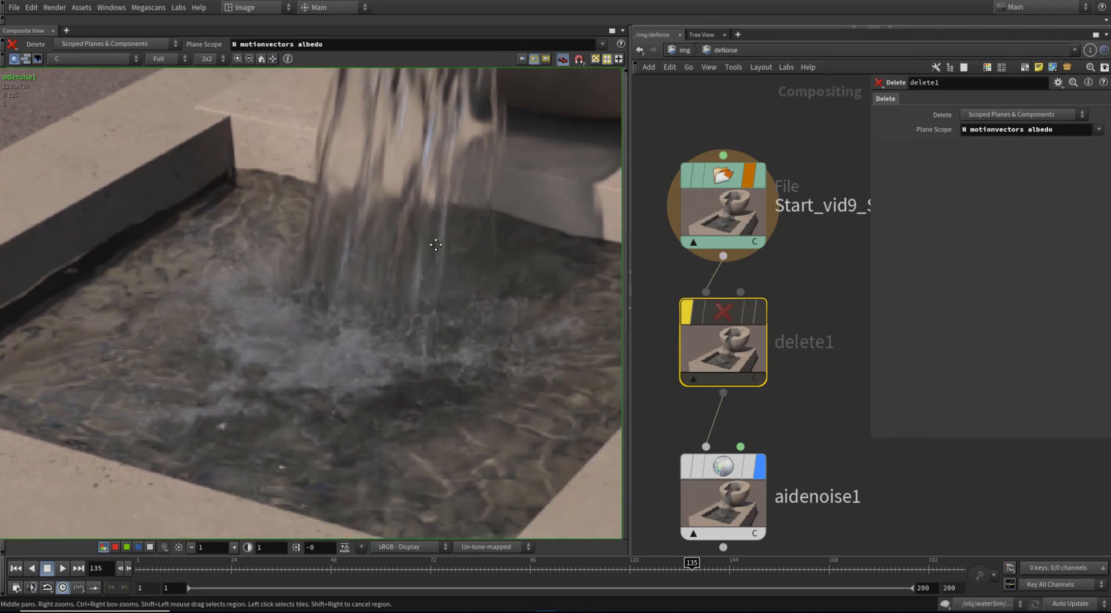
left_click(685, 270)
left_click(684, 270)
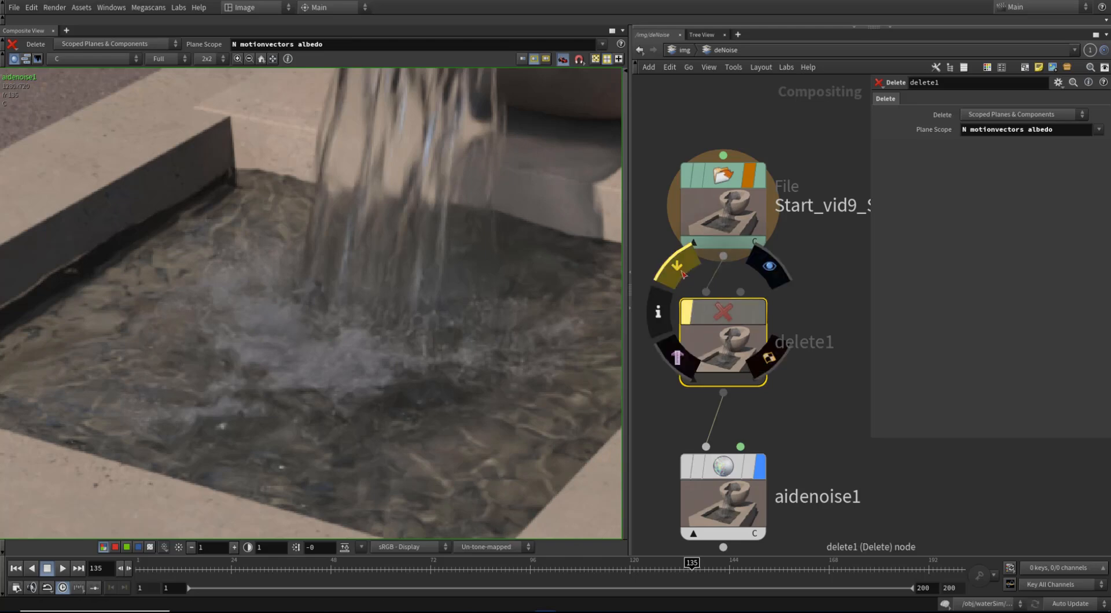
Take the bypassed Delete node out of the chain and wire the File node directly into the Denoise AI node.
left_click(684, 272)
right_click_drag(408, 335, 432, 180)
middle_click_drag(434, 176, 436, 204)
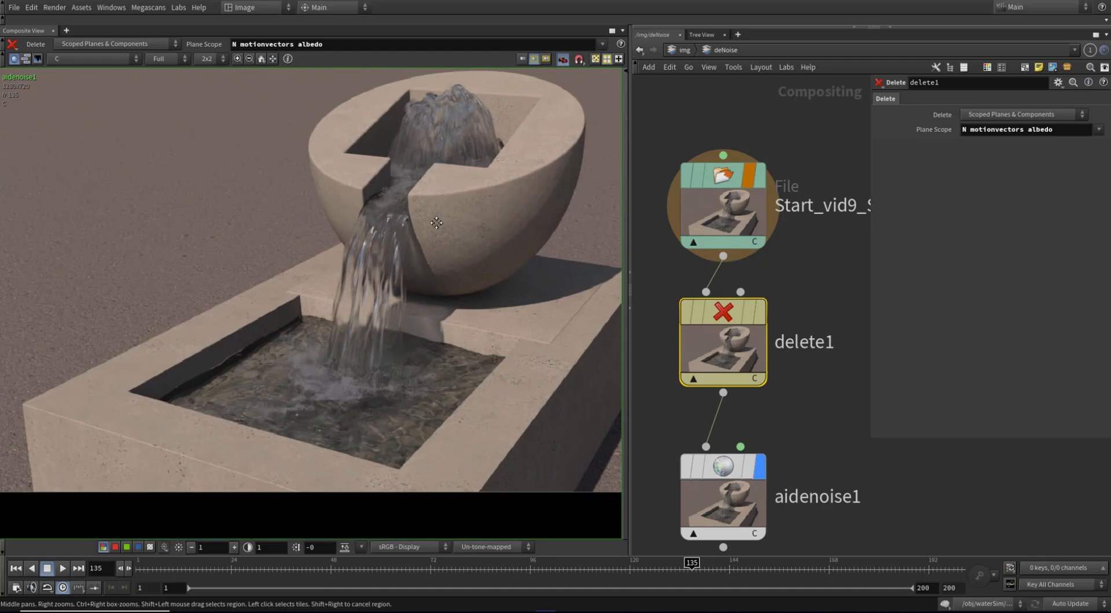
left_click_drag(713, 319, 813, 314)
left_click(699, 274)
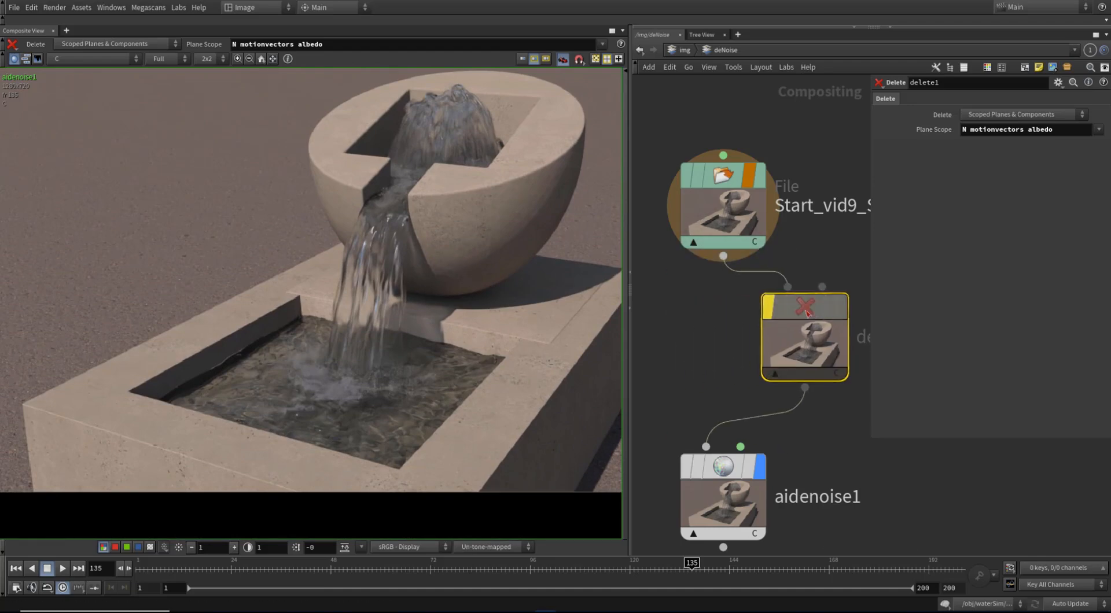
left_click_drag(724, 256, 706, 446)
left_click_drag(809, 307, 819, 286)
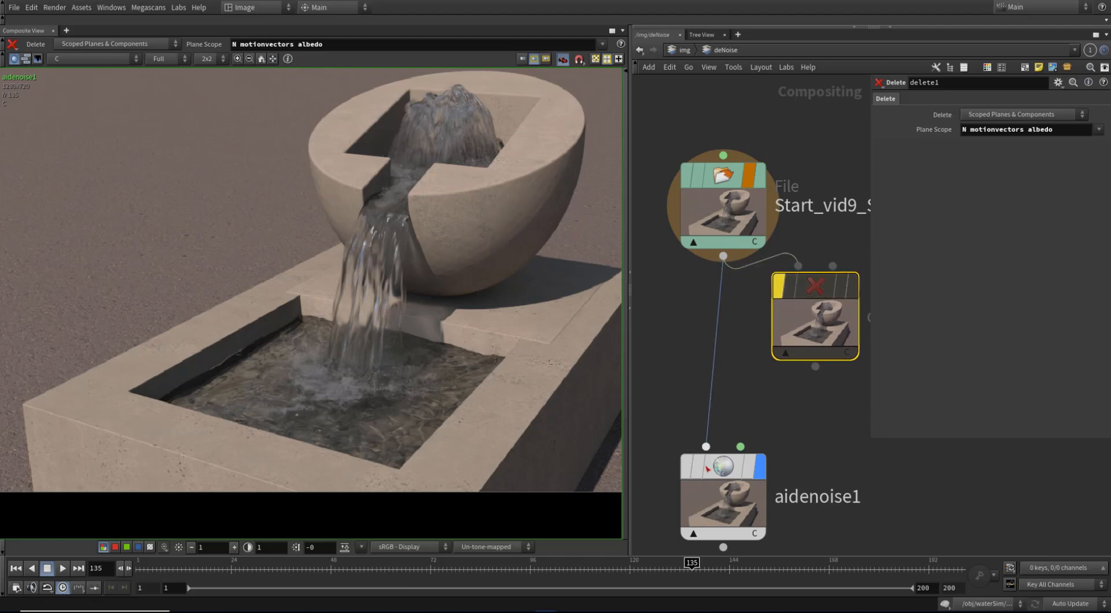
Move the Denoise AI node closer below the File node and display its parameters.
left_click_drag(720, 495, 741, 449)
middle_click_drag(675, 408, 663, 355)
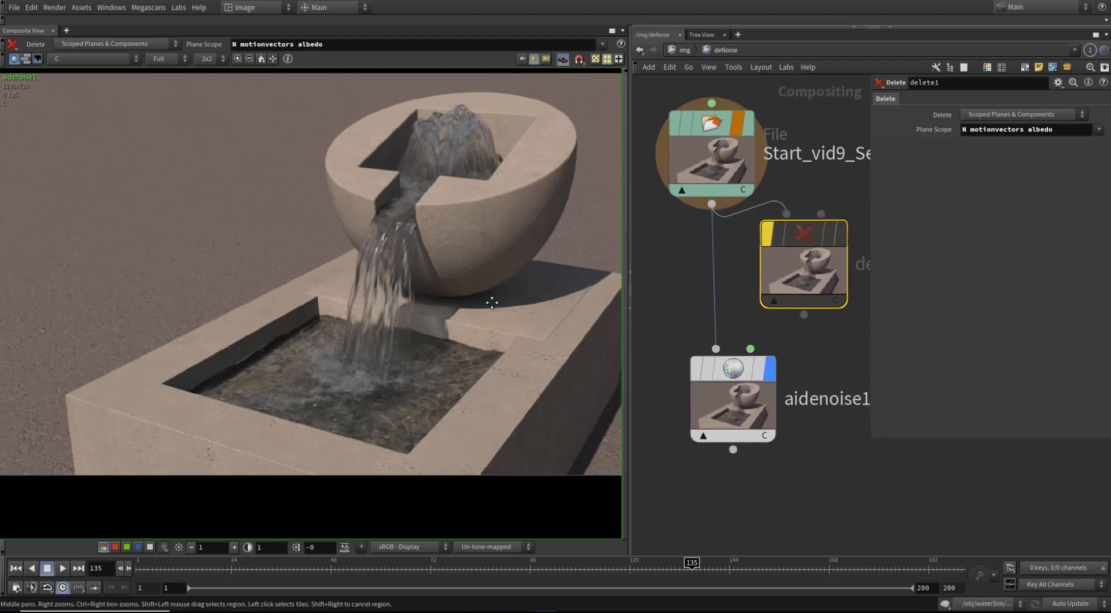
middle_click_drag(490, 304, 441, 312)
left_click_drag(731, 370, 721, 383)
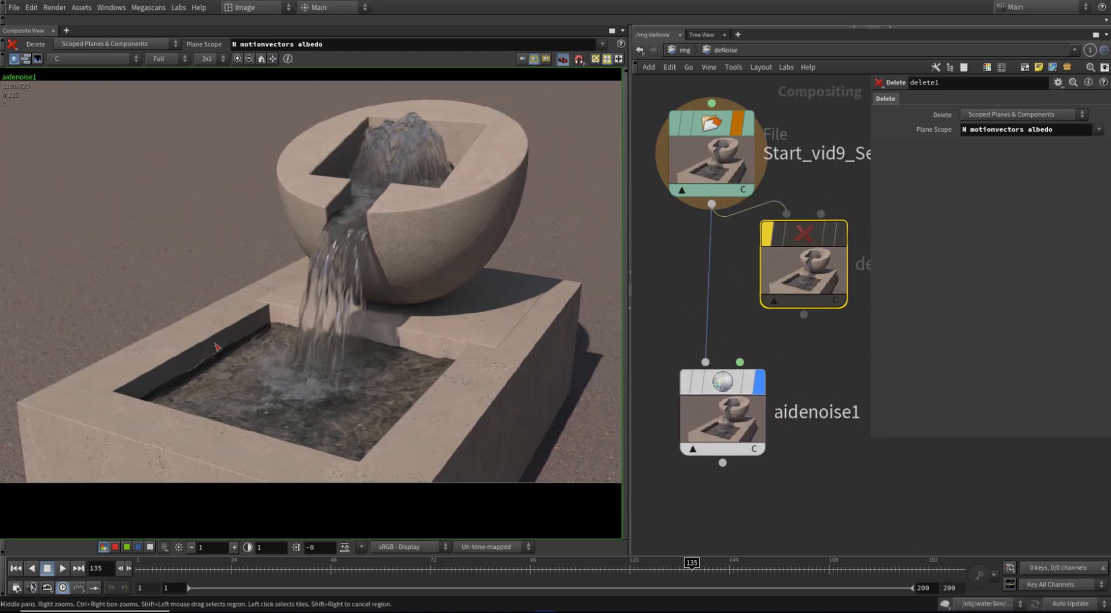
left_click(722, 408)
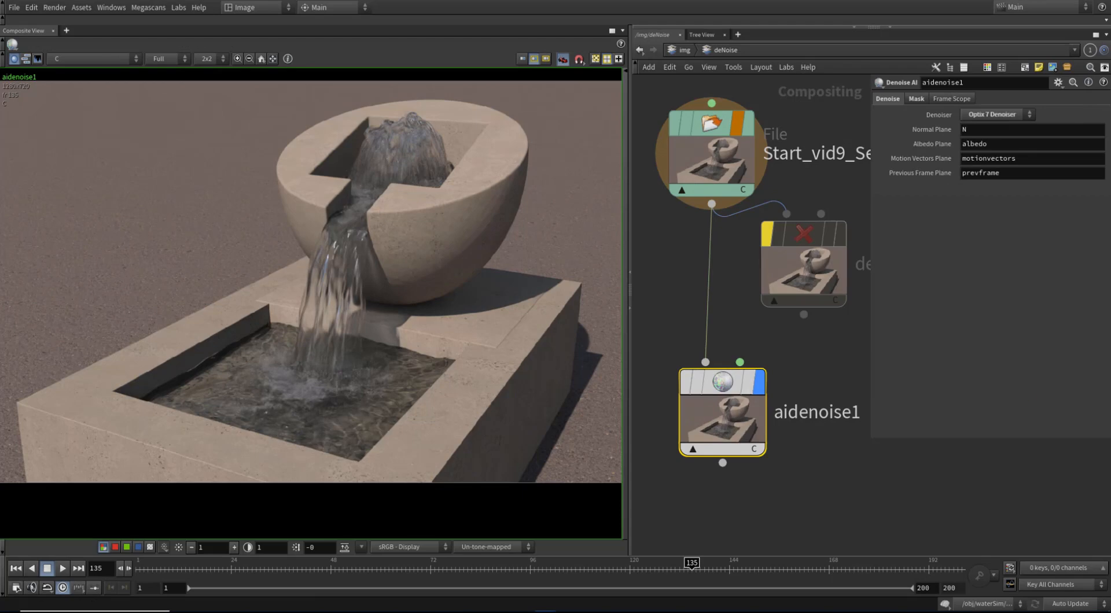
Add a Shift node below Denoise AI, wire the denoised output into its first input, and display it.
scroll(747, 344, "down", 2)
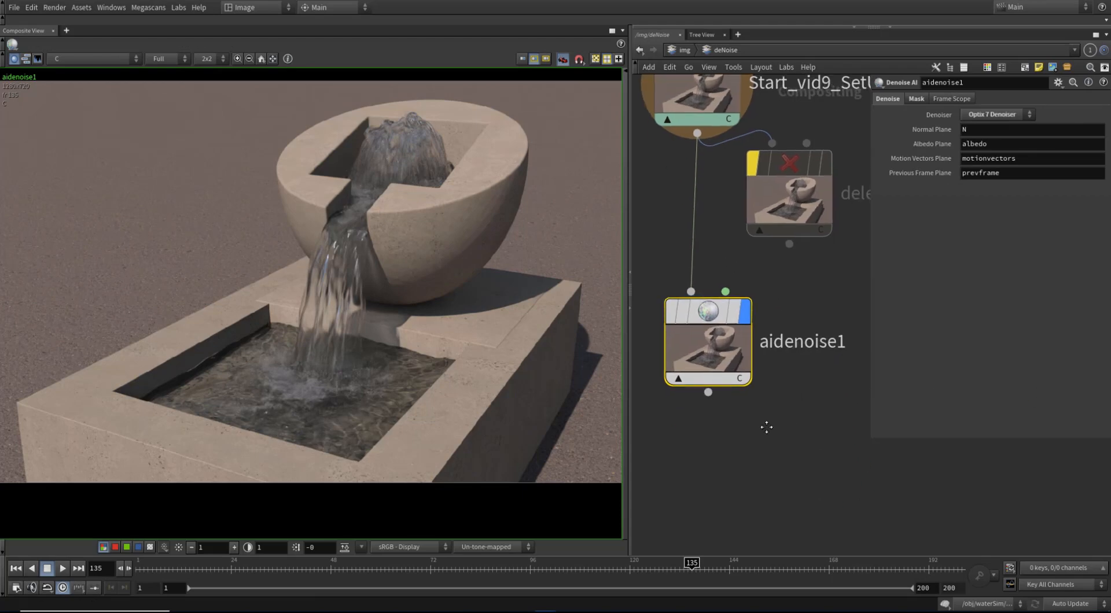
key("Tab")
type("shi")
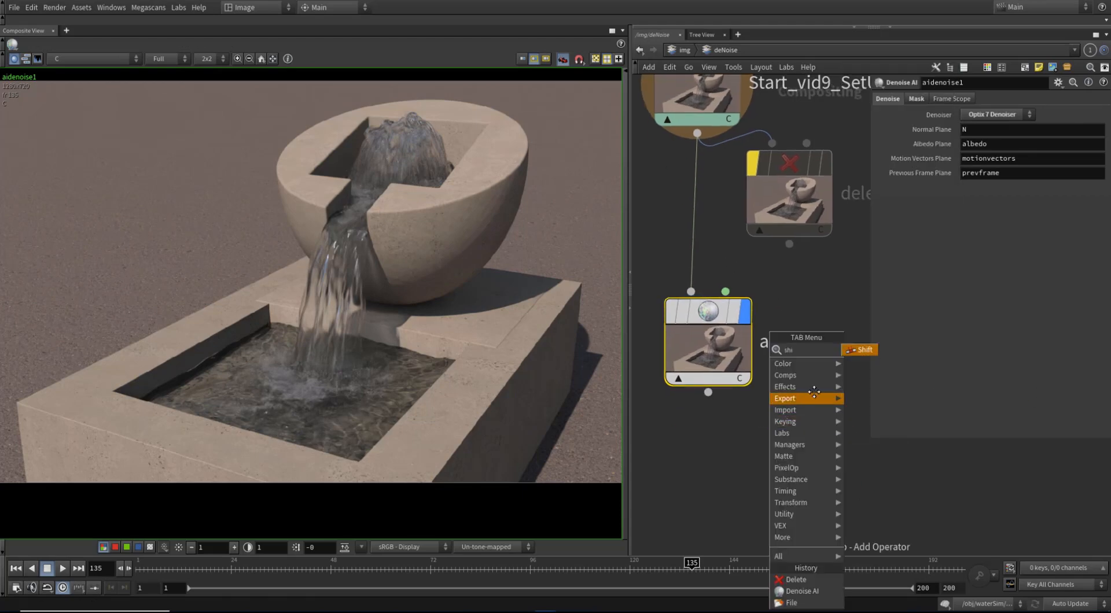
left_click(864, 351)
left_click(717, 487)
left_click_drag(708, 392, 700, 467)
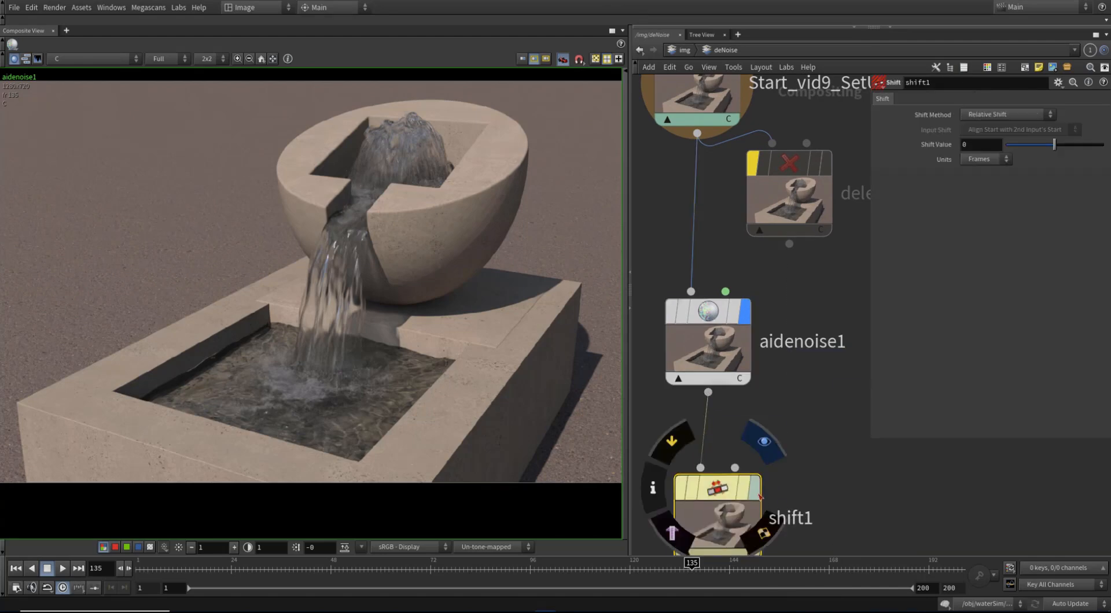
middle_click_drag(832, 403, 832, 314)
Go to frame 46 and set the Shift node's relative shift value to -49 frames.
left_click_drag(378, 567, 333, 565)
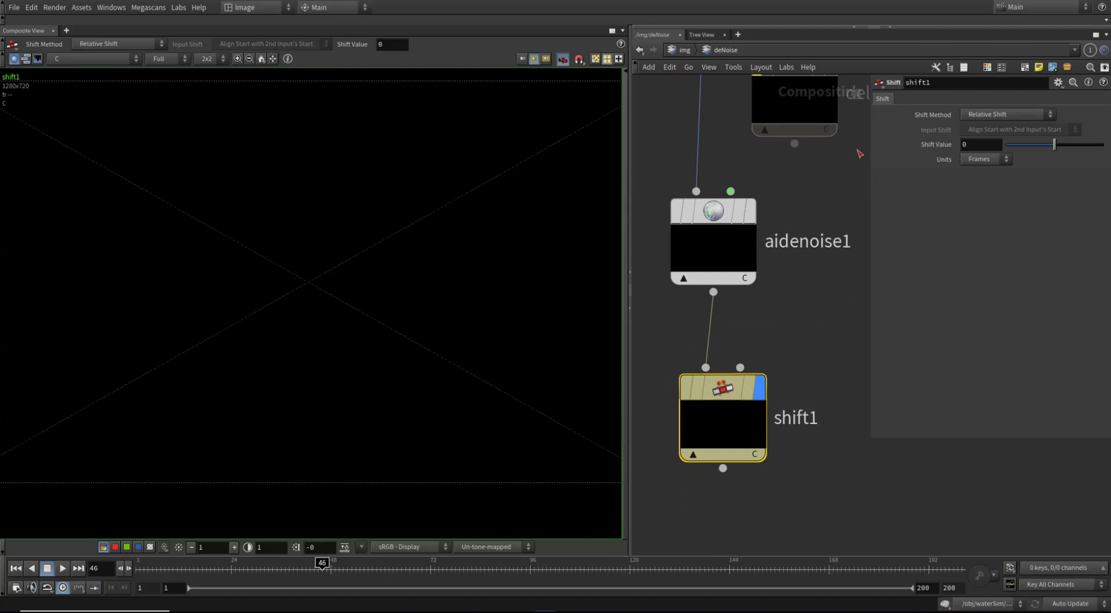
left_click(972, 148)
type("-49")
key("Return")
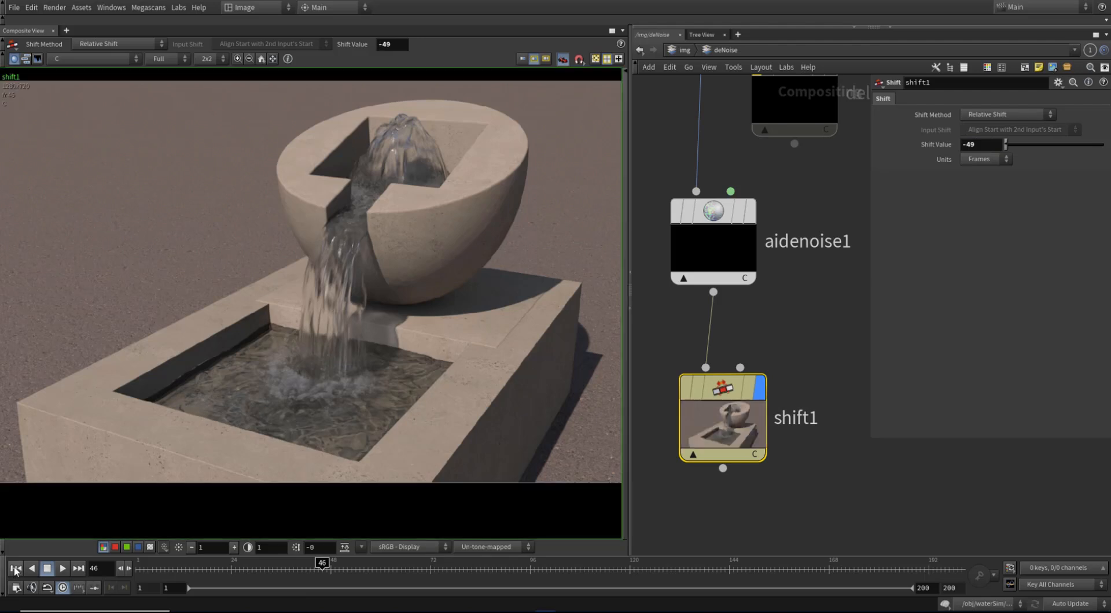
Check the shifted fountain sequence at frames 1 and 151, and examine the lower basin at frame 1.
left_click(15, 569)
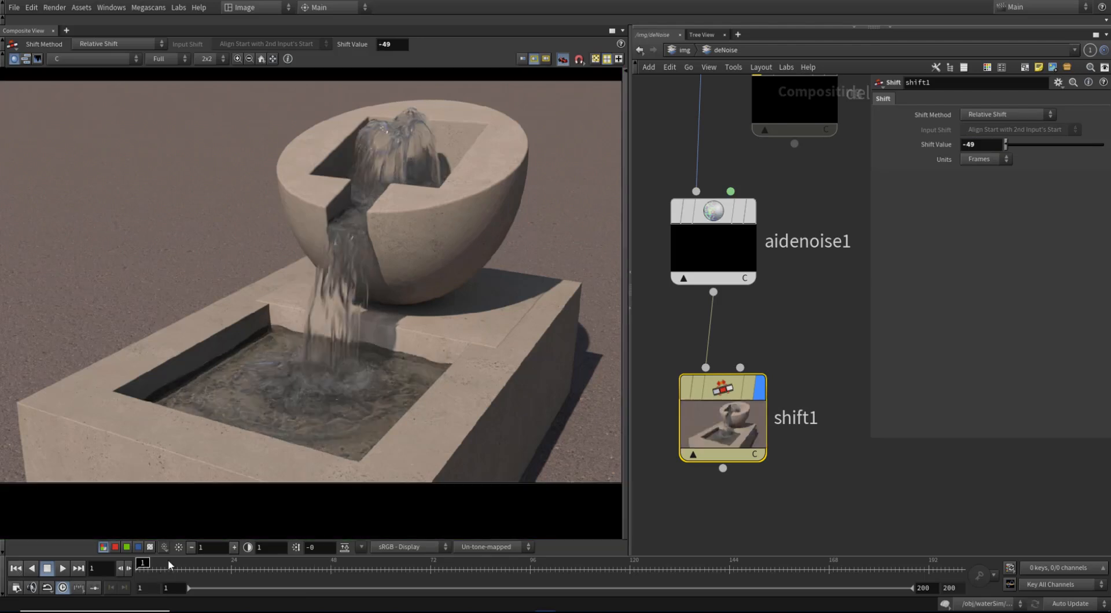
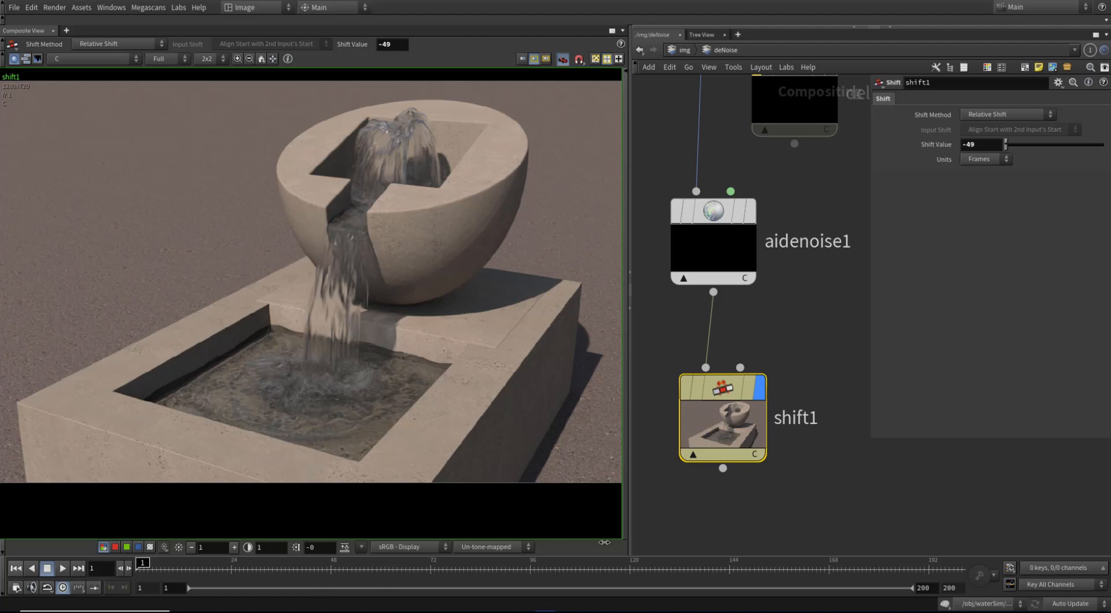
left_click(758, 573)
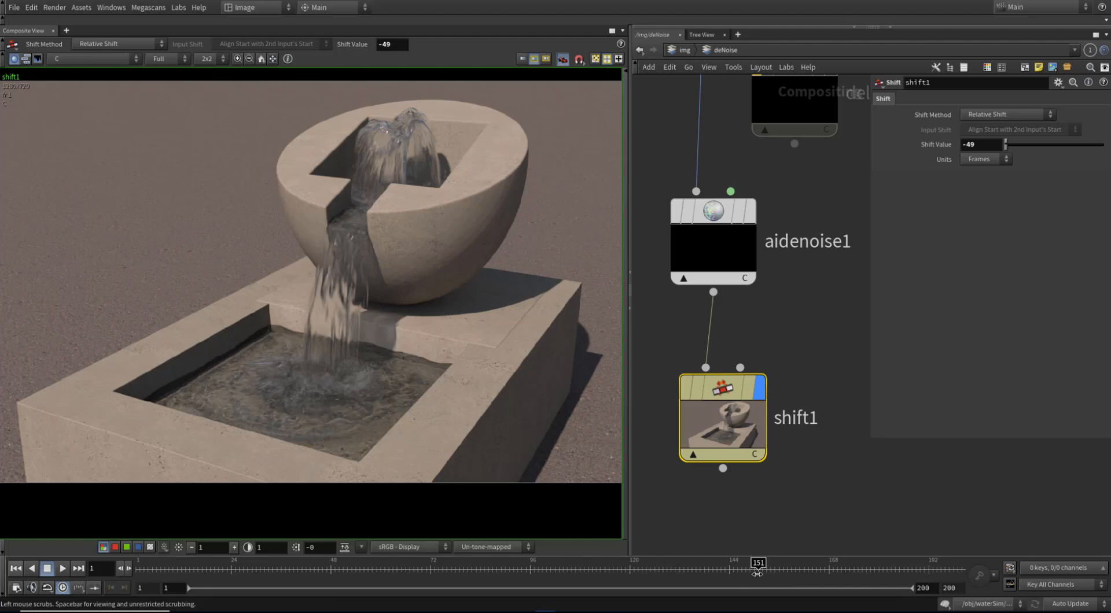
middle_click_drag(854, 441, 809, 444)
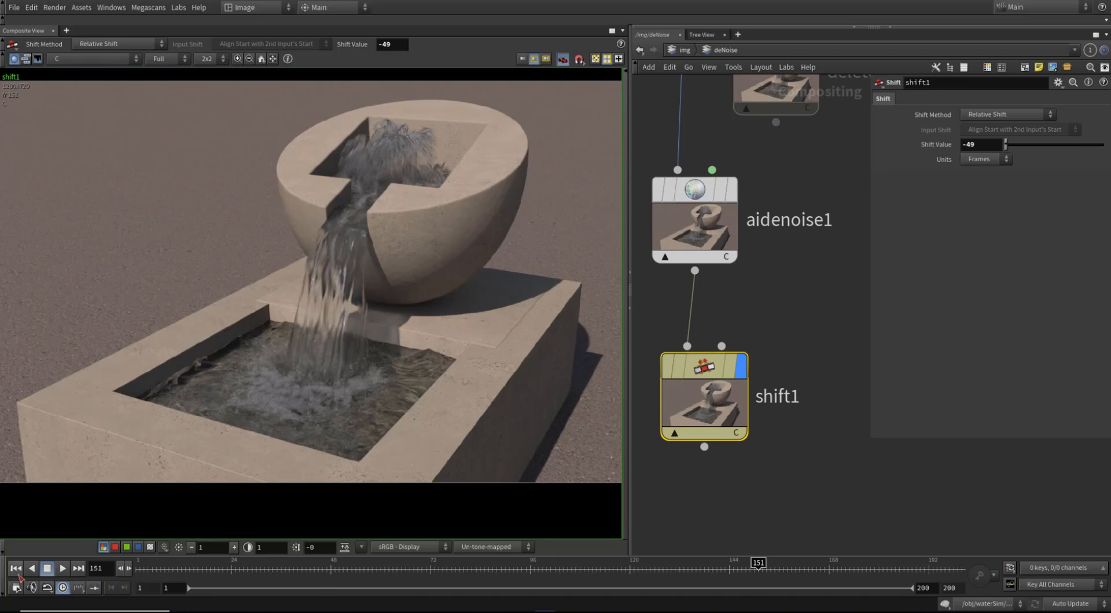
left_click(15, 569)
middle_click_drag(714, 516, 741, 491)
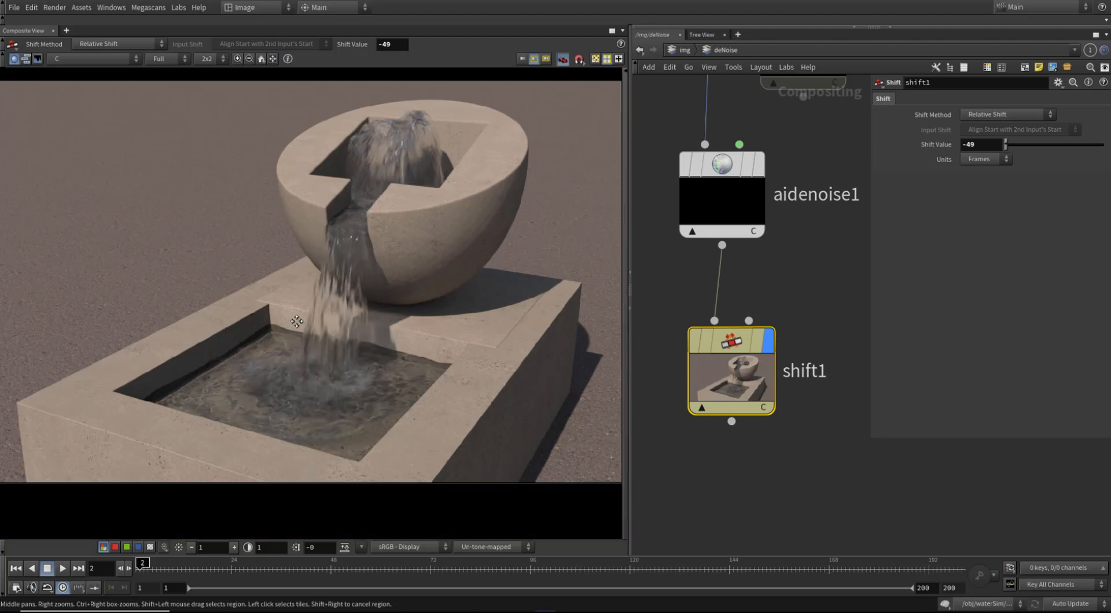
key("Left")
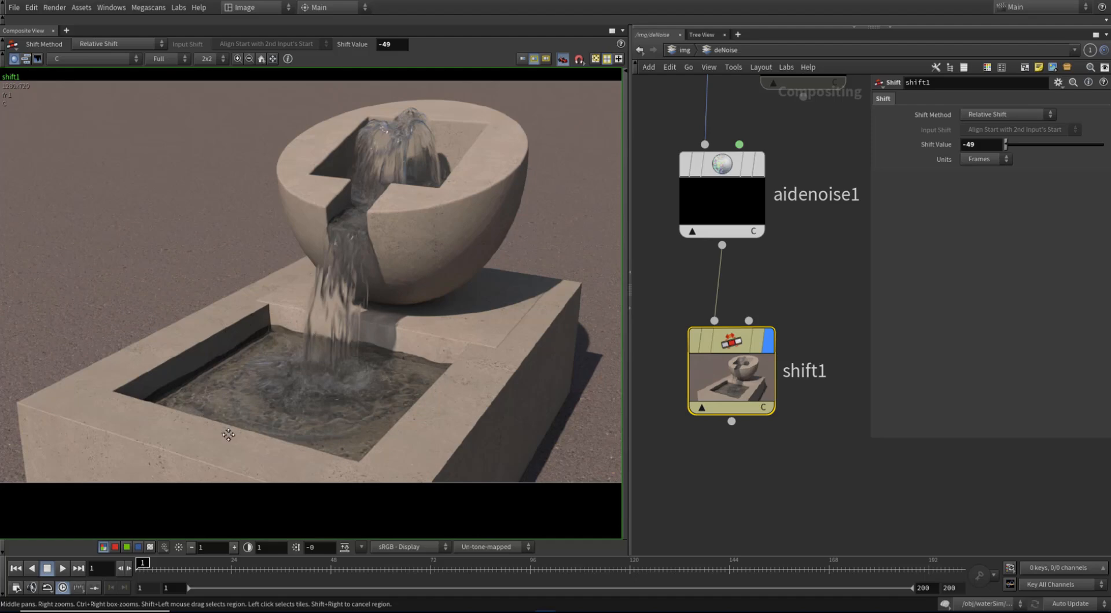
scroll(296, 430, "up", 3)
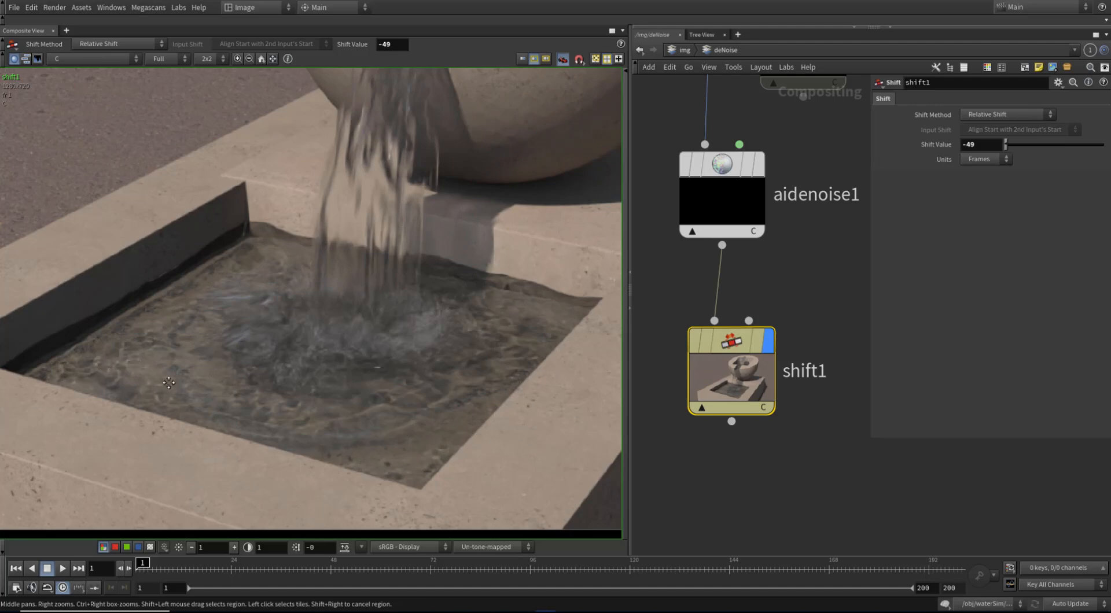
scroll(289, 384, "down", 5)
scroll(417, 327, "down", 2)
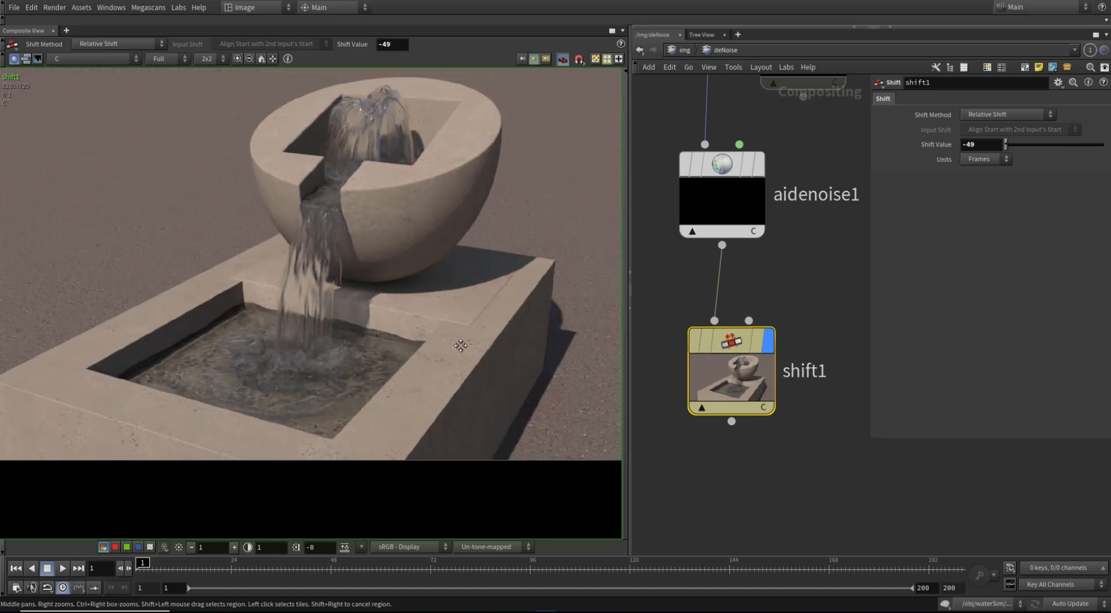
left_click_drag(869, 443, 910, 428)
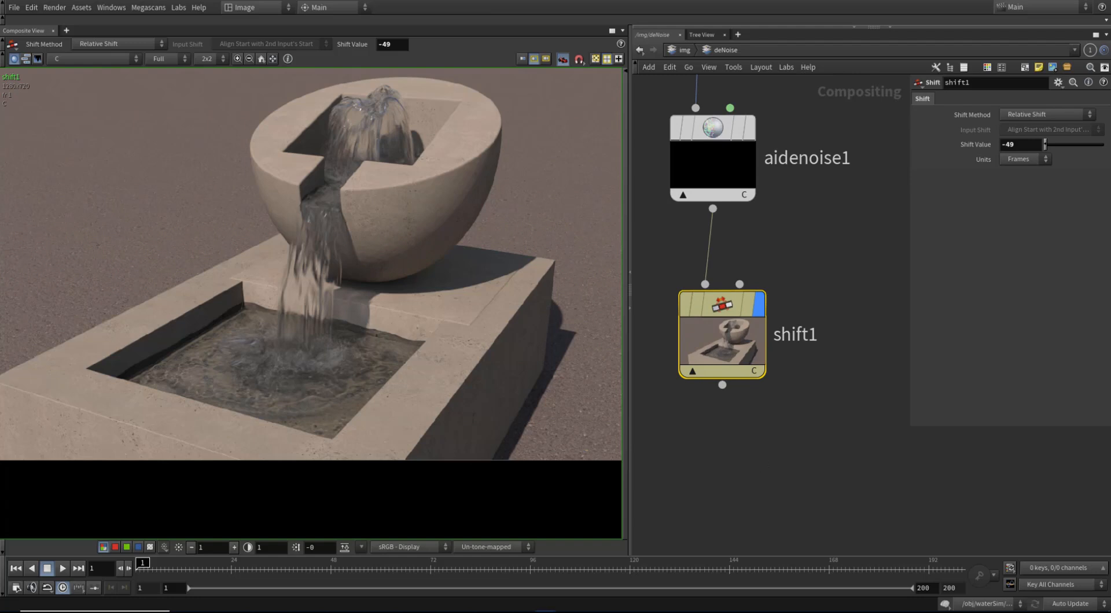
middle_click_drag(733, 464, 731, 456)
key("Tab")
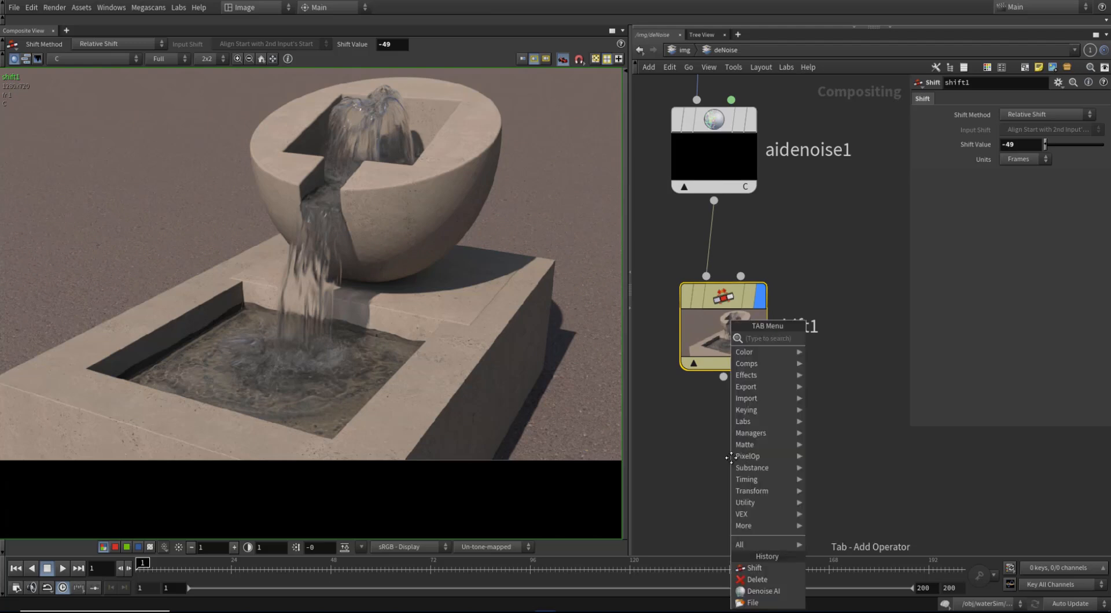
mouse_move(735, 448)
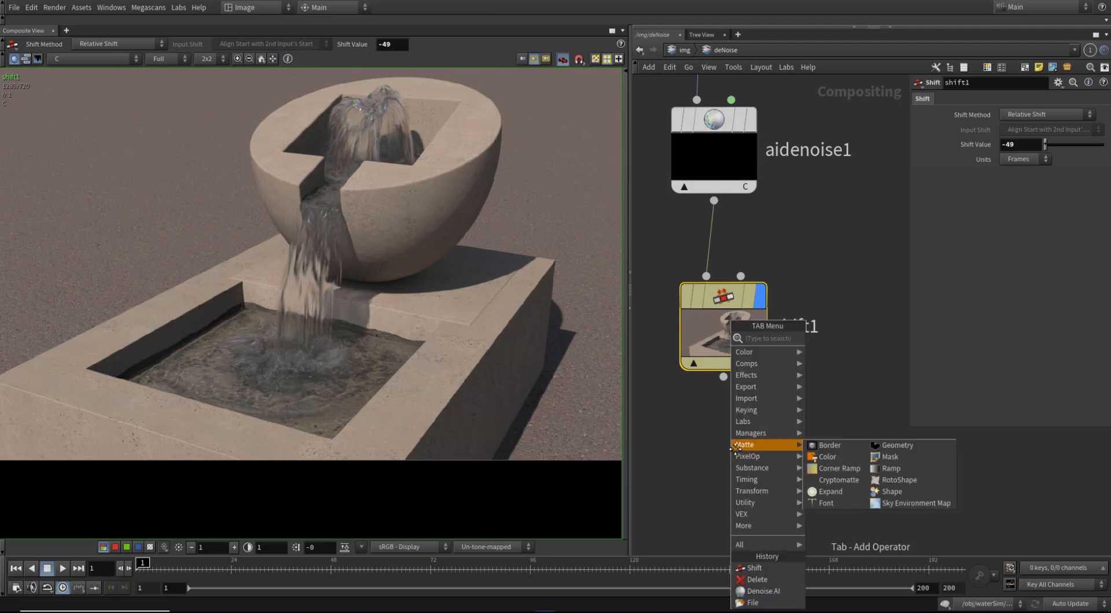
key("Escape")
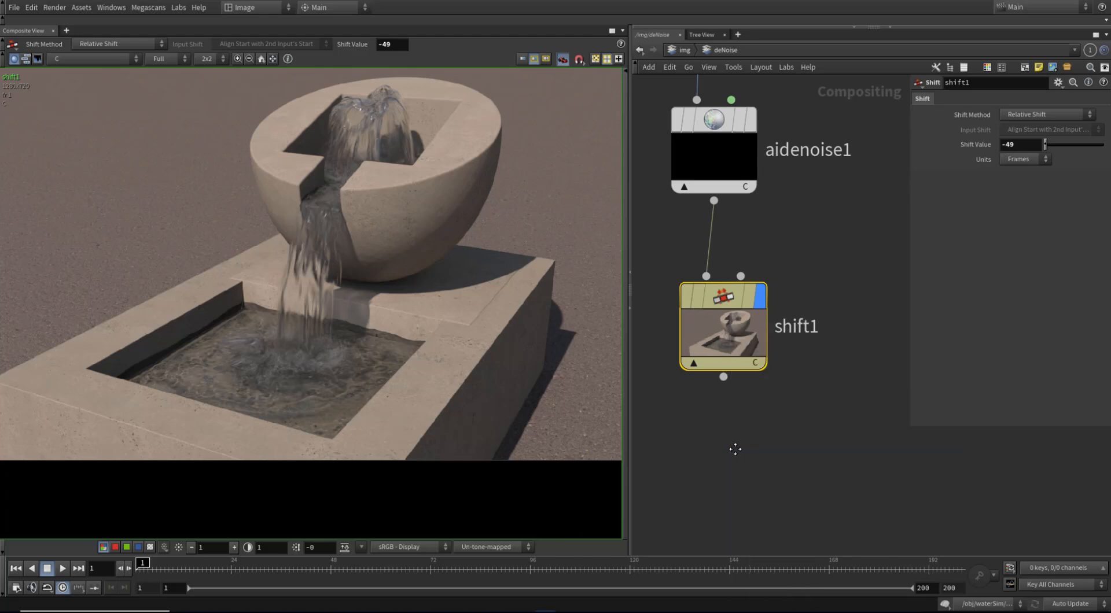
key("p")
key("o")
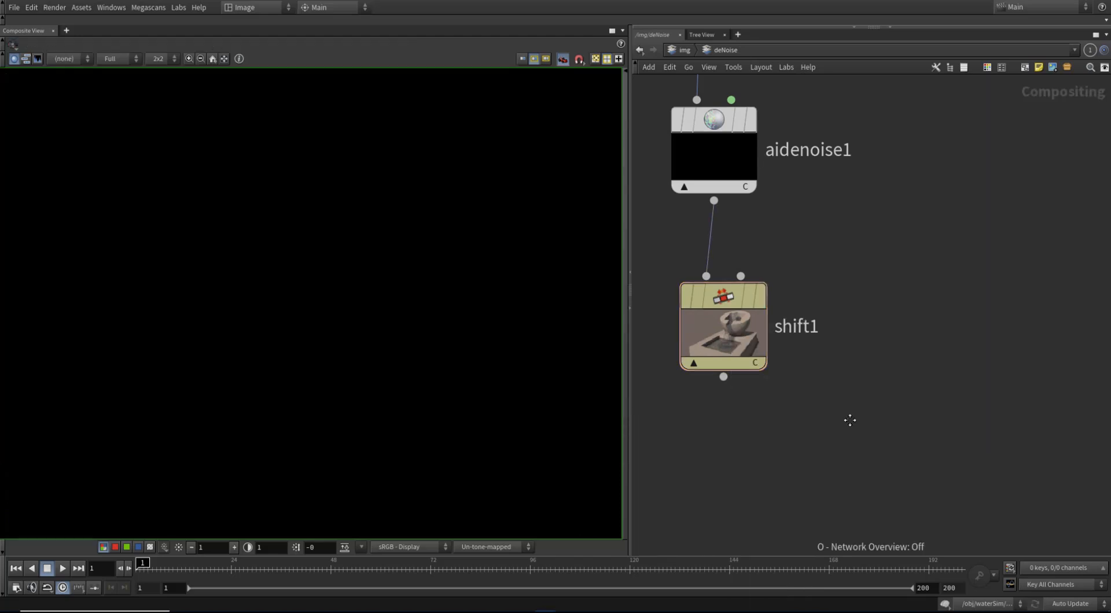
key("p")
middle_click_drag(845, 437, 835, 447)
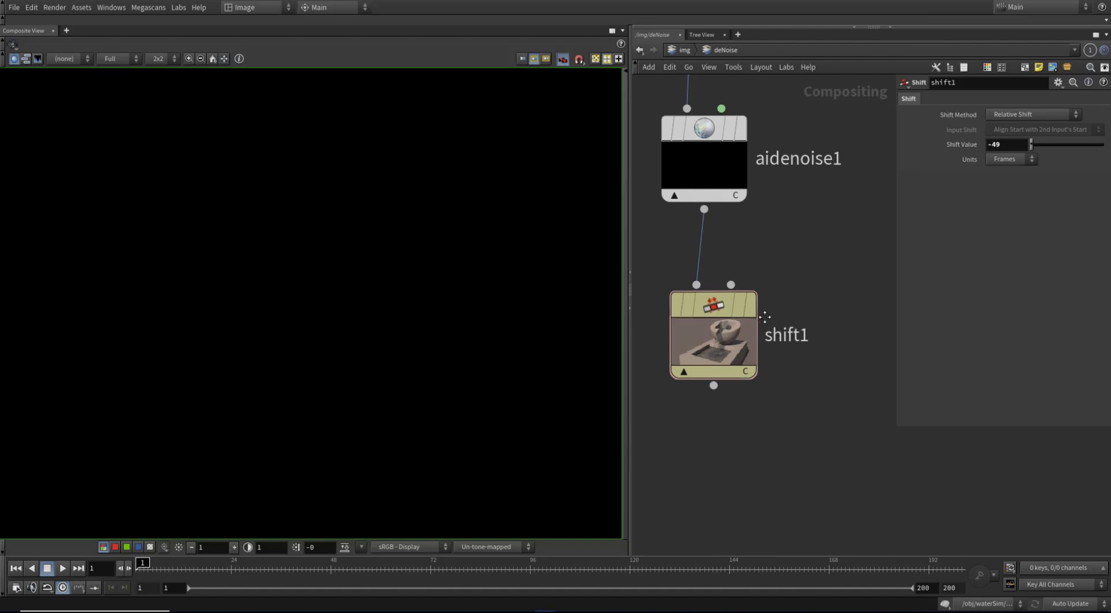
left_click(751, 306)
left_click(719, 307)
Add a ROP File Output node below the Shift node and connect the Shift output to it.
key("Tab")
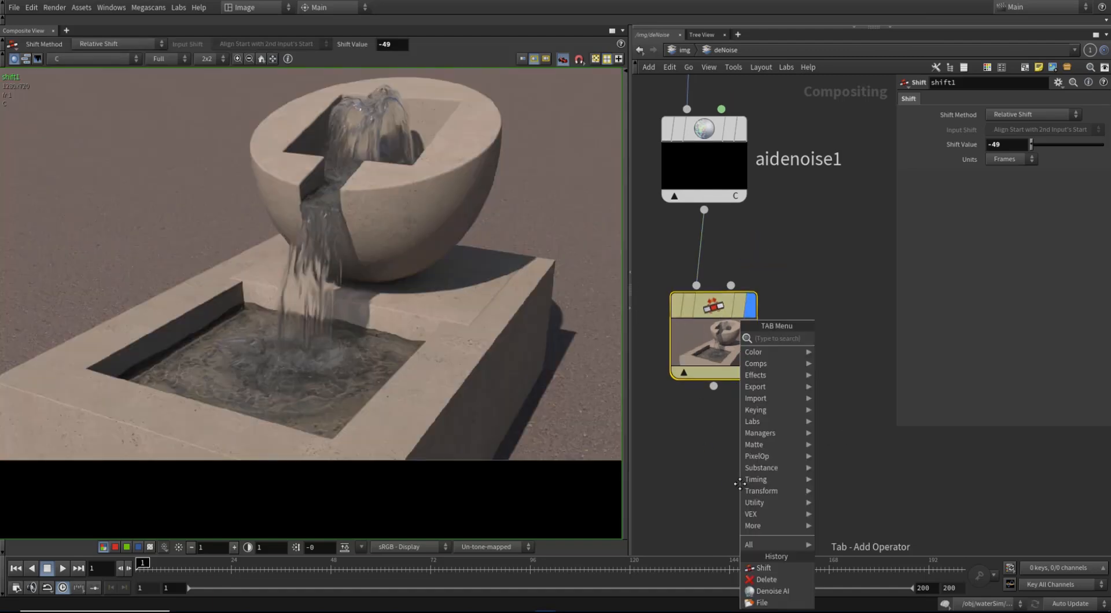
type("rop")
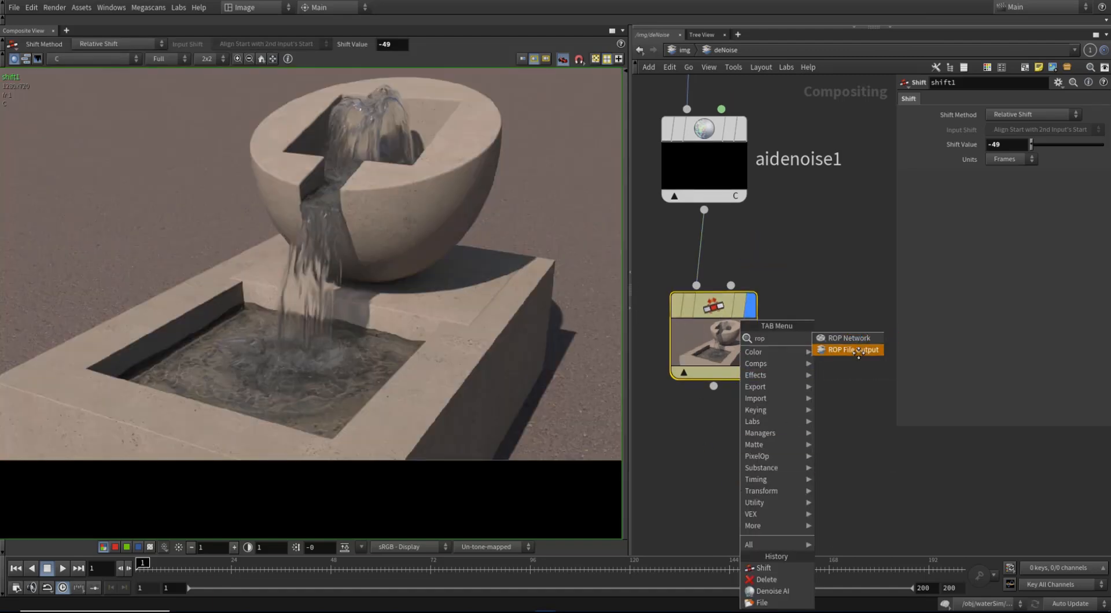
left_click(858, 351)
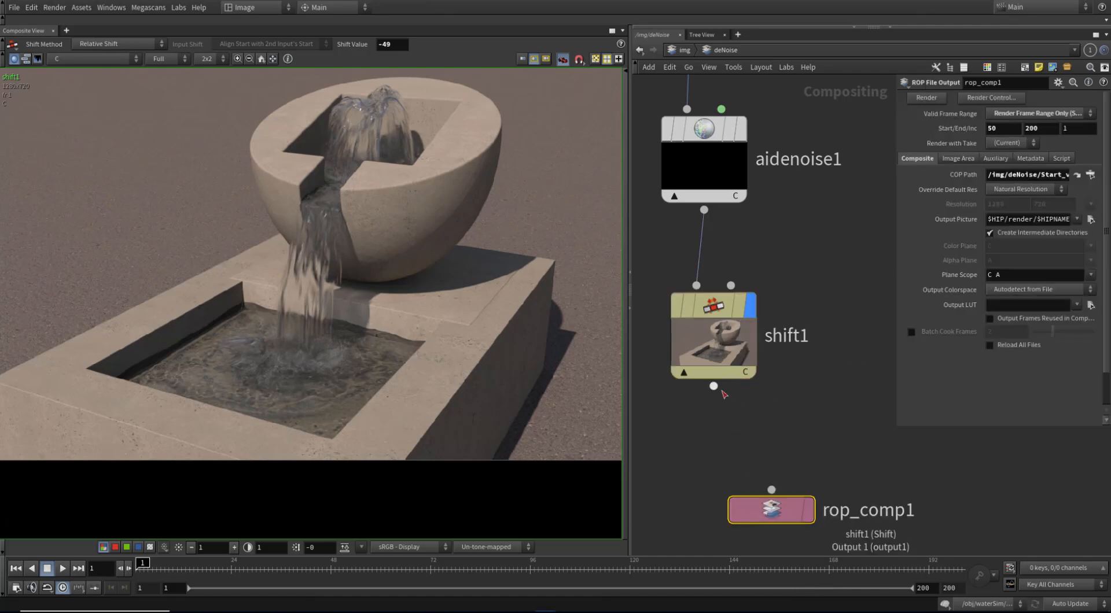
left_click(777, 442)
Widen the ROP File Output parameters and set its render range to frames 1 through 150.
left_click_drag(896, 431, 800, 469)
left_click(894, 128)
type("1")
key("Tab")
type("150")
key("Return")
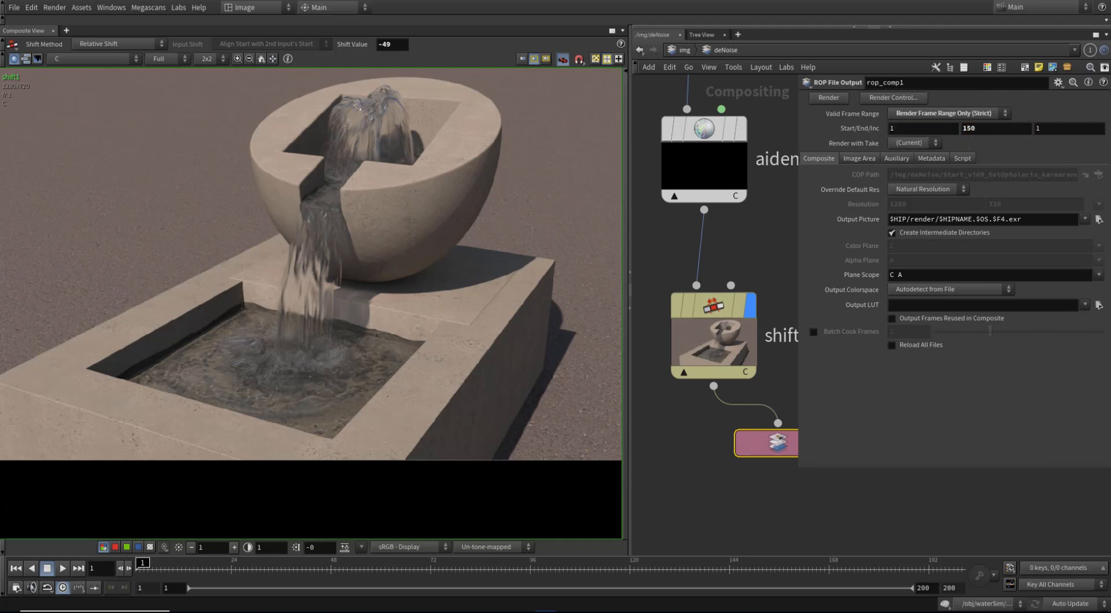
Set the ROP's output picture to $HIP/render/deNoiseRender.$F4.exr.
left_click(1099, 219)
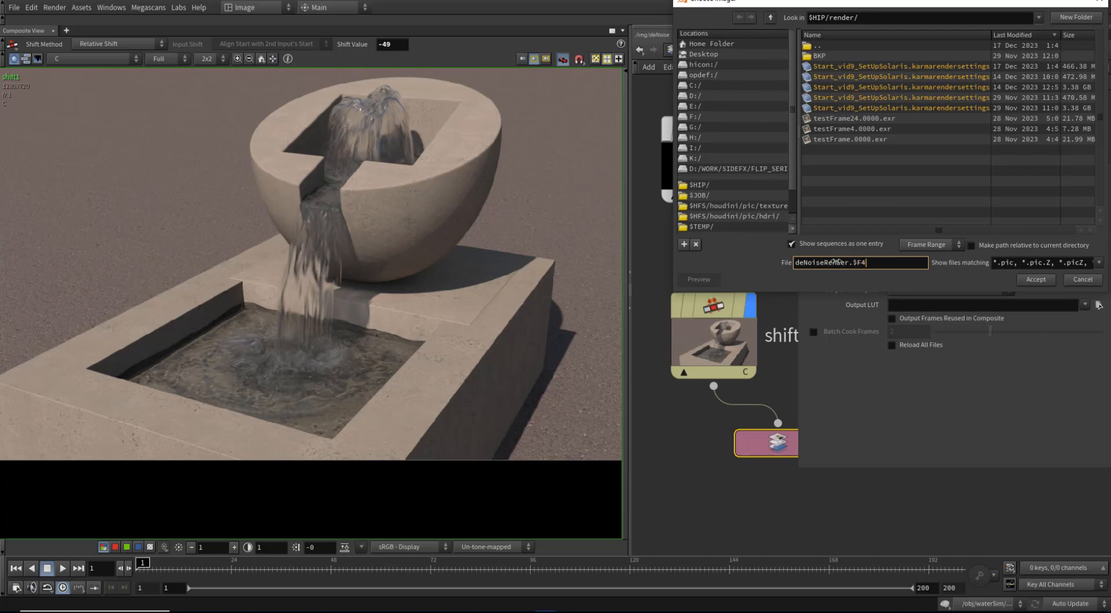
key("Return")
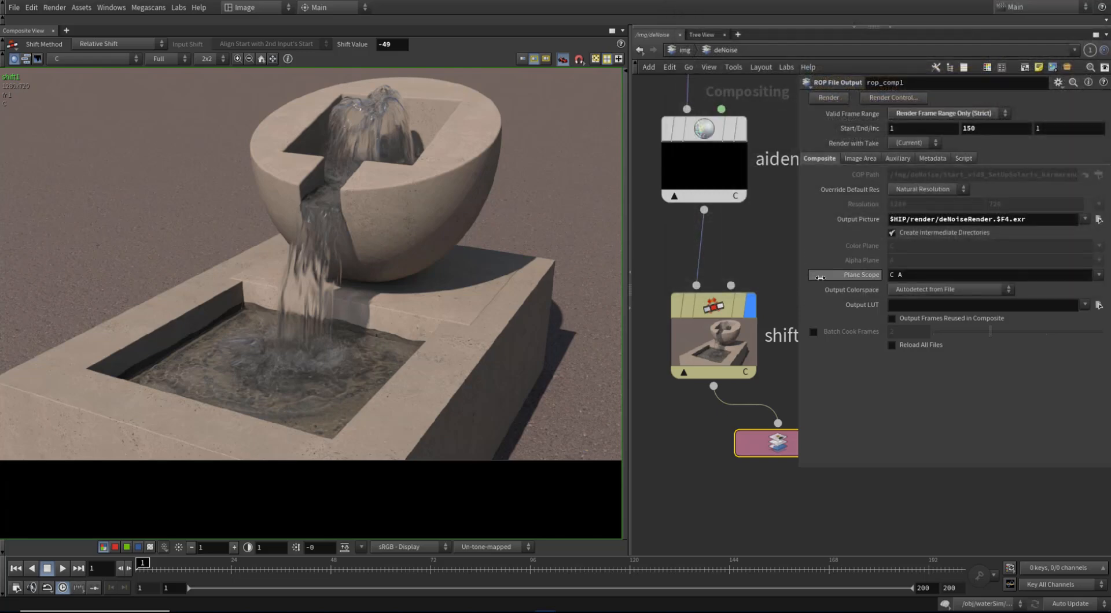
left_click(942, 191)
left_click(942, 192)
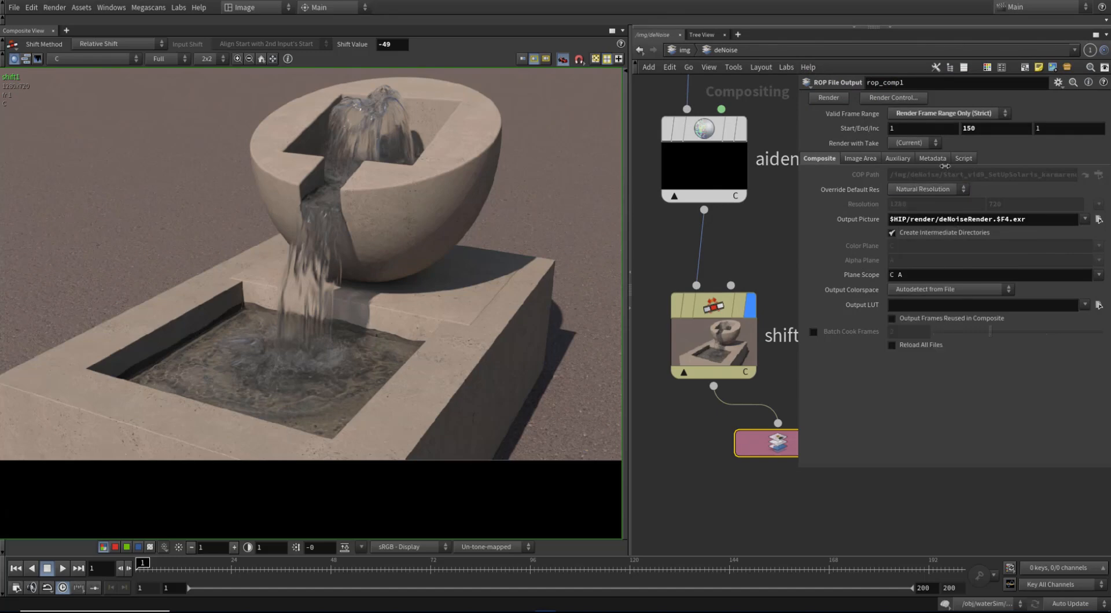
left_click(910, 126)
left_click_drag(909, 126, 802, 125)
Nudge the ROP File Output node downward below the Shift node and narrow the parameter pane.
left_click_drag(769, 443, 764, 459)
middle_click_drag(697, 436, 649, 436)
scroll(658, 475, "down", 2)
left_click_drag(799, 467, 831, 473)
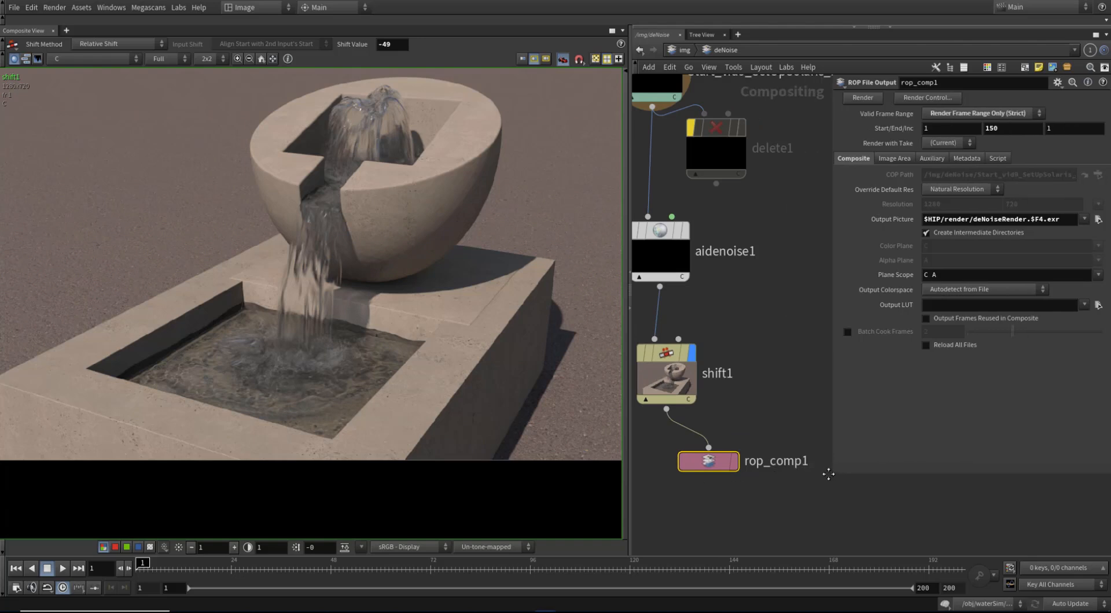
scroll(669, 435, "down", 2)
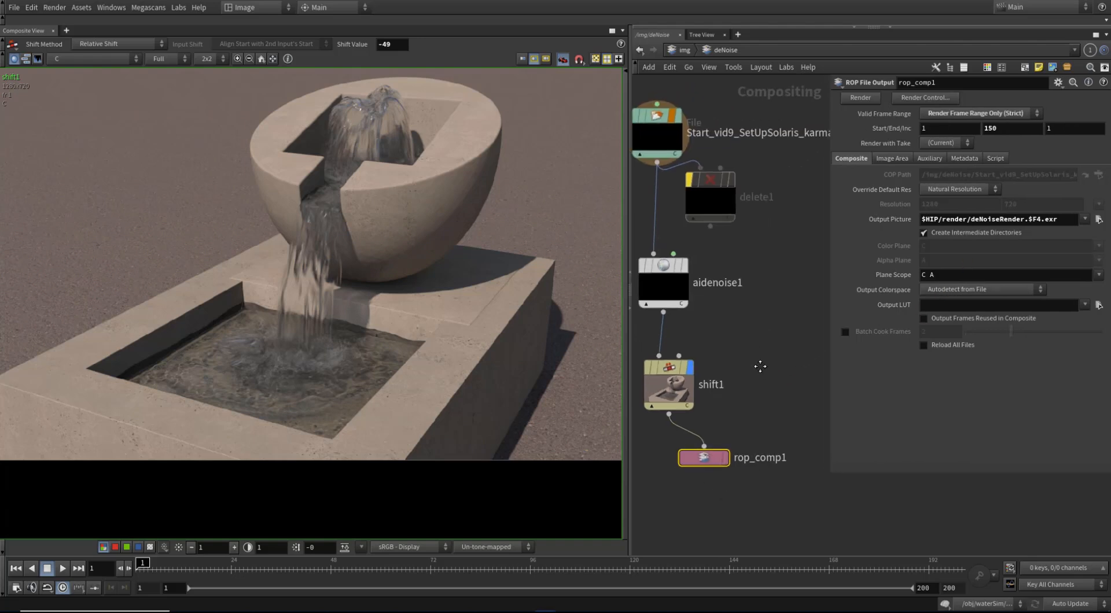
Inspect the FFmpeg export options in MPlay, close them without exporting, and minimize MPlay.
left_click(54, 7)
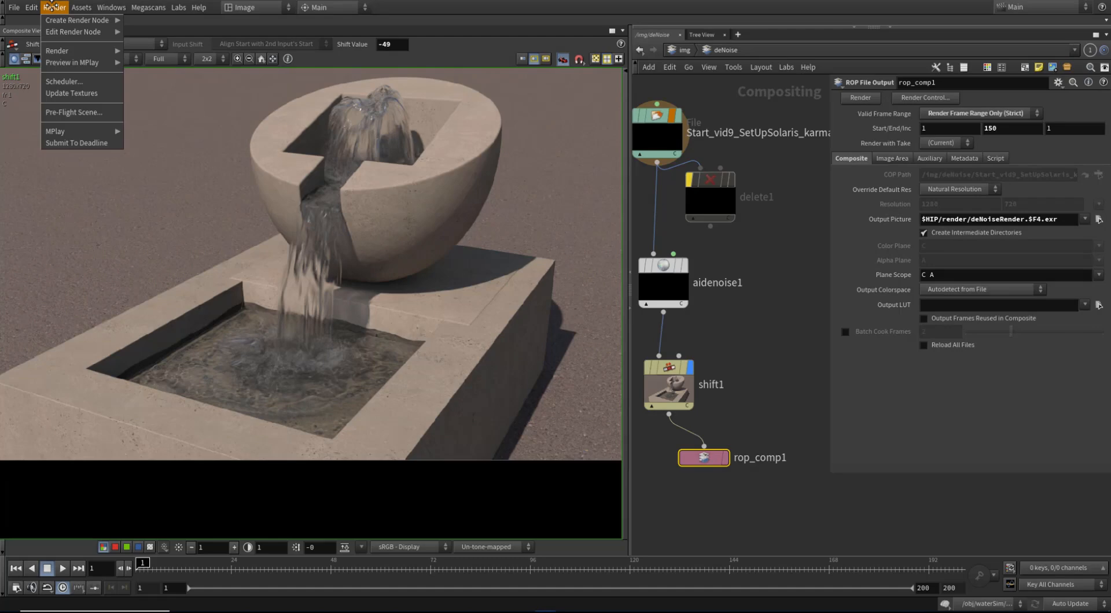
mouse_move(81, 131)
left_click(139, 136)
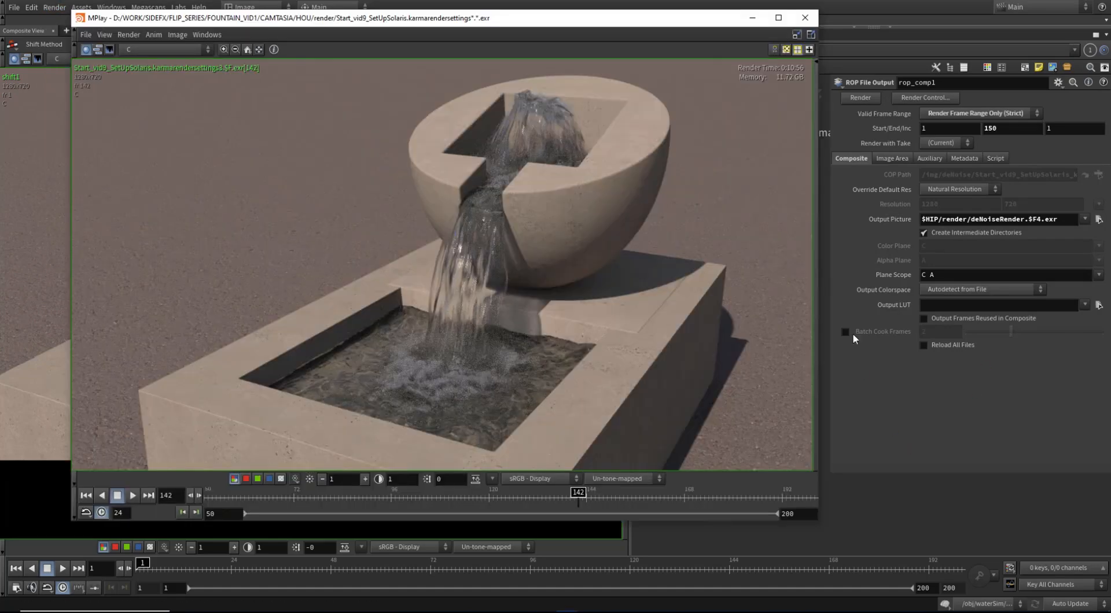
left_click(85, 34)
mouse_move(122, 175)
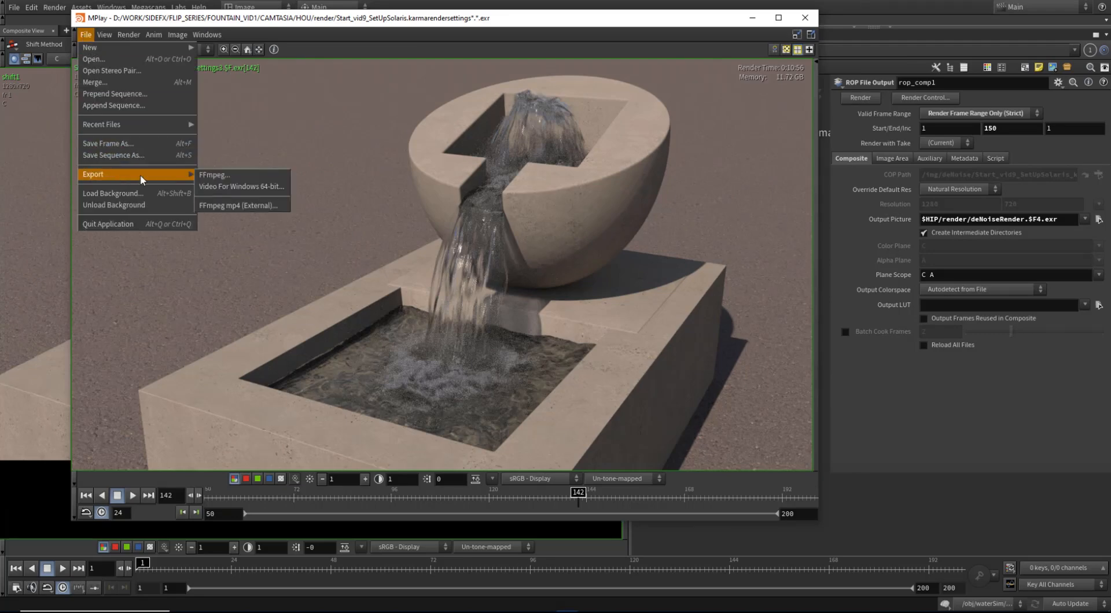
left_click(235, 173)
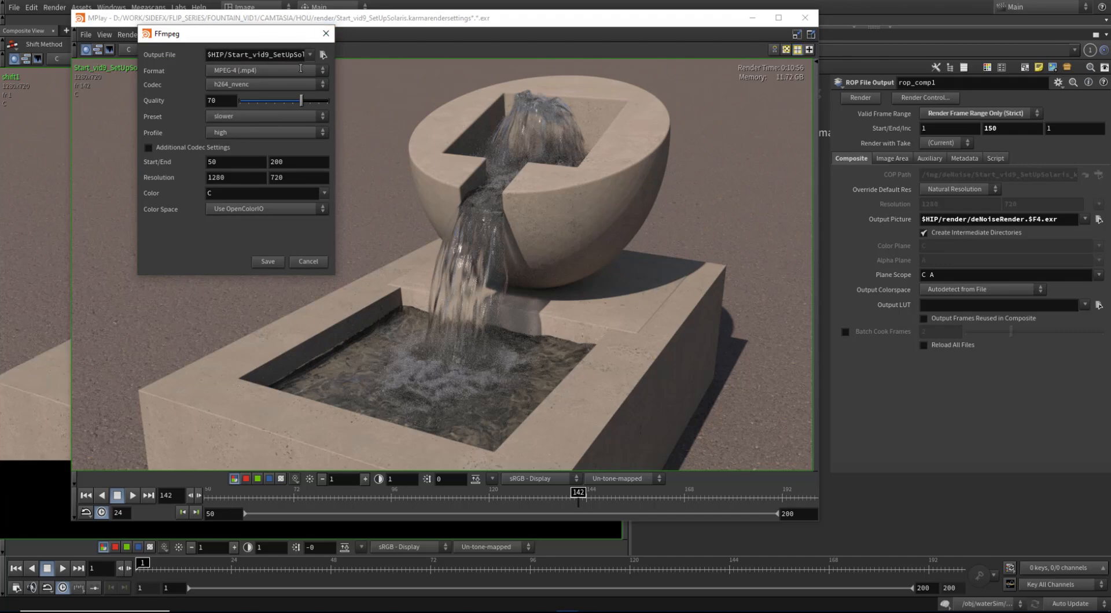
left_click(325, 34)
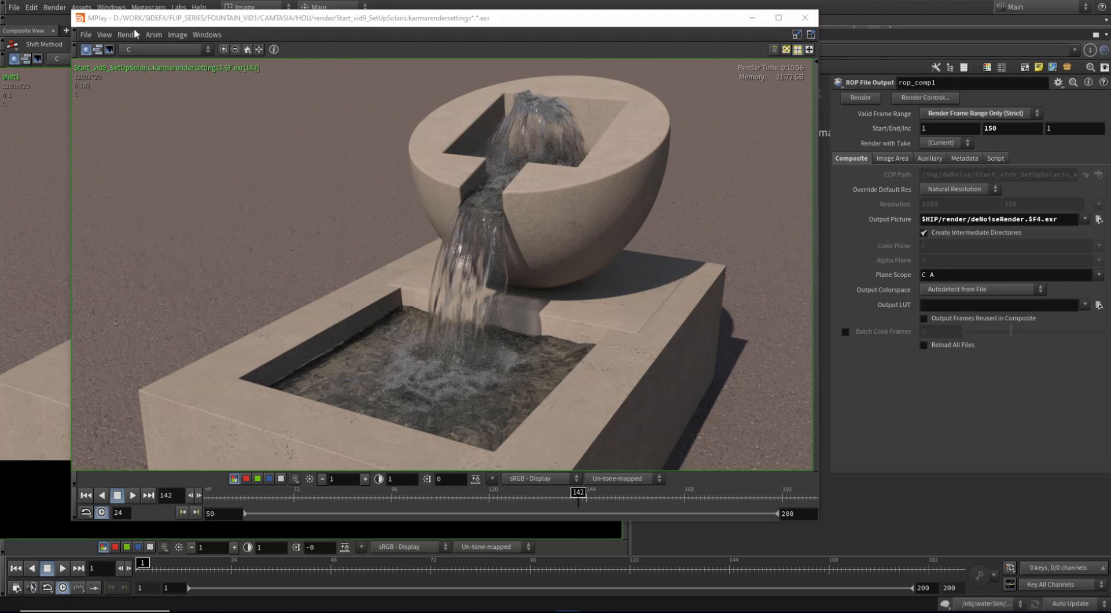
left_click(752, 22)
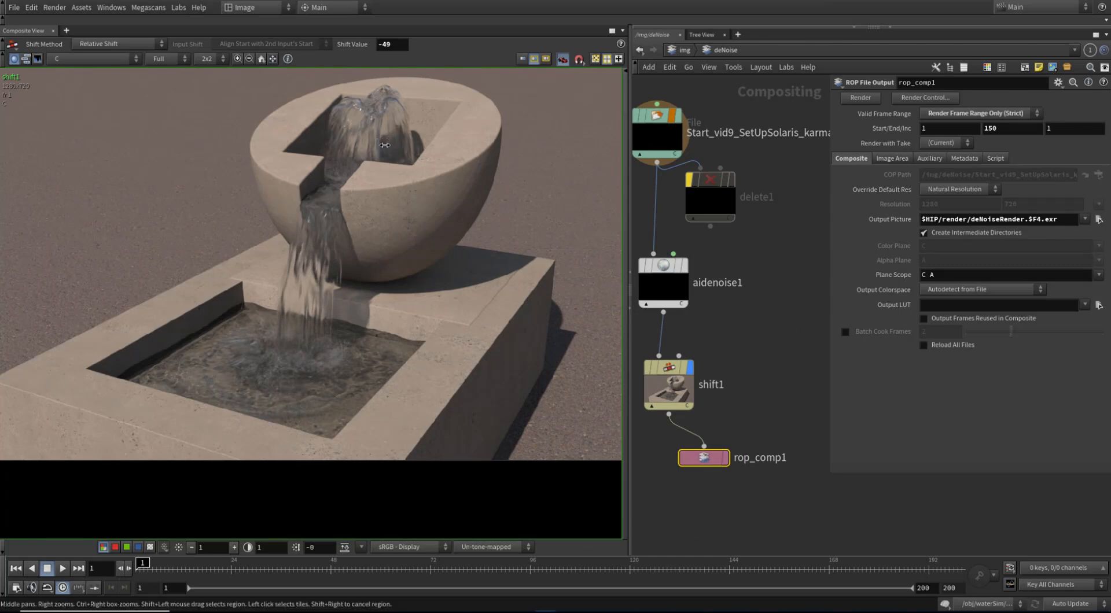
Narrow the parameter pane and add a TOP Network node beside the Denoise AI node.
left_click_drag(830, 473, 871, 478)
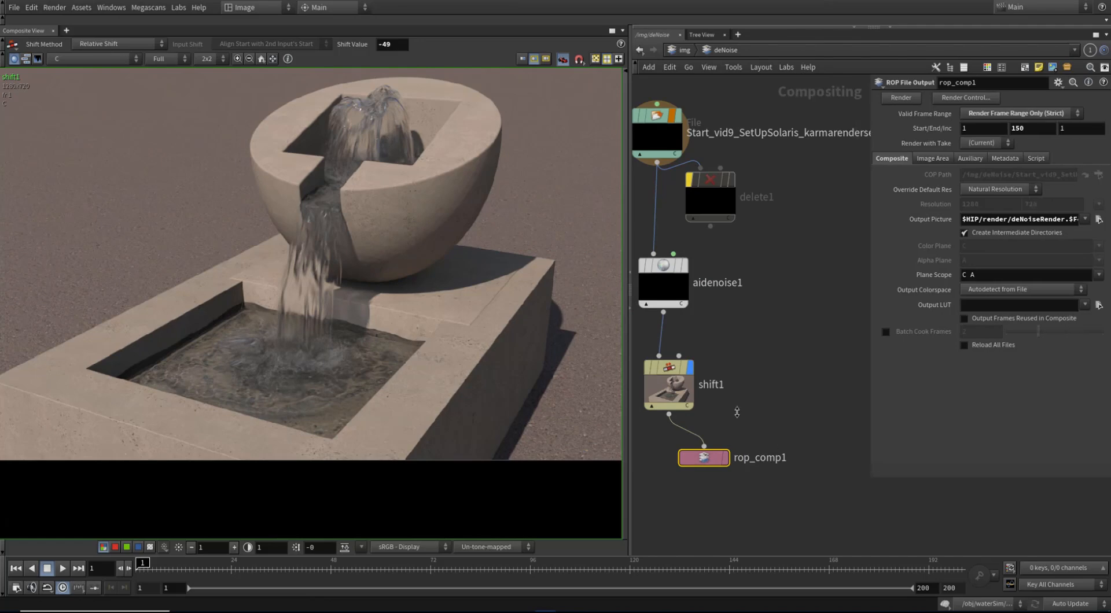
scroll(738, 422, "down", 3)
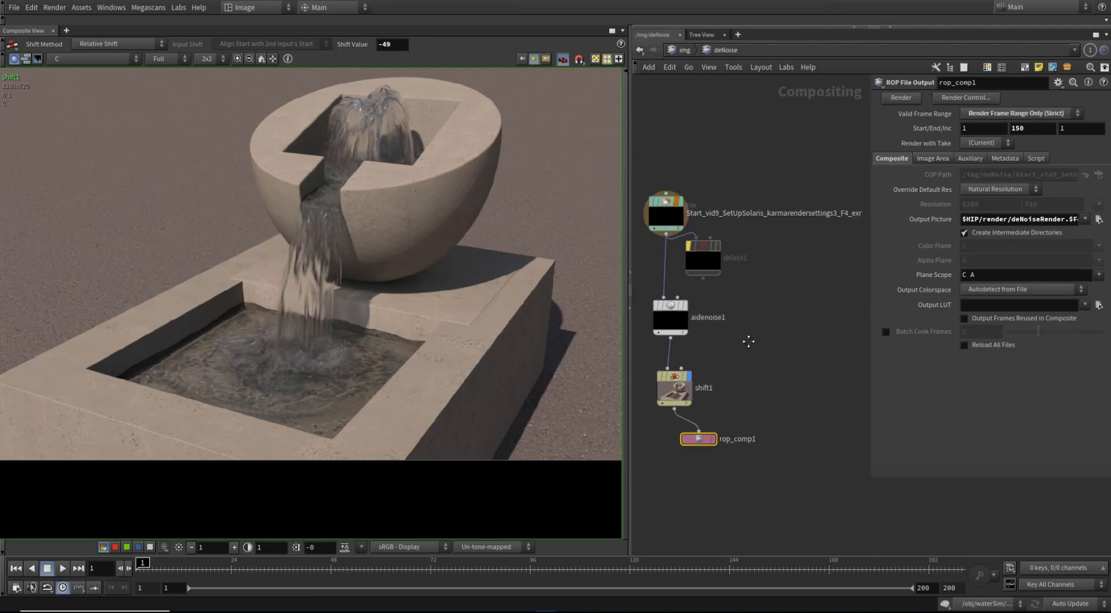
middle_click_drag(737, 336, 737, 338)
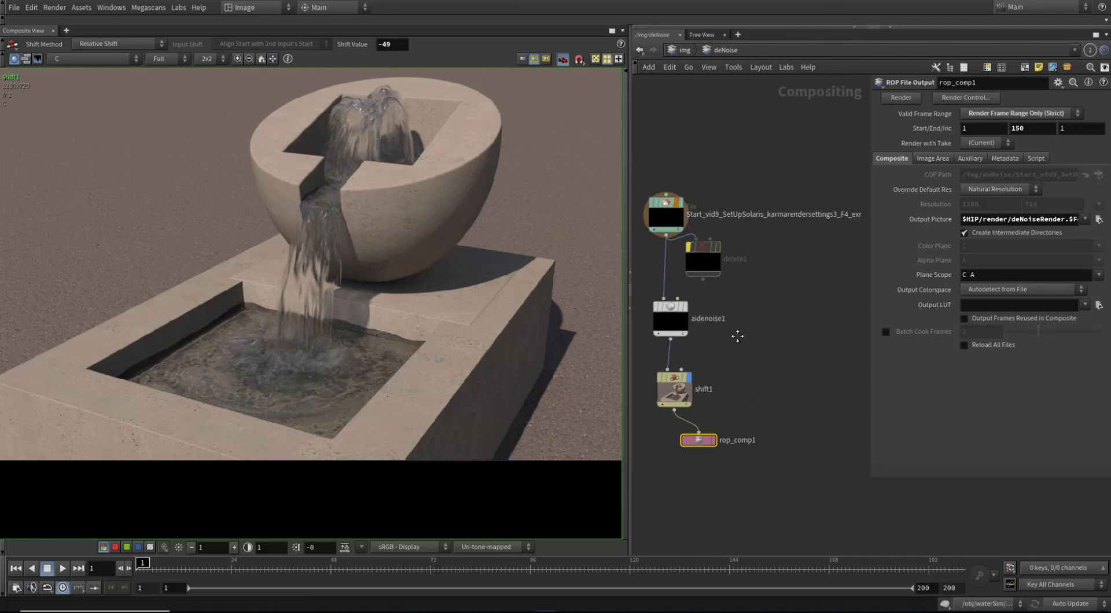
key("Tab")
type("top")
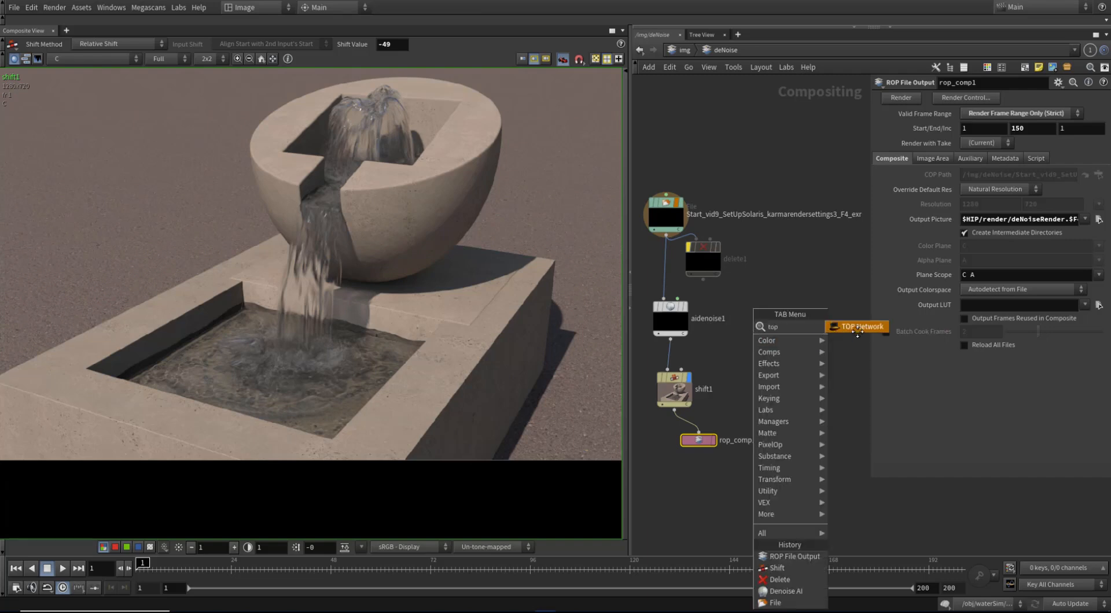
key("Return")
left_click(800, 322)
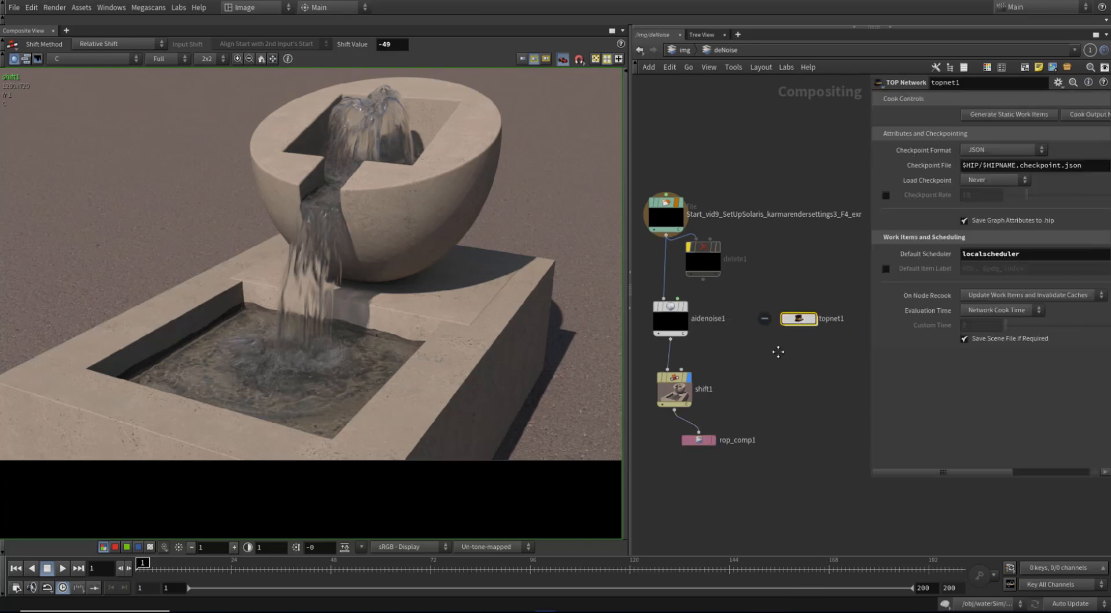
left_click(666, 214)
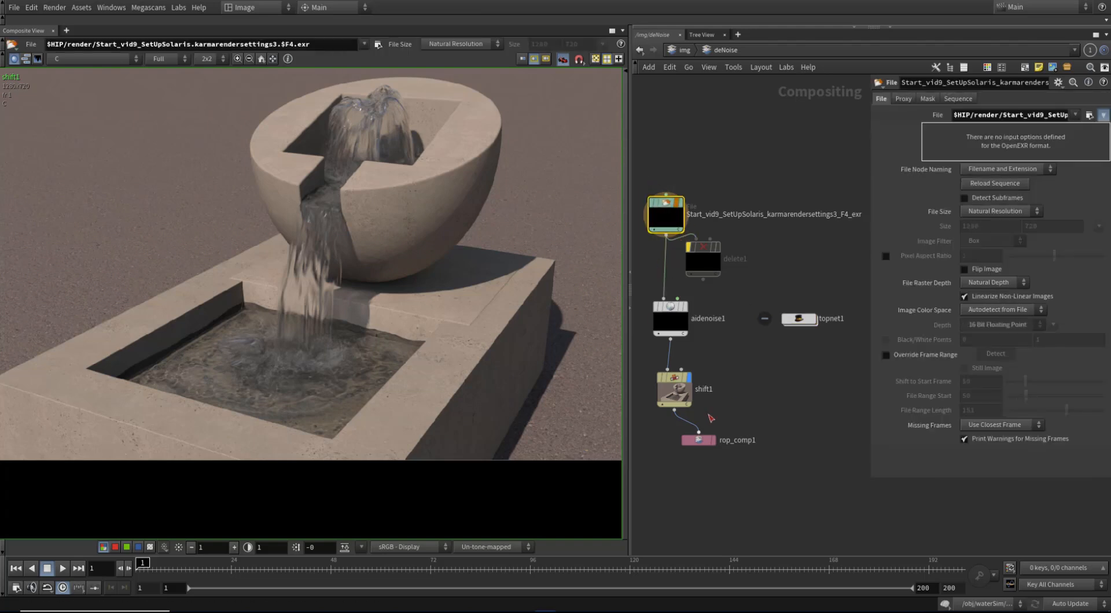
left_click(728, 372)
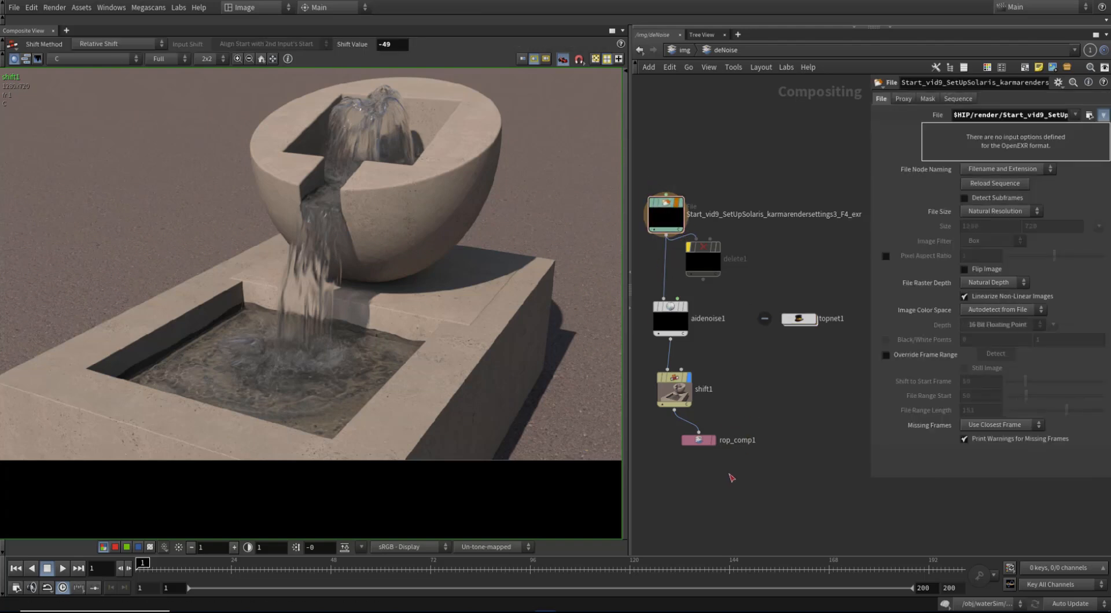
left_click(698, 441)
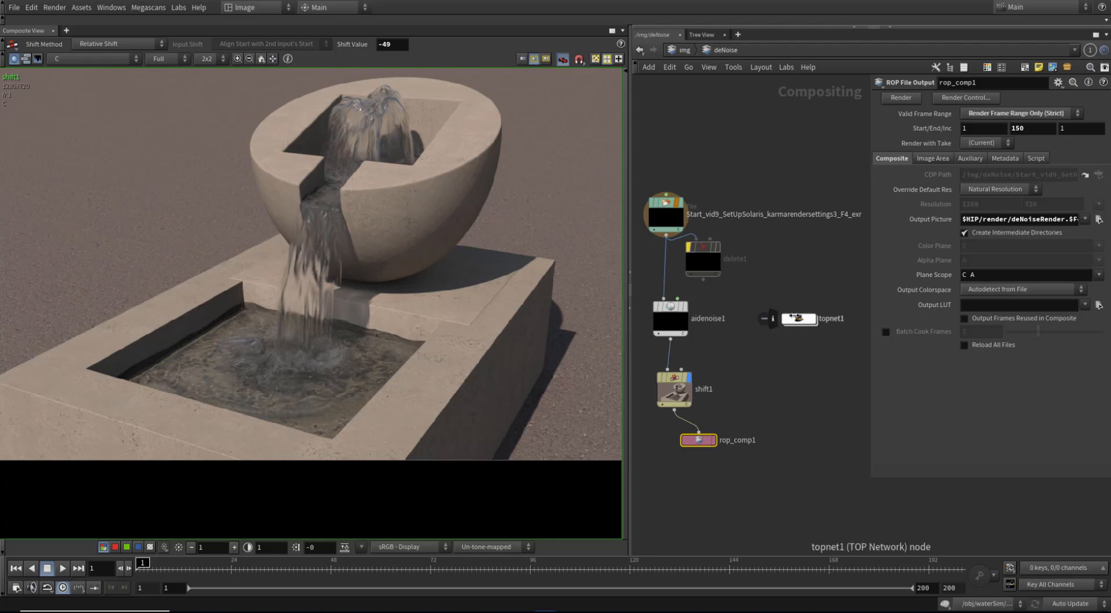
Enter the TOP network and set the Local Scheduler's total slots to Equal to CPU Count Less One.
double_click(797, 318)
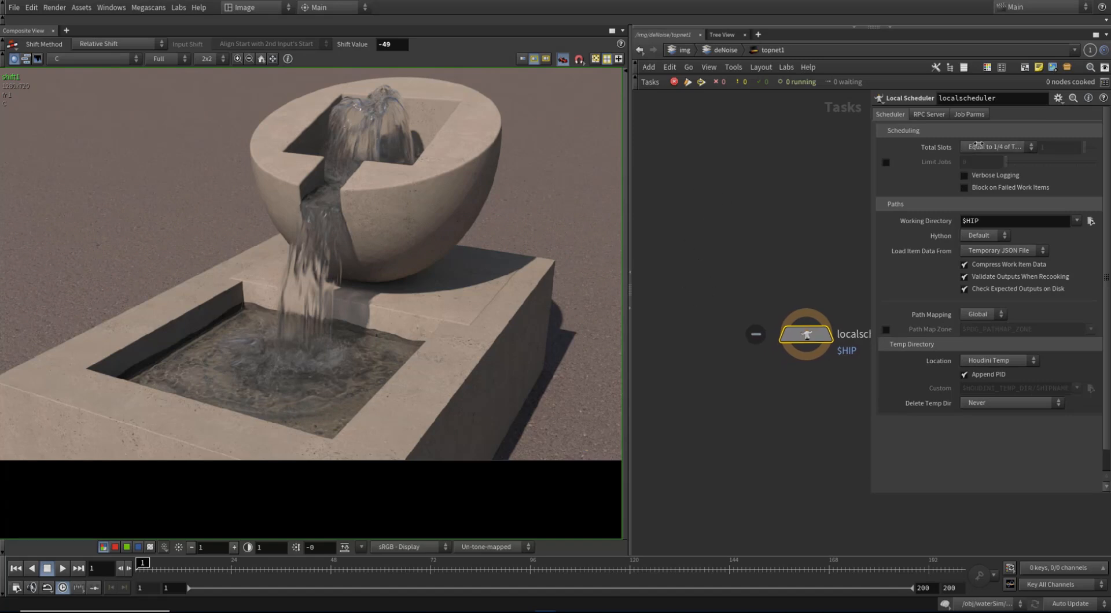
left_click(978, 147)
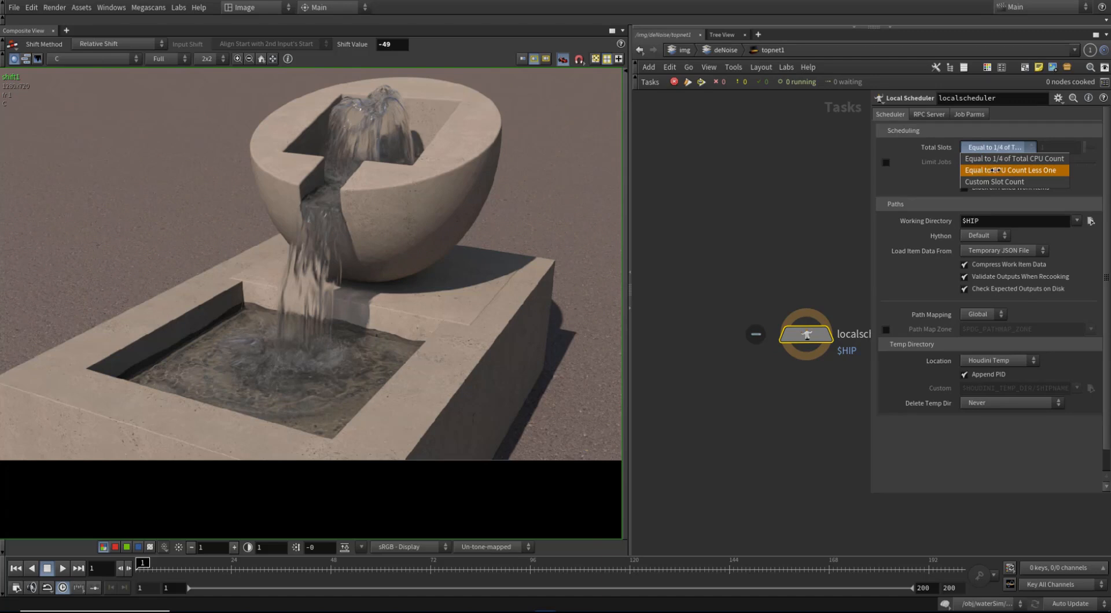
left_click(1030, 170)
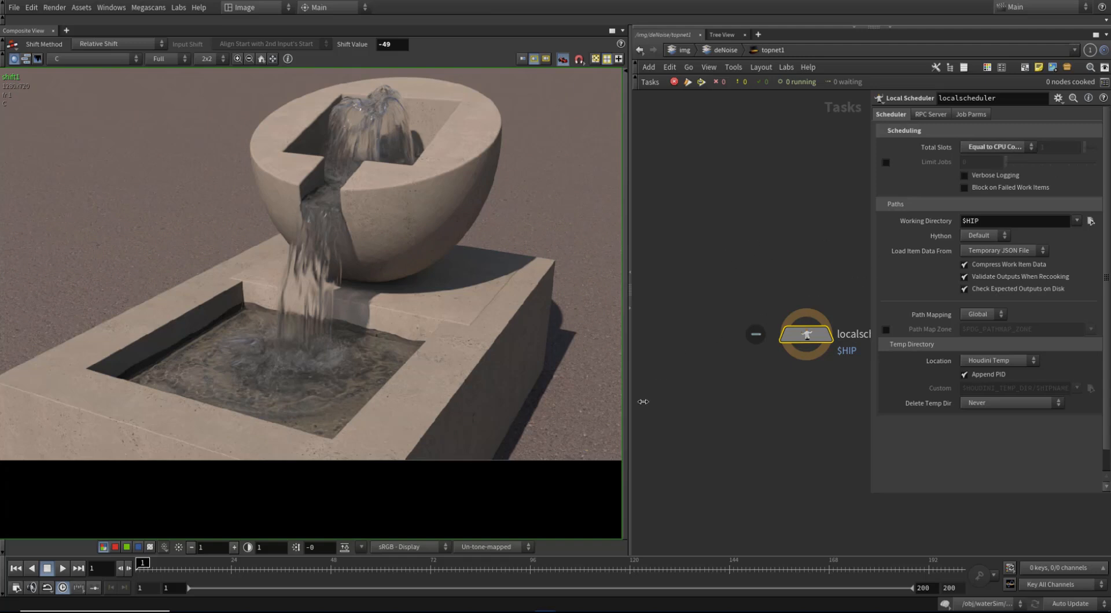
Widen the network pane and add a ROP Fetch node above the Local Scheduler.
left_click_drag(629, 383, 556, 383)
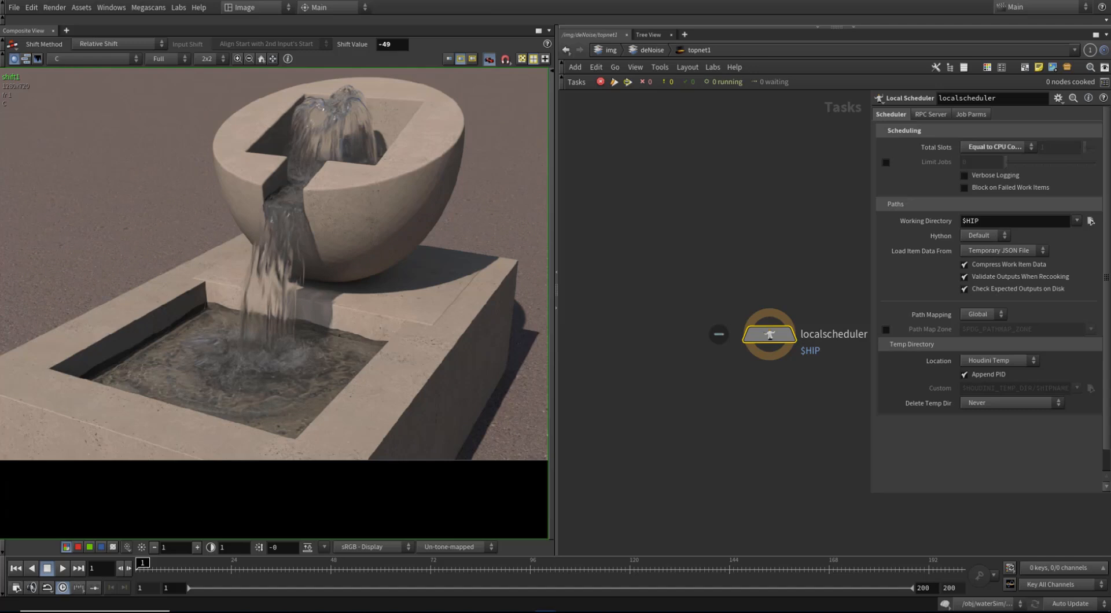
key("Tab")
type("rop")
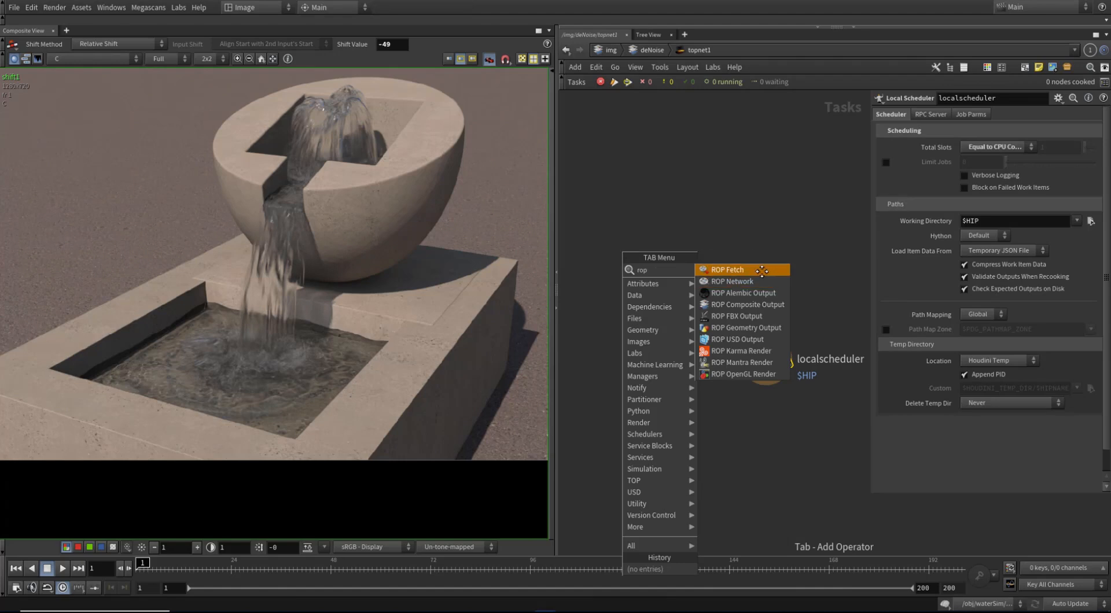
key("Return")
left_click(672, 269)
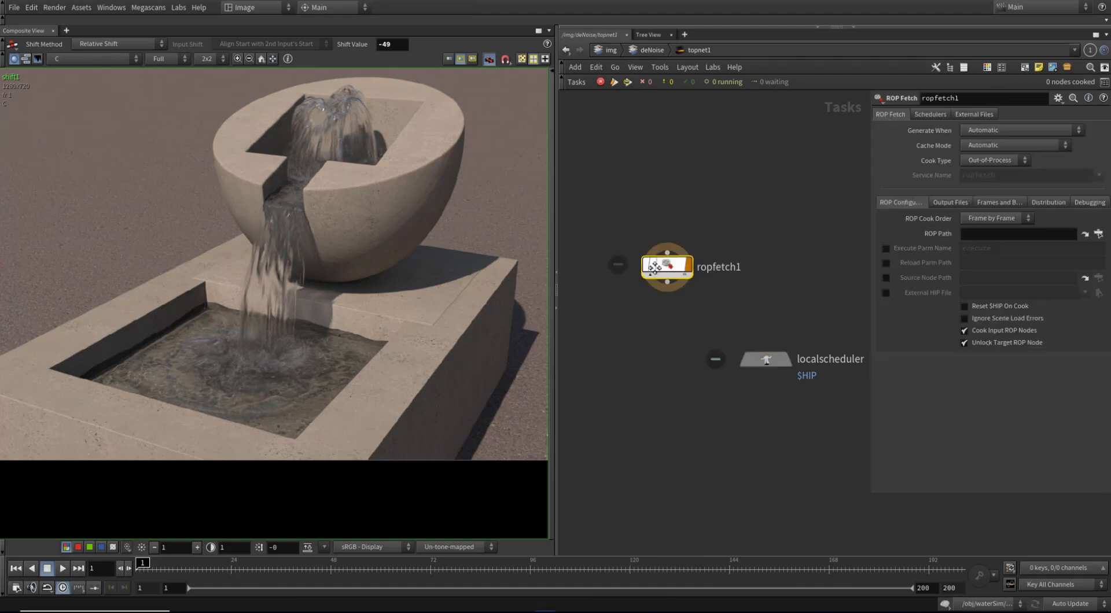
Copy the ROP File Output node and paste its reference as the ROP Fetch's ROP path, /img/deNoise/rop_comp1.
left_click(652, 51)
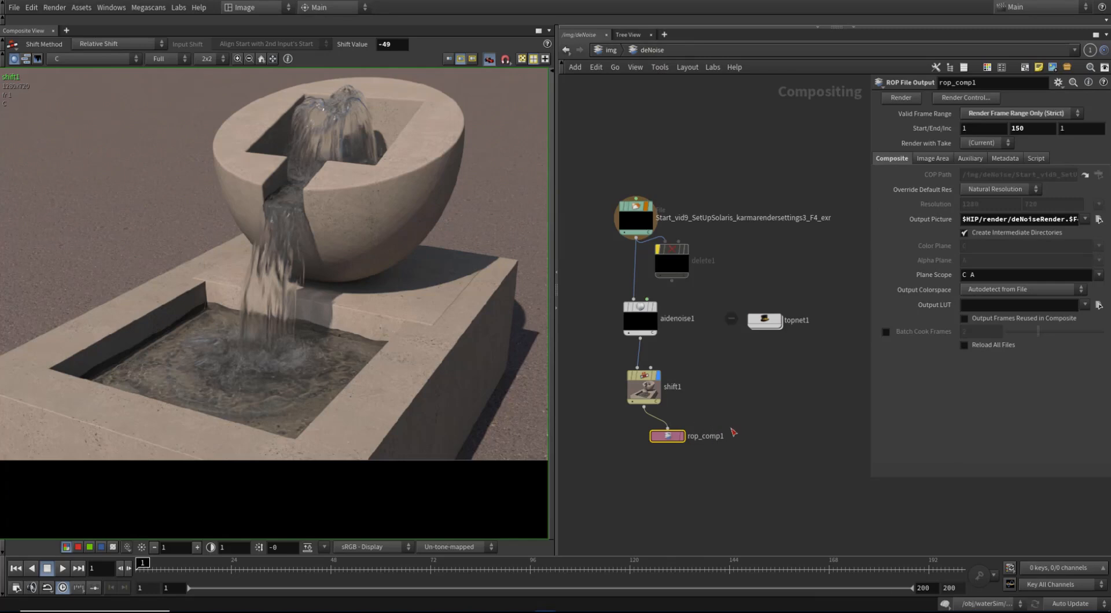
key("ctrl+c")
left_click_drag(696, 468, 648, 435)
scroll(666, 437, "up", 4)
key("ctrl+c")
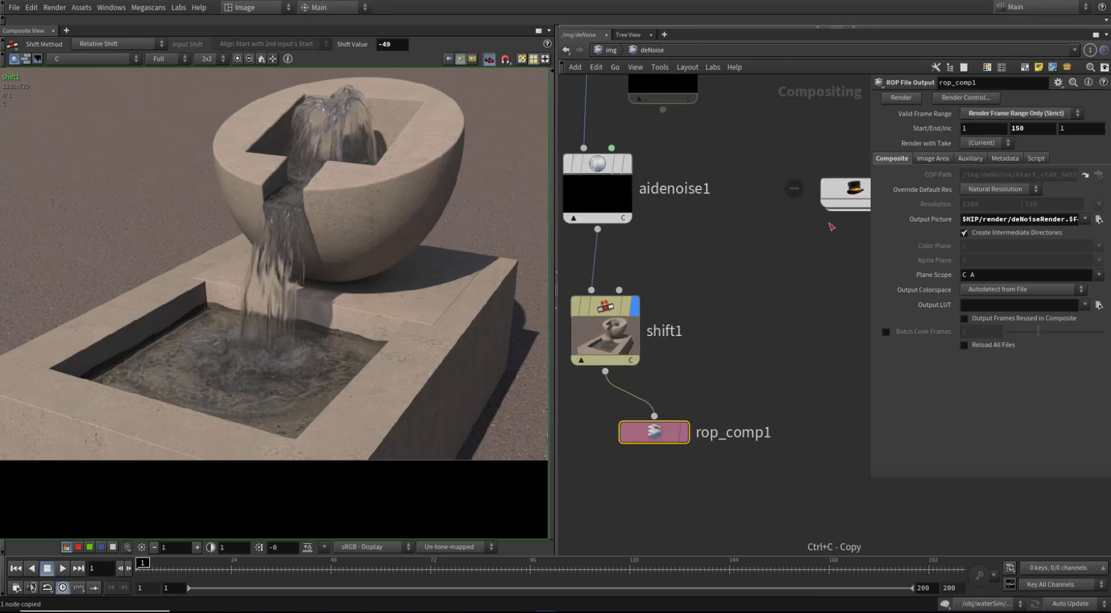
double_click(845, 188)
key("ctrl+v")
key("Return")
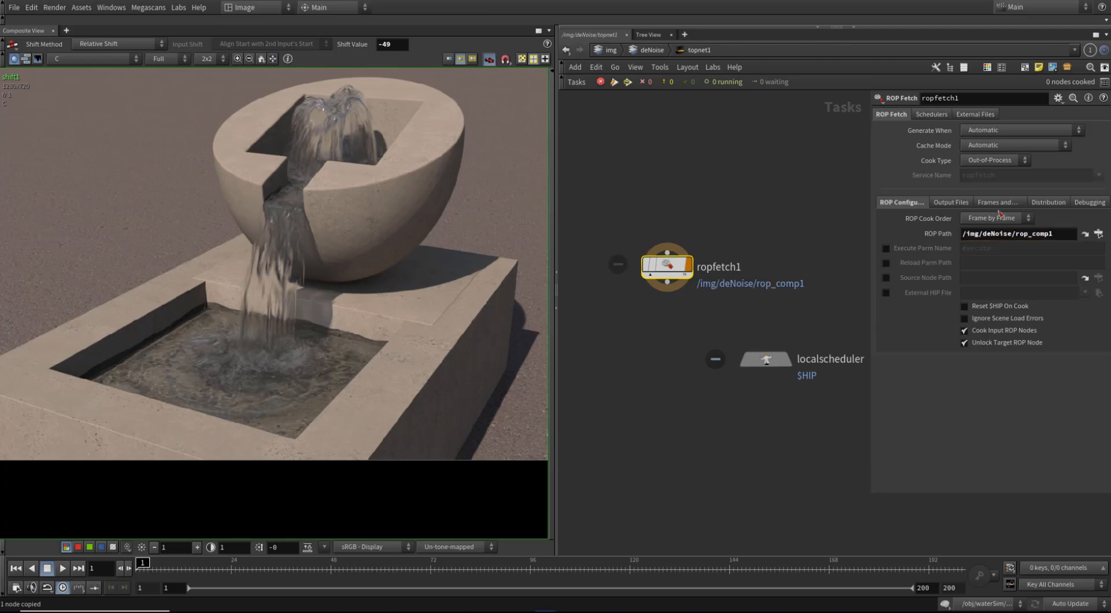
Re-pick the ROP path as the relative ../../rop_comp1 and move the Local Scheduler and ROP Fetch nodes farther apart.
left_click(1047, 234)
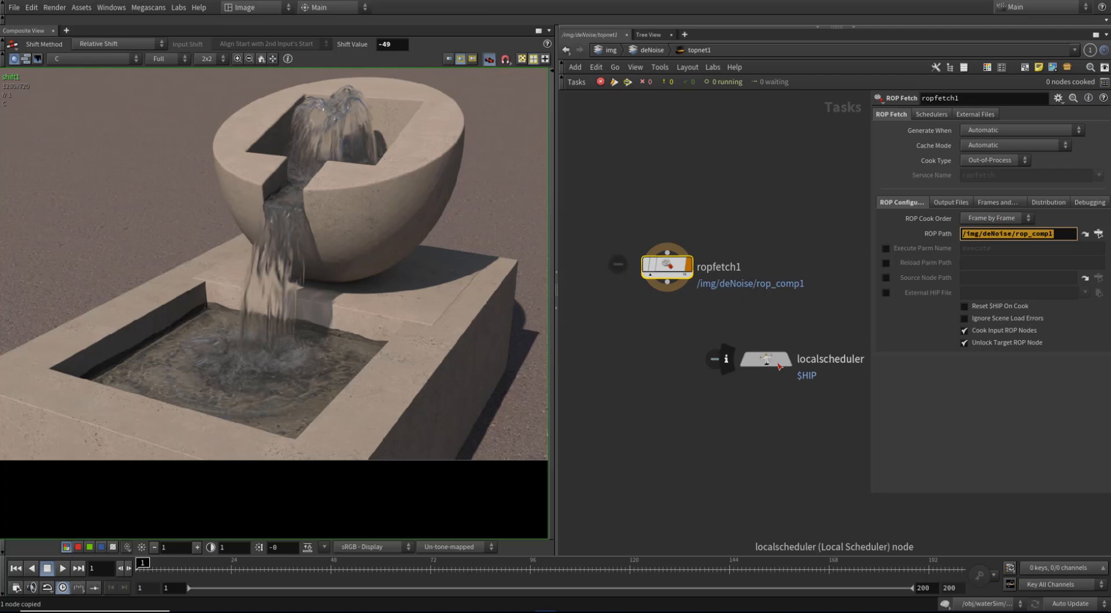
left_click_drag(781, 367, 808, 372)
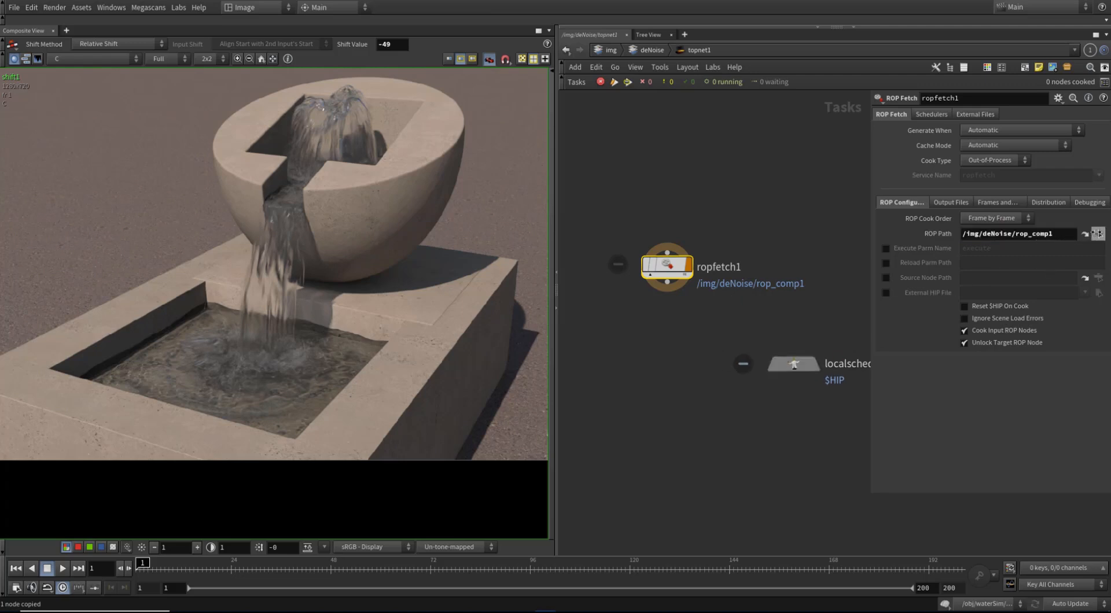
left_click(1098, 234)
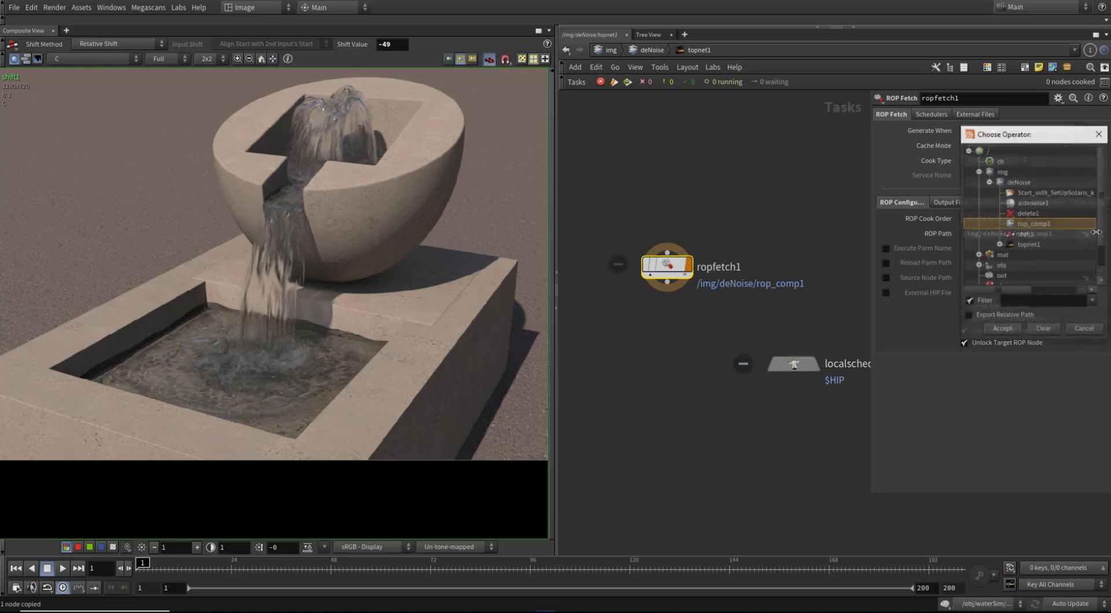
left_click(997, 329)
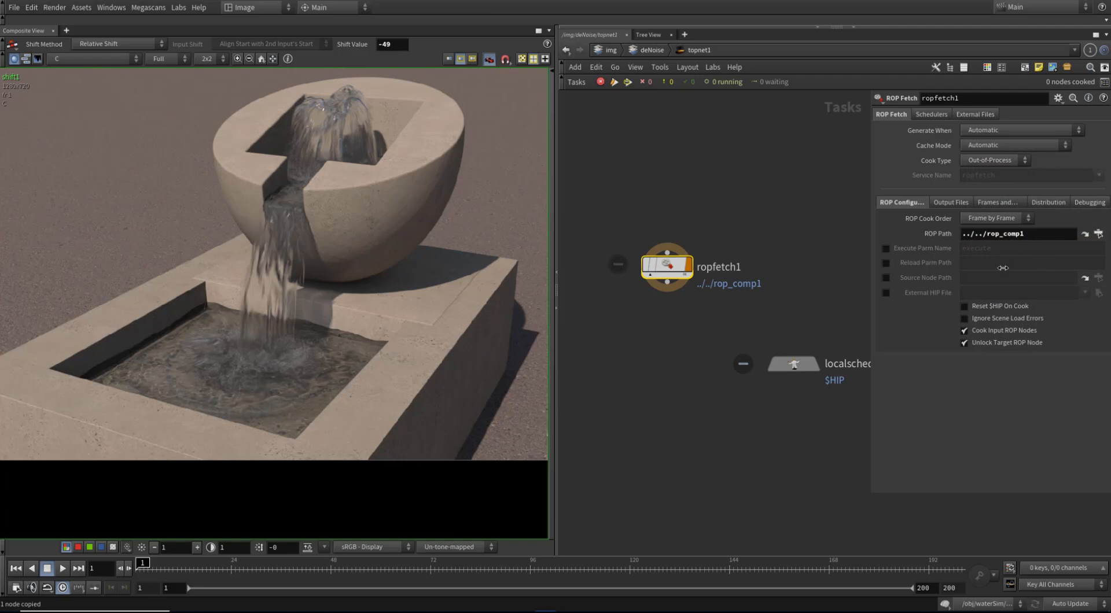
left_click_drag(667, 266, 639, 253)
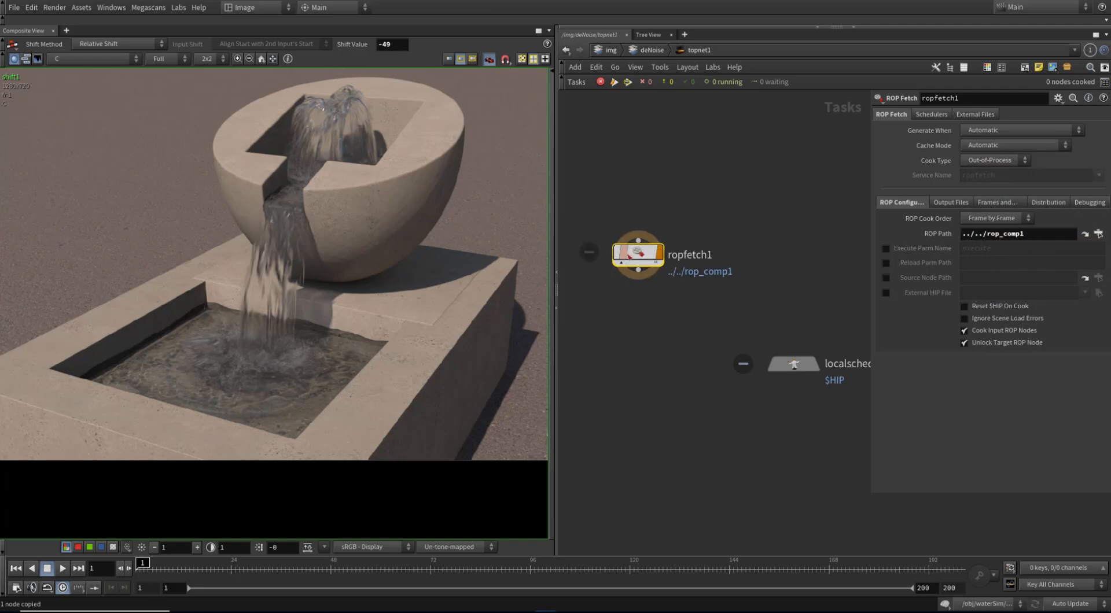
Set the ROP Fetch to evaluate a frame range, removing the end frame's expression and setting it to 150.
mouse_move(645, 249)
left_click(996, 204)
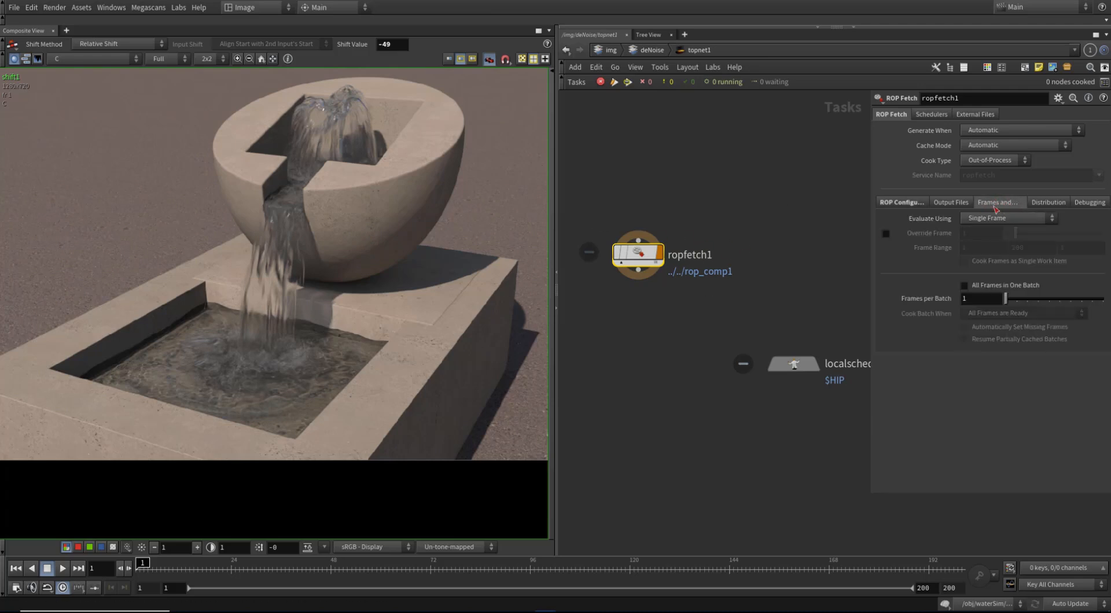
left_click(996, 219)
left_click(996, 236)
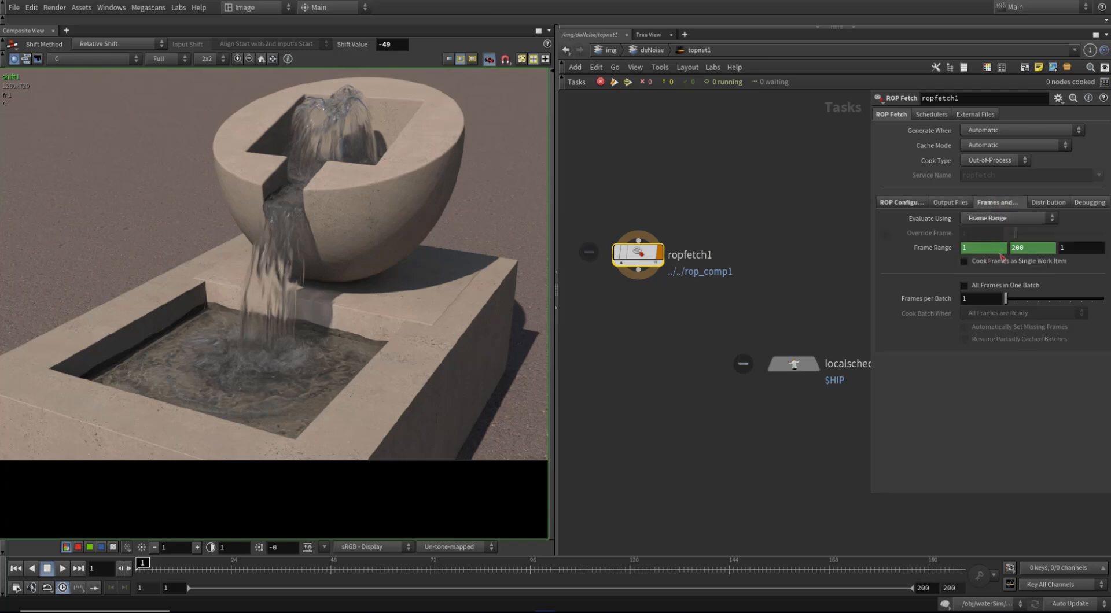
right_click(1031, 252)
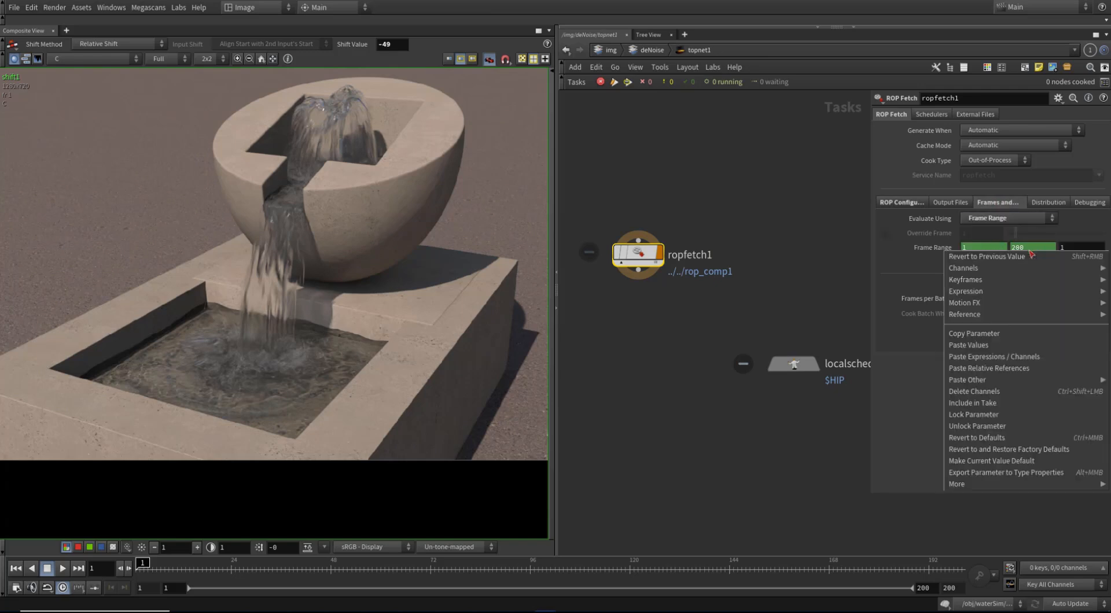
left_click(1018, 398)
double_click(1048, 250)
type("150")
key("Return")
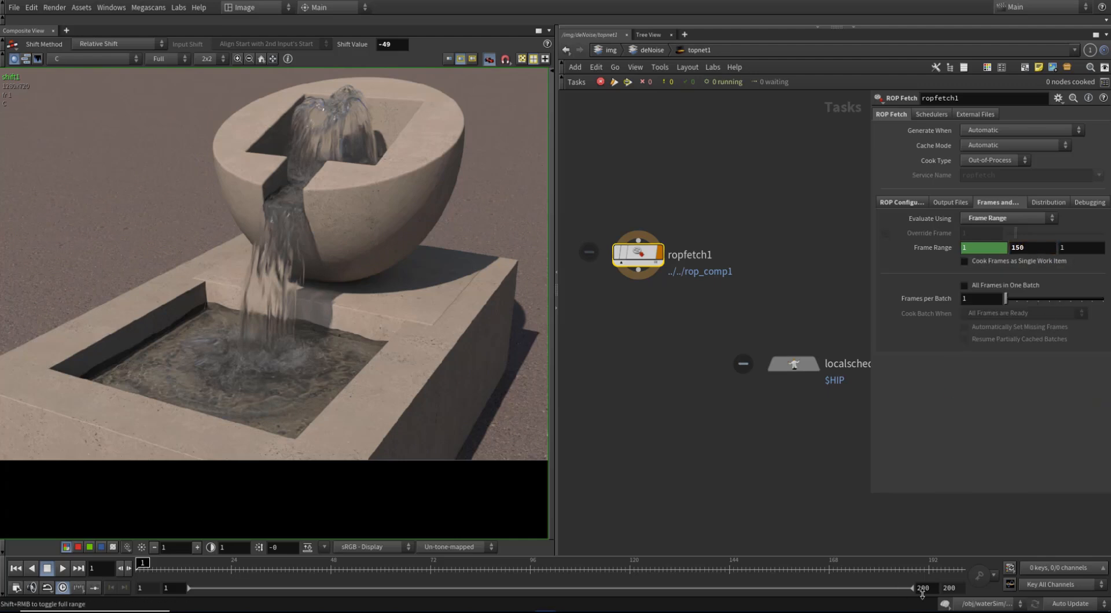
left_click_drag(1041, 249, 984, 251)
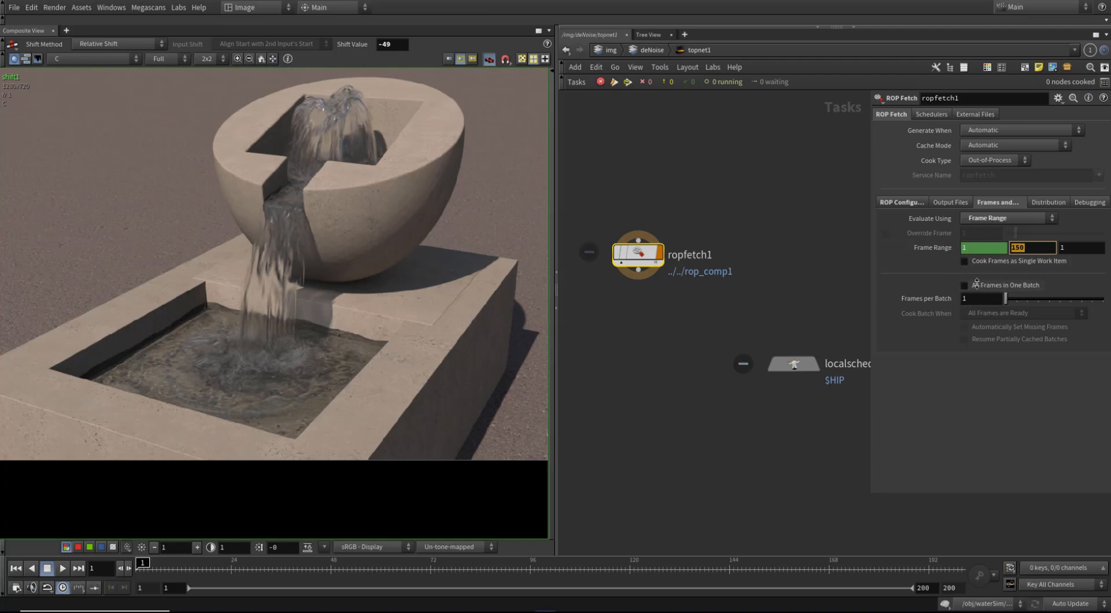
Check the ROP File Output's frame range in the deNoise network and set the ROP Fetch to 30 frames per batch.
left_click(648, 50)
left_click(687, 433)
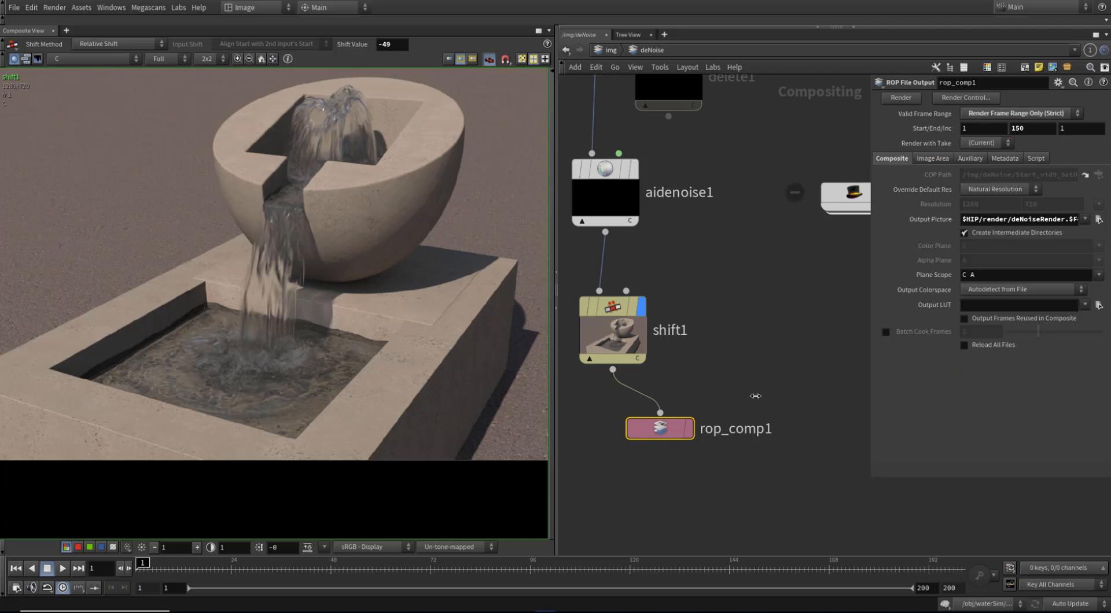
double_click(842, 196)
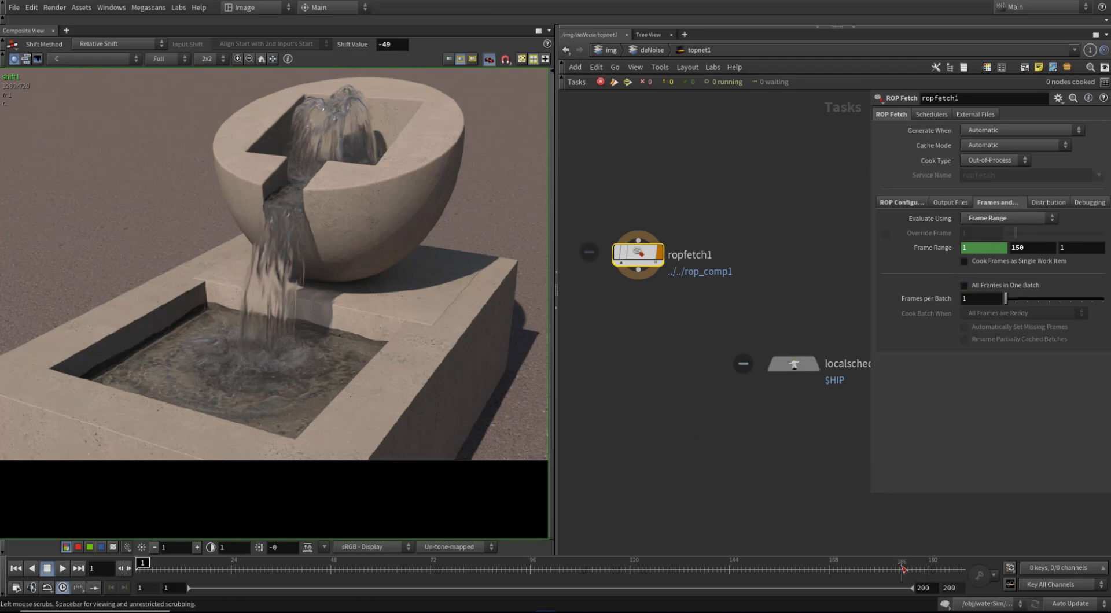
left_click_drag(973, 300, 942, 299)
type("30")
key("Return")
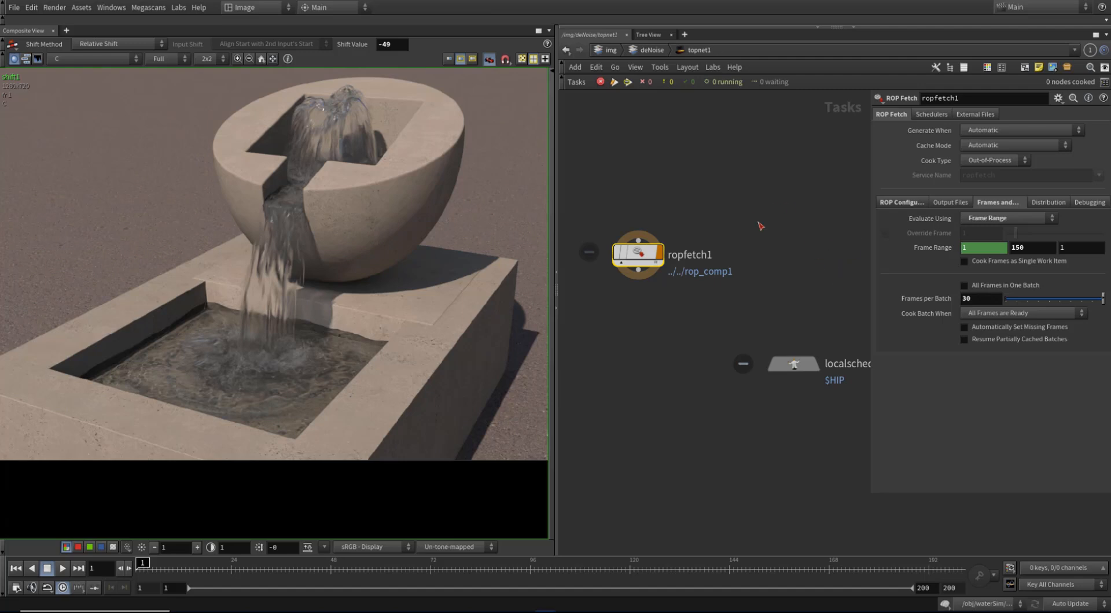
Try 10 and 50 as the ROP Fetch's frames per batch.
left_click_drag(990, 300, 940, 290)
type("10")
key("Return")
type("50")
key("Return")
double_click(987, 300)
double_click(989, 298)
Add a Wait for All node below the ROP Fetch, connect the ROP Fetch's output to it and line the nodes up.
middle_click_drag(661, 309, 658, 303)
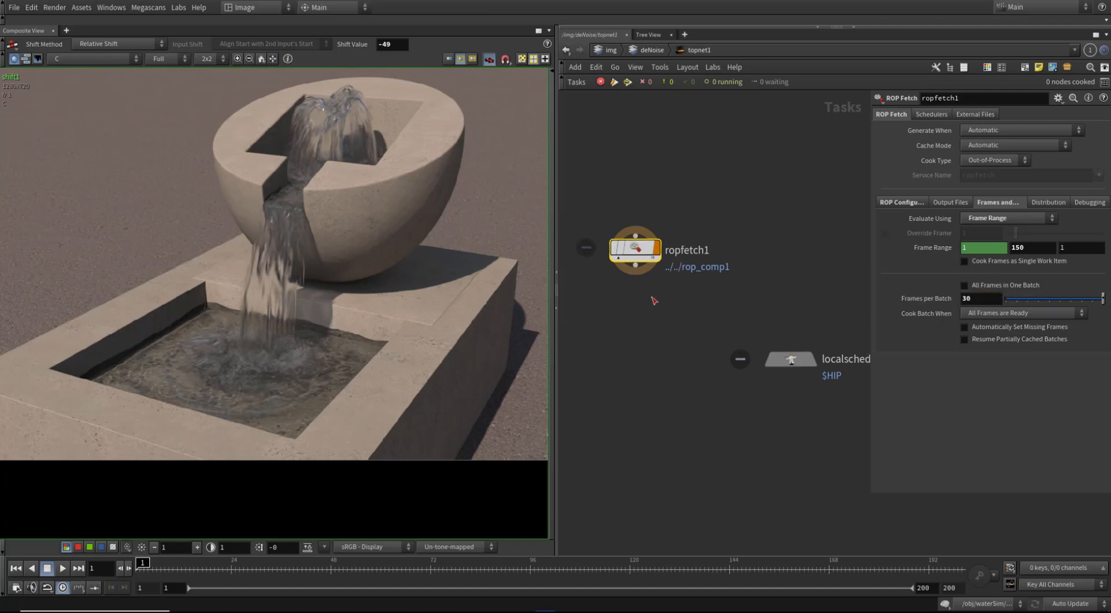
key("Tab")
type("wa")
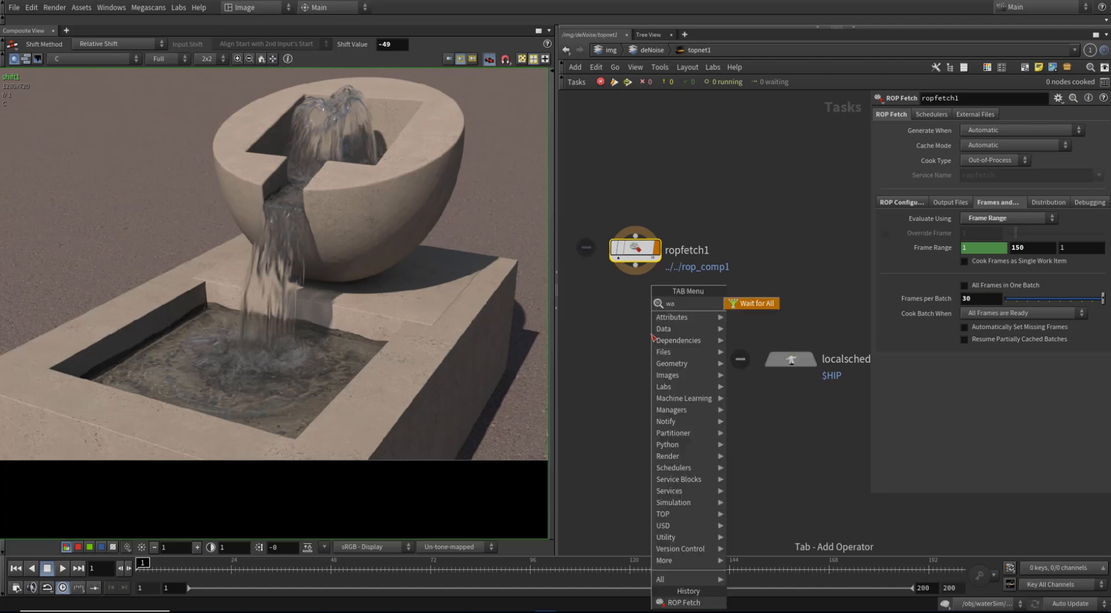
left_click(742, 311)
left_click(637, 342)
left_click_drag(635, 265, 636, 331)
left_click_drag(638, 346, 636, 334)
left_click(657, 327)
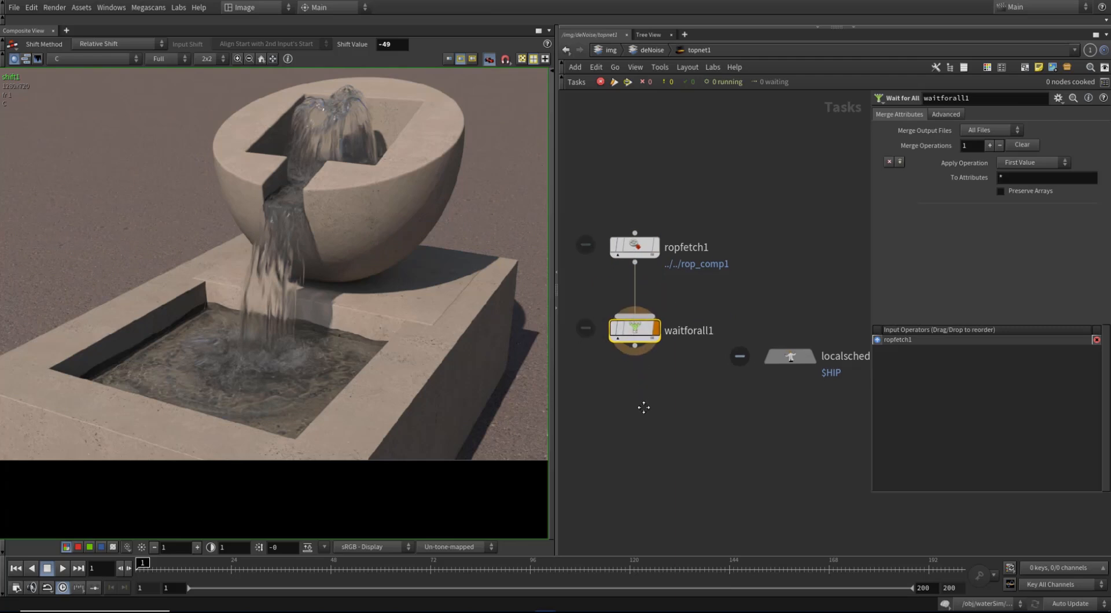
Add an FFmpeg Encode Video node below the Wait for All, wire them together and widen the new node's parameter area.
key("Tab")
type("ffmp")
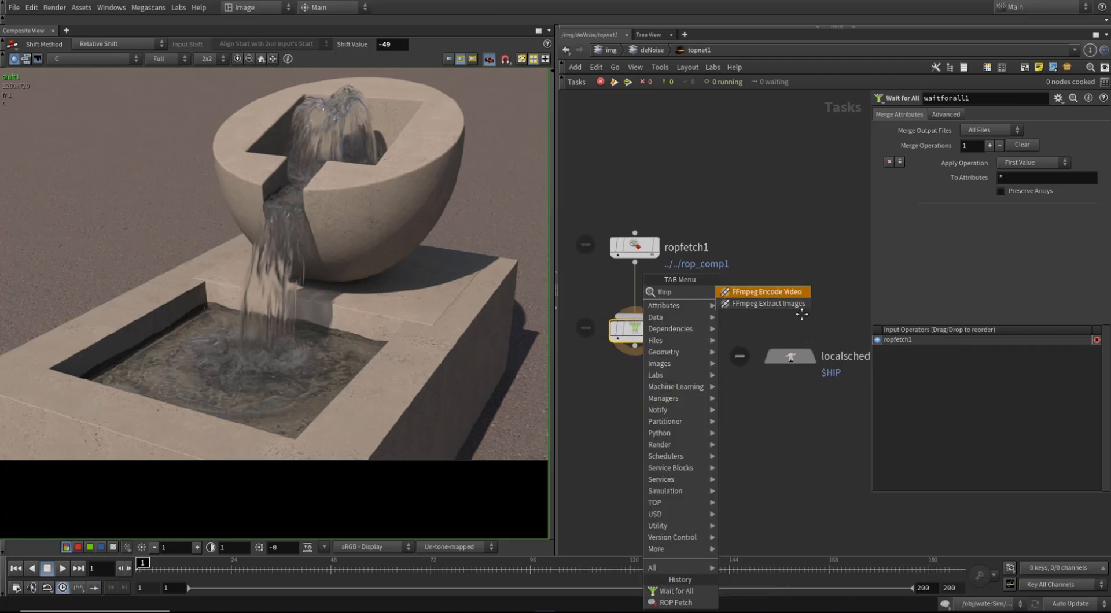
left_click(779, 291)
left_click(634, 429)
left_click(635, 346)
left_click(634, 416)
left_click(656, 430)
left_click_drag(870, 493, 797, 501)
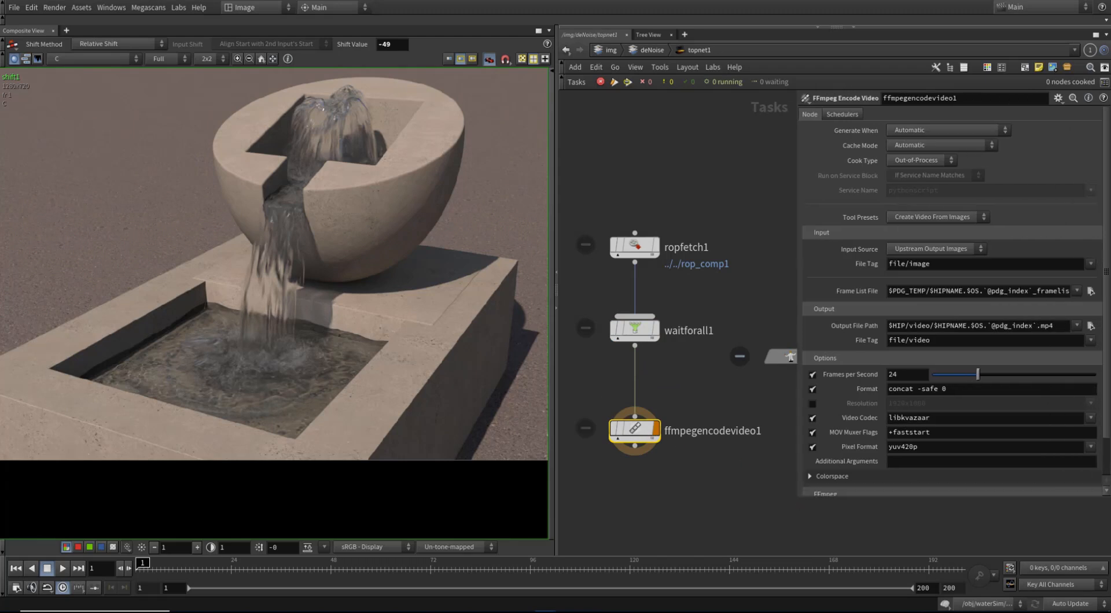
Rename the FFmpeg Encode Video node to deNoiseVid.
double_click(695, 432)
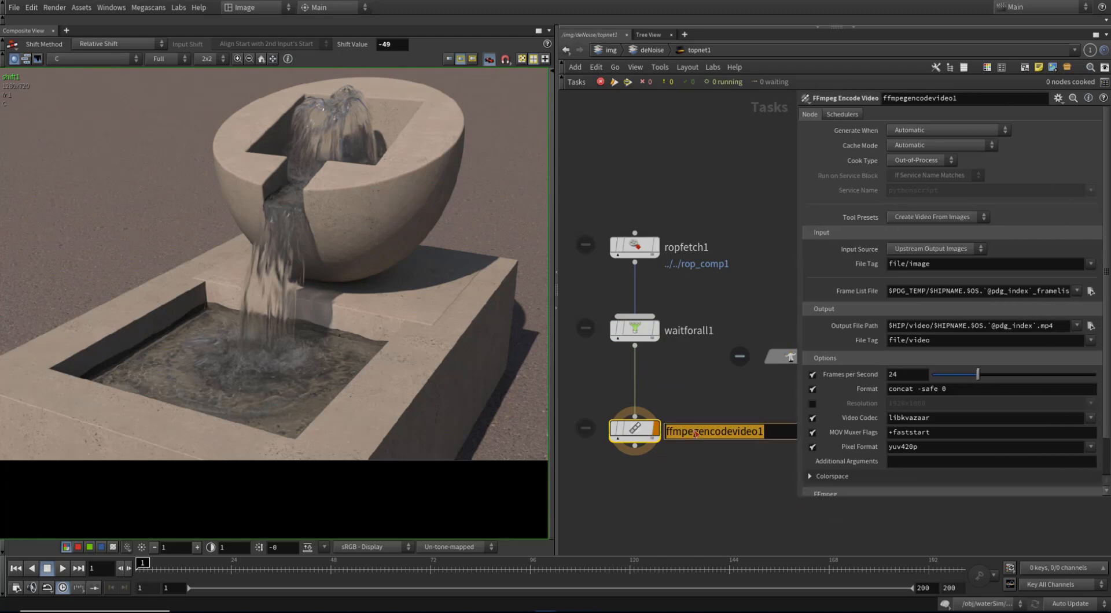
type("ne")
key("BackSpace")
key("BackSpace")
type("de")
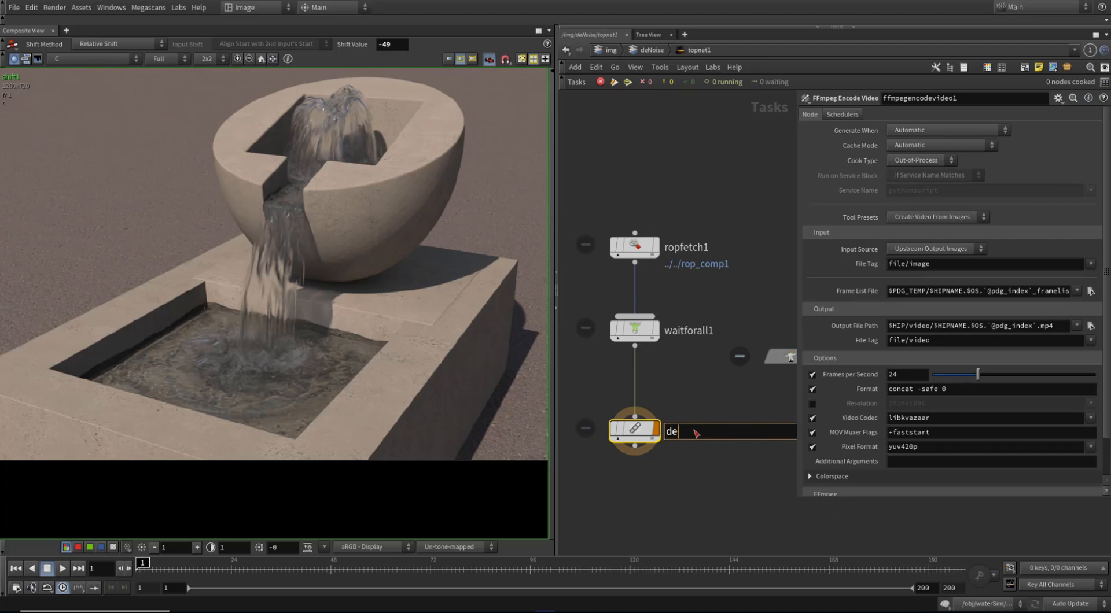
type("NoiseVid")
key("Return")
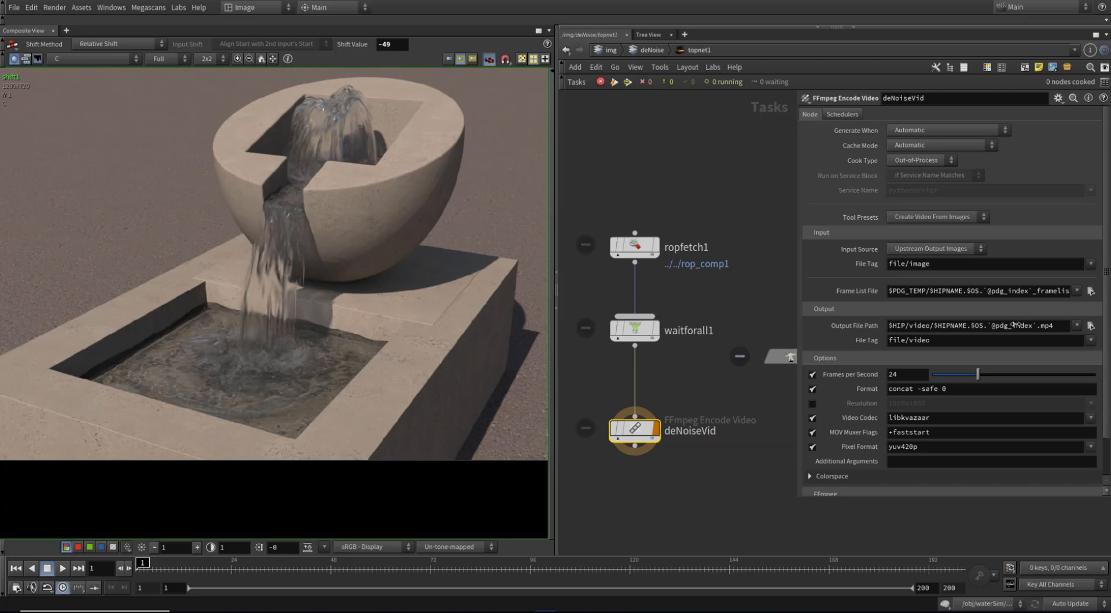
Review deNoiseVid's output file path and replace $PDG_TEMP with $HIP in its Frame List File path.
left_click_drag(984, 325, 965, 326)
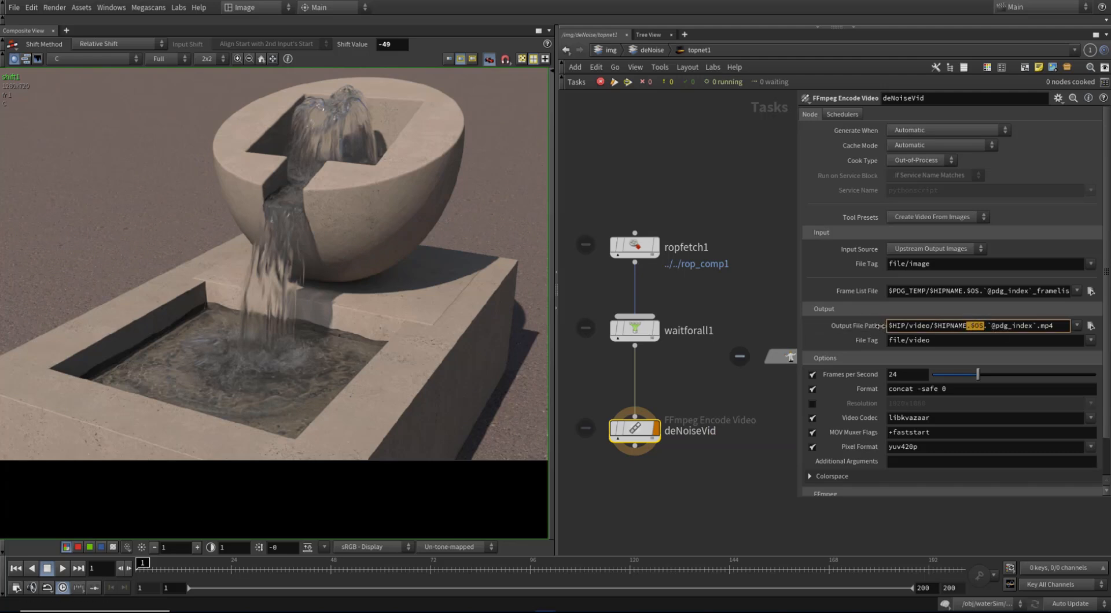
left_click(961, 292)
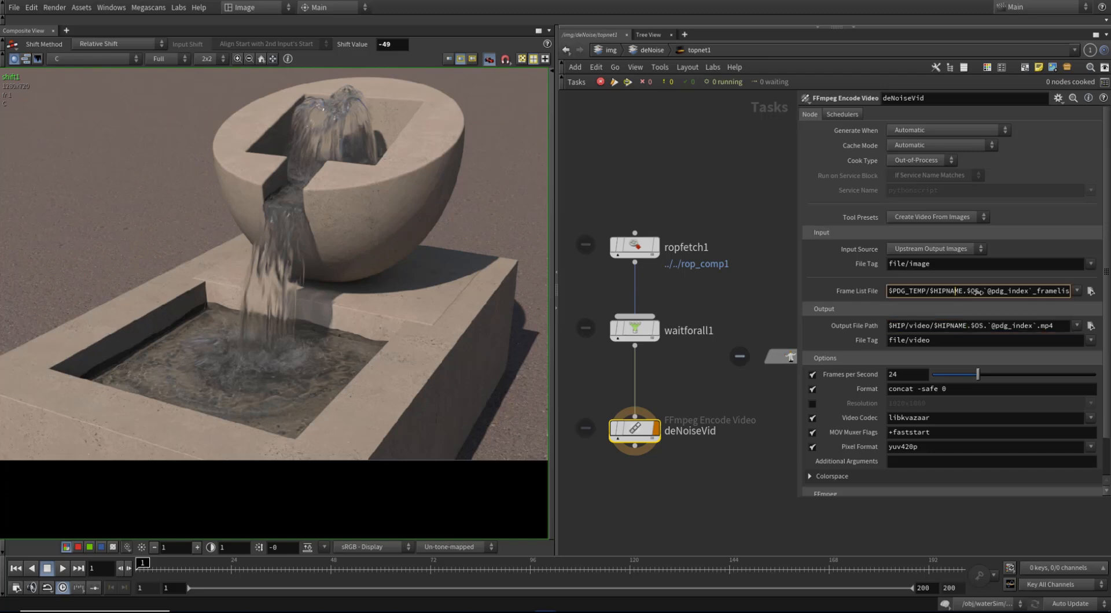
left_click_drag(992, 325, 962, 325)
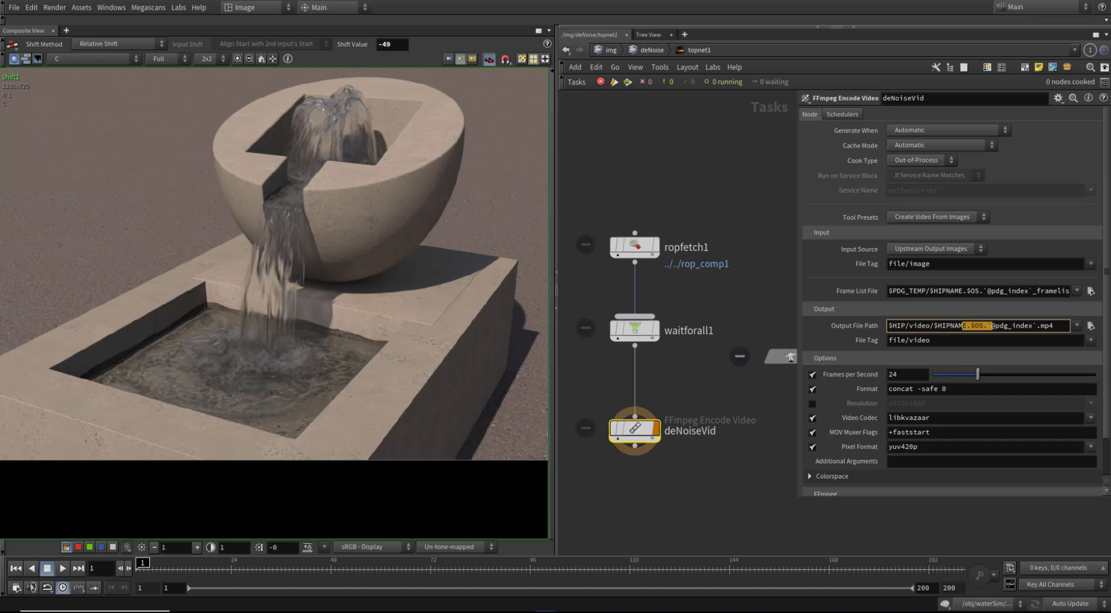
double_click(924, 292)
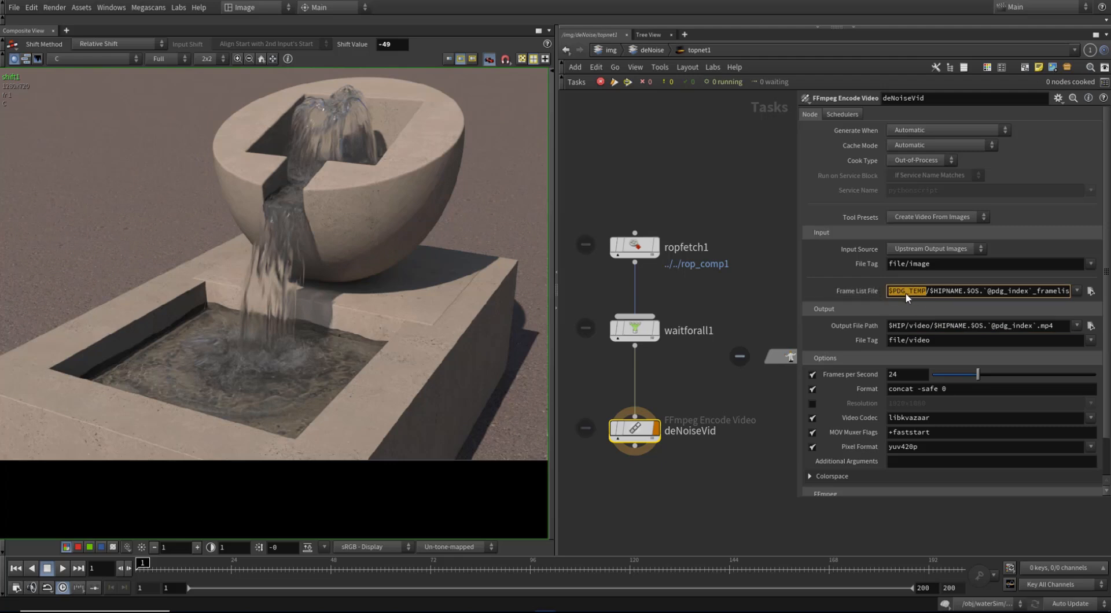
type("$HIP")
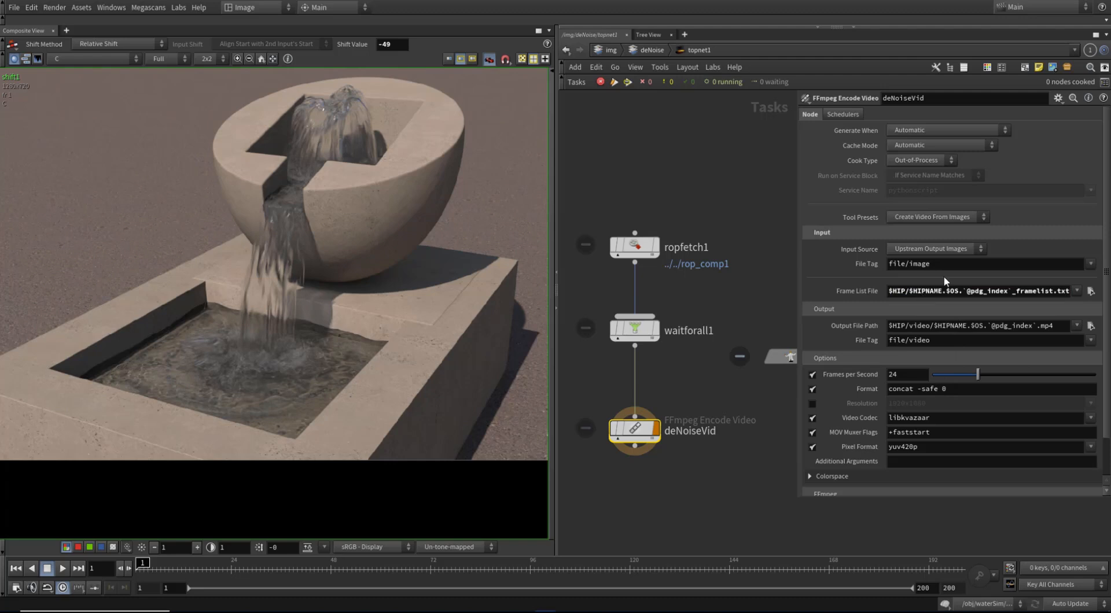
double_click(898, 291)
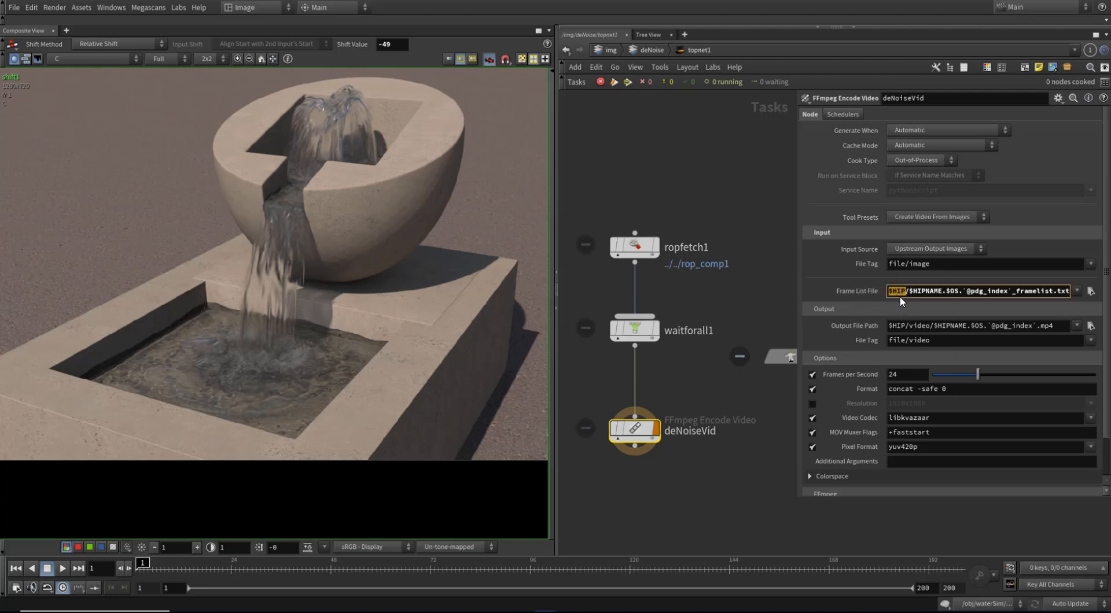
key("ctrl+c")
Save the scene and cook the deNoiseVid node.
left_click(619, 426)
key("ctrl+s")
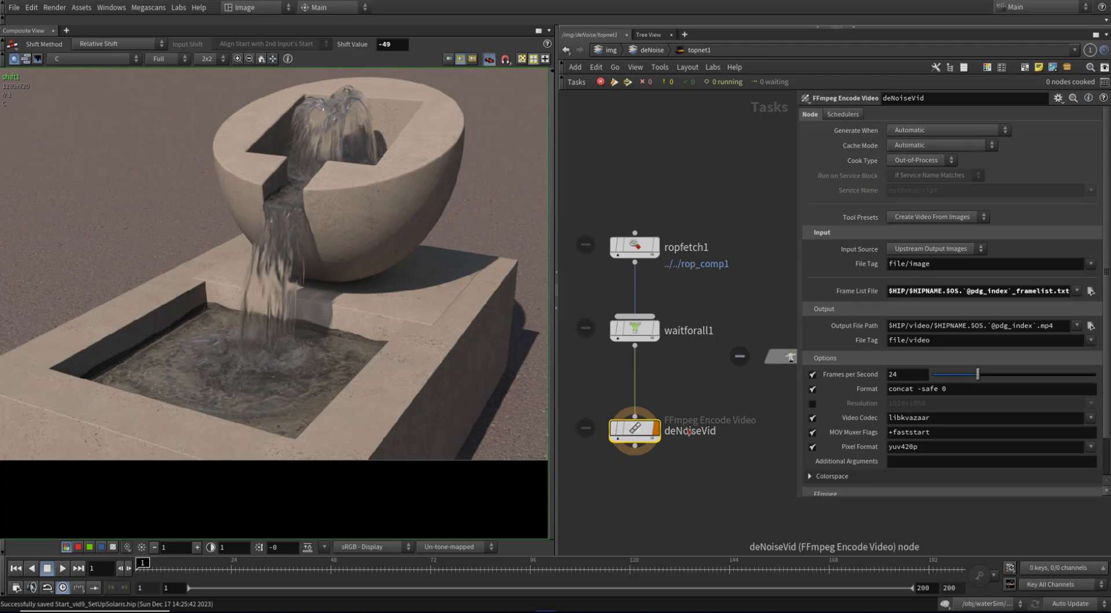
right_click(637, 428)
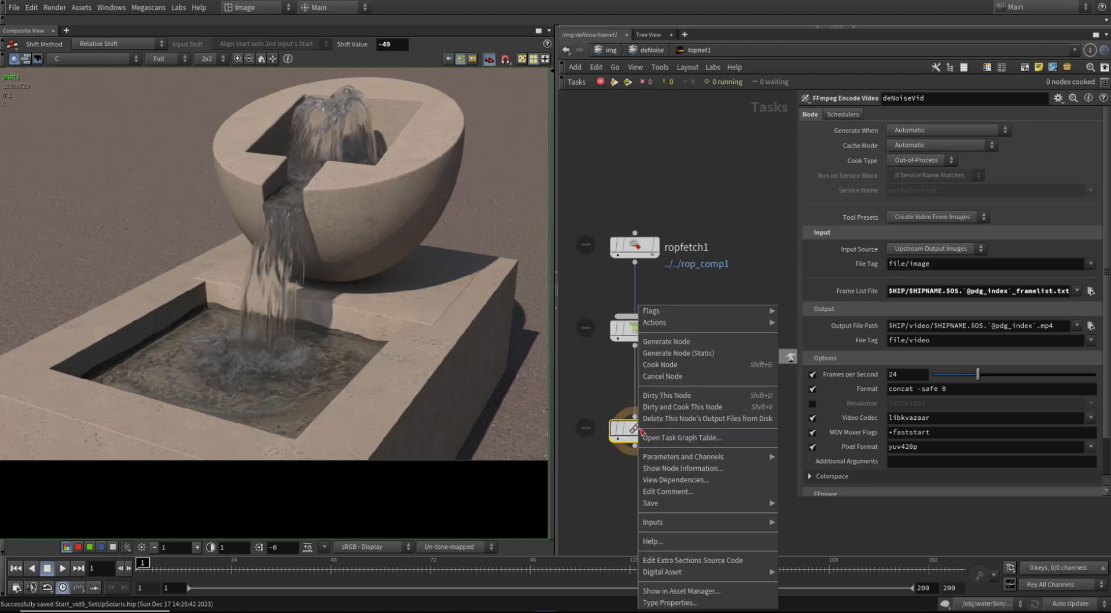
left_click(722, 365)
Move the ROP Fetch higher above the Wait for All, keep it vertically aligned and check its work item progress.
left_click_drag(636, 240, 642, 195)
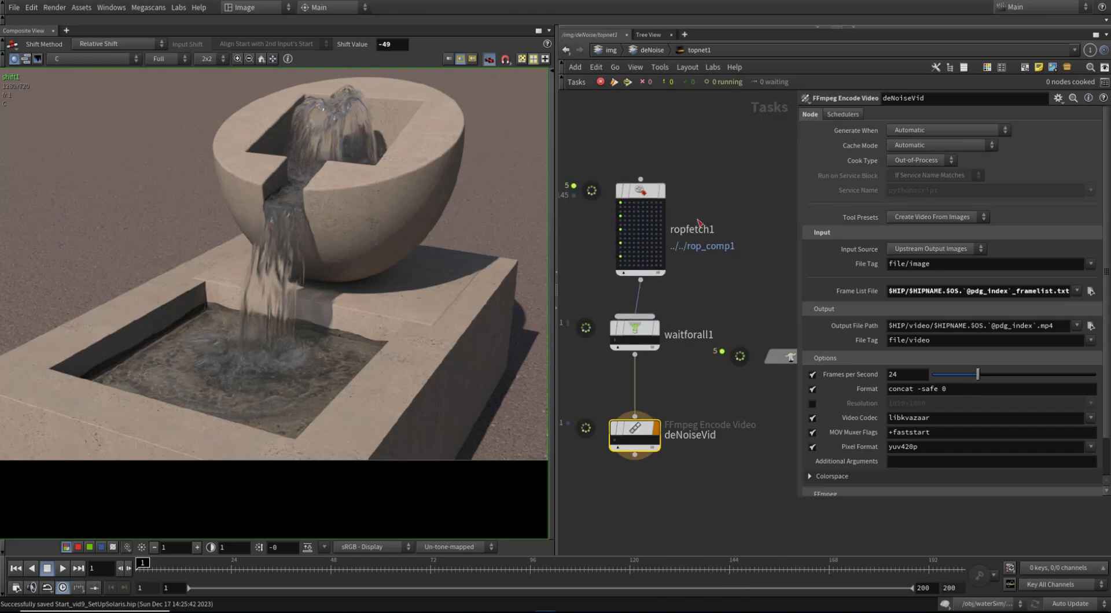
left_click_drag(662, 202, 656, 199)
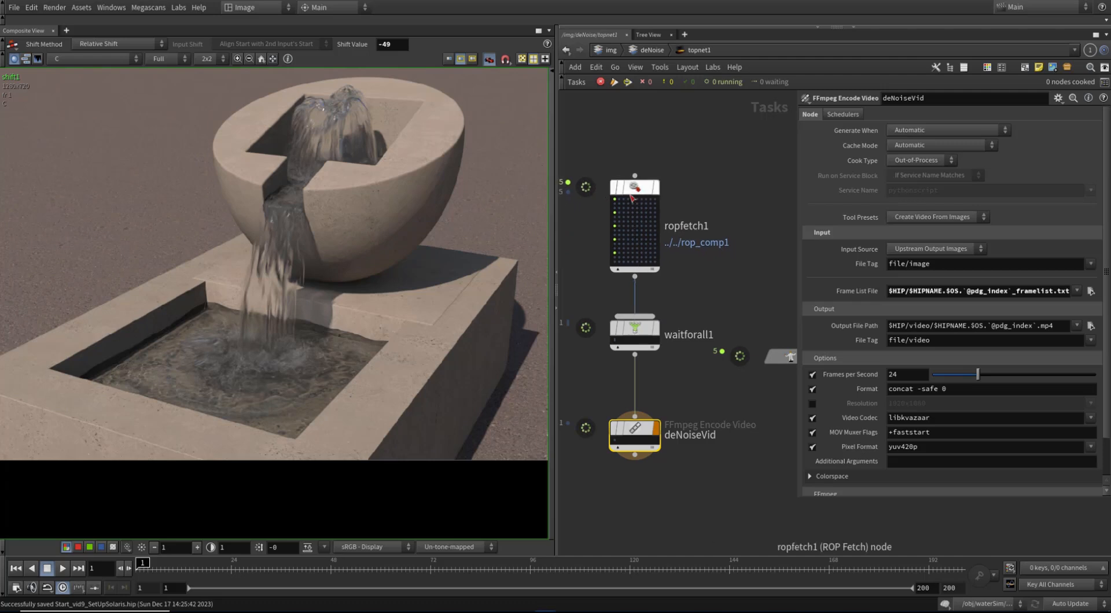
mouse_move(654, 199)
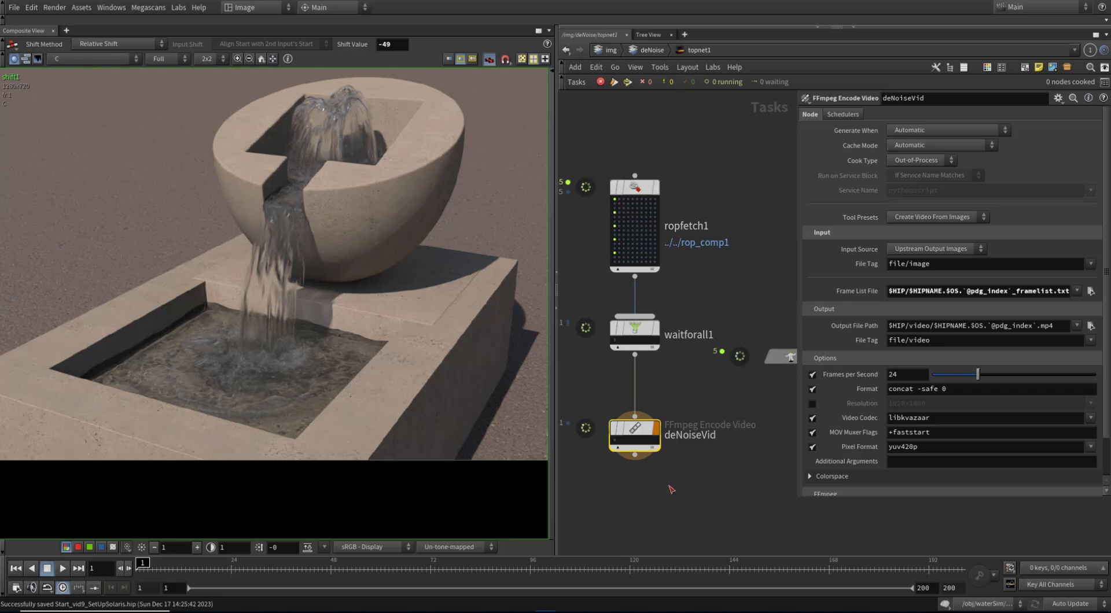
mouse_move(646, 419)
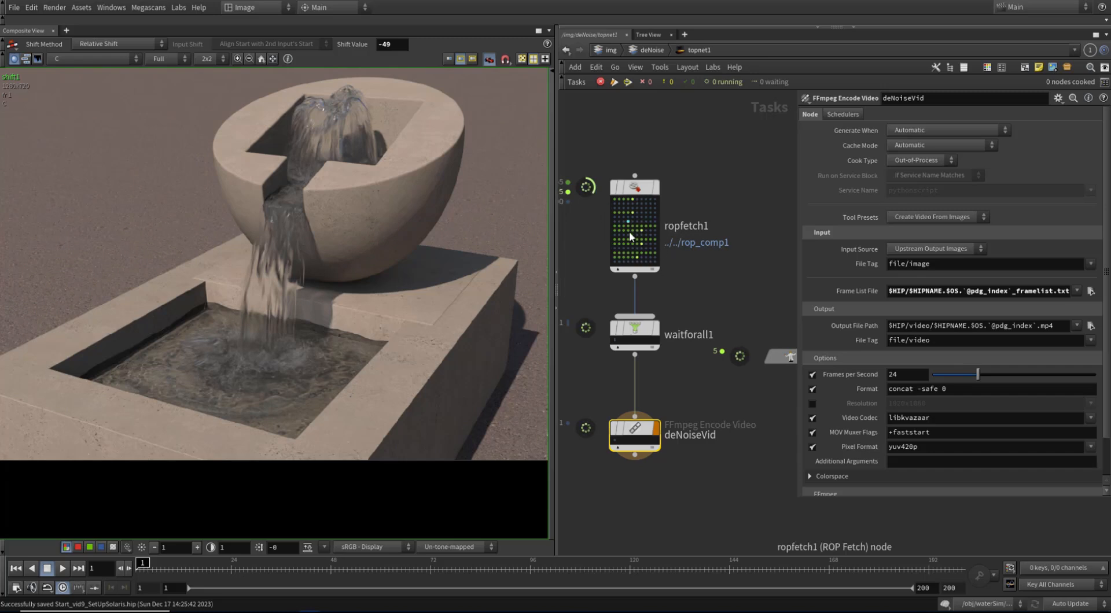
middle_click_drag(716, 169, 747, 154)
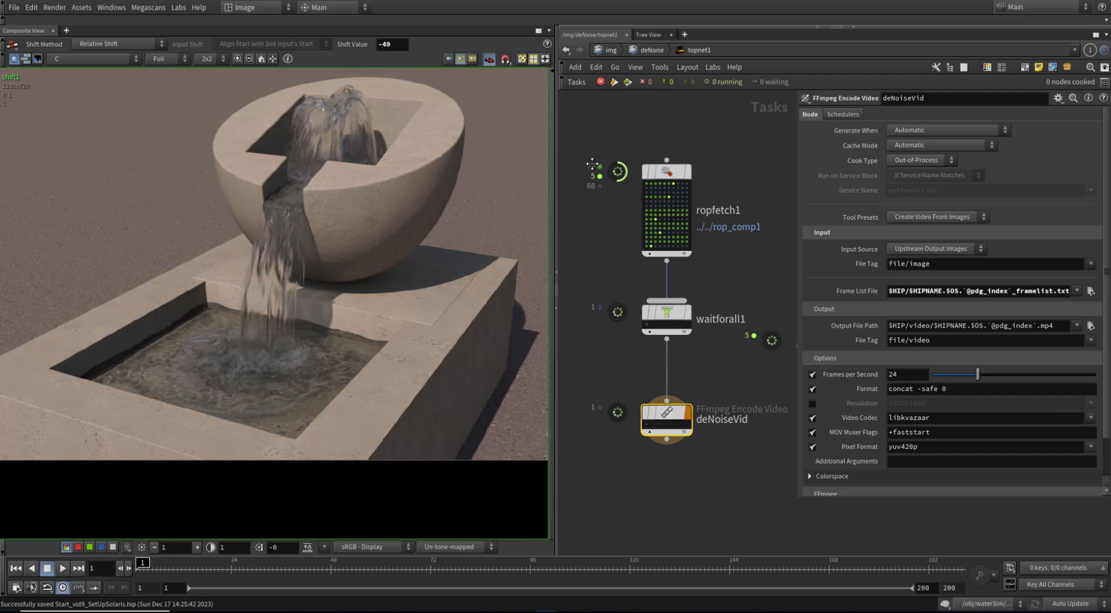
Switch to the media player and watch the encoded fountain video to judge the denoised water.
key("ctrl")
key("ctrl")
mouse_move(659, 224)
mouse_move(676, 325)
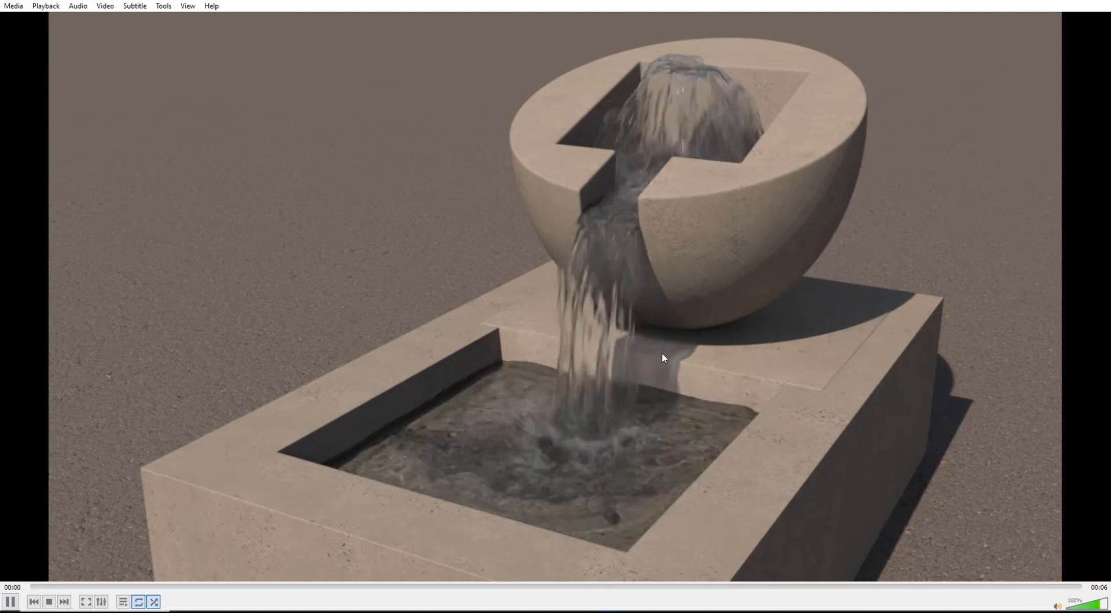
key("ctrl")
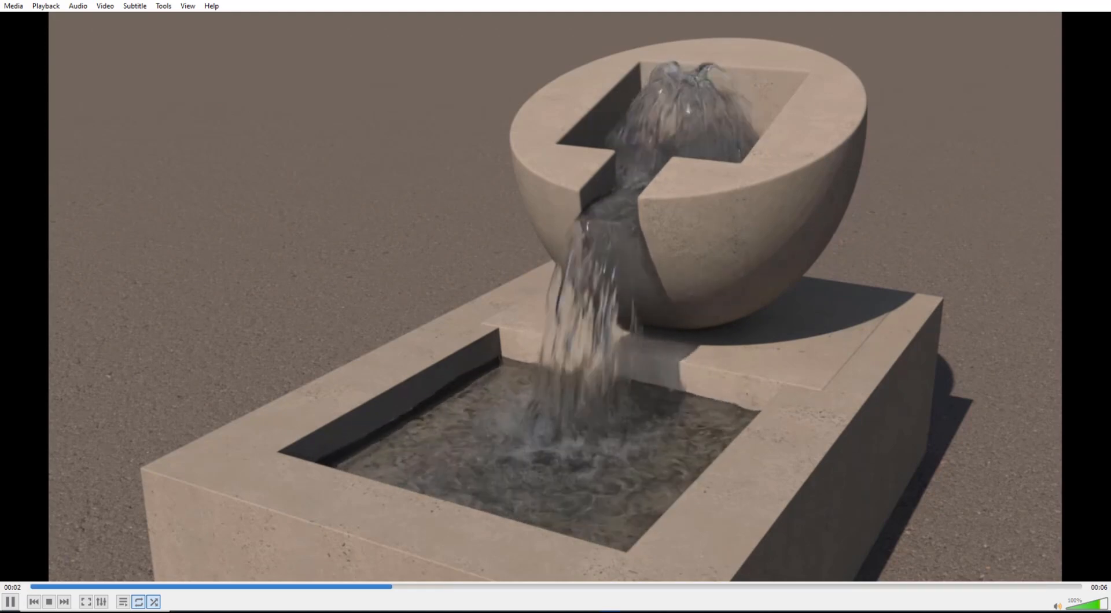
key("ctrl")
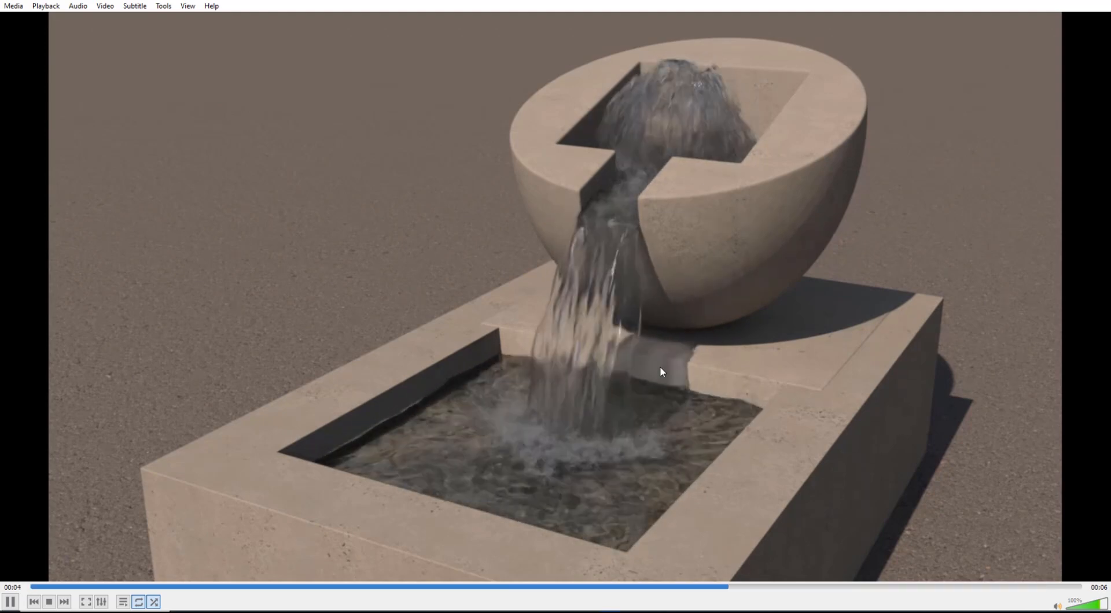
key("ctrl")
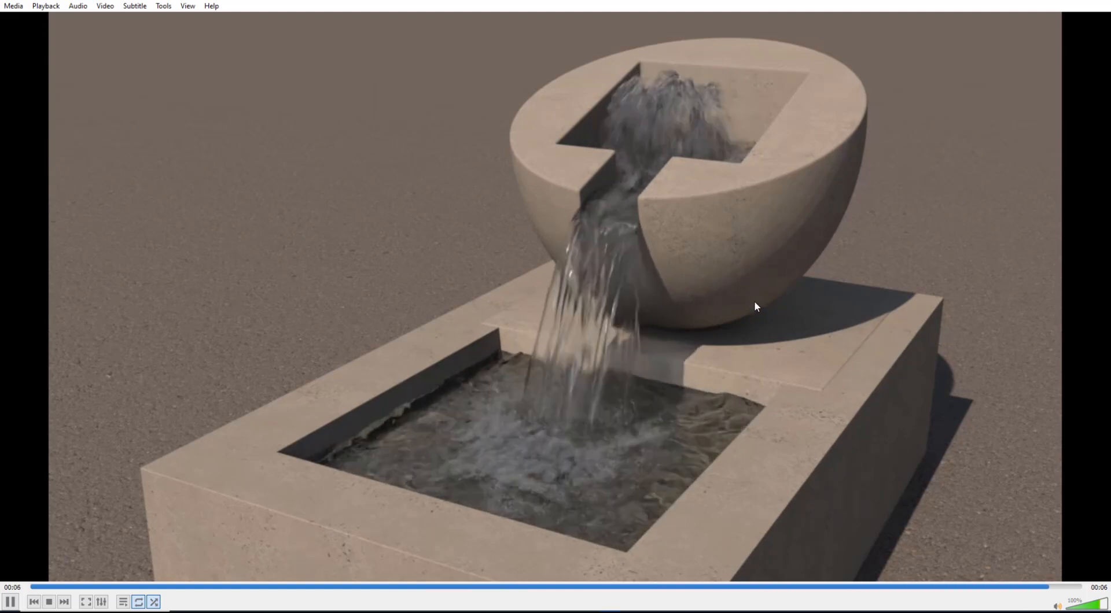
key("ctrl")
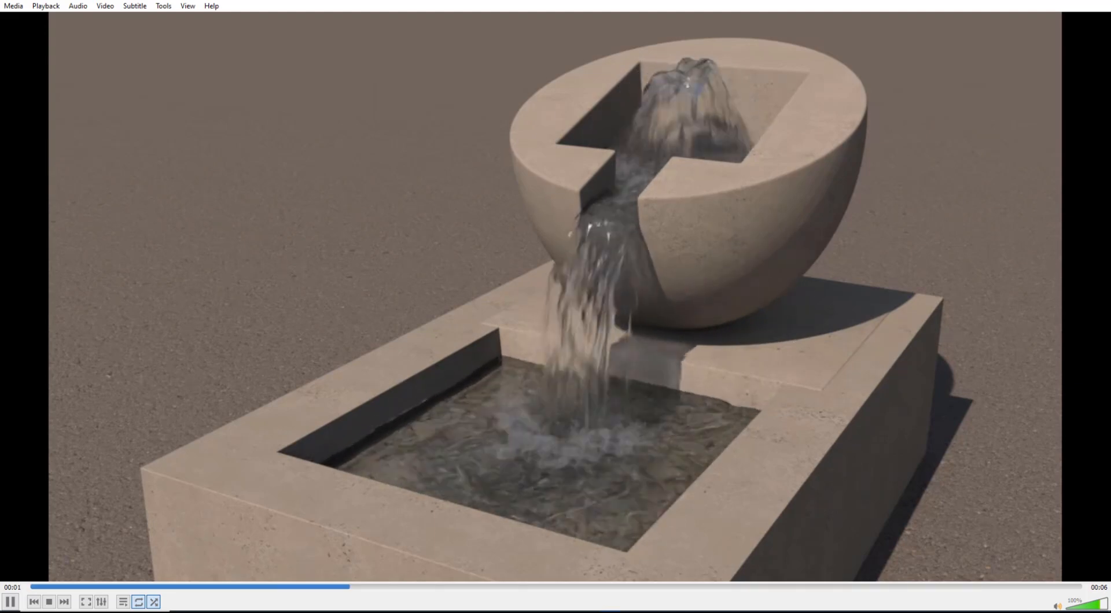